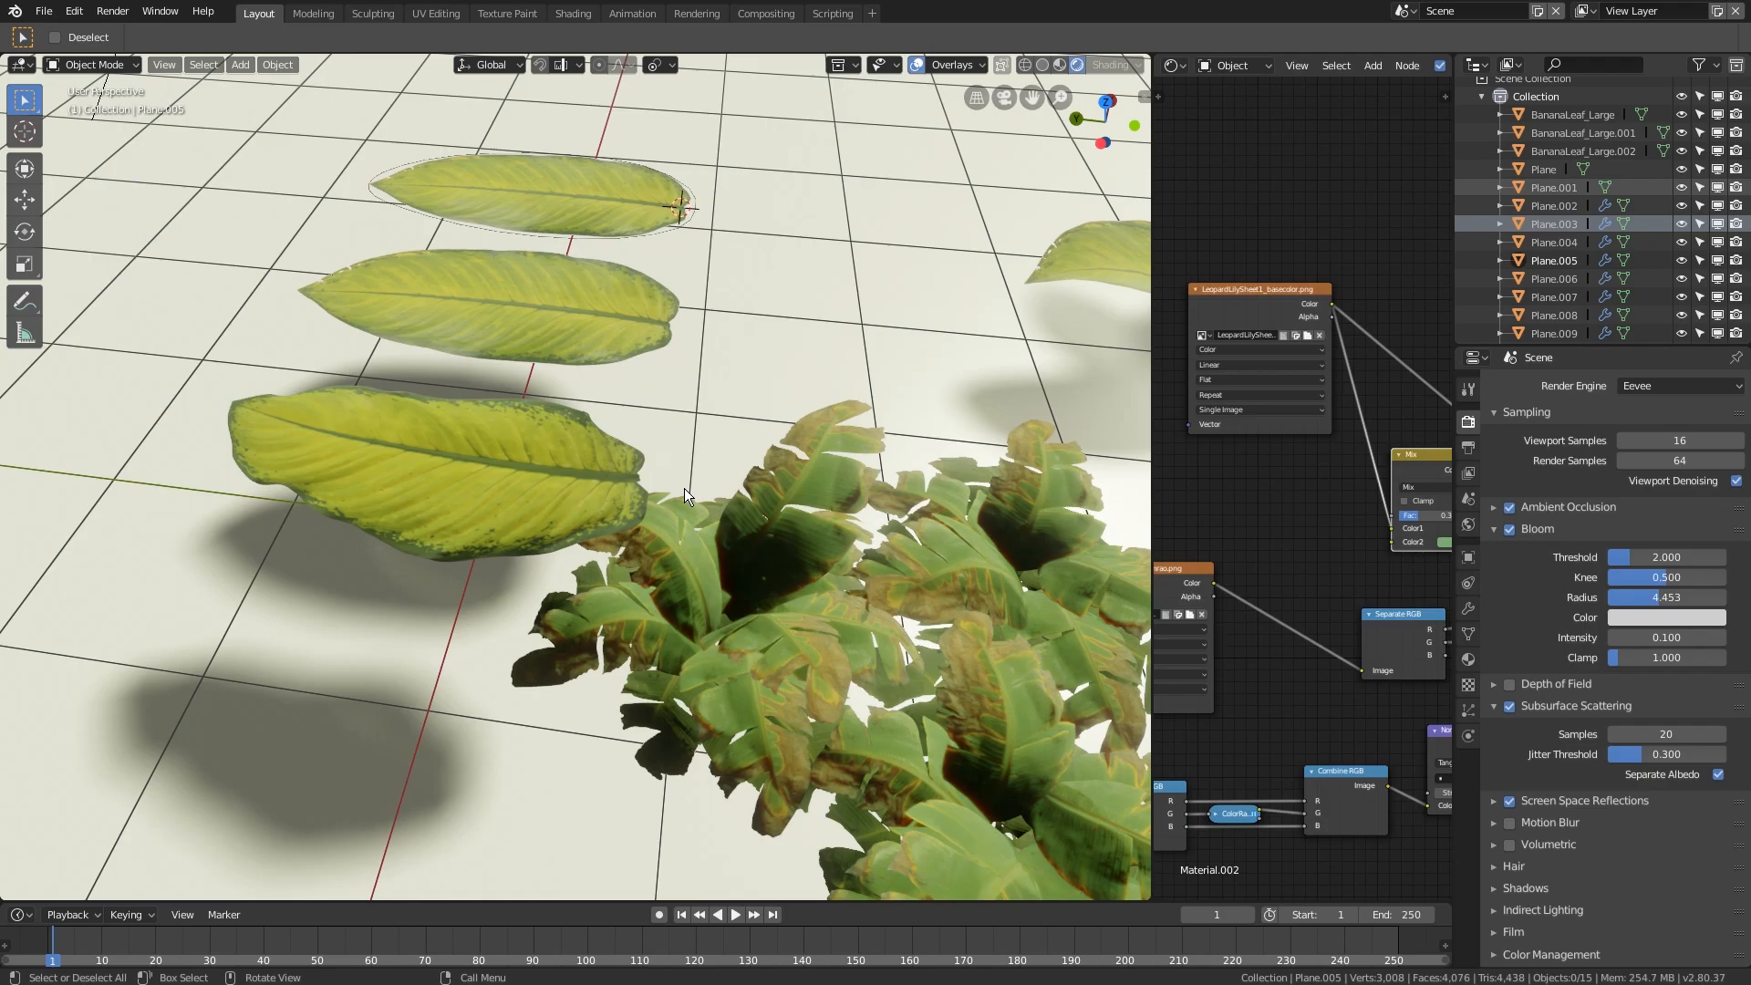
- Examine the finished leaf planes, the banana plant cluster and the leopard lily plant from several angles and up close
scroll(684, 488, "down", 5)
middle_click_drag(609, 458, 775, 451)
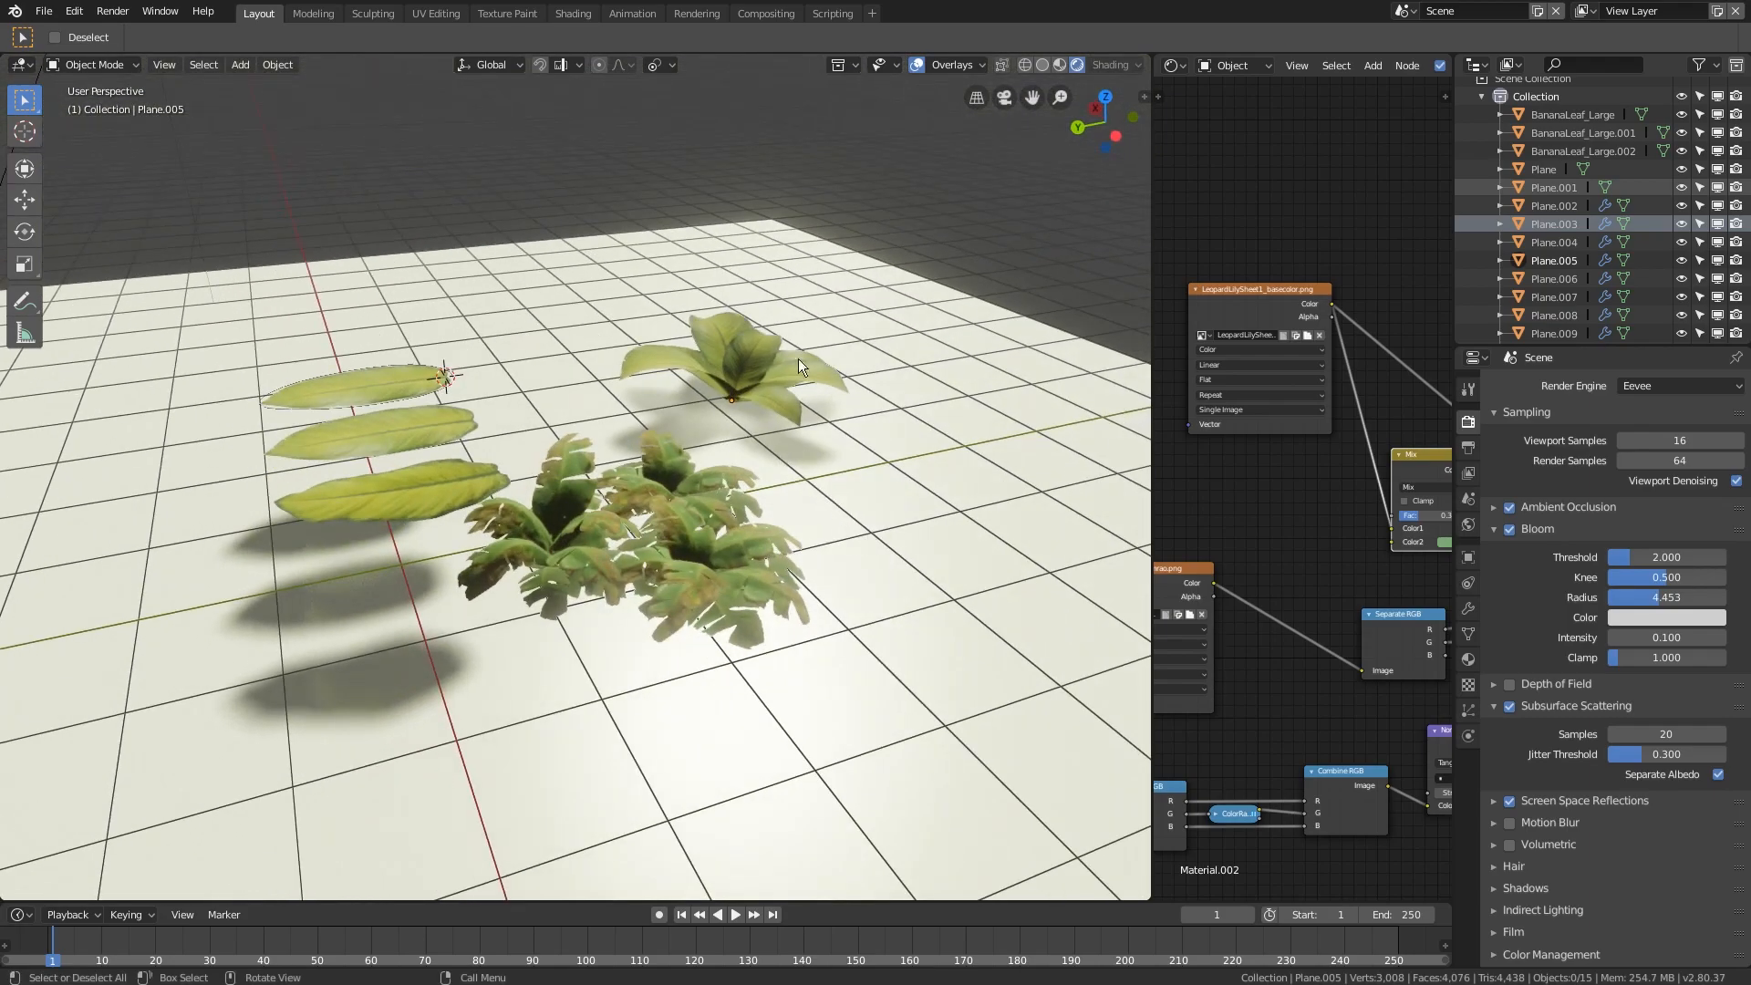
middle_click_drag(711, 408, 633, 458)
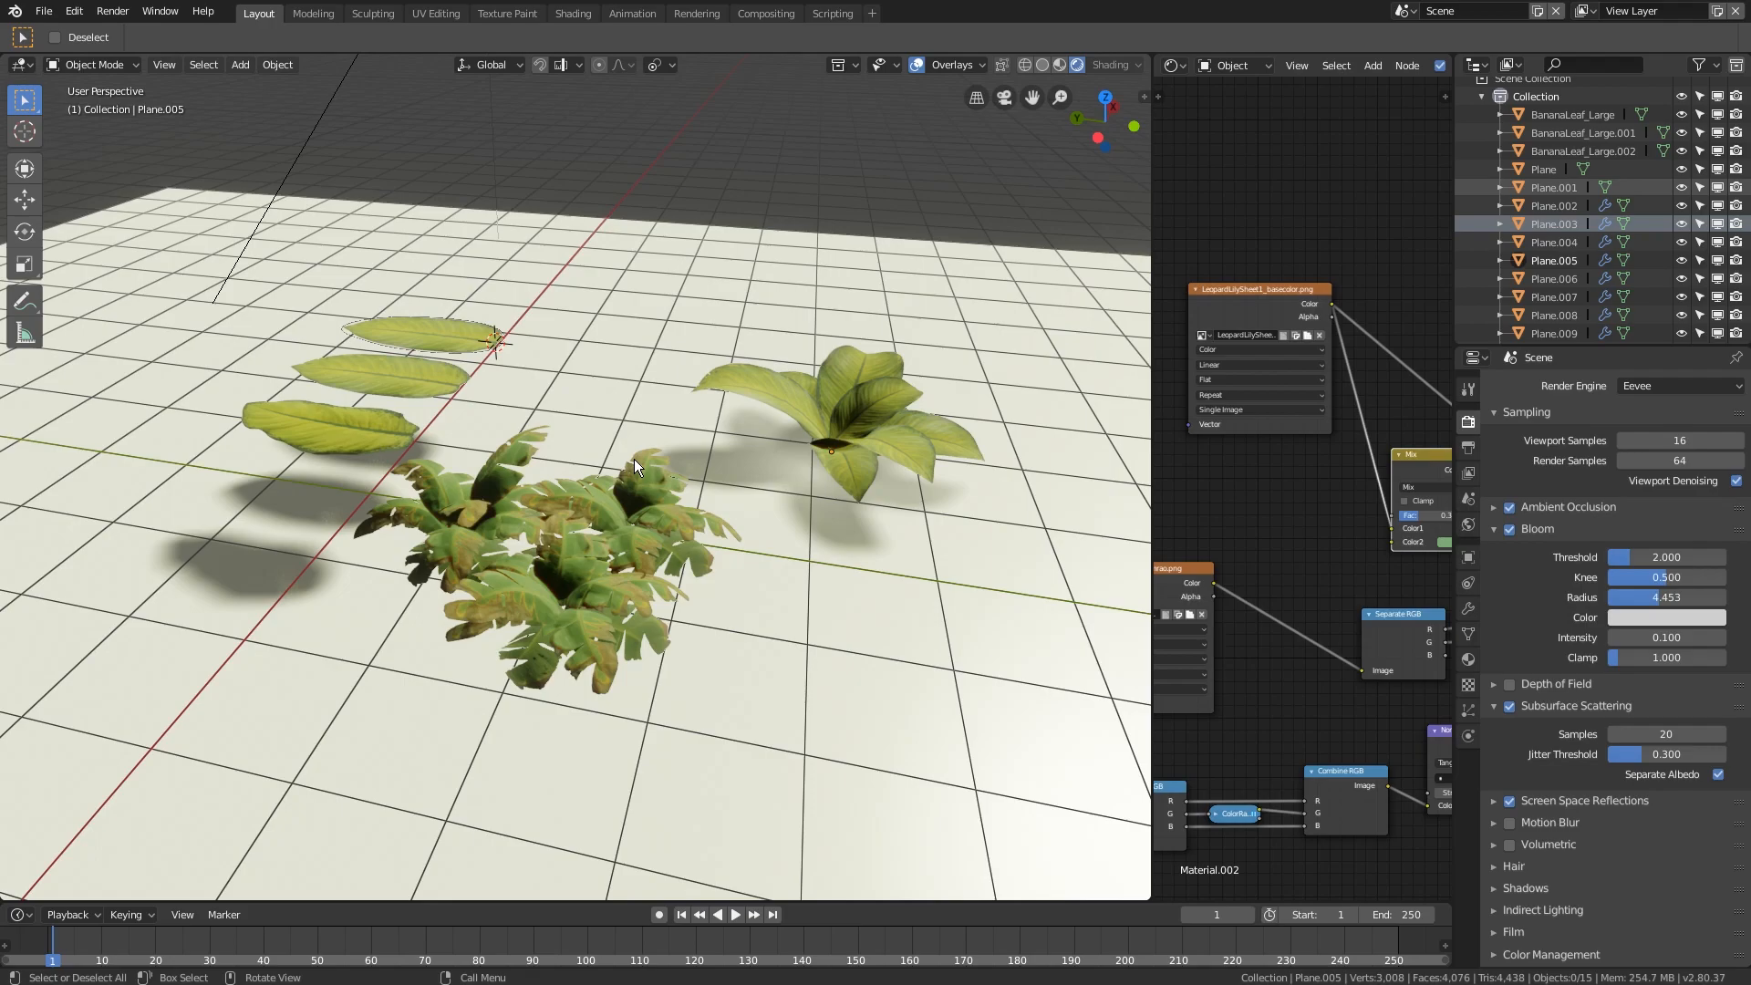
left_click_drag(1151, 447, 1082, 462)
middle_click_drag(786, 434, 603, 473)
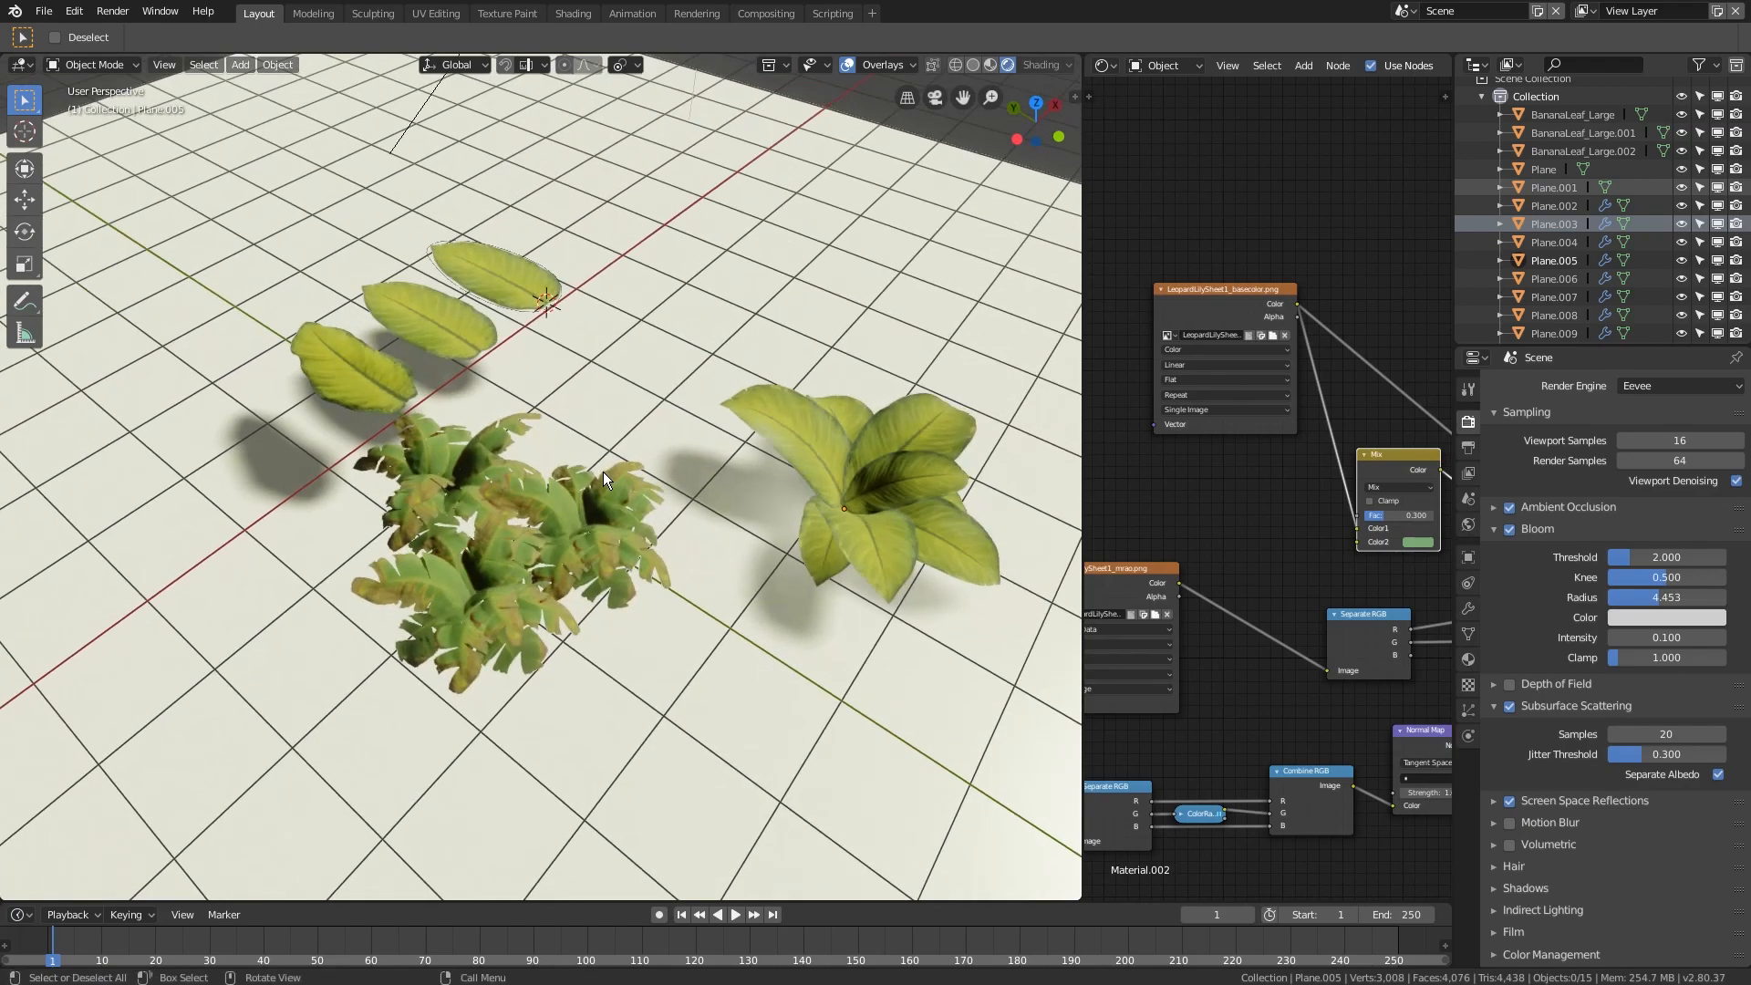
middle_click_drag(573, 494, 670, 446)
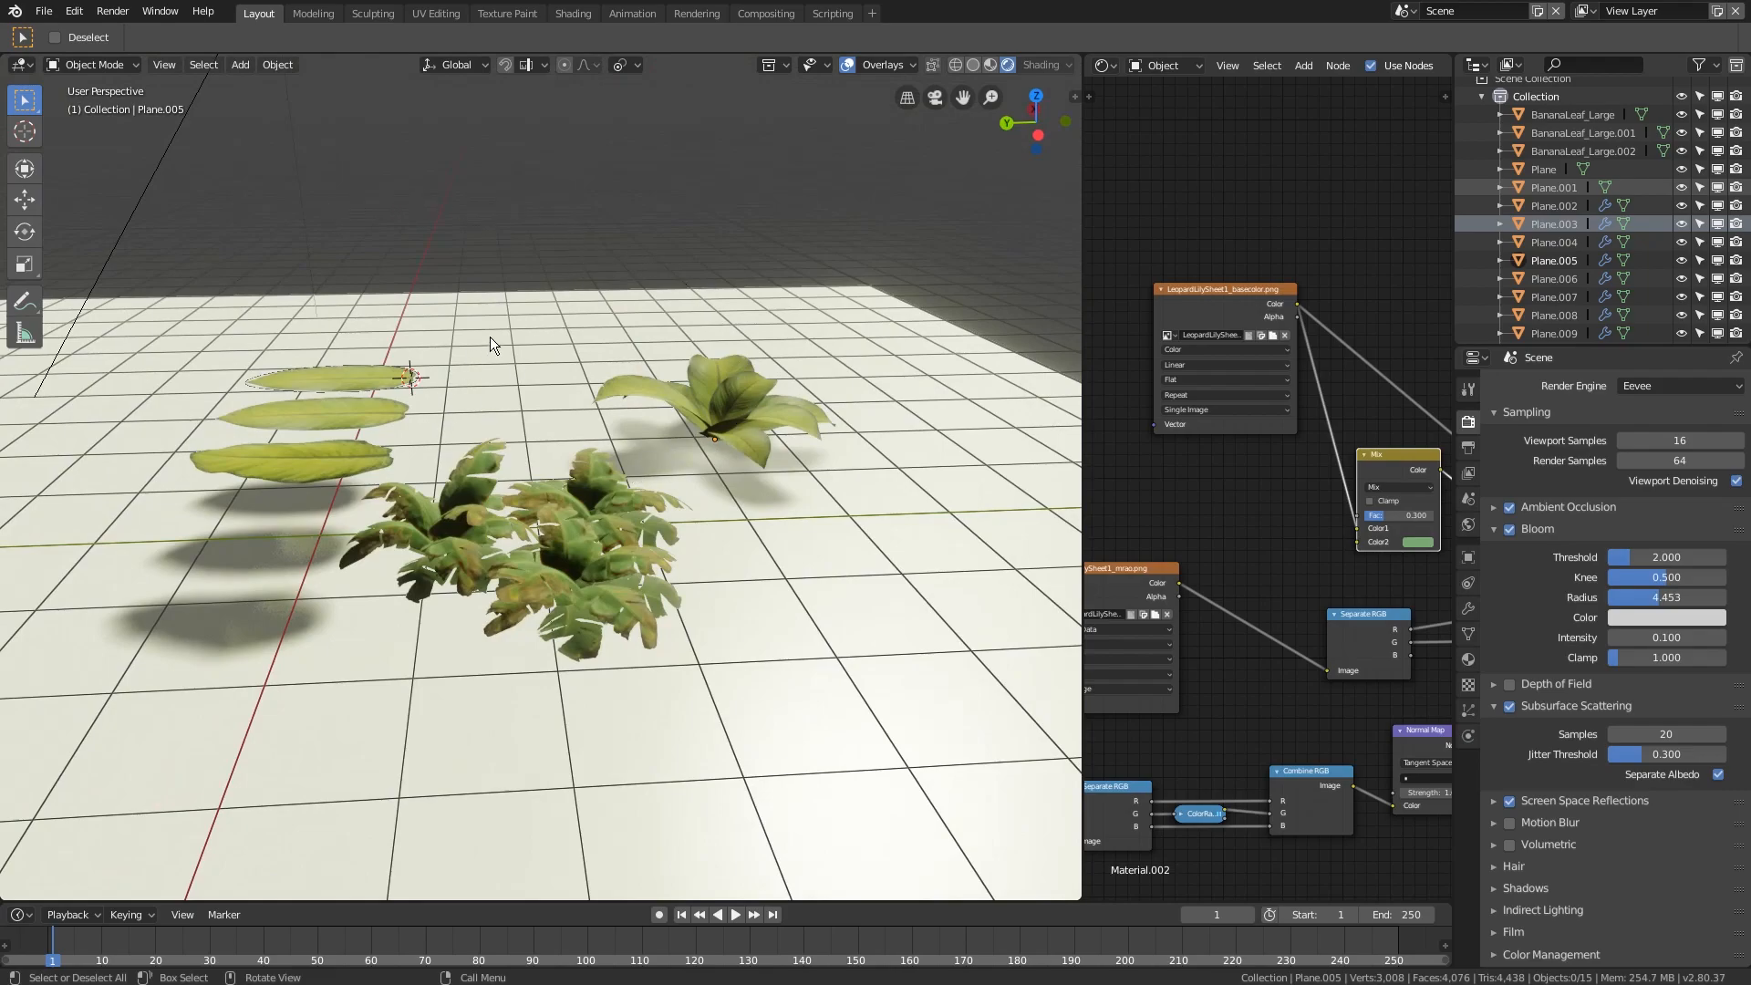
scroll(576, 538, "up", 6)
middle_click_drag(598, 582, 593, 507, "shift")
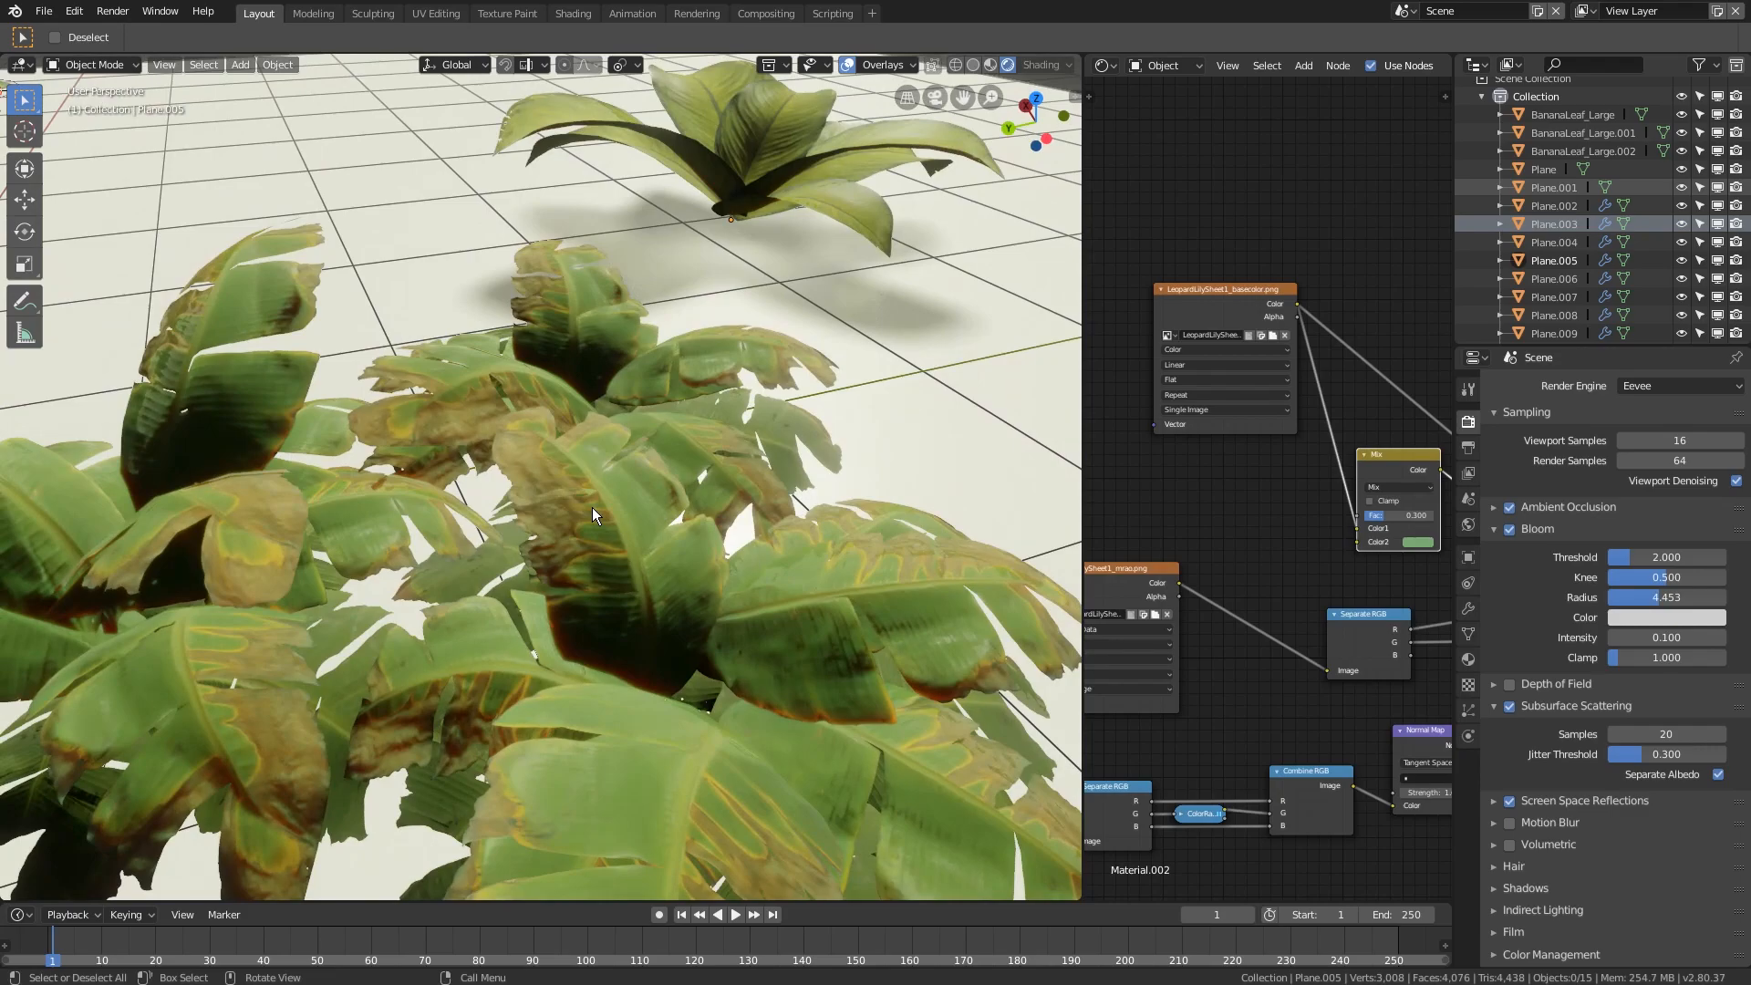
middle_click_drag(593, 508, 562, 489)
scroll(562, 486, "down", 3)
middle_click_drag(541, 384, 497, 314)
- Save the finished plants file and open the recent file Cutting_Out_Plants_START.blend
key("ctrl+s")
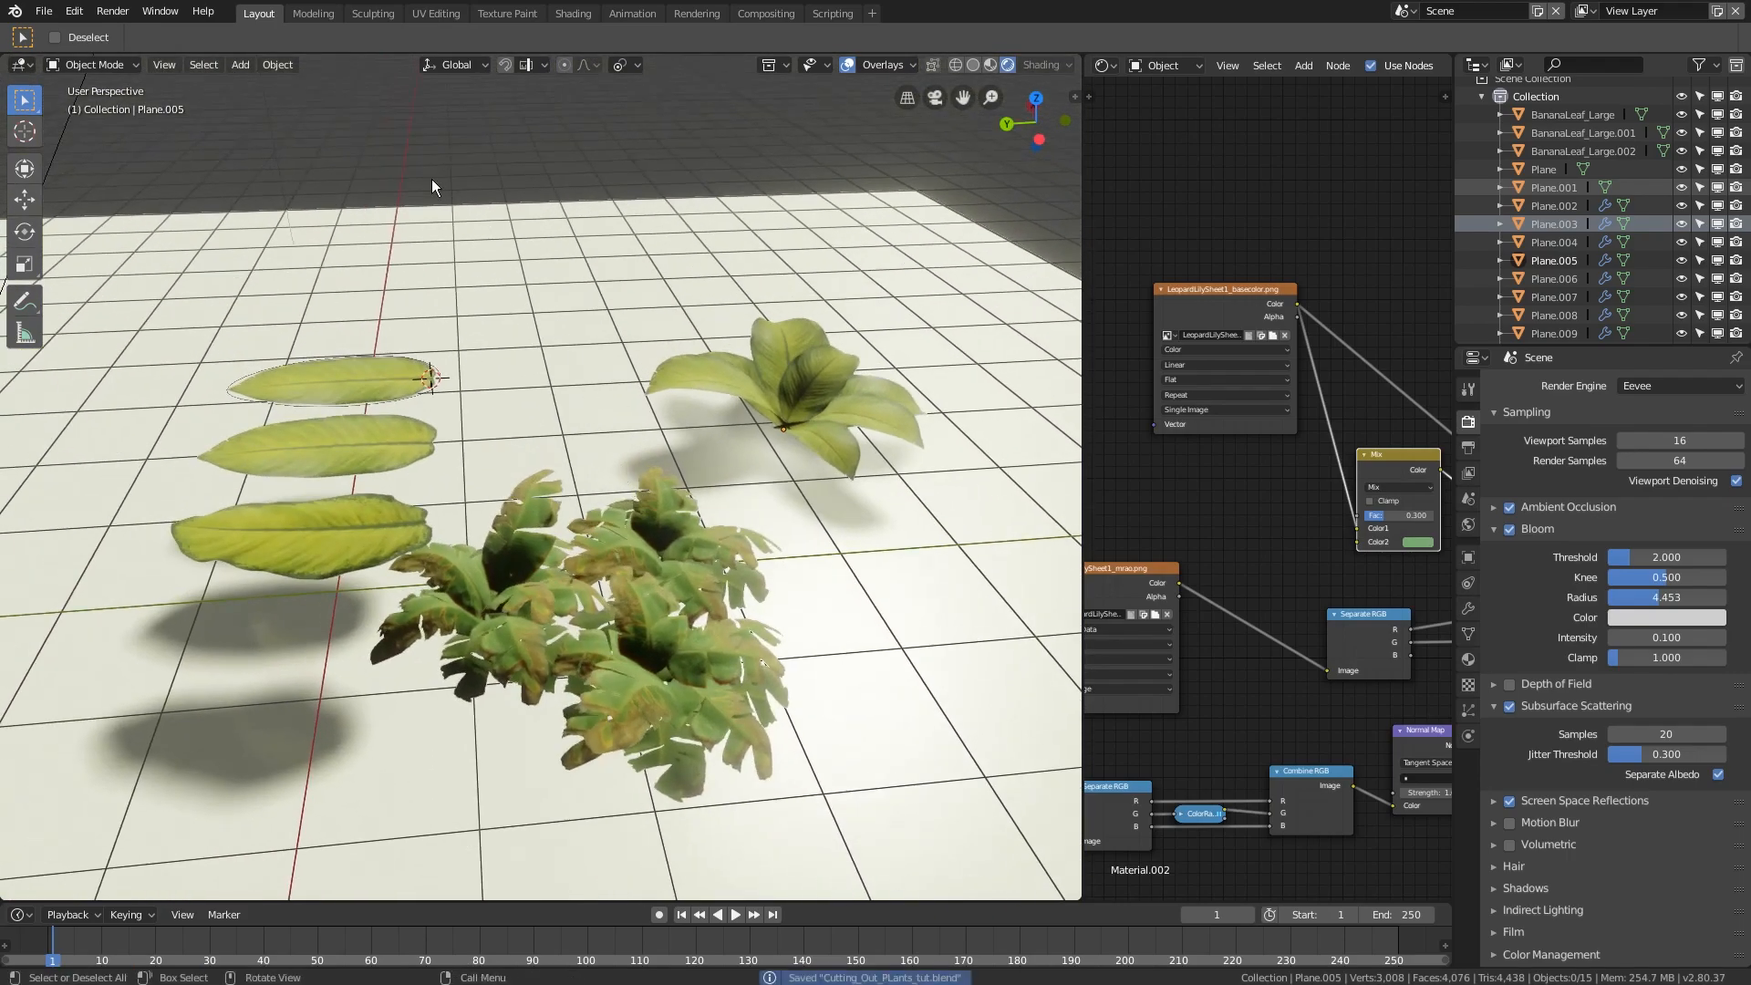
left_click(43, 11)
mouse_move(122, 66)
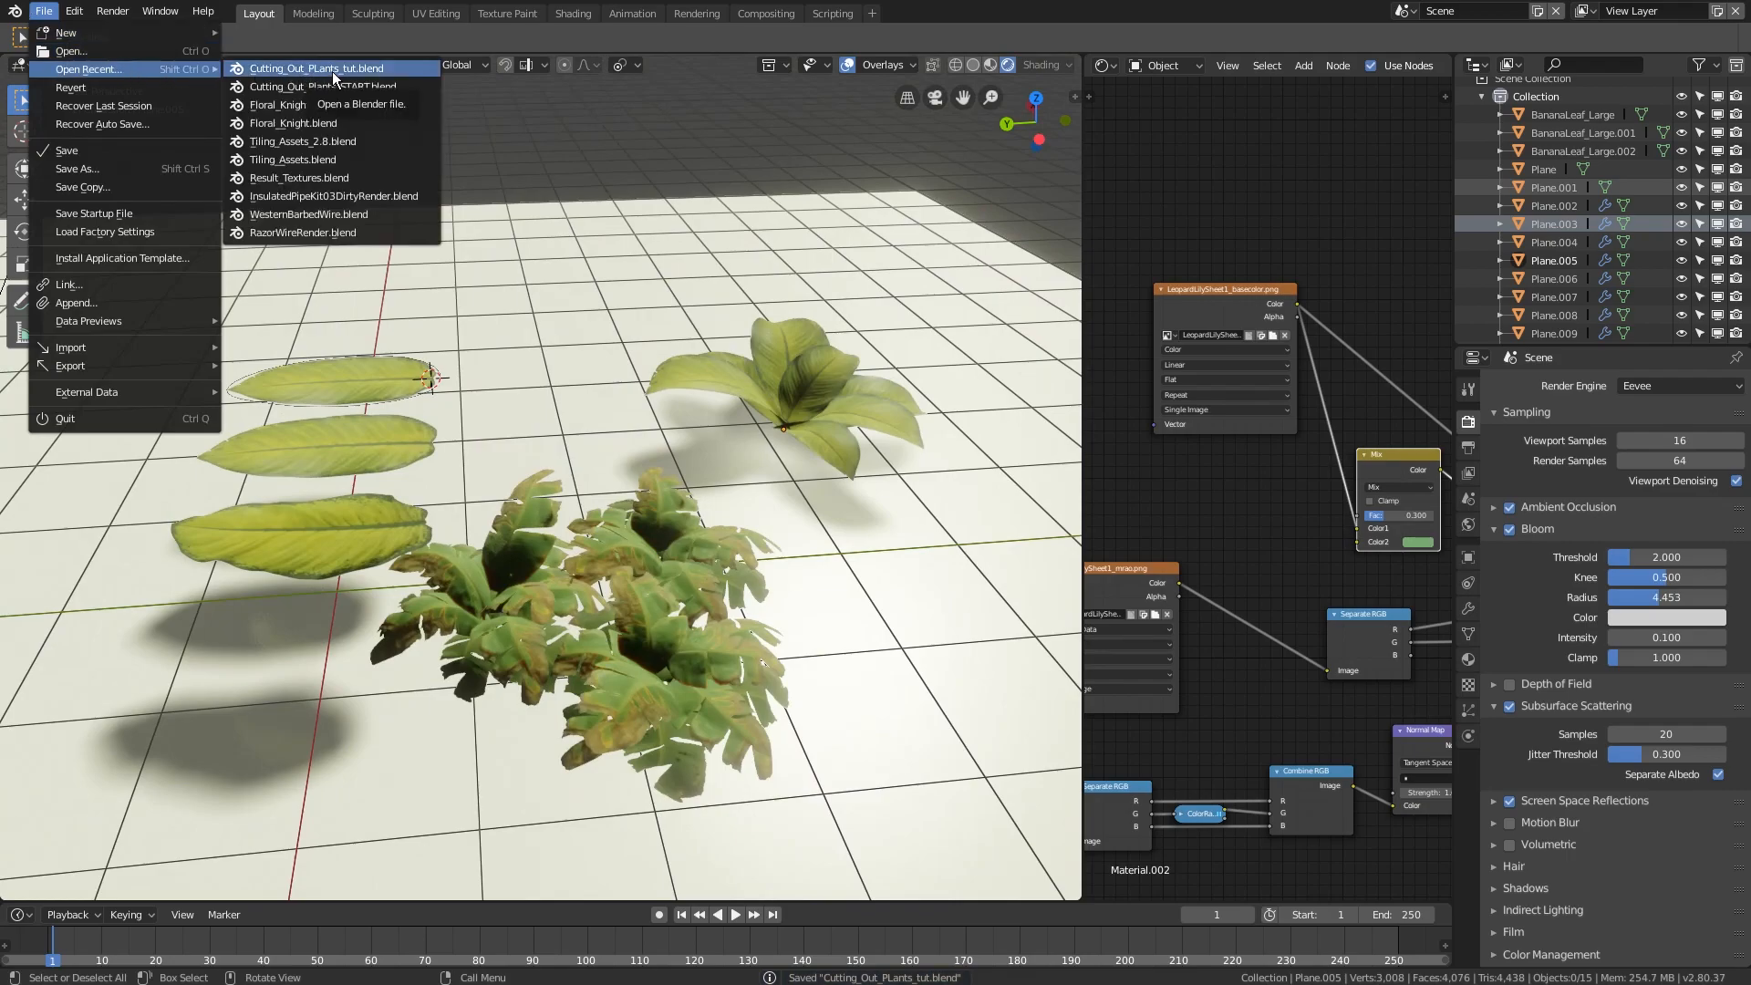
left_click(385, 86)
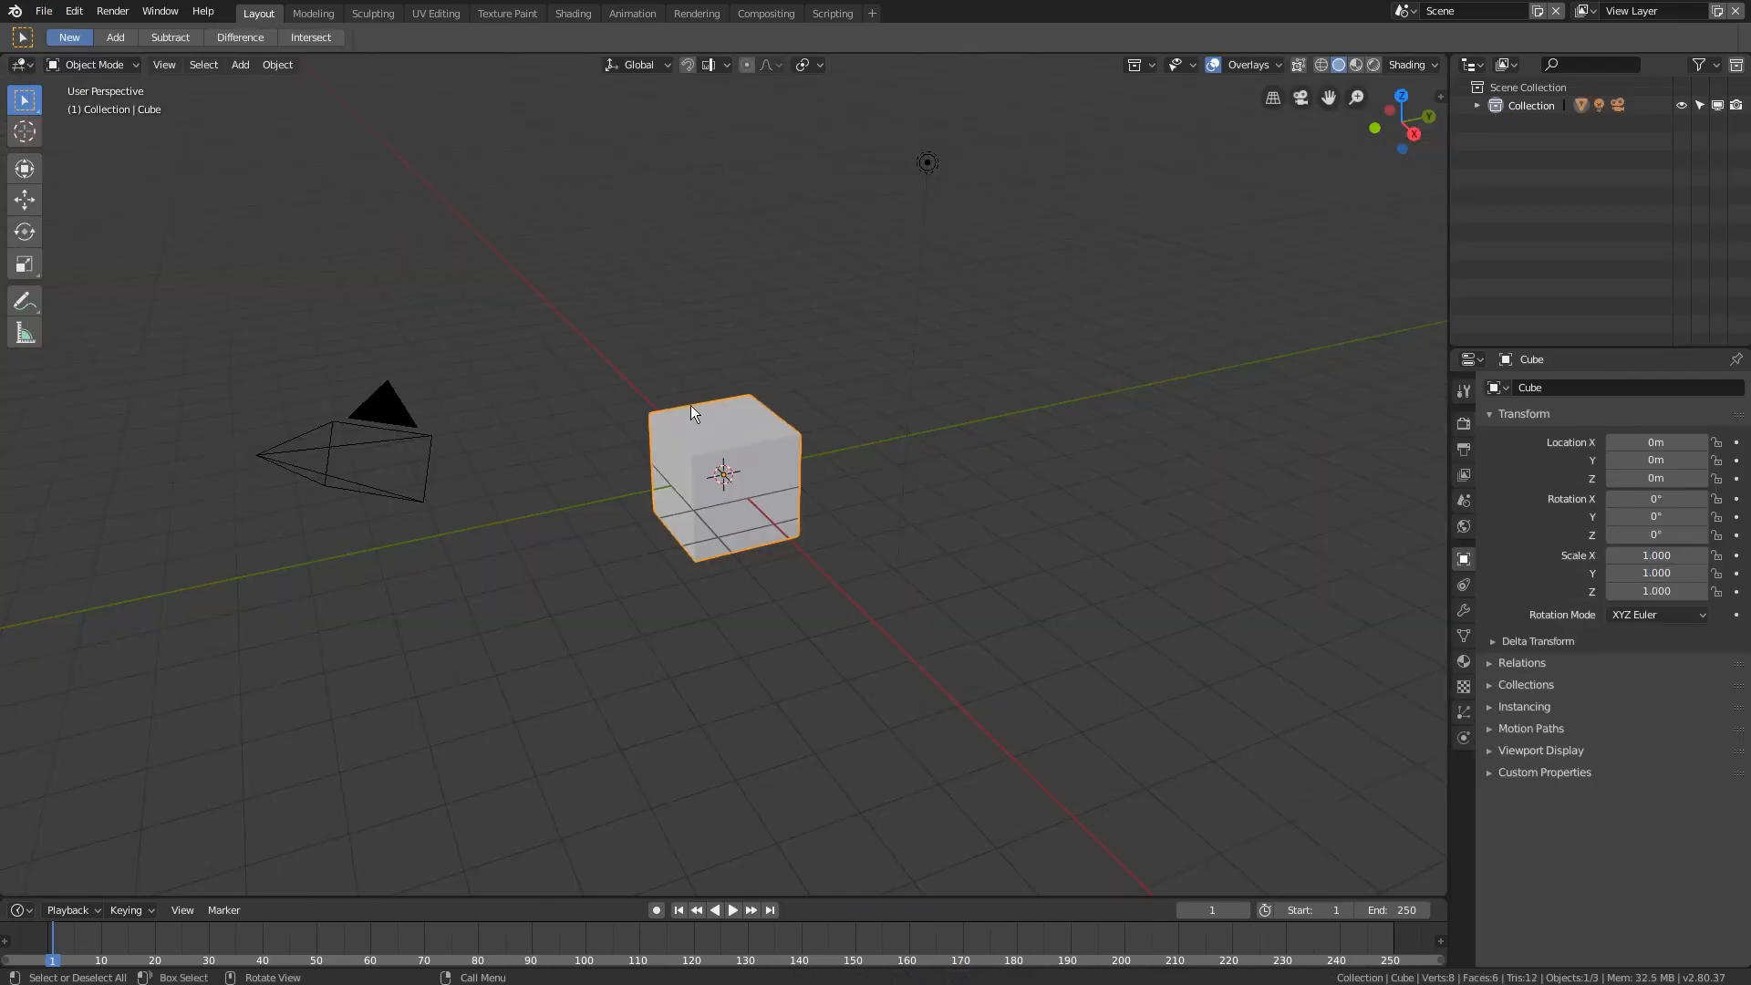
- Delete all the default objects from the scene and save the file
key("alt+a")
key("a")
key("Delete")
middle_click_drag(666, 441, 696, 504, "shift")
key("ctrl+s")
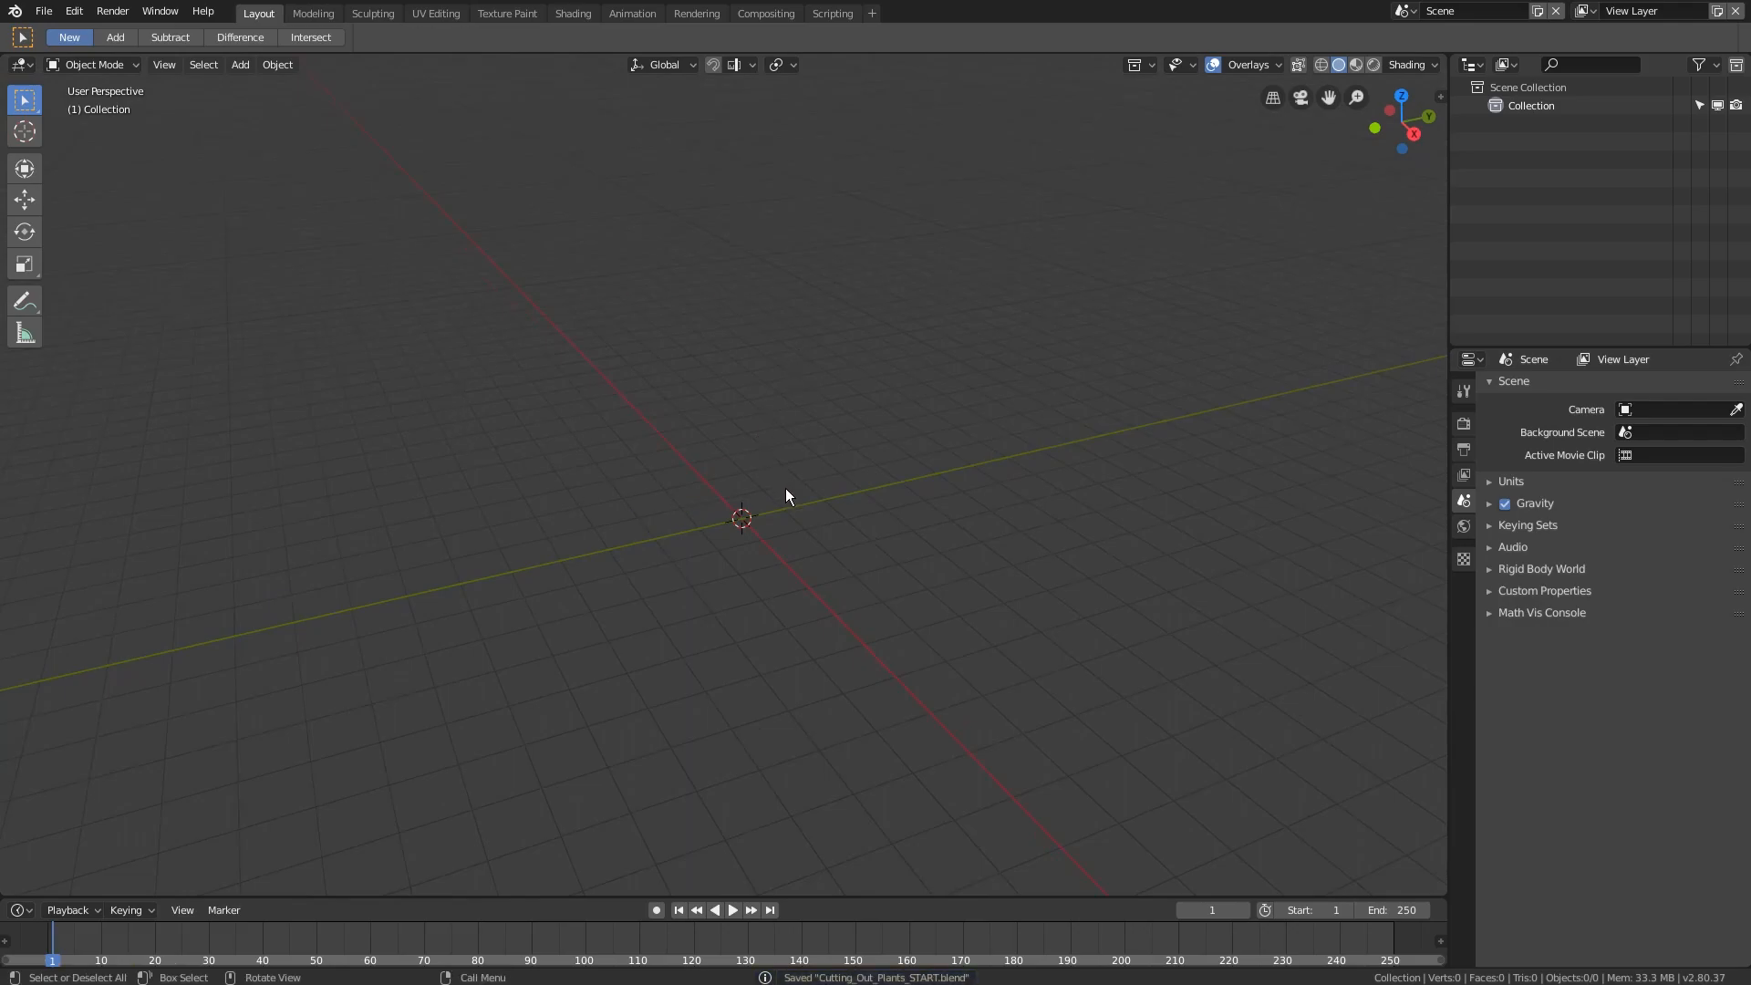
- Add a mesh plane at the world origin
middle_click_drag(777, 504, 742, 469)
key("shift+a")
mouse_move(706, 378)
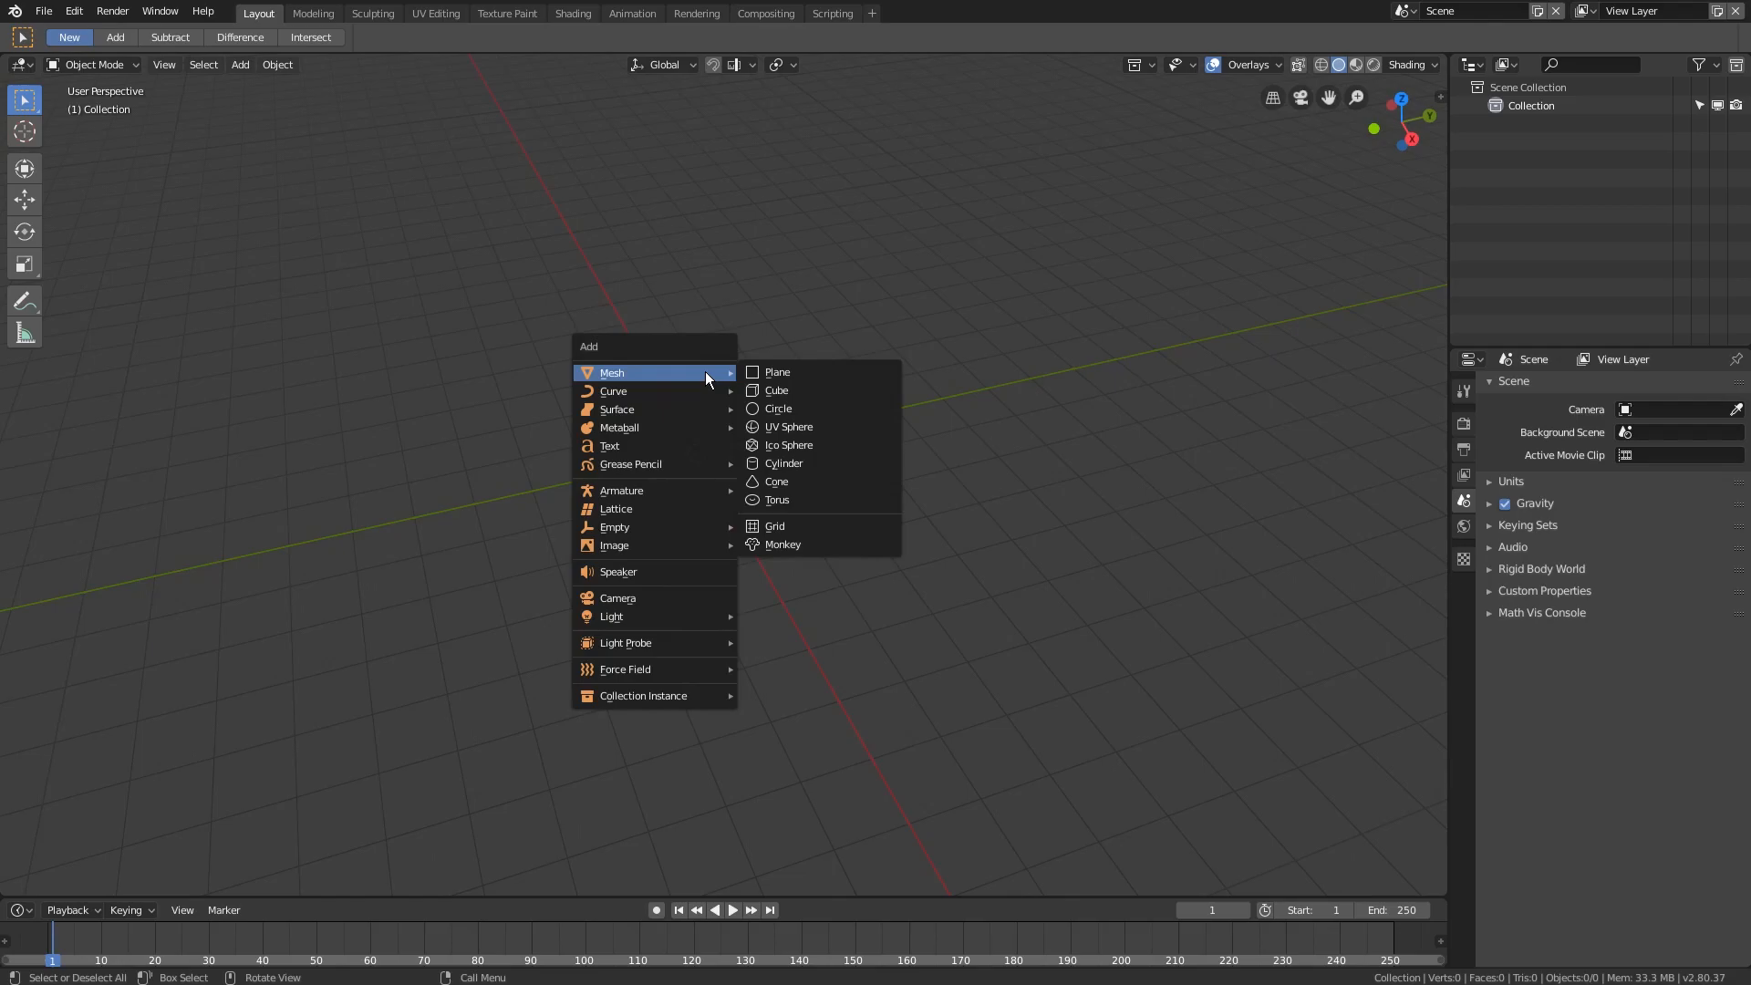
left_click(788, 372)
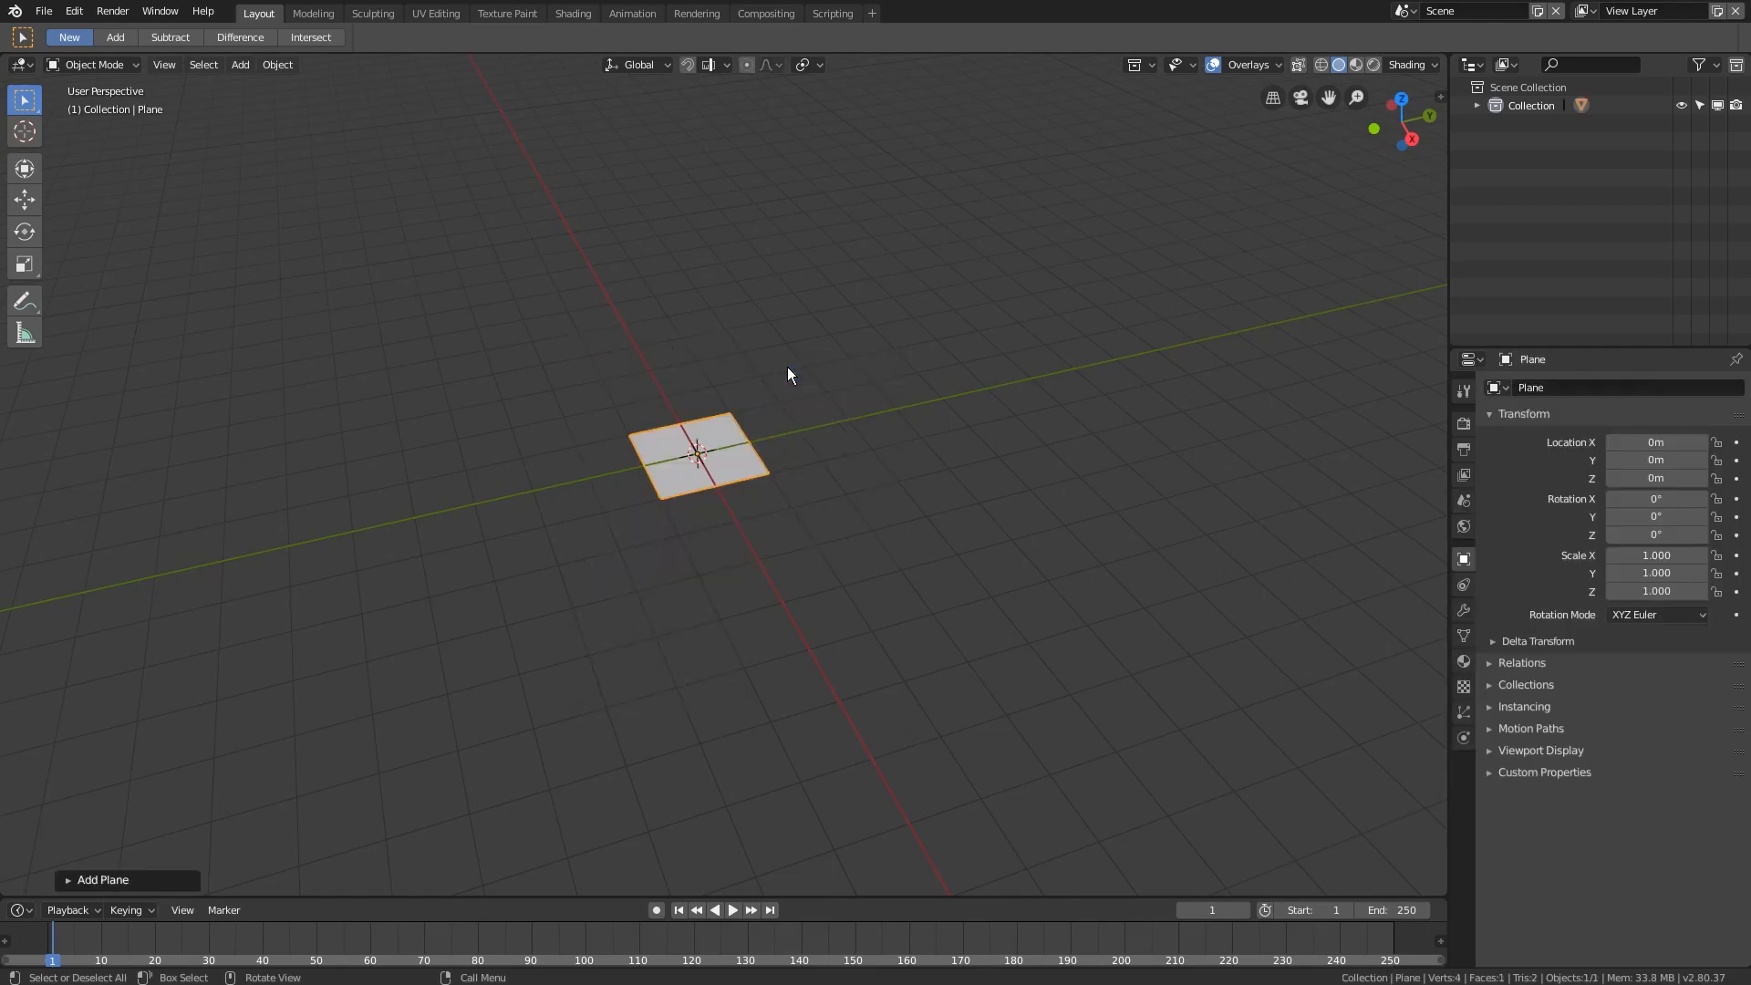
key("t")
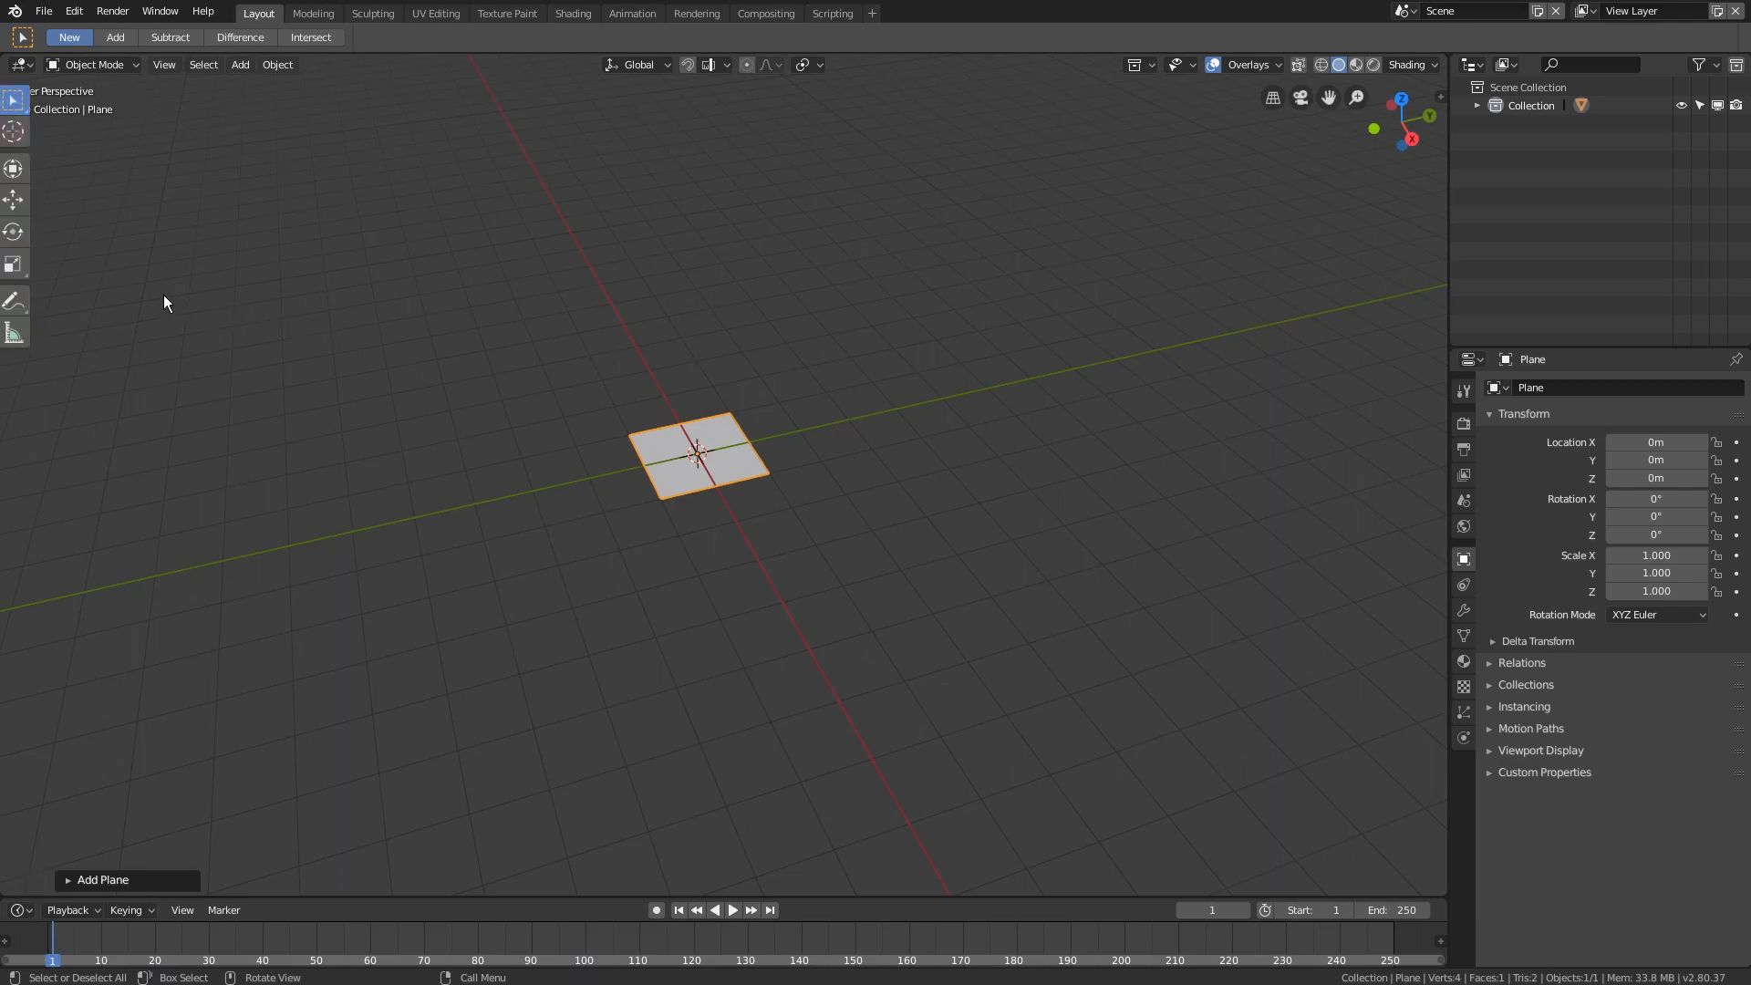
key("t")
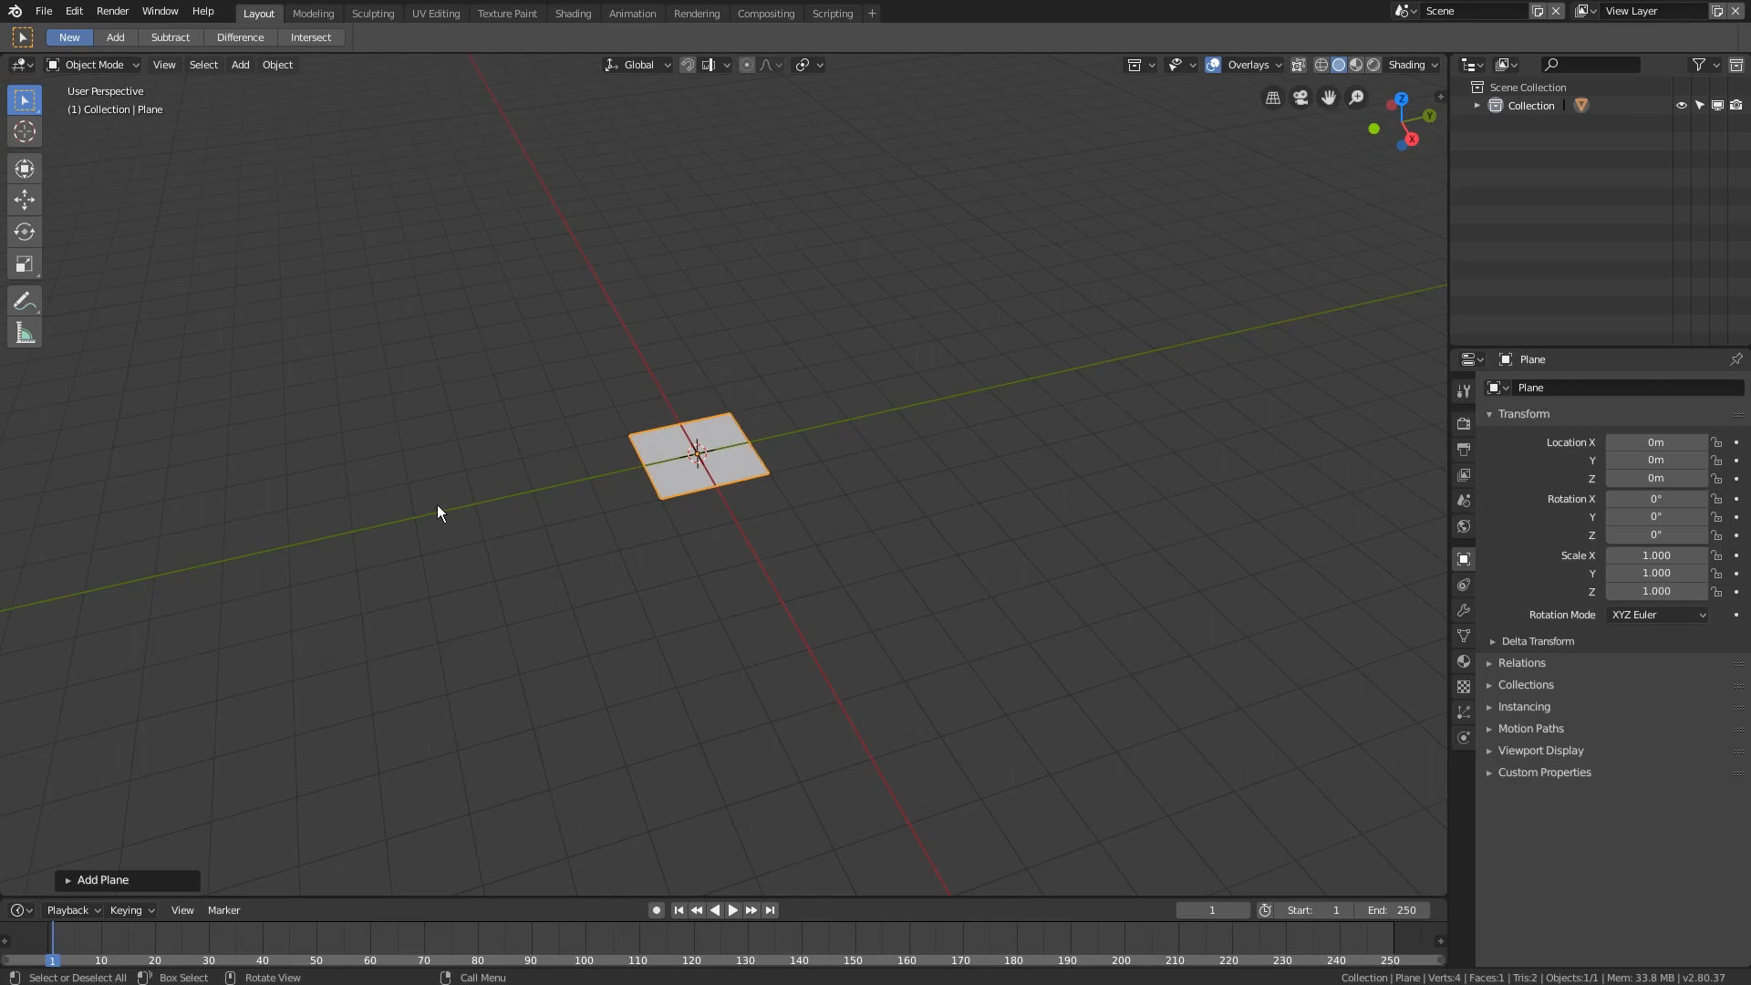
left_click(65, 881)
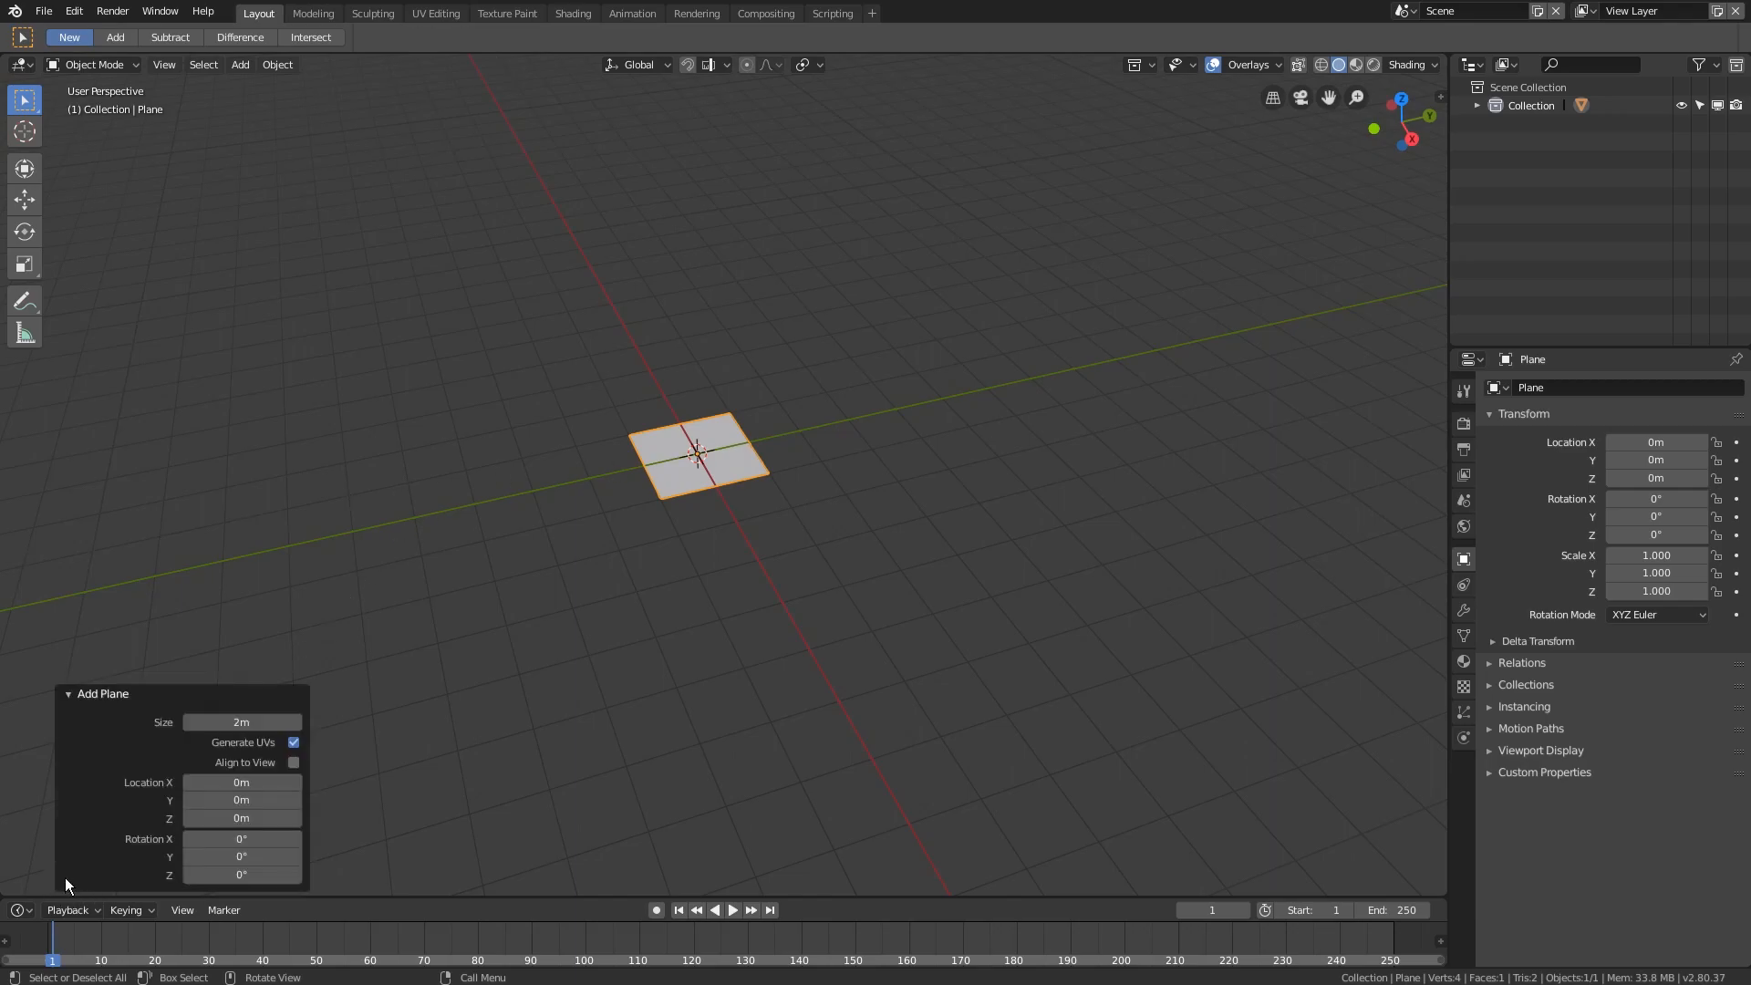
left_click(70, 695)
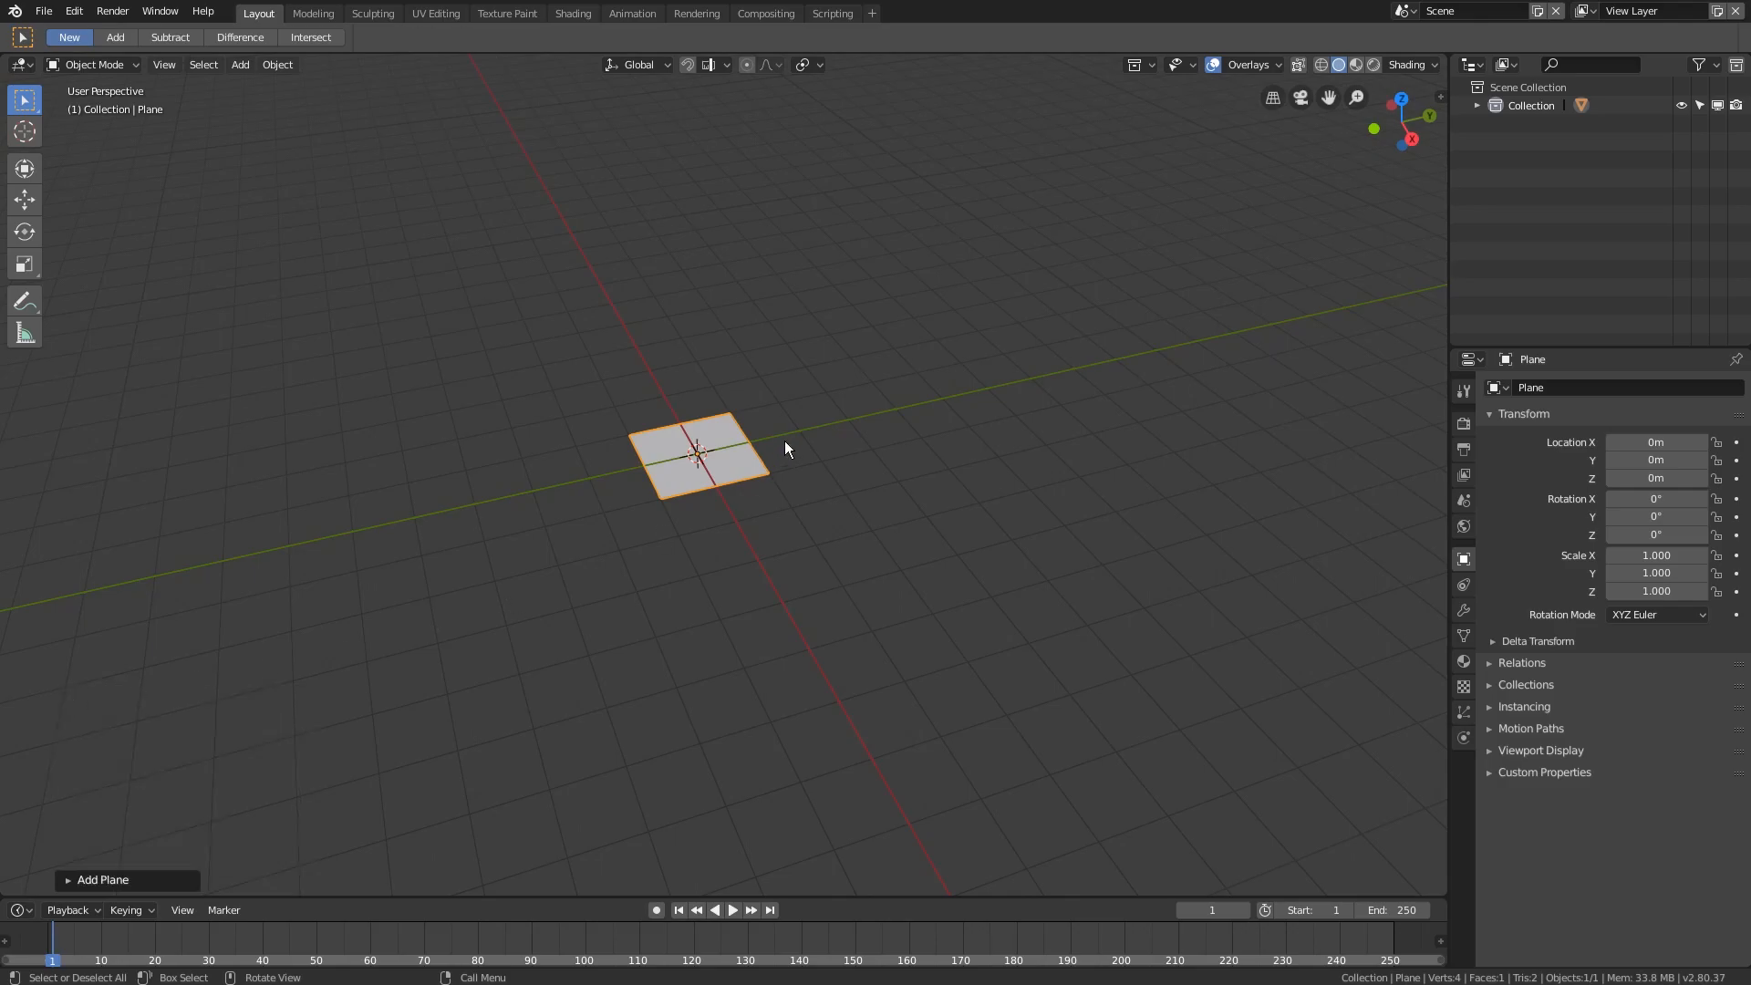
- Split the 3D viewport vertically into two areas and turn the new one into a UV Editor
scroll(784, 441, "up", 2)
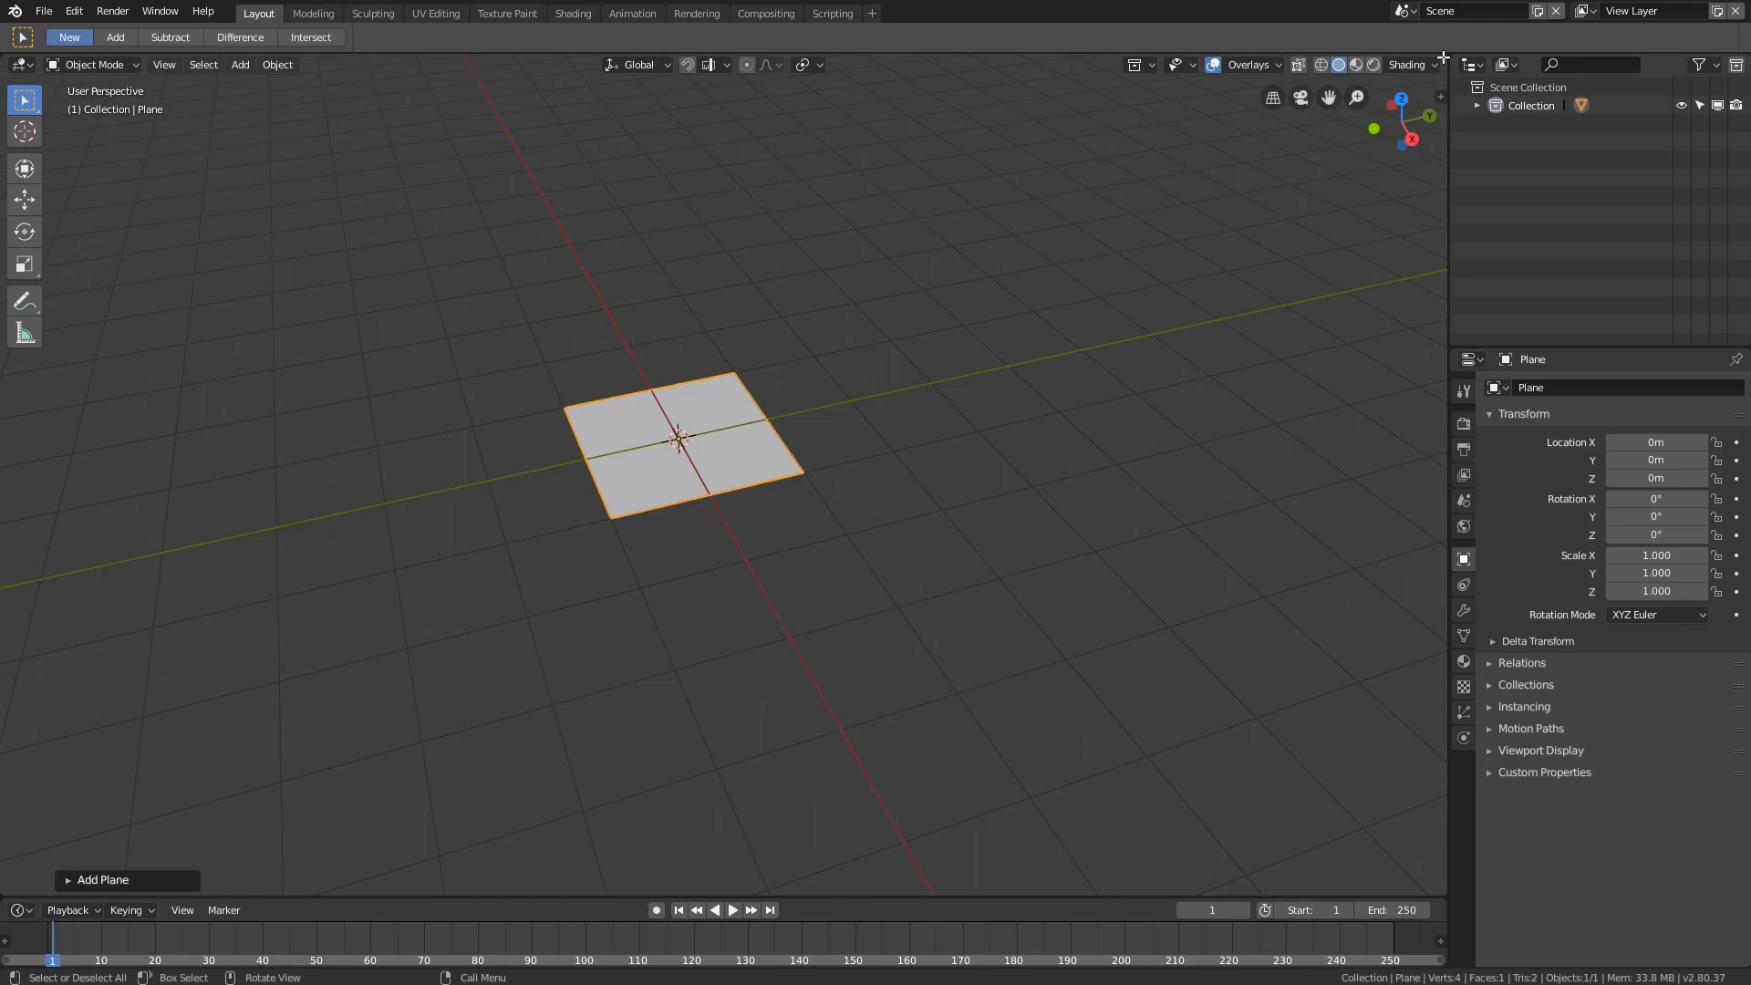
left_click_drag(1443, 57, 833, 167)
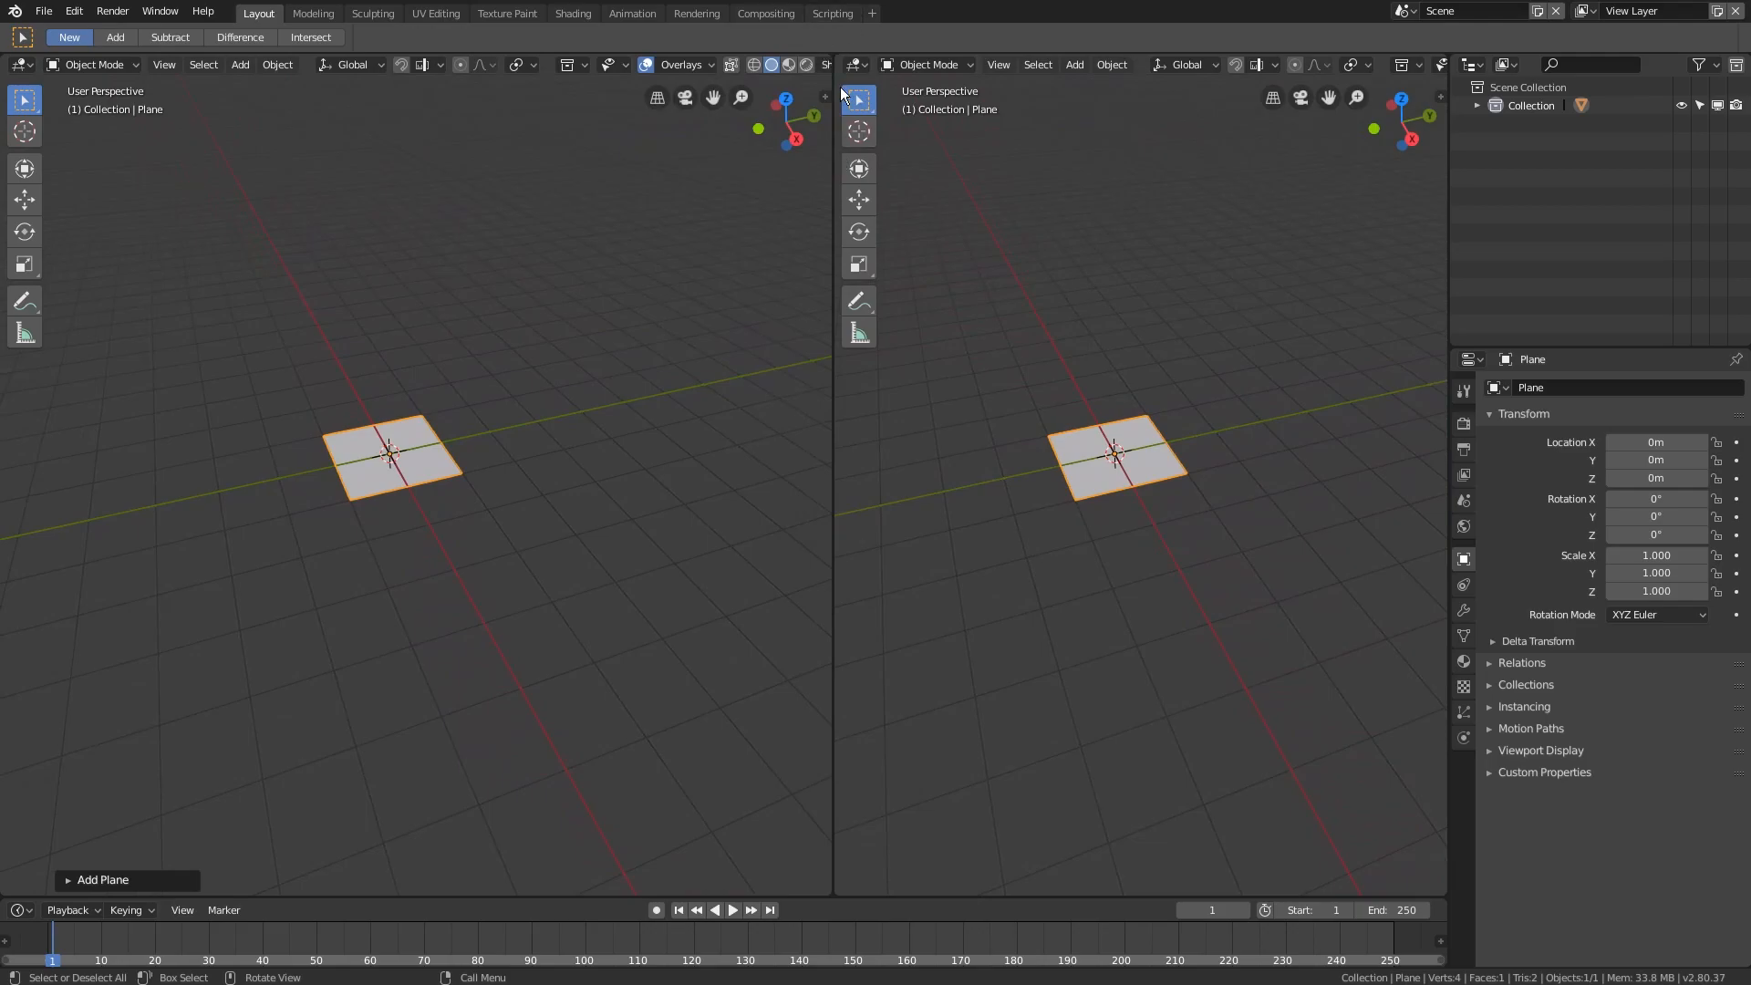
left_click(857, 64)
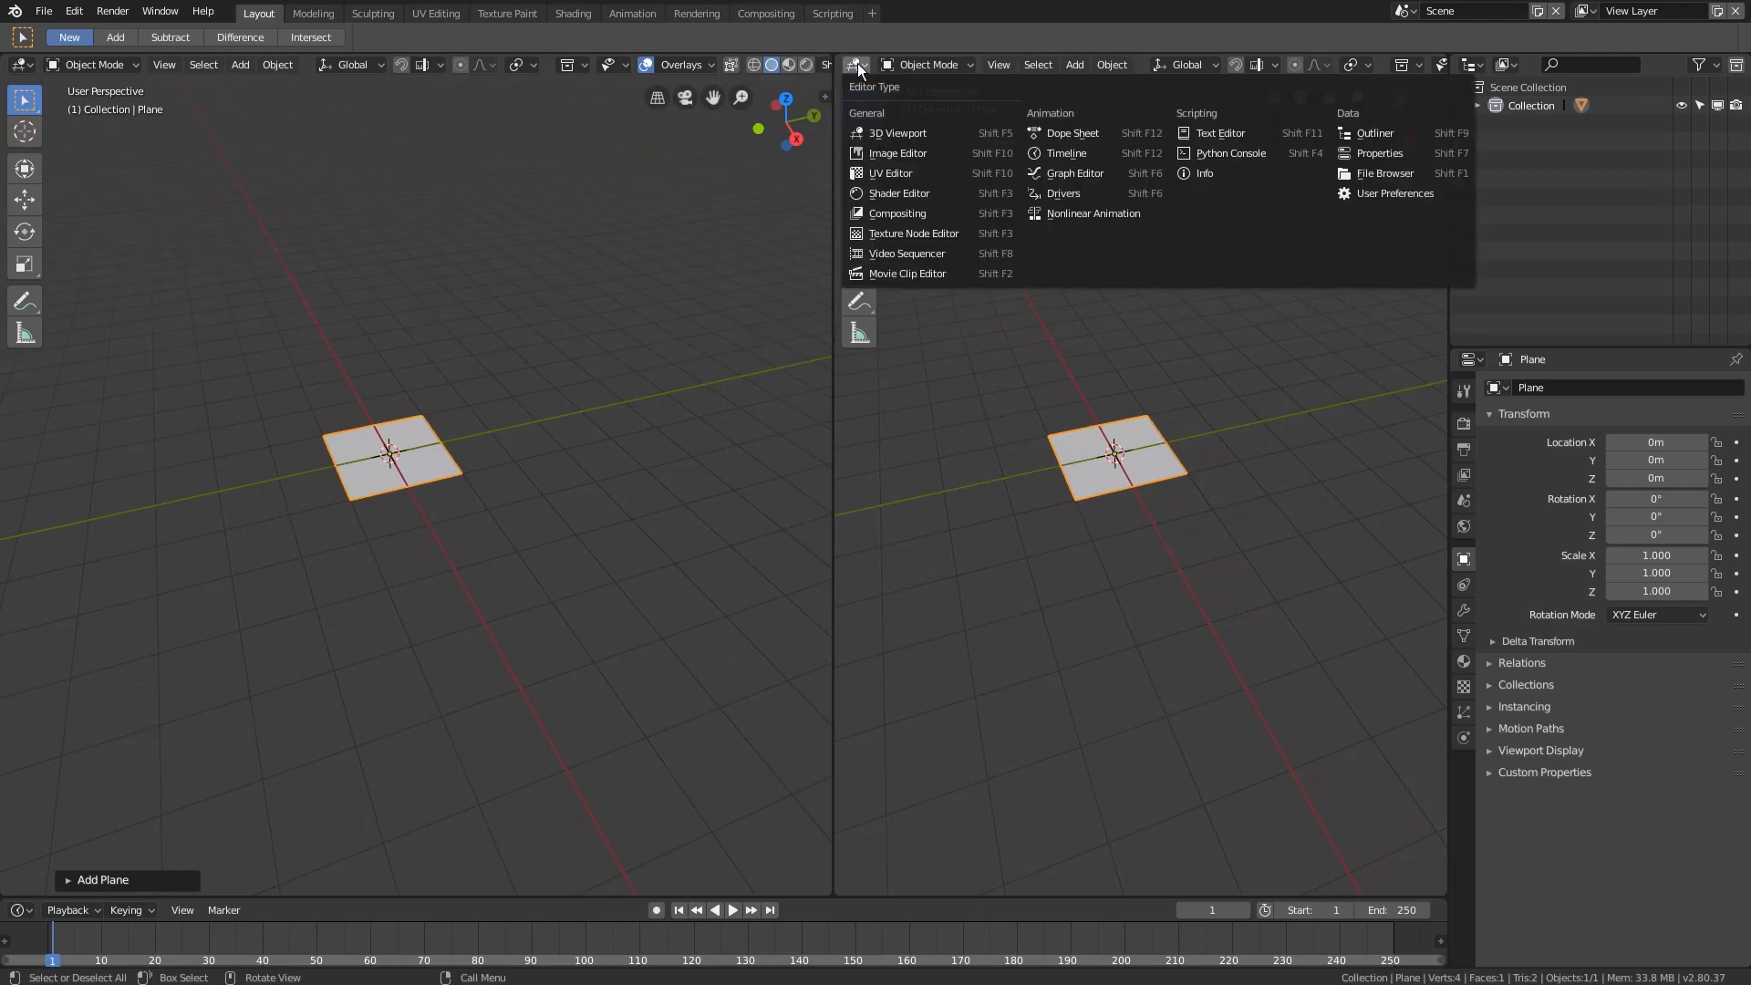
left_click(883, 173)
- Check the plane's UV layout in Edit Mode, and return to Object Mode
scroll(544, 511, "up", 3)
key("Tab")
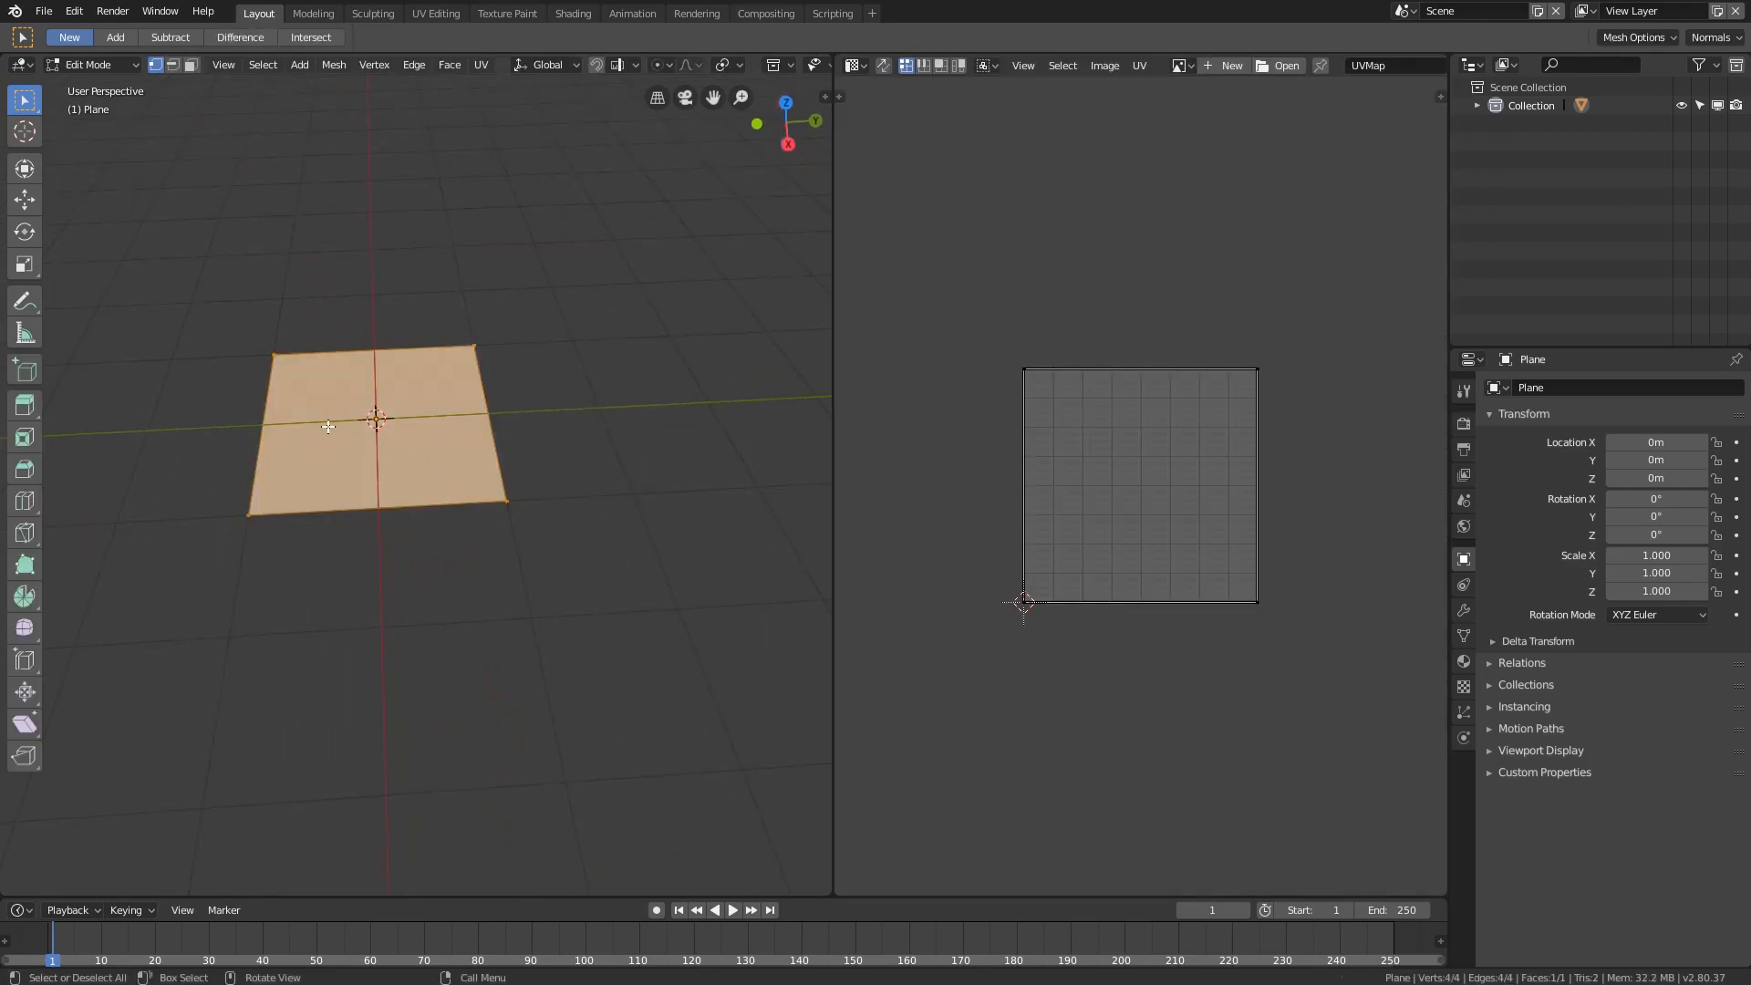
middle_click_drag(672, 461, 586, 437)
key("Tab")
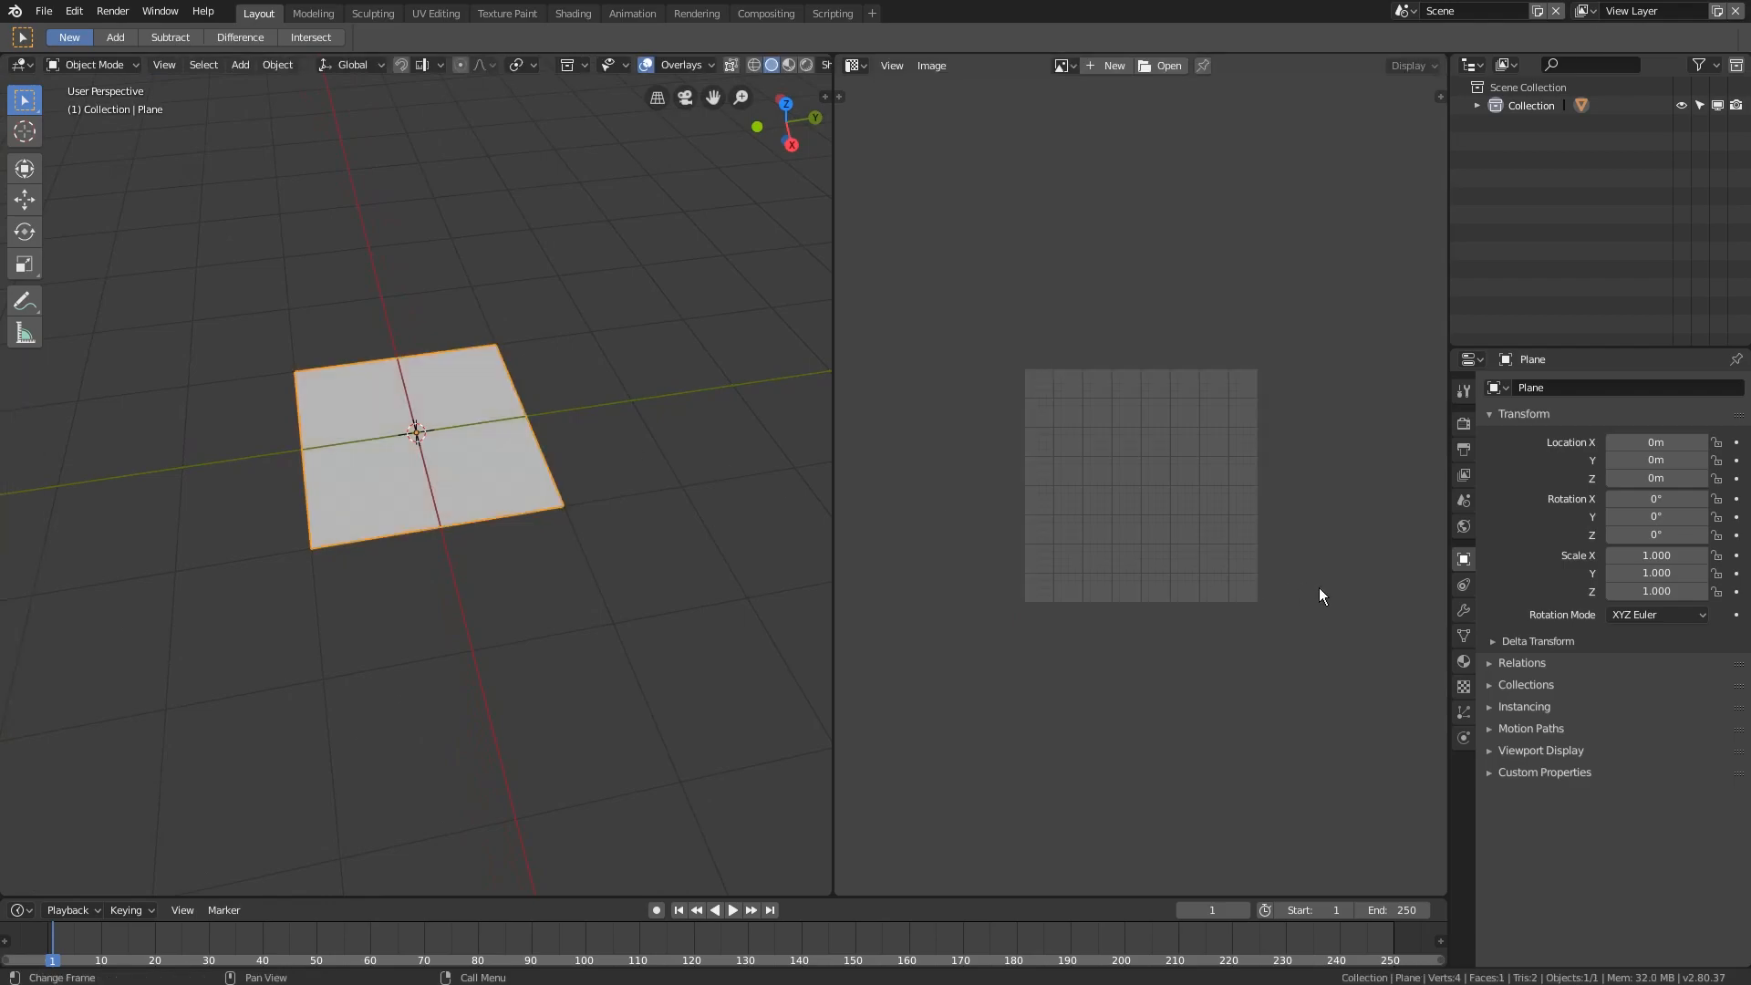
- Create a new material for the plane and split the UV Editor horizontally, making the upper area a Shader Editor
left_click(1464, 661)
left_click(1530, 463)
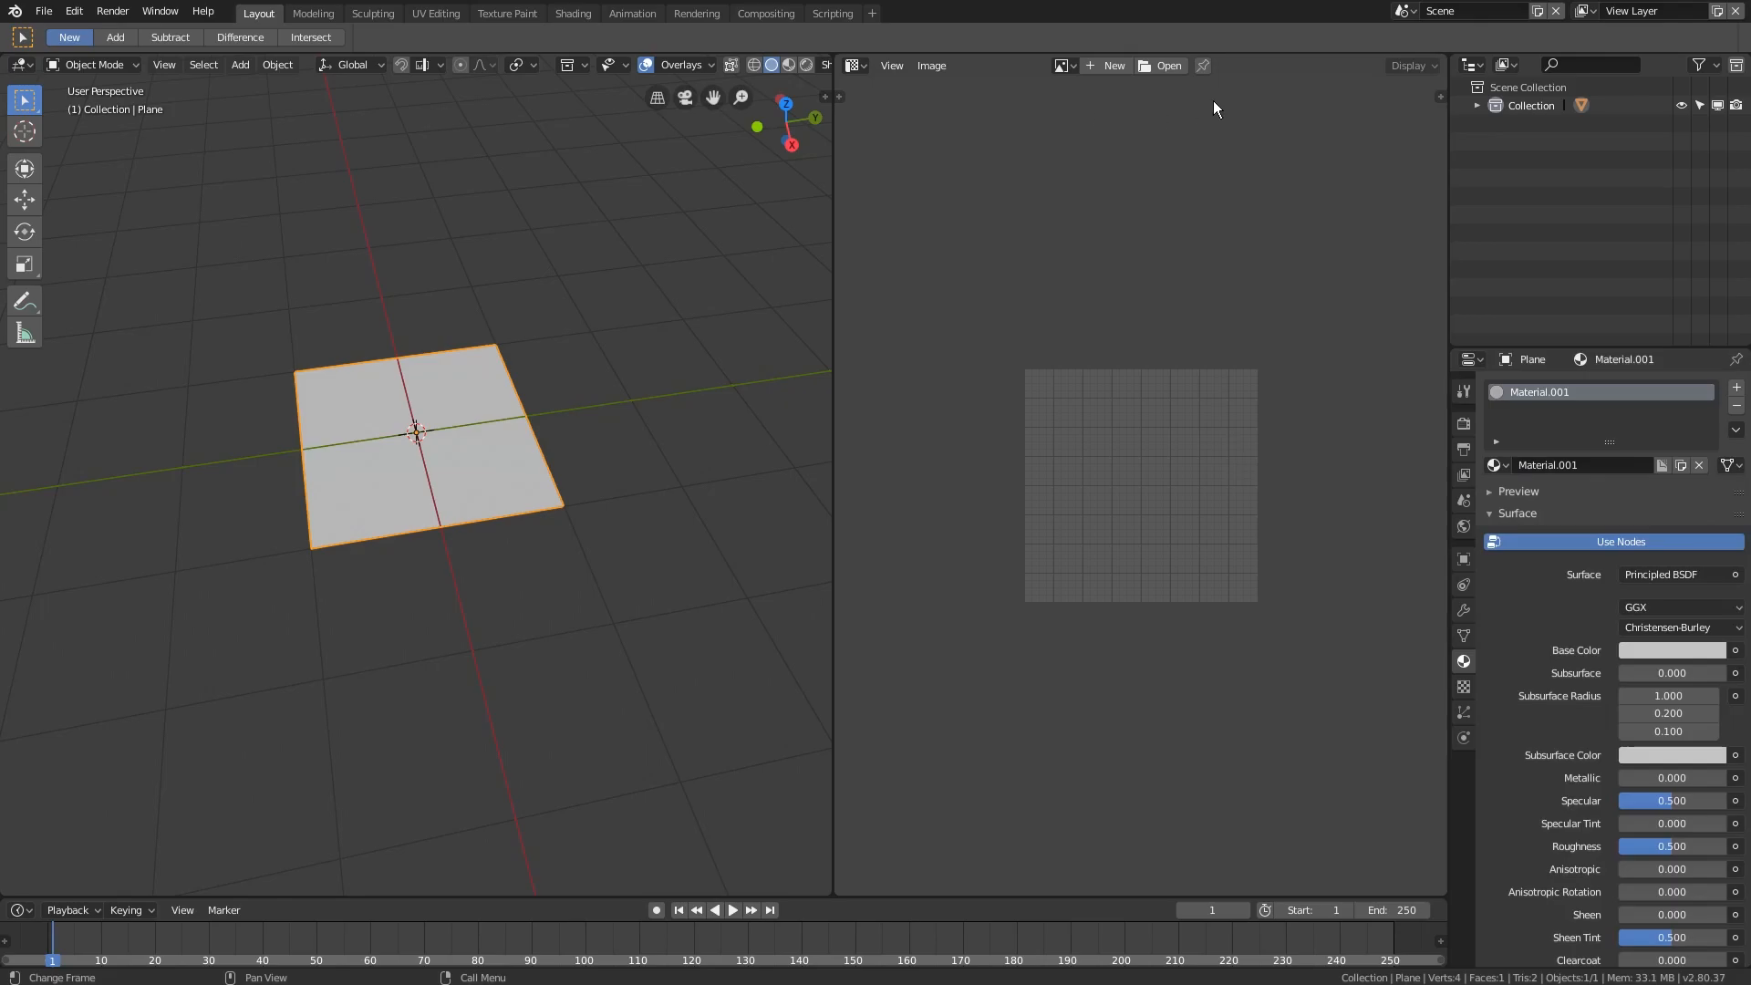
left_click_drag(1444, 58, 912, 438)
left_click(857, 66)
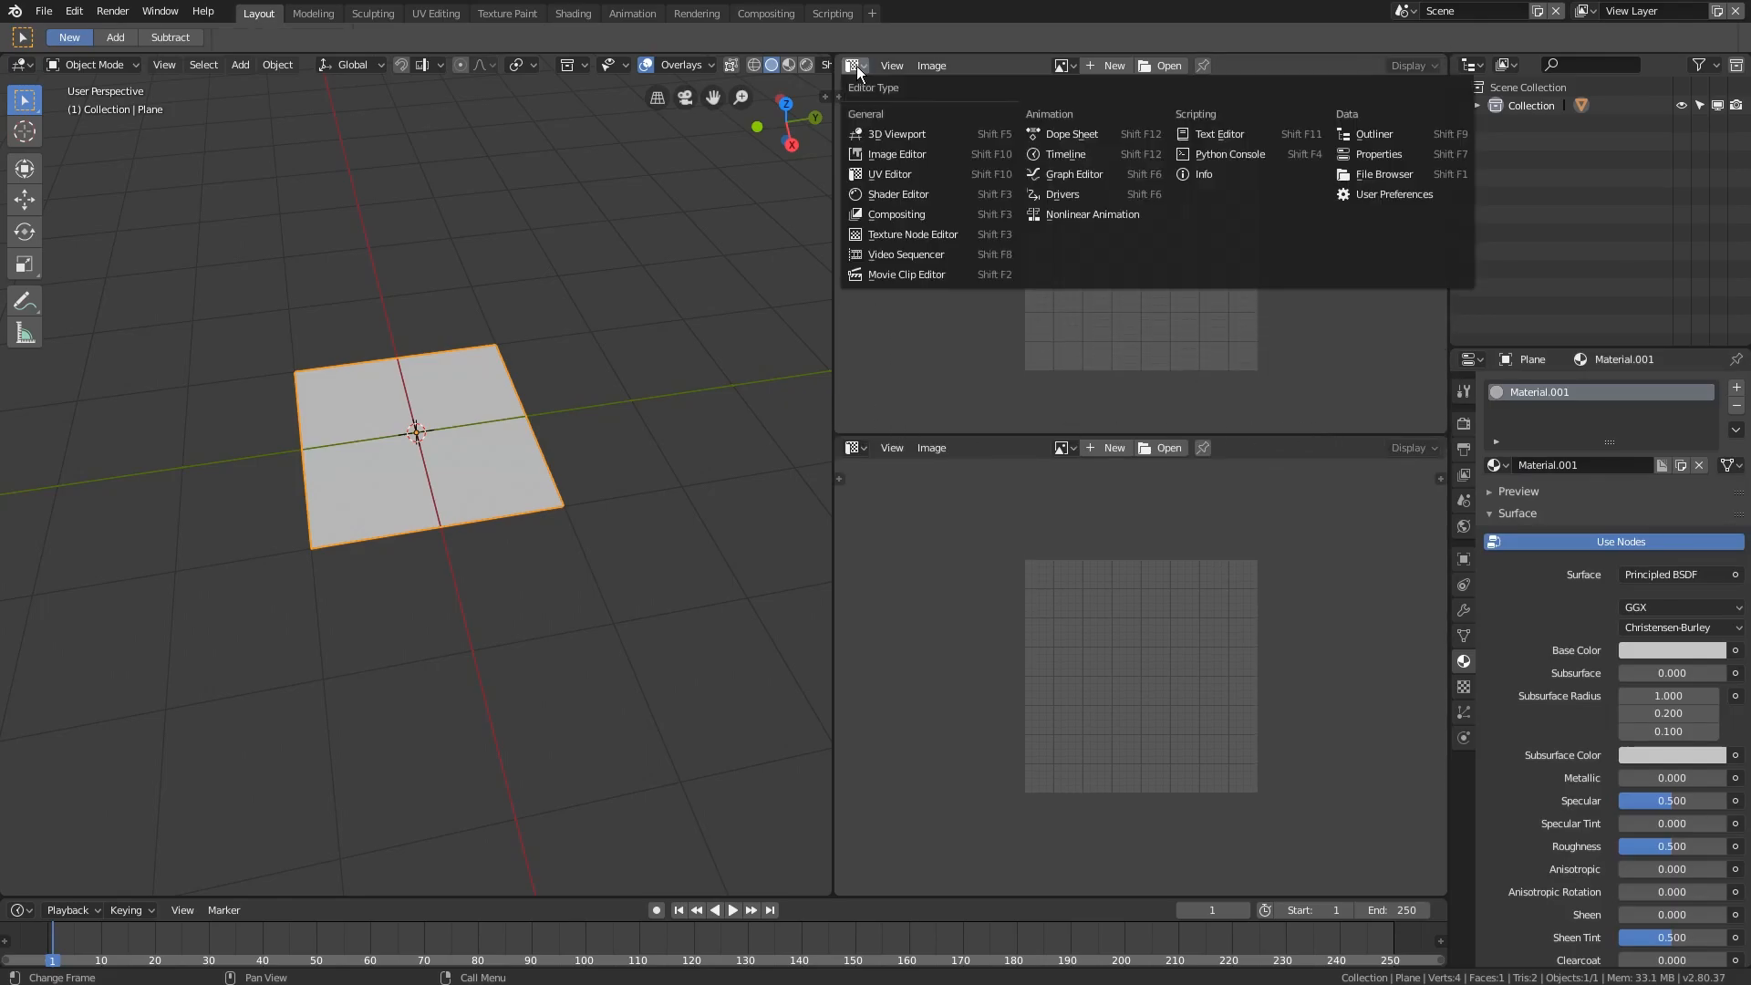
left_click(925, 195)
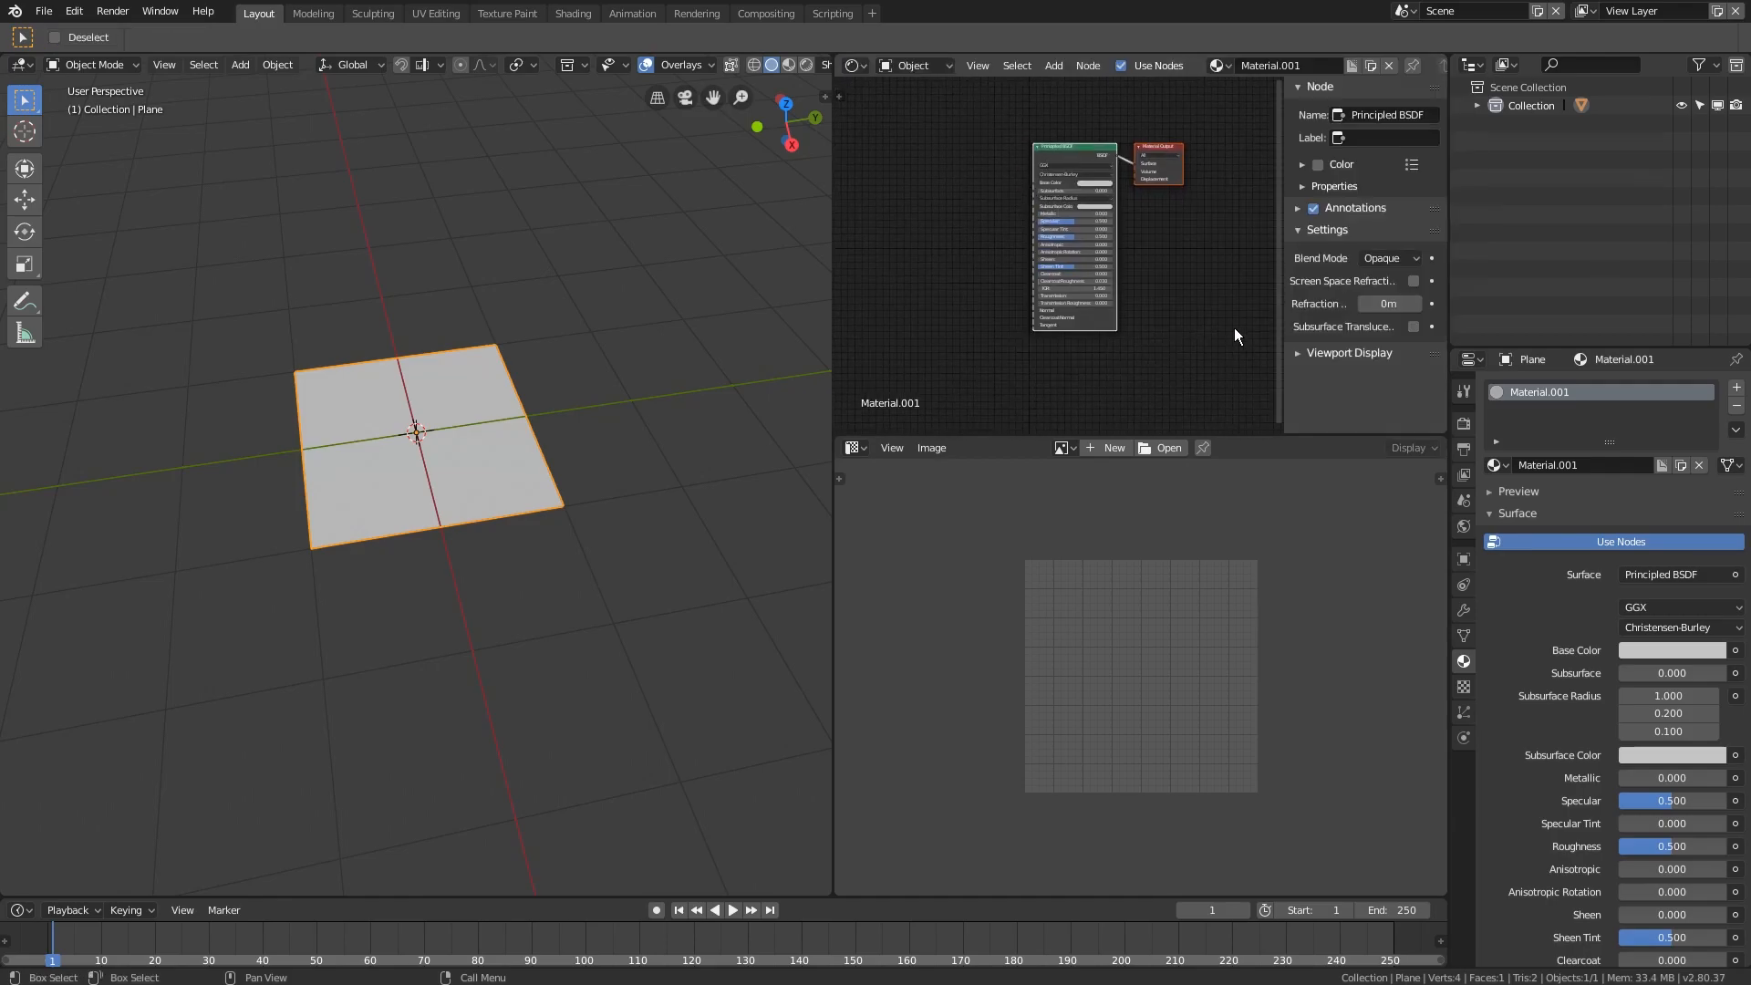
- Hide the Shader Editor's sidebar and enlarge the editor at the expense of the 3D viewport and UV Editor
key("n")
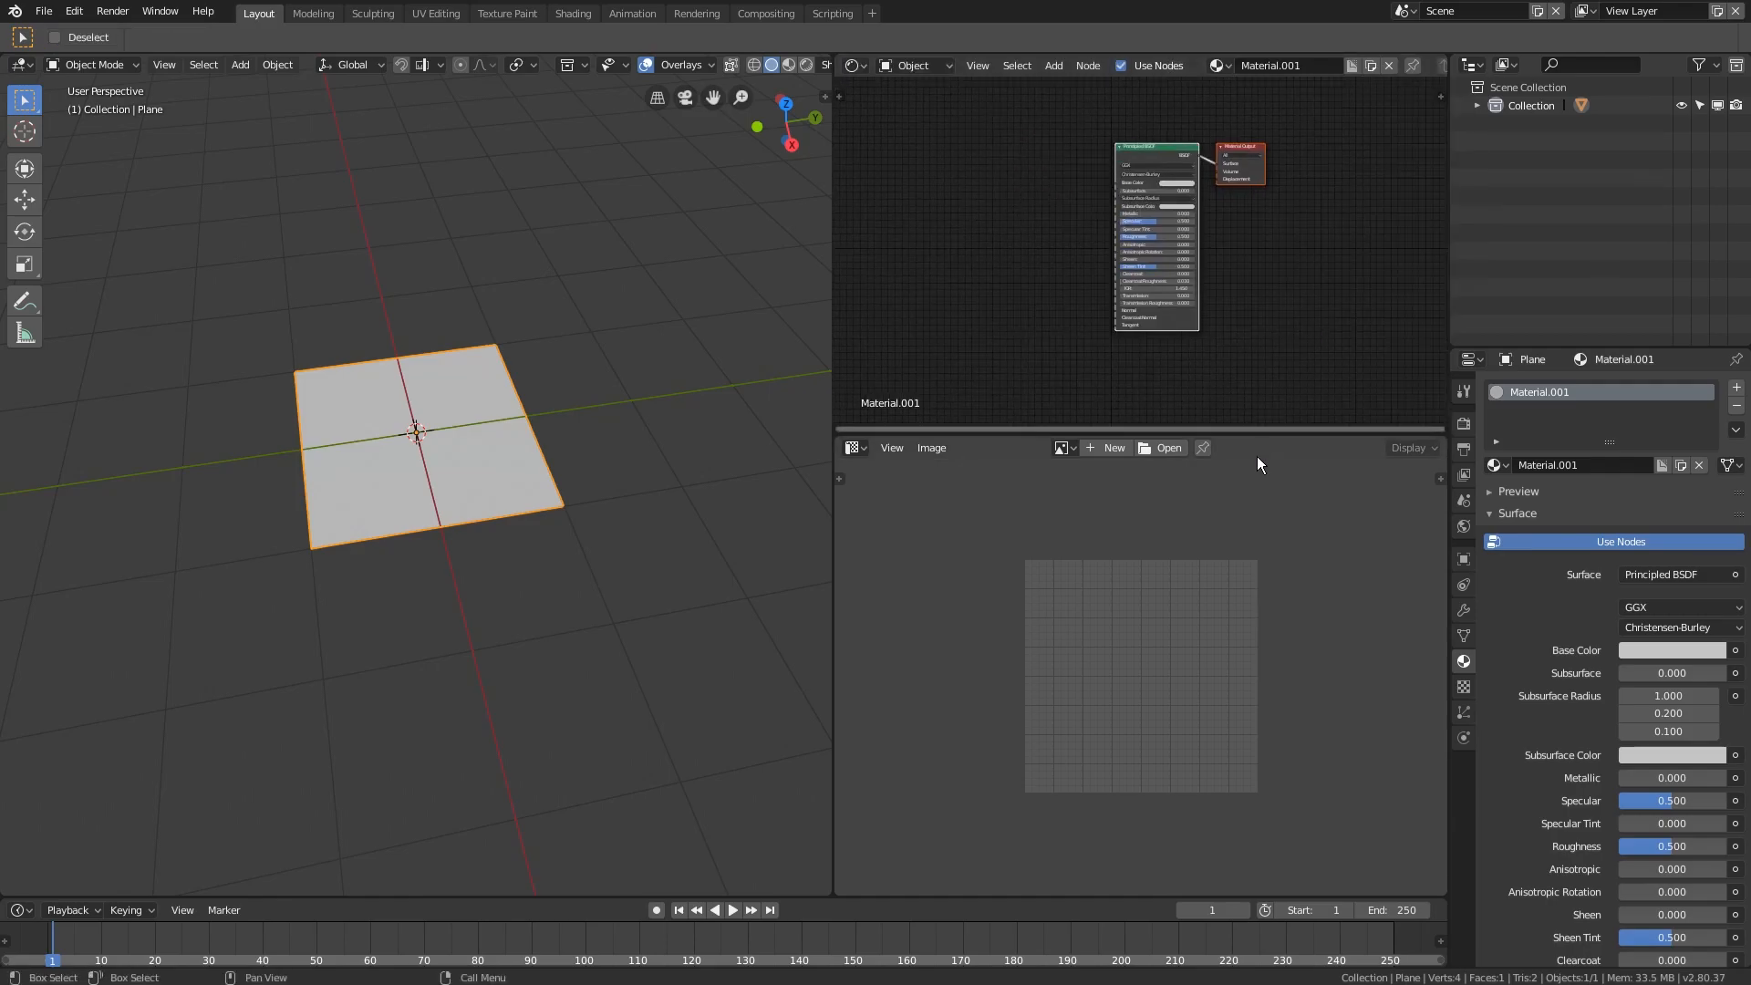
left_click_drag(830, 370, 507, 347)
left_click_drag(648, 436, 657, 664)
scroll(824, 356, "up", 4)
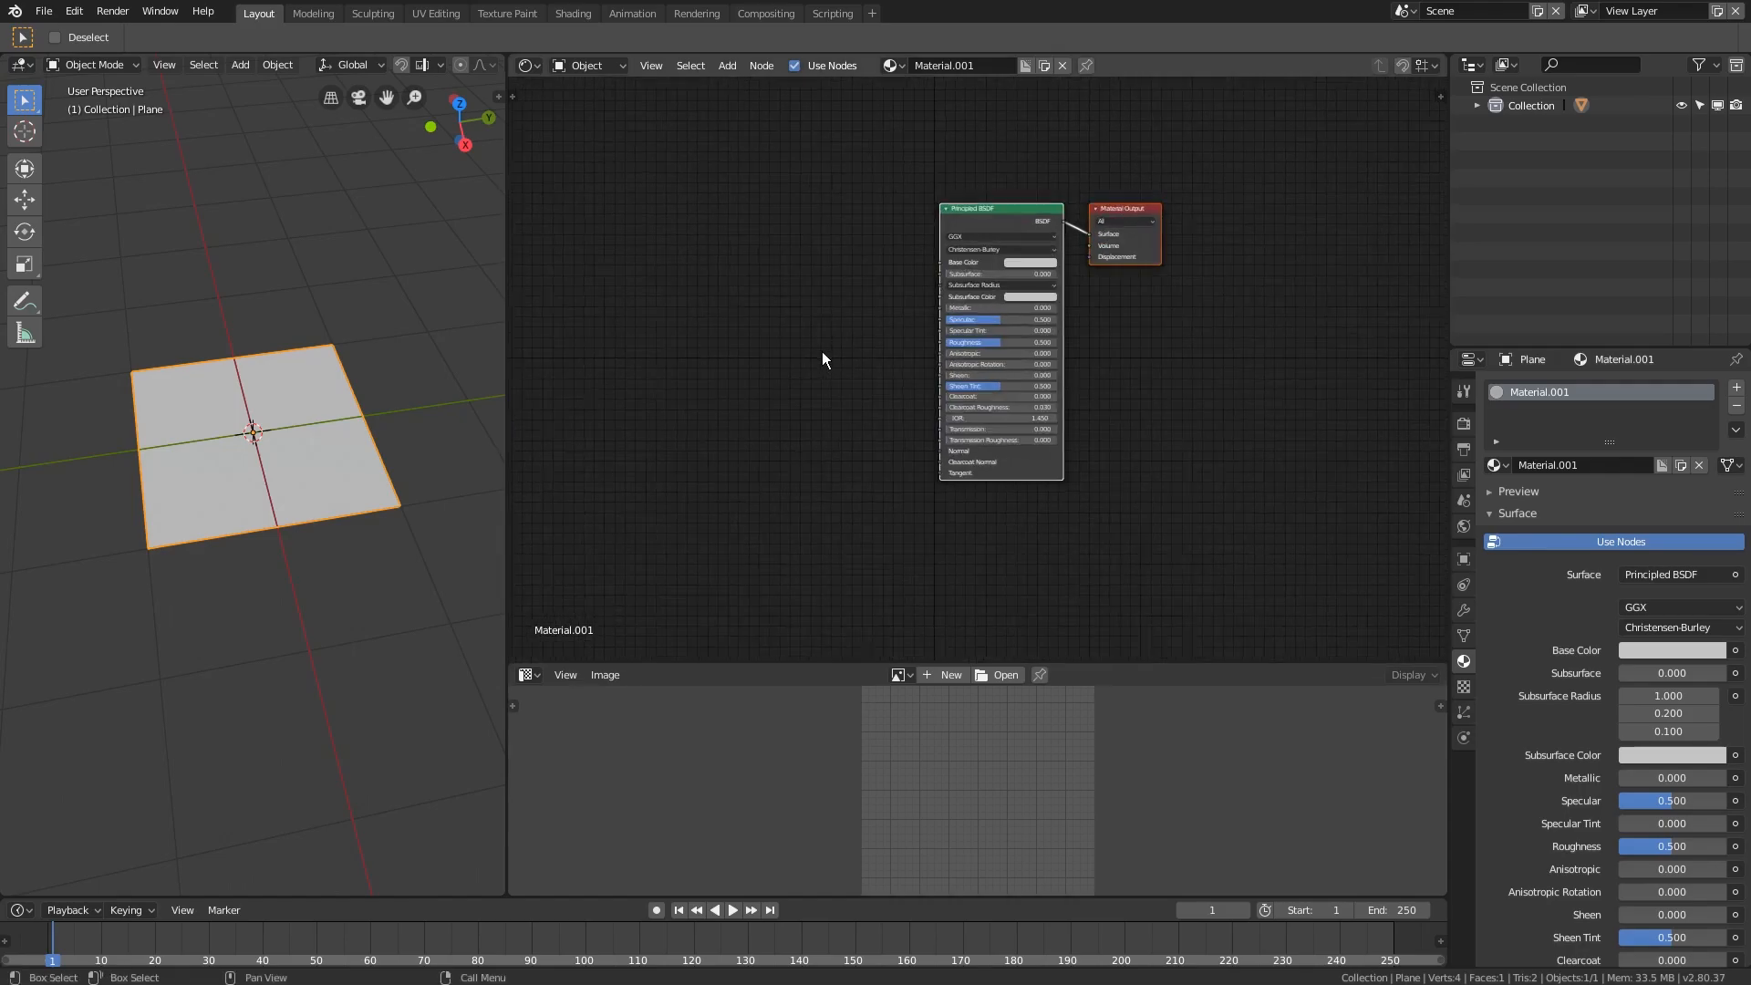
middle_click_drag(823, 353, 622, 371)
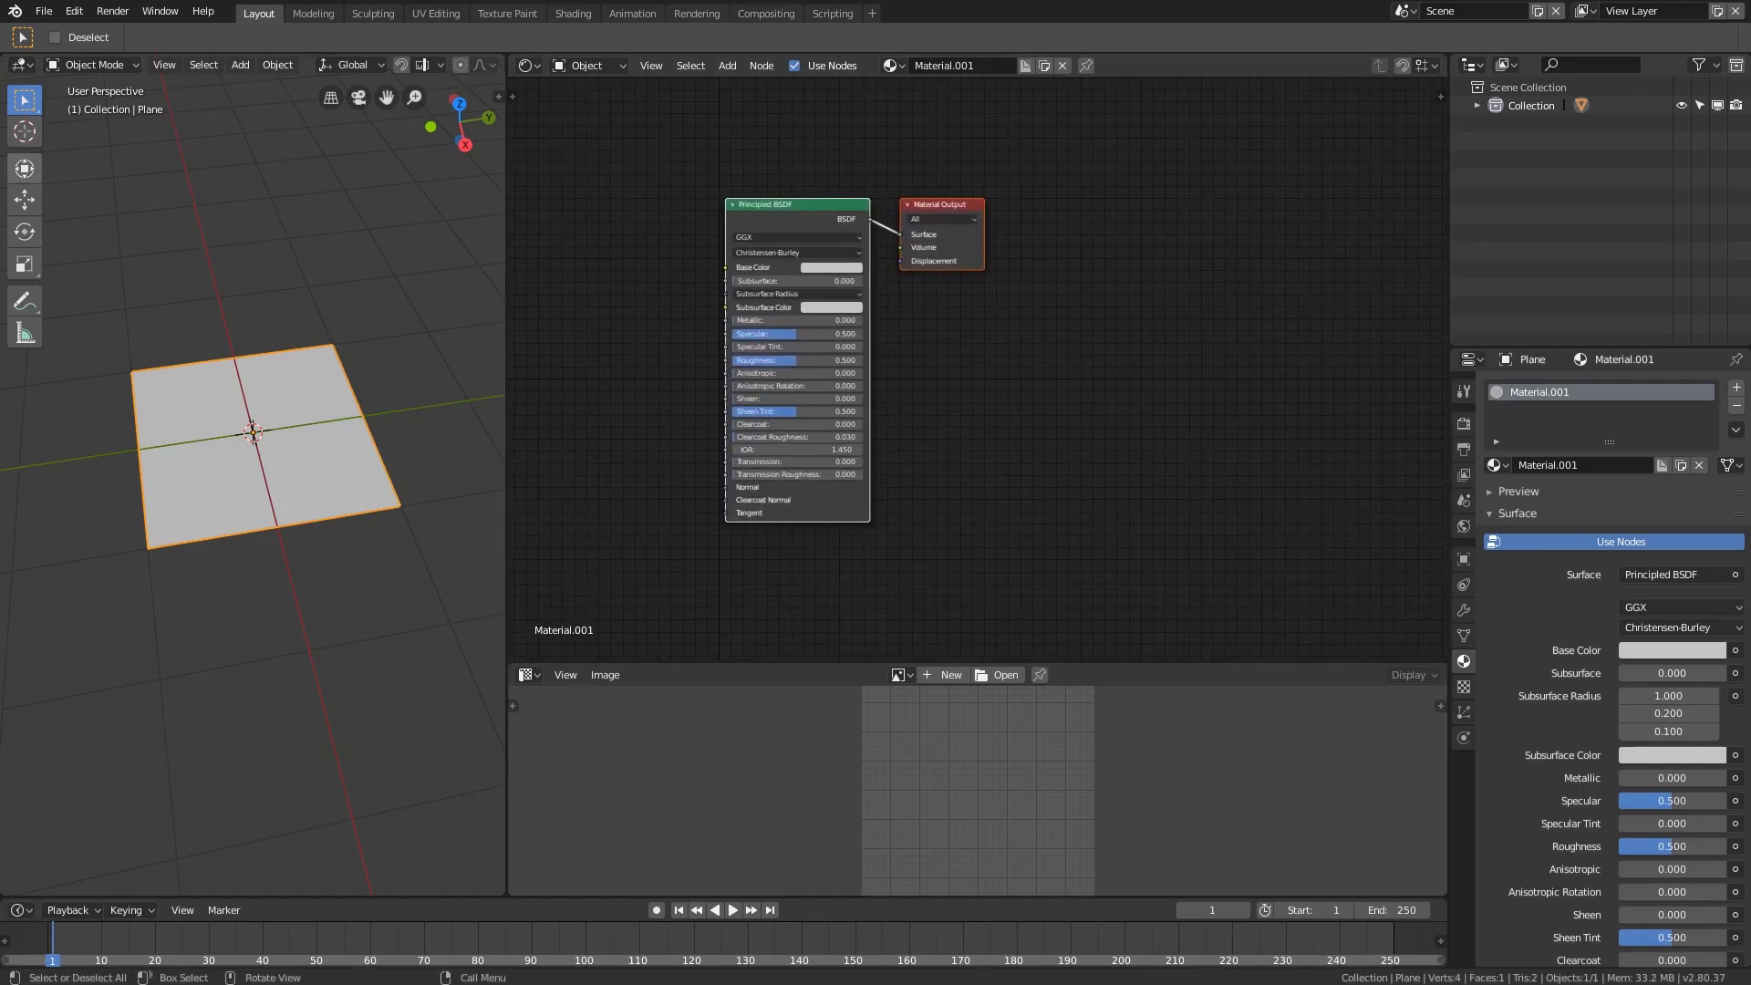
- Switch to File Explorer, review the texture maps in the BananaLeafSheet2_Unreal2kBitmap folder, and move the window off the Shader Editor
left_click_drag(0, 124, 694, 174)
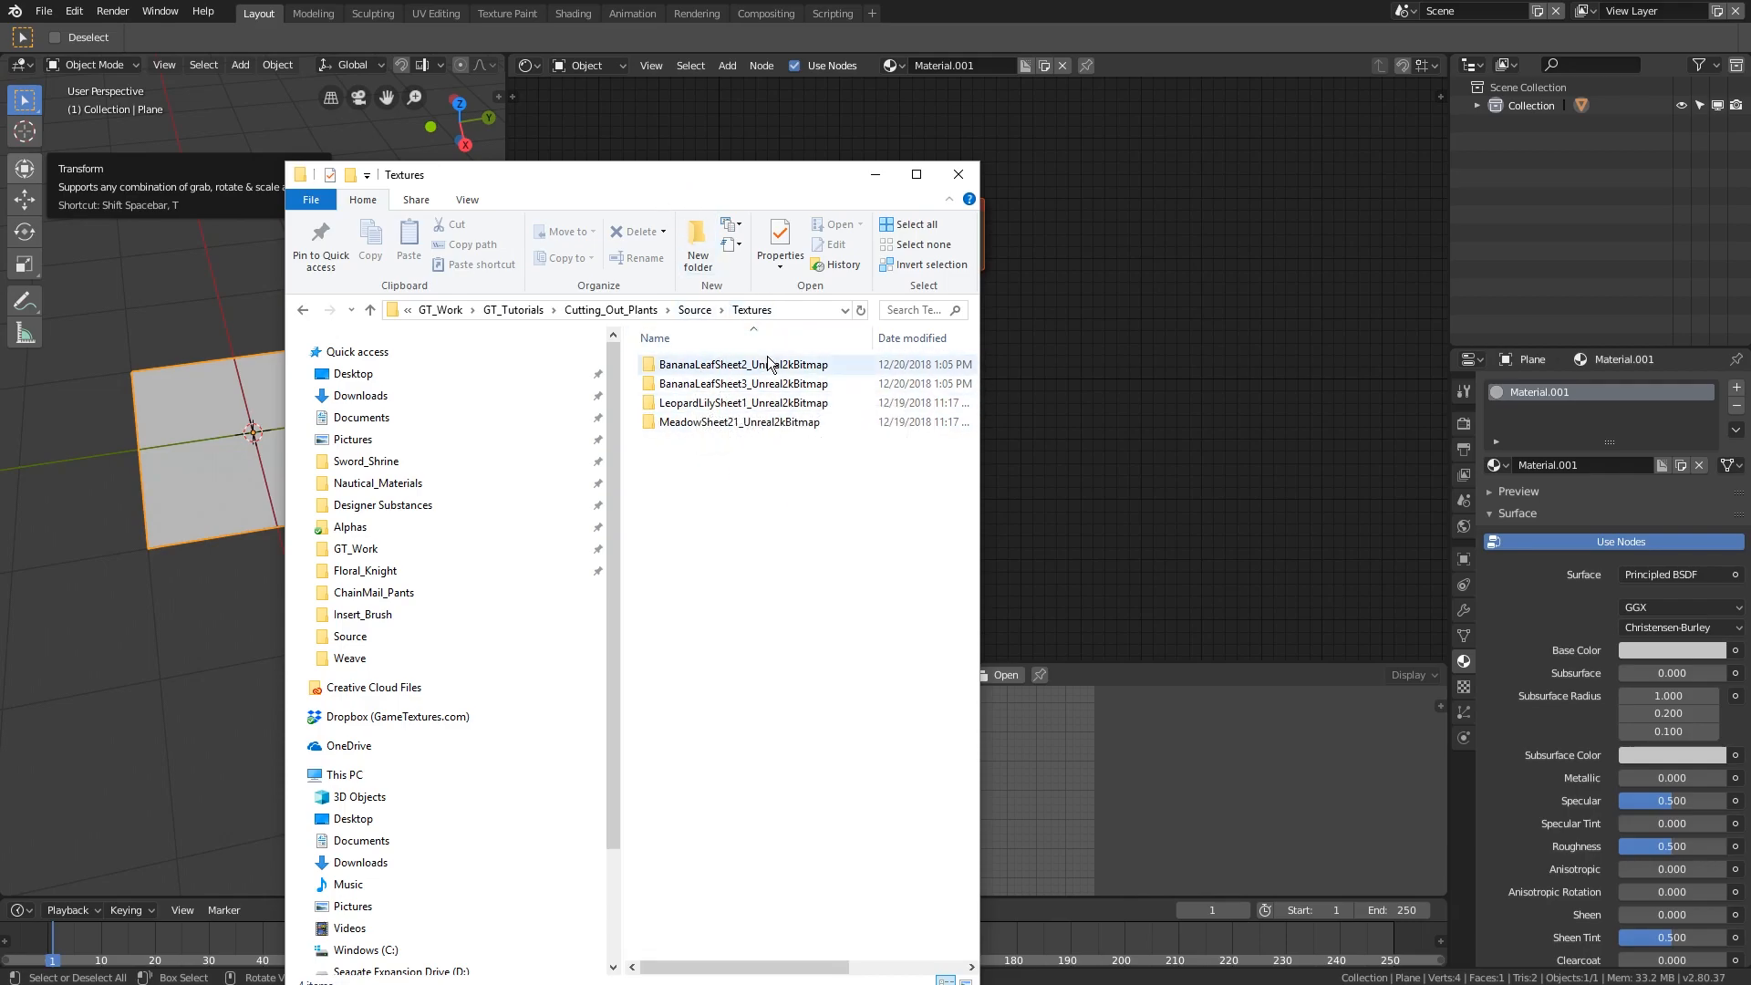
left_click_drag(759, 182, 578, 141)
double_click(571, 319)
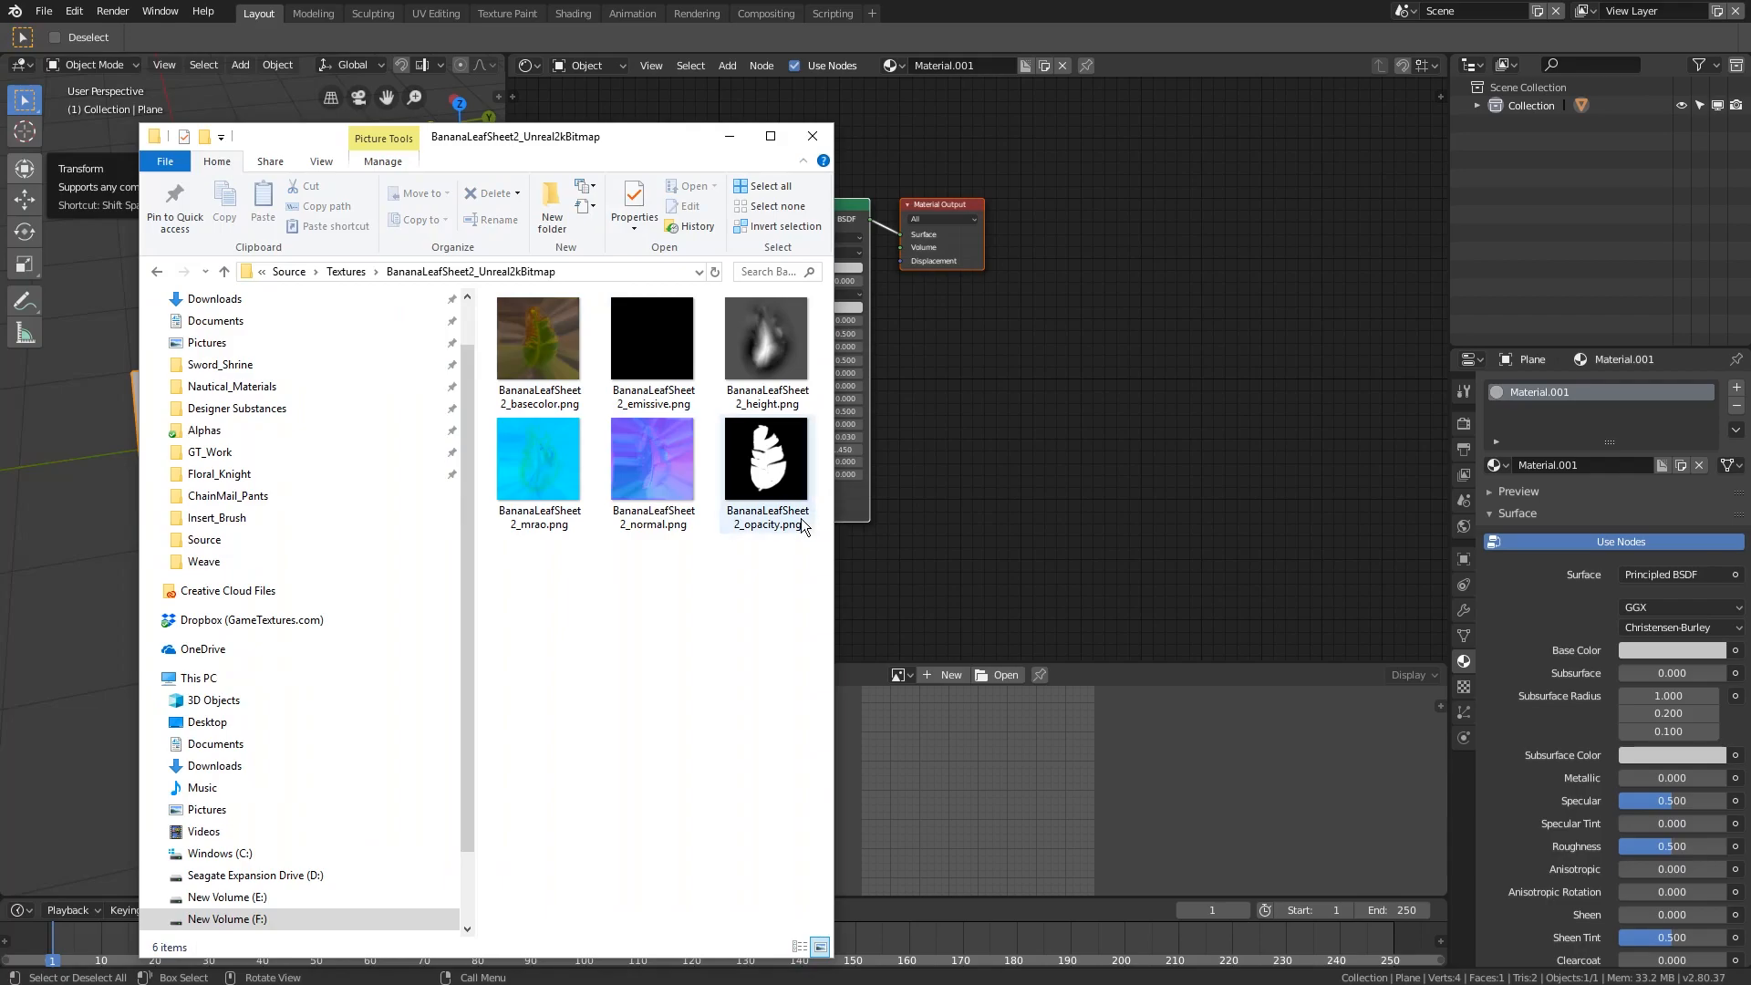
left_click(642, 456)
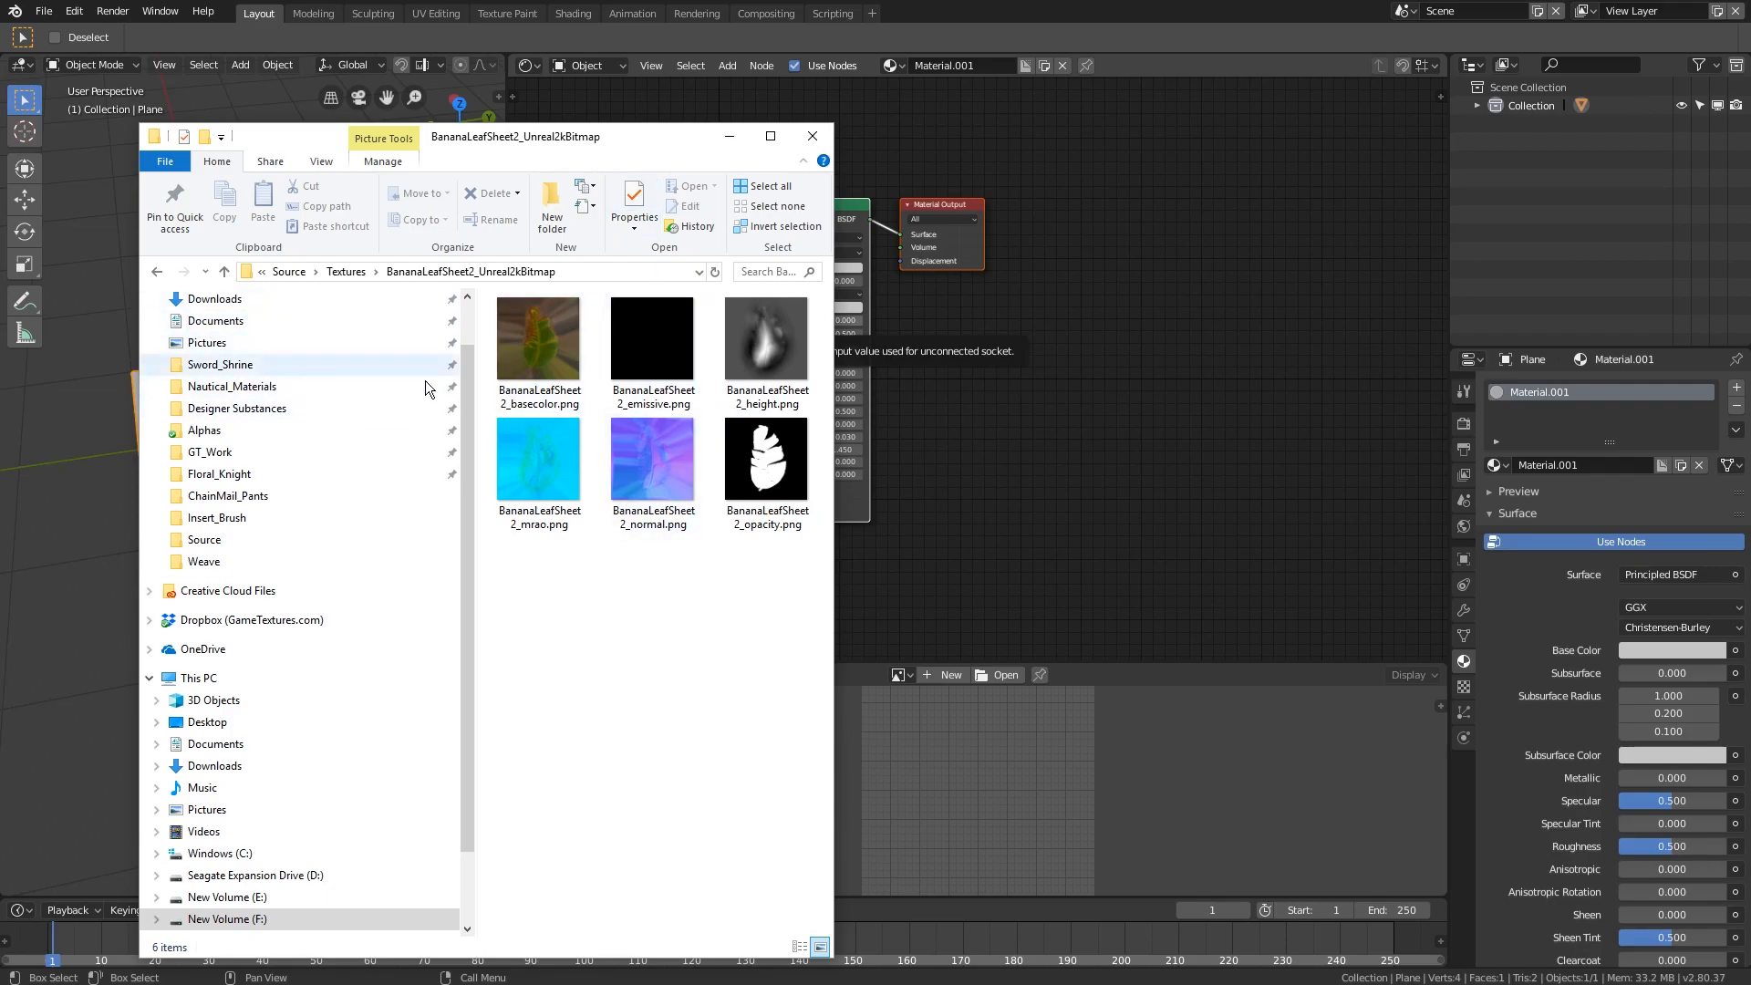
left_click_drag(640, 140, 0, 155)
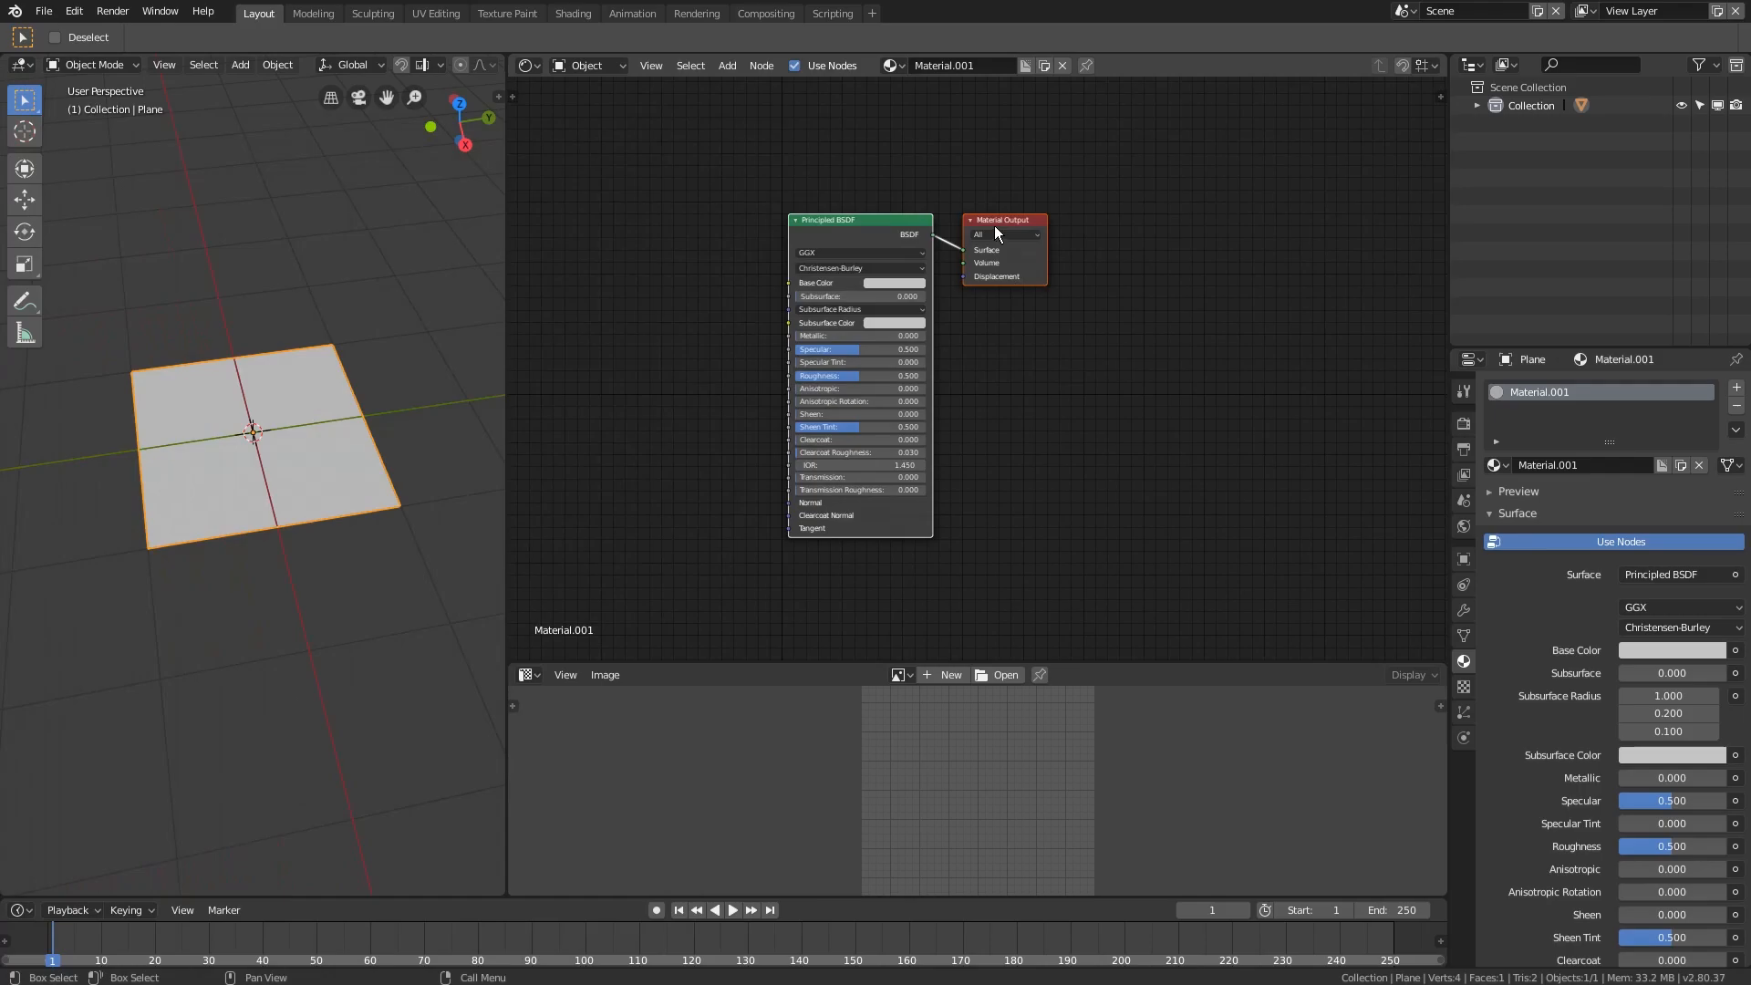
- Move the Material Output node away from the Principled BSDF and add a Transparent BSDF node between them
left_click_drag(1009, 219, 1271, 248)
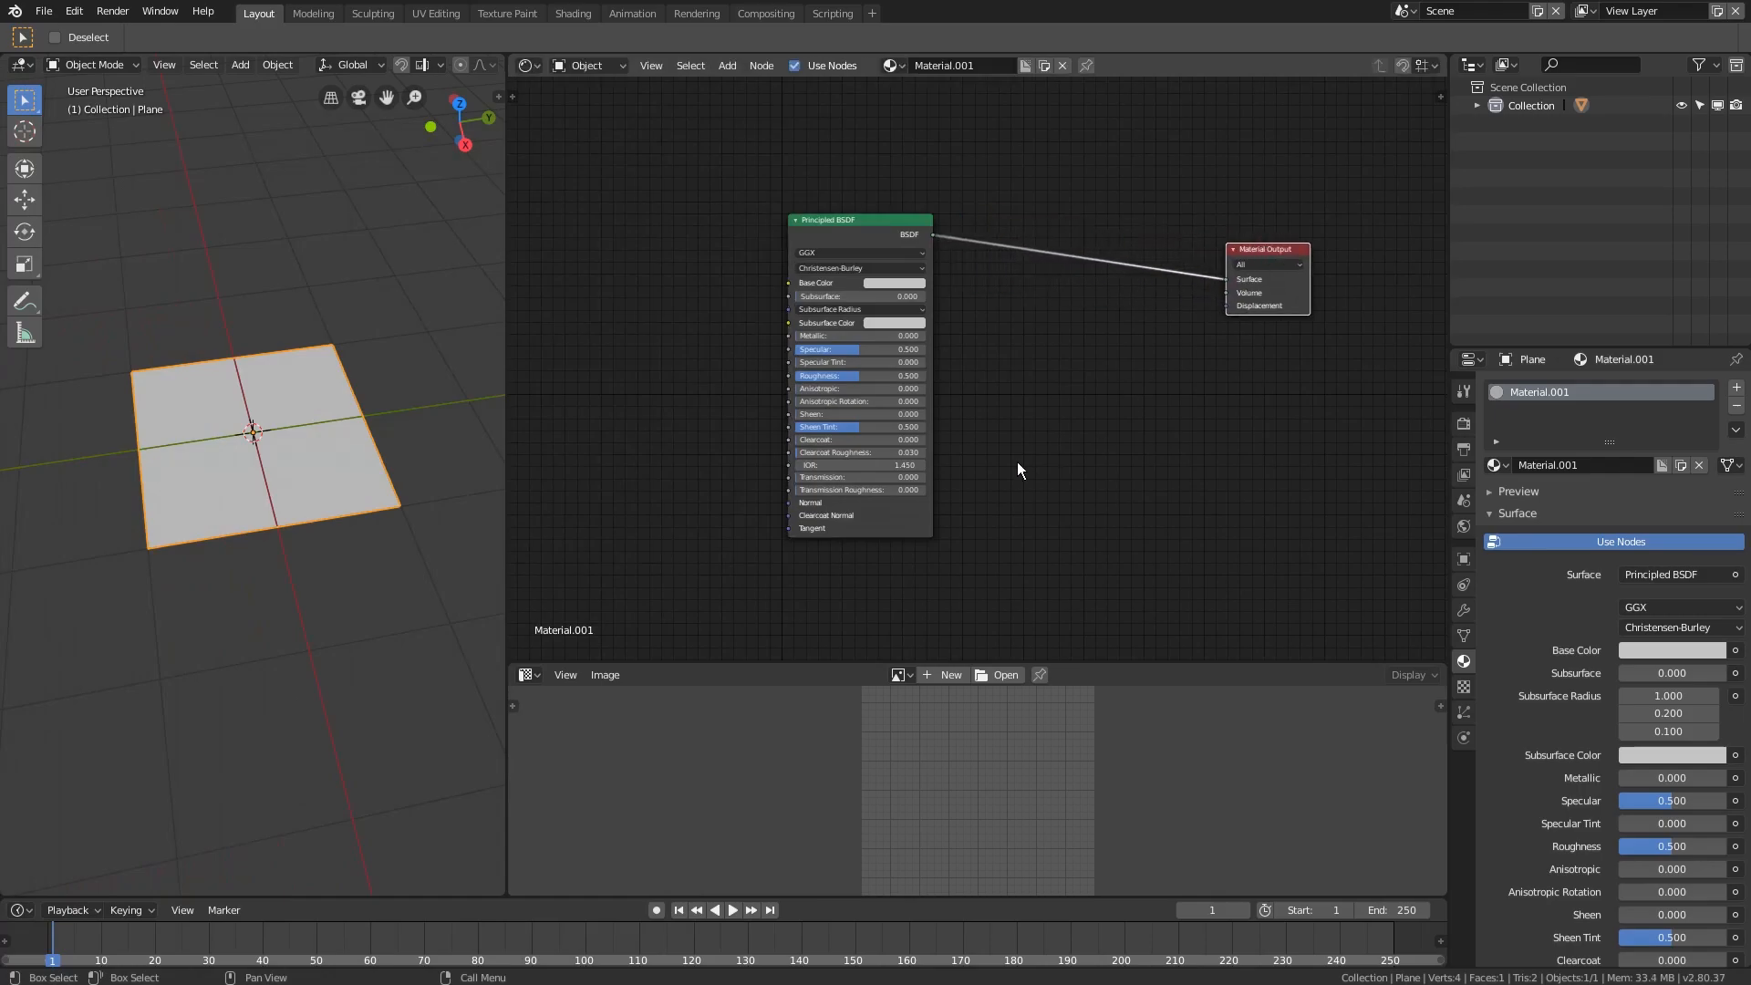
middle_click_drag(1016, 469, 1024, 393)
key("shift+a")
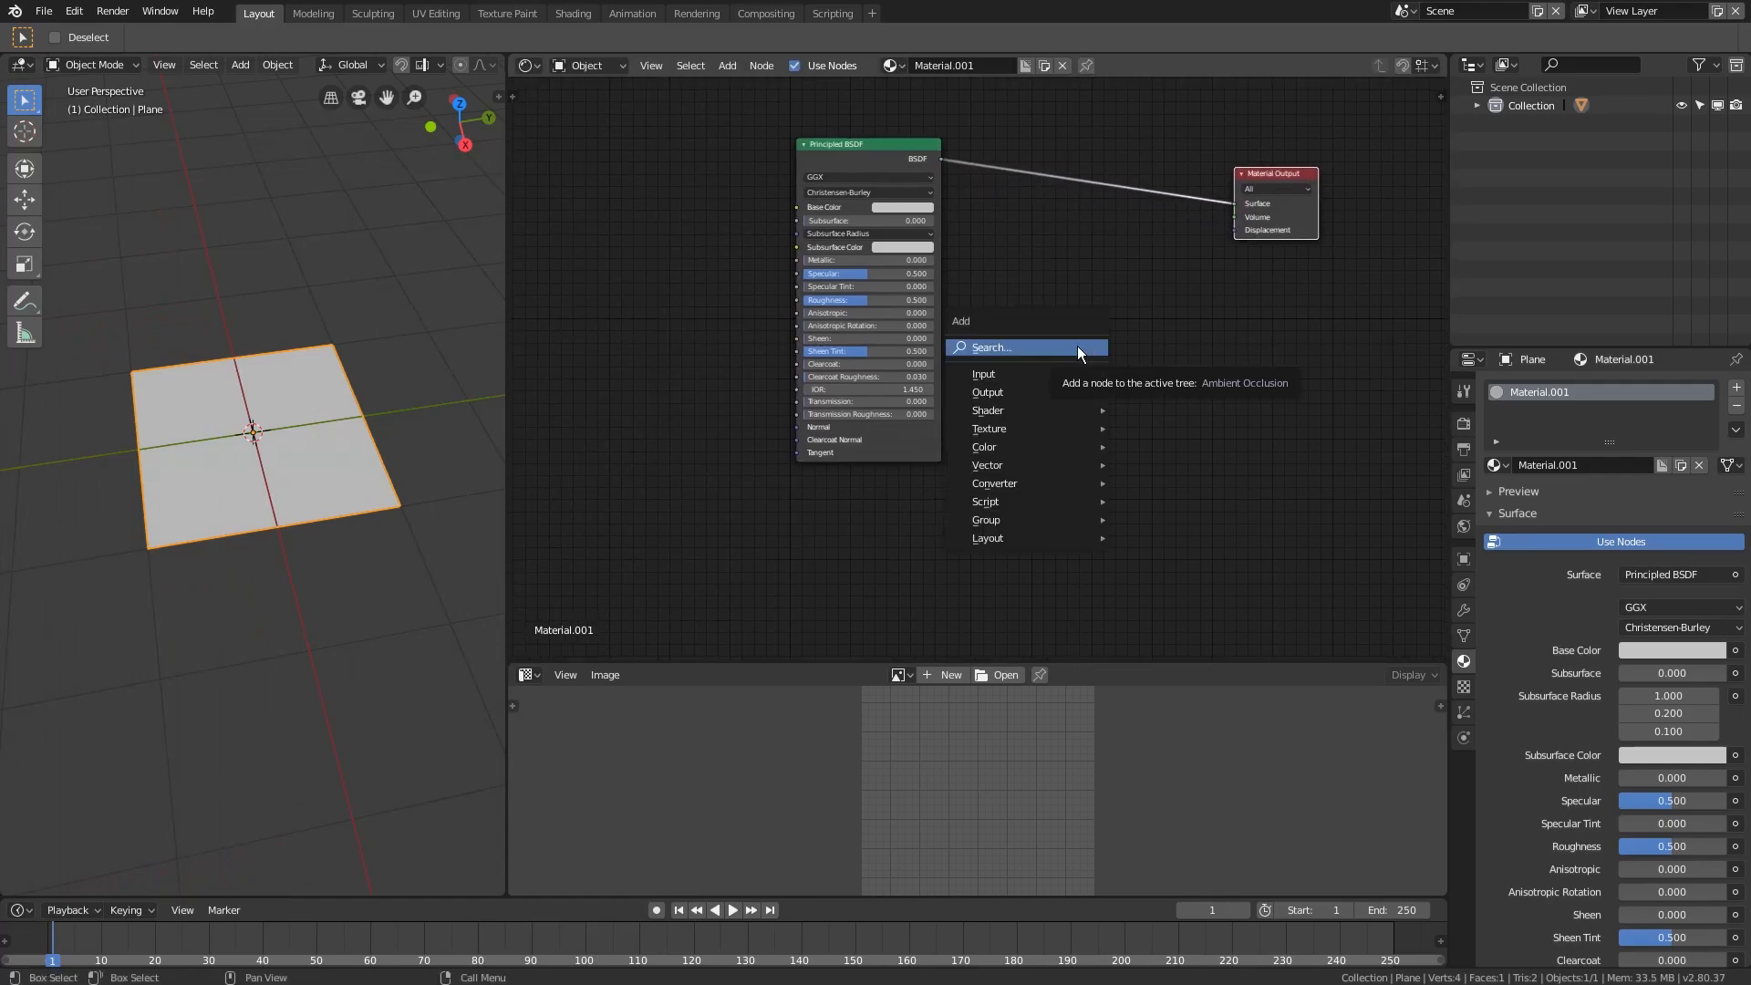
left_click(1080, 347)
type("trans")
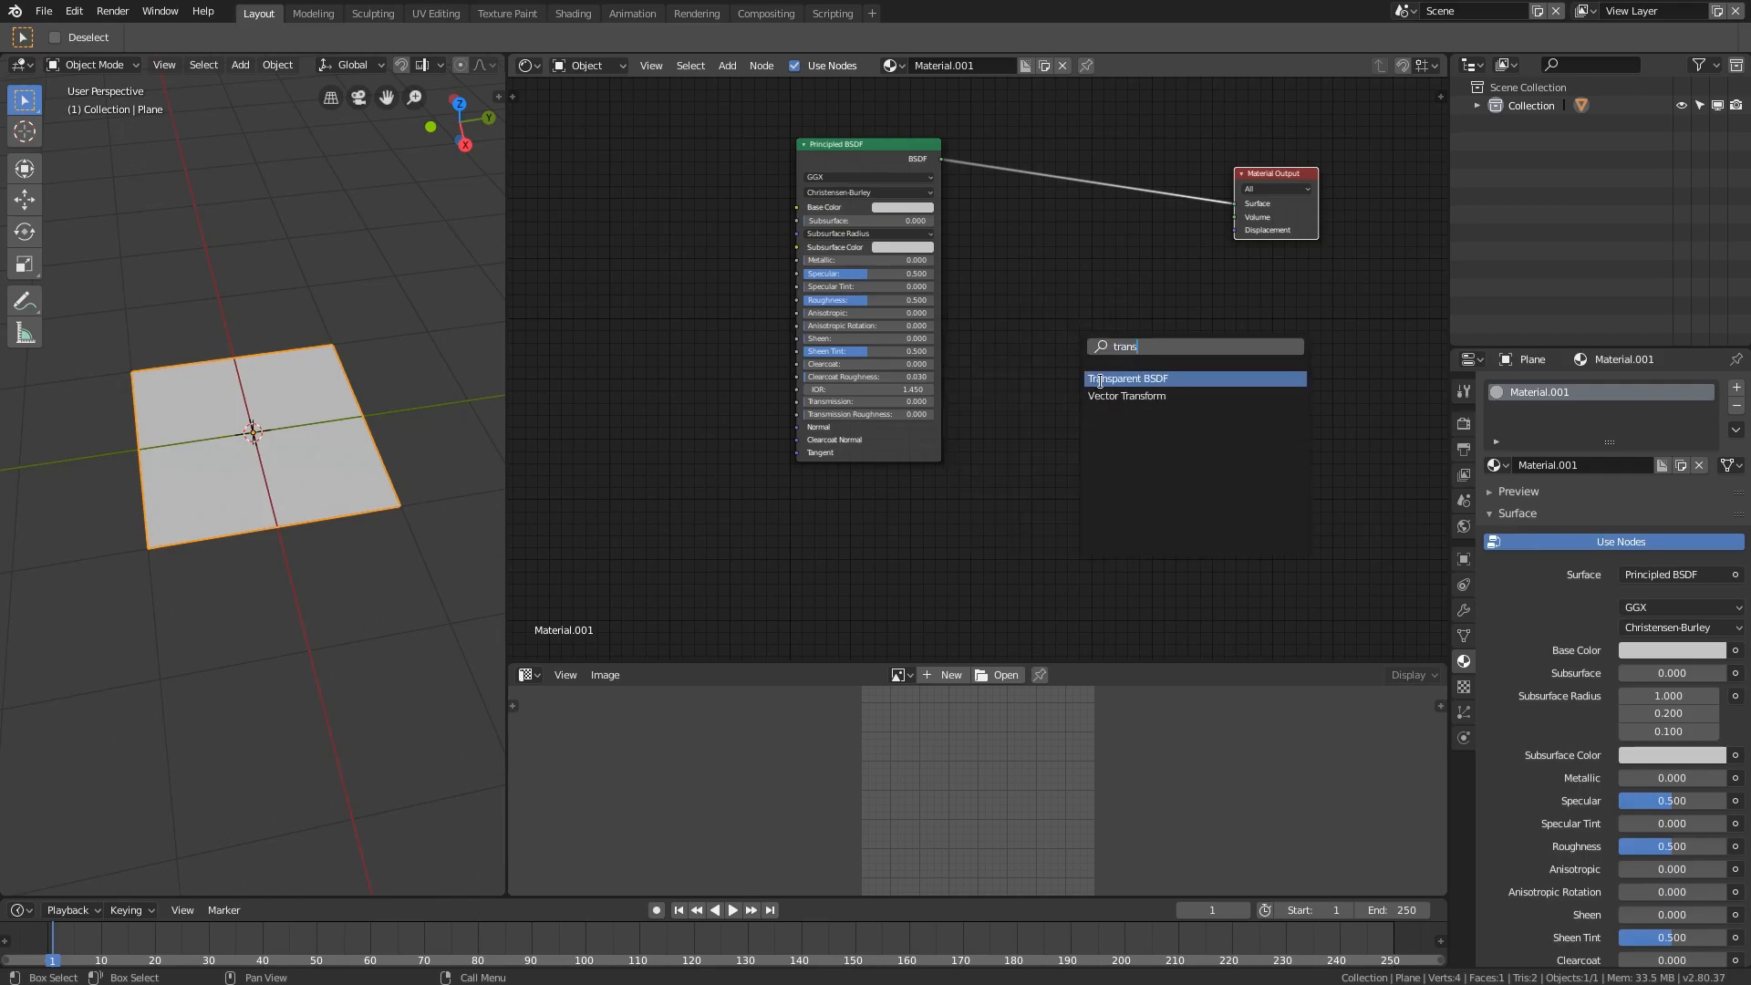
left_click(1100, 381)
left_click(1075, 339)
- Insert a Mix Shader between the Principled BSDF and Material Output, and shift the Transparent BSDF node closer to the Principled BSDF
key("shift+a")
left_click(1087, 255)
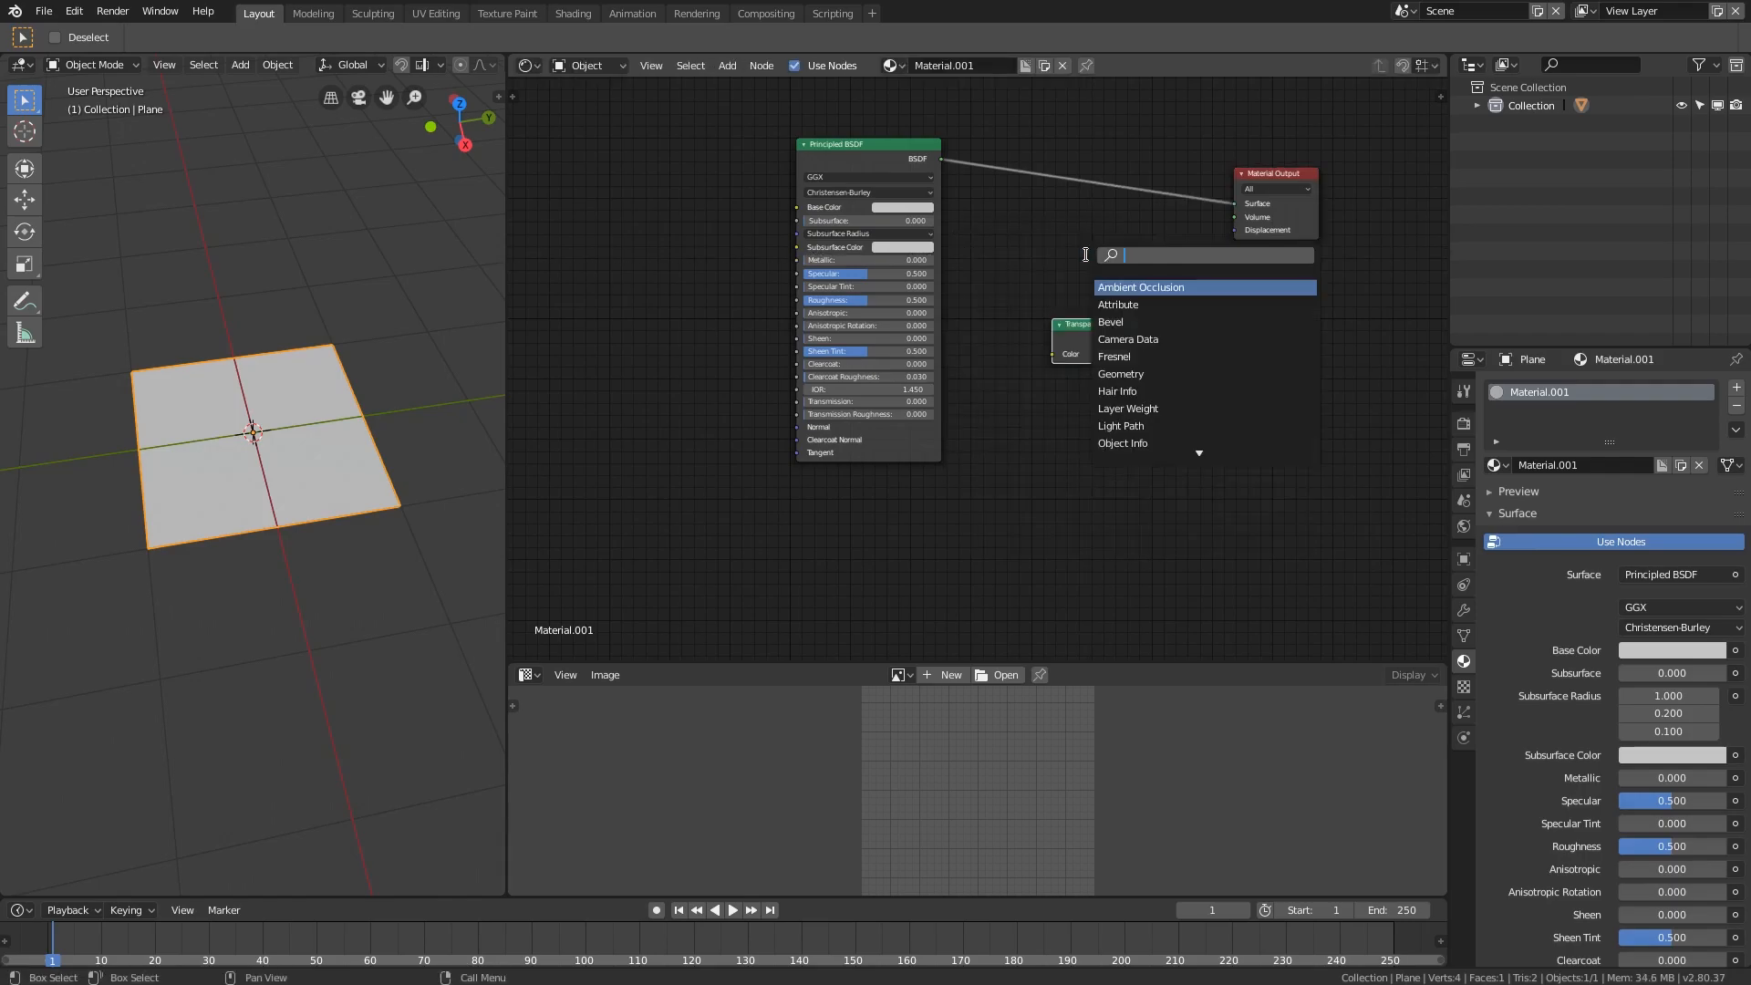
type("mix")
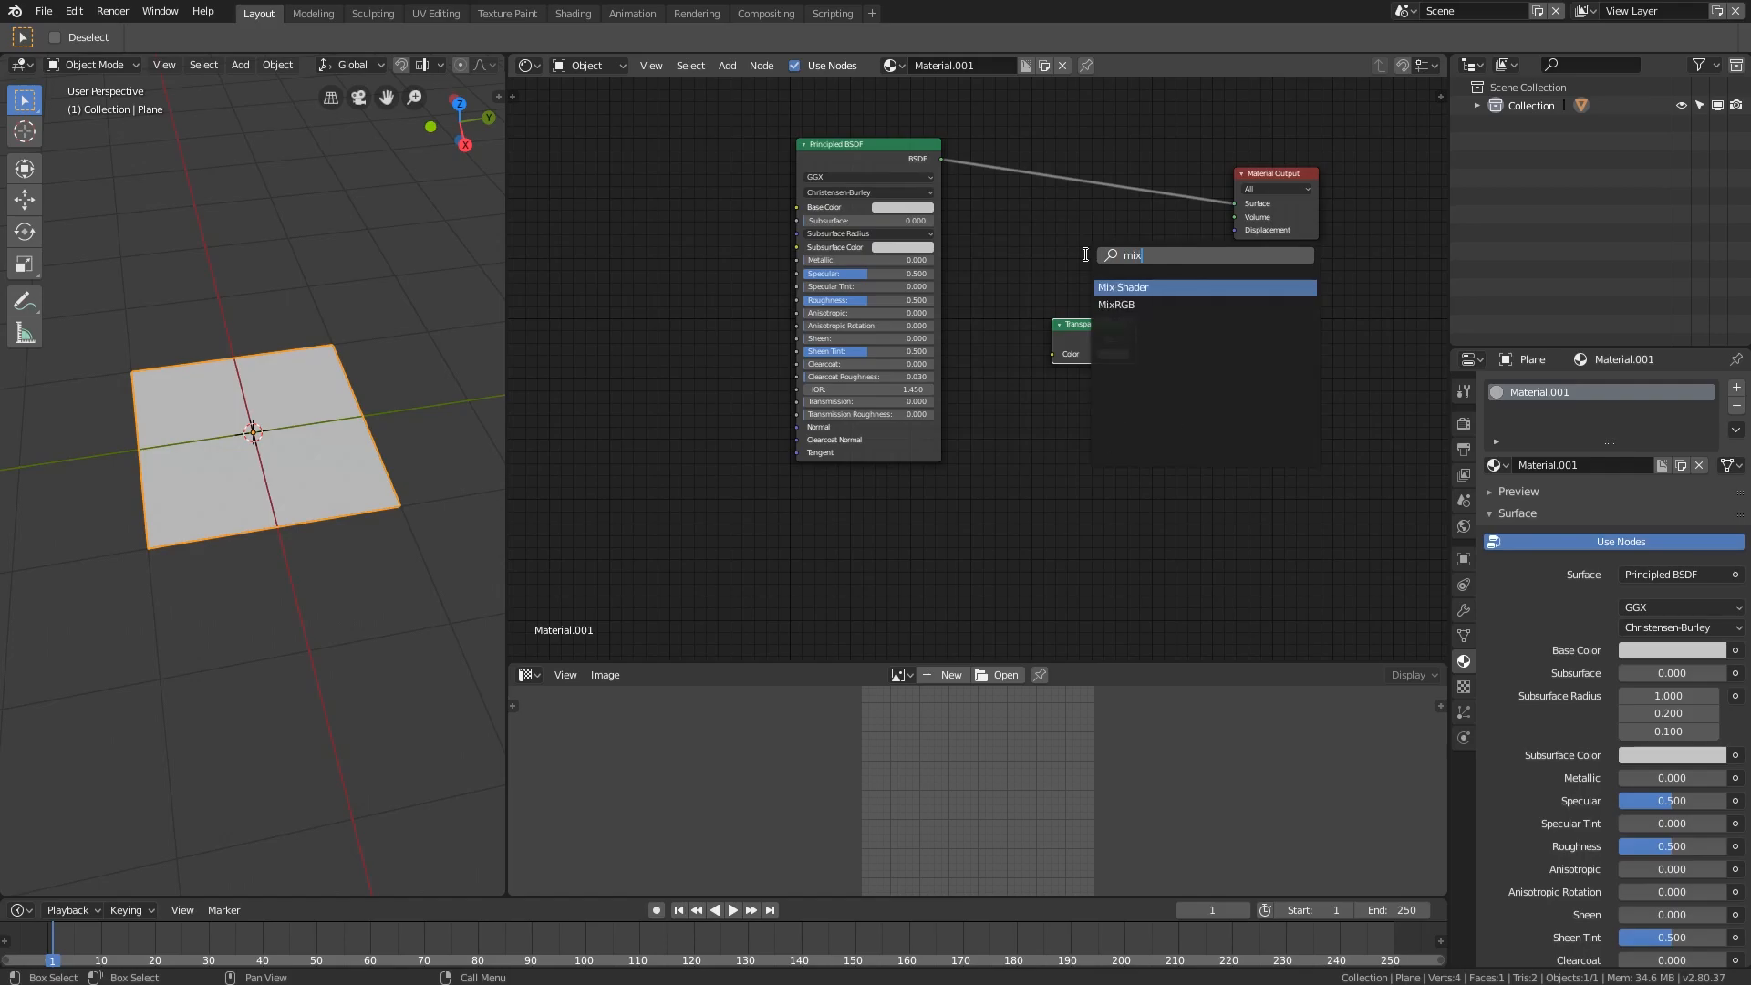
left_click(1123, 287)
left_click(1140, 196)
left_click_drag(1099, 336, 1056, 336)
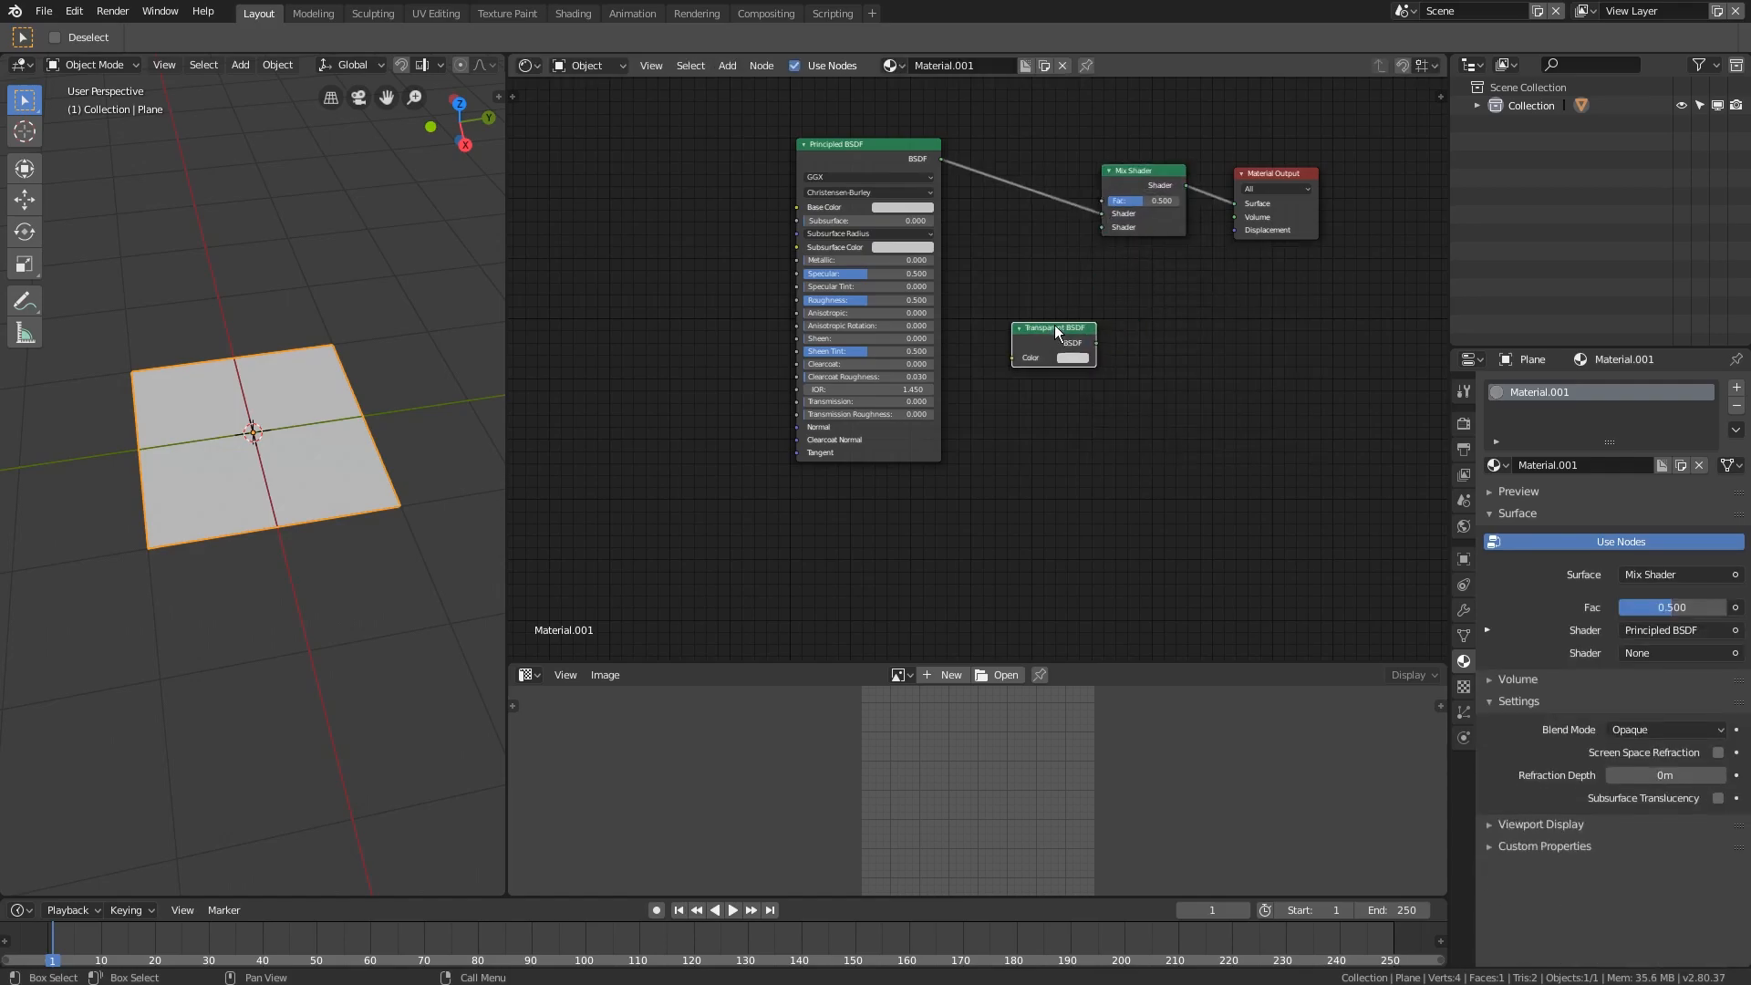
- Connect the Transparent BSDF to the Mix Shader's first Shader input and the Principled BSDF to its second, and save the file
scroll(944, 177, "up", 3)
middle_click_drag(933, 184, 895, 288)
mouse_move(1093, 276)
left_mouse_down()
mouse_move(1065, 290)
mouse_move(1091, 297)
left_mouse_up()
left_click_drag(1037, 424, 1094, 275)
scroll(1065, 396, "down", 2)
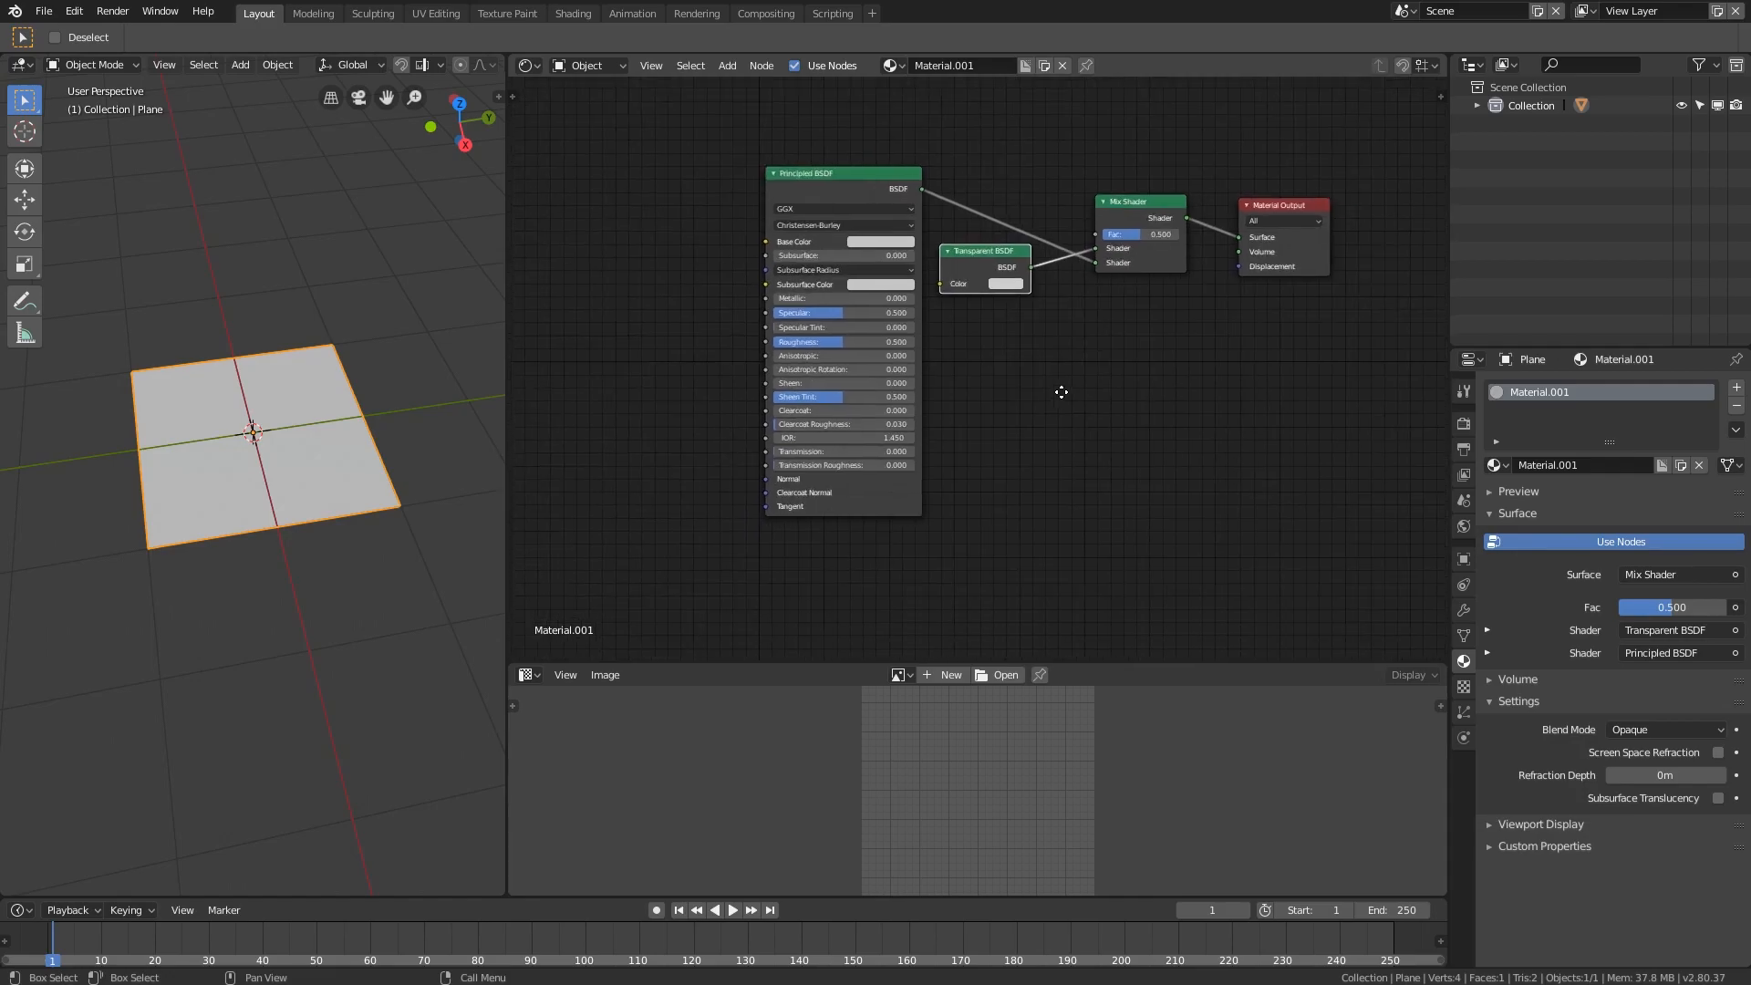
key("ctrl+s")
- Widen the 3D viewport and move the plane up about 1 m along the Z axis
scroll(249, 424, "down", 4)
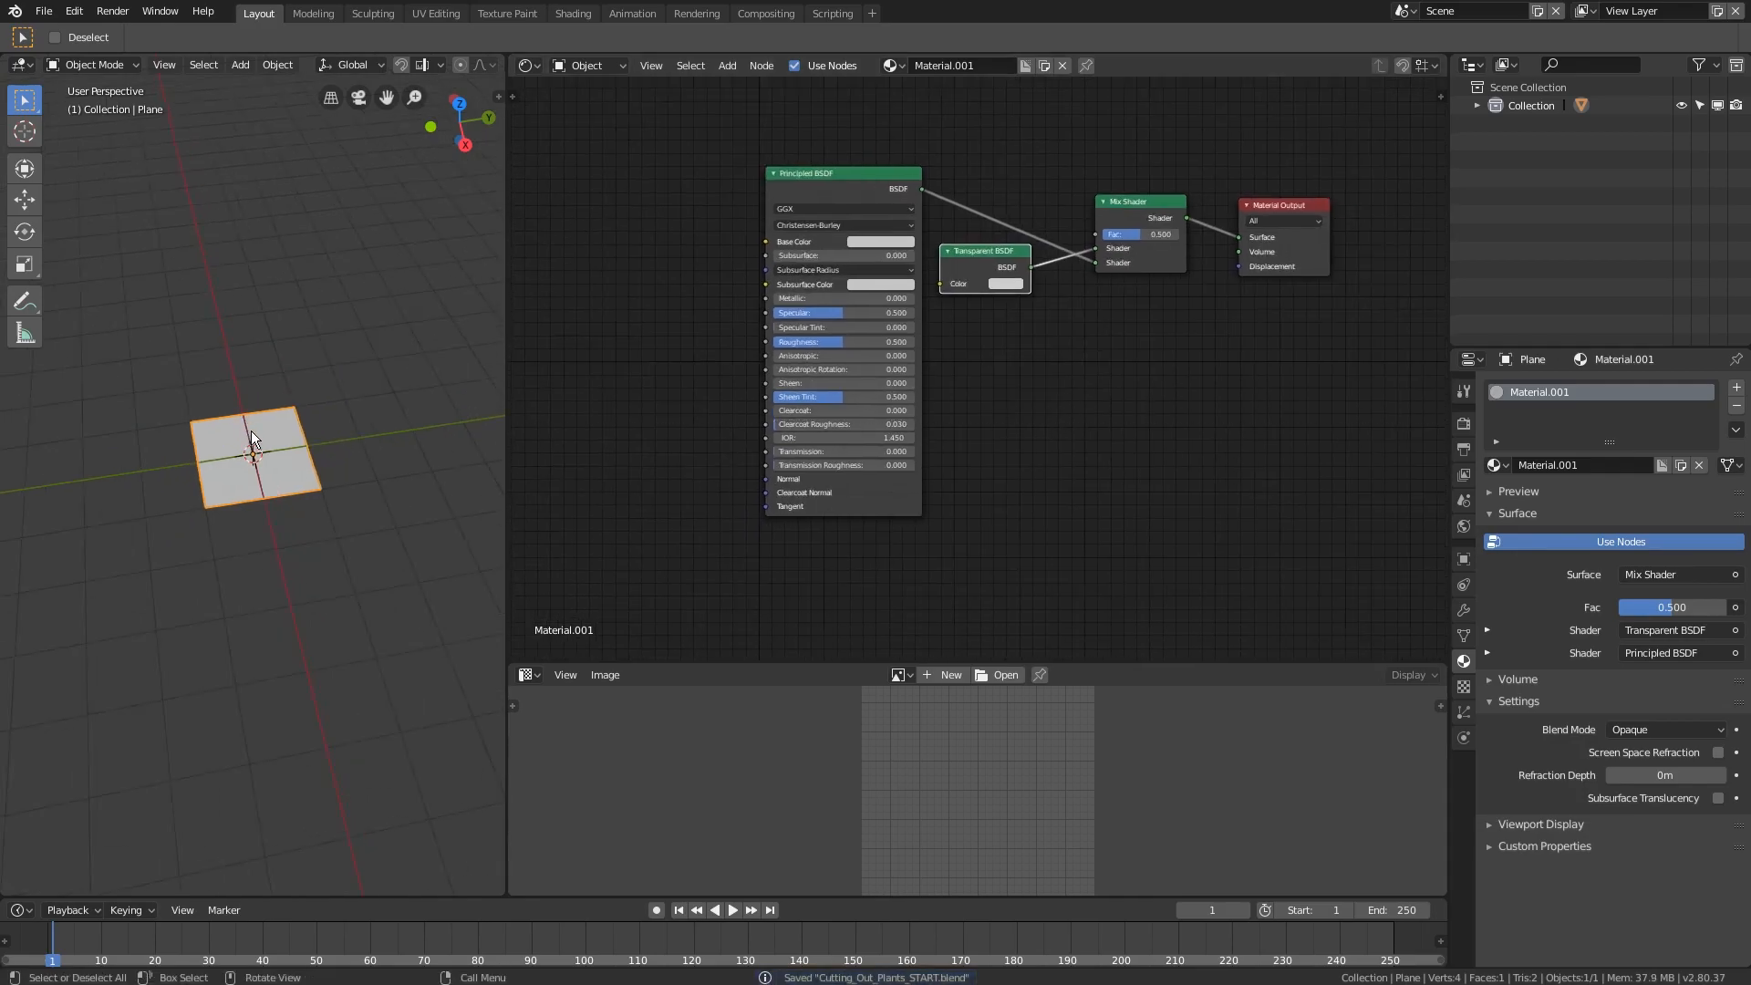
middle_click_drag(272, 474, 433, 491)
left_click_drag(507, 490, 624, 490)
scroll(290, 474, "up", 3)
middle_click_drag(348, 533, 394, 493)
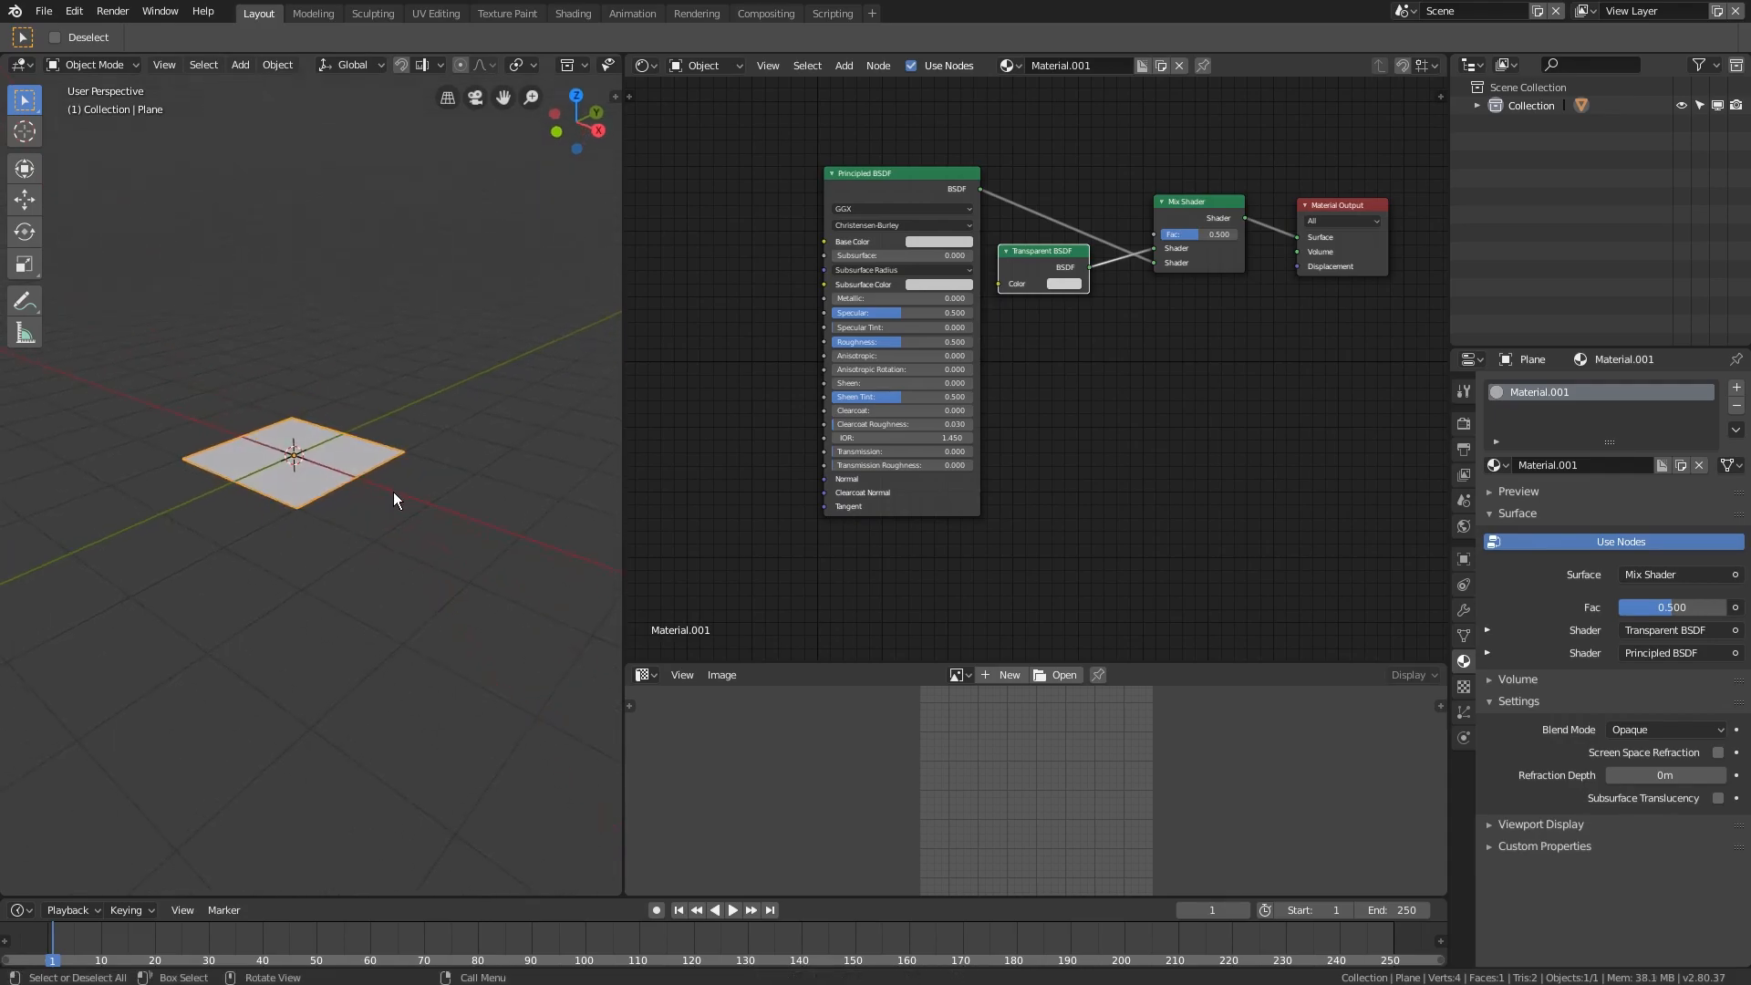
key("g")
key("z")
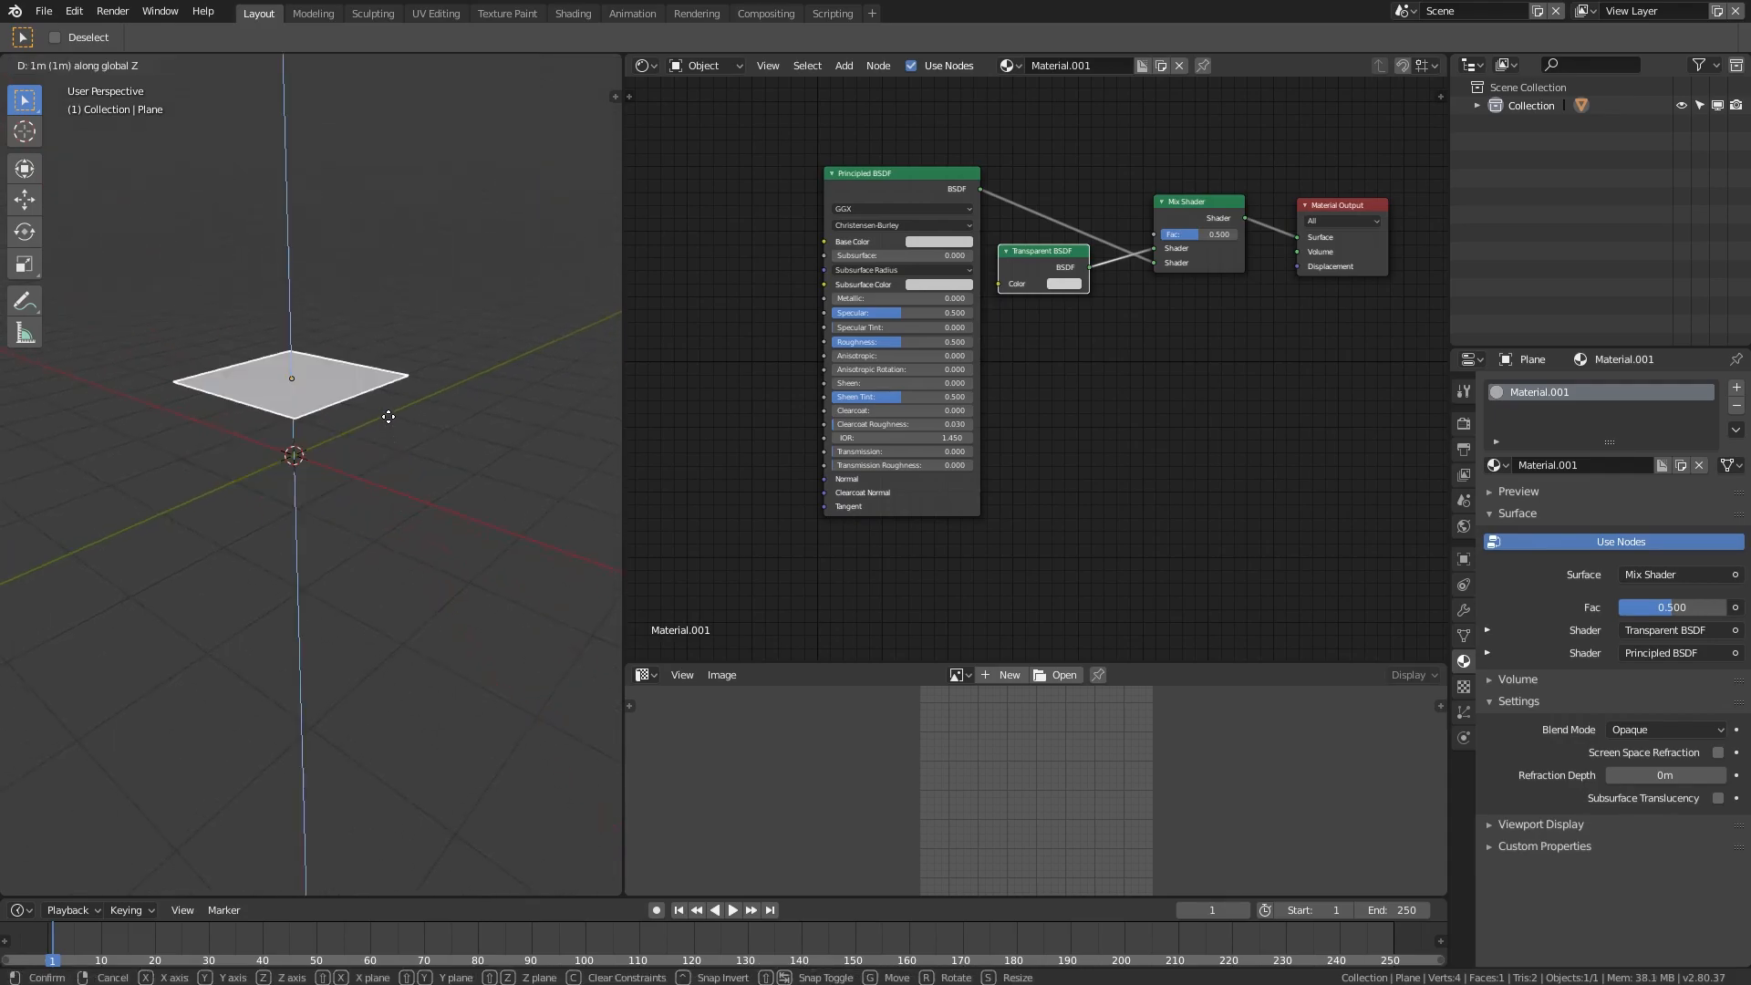
left_click(389, 418)
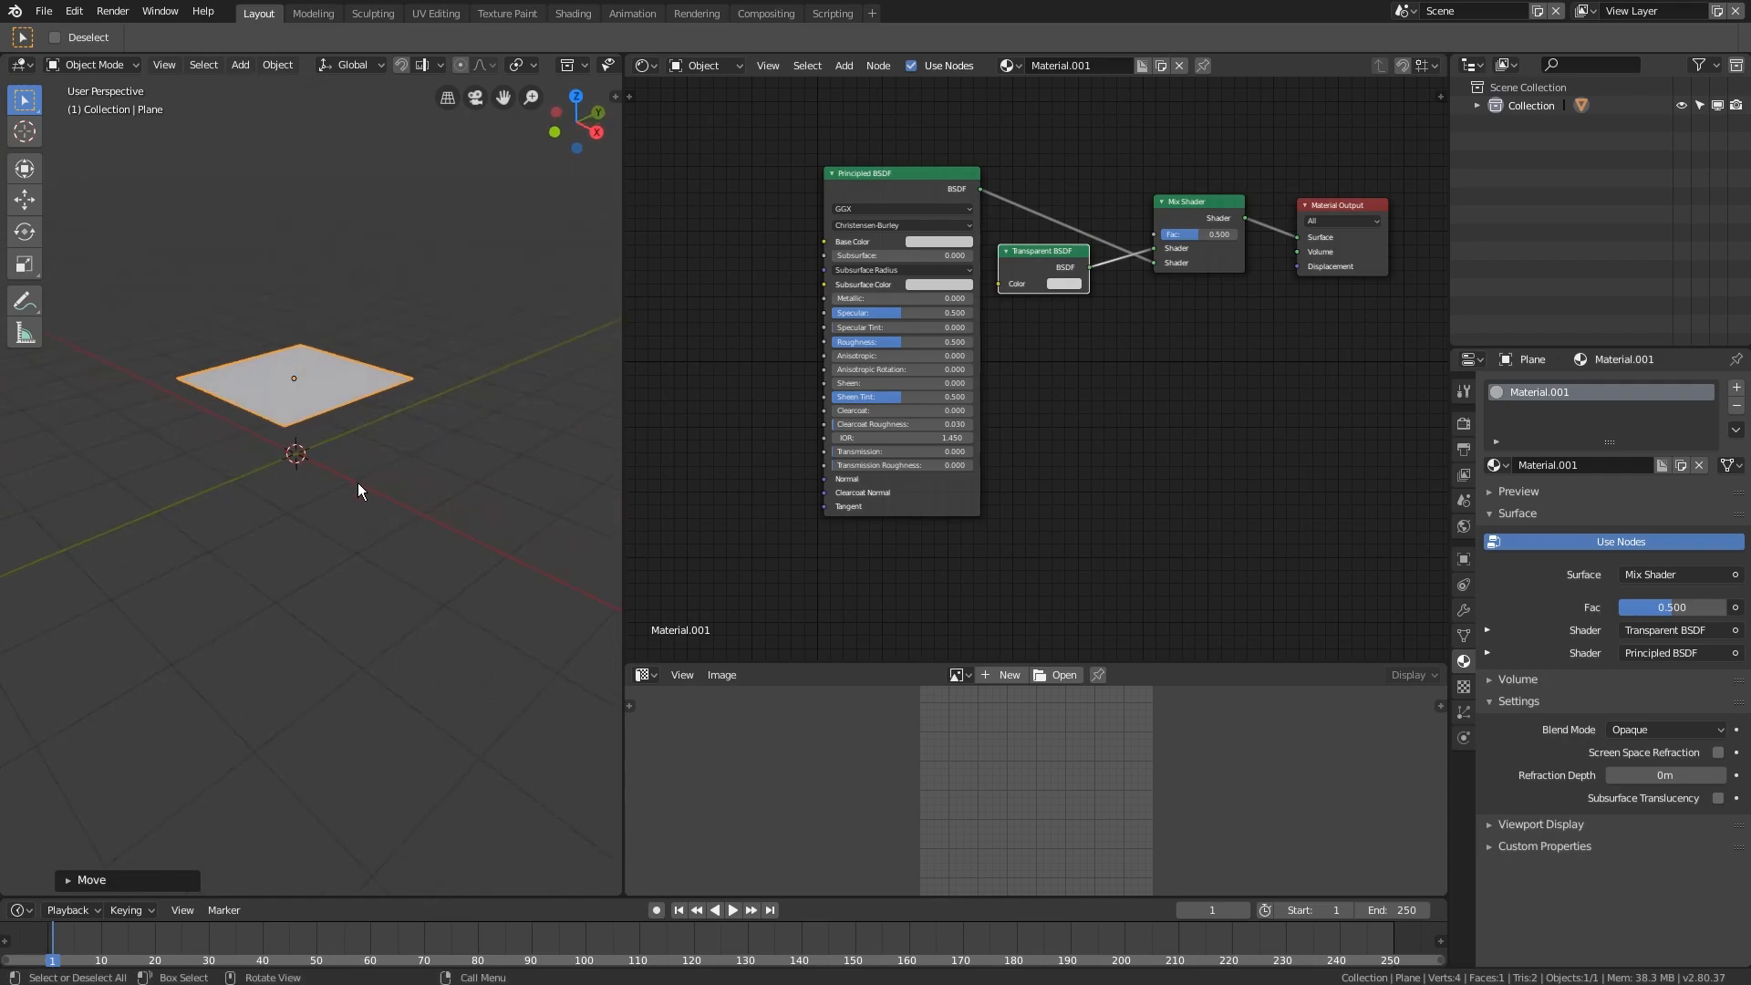
- Add a second plane at the world origin as a ground and scale it up by 10
left_click(358, 483)
key("shift+a")
mouse_move(357, 483)
left_click(416, 484)
scroll(369, 536, "down", 2)
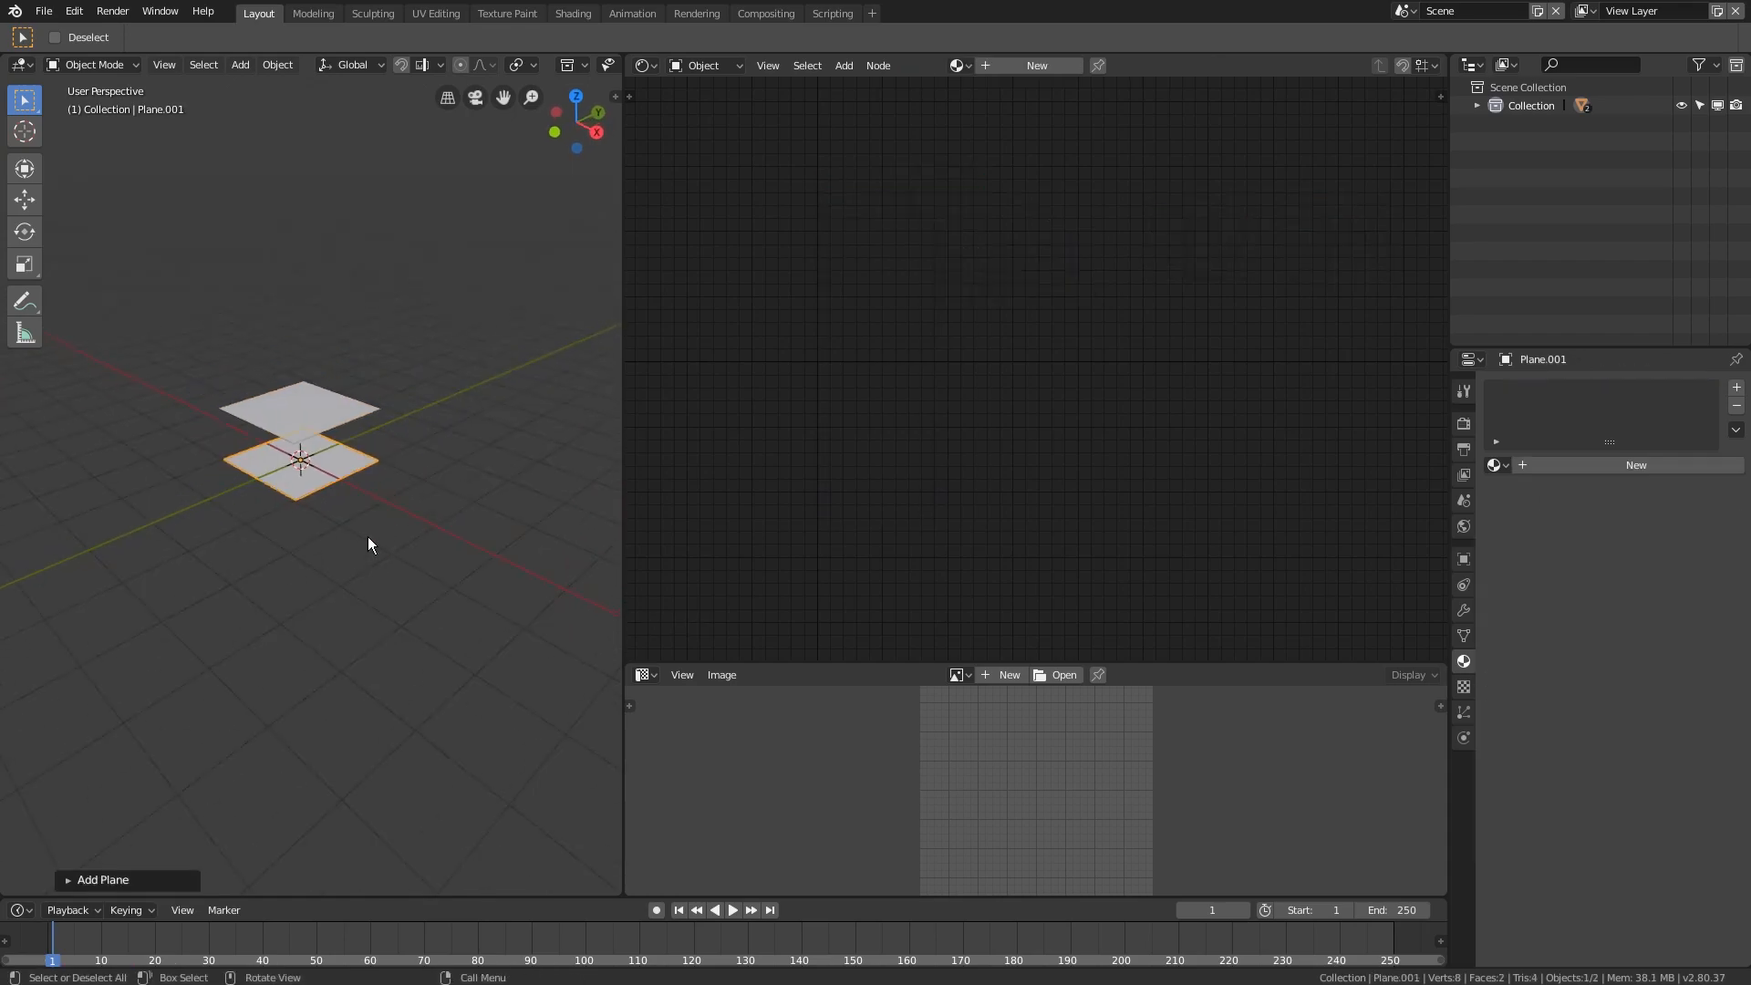
type("s10")
key("Return")
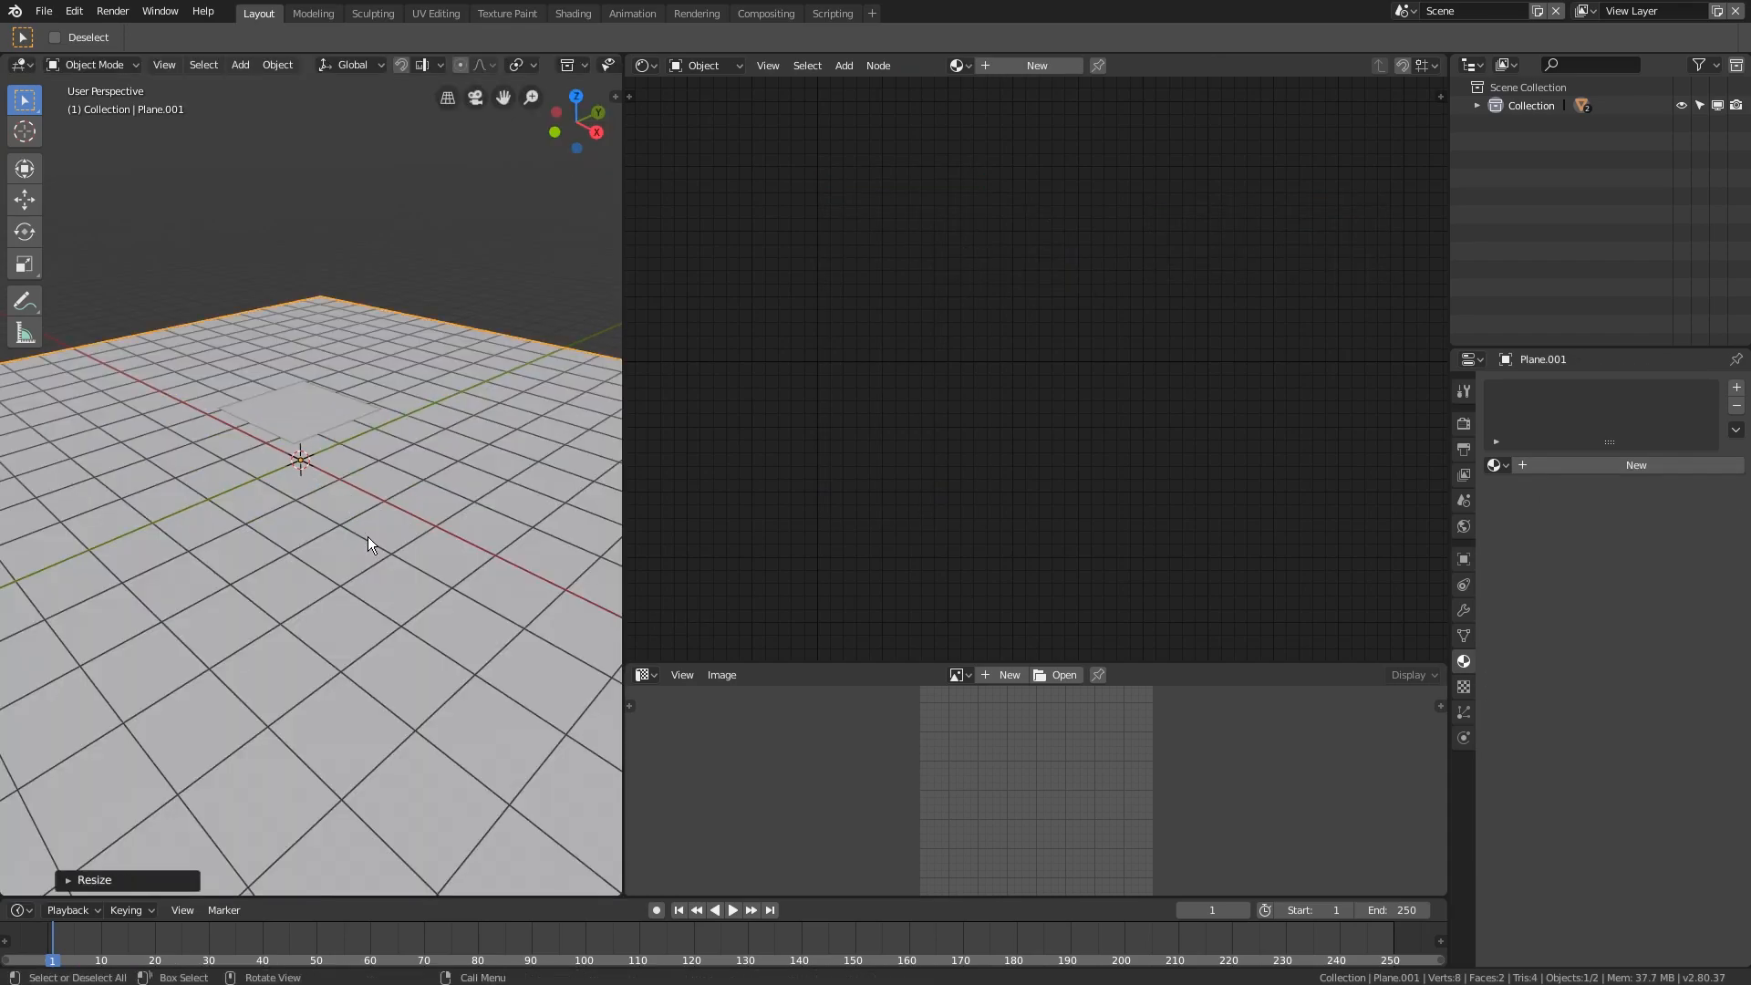
key("alt+a")
- Add a Sun light and move it up and away from the two planes
middle_click_drag(456, 243, 445, 278)
key("shift+a")
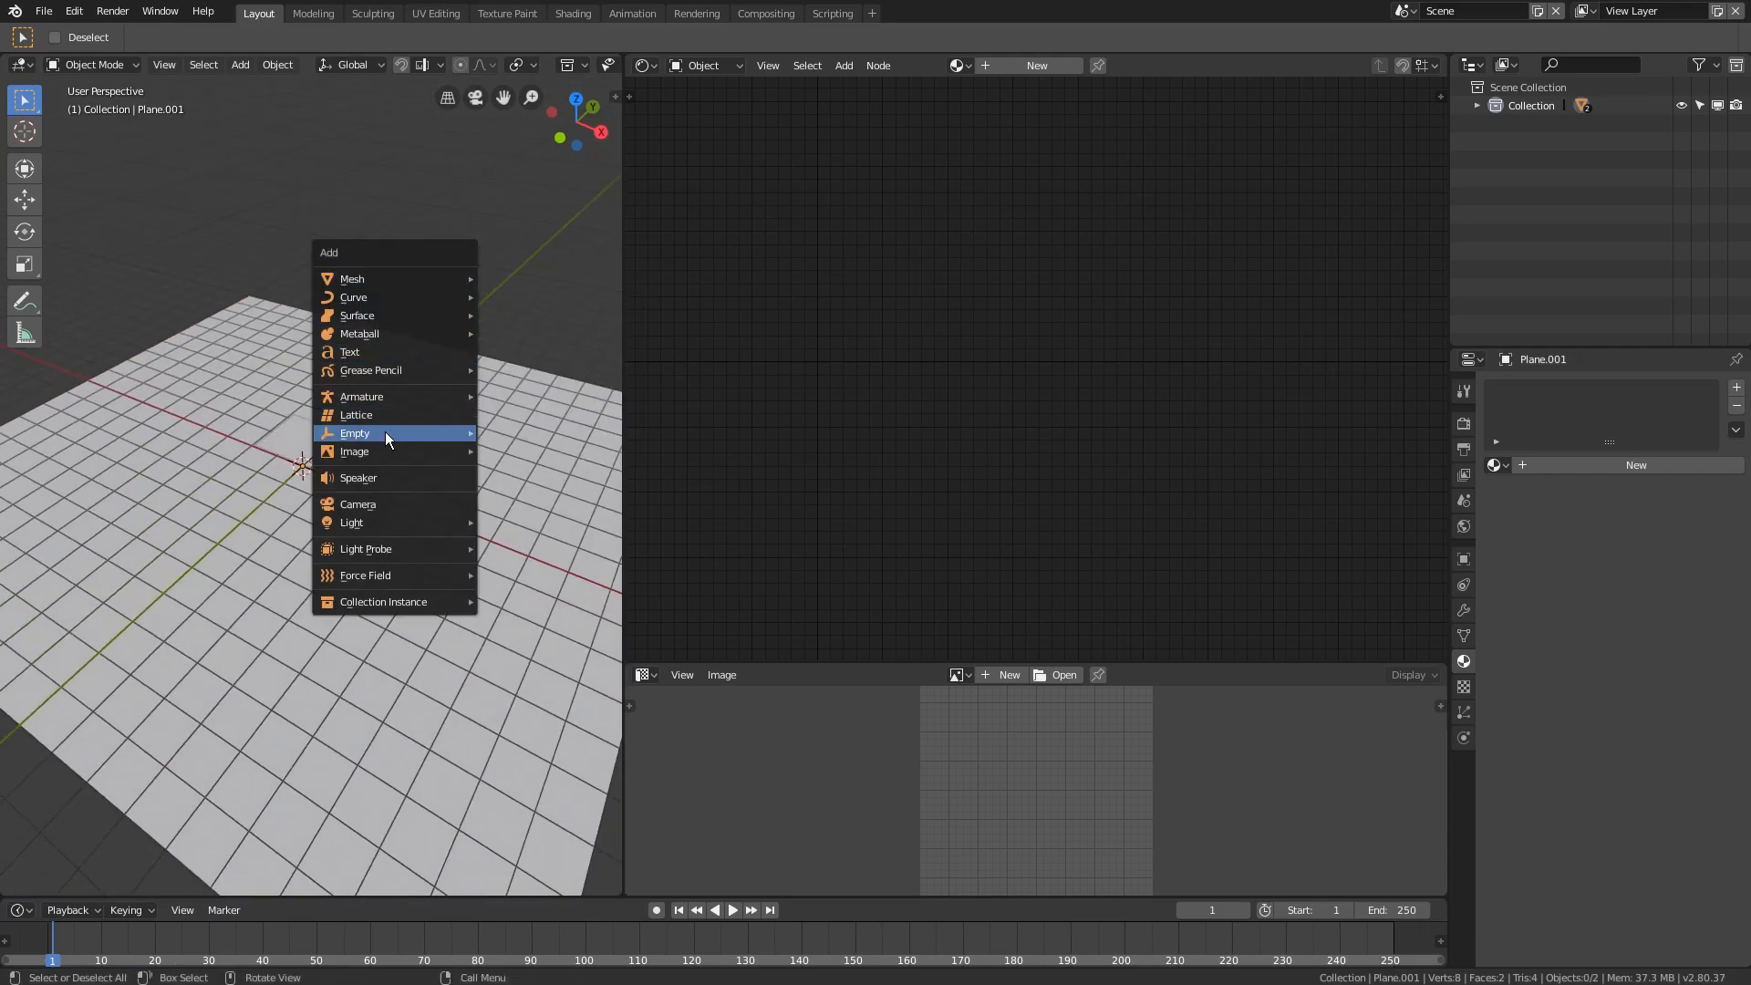
mouse_move(371, 524)
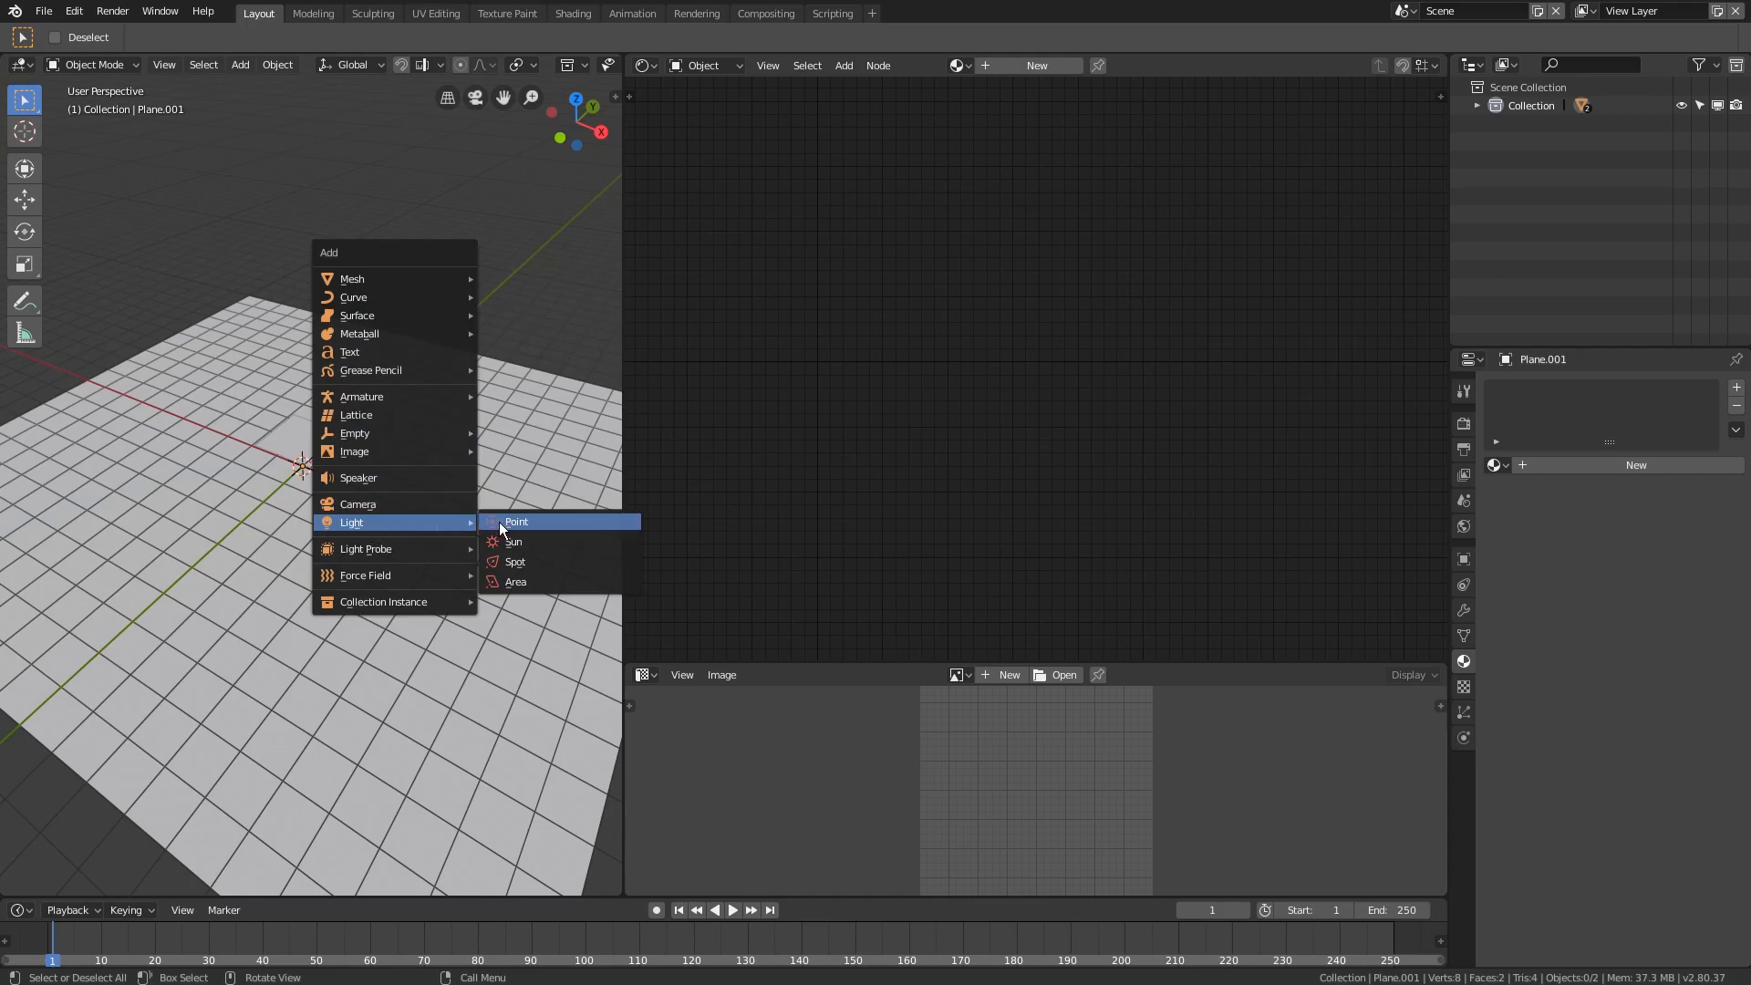
left_click(526, 536)
middle_click_drag(522, 533, 288, 628)
key("g")
left_click(455, 395)
- Rotate the Sun light so it shines at an angle onto the raised plane
key("r")
left_click(347, 469)
middle_click_drag(355, 460, 330, 430)
key("r")
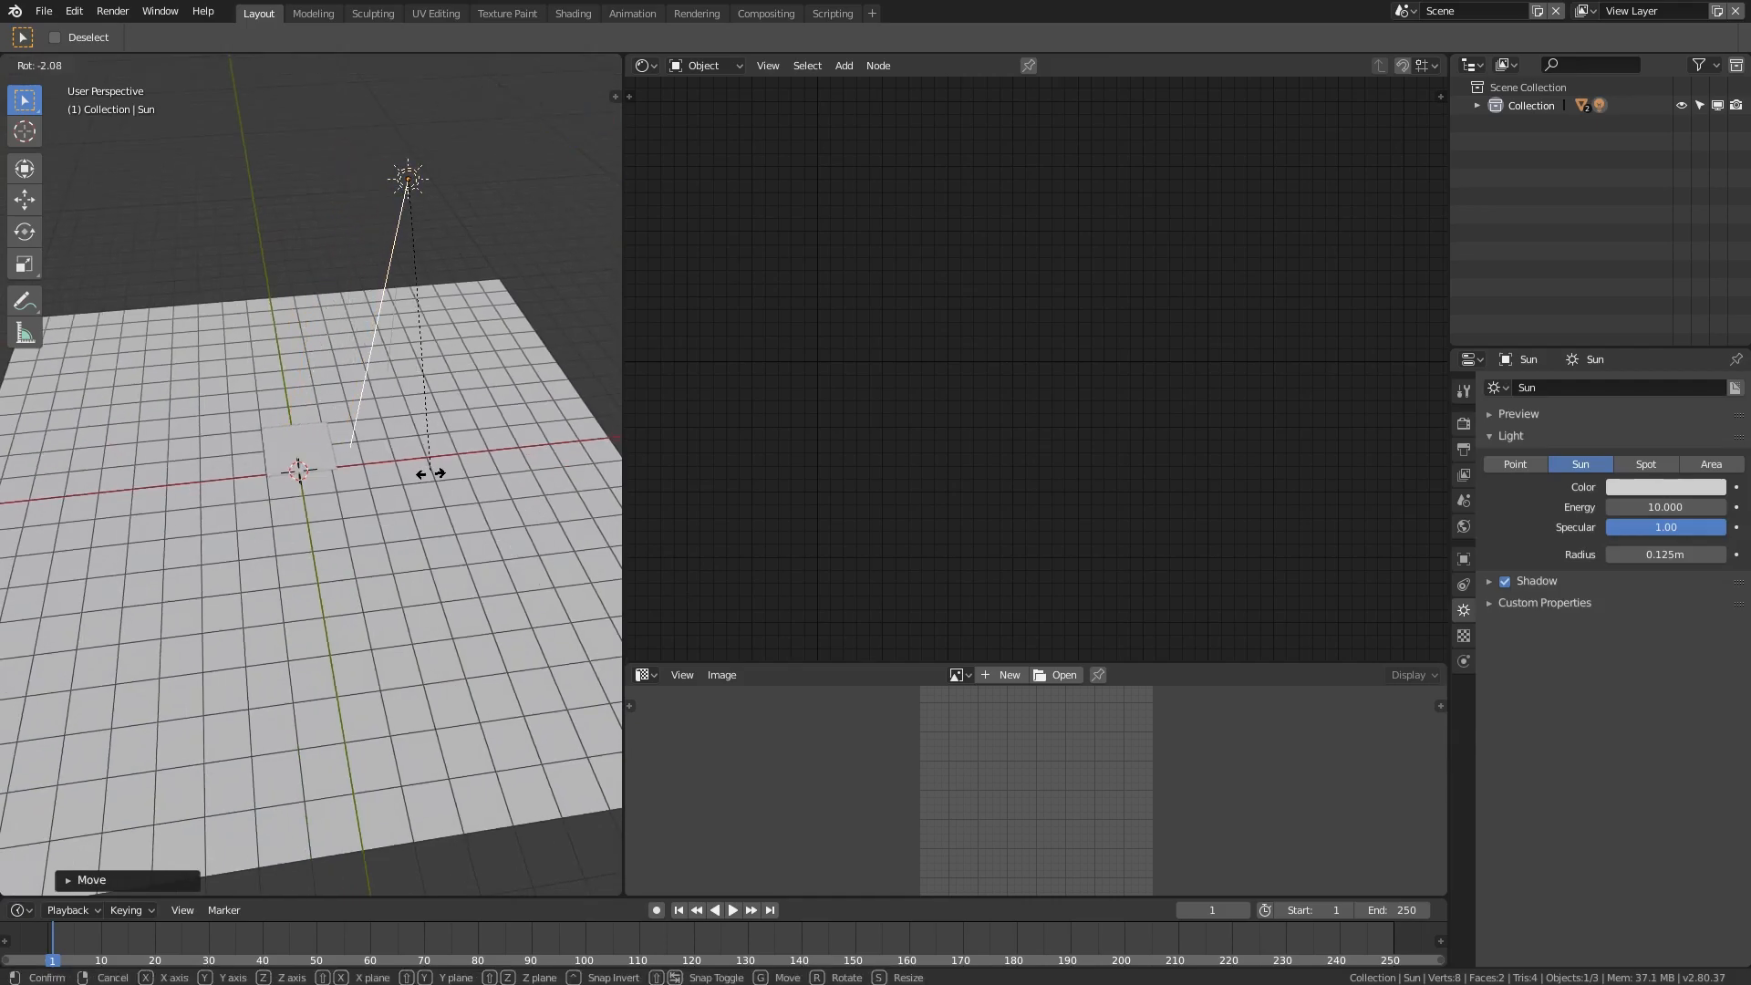
left_click(428, 468)
middle_click_drag(428, 469, 385, 451)
key("r")
left_click(359, 418)
scroll(360, 418, "up", 4)
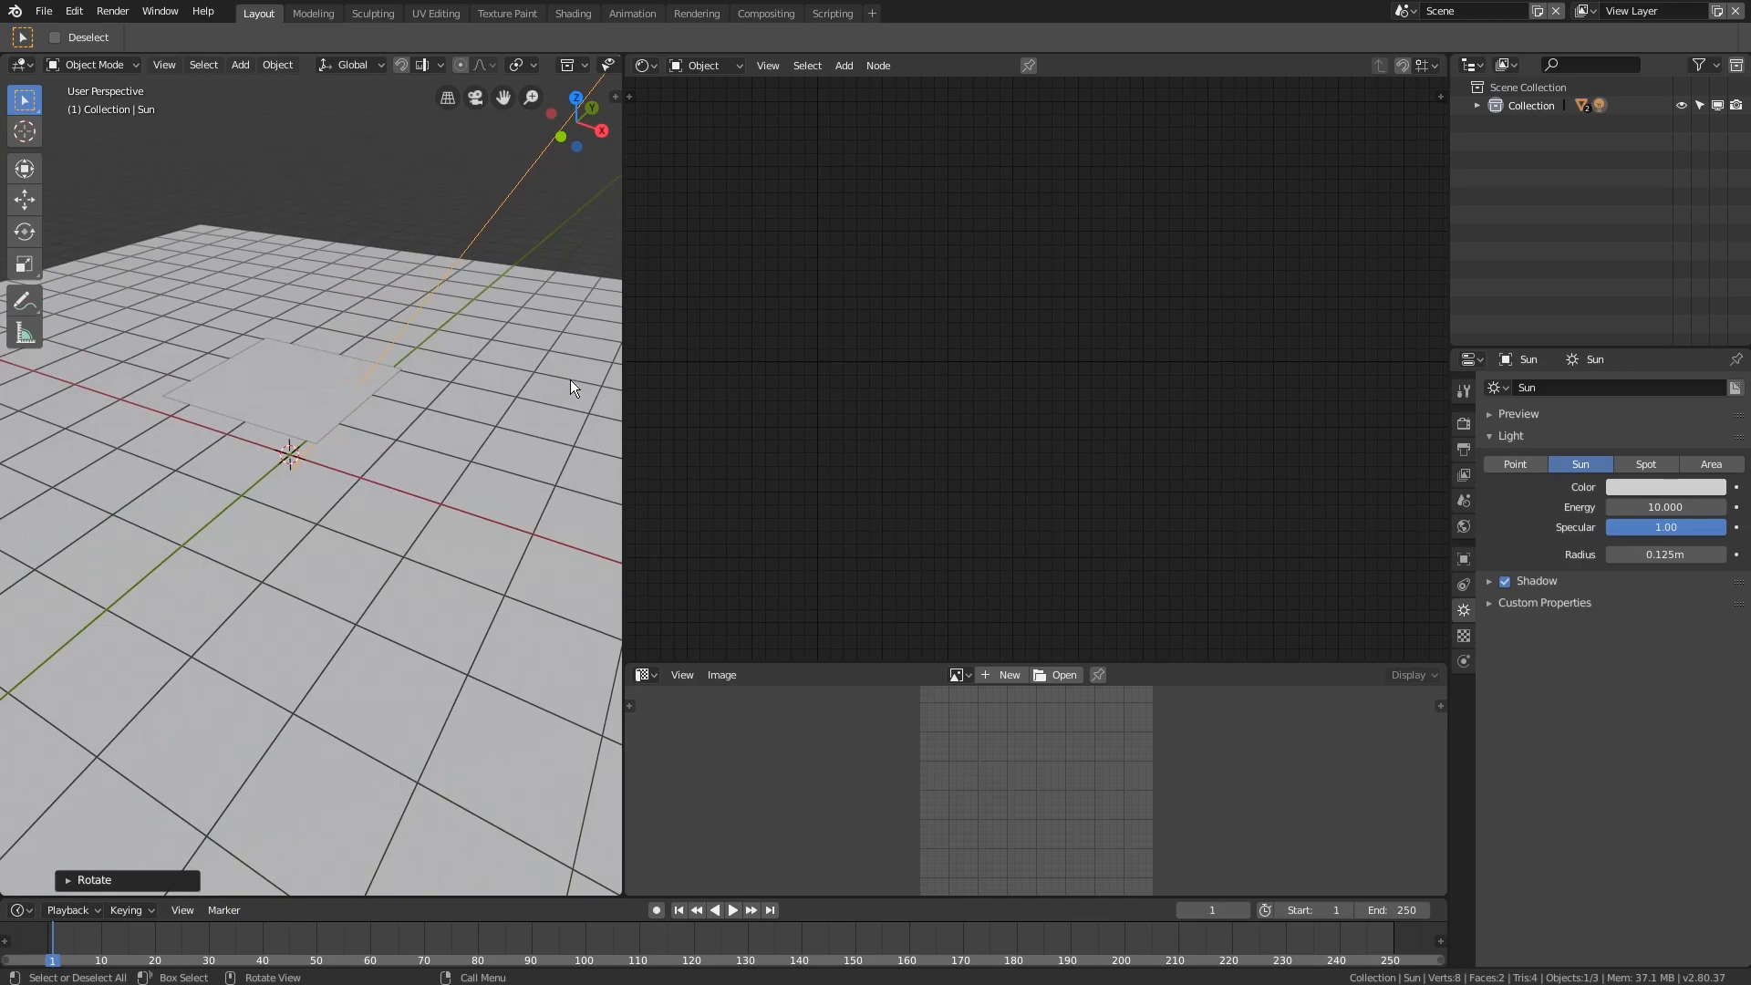
- Switch the 3D viewport to Rendered shading with it enlarged, and shrink it again to give the Shader Editor more room
left_click_drag(622, 366, 984, 376)
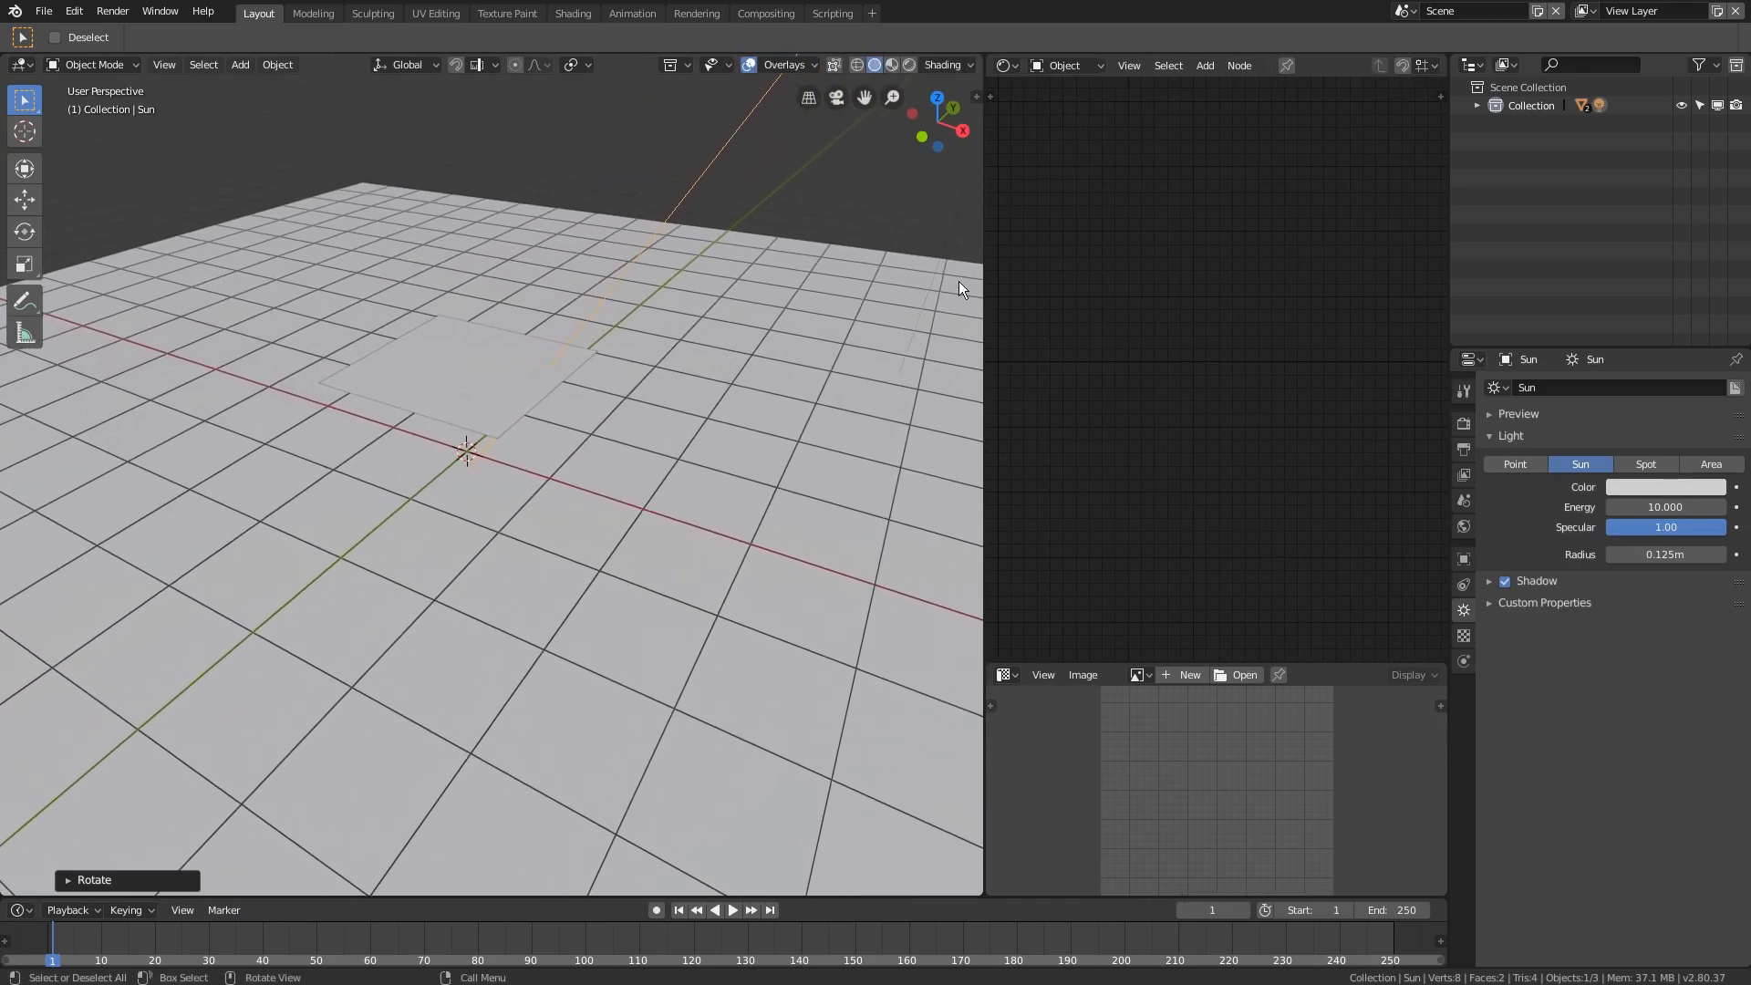
left_click(894, 68)
scroll(544, 357, "up", 5)
middle_click_drag(613, 331, 643, 471, "shift")
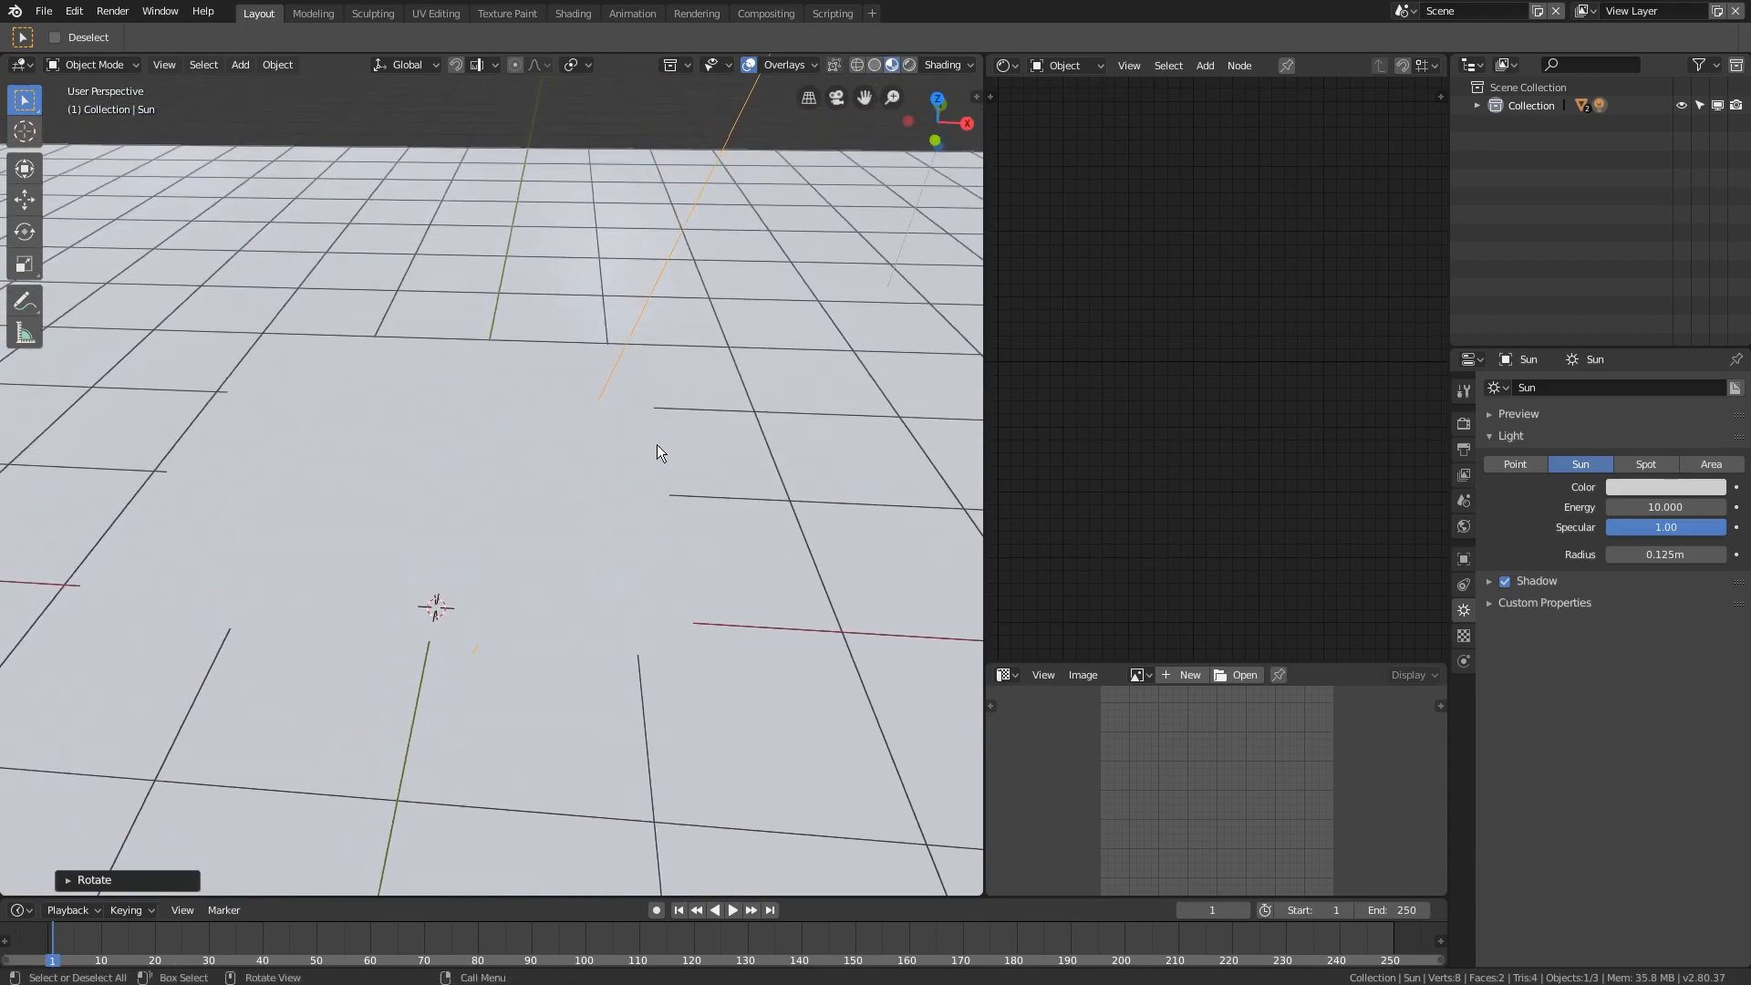
left_click(907, 65)
mouse_move(828, 183)
middle_mouse_down()
mouse_move(567, 423)
mouse_move(447, 479)
mouse_move(408, 462)
mouse_move(518, 429)
mouse_move(529, 403)
middle_mouse_up()
left_click_drag(985, 422, 429, 422)
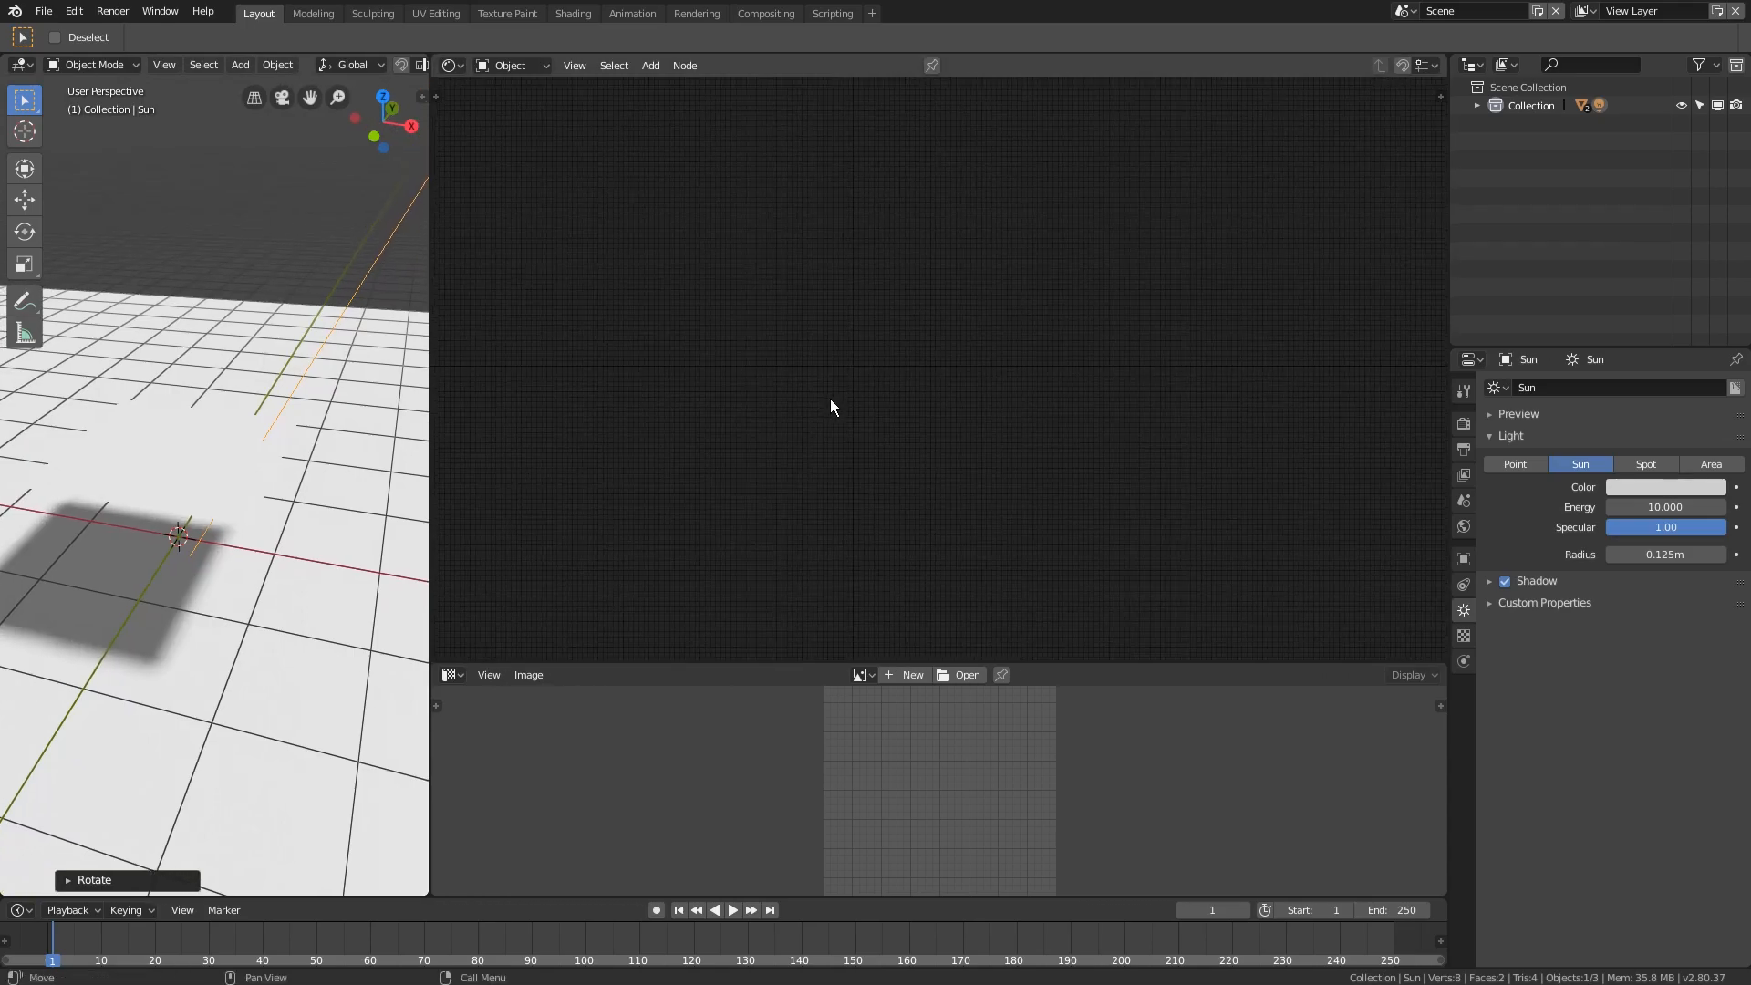
- Select the raised plane and bring the BananaLeafSheet2_basecolor.png texture into its material, beside the Principled BSDF
left_click(155, 453)
scroll(967, 419, "up", 5)
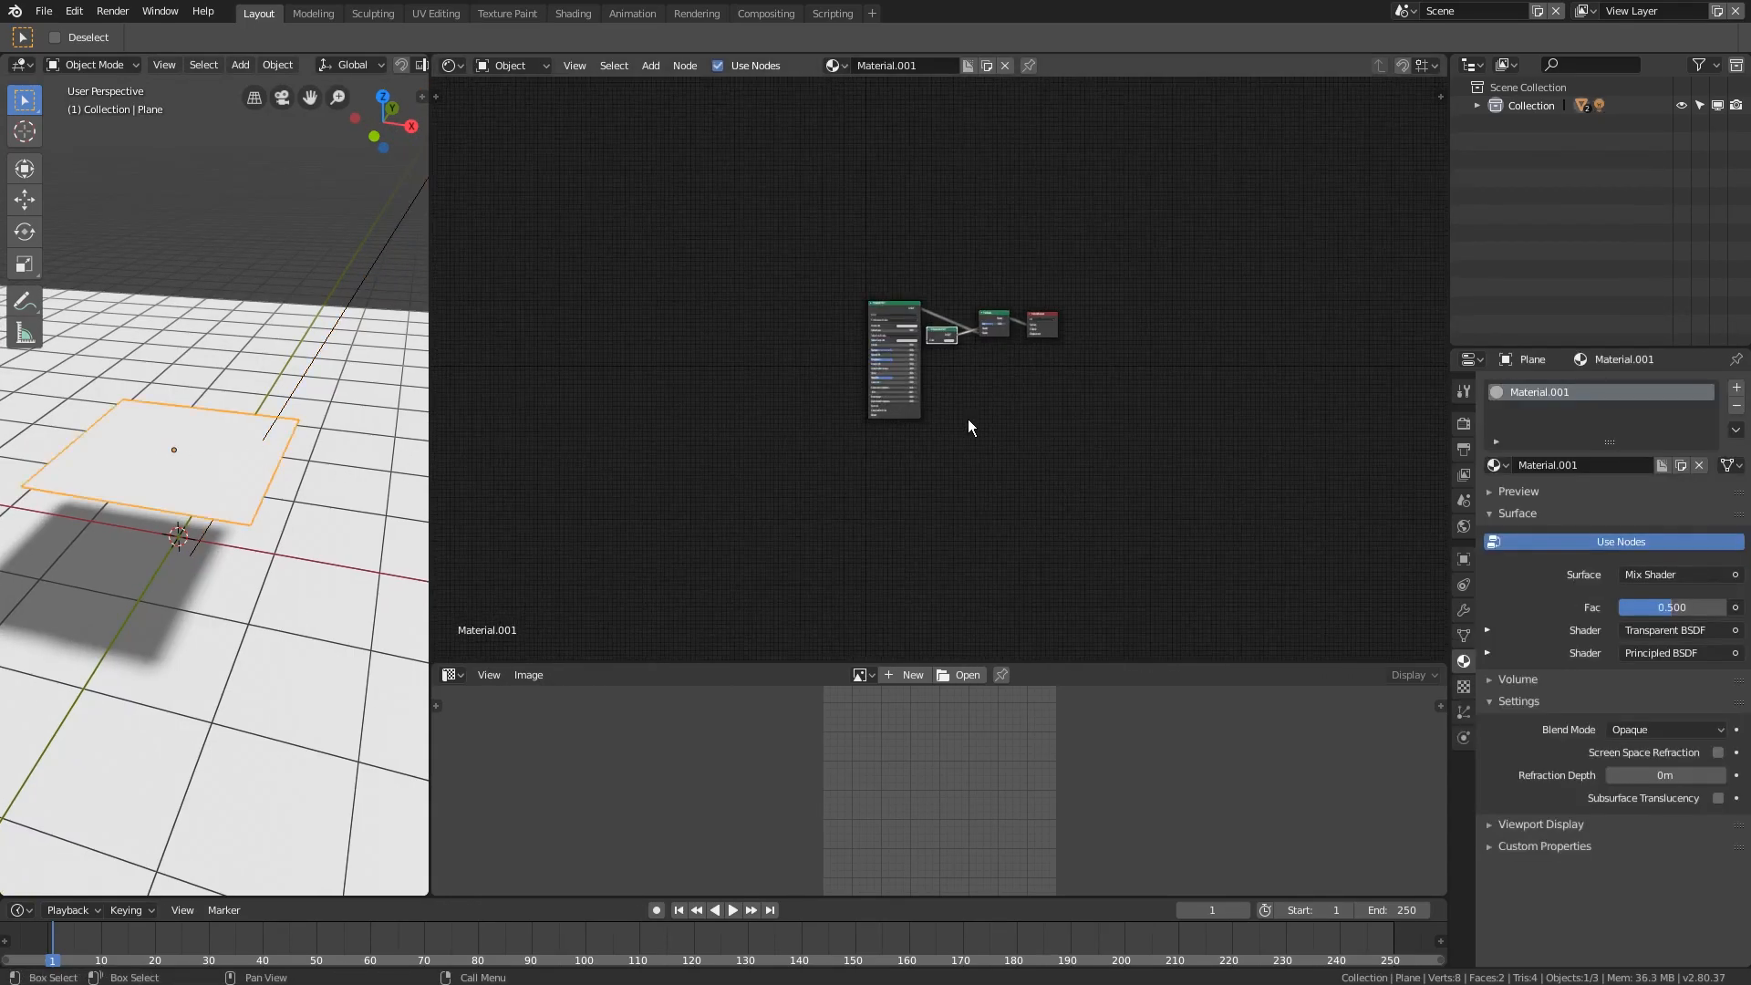
scroll(967, 383, "up", 2)
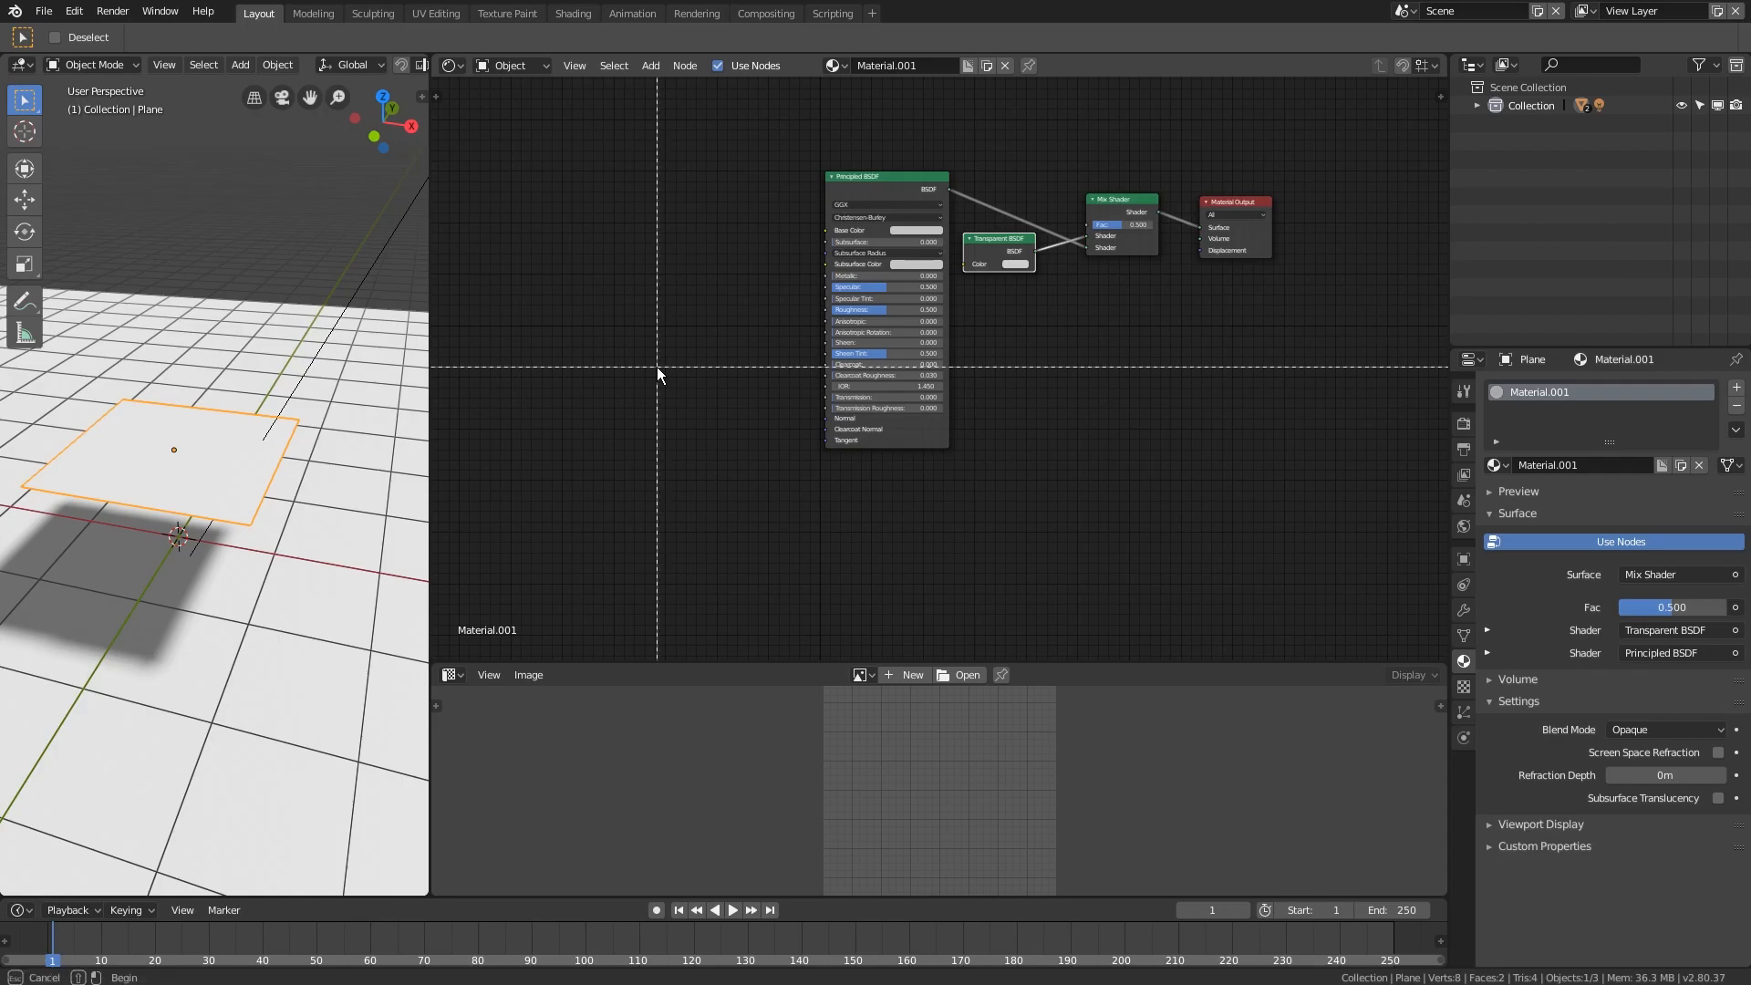
key("ctrl+s")
left_click_drag(0, 121, 0, 55)
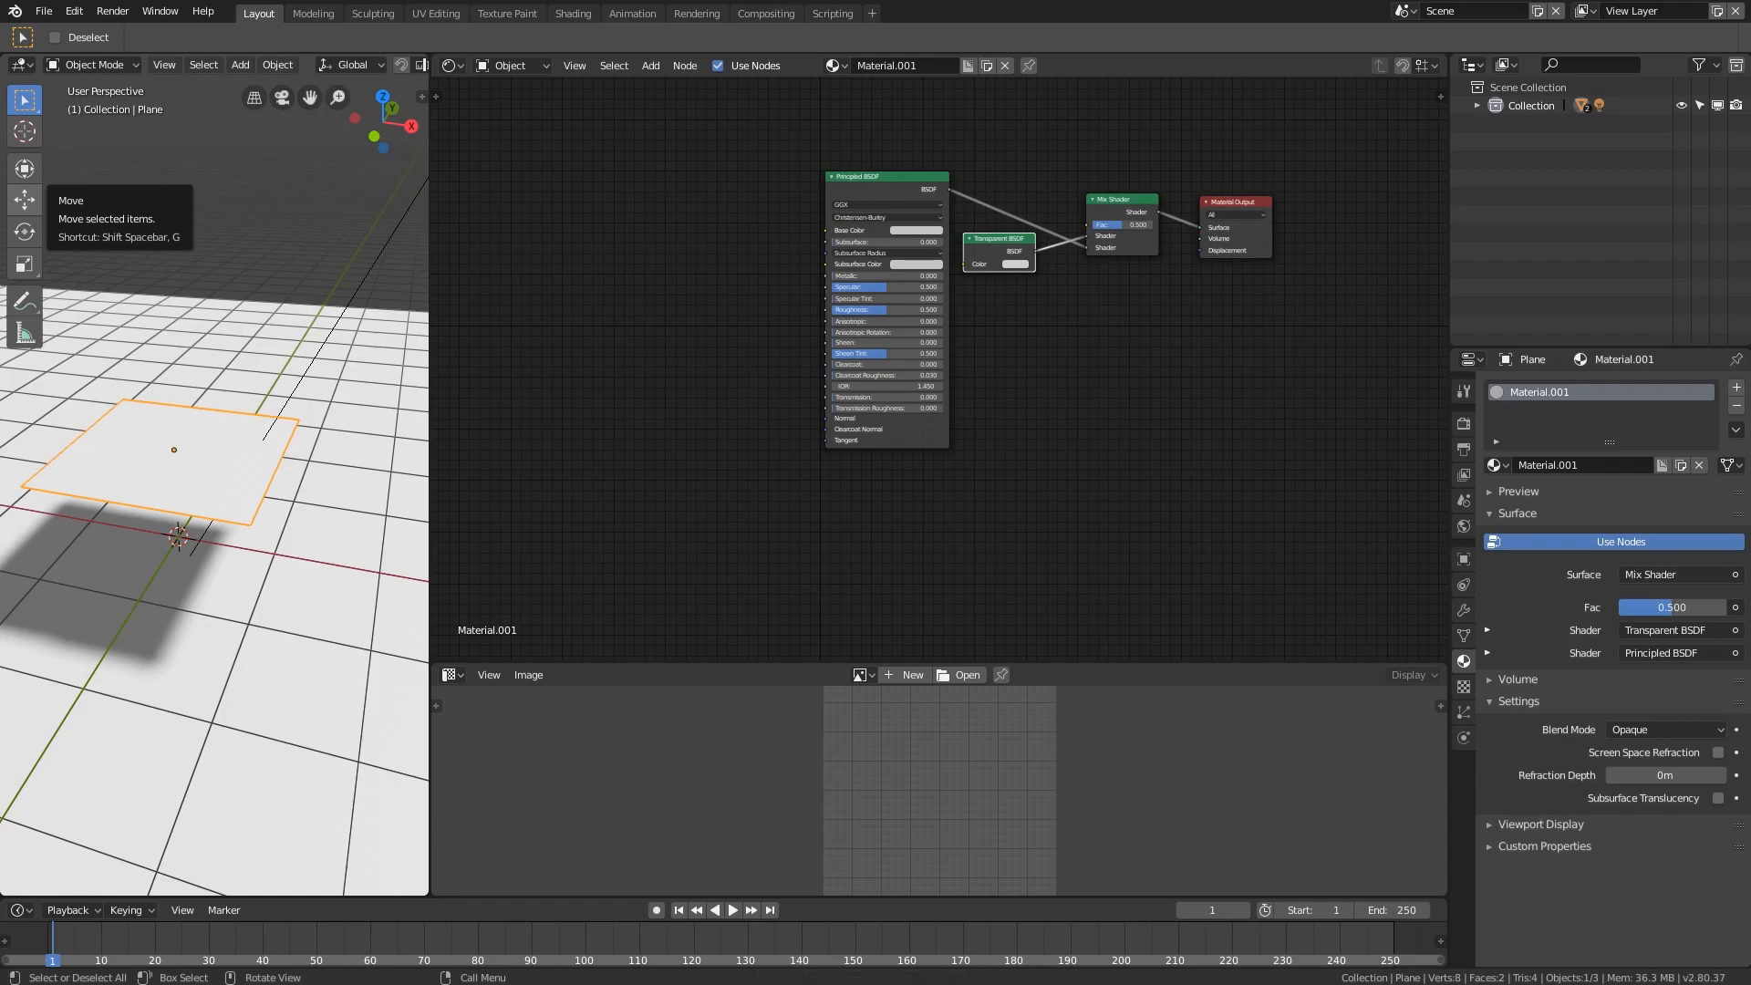
left_click_drag(604, 193, 598, 189)
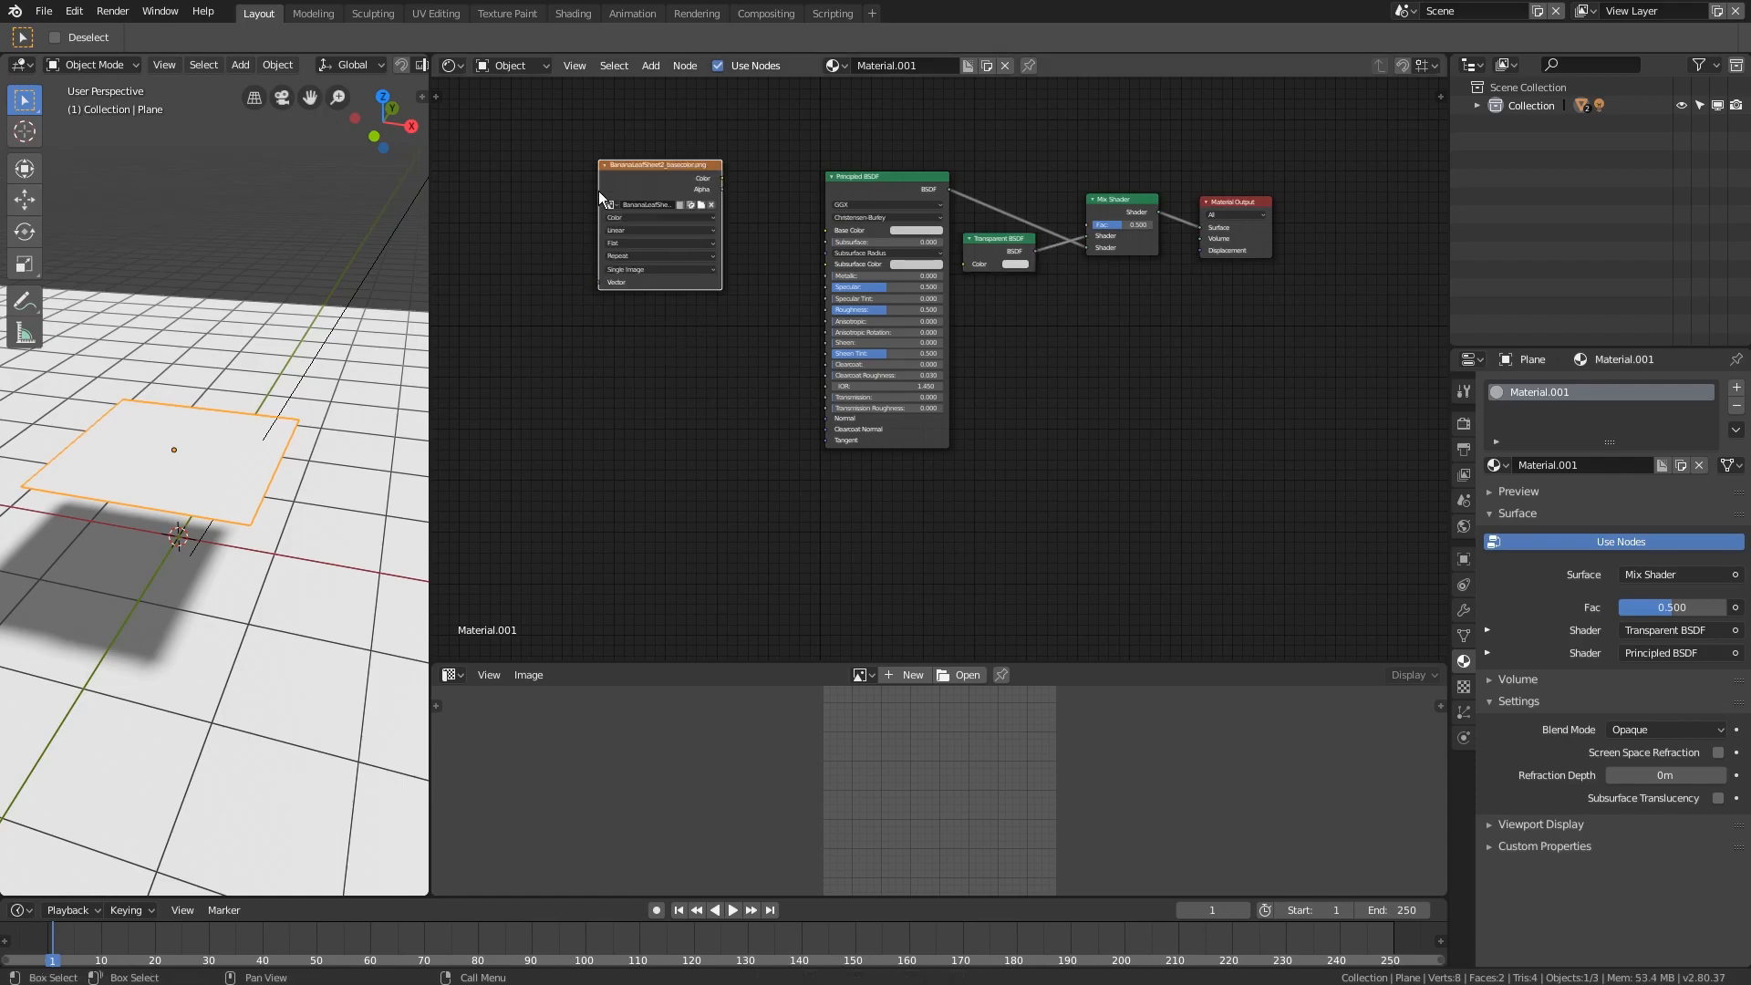
- Connect the basecolor texture's Color output to the Principled BSDF's Base Color and save the file
scroll(599, 190, "up", 3)
left_click_drag(855, 253, 1020, 335)
scroll(885, 440, "down", 1)
middle_click_drag(851, 458, 843, 335)
scroll(832, 345, "down", 1)
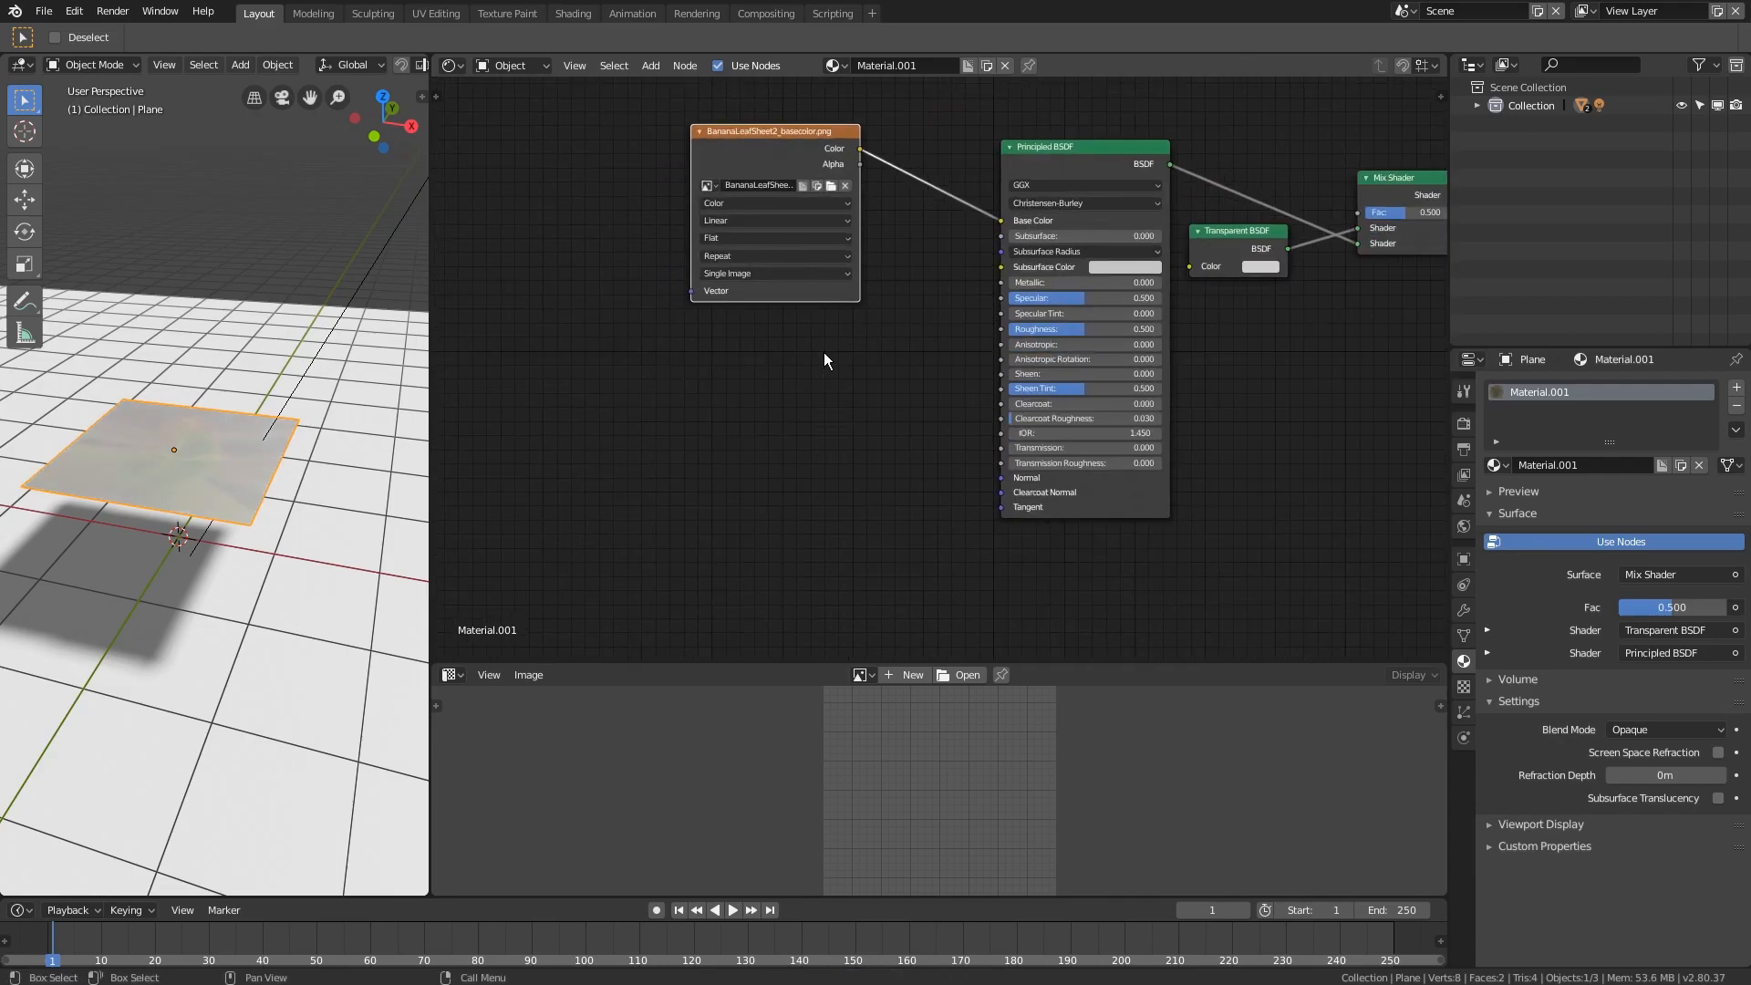
key("ctrl+s")
- Bring BananaLeafSheet2_opacity.png into the material, place it below the Principled BSDF, and set its color space to Non-Color Data
middle_click_drag(865, 297, 790, 294)
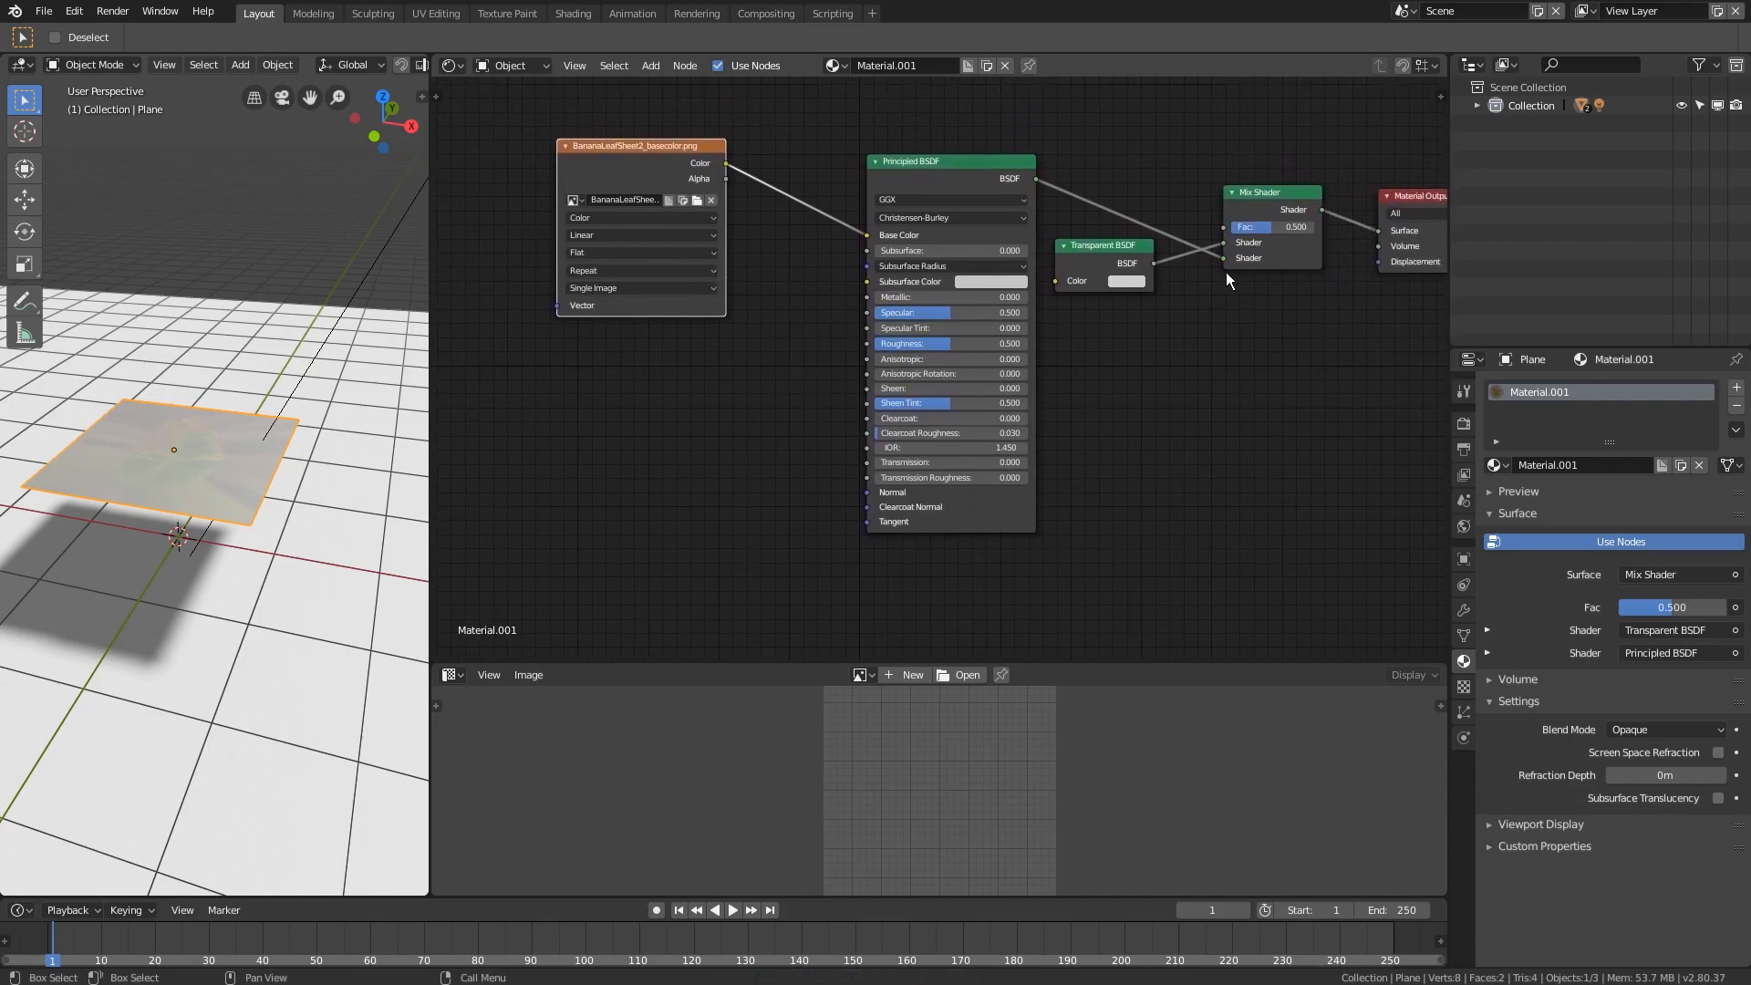
middle_click_drag(812, 420, 773, 433)
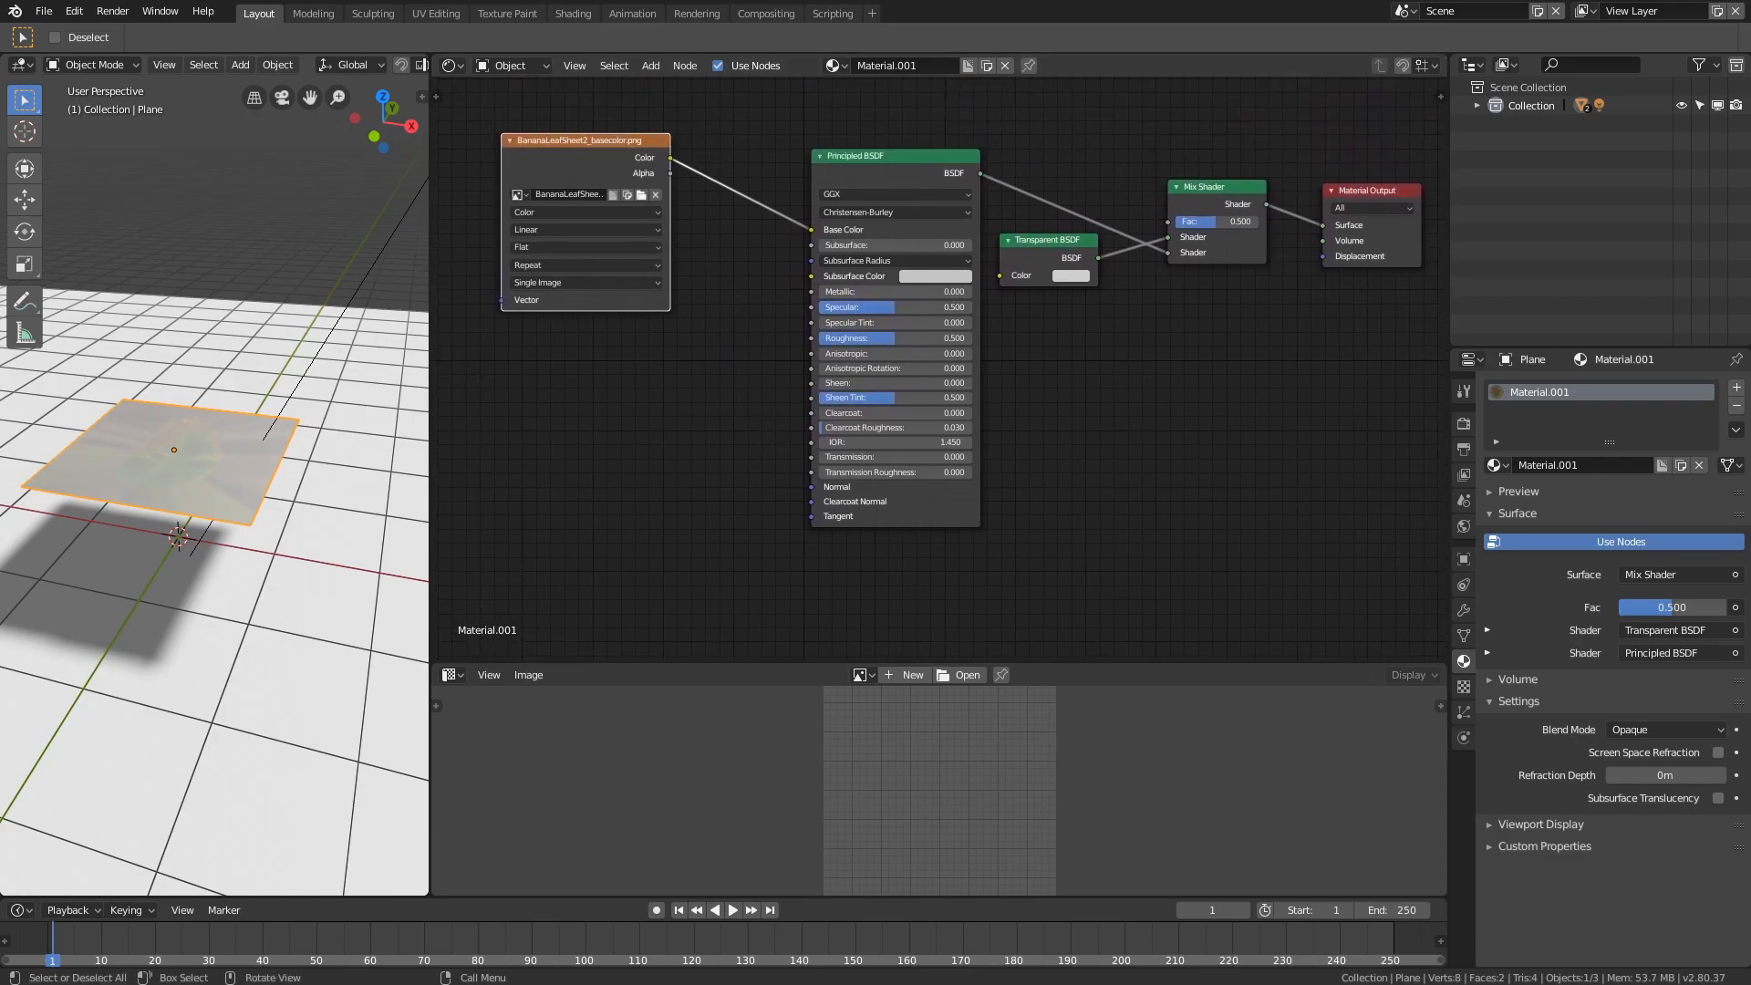
left_click_drag(1069, 469, 1074, 465)
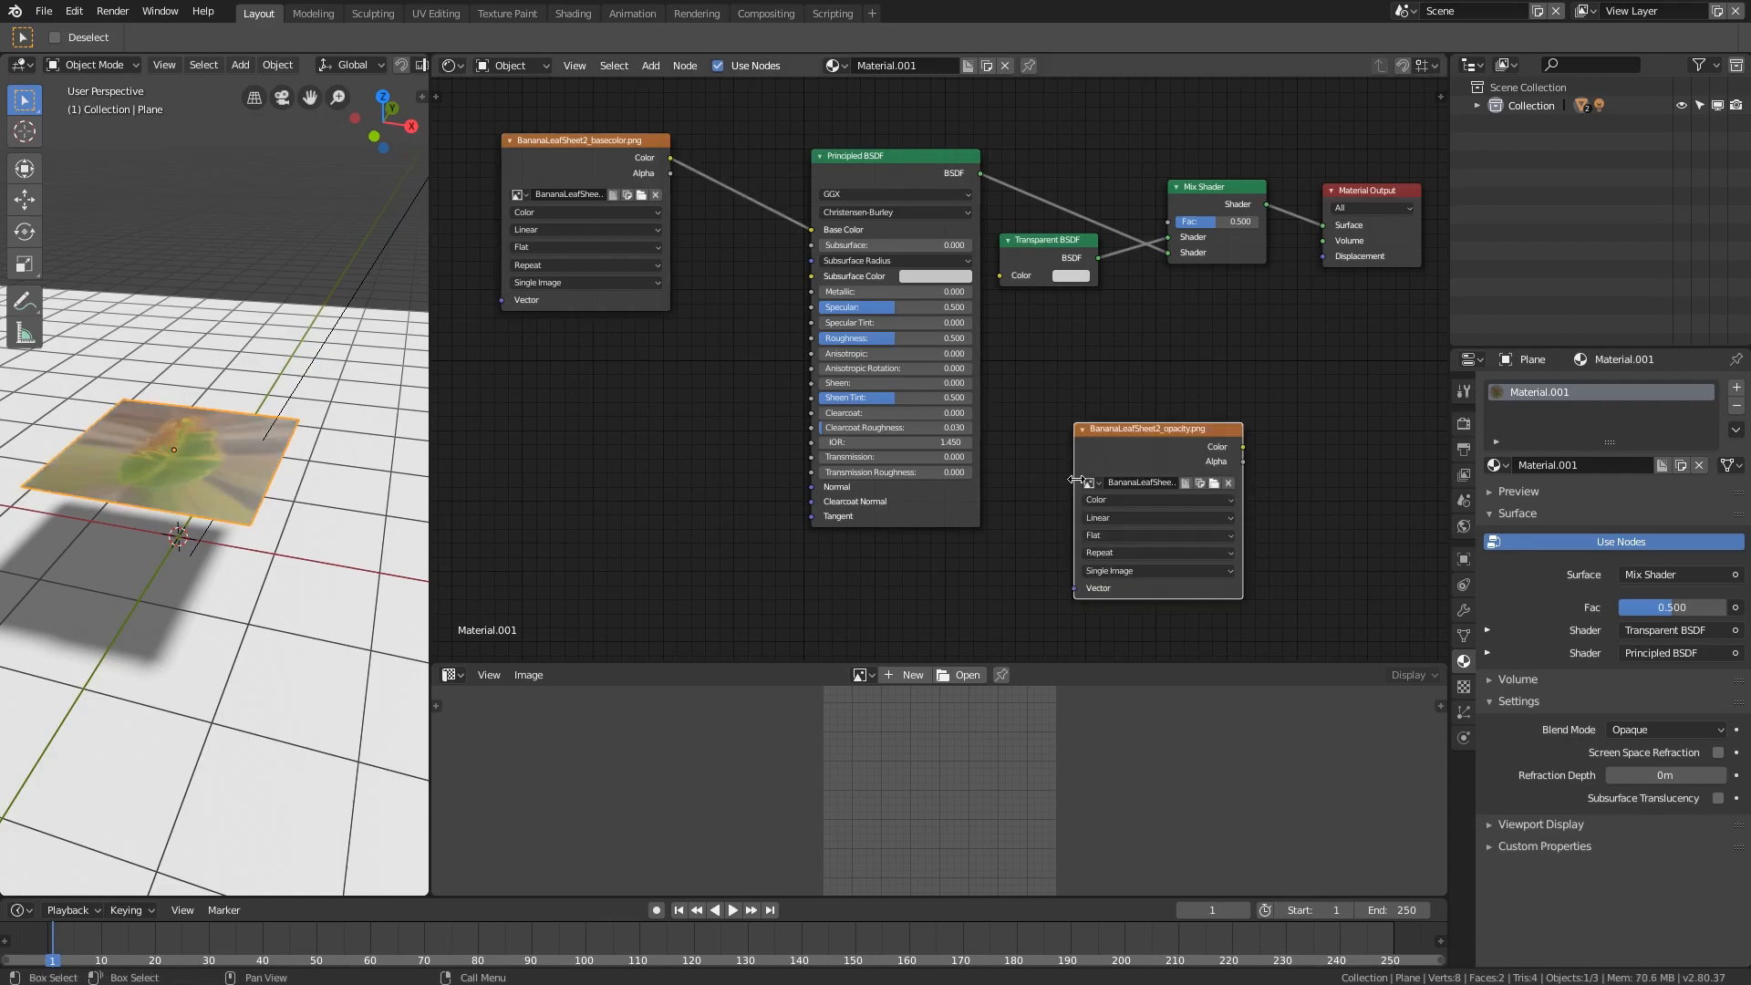
middle_click_drag(1072, 486, 1054, 360)
key("b")
key("Escape")
left_click_drag(1094, 307, 908, 435)
left_click(928, 505)
left_click(911, 471)
- Connect the opacity texture's Color output to the Mix Shader's Fac and widen the 3D viewport to view the leaf
middle_click_drag(983, 472, 957, 522)
left_click_drag(957, 527, 1069, 177)
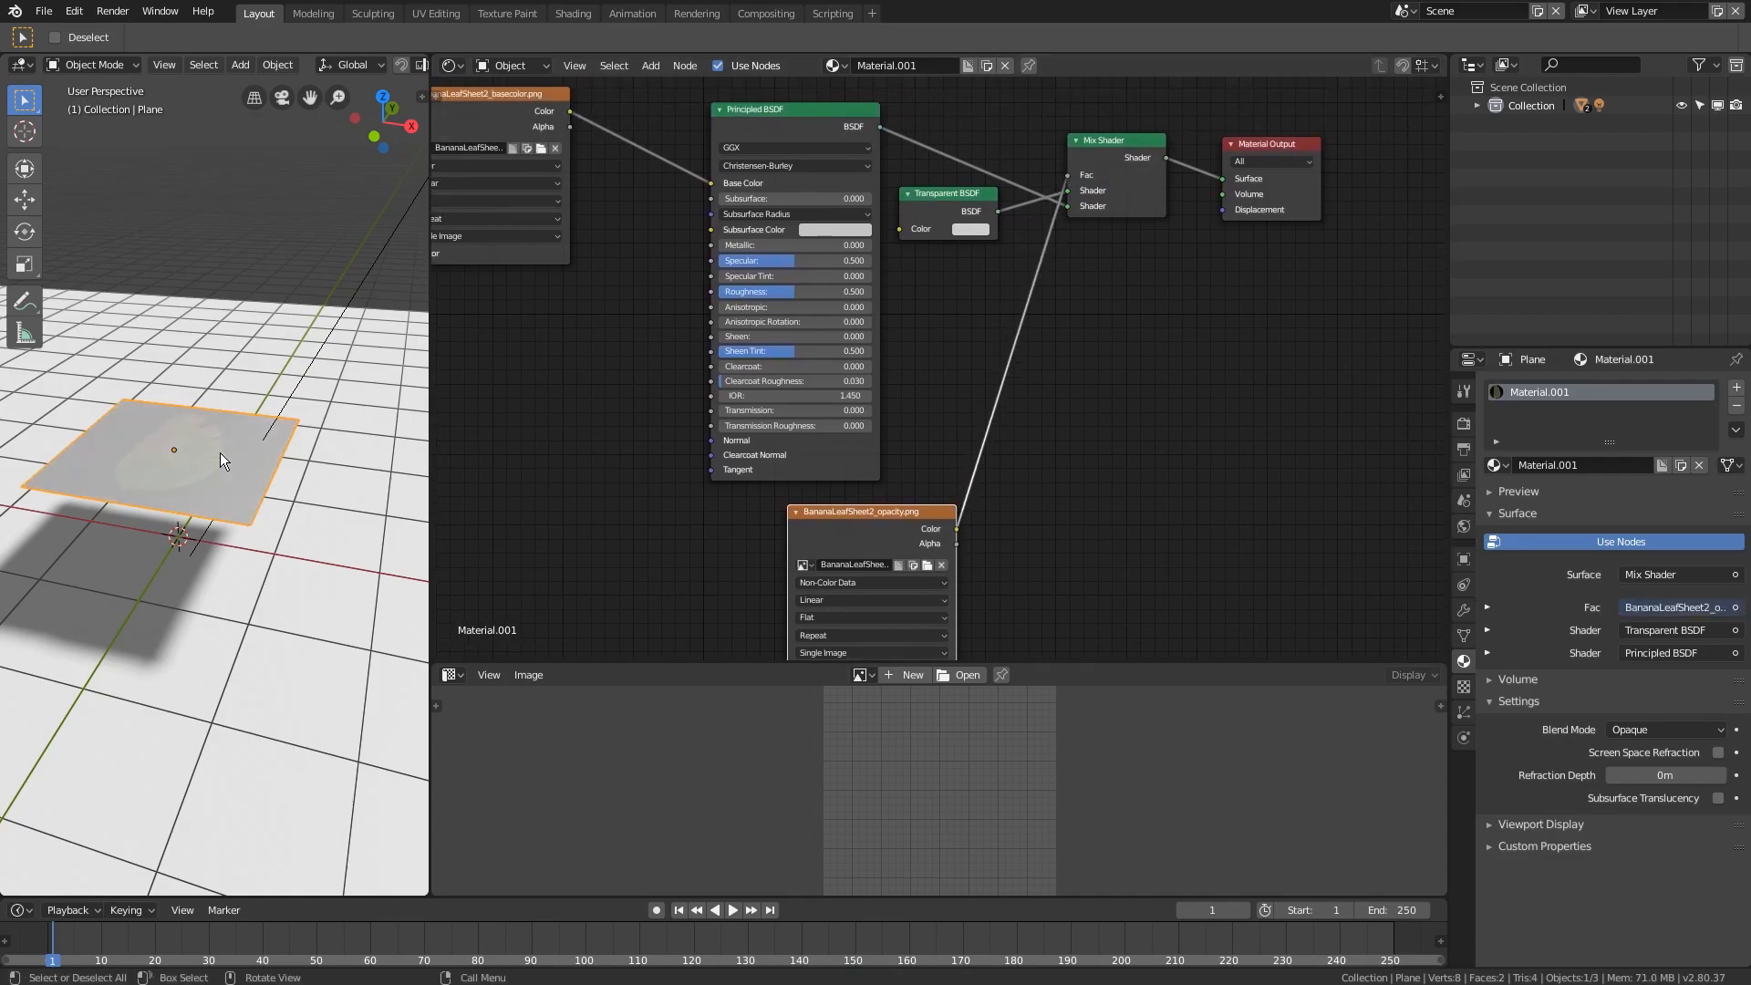
middle_click_drag(221, 456, 272, 495)
left_click_drag(426, 504, 576, 460)
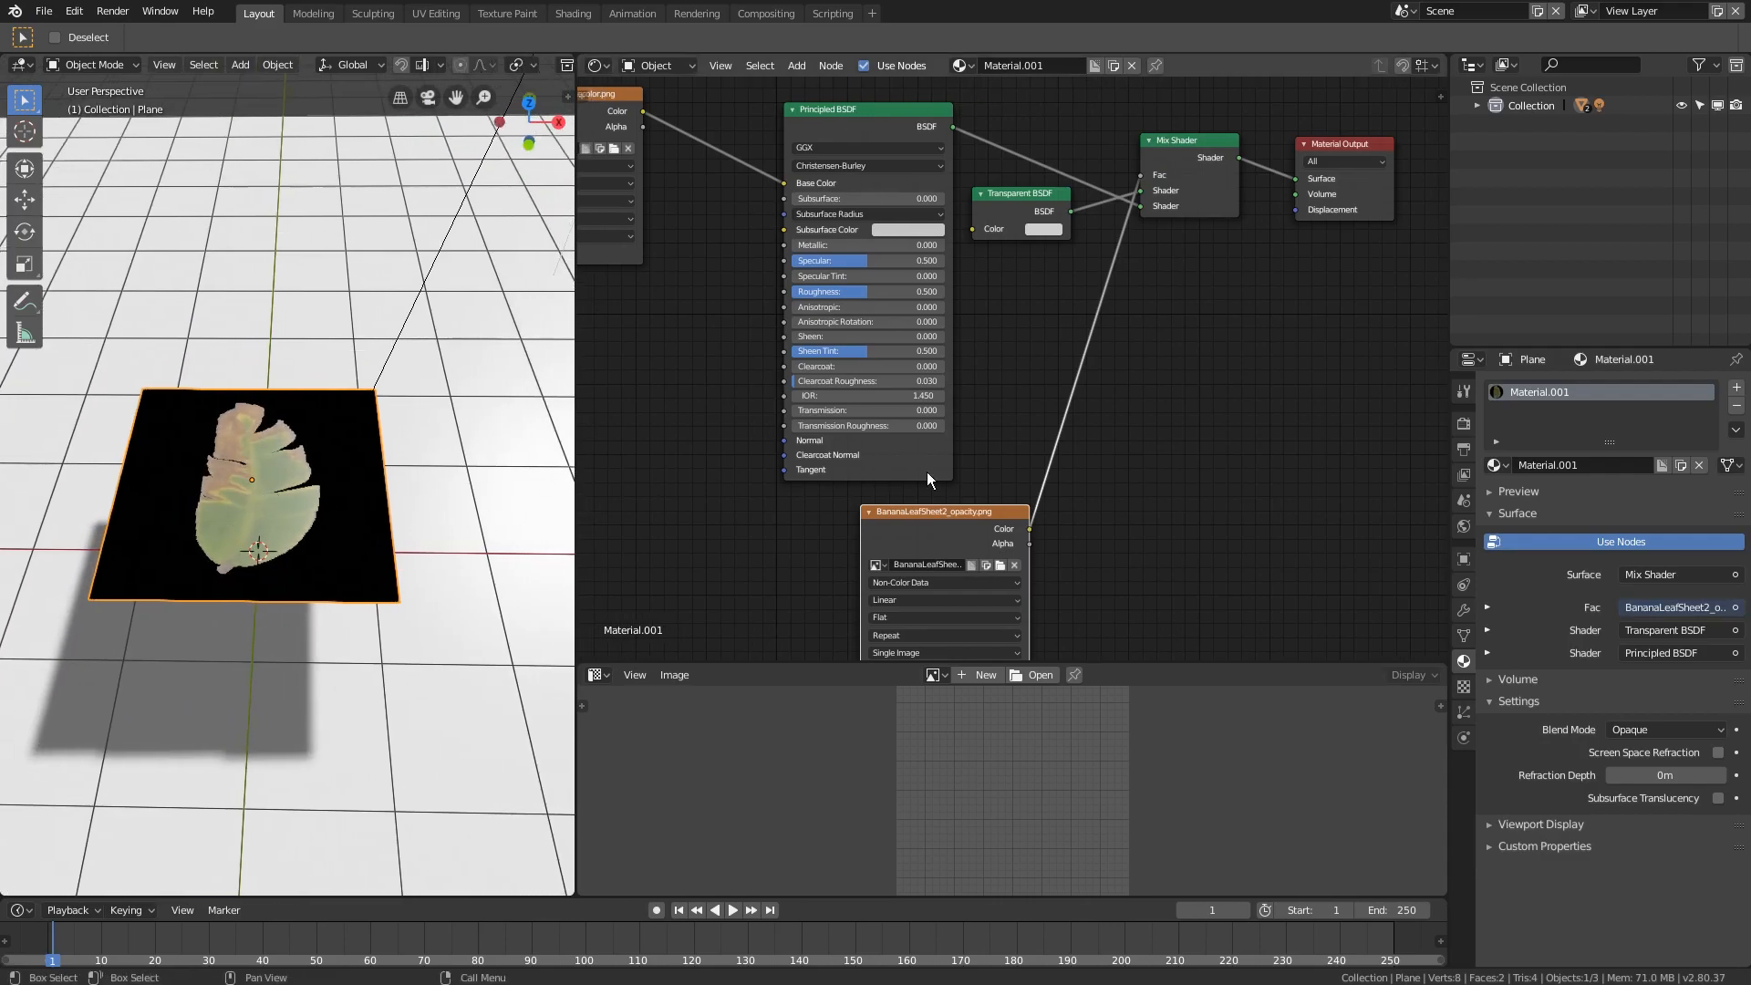
scroll(976, 456, "up", 1)
middle_click_drag(976, 457, 1041, 359)
scroll(1009, 383, "down", 1)
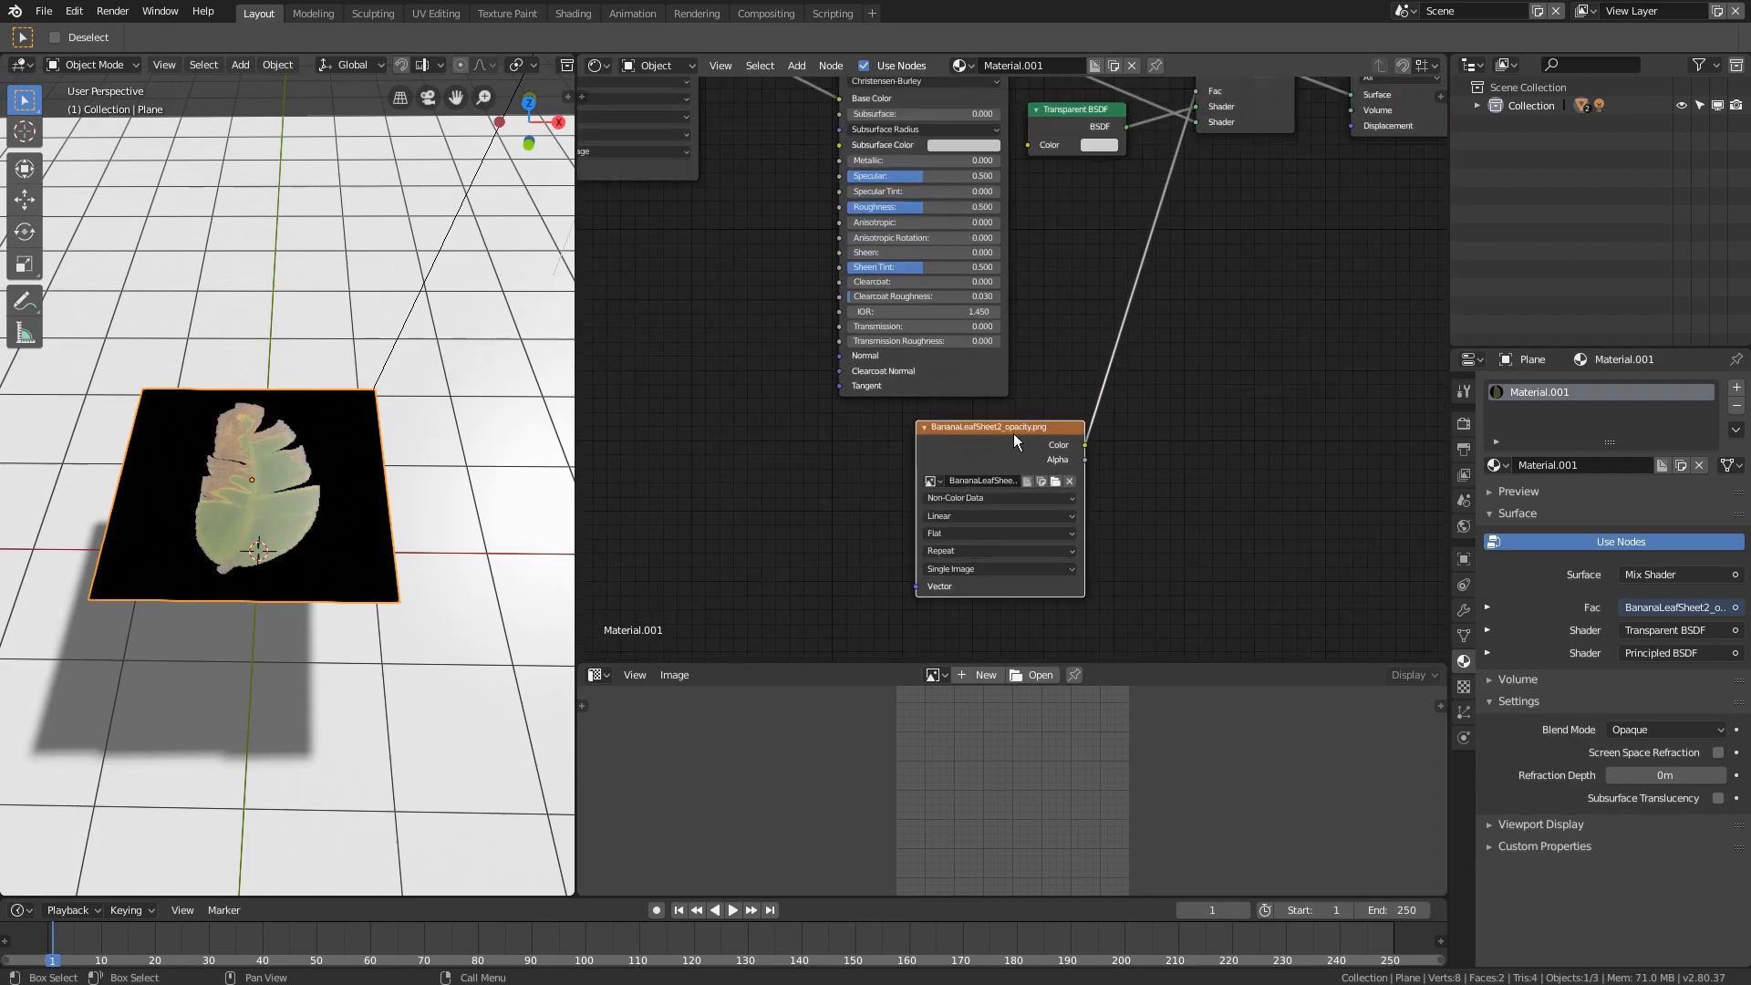
middle_click_drag(1203, 175, 1145, 260)
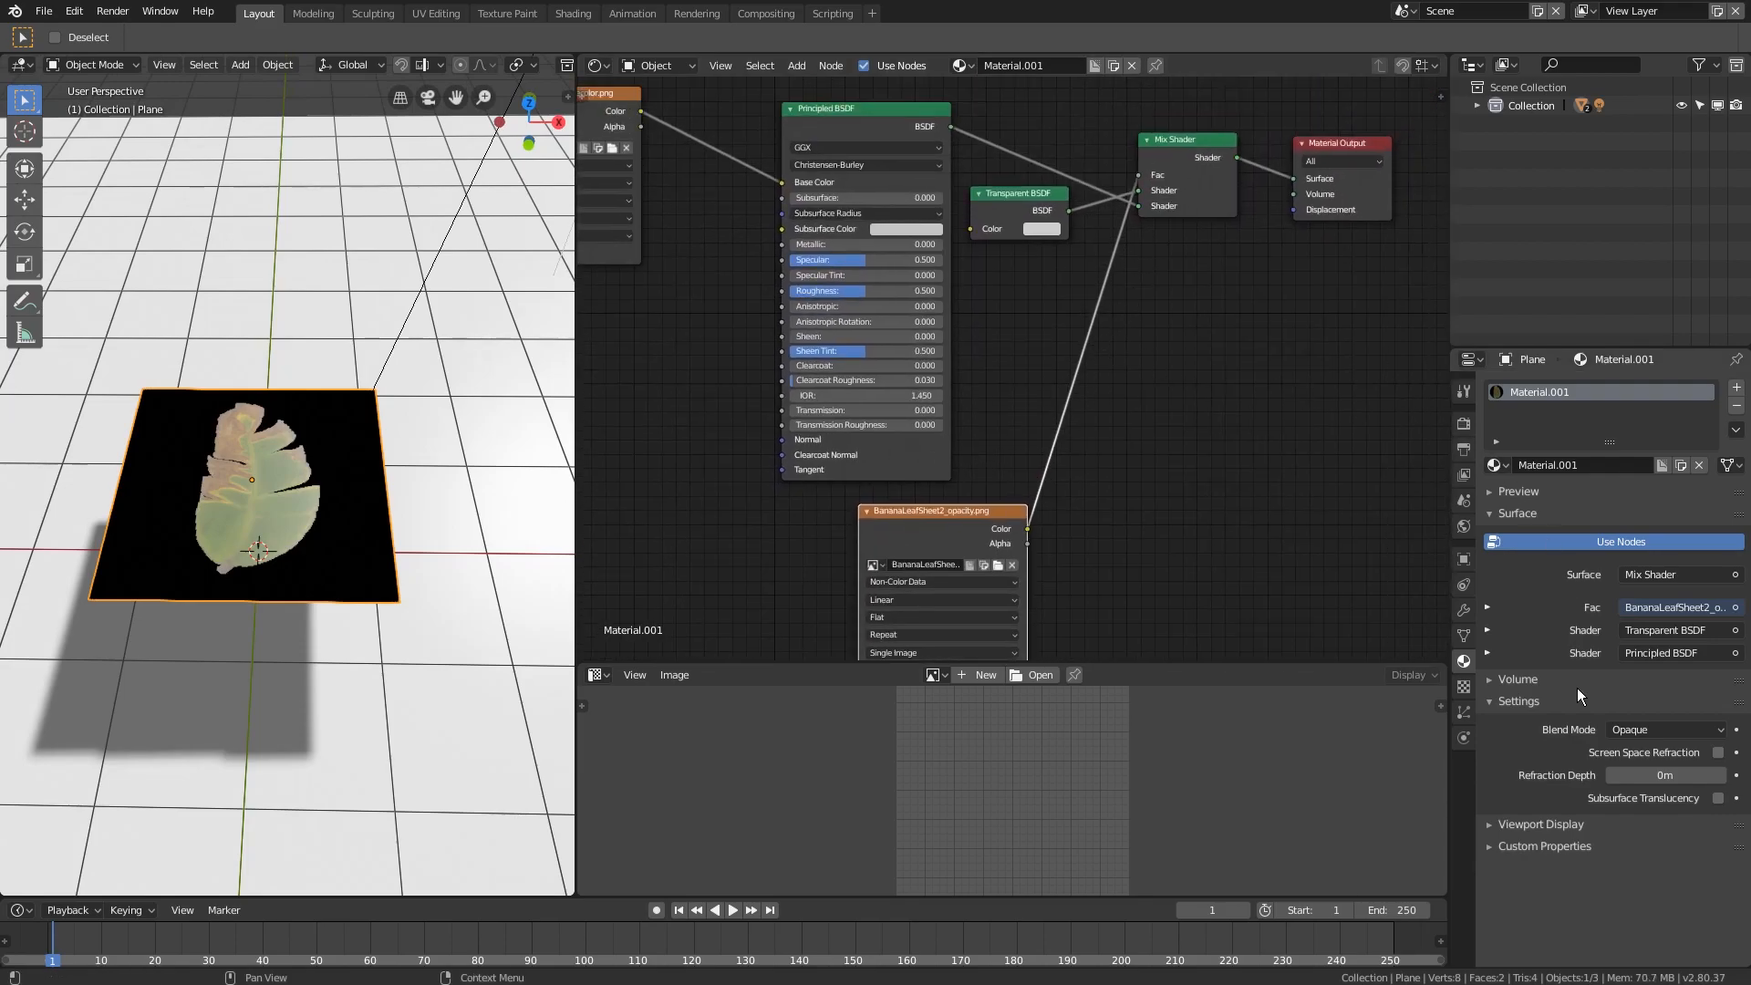
- Set the material's Blend Mode to Alpha Clip and save the file
left_click(1647, 729)
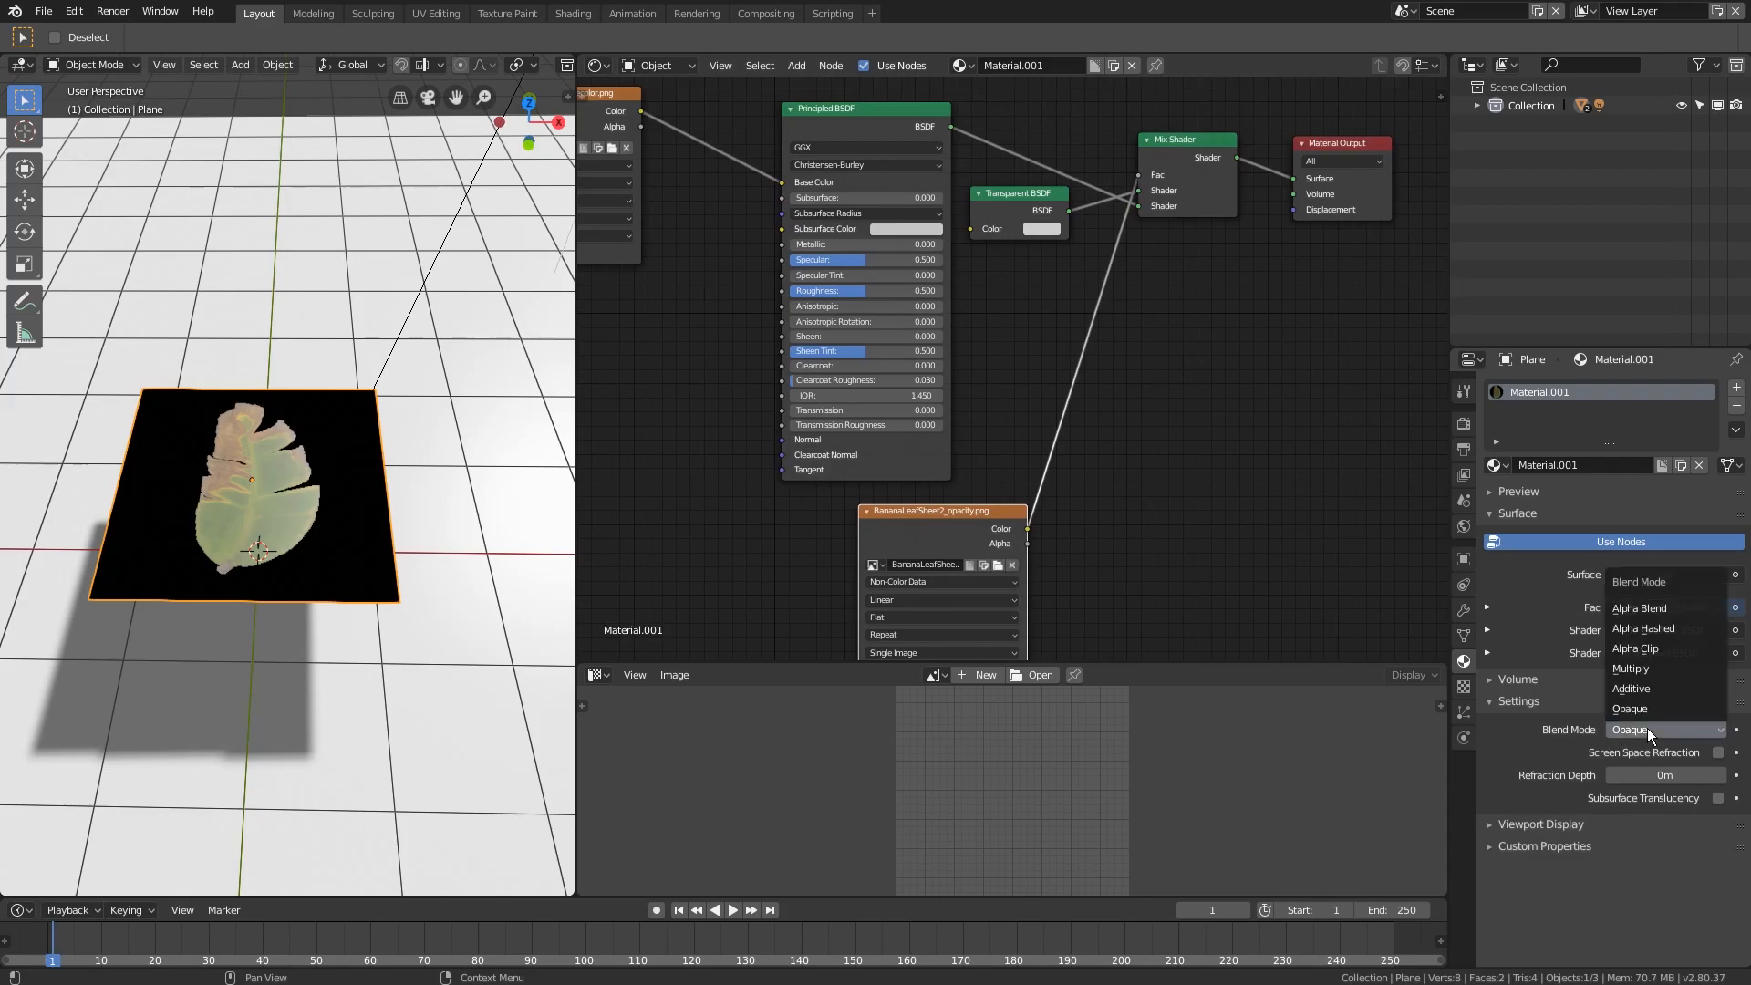
left_click(1638, 649)
mouse_move(275, 519)
middle_mouse_down()
mouse_move(254, 524)
mouse_move(228, 470)
mouse_move(337, 501)
mouse_move(422, 485)
mouse_move(320, 491)
mouse_move(285, 542)
middle_mouse_up()
scroll(675, 508, "down", 1)
middle_click_drag(719, 503, 1016, 494)
key("ctrl+s")
- Bring BananaLeafSheet2_mrao.png into the material, place it below the basecolor texture, and set its color space to Non-Color Data
scroll(1018, 501, "down", 2)
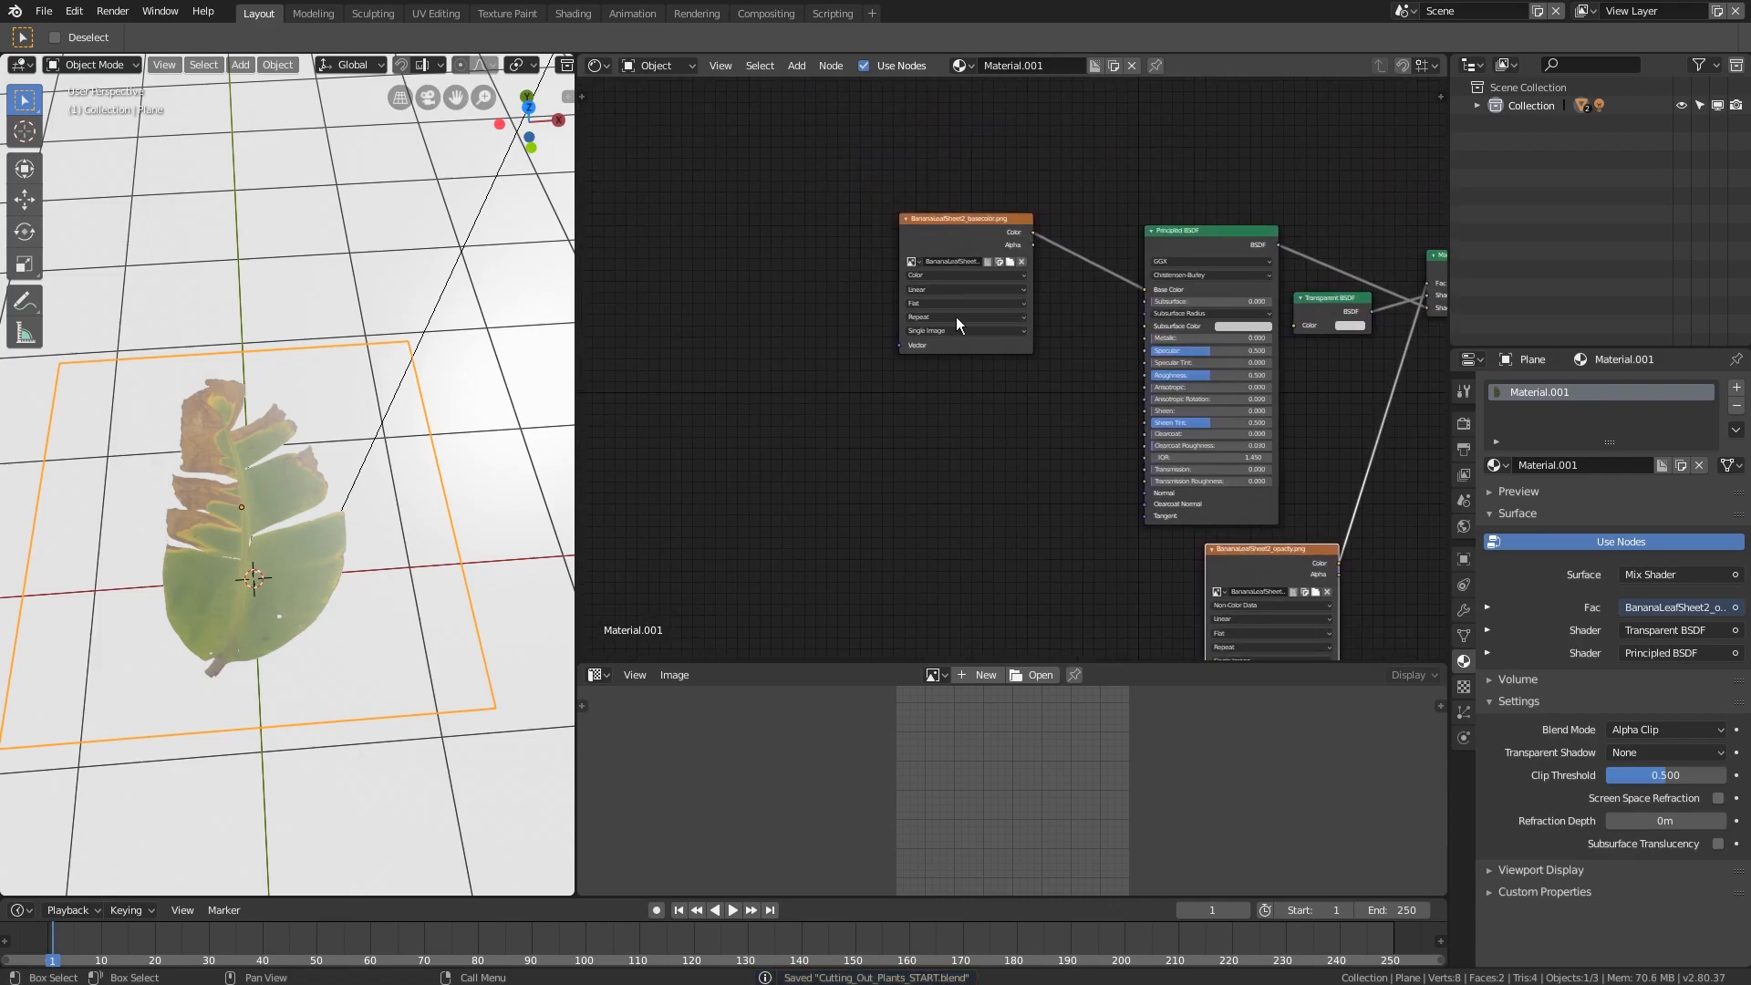
left_click_drag(946, 239, 934, 229)
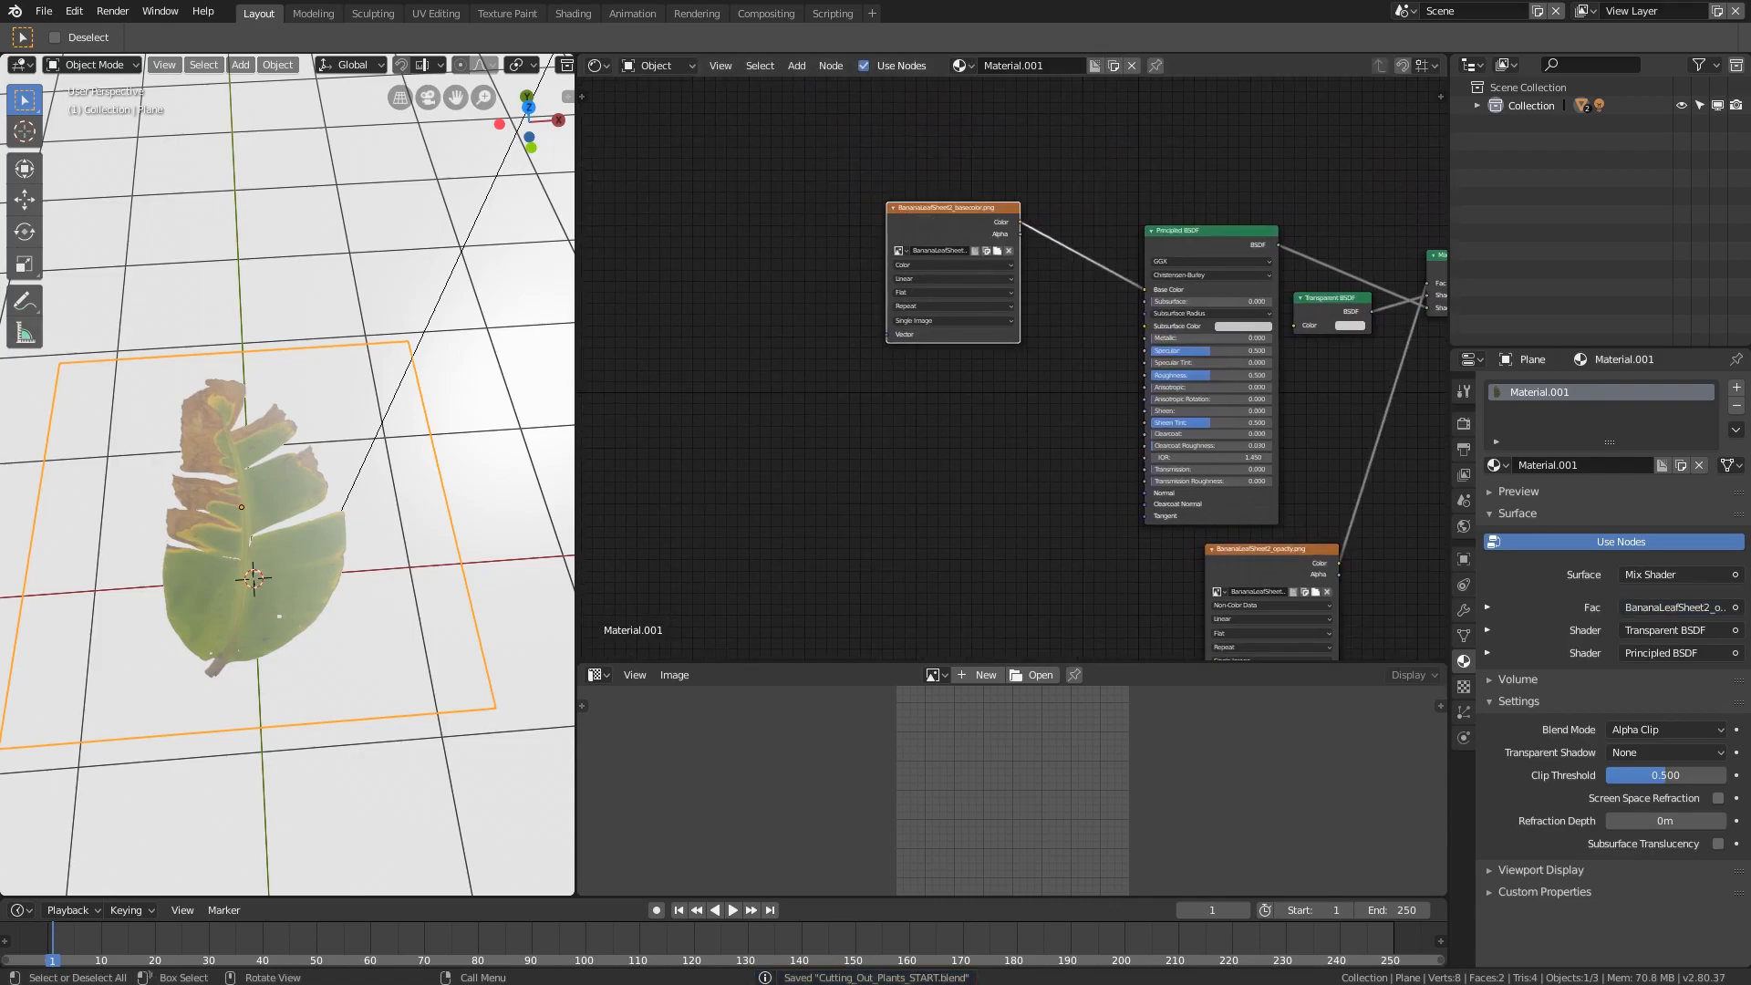
left_click_drag(881, 390, 836, 389)
scroll(880, 398, "up", 1)
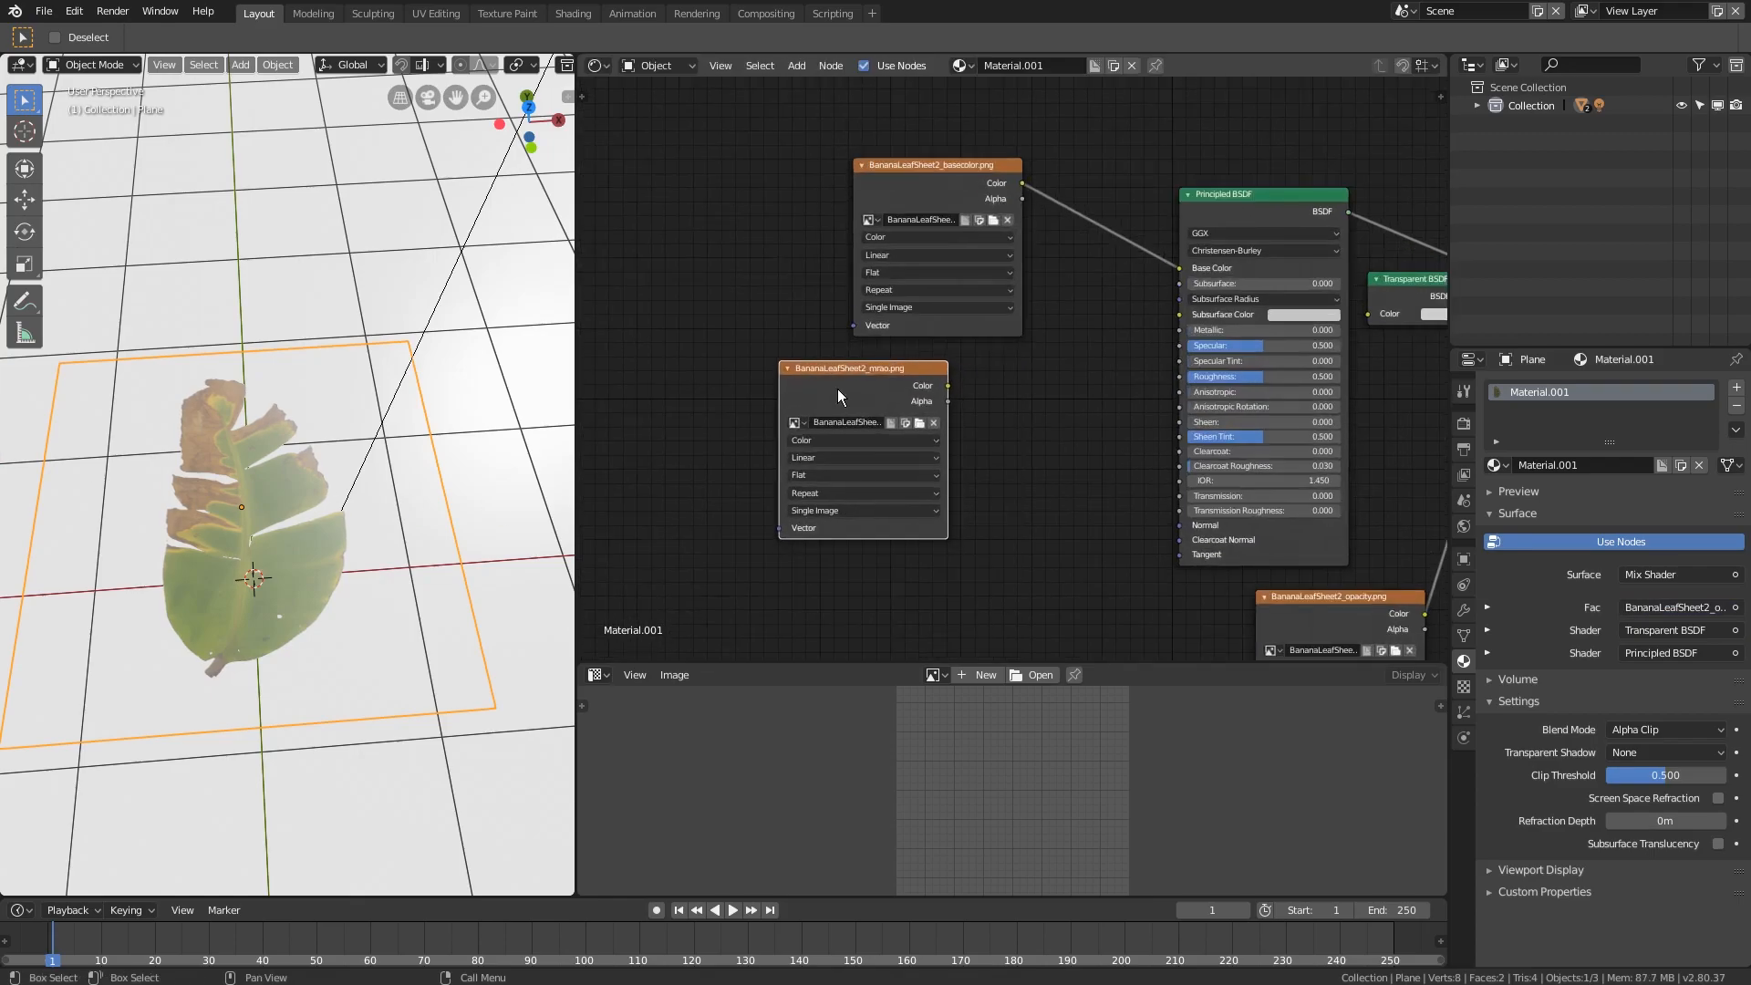
scroll(837, 389, "up", 1)
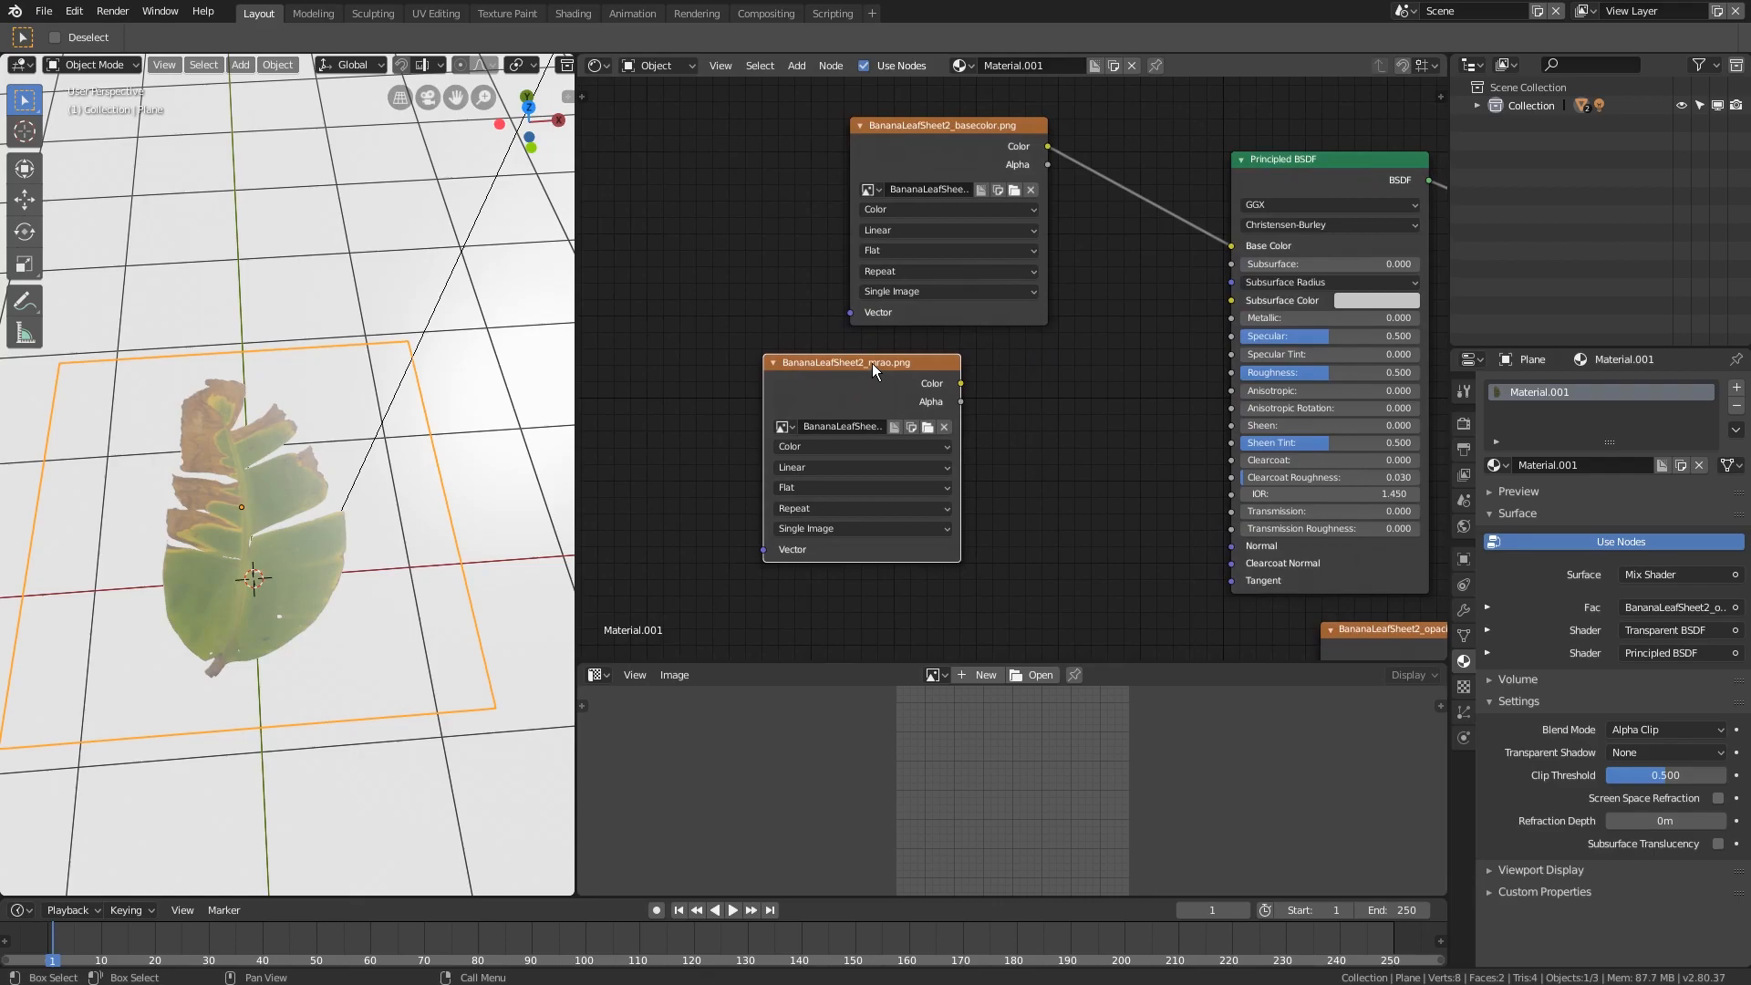
left_click(830, 446)
left_click(841, 407)
left_click_drag(852, 374, 785, 355)
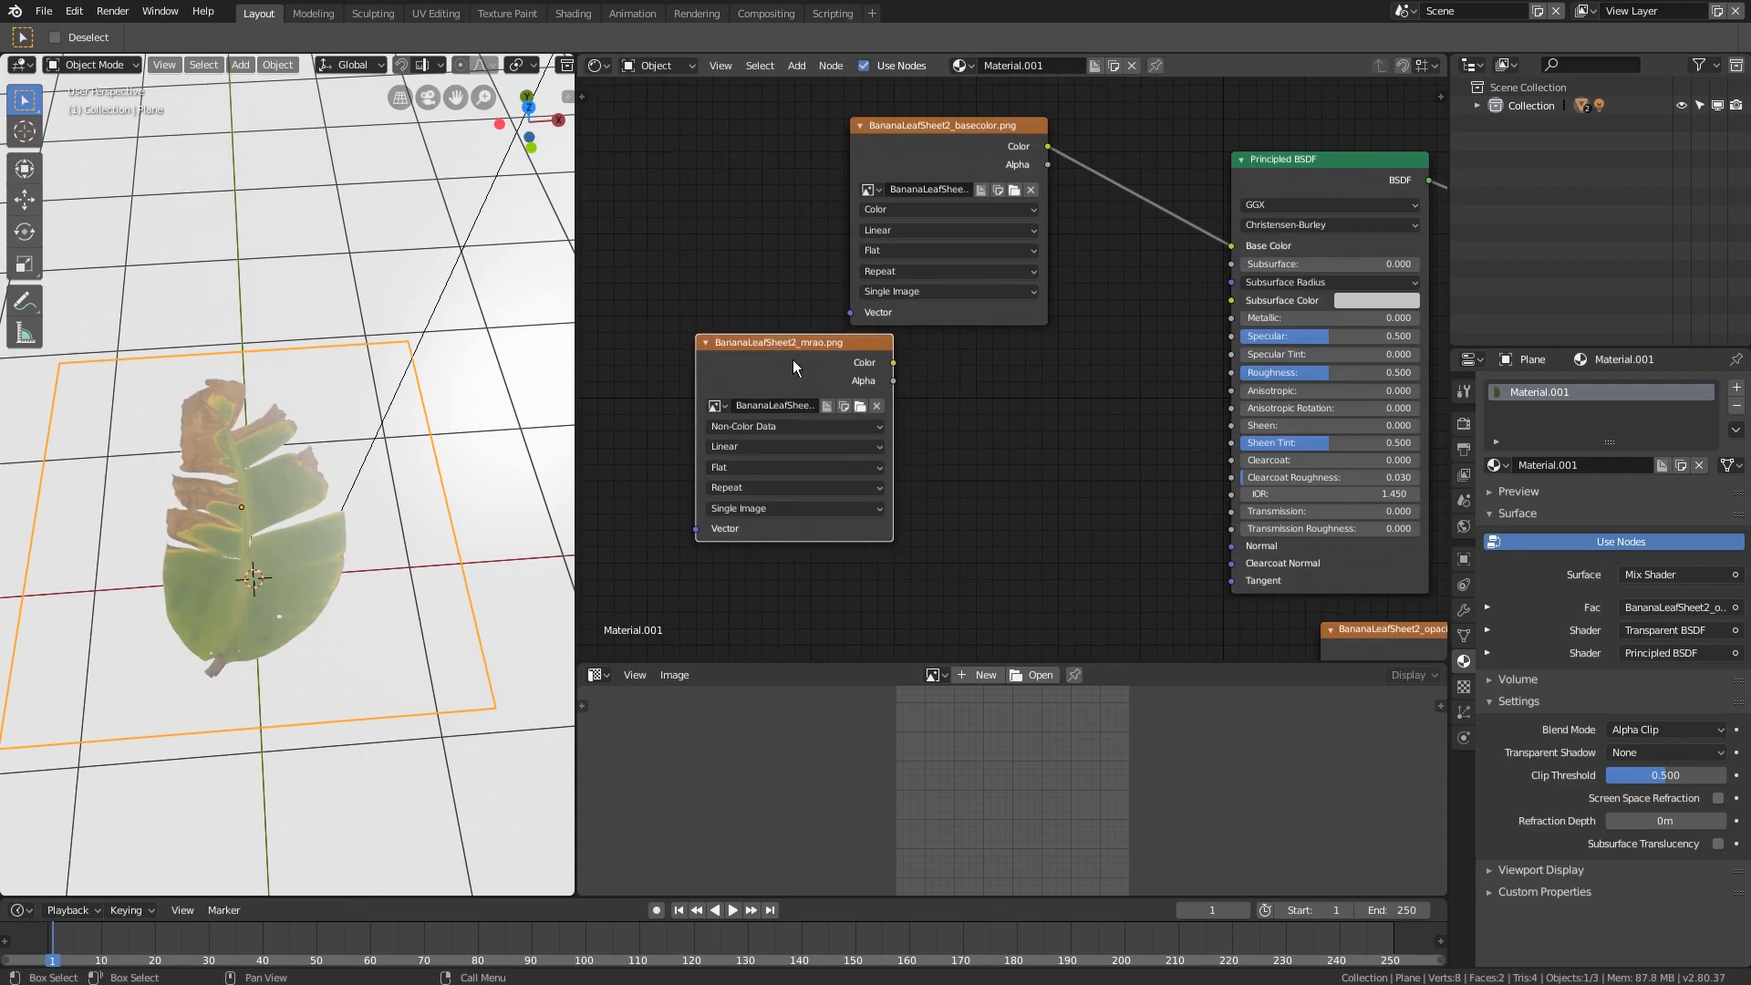
- Add a Separate RGB node beside the mrao texture and connect the texture's Color output to its Image input
scroll(971, 374, "up", 2)
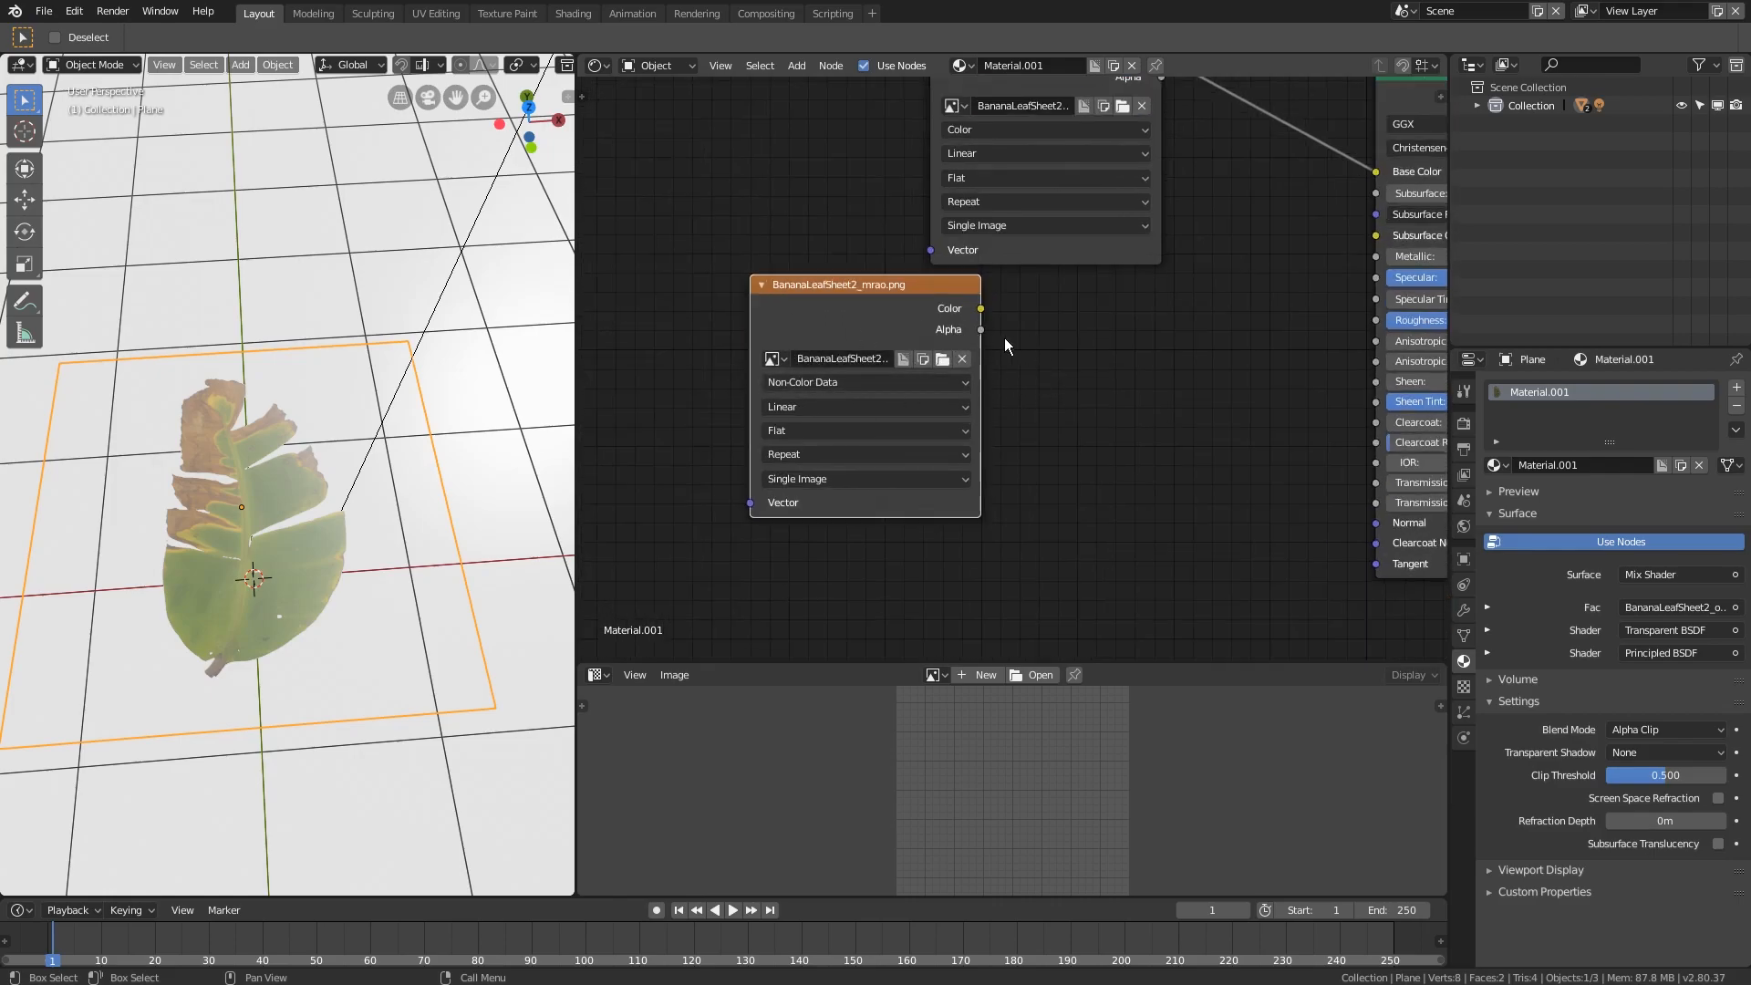
key("shift+a")
left_click(1045, 341)
type("sep")
key("Down")
key("Return")
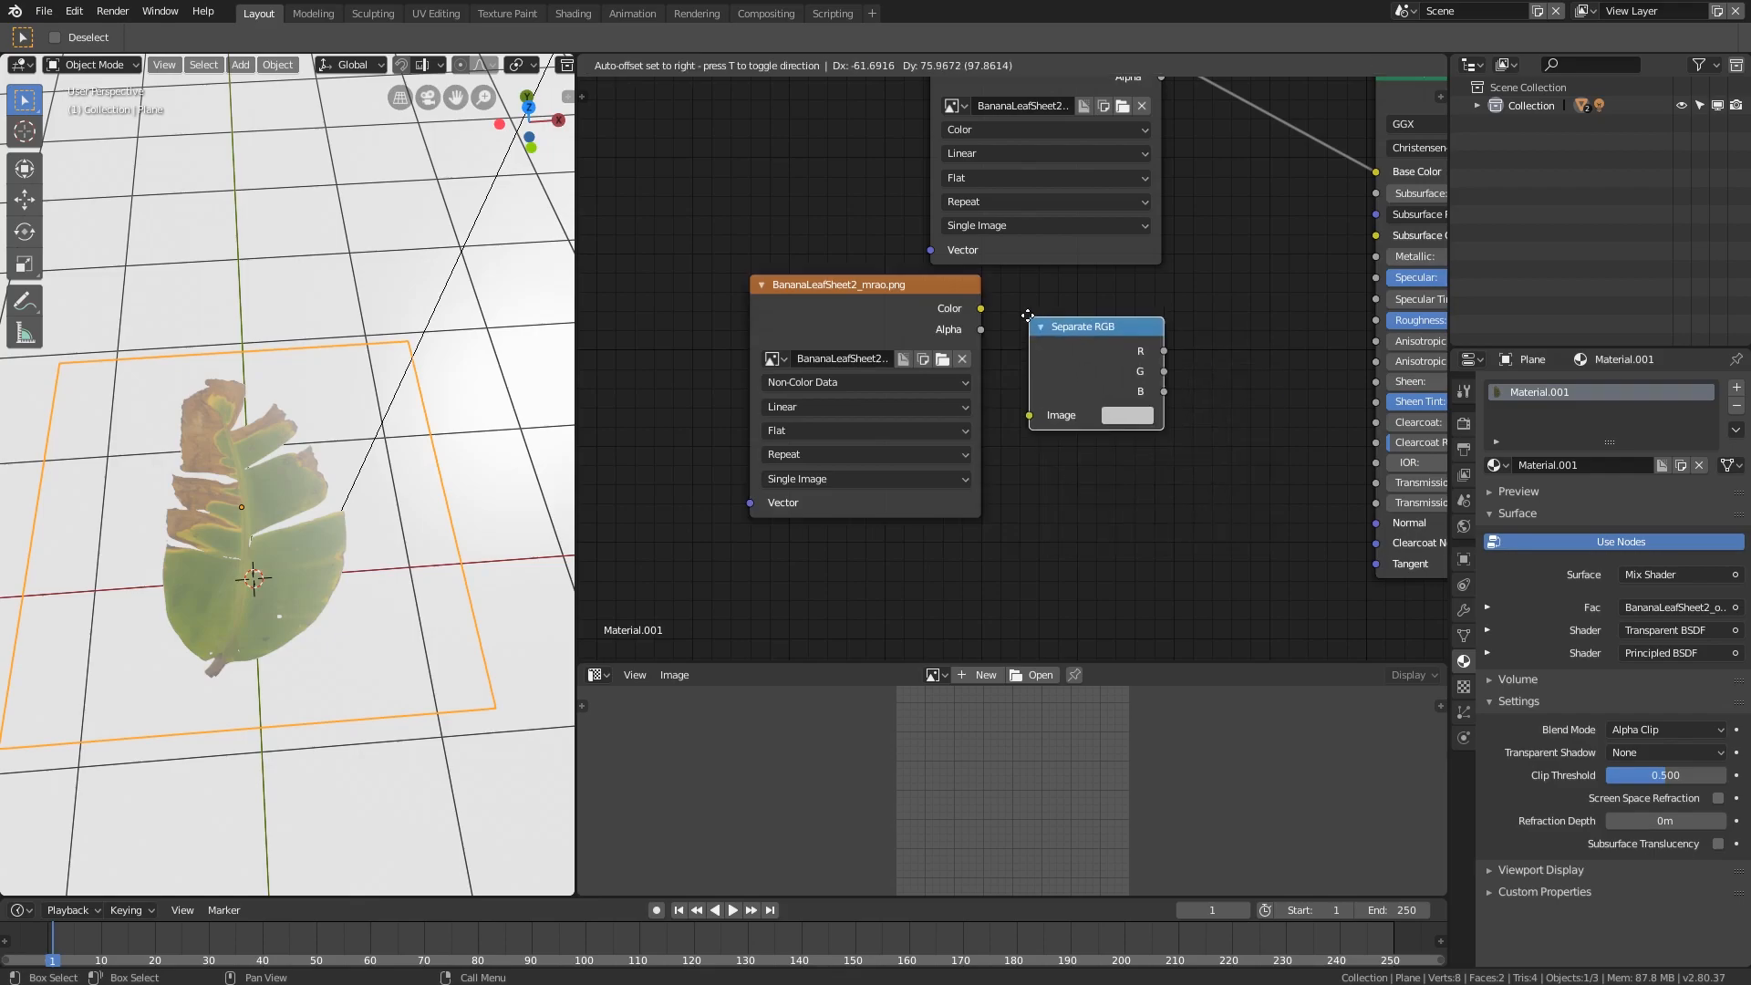
left_click(1014, 296)
left_click_drag(981, 308, 1012, 389)
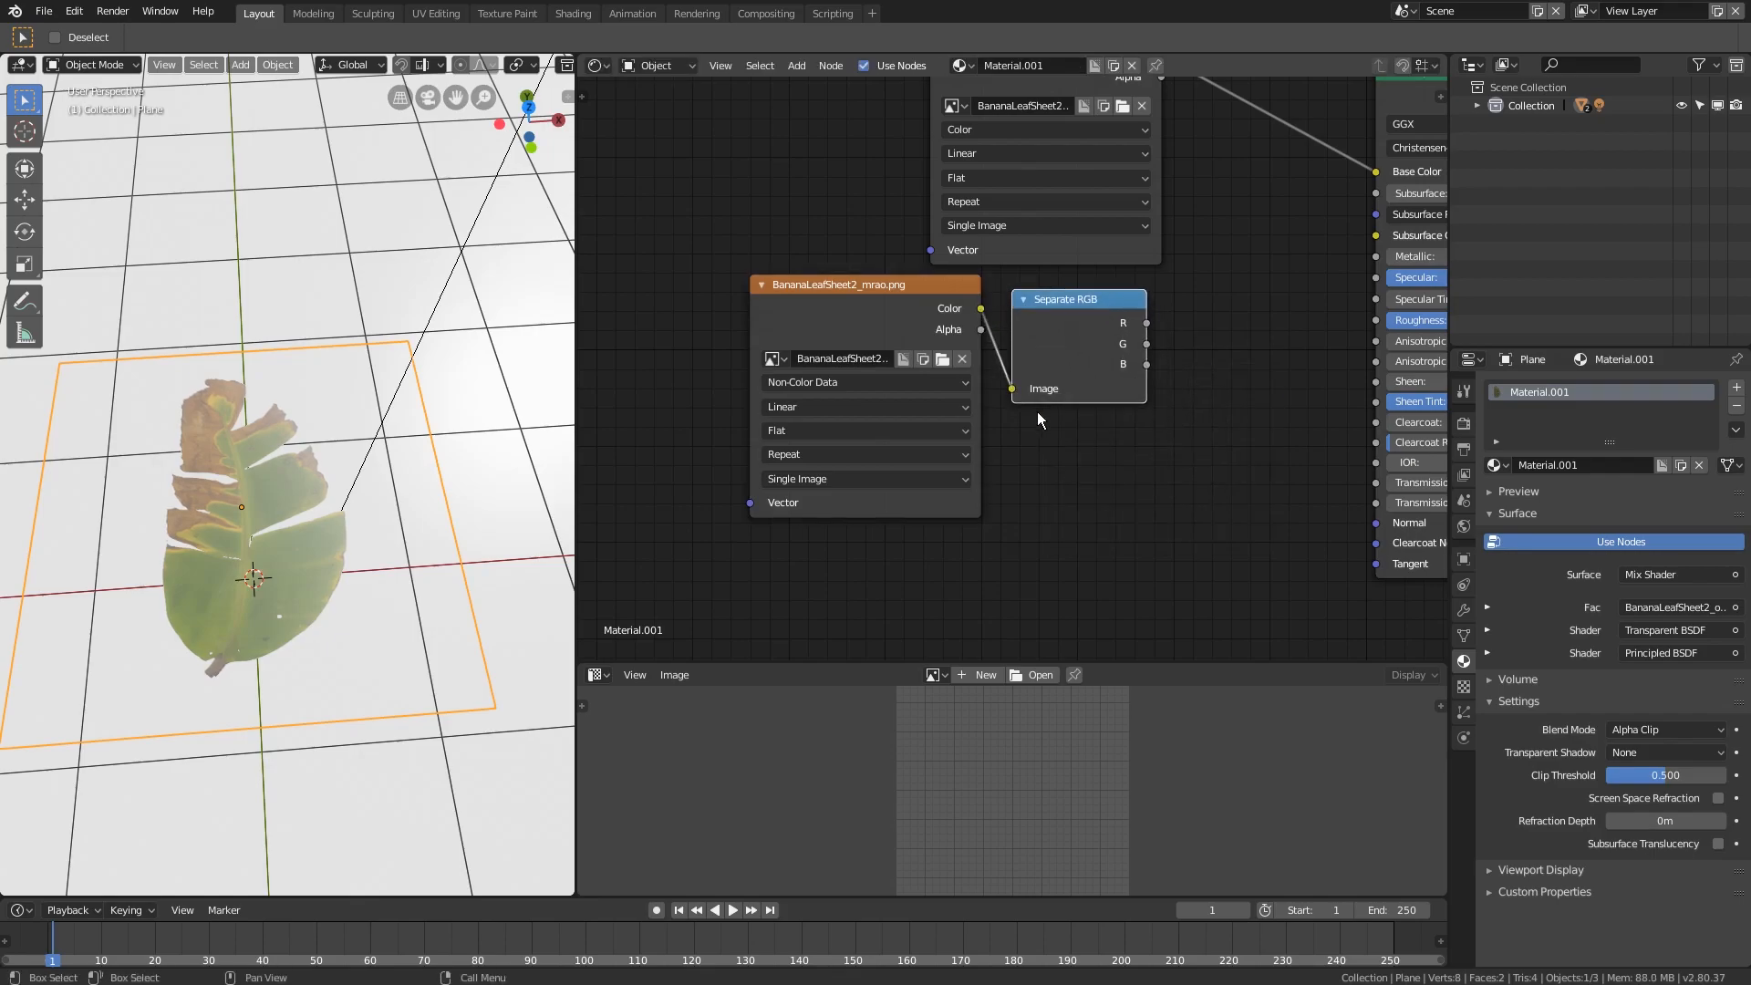
- Connect the mrao Separate RGB node's R output to Metallic and its G output to Roughness on the Principled BSDF
middle_click_drag(1025, 423, 915, 438)
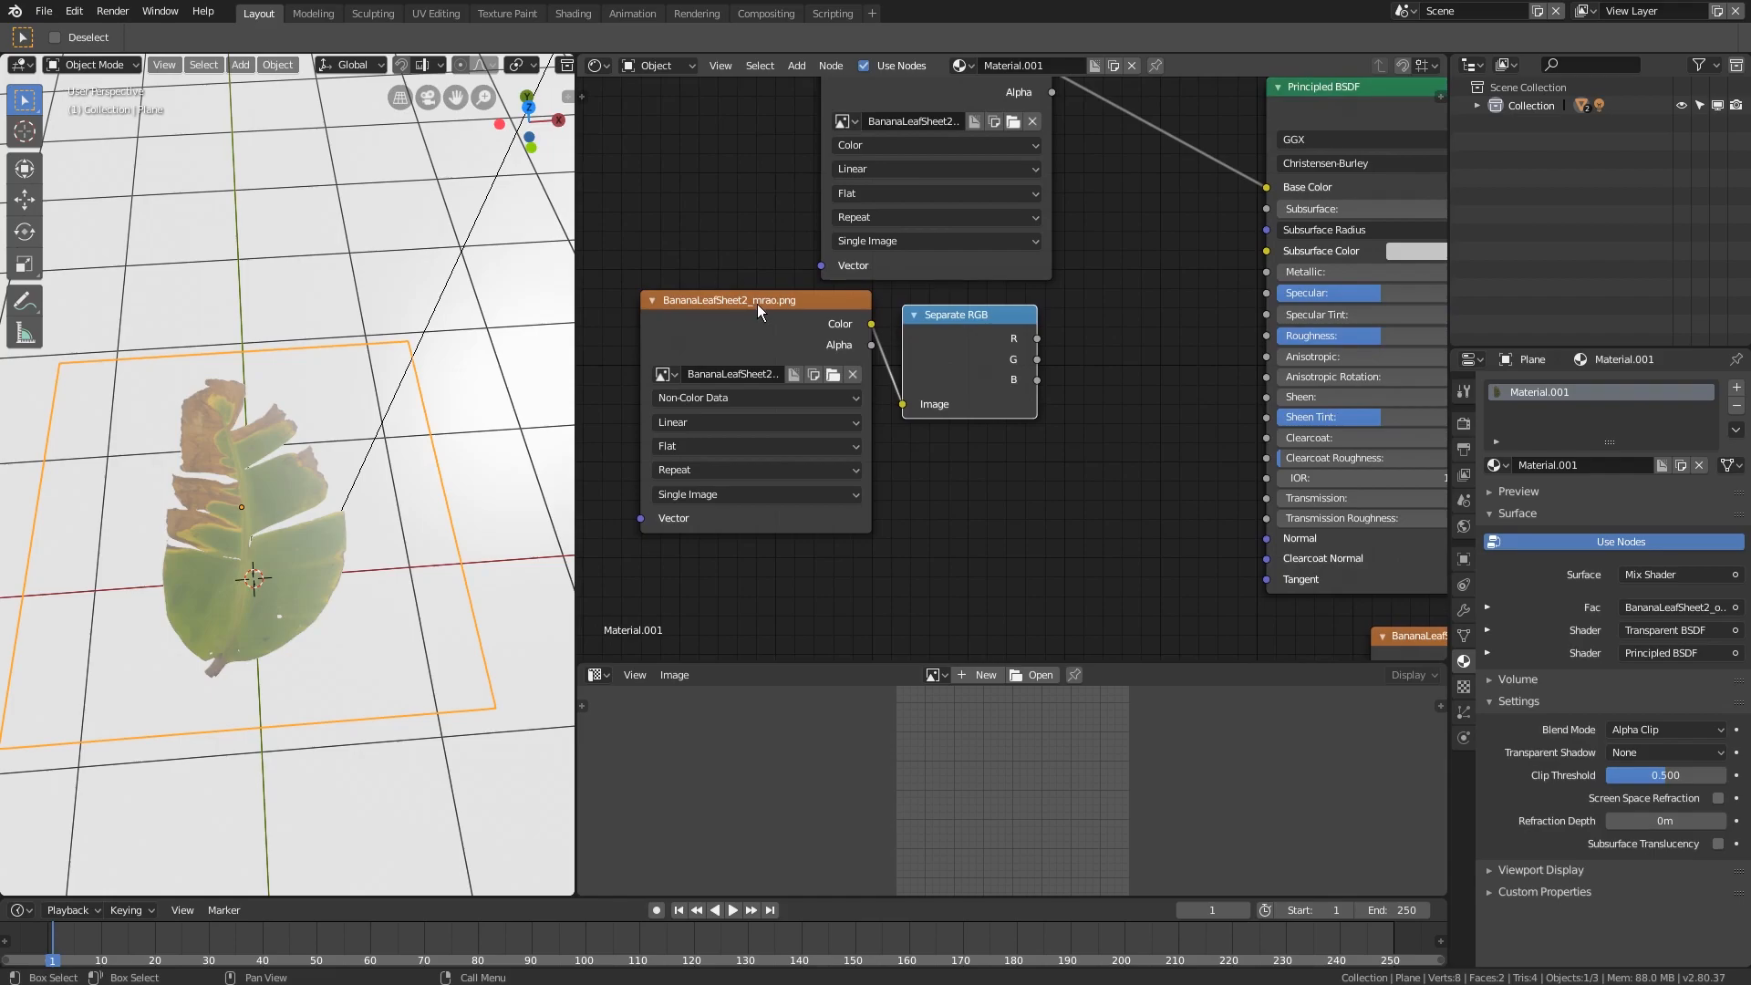
middle_click_drag(1035, 351, 915, 435)
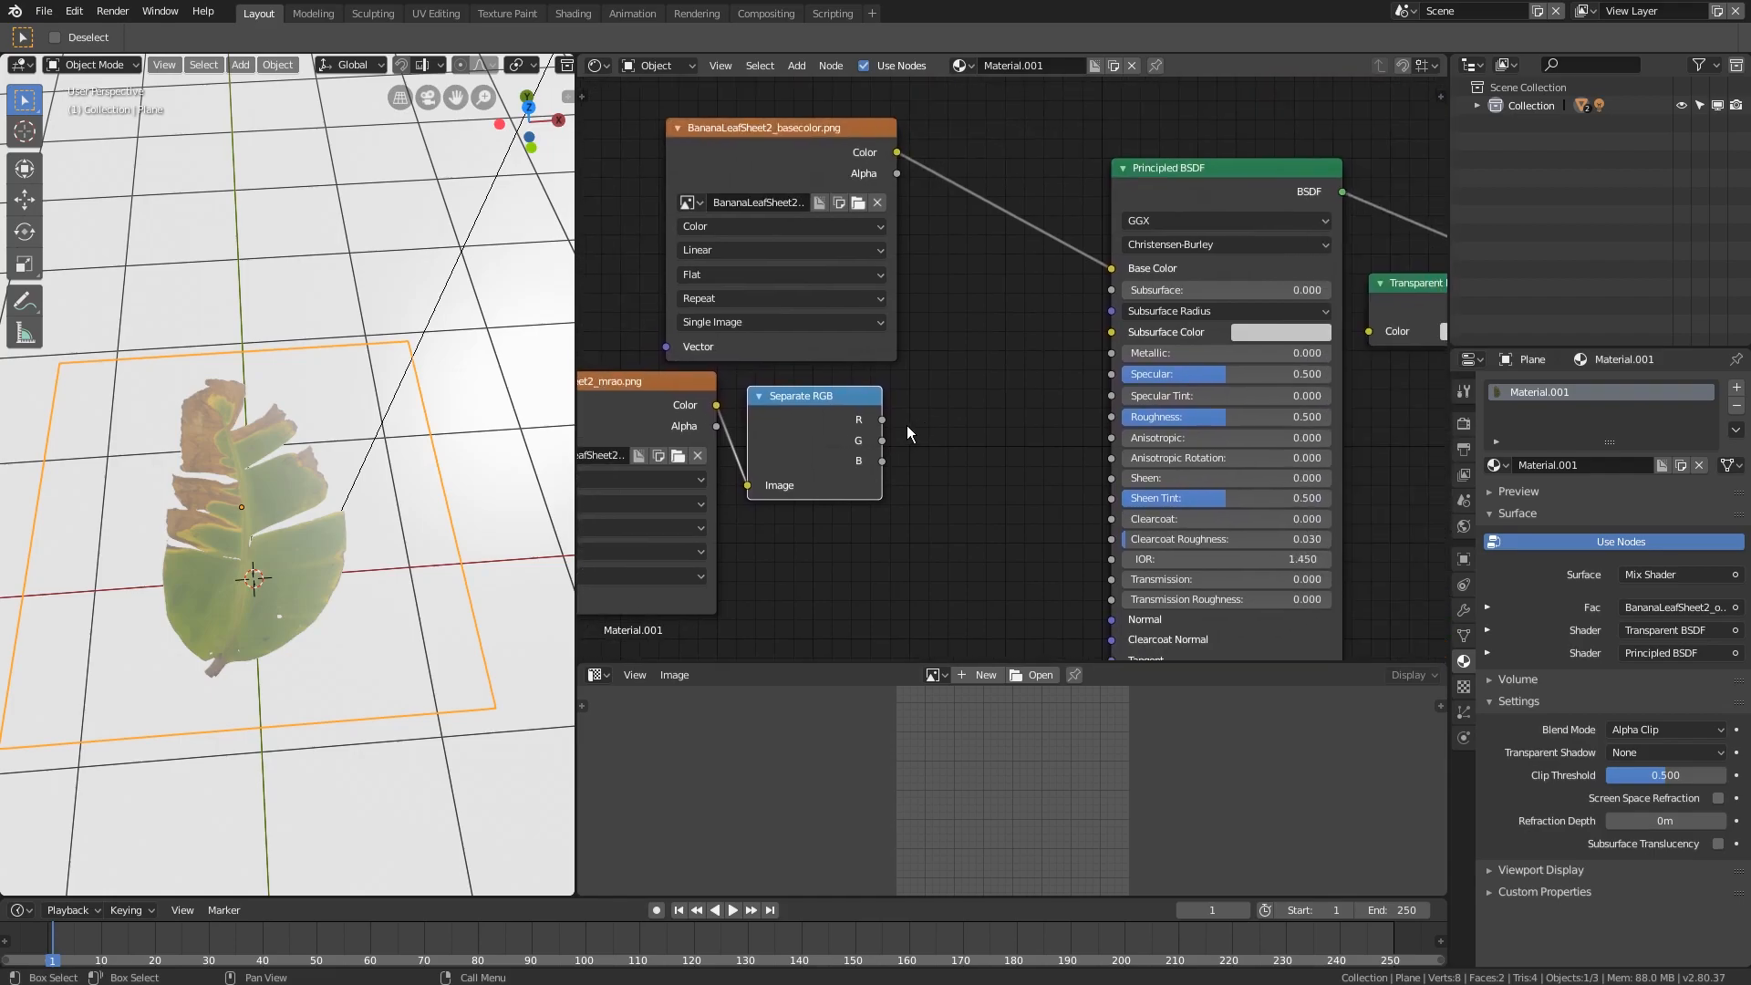
left_click_drag(883, 419, 1112, 353)
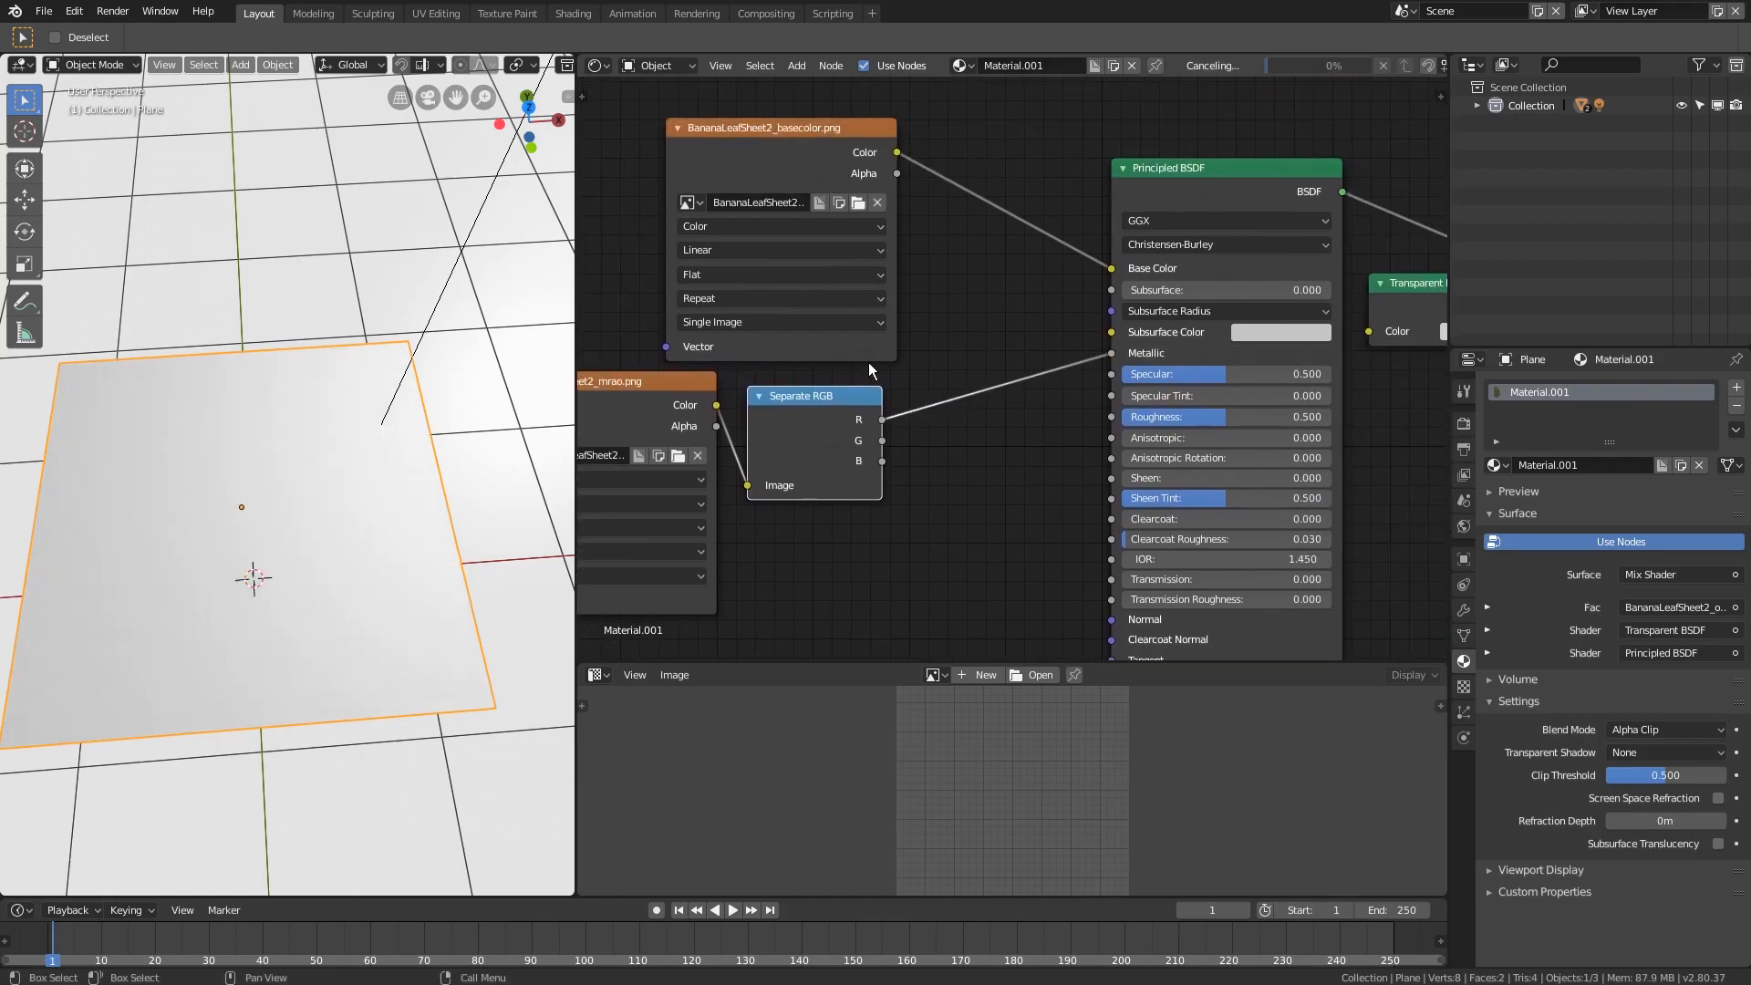
middle_click_drag(845, 401, 932, 330)
left_click_drag(980, 345, 1209, 320)
scroll(1019, 394, "down", 3)
middle_click_drag(904, 519, 1037, 467)
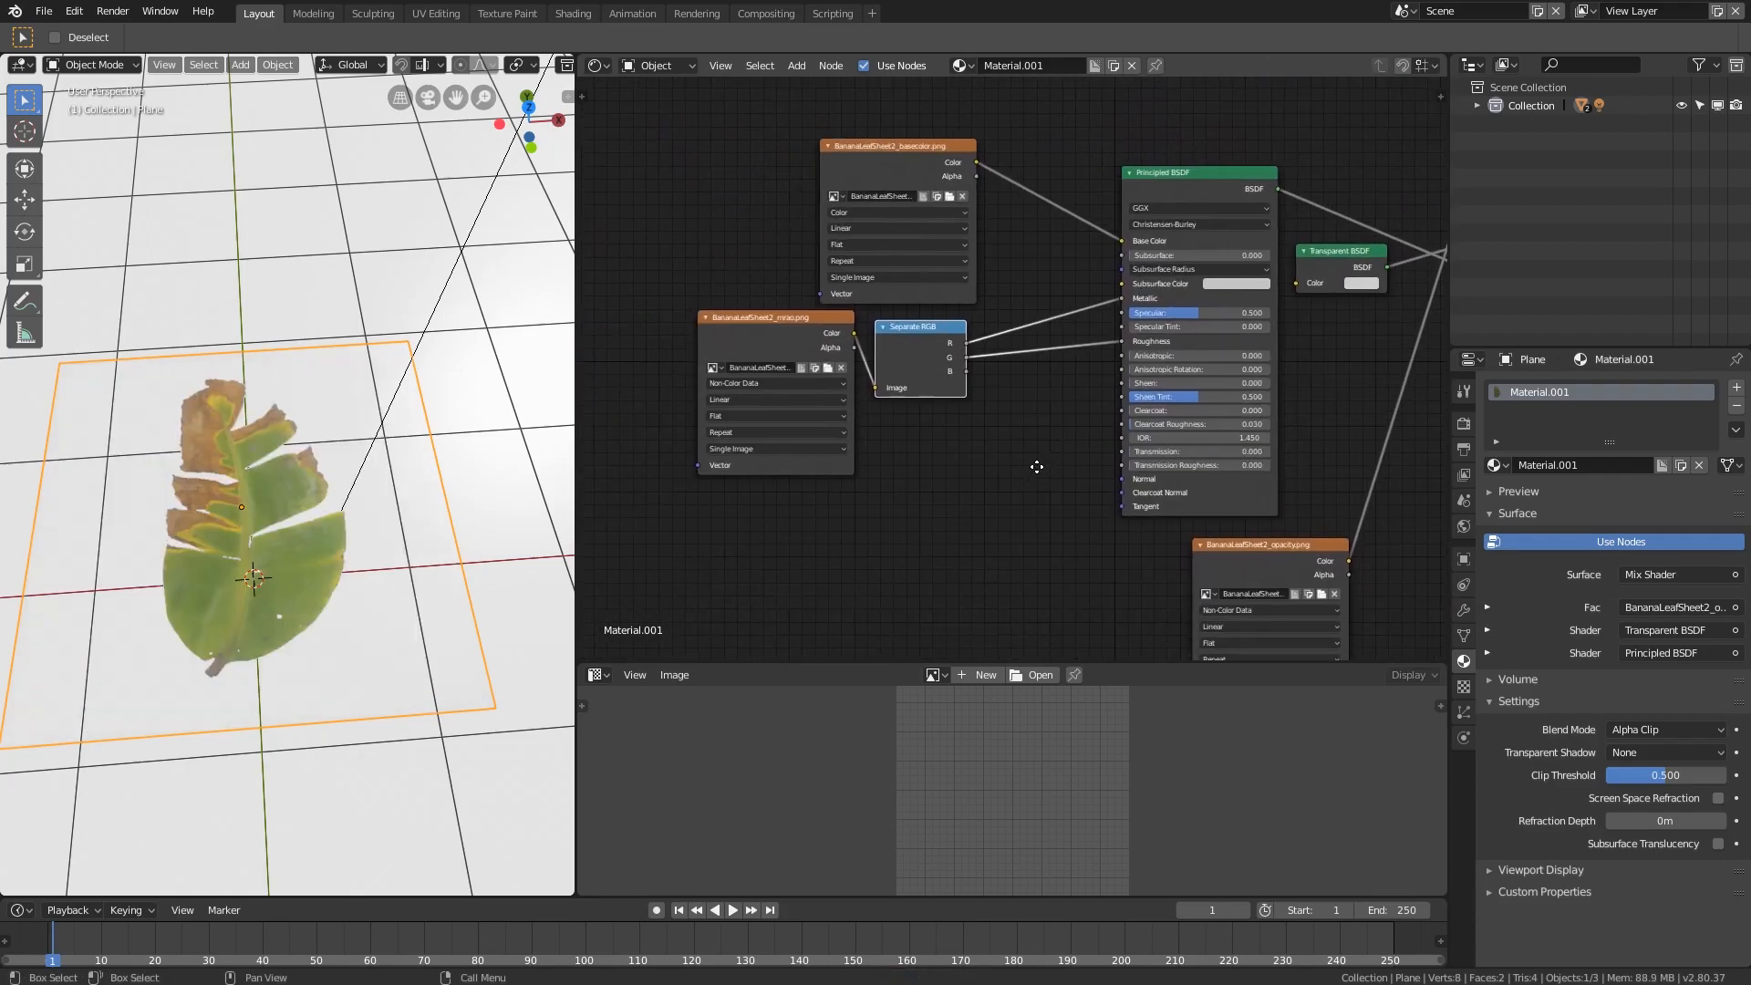
scroll(1082, 477, "up", 3)
middle_click_drag(1188, 545, 985, 441)
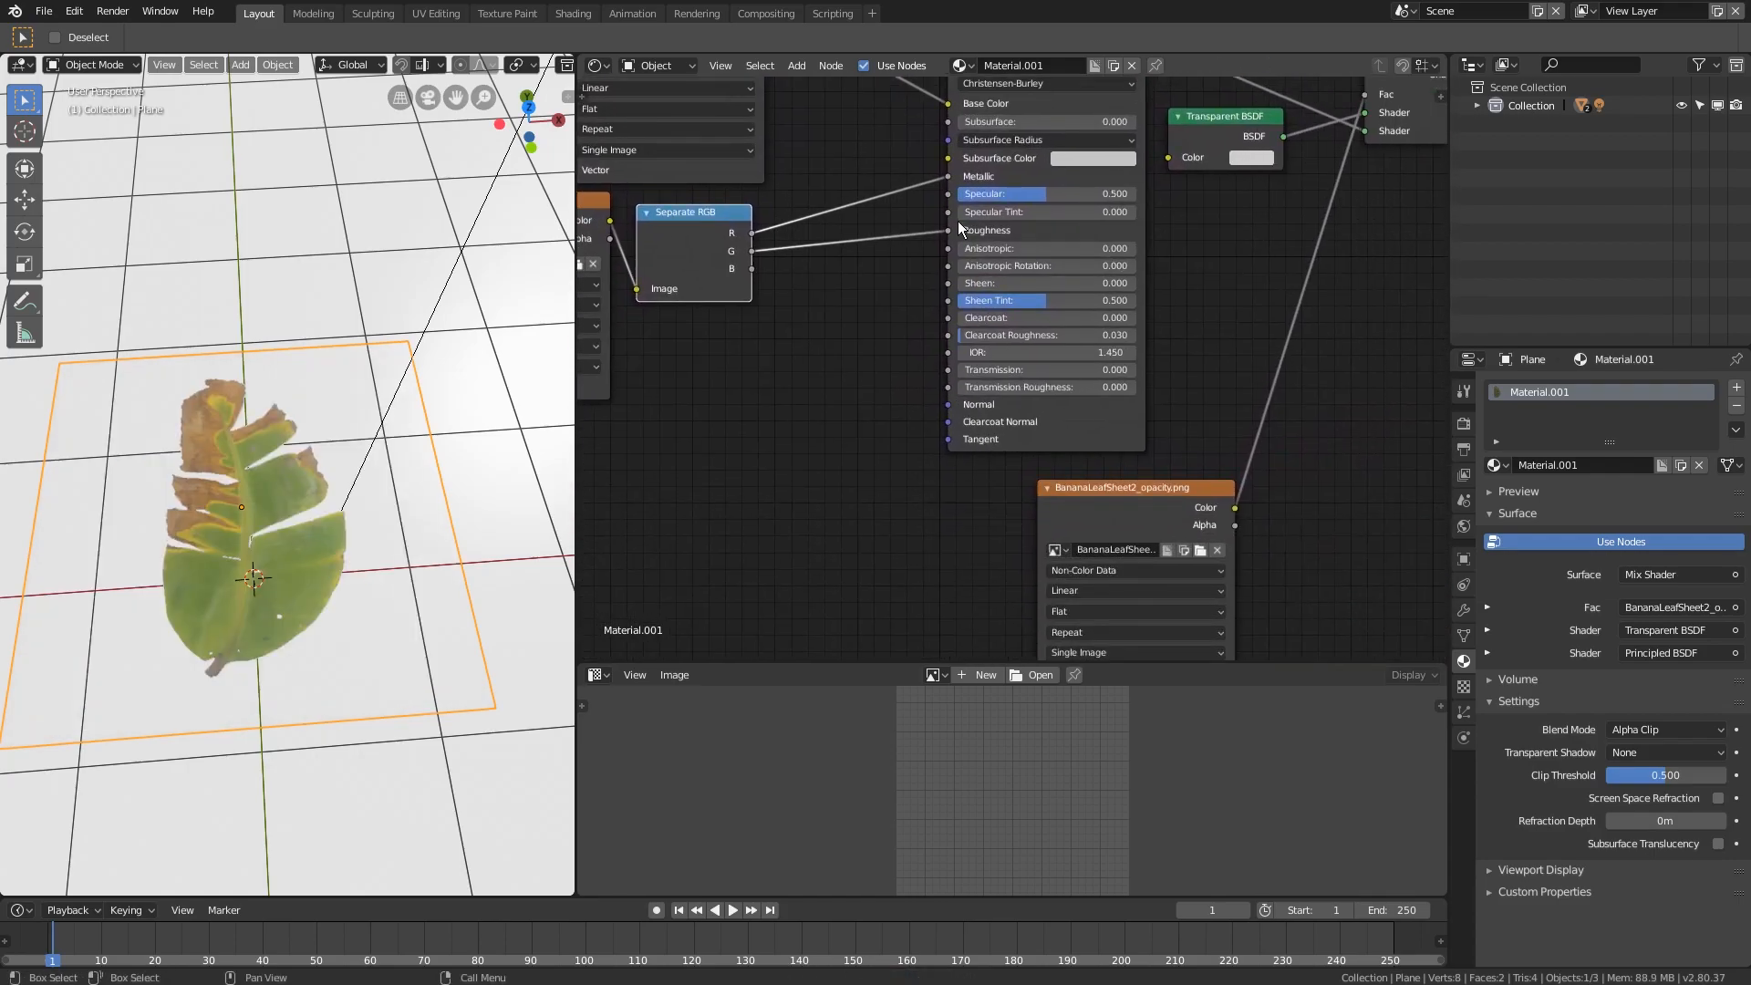
middle_click_drag(959, 228, 931, 339)
scroll(930, 339, "up", 1)
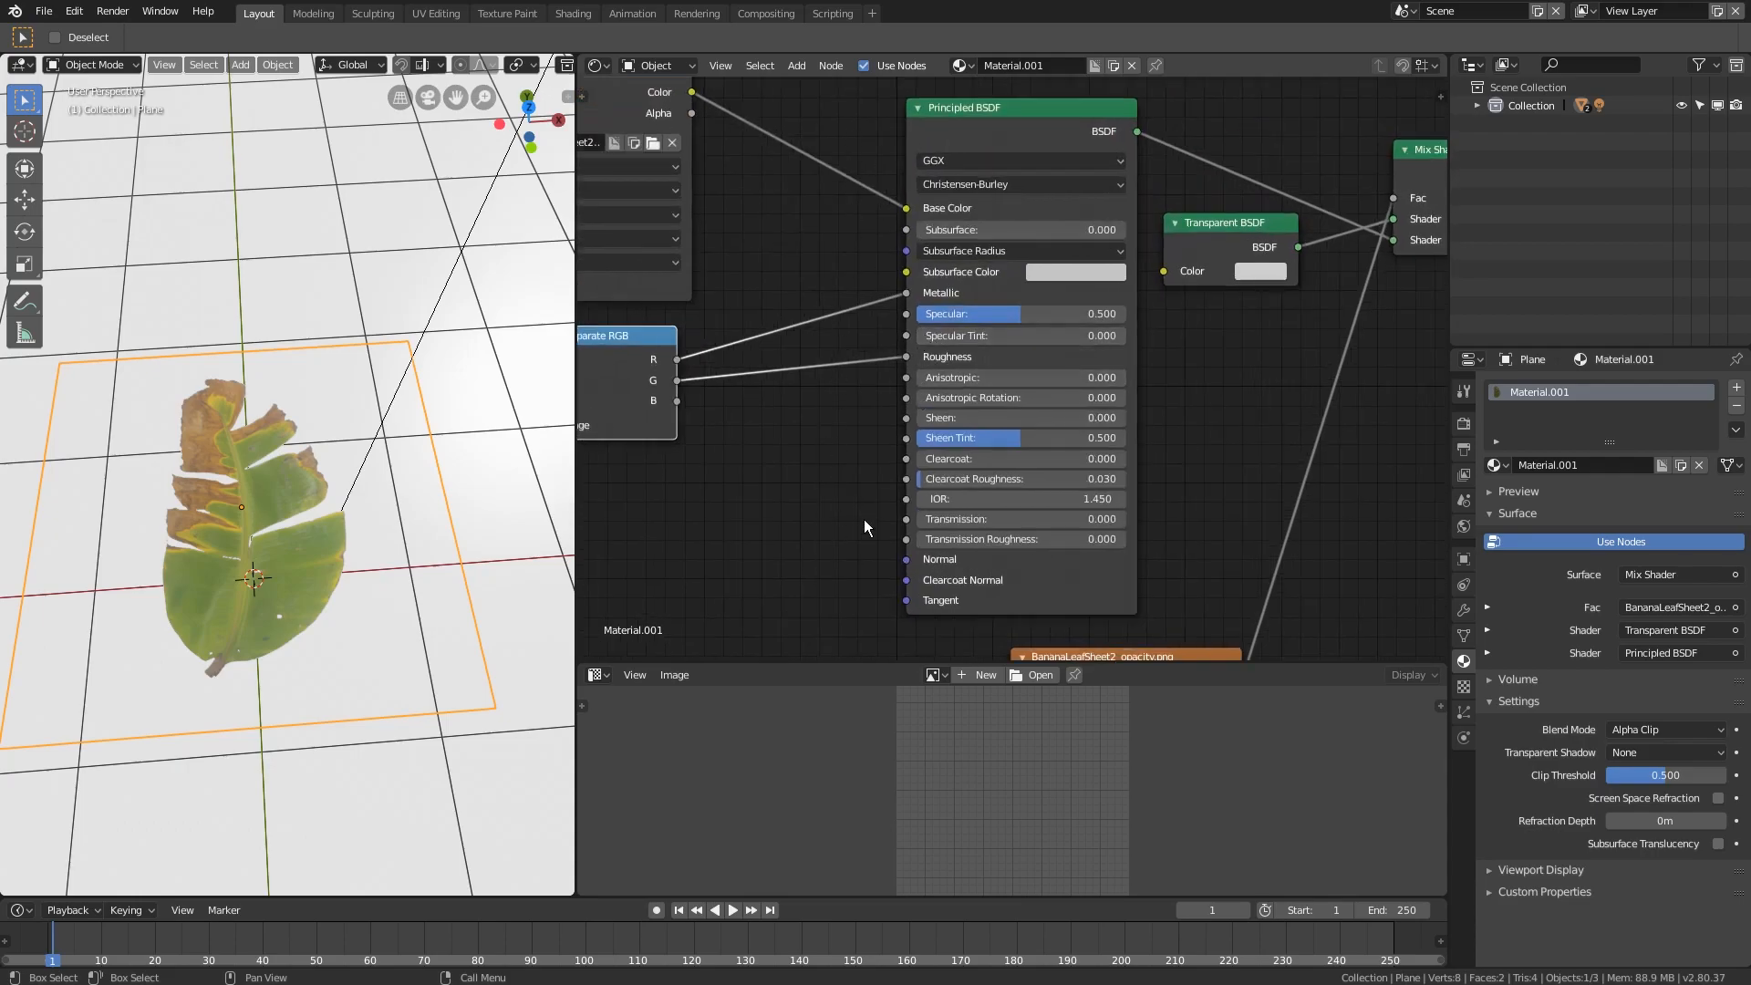
- Bring BananaLeafSheet2_normal.png into the material, place it below the mrao texture, and set its color space to Non-Color Data
scroll(862, 518, "down", 3)
middle_click_drag(863, 518, 894, 486)
middle_click_drag(821, 432, 1041, 418)
scroll(1042, 418, "down", 1)
left_click_drag(968, 321, 989, 310)
middle_click_drag(931, 504, 932, 397)
left_click_drag(679, 513, 795, 422)
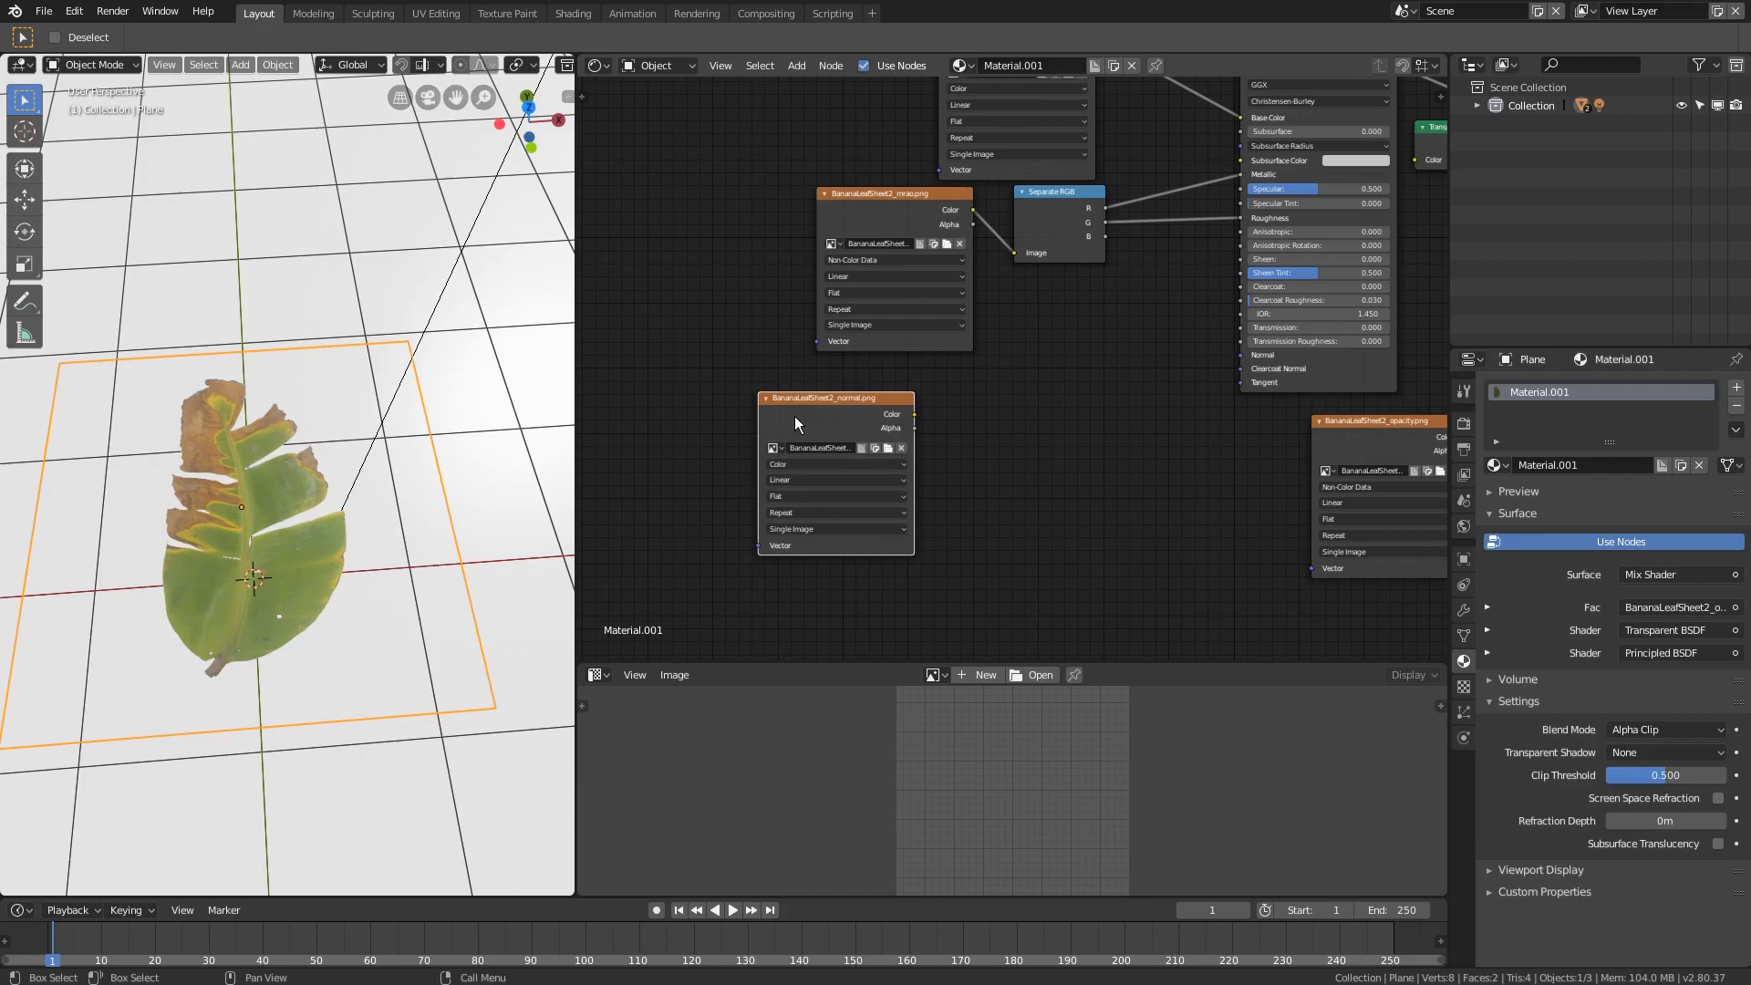
left_click_drag(759, 426, 712, 418)
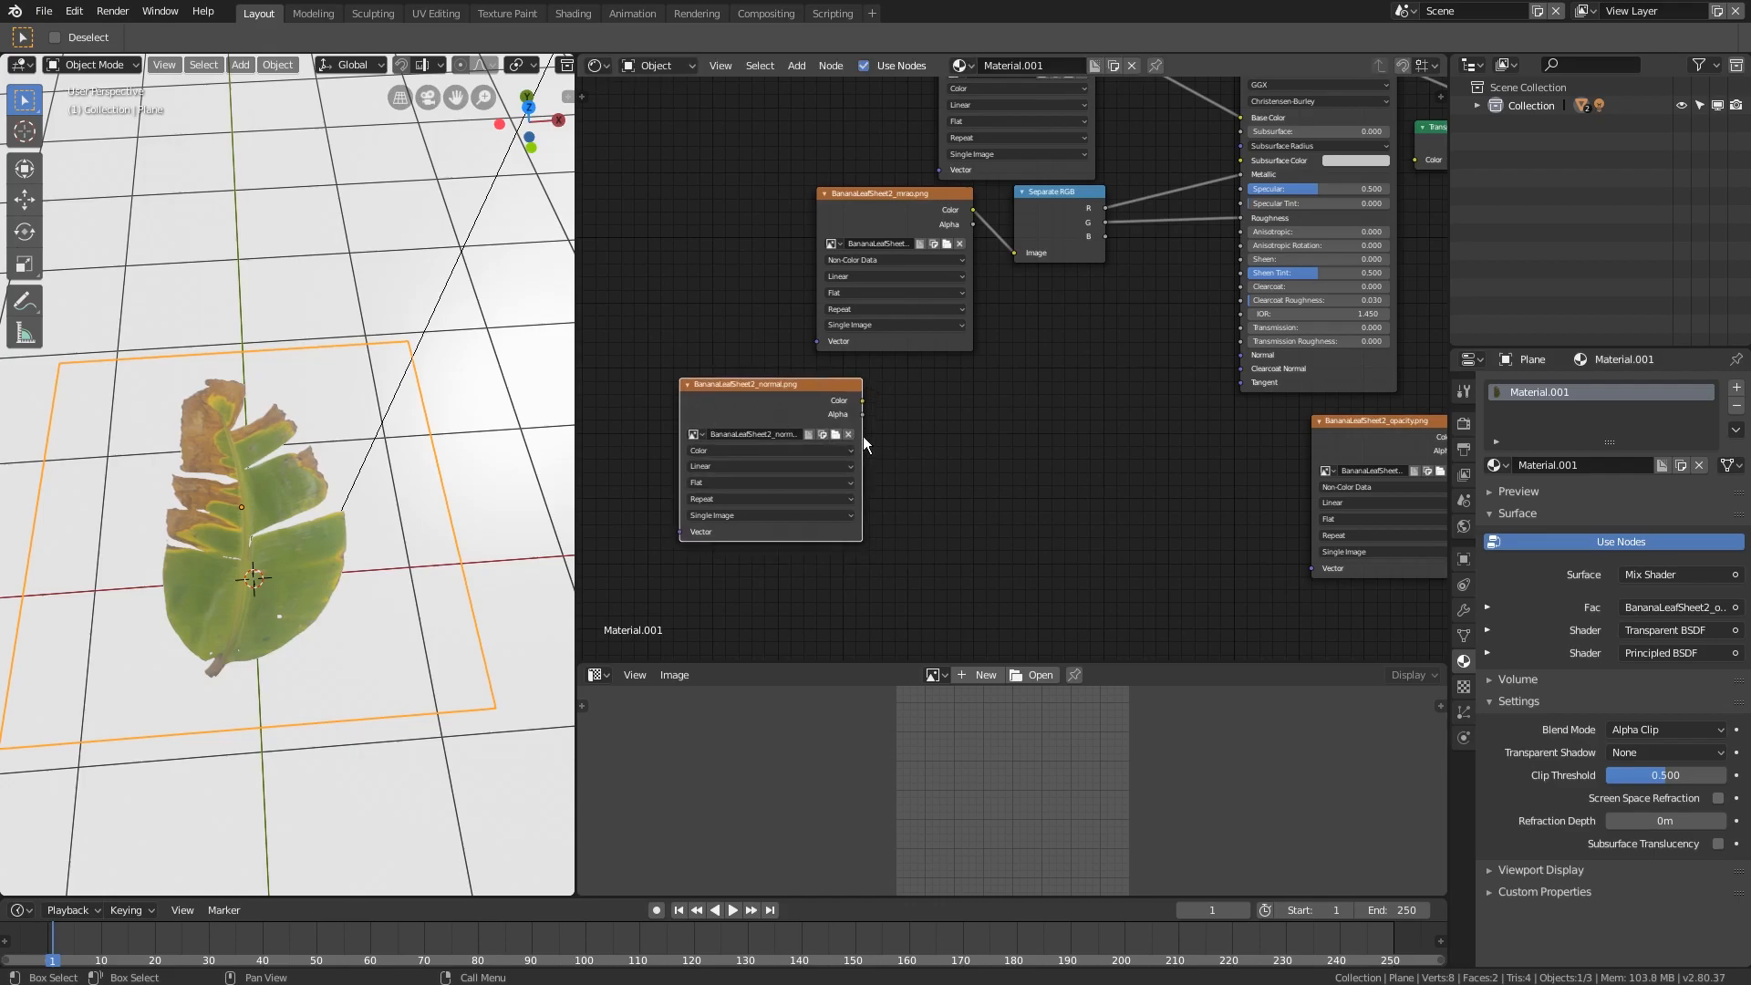
left_click_drag(803, 400, 774, 424)
scroll(863, 406, "up", 1)
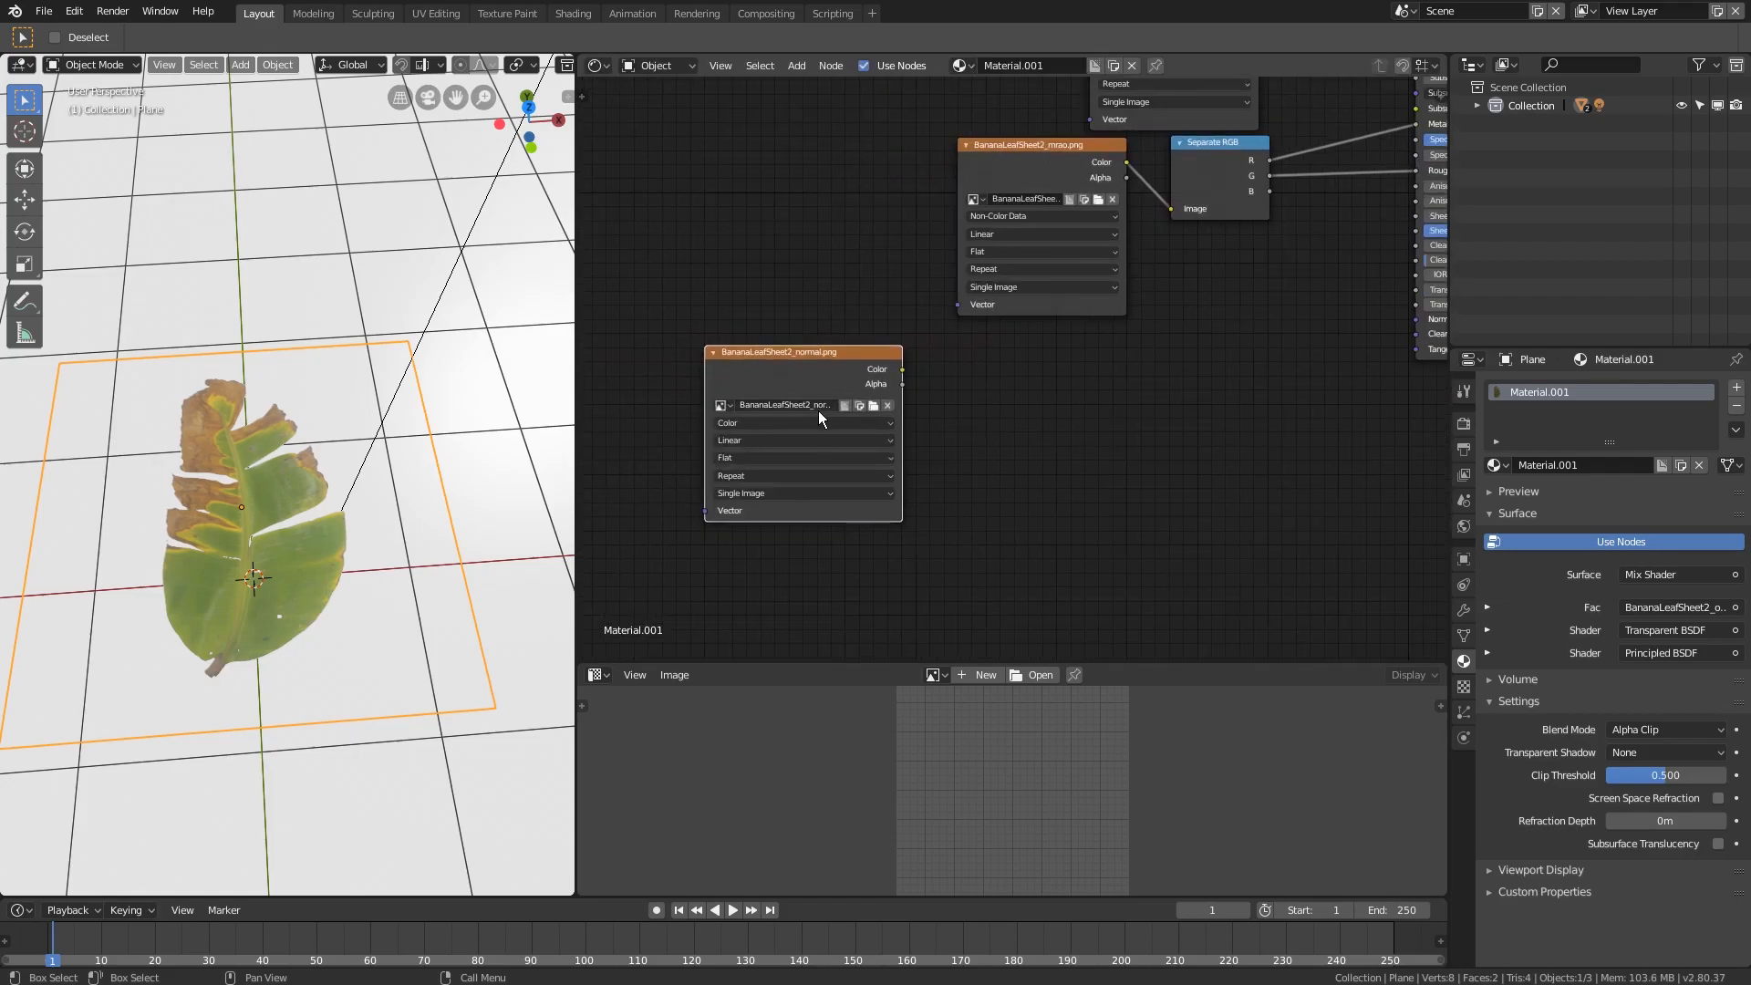
left_click(768, 423)
left_click(780, 390)
- Add a Separate RGB node beside the normal texture and connect the texture's Color output to its Image input
scroll(876, 394, "up", 1)
key("shift+a")
left_click(928, 399)
type("sep")
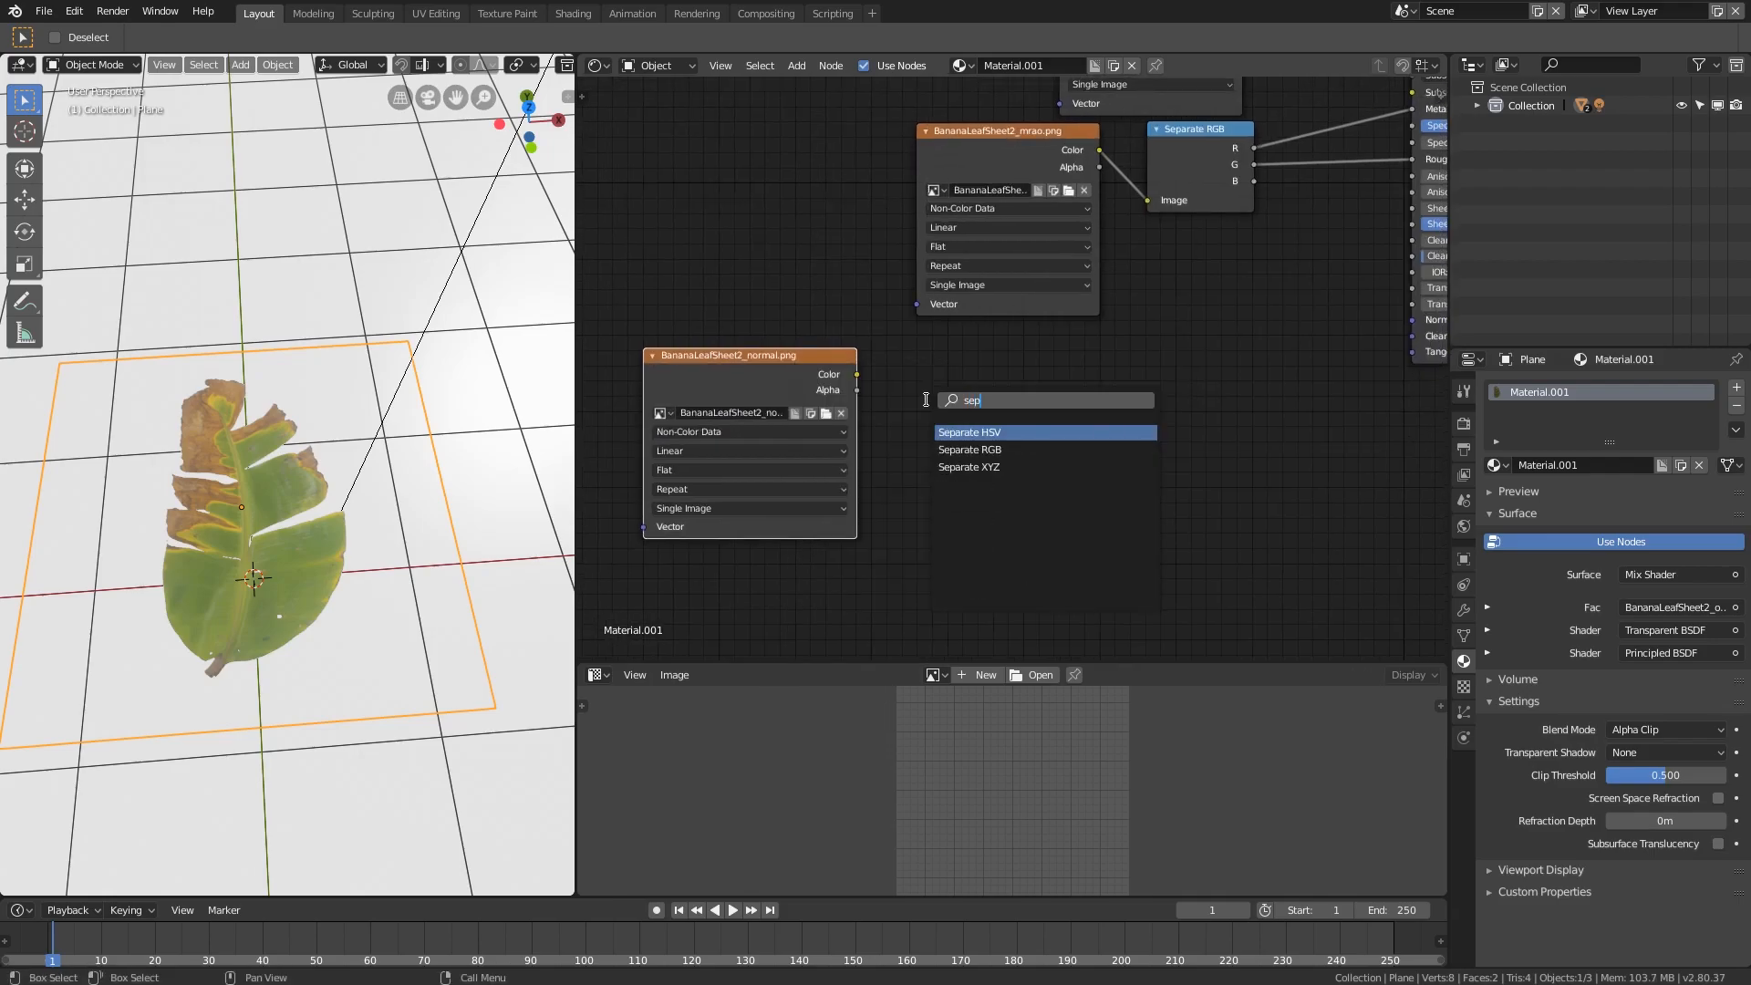
left_click(970, 450)
left_click(872, 357)
scroll(828, 380, "up", 1)
left_click_drag(800, 375, 833, 447)
- Add a ColorRamp node after the normal map's Separate RGB and connect the G output to its Fac input
middle_click_drag(1093, 328, 1022, 334)
key("shift+a")
left_click(1022, 334)
type("colo")
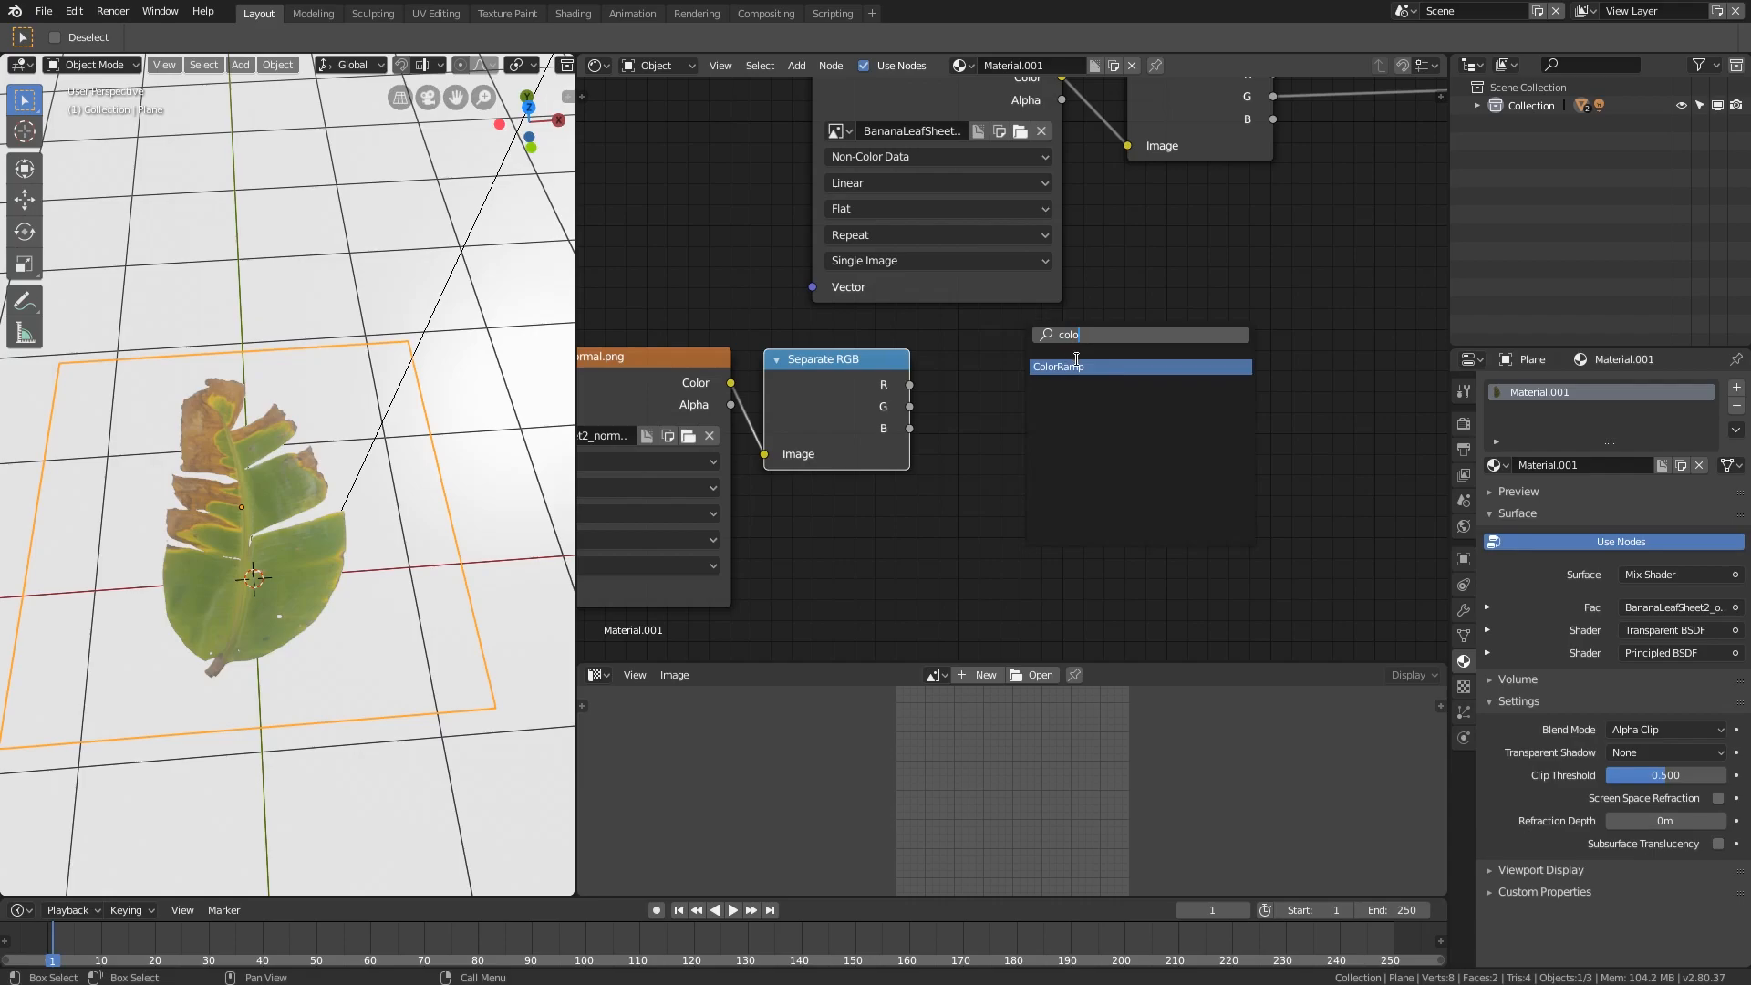
key("Return")
left_click(1058, 345)
left_click_drag(909, 405, 950, 469)
left_click_drag(955, 533, 957, 534)
middle_click_drag(957, 534, 819, 538)
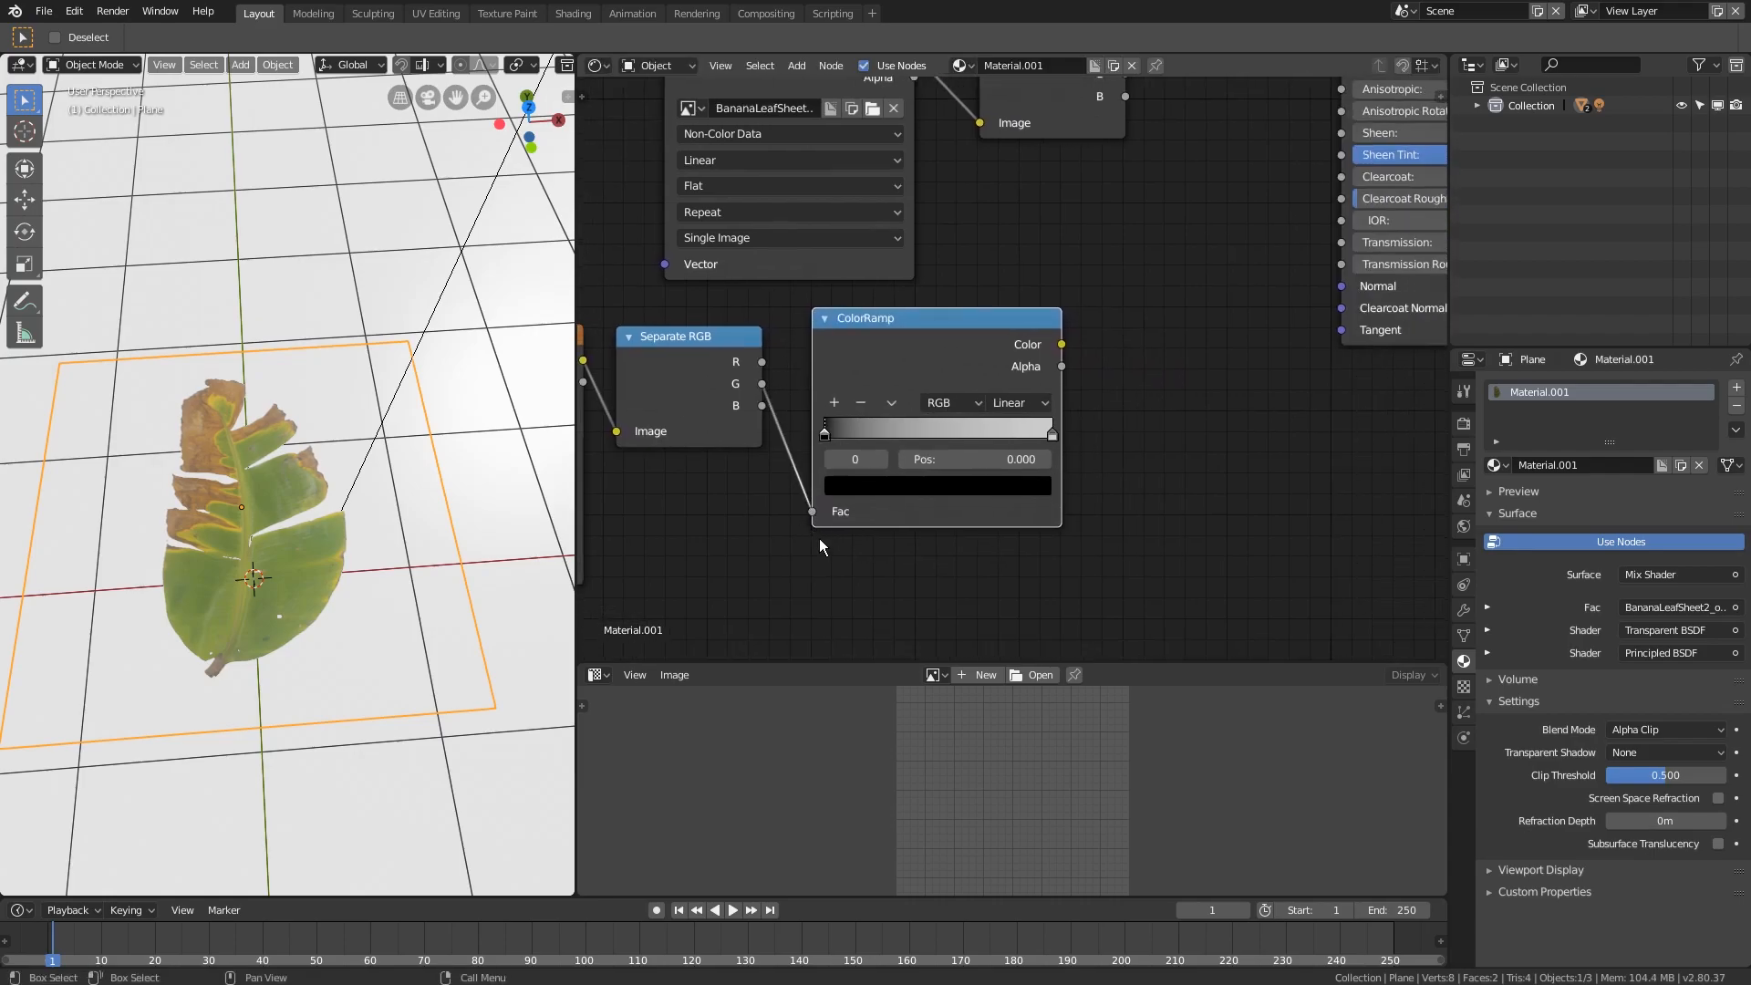
- Flip the ColorRamp, collapse the node, and place it close beside the normal map's Separate RGB node
left_click(893, 406)
left_click(907, 414)
middle_click_drag(769, 397, 942, 401)
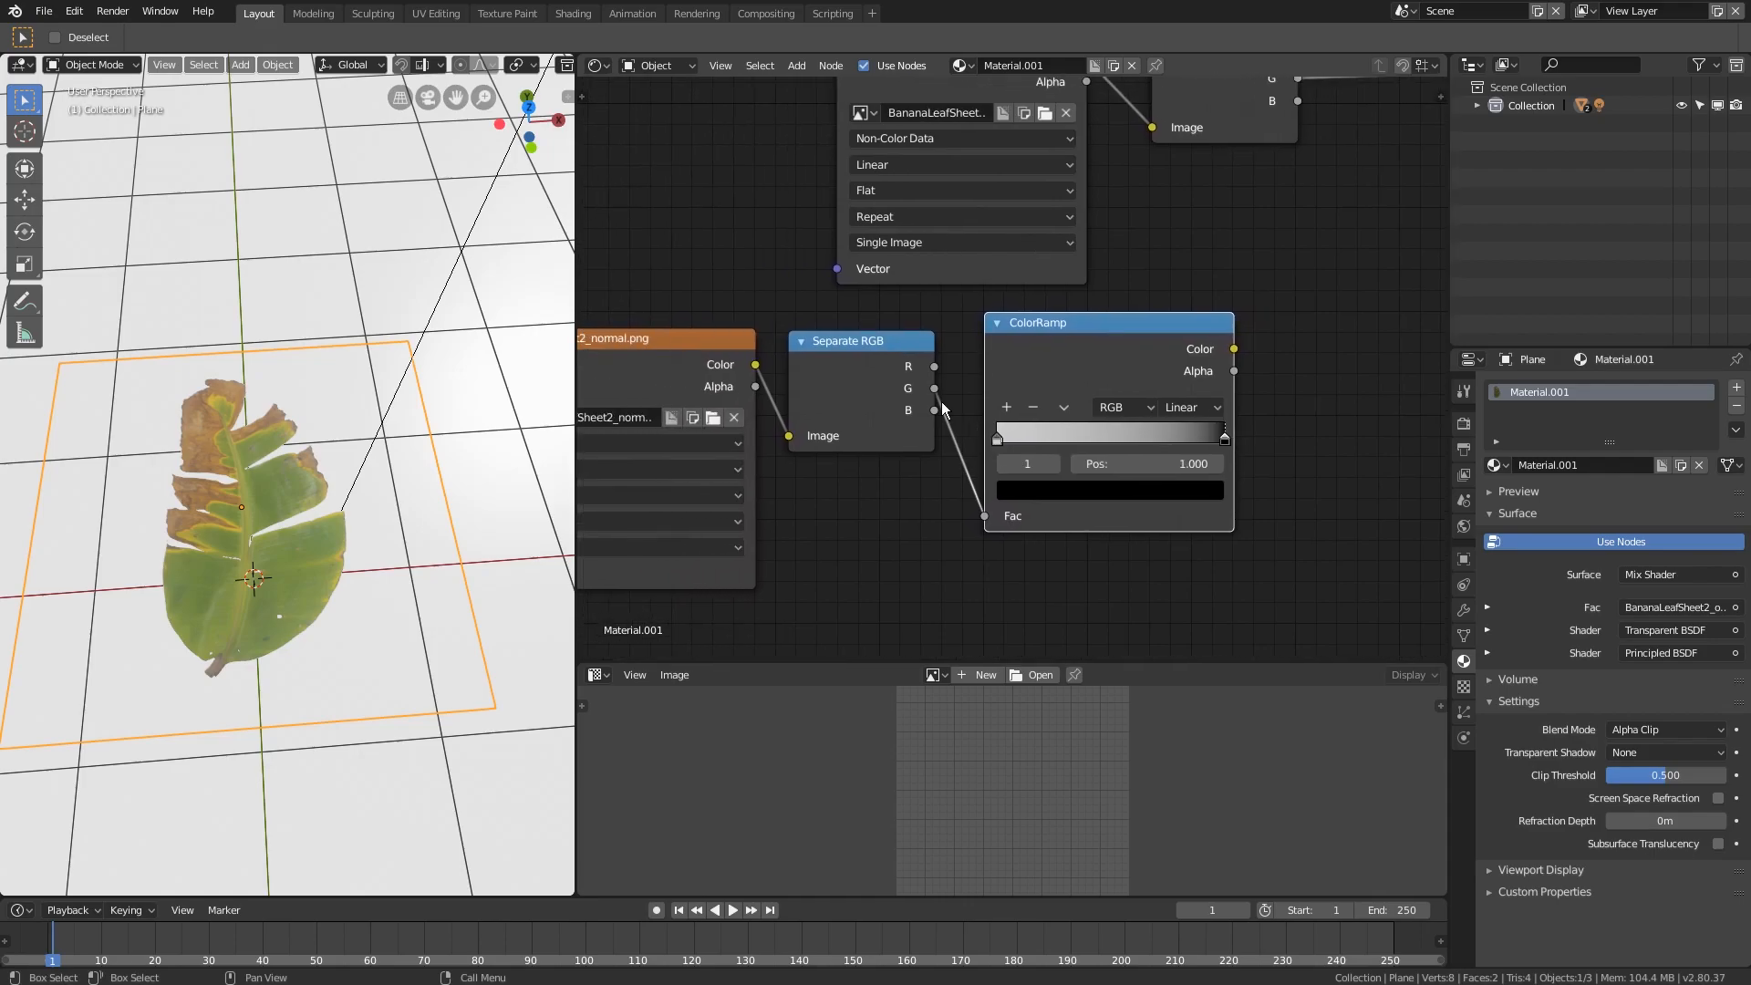
key("h")
left_click_drag(1036, 319, 1012, 384)
middle_click_drag(1013, 383, 927, 408)
- Add a Combine RGB node beyond the collapsed ColorRamp
key("shift+a")
left_click(1076, 341)
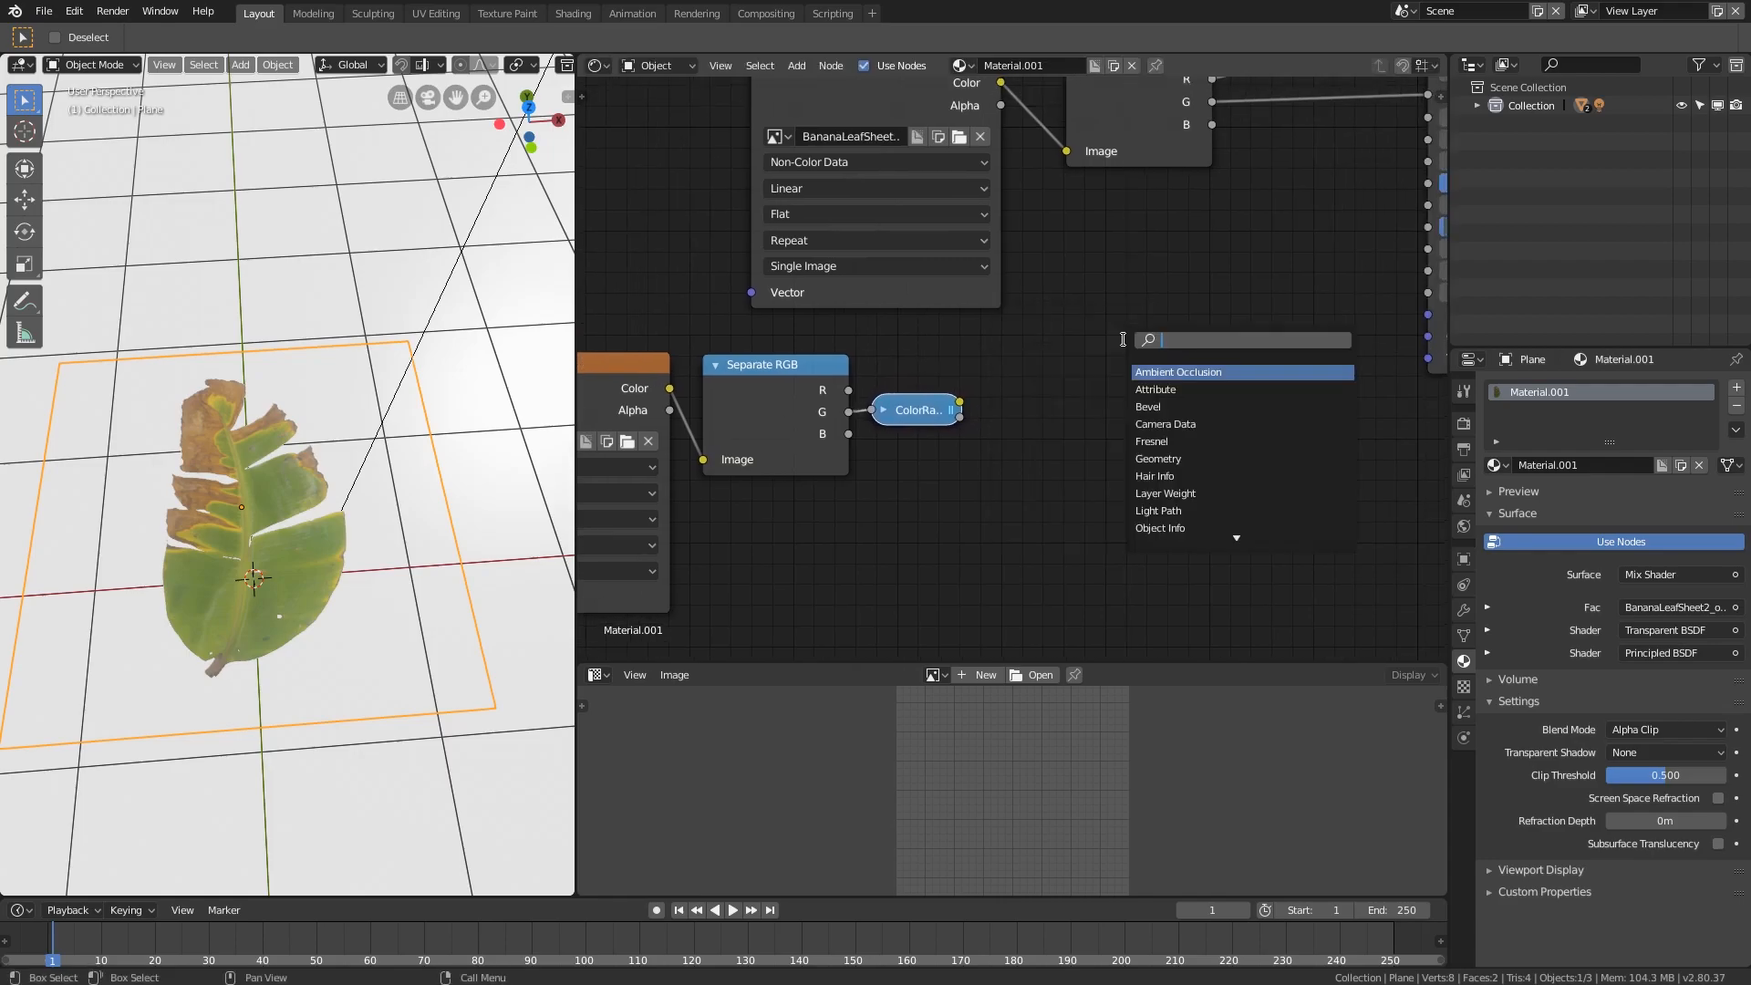
type("comb")
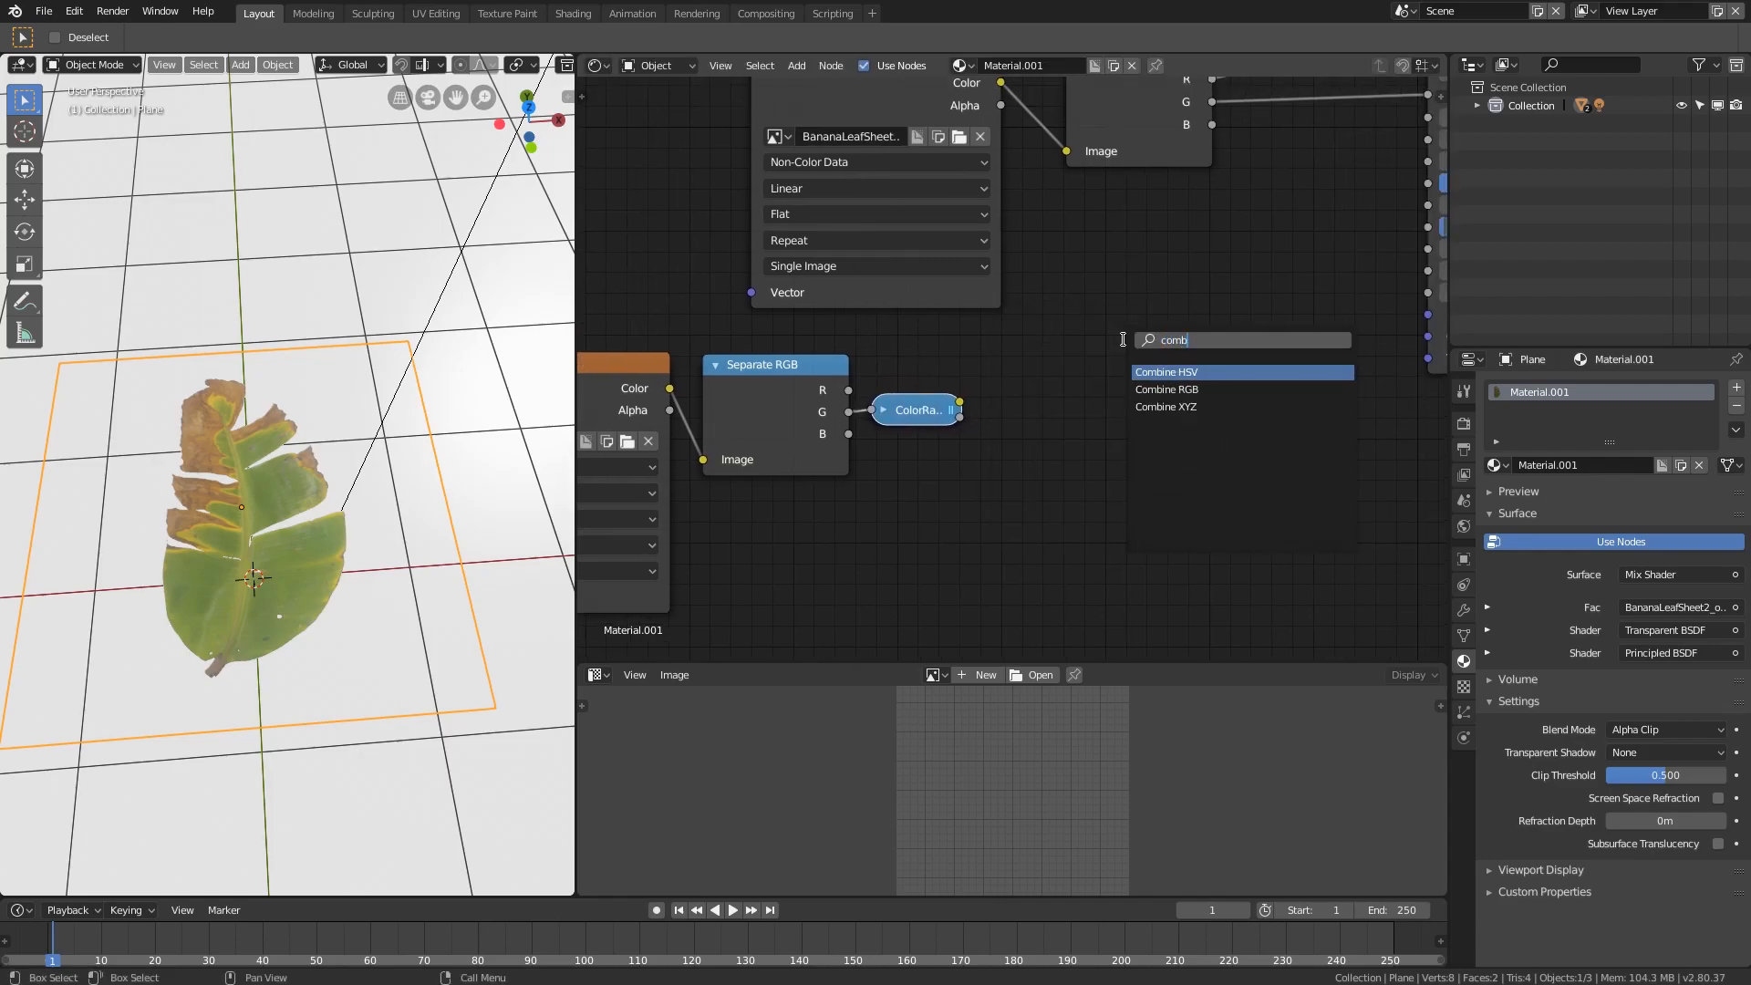
left_click(1166, 389)
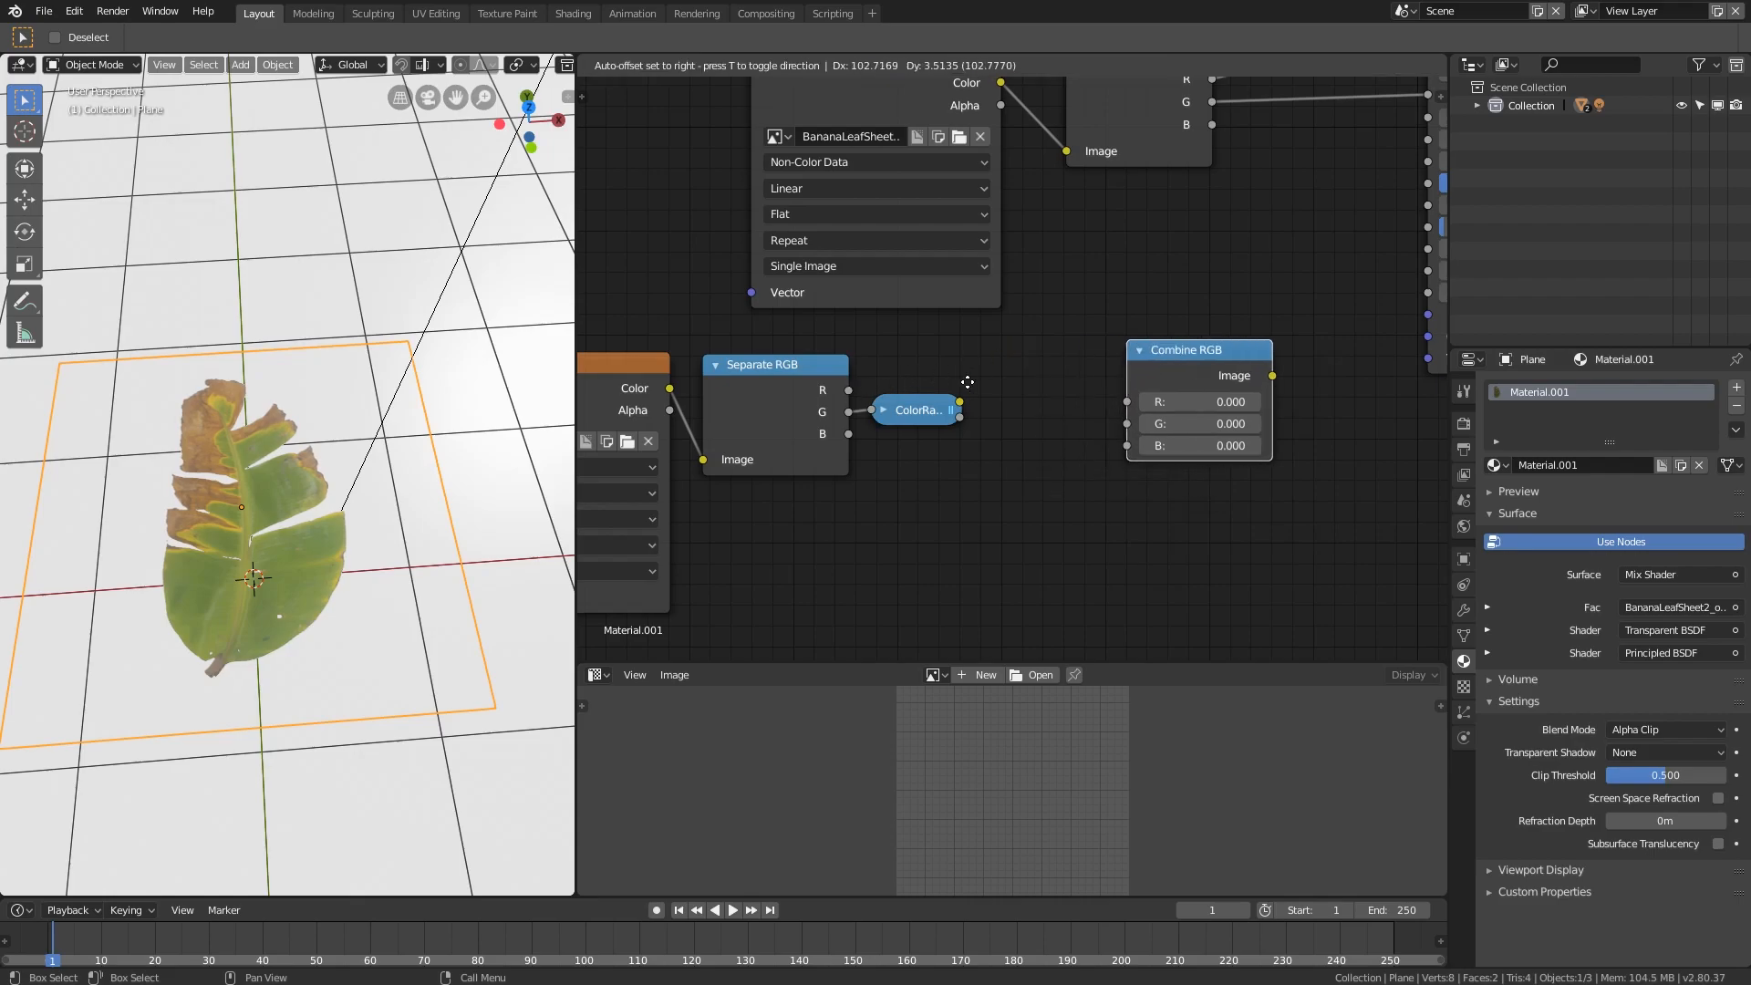
left_click(899, 369)
- Connect the Separate RGB's R and B and the ColorRamp's Color to Combine RGB's R, B and G inputs, and move Combine RGB closer
left_click_drag(847, 391, 961, 408)
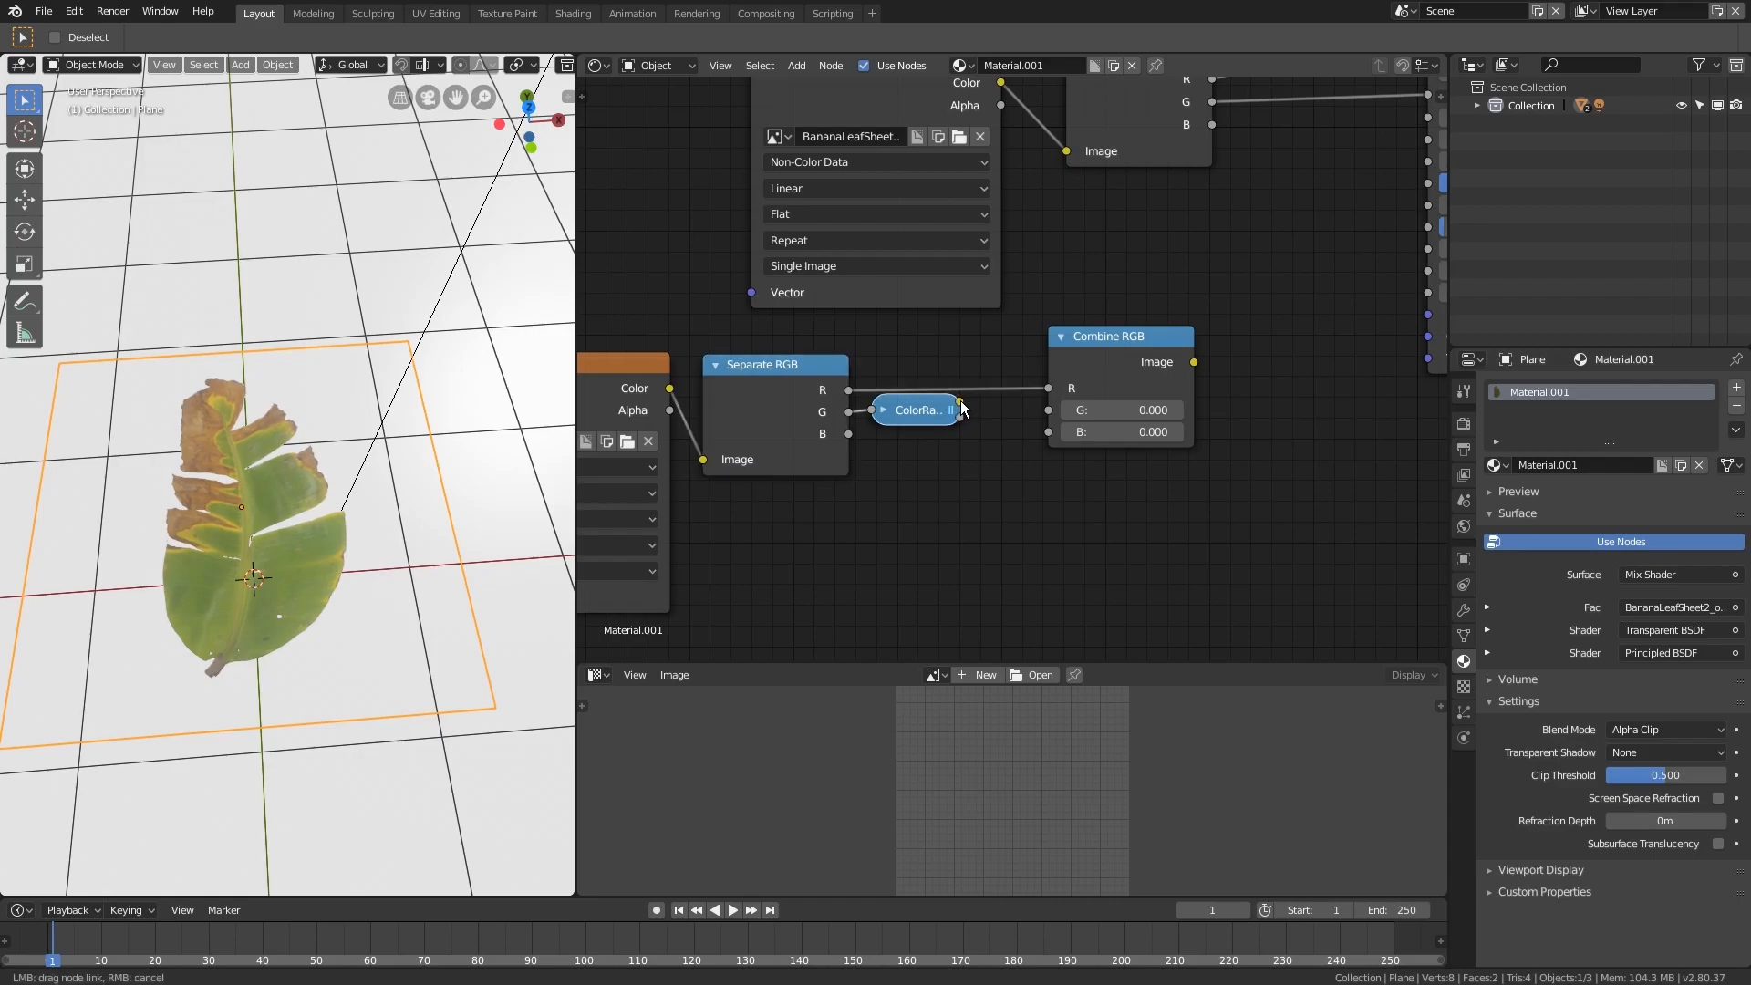
left_click_drag(1067, 409, 1067, 410)
left_click_drag(850, 435, 1041, 430)
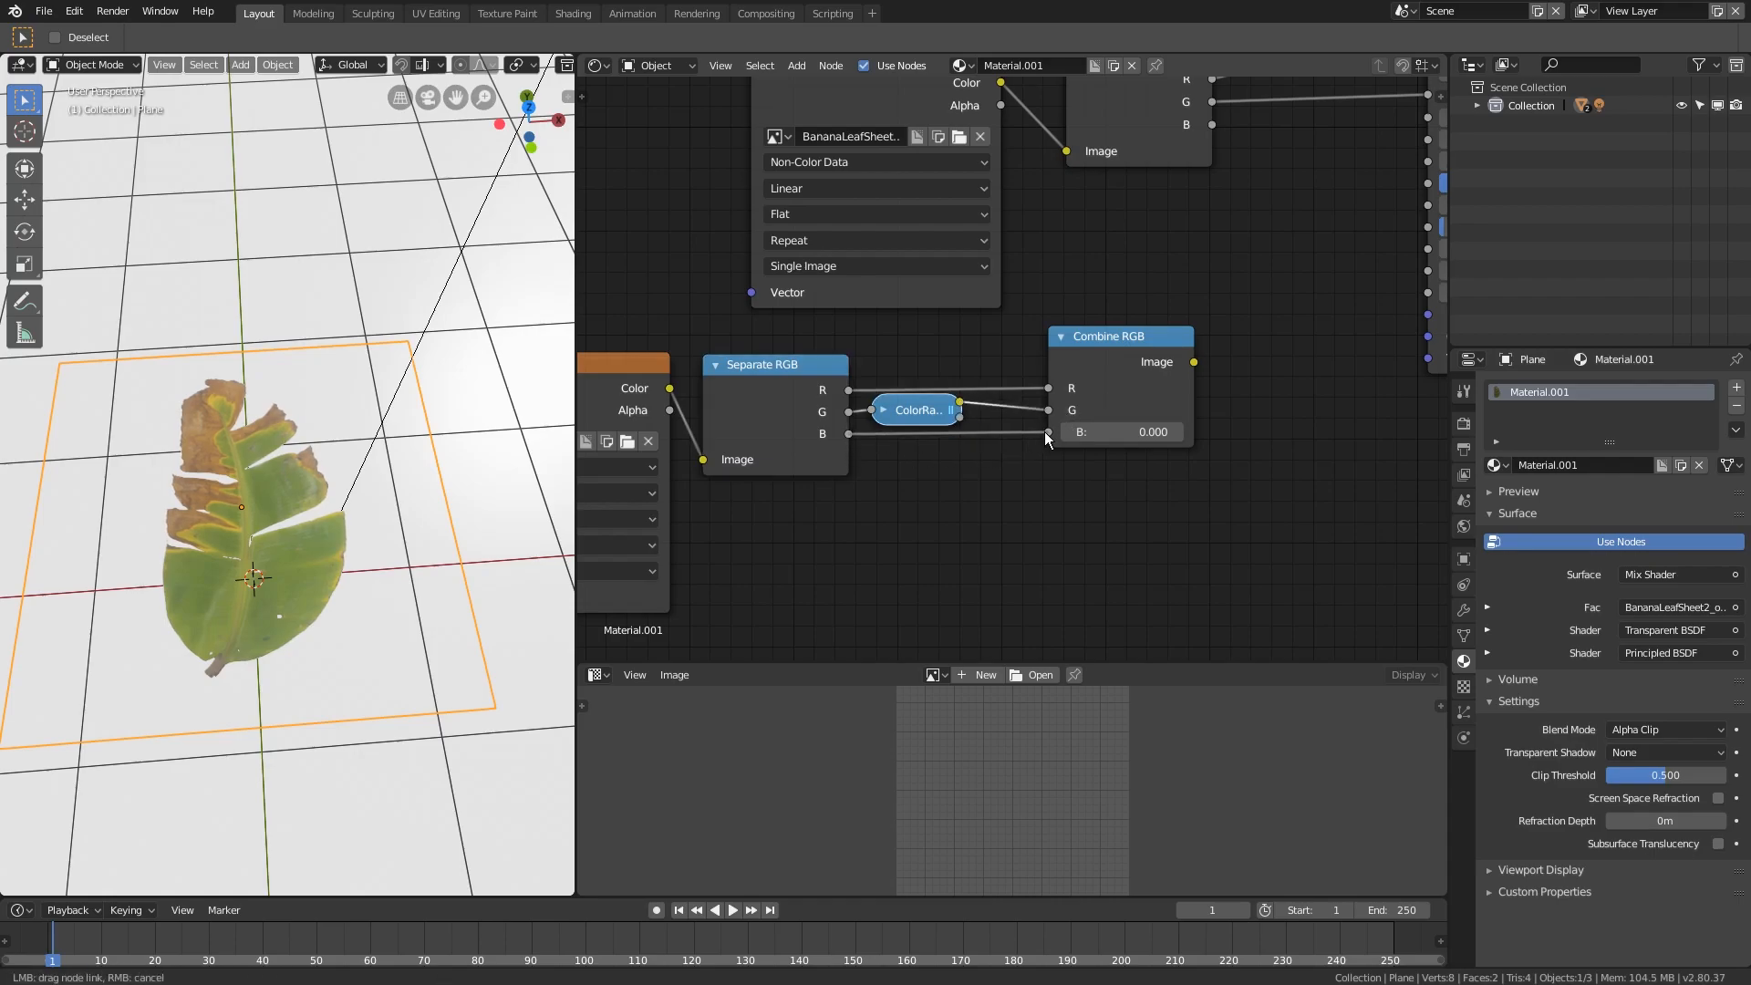
middle_click_drag(1107, 456, 907, 392)
left_click_drag(906, 392, 822, 372)
- Add a Normal Map node after Combine RGB and connect the Image output to its Color input
key("shift+a")
left_click(1004, 375)
type("norm")
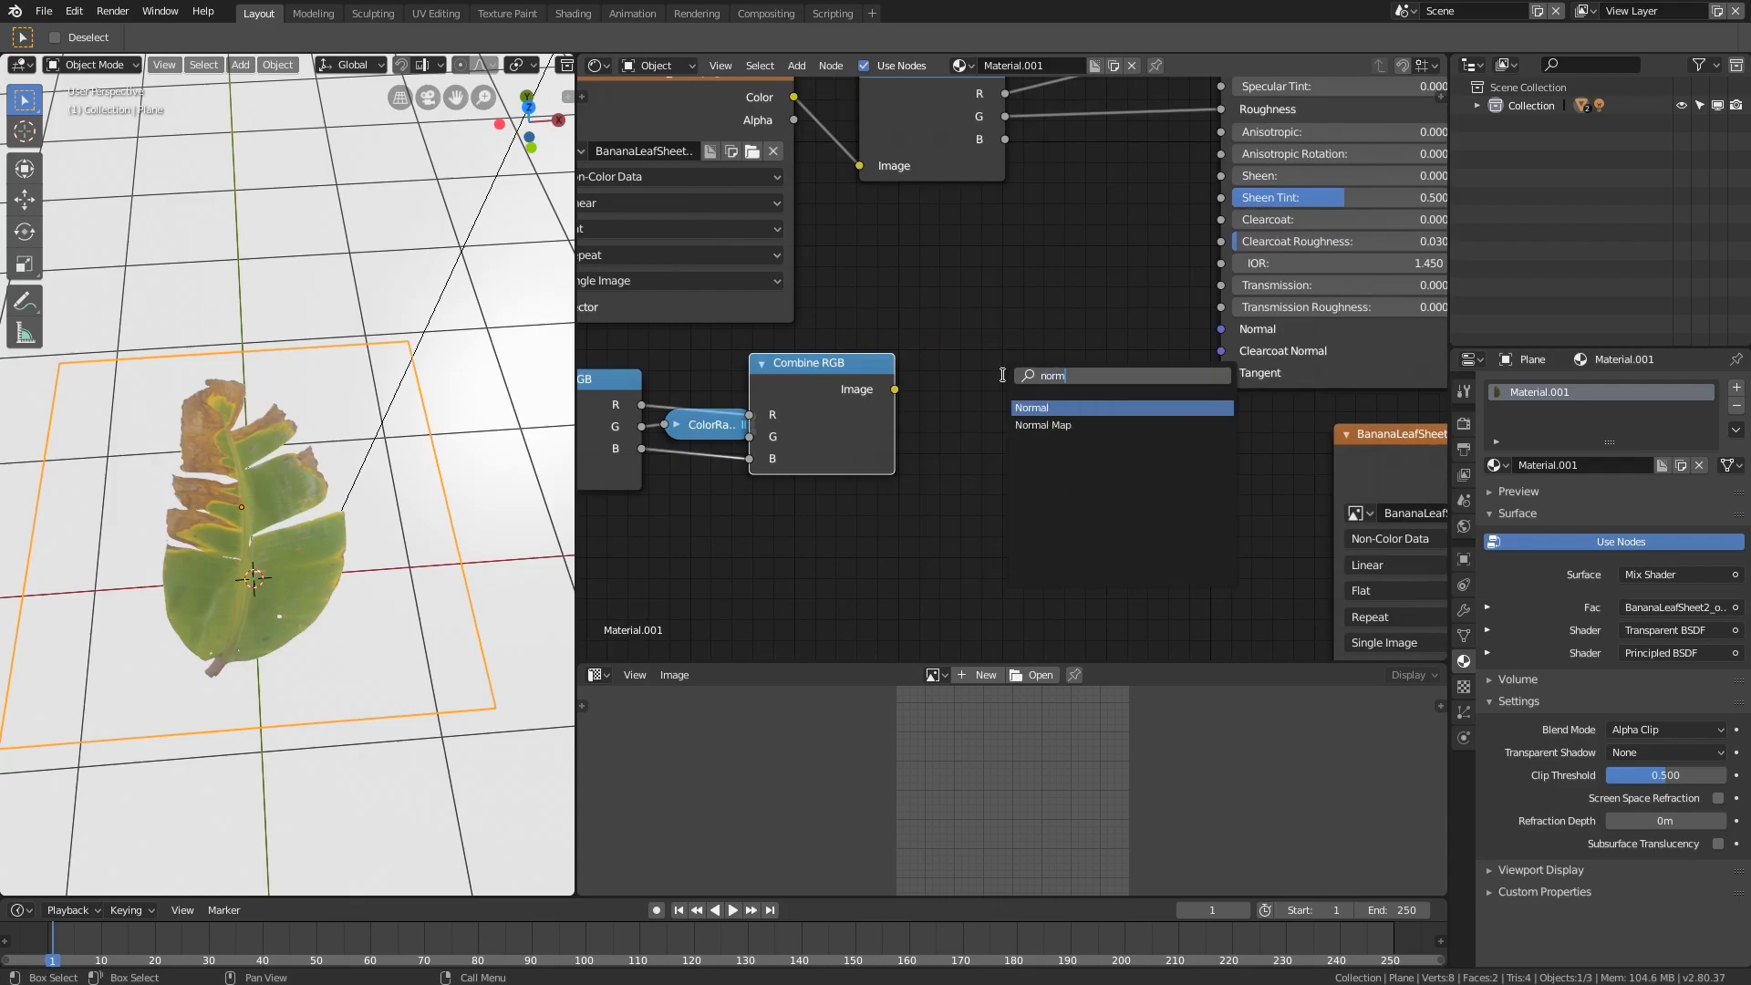
left_click(1040, 425)
left_click(930, 350)
left_click_drag(895, 389, 928, 472)
- Save the file and connect the Normal Map's Normal output to the Principled BSDF's Normal input
middle_click_drag(1203, 467, 1113, 483)
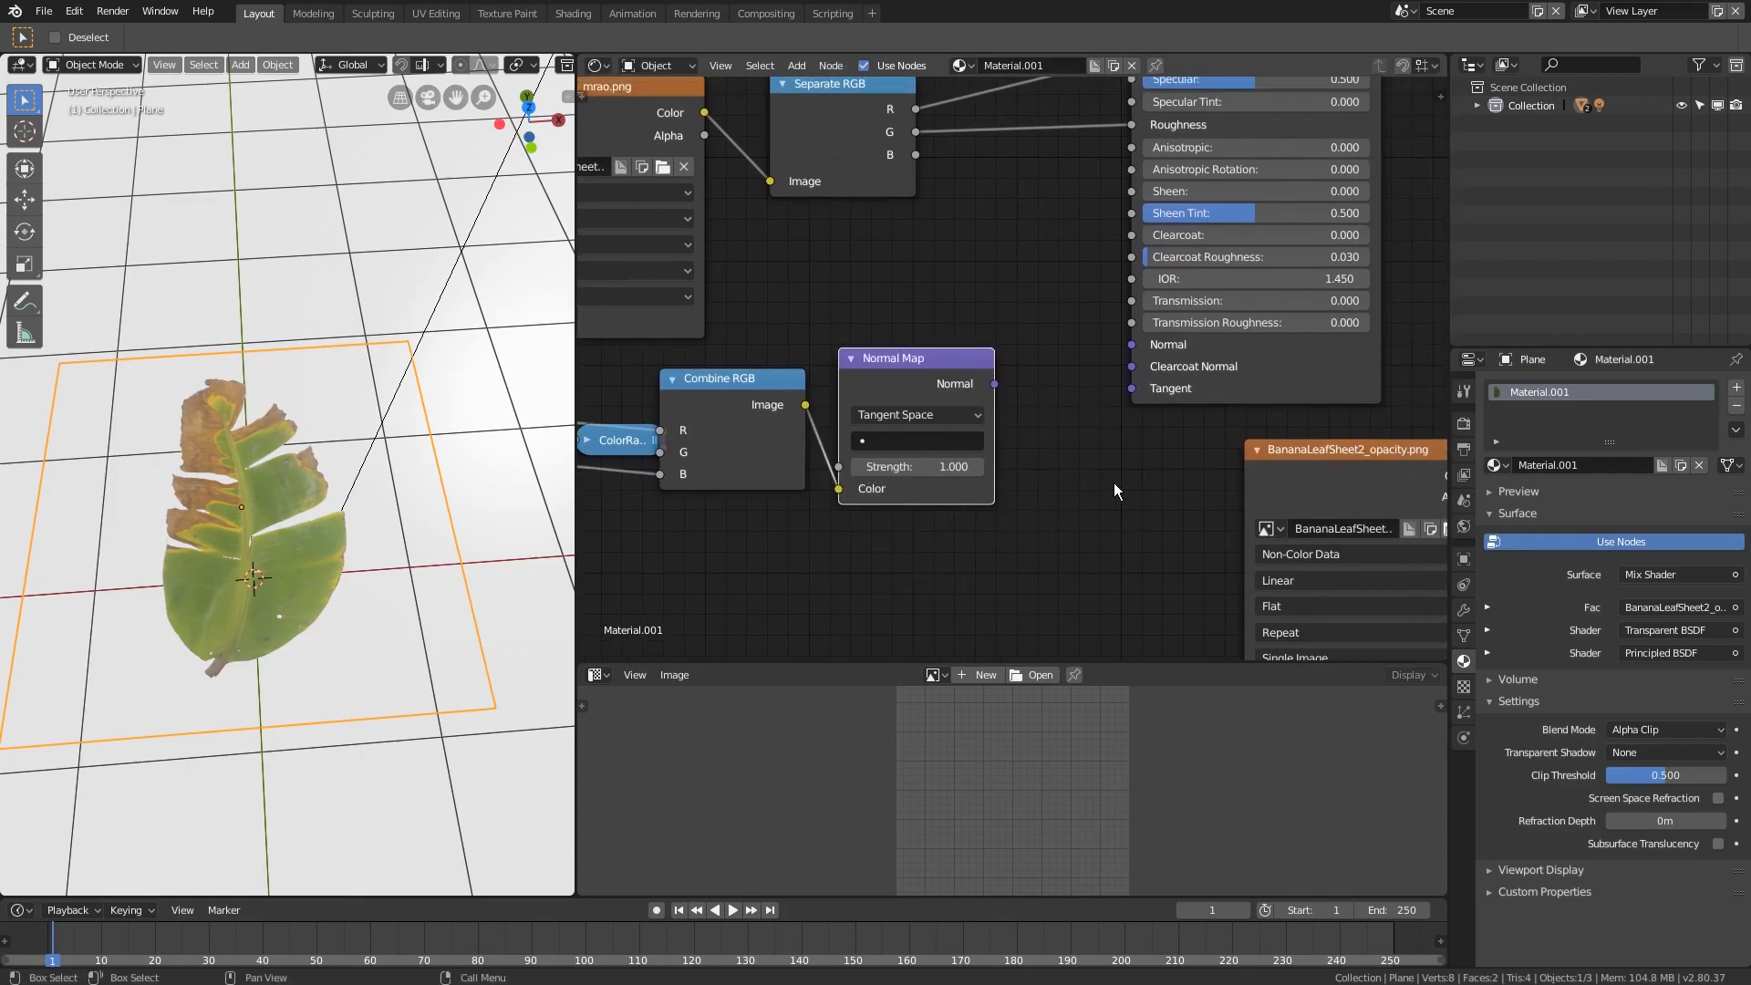
key("ctrl+s")
left_click_drag(995, 383, 1131, 345)
scroll(277, 506, "up", 2)
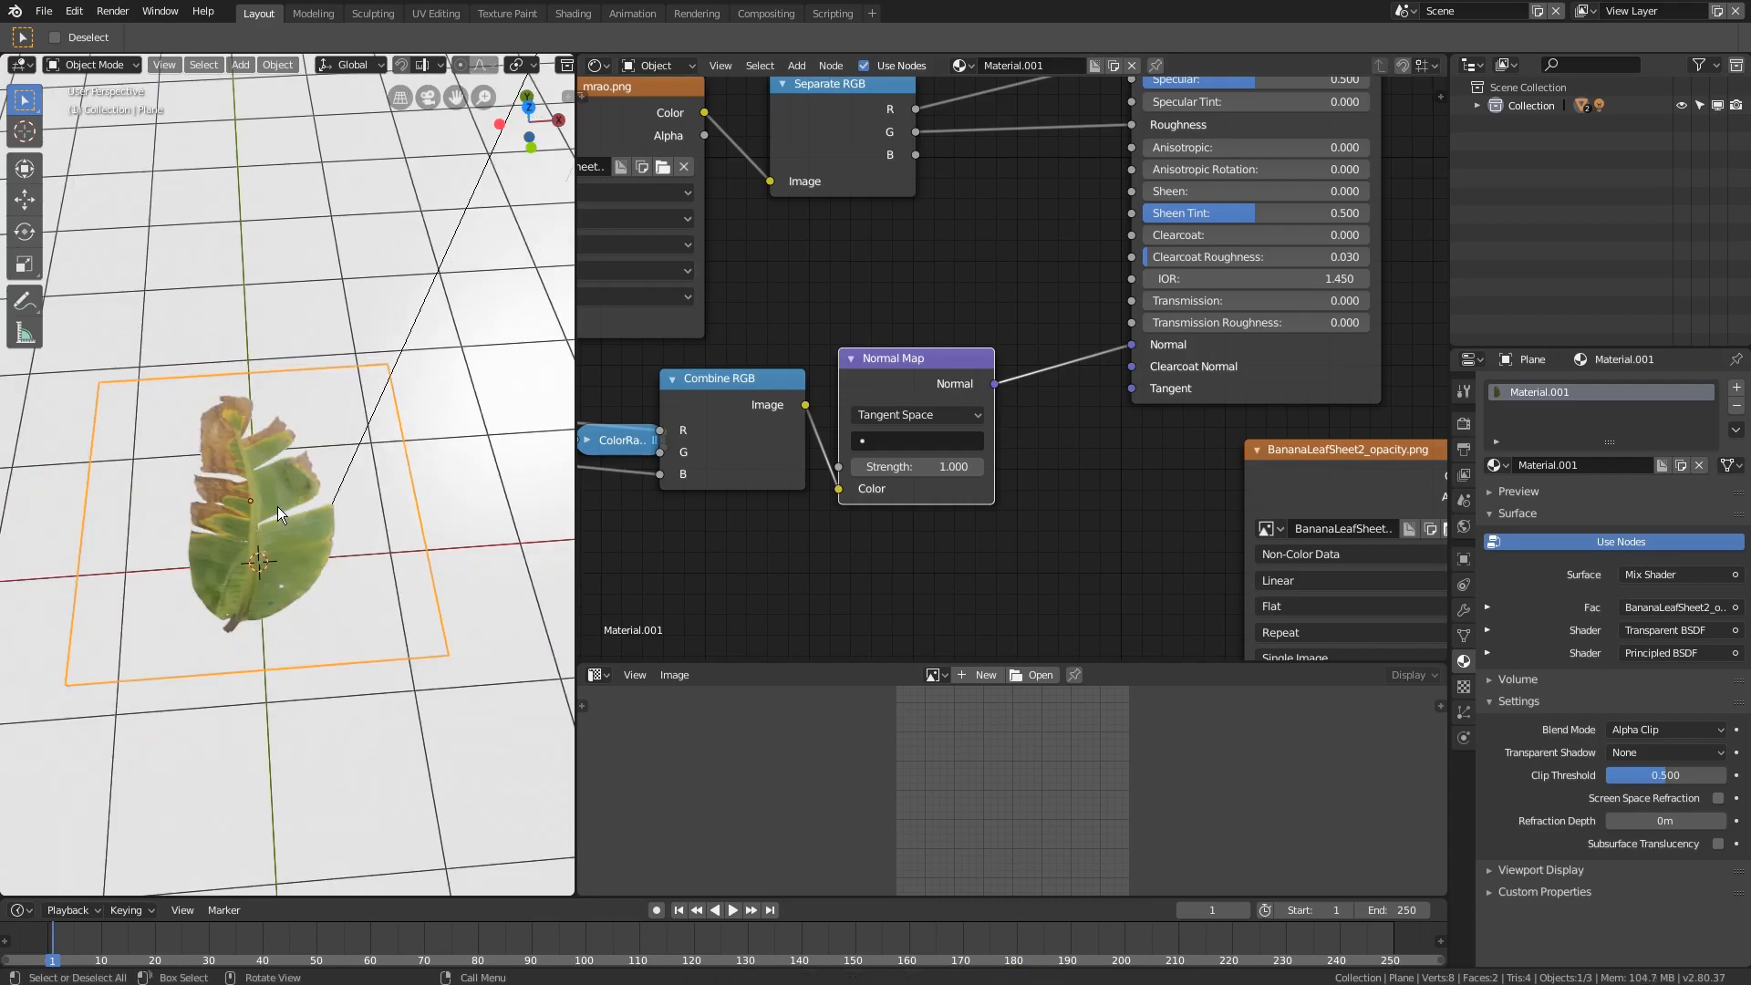
middle_click_drag(268, 512, 237, 471)
scroll(237, 470, "down", 5)
scroll(1238, 308, "down", 3)
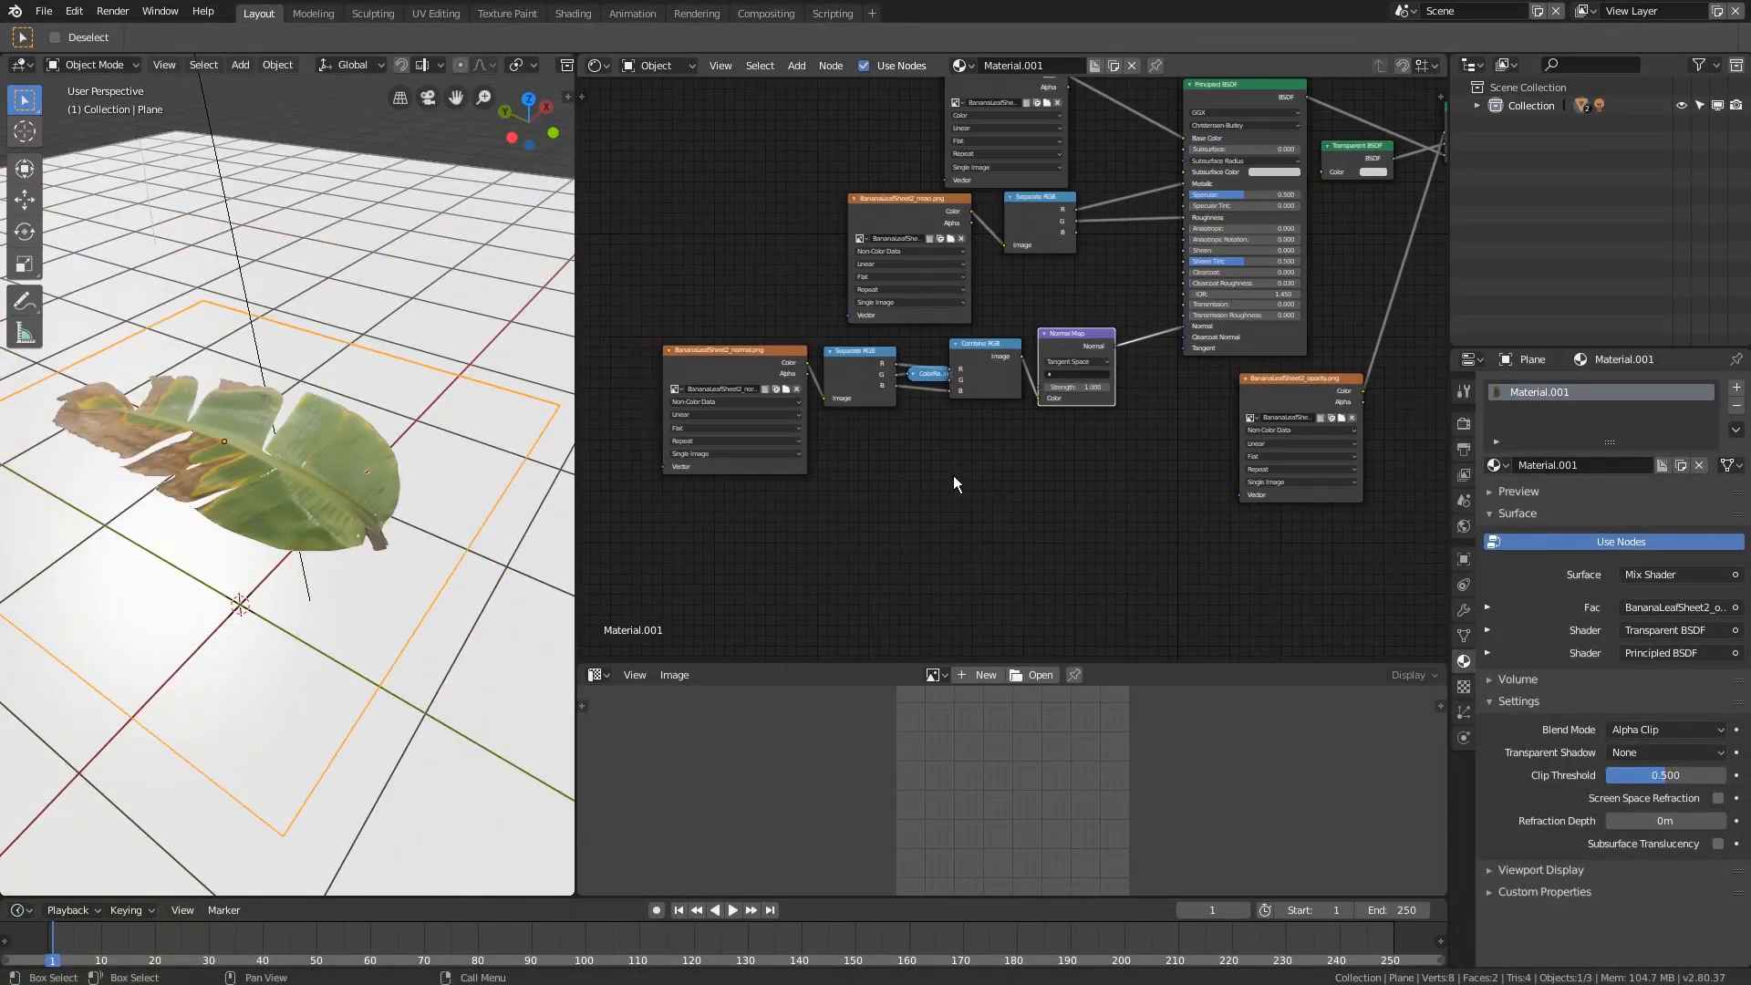
middle_click_drag(364, 441, 261, 516)
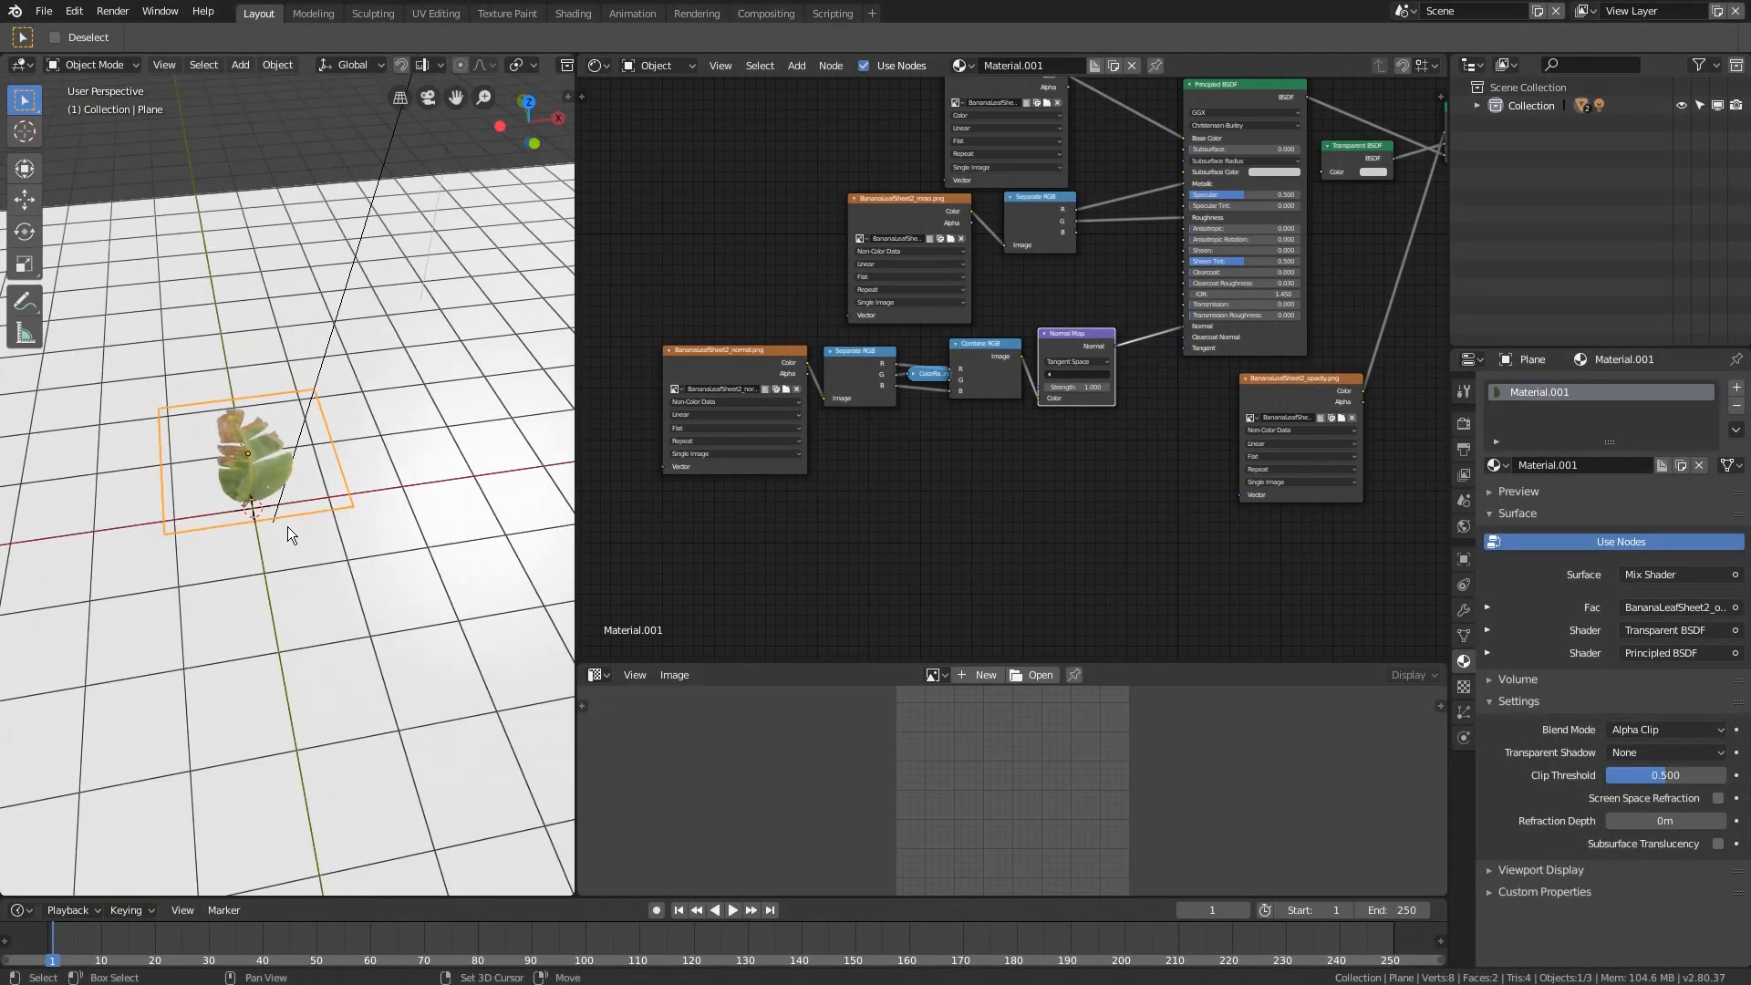
- Move the large ground plane into a new collection named Floor
left_click(380, 615)
scroll(381, 615, "down", 3)
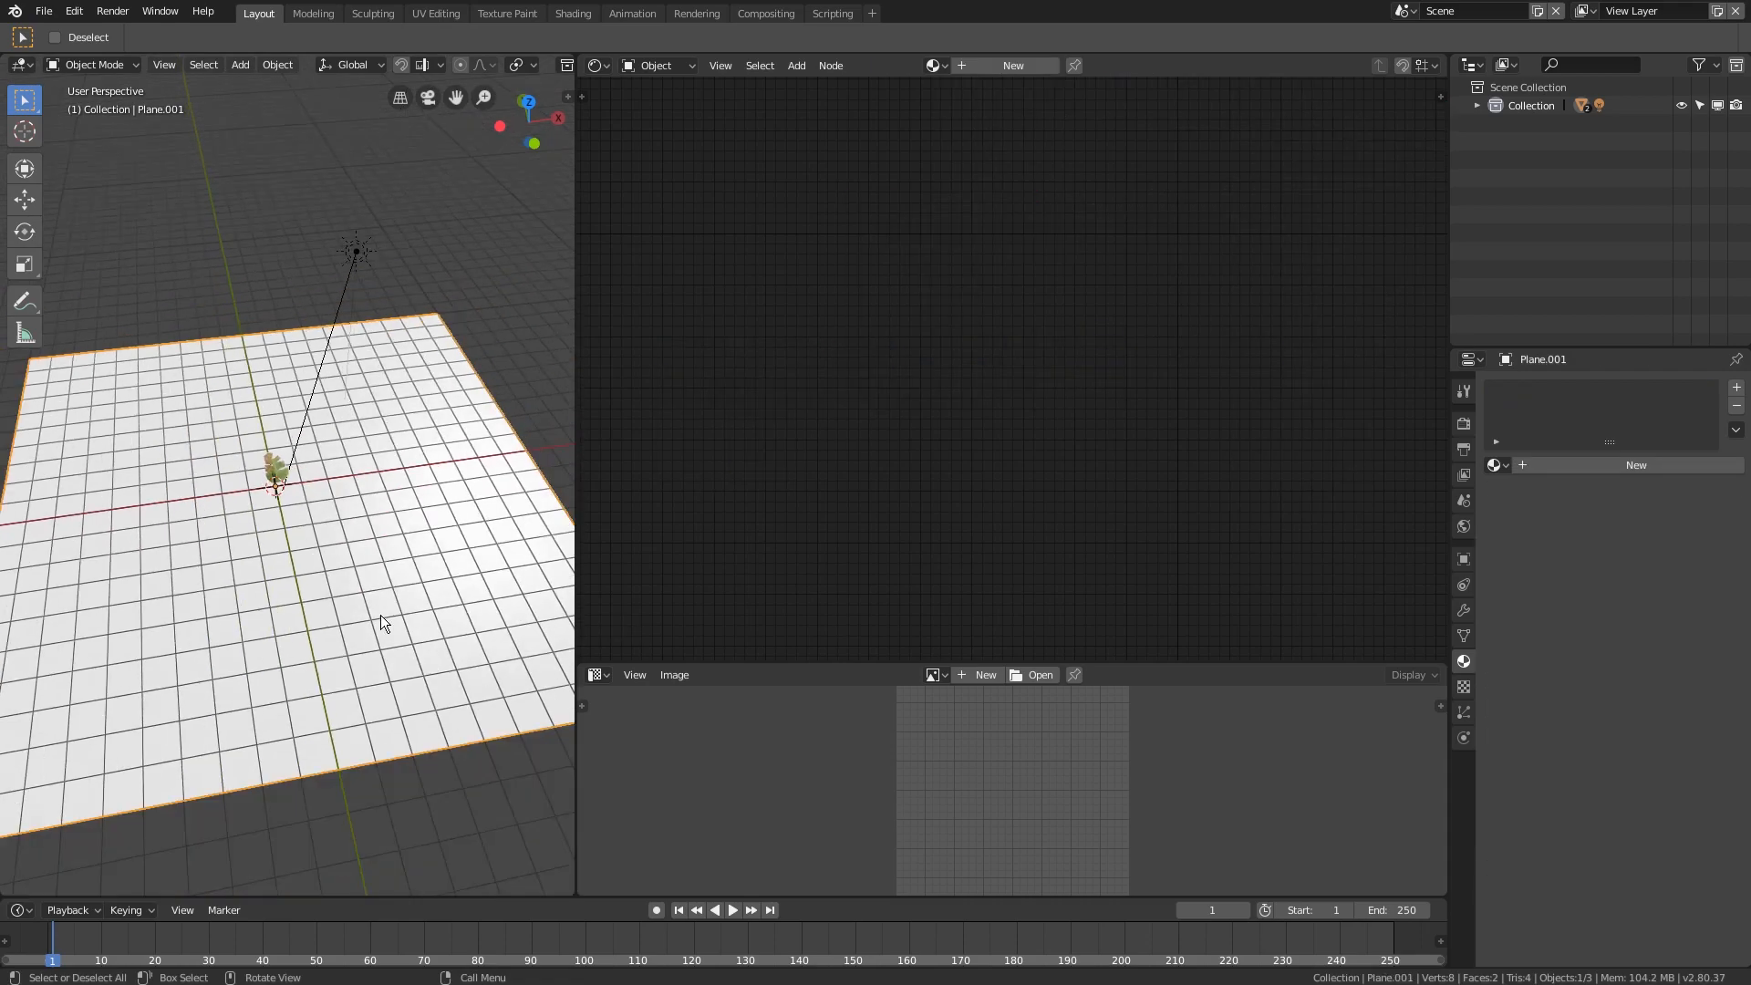
left_click(1477, 106)
left_click(1478, 106)
scroll(343, 465, "up", 3)
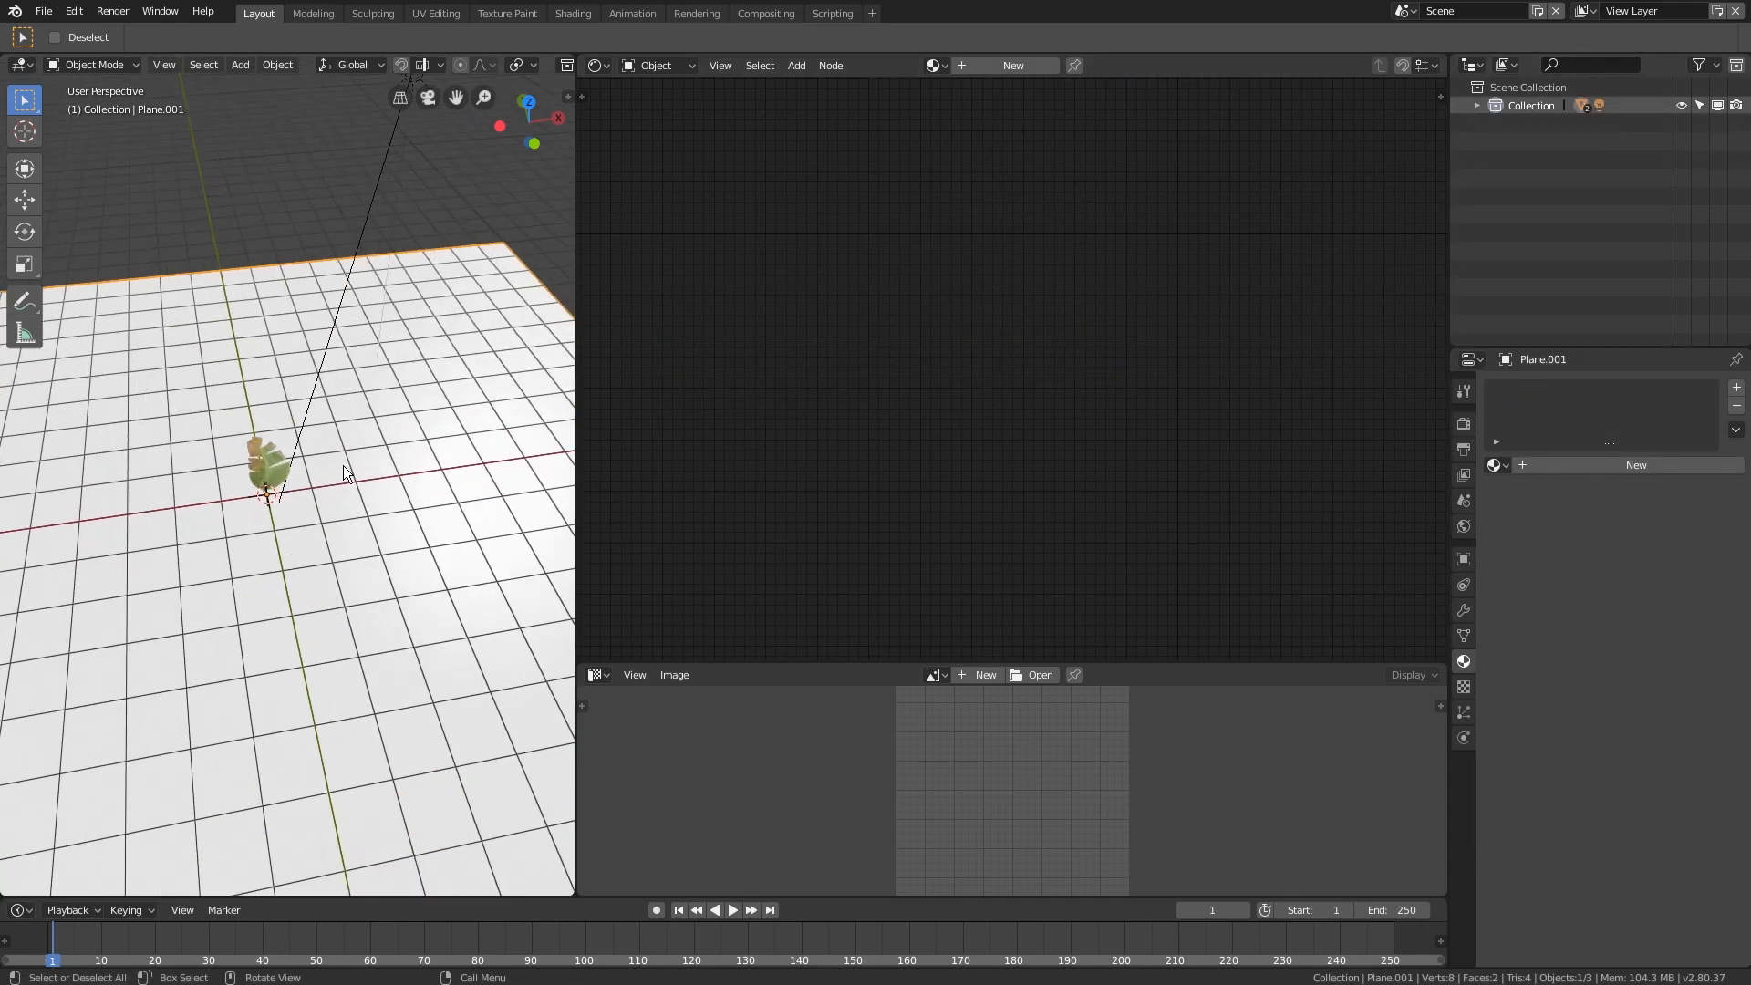
middle_click_drag(343, 466, 367, 455)
key("m")
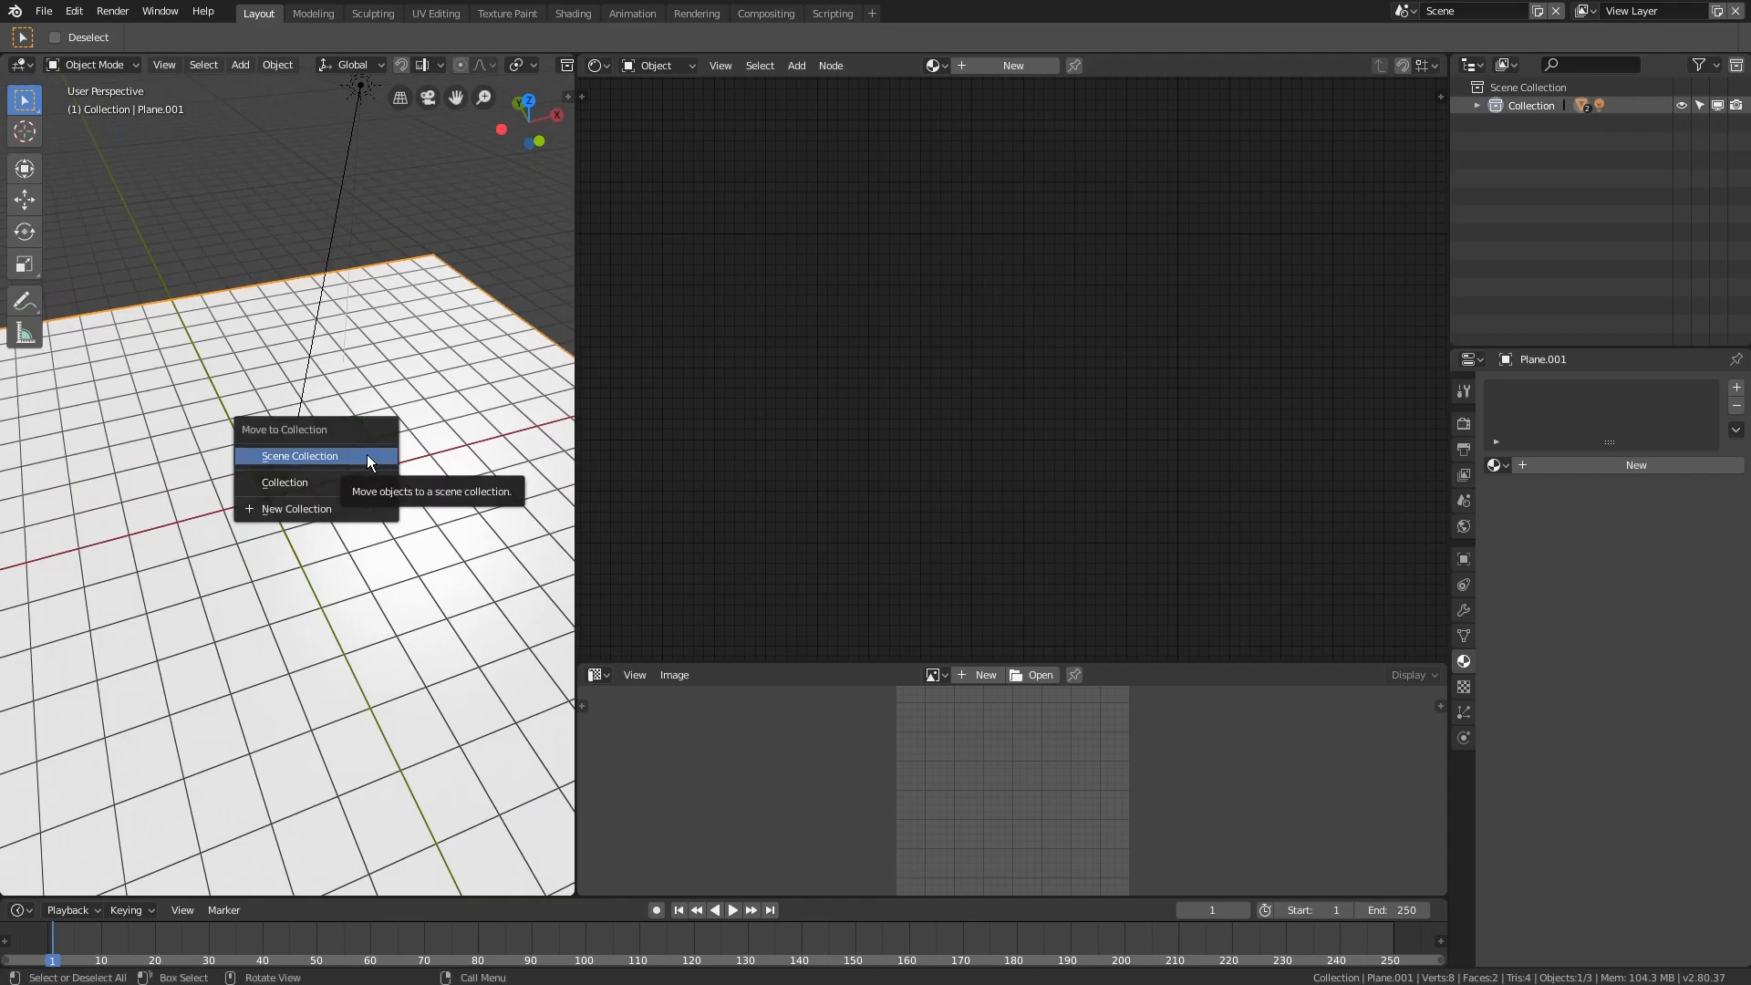
left_click(309, 509)
left_click(362, 494)
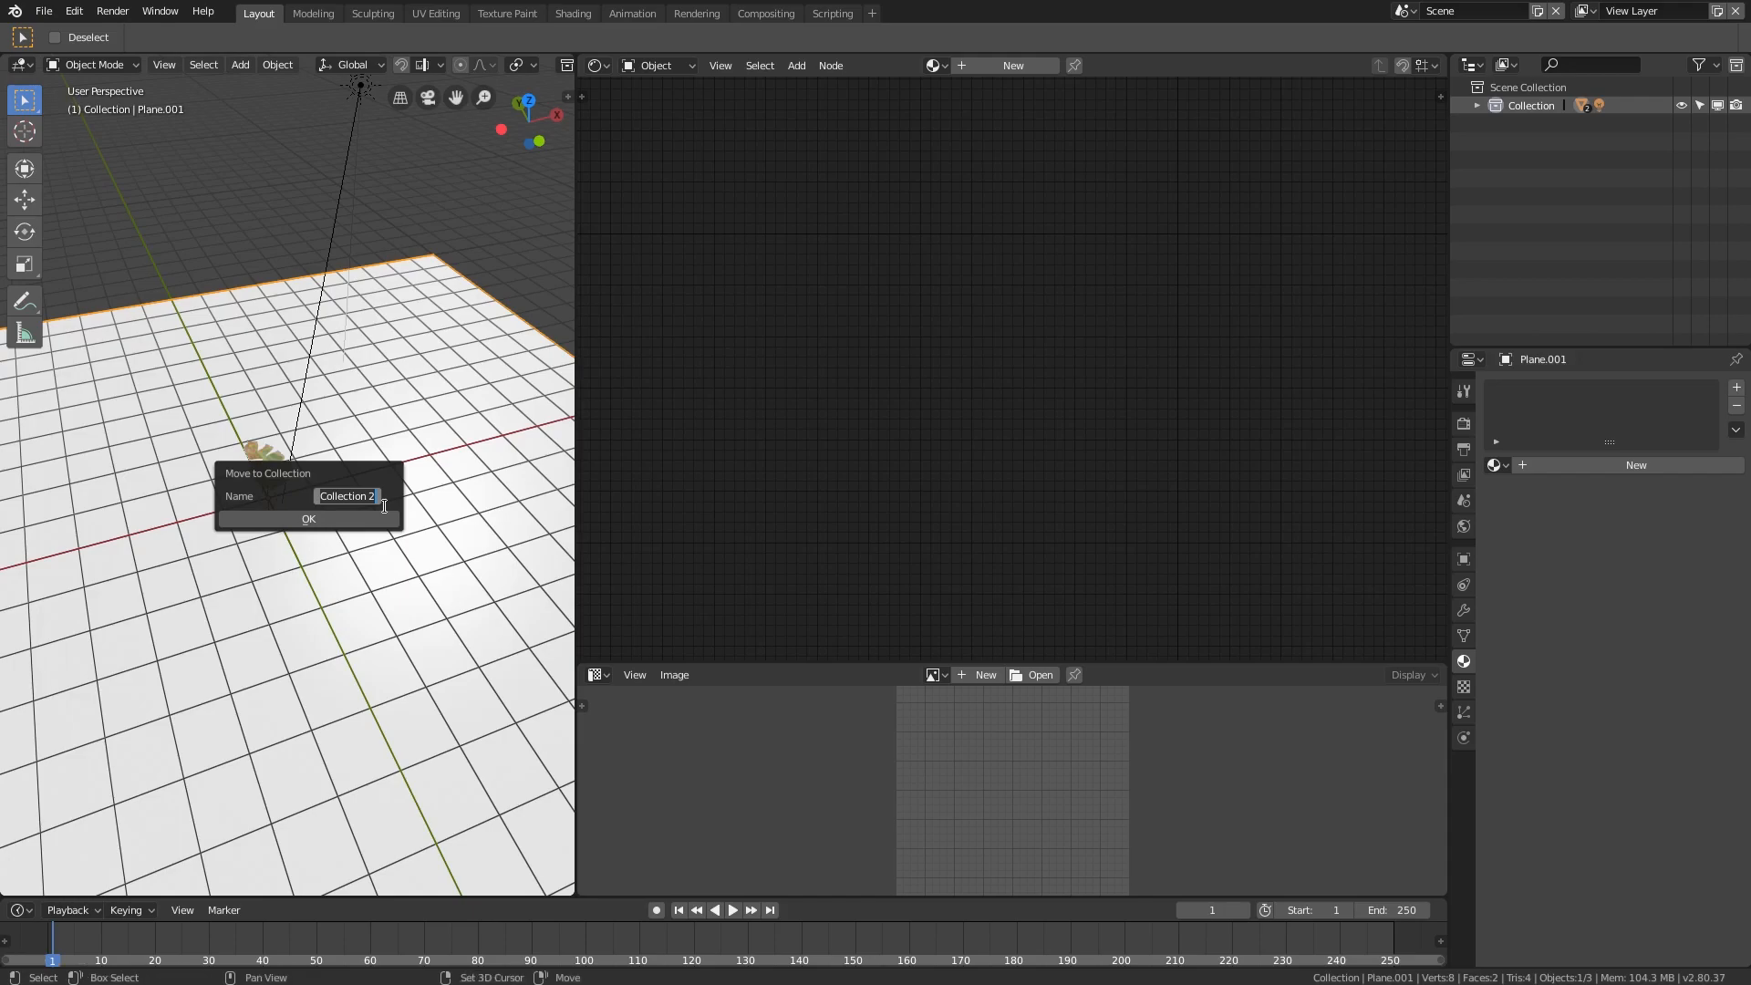
type("Floor")
key("Return")
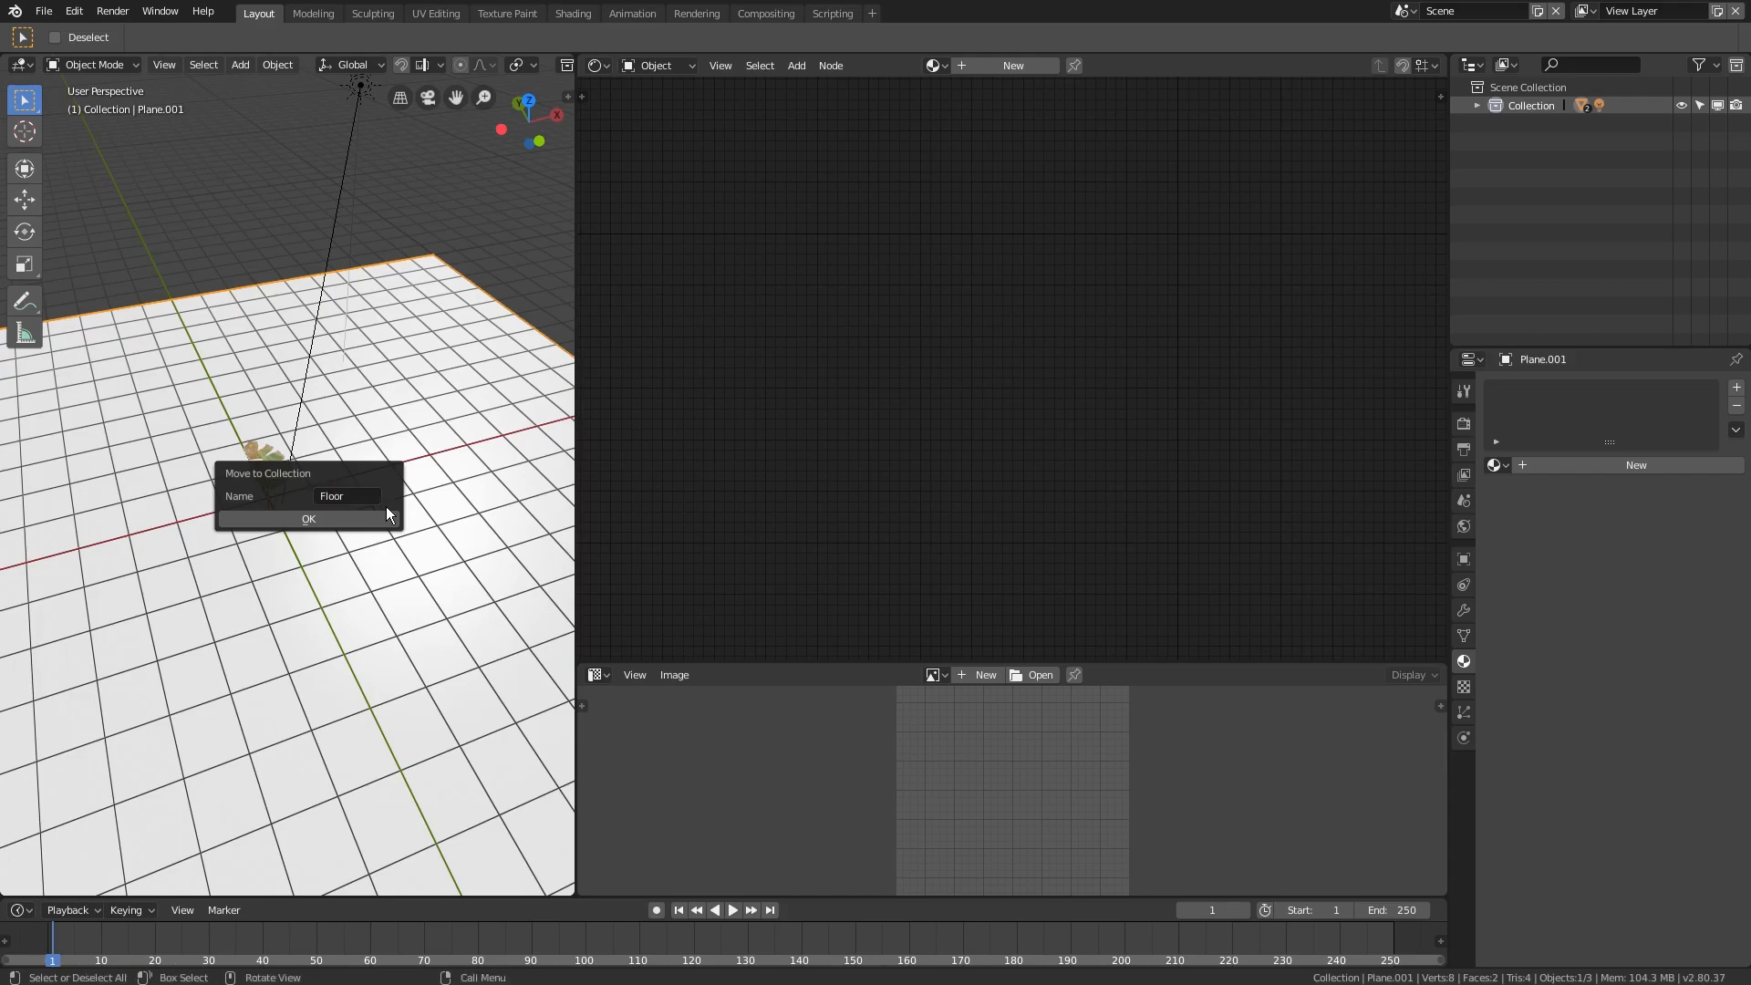
left_click(374, 516)
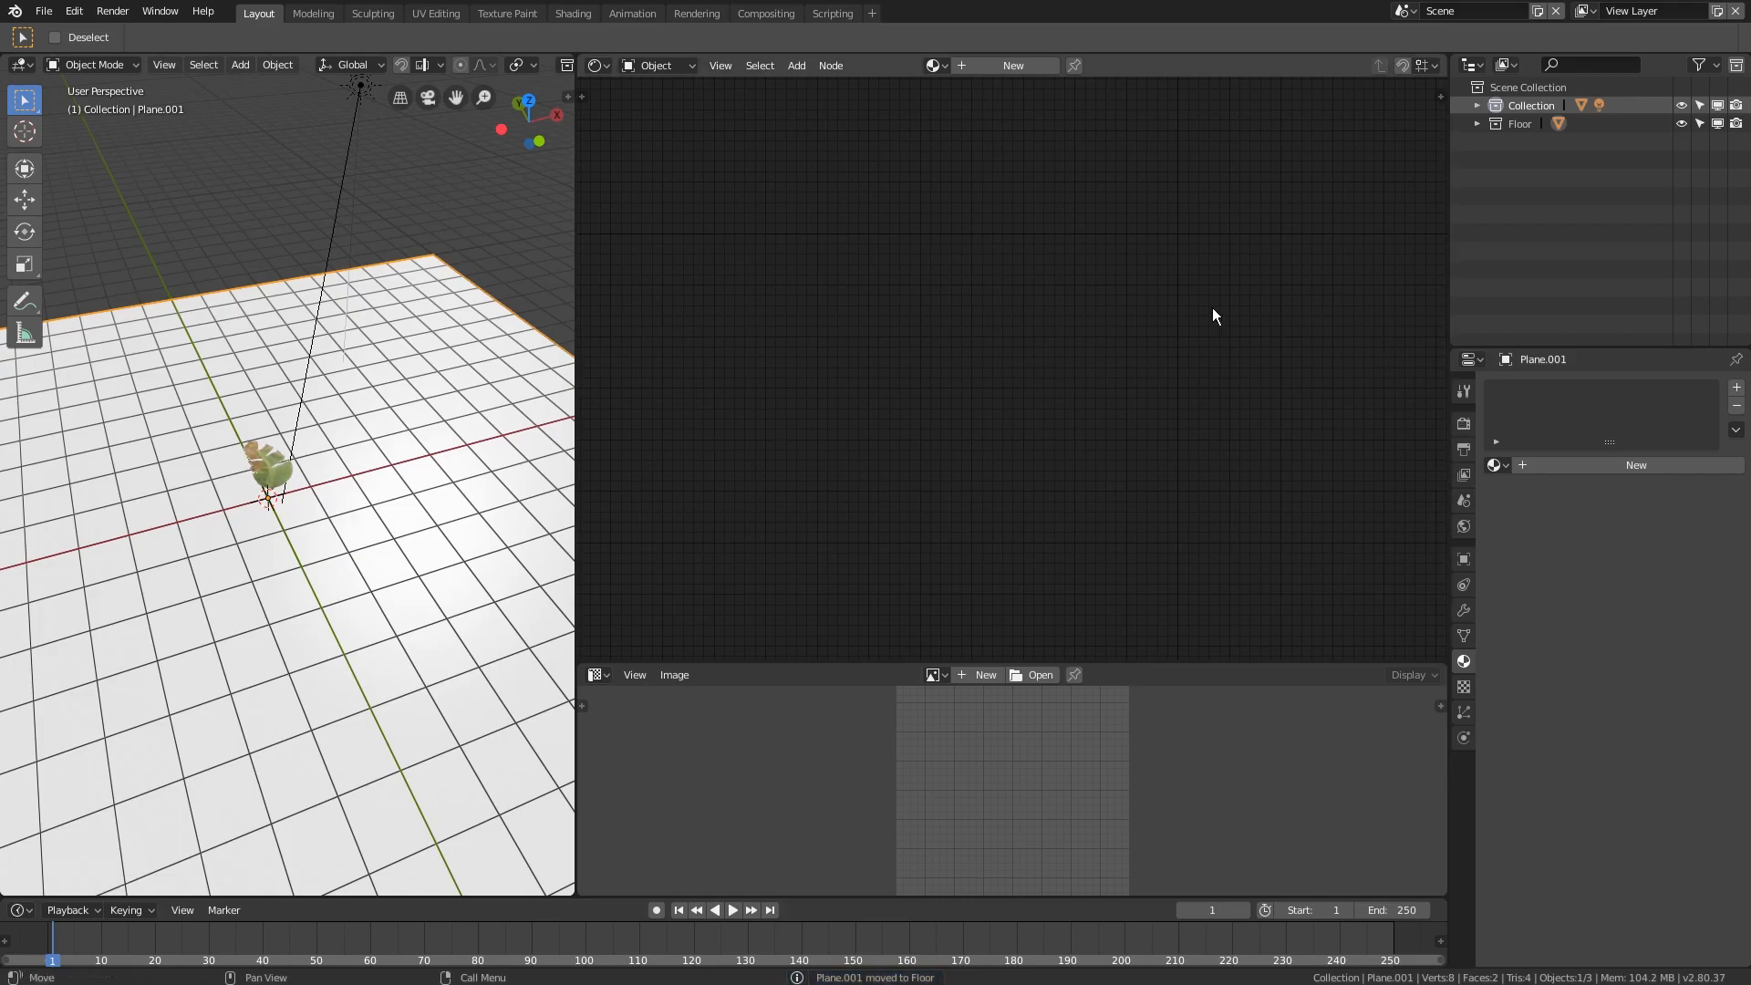
- Check the contents of the Floor collection, then expand and select the original Collection holding the leaf plane and sun
left_click(1476, 124)
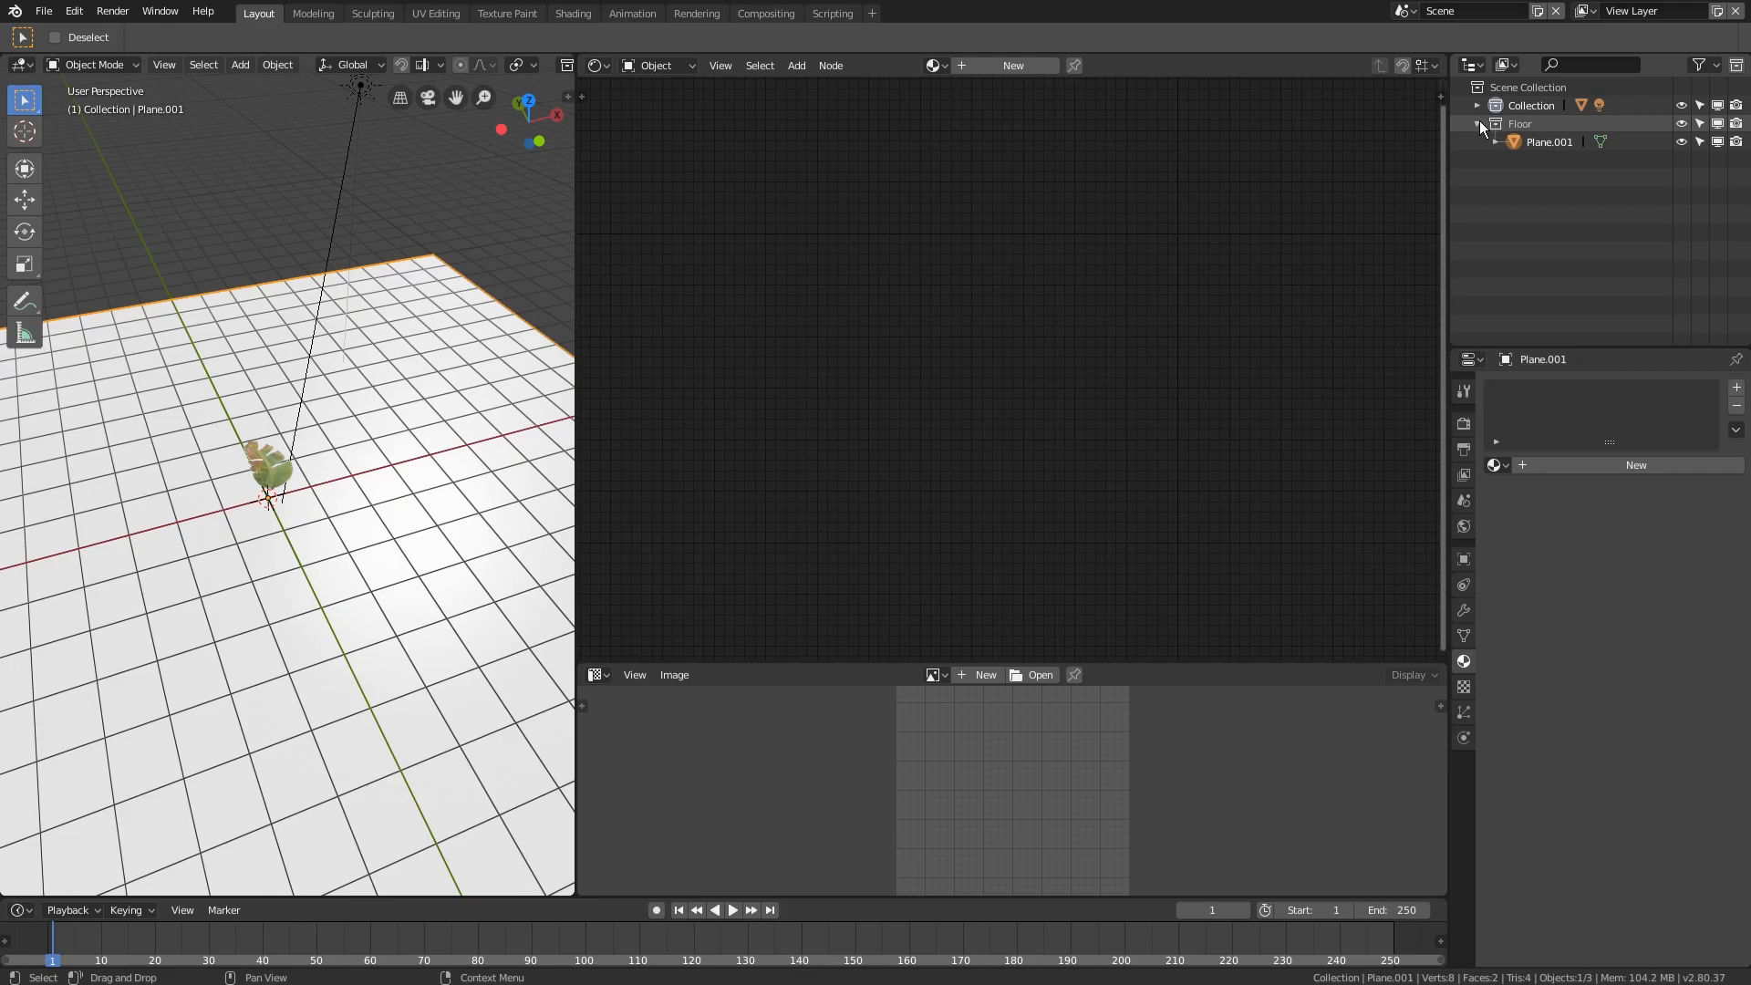
left_click(1477, 123)
left_click(1476, 104)
left_click(1527, 110)
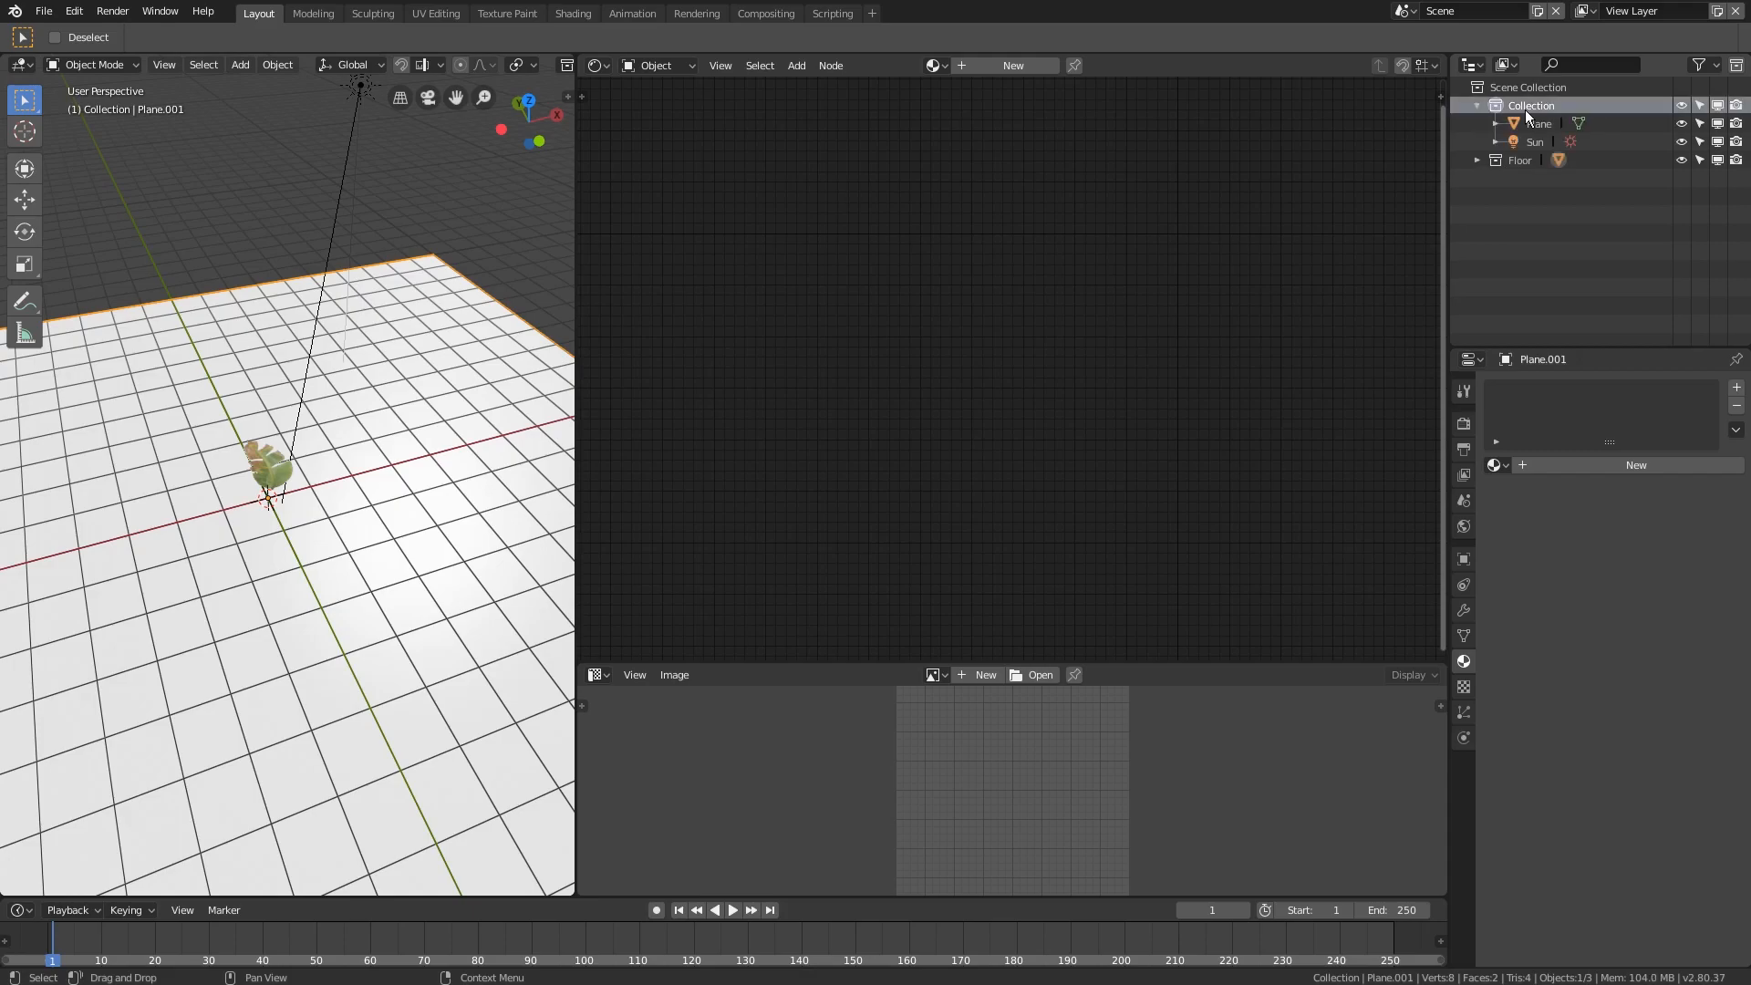
scroll(327, 500, "up", 3)
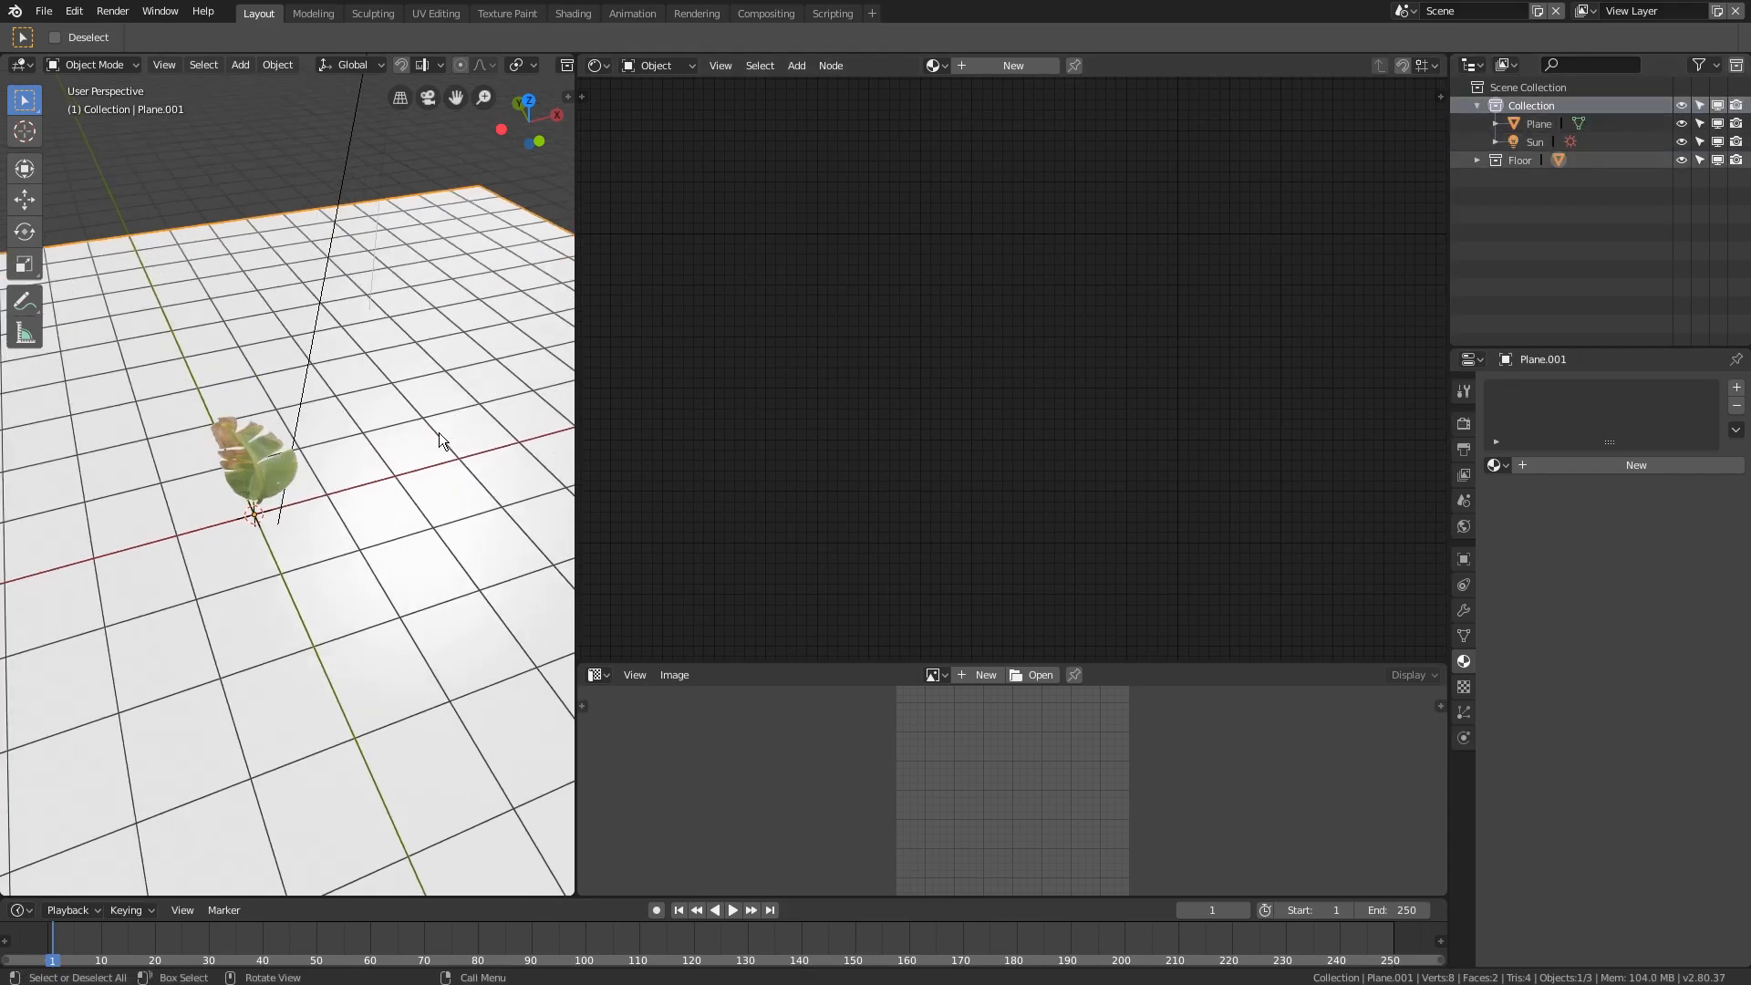
- Rename the original collection holding the leaf plane and sun as Leaf_Cutout
double_click(1546, 104)
left_click(1558, 103)
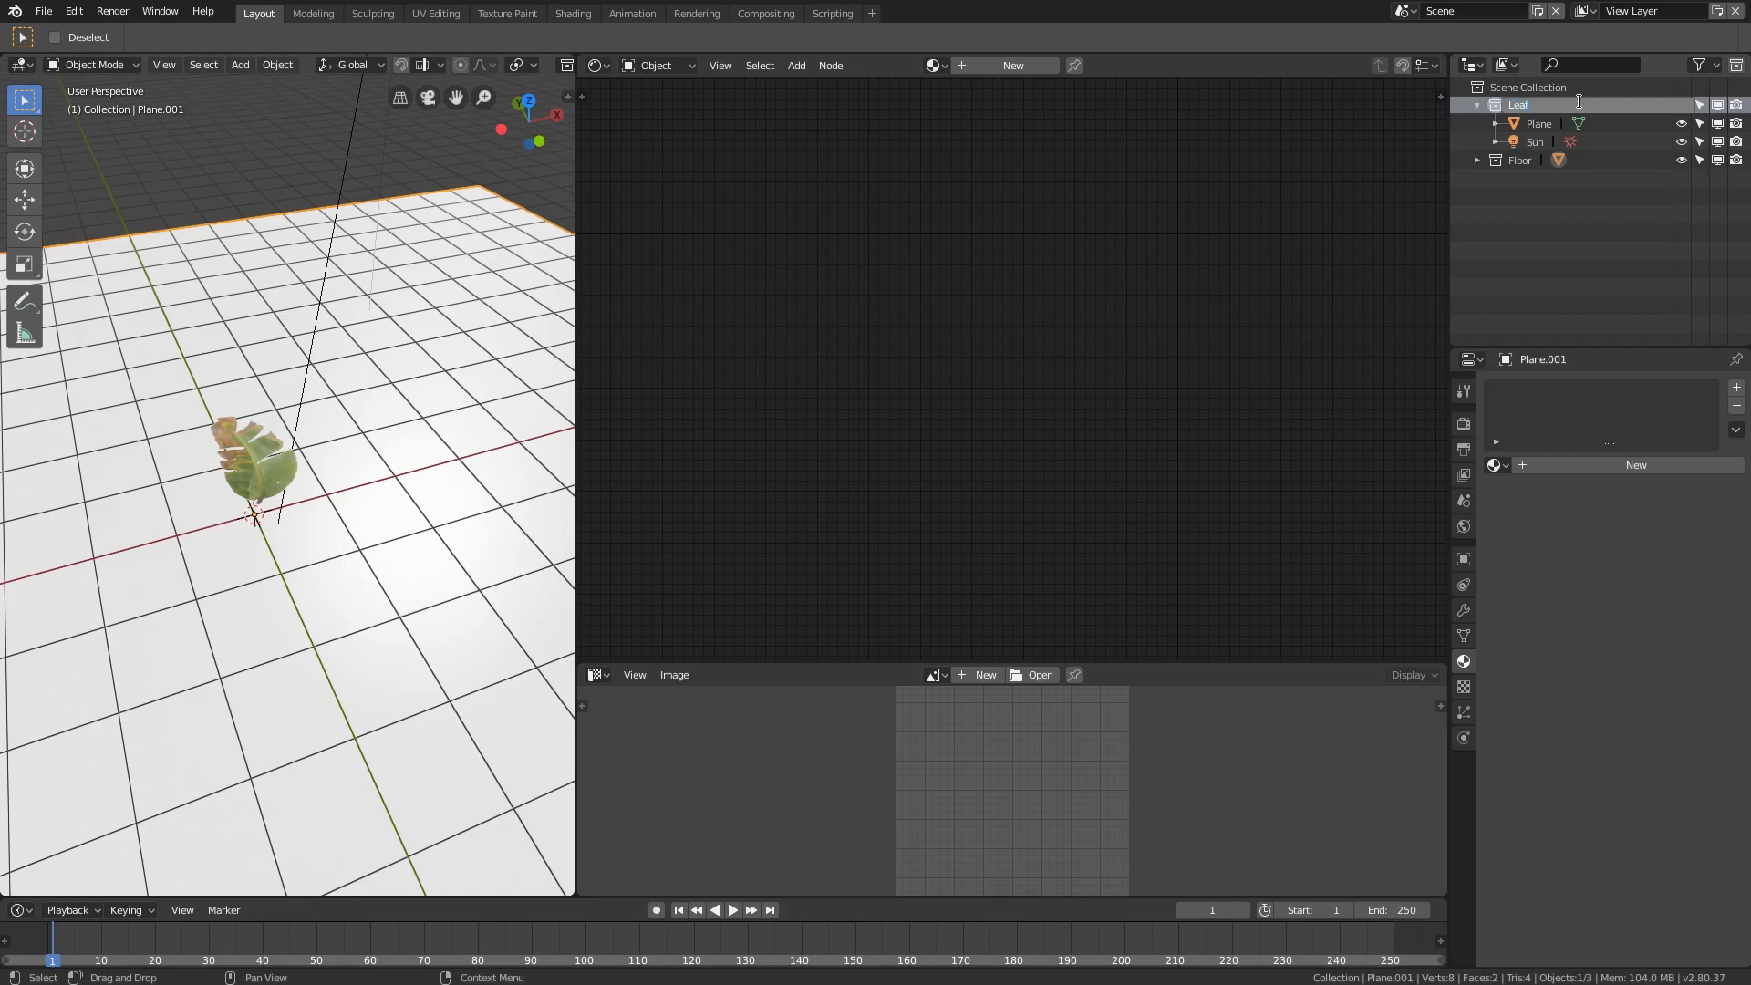
type("Cutout")
key("Return")
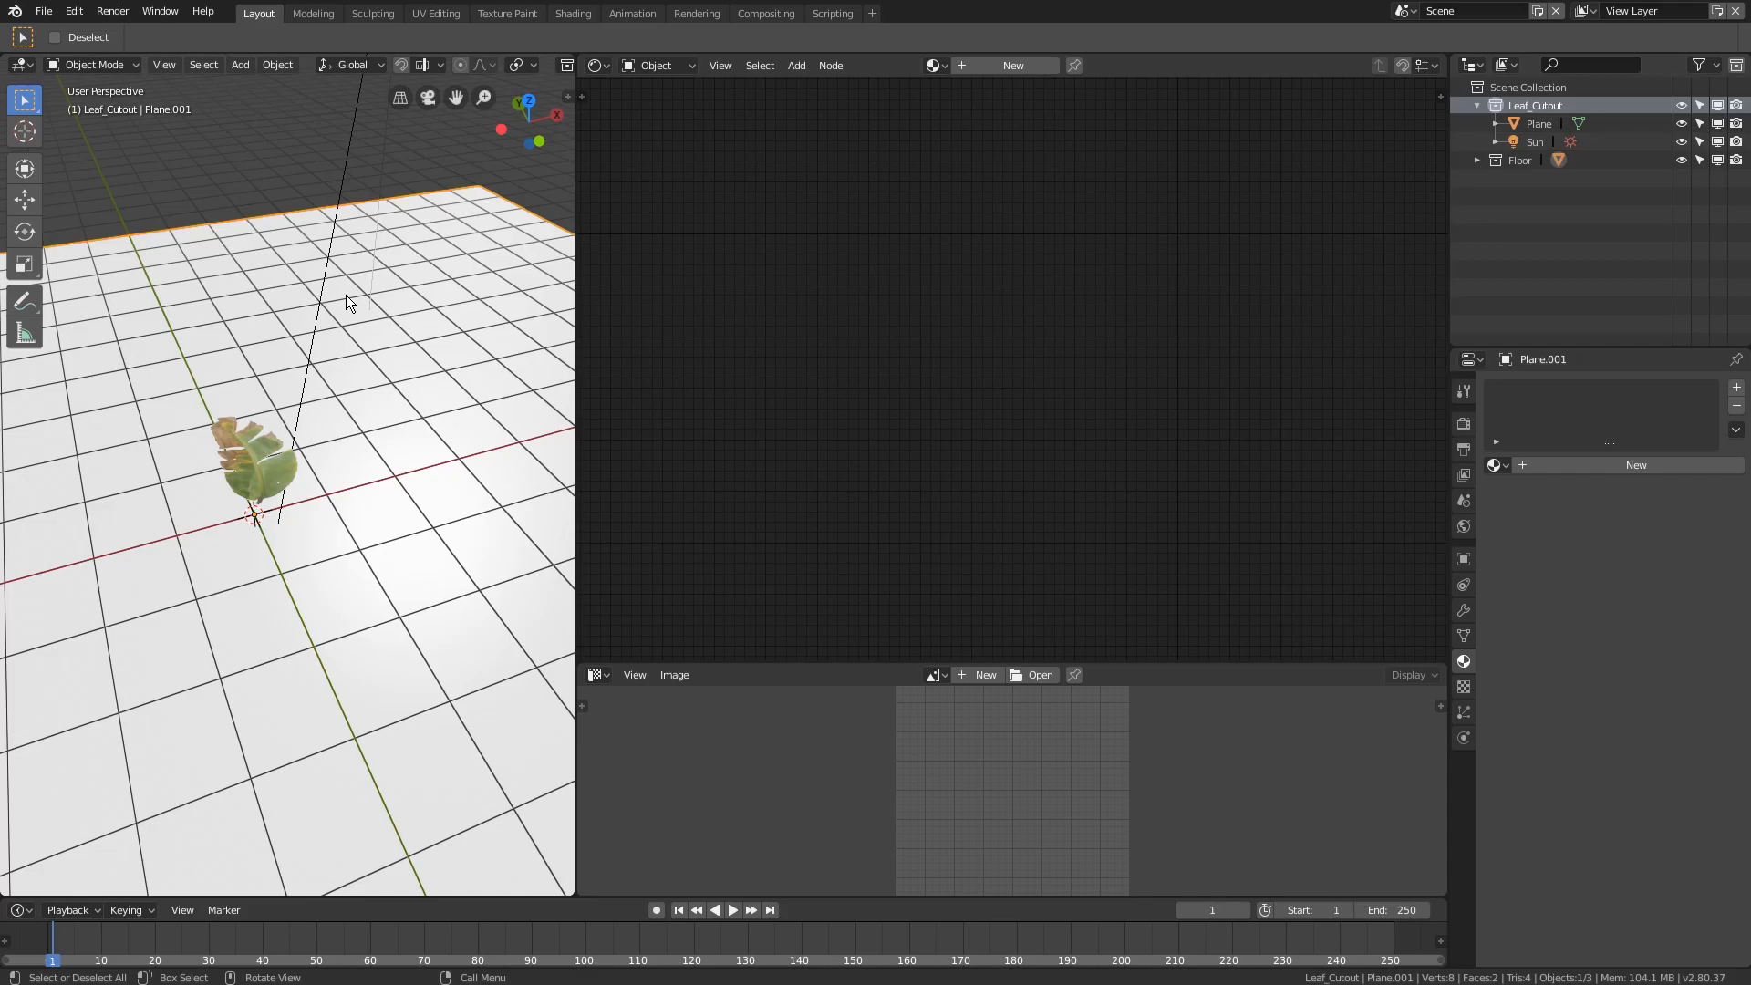
- Select the Sun light and rename the Floor collection as Background
left_click(1540, 123)
left_click(1532, 140)
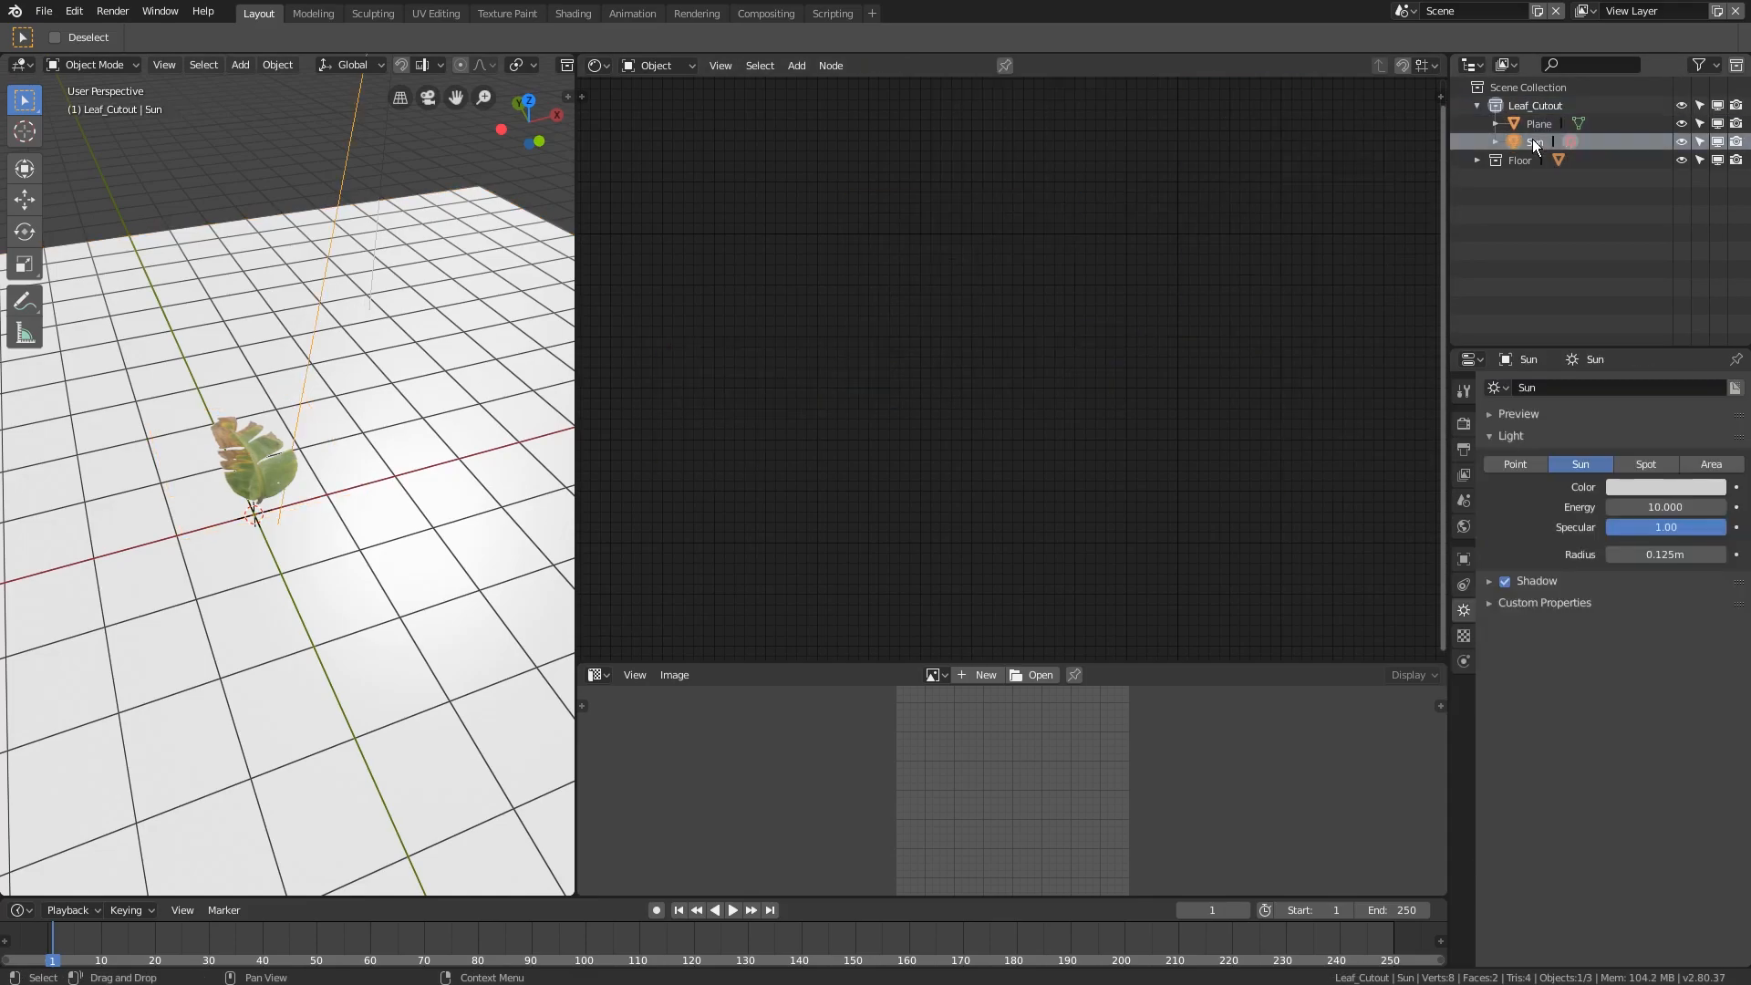
middle_click_drag(354, 337, 396, 313)
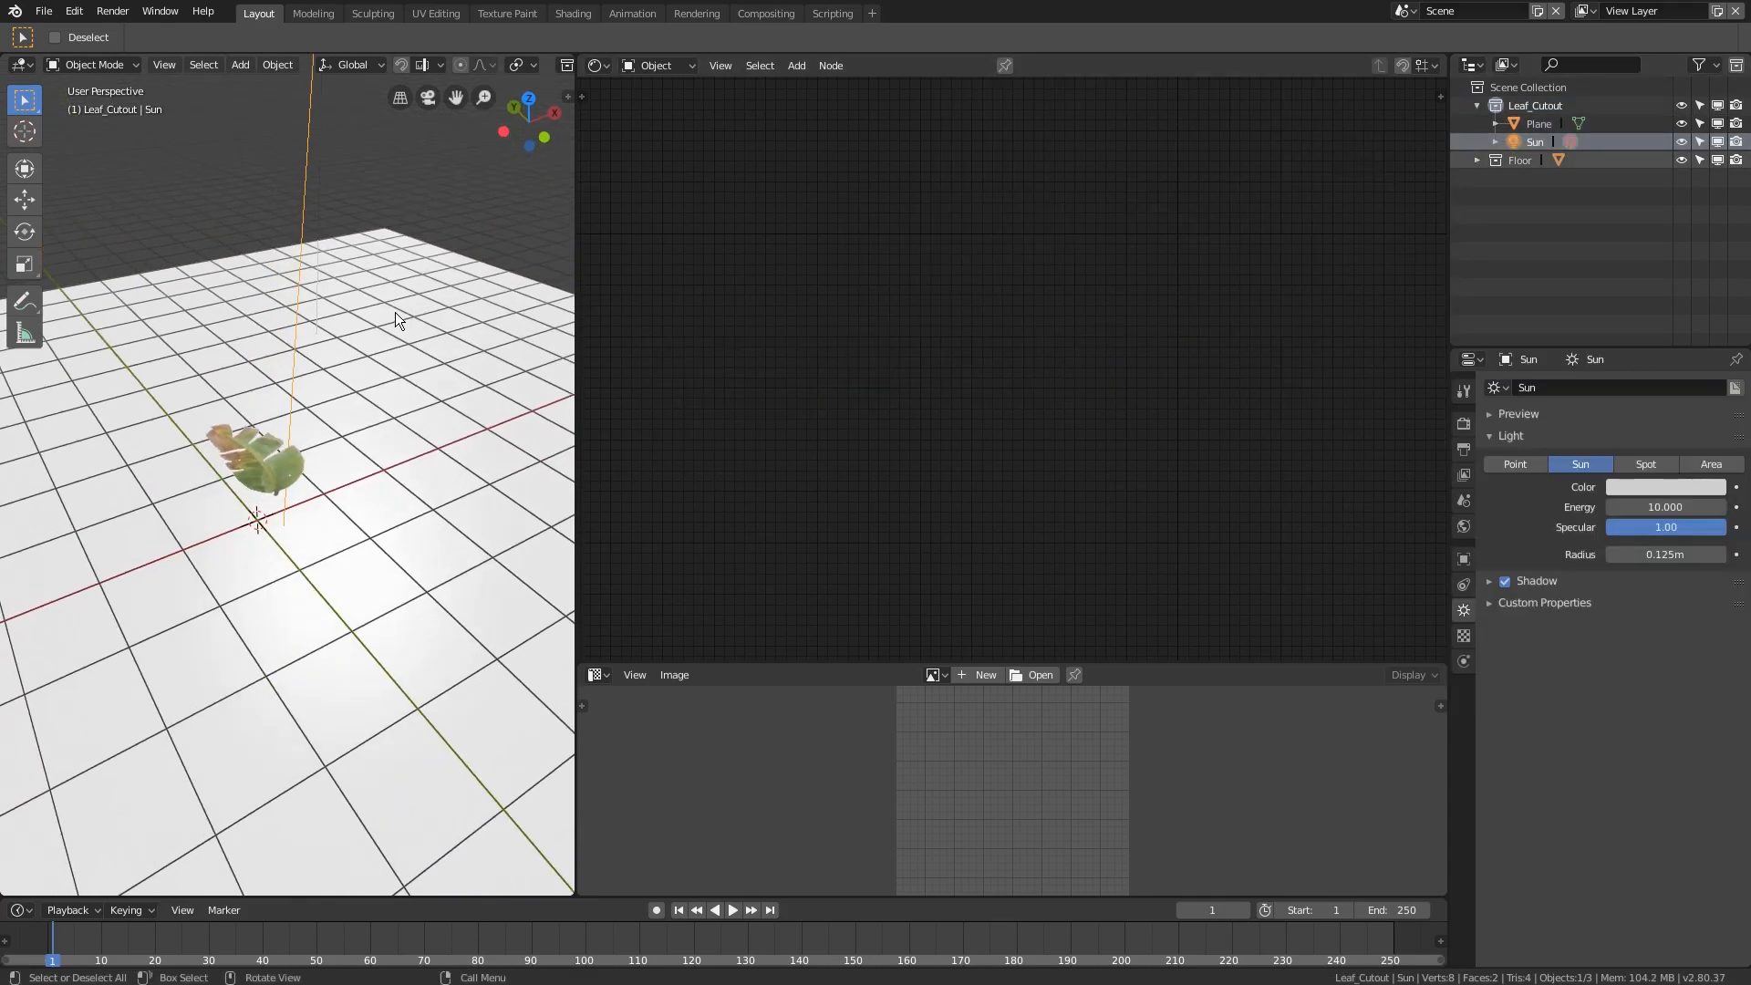
left_click(1522, 161)
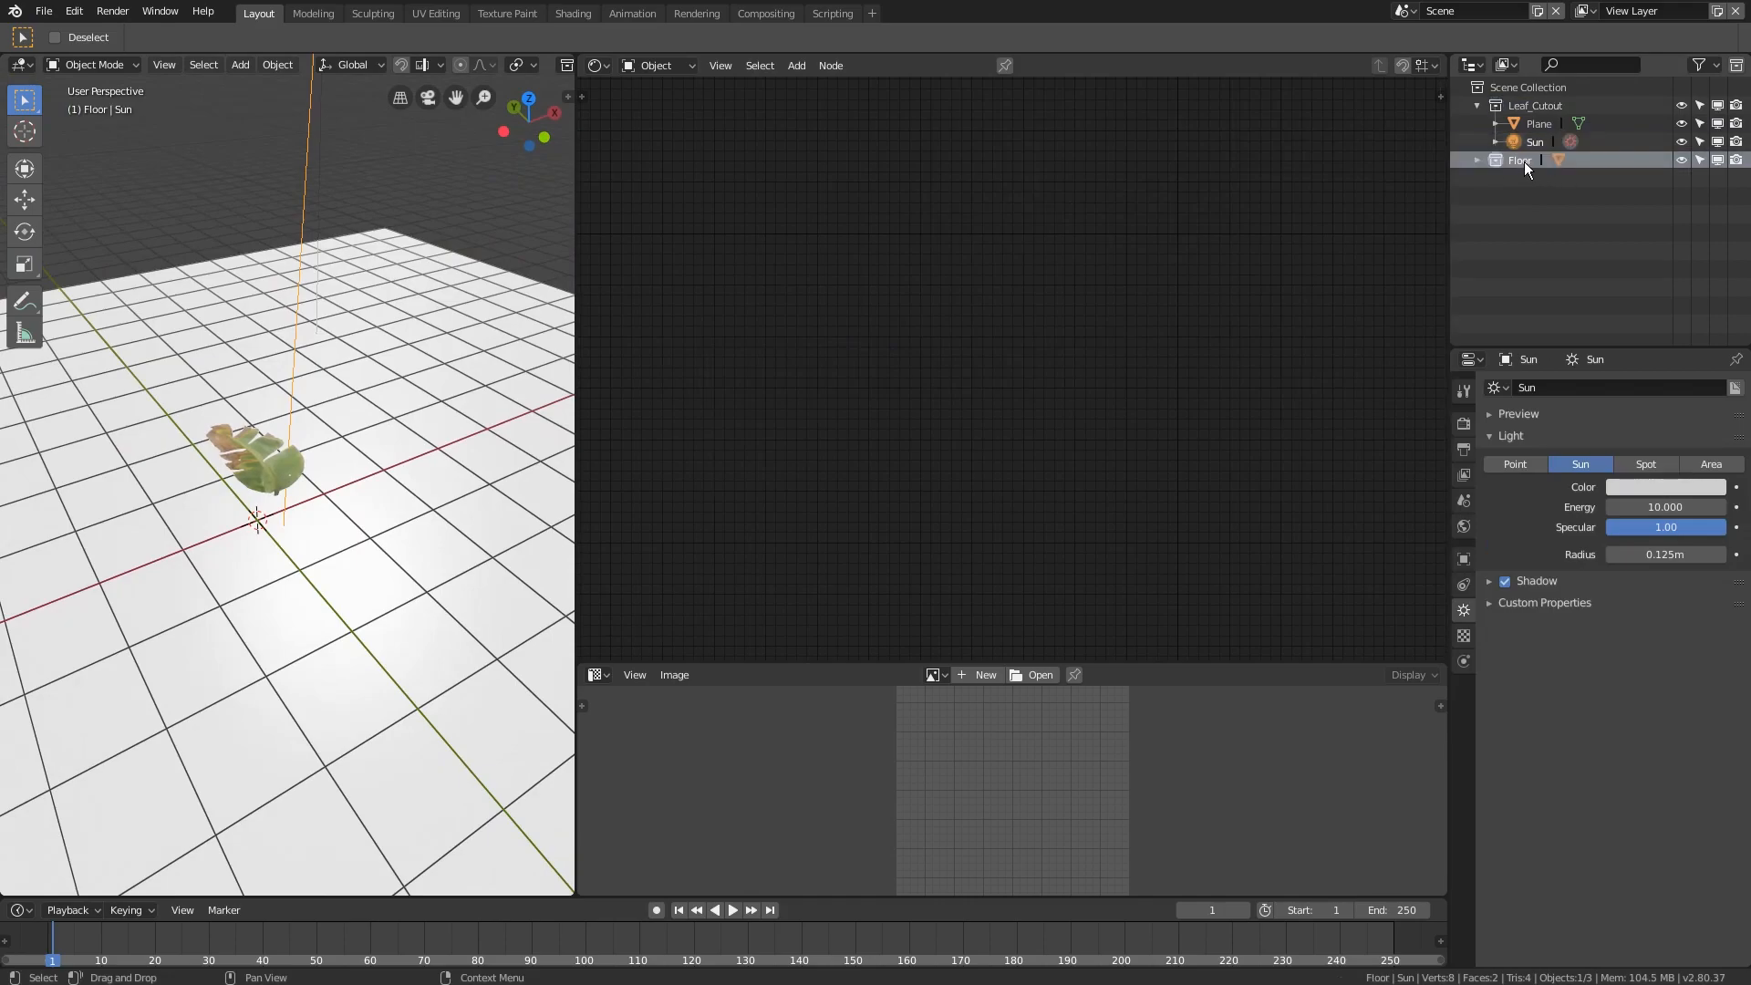
type("Background")
key("Return")
- Move the Sun light into the Background collection and collapse the Leaf_Cutout collection
left_click(1525, 149)
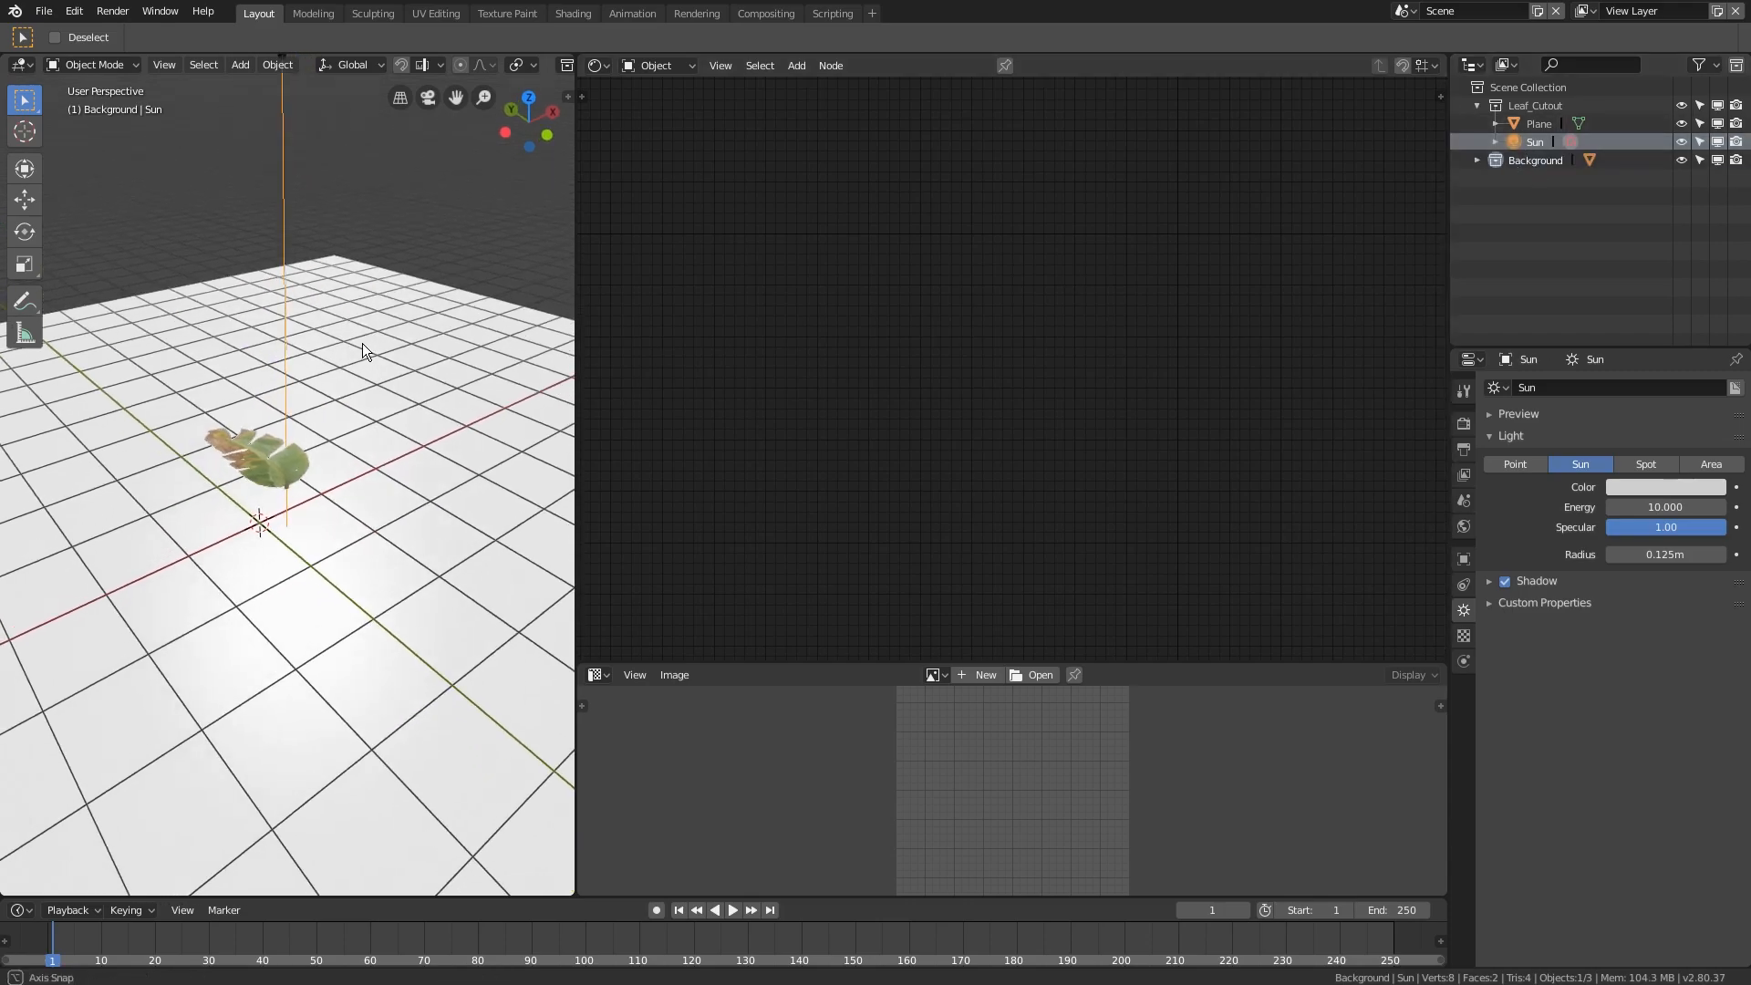
key("m")
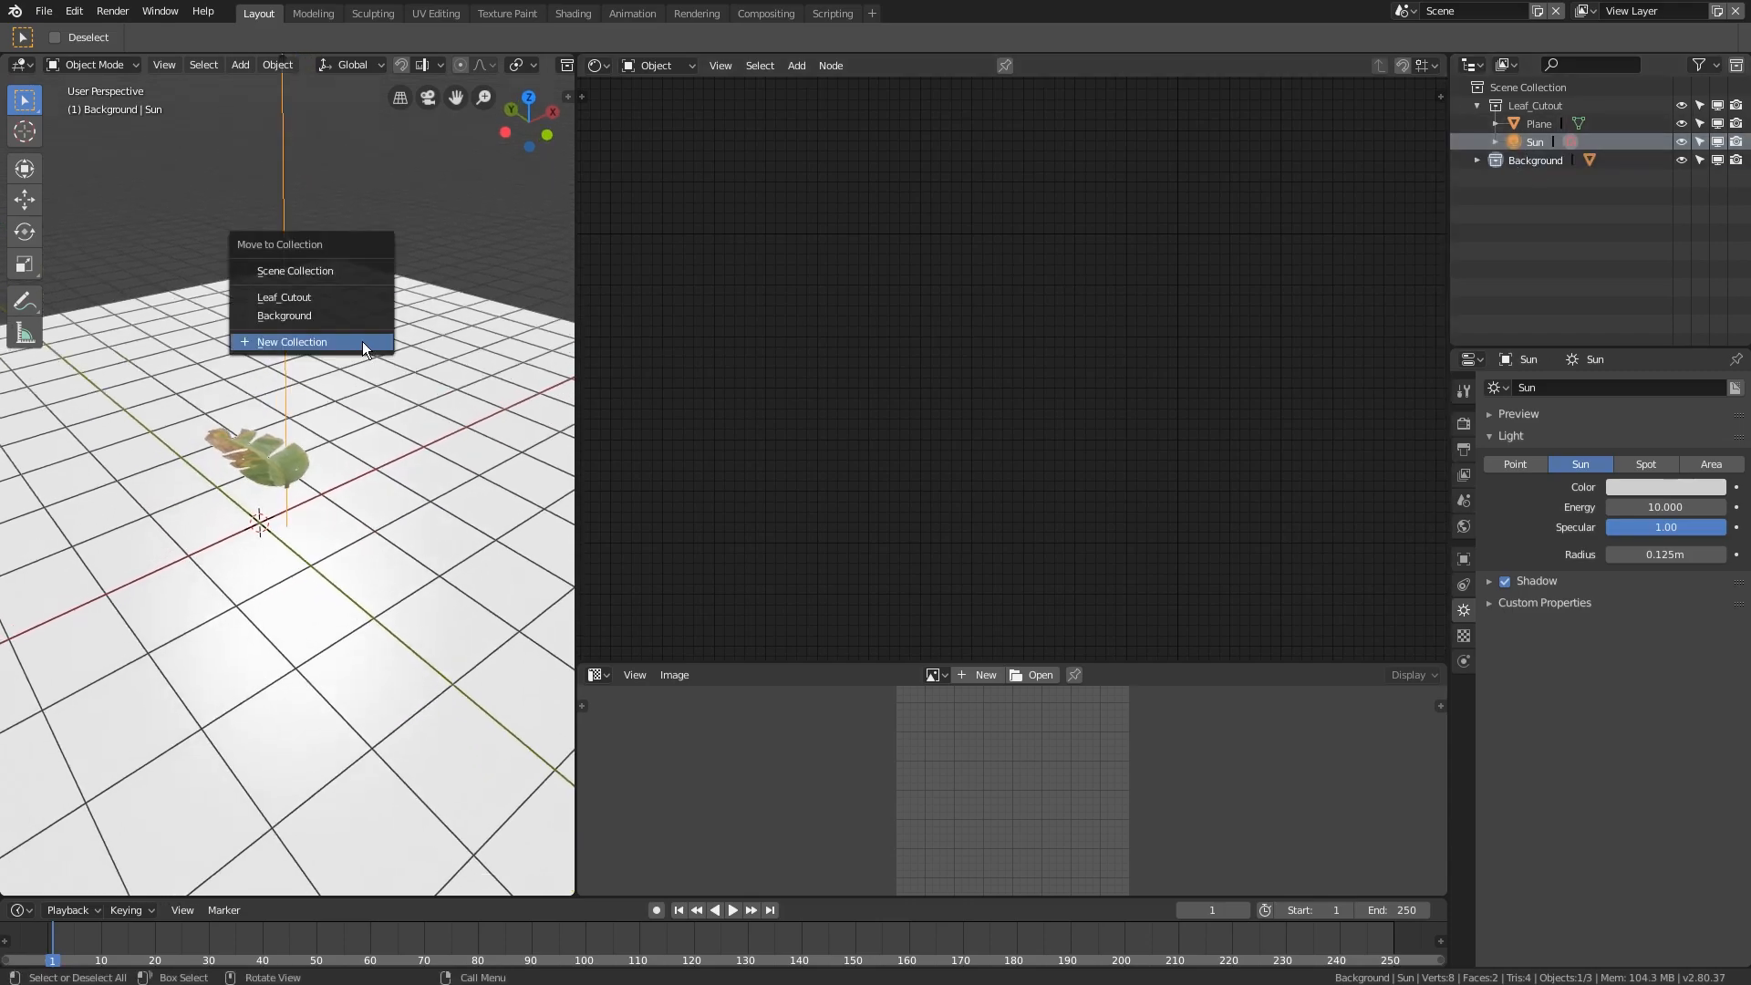
left_click(309, 317)
left_click(1478, 106)
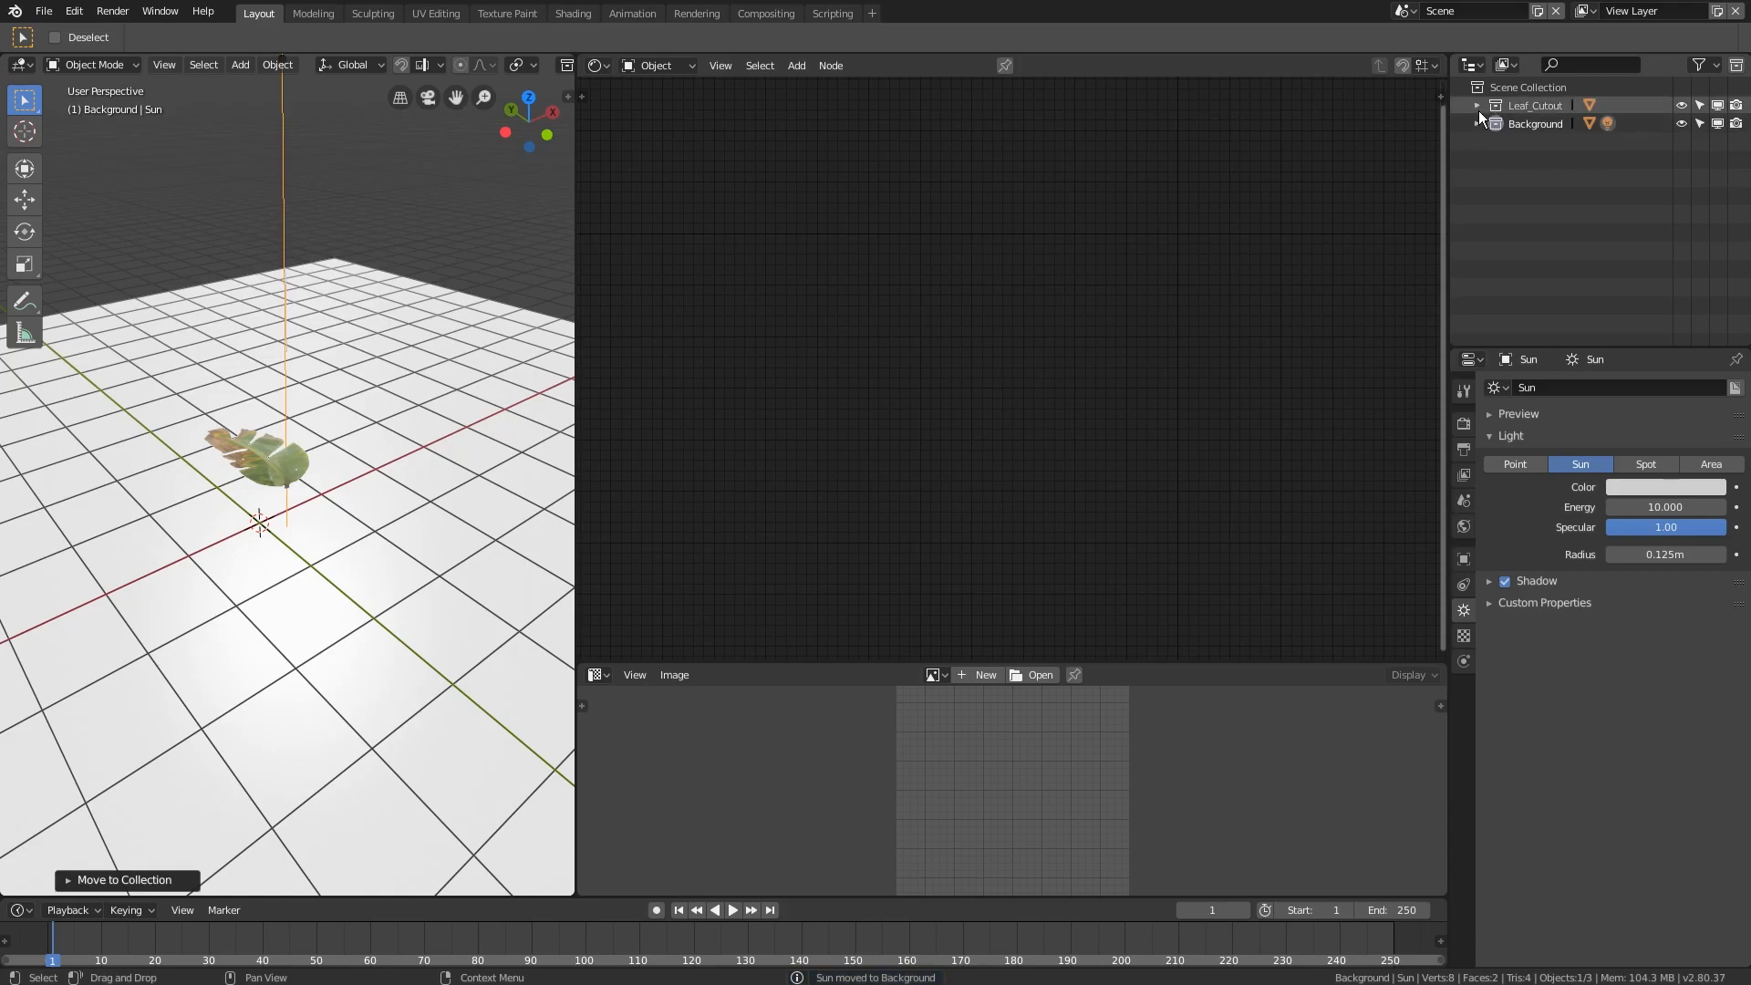
- Move the leaf plane 5 m along negative Y and several grid squares along negative X
middle_click_drag(342, 353, 298, 462)
left_click(310, 412)
key("g")
key("y")
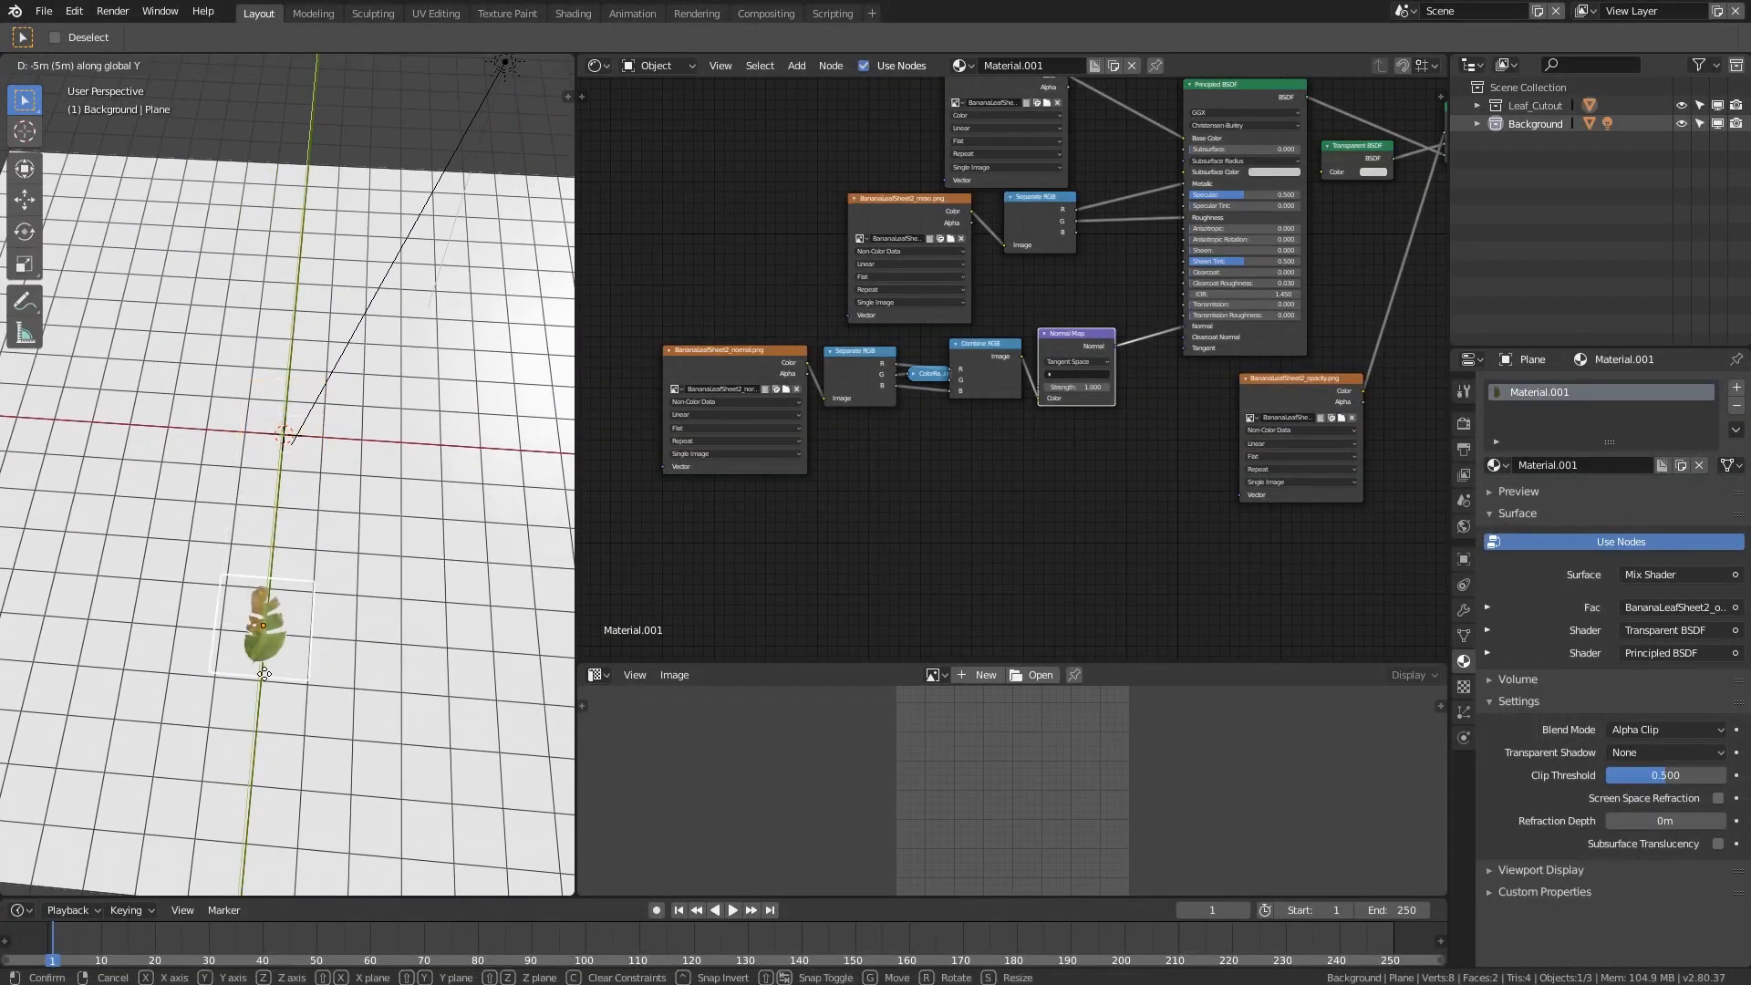
left_click(267, 675)
middle_click_drag(267, 675, 321, 624)
key("g")
key("x")
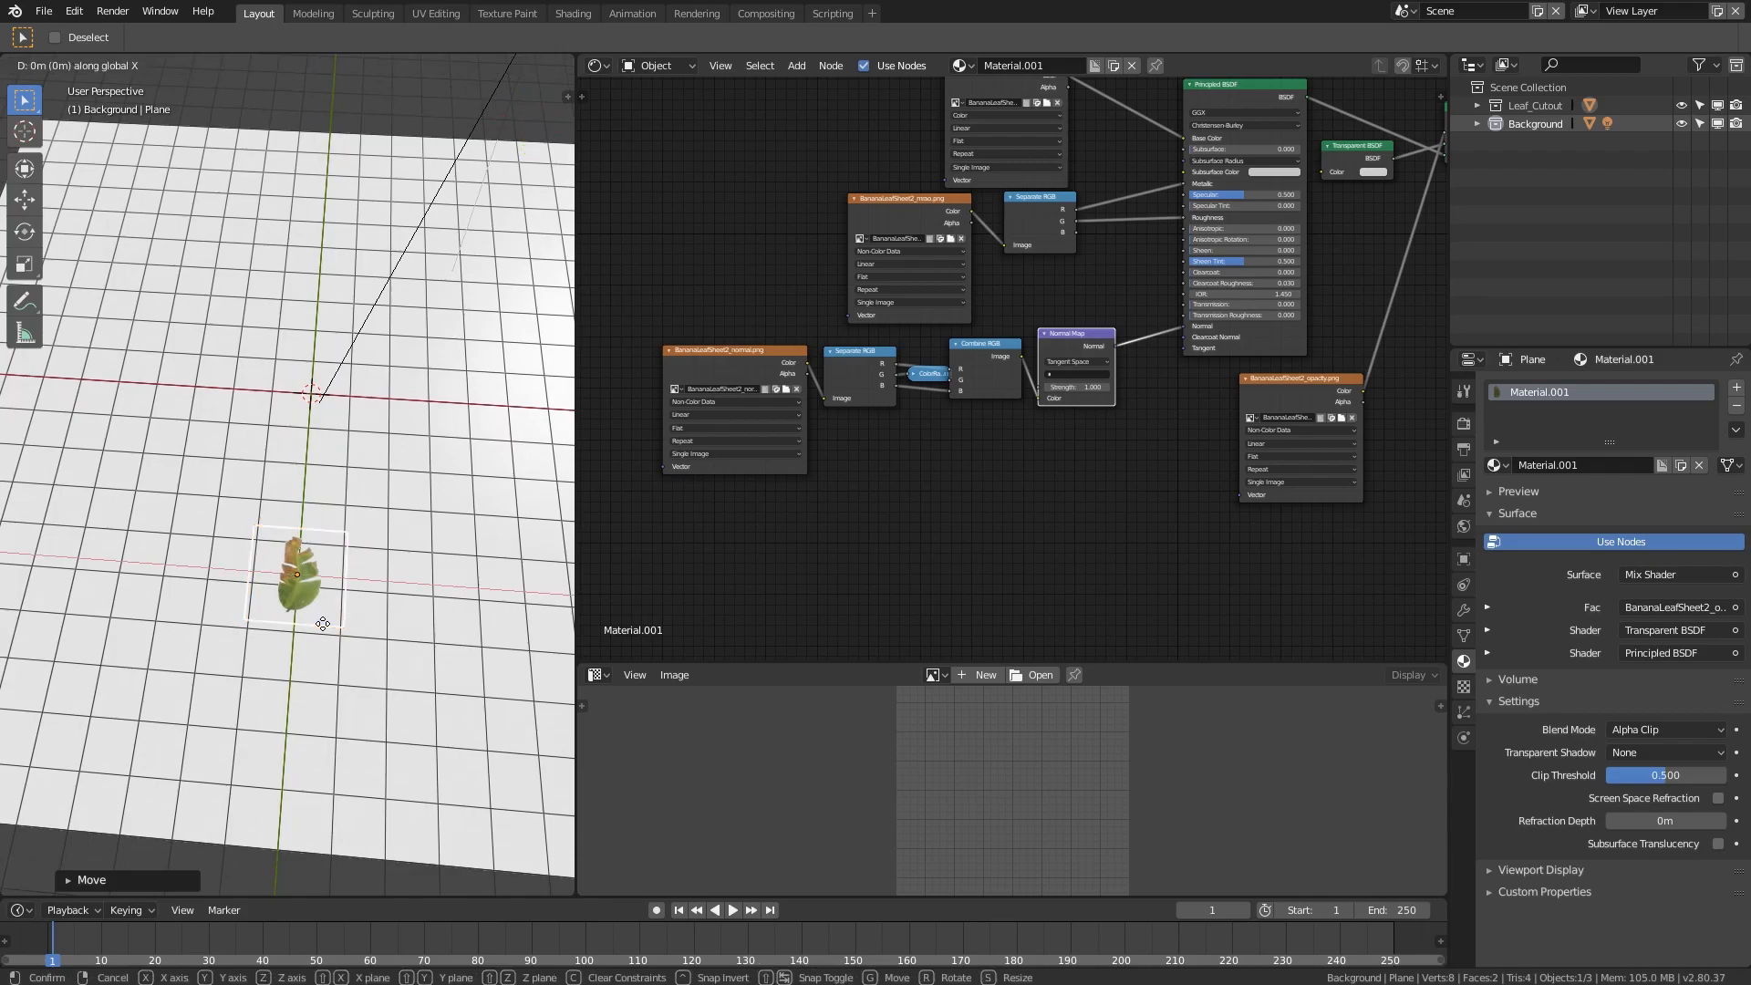
left_click(140, 604)
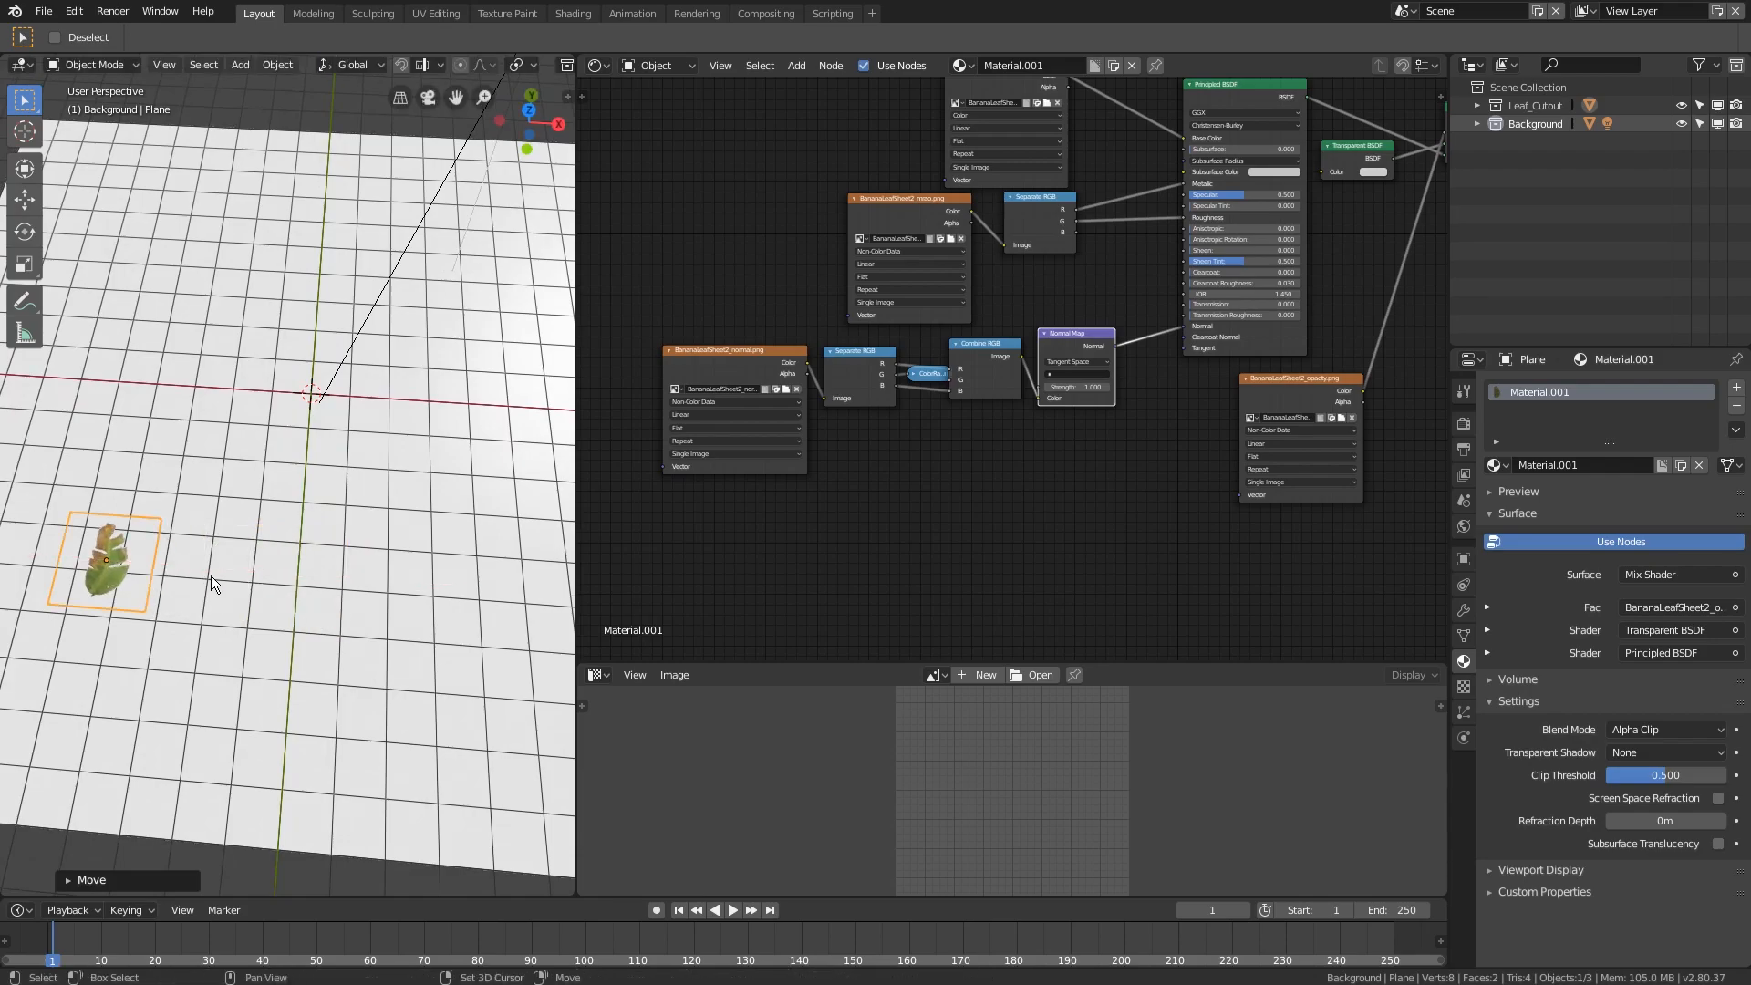
- Duplicate the leaf plane along the X axis, placing the copy beside the original near the Y axis, and save the file
middle_click_drag(210, 578, 217, 500, "shift")
key("shift+d")
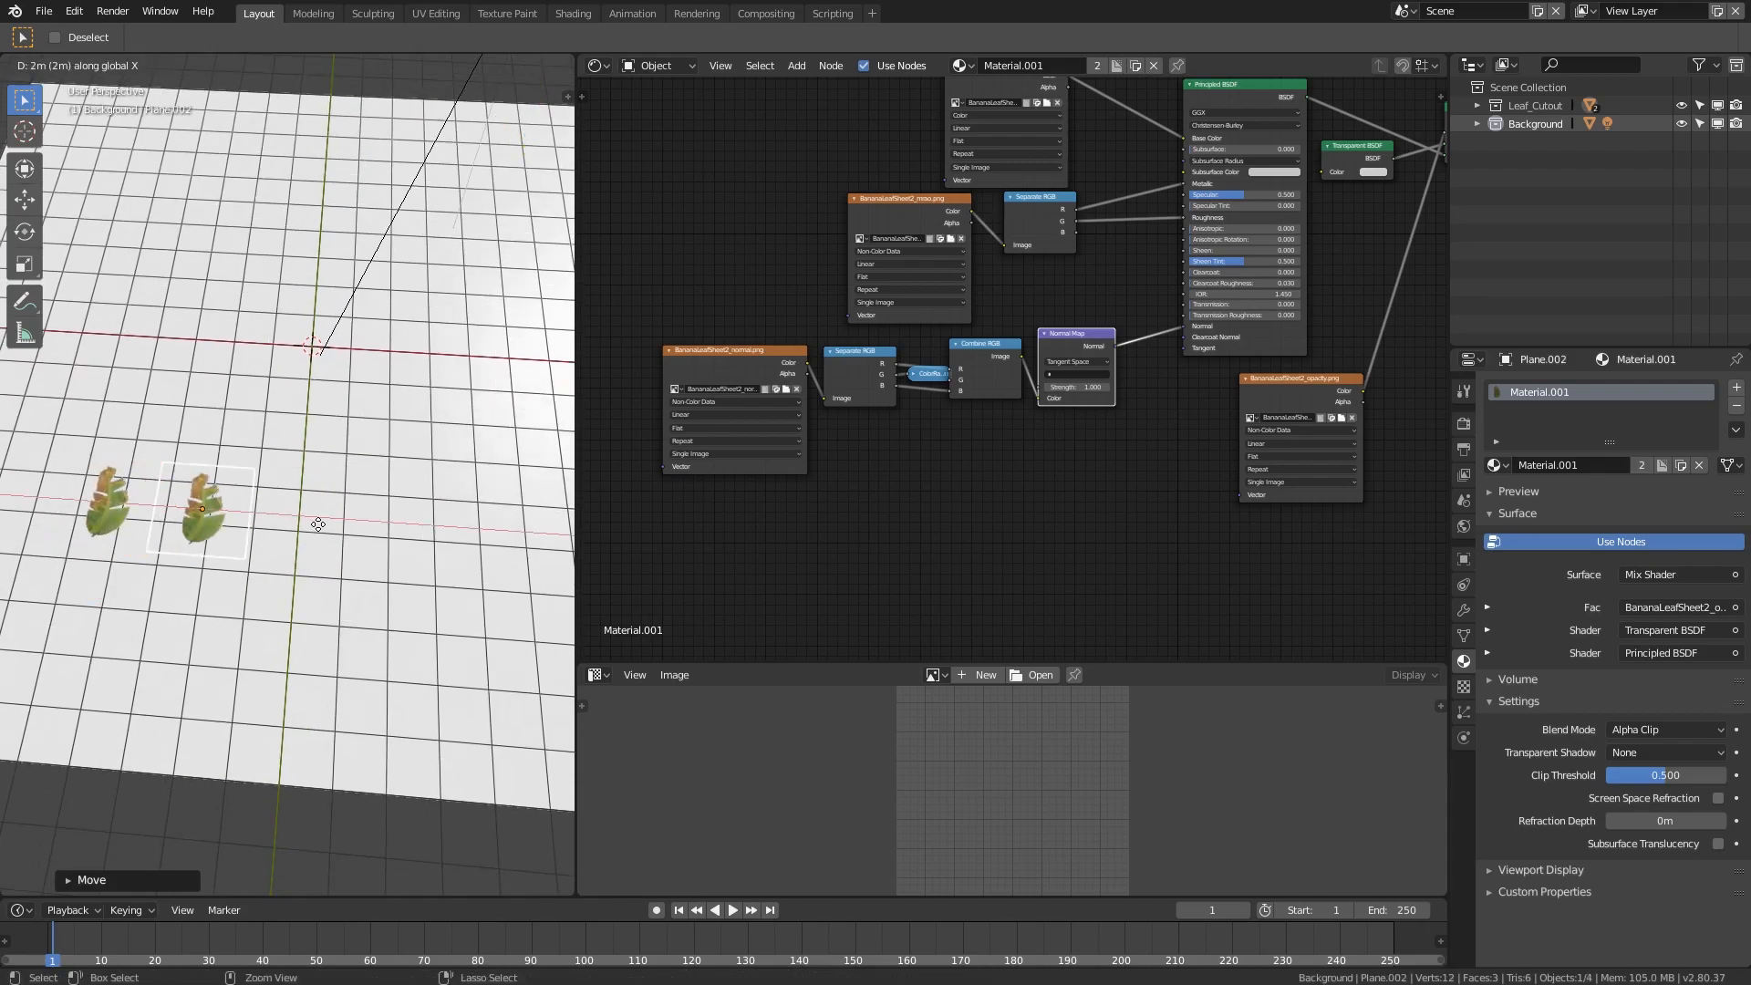
left_click(348, 533)
mouse_move(349, 533)
middle_mouse_down()
mouse_move(321, 525)
mouse_move(336, 516)
middle_mouse_up()
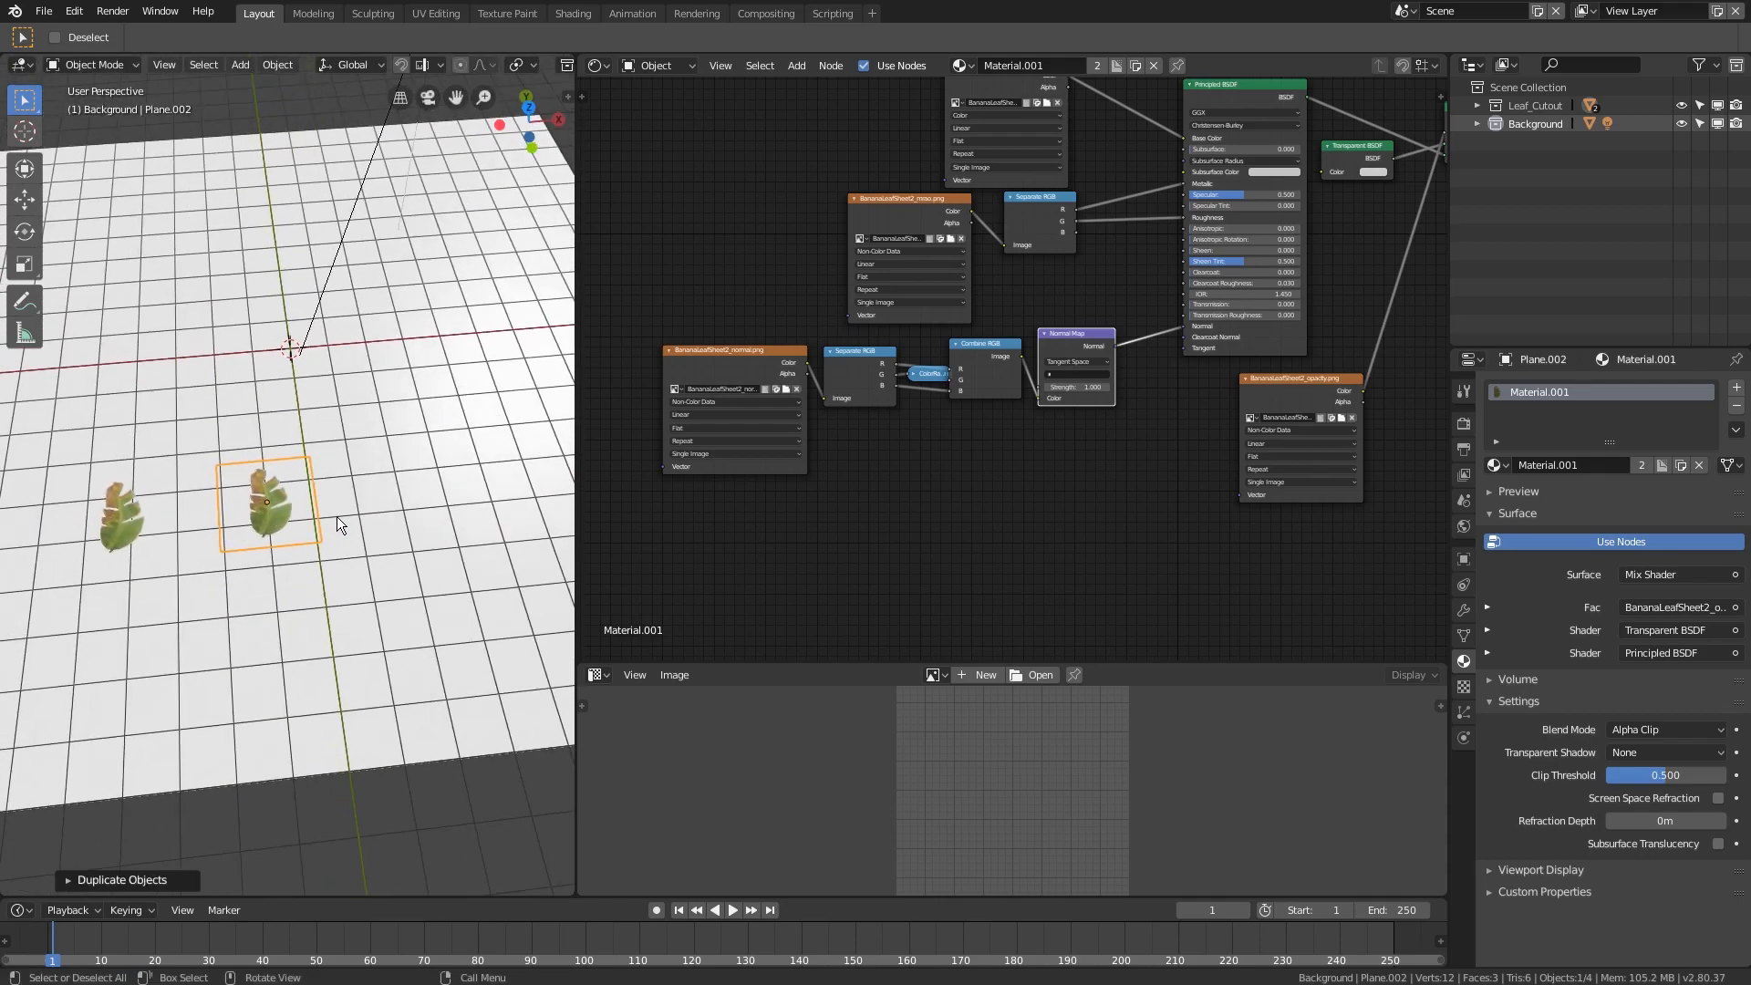
key("ctrl+s")
- Switch to the file explorer, open the BananaLeafSheet3_Unreal2kBitmap texture folder and move its window clear of the Blender workspace
key("alt+Tab")
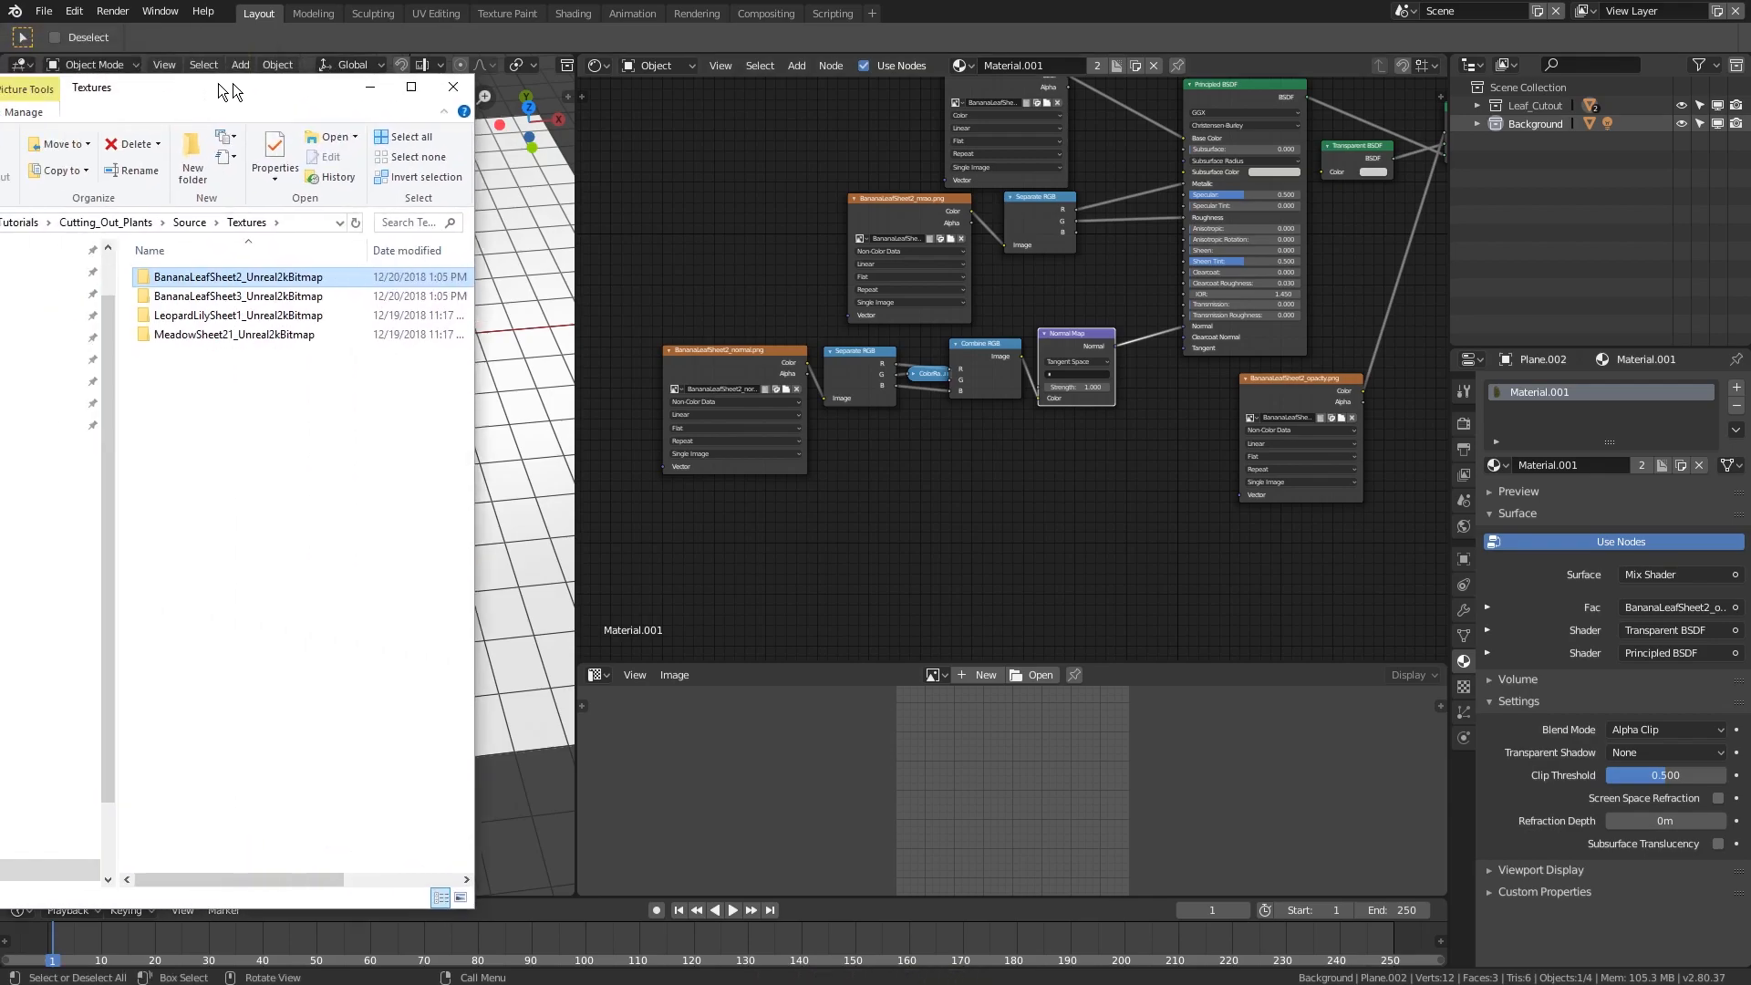
left_click(286, 297)
double_click(284, 296)
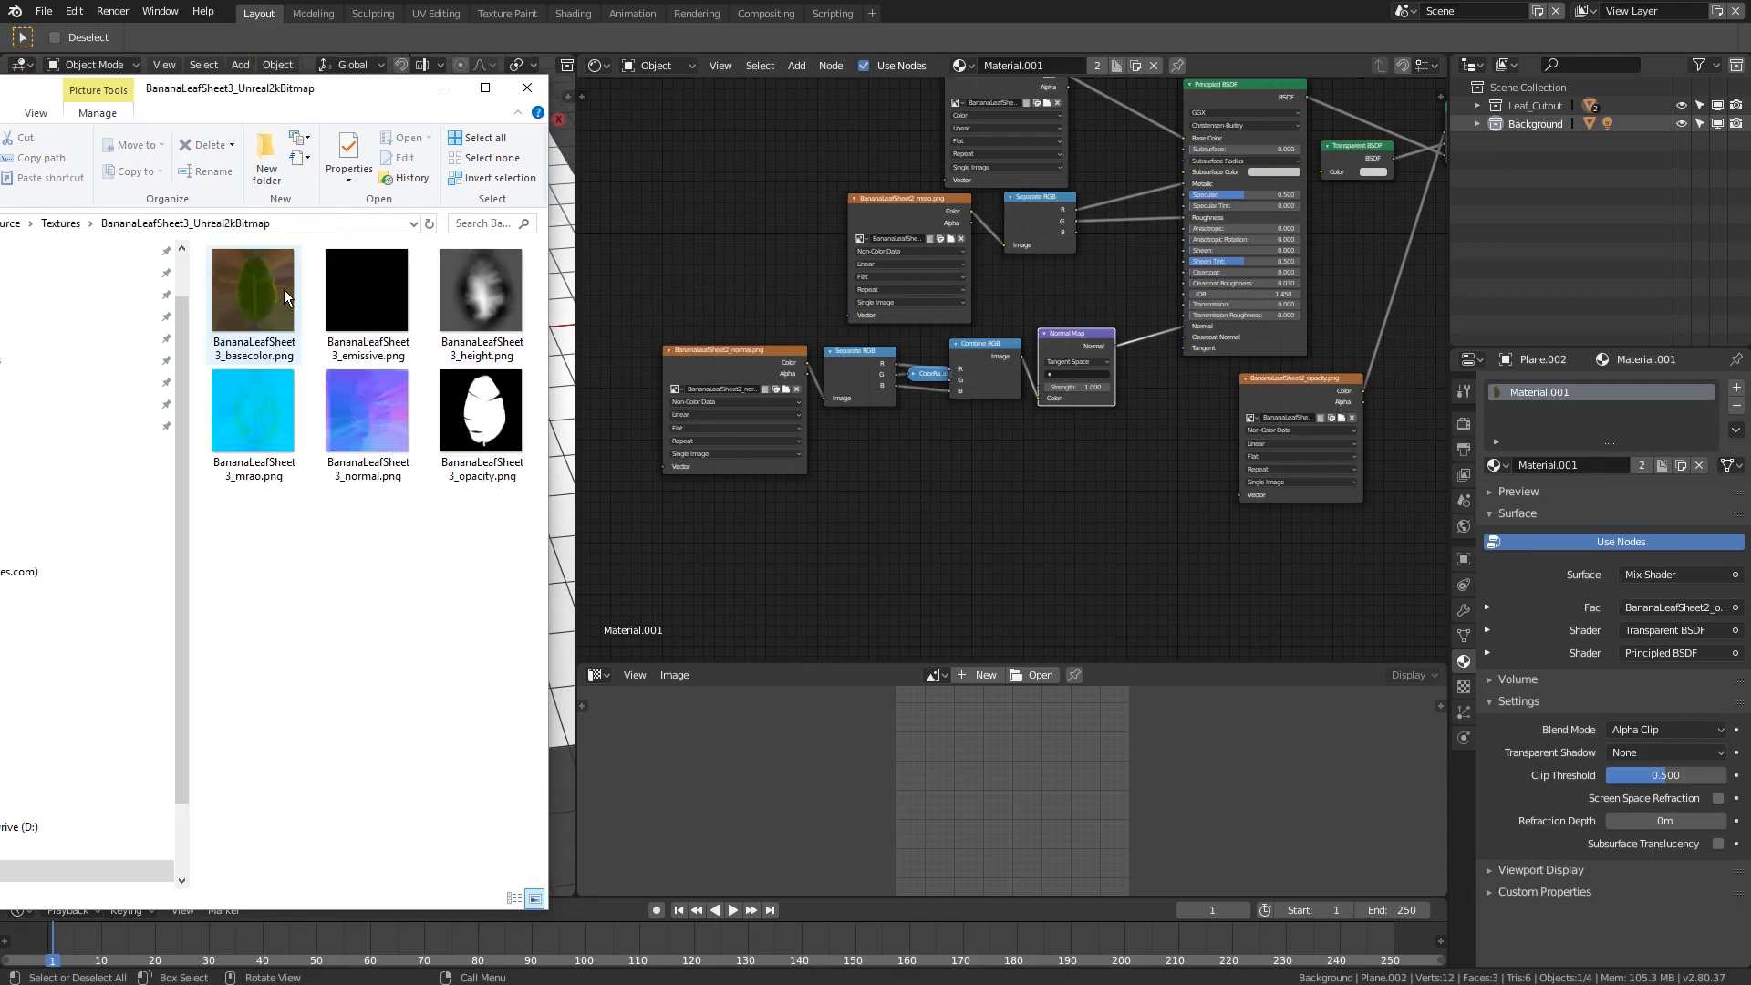
left_click_drag(298, 89, 0, 127)
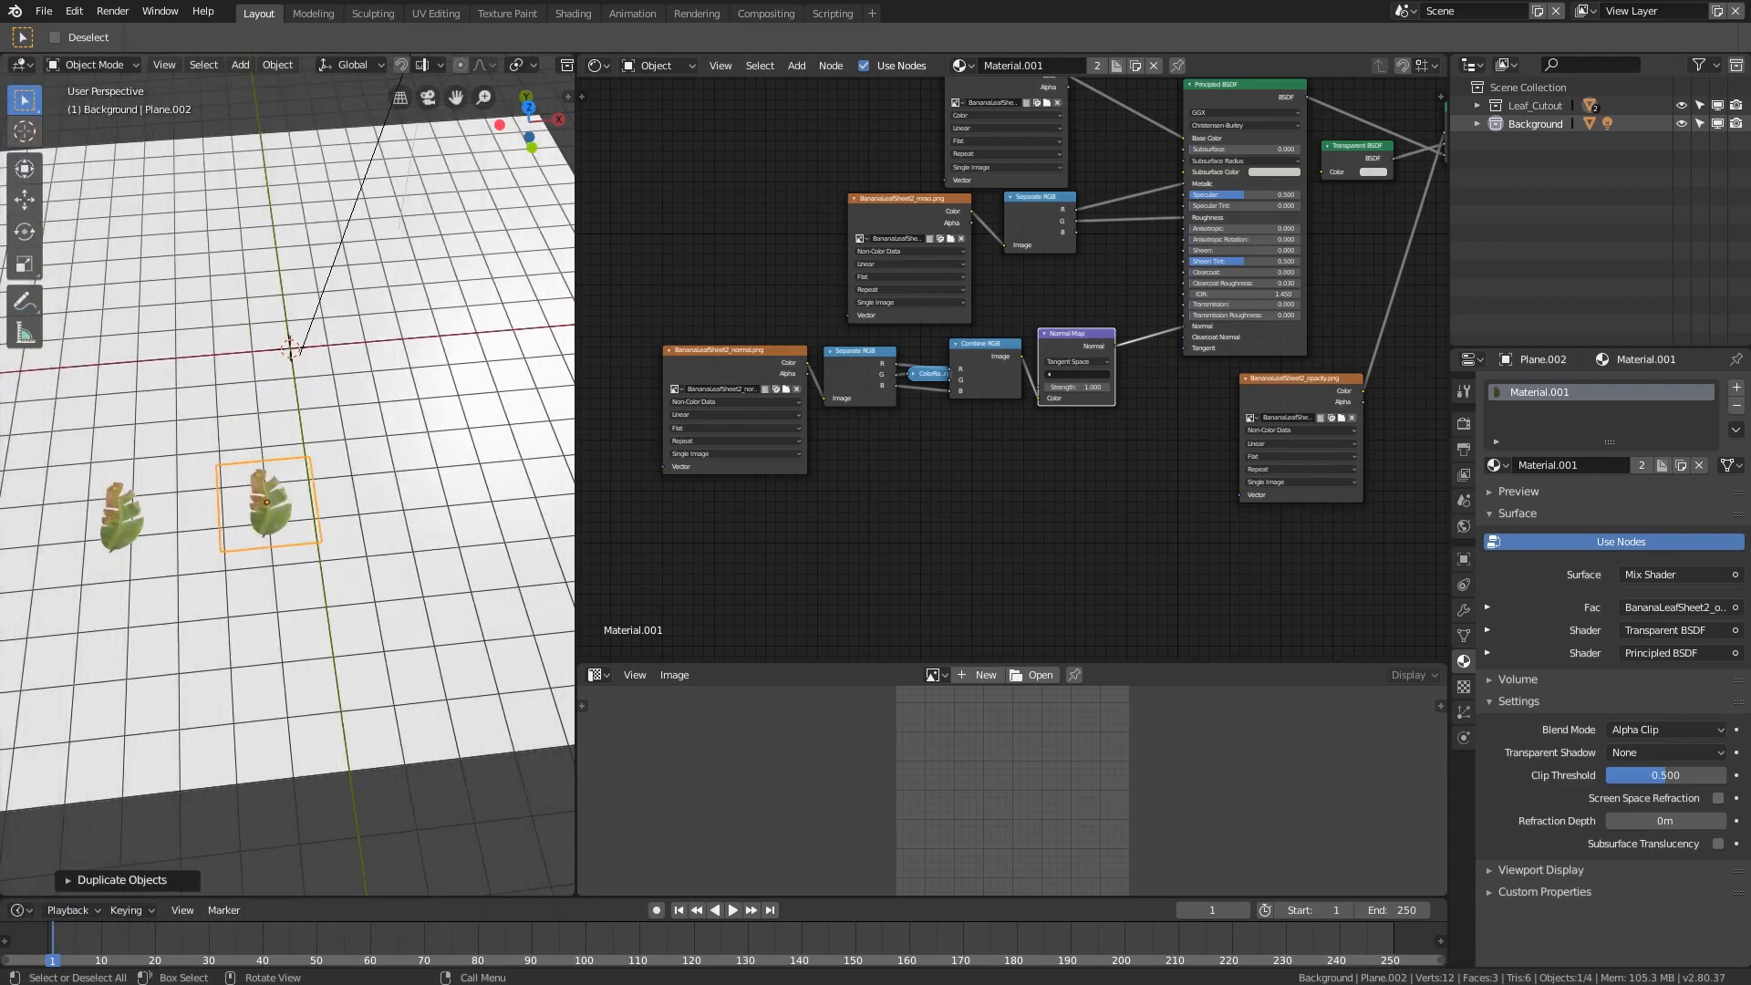
- Try deleting the normal image texture node from the material shared by both leaf planes, and undo the deletion
scroll(1074, 523, "up", 1)
middle_click_drag(1190, 447, 773, 514)
middle_click_drag(1024, 422, 1080, 345)
scroll(1119, 363, "up", 5)
scroll(1070, 314, "down", 4)
middle_click_drag(819, 521, 1090, 504)
scroll(851, 429, "down", 4)
scroll(851, 428, "down", 1)
left_click(700, 336)
key("x")
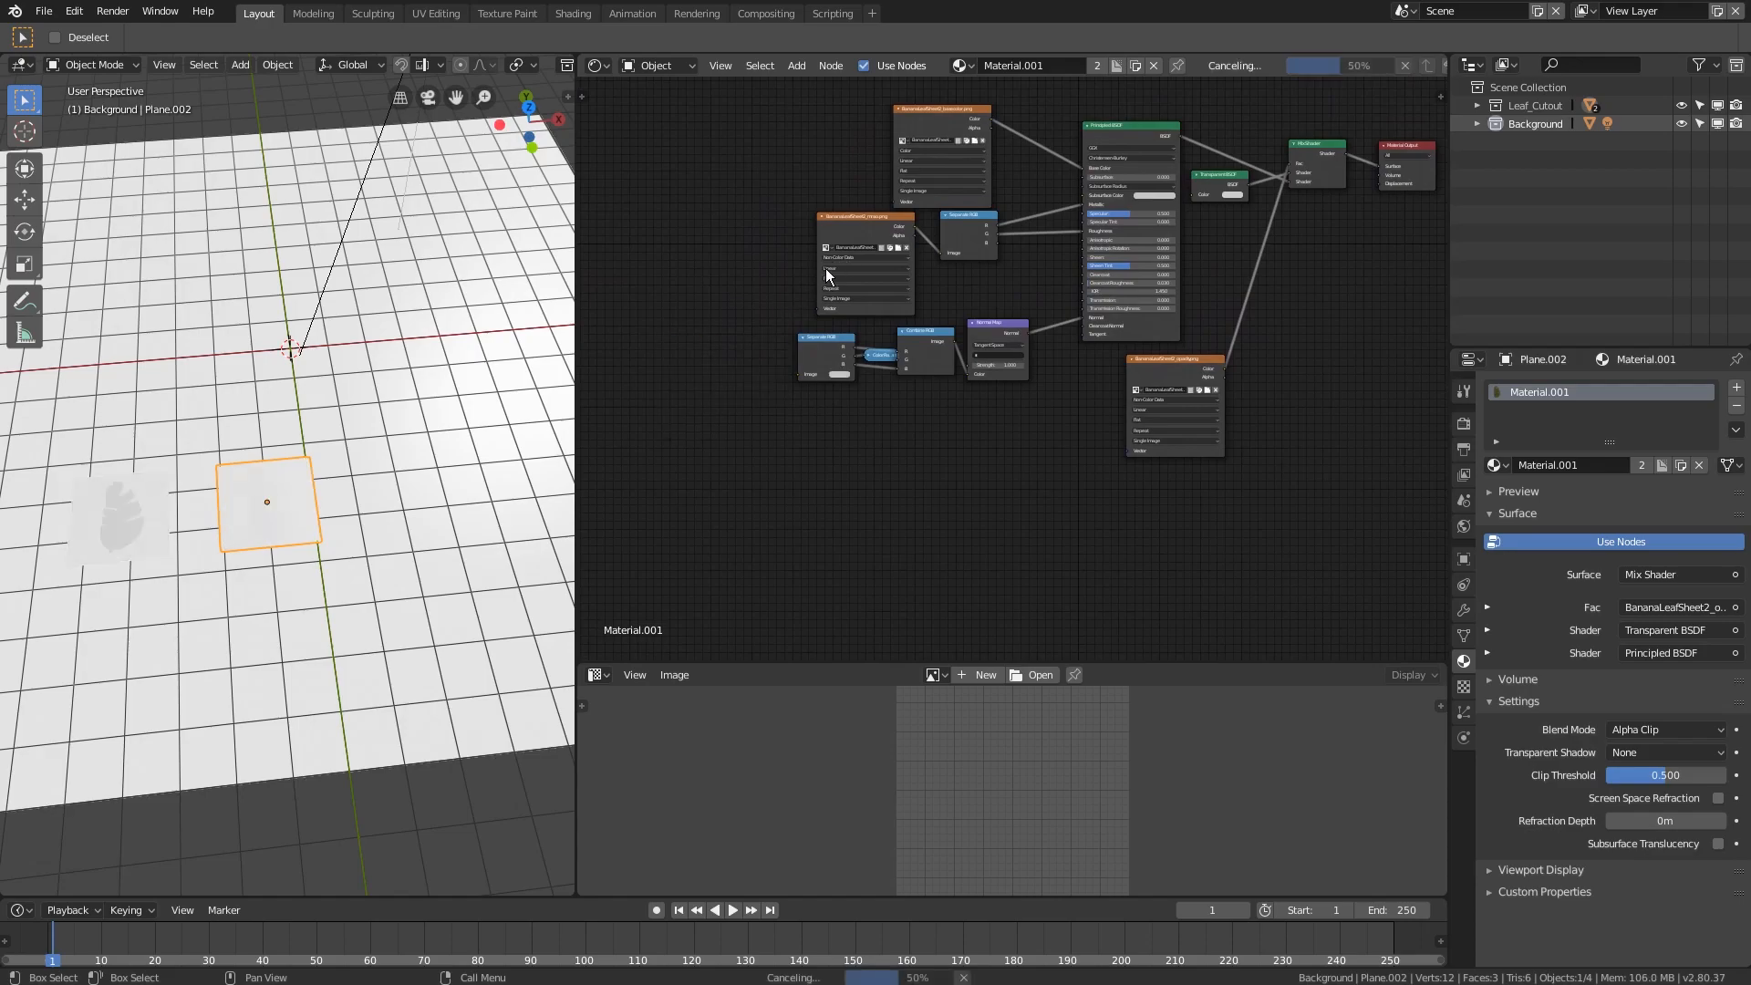
middle_click_drag(311, 482, 265, 471)
key("ctrl+z")
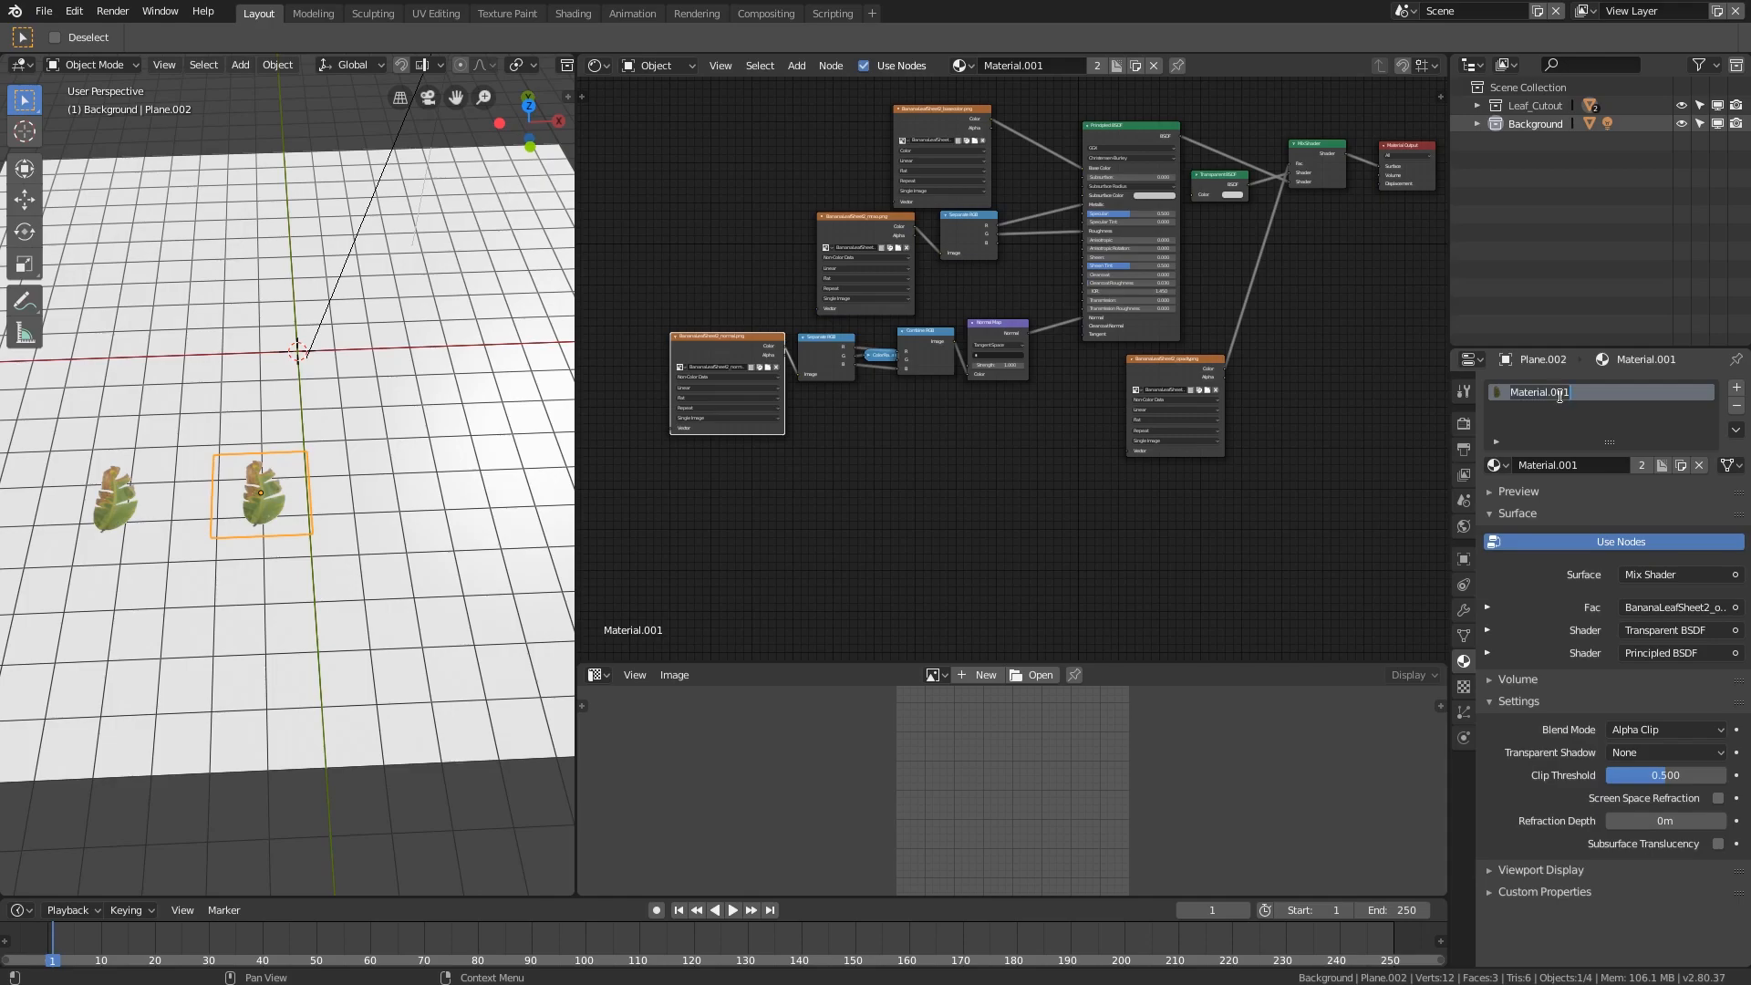
- Rename the shared leaf material as BananaLeaf2
type("BananaLeaf2")
key("Return")
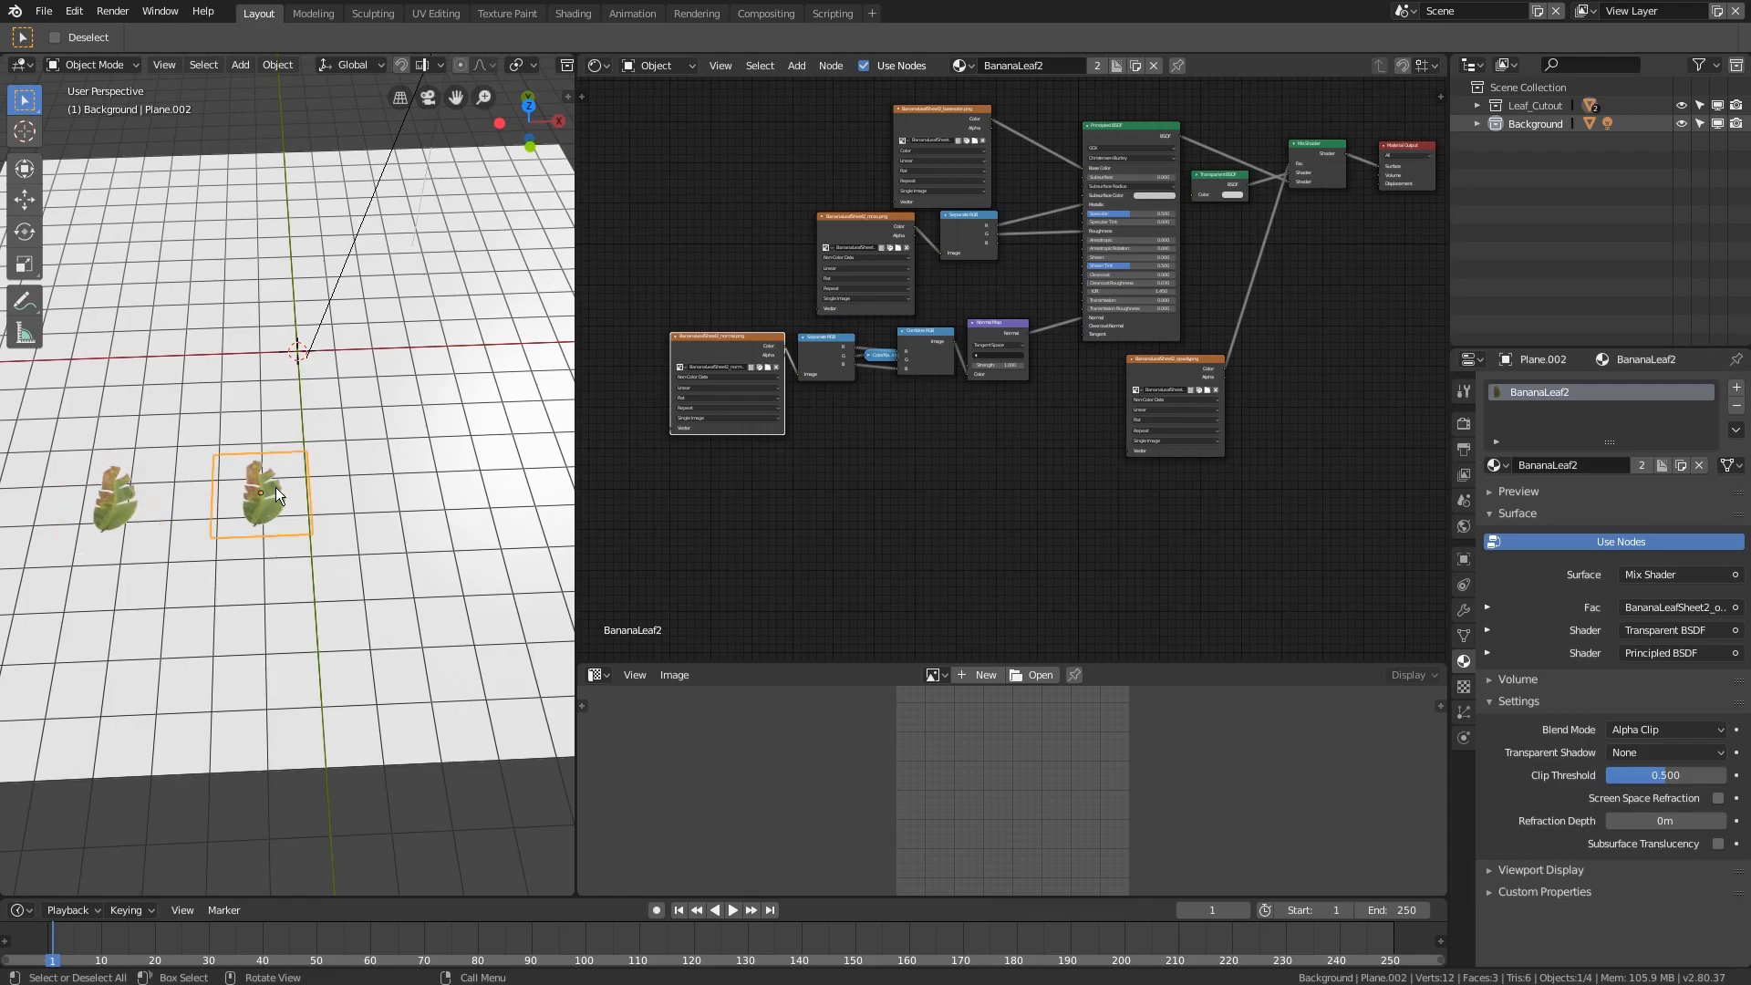
left_click(1737, 388)
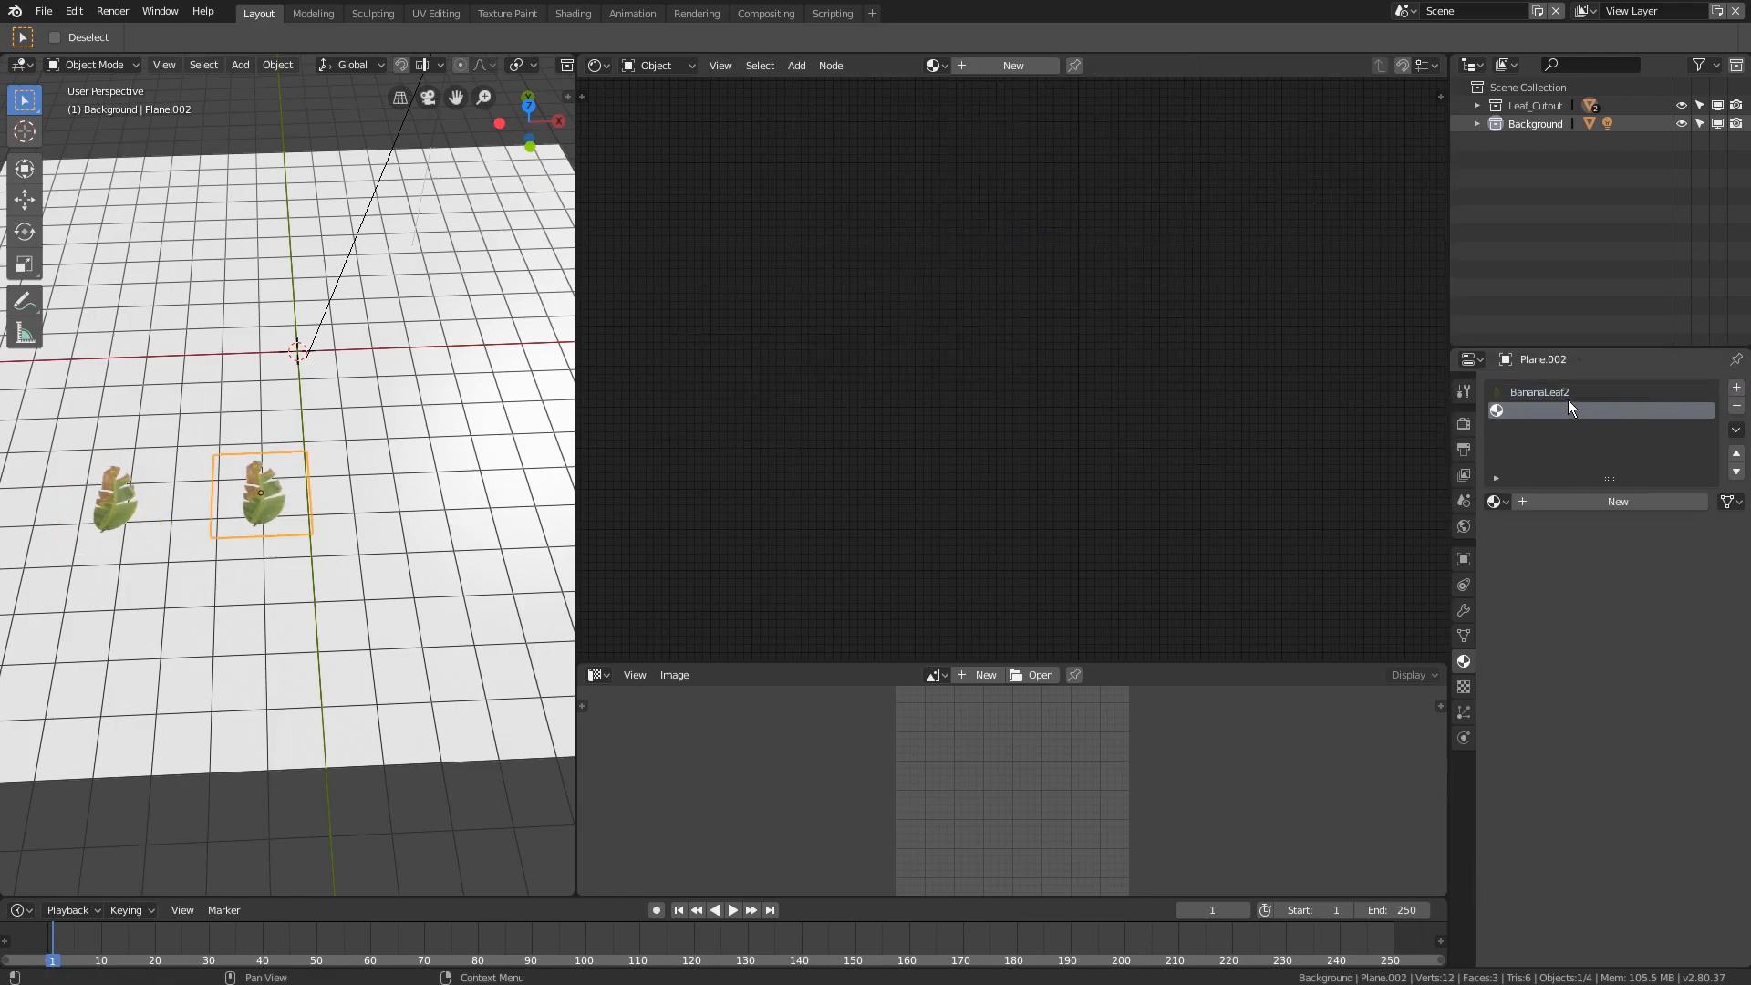
left_click(1736, 406)
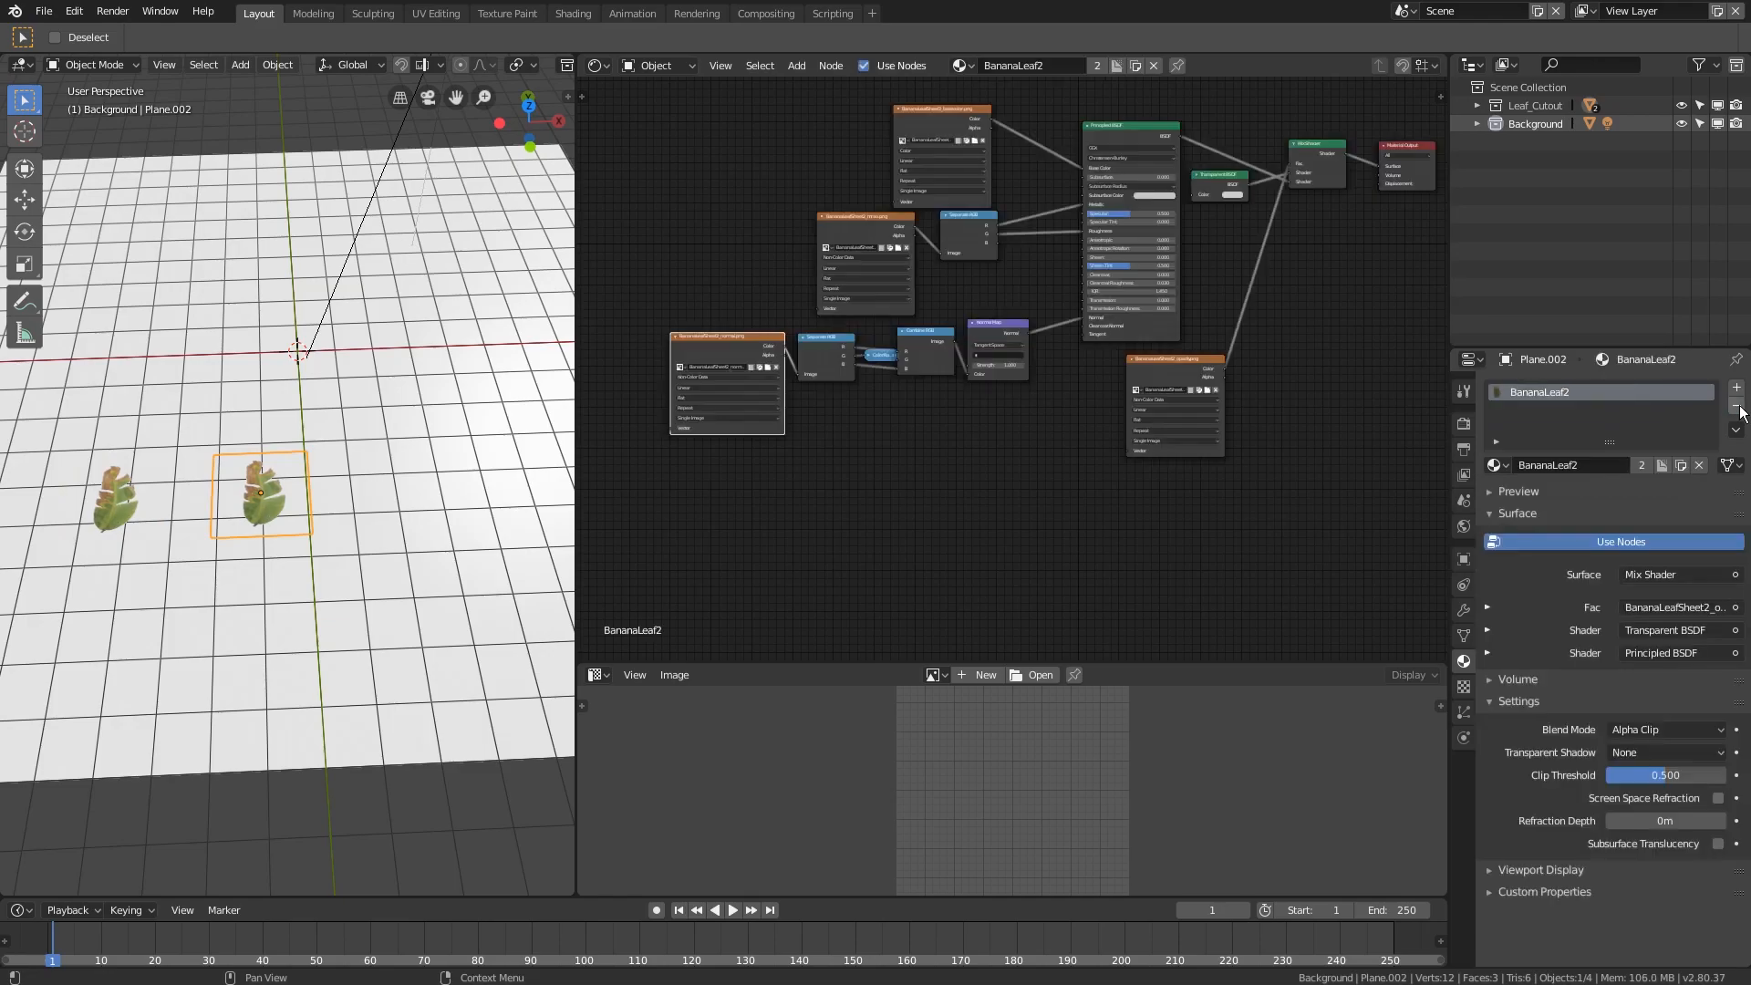
- Give the duplicated leaf plane its own copy of the material, rename it as BananaLeaf3, and compare the materials of both planes
left_click(1681, 468)
double_click(1595, 393)
left_click(1595, 395)
key("BackSpace")
key("BackSpace")
key("BackSpace")
type("3")
key("Return")
left_click(107, 507)
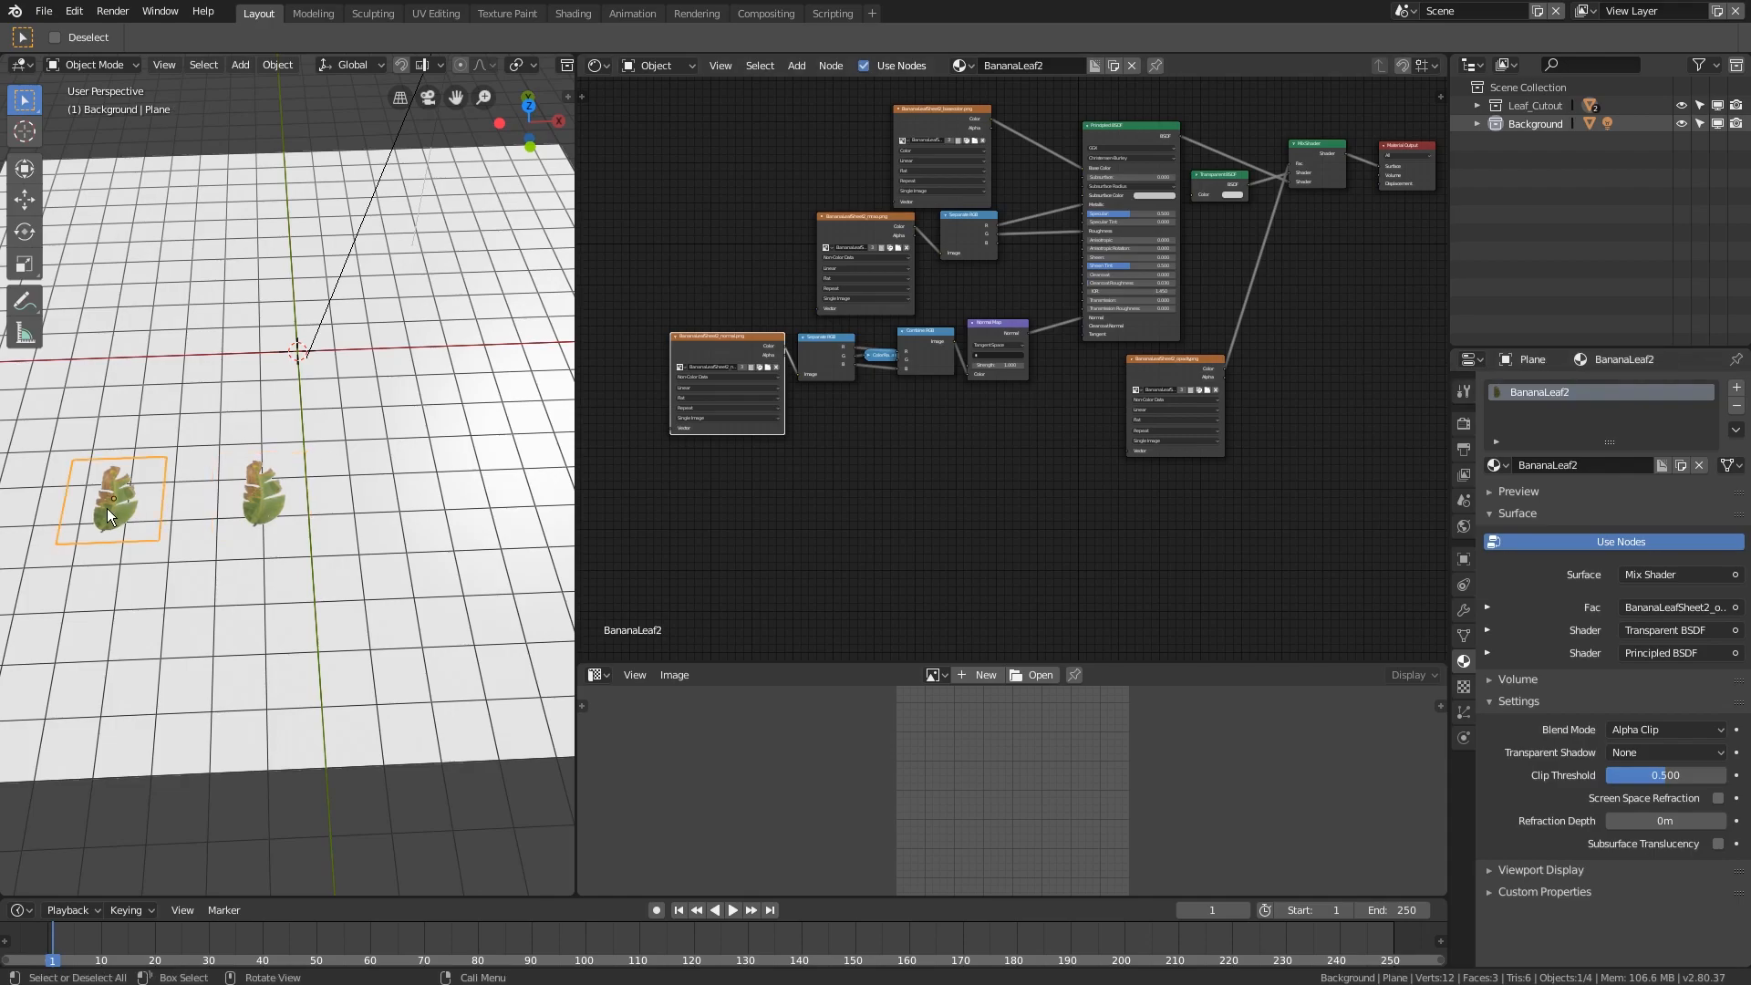
left_click(259, 494)
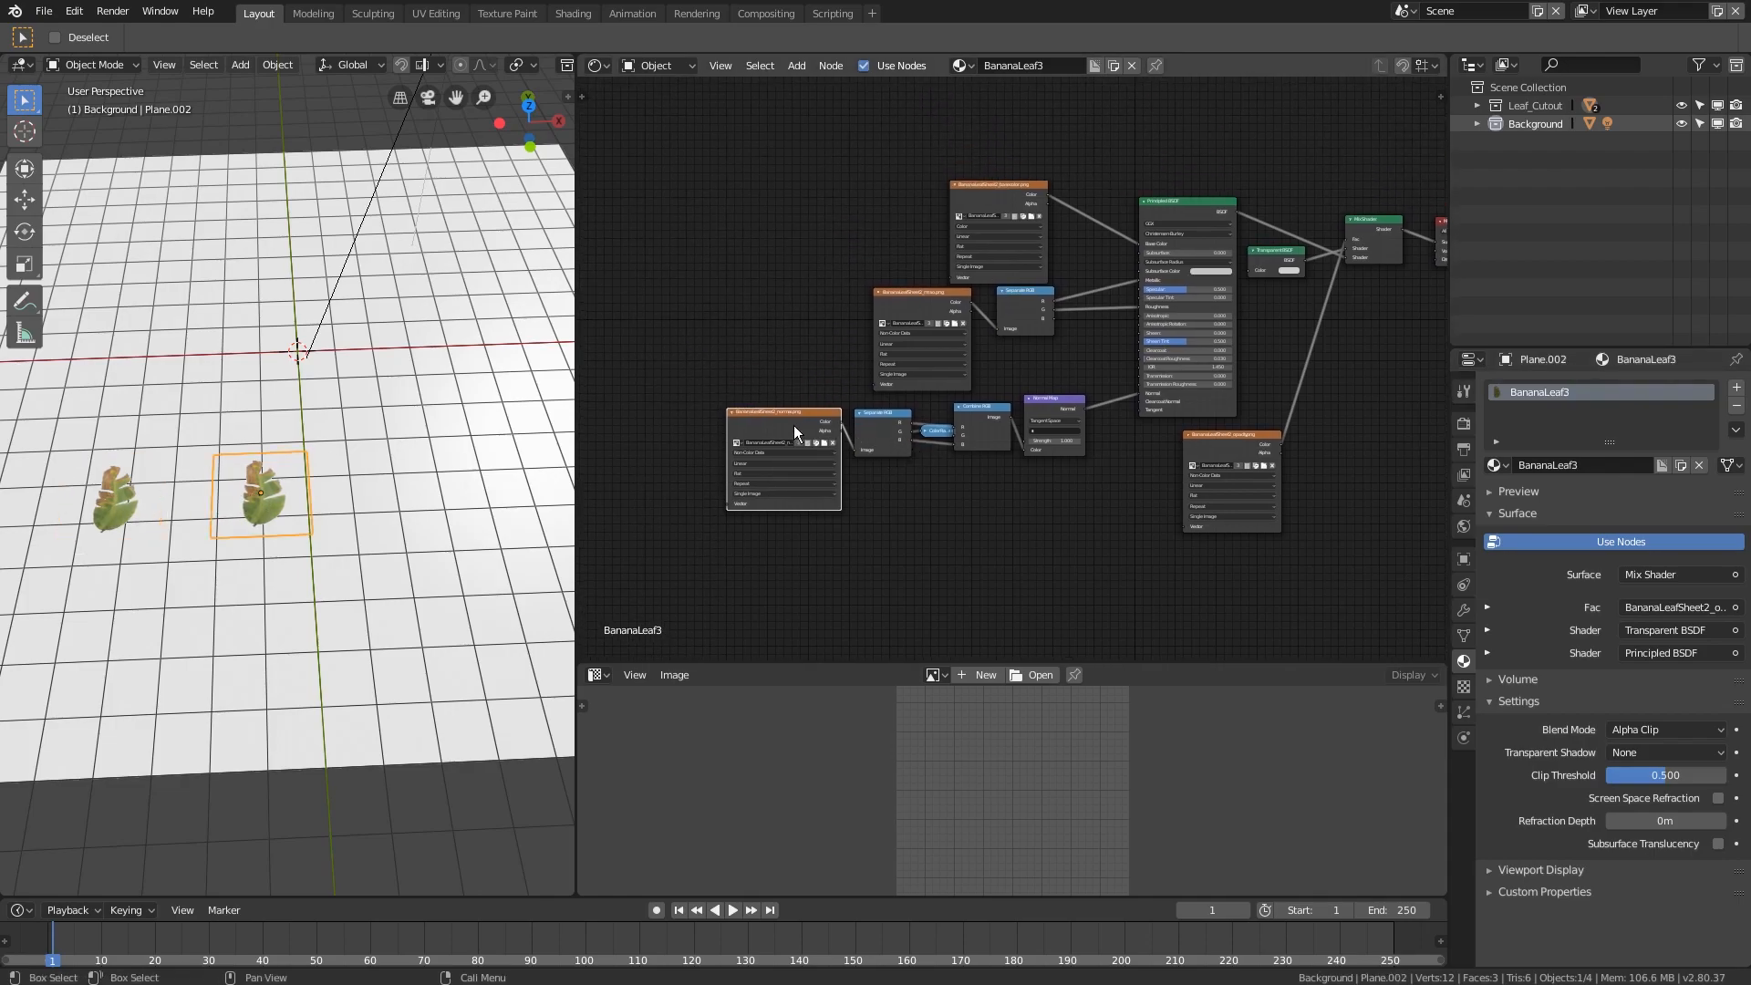
- Delete the normal, opacity, mrao and base color image texture nodes from the BananaLeaf3 material
key("x")
left_click(1195, 446)
key("x")
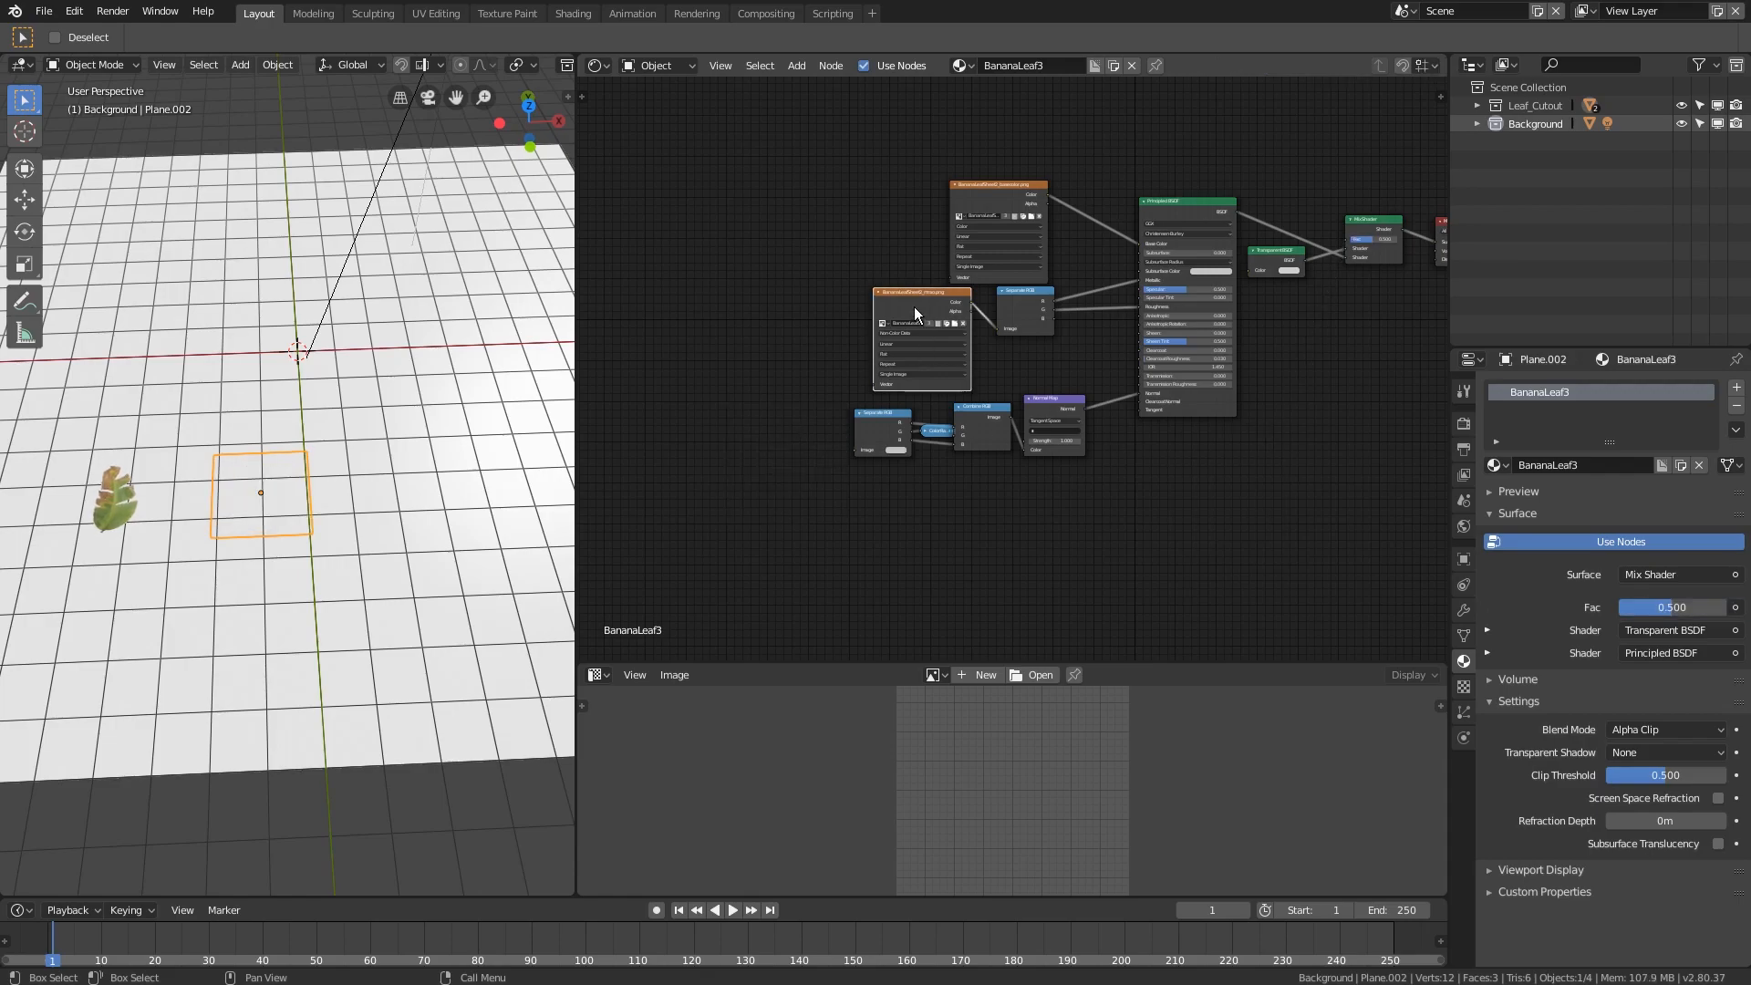
left_click(915, 306)
key("x")
left_click(985, 200)
key("x")
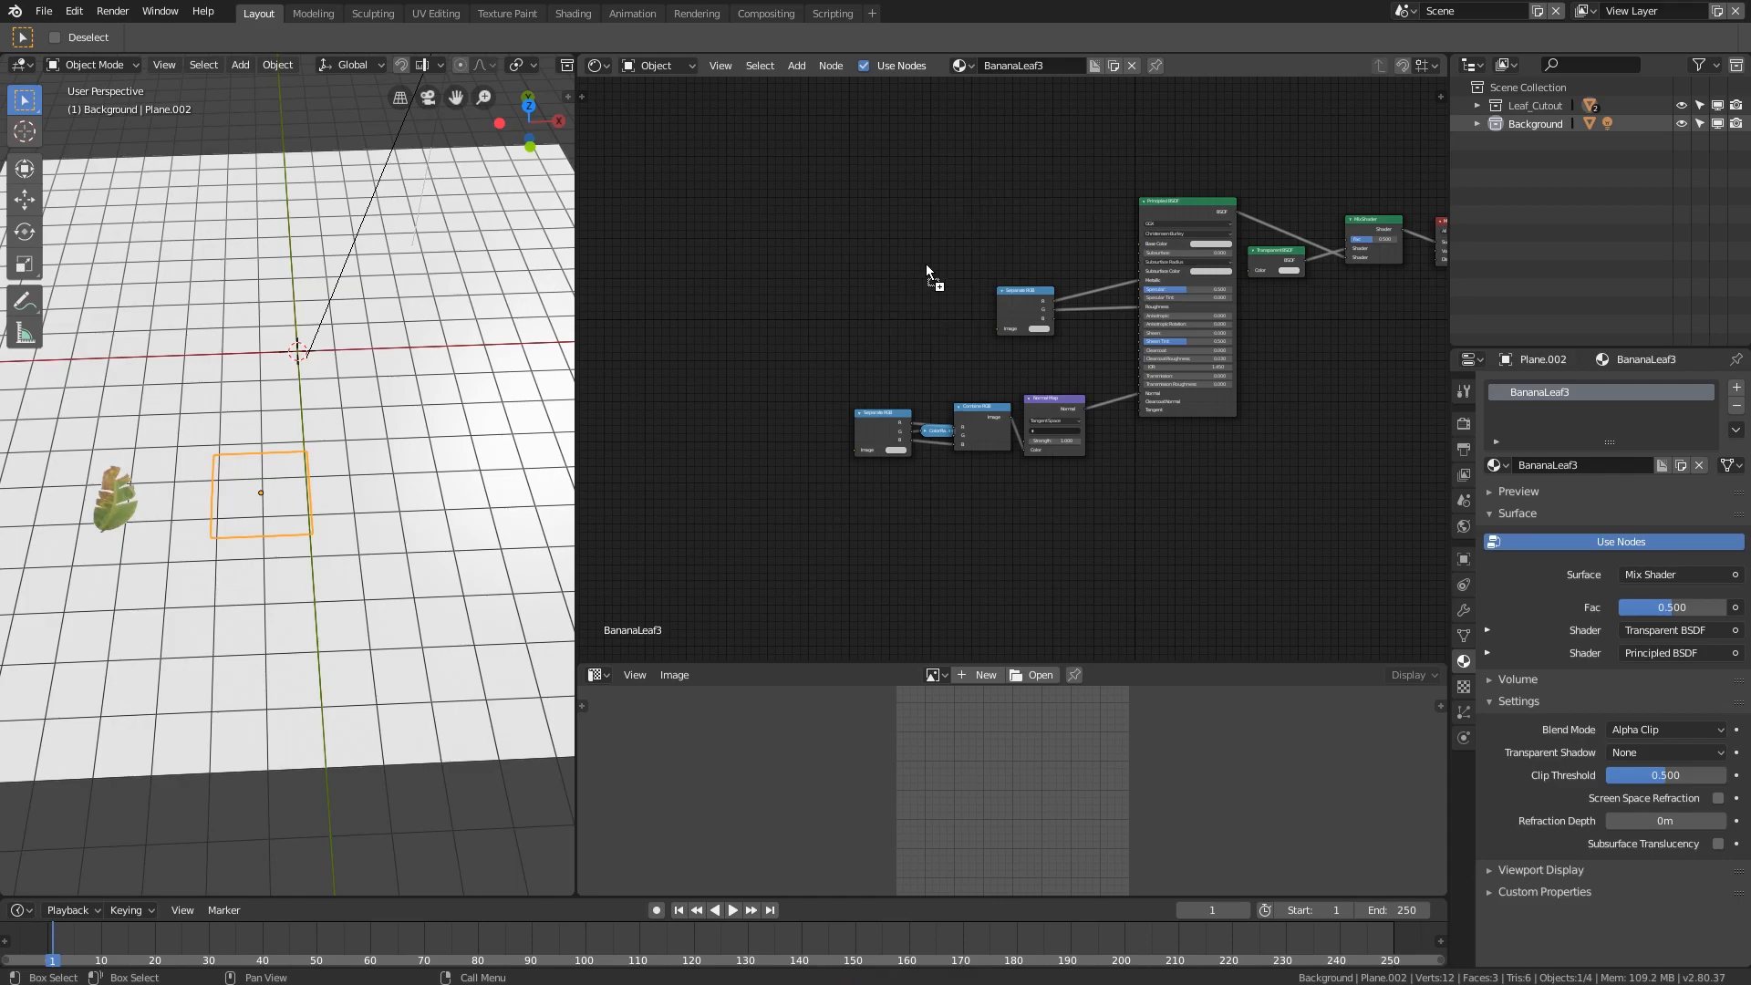
- Add BananaLeafSheet3_basecolor.png as an image texture and connect its Color output to the Principled BSDF's Base Color
key("ctrl+z")
scroll(875, 264, "up", 4)
left_click_drag(799, 309, 1034, 428)
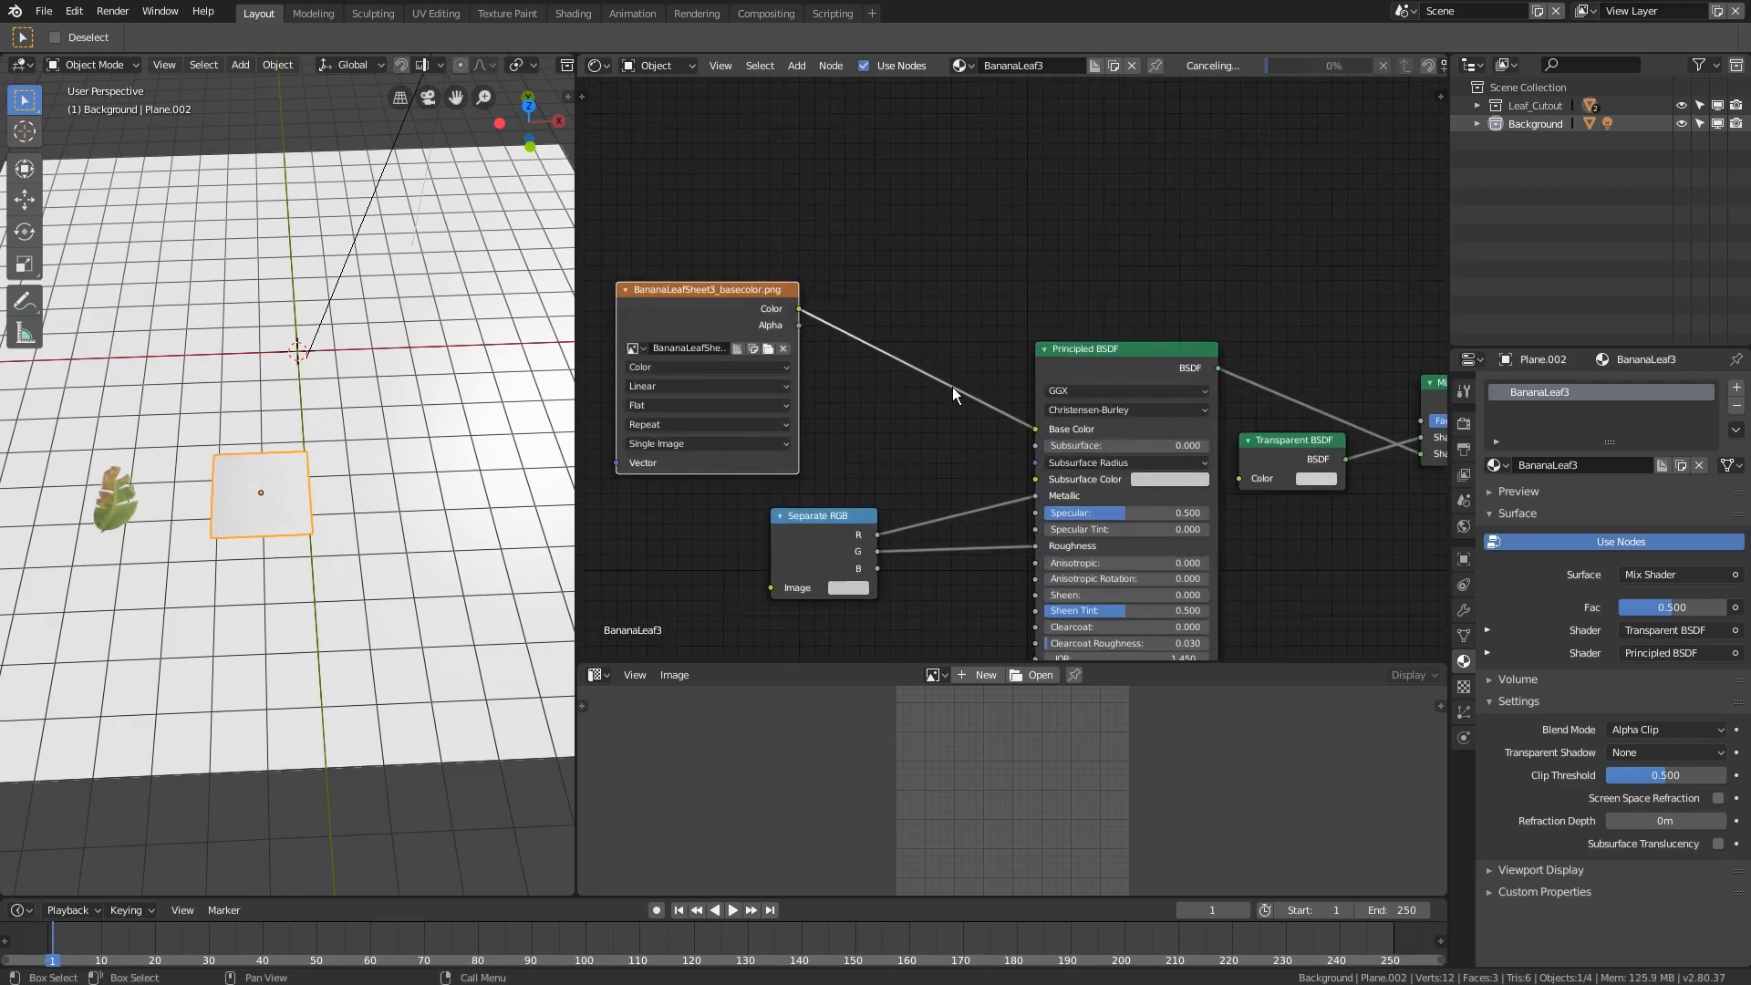
- Add BananaLeafSheet3_mrao.png as an image texture, set it to Non-Color Data and connect its Color to the upper Separate RGB's Image input
scroll(907, 395, "down", 2)
middle_click_drag(822, 543, 1000, 410)
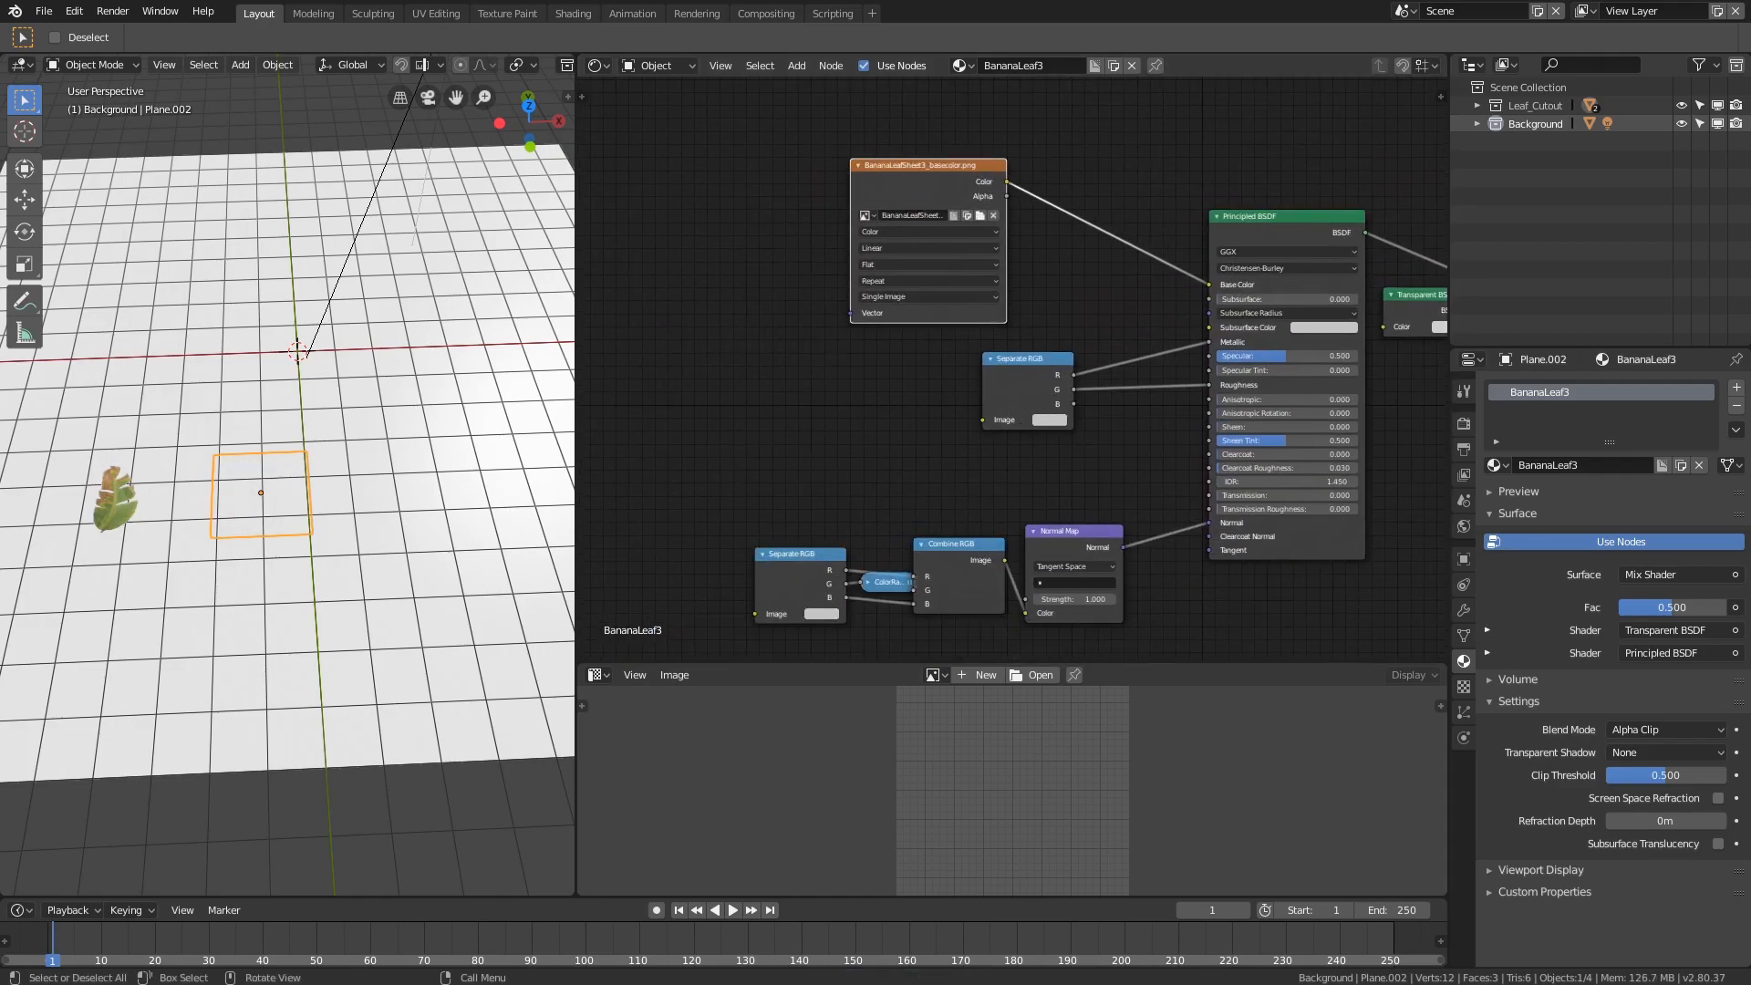
left_click_drag(401, 421, 788, 354)
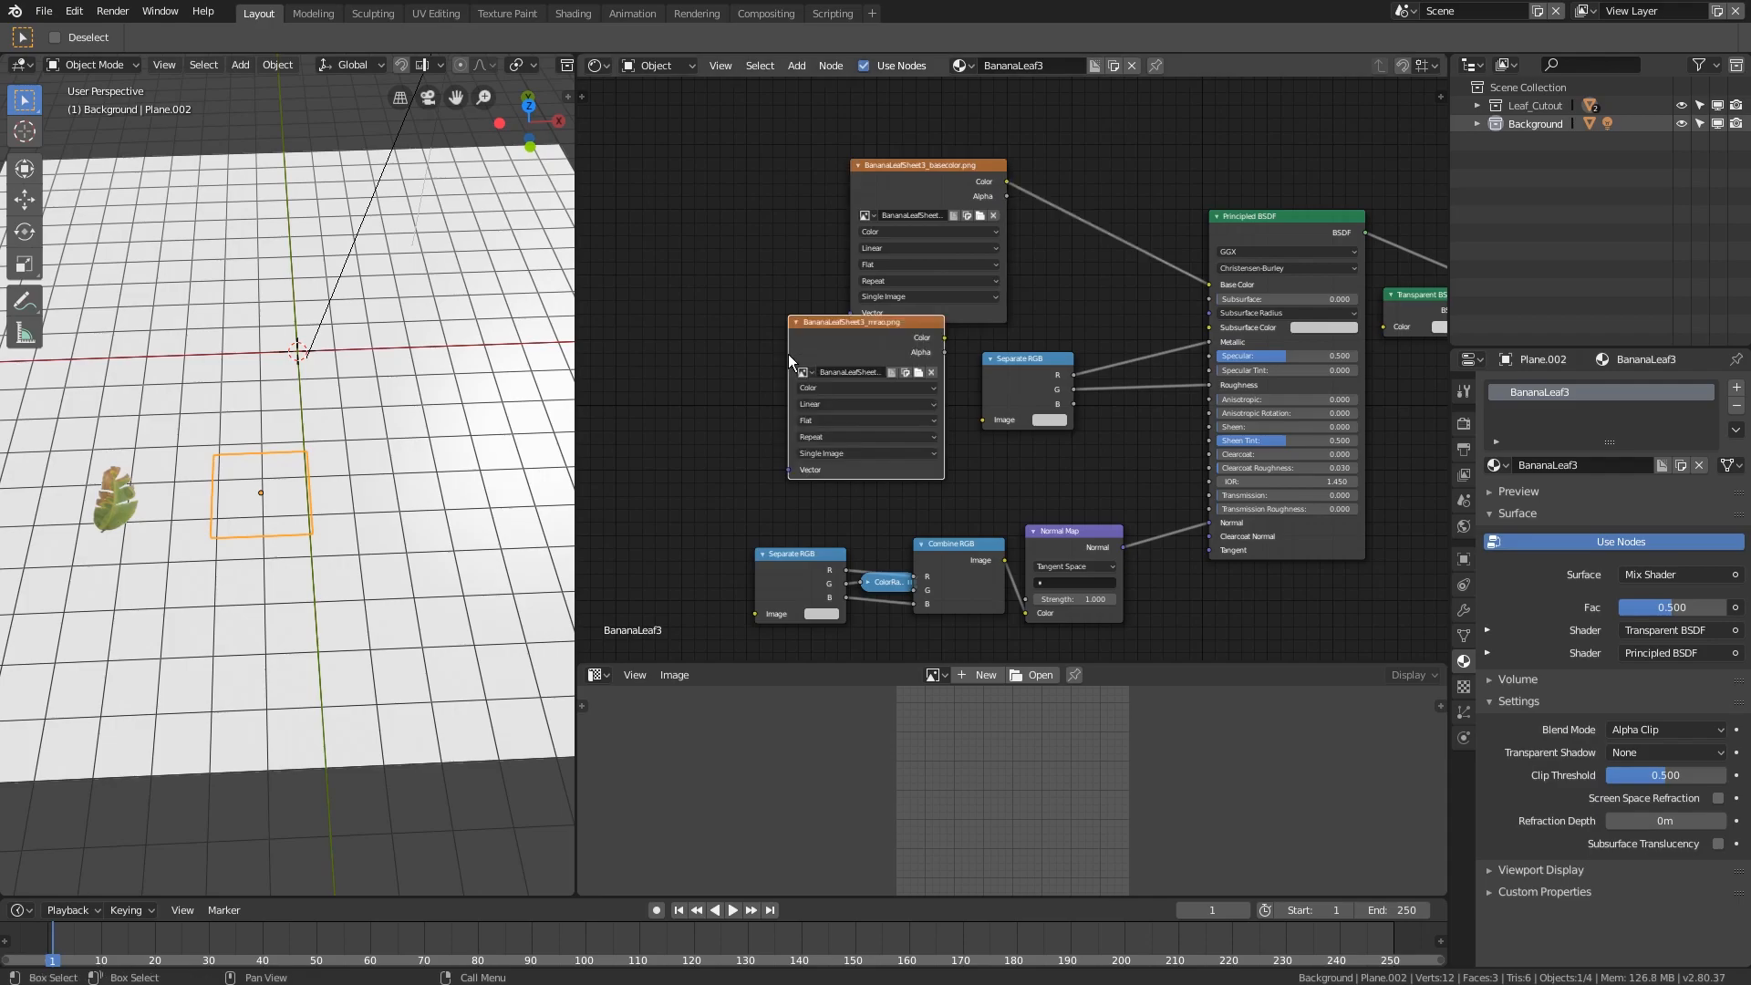
scroll(844, 372, "up", 3)
left_click(795, 392)
left_click(808, 358)
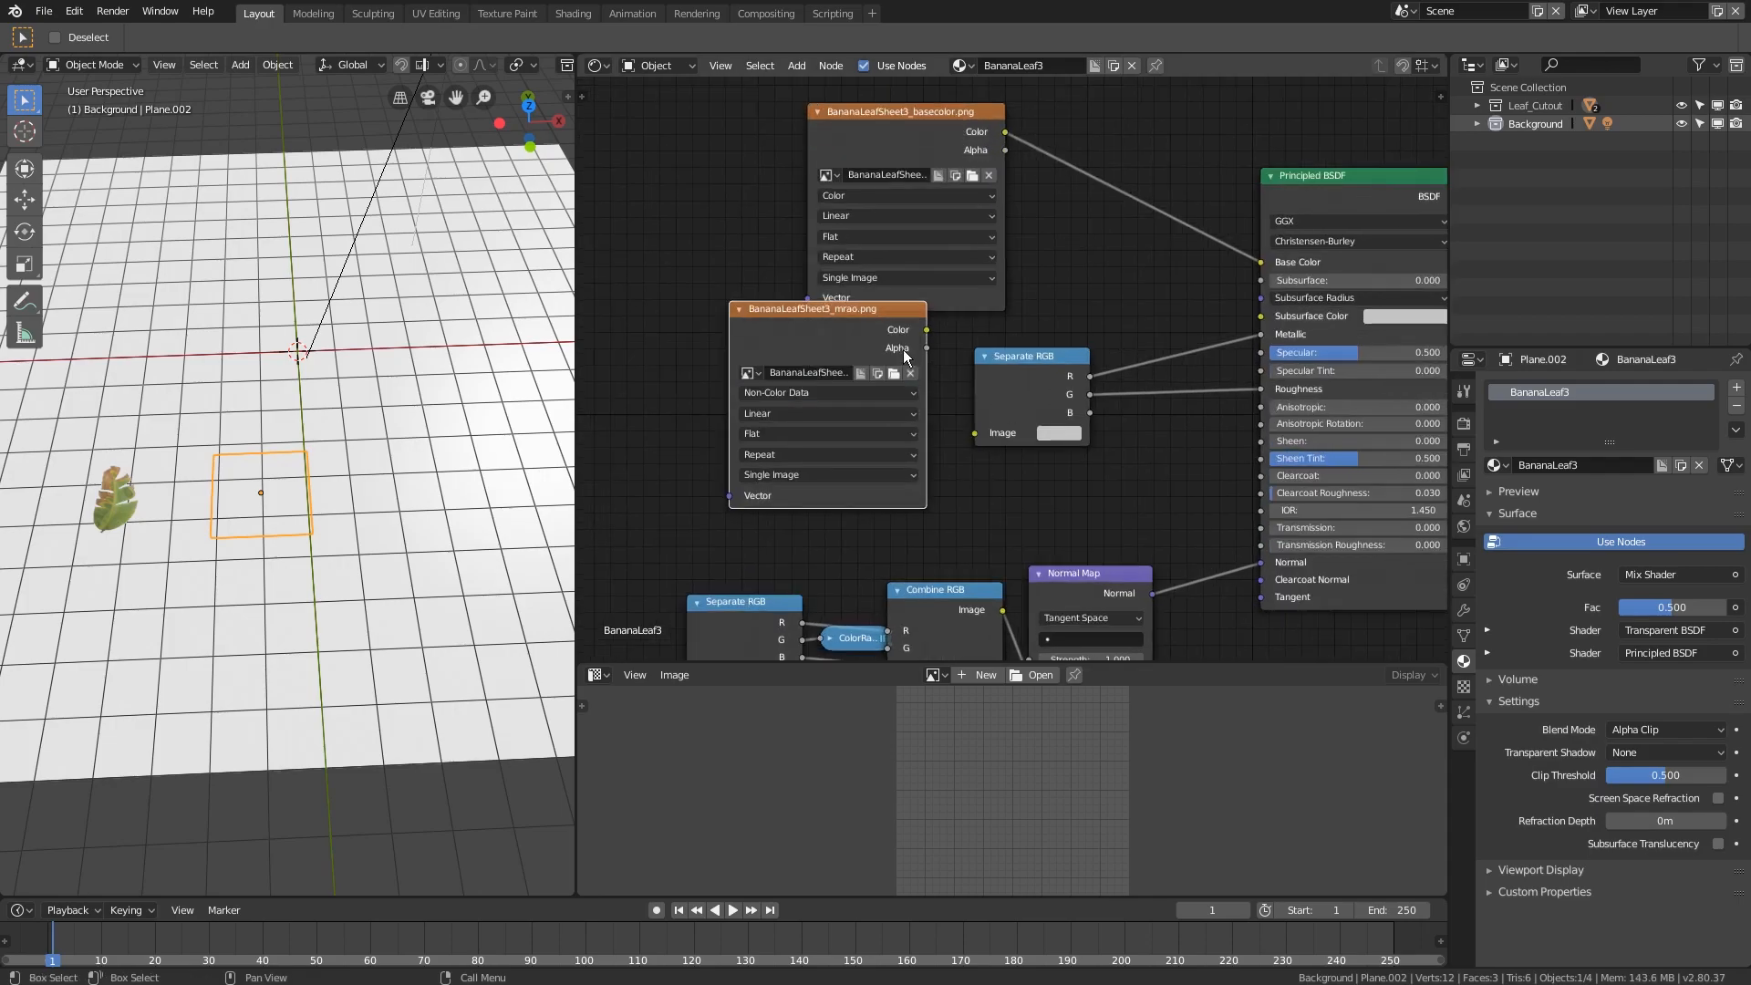
left_click_drag(923, 331, 944, 356)
left_click_drag(967, 423, 972, 429)
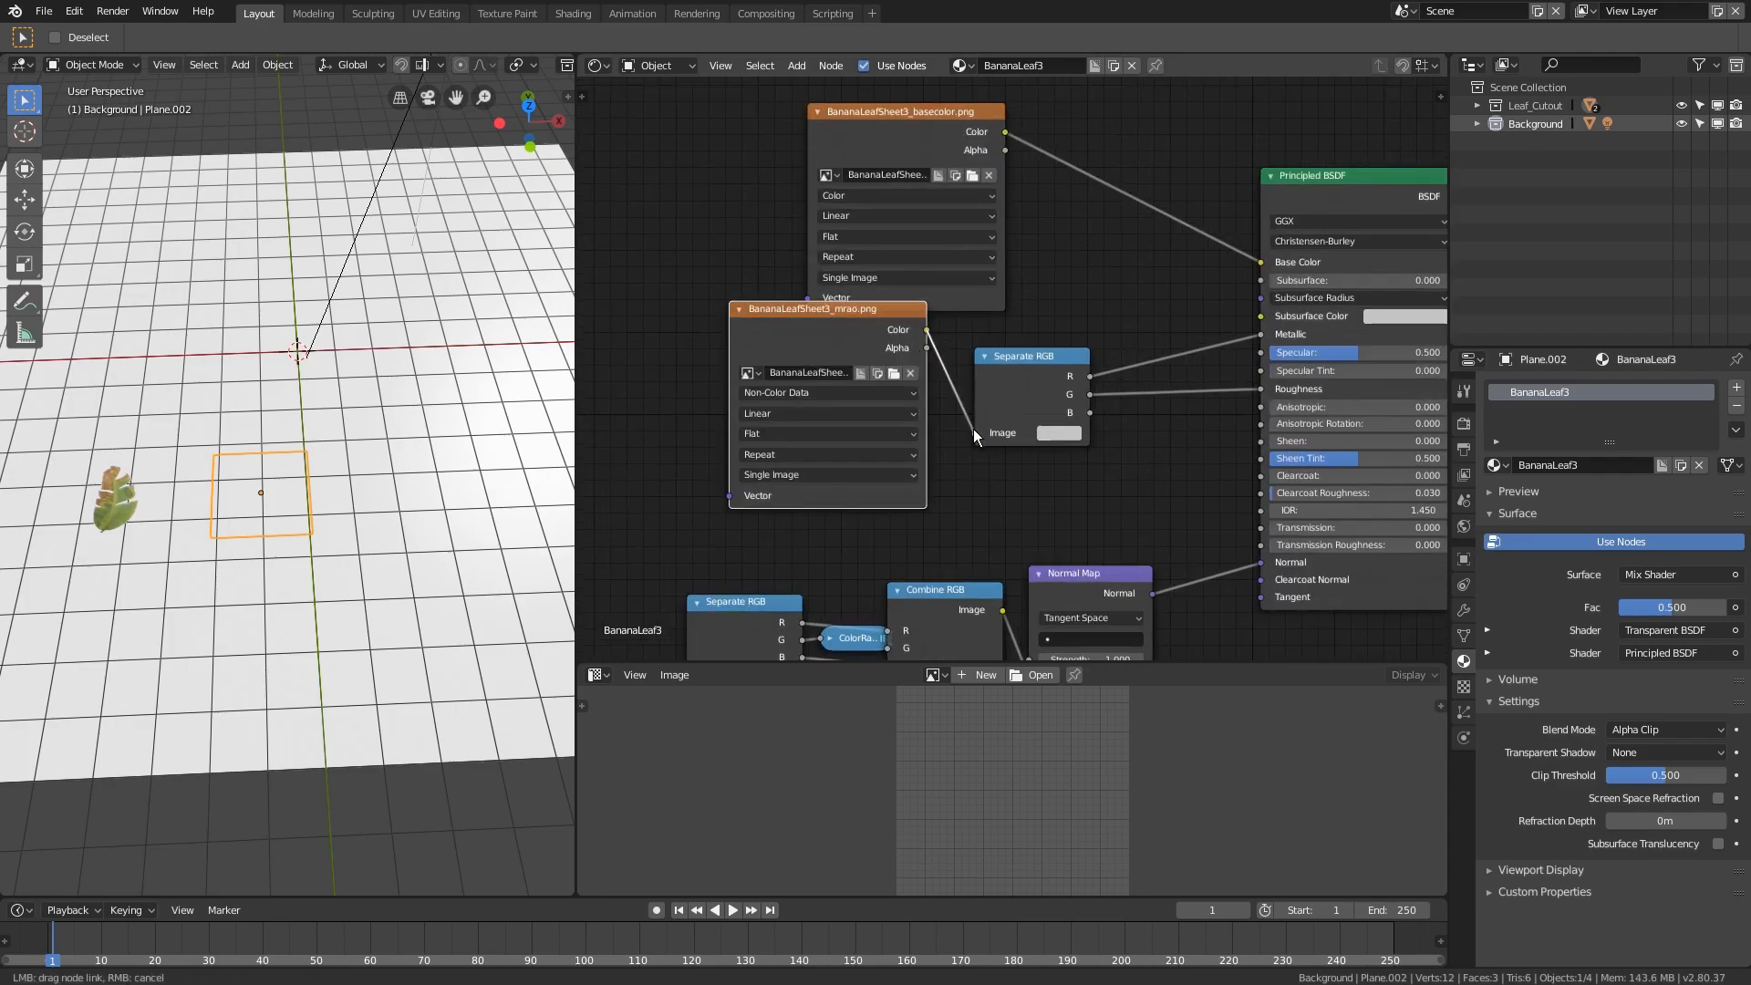
- Inspect the duplicated leaf plane up close, toggling Edit Mode on and off
scroll(277, 500, "up", 4)
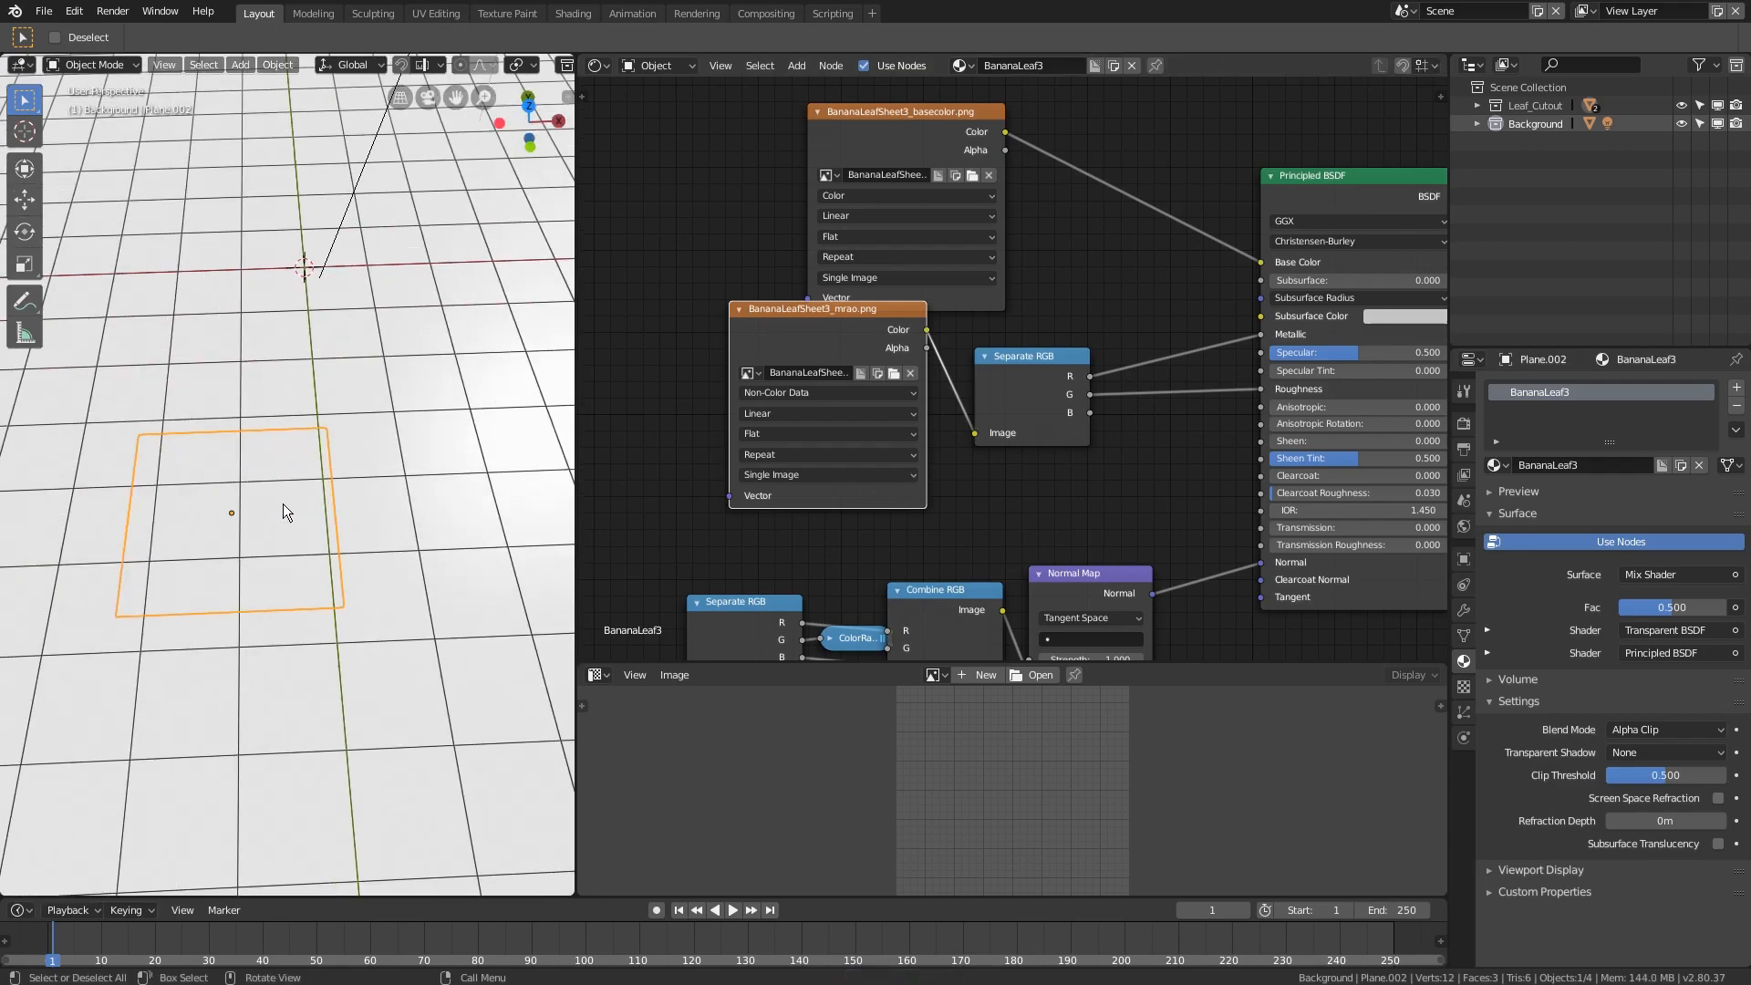
middle_click_drag(279, 522, 332, 511)
key("Tab")
key("Tab")
key("Tab")
key("Tab")
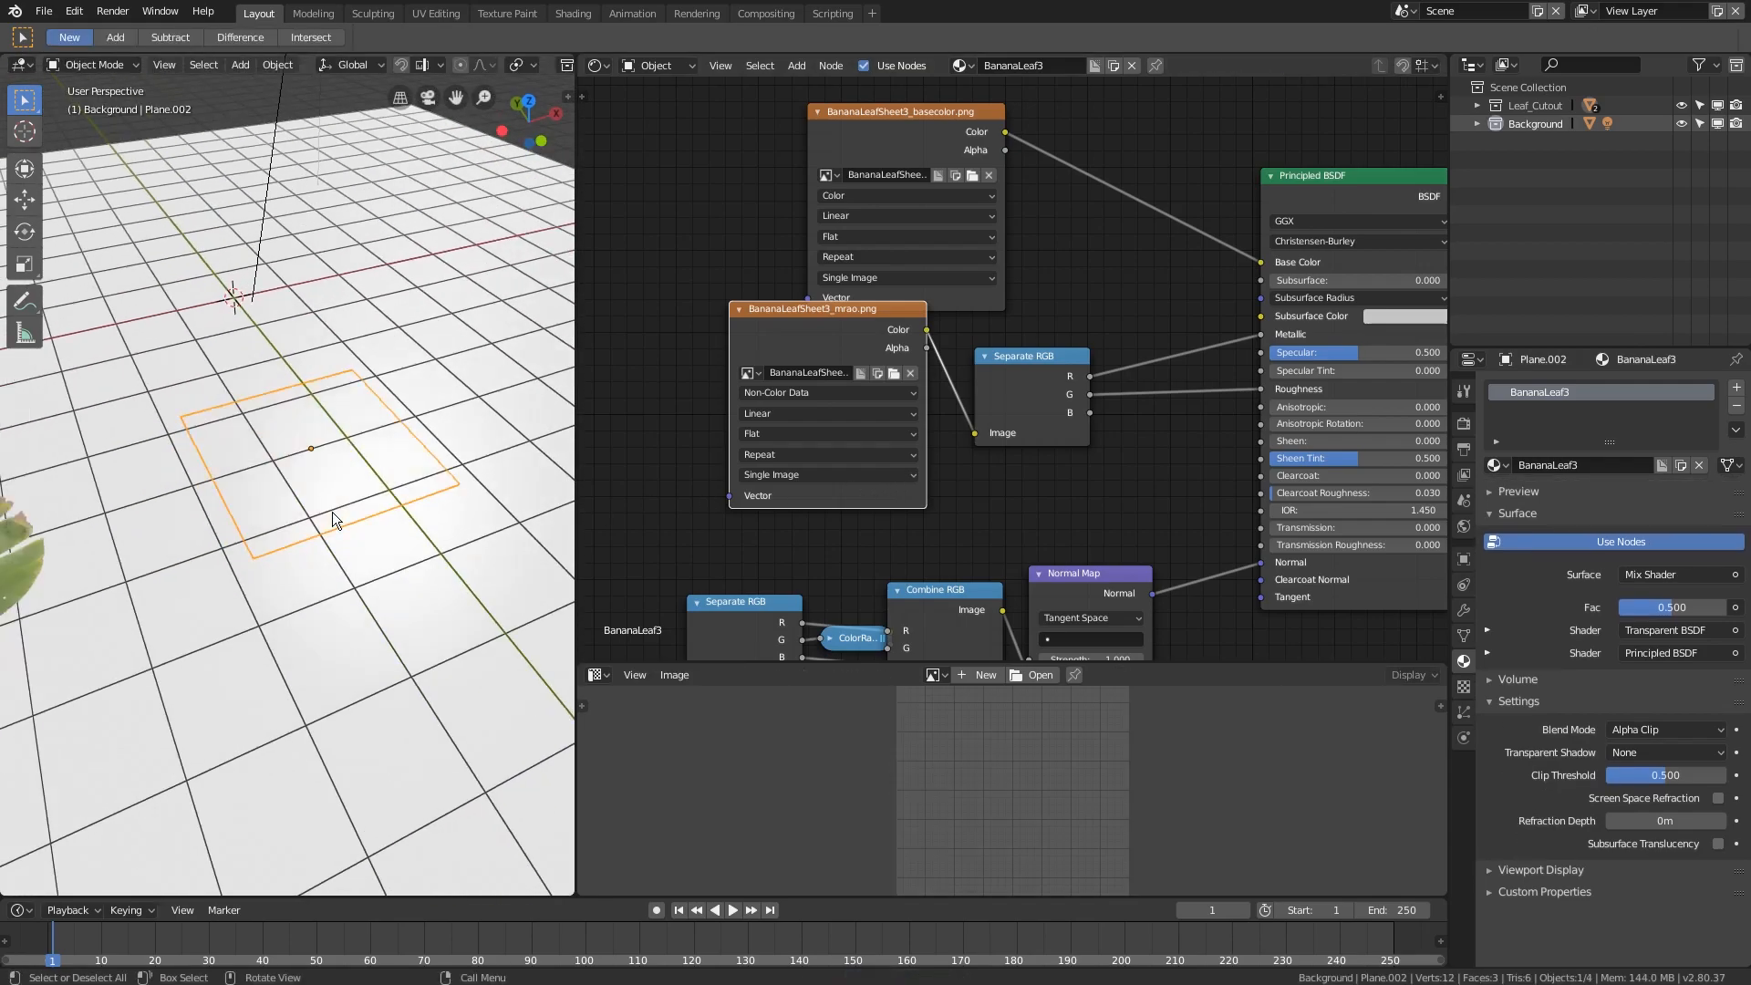
- Move the base color image texture node up, clear of the mrao texture node
scroll(1026, 392, "down", 4)
middle_click_drag(1153, 422, 947, 454)
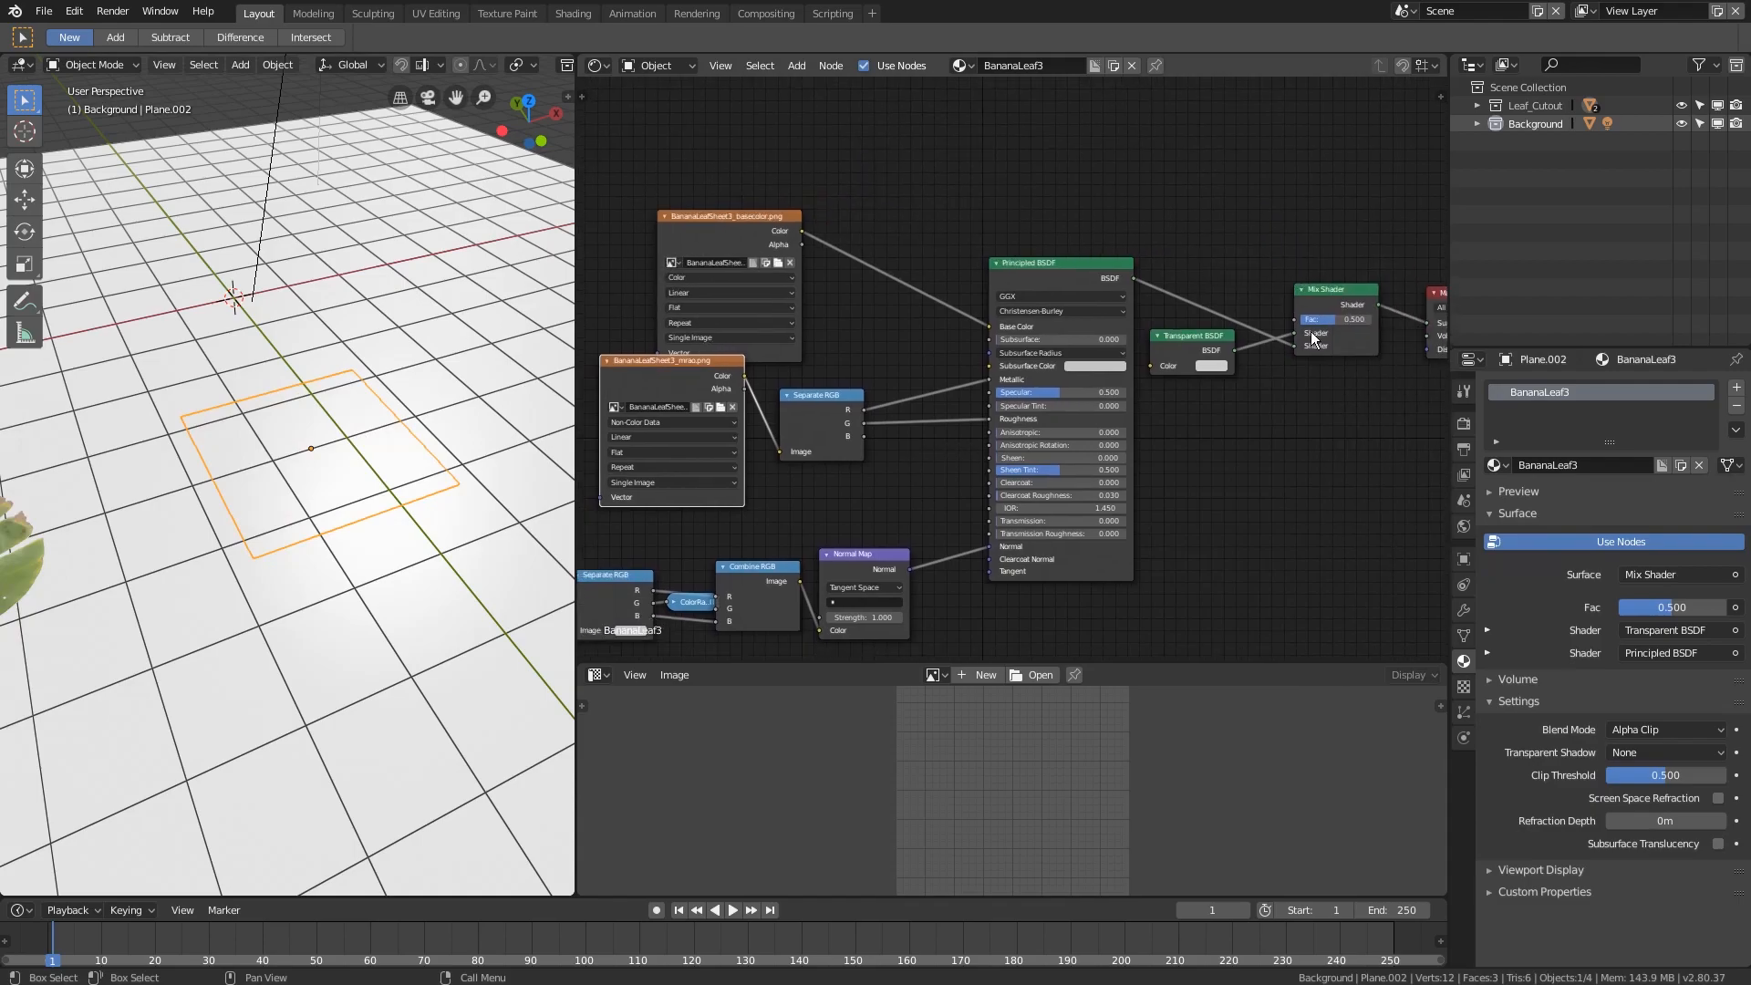
left_click_drag(739, 219, 734, 169)
middle_click_drag(786, 340, 756, 286)
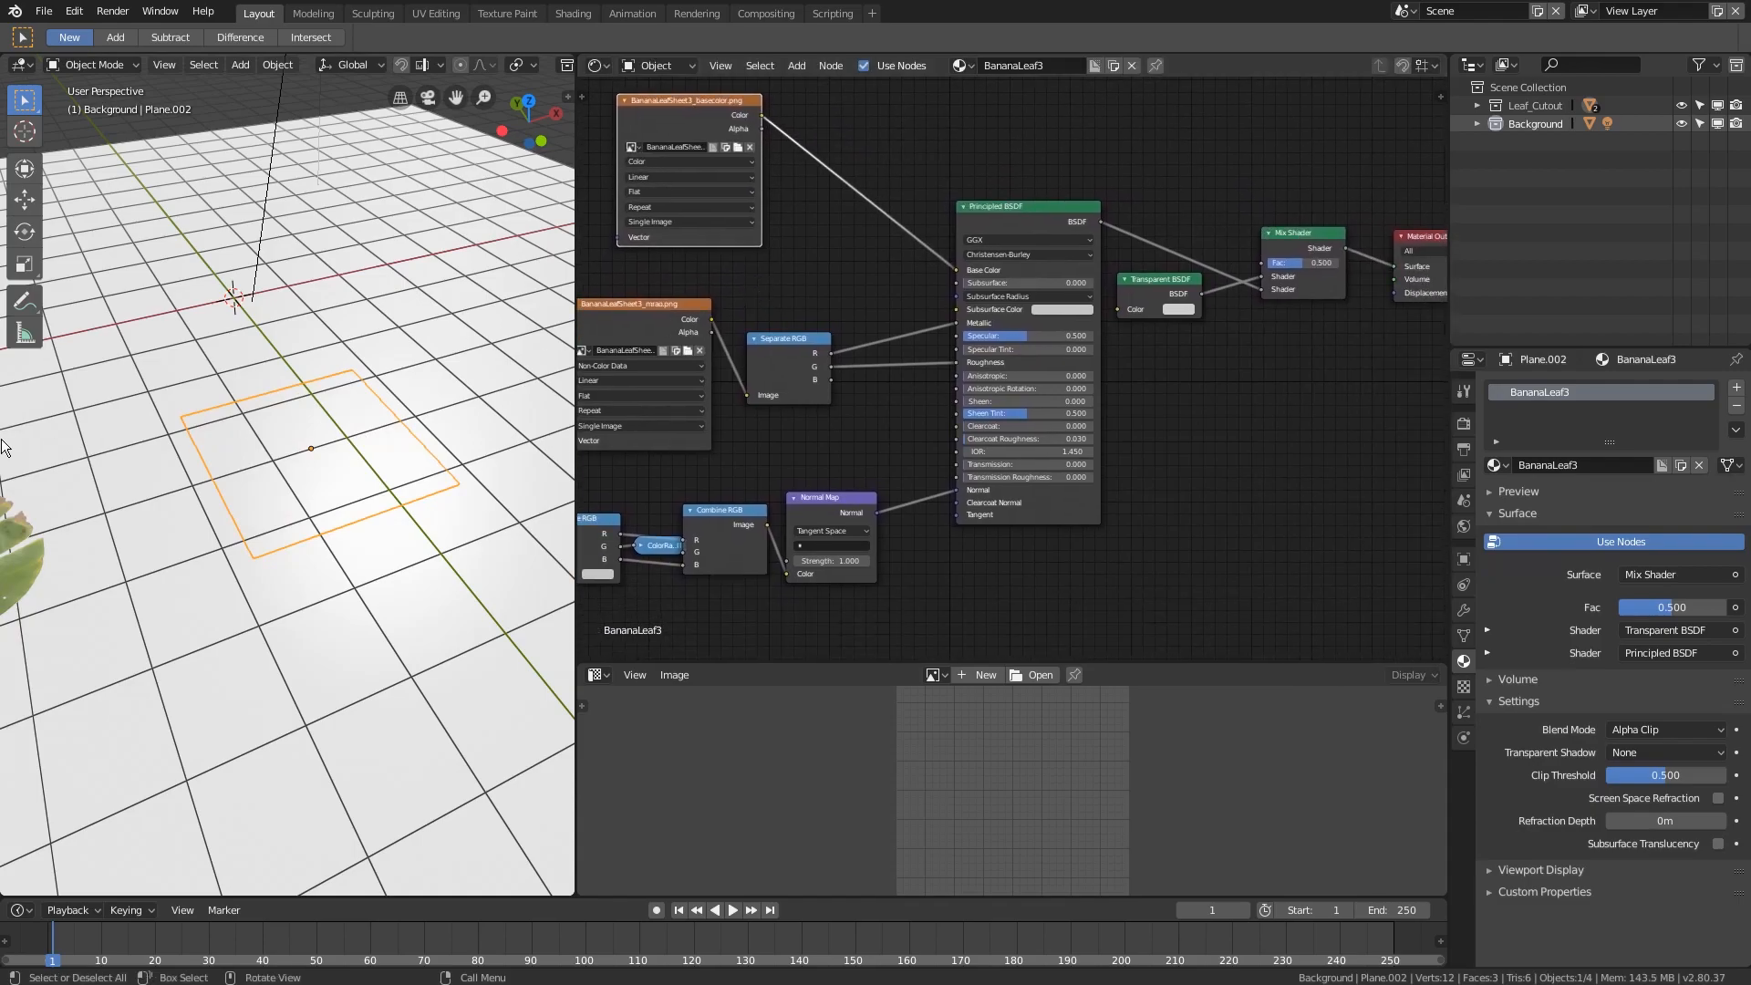
- Add BananaLeafSheet3_opacity.png as an image texture, set it to Non-Color Data and connect its Color to the Mix Shader's Fac
left_click_drag(1212, 511, 1212, 513)
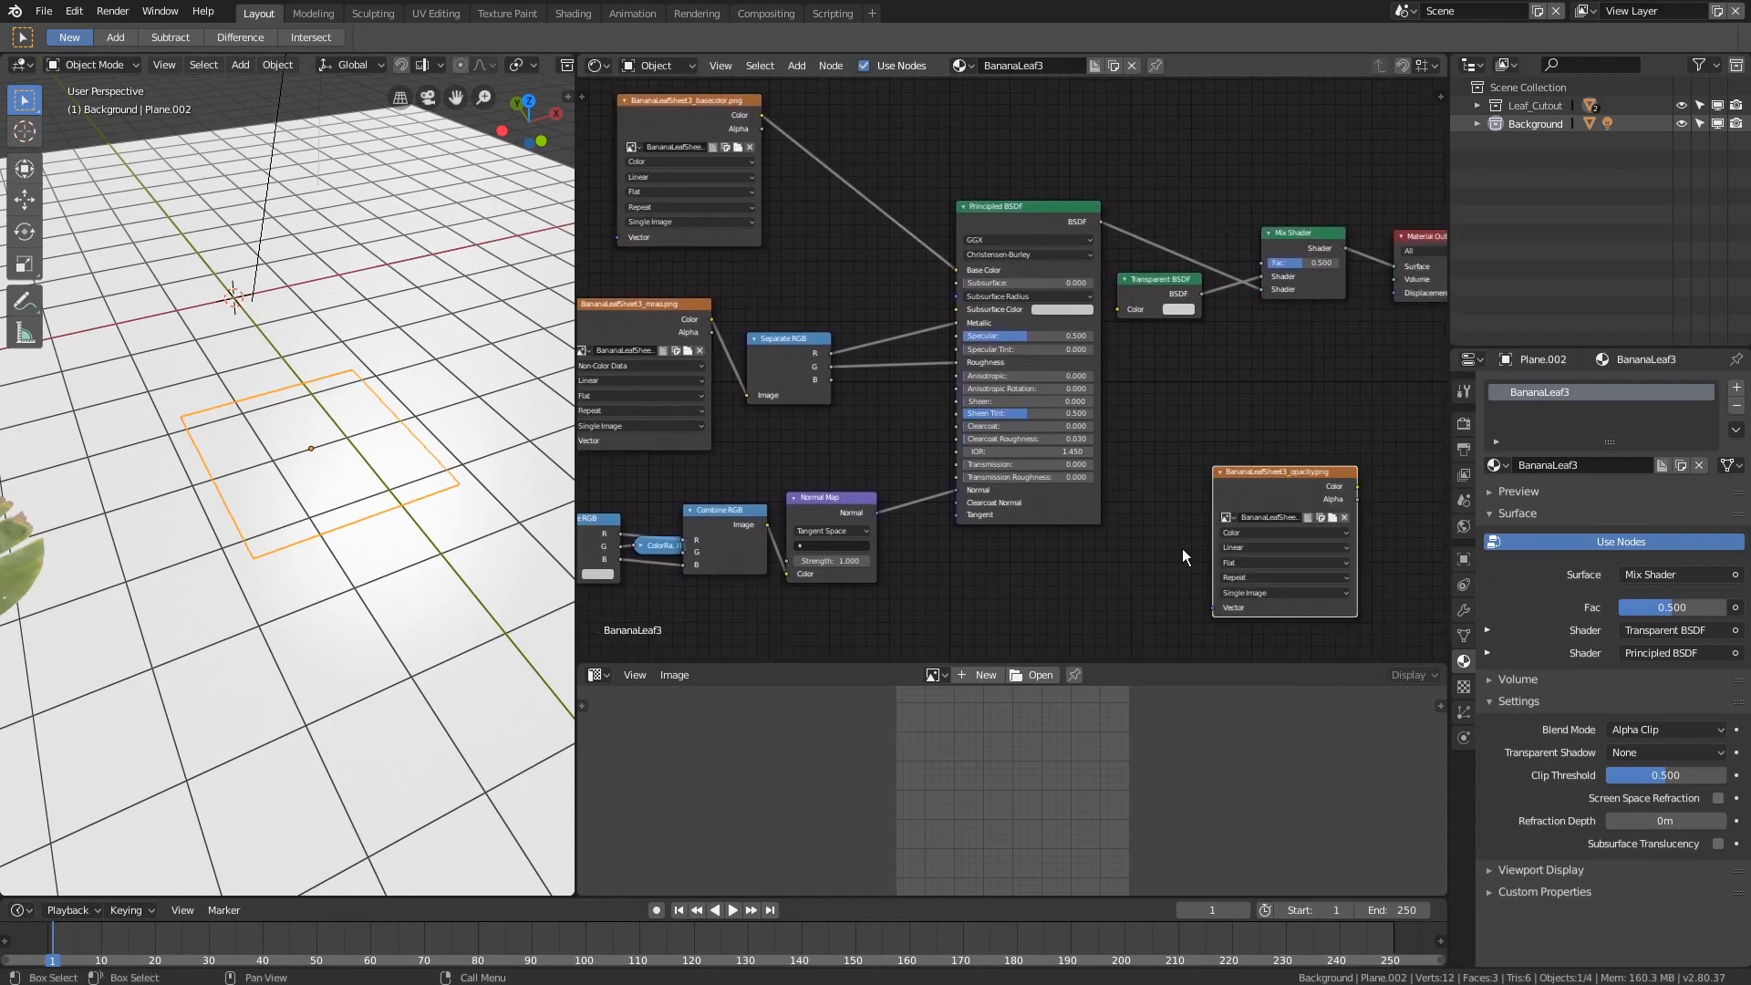
middle_click_drag(1071, 610, 988, 539)
key("ctrl+s")
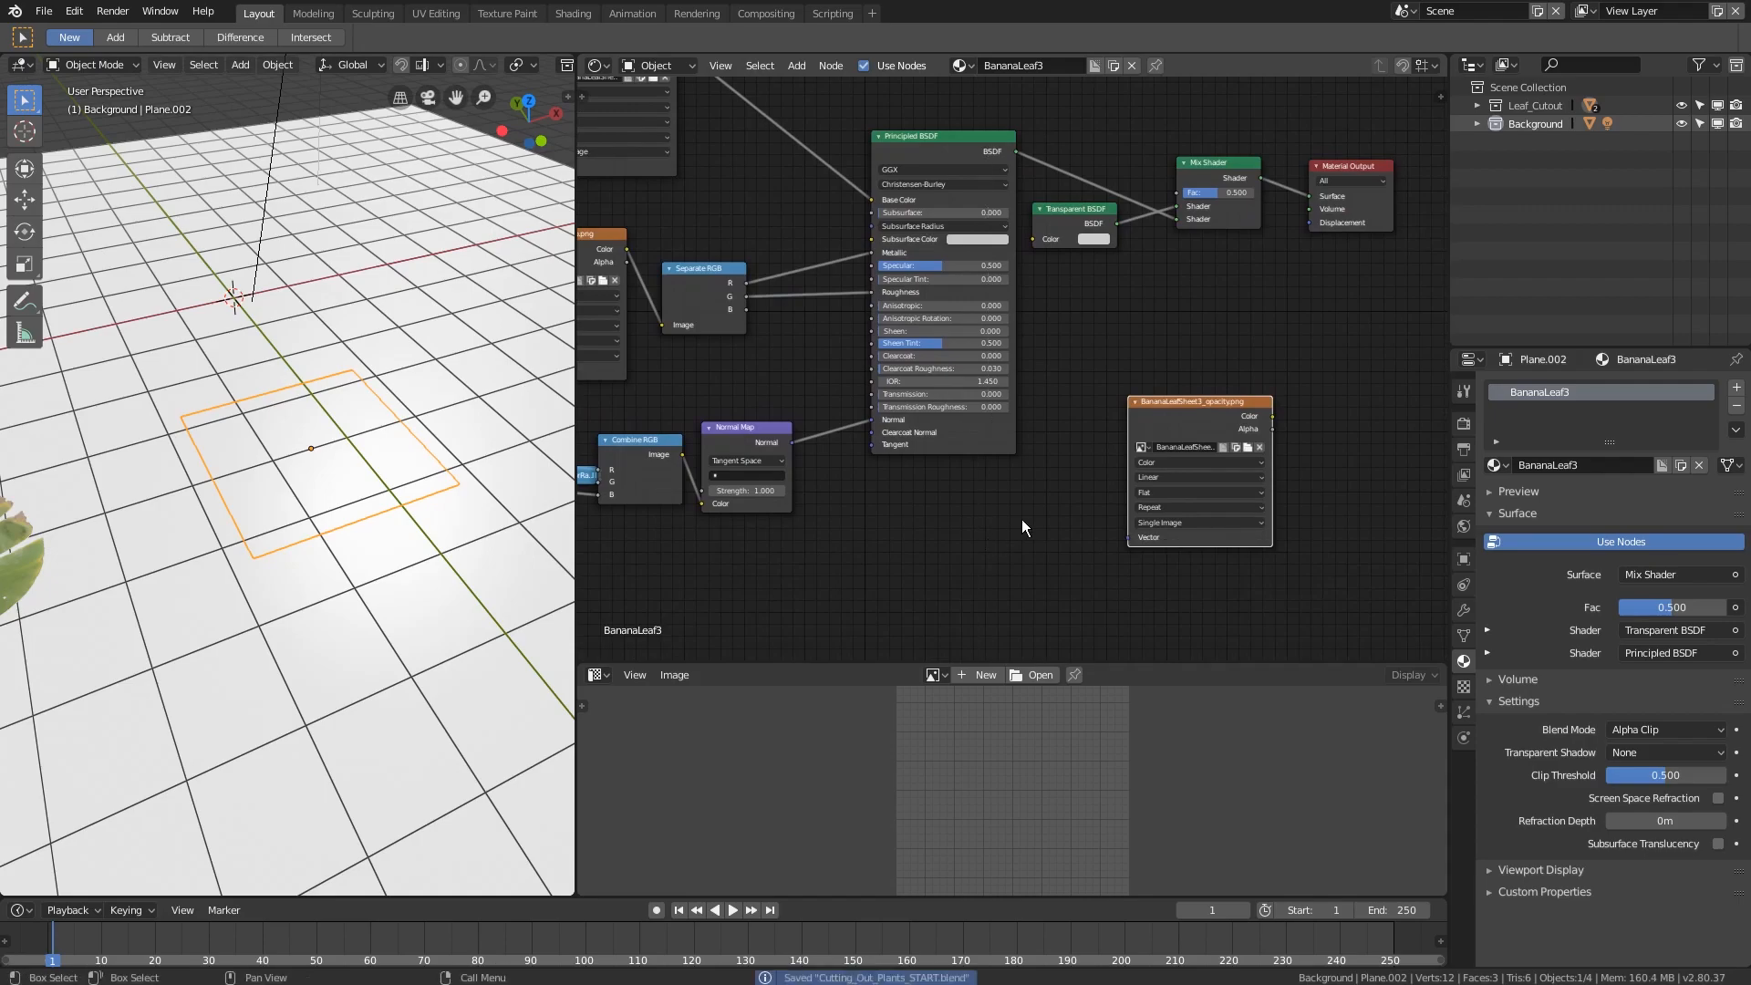
left_click_drag(1180, 450, 1070, 480)
left_click(1070, 492)
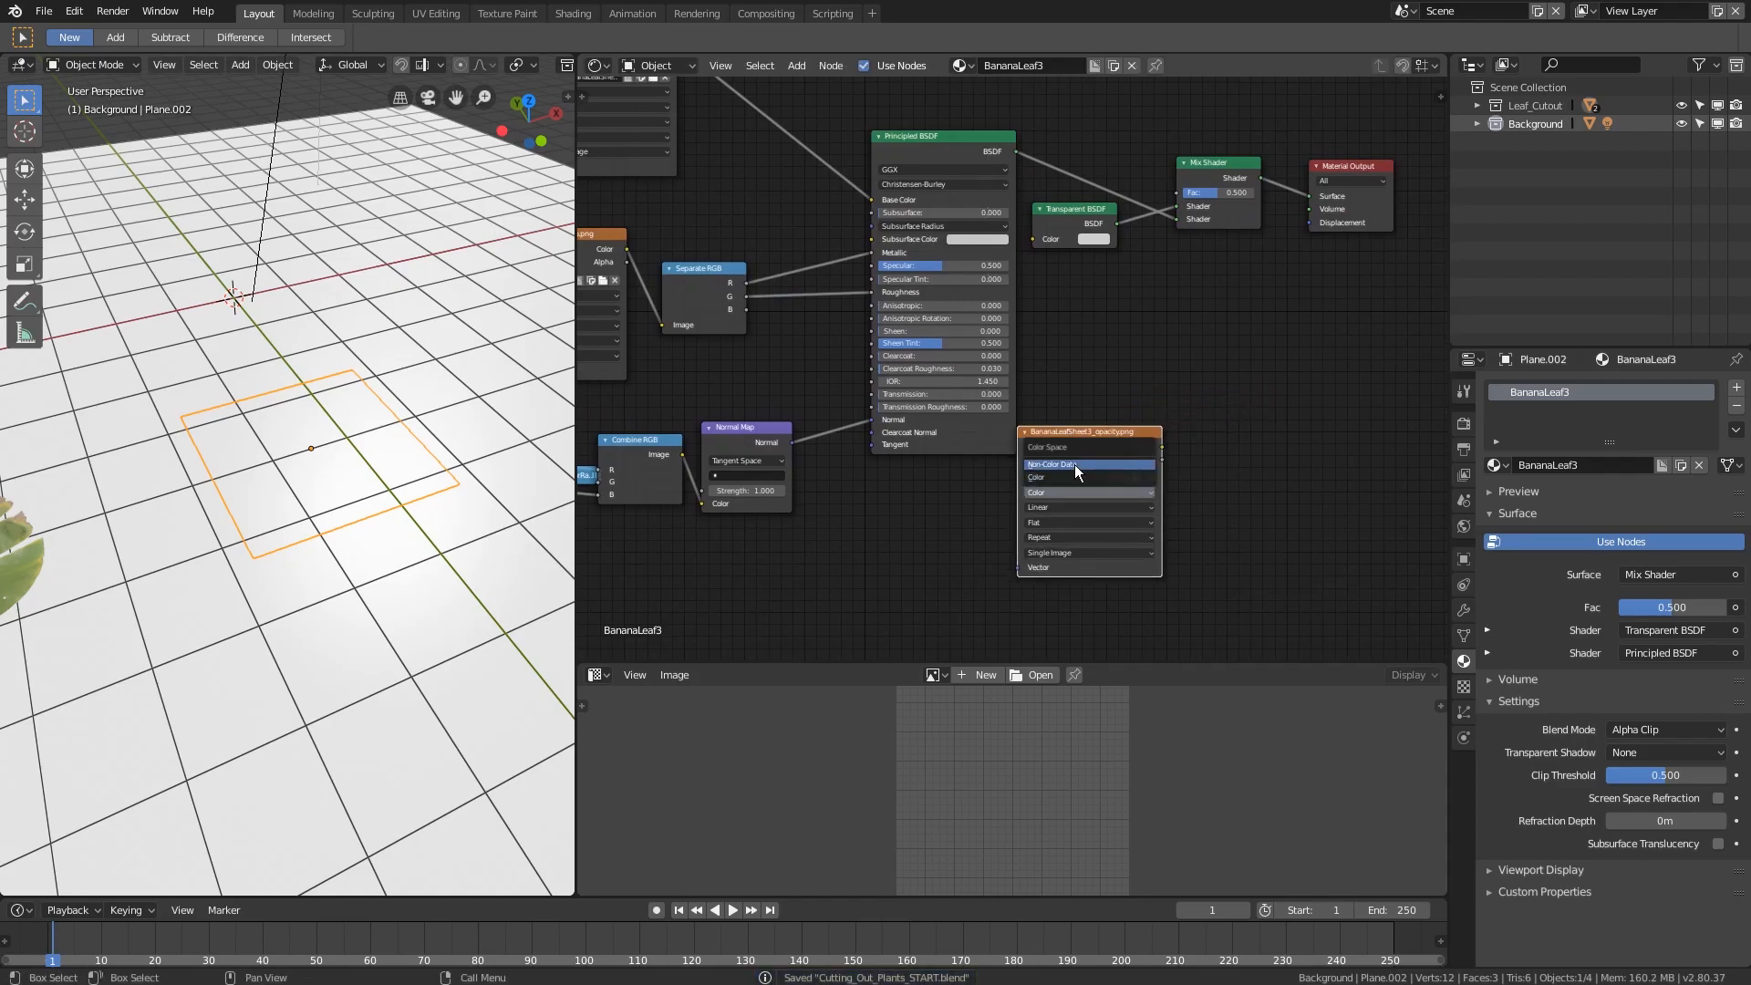
left_click(1075, 465)
left_click_drag(1162, 447, 1168, 196)
middle_click_drag(337, 501, 261, 526)
scroll(917, 512, "down", 2)
middle_click_drag(916, 513, 1050, 469)
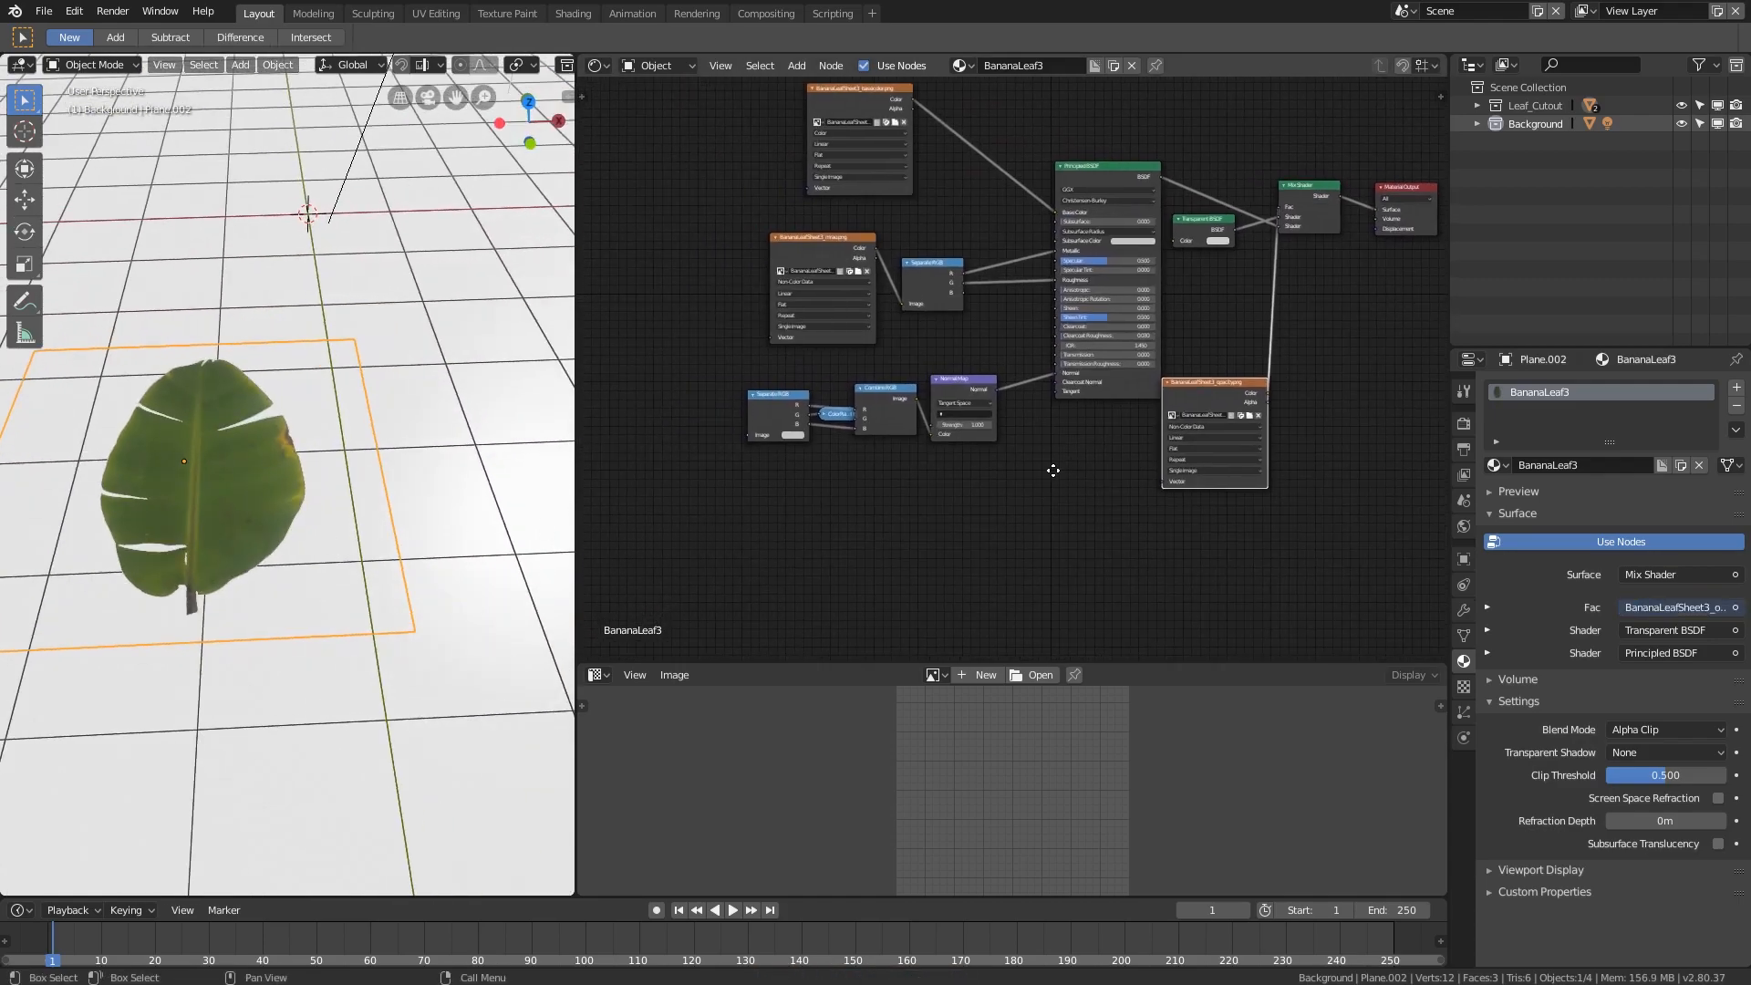
left_click_drag(1184, 397, 1218, 392)
- Inspect the BananaLeaf3 plane and its node tree, toggling Edit Mode on and off
scroll(314, 510, "down", 3)
middle_click_drag(876, 480, 946, 516)
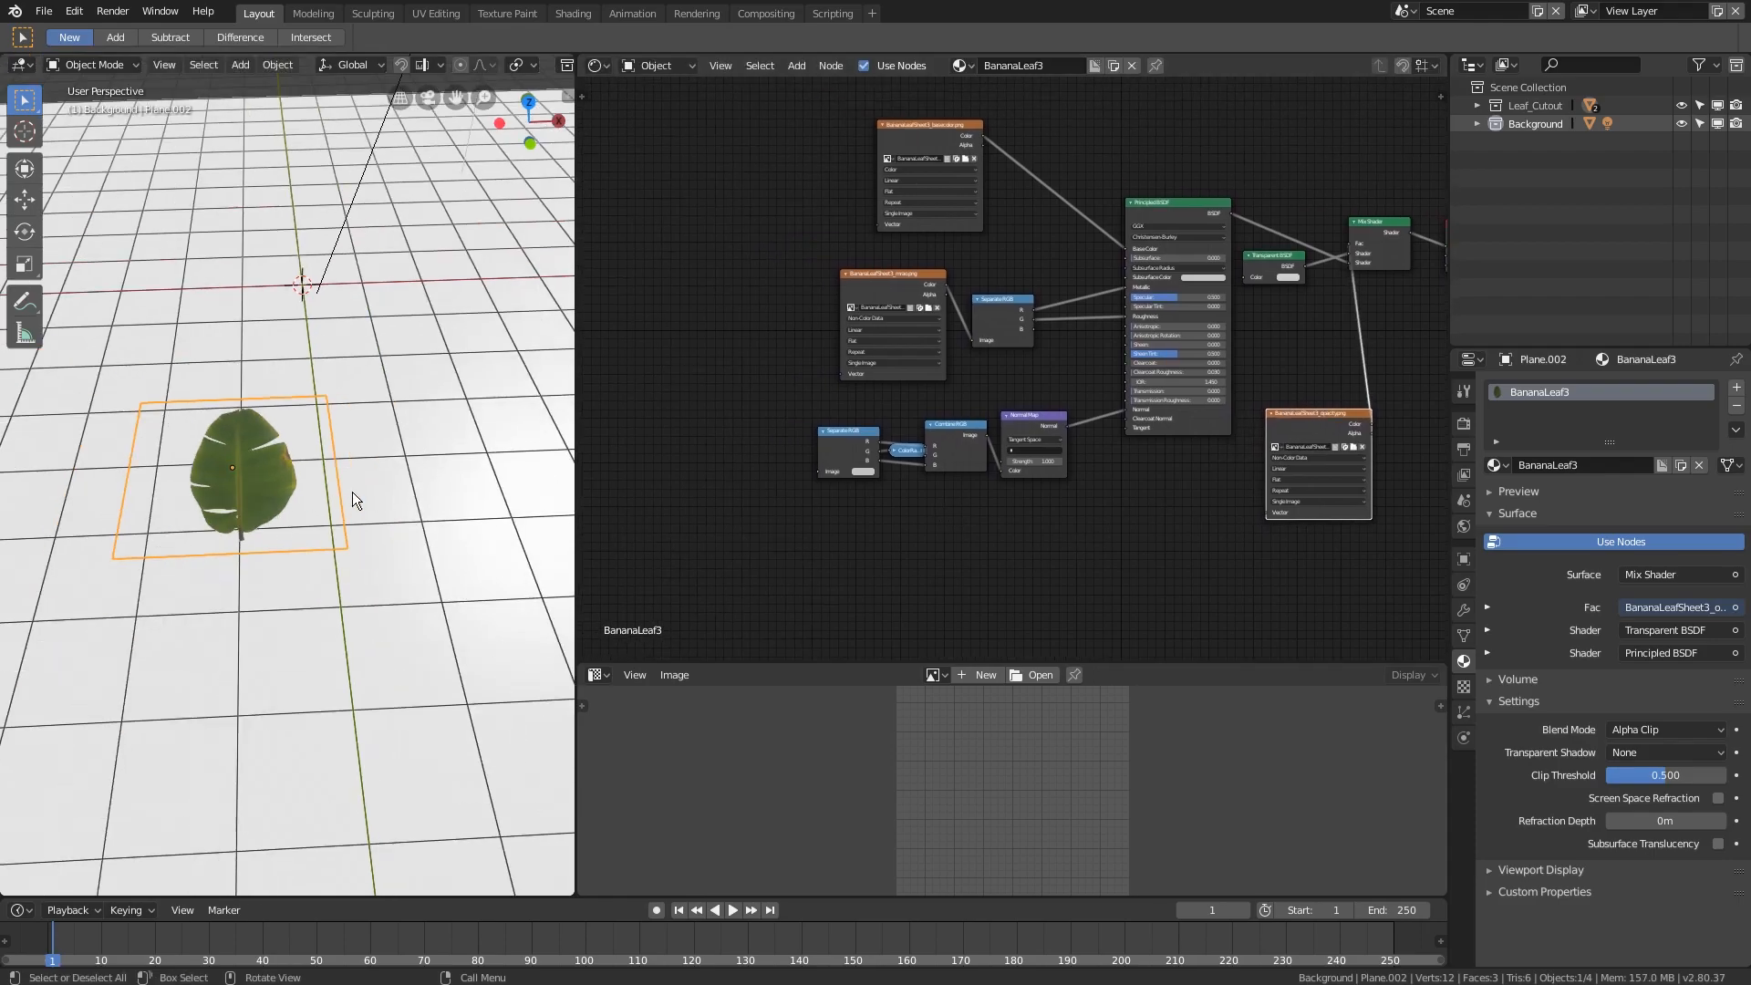
scroll(218, 500, "down", 4)
scroll(223, 478, "up", 3)
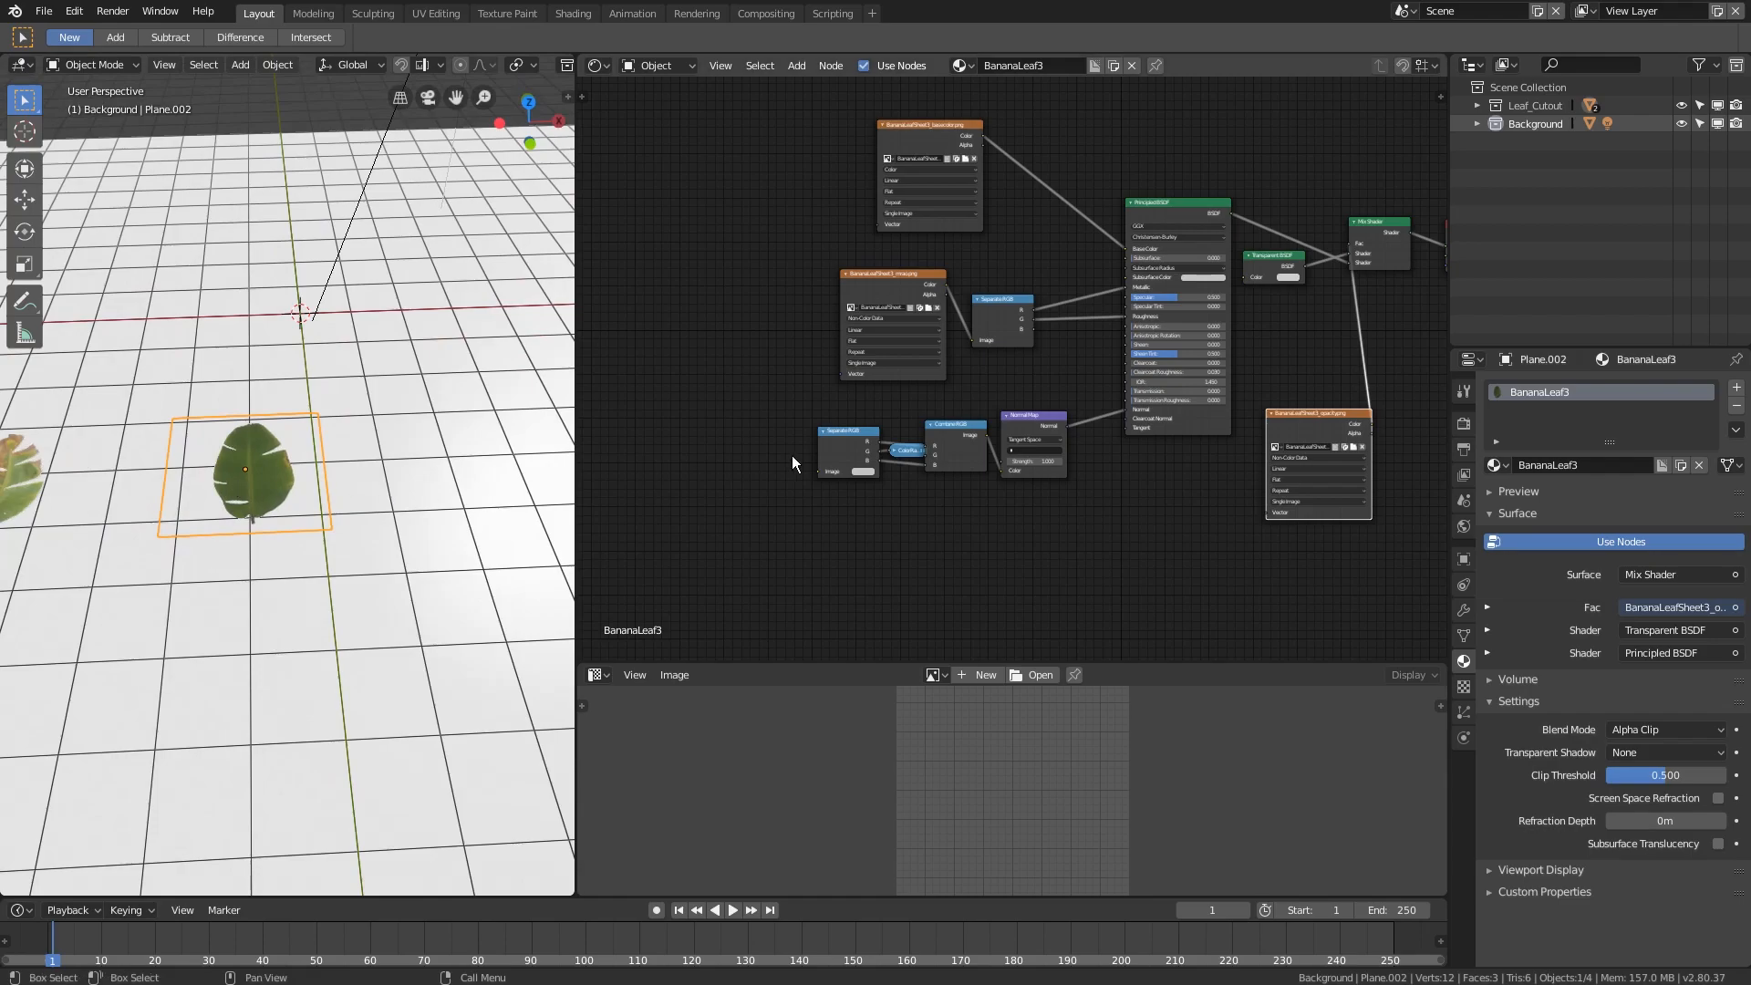
key("Tab")
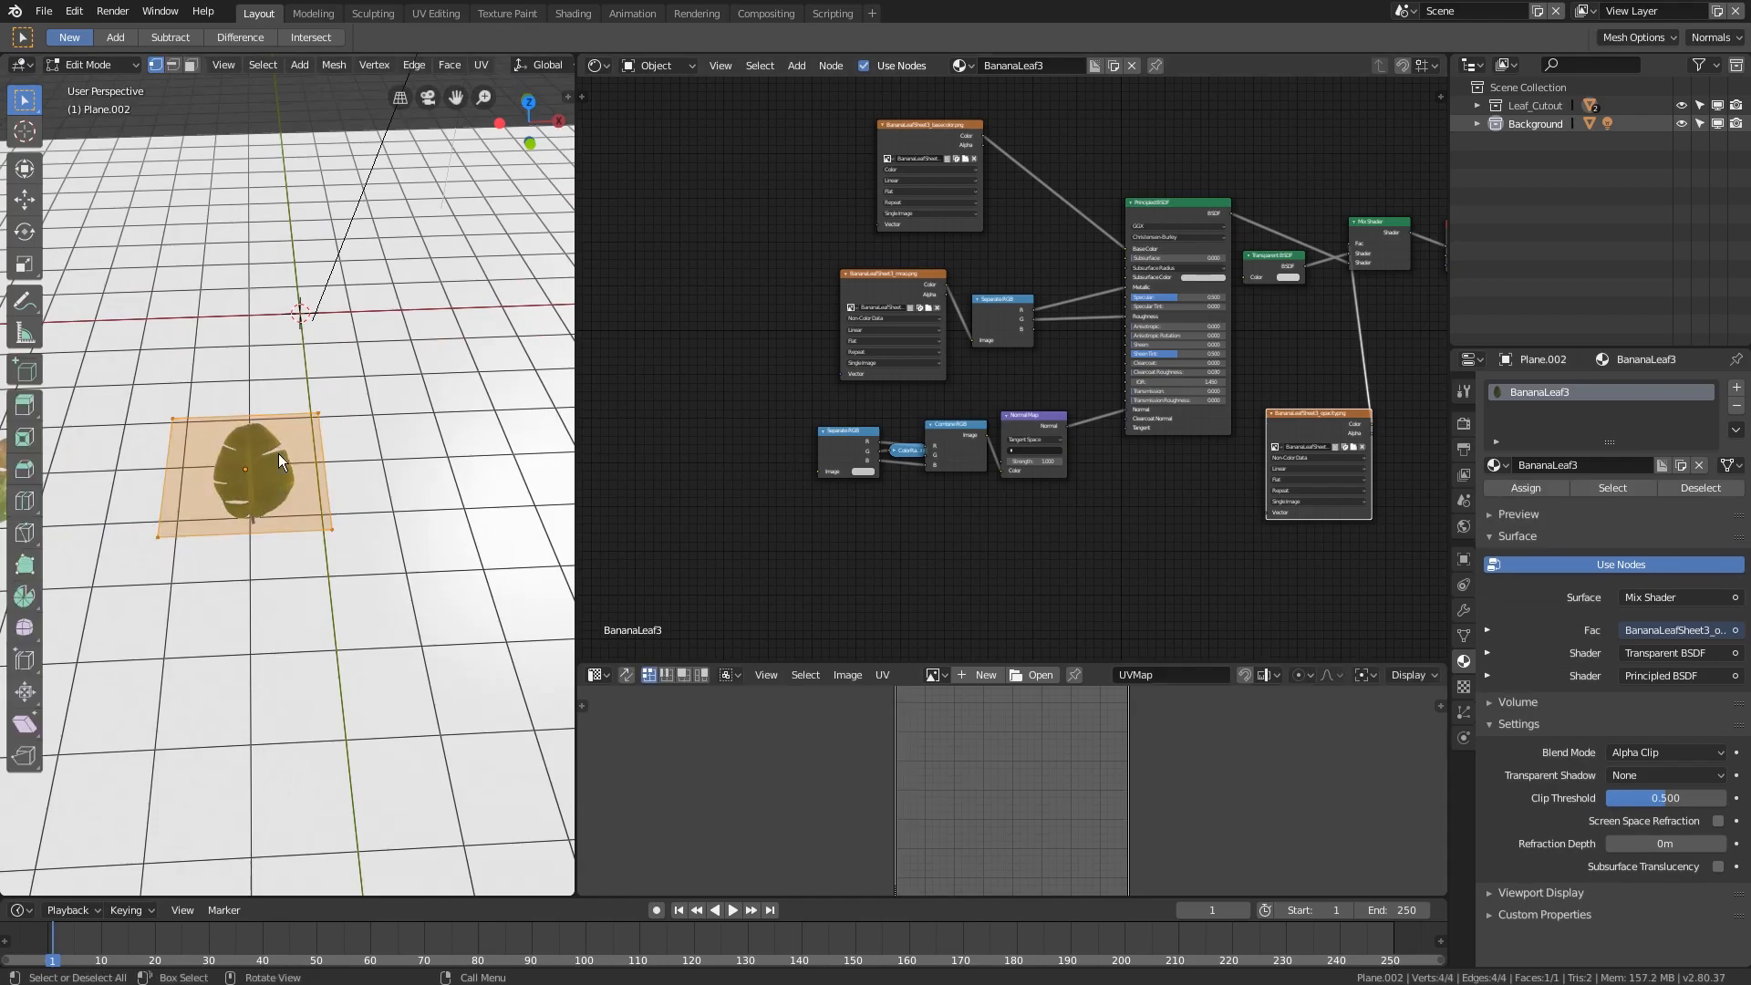
key("Tab")
scroll(278, 453, "down", 3)
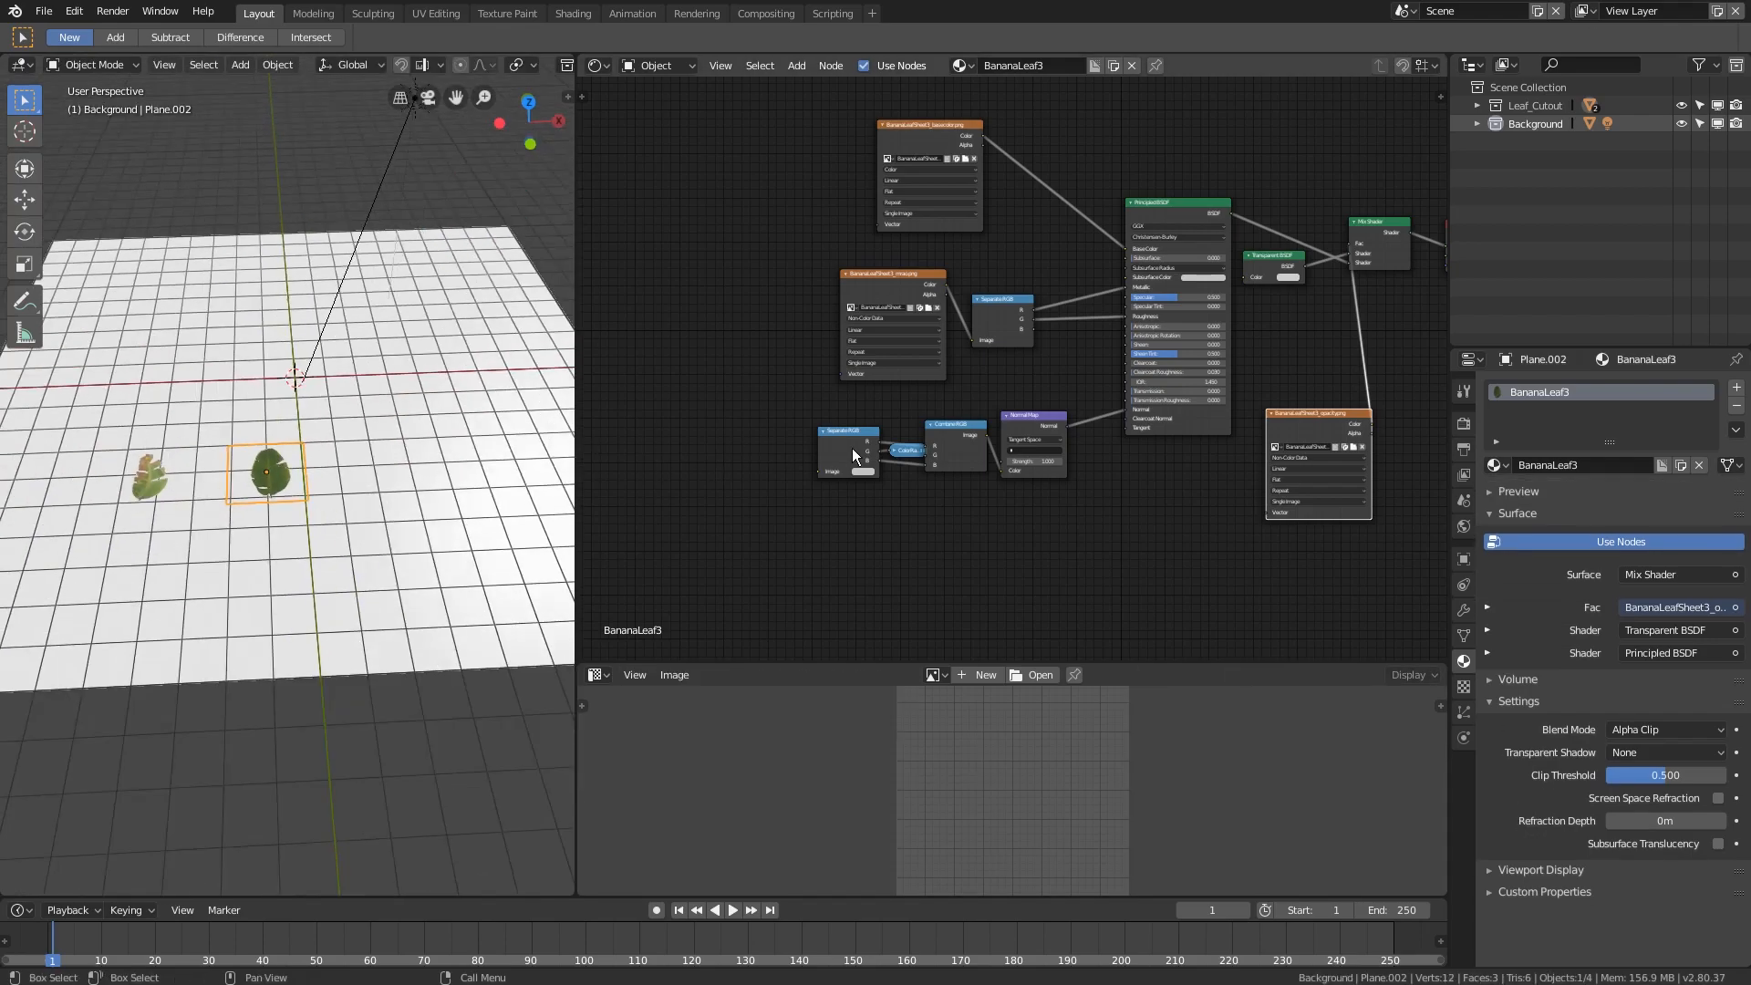
- Add BananaLeafSheet3_normal.png as an image texture, set it to Non-Color Data and connect its Color to the lower Separate RGB's Image input
middle_click_drag(852, 453, 970, 432)
left_click_drag(1009, 491, 759, 395)
scroll(748, 358, "up", 3)
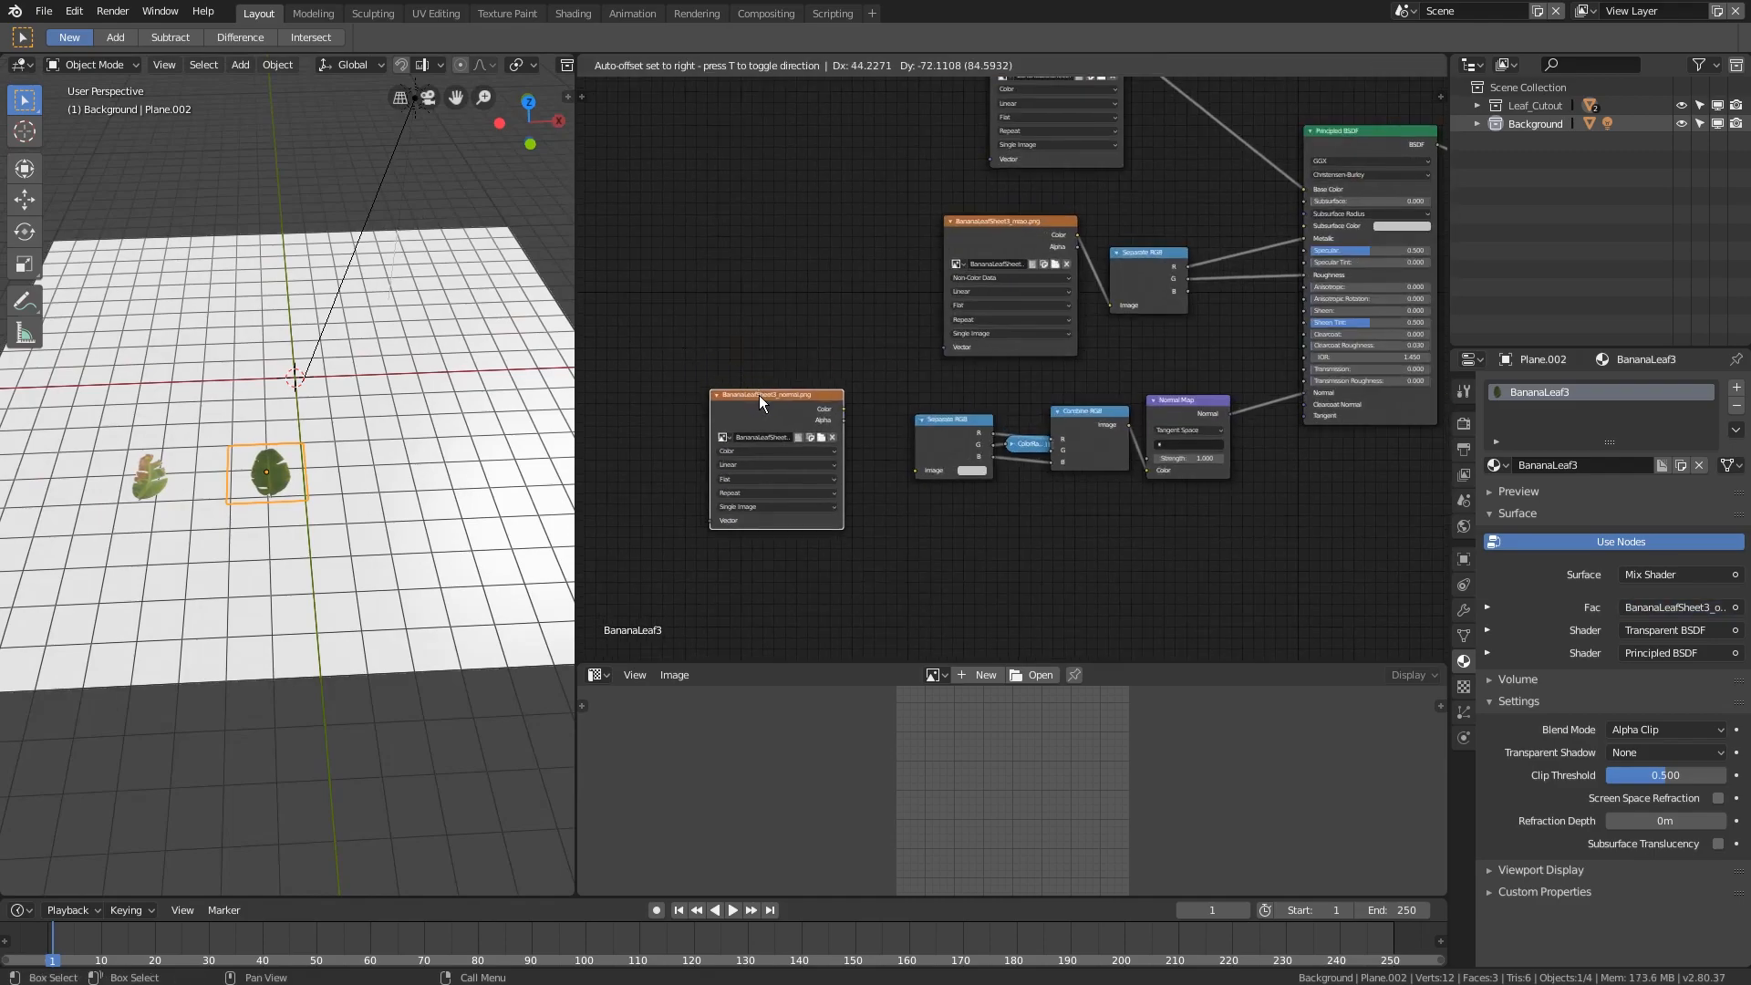
left_click(736, 450)
left_click(747, 424)
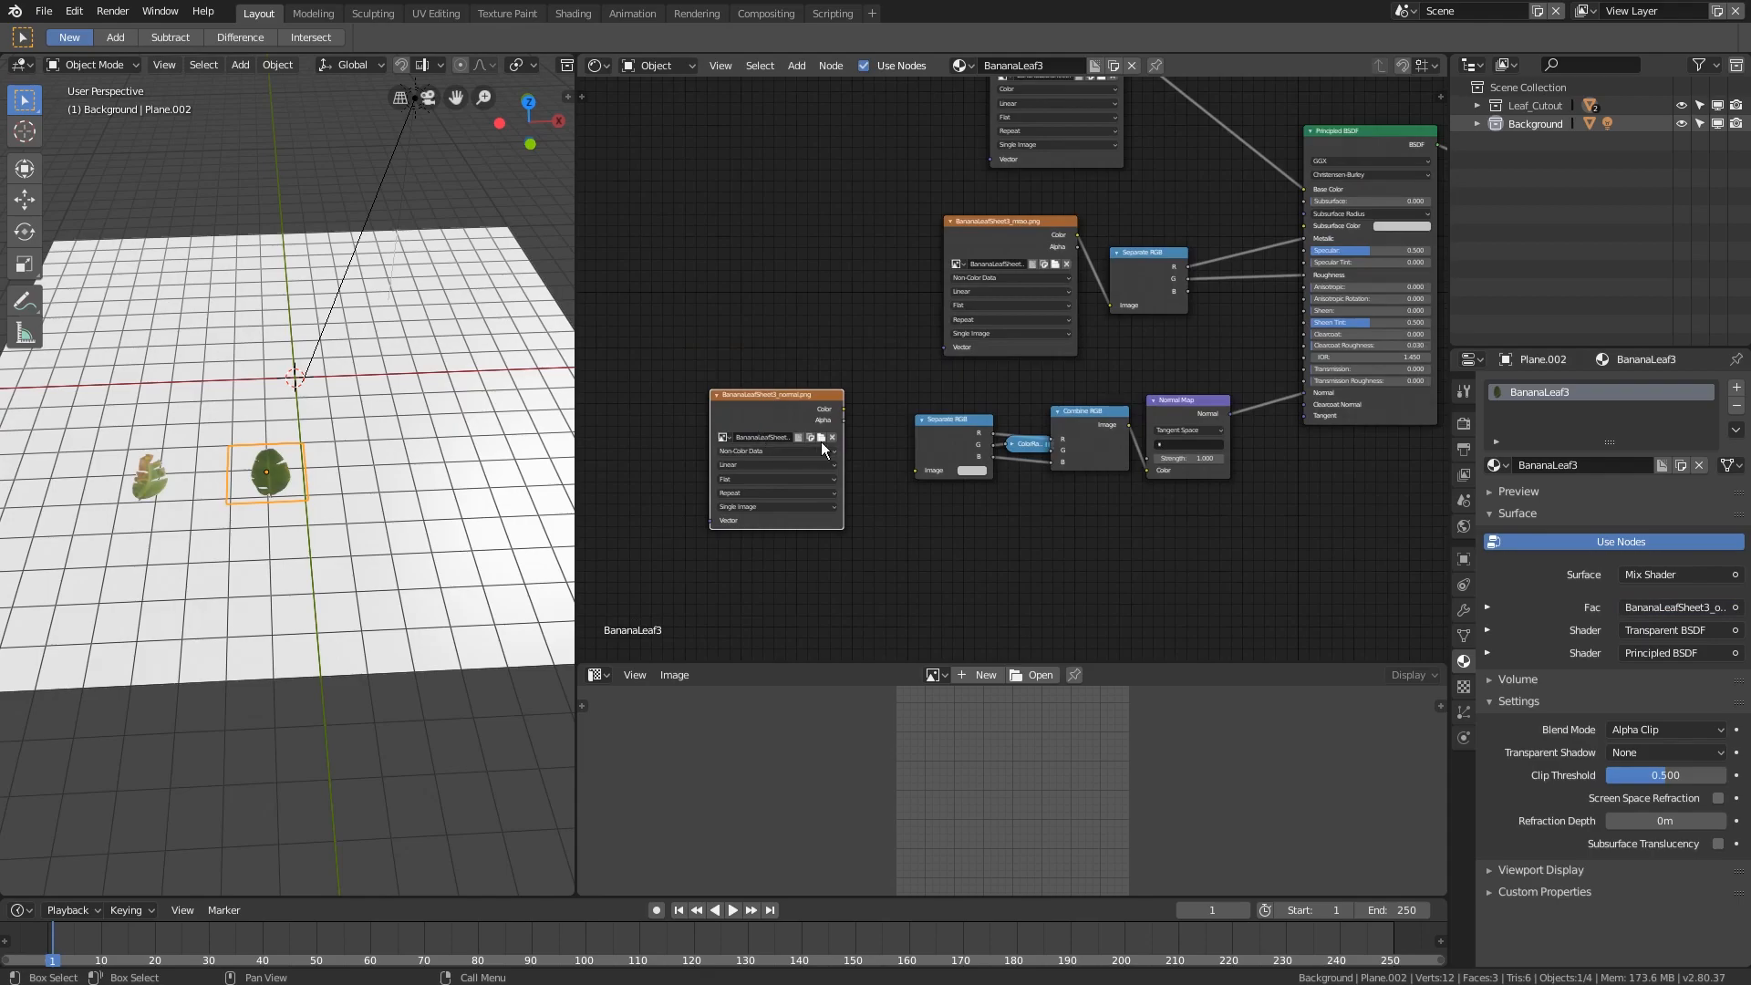
left_click_drag(844, 408, 914, 470)
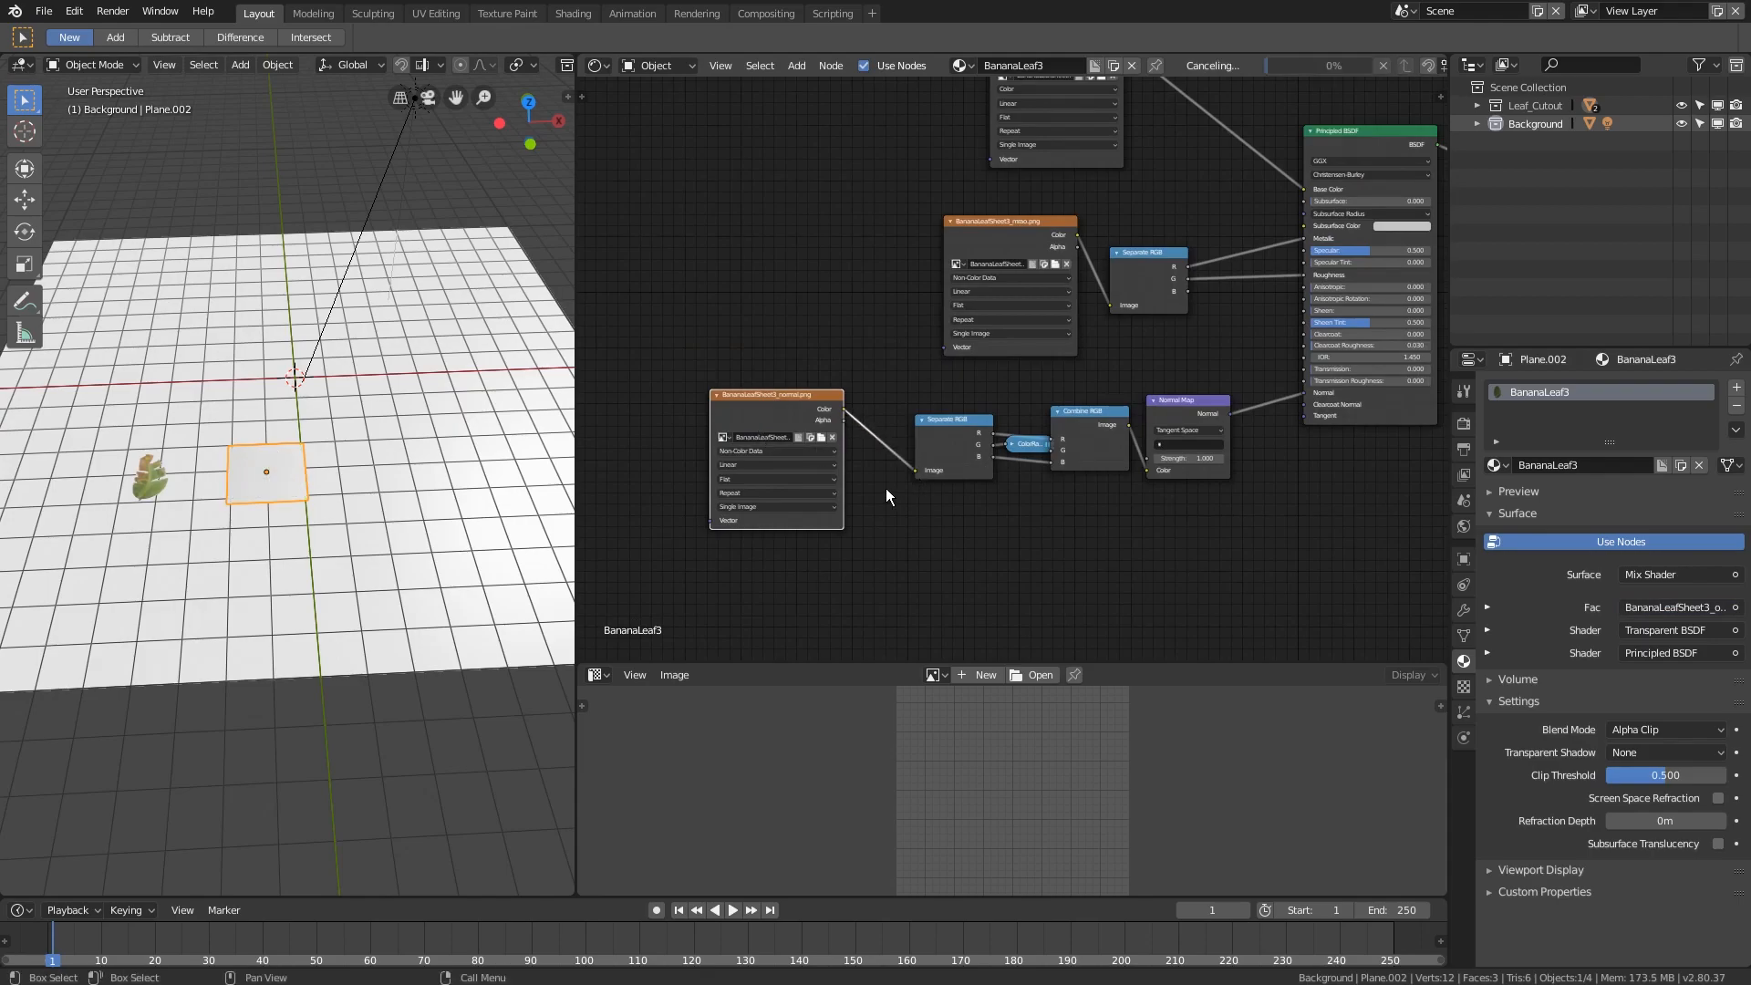
left_click_drag(750, 394, 768, 397)
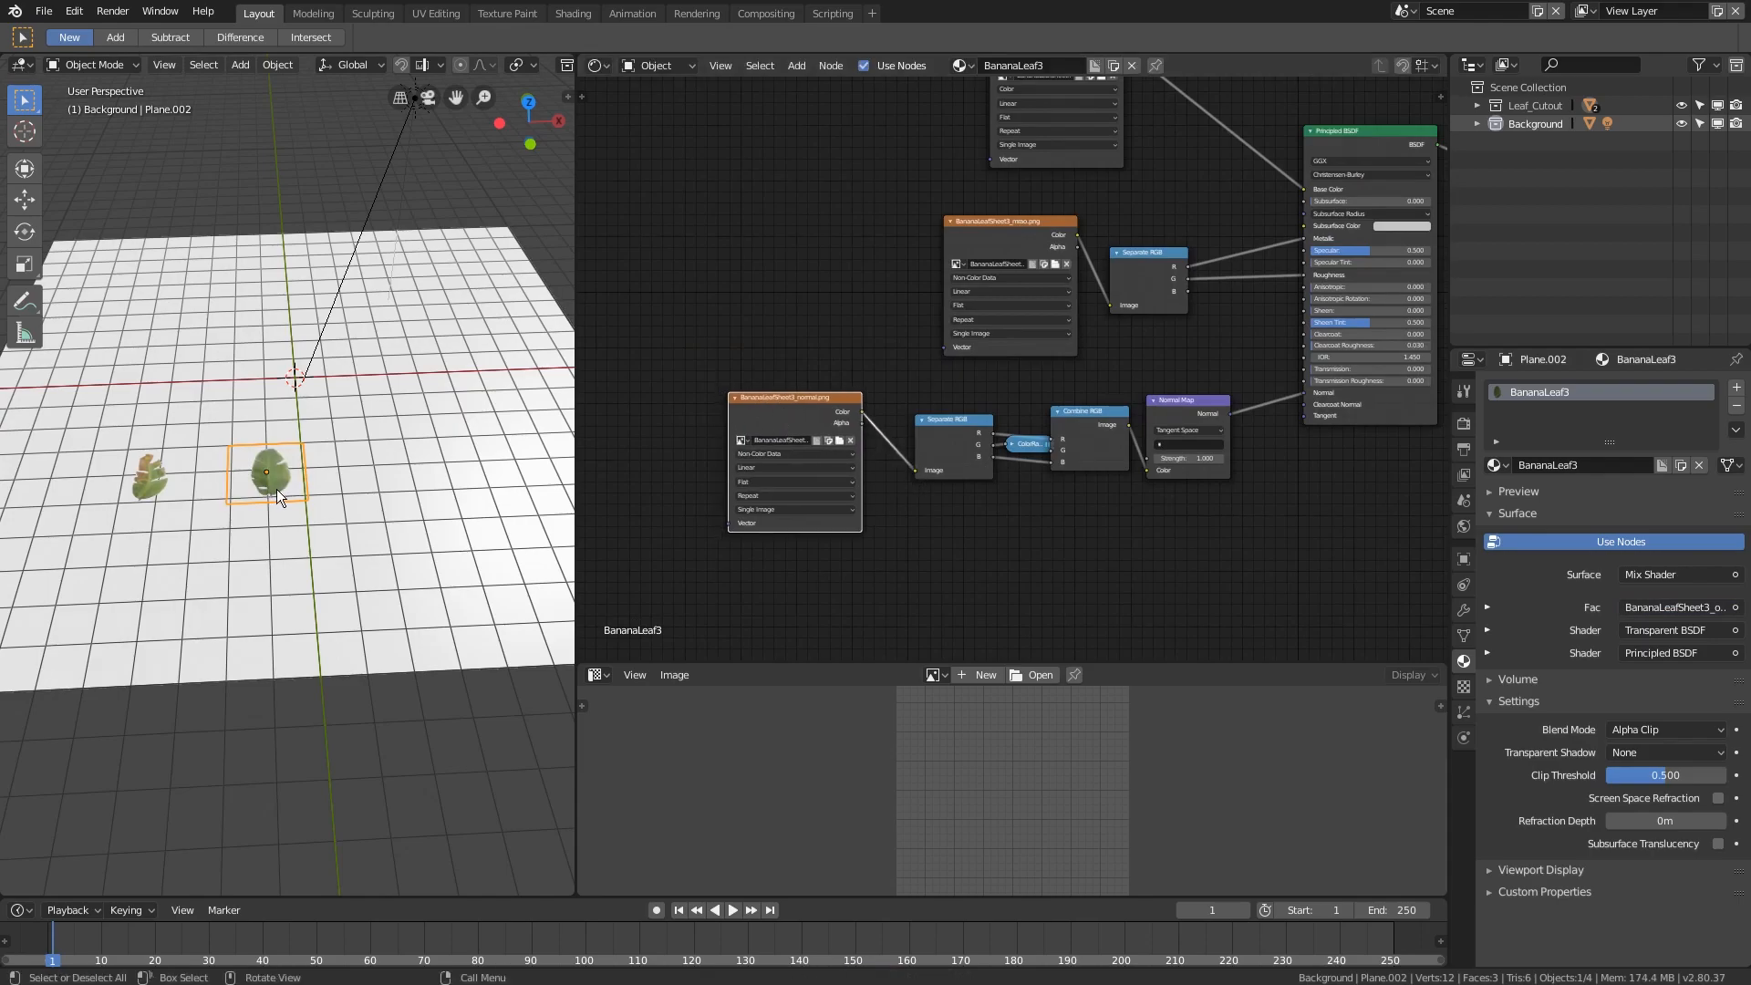
- Examine the surface detail of the BananaLeaf3 plane up close
scroll(277, 489, "up", 5)
middle_click_drag(276, 489, 272, 529)
scroll(321, 512, "up", 5)
scroll(321, 505, "down", 8)
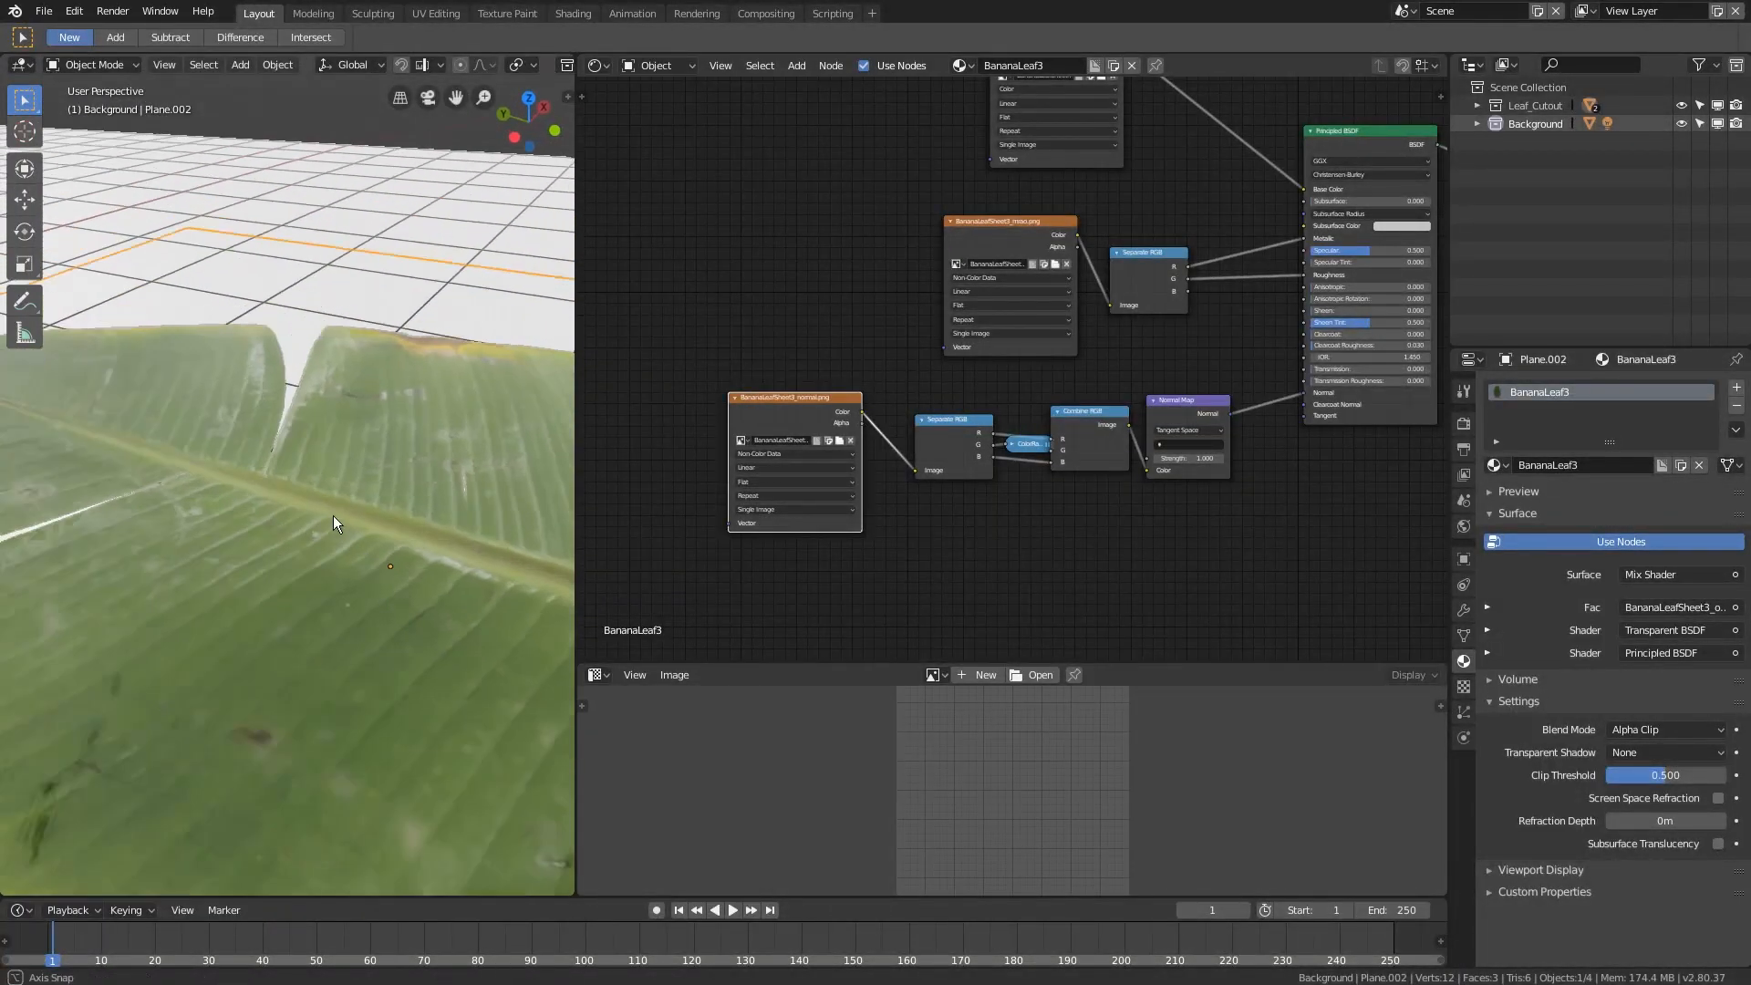
- Duplicate the BananaLeaf3 plane along the X axis and place the copy beside the original
scroll(342, 498, "down", 7)
middle_click_drag(348, 496, 214, 542)
key("shift+d")
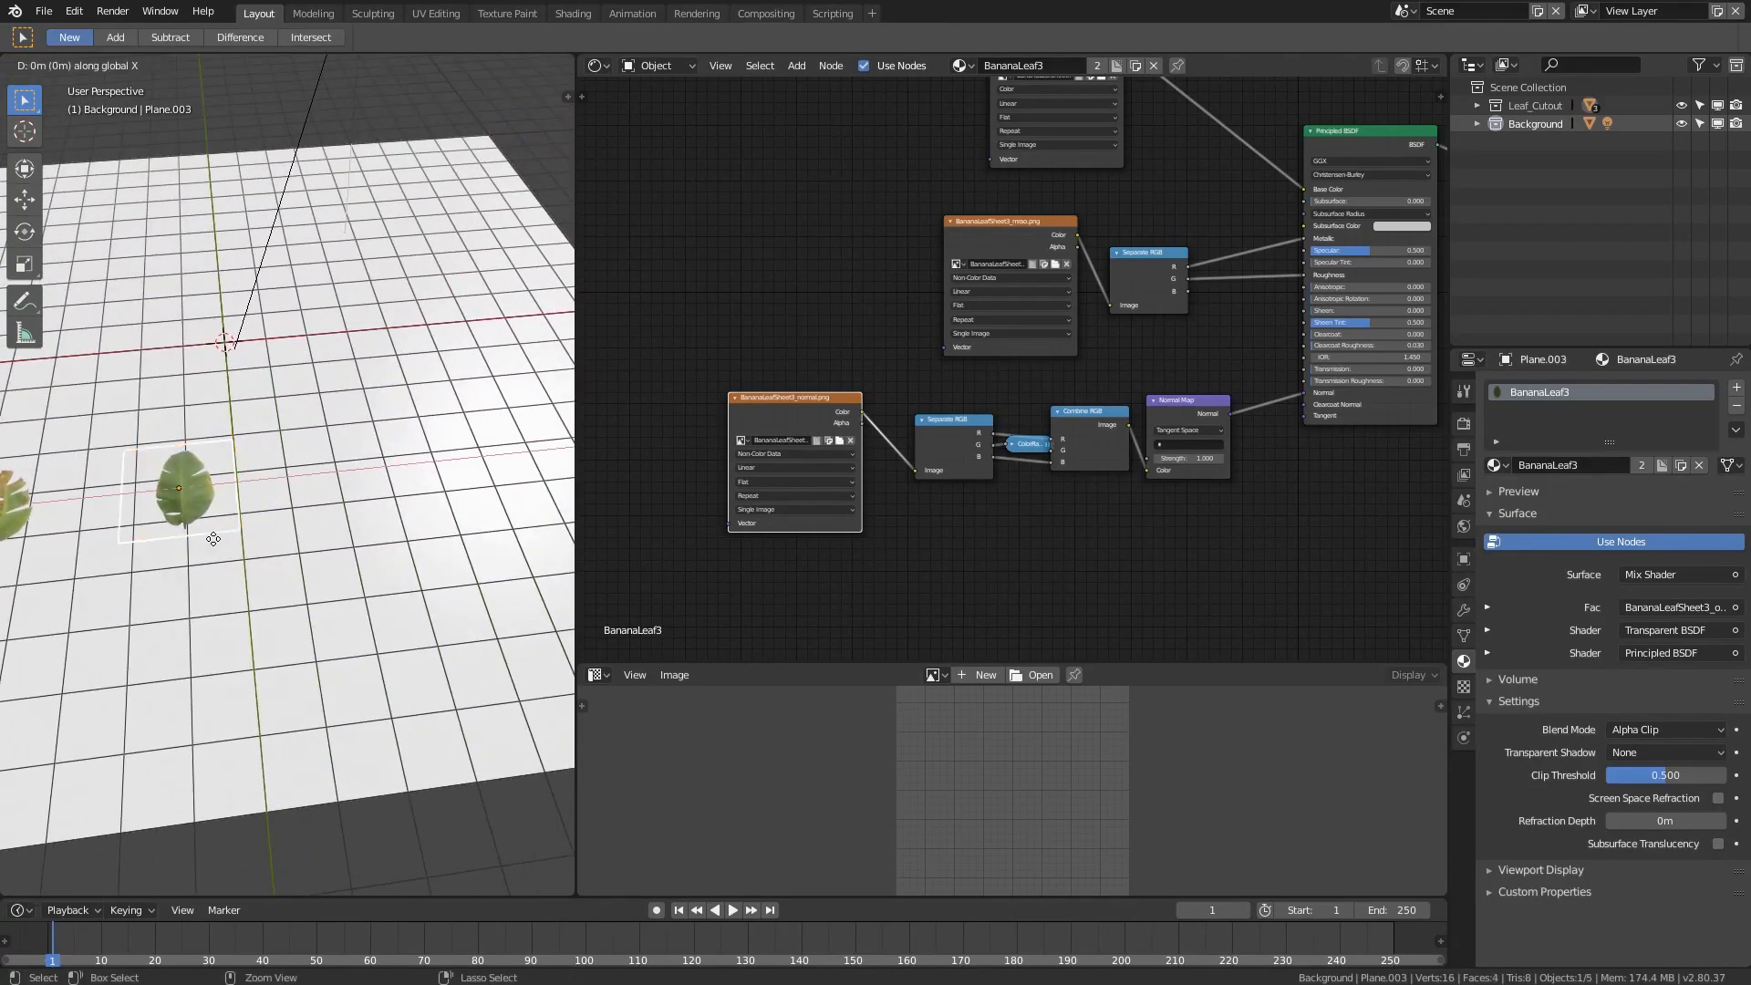
left_click(381, 538)
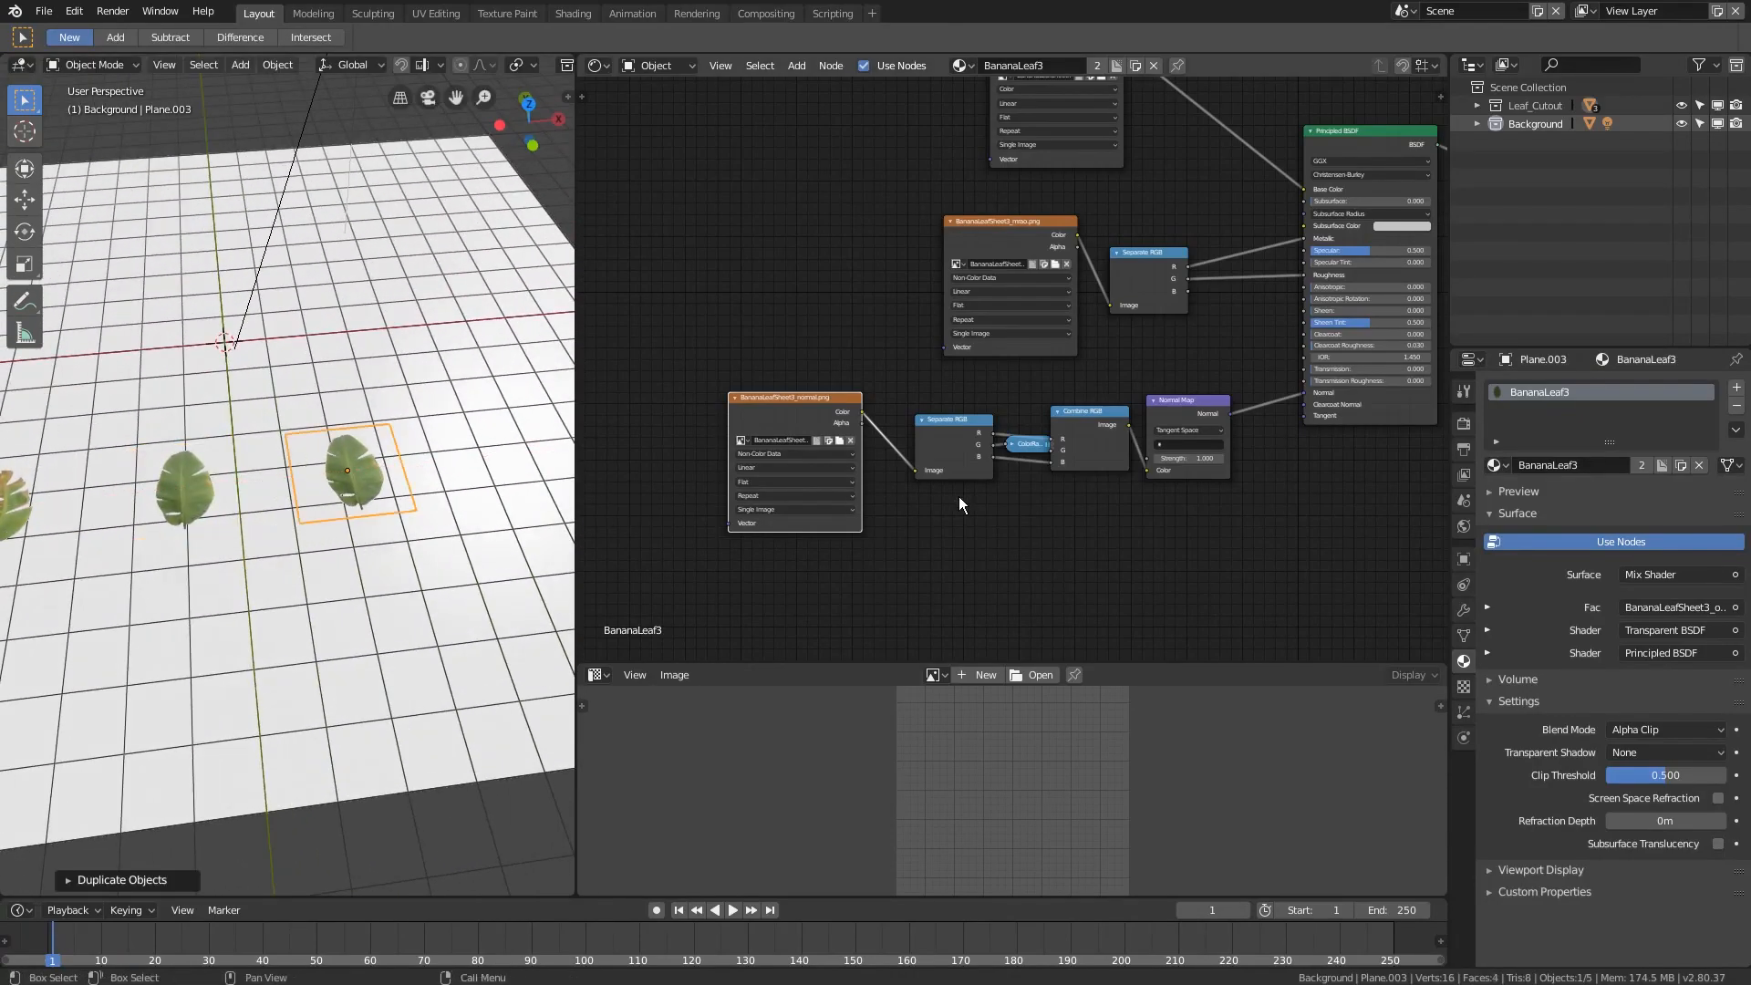
- Make a separate copy of the BananaLeaf3 material for the duplicated plane and rename it MeadowSheet21
scroll(959, 496, "down", 2)
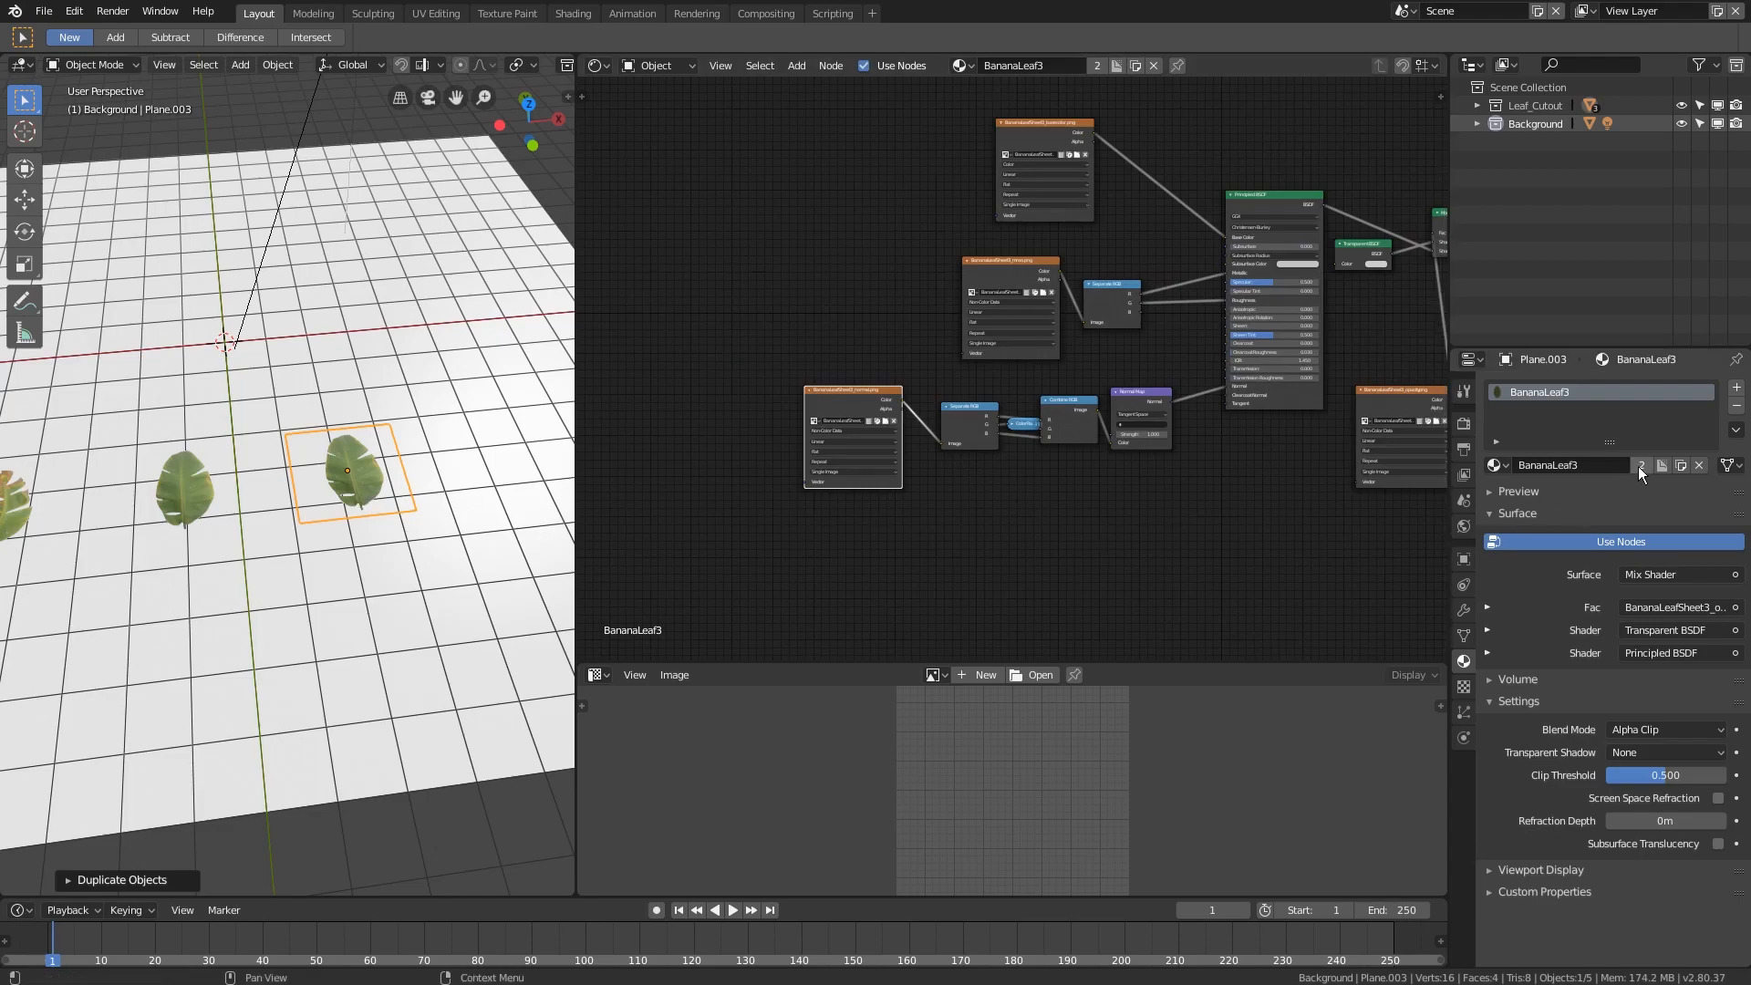
left_click(1681, 466)
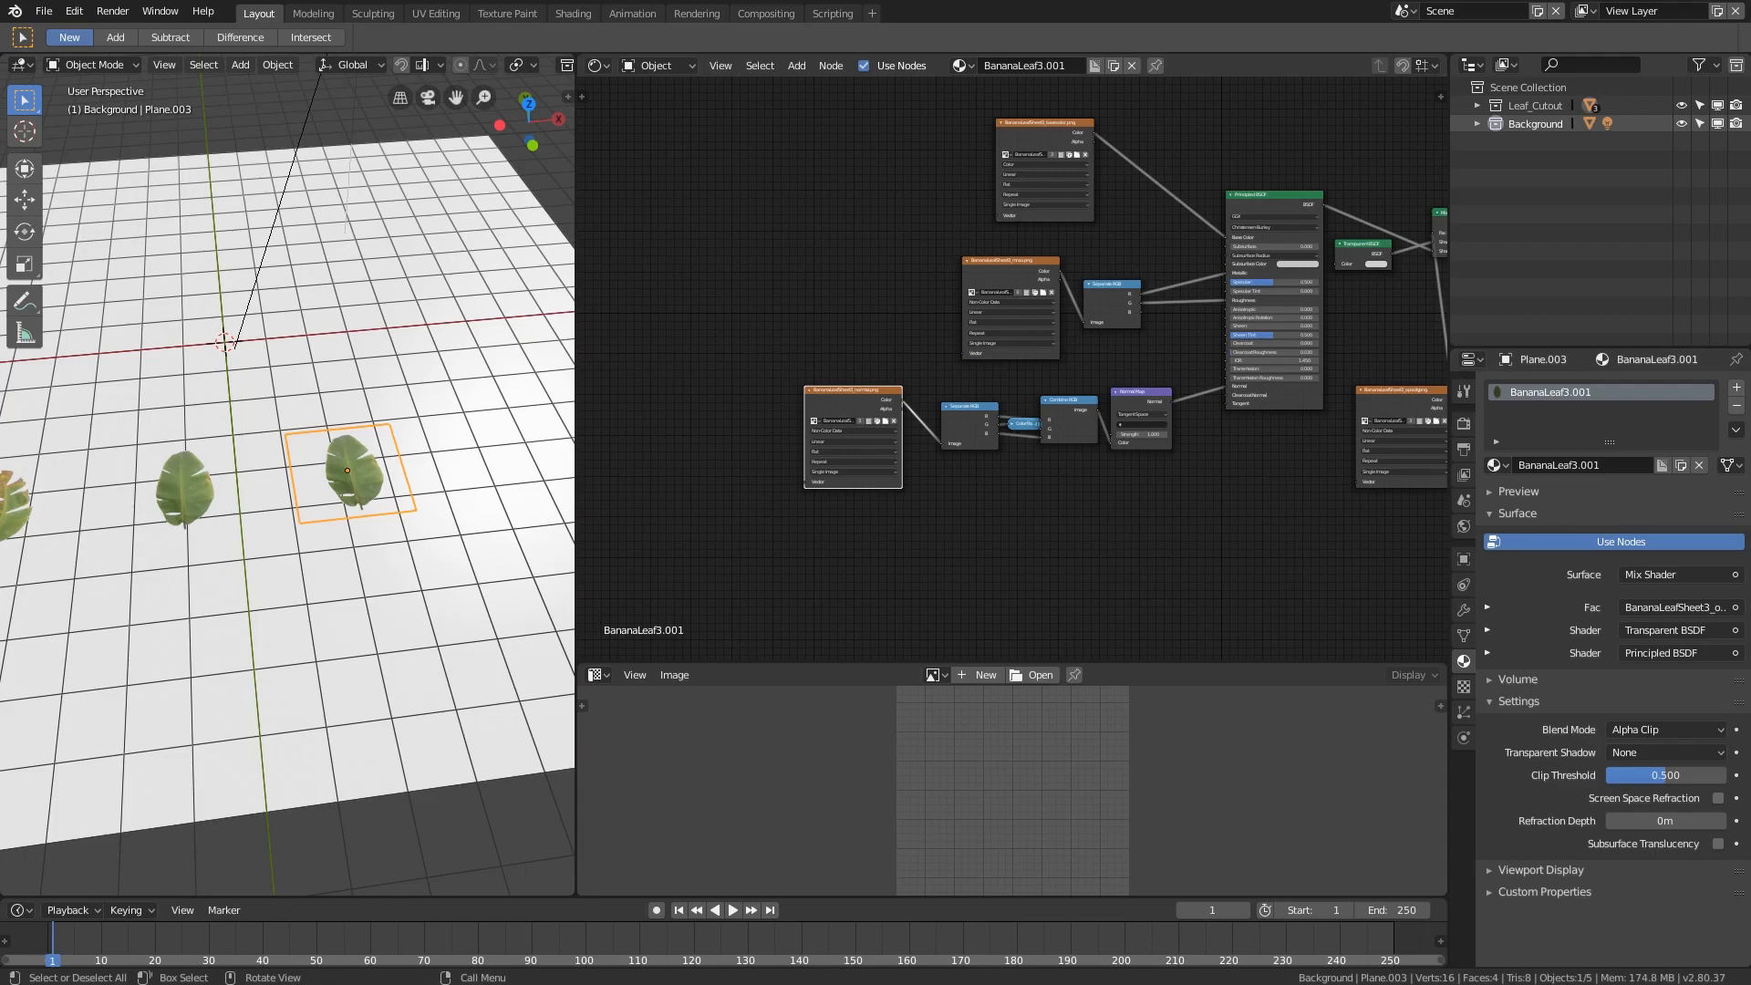
double_click(1568, 391)
type("Meadow")
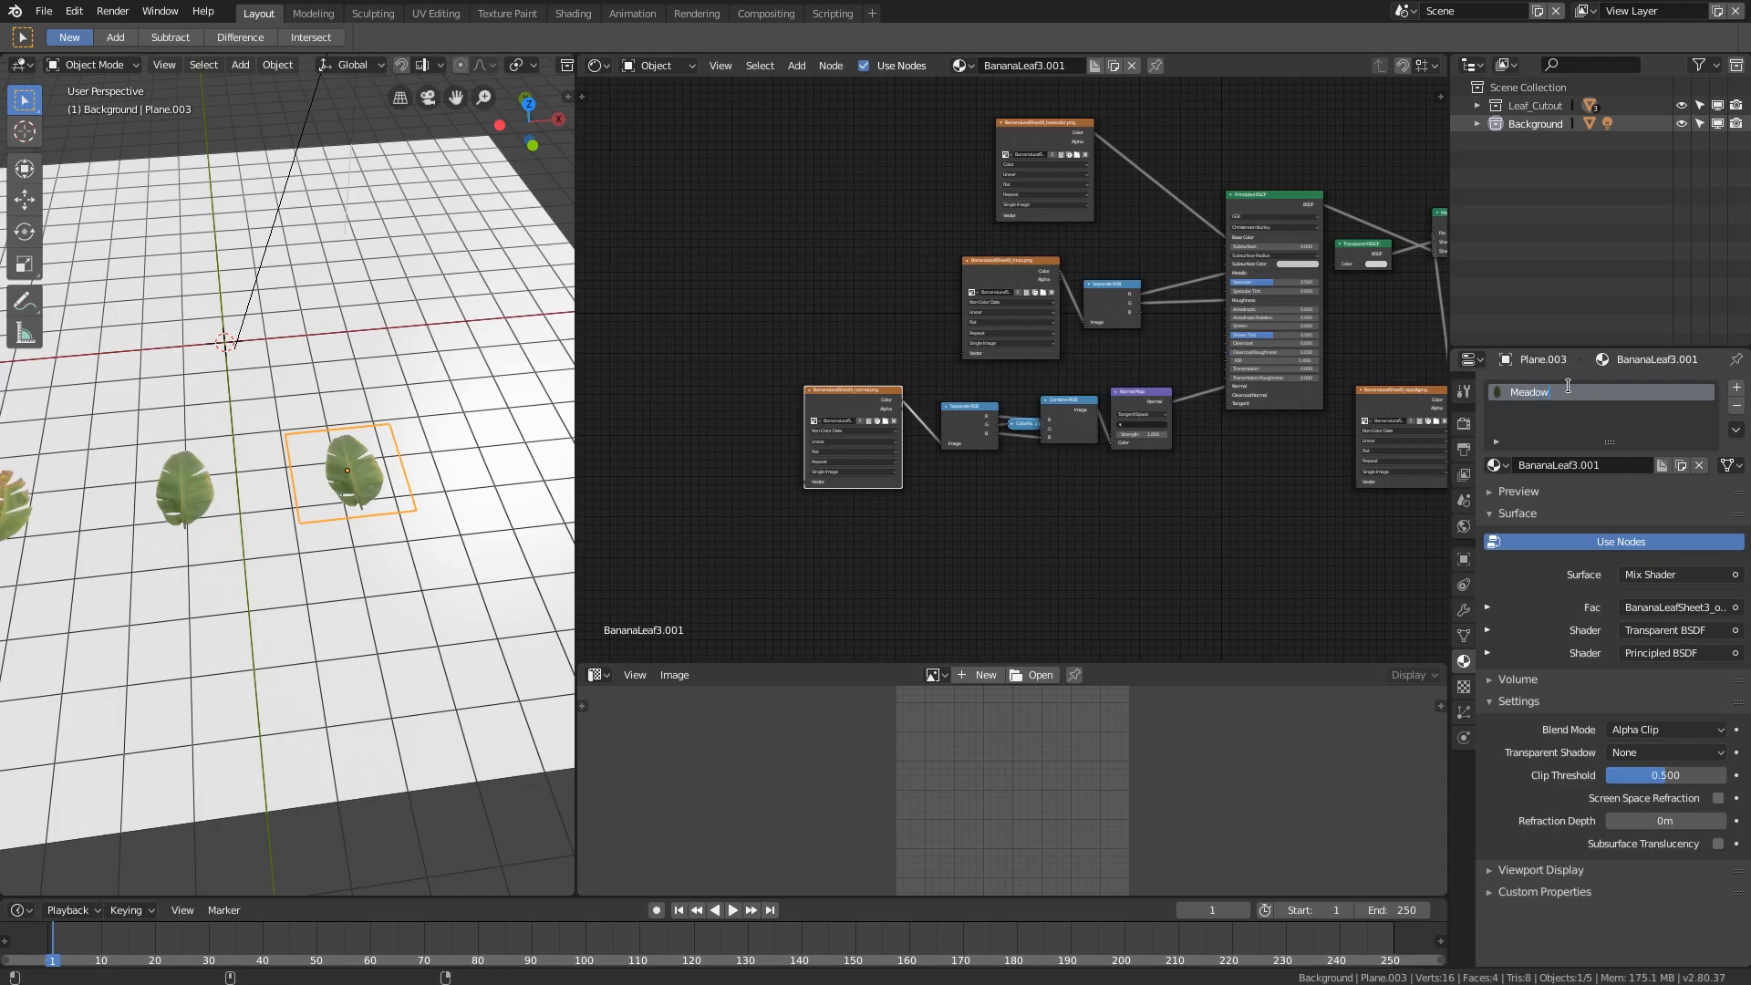
type("Sheet21")
key("Return")
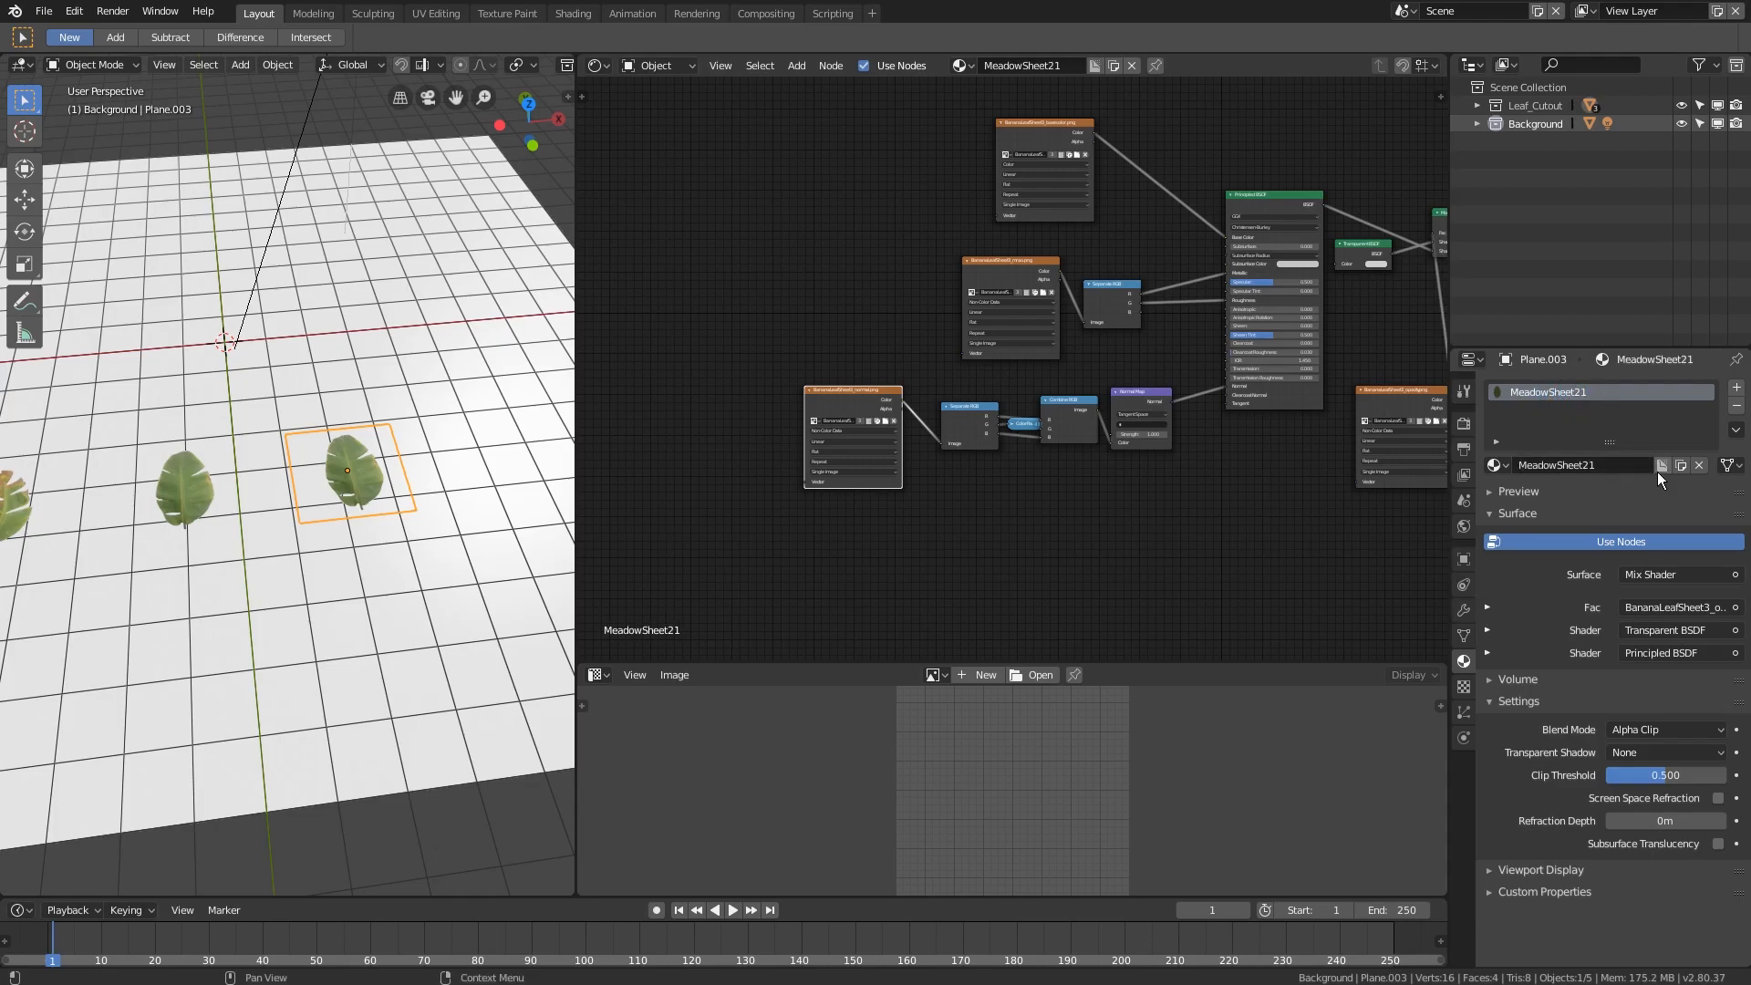
- Save the Blender file with the new MeadowSheet21 material
scroll(292, 463, "up", 4)
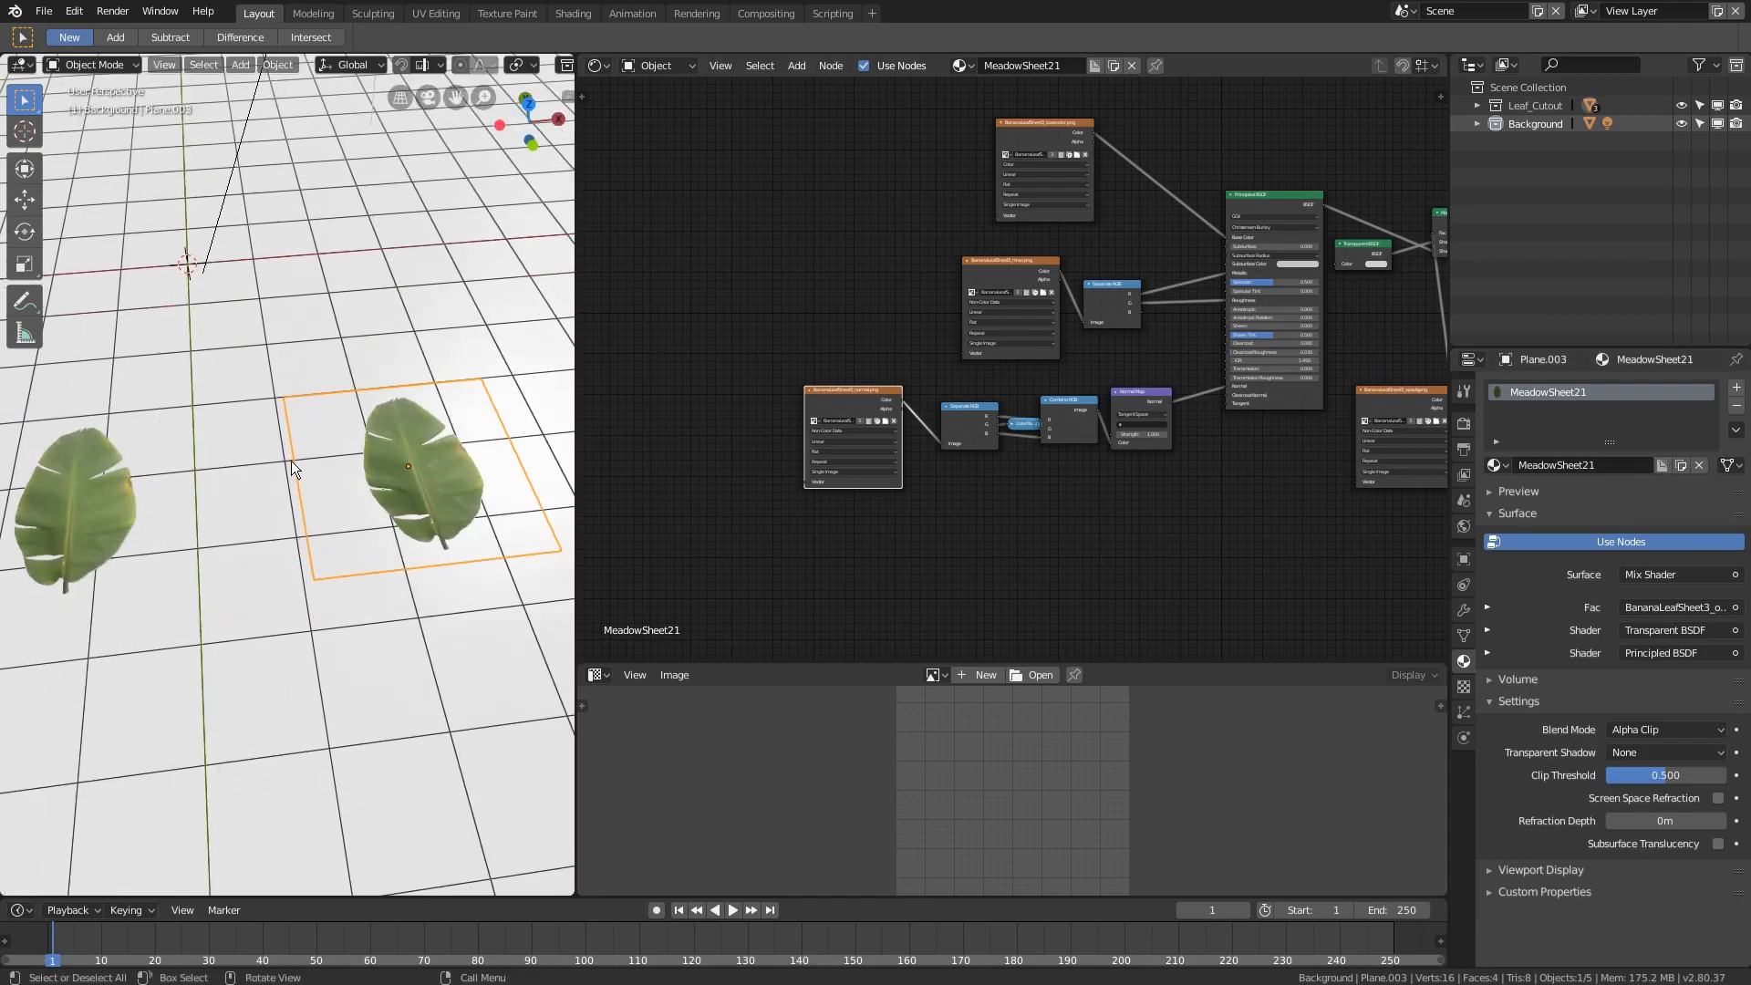
middle_click_drag(292, 462, 260, 456)
scroll(260, 456, "down", 2)
scroll(1049, 465, "down", 1, "shift")
key("ctrl+s")
key("Home")
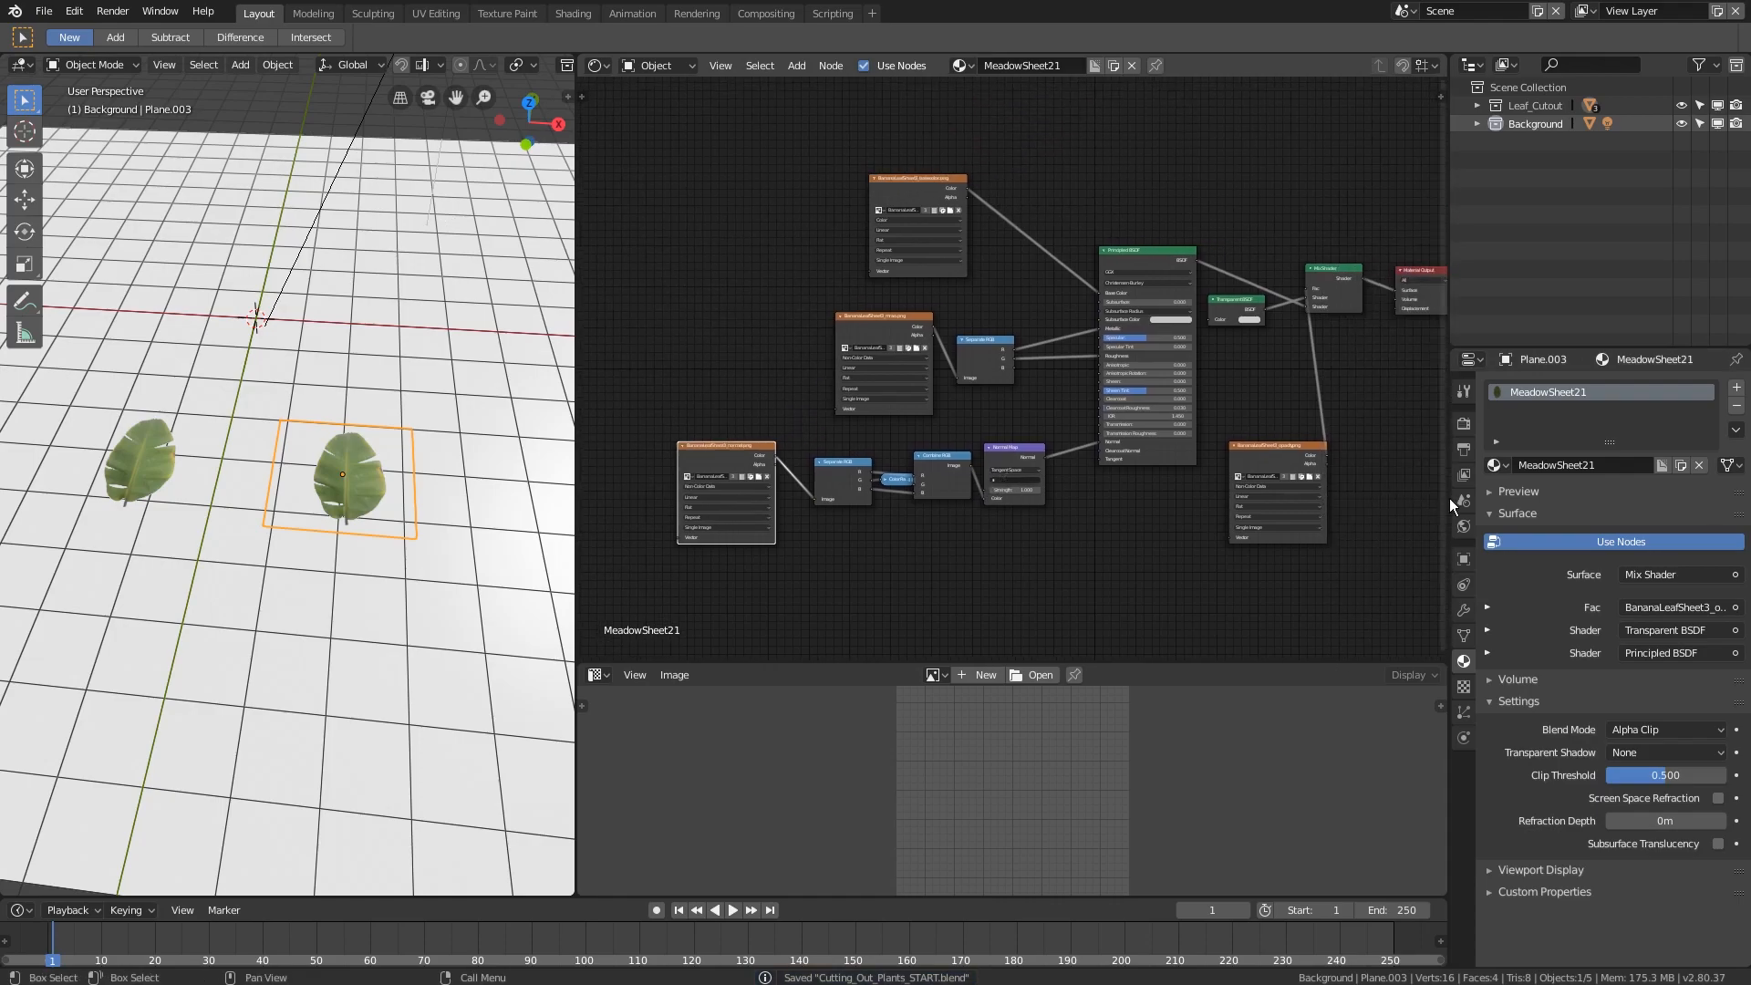
middle_click_drag(1357, 488, 1419, 446)
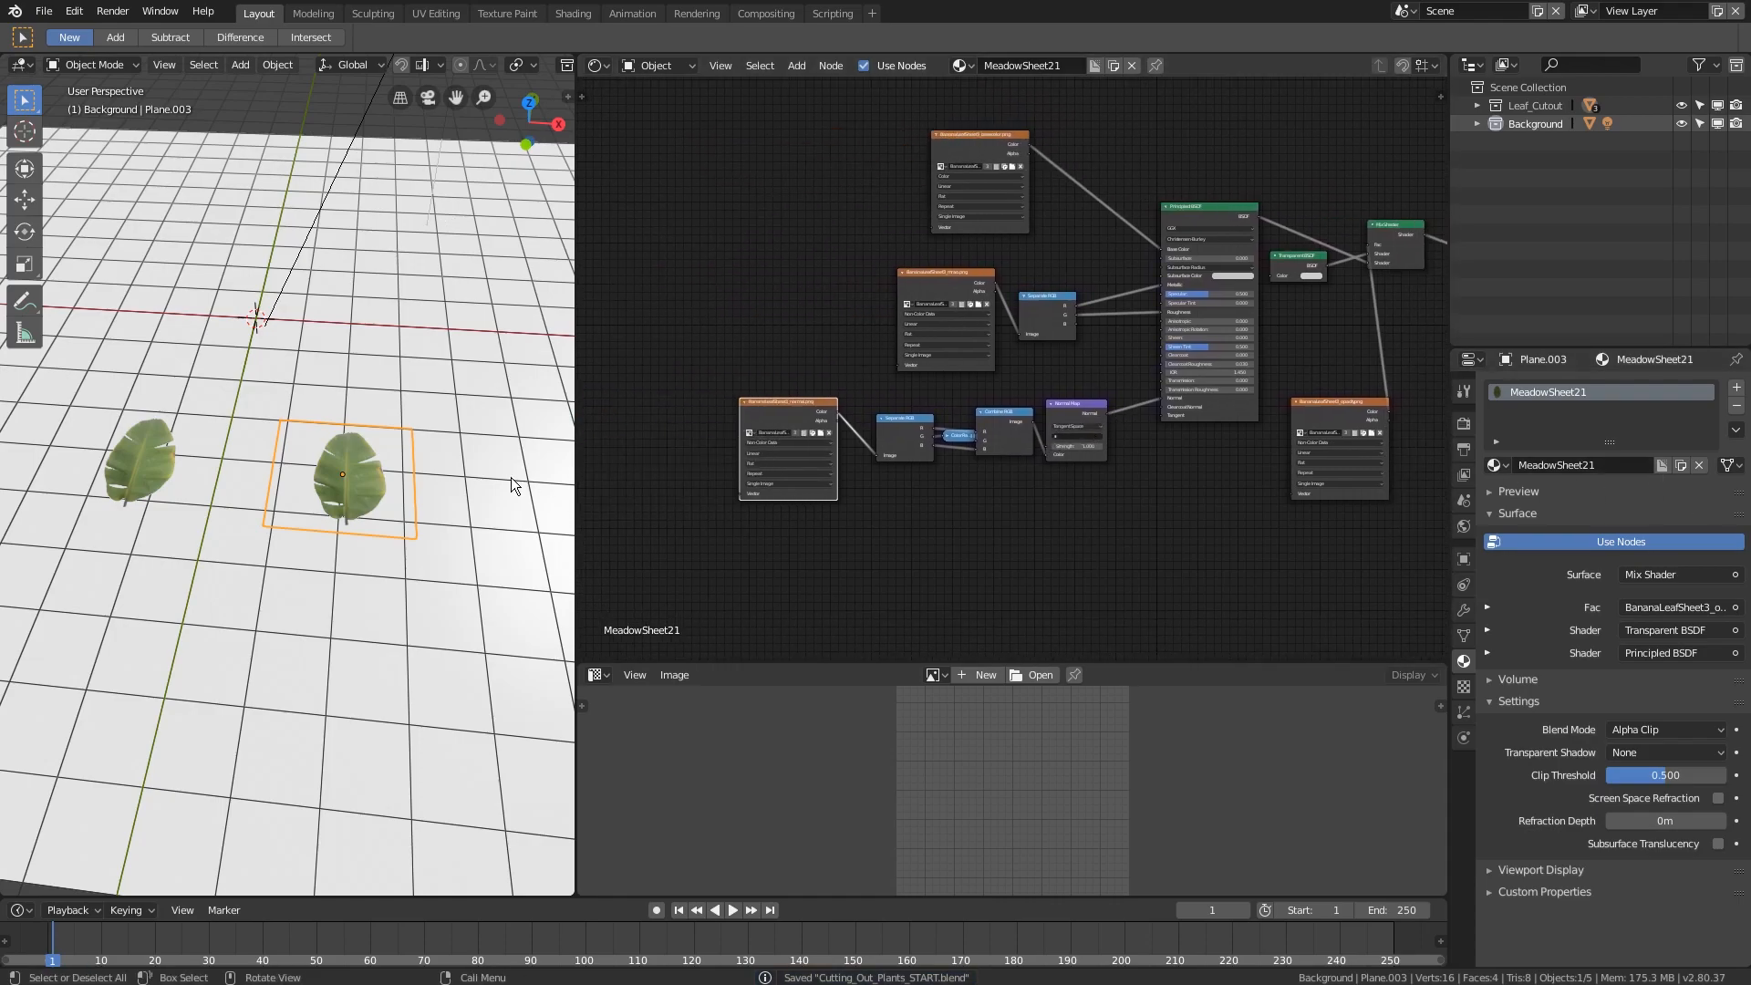
scroll(332, 458, "down", 2)
middle_click_drag(332, 457, 371, 438)
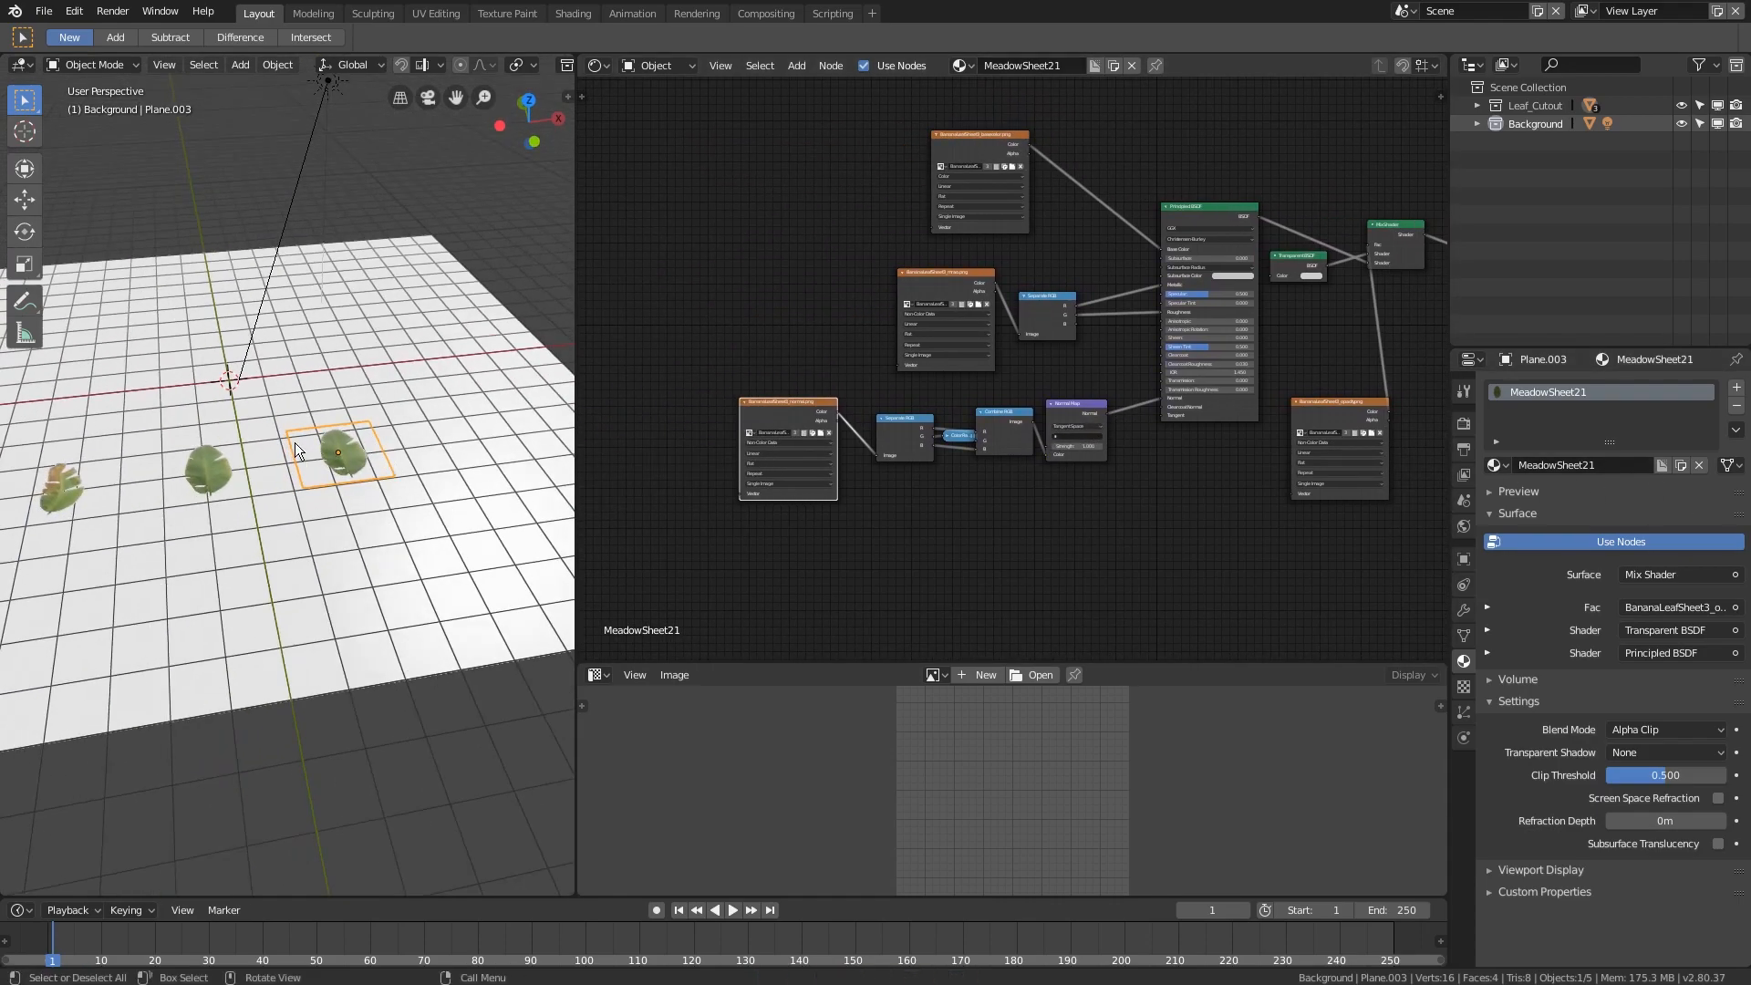
- Delete the base color, mrao, normal and opacity image texture nodes from the MeadowSheet21 material
middle_click_drag(975, 167, 970, 211)
left_click(971, 188)
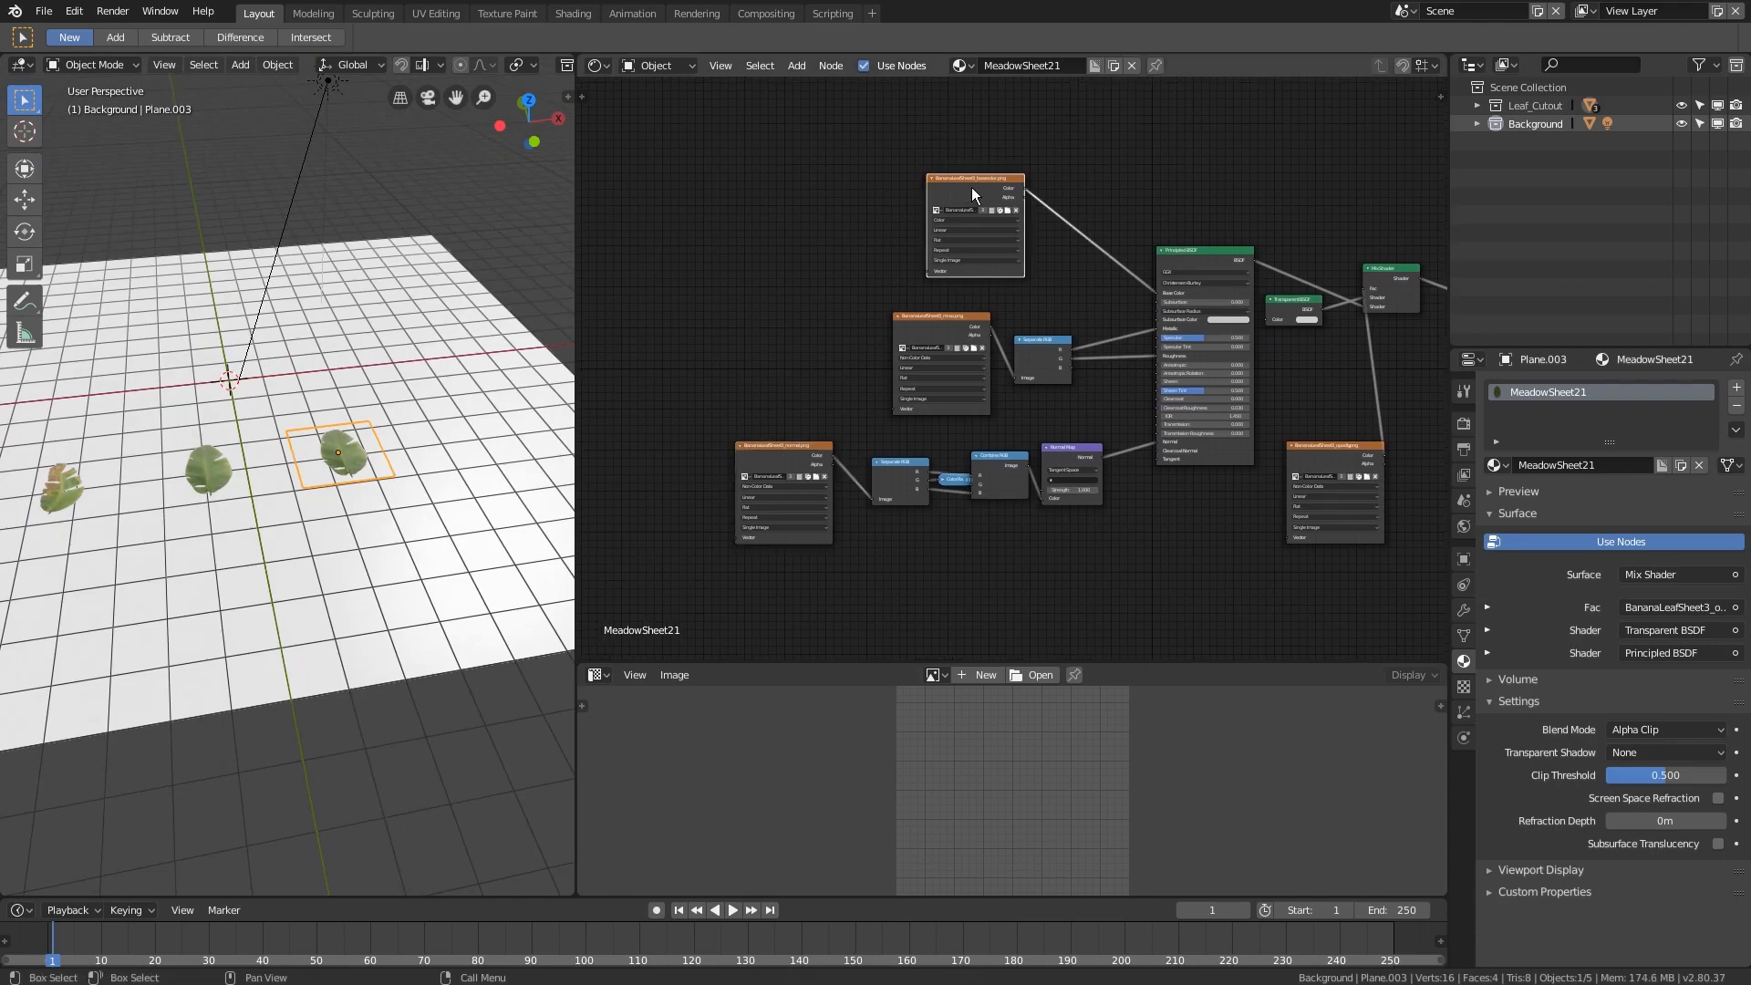
key("x")
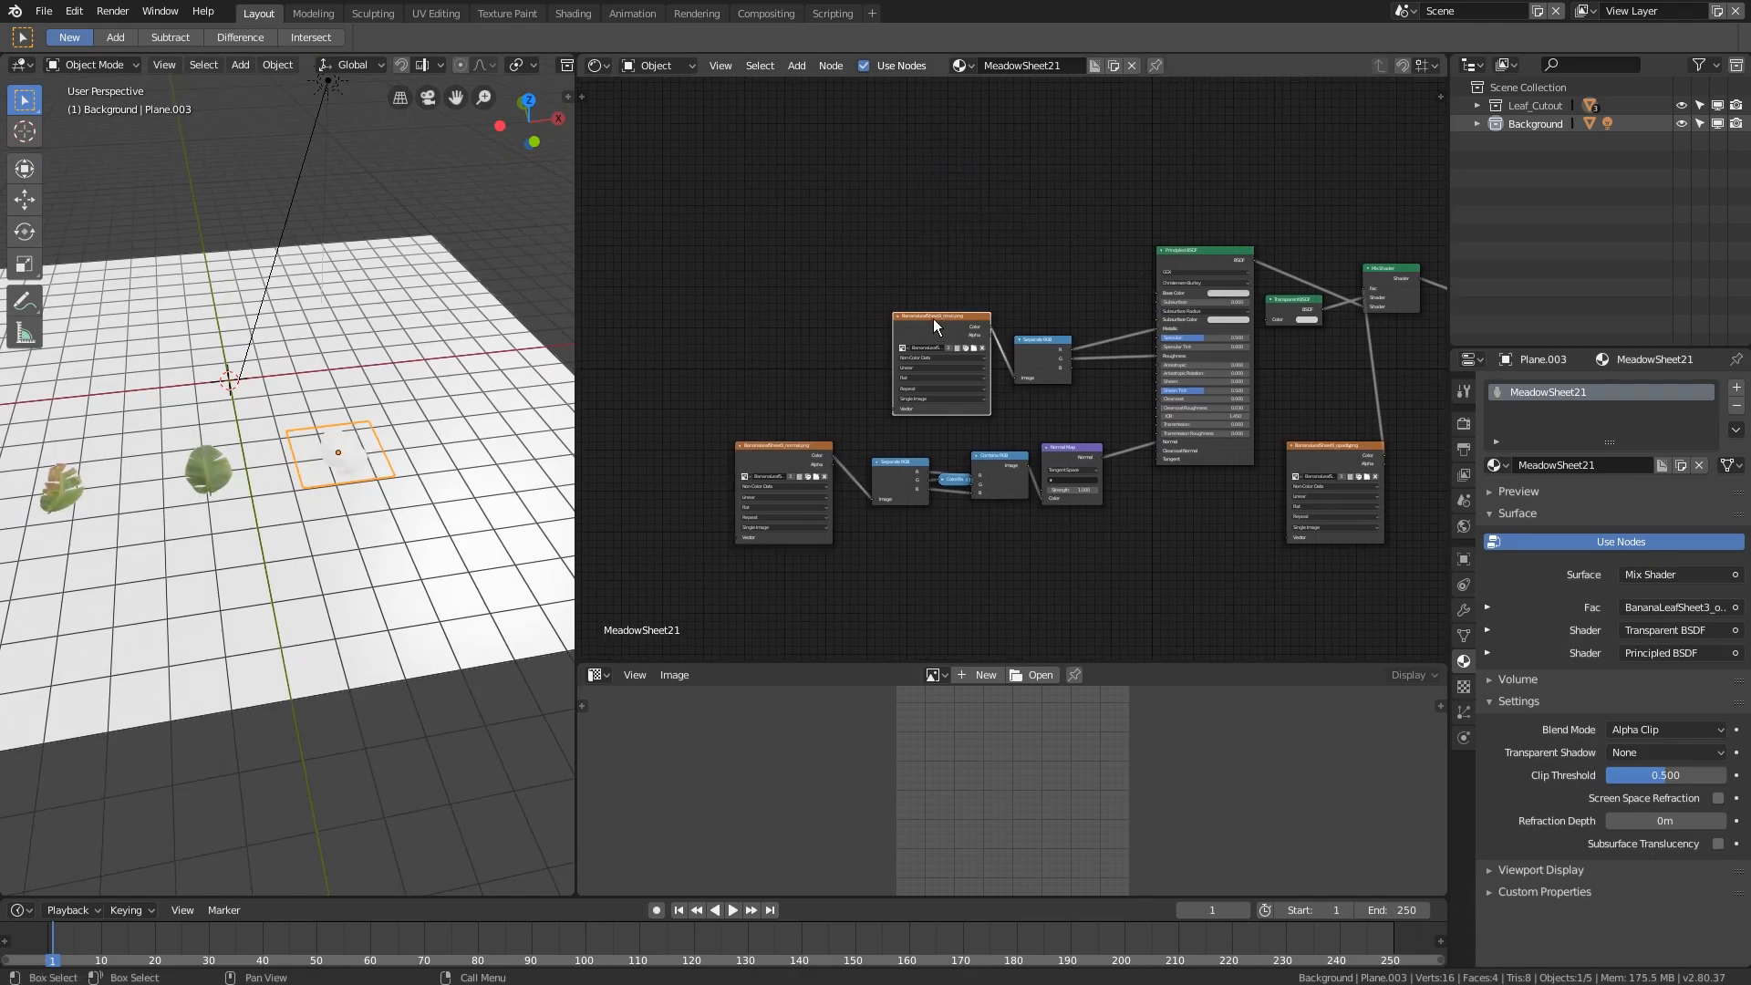
key("x")
left_click(770, 452)
key("x")
left_click(1351, 452)
key("x")
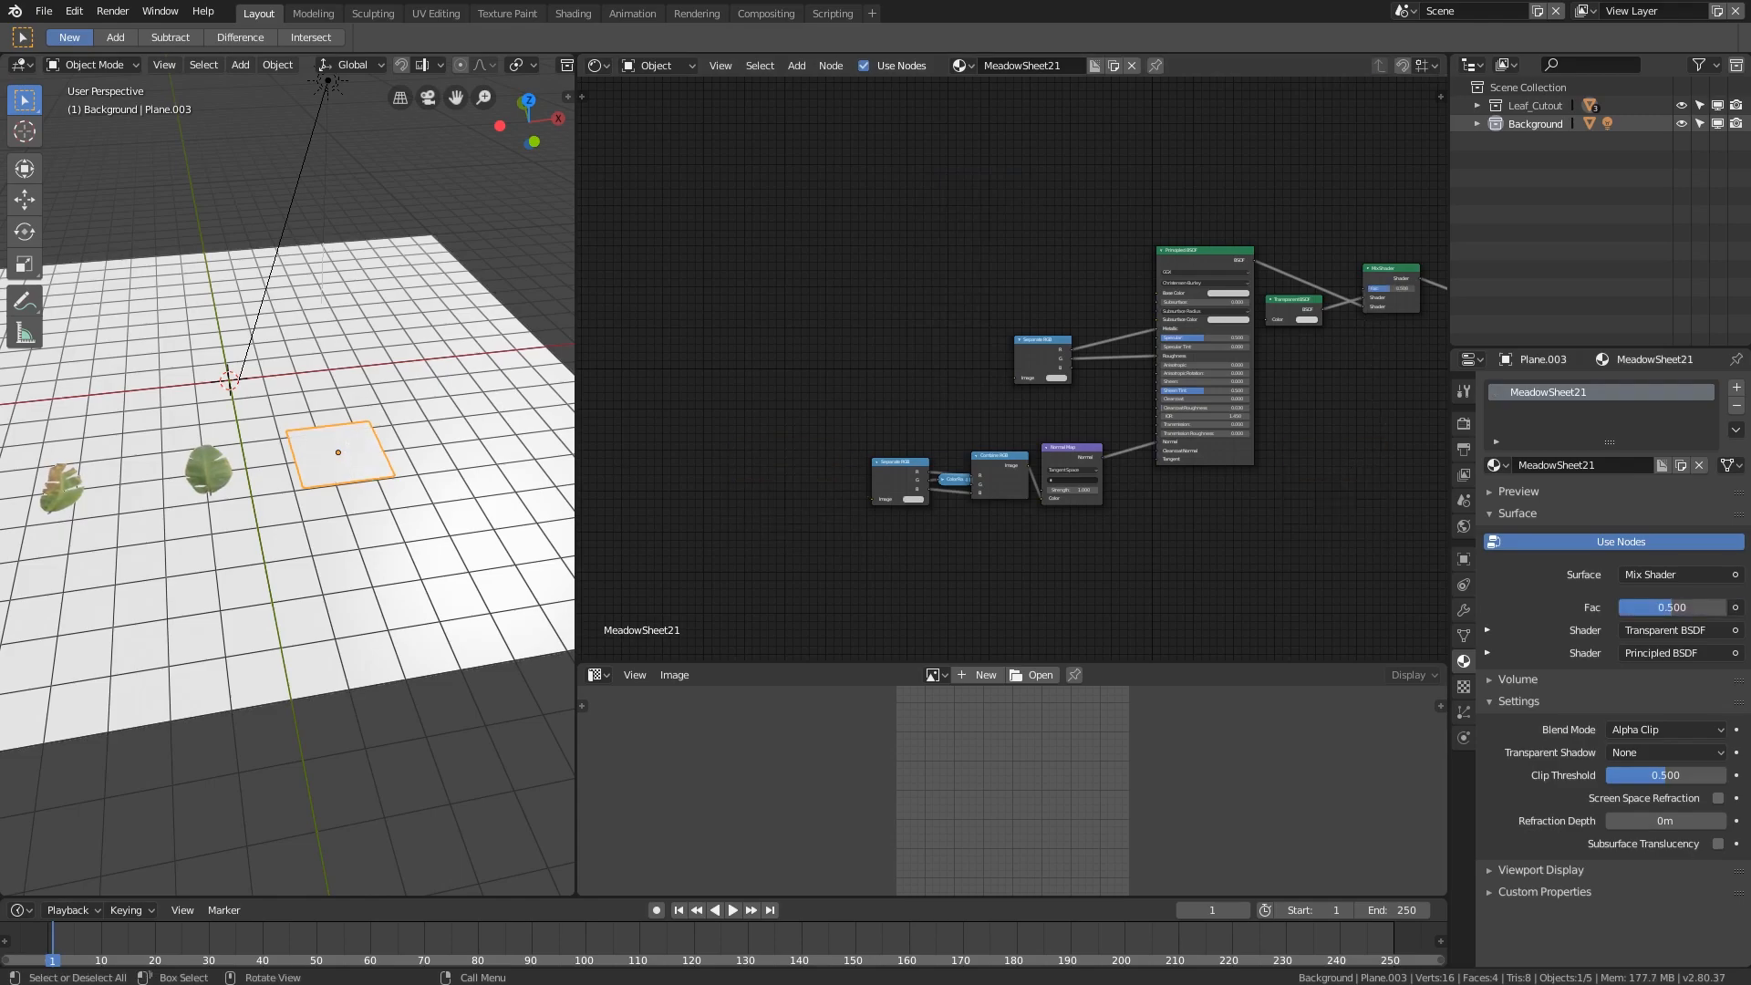
- Add MeadowSheet21_opacity.png as an image texture and connect its Color output to the Mix Shader's Fac
left_click_drag(2, 428, 1286, 502)
scroll(1190, 467, "up", 2)
middle_click_drag(1191, 468, 810, 435)
scroll(810, 435, "up", 1)
left_click_drag(1003, 471, 1044, 191)
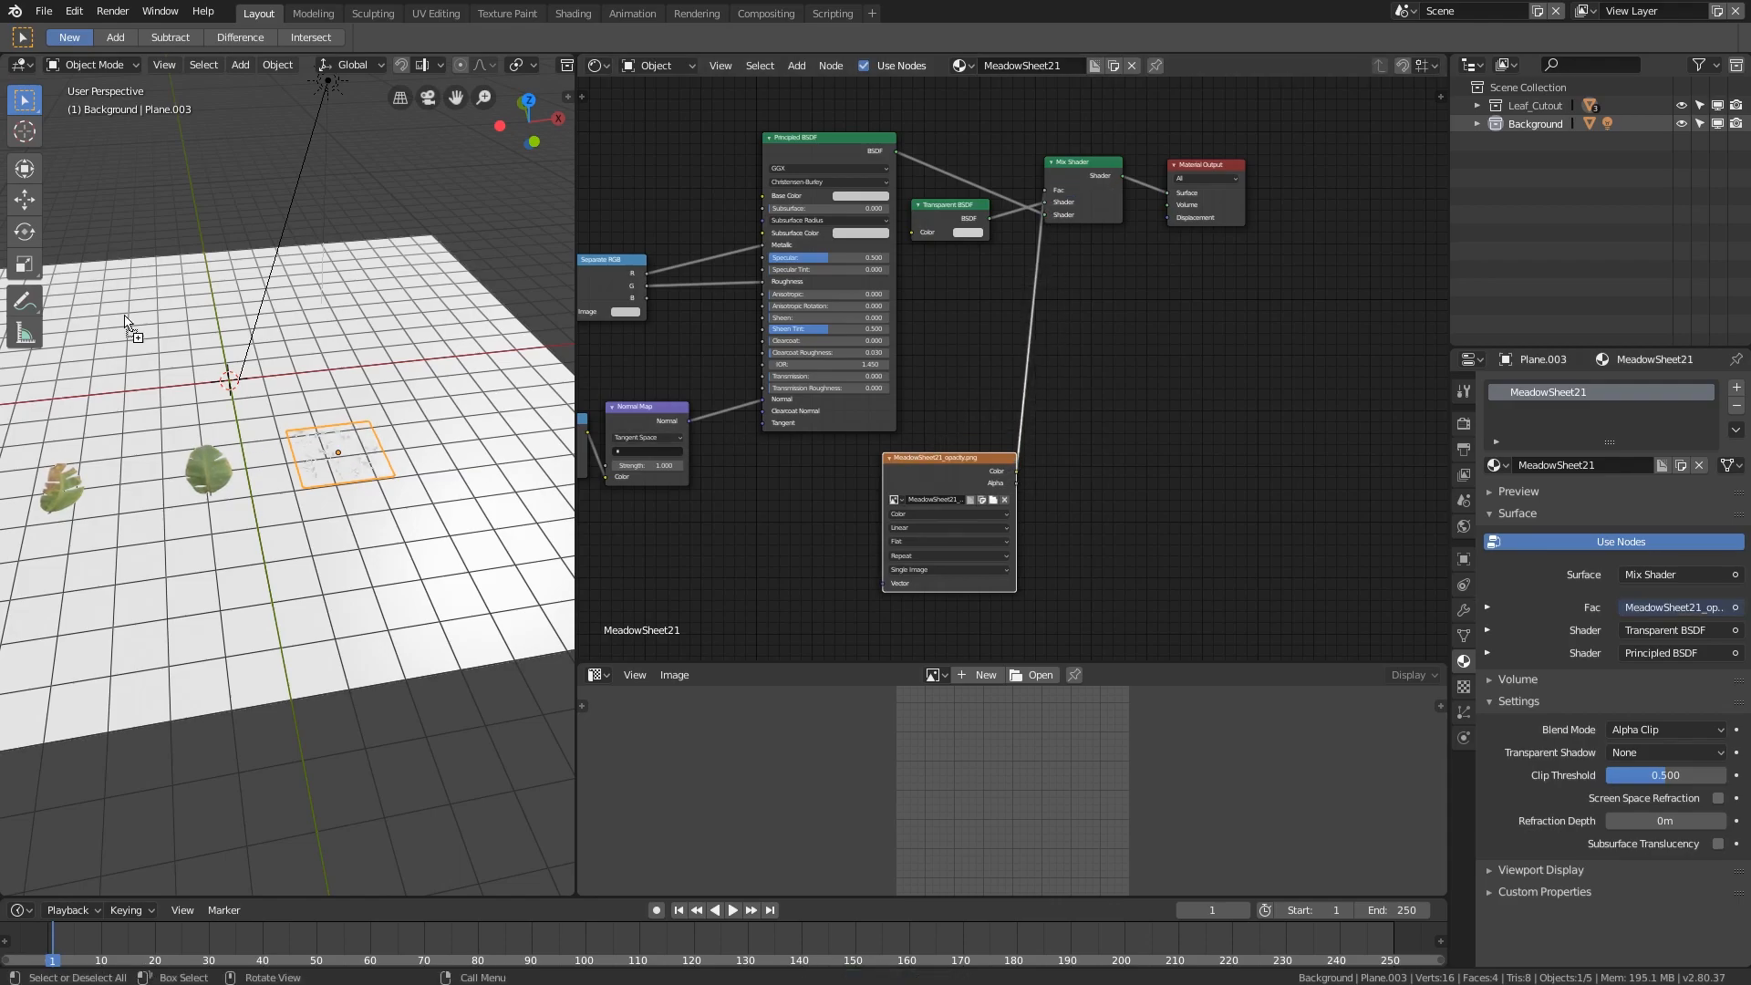
- Add MeadowSheet21_basecolor.png as an image texture and connect its Color output to the Principled BSDF's Base Color
middle_click_drag(637, 158, 1021, 456)
scroll(1019, 383, "up", 1)
left_click_drag(1018, 281, 1099, 396)
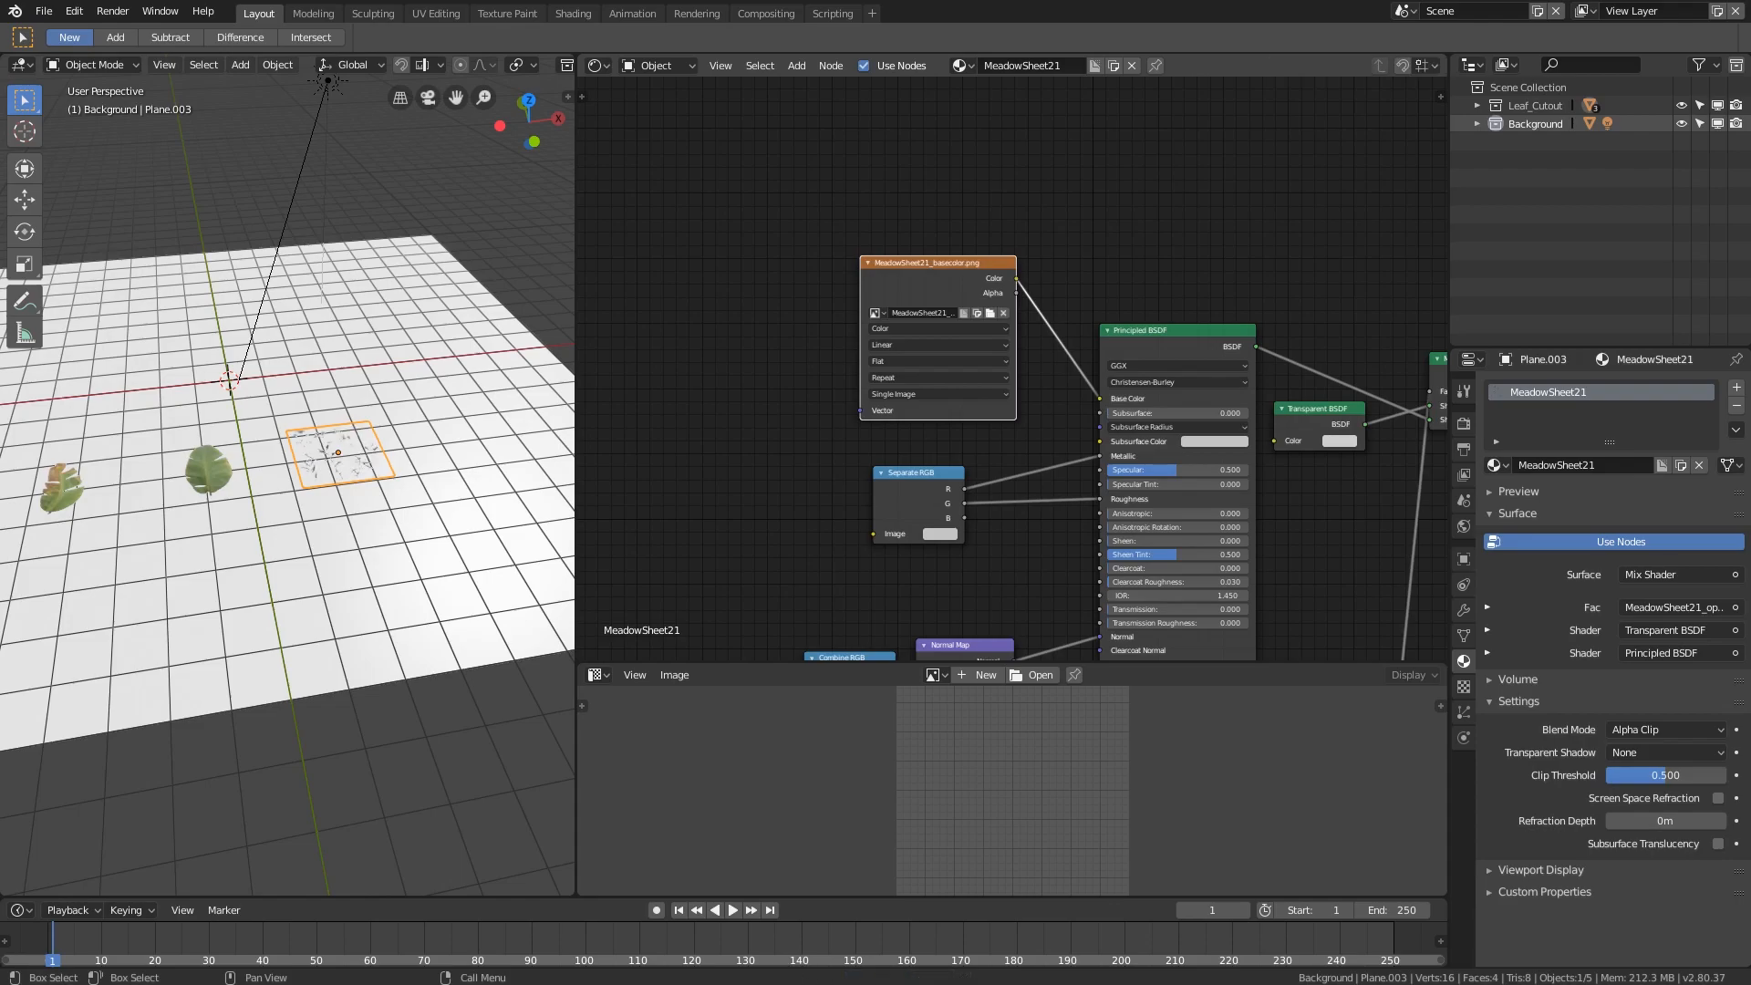
- Add MeadowSheet21_mrao.png as an image texture, set it to Non-Color Data and connect its Color to the upper Separate RGB's Image input
left_click_drag(747, 469, 747, 468)
middle_click_drag(829, 467, 879, 381)
scroll(879, 381, "up", 1)
left_click_drag(852, 346, 729, 331)
left_click(744, 408)
left_click(720, 385)
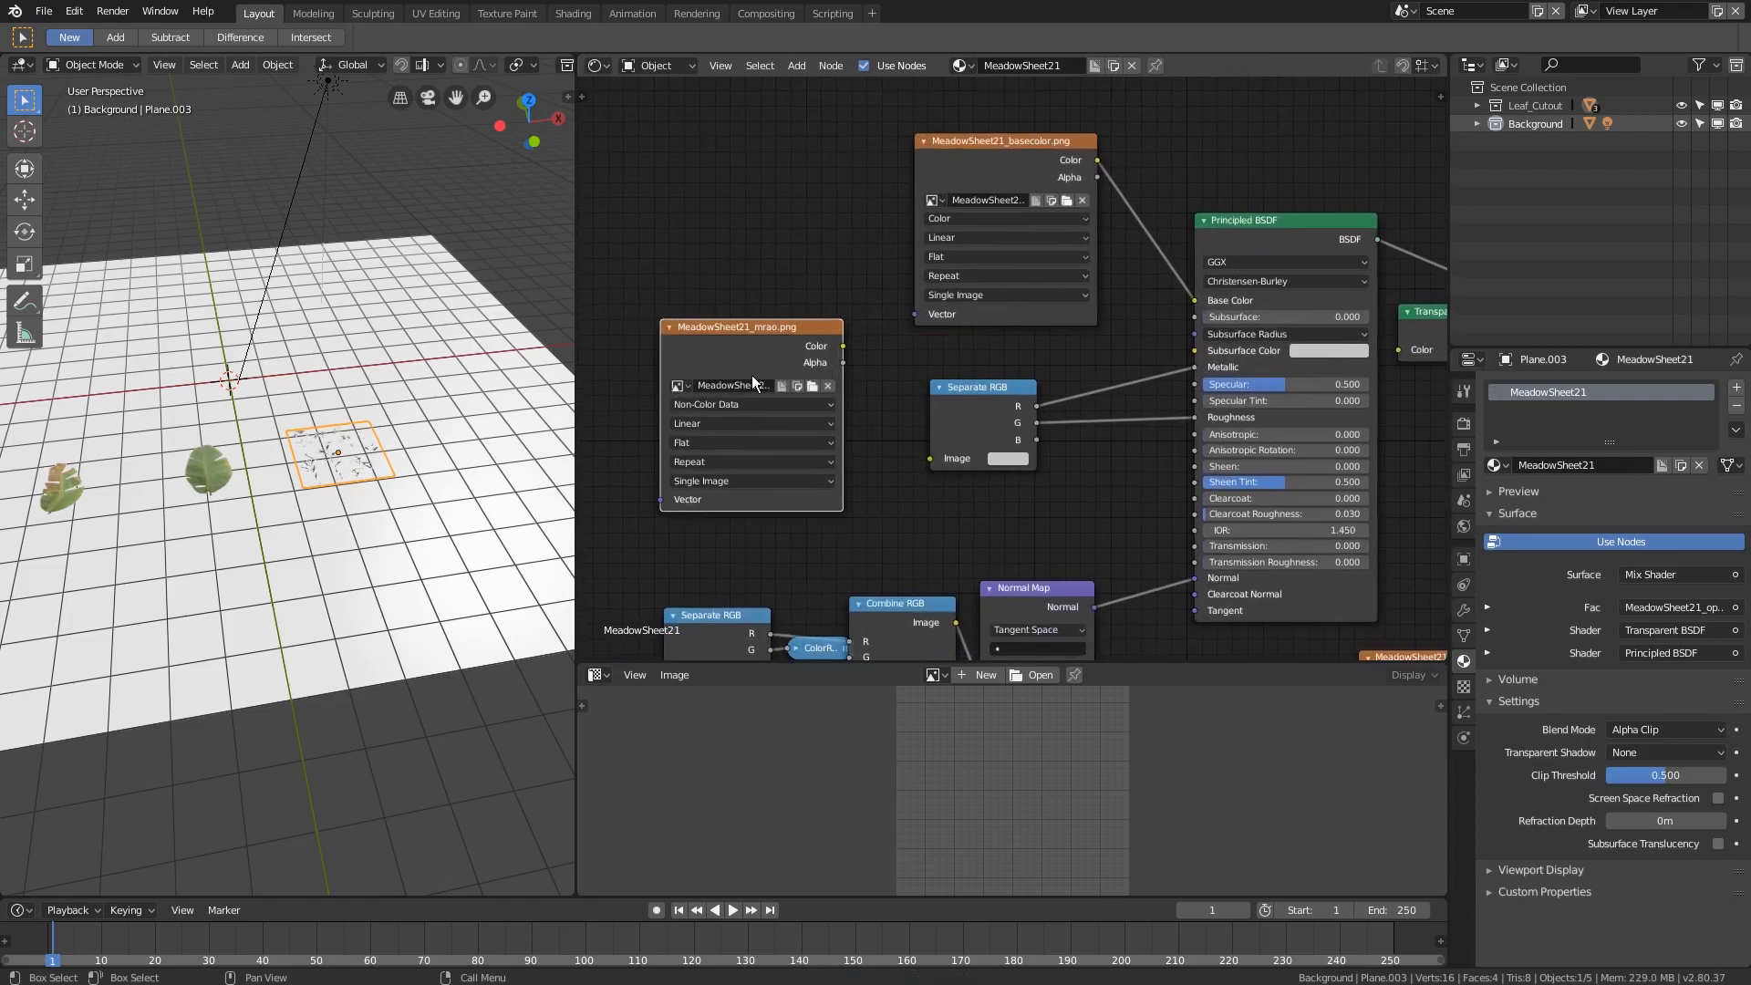
left_click_drag(843, 346, 929, 457)
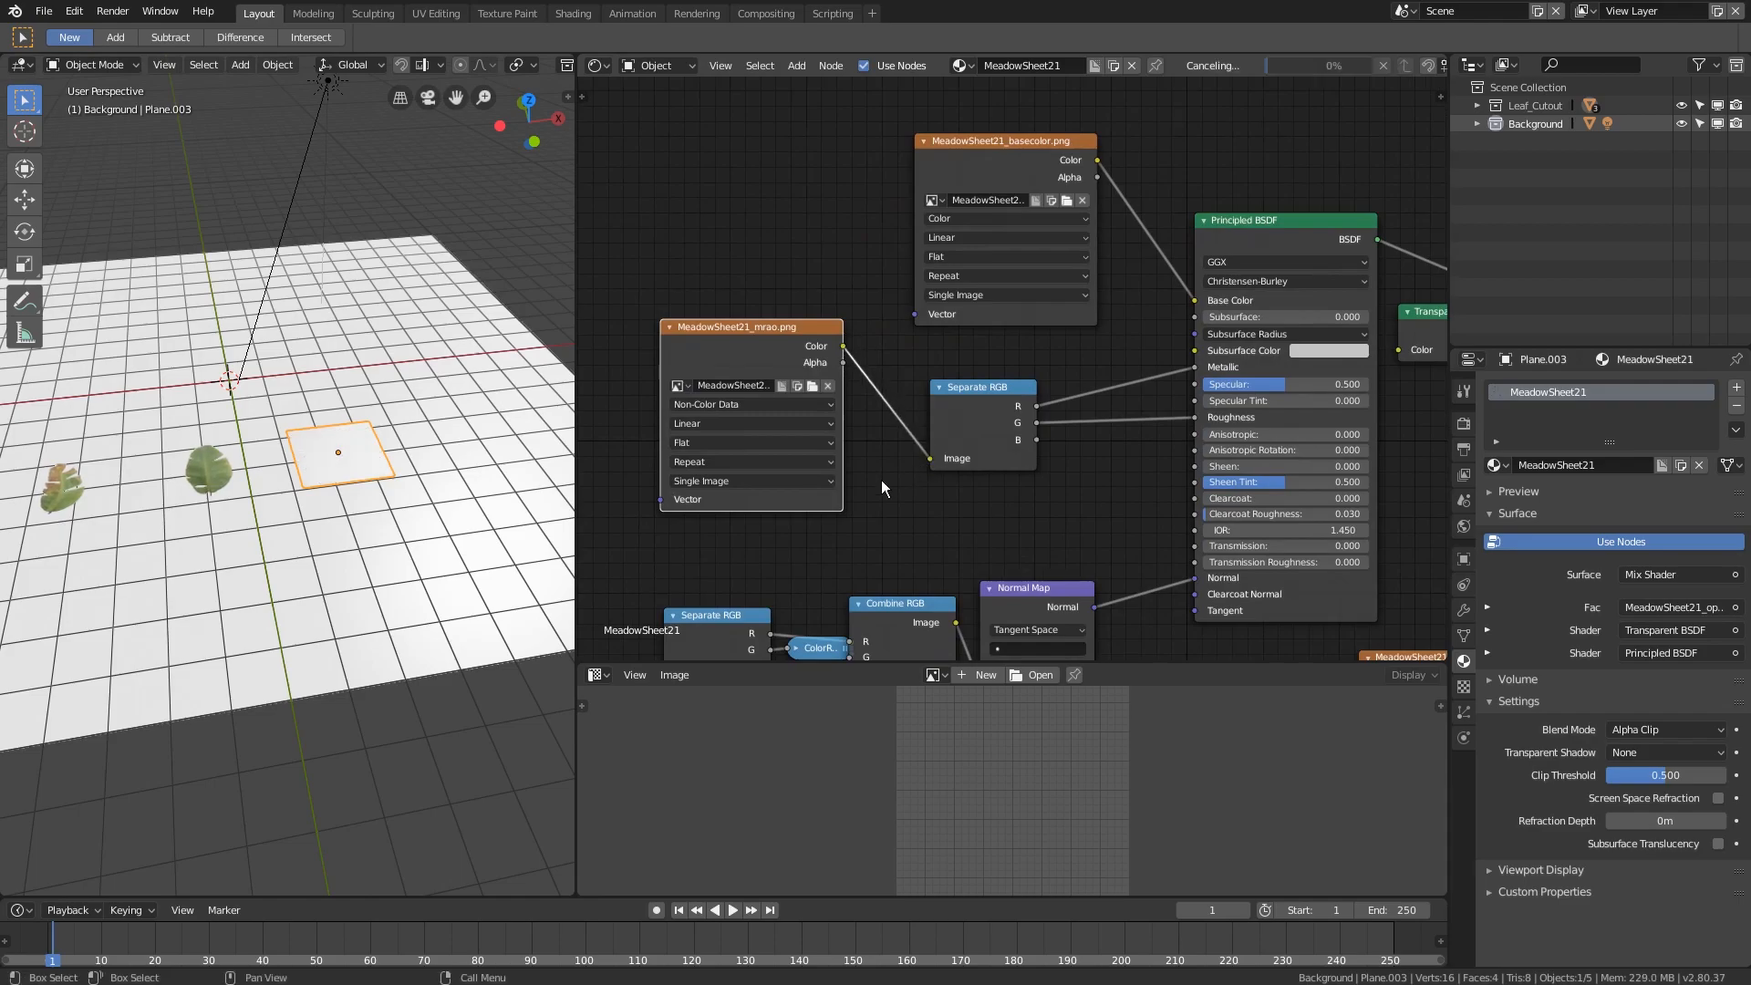
scroll(872, 484, "down", 1)
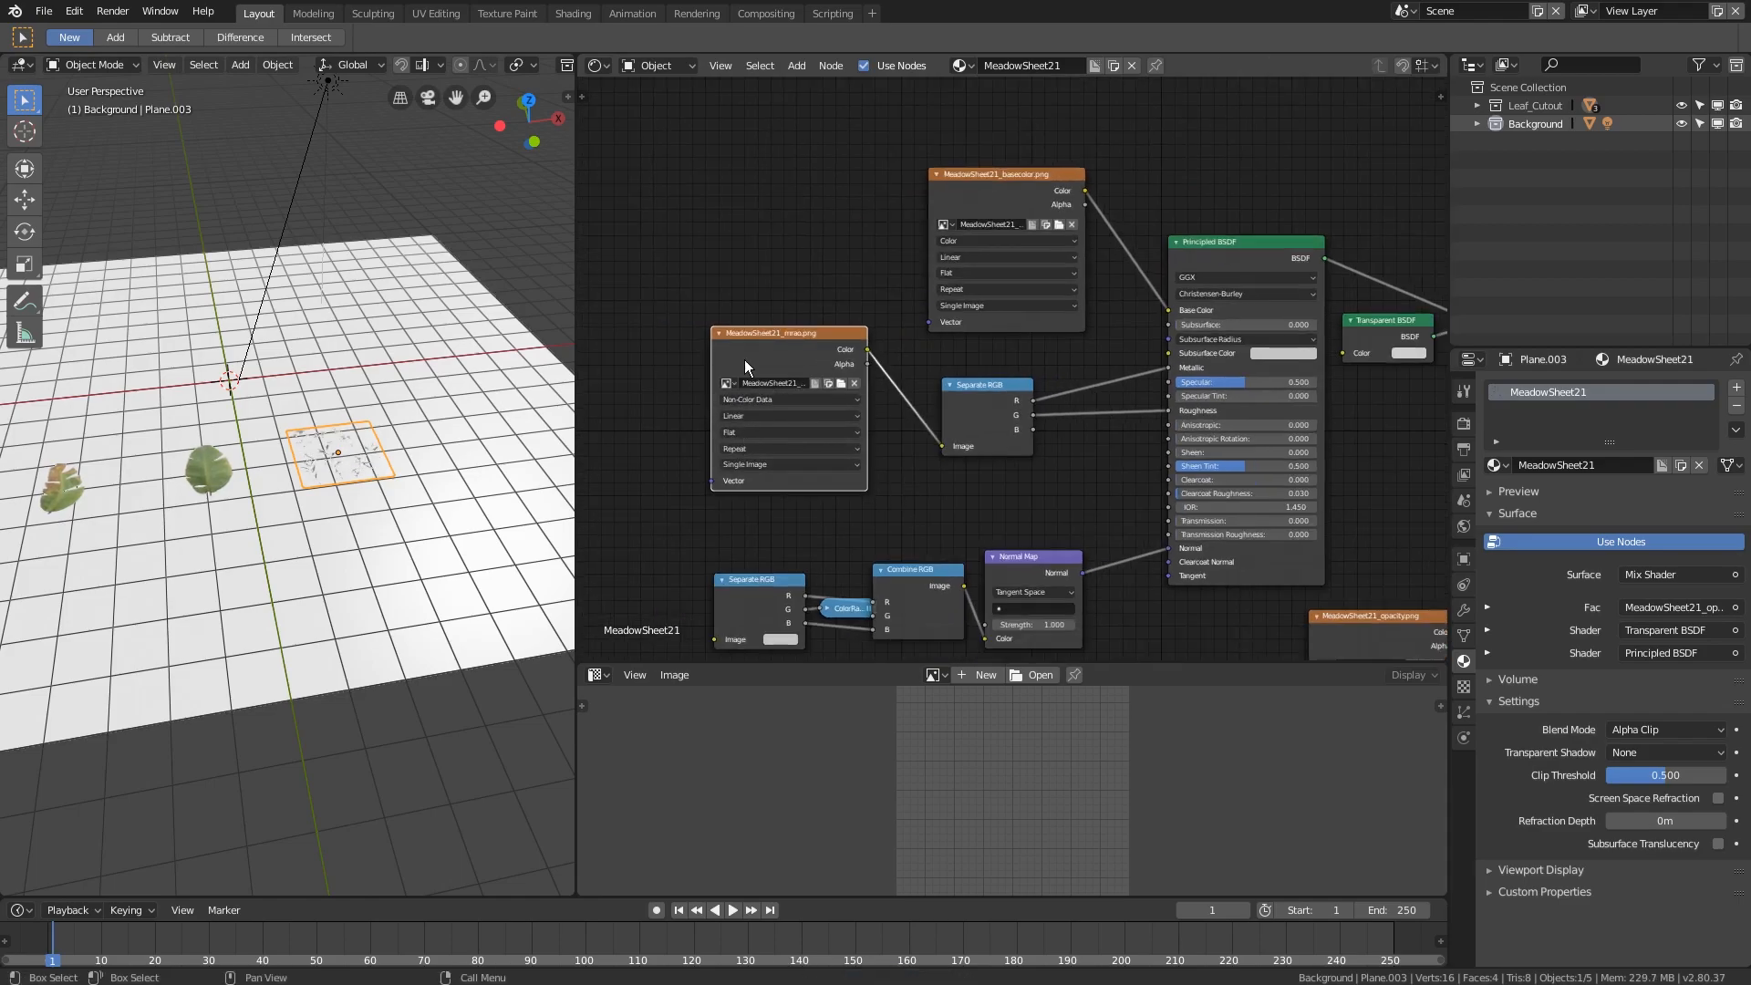
middle_click_drag(718, 301, 692, 226)
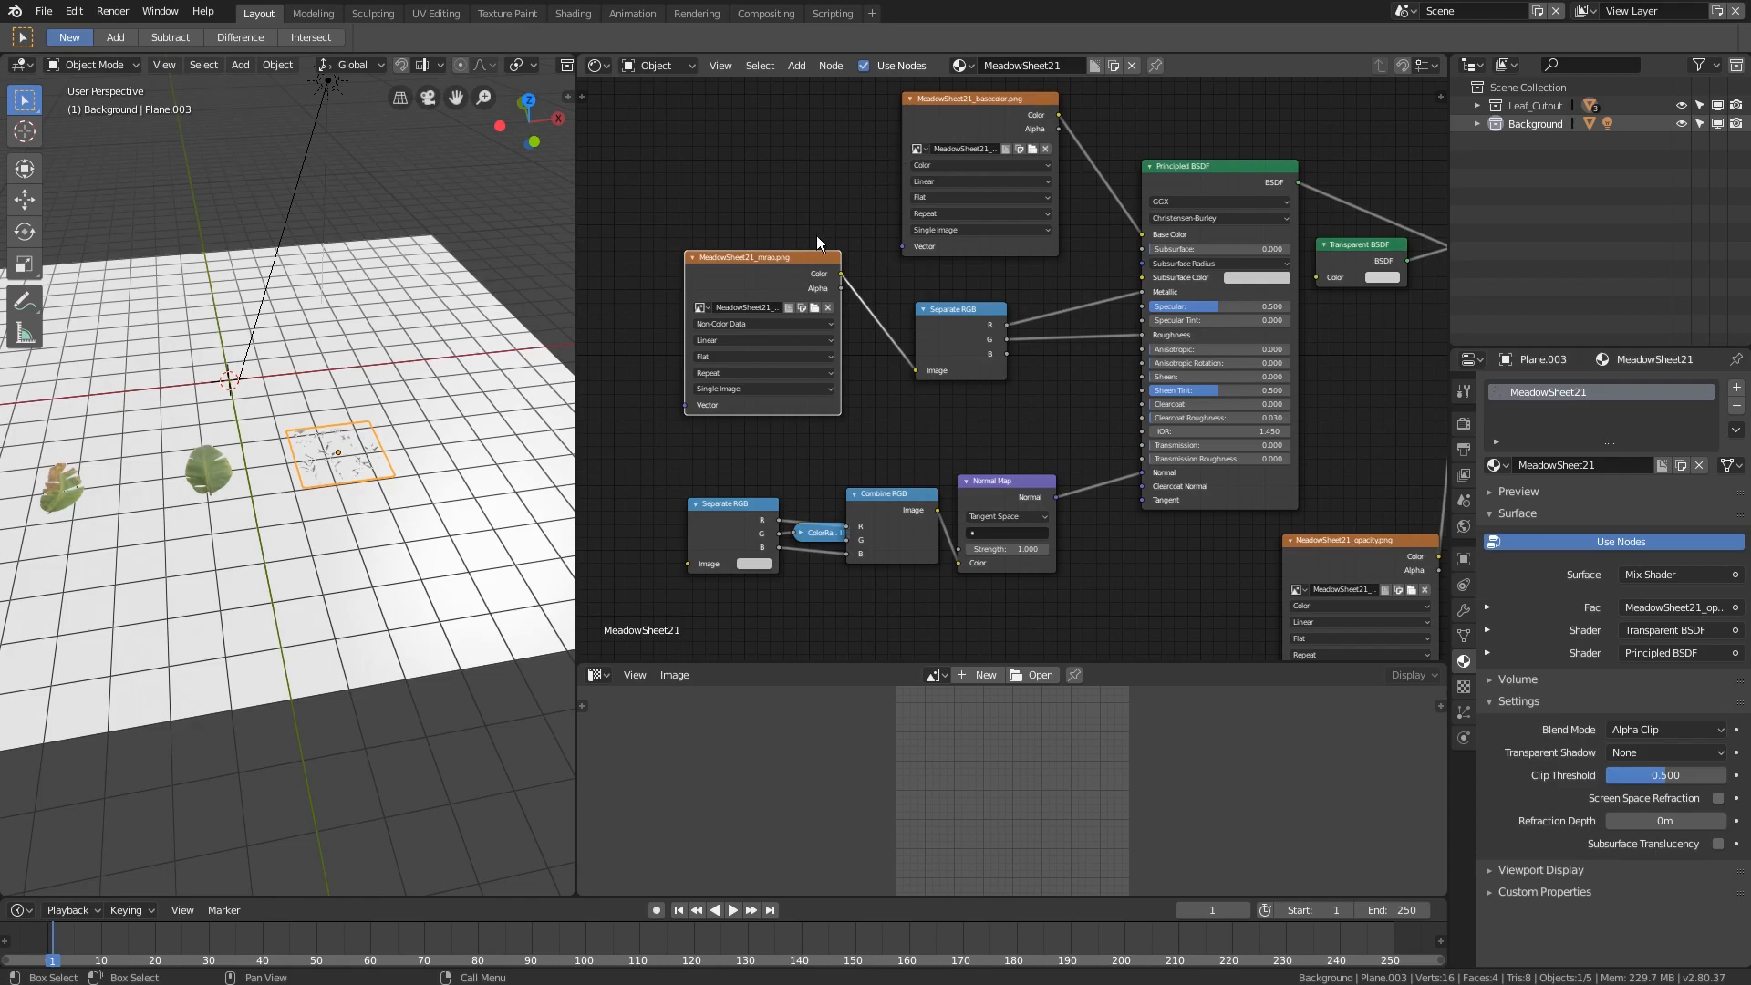
middle_click_drag(743, 311, 811, 204)
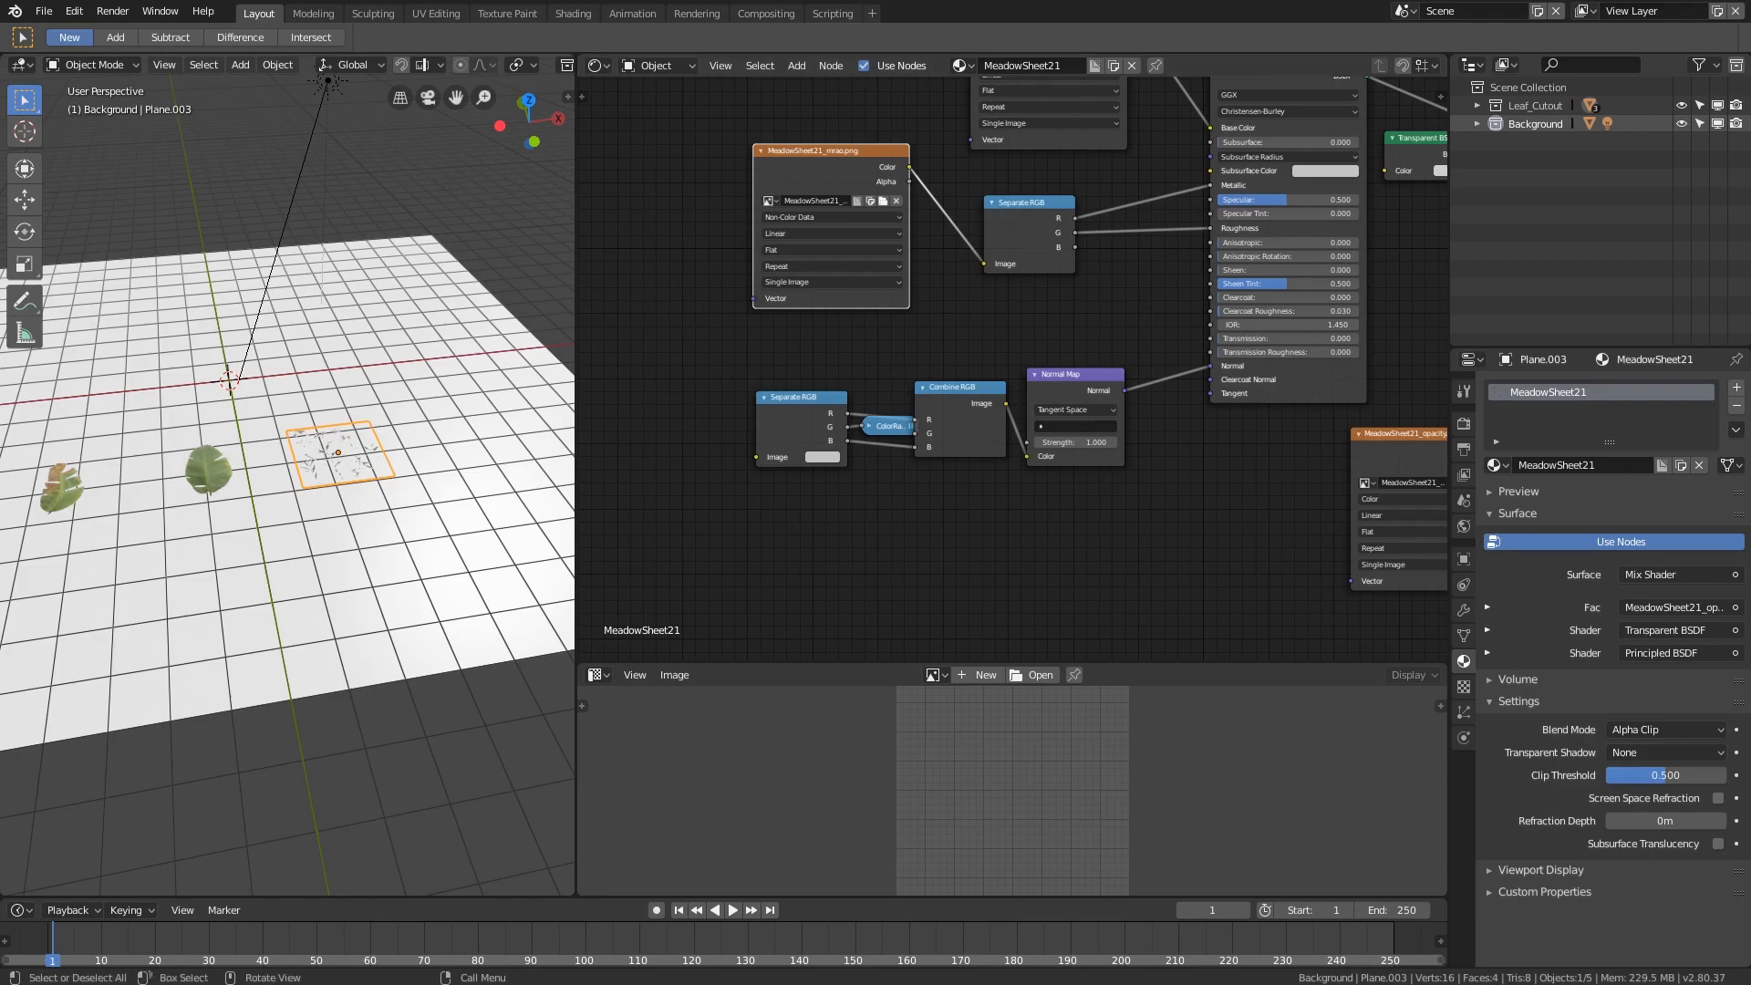
- Add MeadowSheet21_normal.png as an image texture, set it to Non-Color Data and connect its Color to the lower Separate RGB's Image input
middle_click_drag(930, 325, 965, 293)
left_click_drag(300, 450, 648, 439)
middle_click_drag(698, 442, 894, 371)
scroll(894, 370, "up", 1)
left_click_drag(895, 370, 992, 387)
left_click(774, 363)
left_click(764, 334)
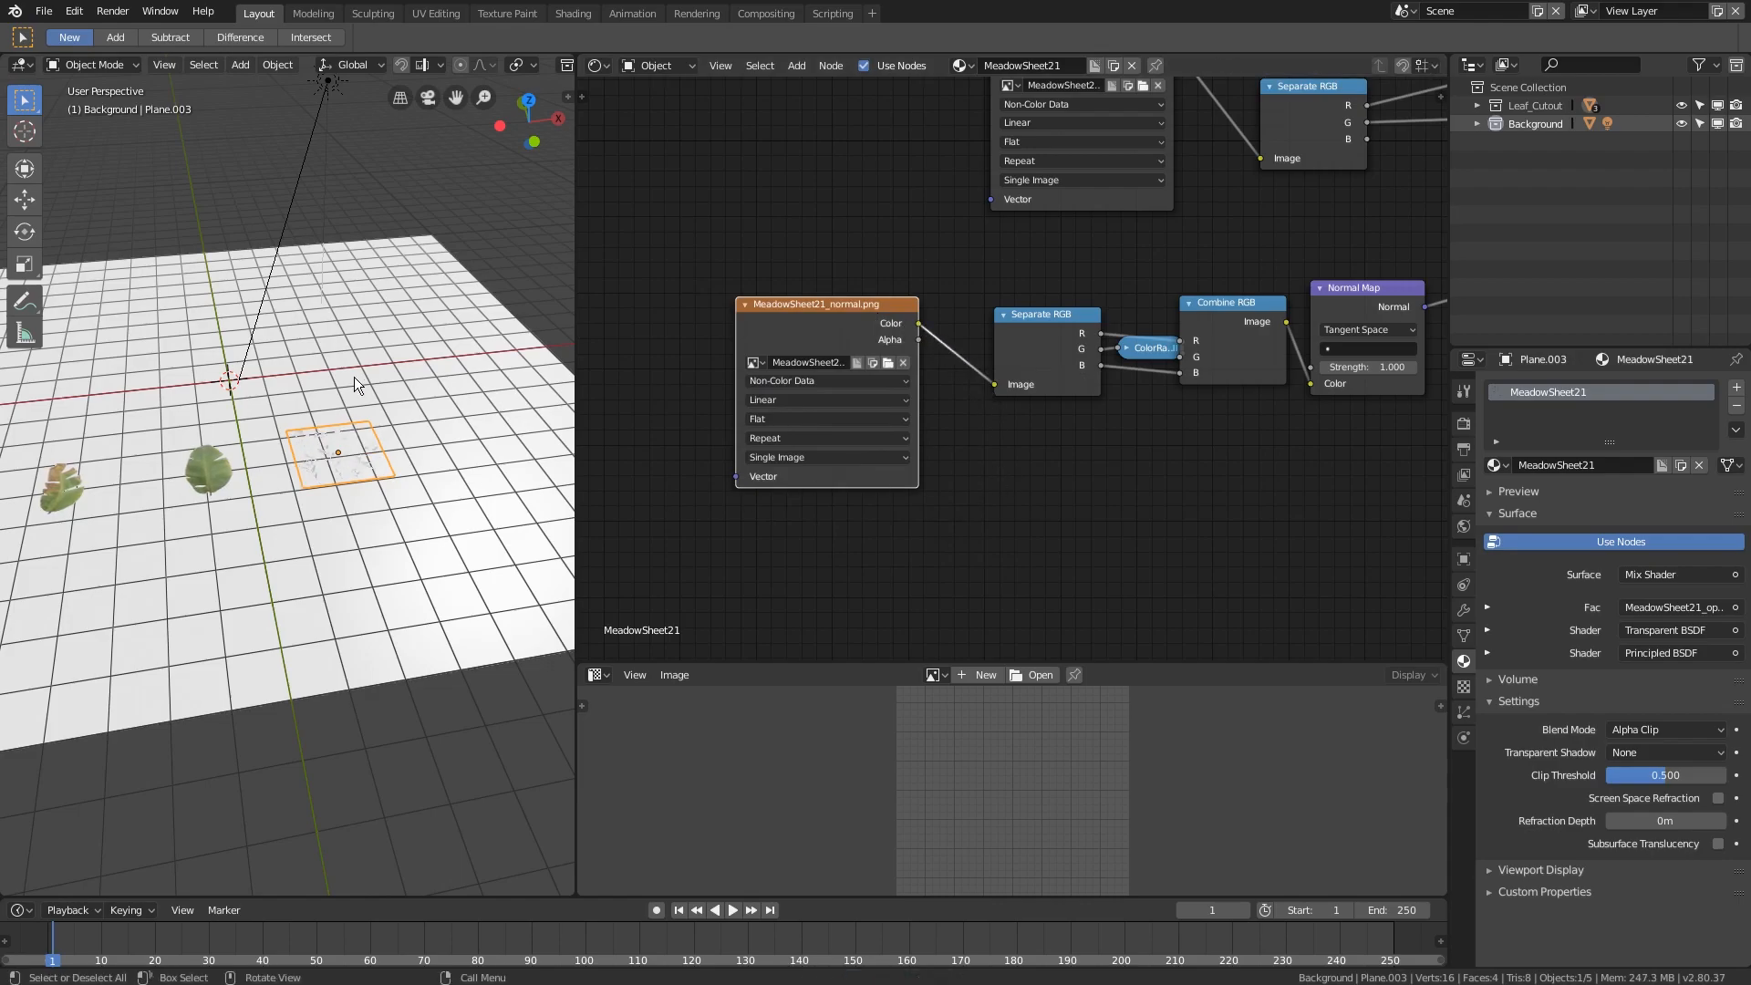
- Examine the MeadowSheet21 plane up close in an enlarged 3D view, along with its complete node tree
scroll(274, 456, "up", 6)
middle_click_drag(305, 472, 594, 402)
scroll(272, 442, "up", 4)
scroll(304, 428, "up", 2)
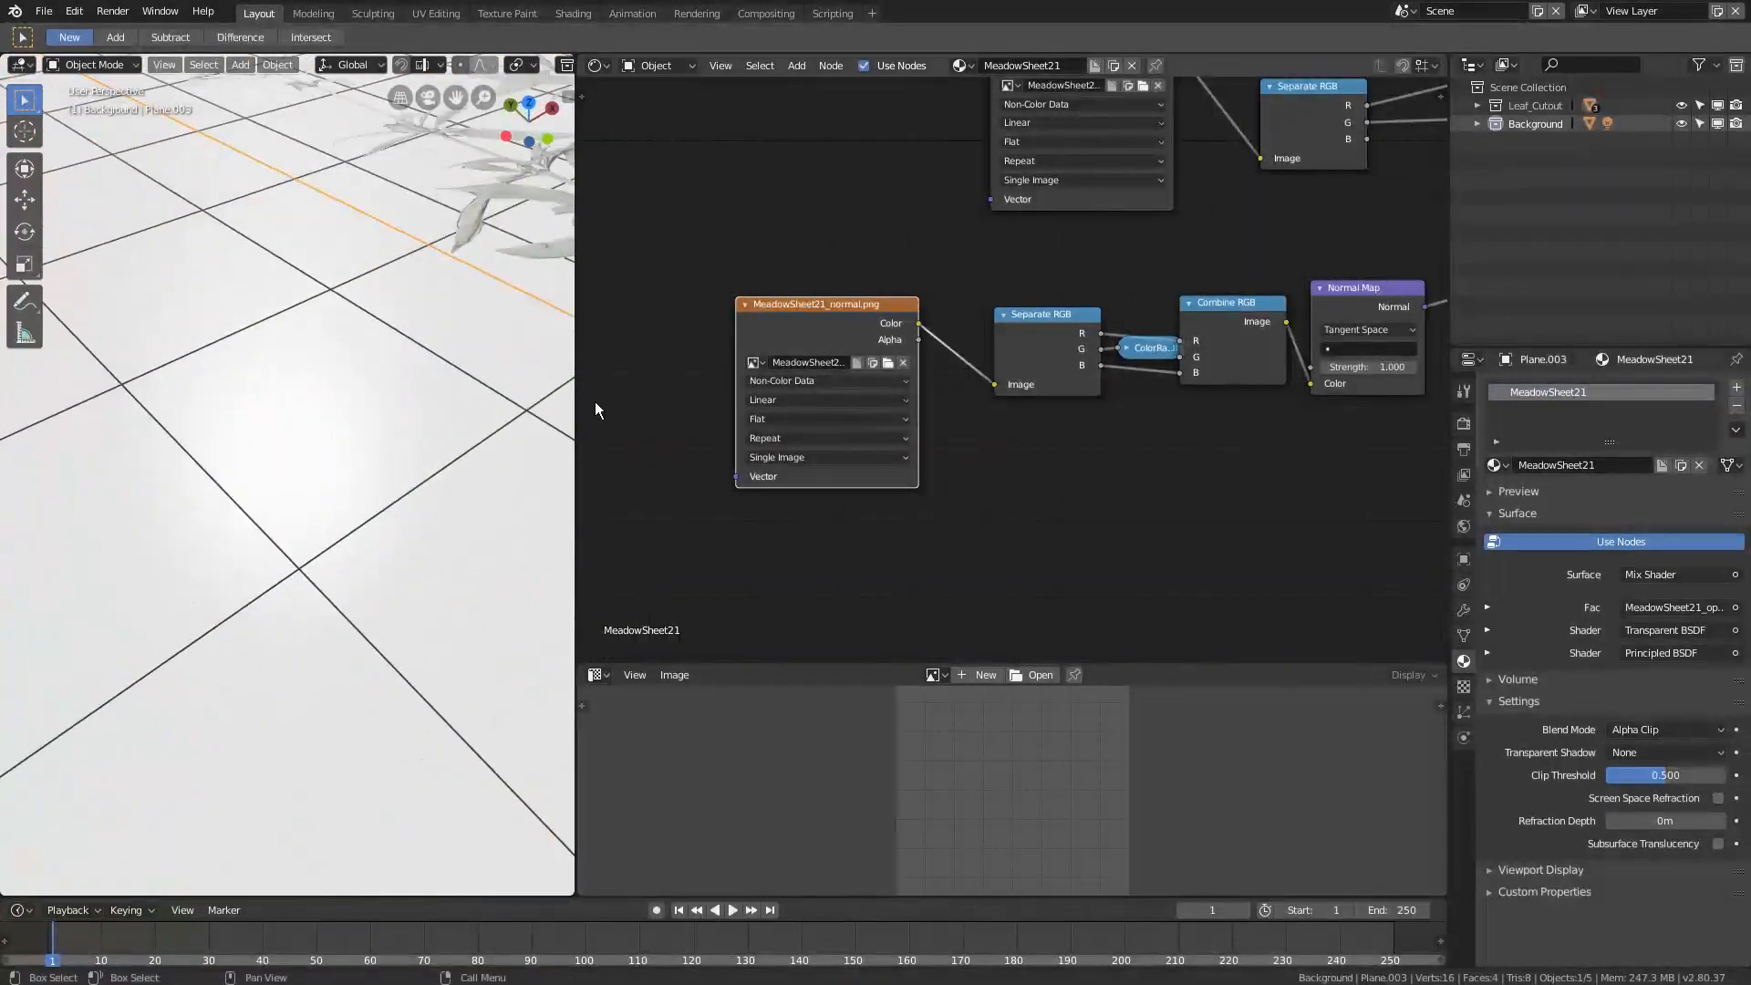
left_click_drag(578, 419, 1097, 436)
middle_click_drag(1058, 435, 948, 518)
scroll(503, 571, "down", 6)
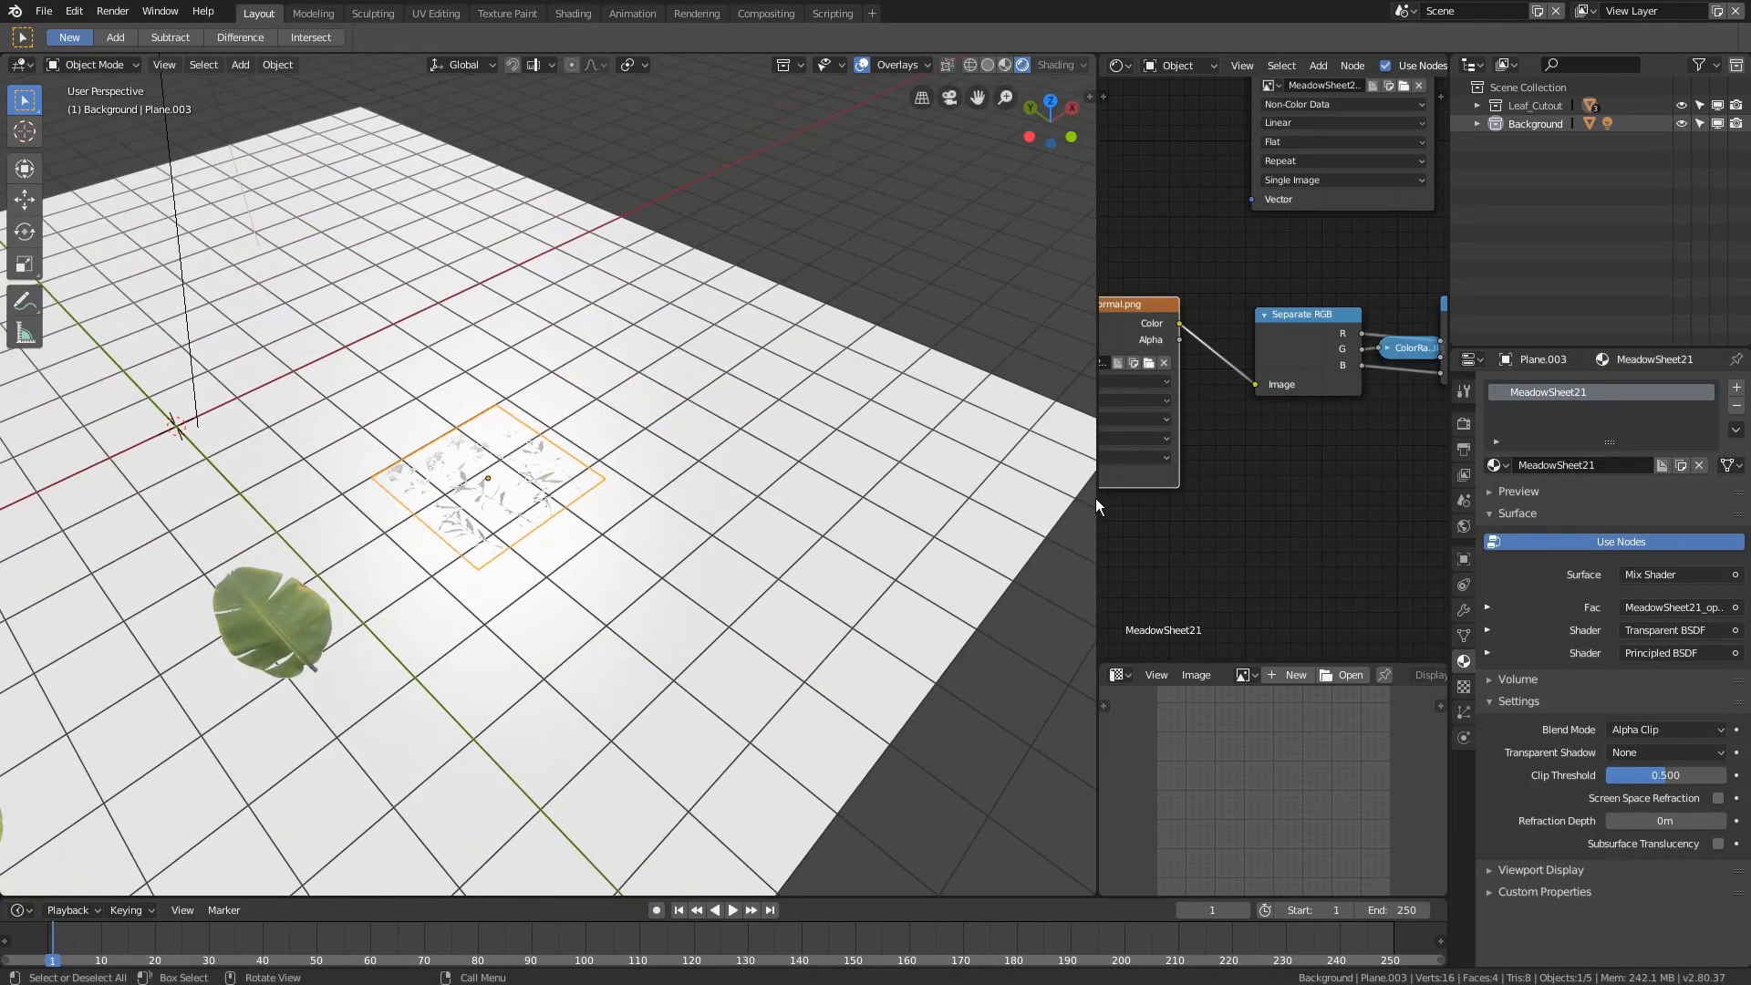
left_click_drag(1097, 498, 578, 492)
scroll(869, 398, "down", 2)
scroll(868, 398, "down", 1)
middle_click_drag(1170, 428, 1009, 491)
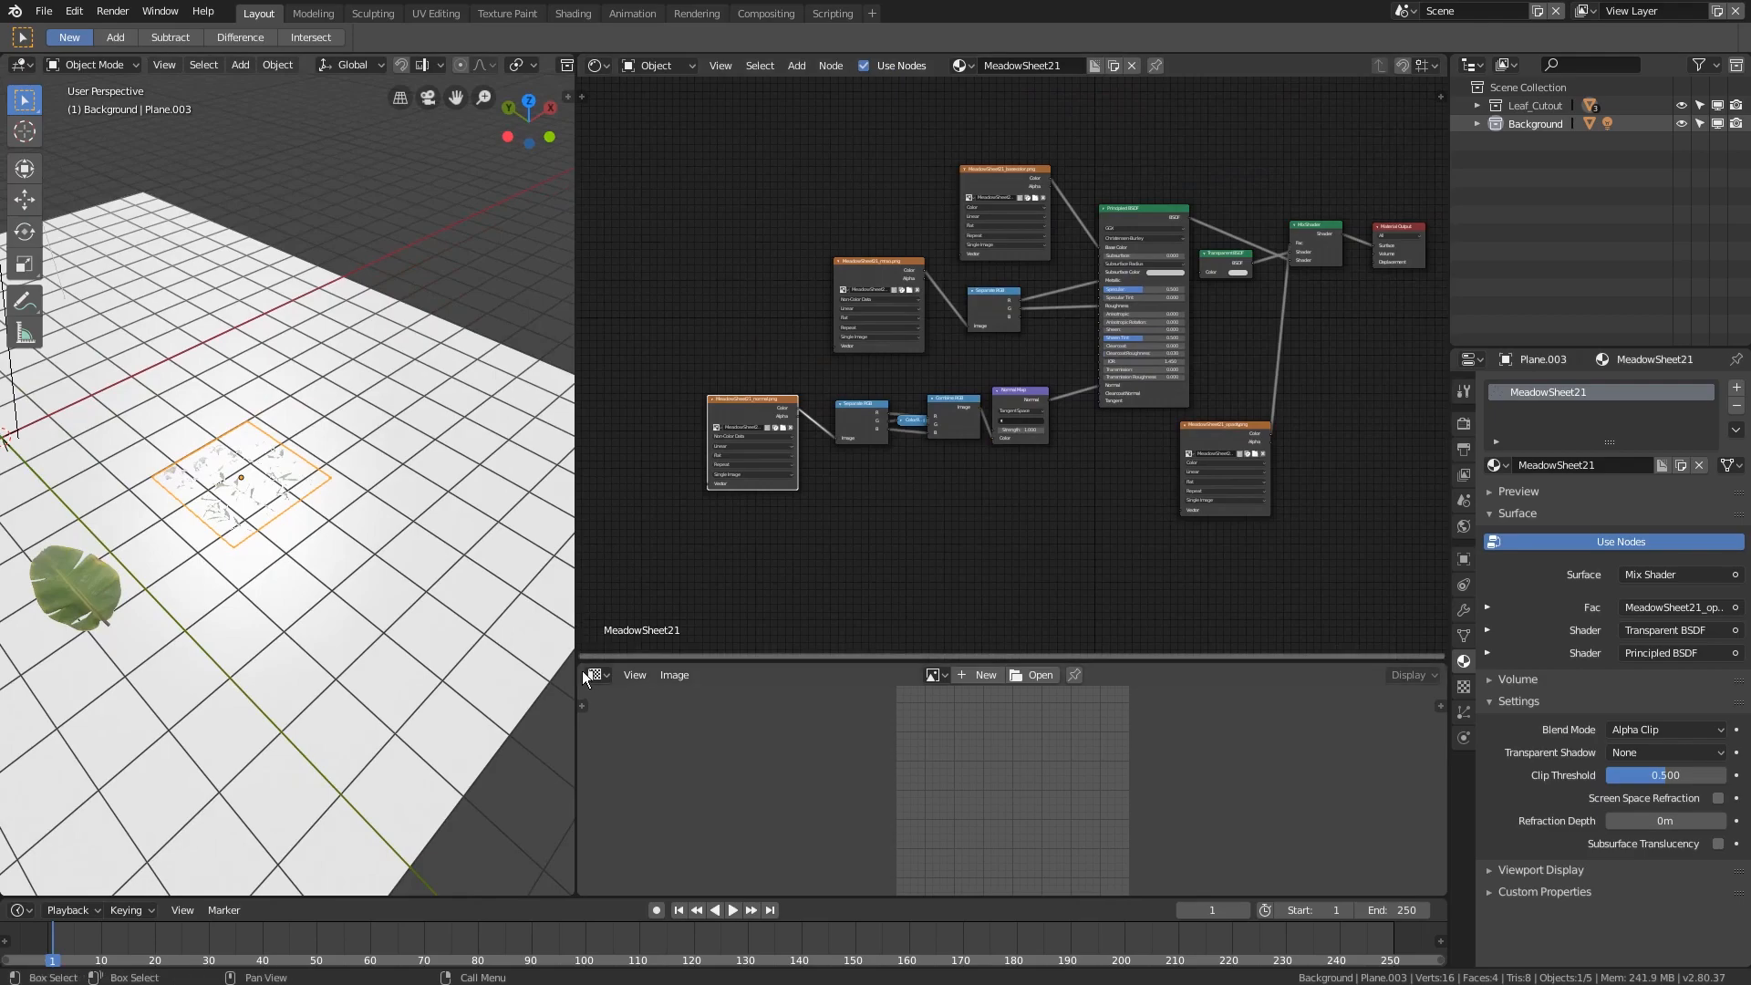
- Enlarge the 3D viewport across the node and image editors and select the plane with the BananaLeaf3 material
left_click_drag(582, 664, 588, 729)
left_click_drag(572, 500, 1382, 550)
middle_click_drag(758, 534, 660, 558)
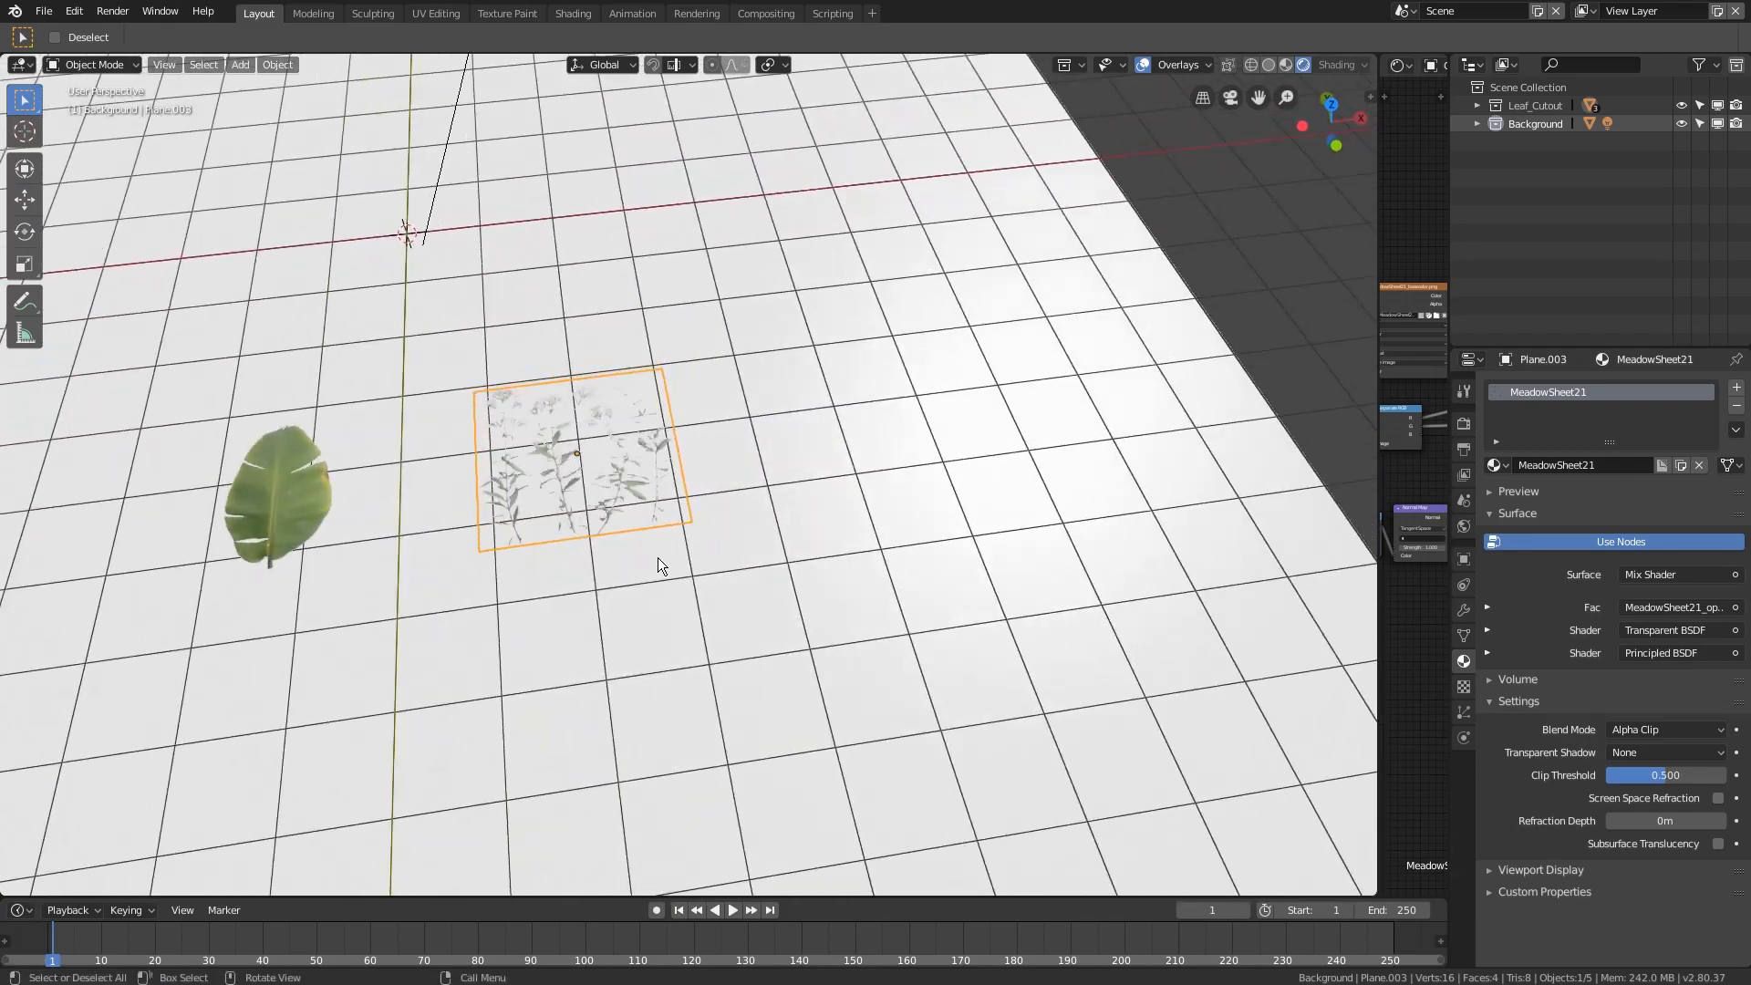
middle_click_drag(392, 516, 858, 503, "shift")
scroll(857, 504, "down", 2)
left_click(525, 518)
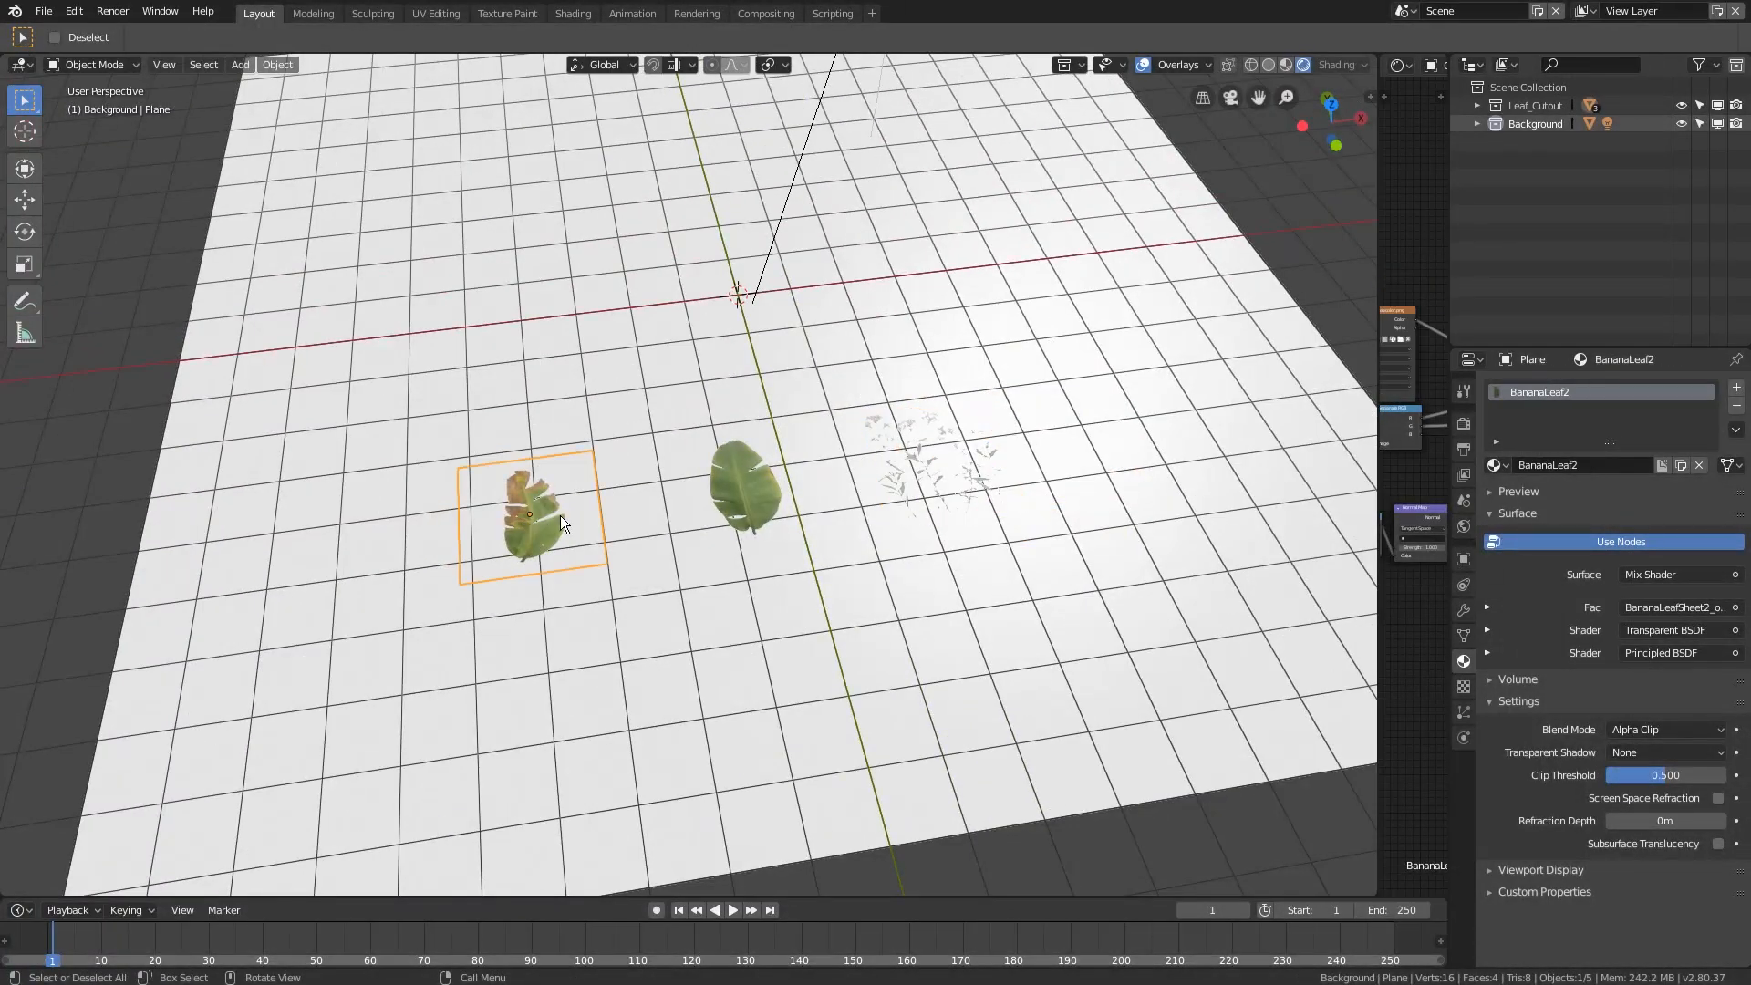
left_click(737, 508)
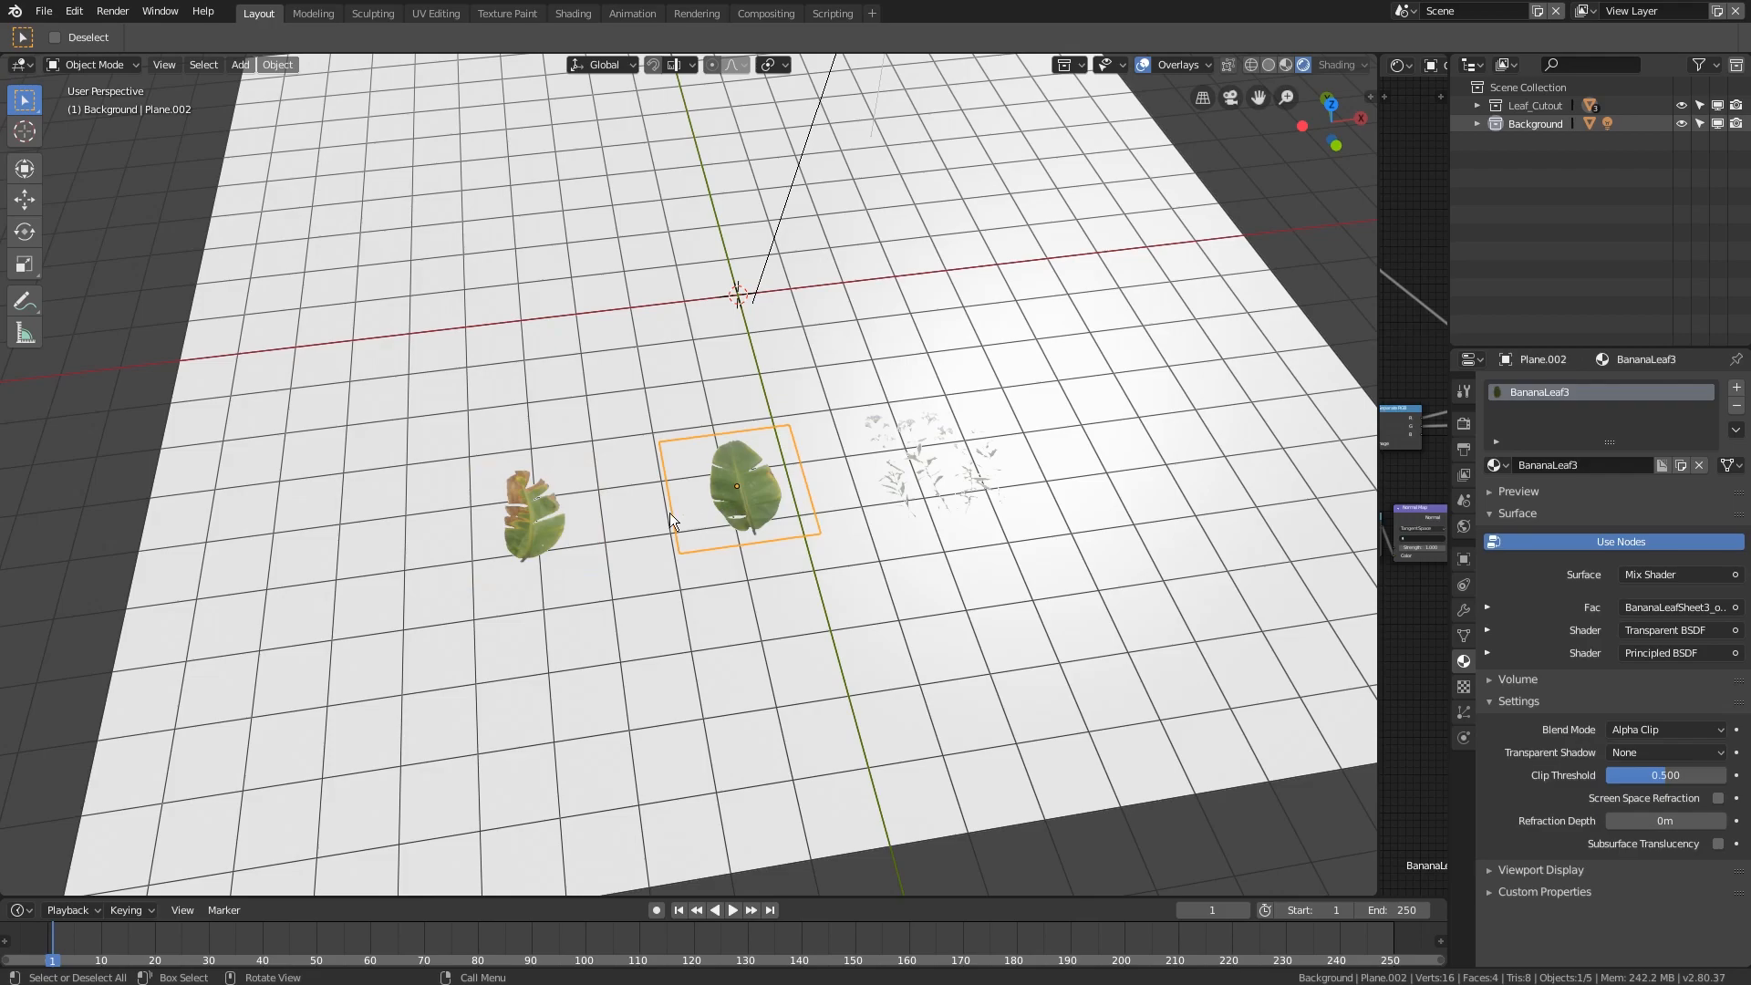
left_click(503, 511)
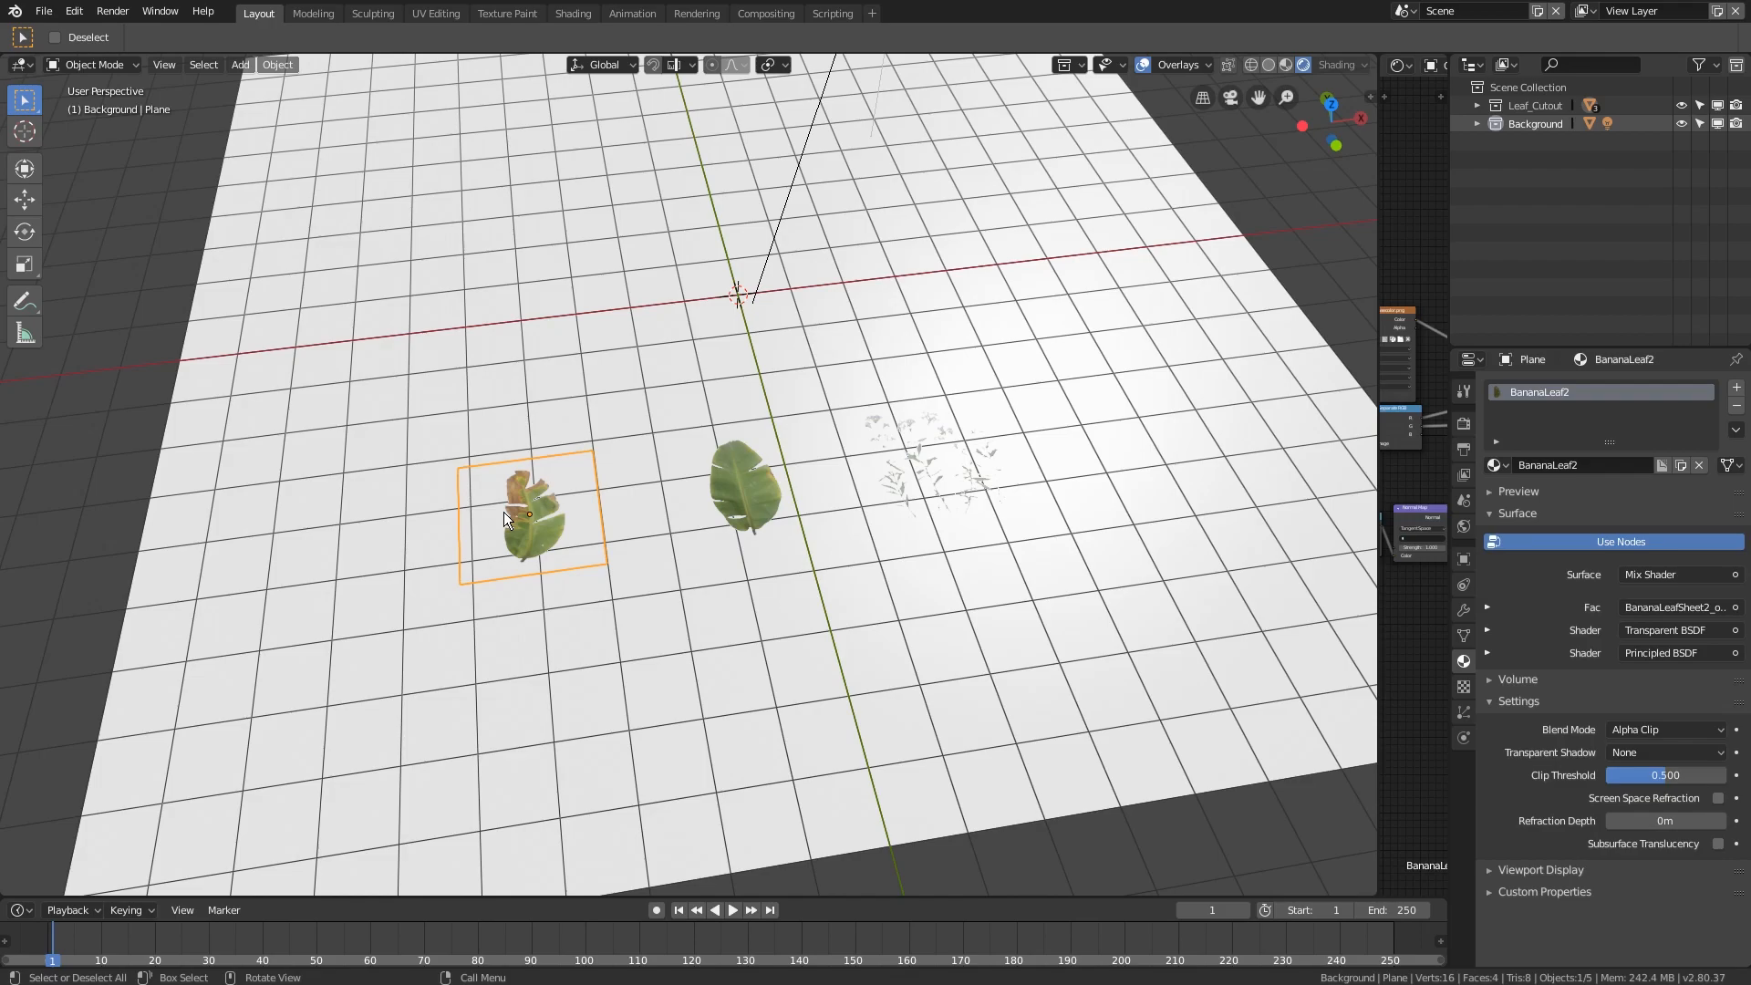
middle_click_drag(729, 492, 682, 402)
left_click(682, 402)
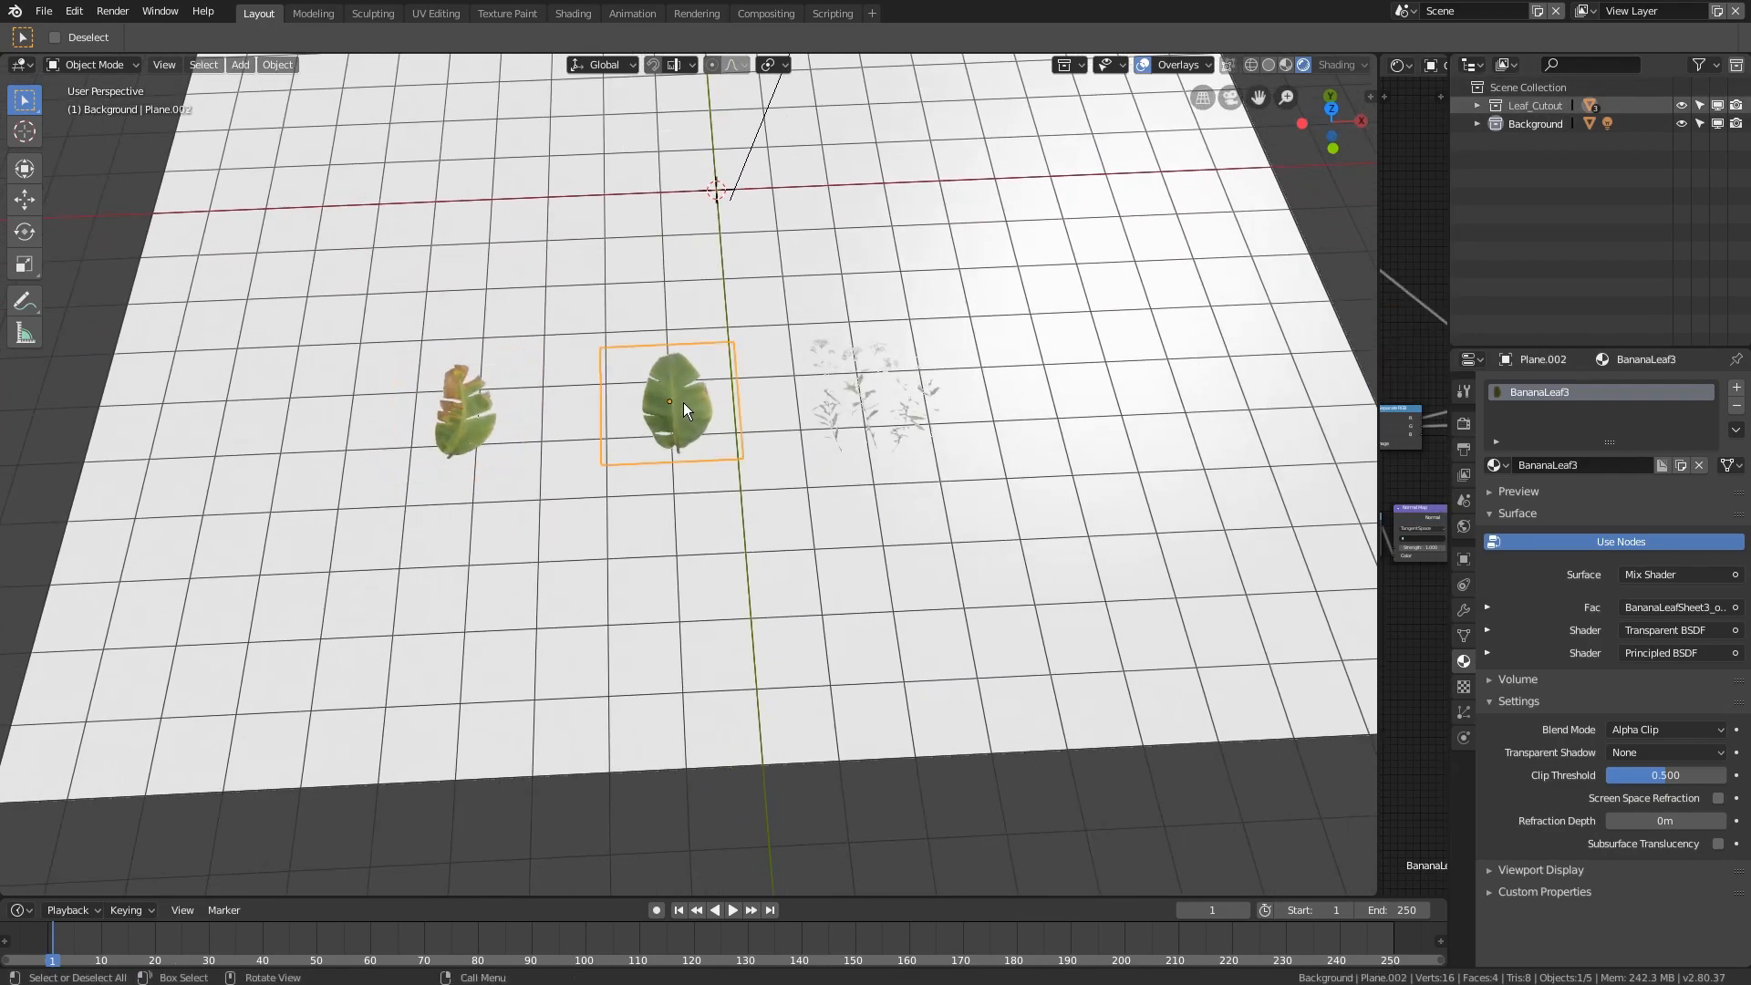
- Switch the viewport to LookDev shading and show the BananaLeaf3 plane in top orthographic view
scroll(682, 402, "up", 4)
left_click(1283, 64)
mouse_move(766, 379)
middle_mouse_down()
mouse_move(837, 376)
mouse_move(1302, 125)
middle_mouse_up()
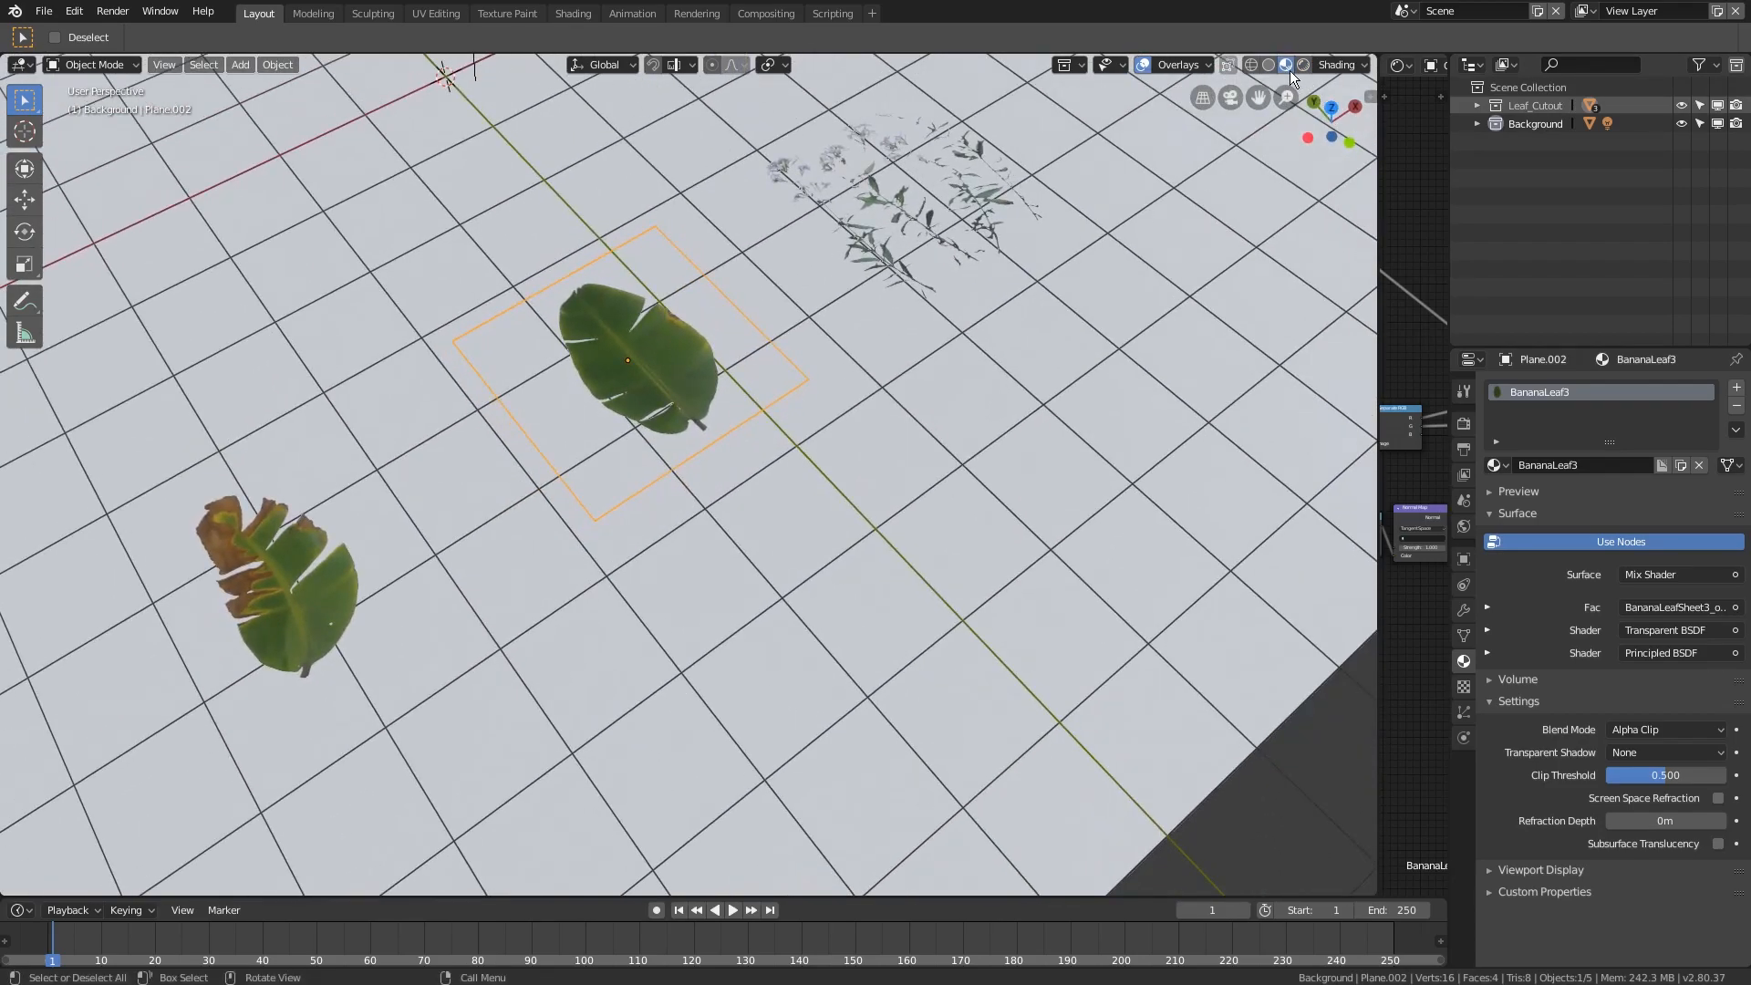
mouse_move(693, 429)
middle_mouse_down()
mouse_move(602, 396)
mouse_move(577, 364)
mouse_move(616, 380)
middle_mouse_up()
key("KP_7")
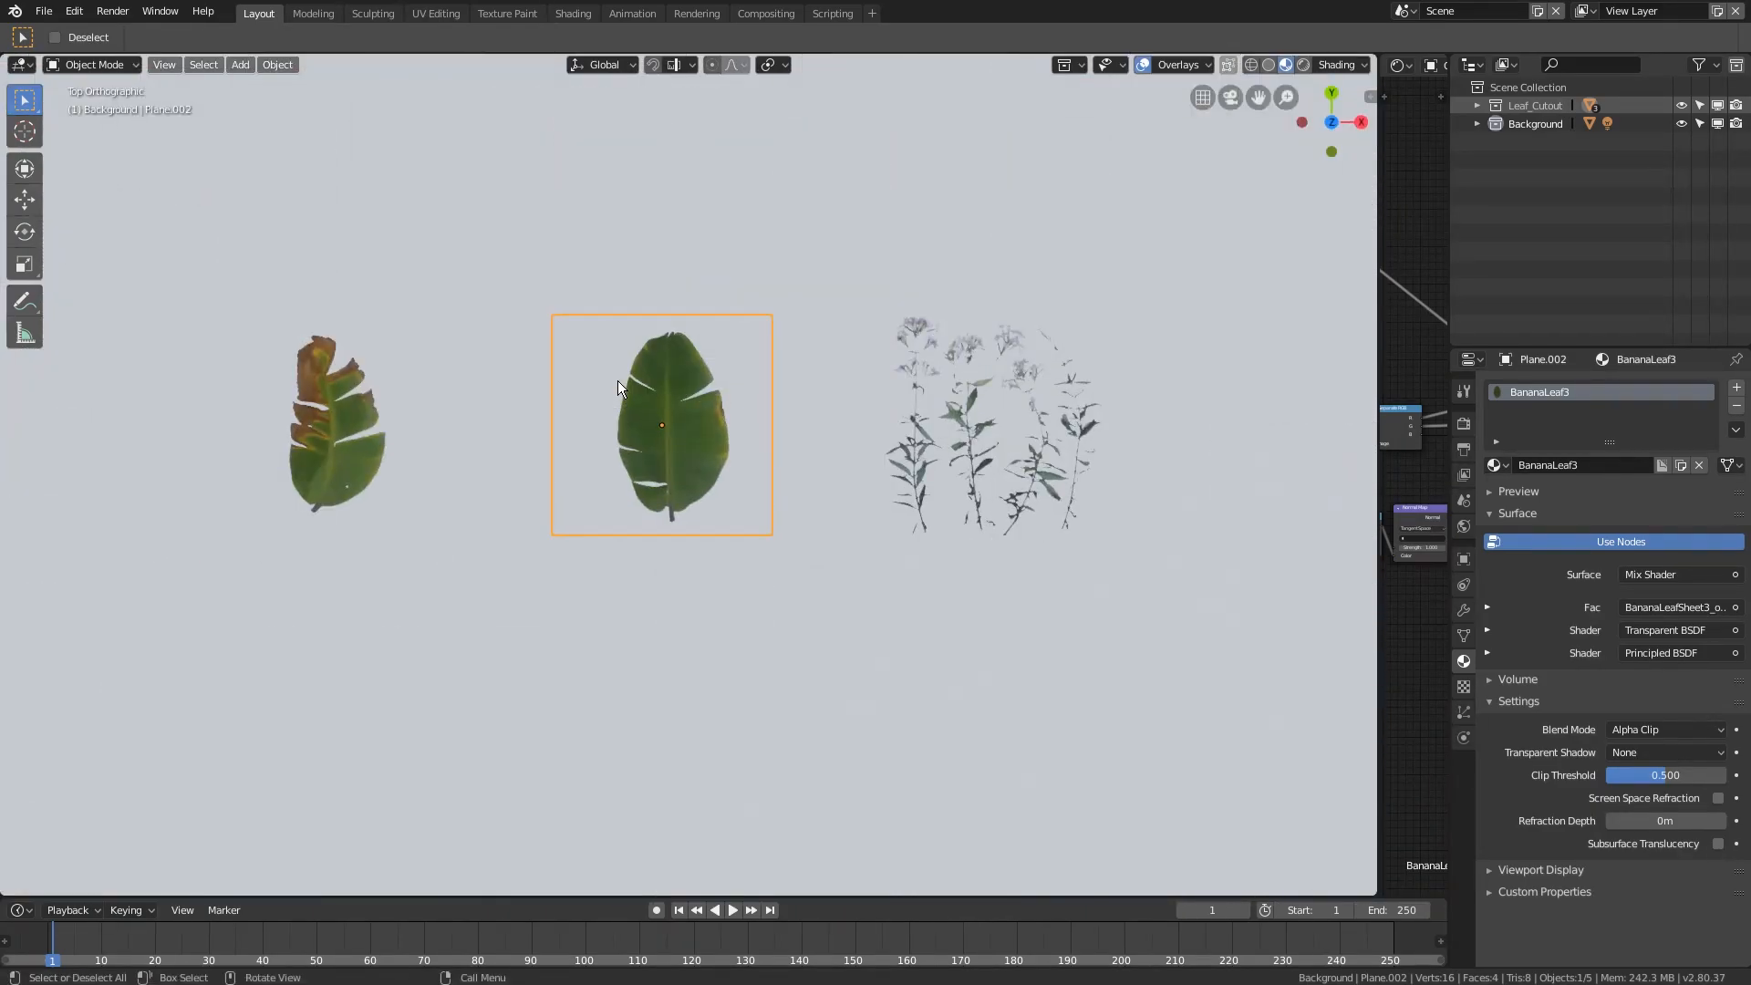
scroll(616, 380, "up", 1)
scroll(616, 380, "down", 5)
scroll(625, 380, "down", 4)
scroll(613, 537, "up", 5)
scroll(679, 535, "up", 8)
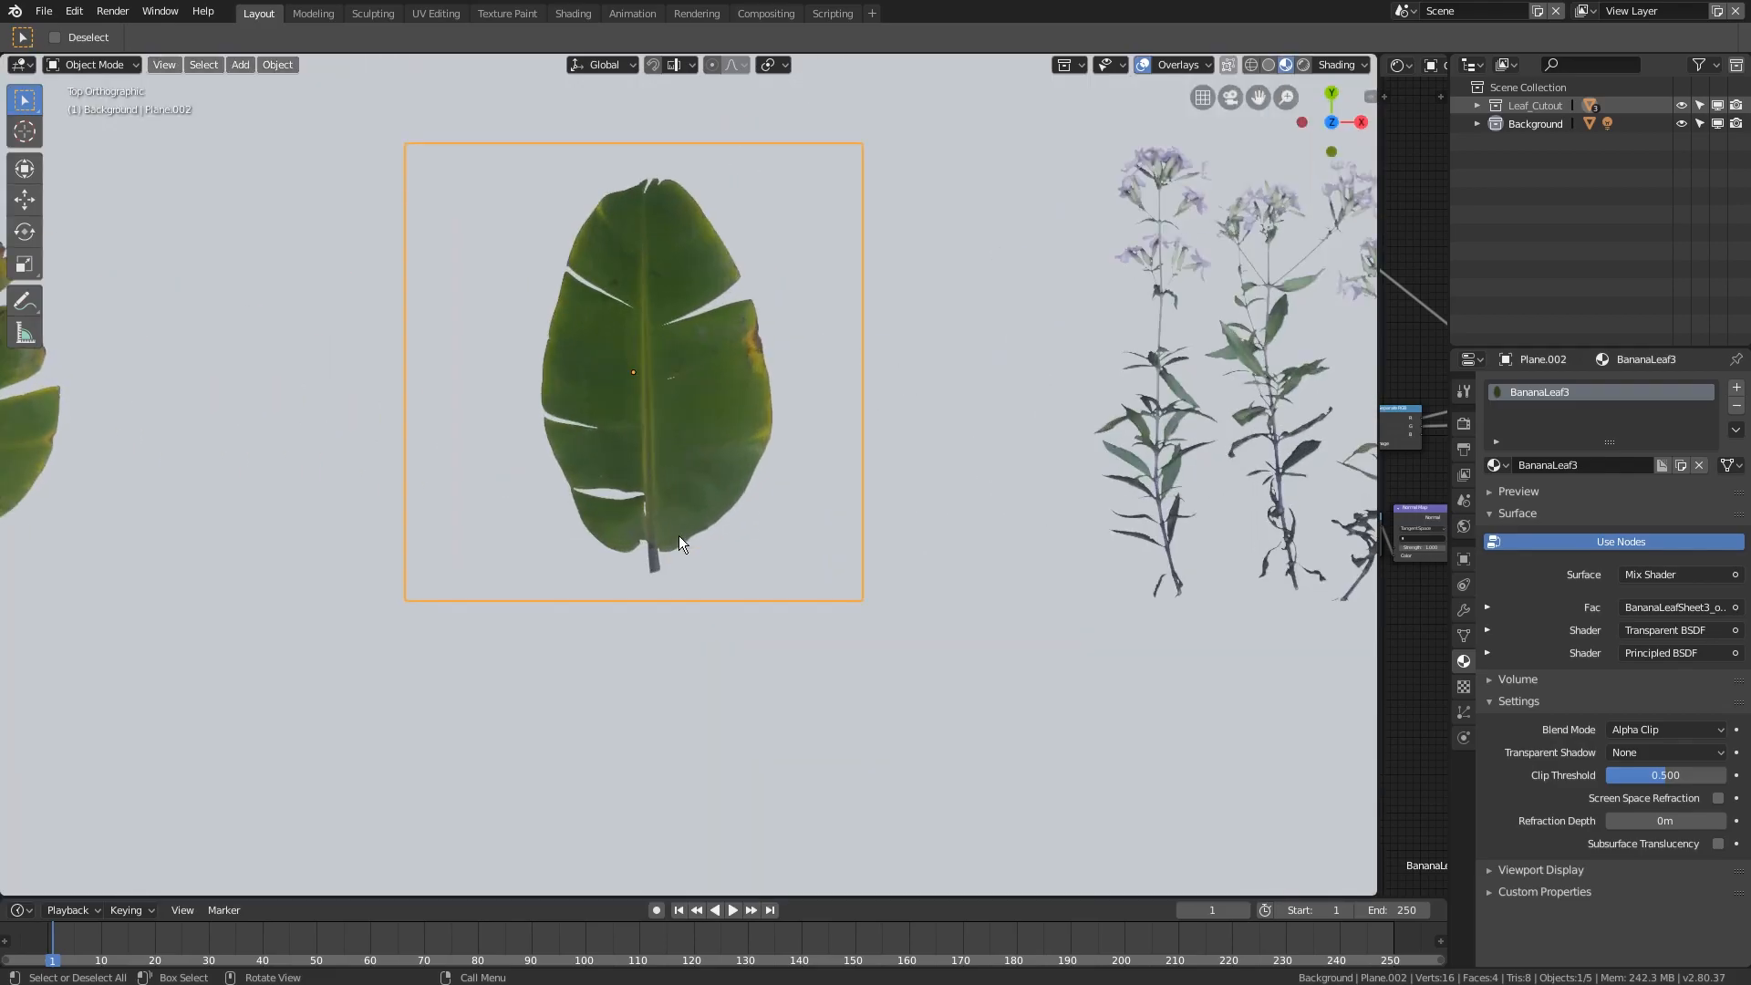
scroll(678, 534, "up", 4)
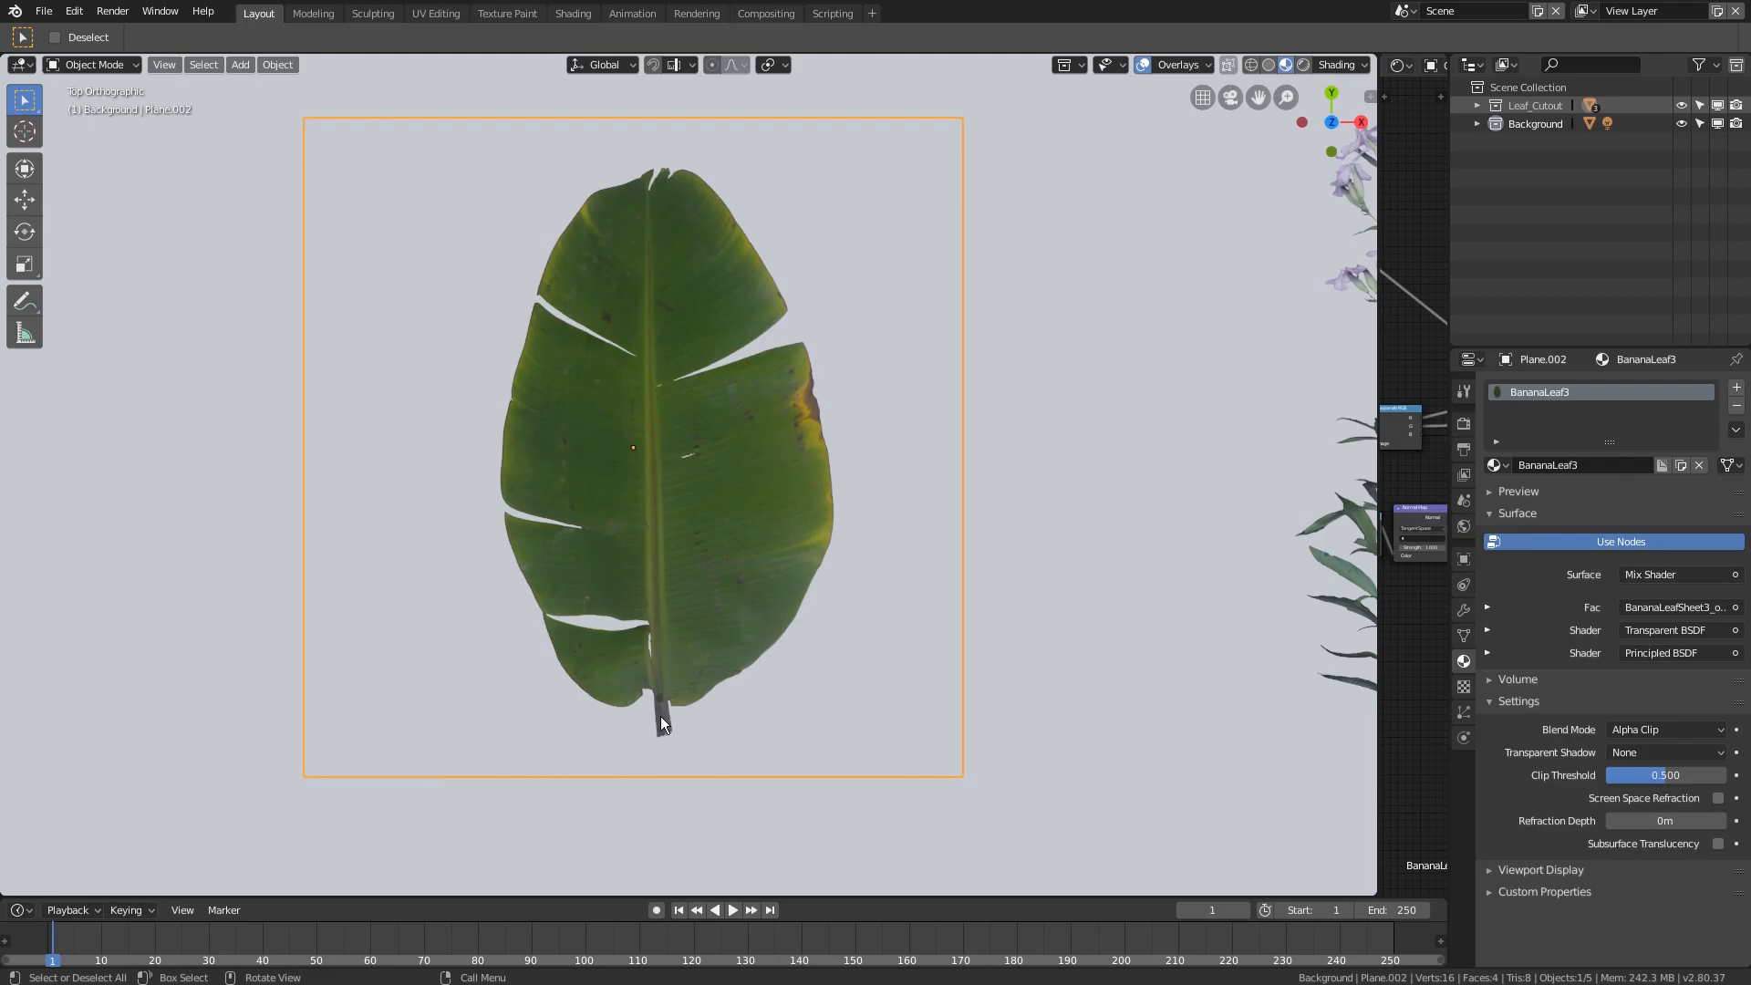
- Enter Edit Mode on the BananaLeaf3 plane and deselect all of its geometry
key("Tab")
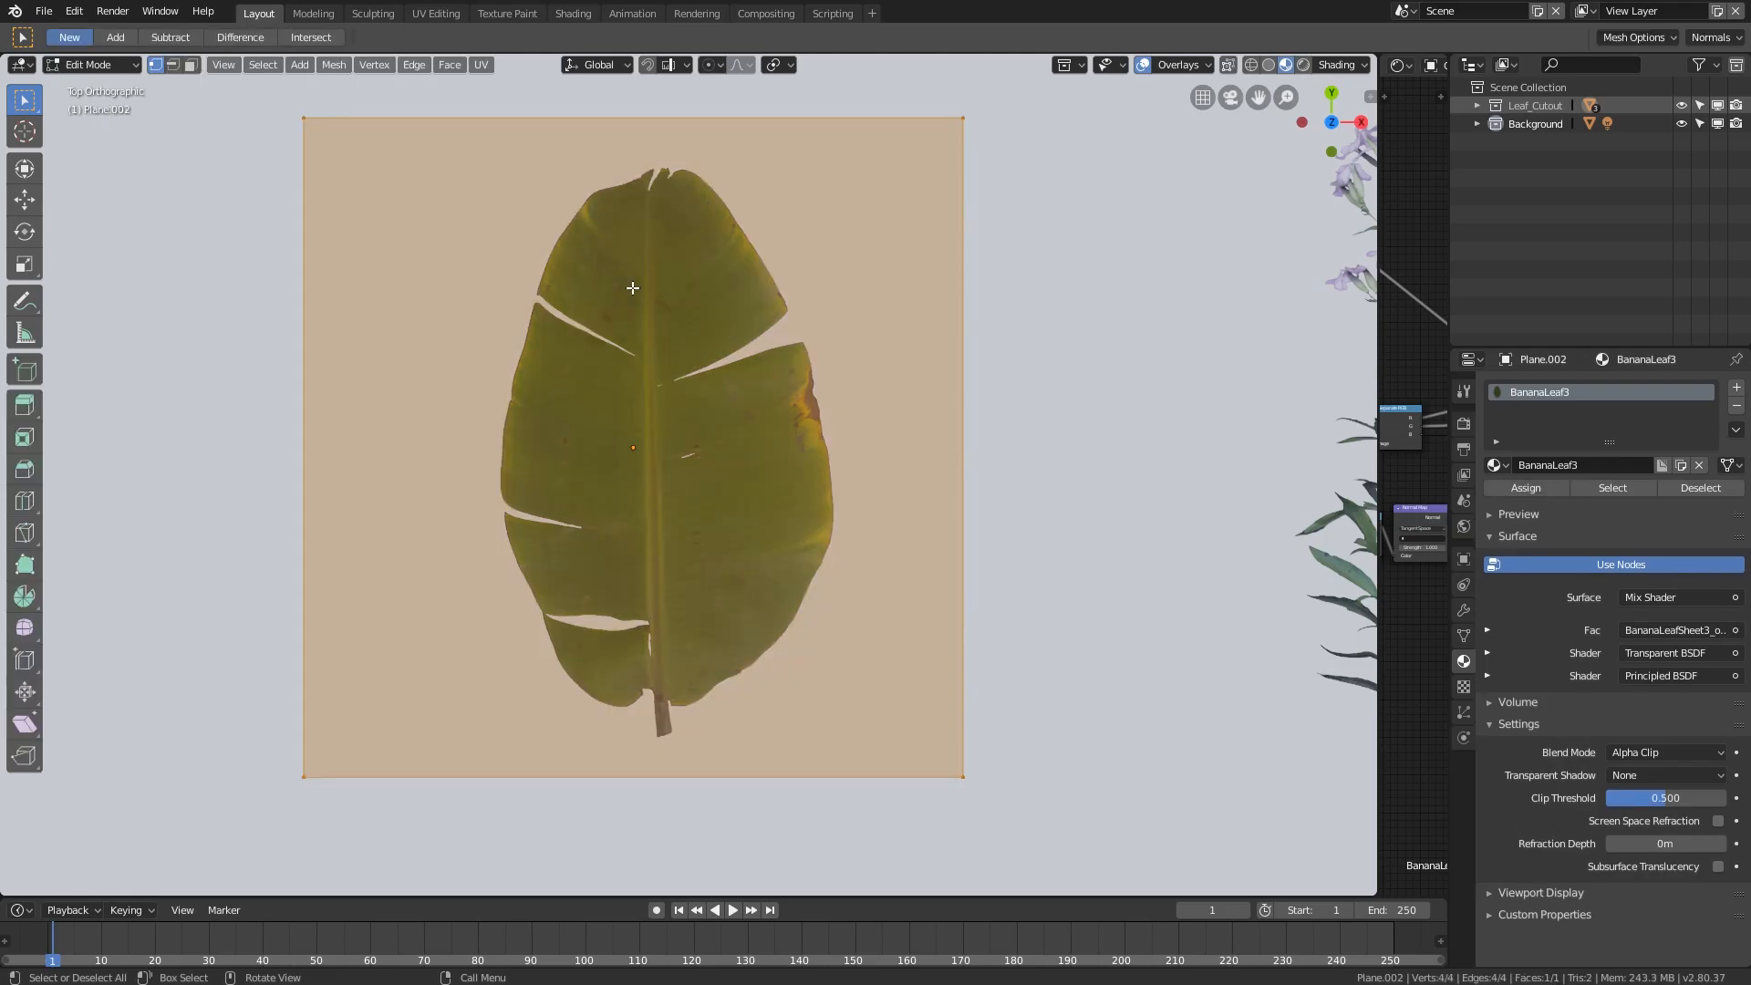
key("alt+a")
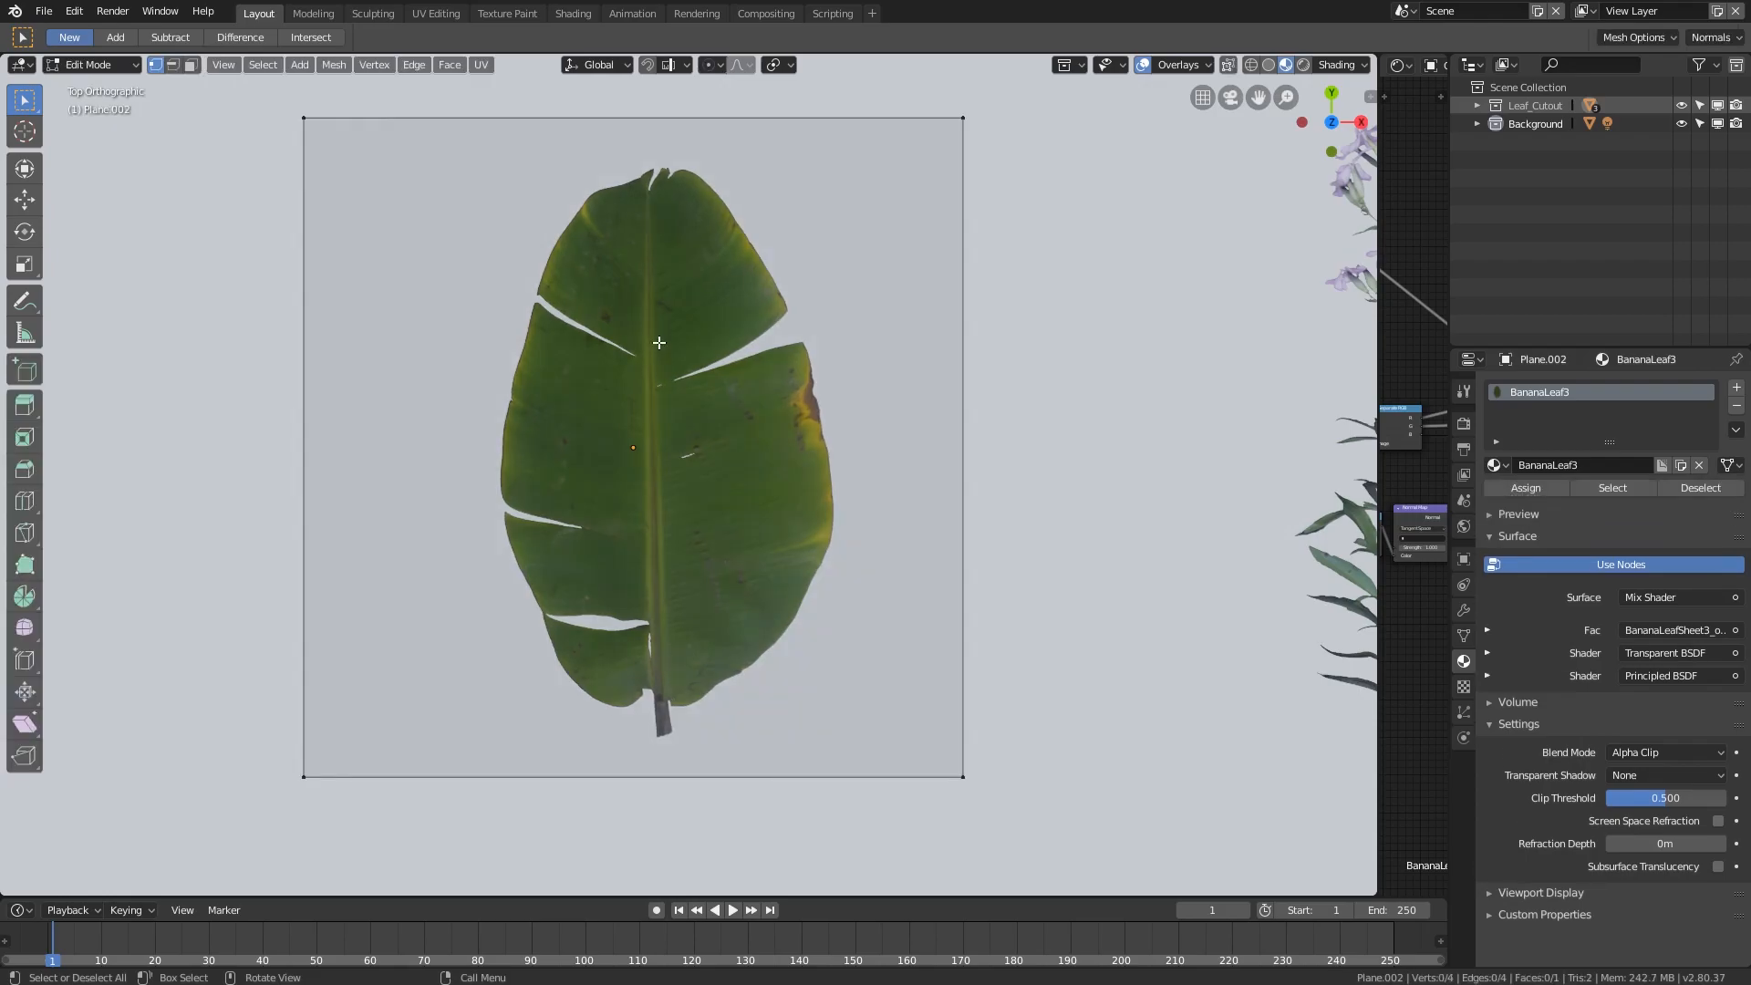
scroll(651, 379, "down", 3)
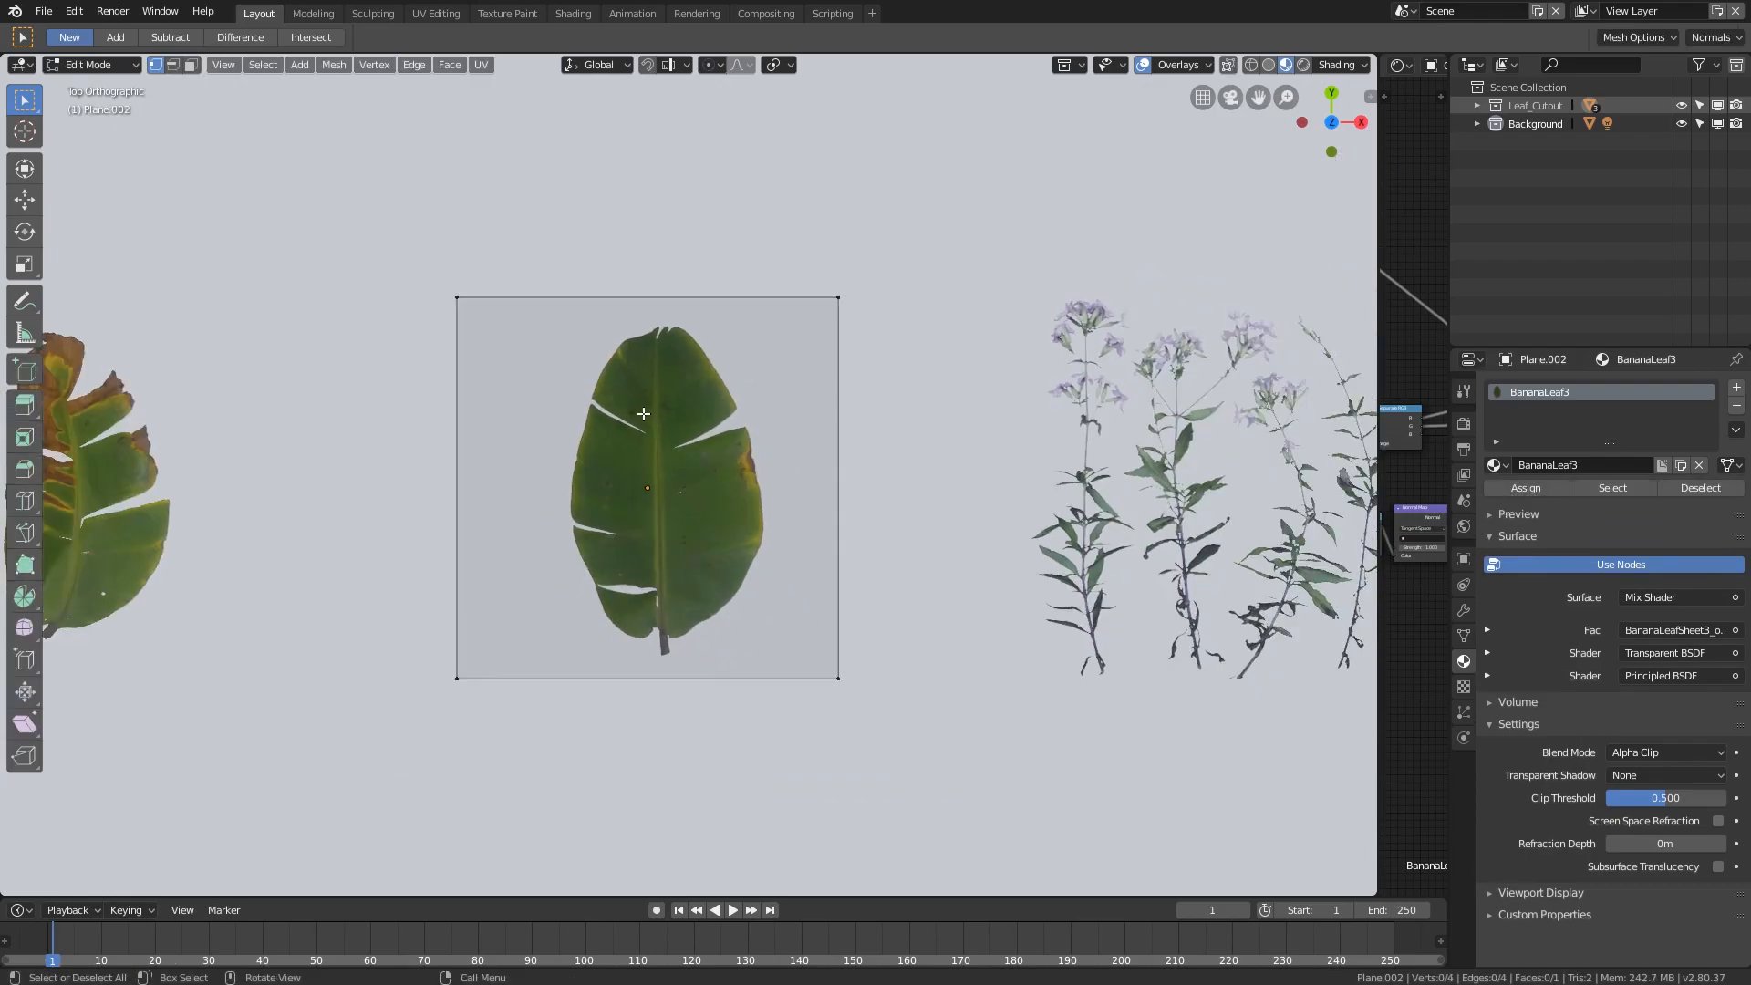
key("a")
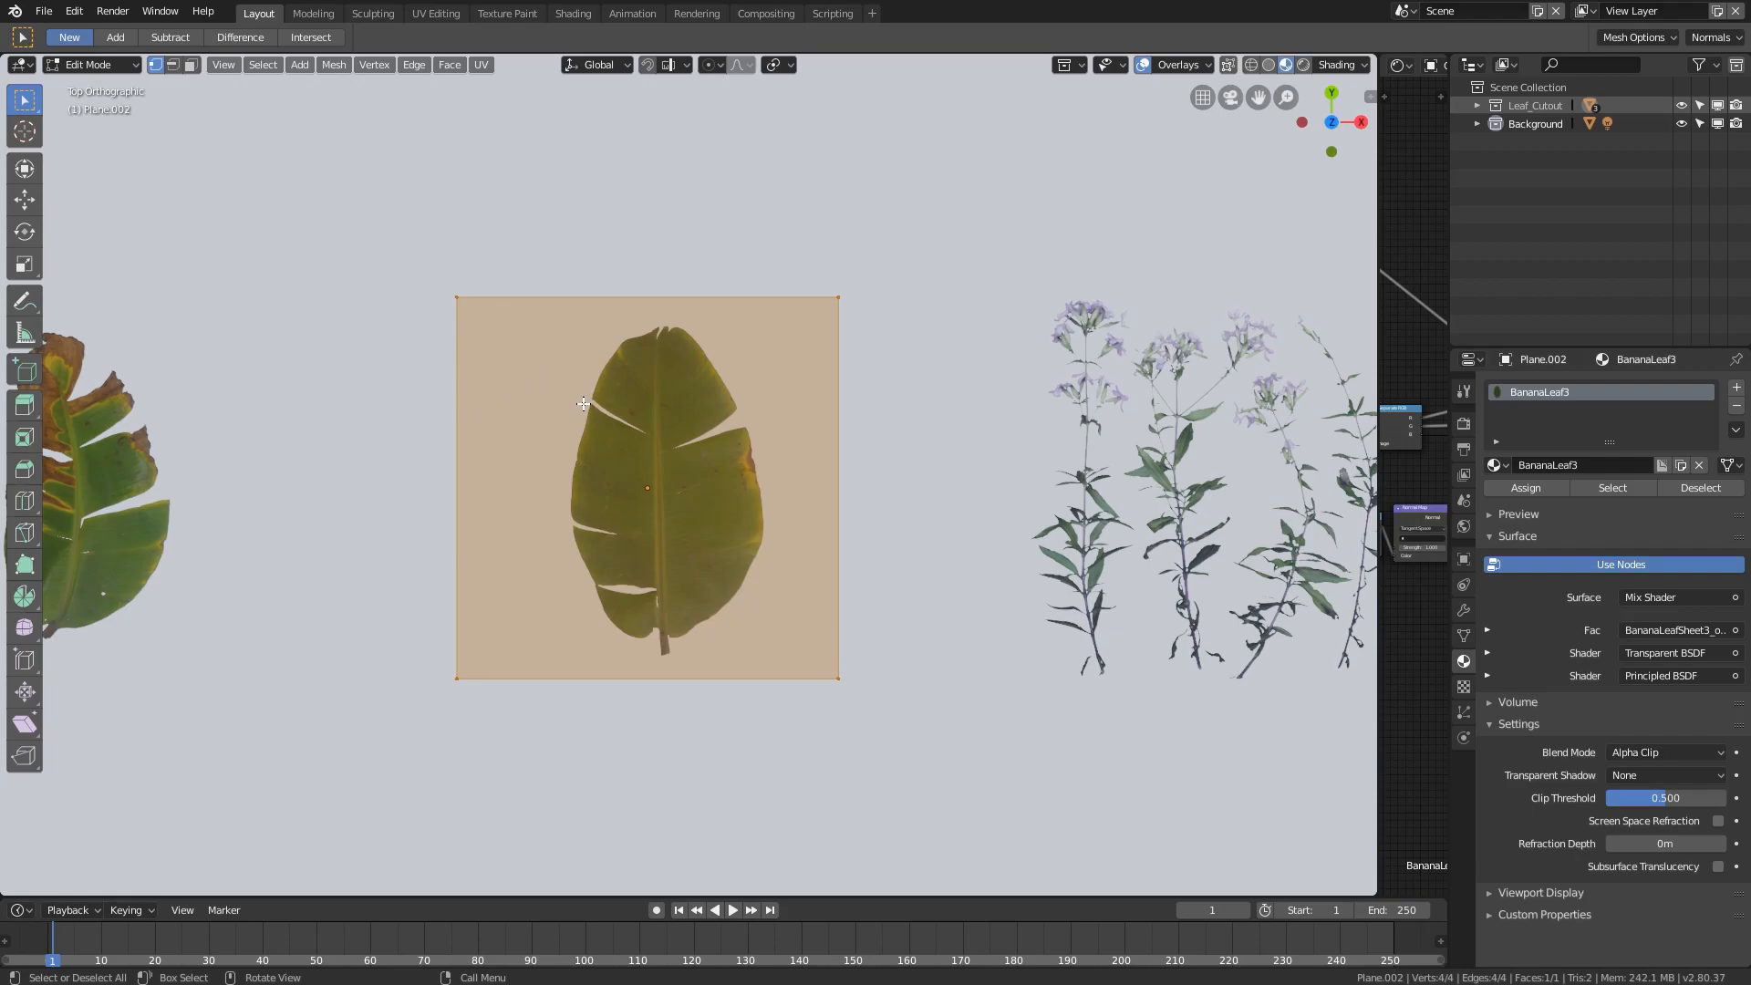
key("alt+a")
scroll(584, 403, "up", 2)
middle_click_drag(590, 444, 564, 414, "shift")
scroll(604, 500, "up", 3)
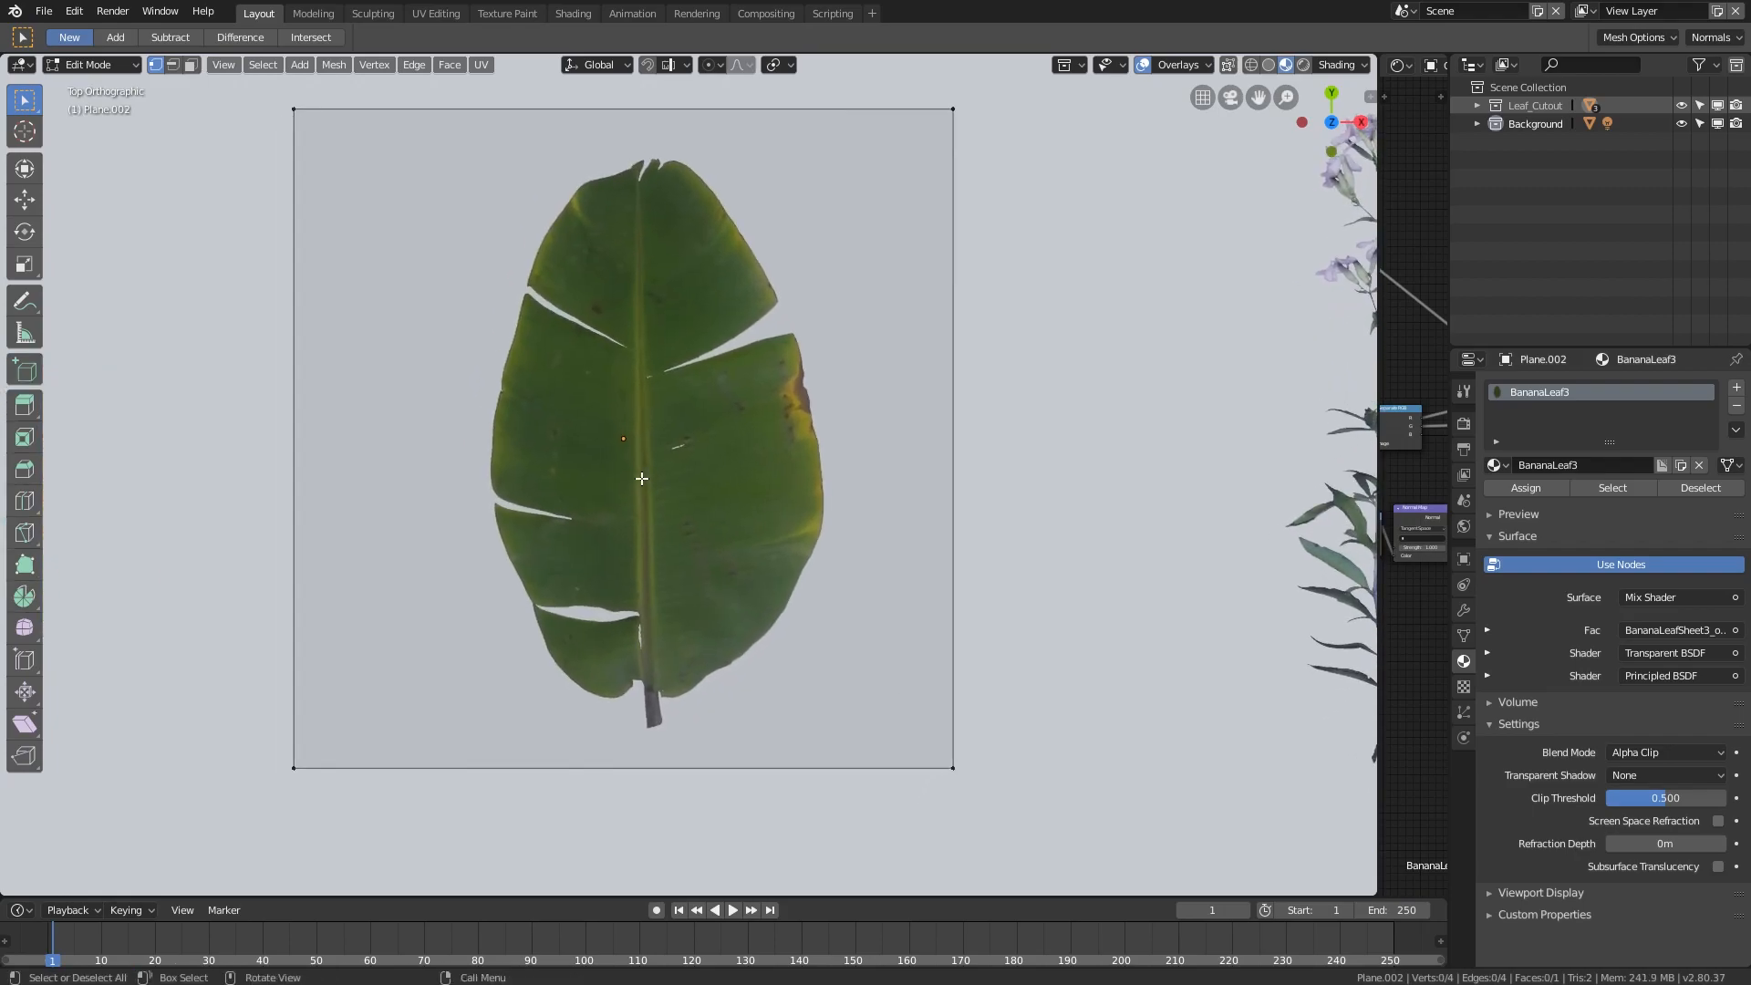
- Start a knife cut just below the stem and run it up the leaf's midrib to just above the tip, with four points between
key("k")
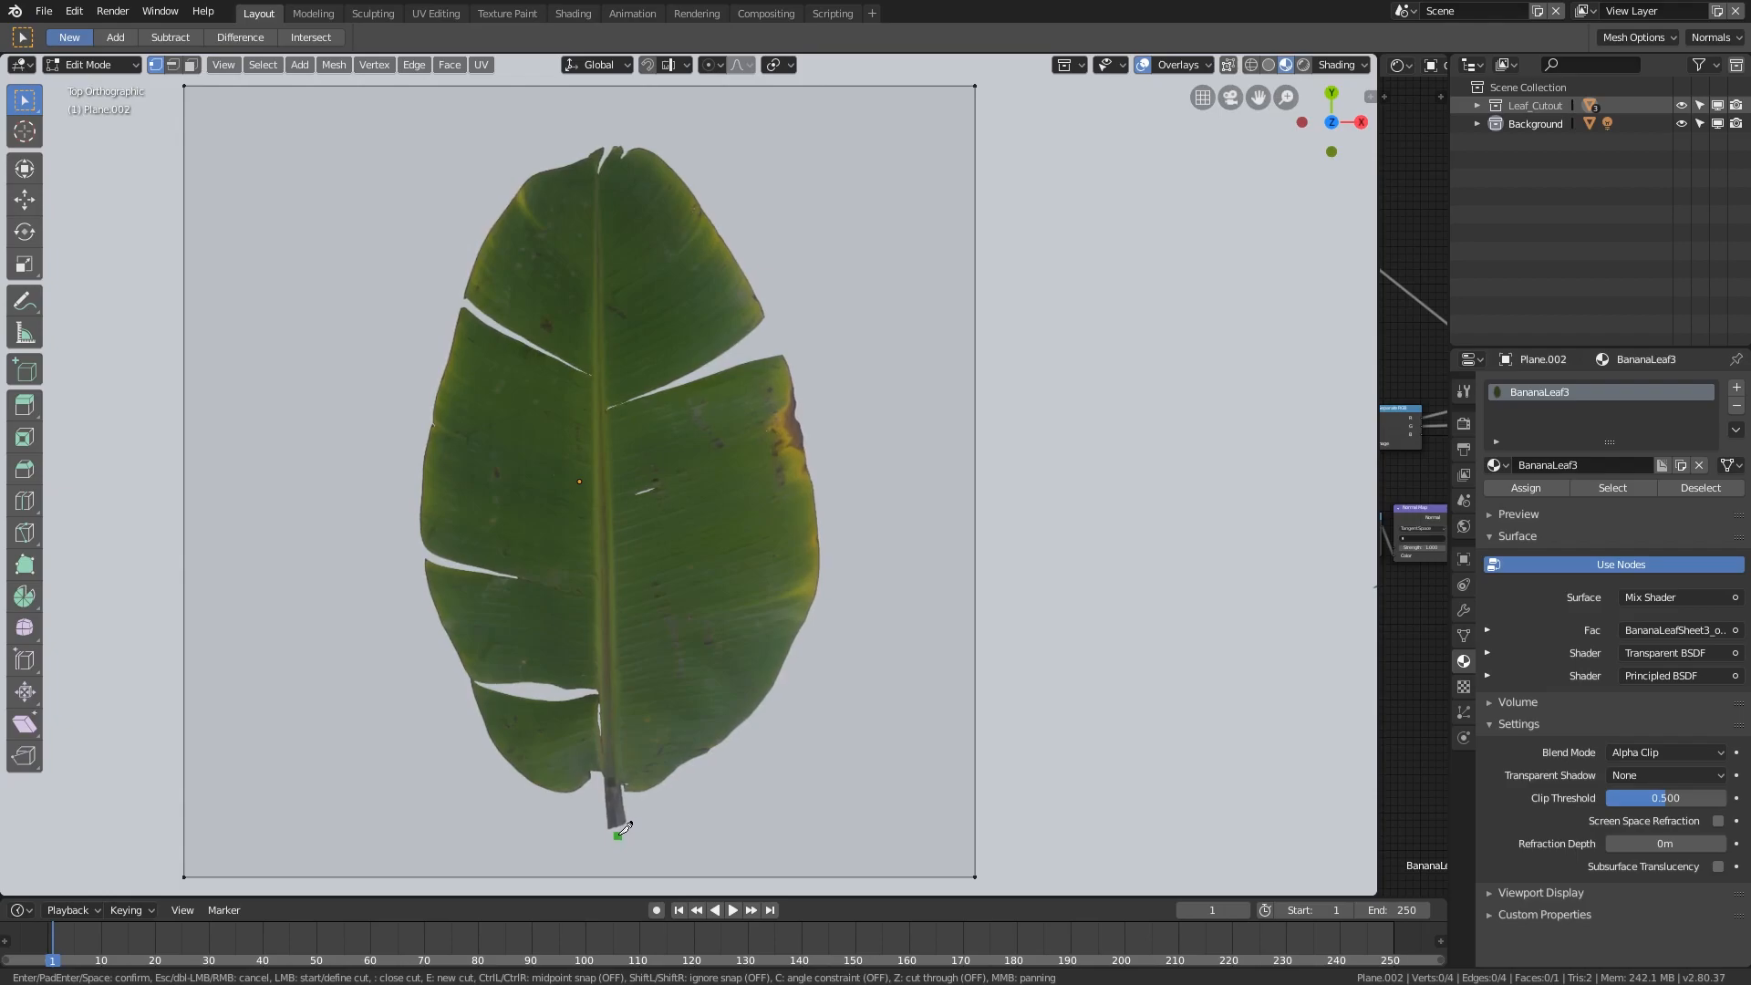
left_click(620, 838)
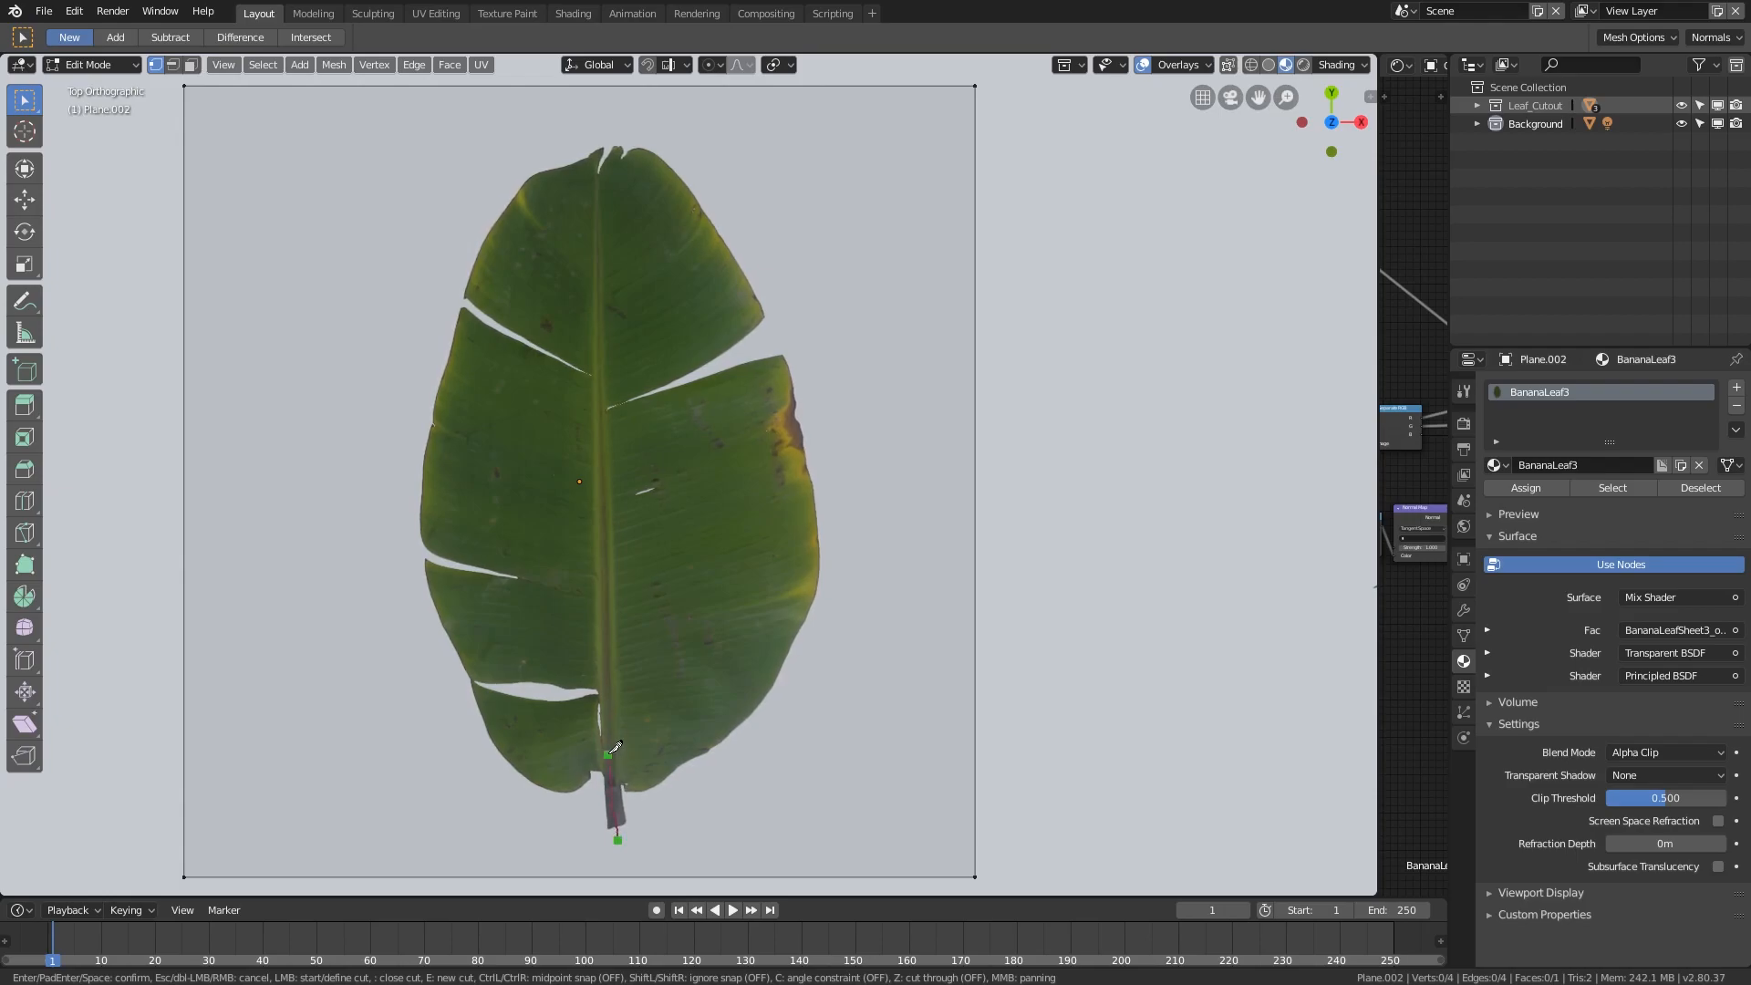
left_click(612, 691)
left_click(610, 548)
left_click(608, 376)
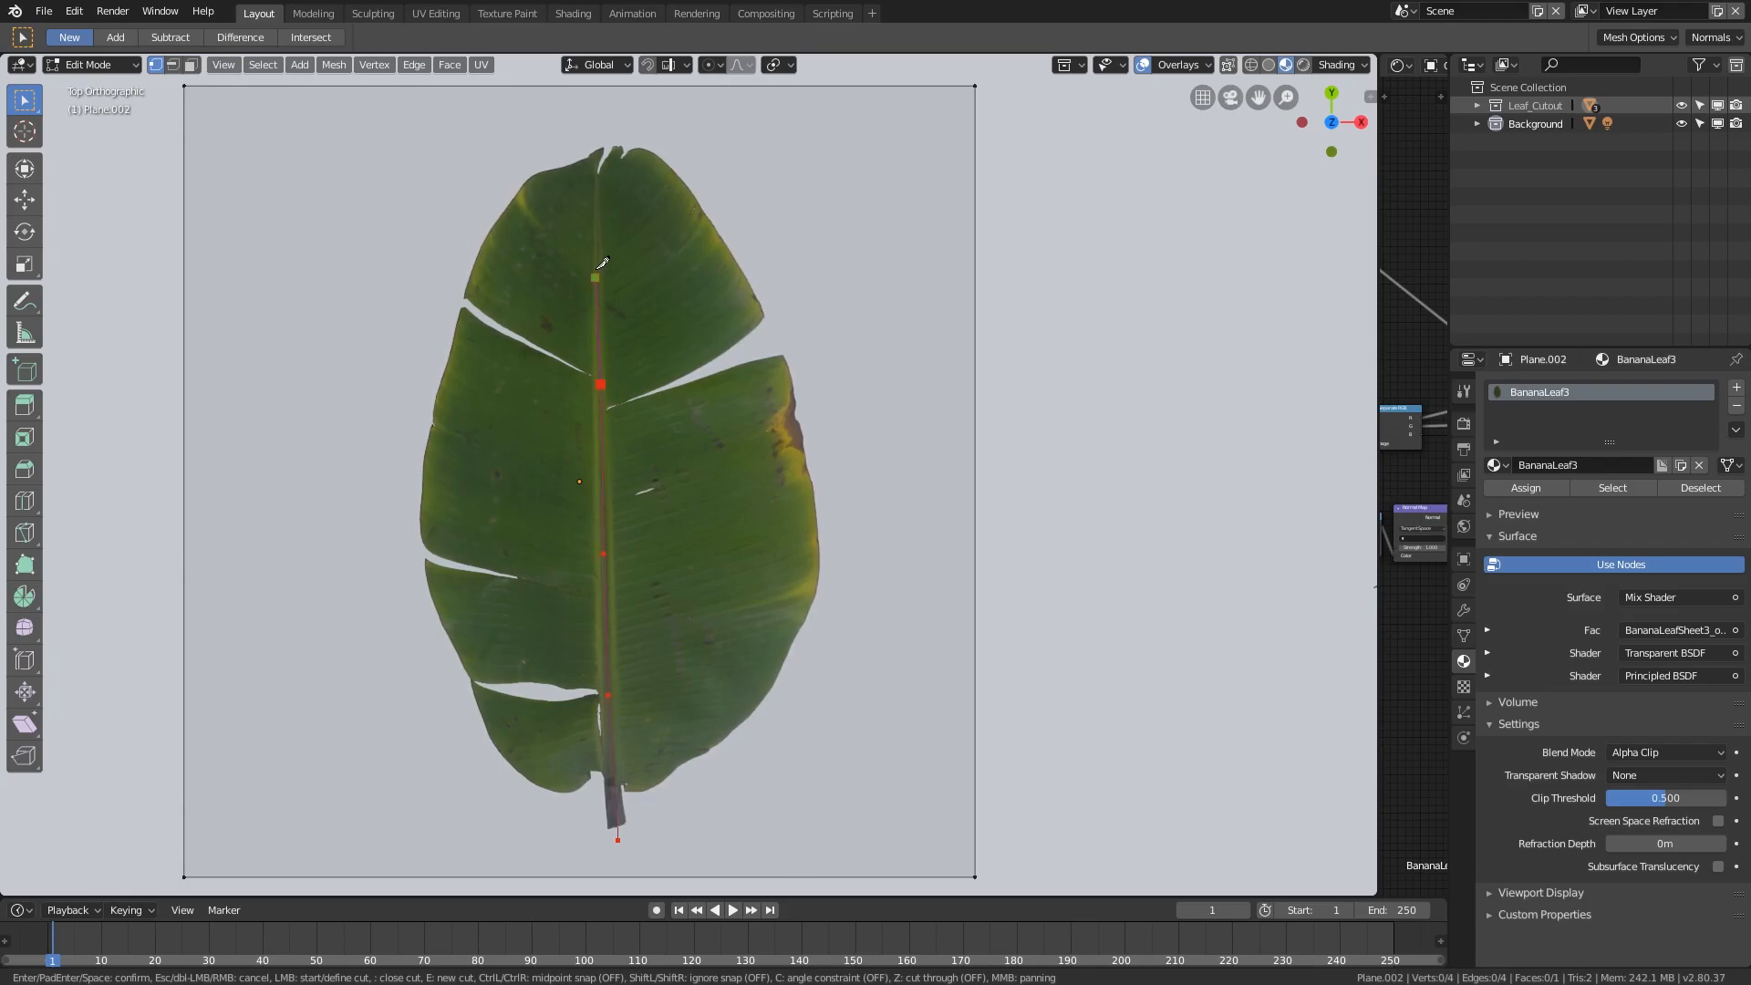
left_click(604, 198)
left_click(606, 96)
- Continue the knife cut loosely around the leaf's right edge, from above the tip down to the stem's starting point
left_click(684, 125)
left_click(743, 190)
left_click(804, 356)
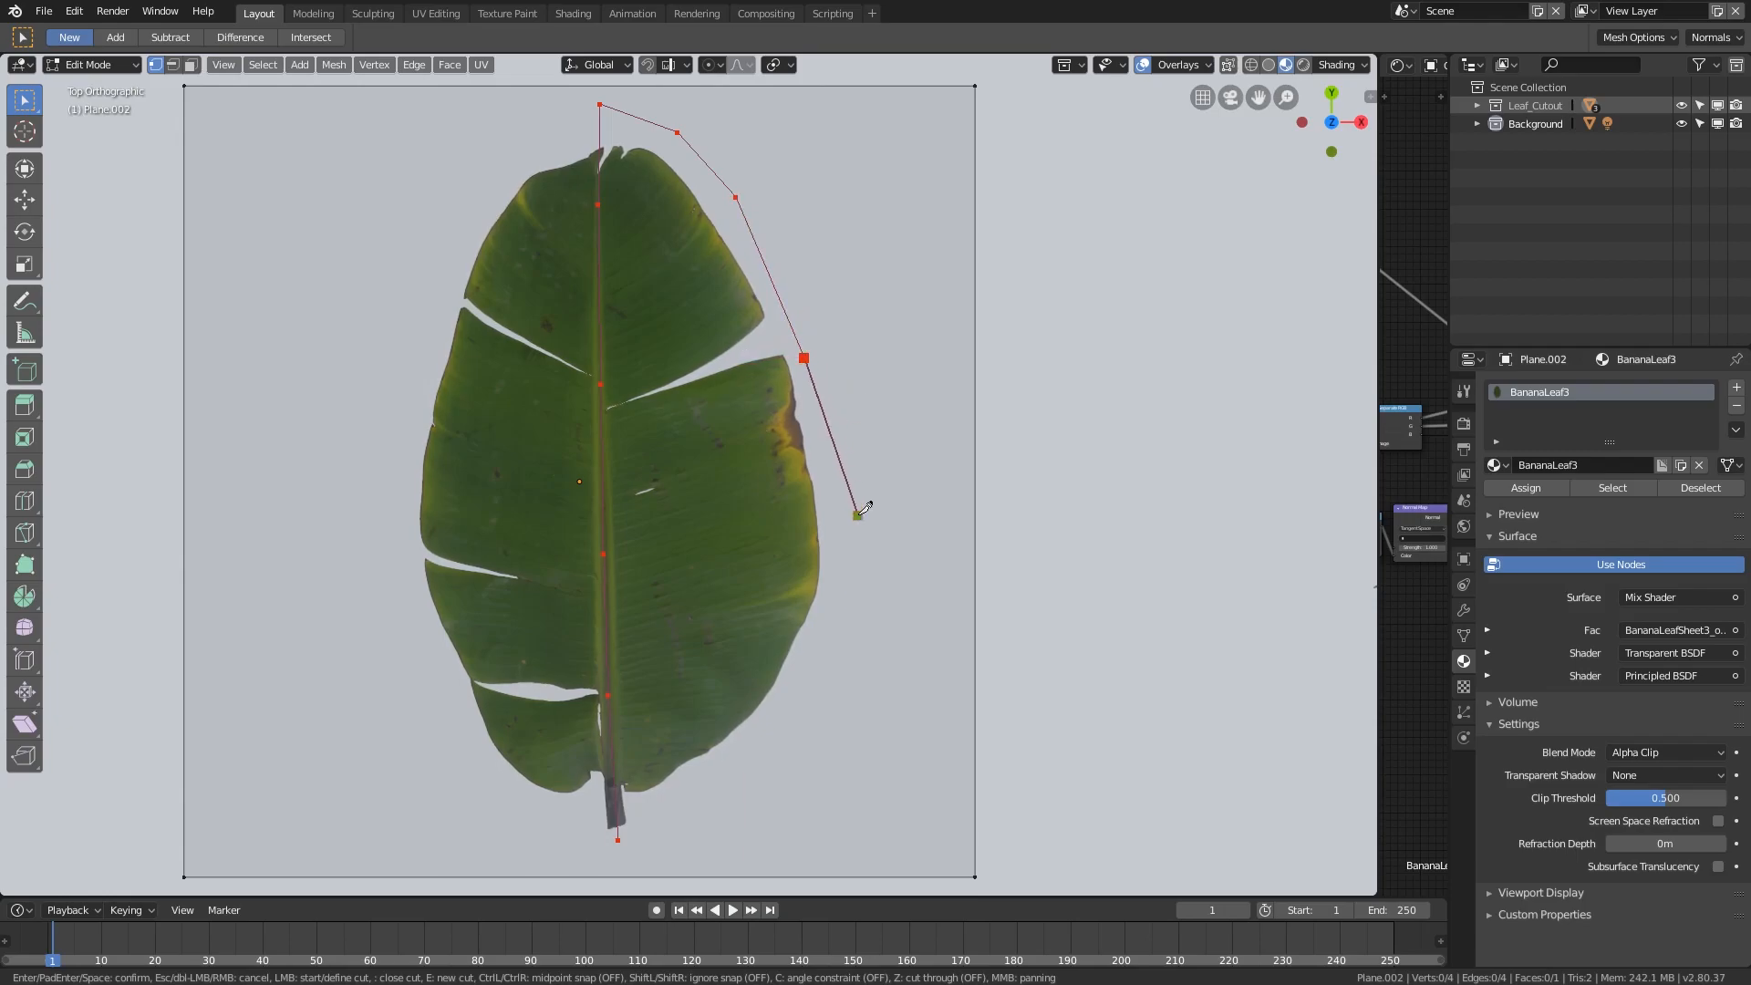
left_click(837, 556)
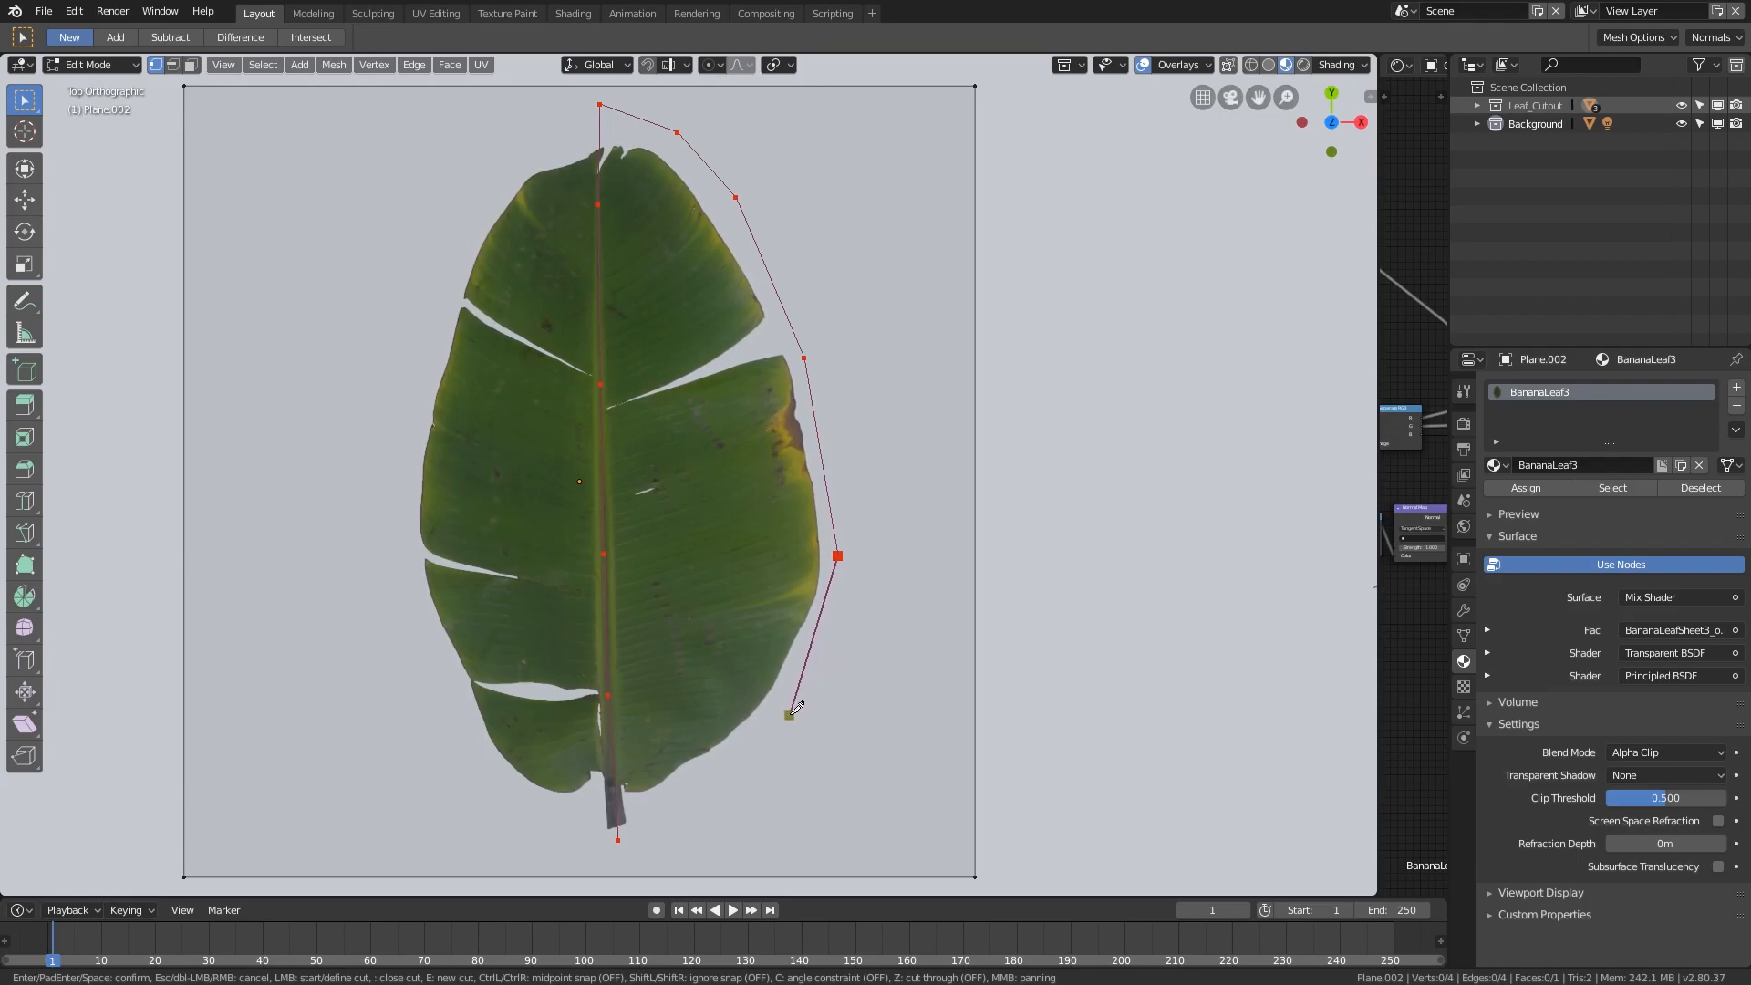
left_click(788, 717)
left_click(704, 810)
left_click(617, 838)
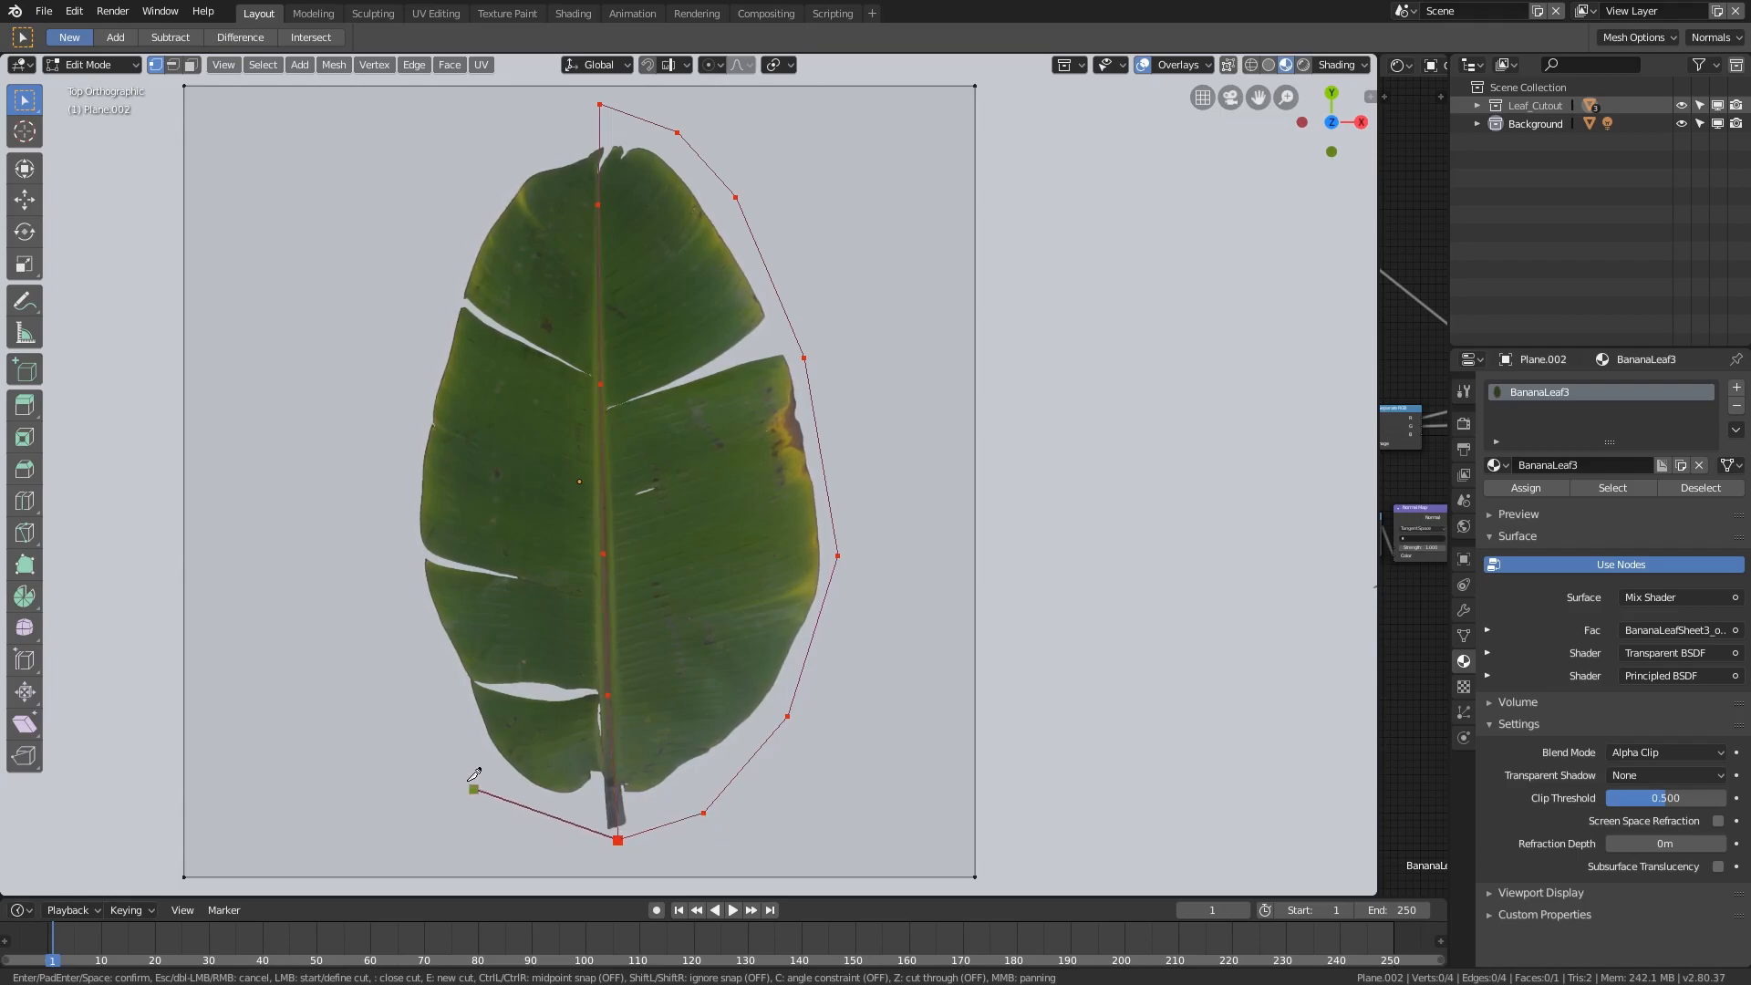
- Continue the knife cut around the leaf's left edge from the stem point and close it at the tip point
left_click(437, 733)
left_click(406, 547)
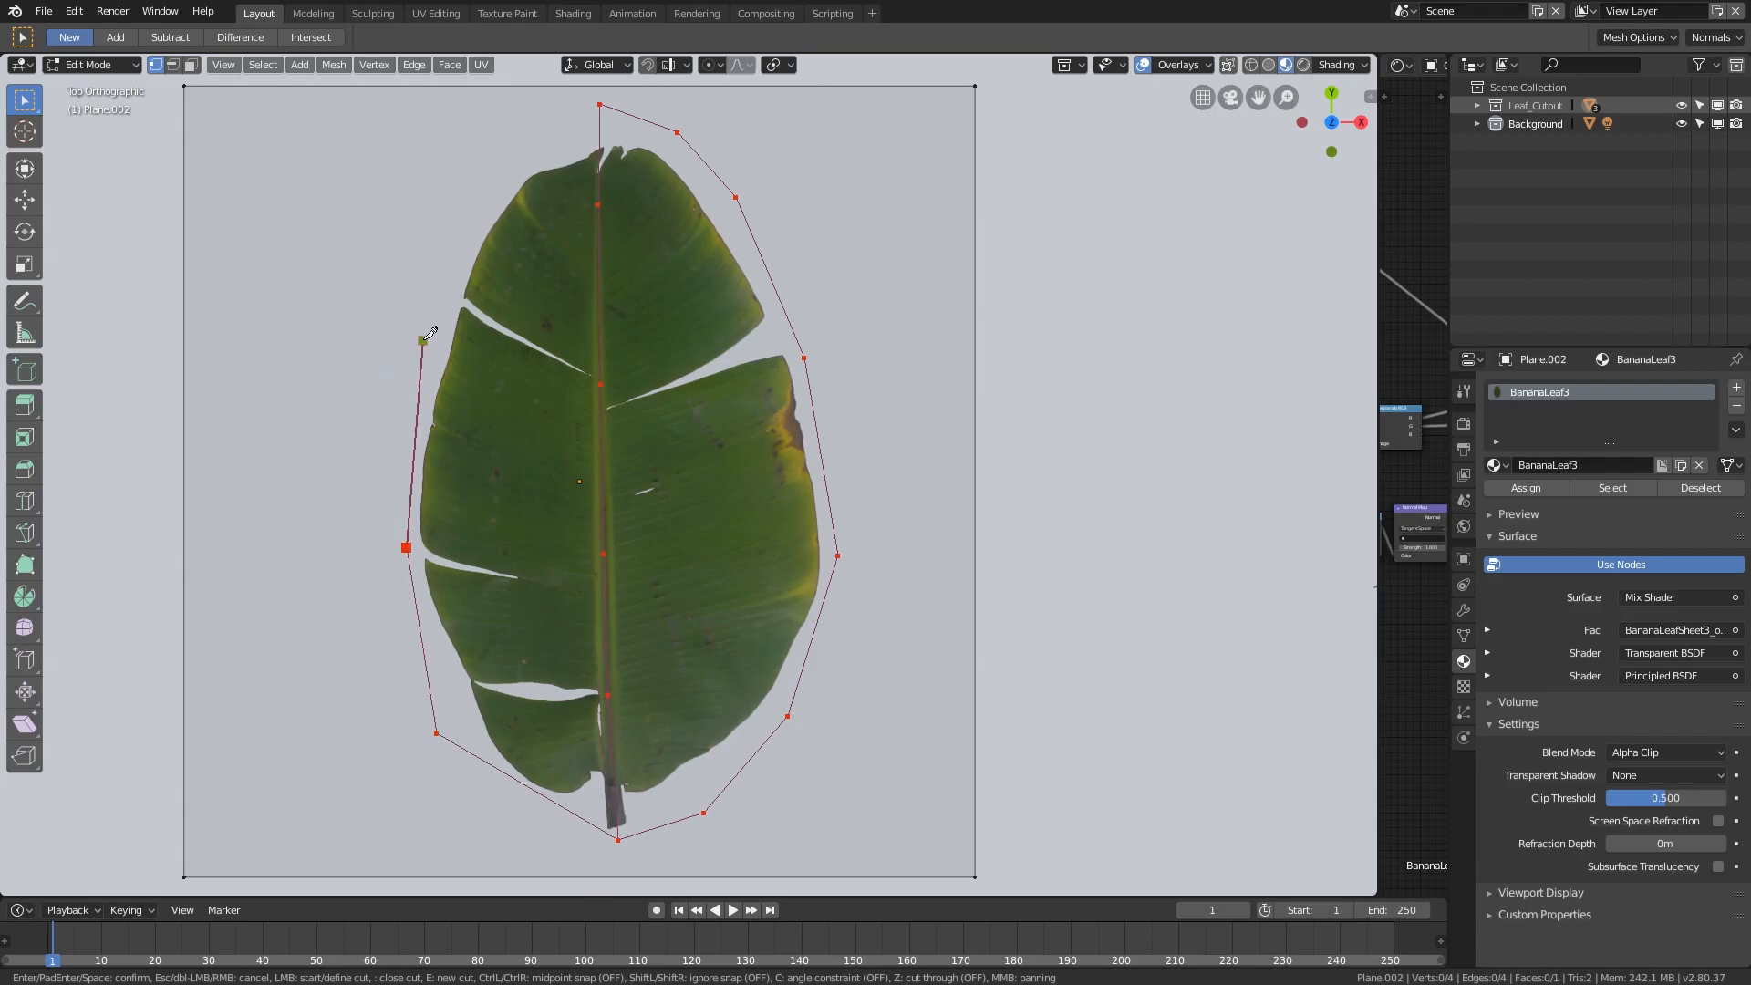
left_click(425, 346)
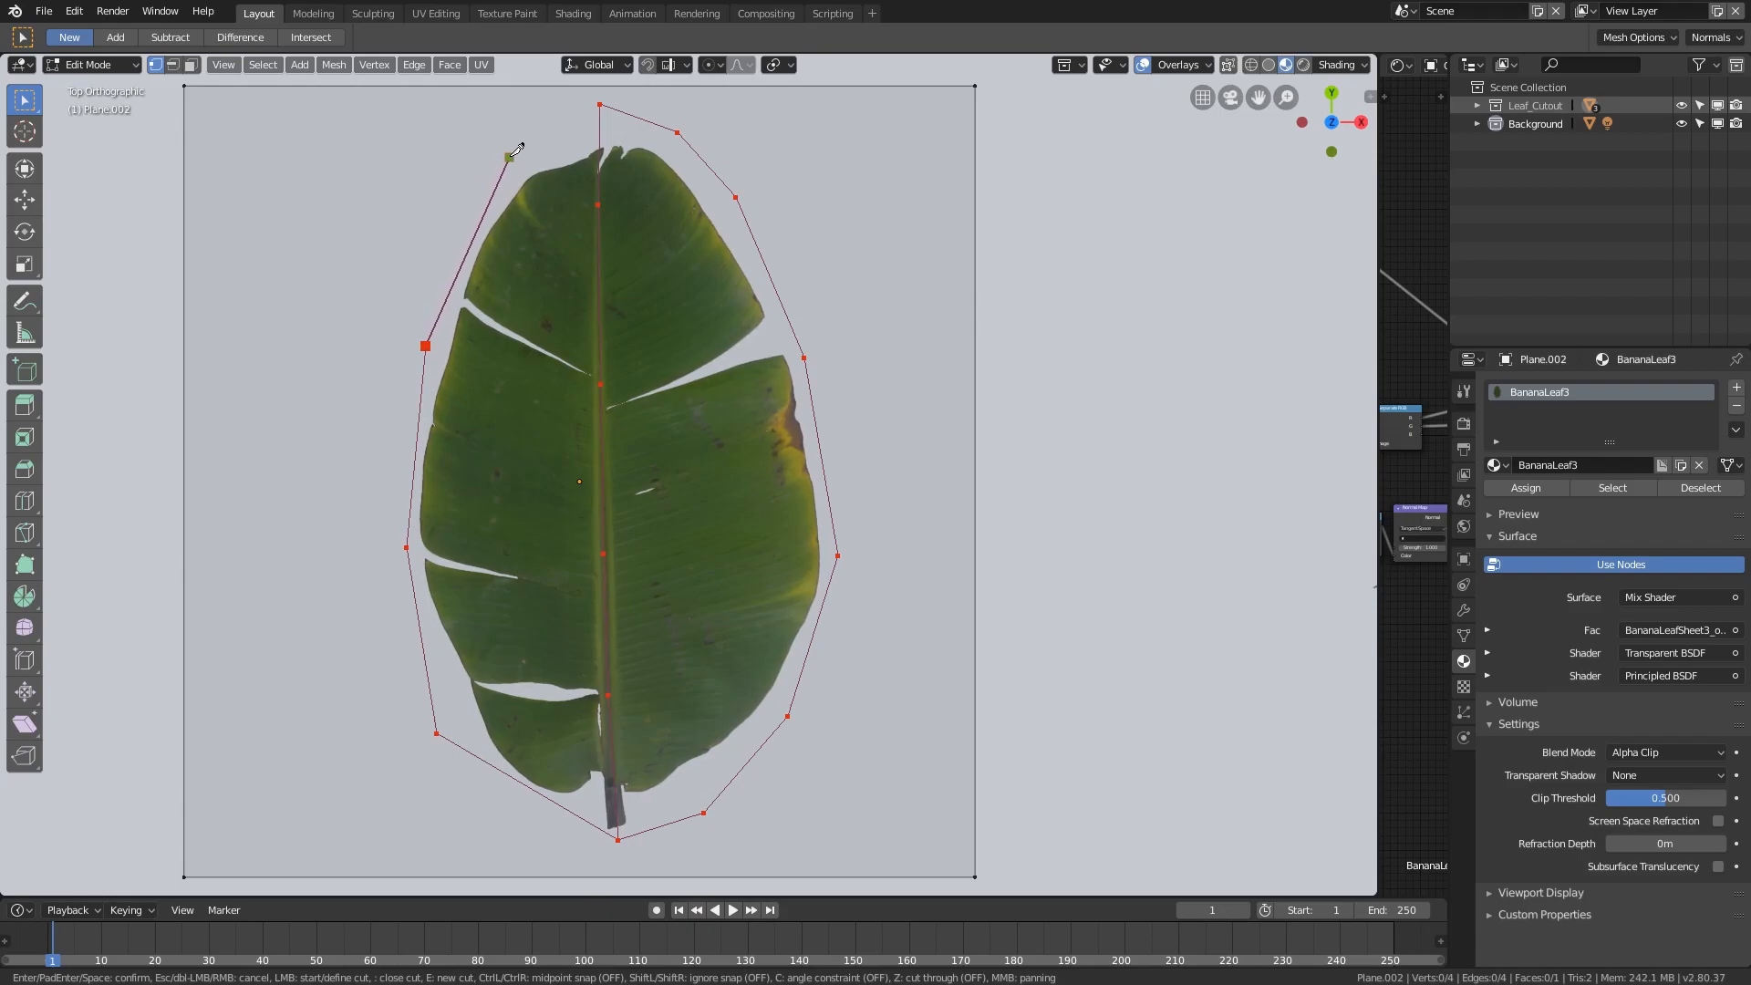
left_click(511, 148)
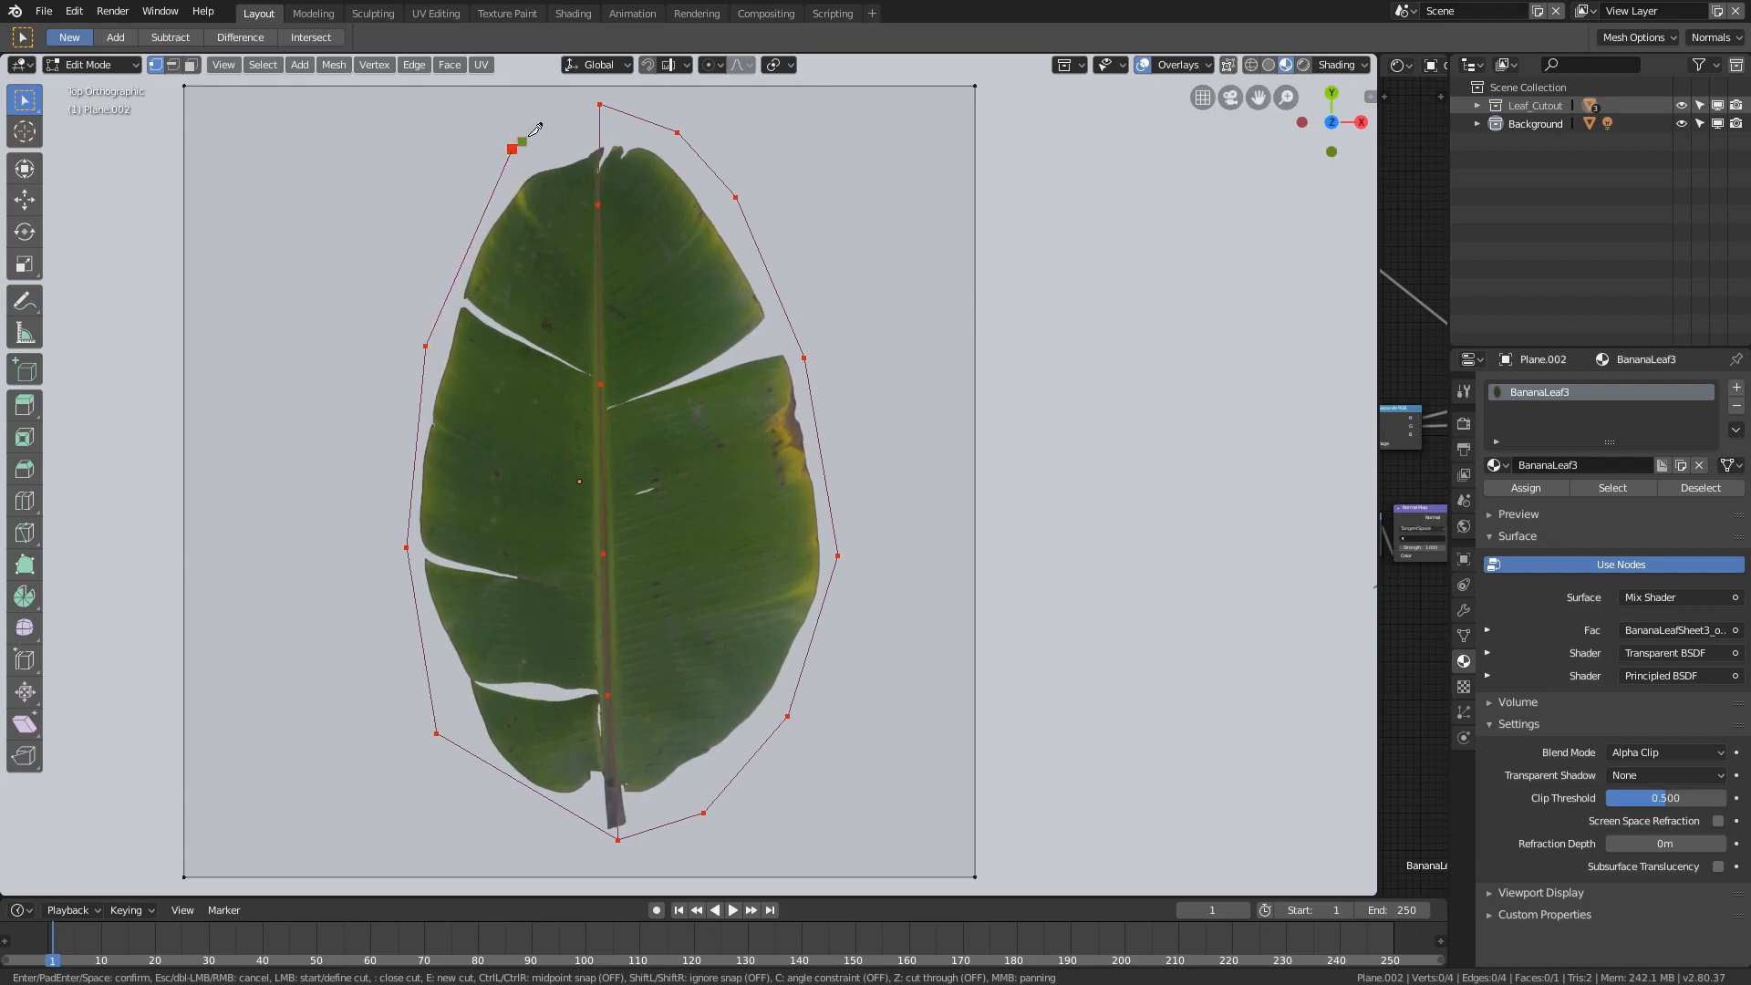
left_click(602, 102)
- Cut across the leaf's upper part through the top midrib point, and connect the lower midrib points to the right outline points
left_click(599, 197)
left_click(476, 229)
left_click(600, 199)
left_click(736, 198)
left_click(600, 384)
left_click(812, 350)
left_click(606, 551)
left_click(837, 553)
left_click(608, 695)
left_click(788, 716)
- Connect the three lower midrib points to the left outline points and apply the knife cut
left_click(608, 695)
left_click(436, 733)
left_click(524, 785)
left_click(406, 547)
left_click(609, 549)
left_click(602, 377)
left_click(425, 346)
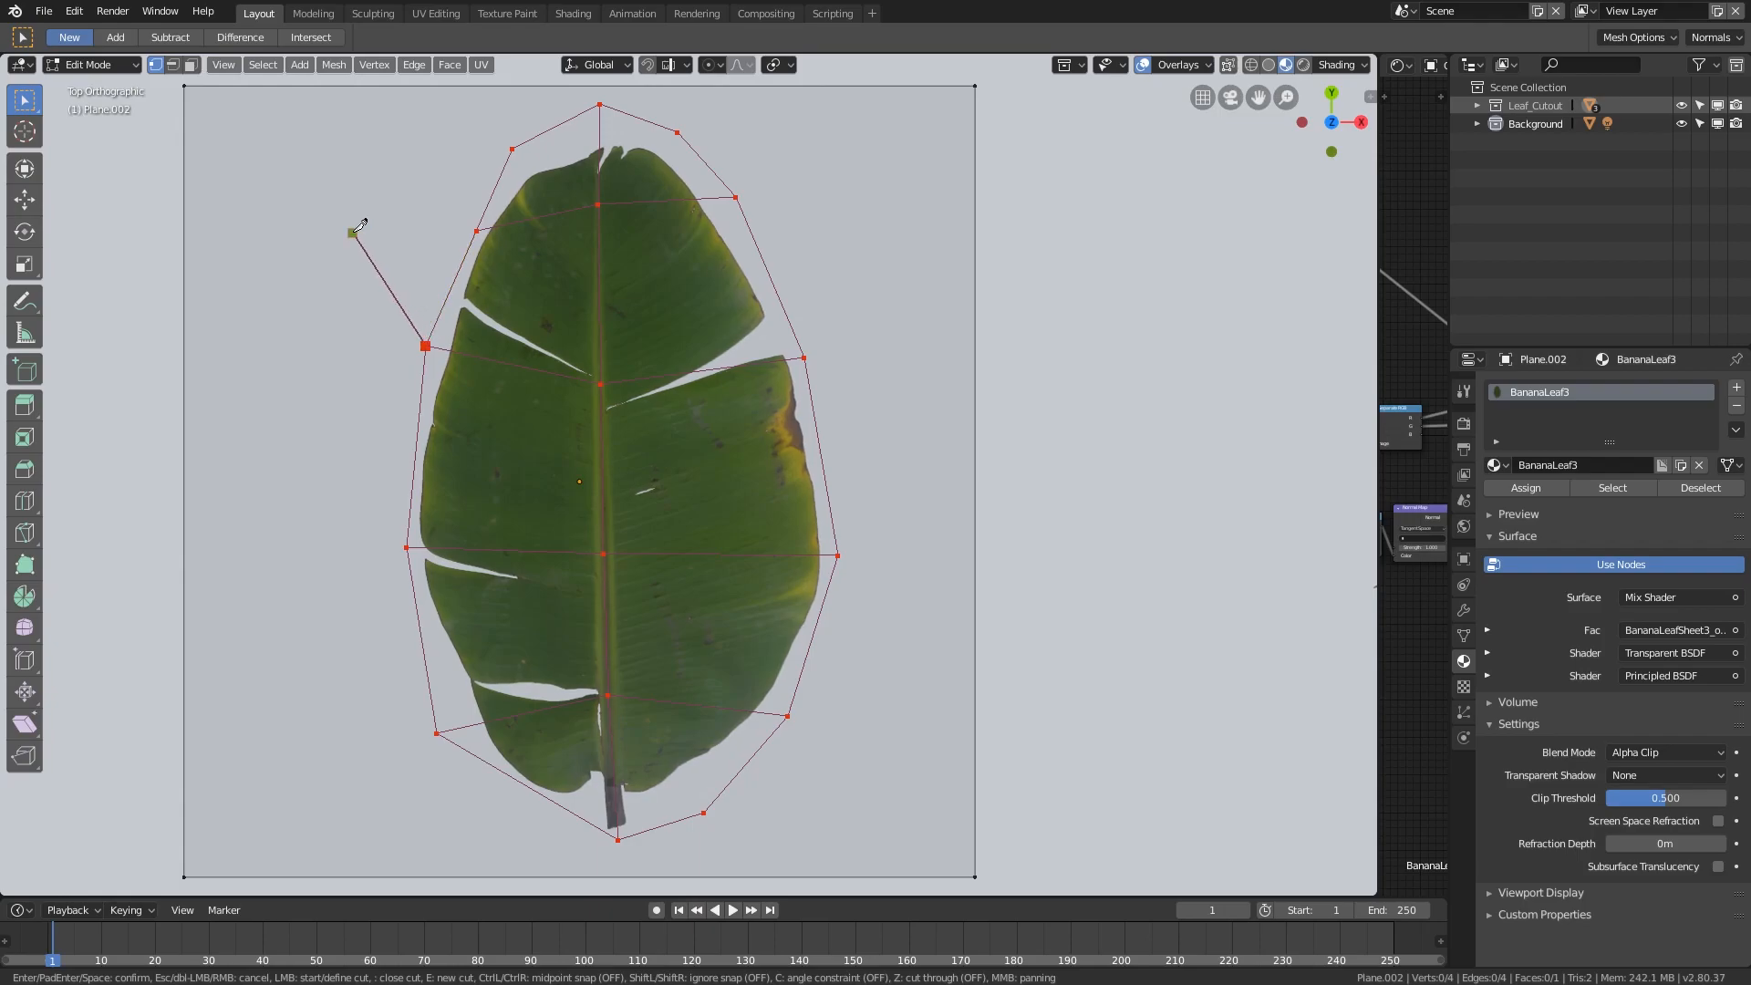
key("Return")
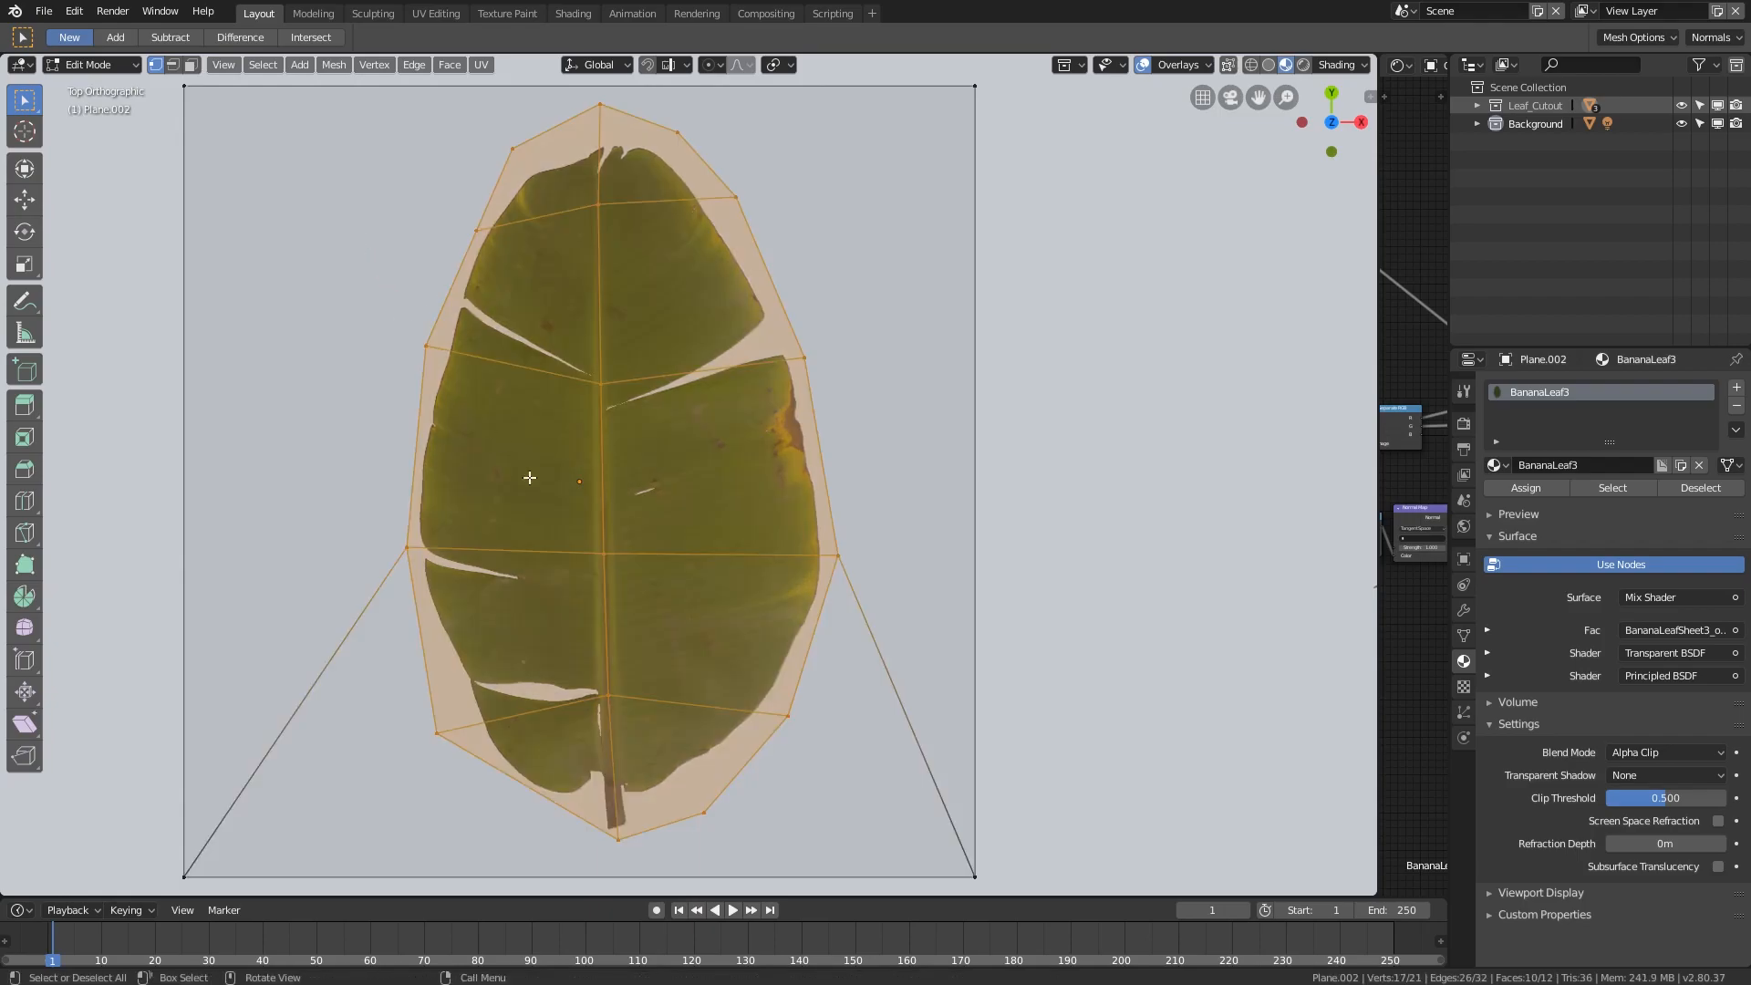
- Subdivide the outline edge between the leaf's lower-left vertex and the stem vertex to add a midpoint
middle_click_drag(548, 828, 540, 730, "shift")
scroll(465, 725, "down", 1)
scroll(436, 639, "up", 1)
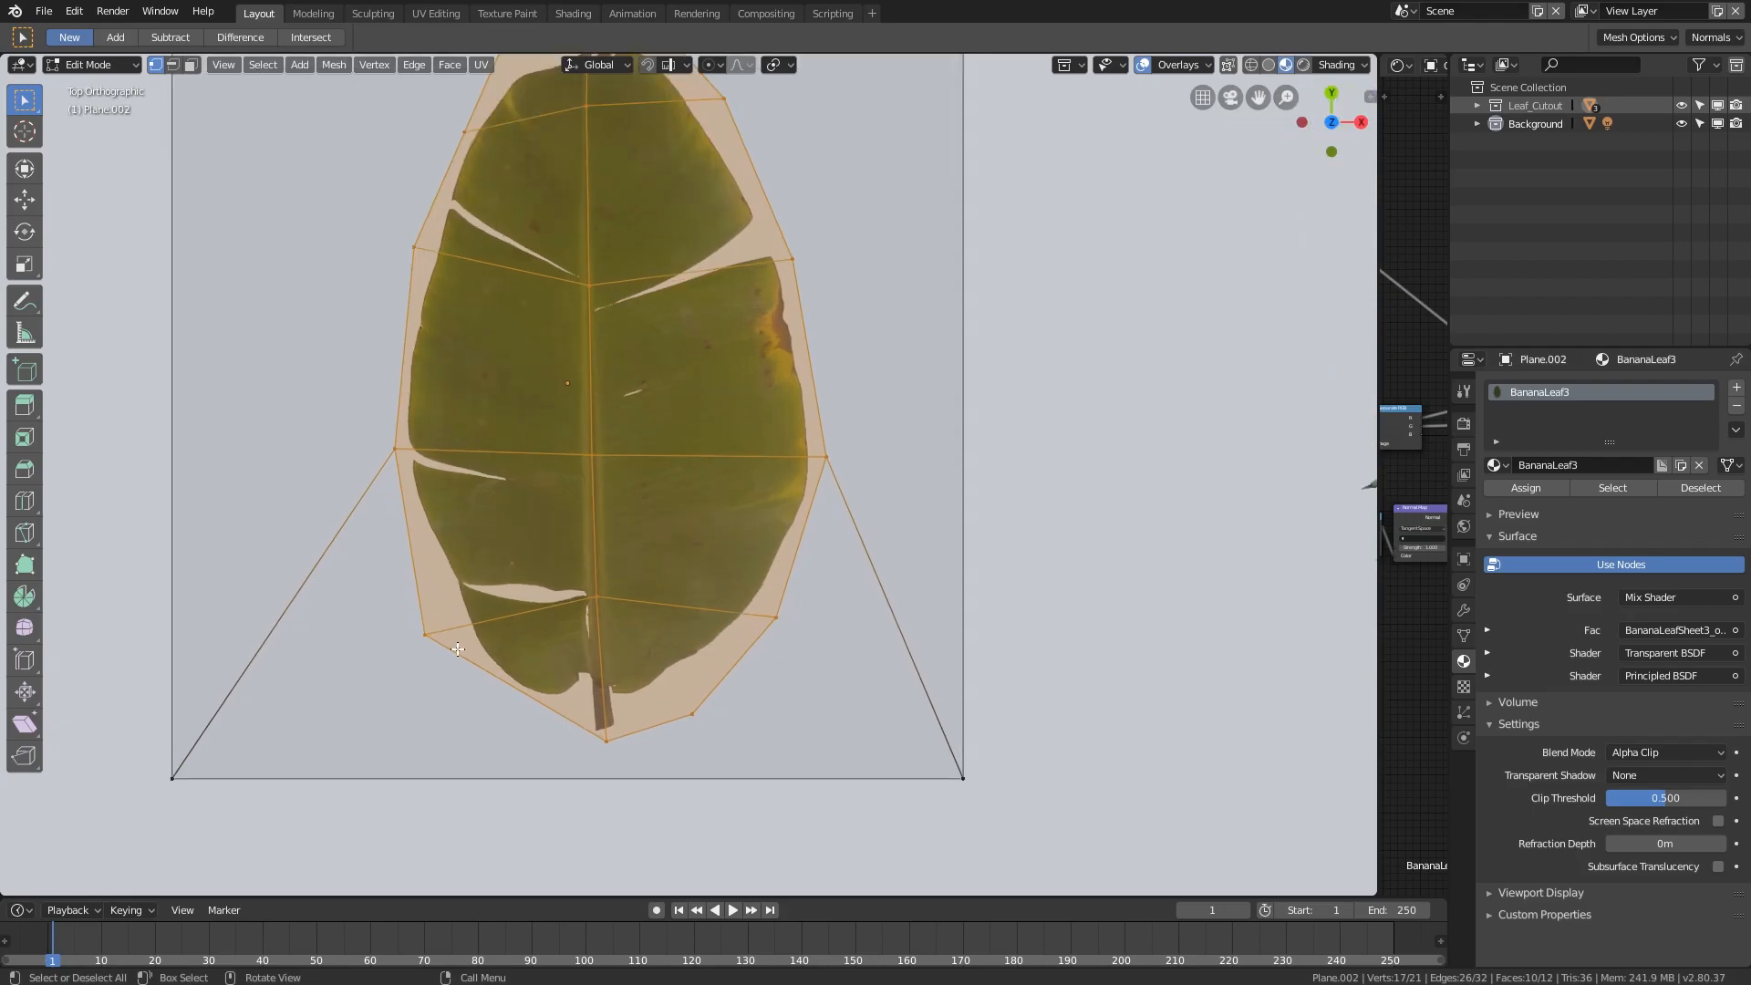
left_click(426, 633)
left_click(605, 738, "shift")
key("c")
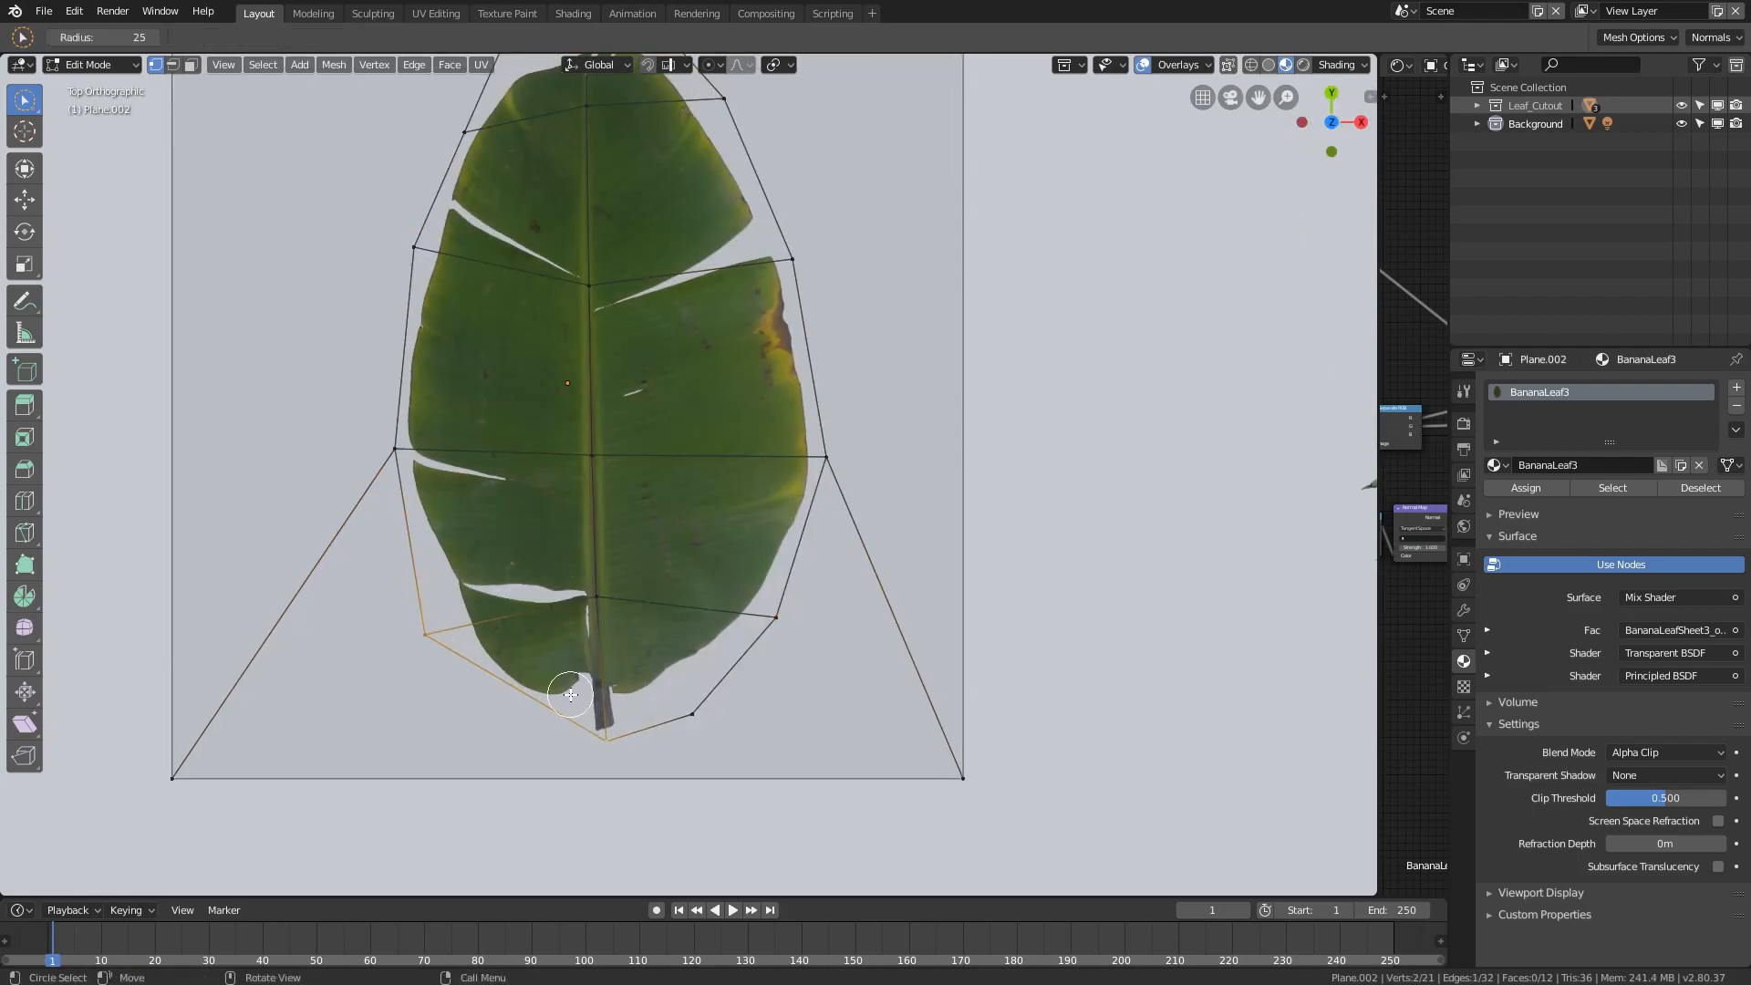
key("Escape")
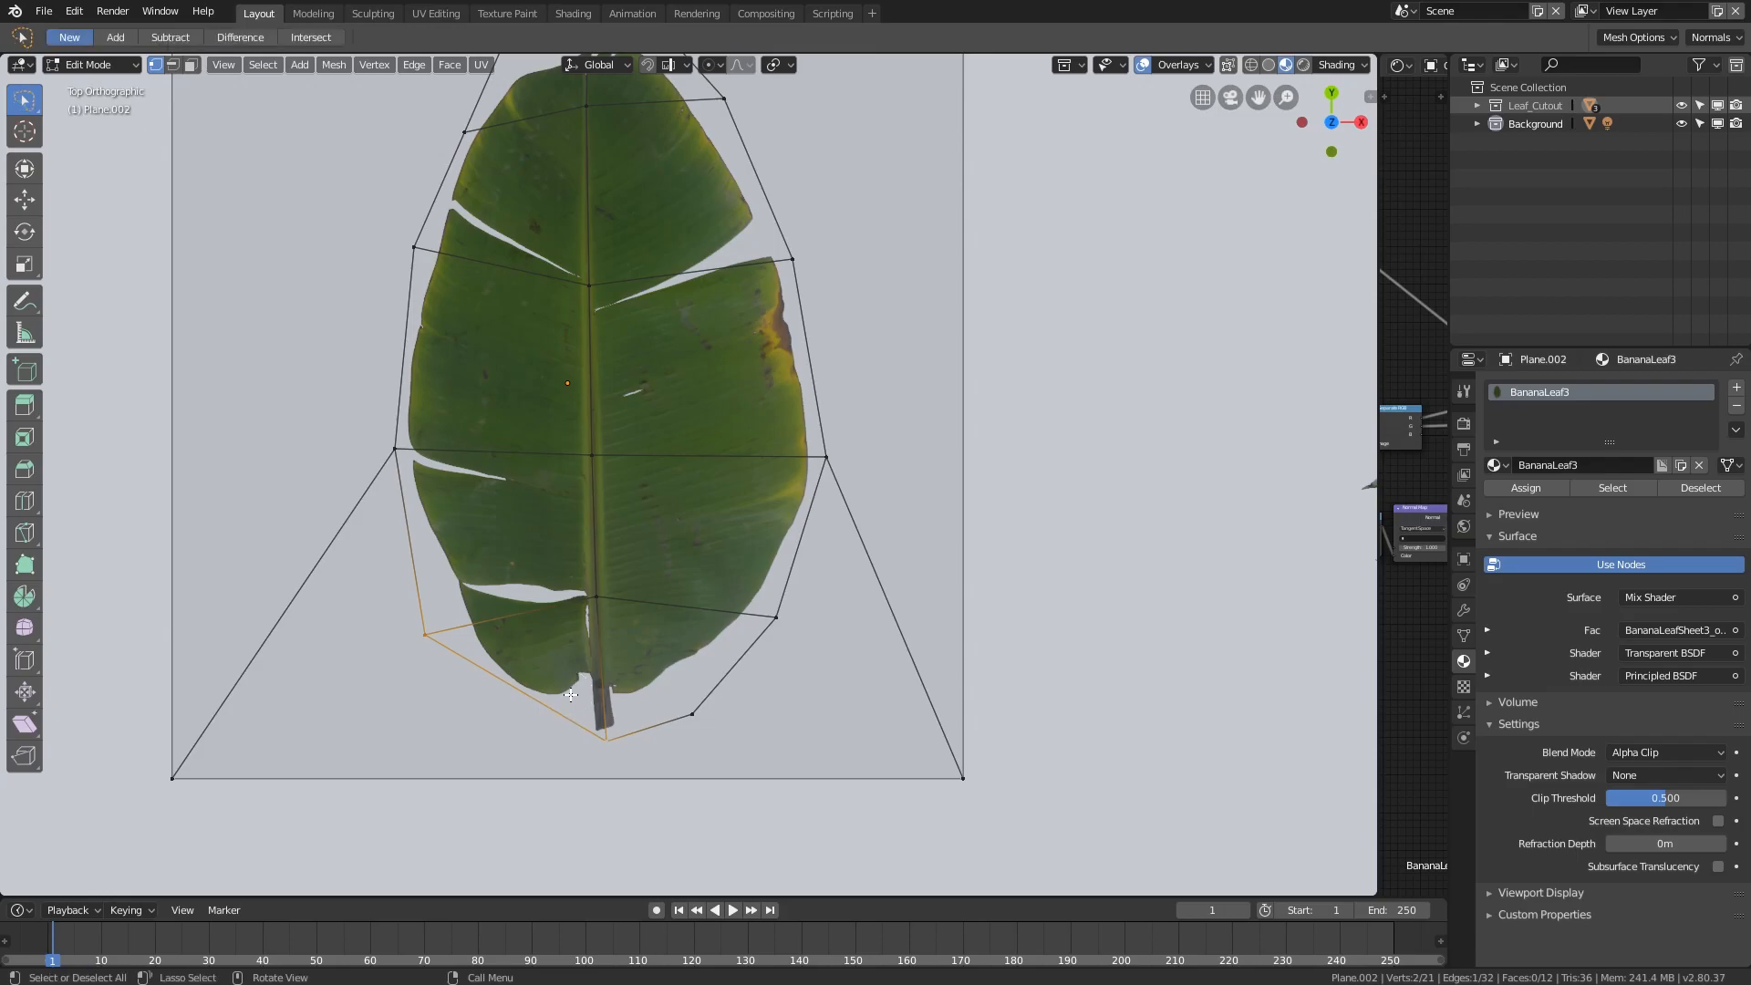
scroll(571, 695, "down", 1)
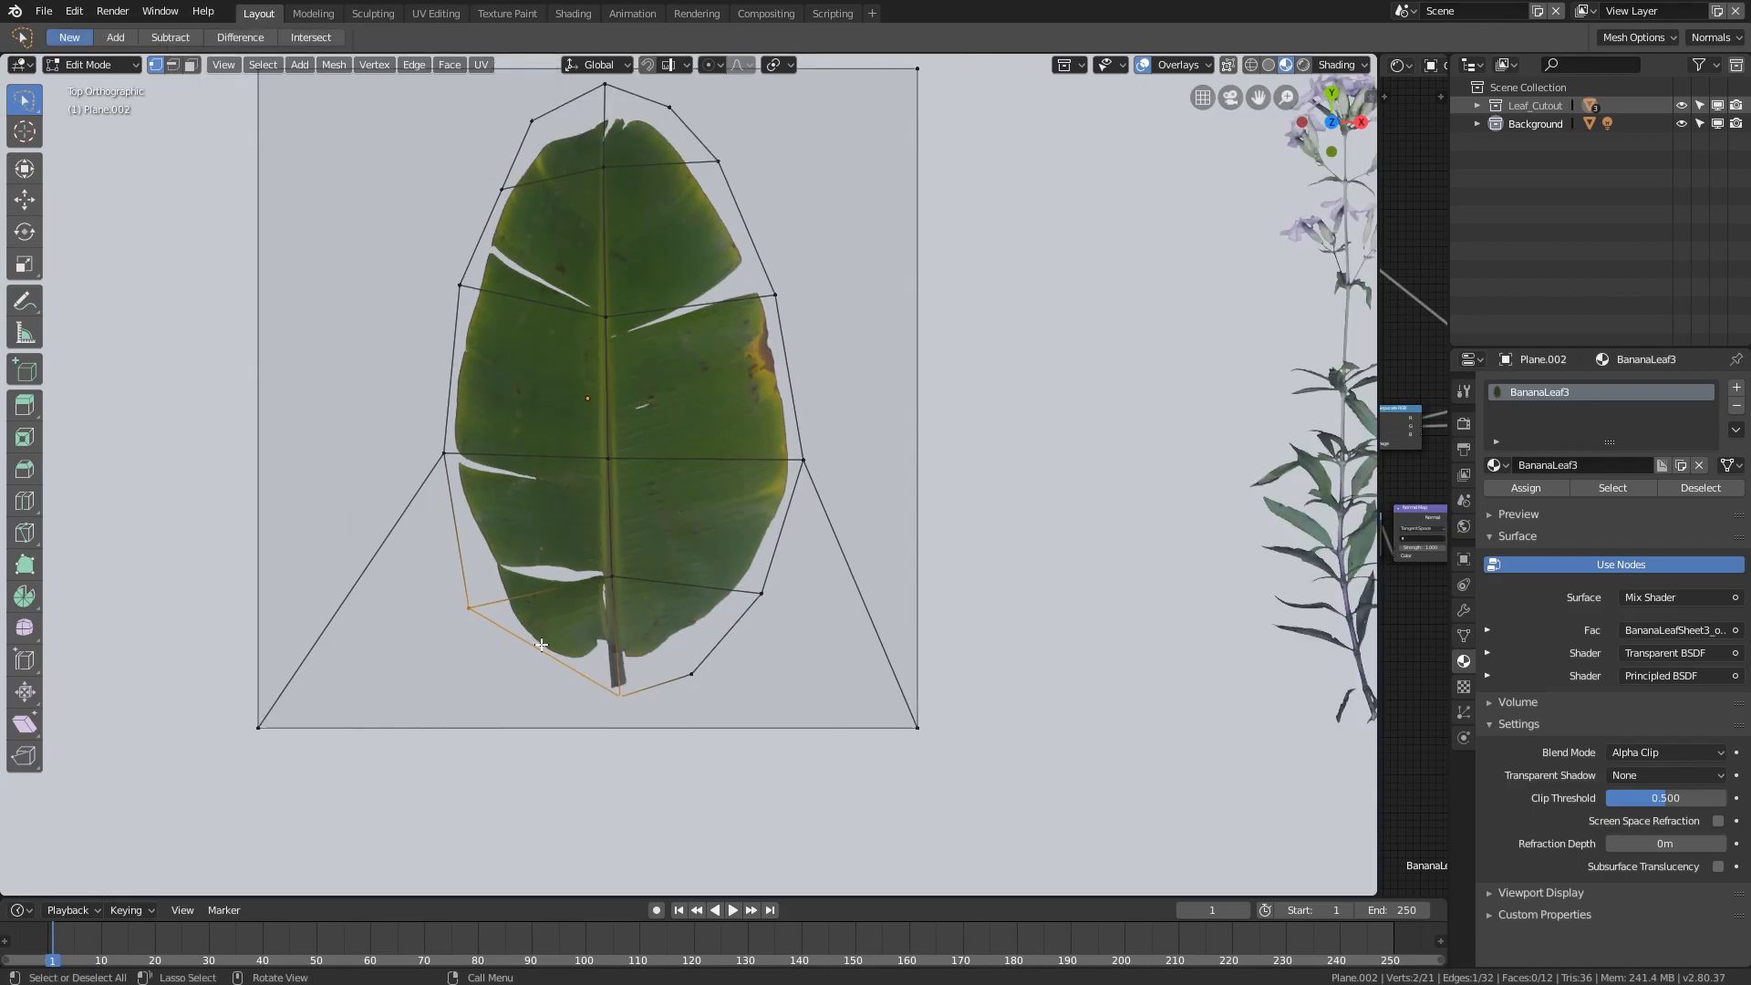
scroll(547, 664, "up", 1)
middle_click_drag(547, 664, 581, 639, "shift")
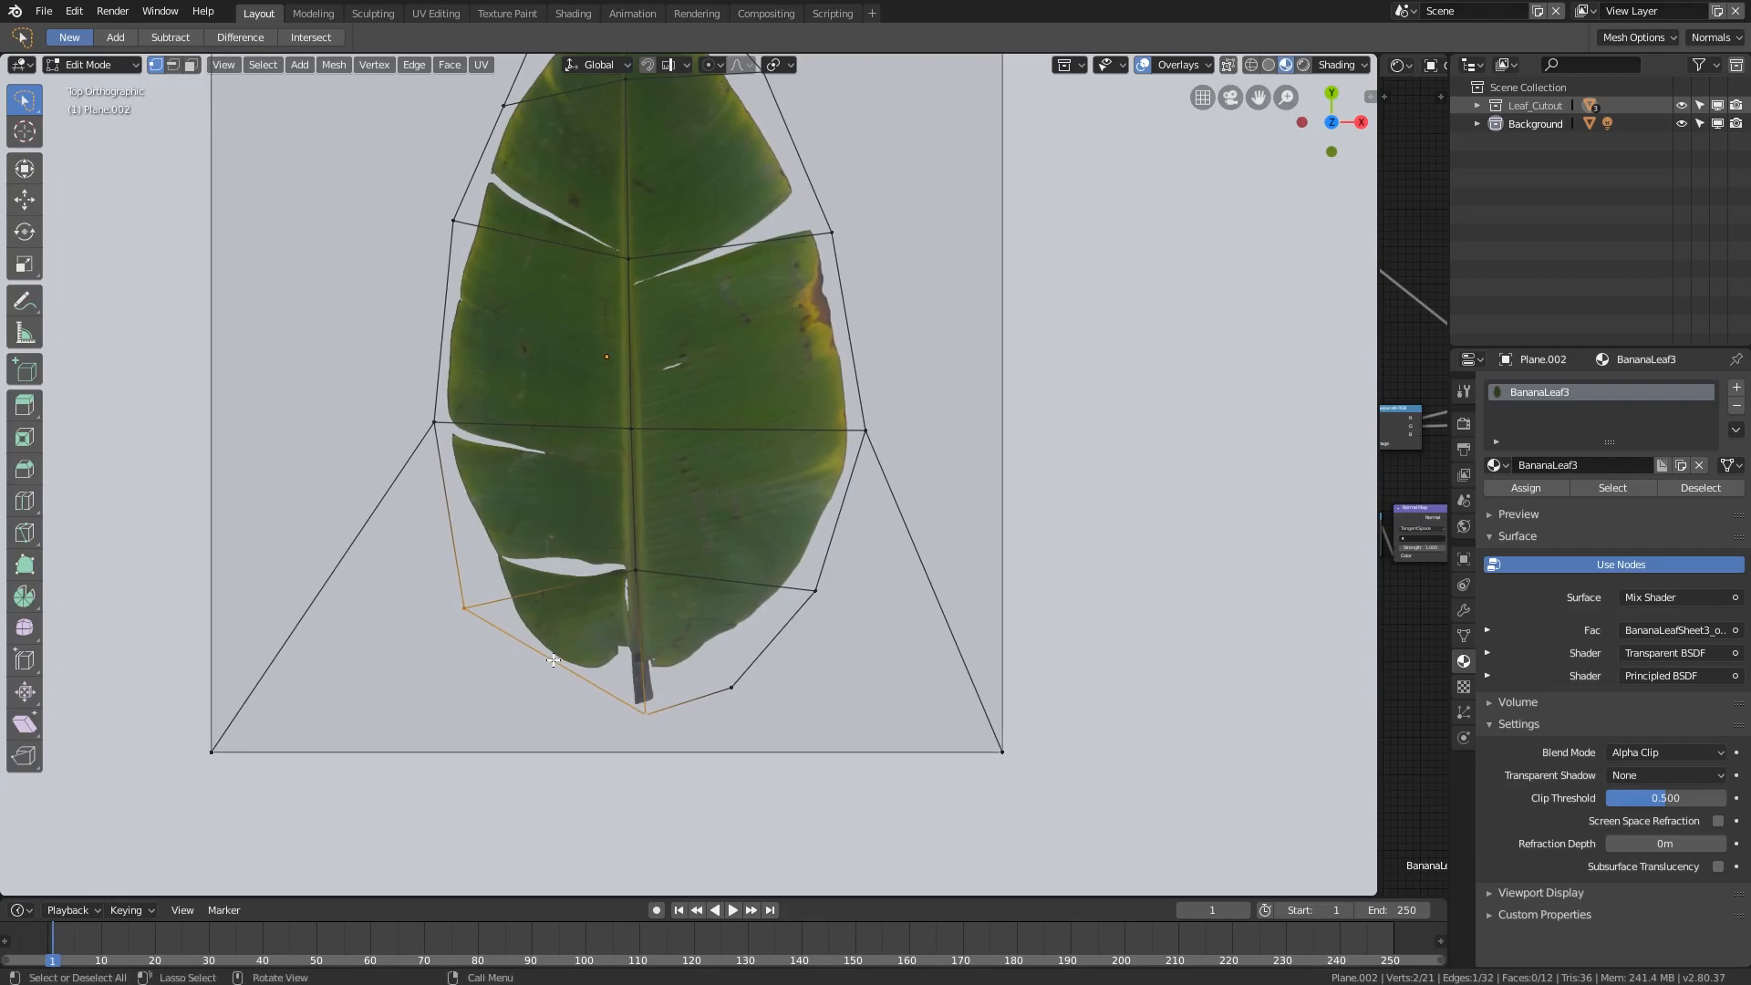
right_click(553, 660)
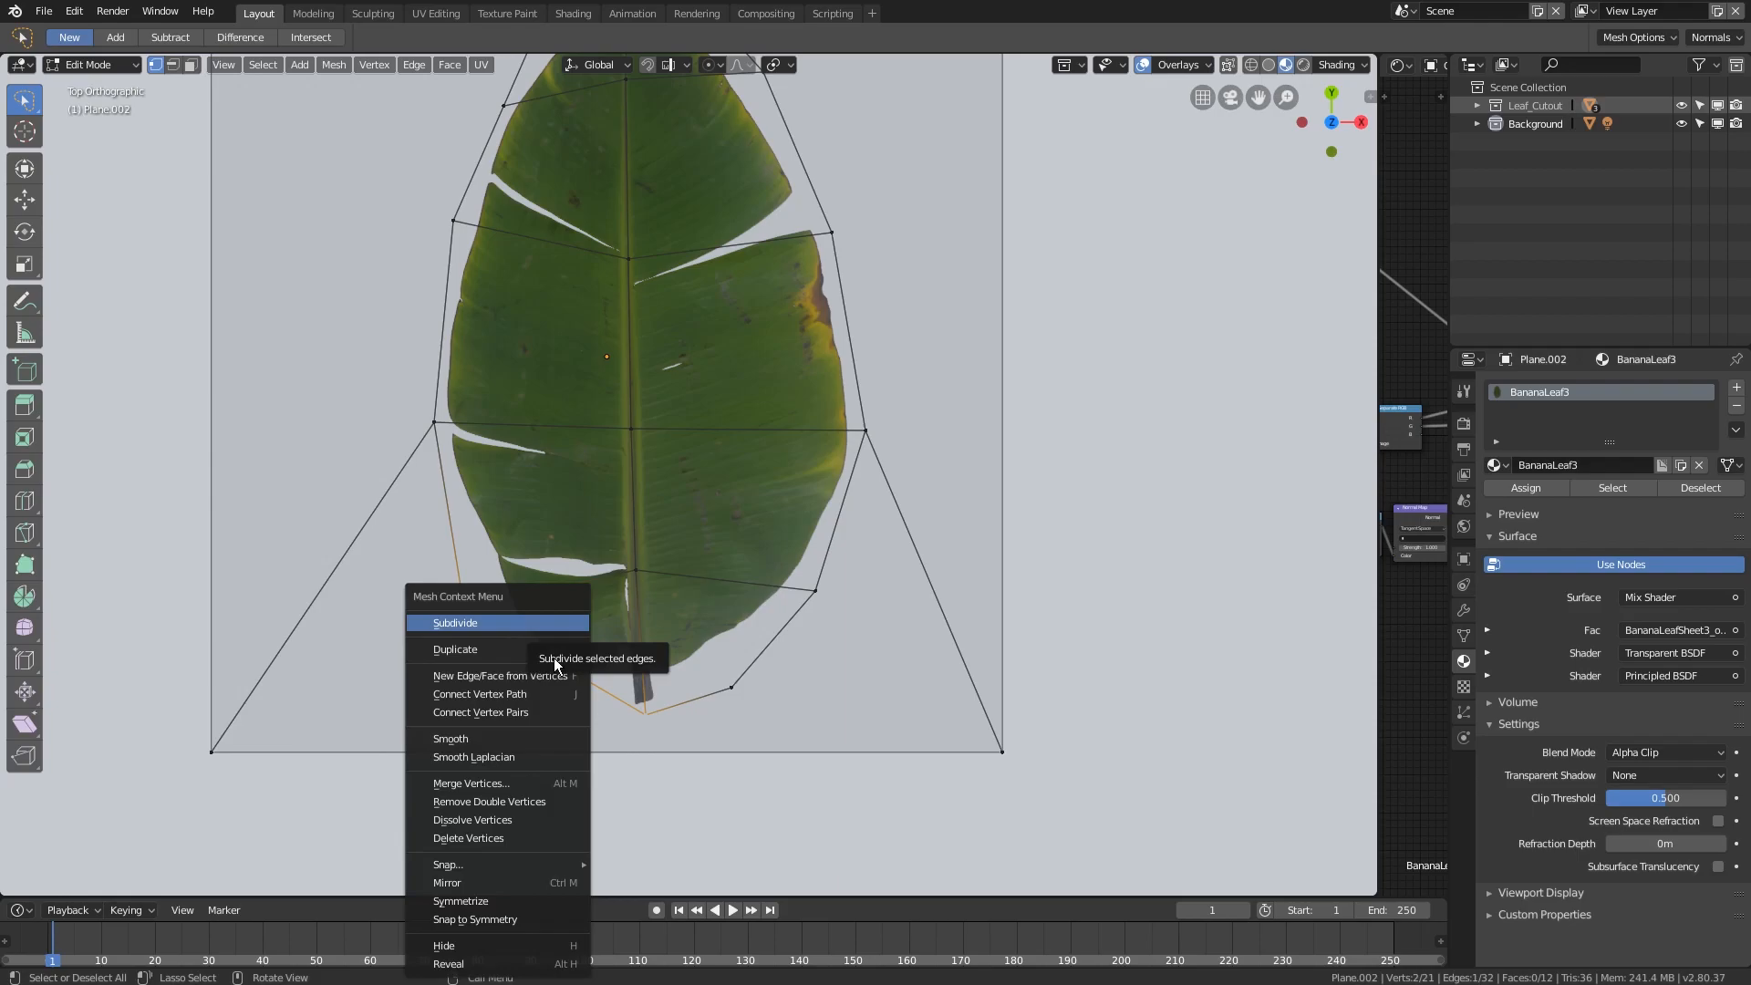
left_click(487, 622)
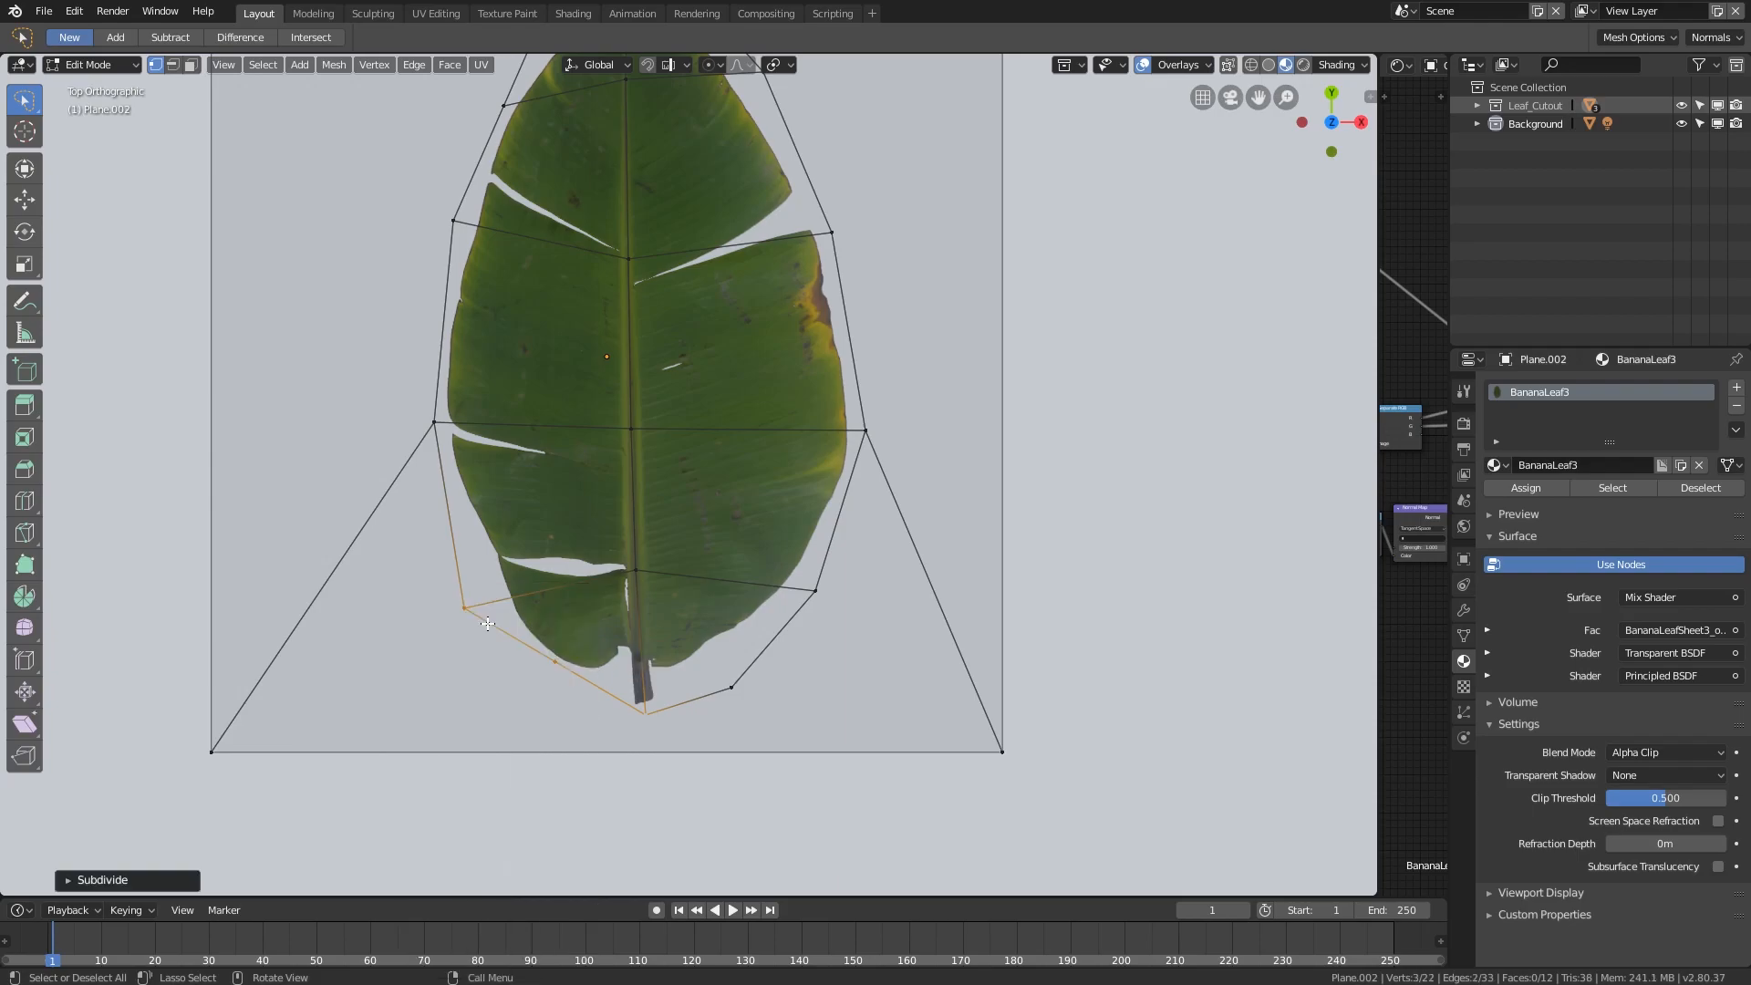
- Vertex-slide the new midpoint along its edge and the lower-left outline vertex inward along its cross edge, close to the leaf
left_click(534, 658)
scroll(552, 684, "up", 1)
key("g")
key("g")
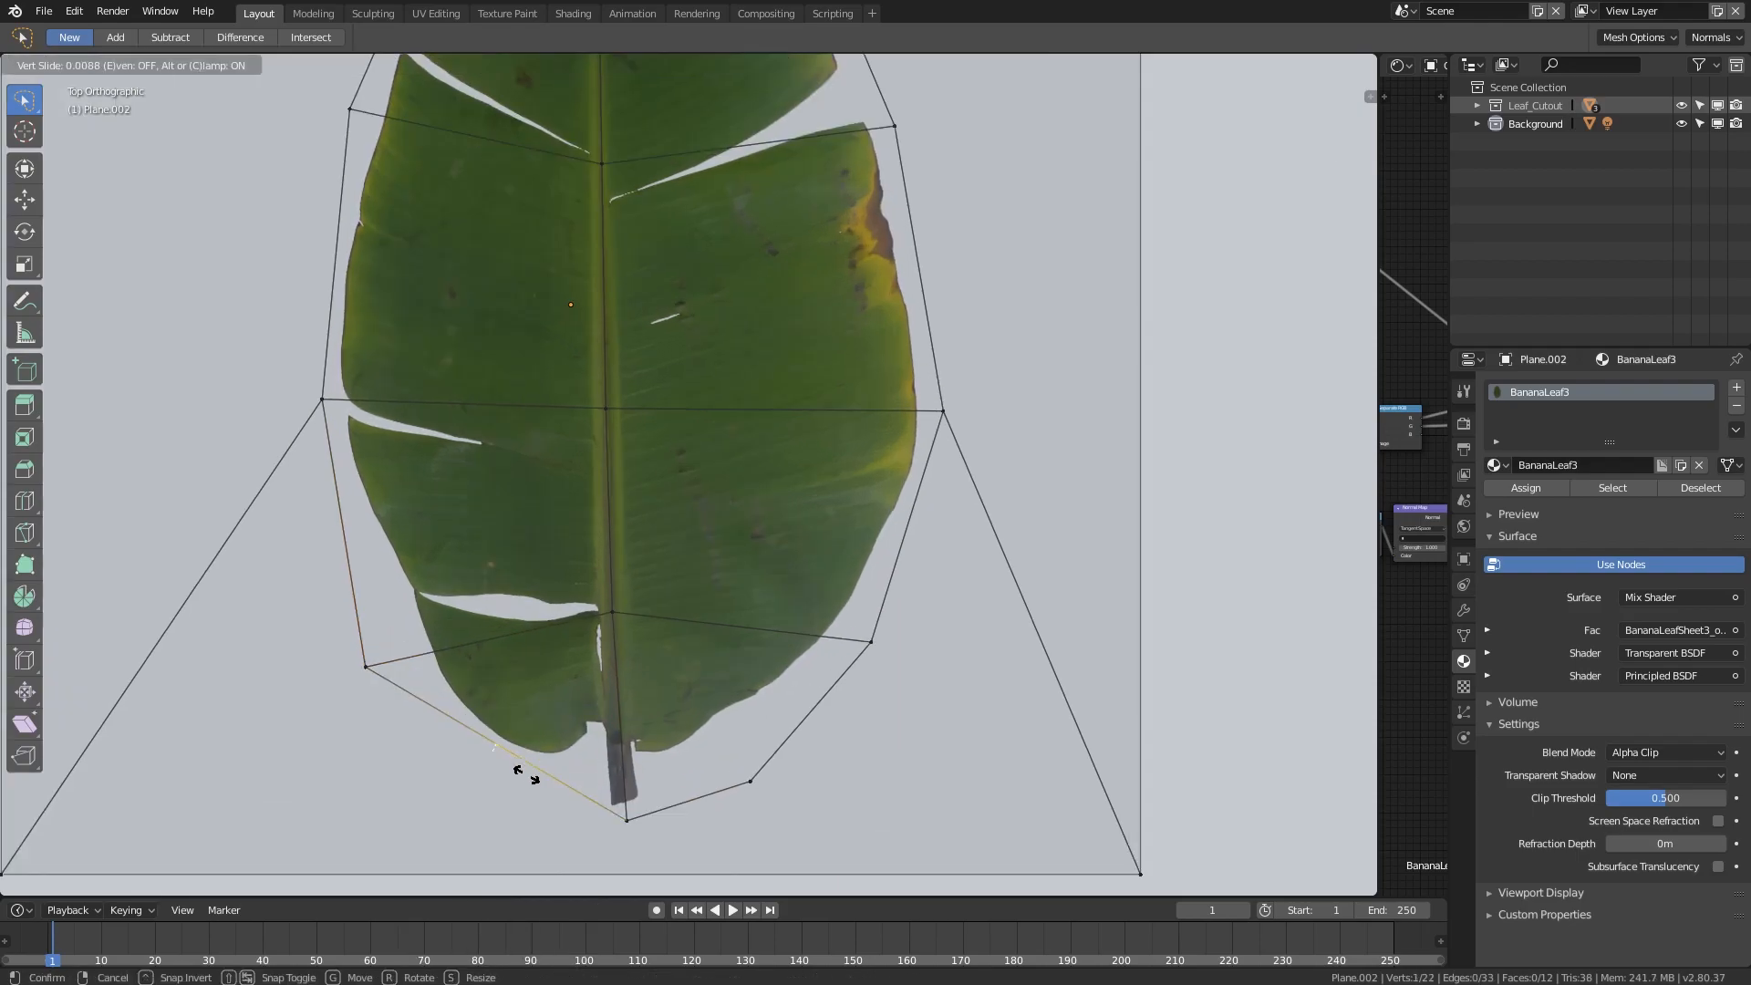
left_click(522, 783)
middle_click_drag(529, 761, 593, 618, "shift")
key("g")
key("g")
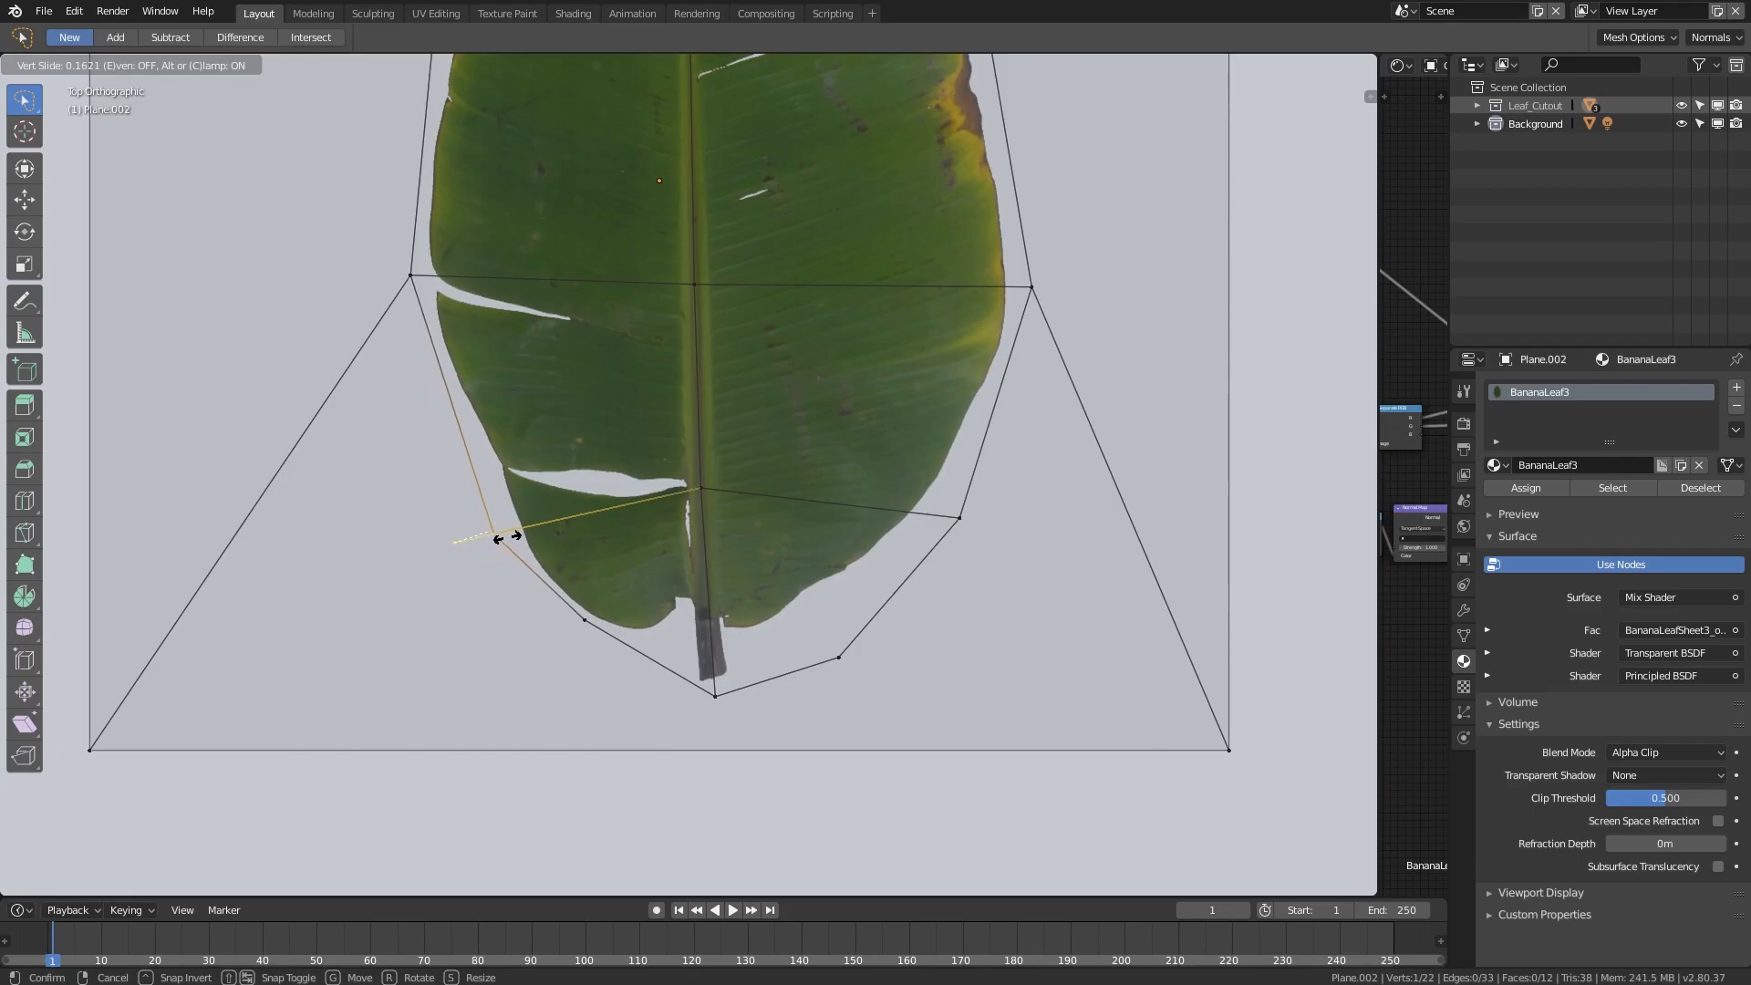
left_click(511, 538)
- Slide the lower-right outline vertex slightly inward along its cross edge to hug the leaf
middle_click_drag(807, 671, 727, 785, "shift")
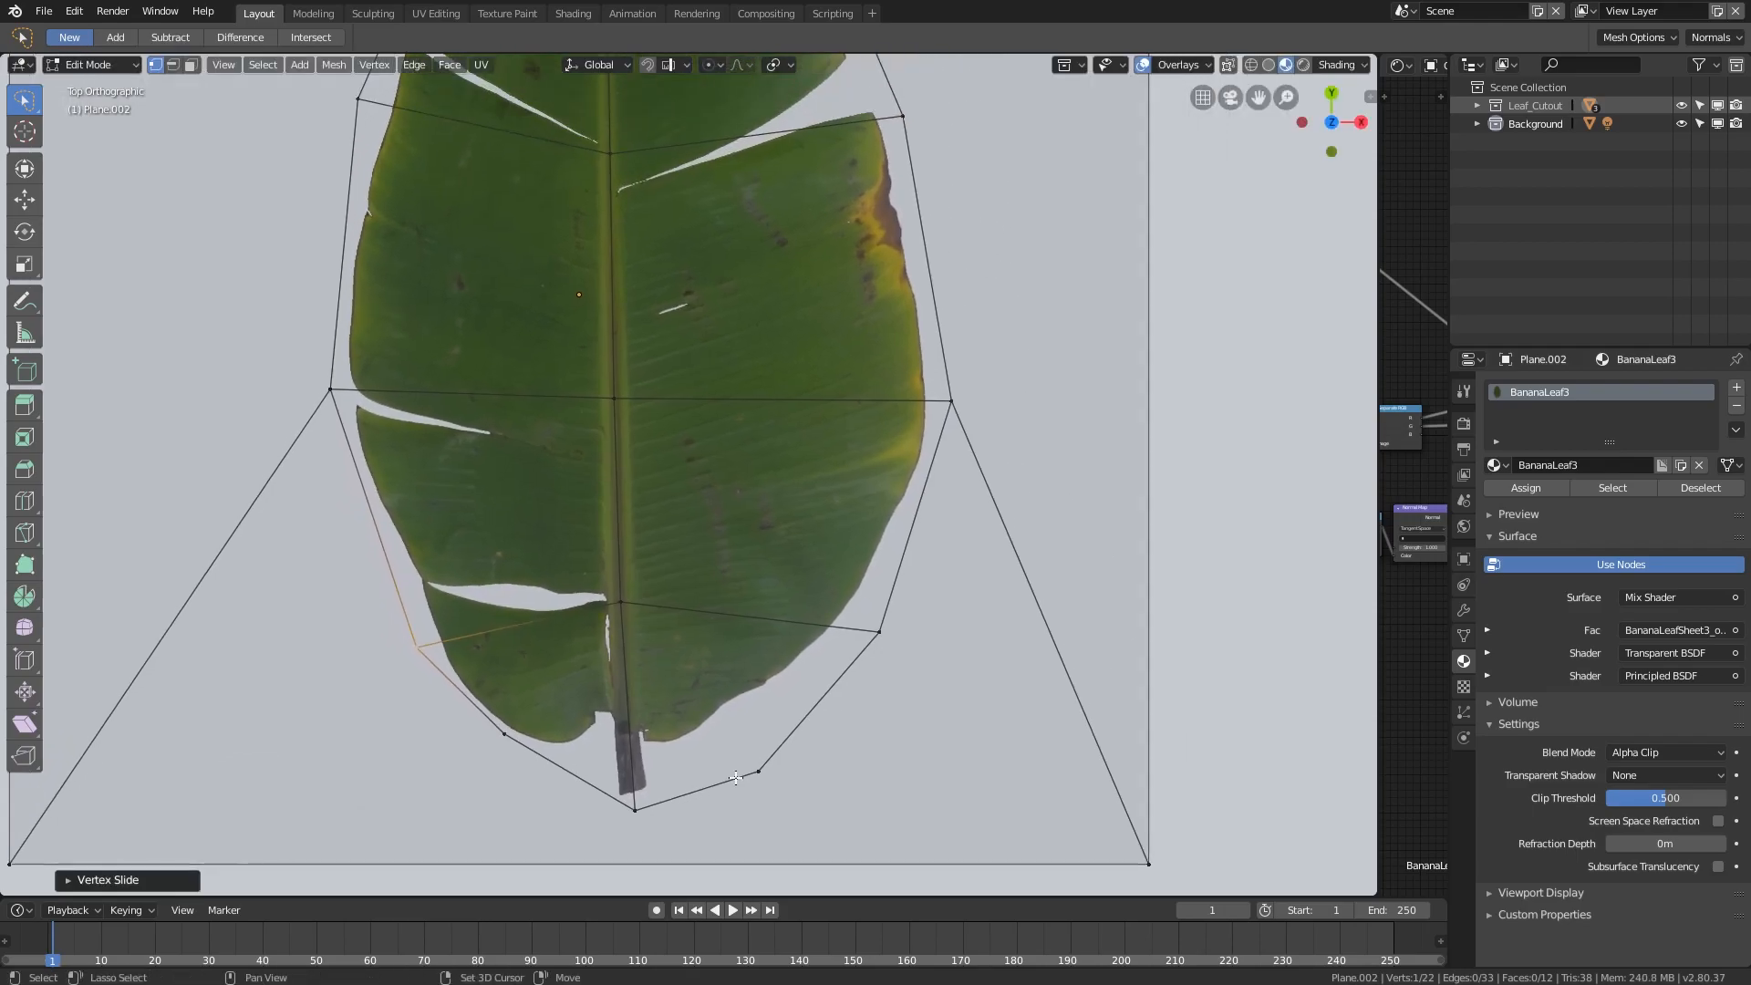
left_click(871, 666)
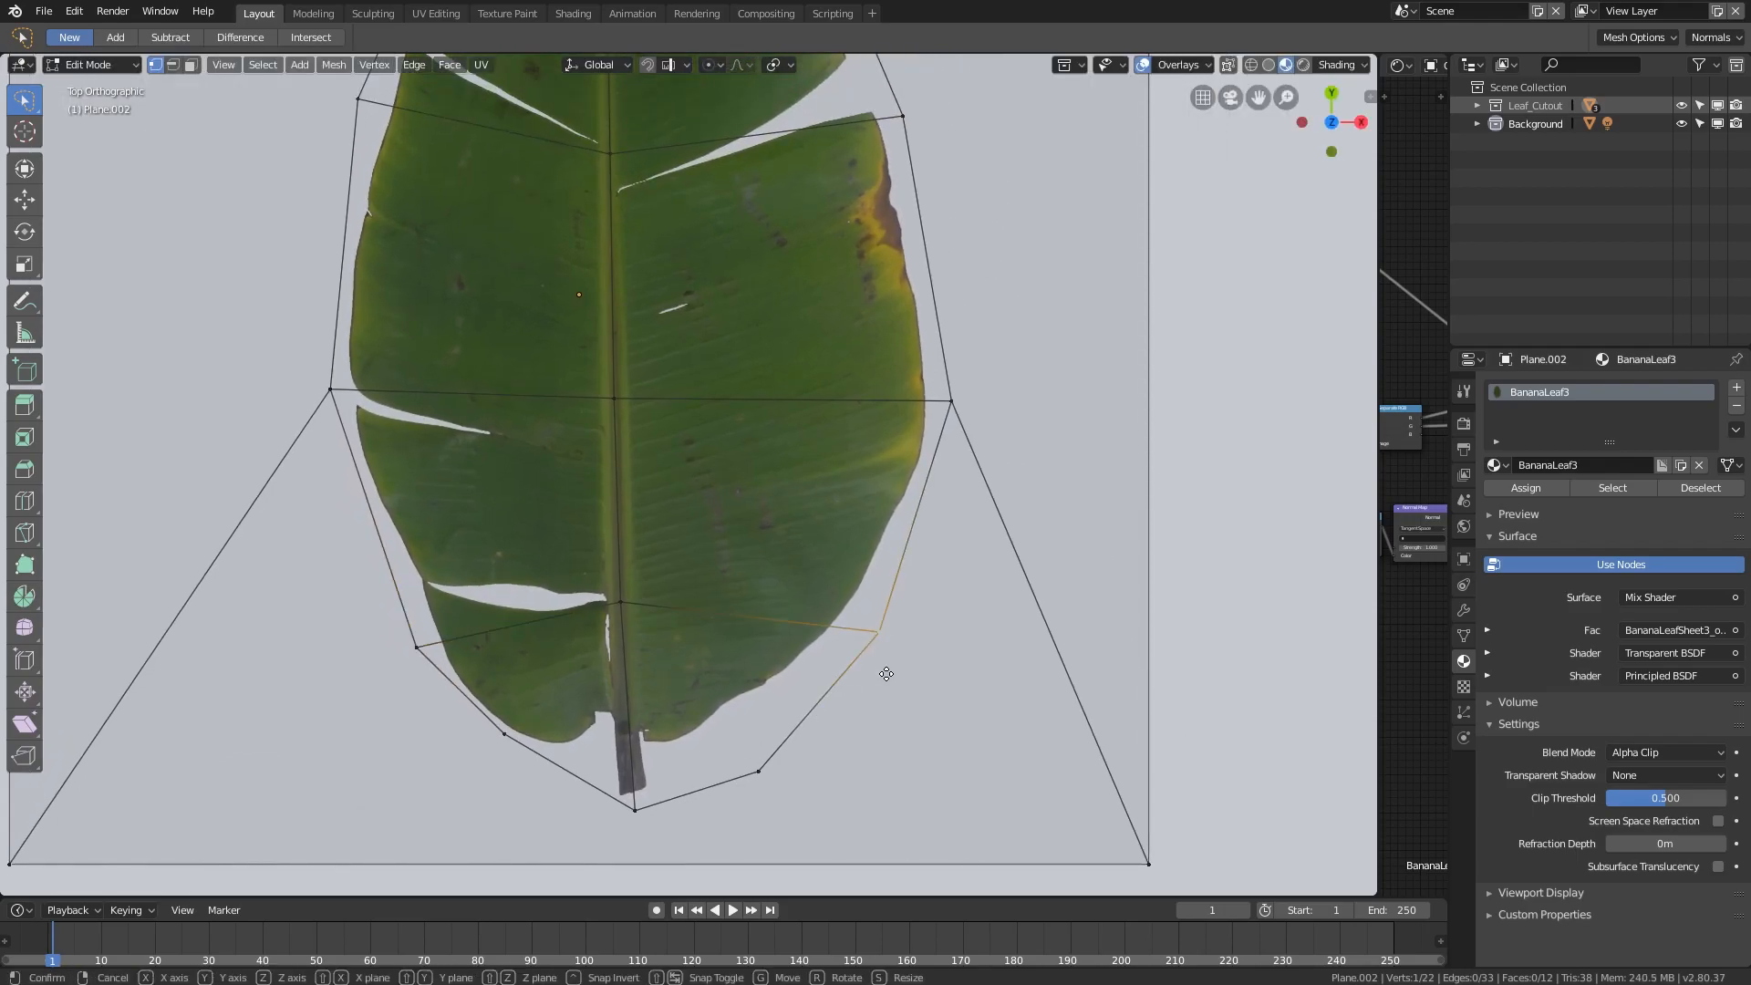
key("g")
key("g")
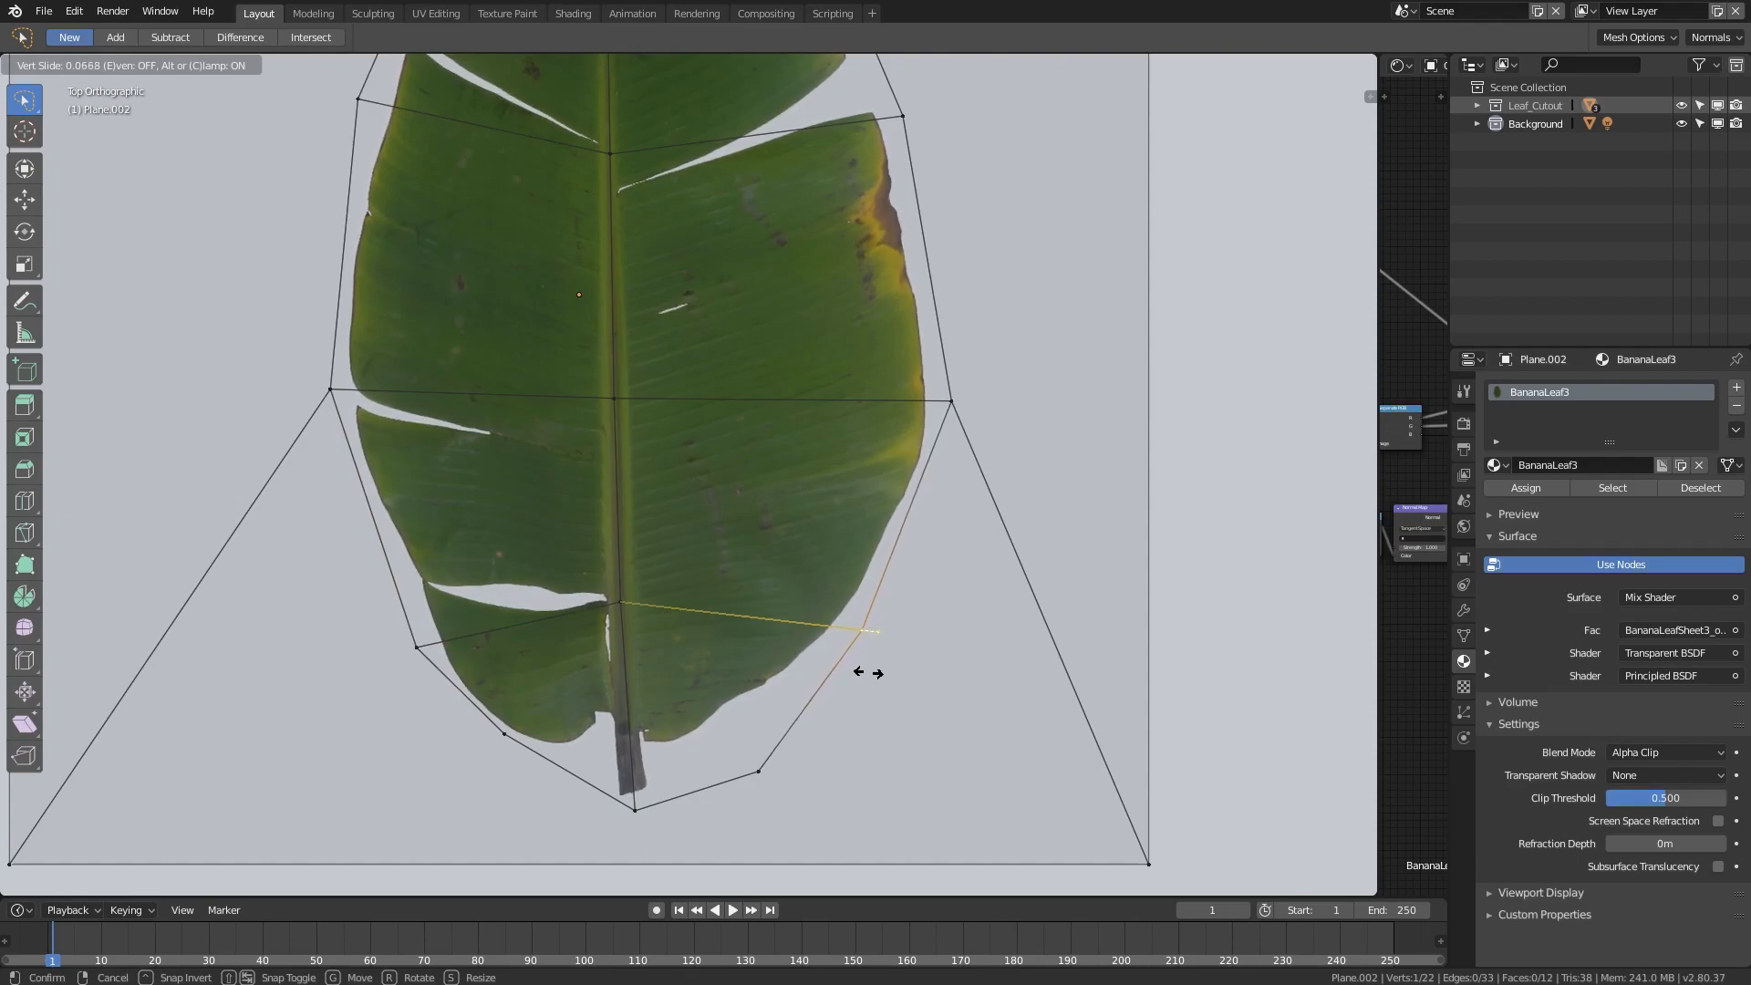
left_click(868, 673)
- Slide the left outline vertex beside the upper-left tear slightly inward along its cross edge
middle_click_drag(712, 508, 726, 823, "shift")
left_click(394, 422)
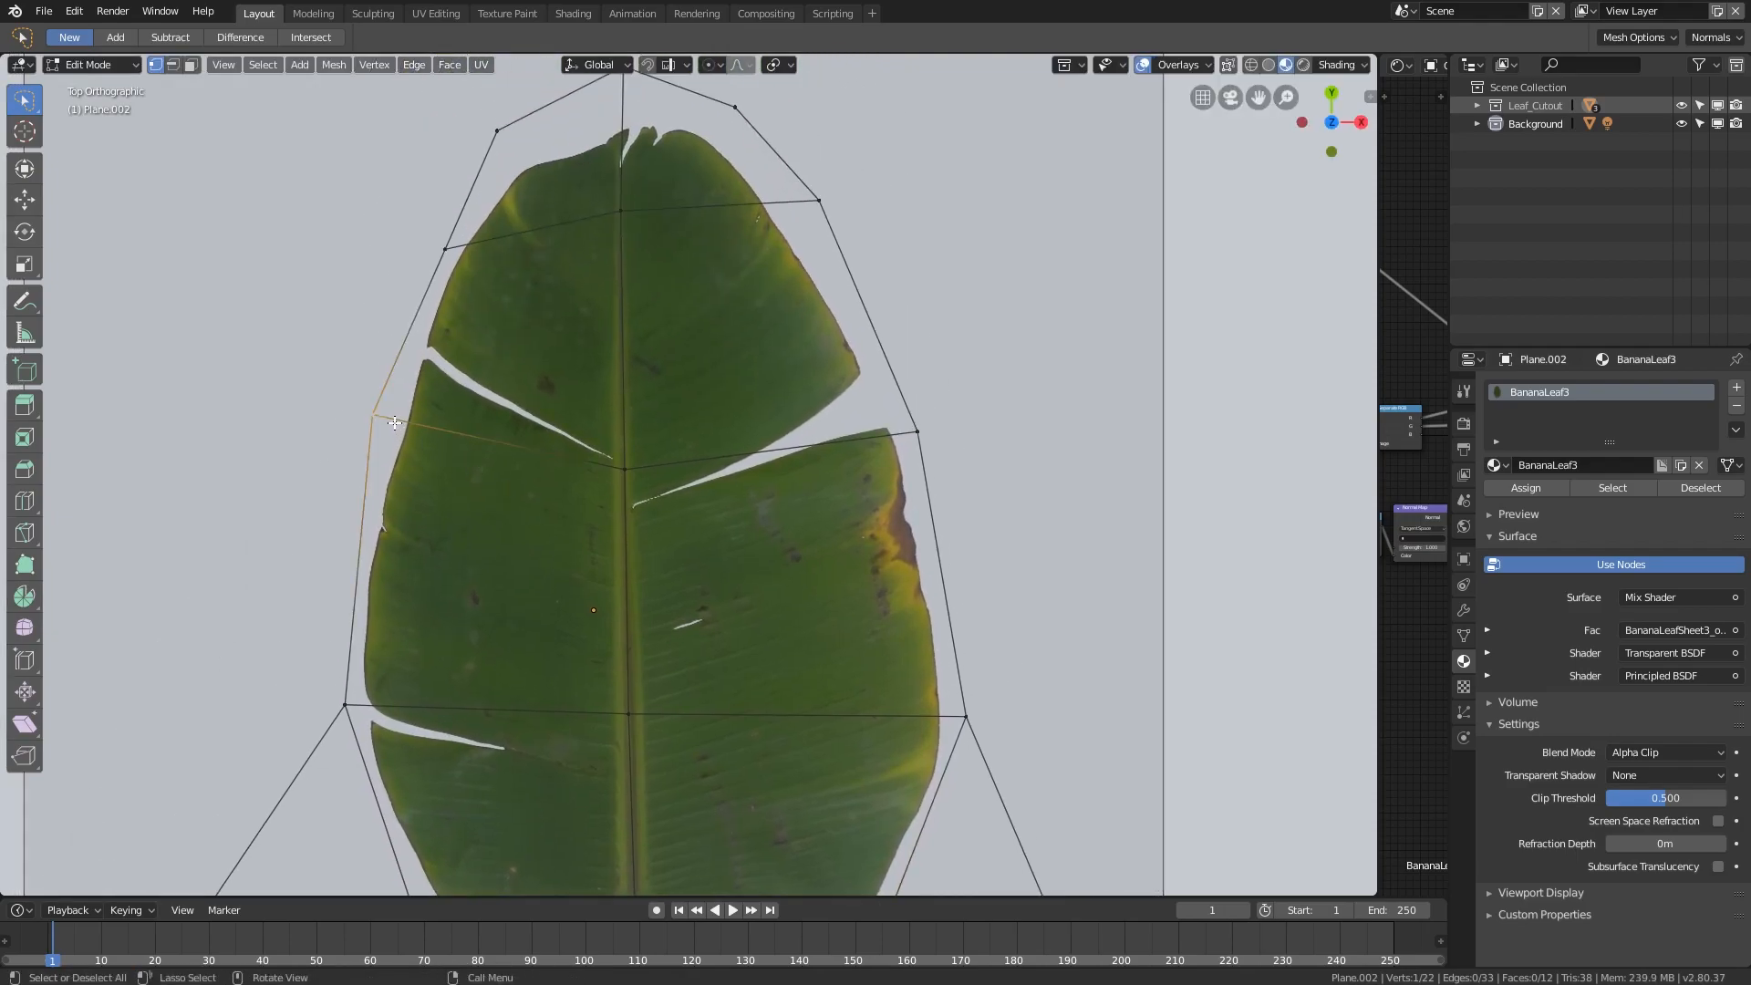
key("g")
key("g")
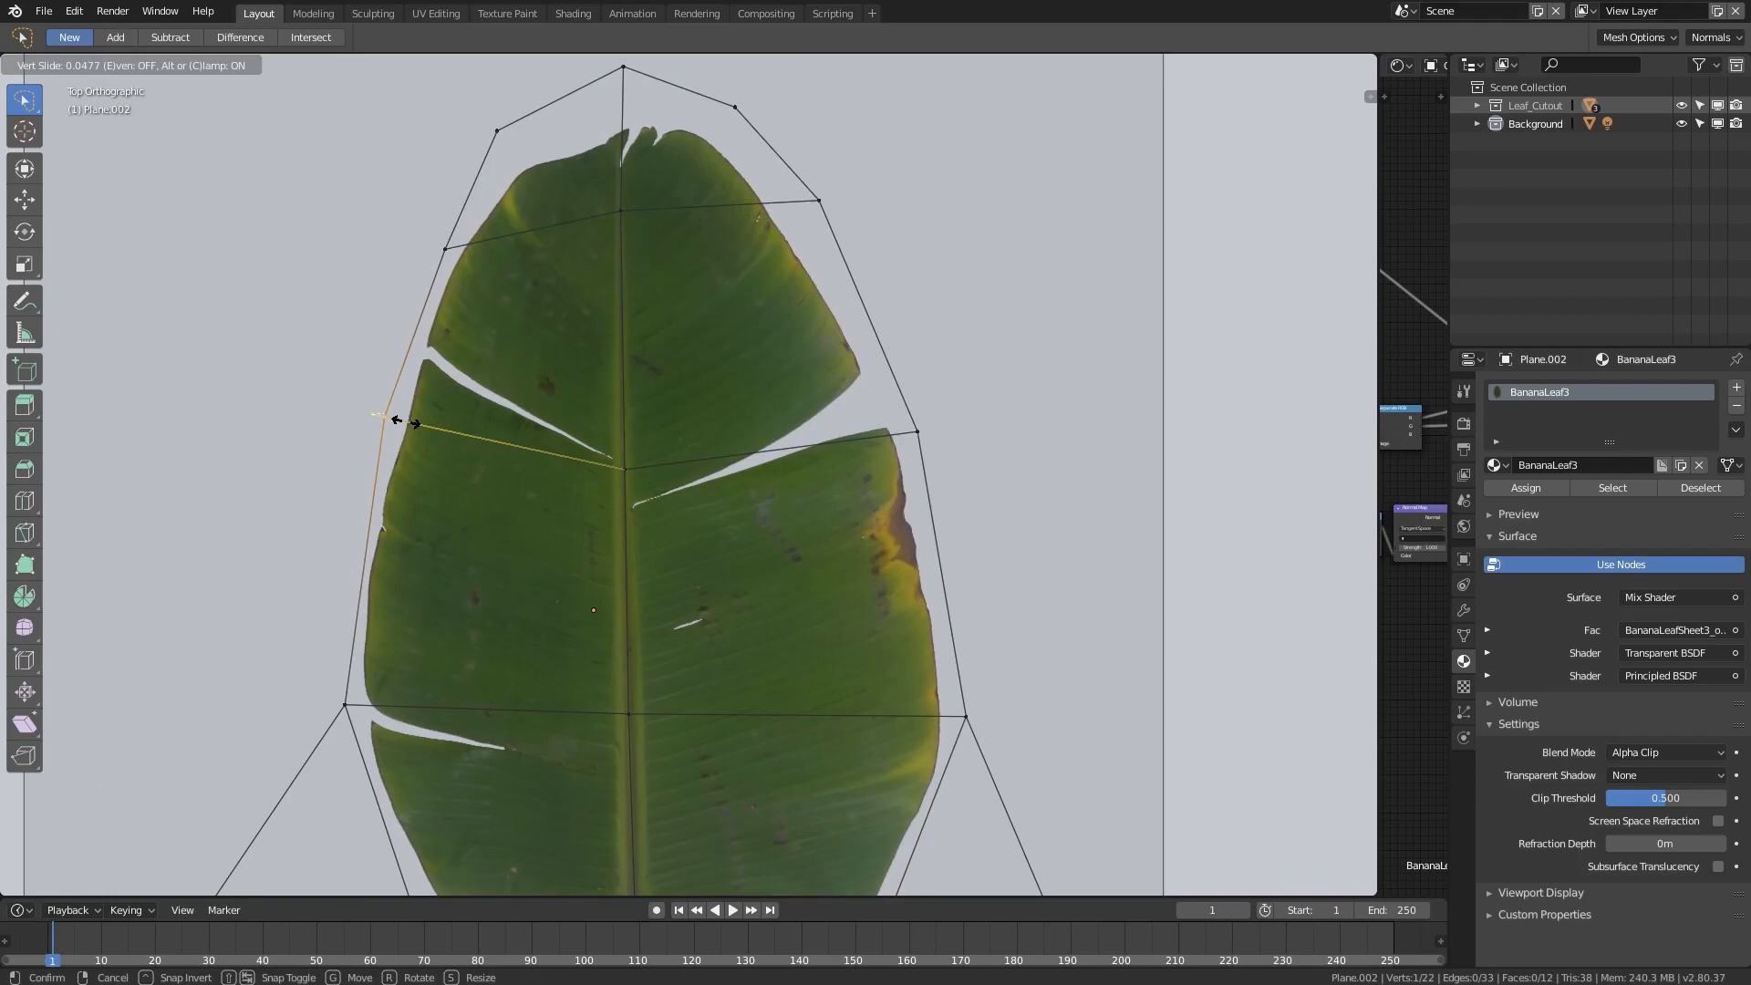
left_click(392, 418)
- Slide the tip vertex down along the midrib and the outline vertex right of it down the right edge
middle_click_drag(633, 78, 566, 320, "shift")
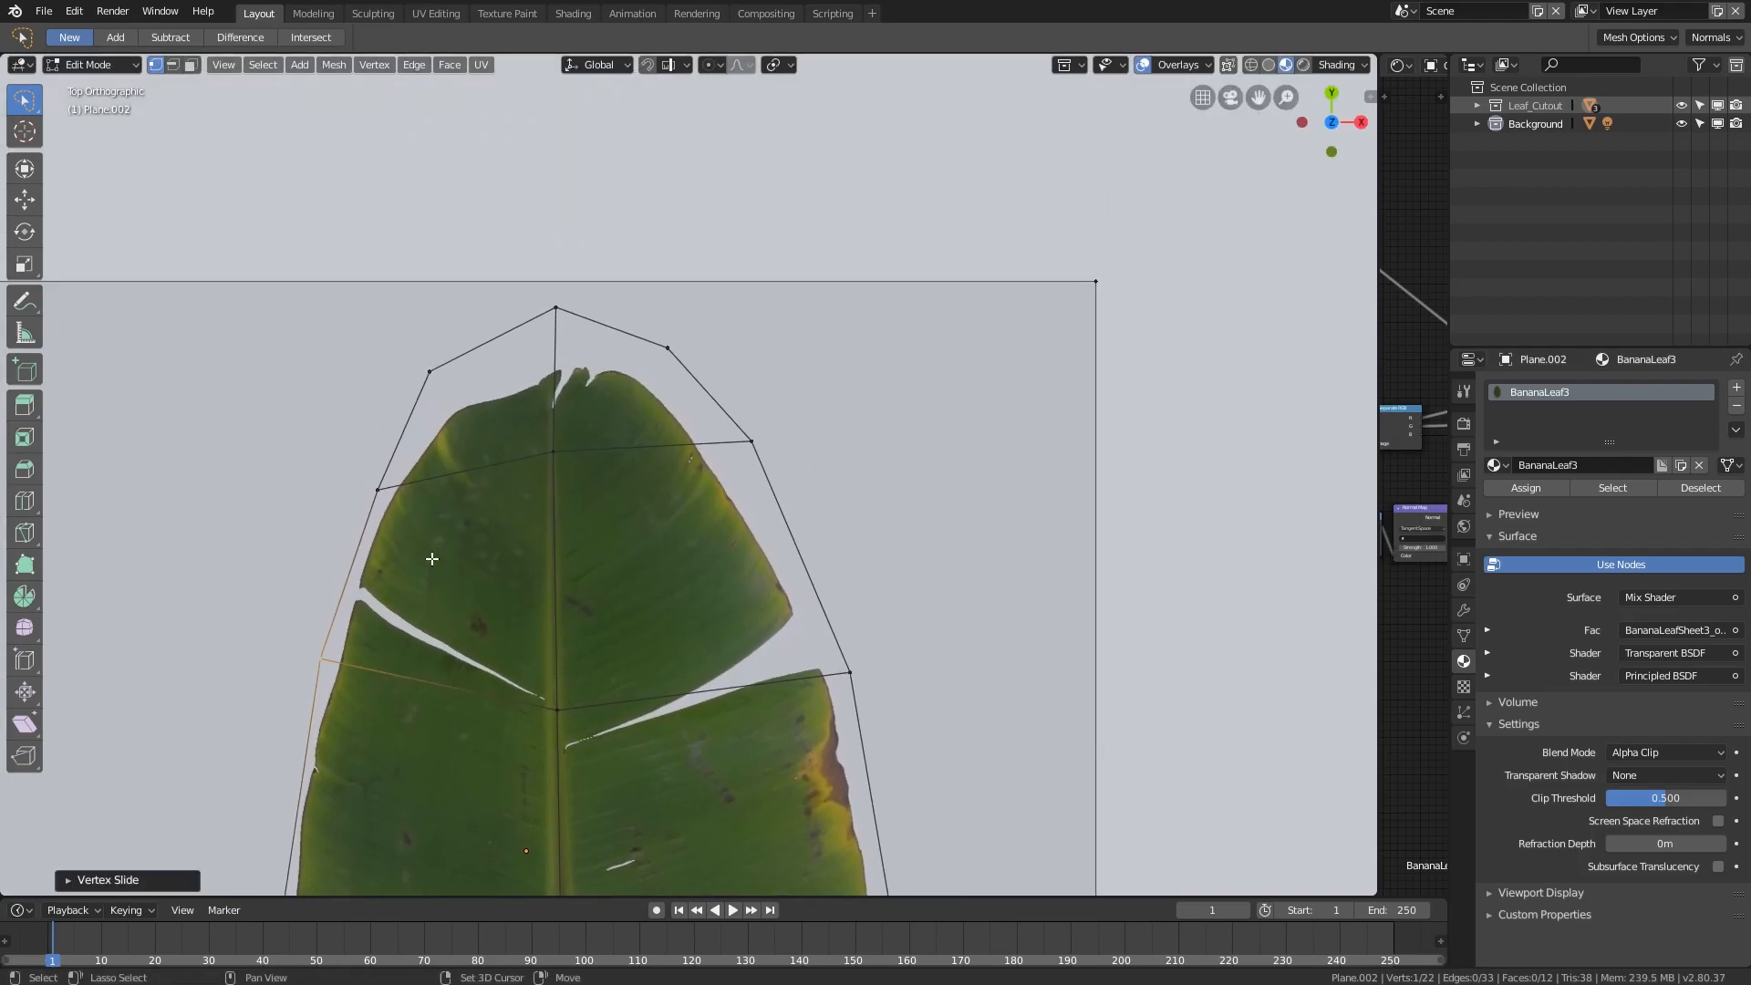
left_click(558, 311)
key("g")
key("g")
left_click(560, 347)
left_click(679, 362)
key("g")
key("g")
left_click(698, 400)
- Slide the right outline vertex of the uppermost cross edge inward along that edge, undoing a first slide in the wrong direction
left_click(747, 442)
key("g")
key("g")
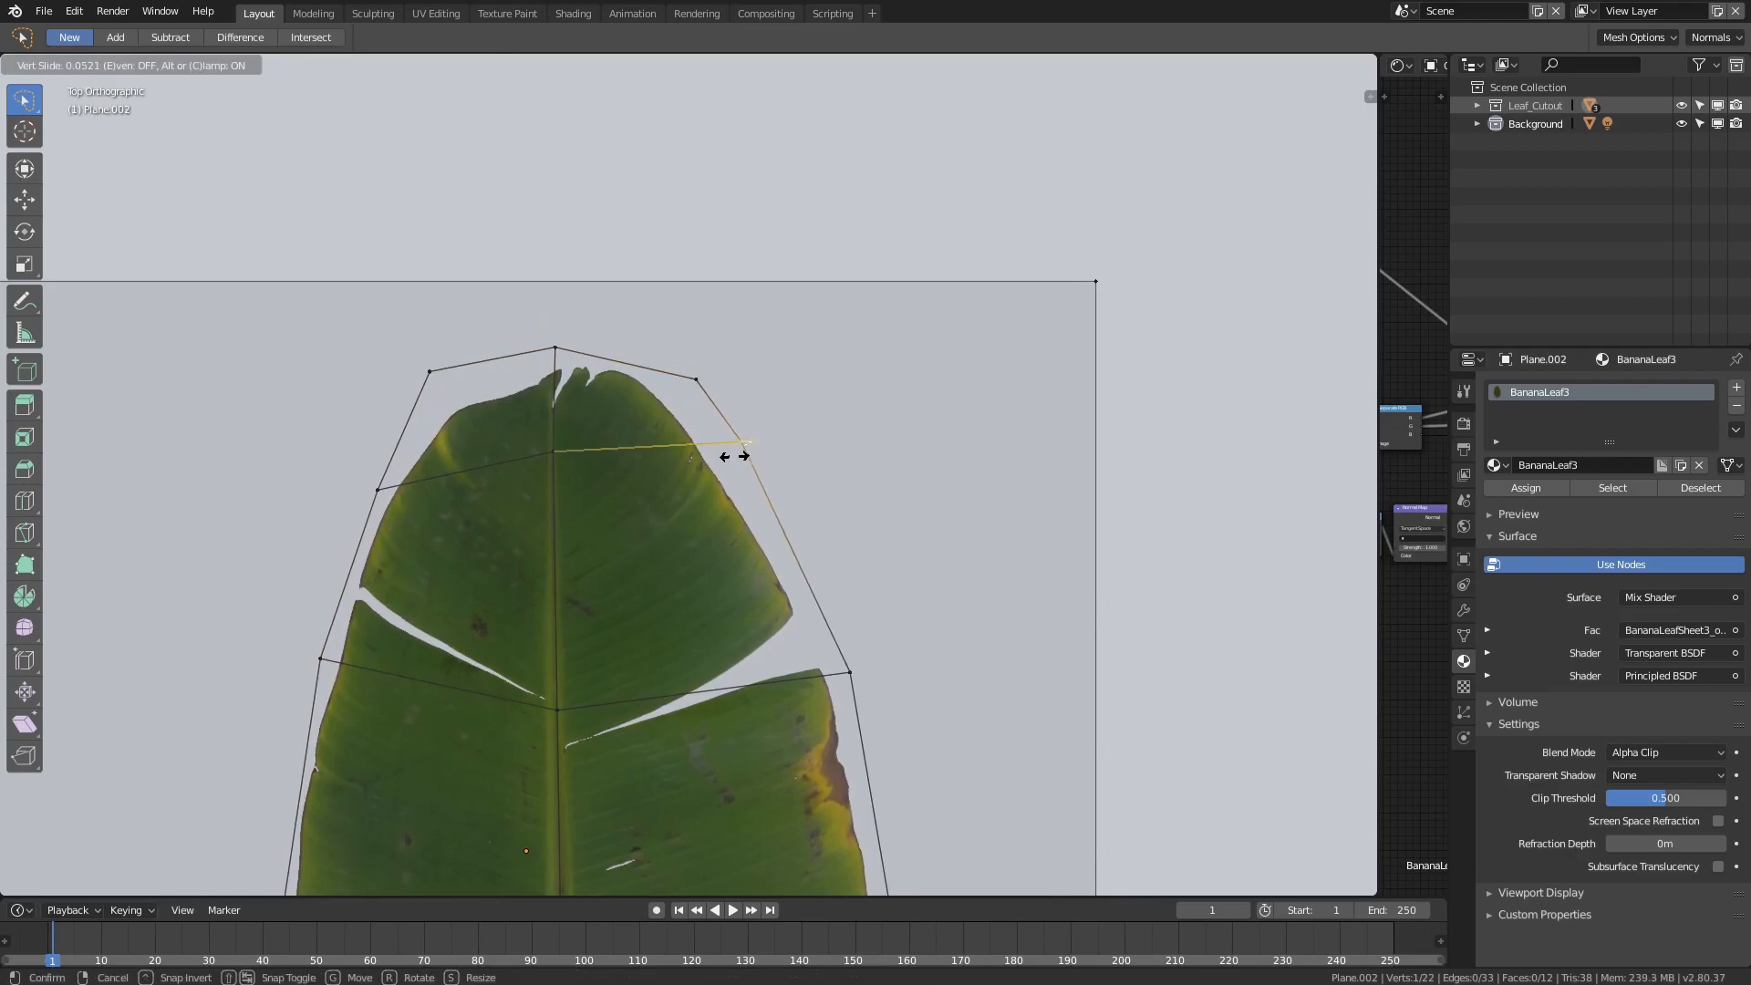
left_click(716, 372)
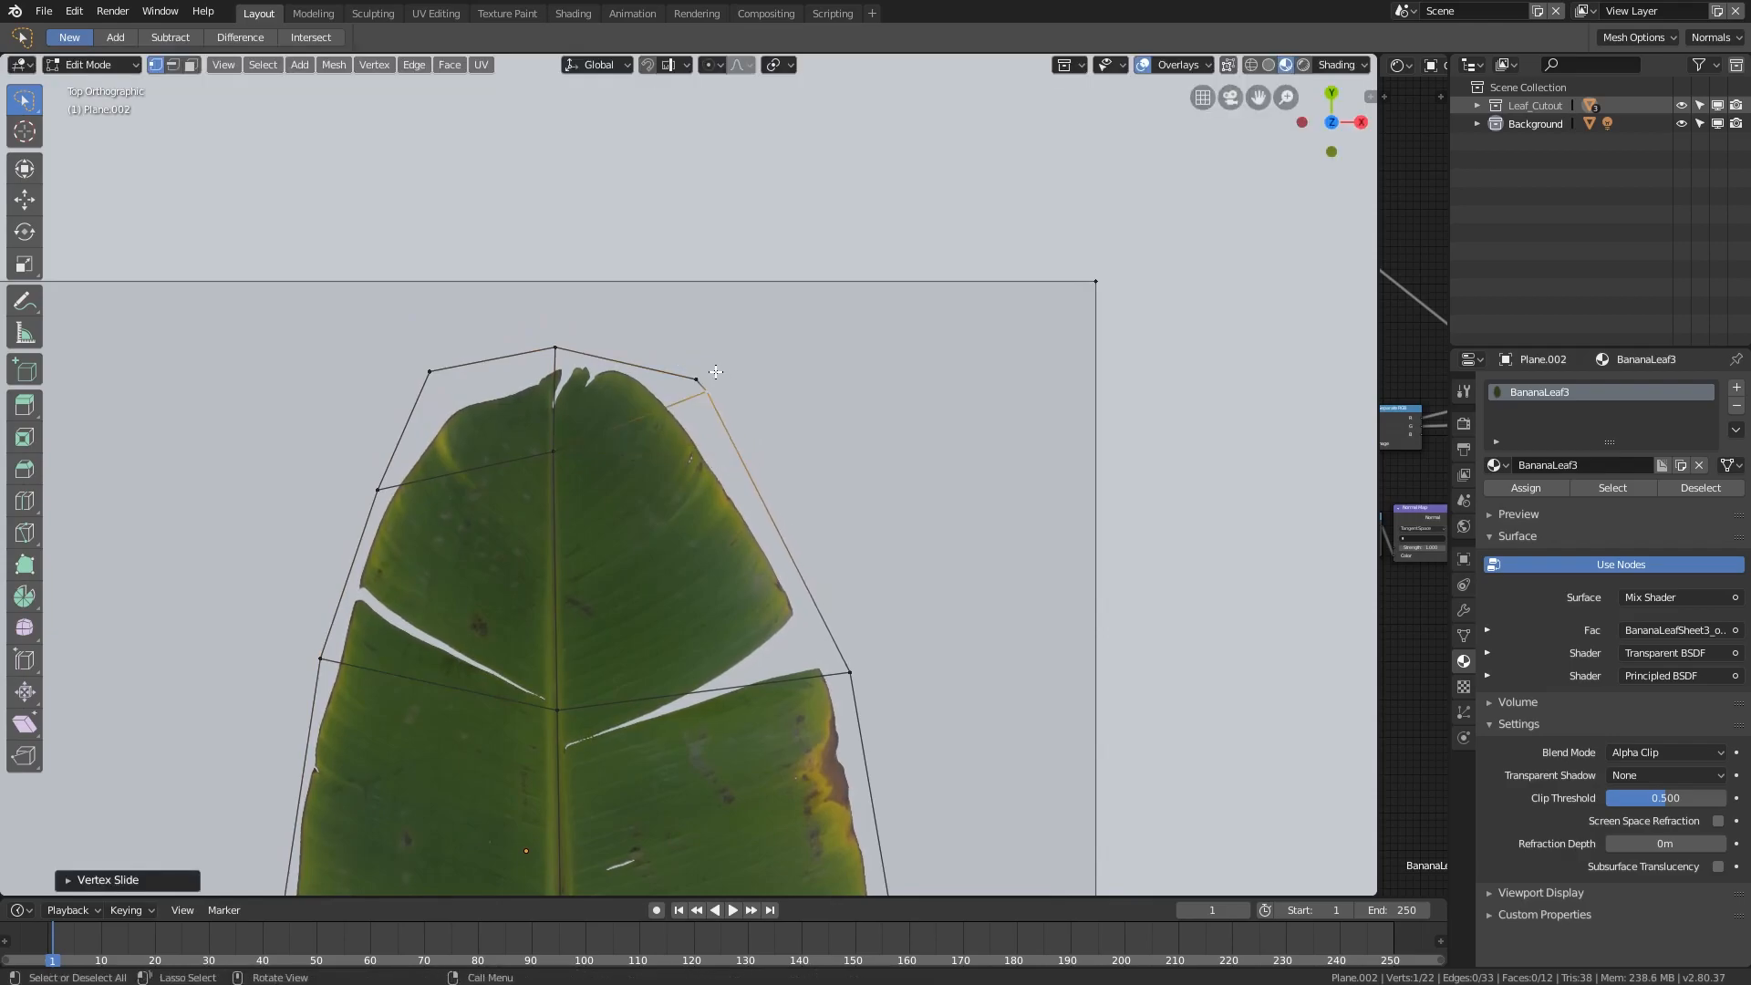
key("ctrl+z")
key("g")
key("g")
left_click(707, 494)
- Slide the outline vertex right of the tip toward the tip, and the one left of it down the left edge
left_click(696, 378)
key("g")
key("g")
left_click(656, 367)
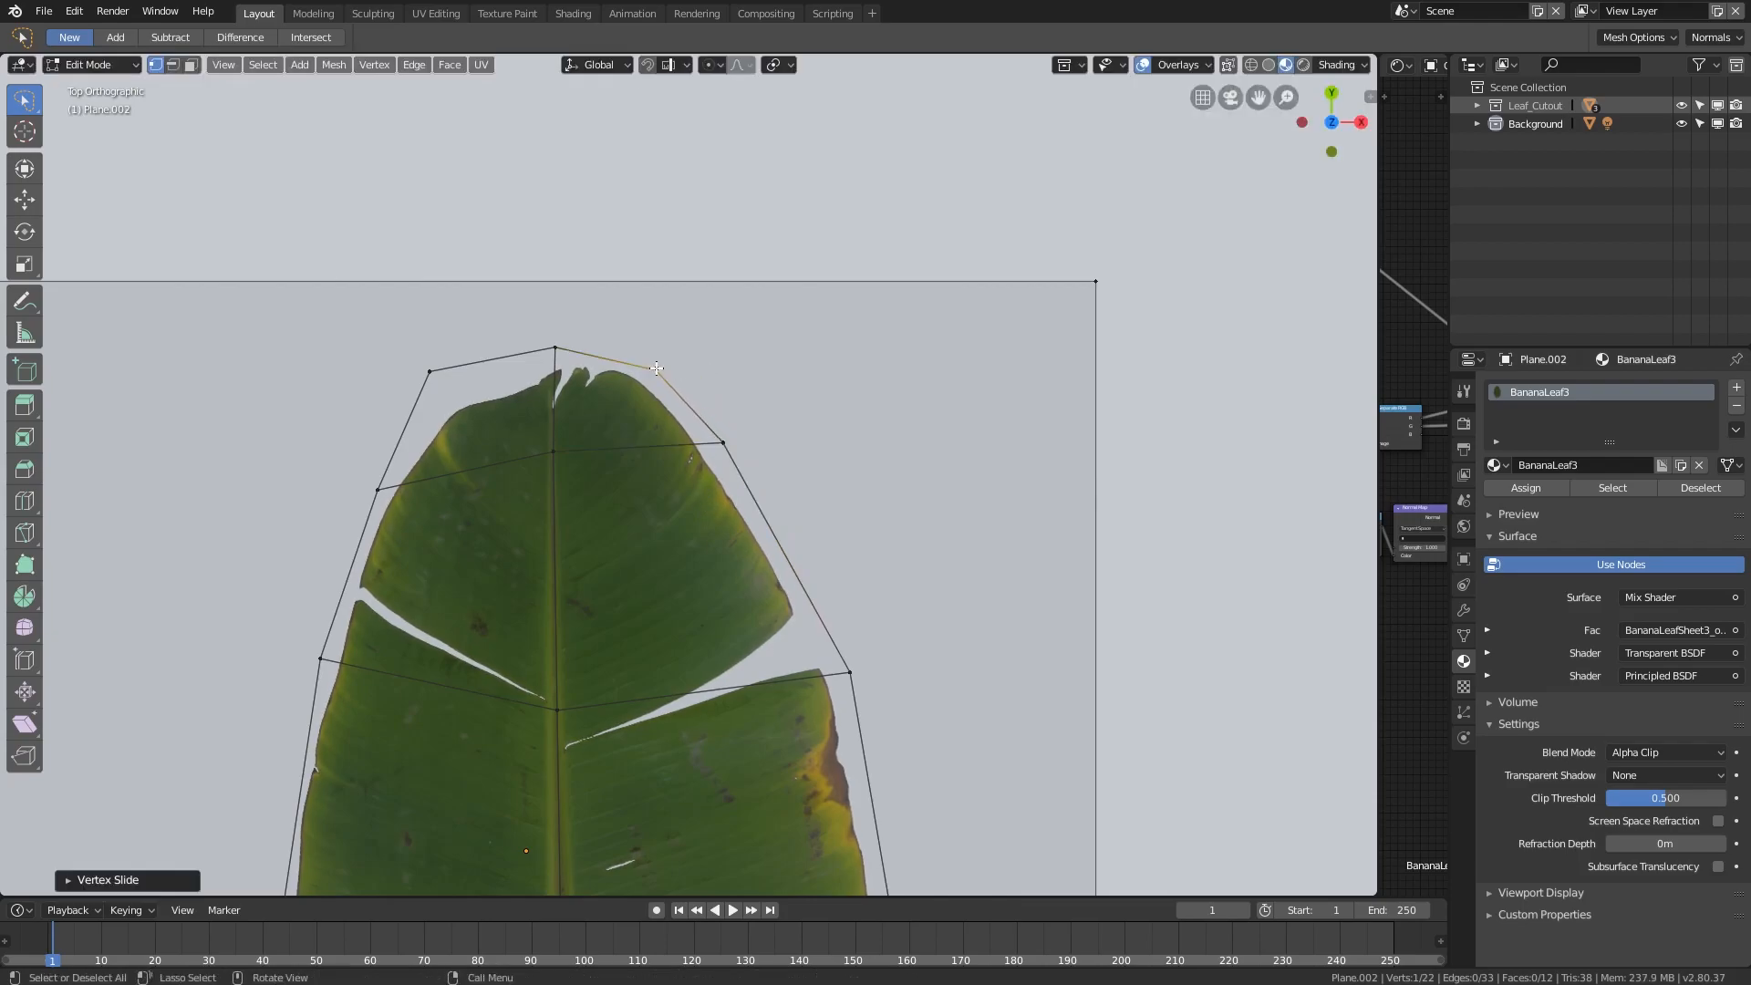
left_click(442, 385)
key("g")
key("g")
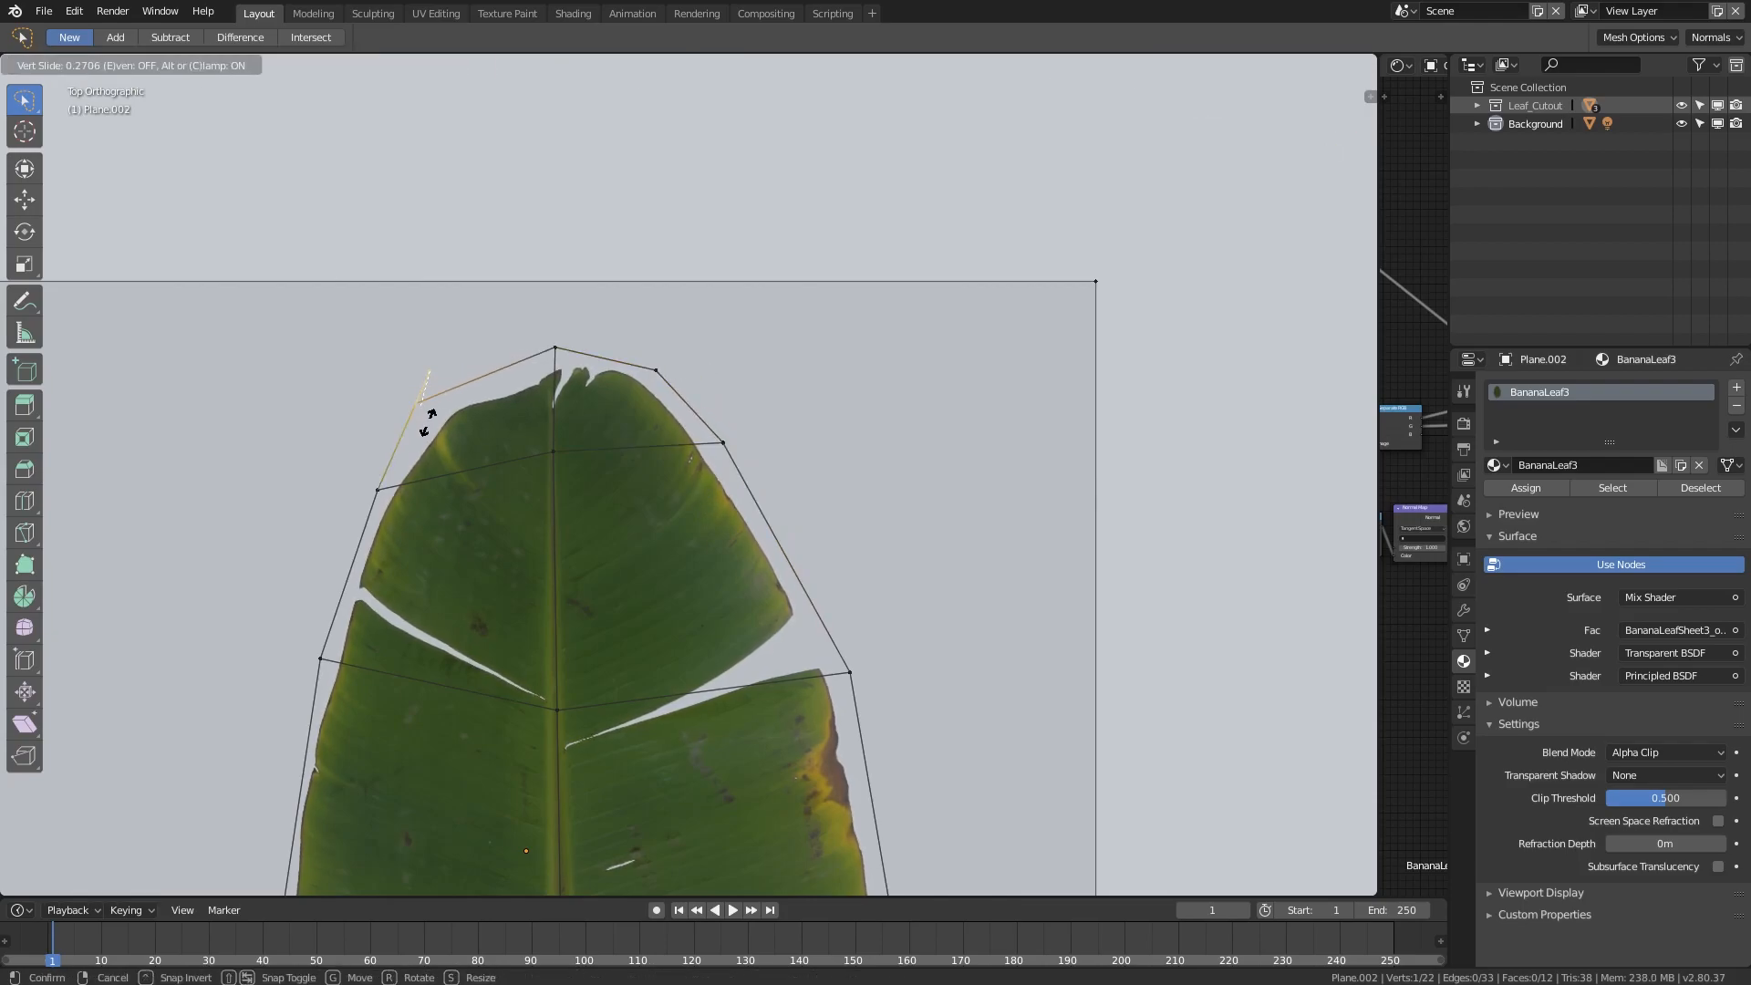
left_click(454, 444)
- Delete the plane's four corner vertices so that only the banana leaf cutout remains
scroll(453, 444, "down", 2)
scroll(453, 444, "down", 1)
middle_click_drag(578, 680, 579, 387, "shift")
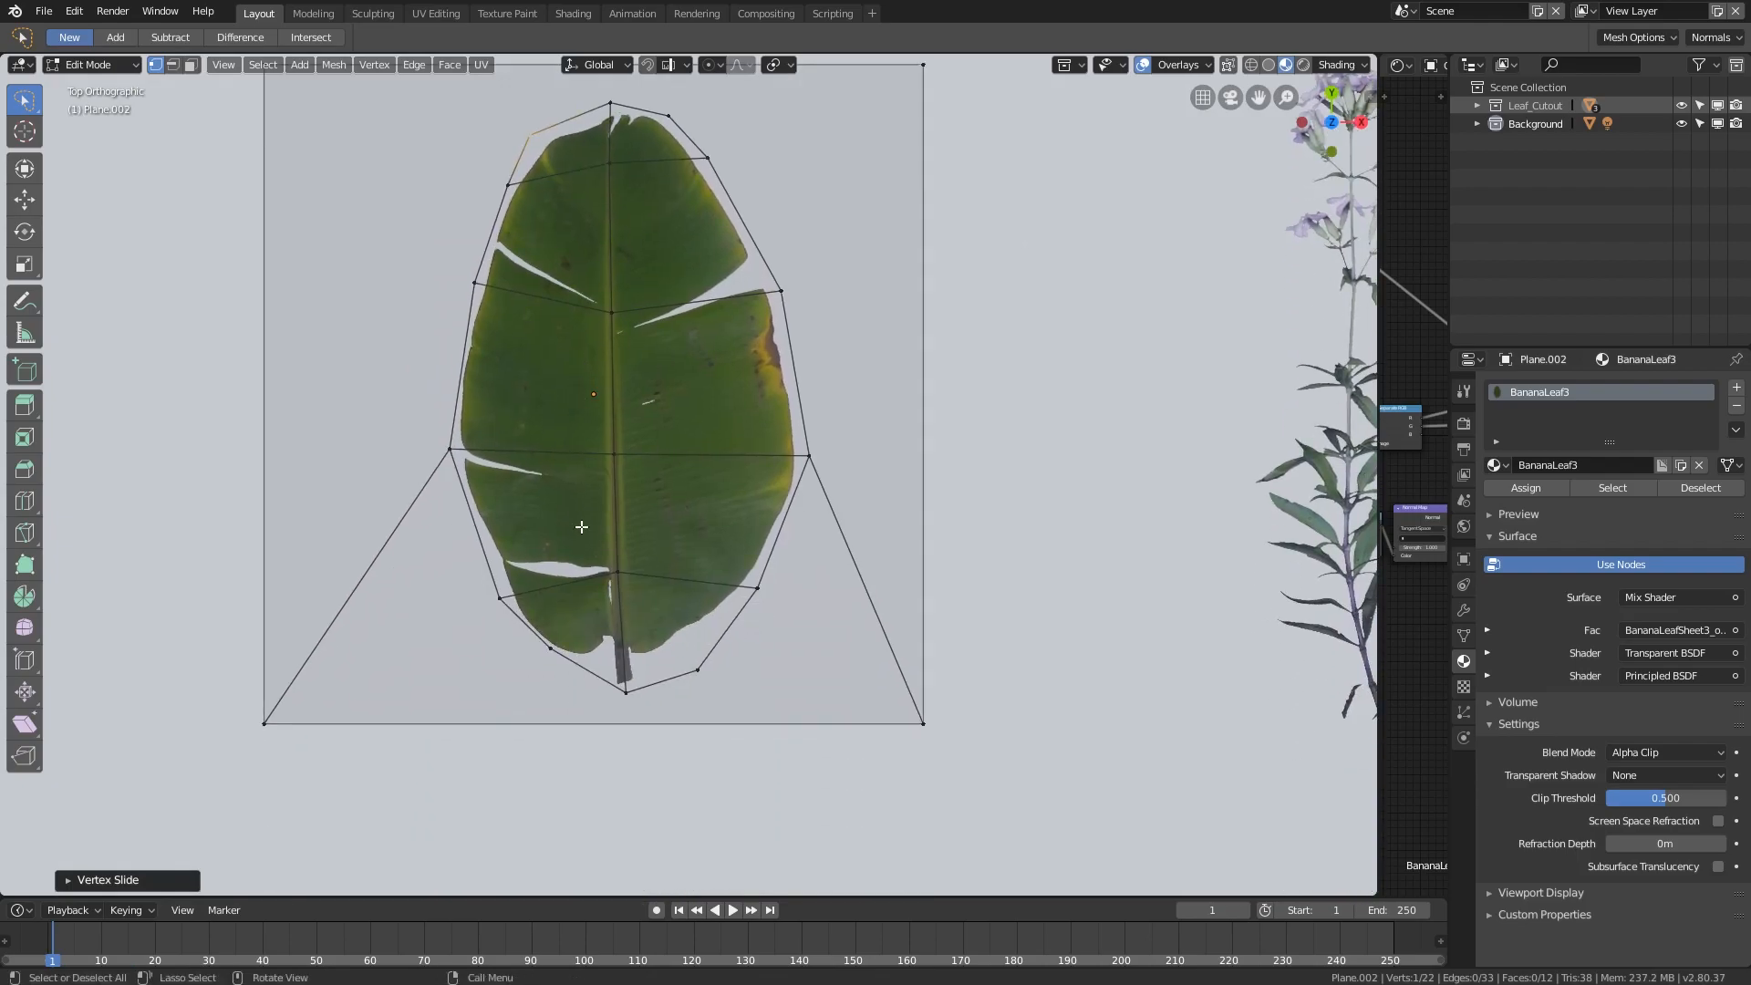
scroll(582, 539, "down", 4)
middle_click_drag(581, 544, 569, 598, "shift")
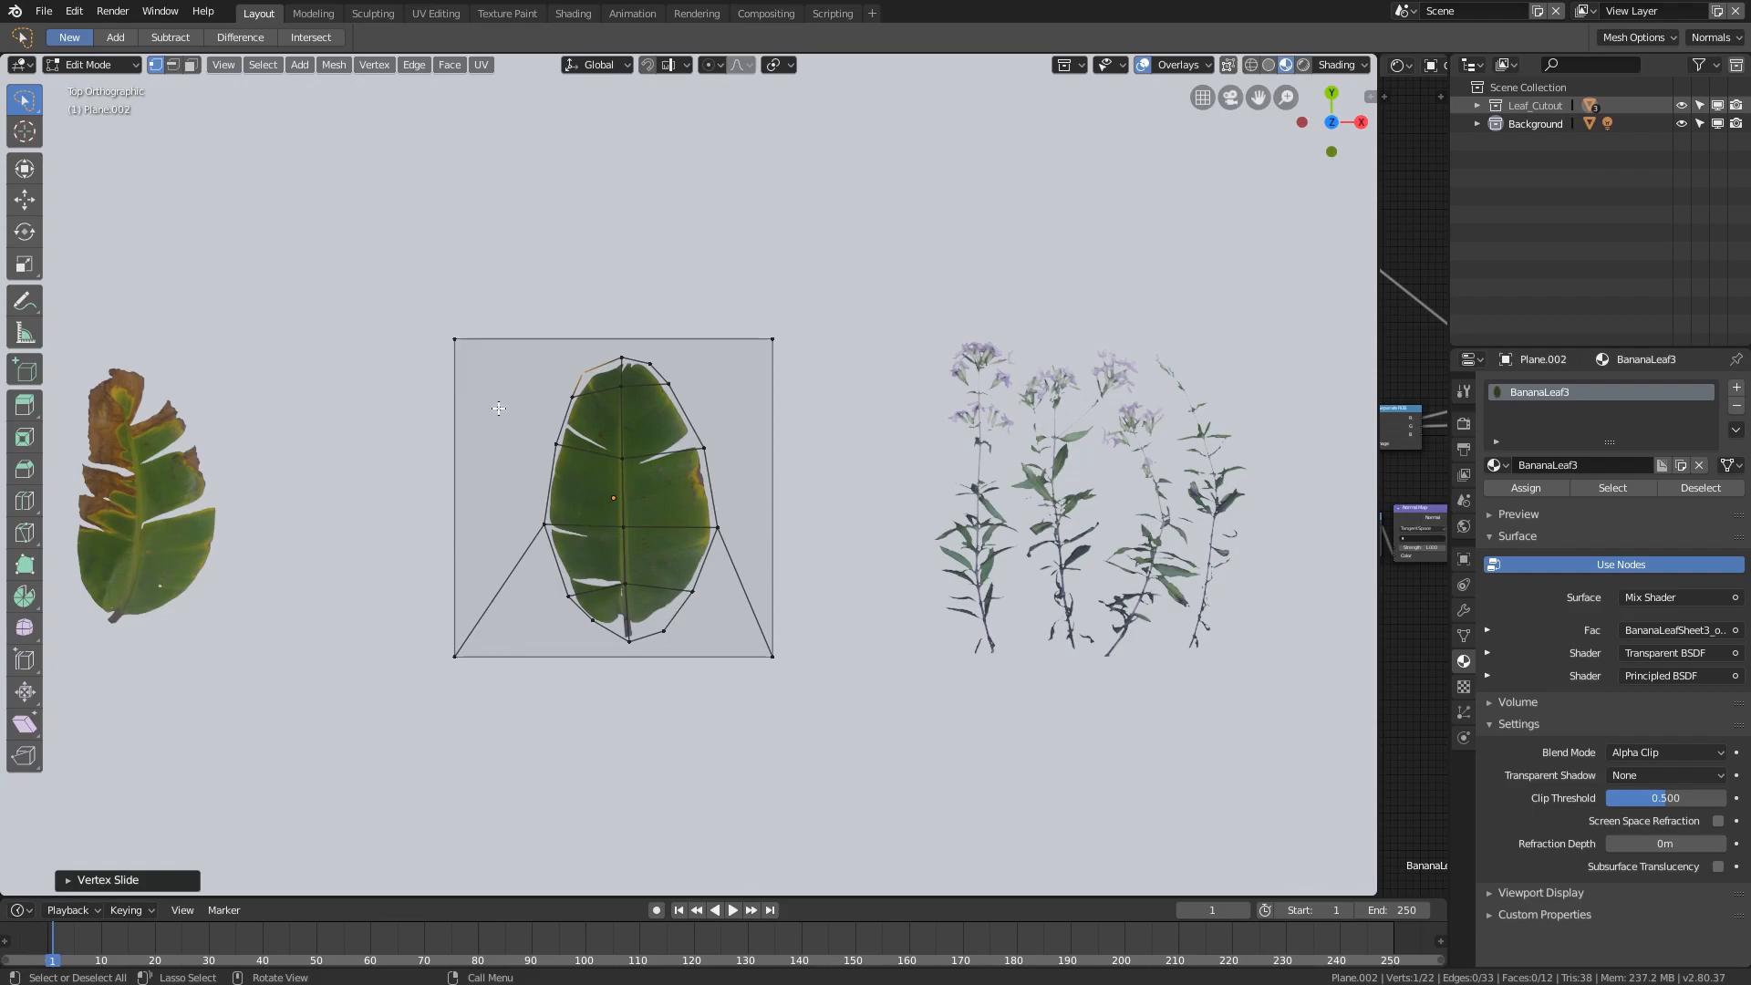
left_click(456, 339)
left_click(456, 656, "shift")
left_click(769, 659, "shift")
left_click(765, 335, "shift")
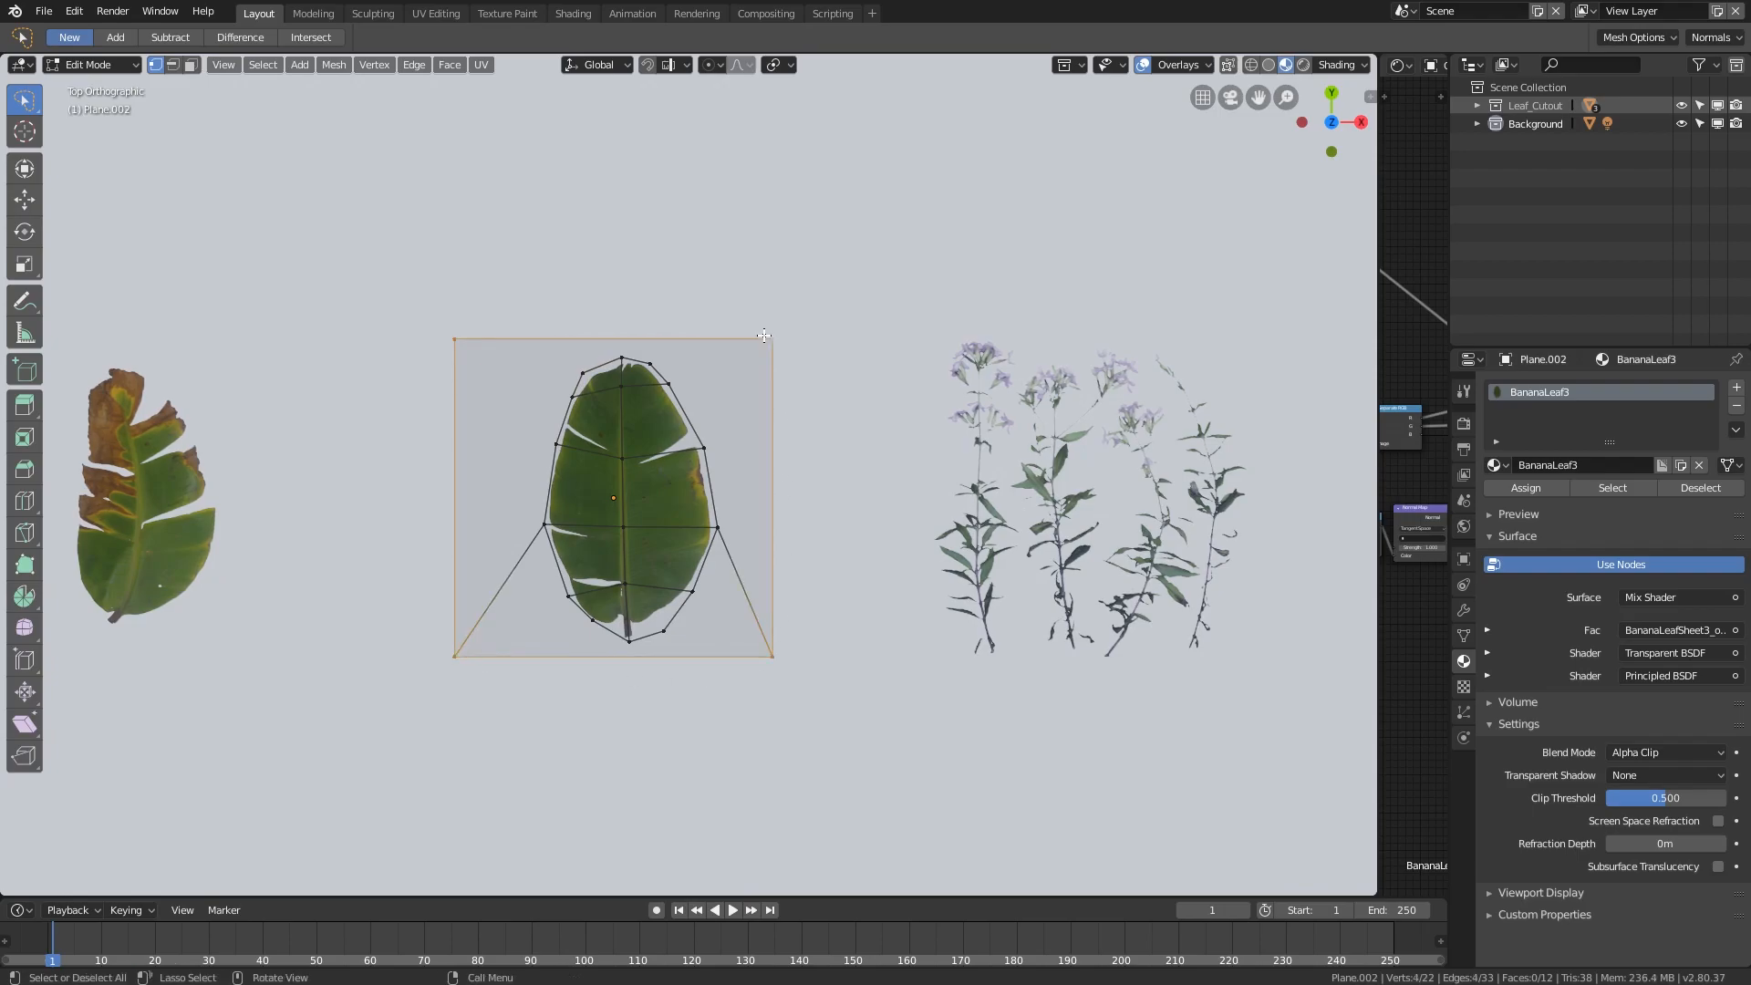
key("x")
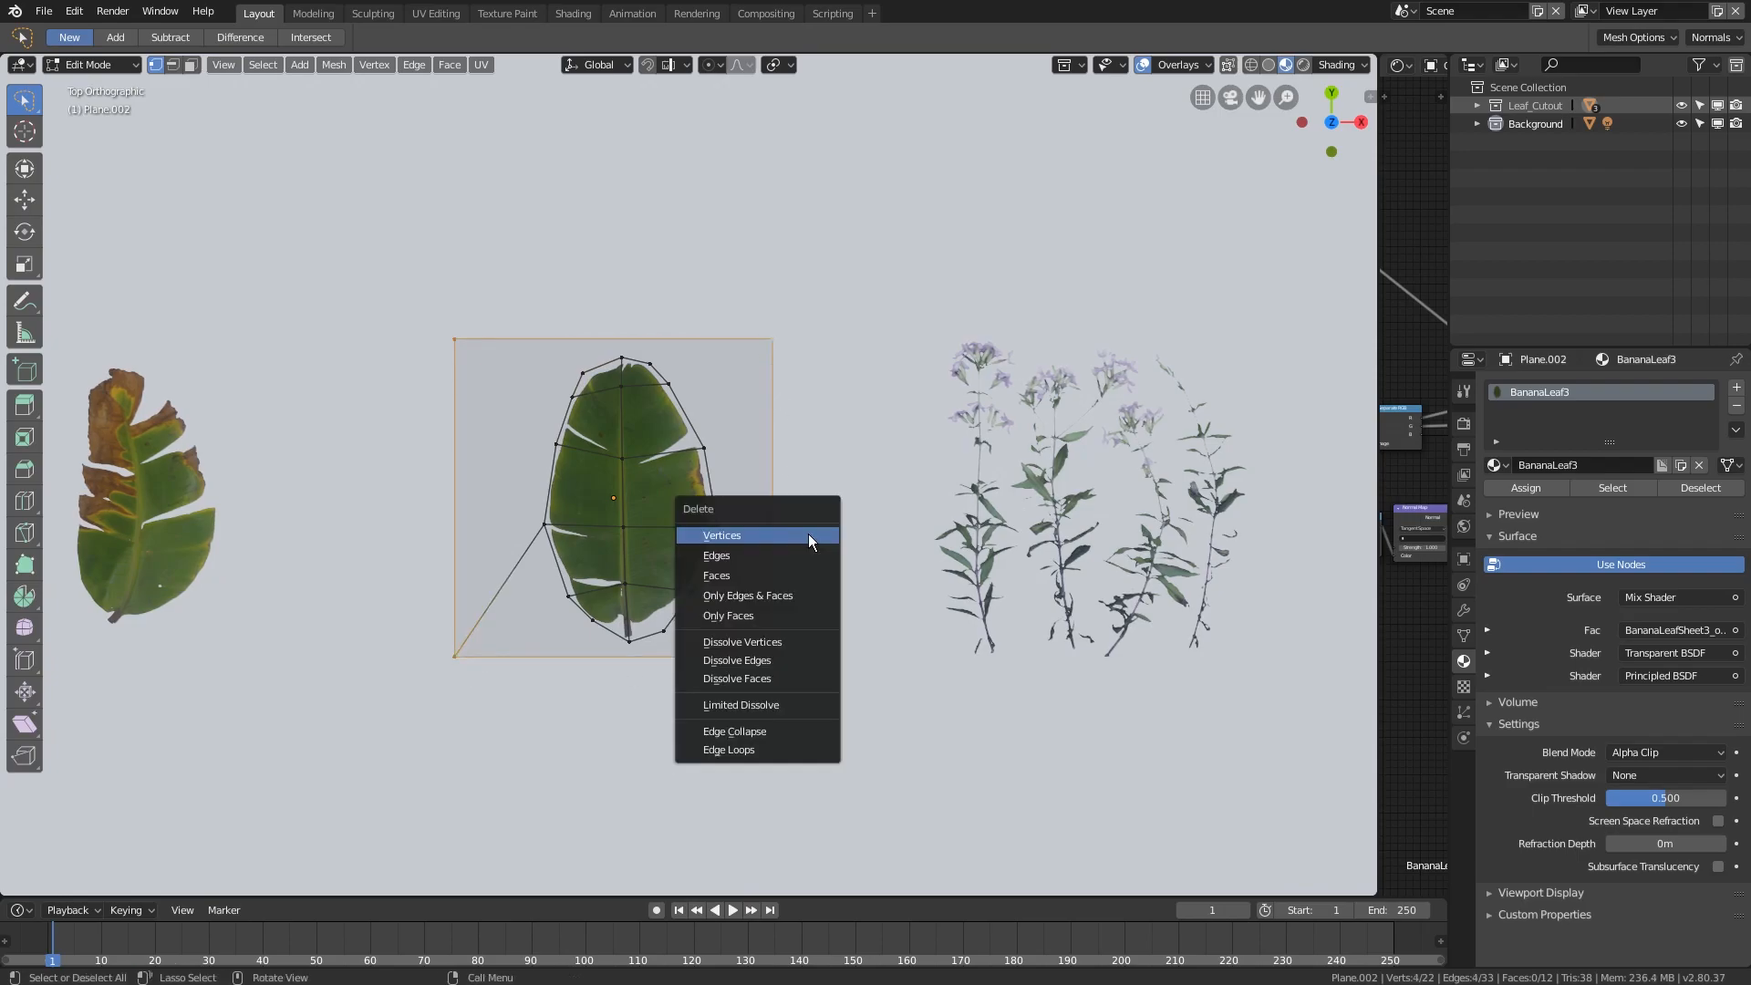
left_click(808, 533)
- Return to Object Mode and place the 3D cursor at the lower end of the leaf's stem
scroll(553, 463, "up", 2)
middle_click_drag(553, 463, 583, 432)
key("KP_7")
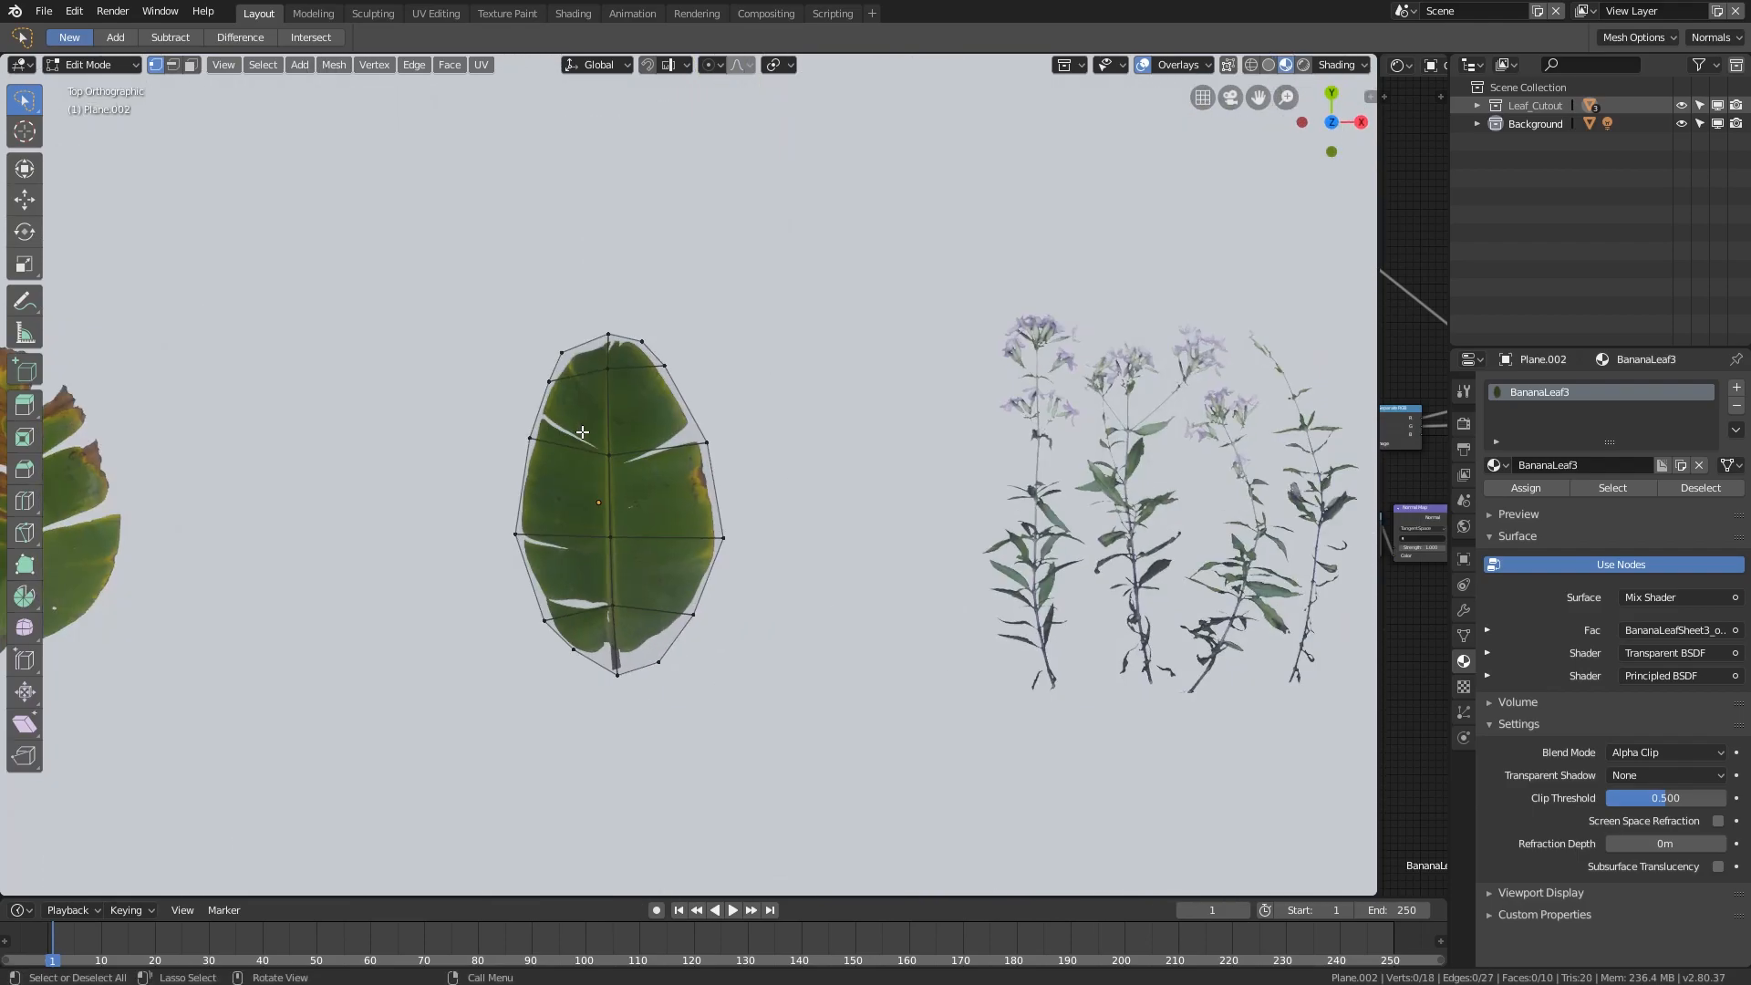
scroll(583, 432, "up", 3)
middle_click_drag(548, 577, 620, 457, "shift")
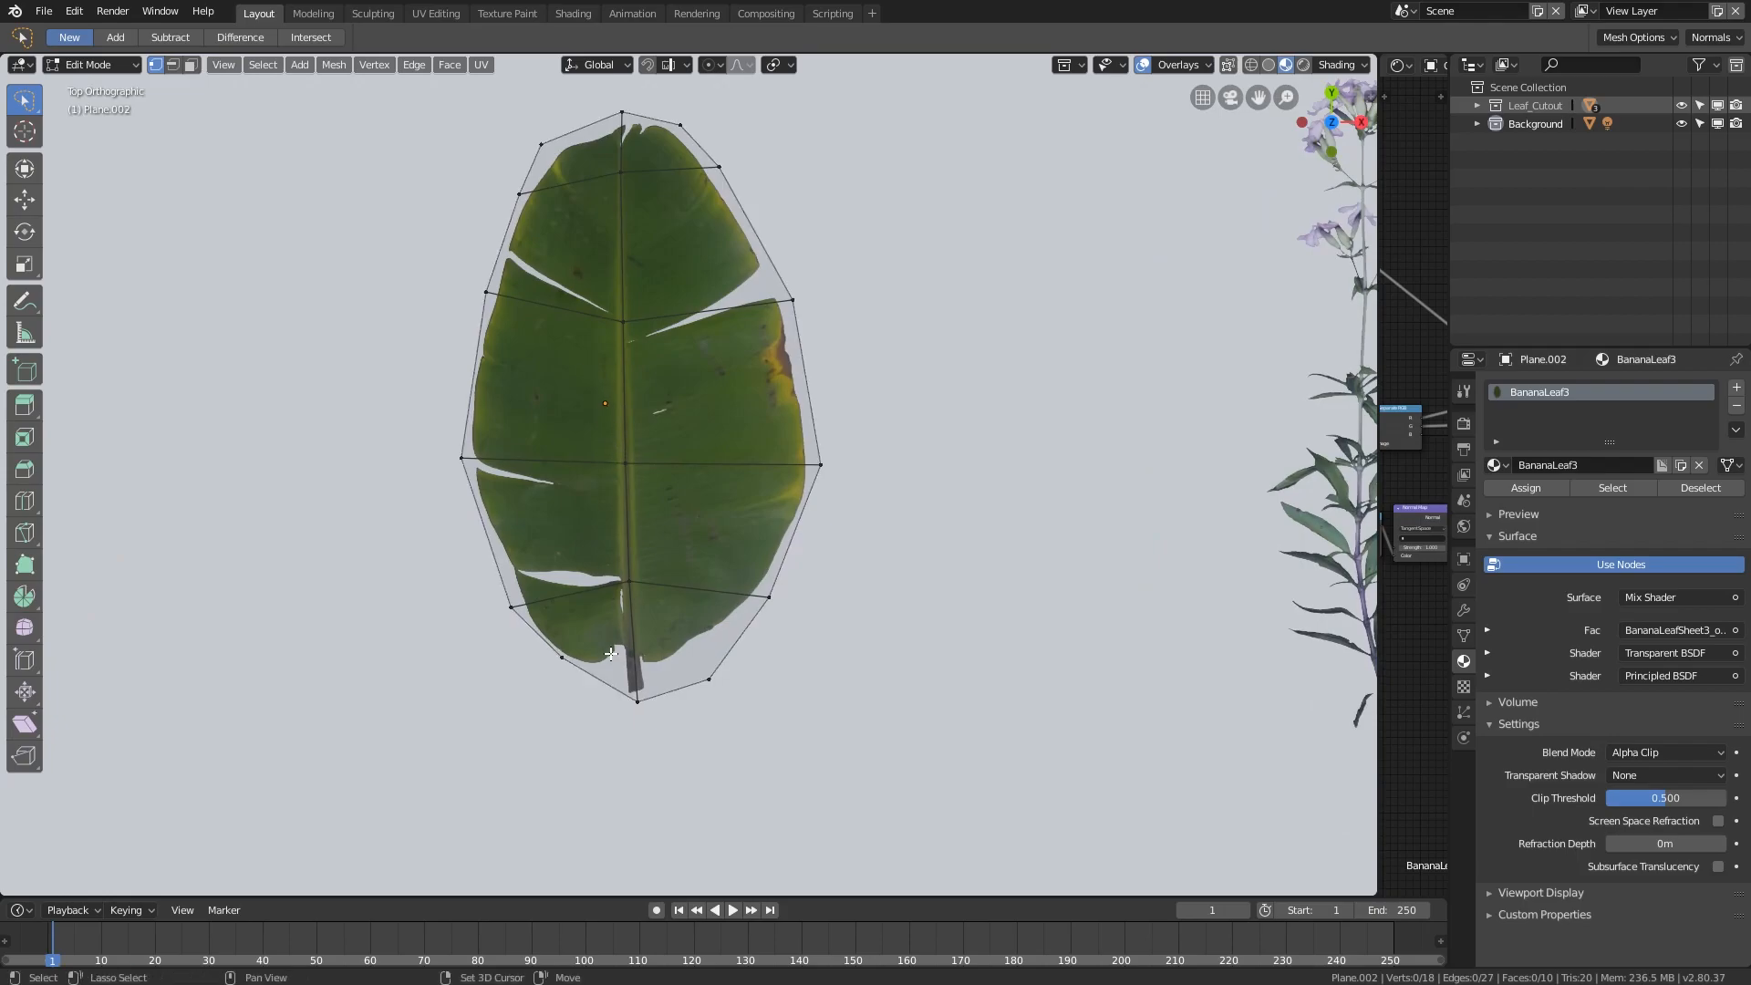
middle_click_drag(629, 675, 640, 550, "shift")
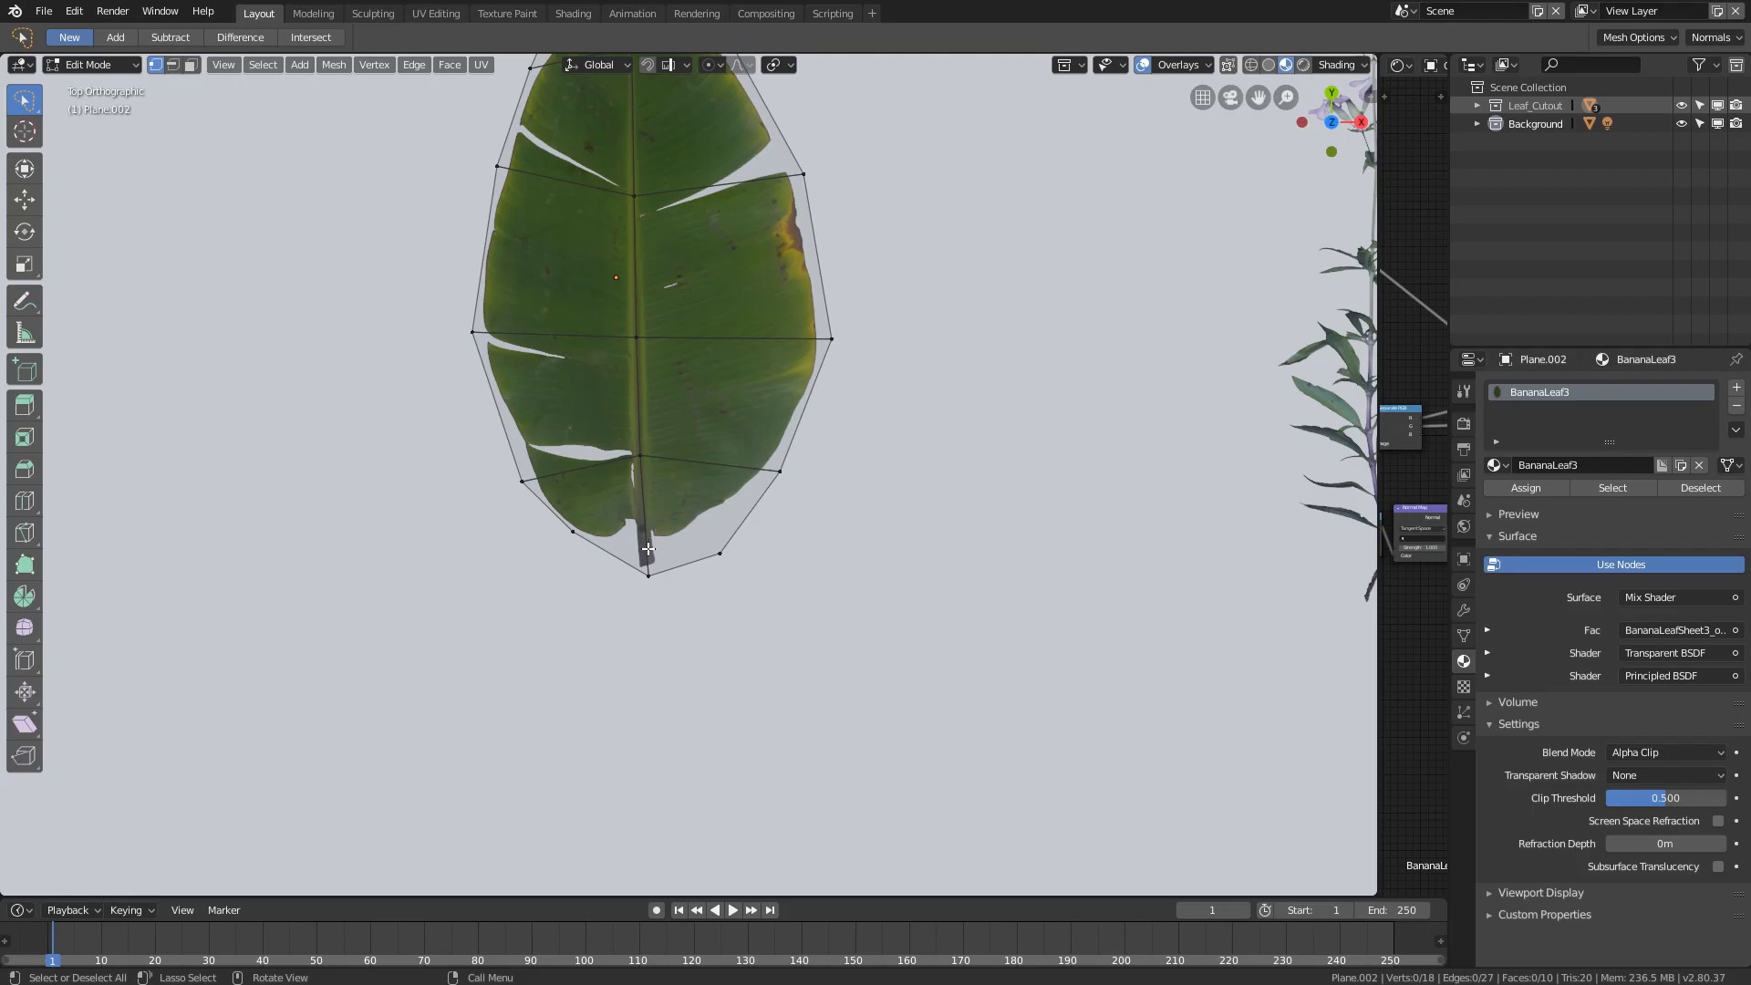
left_click(17, 130)
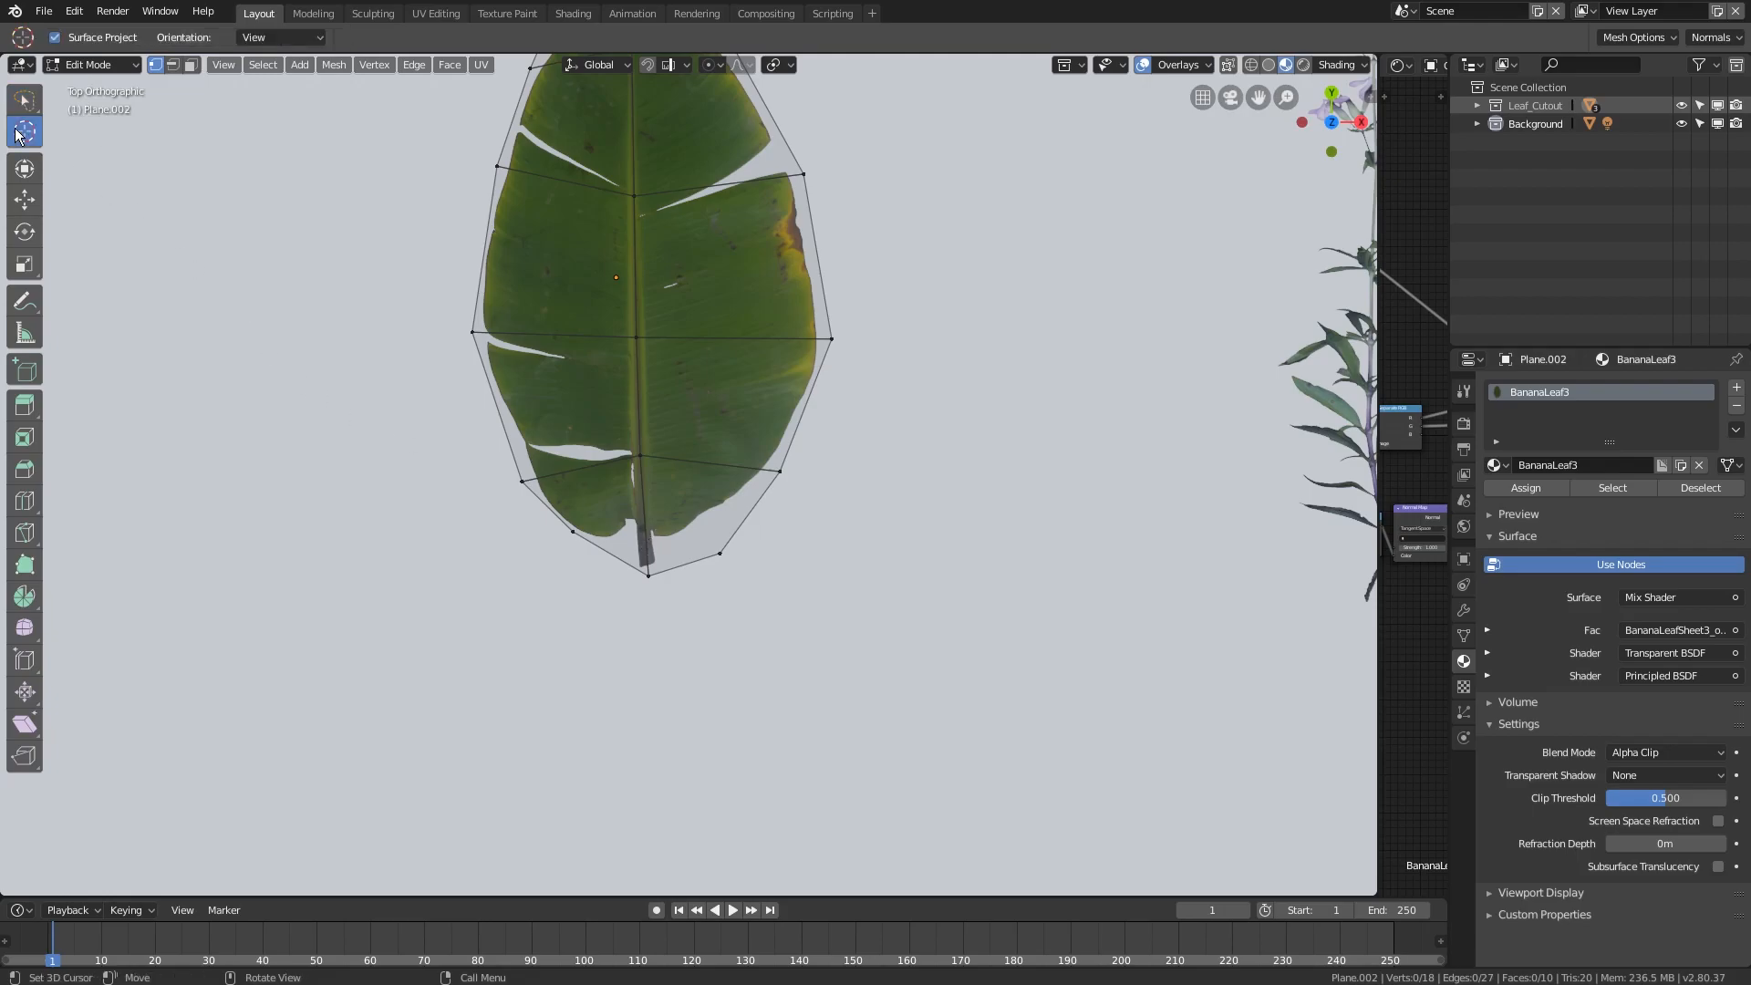
scroll(638, 548, "up", 5)
middle_click_drag(648, 557, 691, 518, "shift")
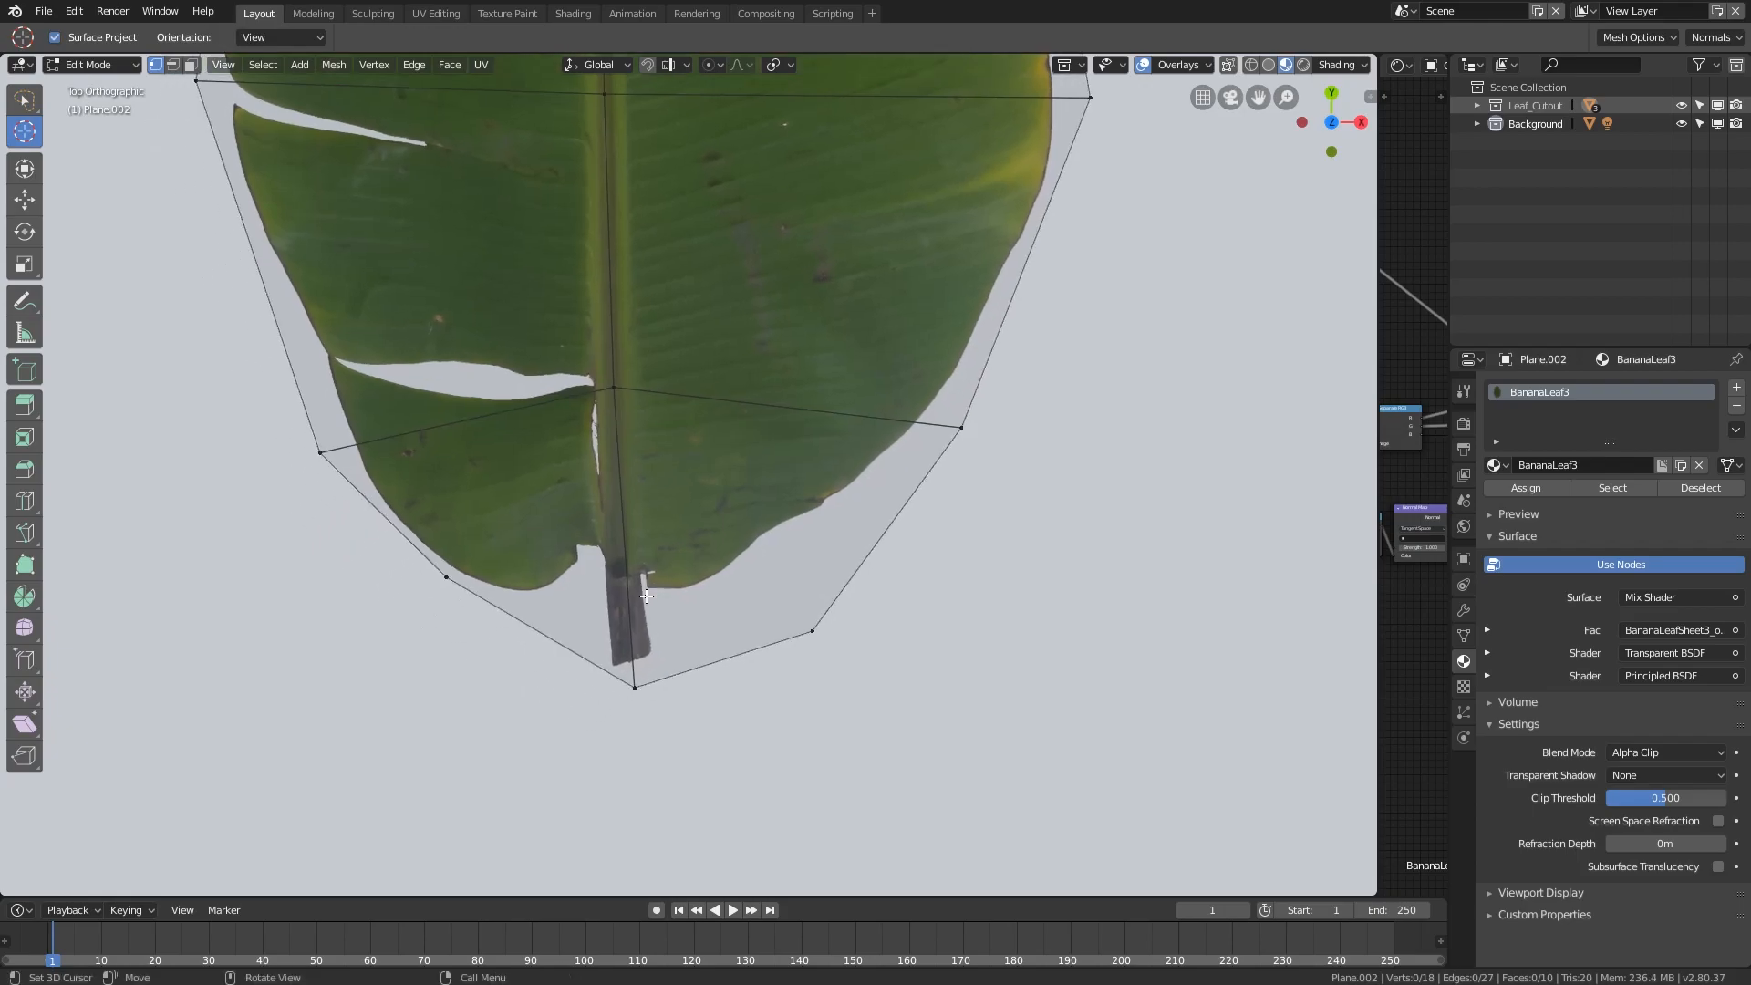
key("Tab")
left_click(25, 130)
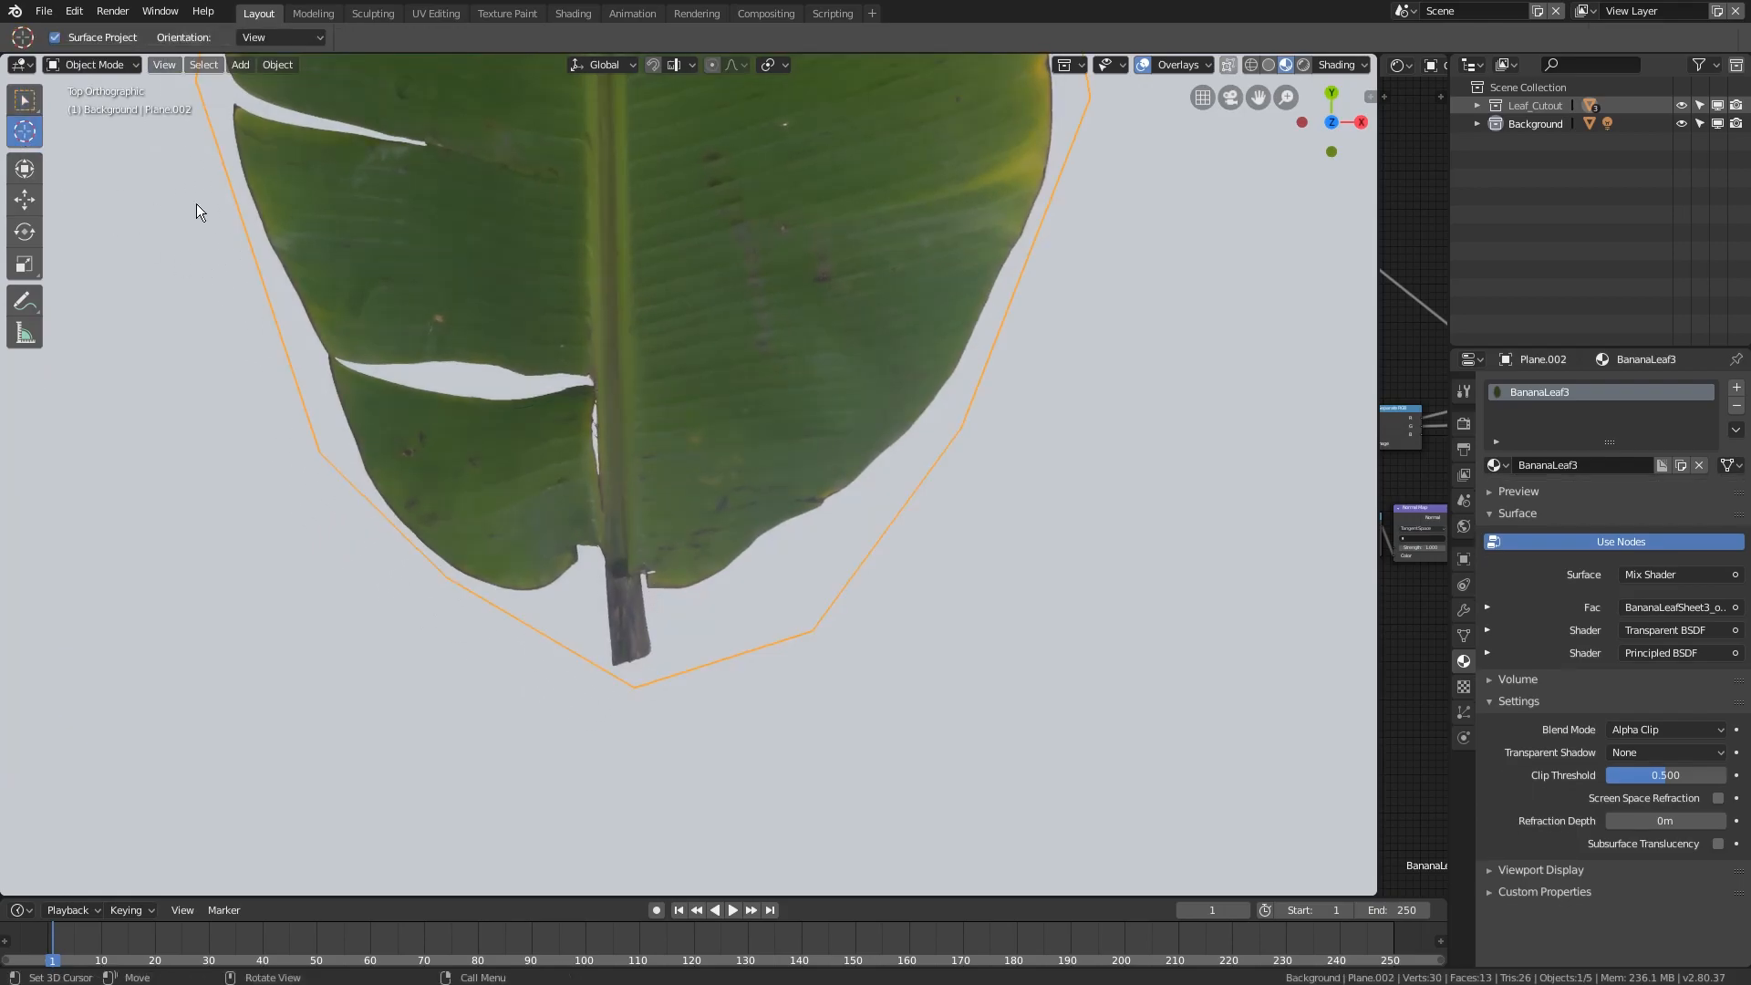
left_click(629, 644)
- Set the leaf plane's origin to the 3D cursor at the stem
scroll(665, 629, "down", 3)
middle_click_drag(647, 541, 632, 615, "shift")
left_click(23, 102)
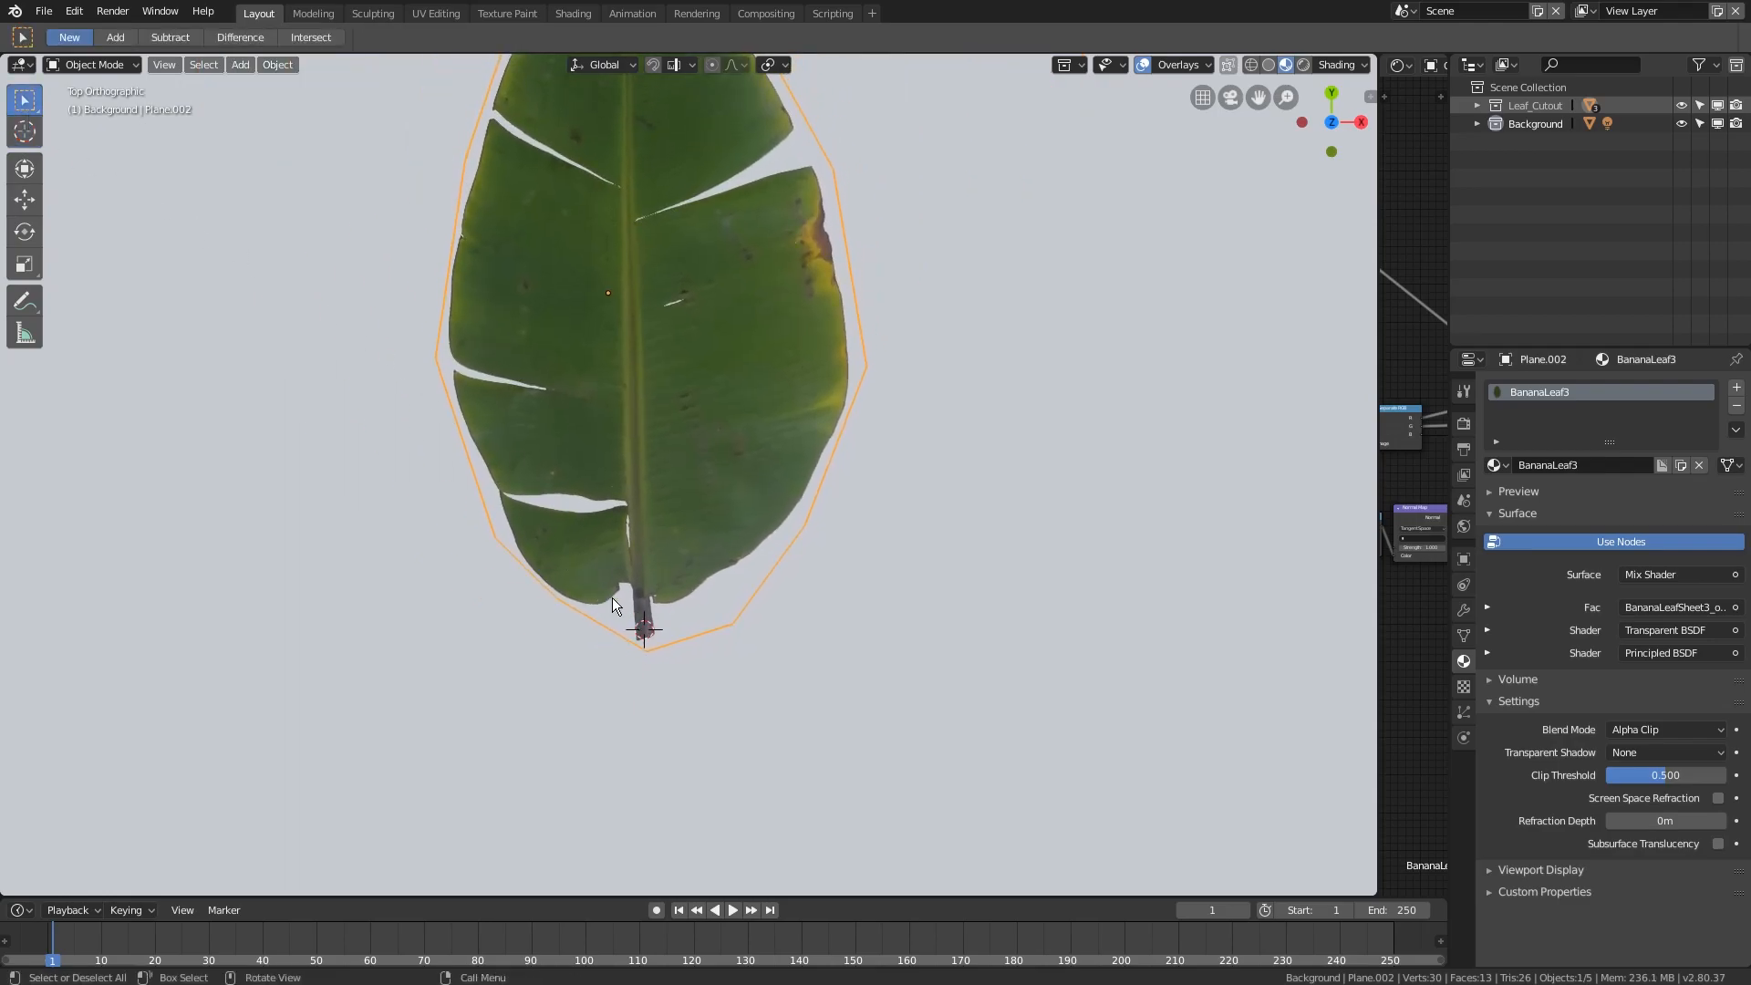
right_click(638, 613)
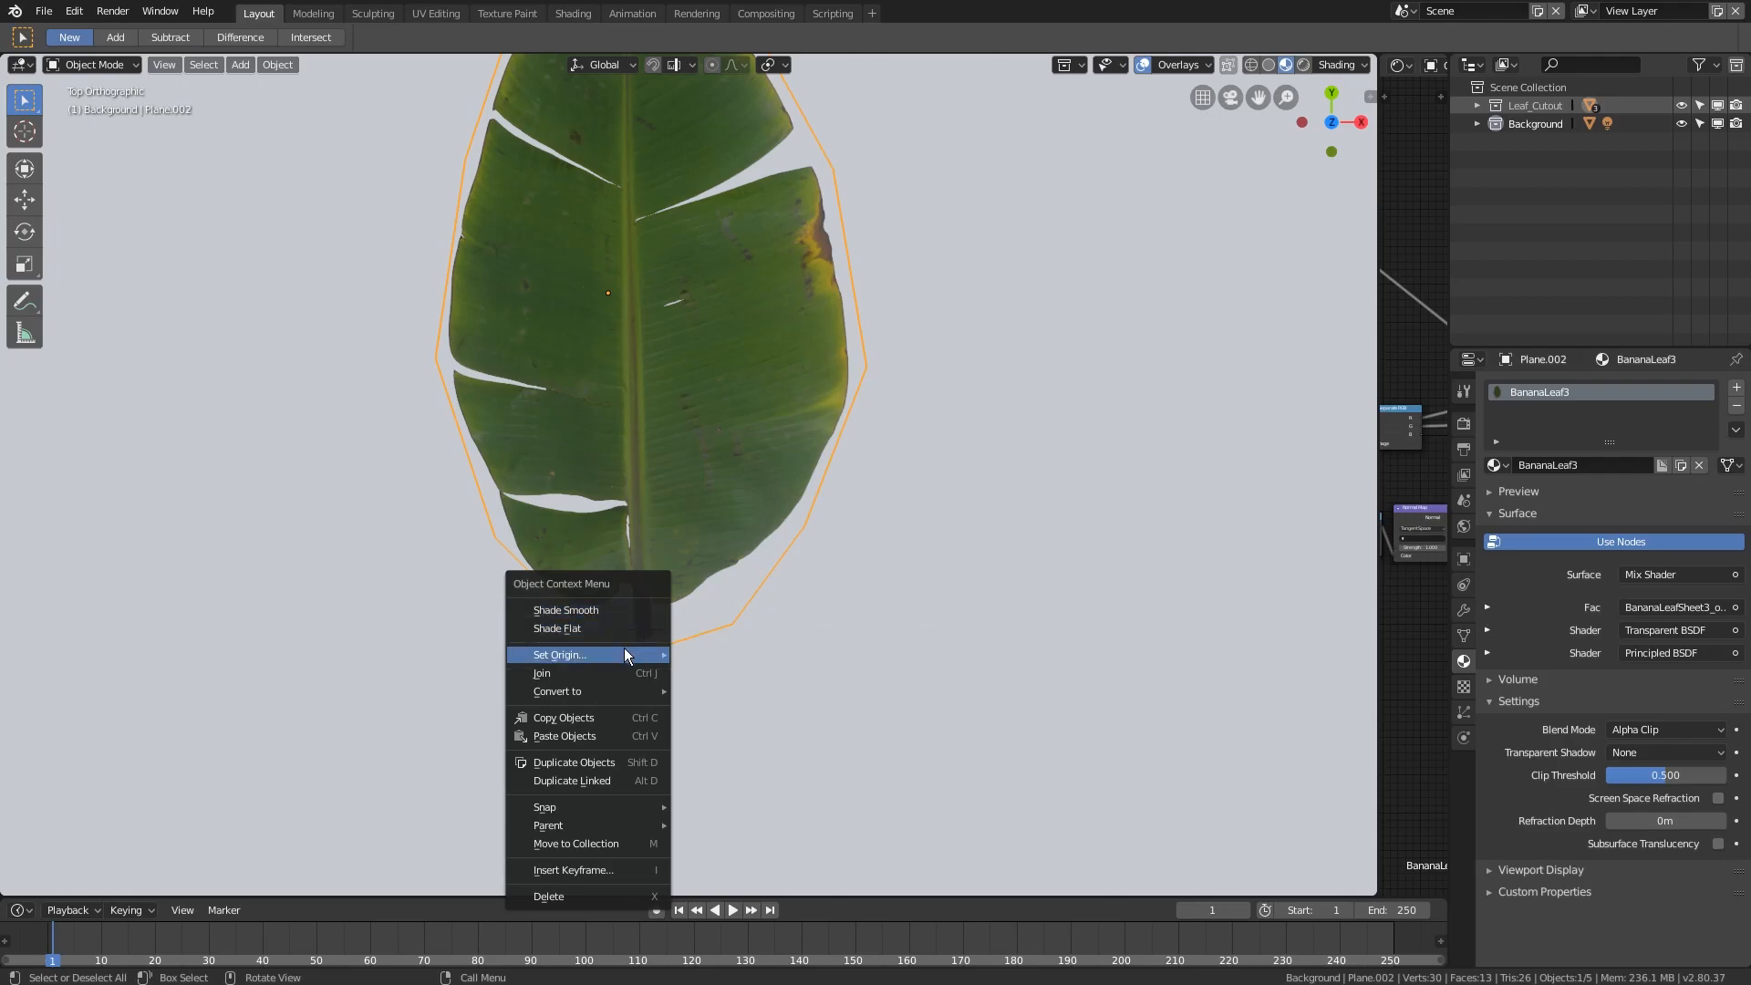
mouse_move(625, 649)
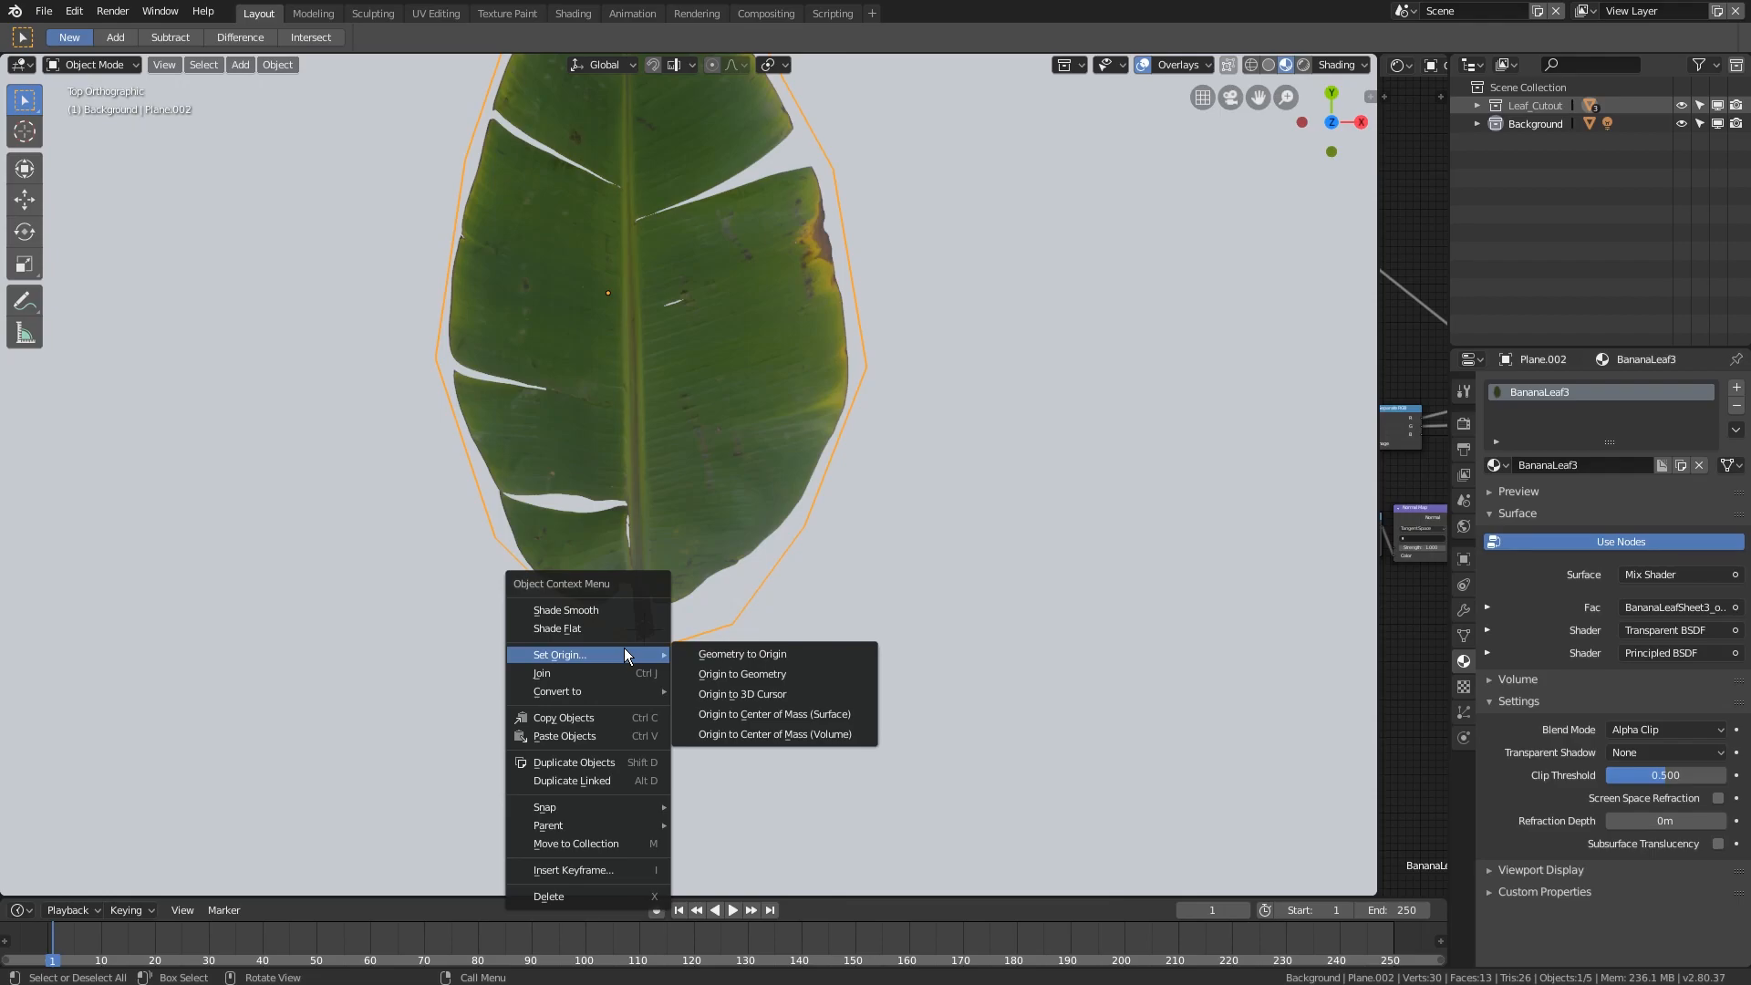
left_click(754, 693)
- Enter Edit Mode on the banana leaf plane and select its whole mesh
scroll(748, 639, "down", 3)
mouse_move(741, 581)
middle_mouse_down()
mouse_move(768, 483)
mouse_move(867, 410)
mouse_move(763, 562)
mouse_move(713, 562)
mouse_move(607, 499)
mouse_move(698, 561)
mouse_move(658, 539)
mouse_move(815, 547)
mouse_move(739, 548)
middle_mouse_up()
scroll(769, 507, "up", 2)
scroll(762, 562, "up", 2)
key("Tab")
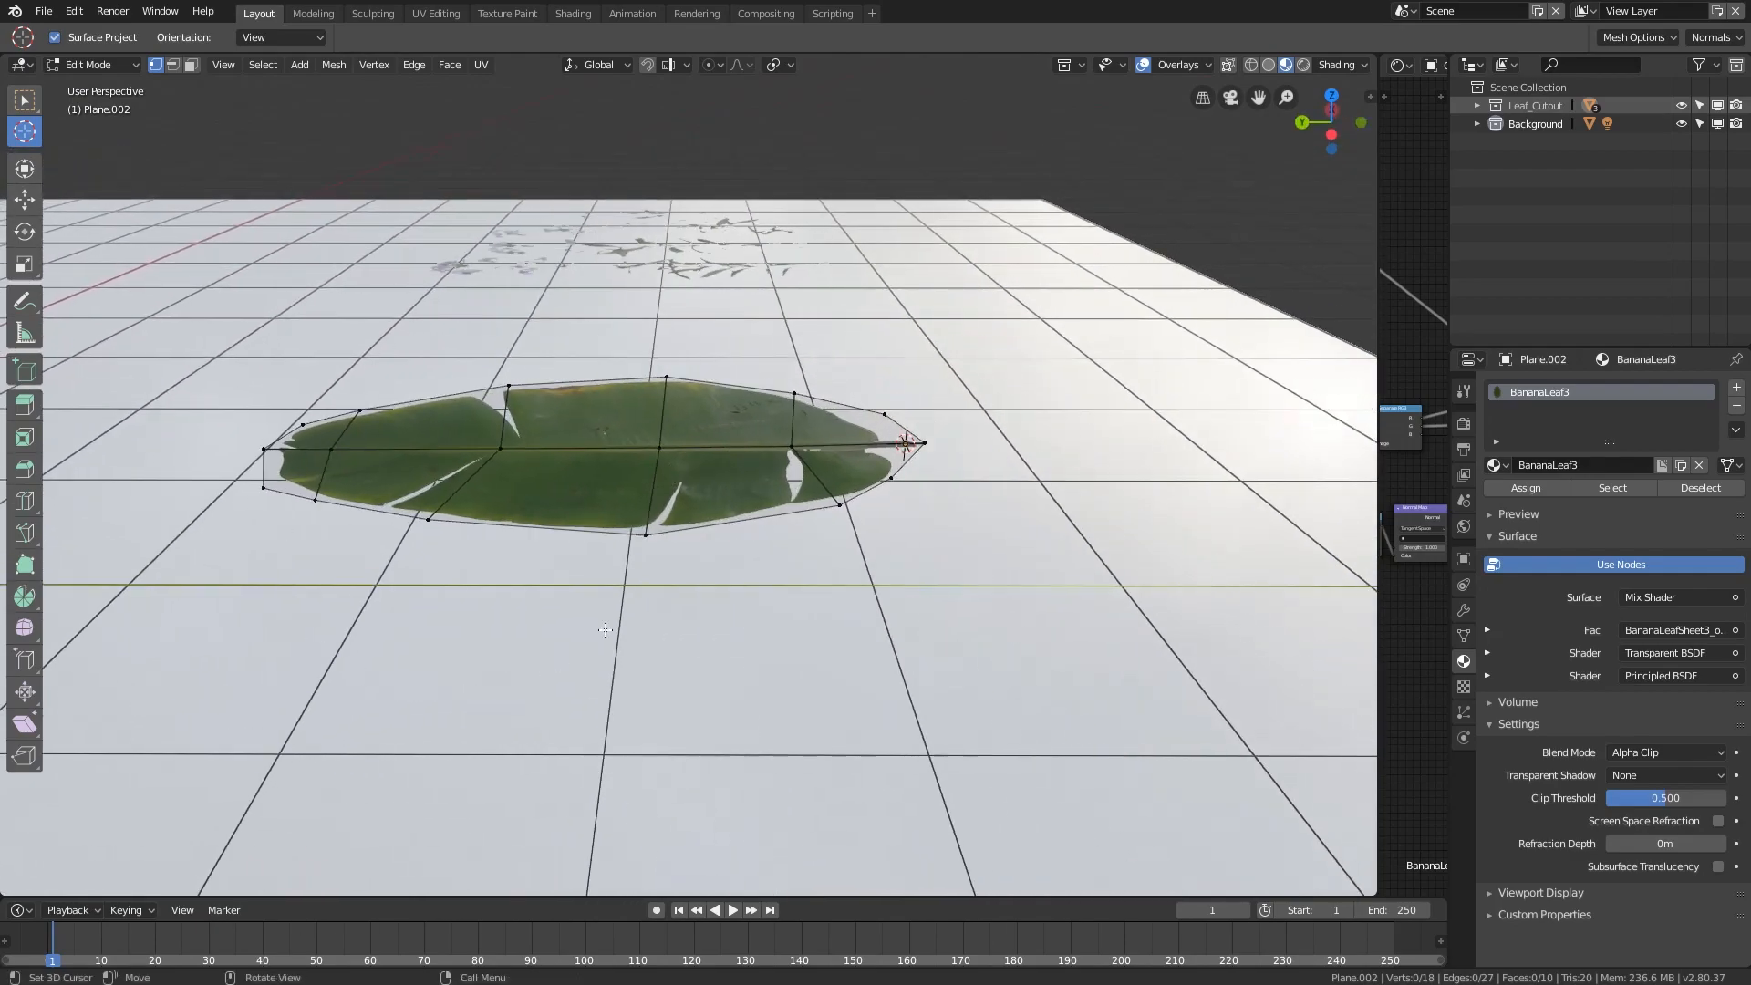
middle_click_drag(923, 450, 841, 348)
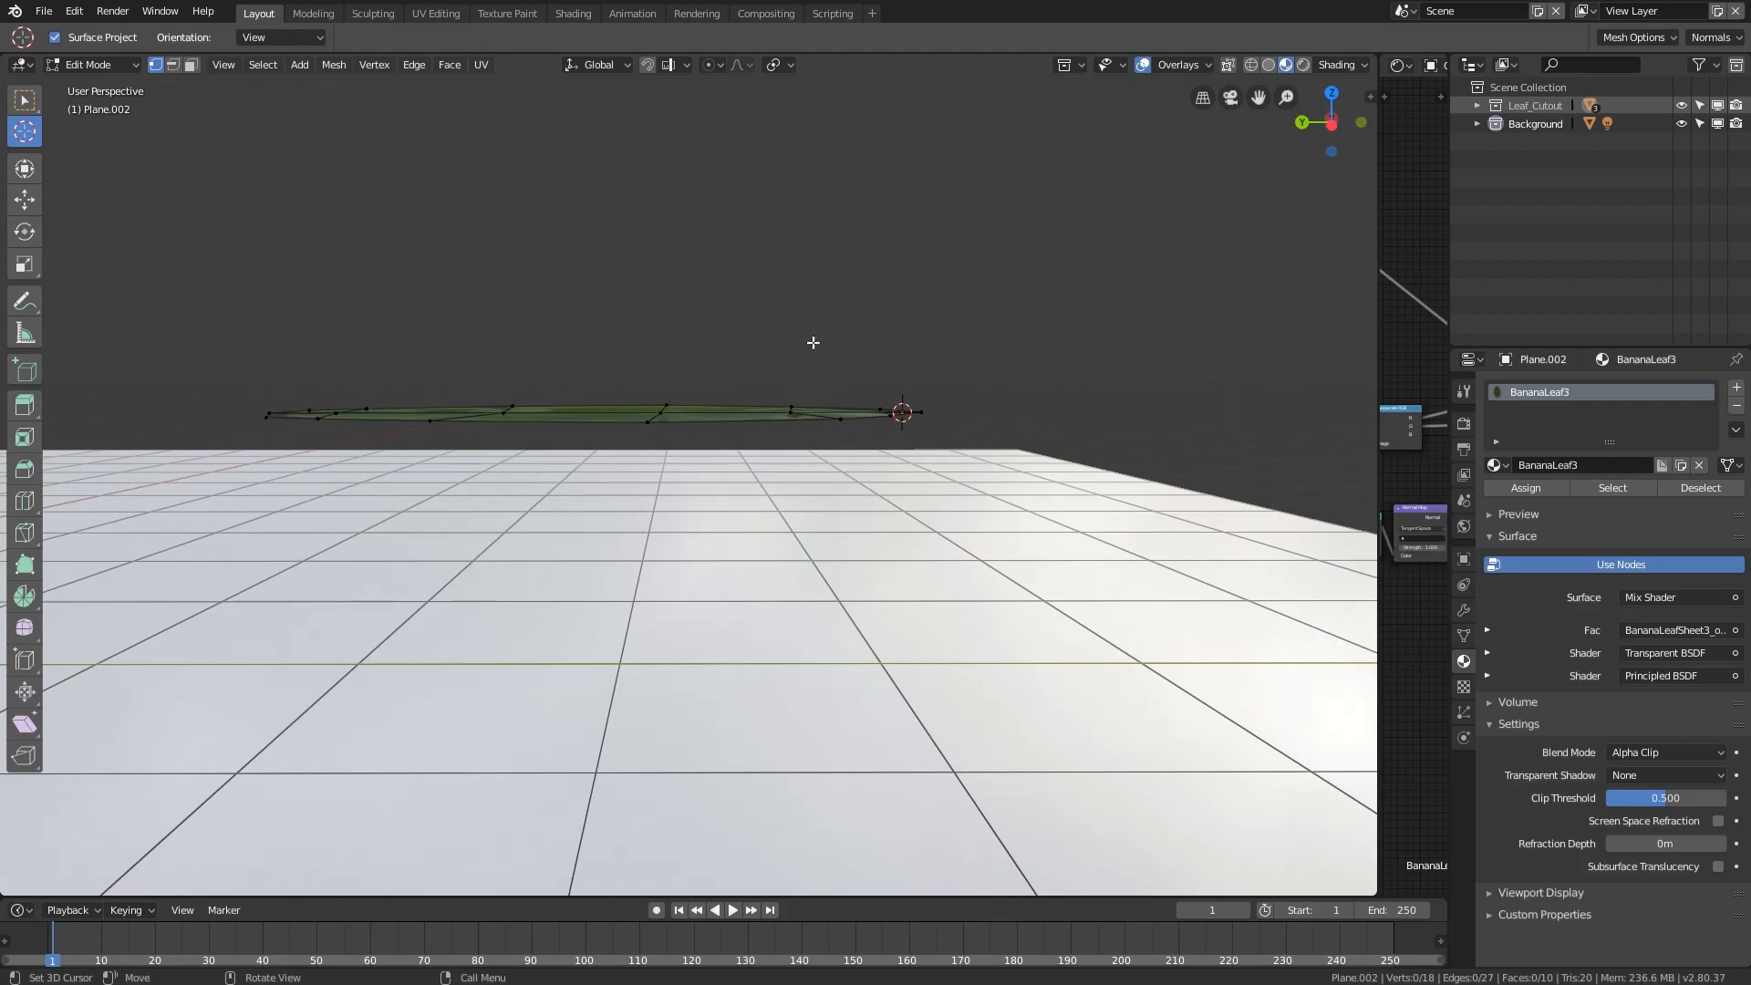
middle_click_drag(231, 499, 611, 560)
key("a")
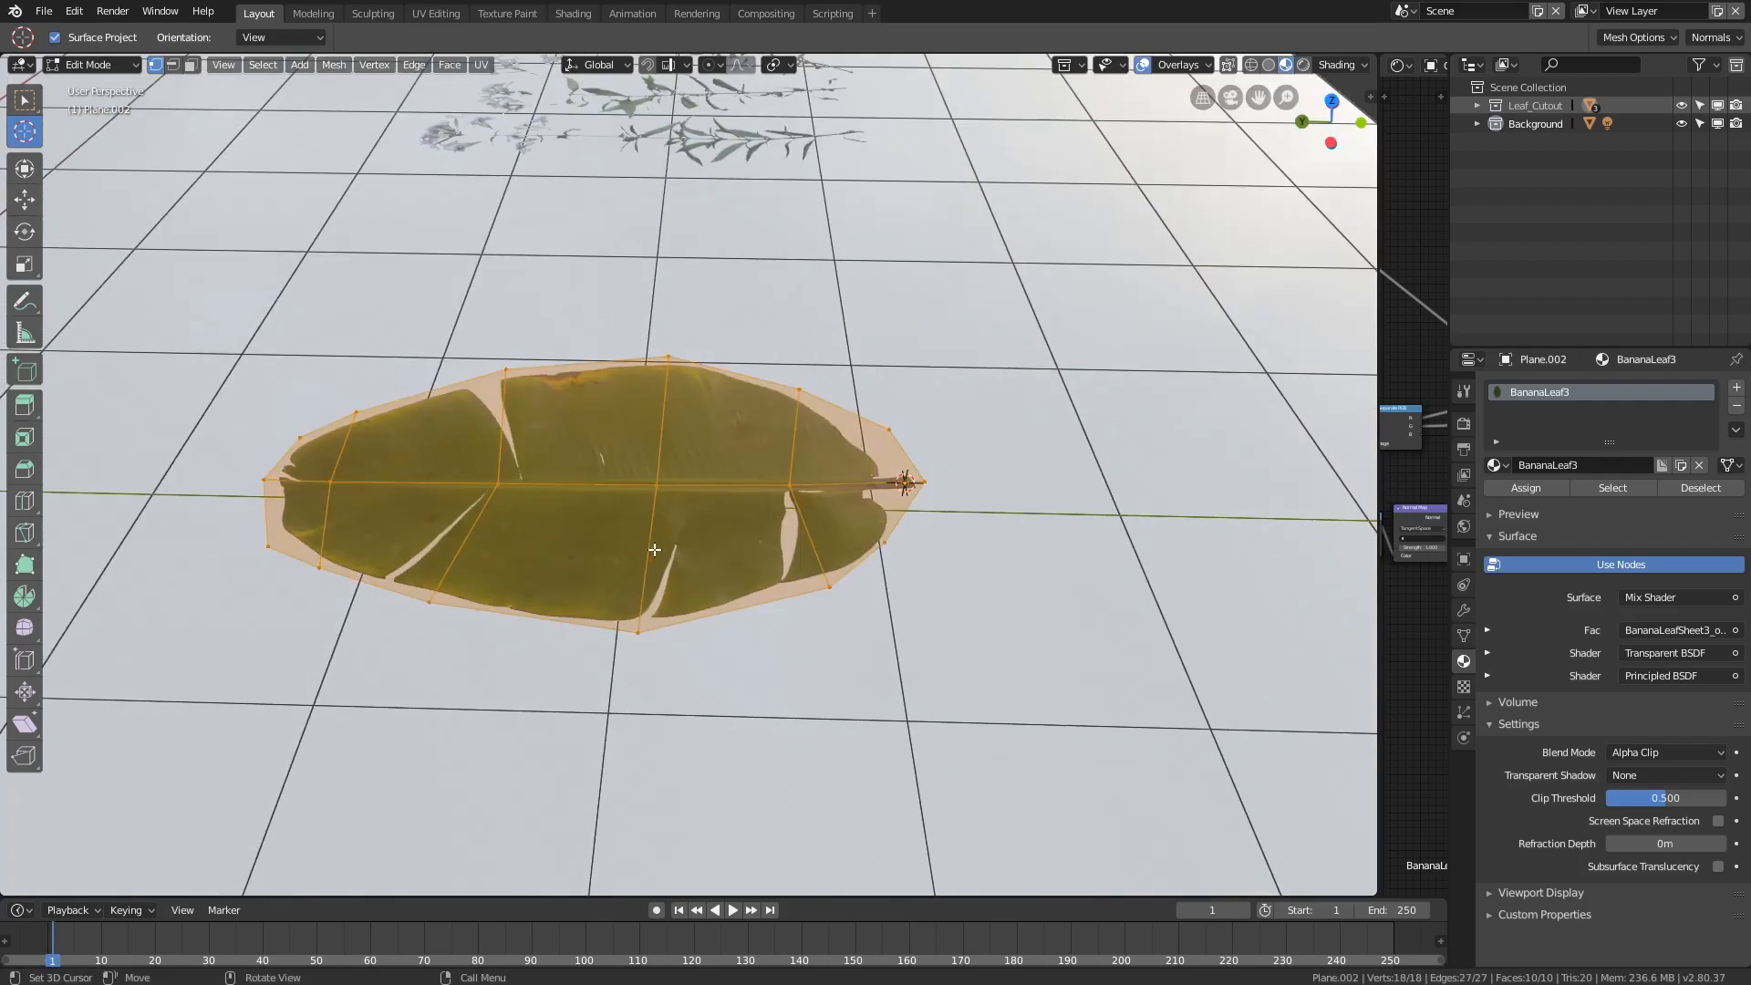
- Deselect the five outline vertices around the stem end and make the midrib vertex nearest the stem the active one
middle_click_drag(761, 545, 648, 557)
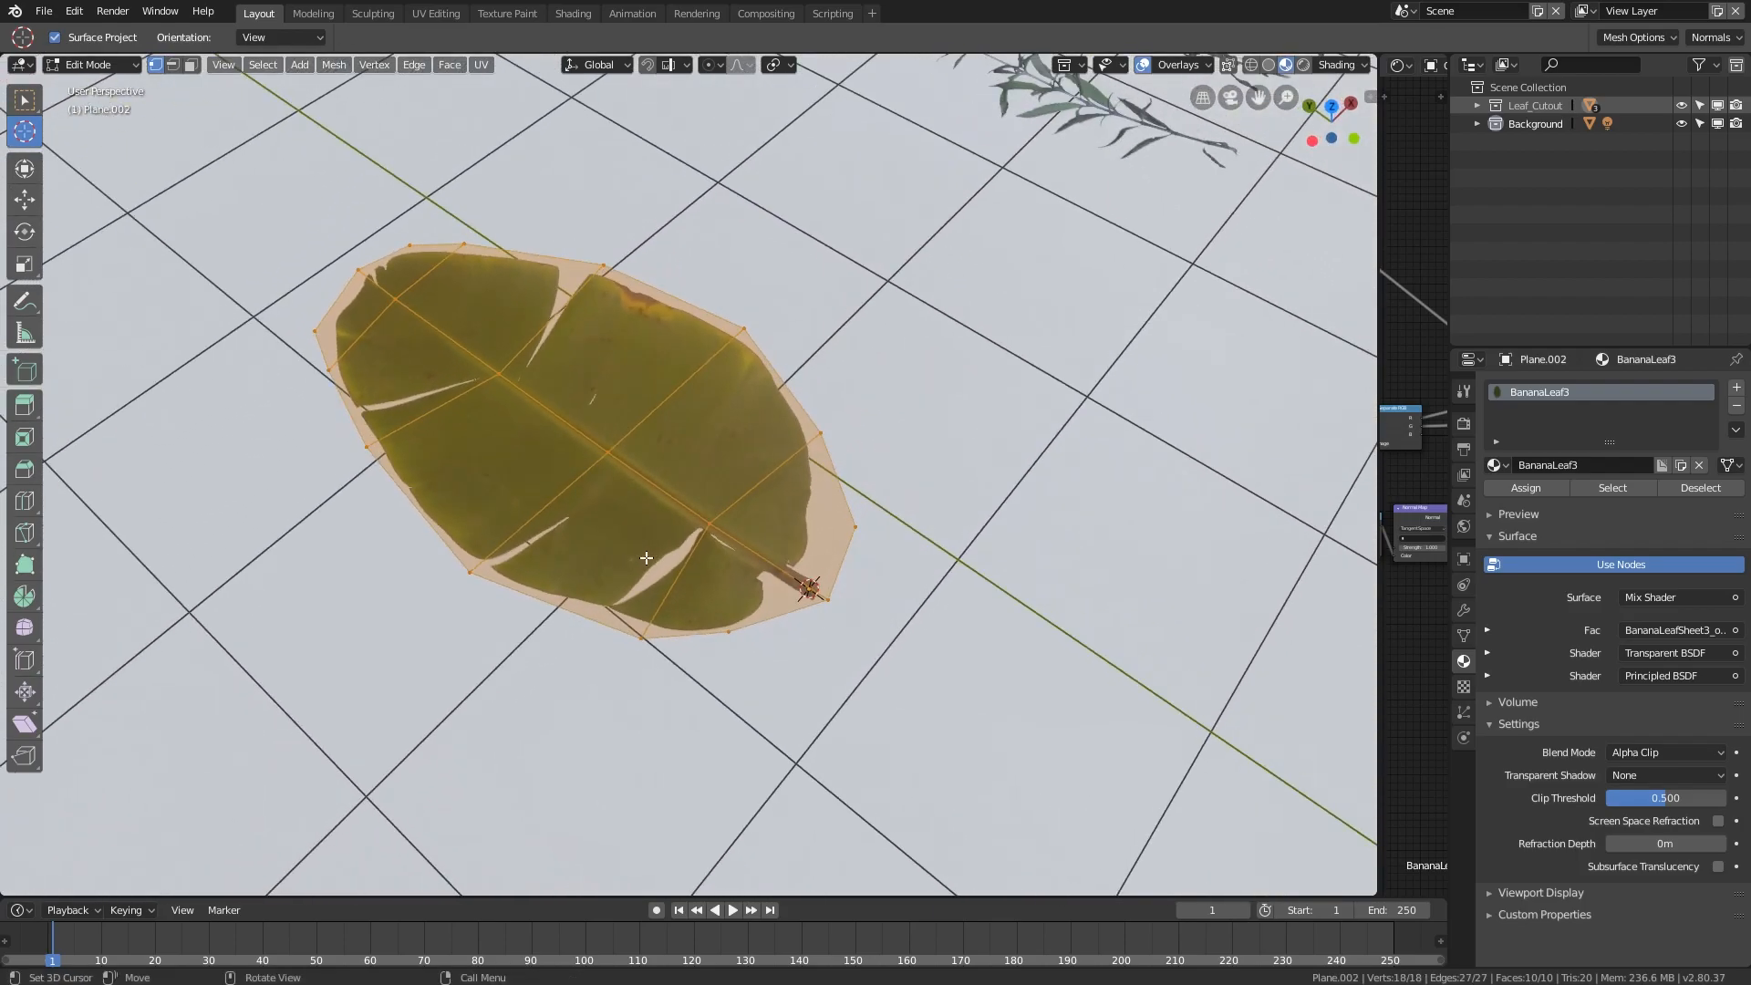
left_click(653, 641, "shift")
left_click(826, 598, "shift")
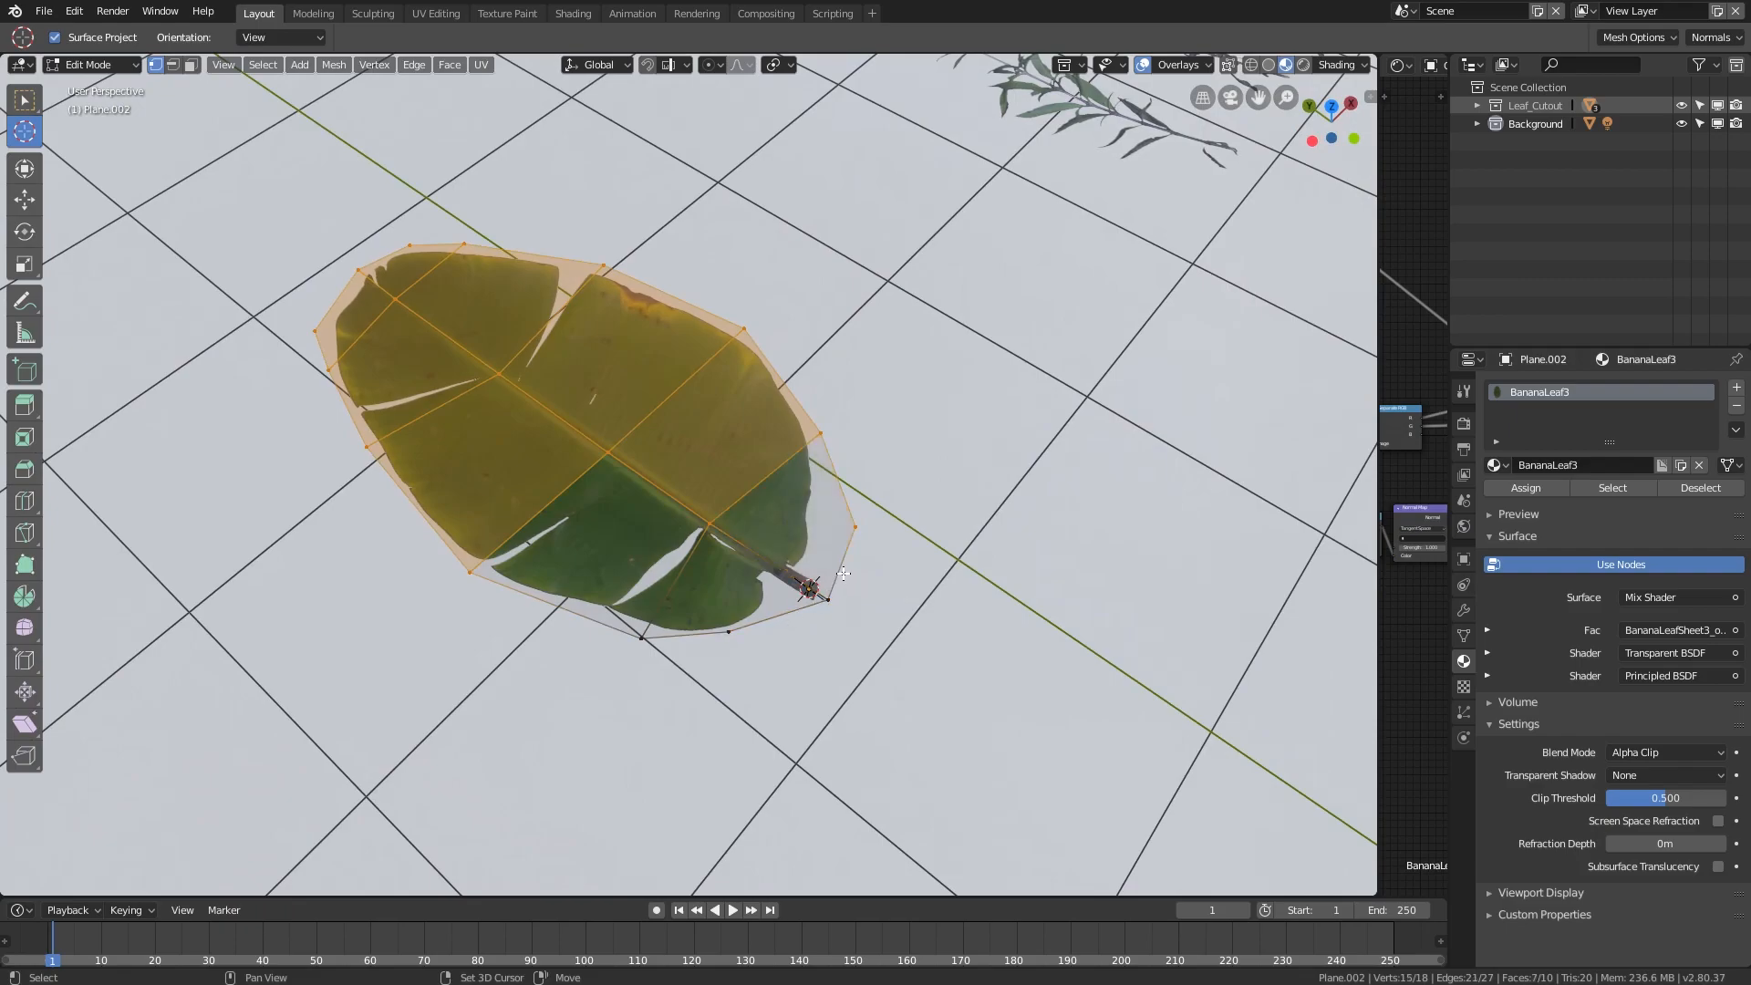
left_click(825, 442, "shift")
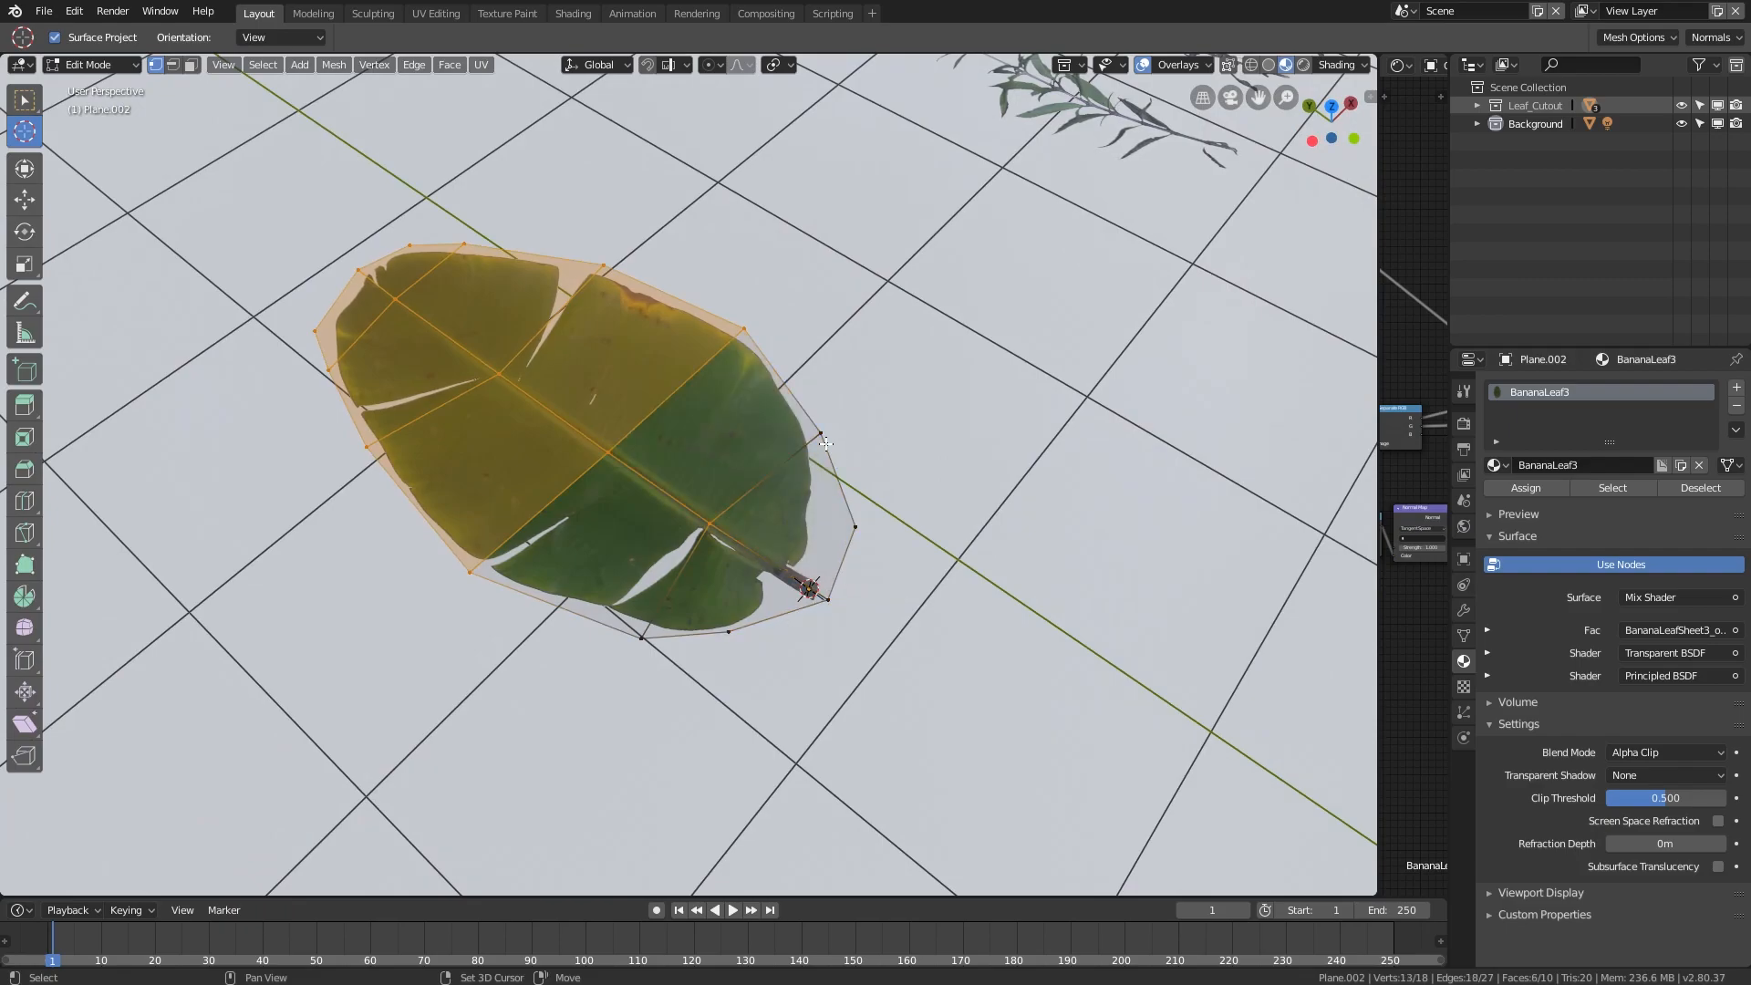
left_click(711, 526, "shift")
- Set the pivot point to Active Element and rotate the selected leaf section about -16° around global X
middle_click_drag(731, 590, 739, 369)
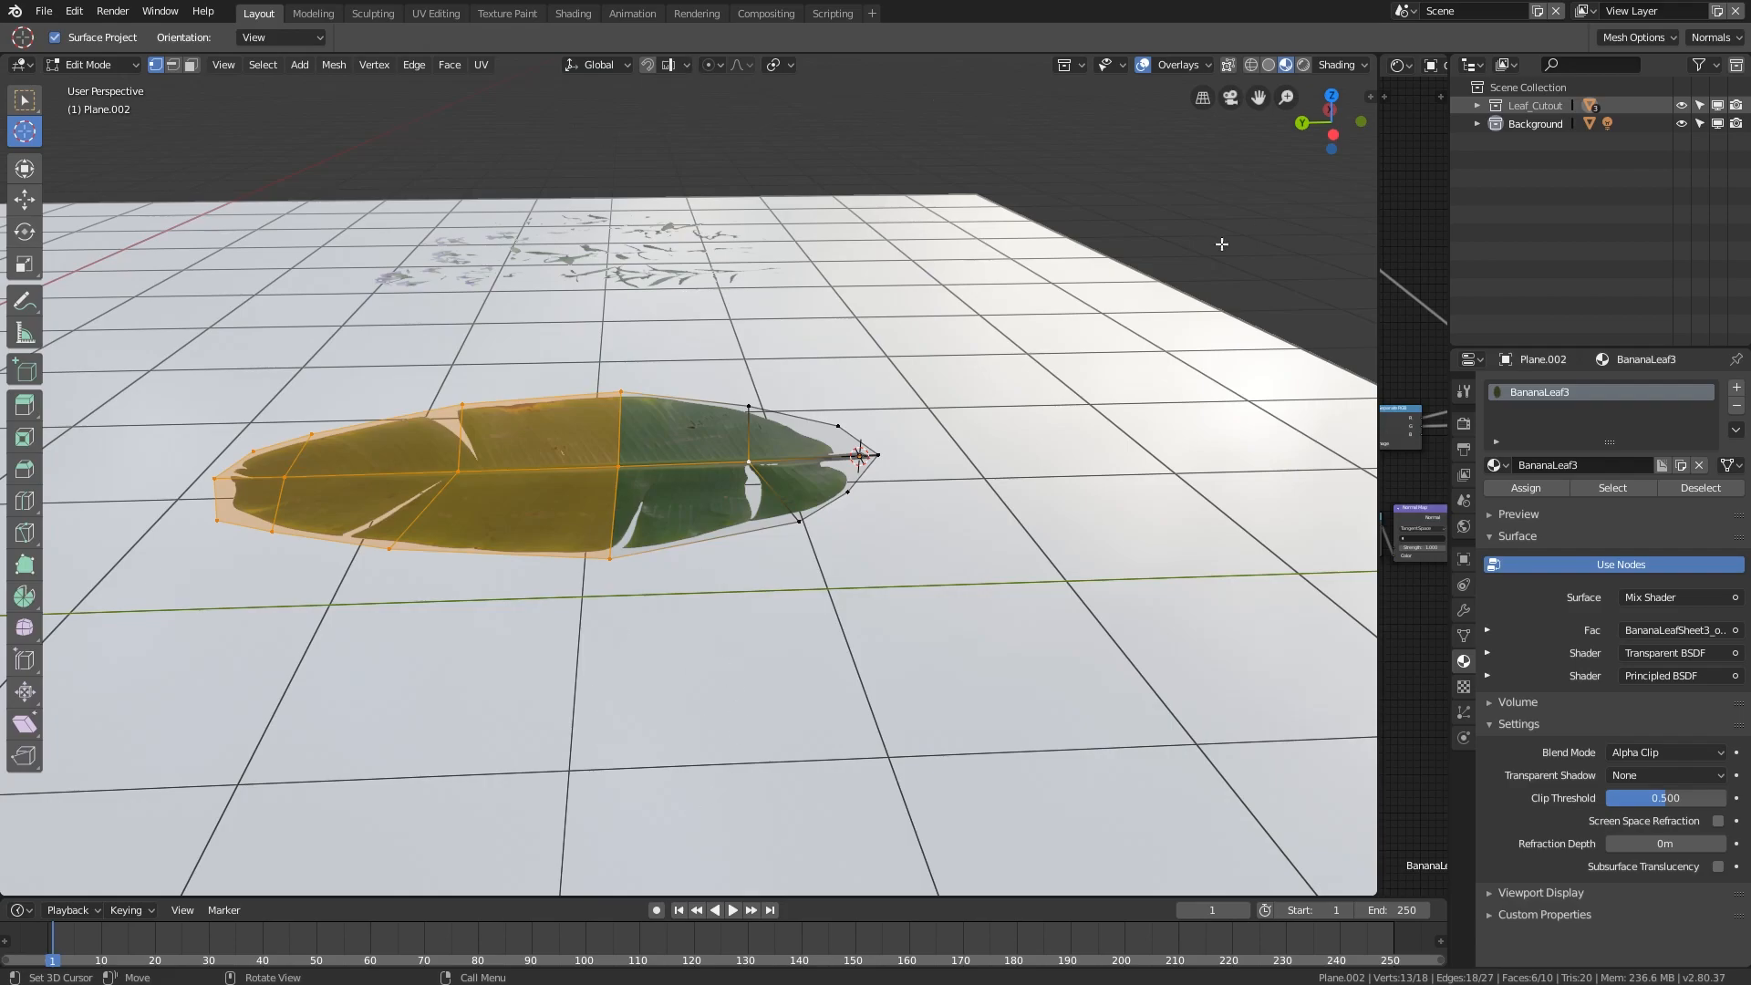
left_click(775, 66)
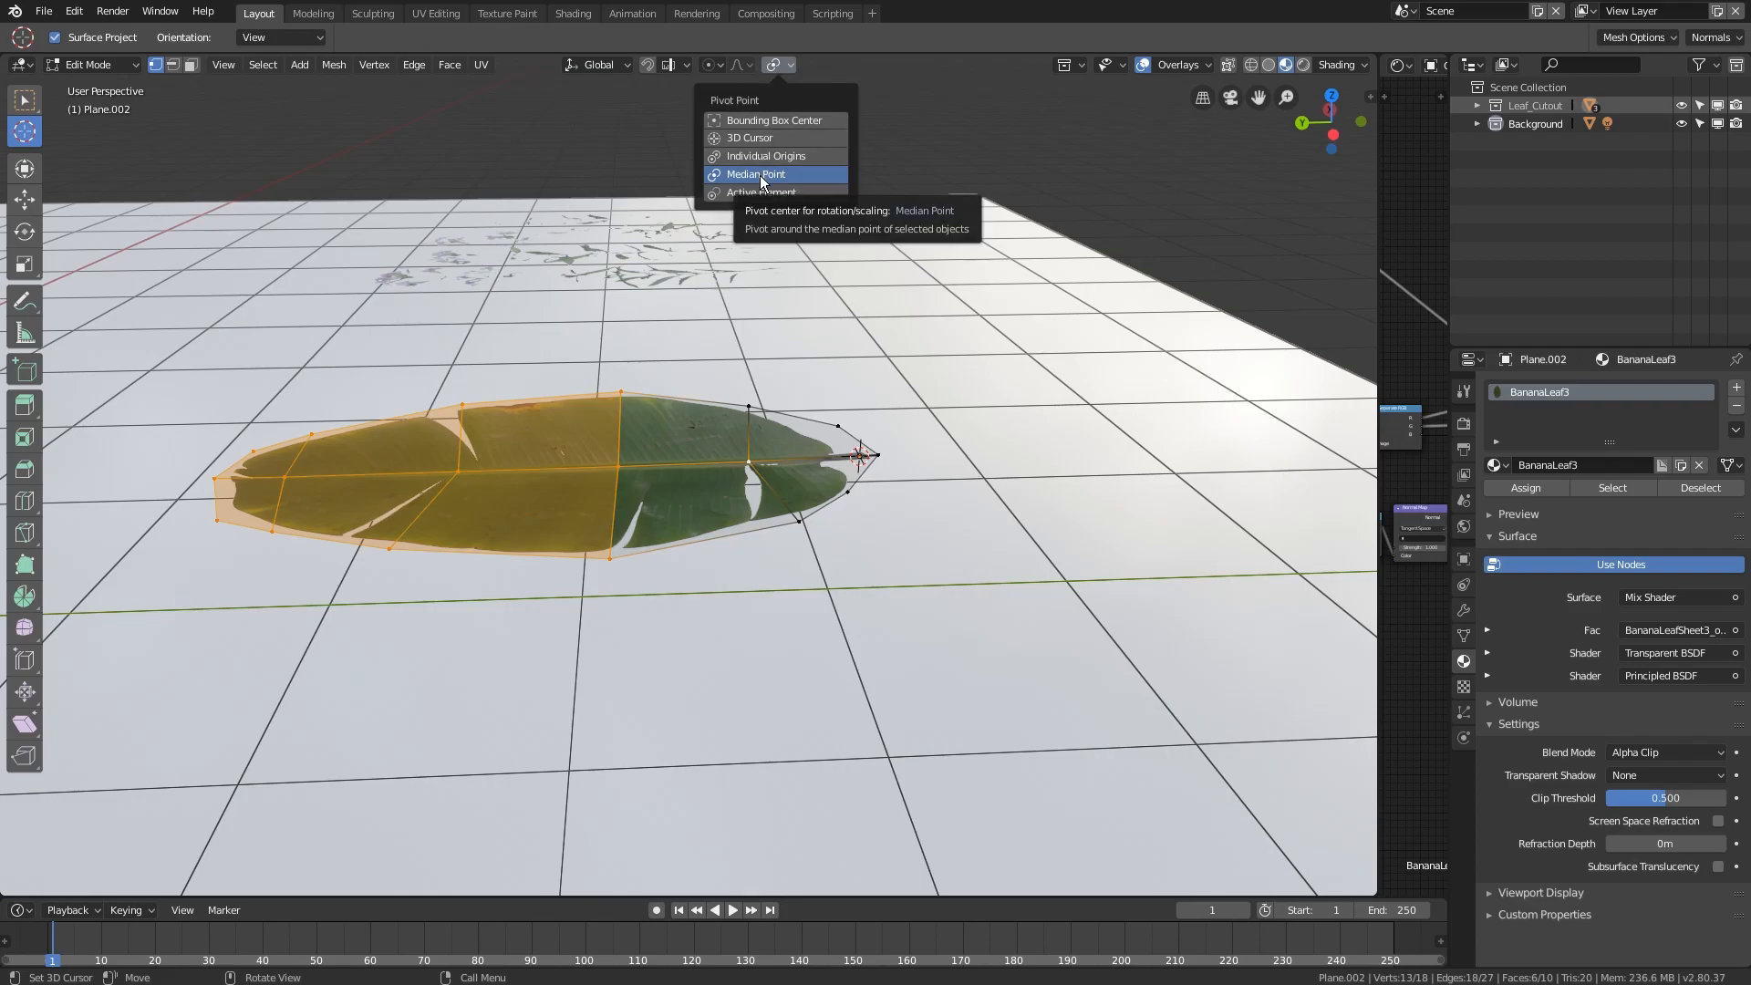
left_click(778, 190)
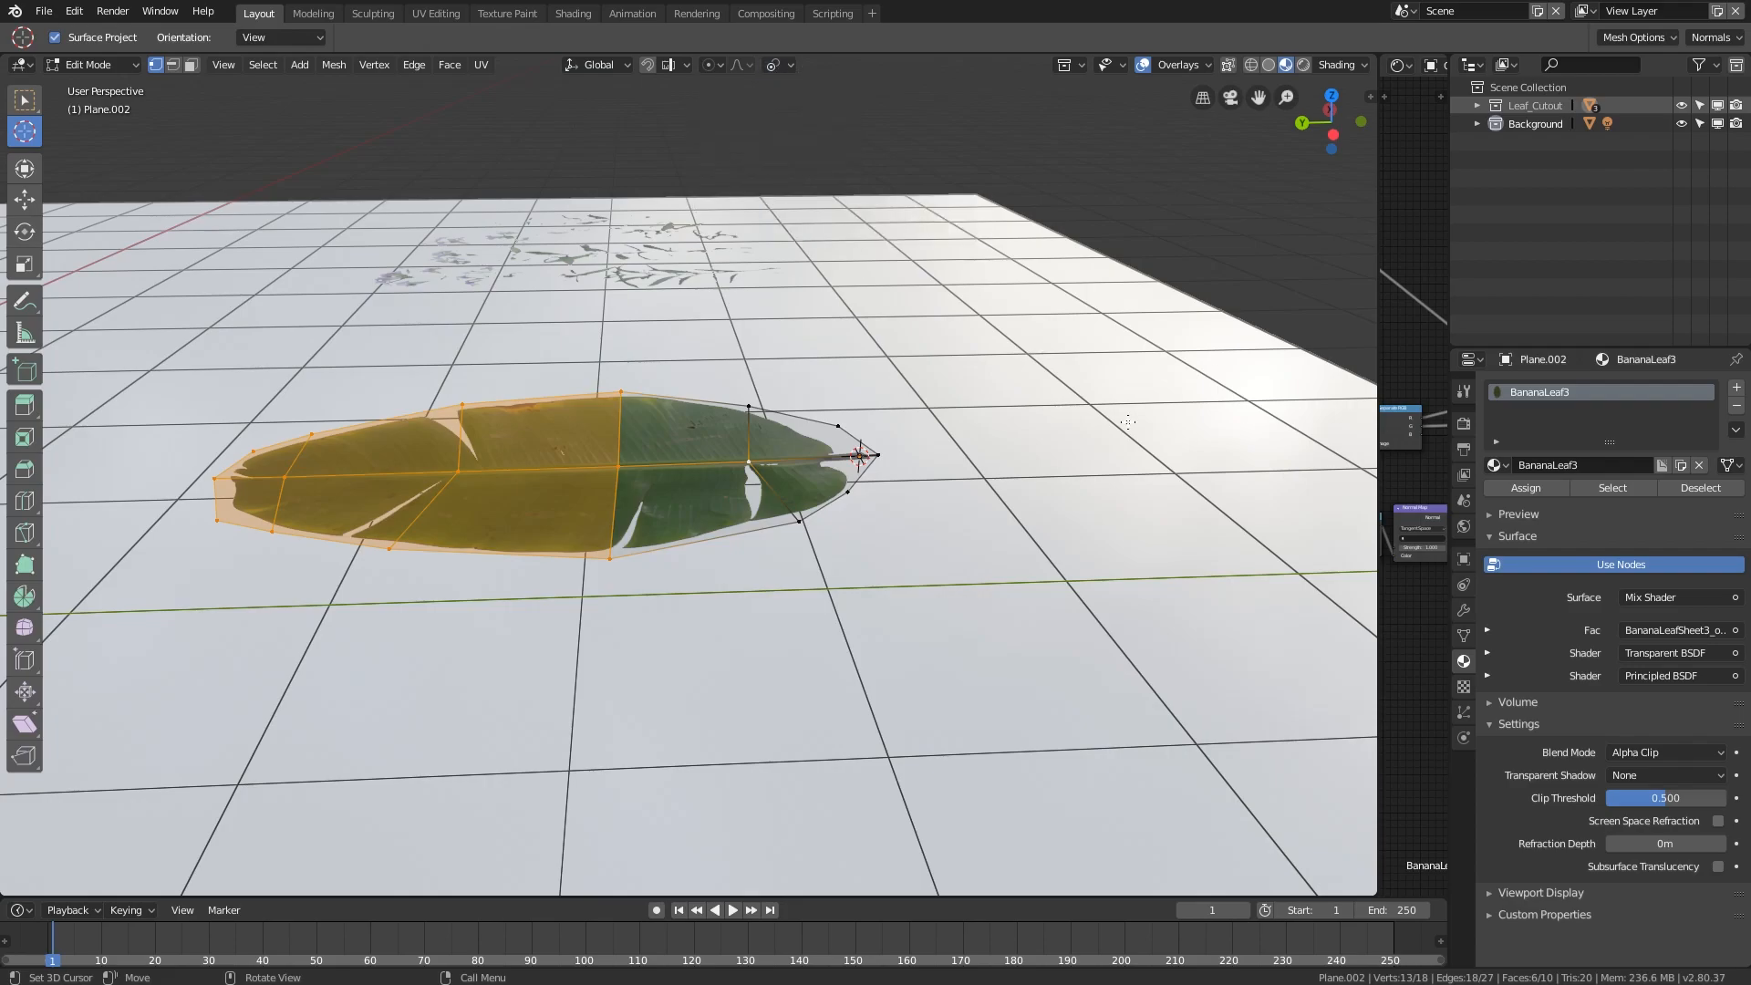
scroll(859, 507, "up", 2)
middle_click_drag(858, 507, 788, 518)
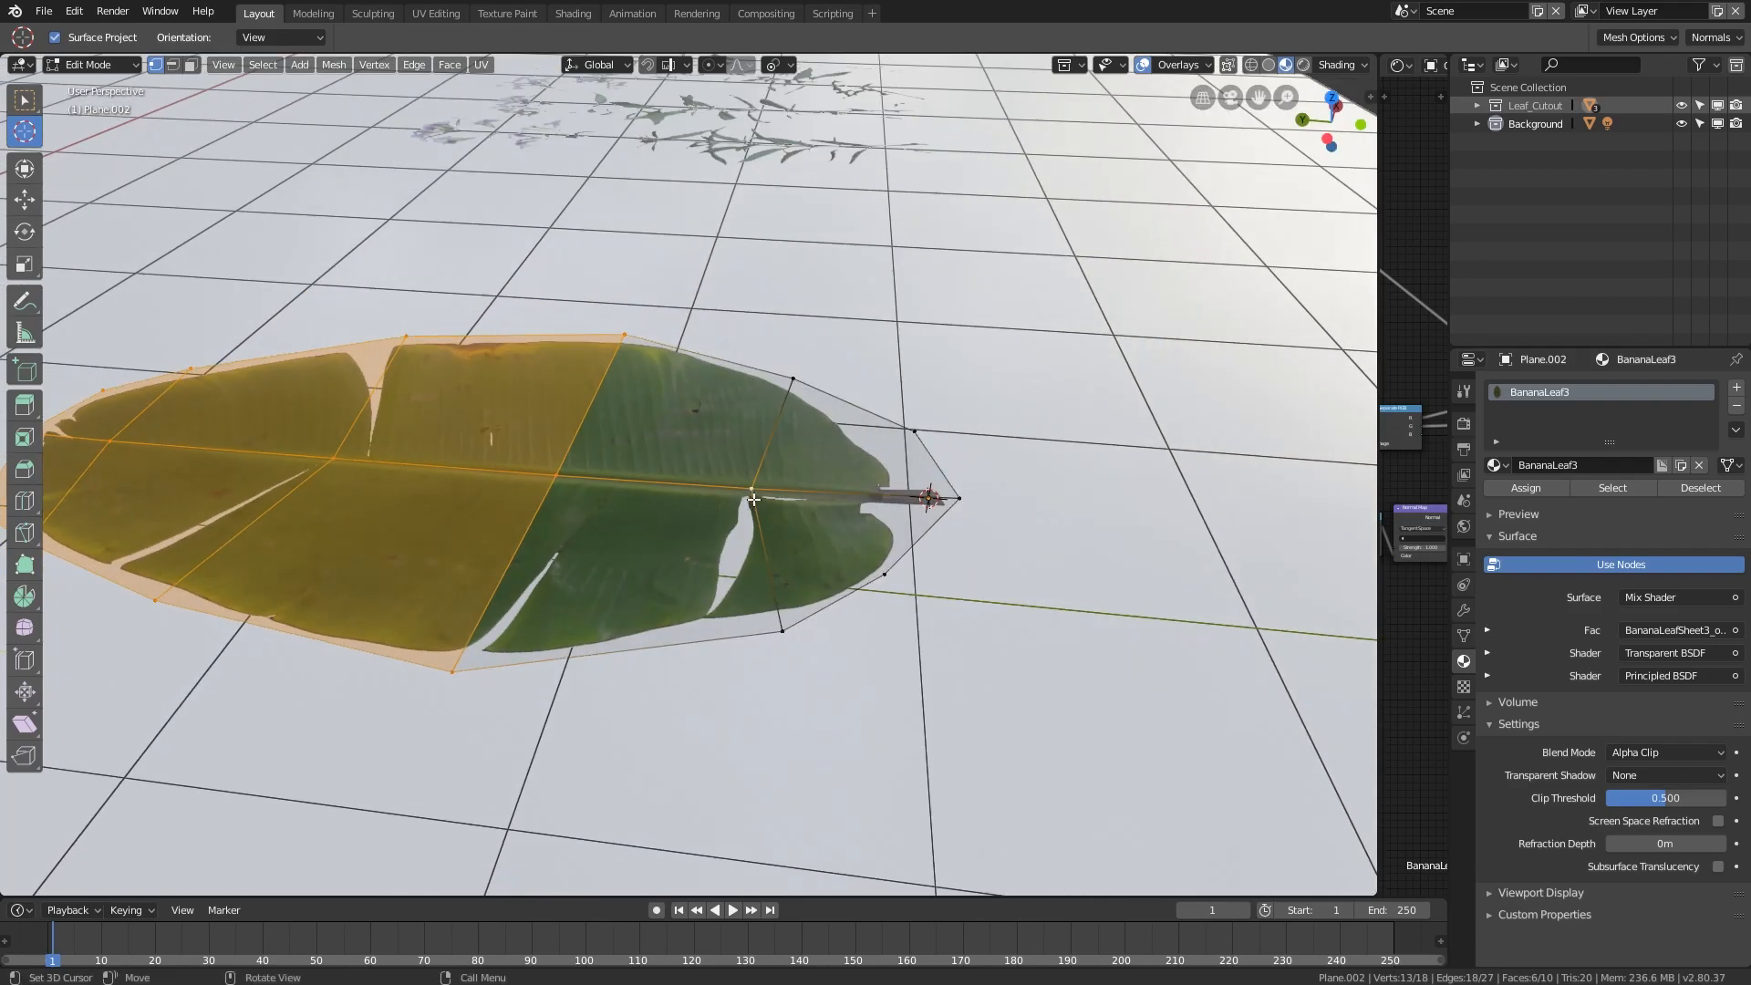
middle_click_drag(753, 499, 809, 534)
key("r")
key("x")
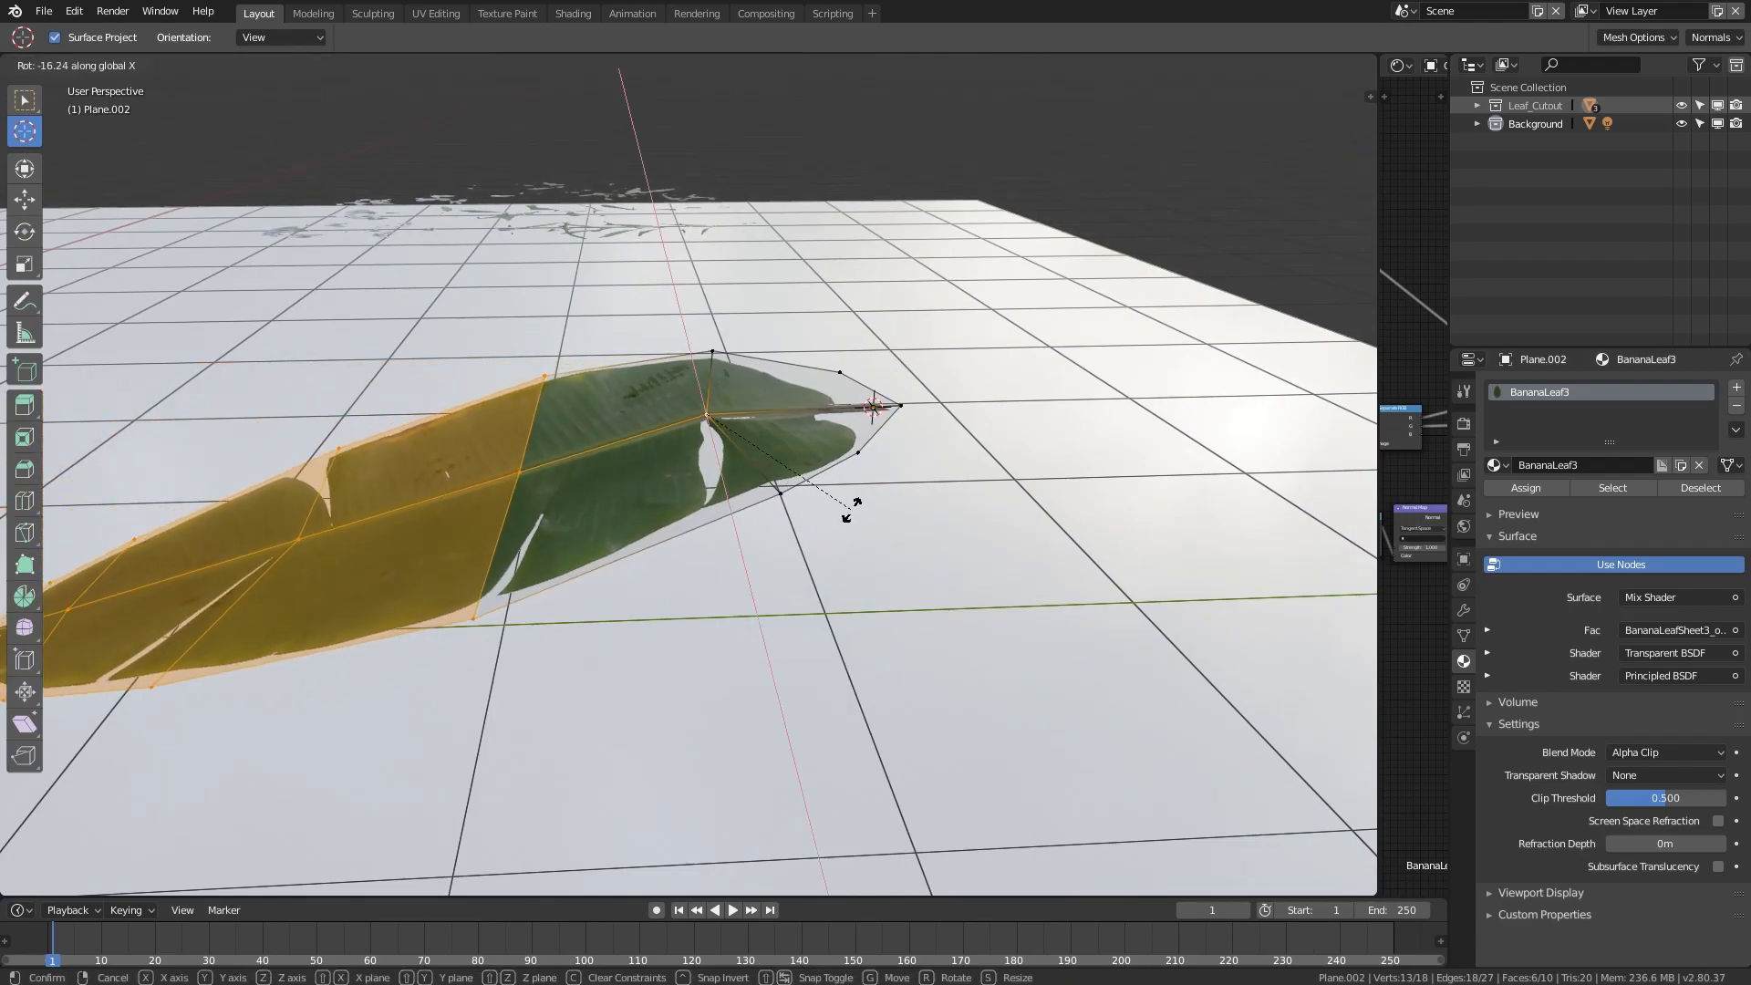
left_click(837, 512)
- Deselect the midrib vertex nearest the stem and the next outline pair, and rotate the remaining leaf section around global X
scroll(831, 503, "up", 2)
middle_click_drag(830, 503, 857, 464)
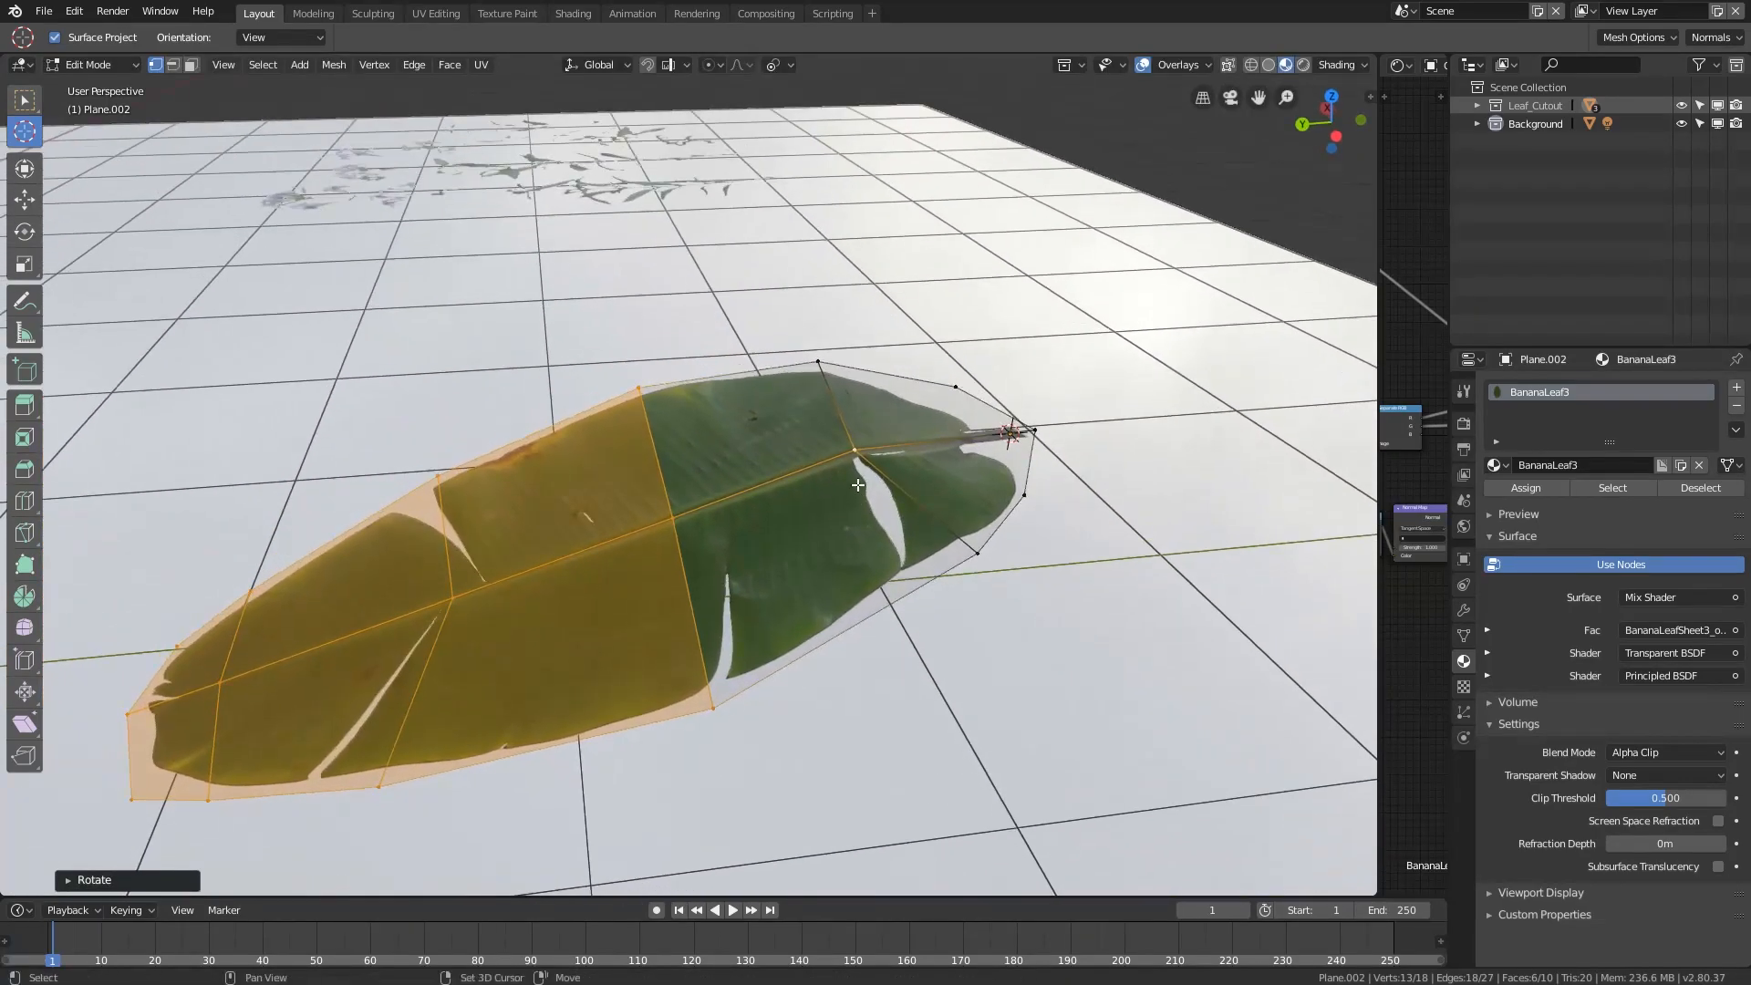
left_click(856, 463, "shift")
left_click(709, 715, "shift")
left_click(639, 389, "shift")
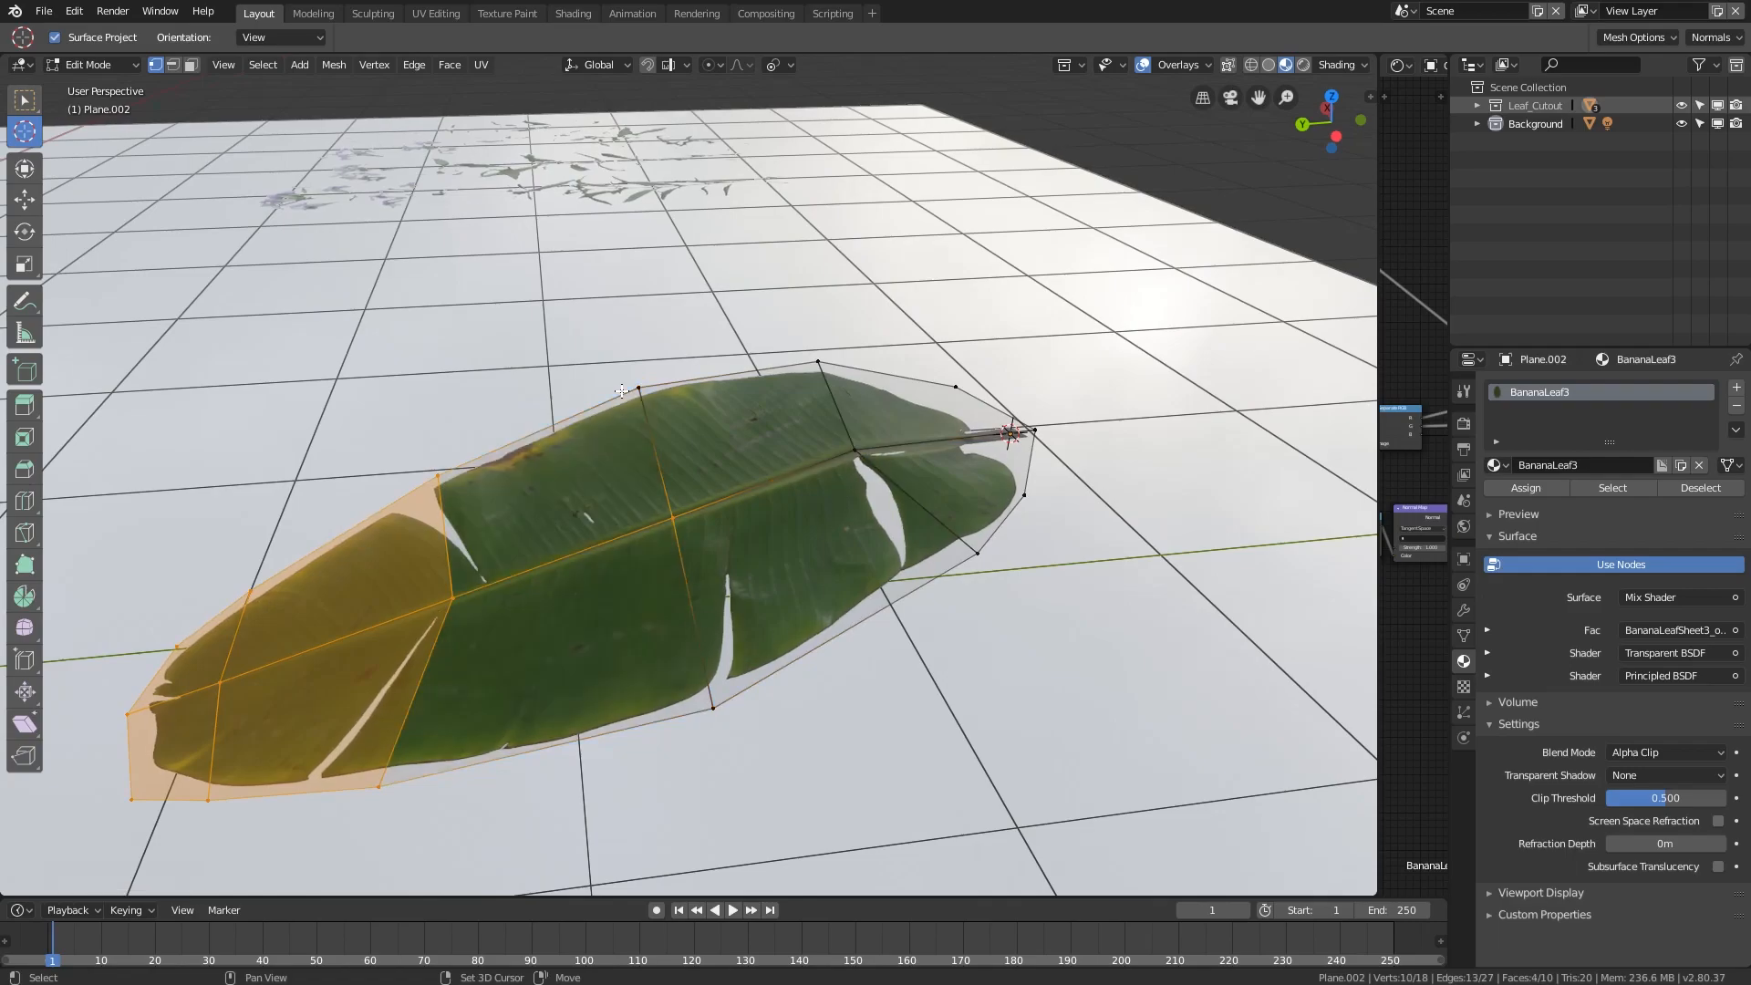
middle_click_drag(762, 568, 786, 512)
key("r")
key("x")
left_click(809, 497)
- Make the following midrib vertex active, deselect the previous one, and rotate the outer leaf half around it
left_click(699, 515, "shift")
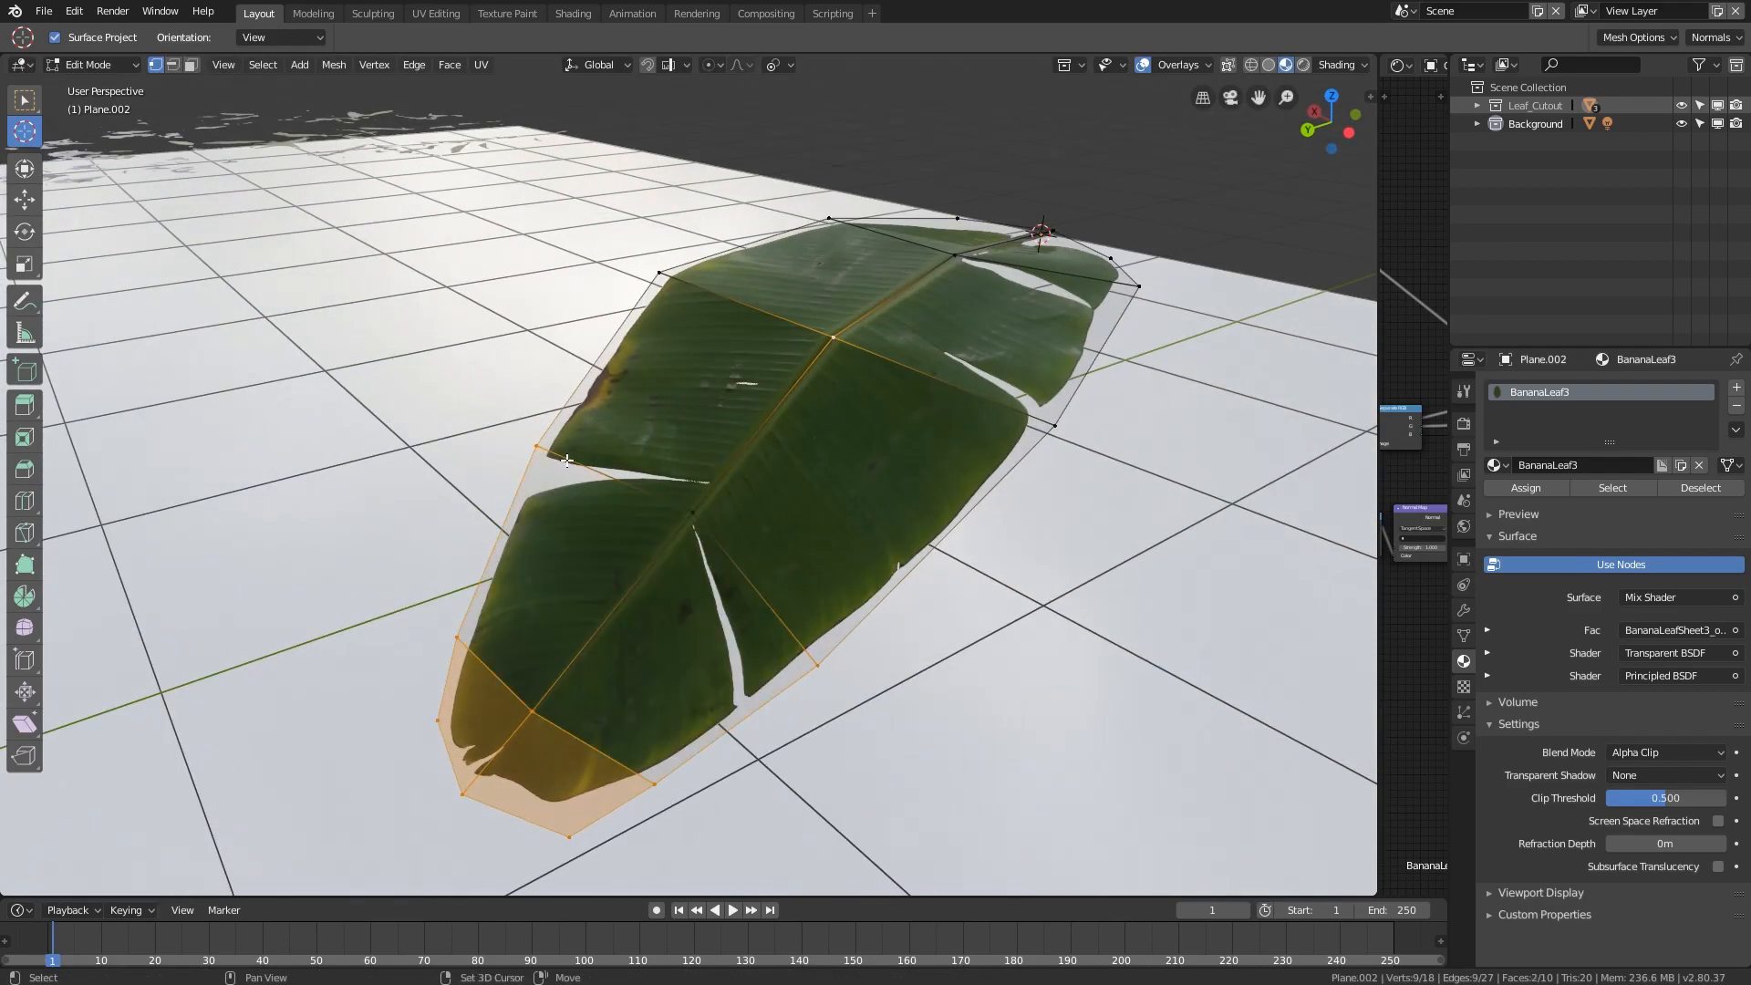
left_click(689, 500, "shift")
mouse_move(695, 524)
middle_mouse_down()
mouse_move(727, 613)
mouse_move(725, 529)
middle_mouse_up()
middle_click_drag(716, 615, 680, 516)
key("r")
key("x")
right_click(716, 535)
left_click(829, 292, "shift")
key("r")
left_click(728, 523)
- Deselect the next outline vertices on both sides and bend the leaf's end section further around global X
left_click(515, 597, "shift")
left_click(759, 631, "shift")
key("r")
key("x")
left_click(703, 606)
- Deselect the midrib vertex behind the last row and rotate the leaf tip around global X
left_click(655, 396, "shift")
key("r")
key("x")
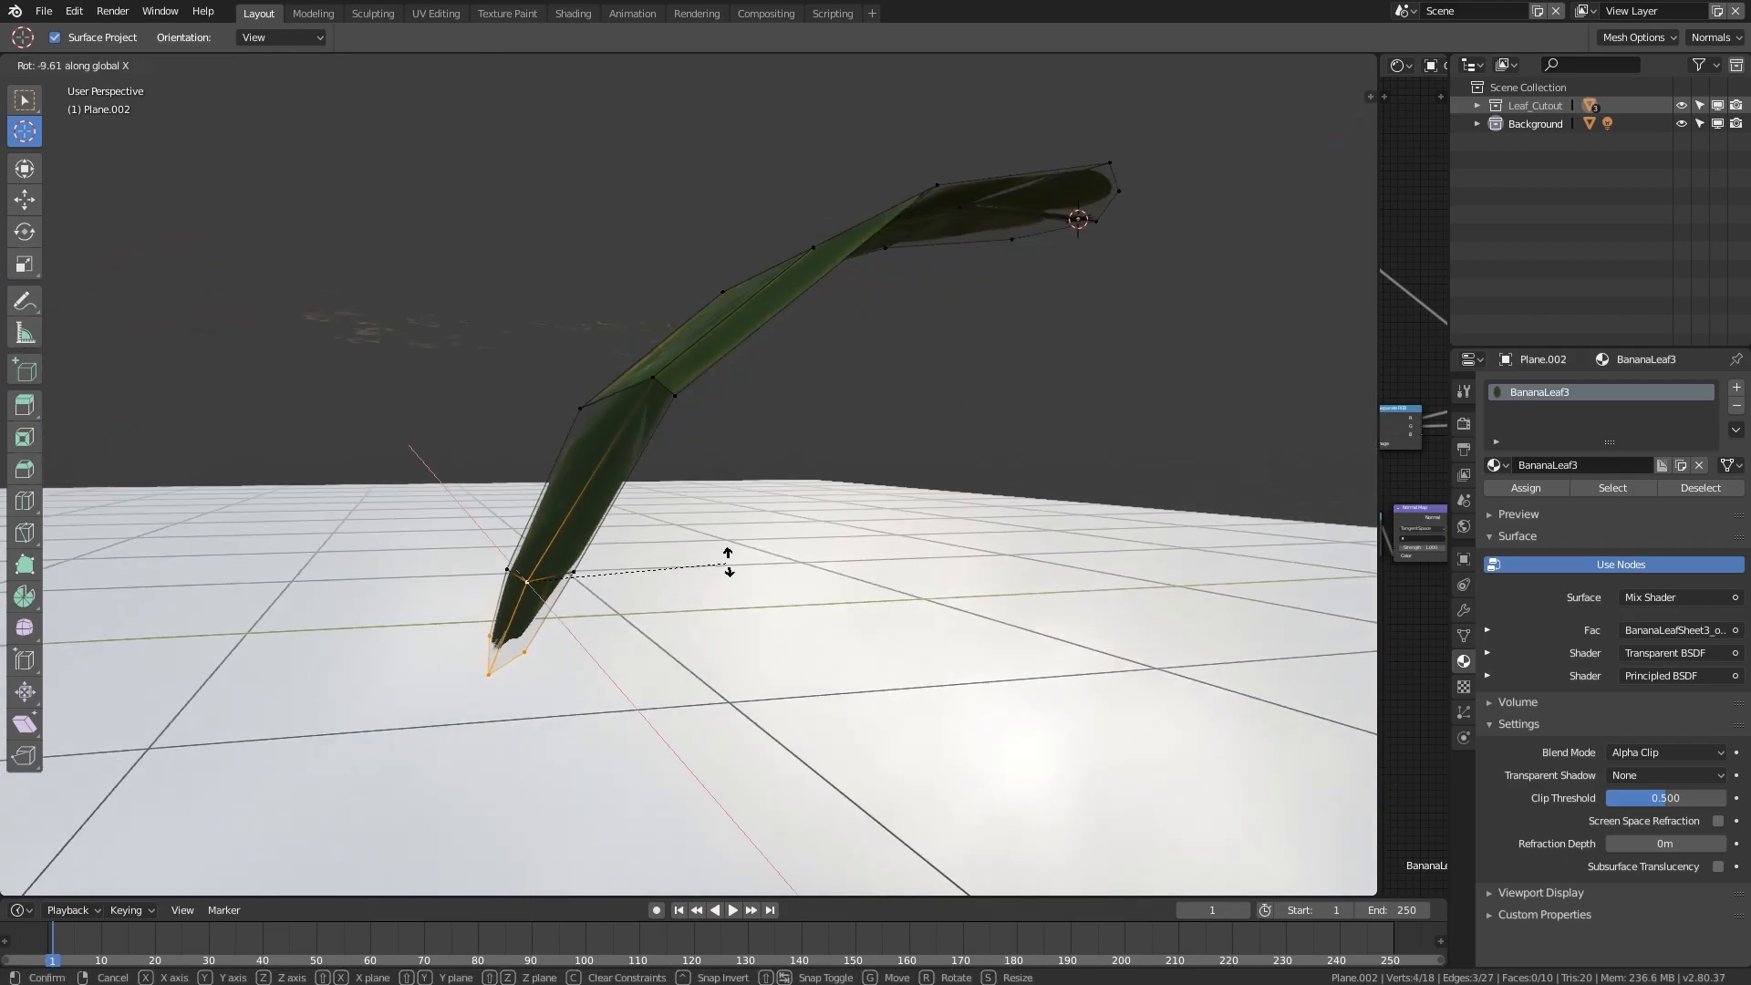
left_click(731, 518)
- Return to Object Mode and rotate the whole bent leaf around global X
key("Tab")
middle_click_drag(862, 505, 983, 502)
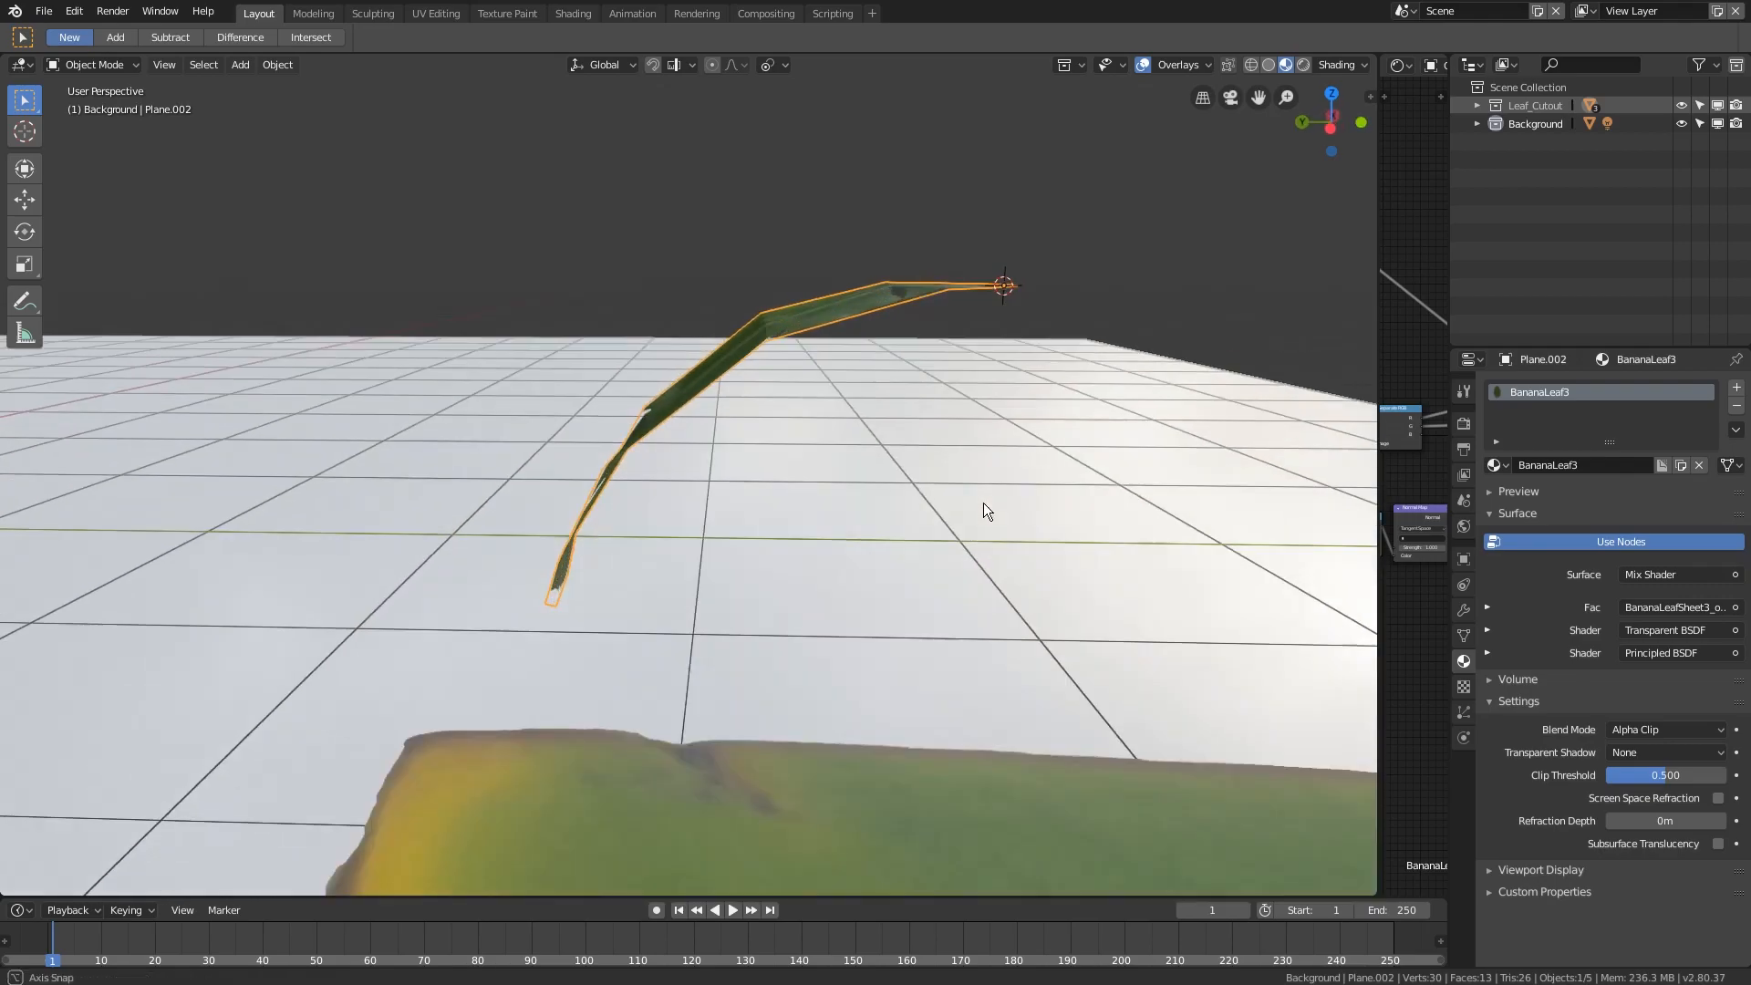
key("r")
key("x")
left_click(794, 474)
- Apply smooth shading to the leaf
middle_click_drag(778, 461, 611, 465)
scroll(611, 465, "up", 3)
right_click(620, 403)
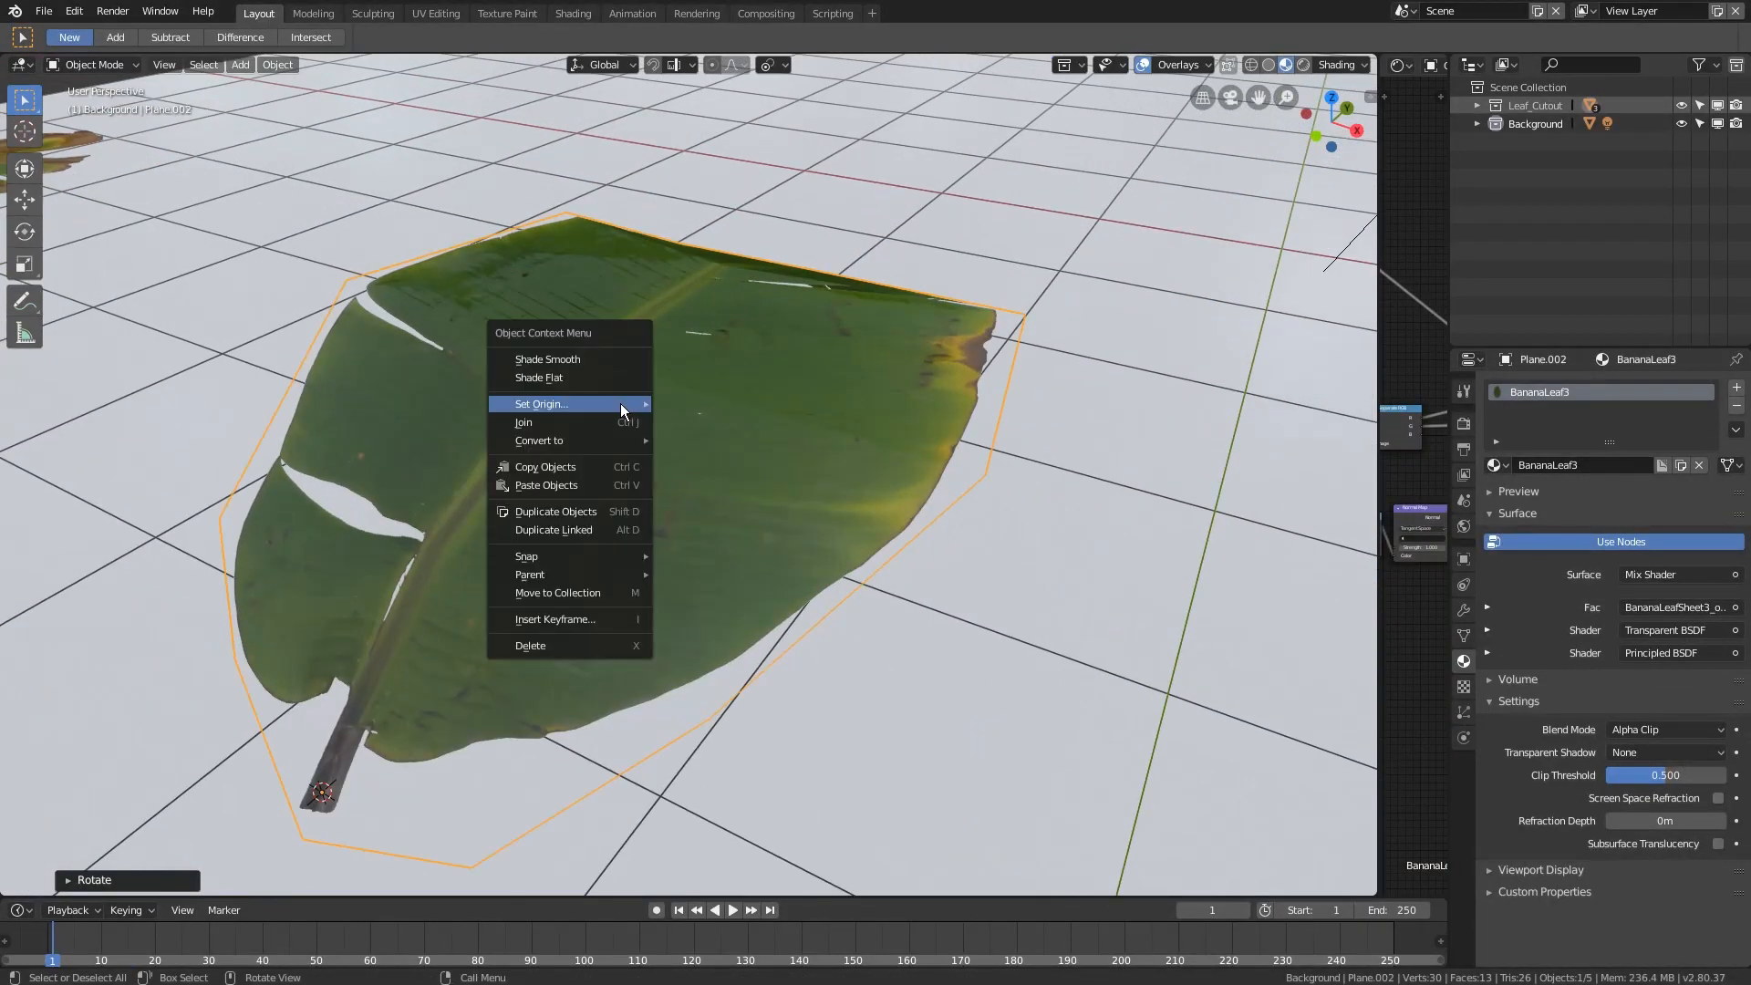
left_click(572, 364)
middle_click_drag(572, 364, 620, 452)
- Select the midrib edge loop in Edit Mode, raise it about 0.1 m along Z, and return to Object Mode
key("Tab")
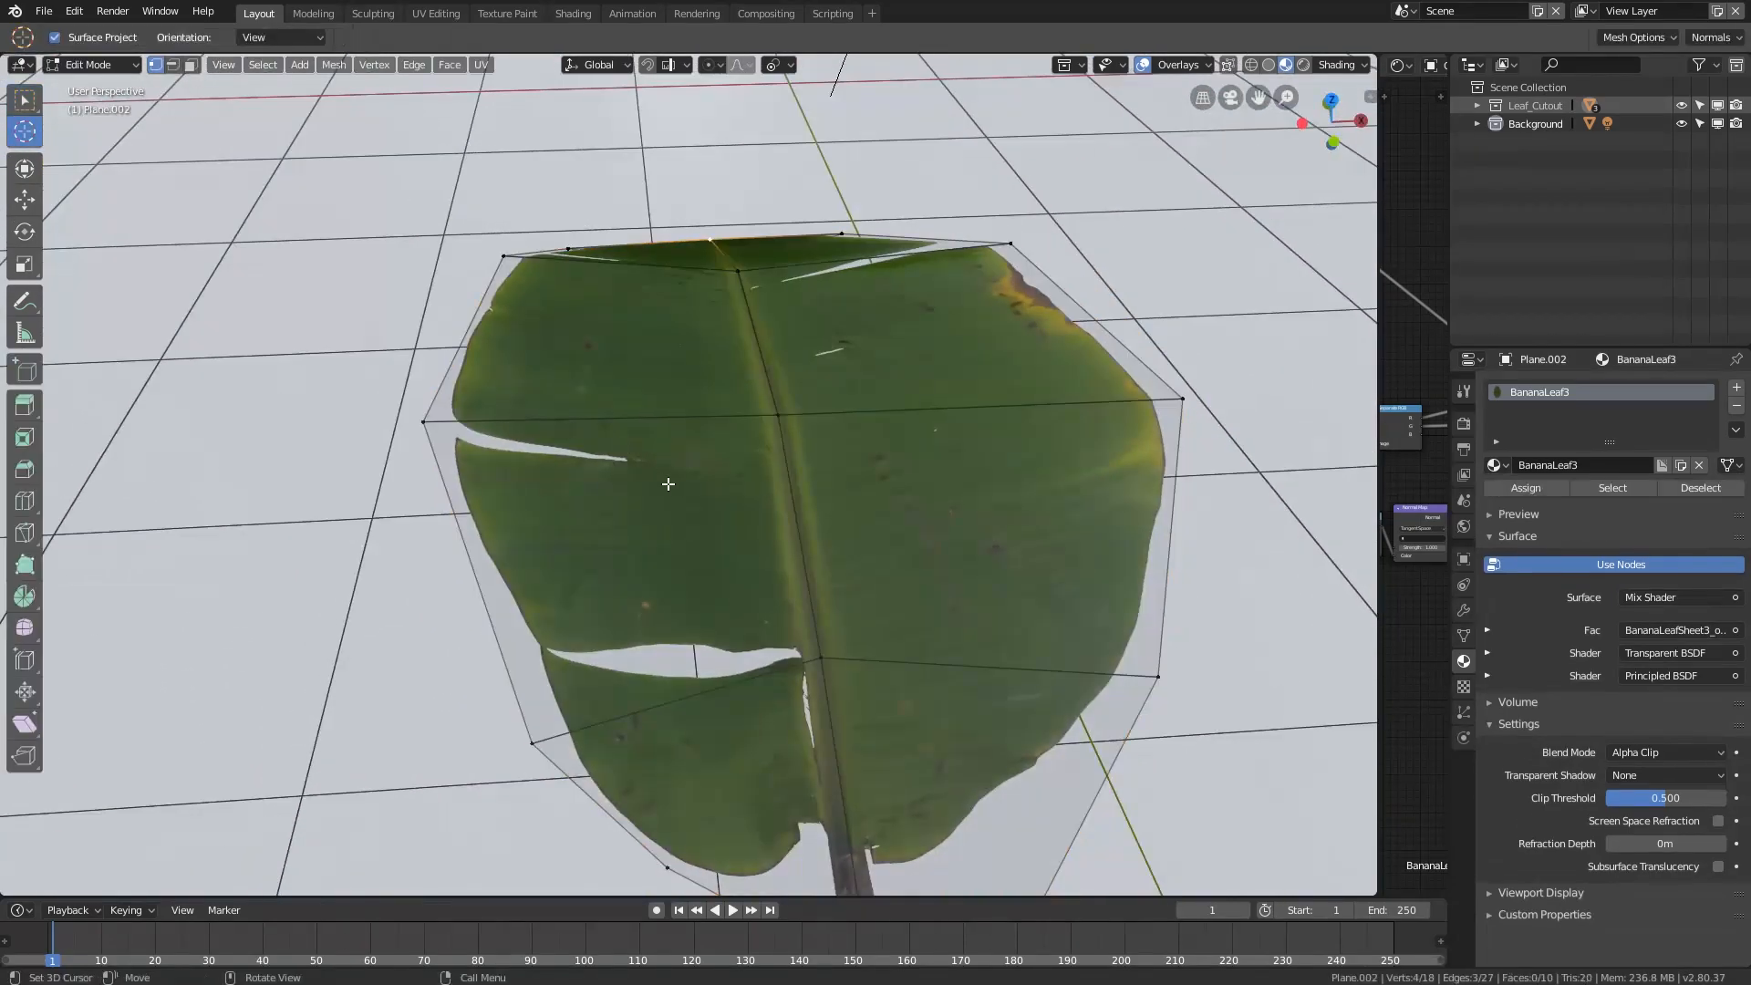
left_click(779, 472, "alt")
middle_click_drag(780, 472, 638, 401)
key("g")
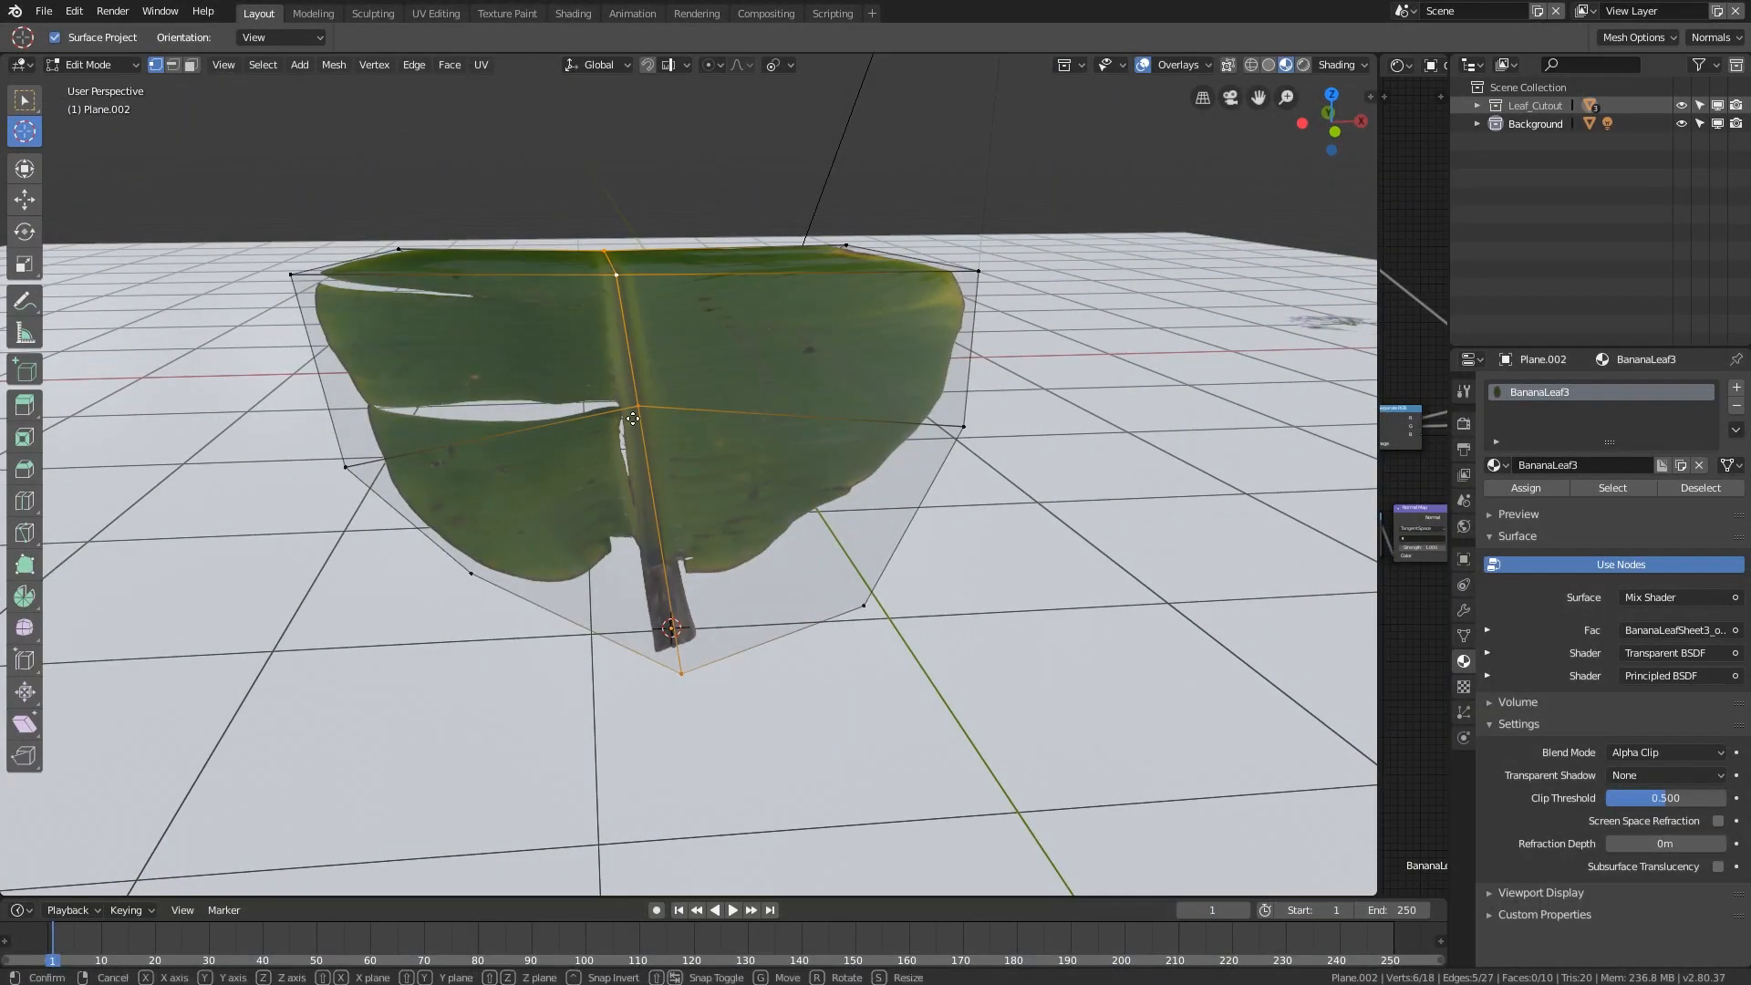
key("z")
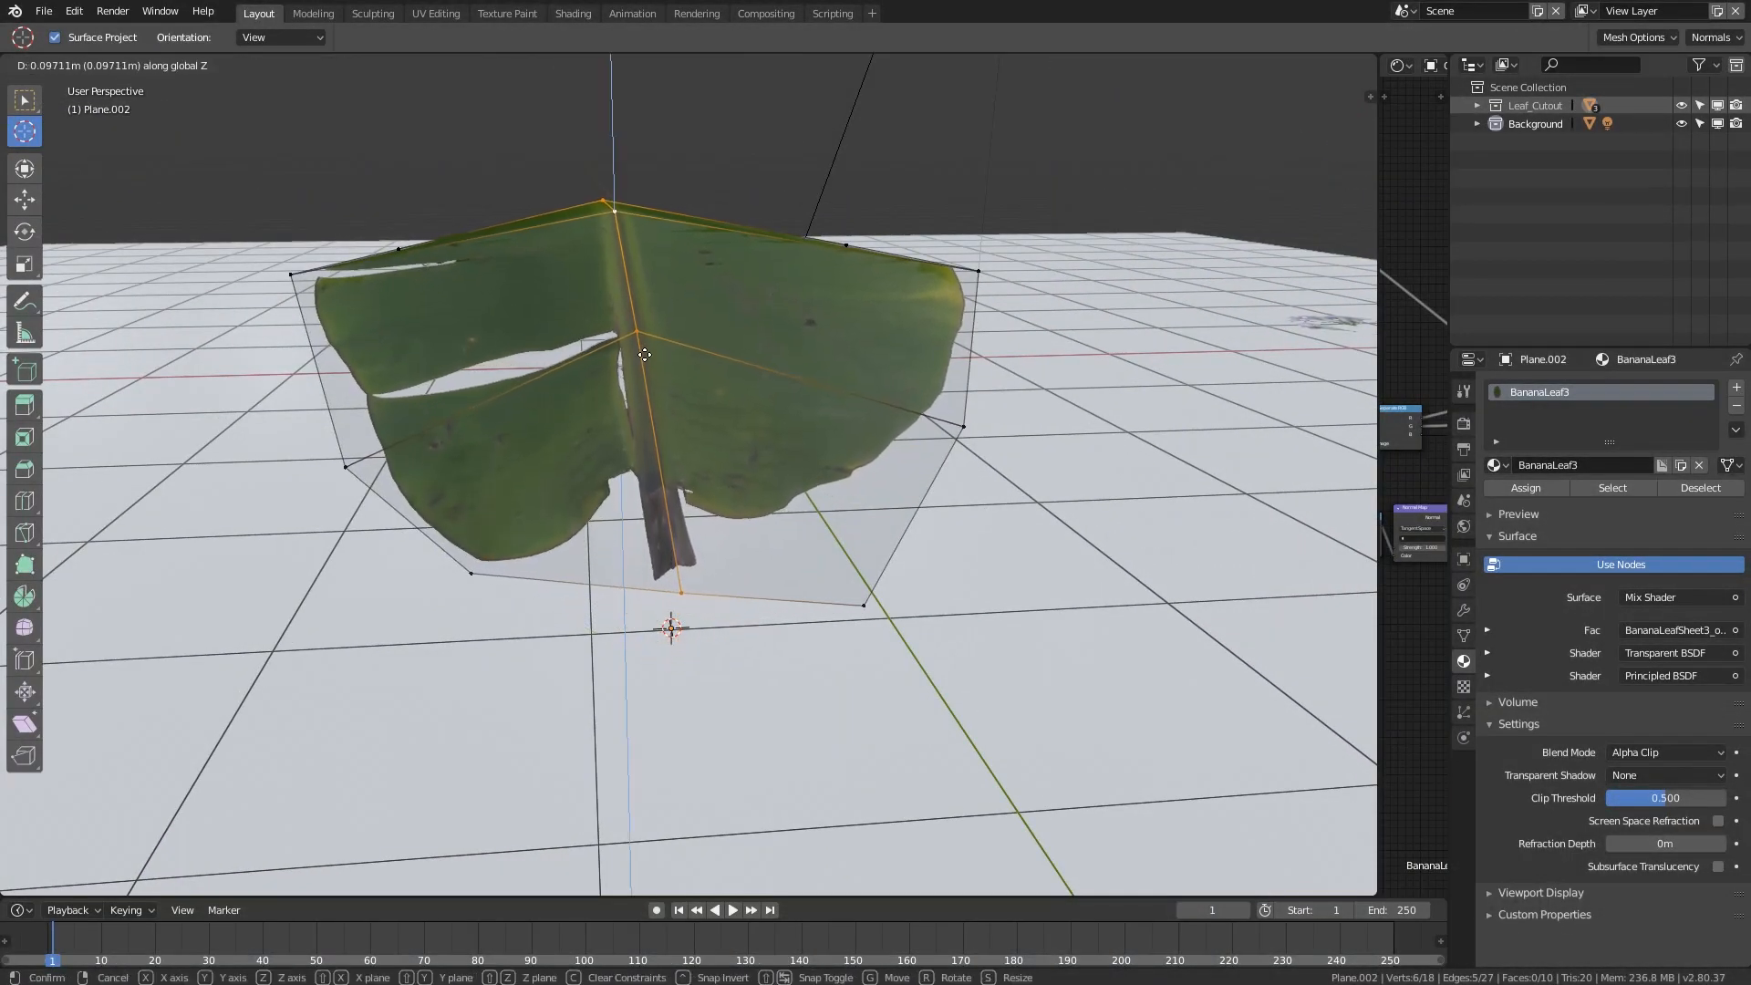
left_click(642, 369)
key("Tab")
- Add a level 1 Subdivision Surface modifier to the leaf and display its modifier settings
middle_click_drag(639, 385, 1019, 404)
middle_click_drag(774, 286, 591, 397)
key("ctrl+1")
scroll(644, 534, "down", 3)
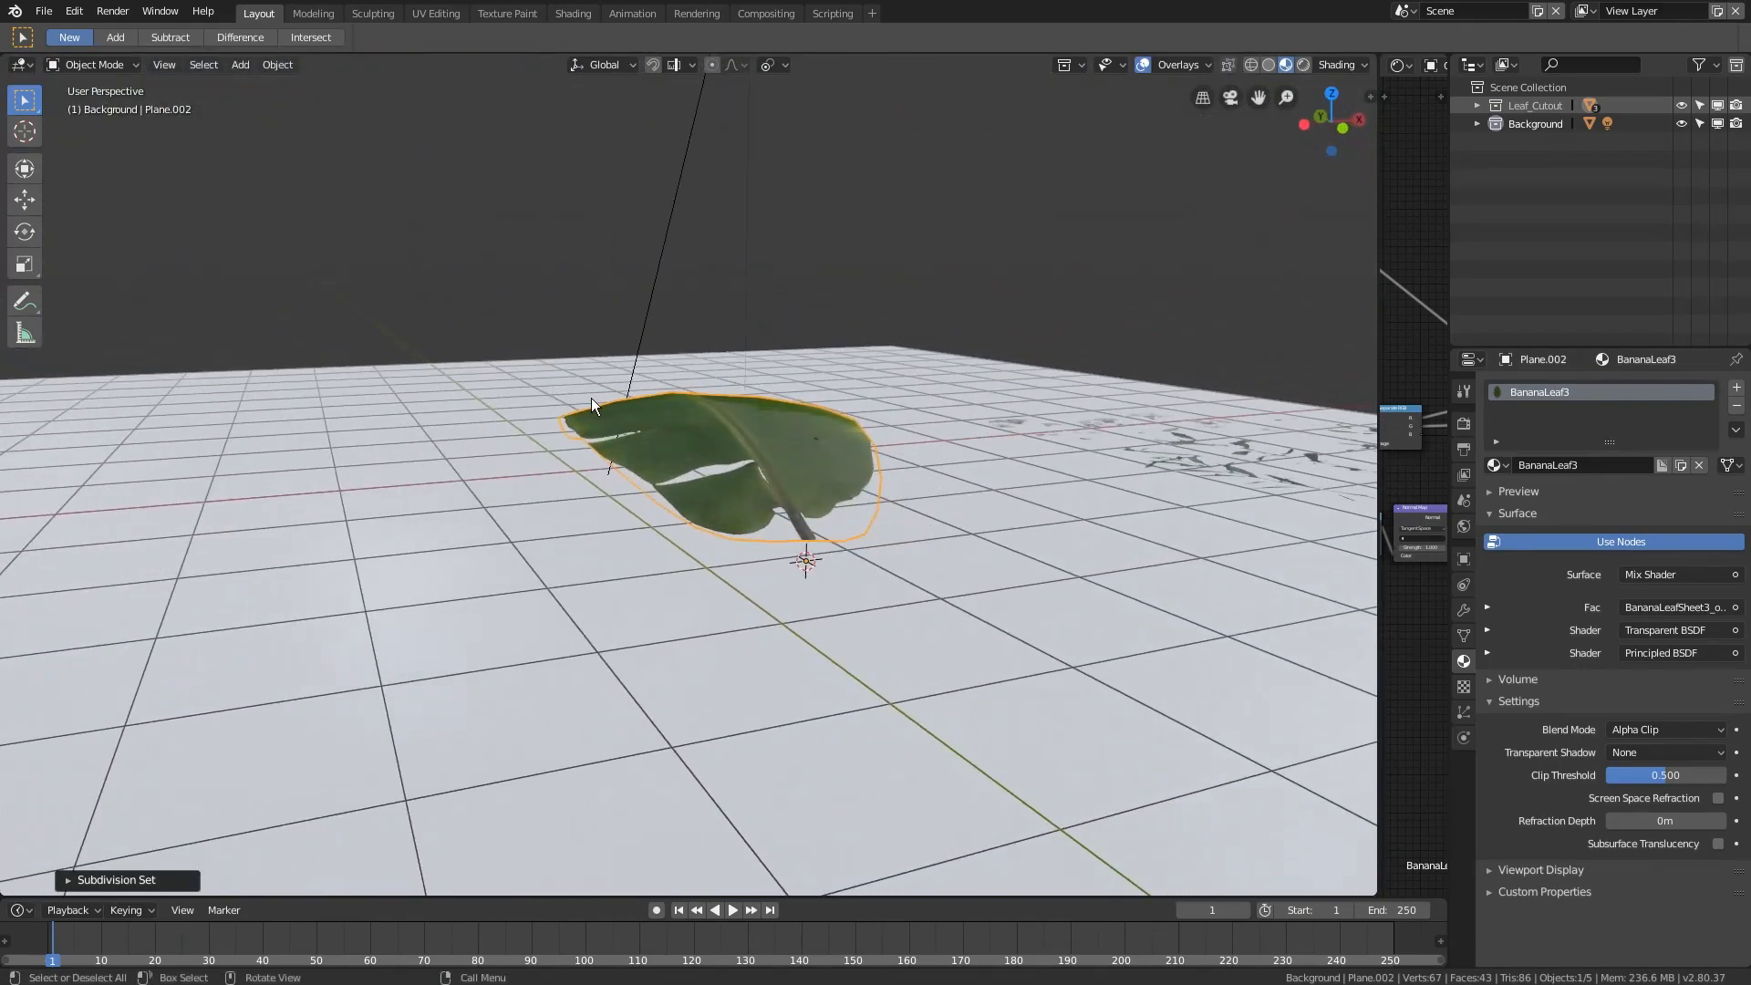
scroll(542, 395, "up", 5)
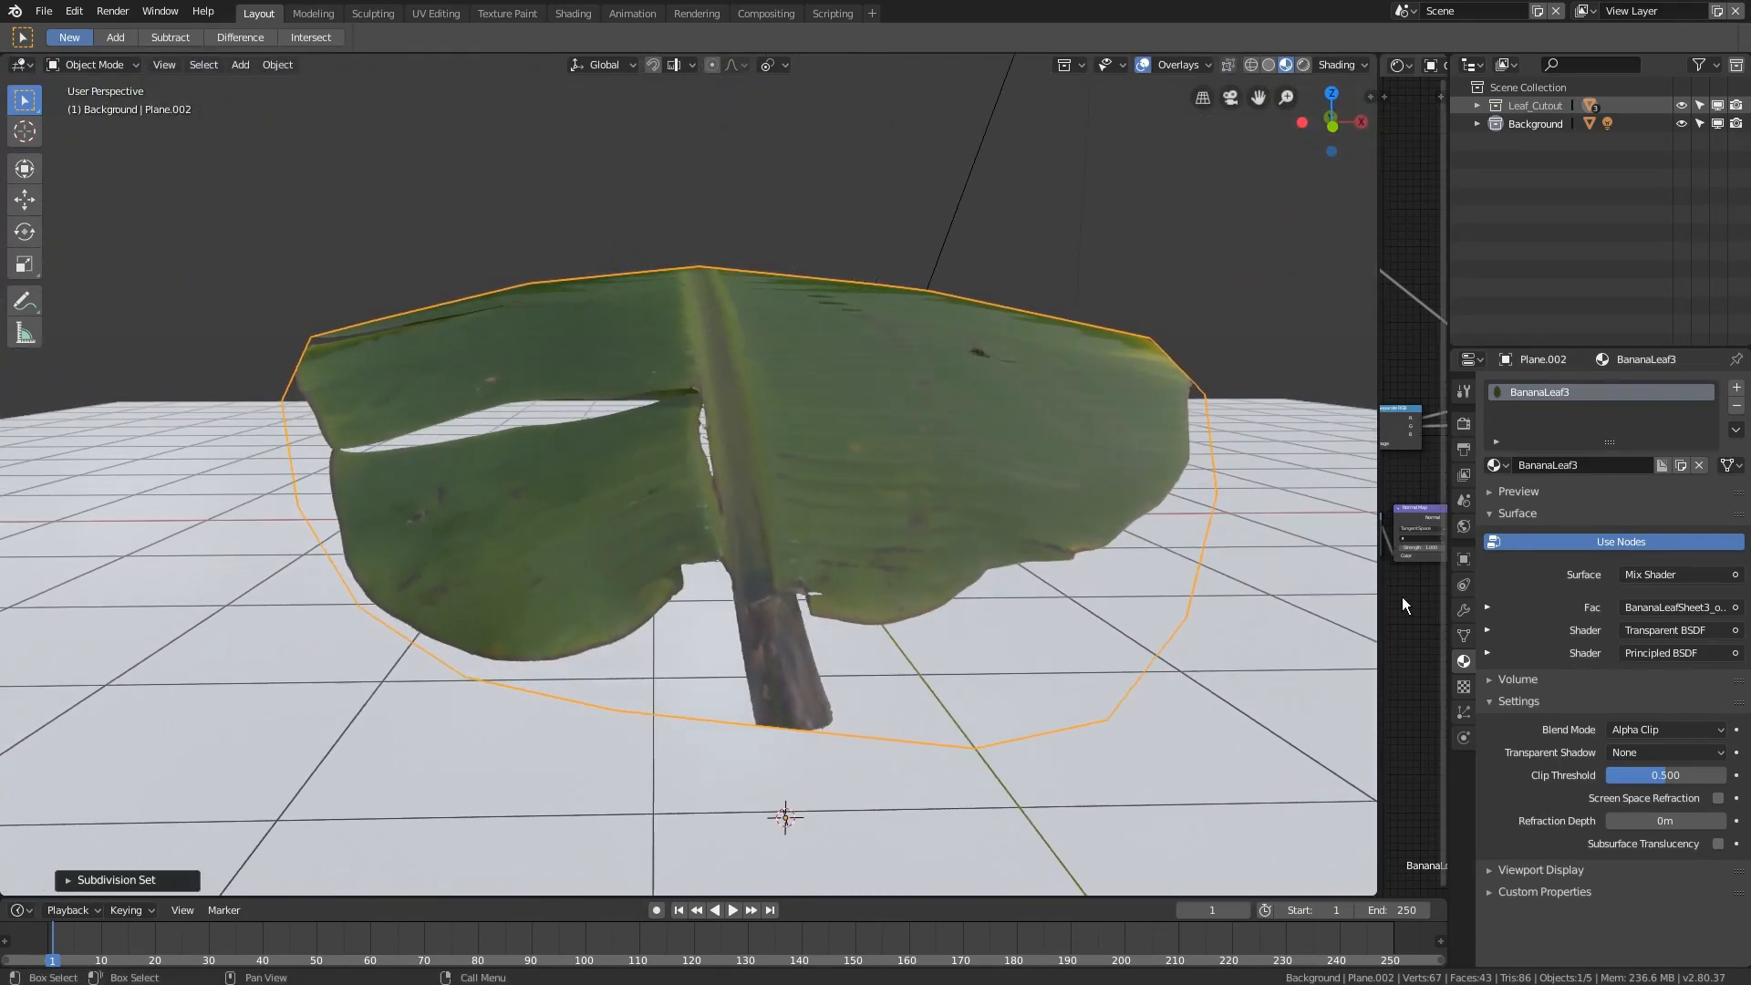
left_click(1463, 610)
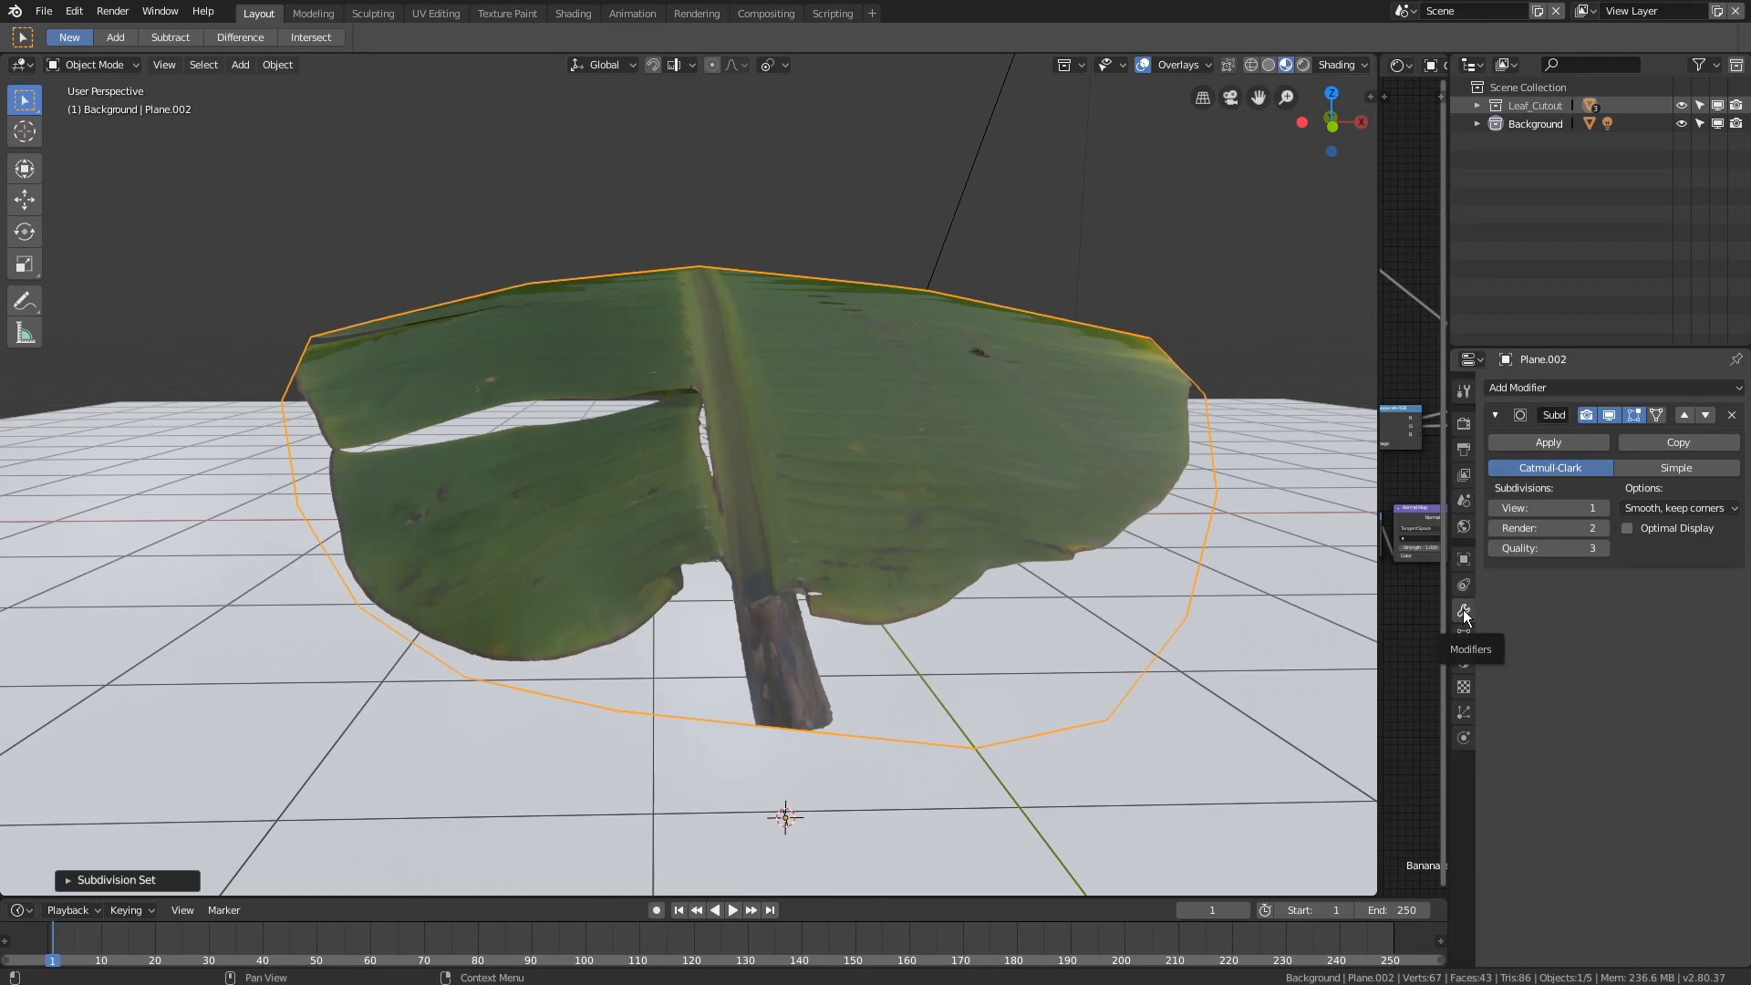
- Inspect the subdivided leaf's topology in Wireframe shading and return to LookDev shading
middle_click_drag(1322, 506, 939, 542)
key("z")
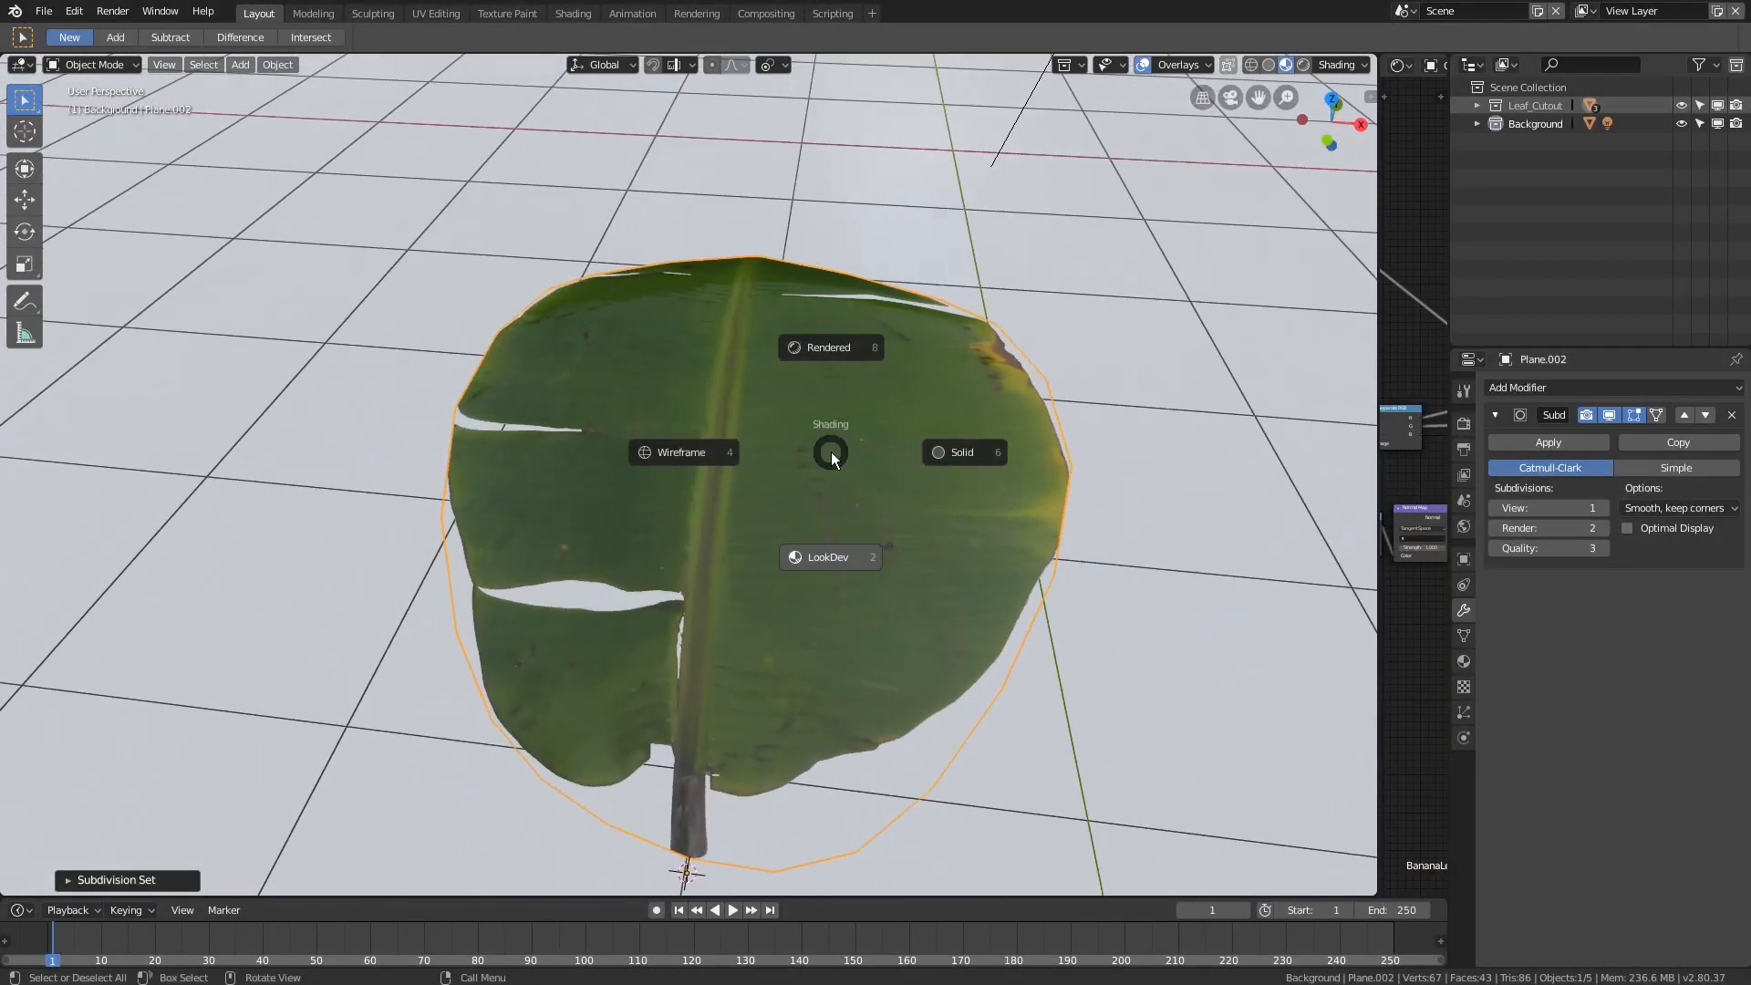
left_click(708, 454)
mouse_move(747, 460)
middle_mouse_down()
mouse_move(709, 528)
mouse_move(480, 482)
mouse_move(704, 481)
mouse_move(578, 572)
mouse_move(430, 459)
middle_mouse_up()
key("z")
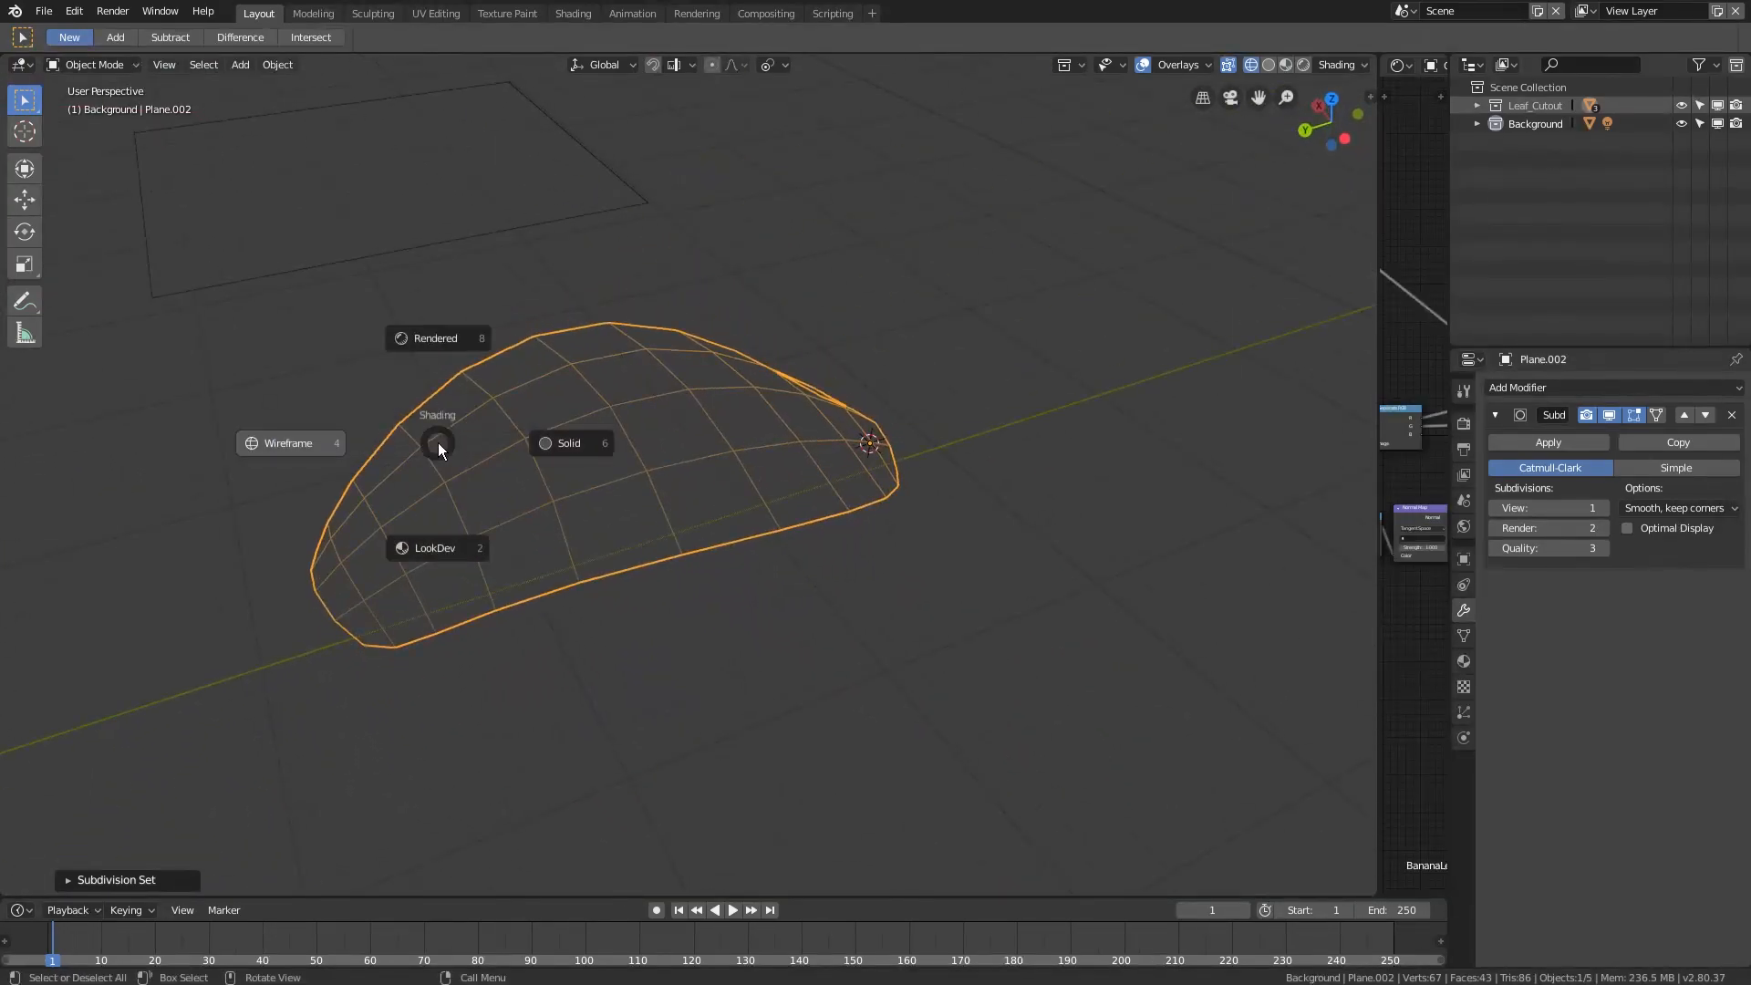
left_click(438, 536)
mouse_move(436, 534)
middle_mouse_down()
mouse_move(644, 533)
mouse_move(452, 526)
mouse_move(553, 529)
mouse_move(598, 559)
mouse_move(638, 544)
middle_mouse_up()
scroll(653, 541, "up", 2)
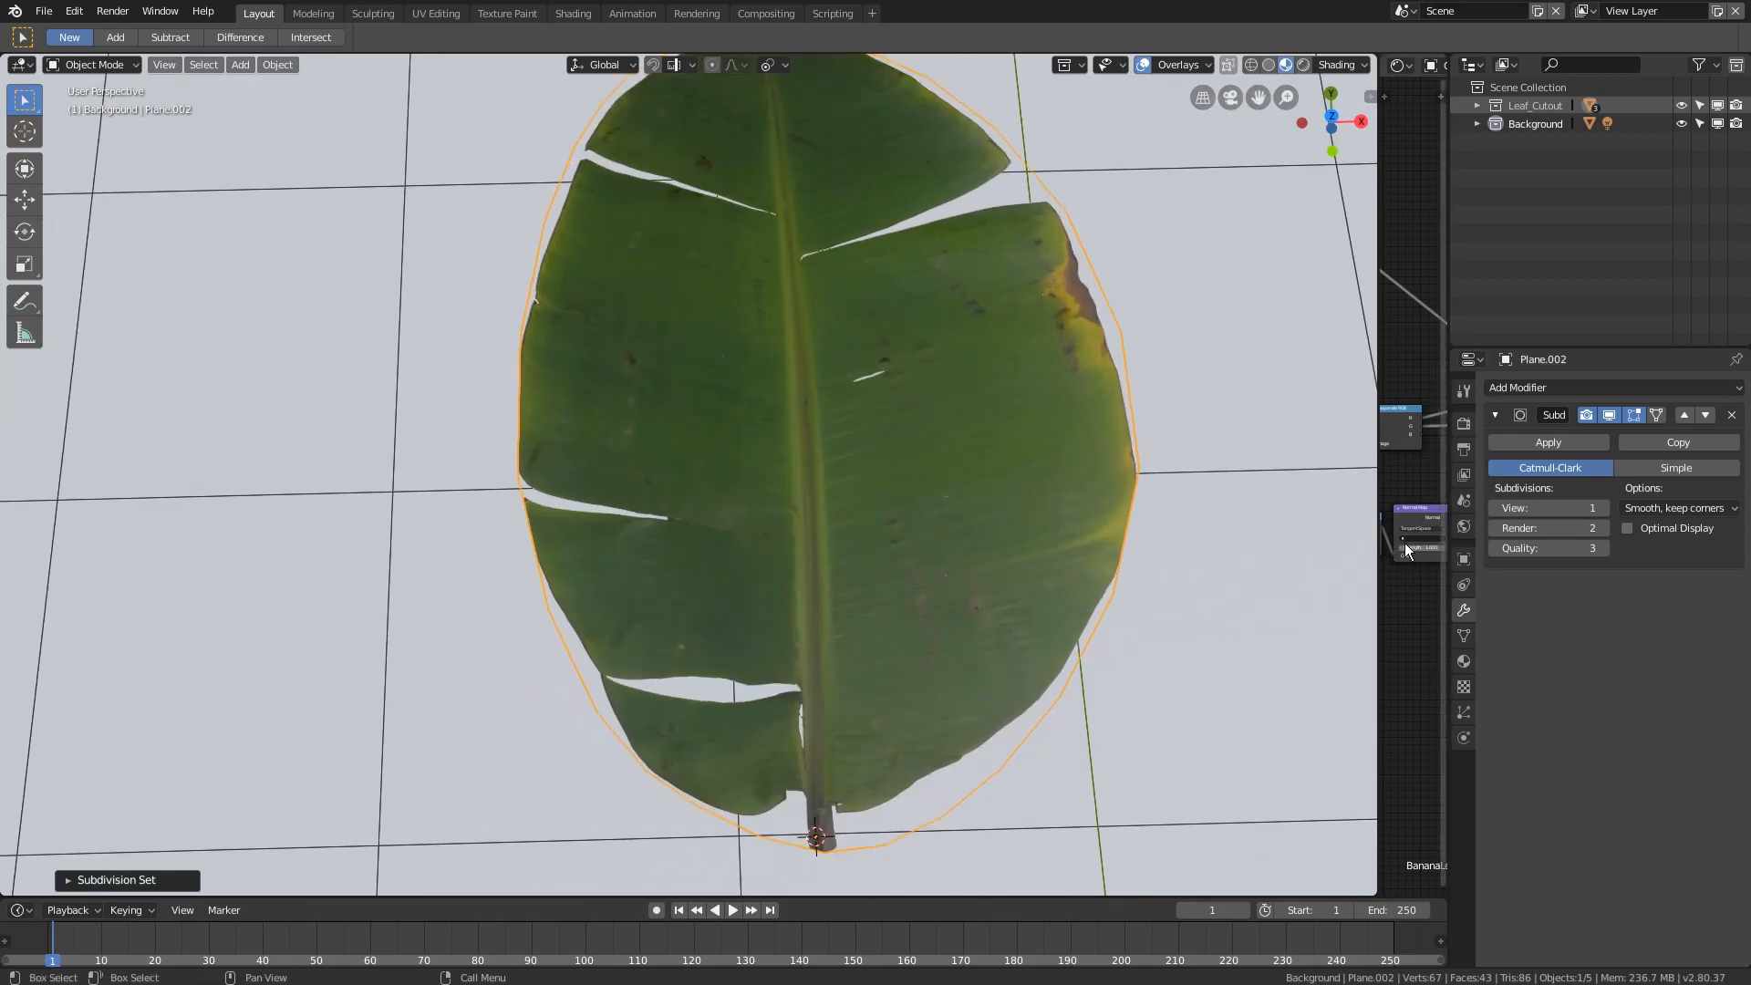
- Compare the leaf's outline near the torn edge between Edit Mode and Object Mode to examine how subdivision affects the texture
middle_click_drag(621, 477, 602, 524)
scroll(586, 528, "up", 3)
middle_click_drag(470, 511, 587, 501, "shift")
scroll(697, 494, "up", 4)
scroll(587, 501, "down", 2)
key("Tab")
key("Tab")
key("Tab")
key("Tab")
key("Tab")
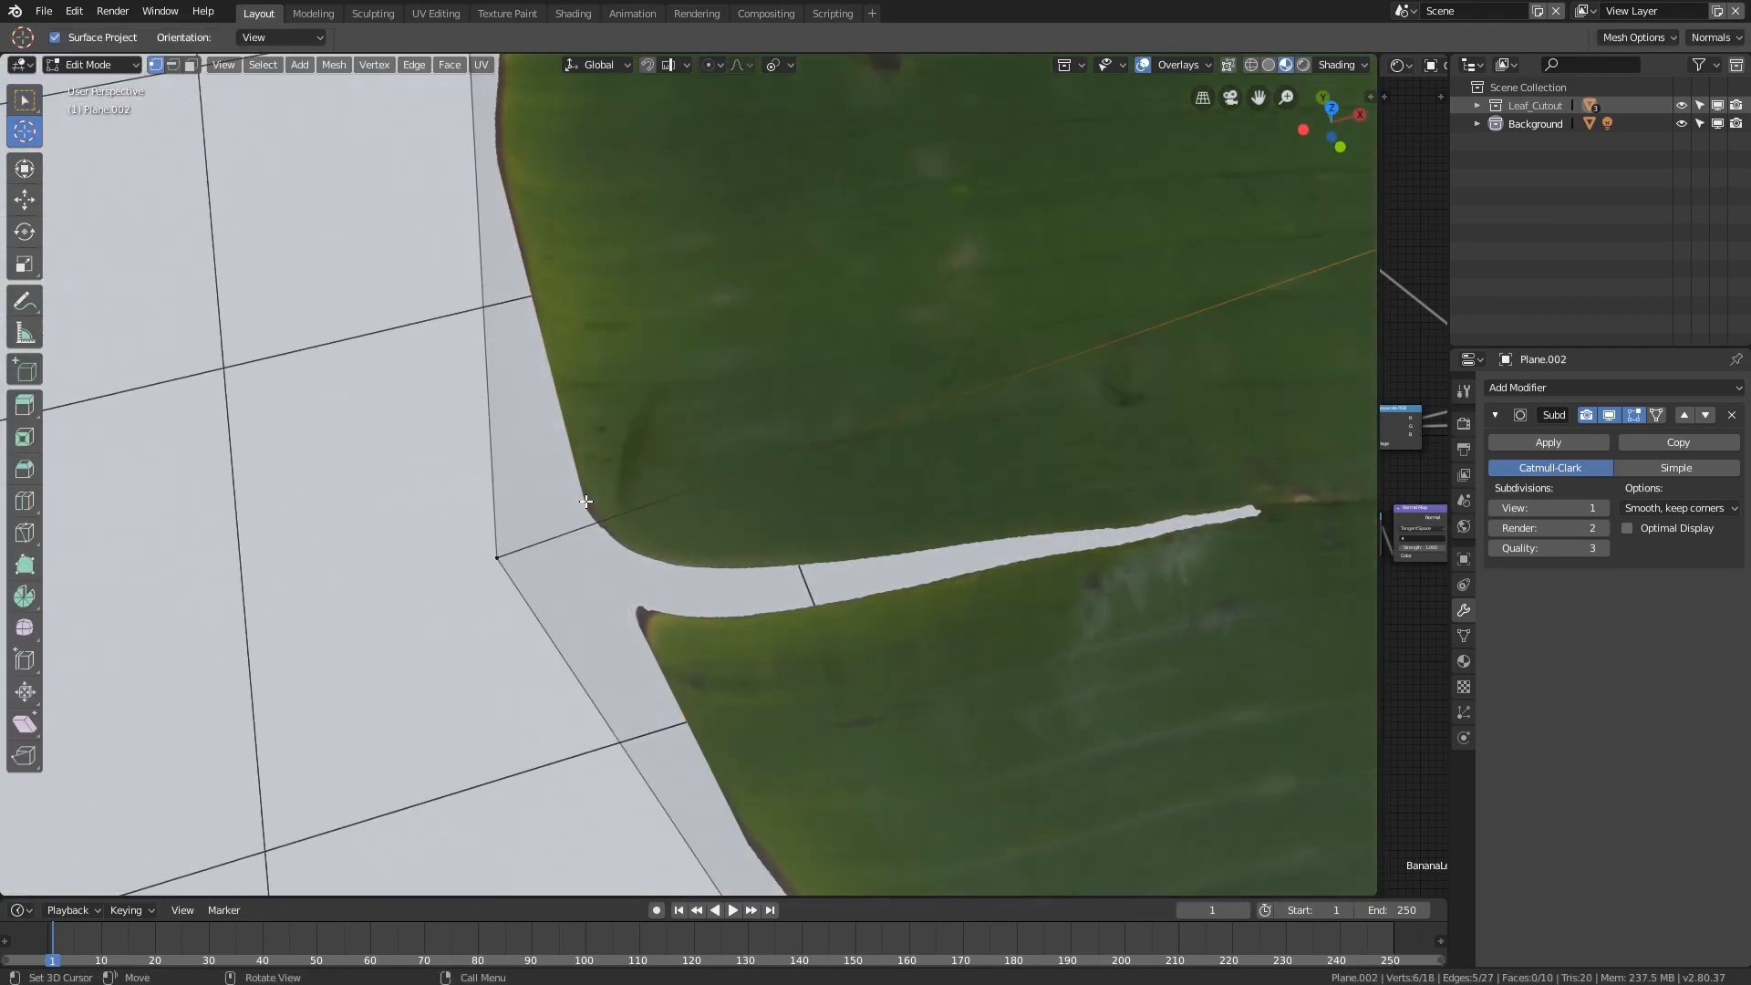
key("Tab")
key("Tab")
key("Tab")
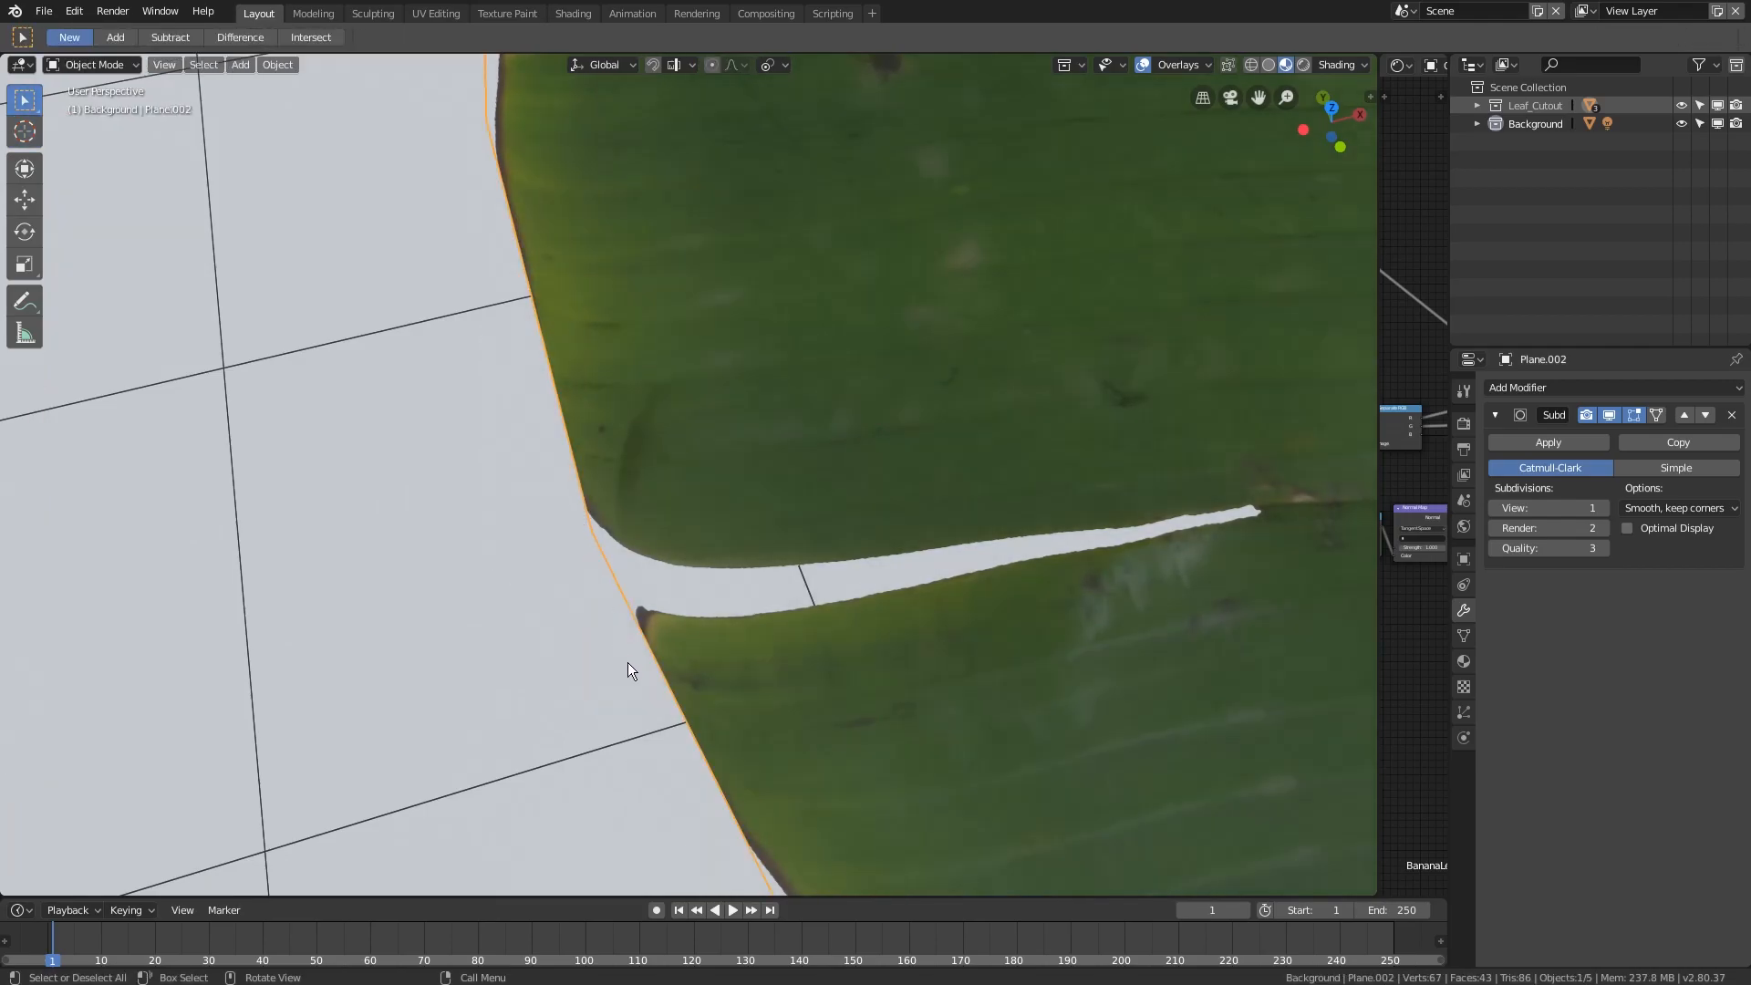
middle_click_drag(626, 654, 532, 501, "shift")
key("Tab")
key("Tab")
key("Tab")
key("Tab")
key("Tab")
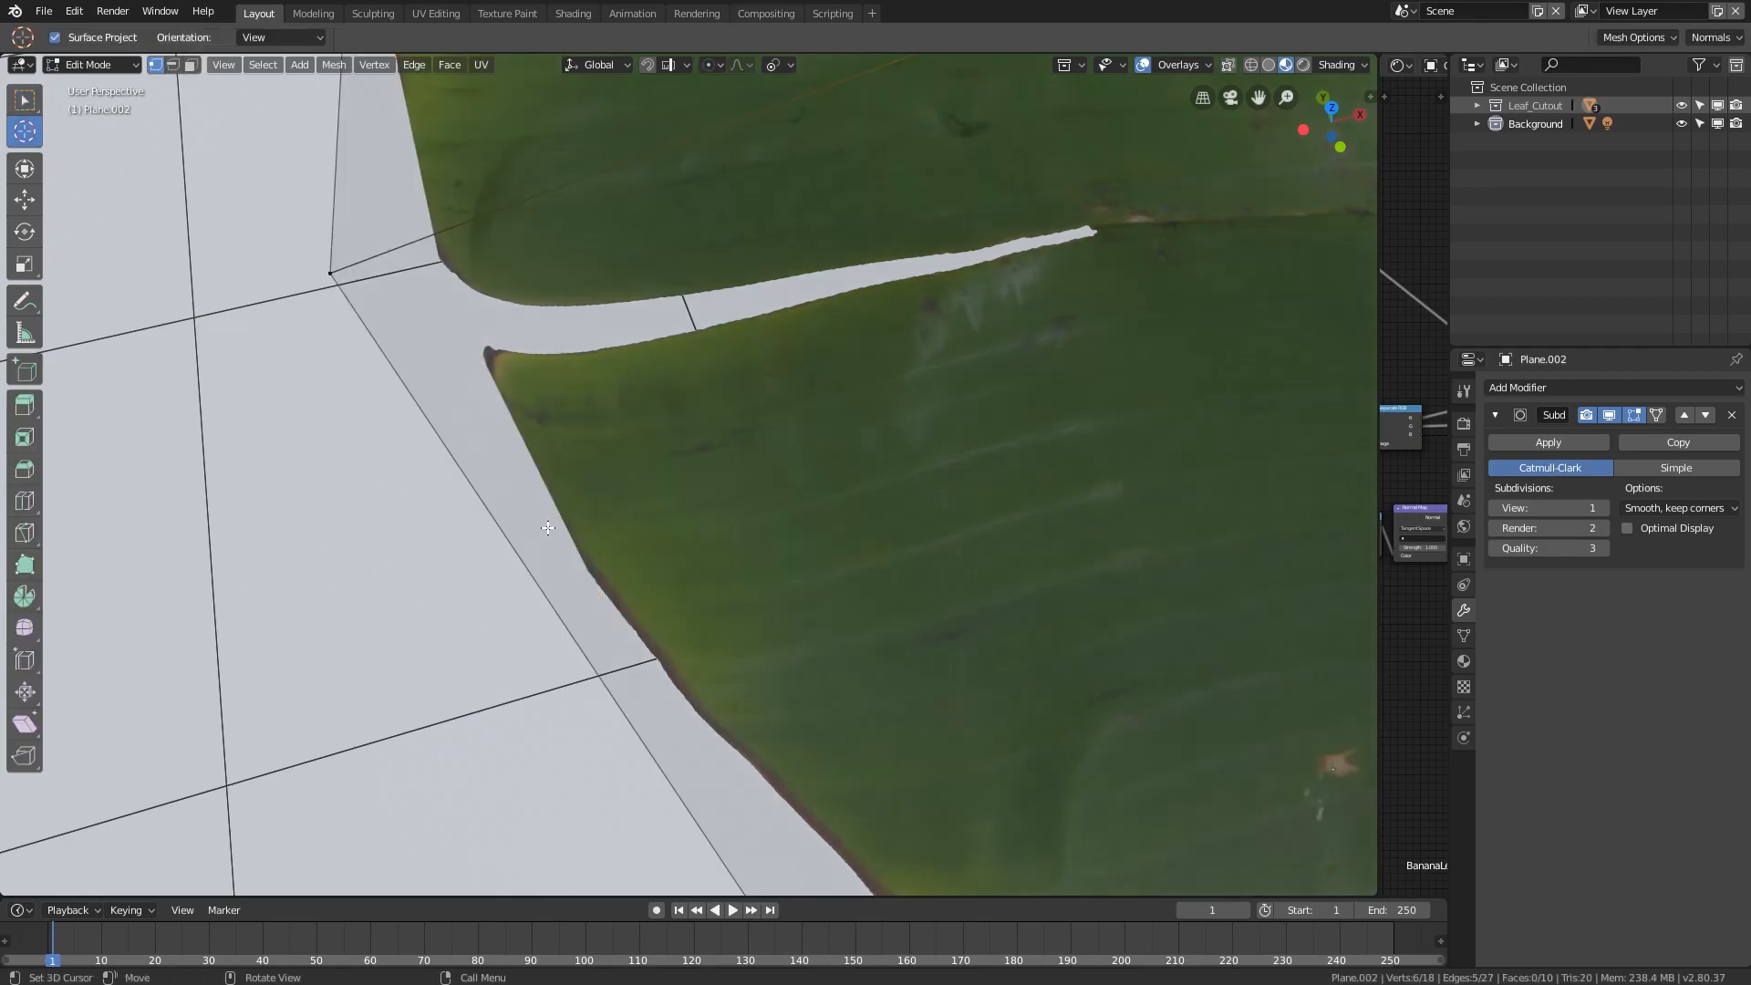
scroll(534, 493, "down", 4)
key("Tab")
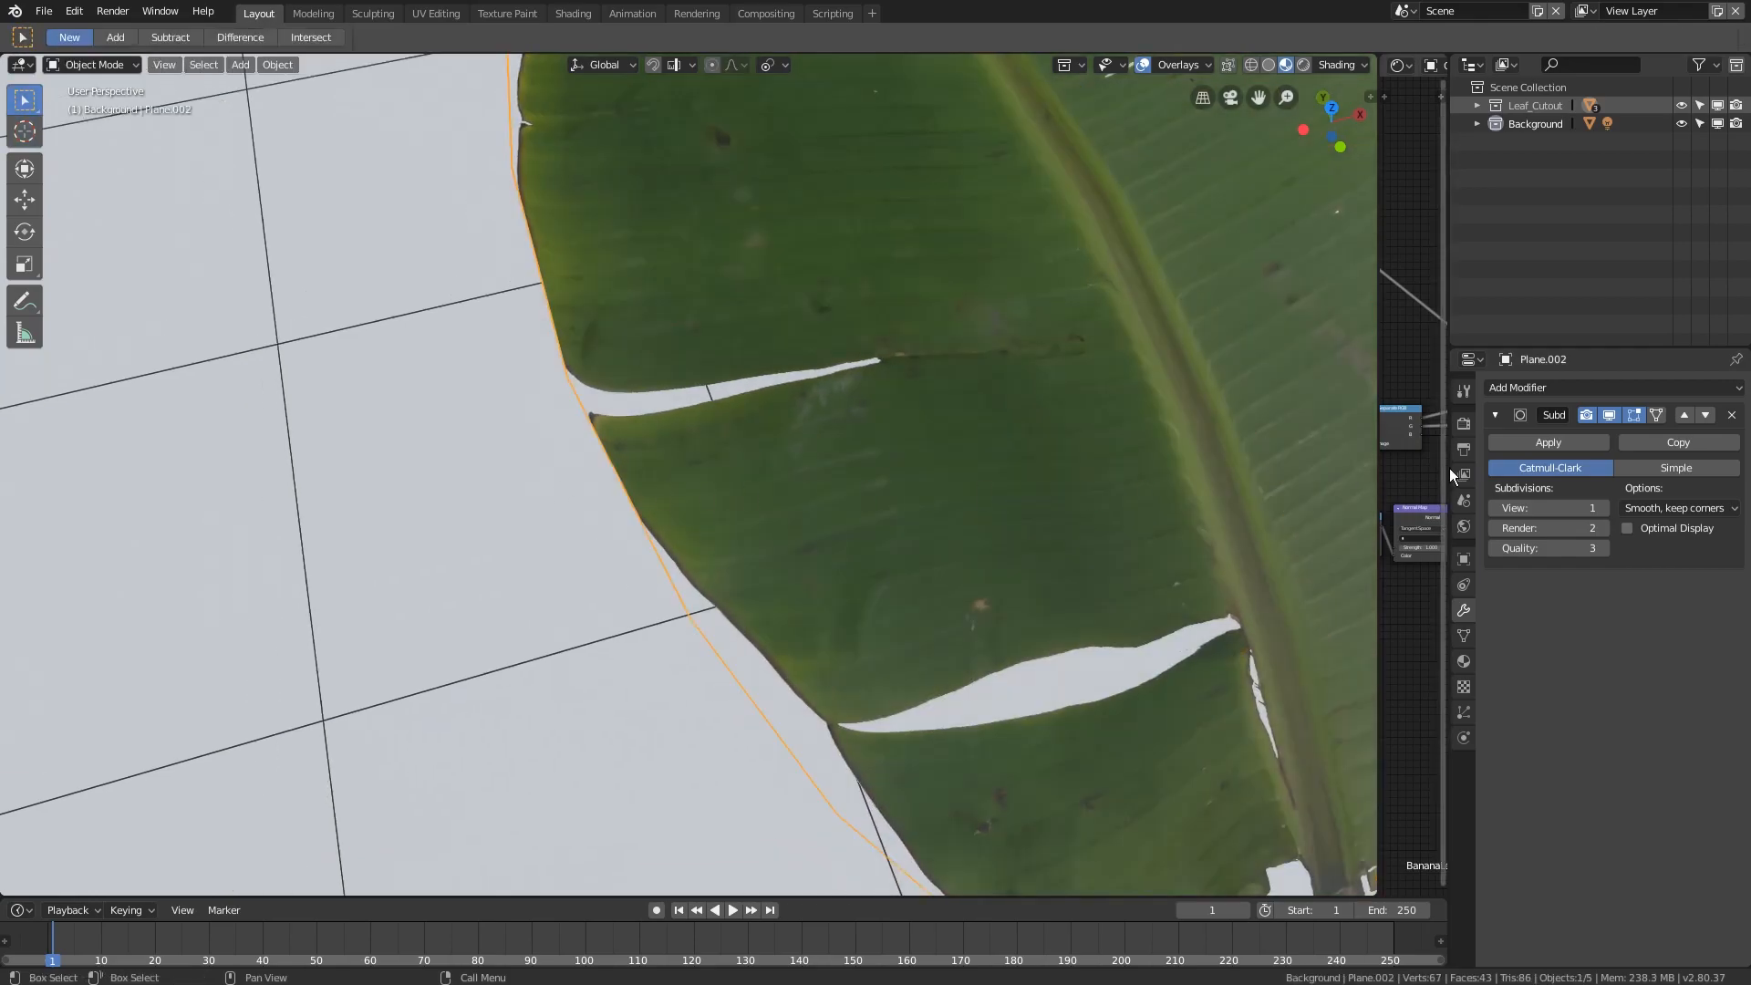
- Turn off the Subdivision modifier's viewport display and set its UV smoothing option to Sharp
left_click(1609, 415)
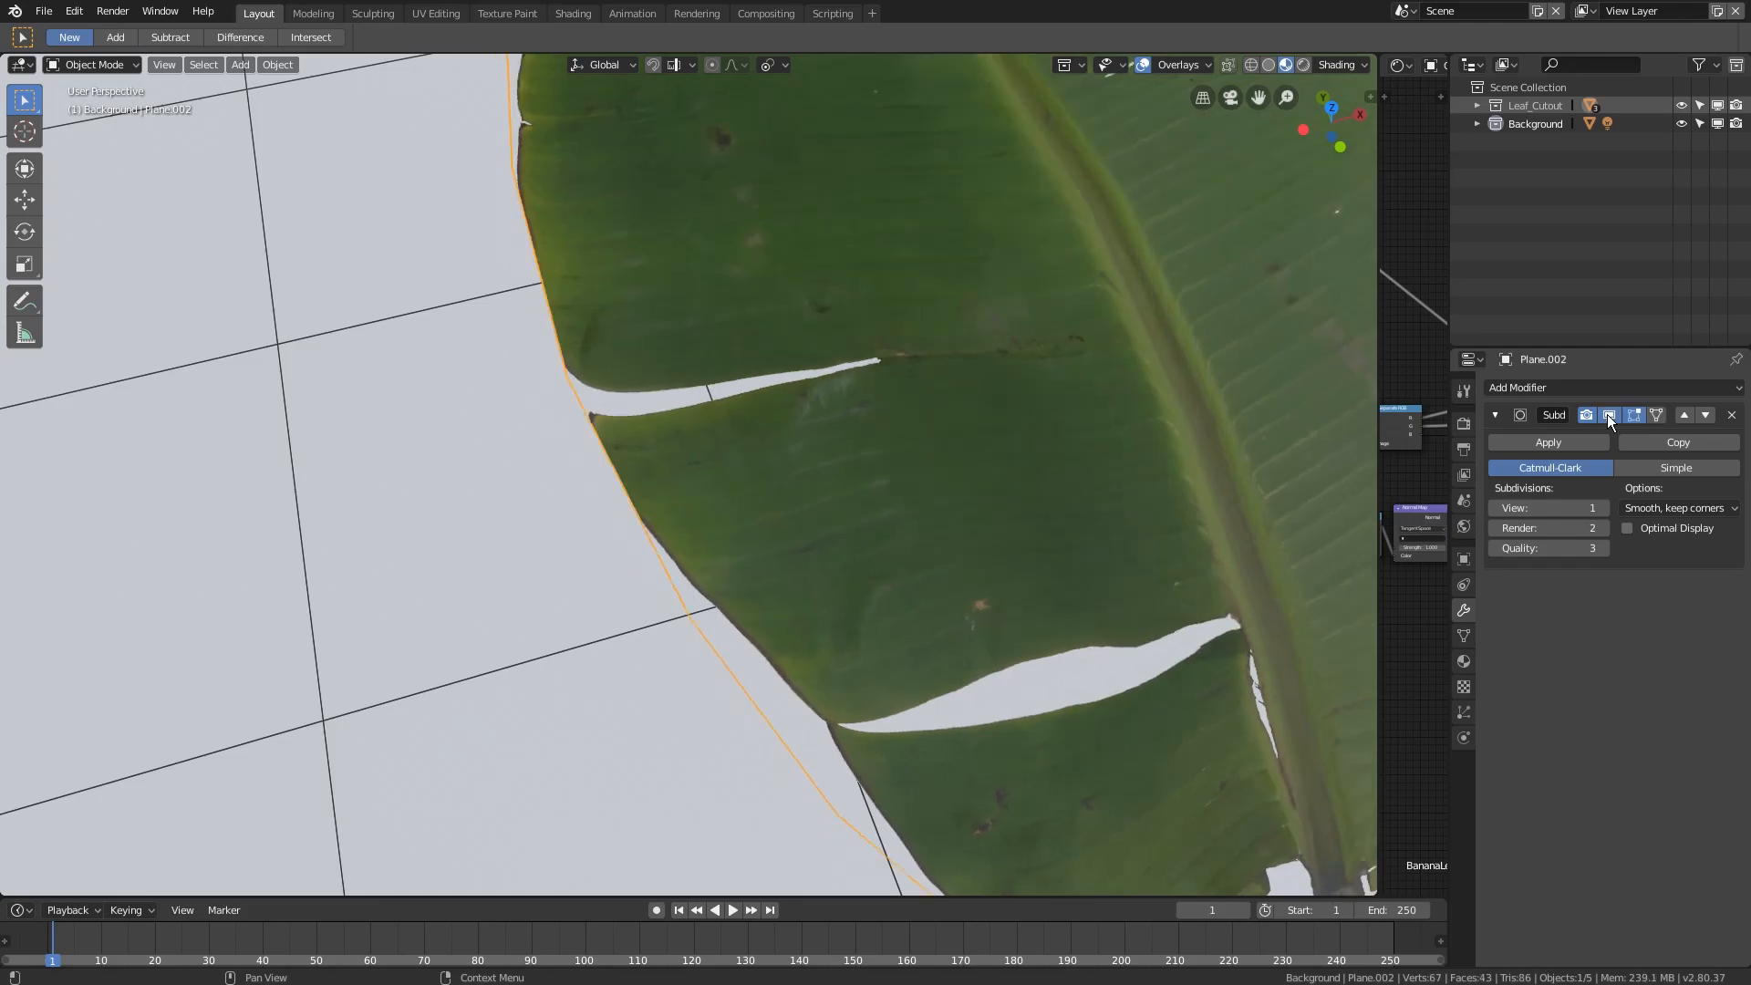
left_click(1610, 416)
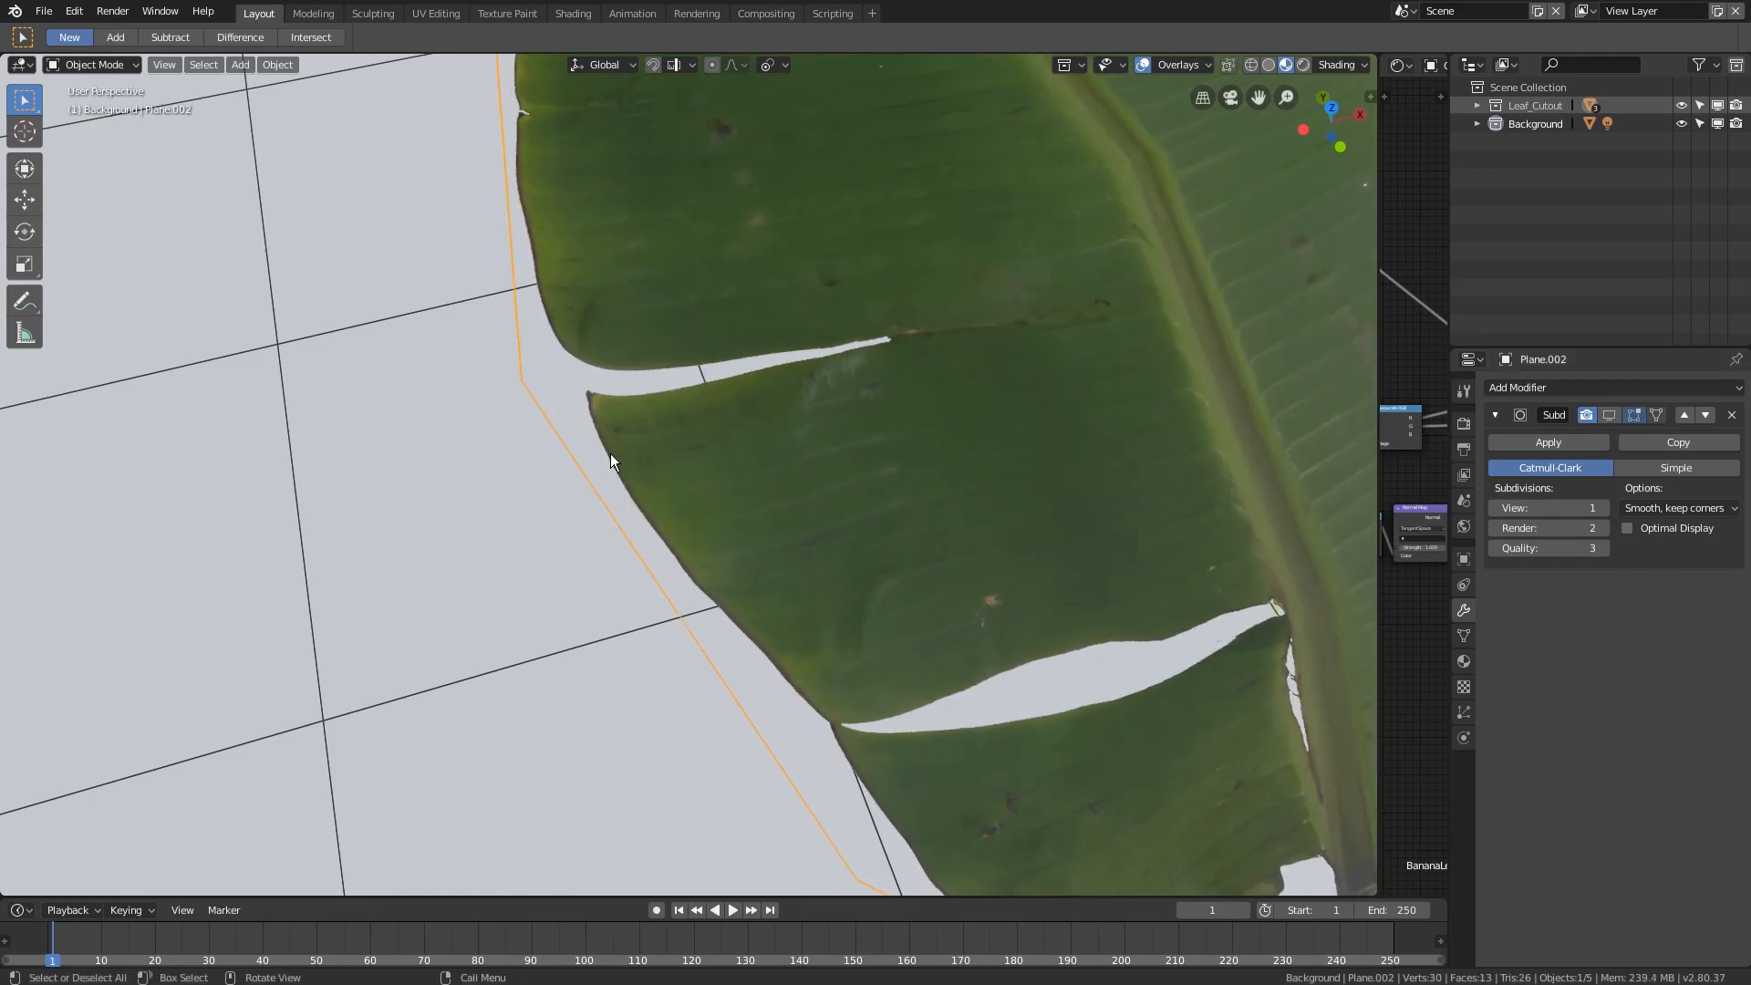
left_click(1699, 509)
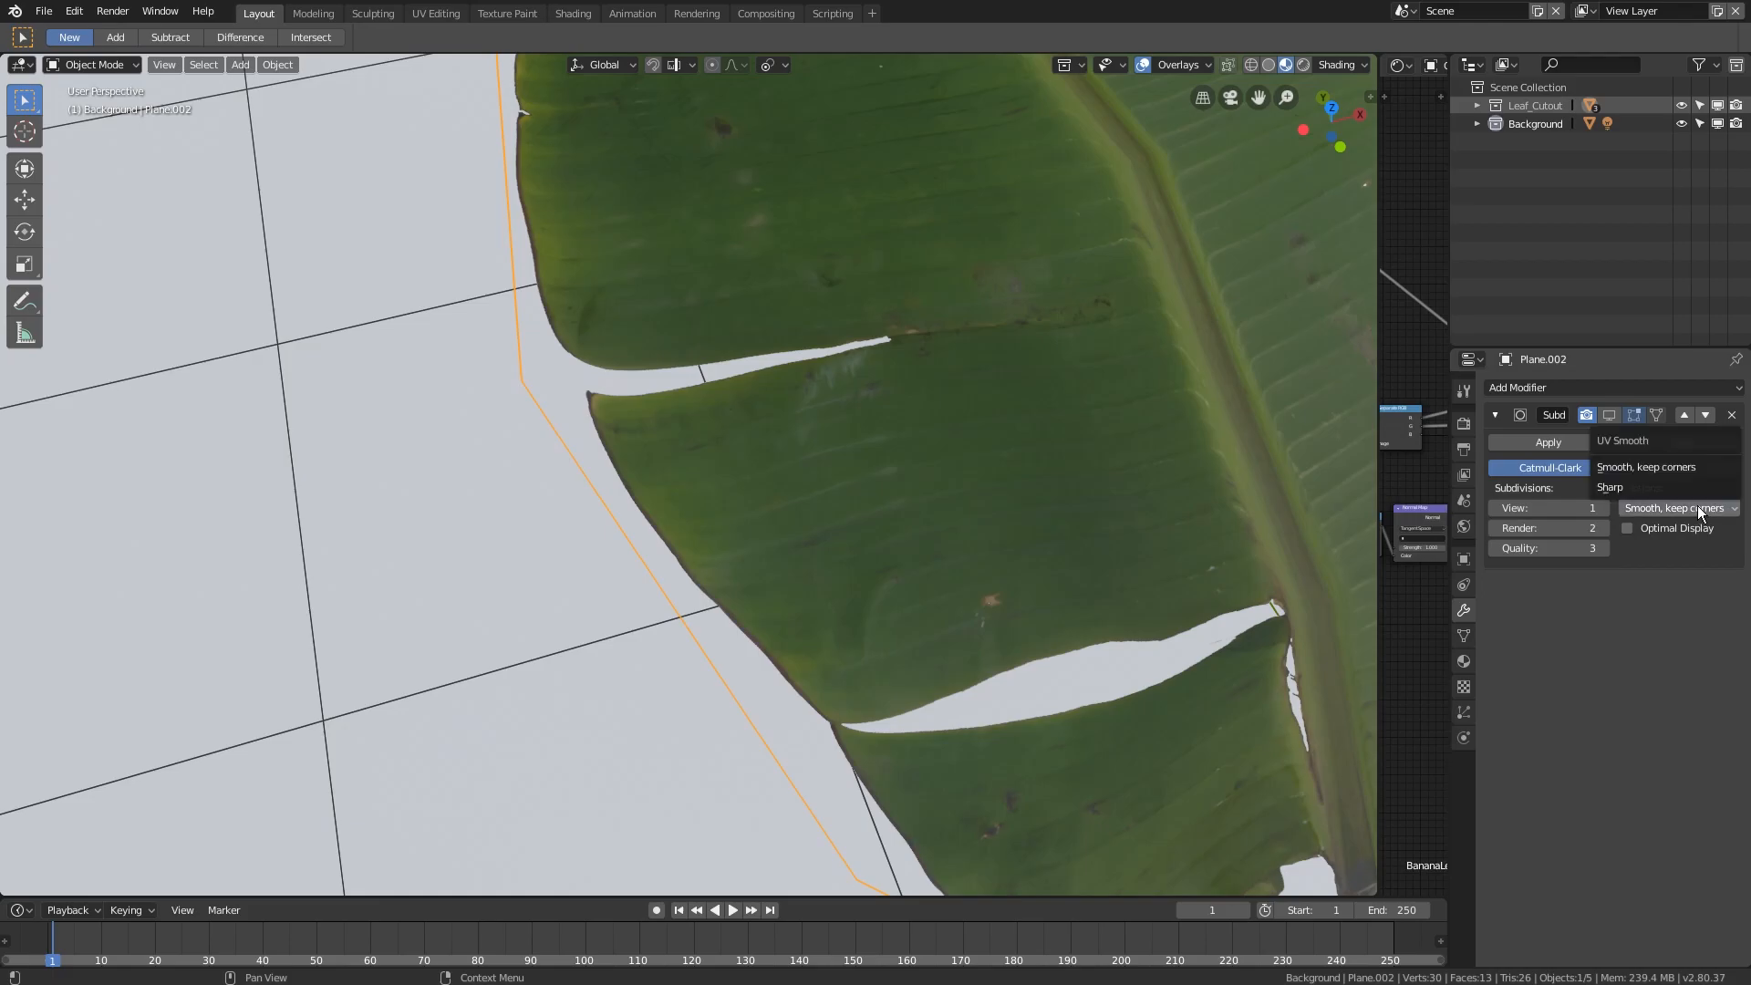
left_click(1644, 485)
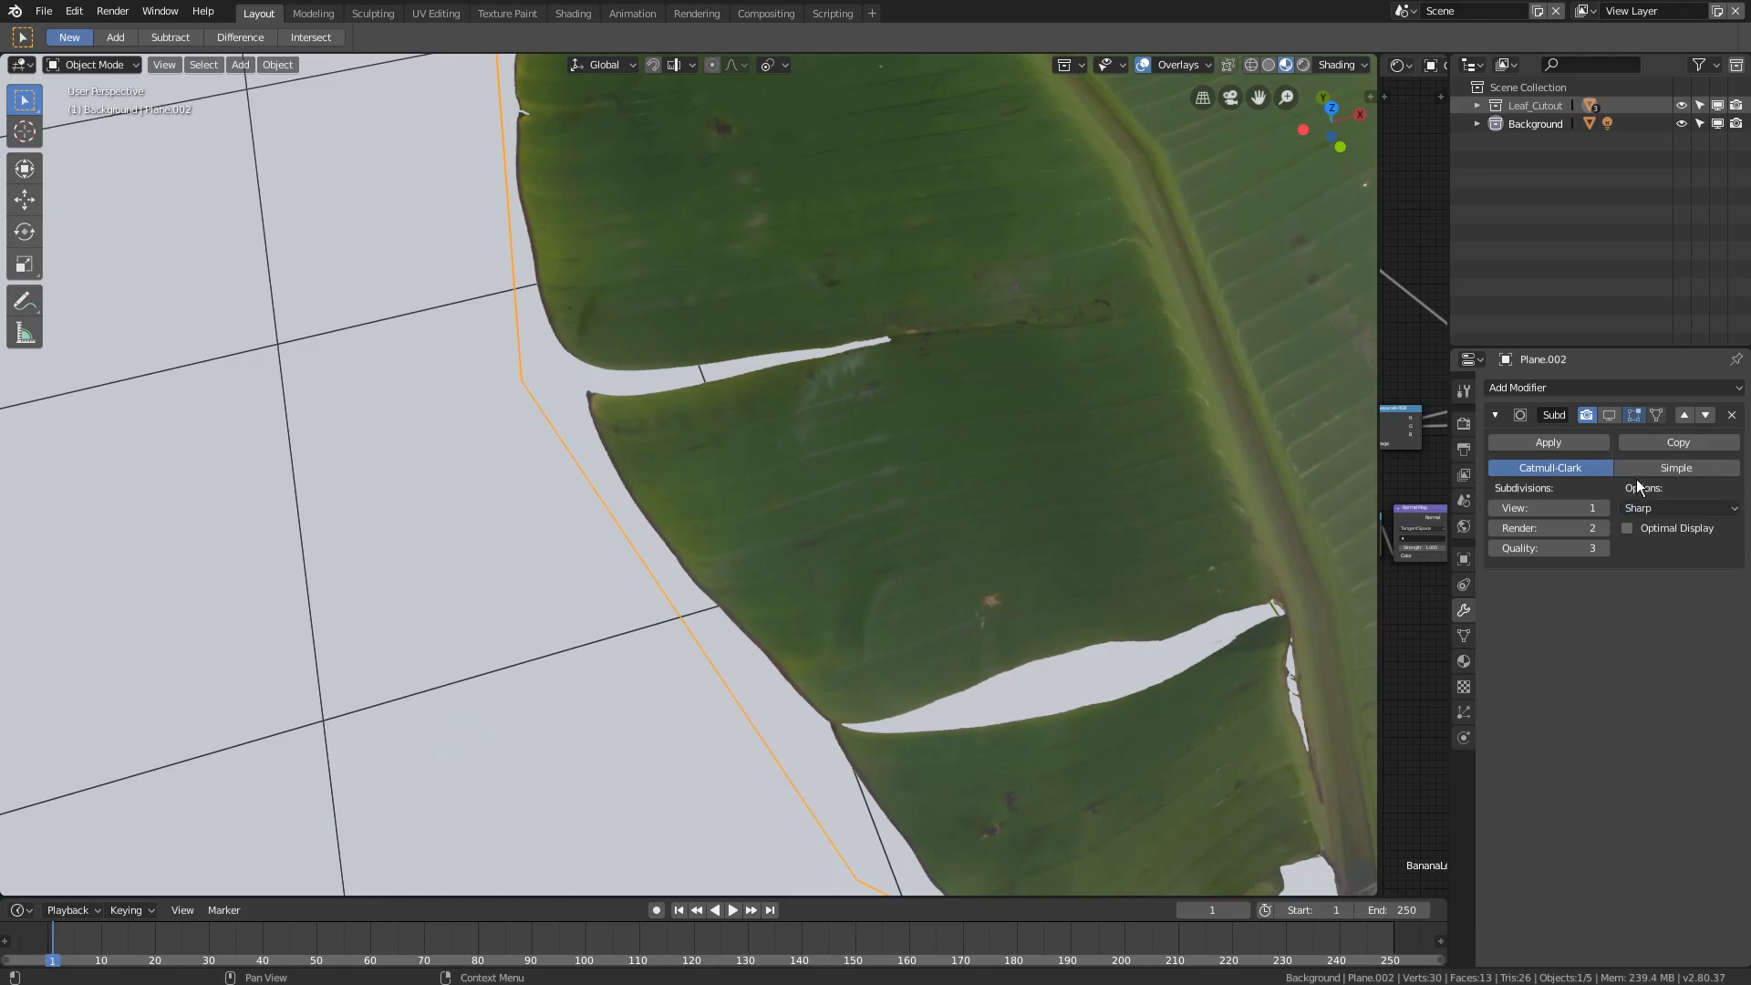
- Turn the Subdivision modifier's viewport display back on with the whole leaf in view
scroll(651, 418, "down", 4)
middle_click_drag(810, 444, 689, 550, "shift")
left_click(1609, 415)
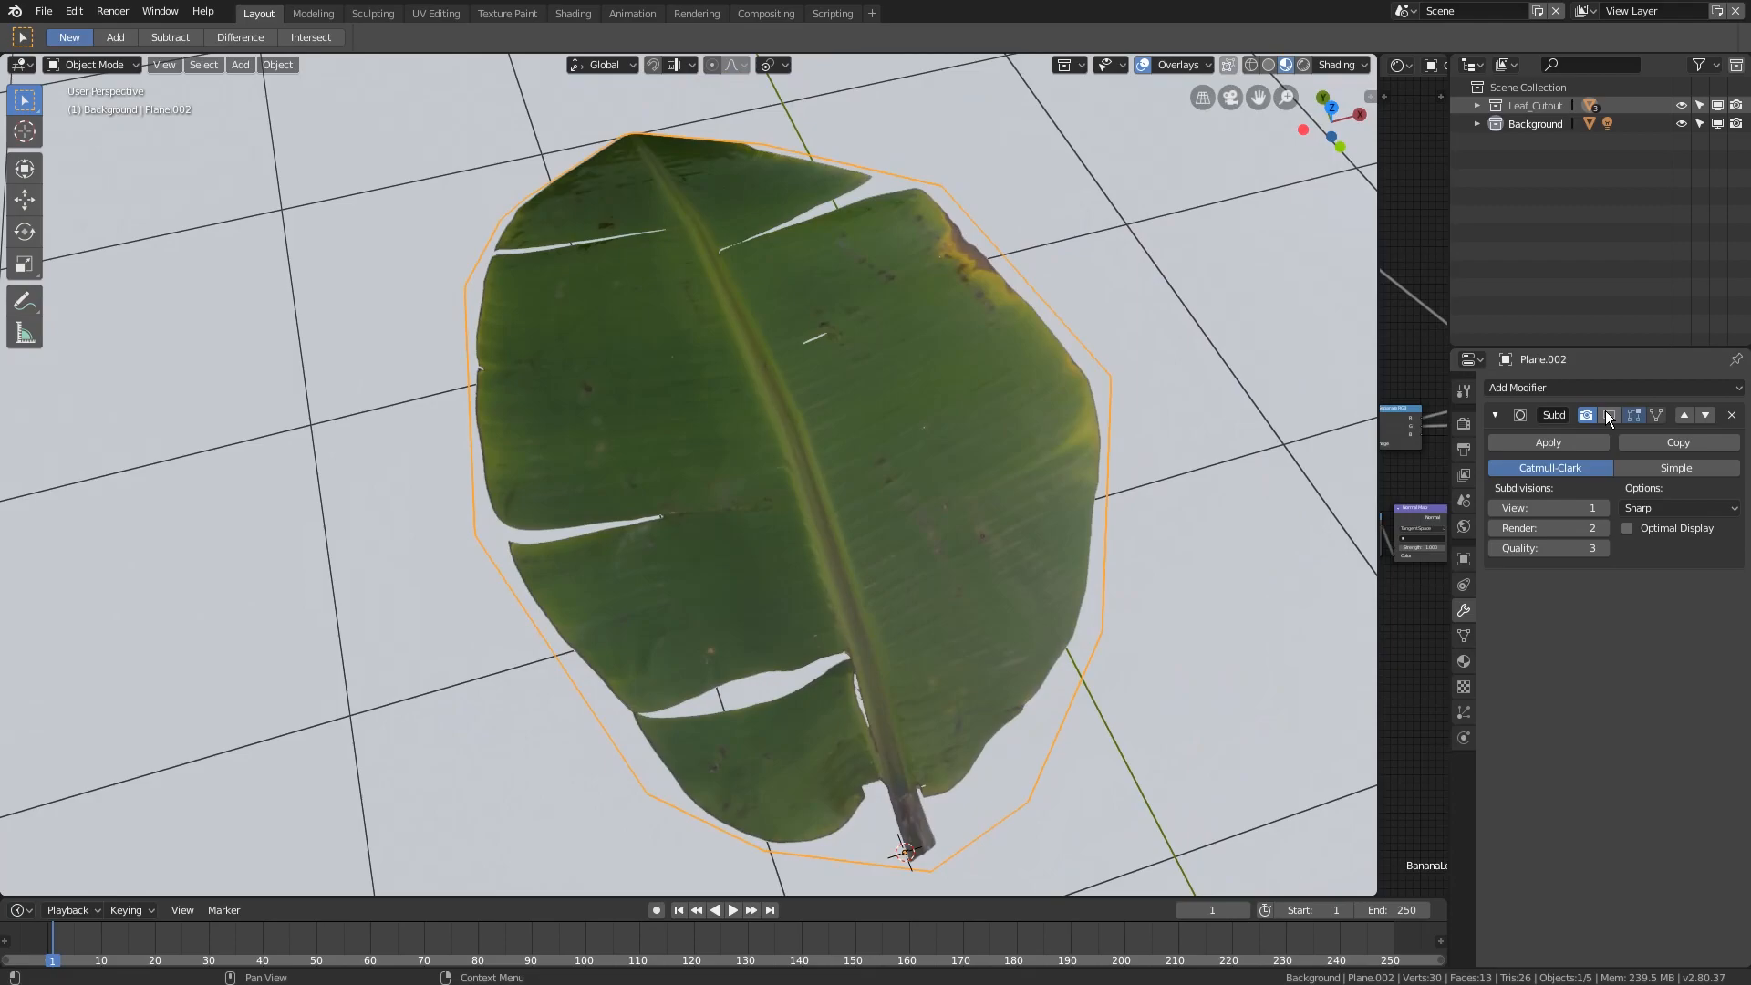
- Show the green leaf with subdivision active again and check its smoothed shape between Edit Mode and Object Mode
left_click(1610, 415)
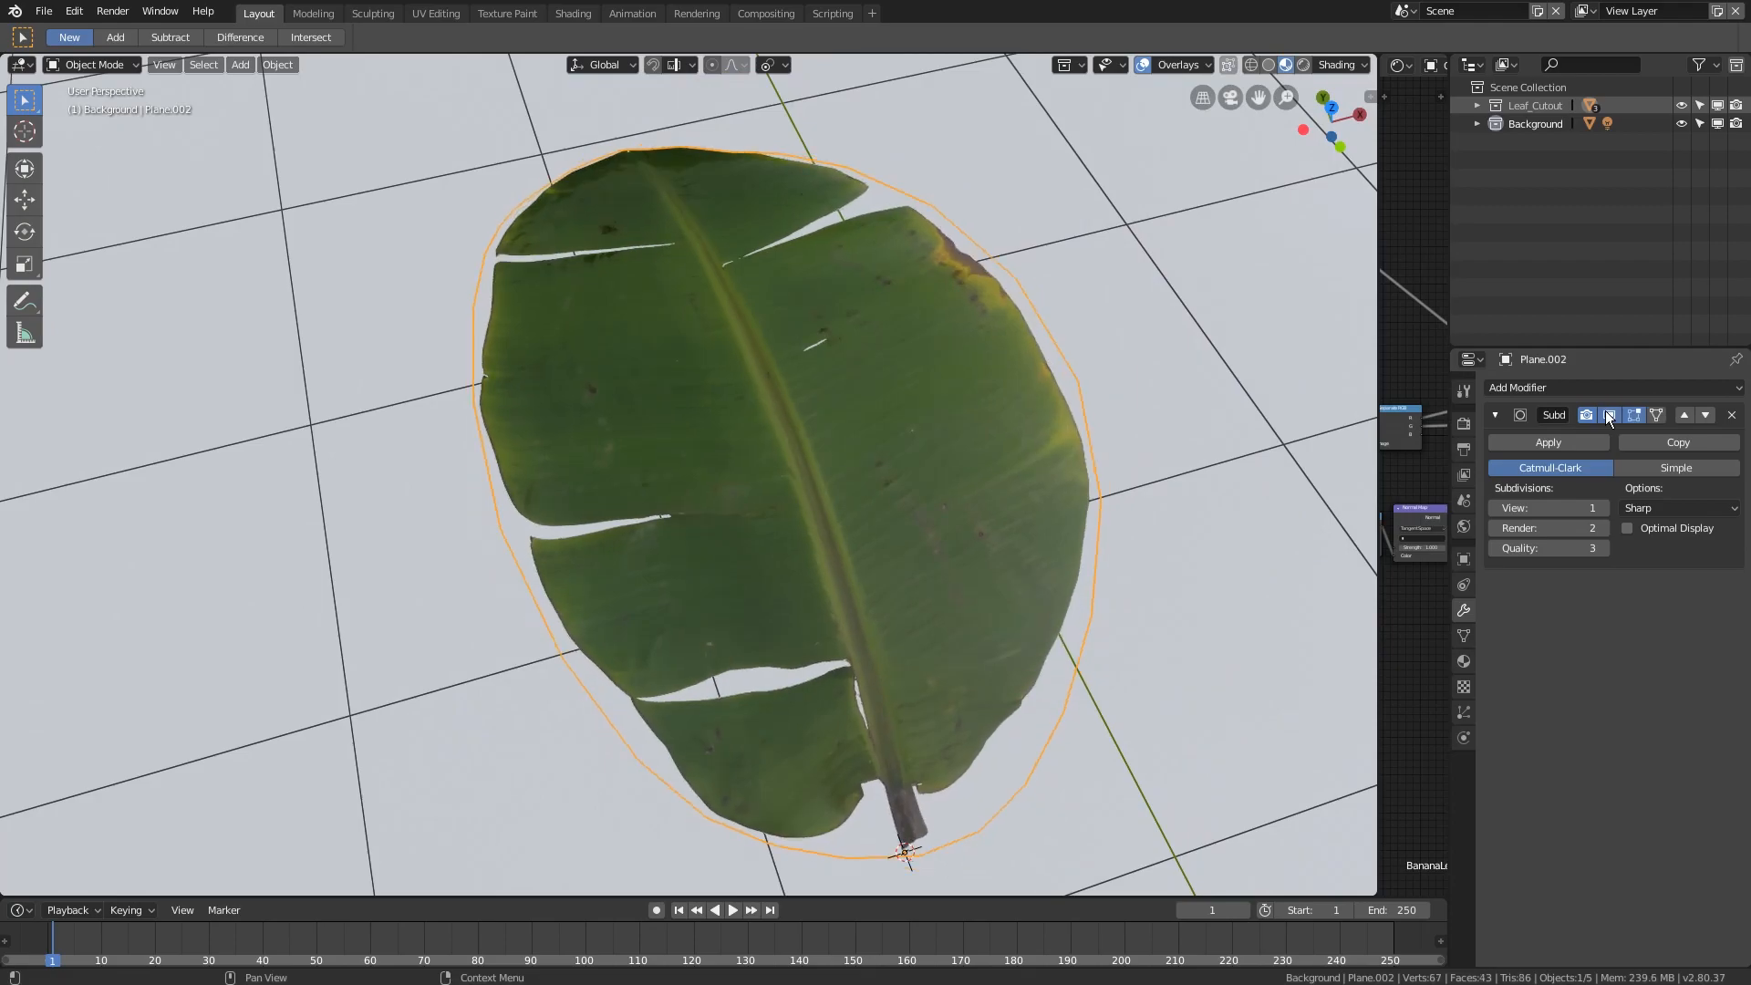
middle_click_drag(698, 439, 667, 508)
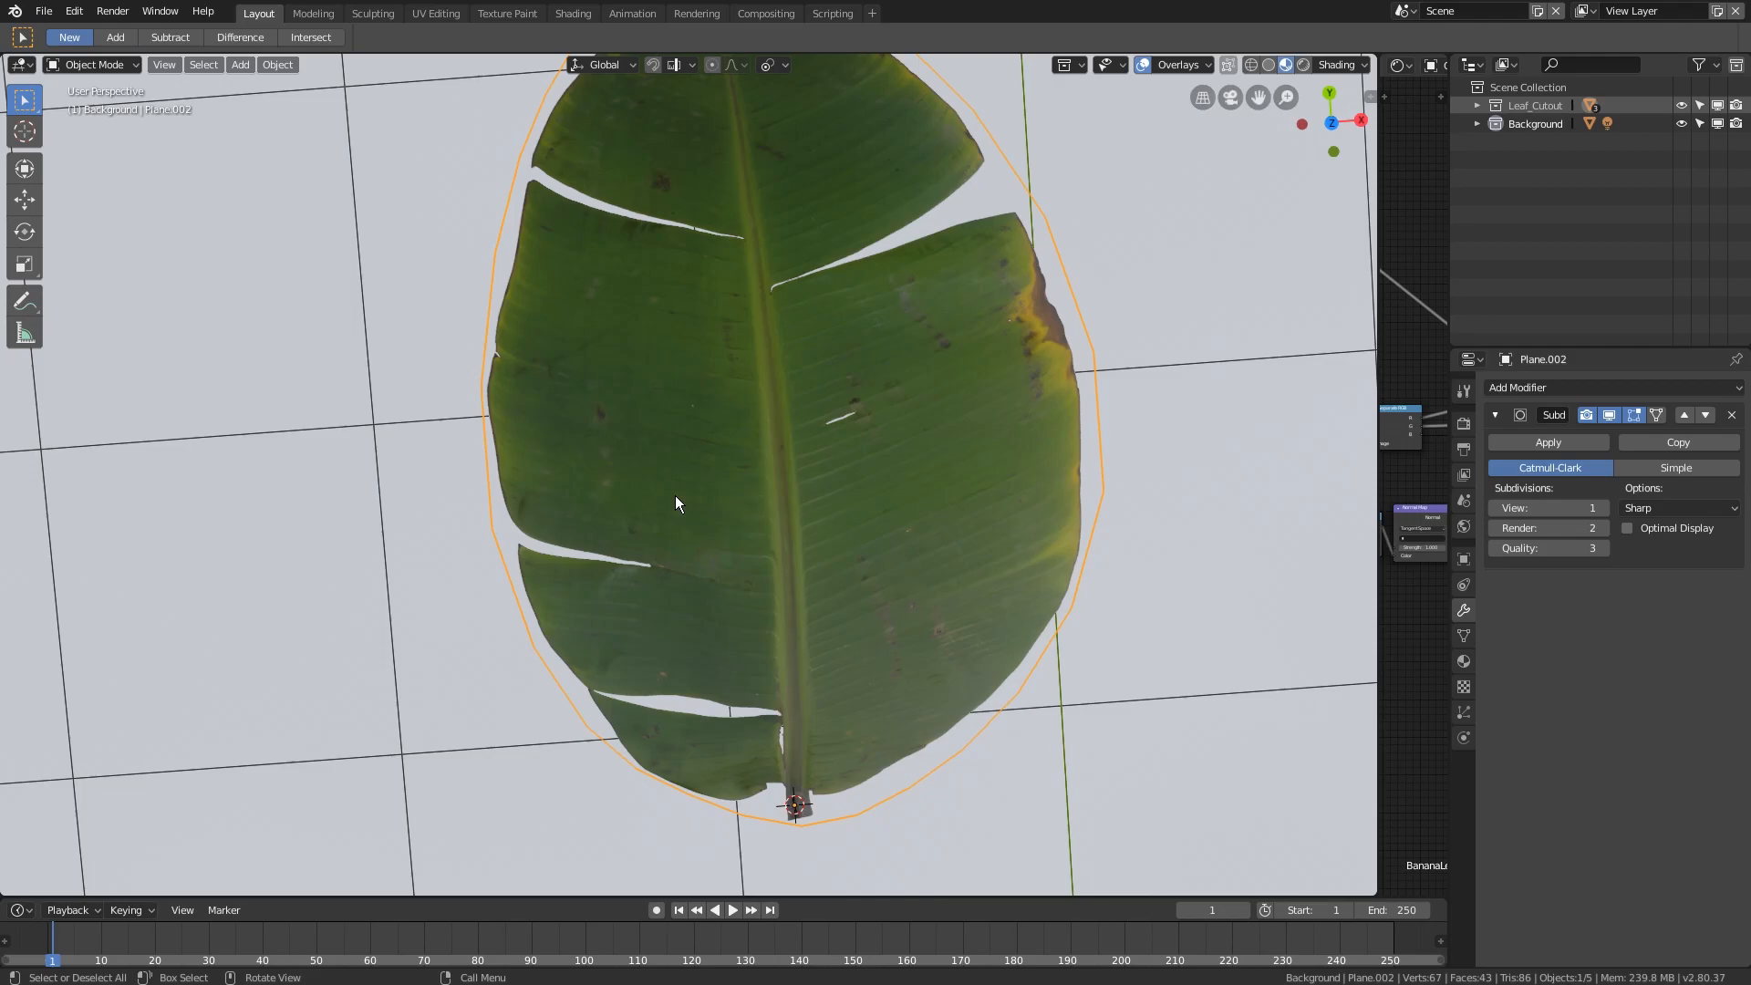
middle_click_drag(675, 496, 995, 549)
key("Tab")
key("Tab")
- Compare the uncut brown-edged leaf plane with the subdivided green leaf from several angles
scroll(728, 501, "down", 3)
middle_click_drag(728, 501, 507, 452)
left_click(505, 452)
scroll(516, 488, "up", 2)
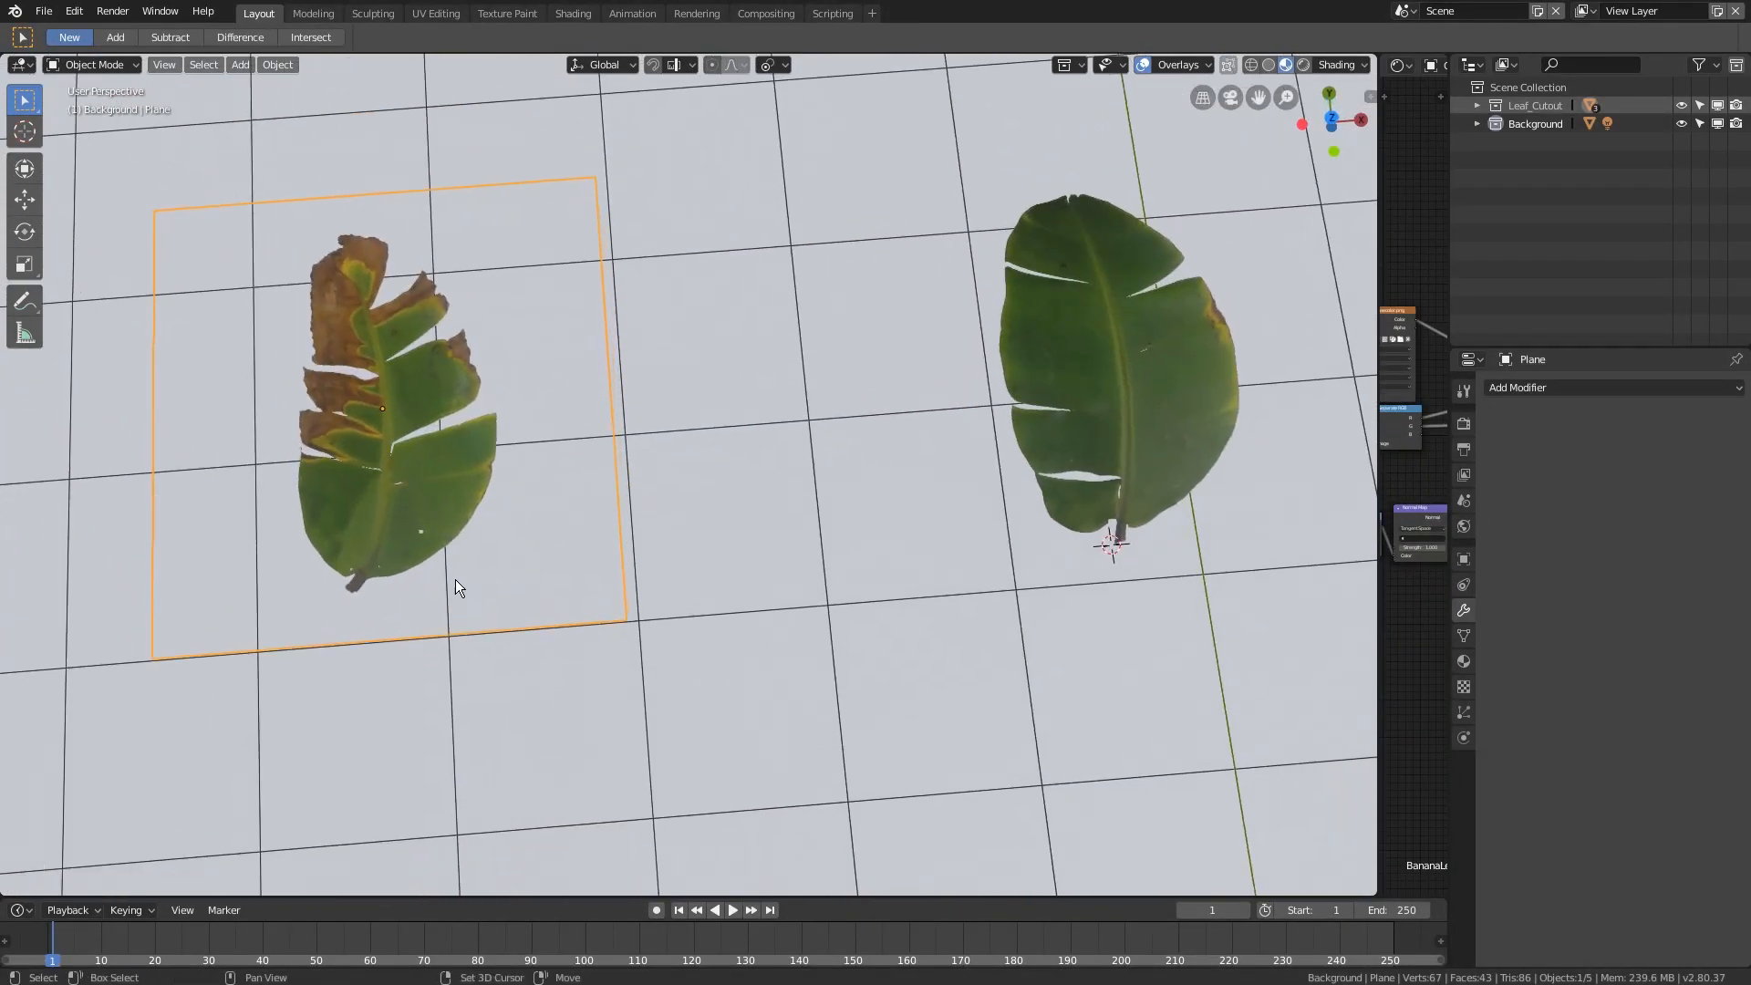
middle_click_drag(470, 586, 673, 586, "shift")
scroll(638, 518, "down", 4)
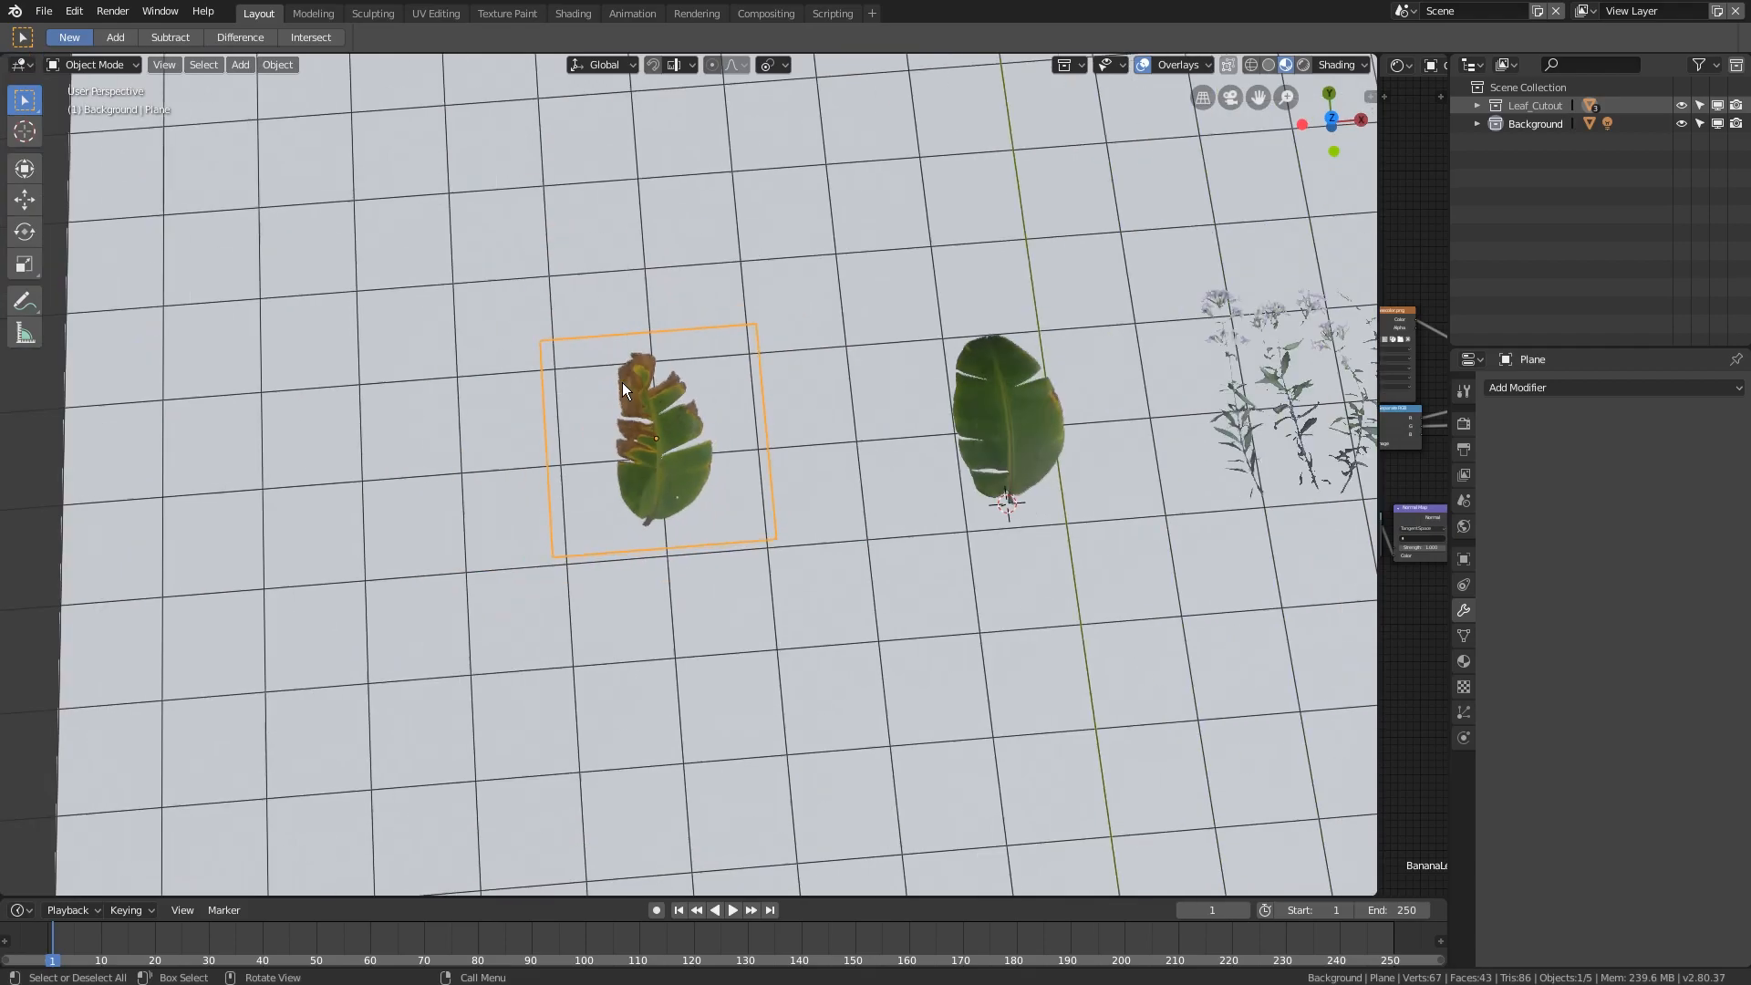
middle_click_drag(962, 460, 994, 500, "shift")
left_click(660, 483)
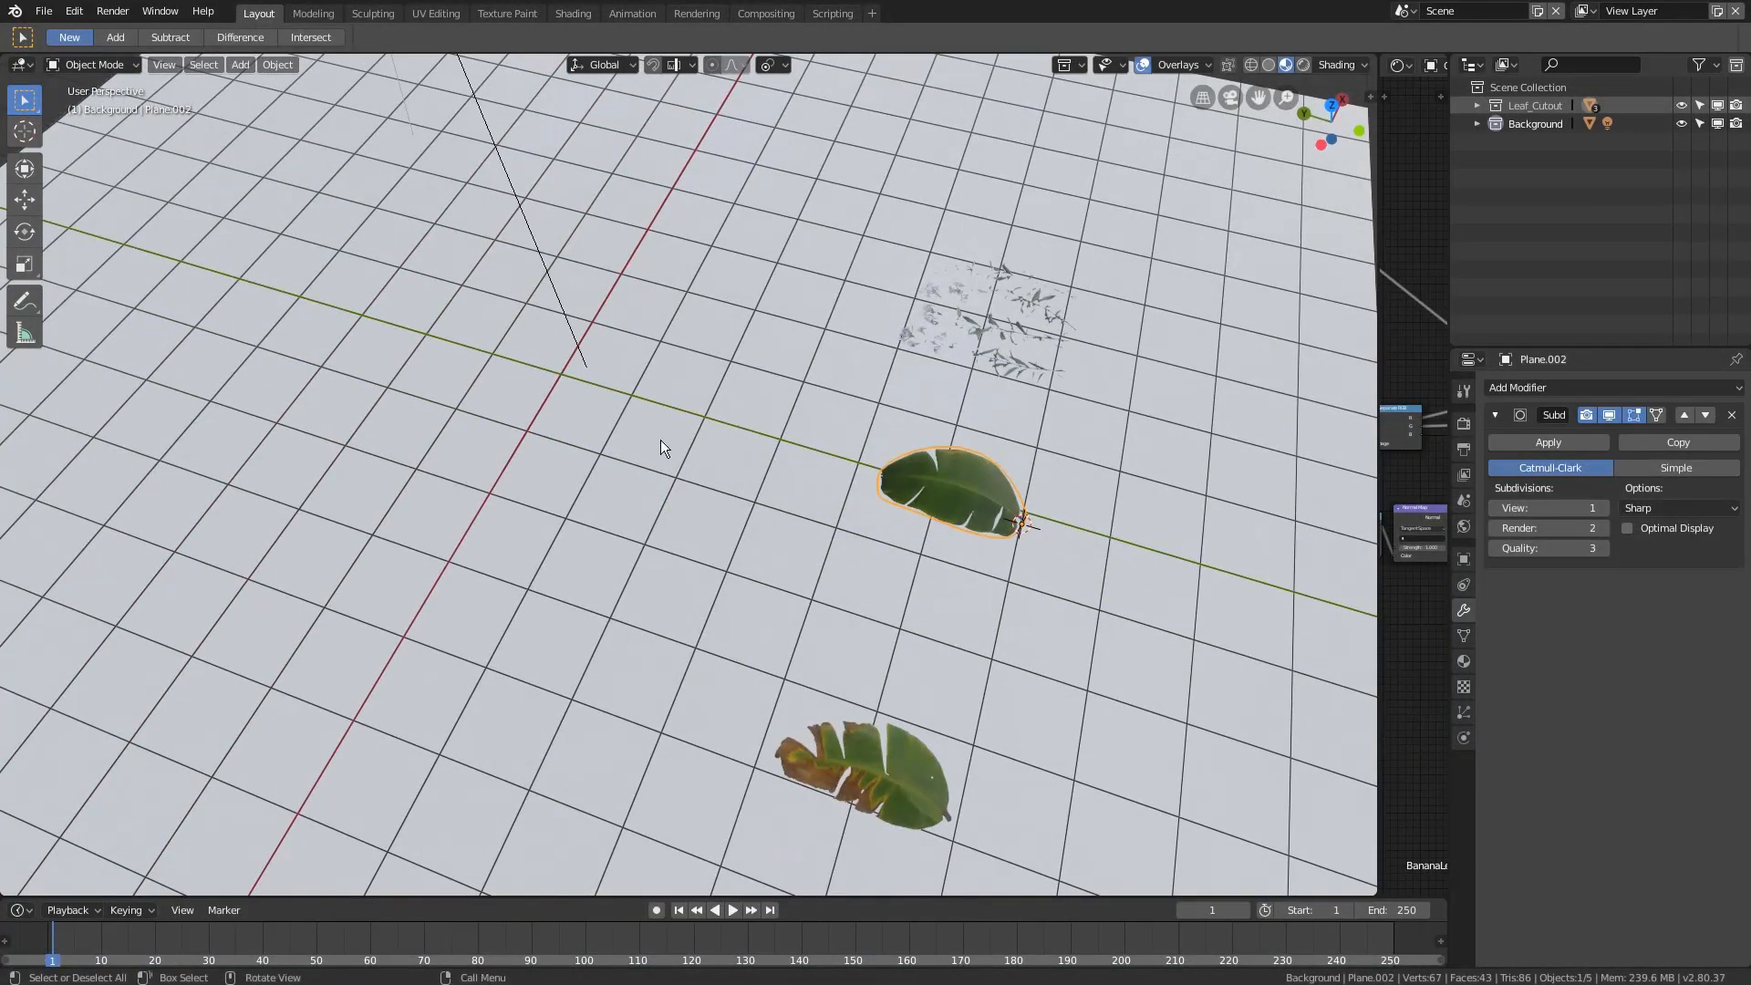
middle_click_drag(1004, 483, 1020, 483)
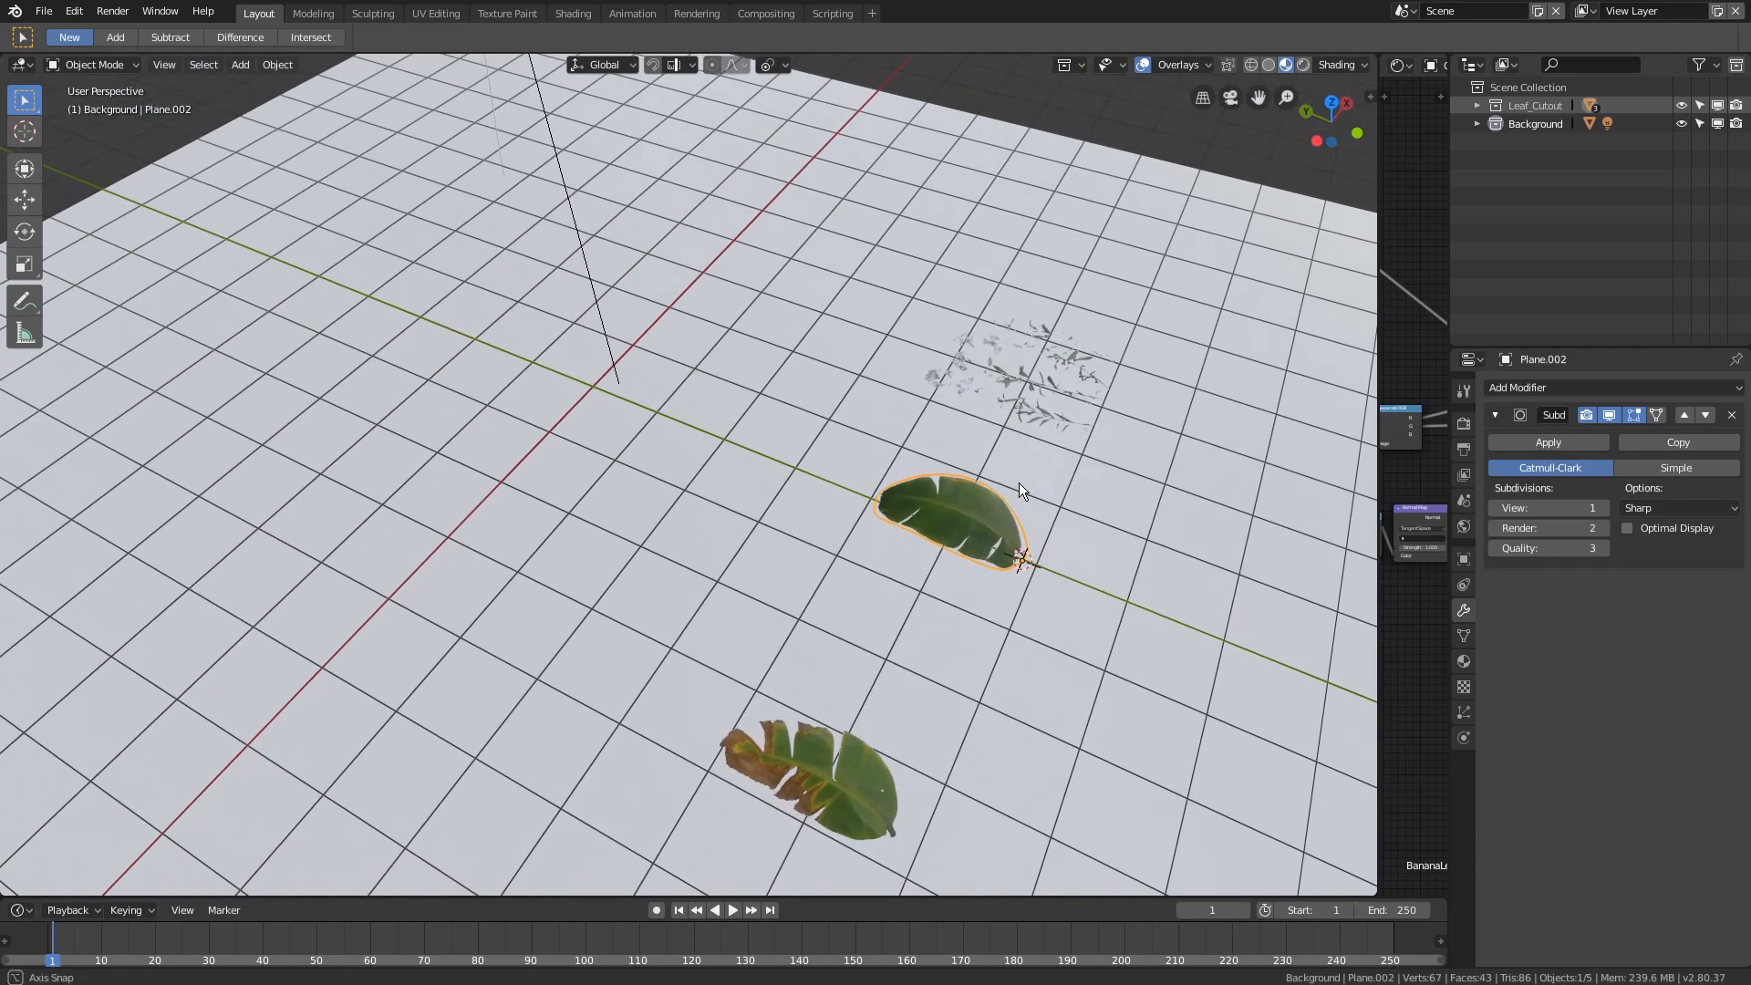
- Place the 3D cursor by hand near the world origin and check the Set Origin options
left_click(25, 130)
right_click(593, 394)
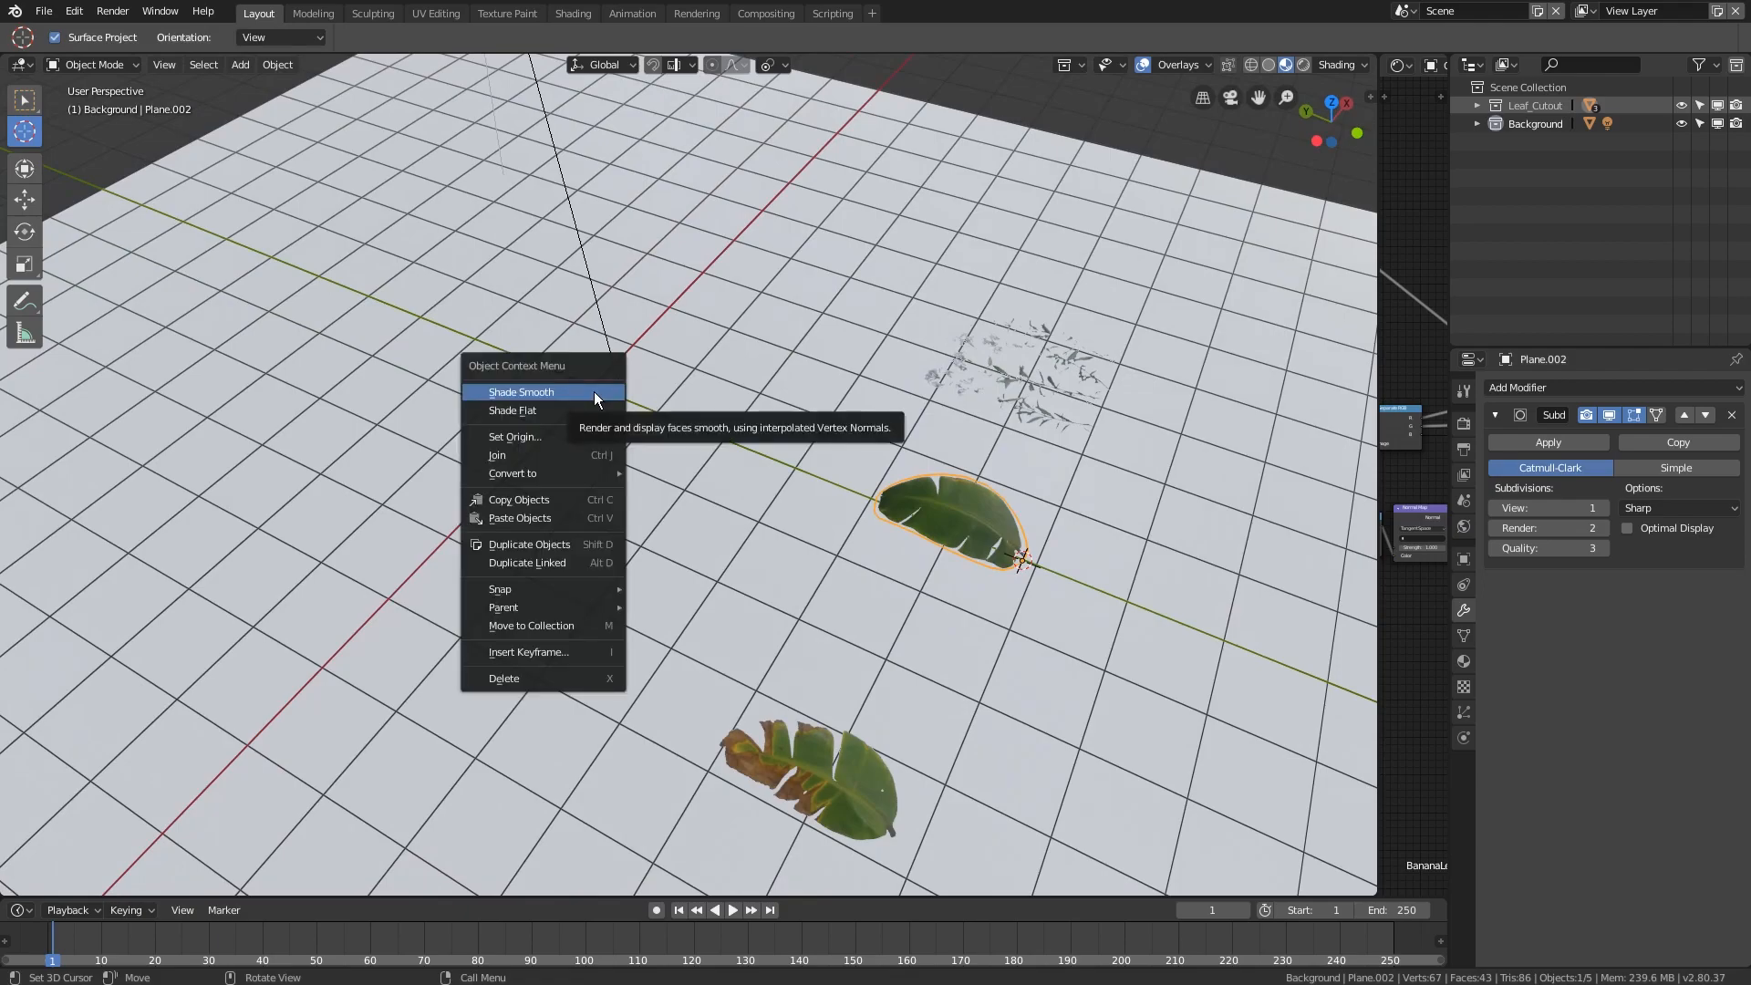
mouse_move(560, 436)
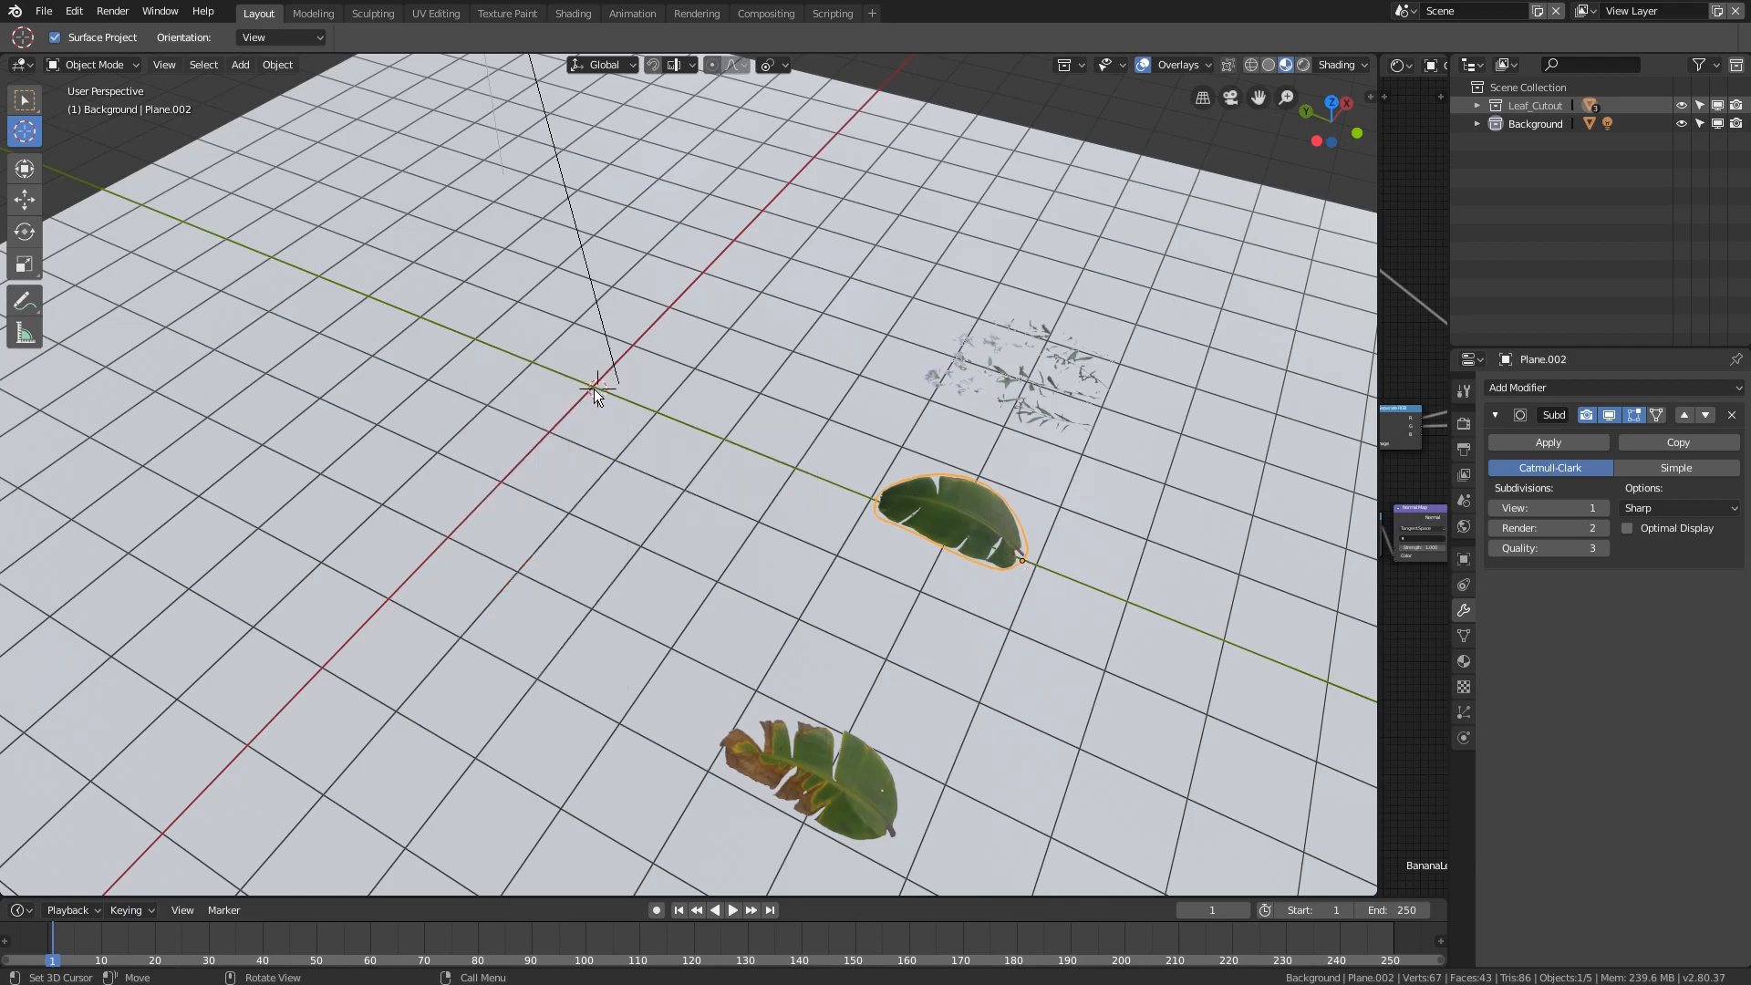
scroll(639, 417, "up", 2)
middle_click_drag(642, 419, 615, 516)
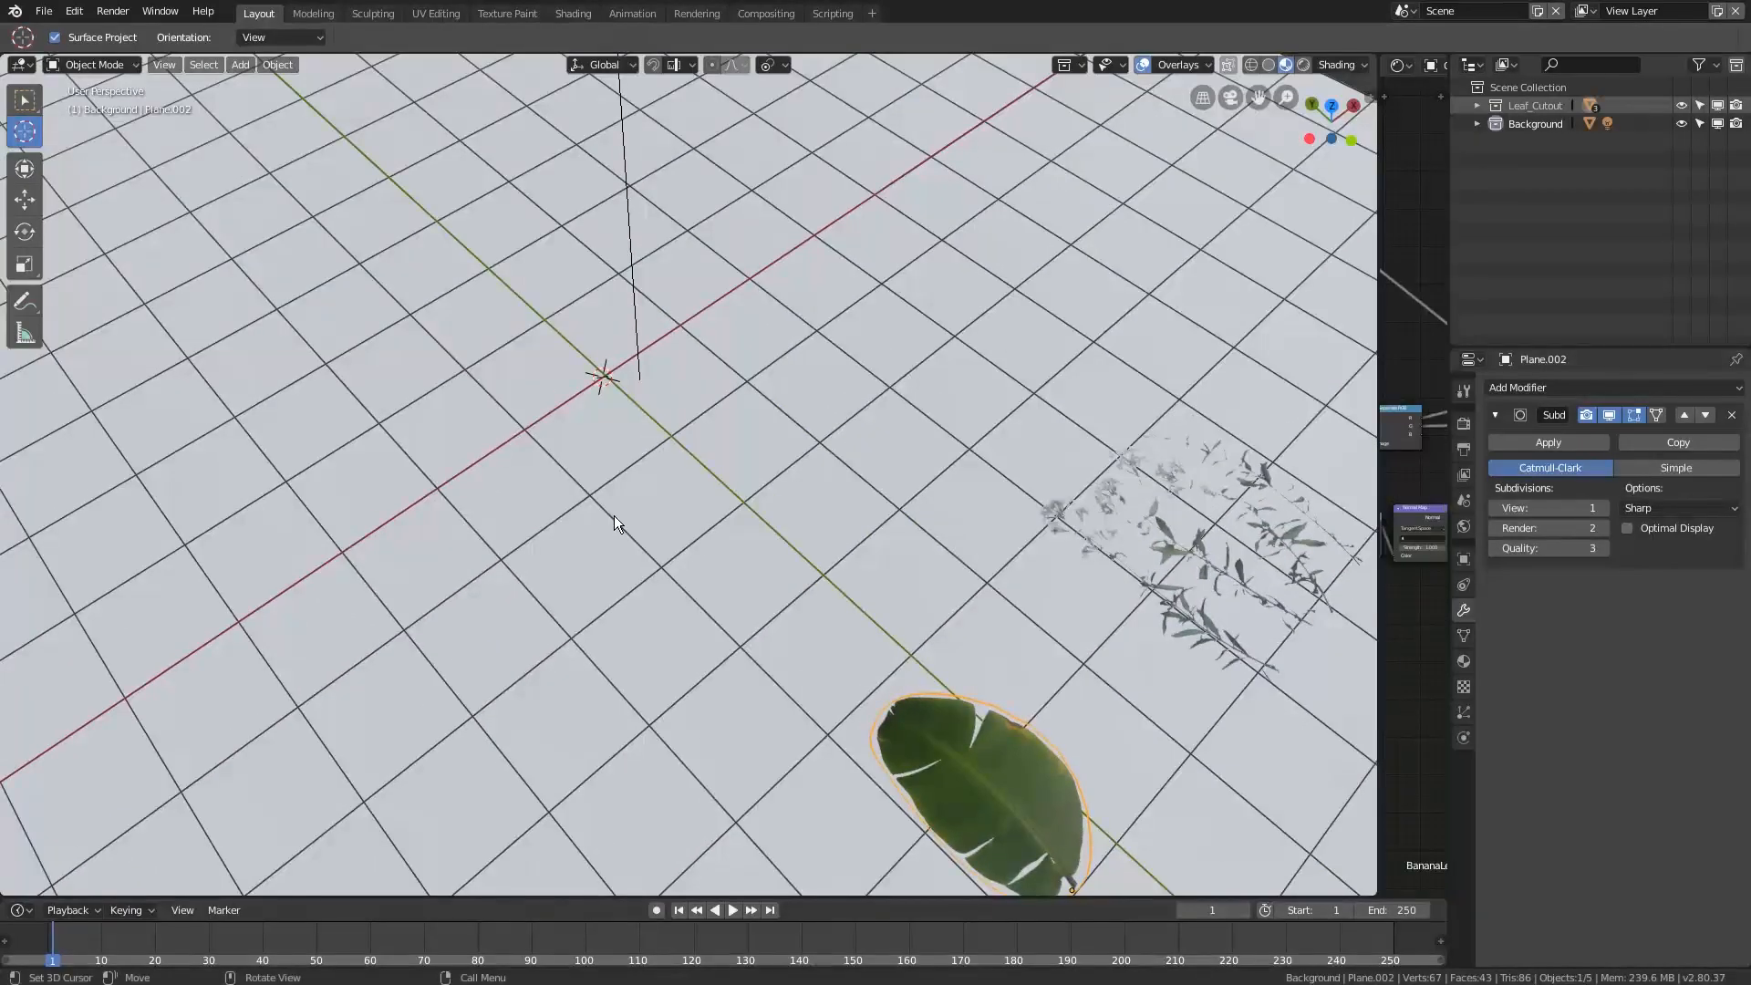
- Reset the 3D cursor's location to X 0, Y 0, Z 0 and return to the selection tool
key("n")
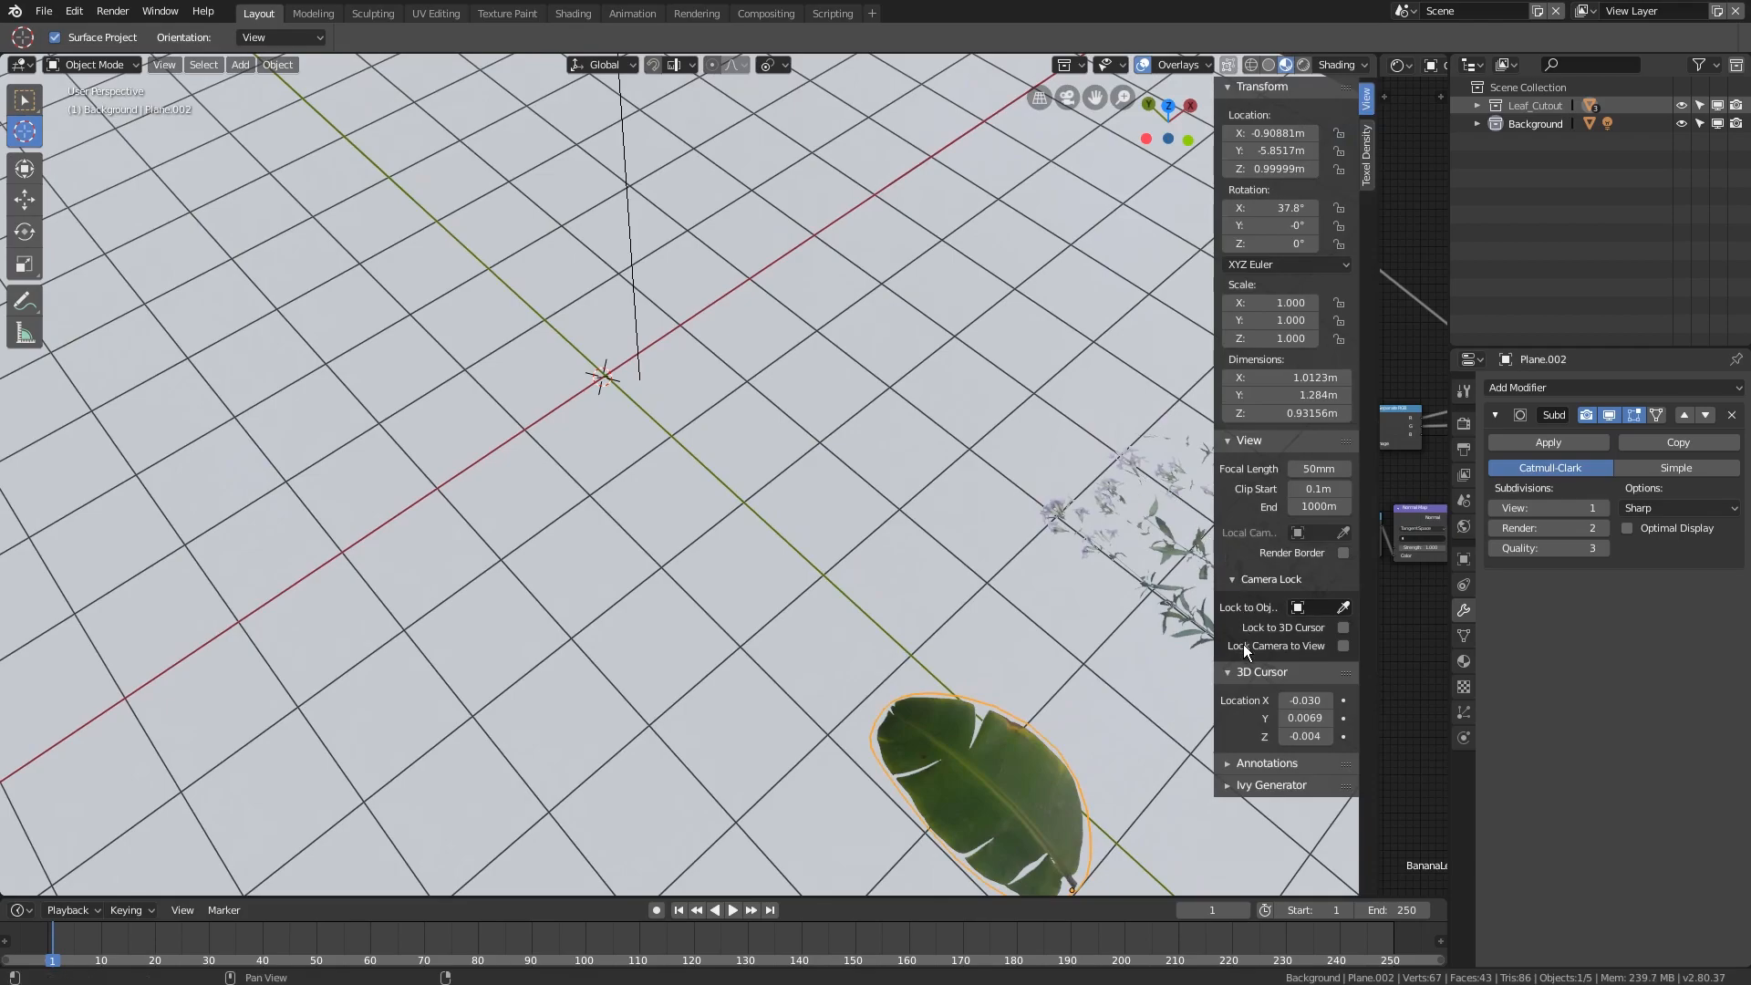
left_click(1296, 701)
type("0m")
key("Tab")
type("0")
key("Tab")
type("0")
key("Return")
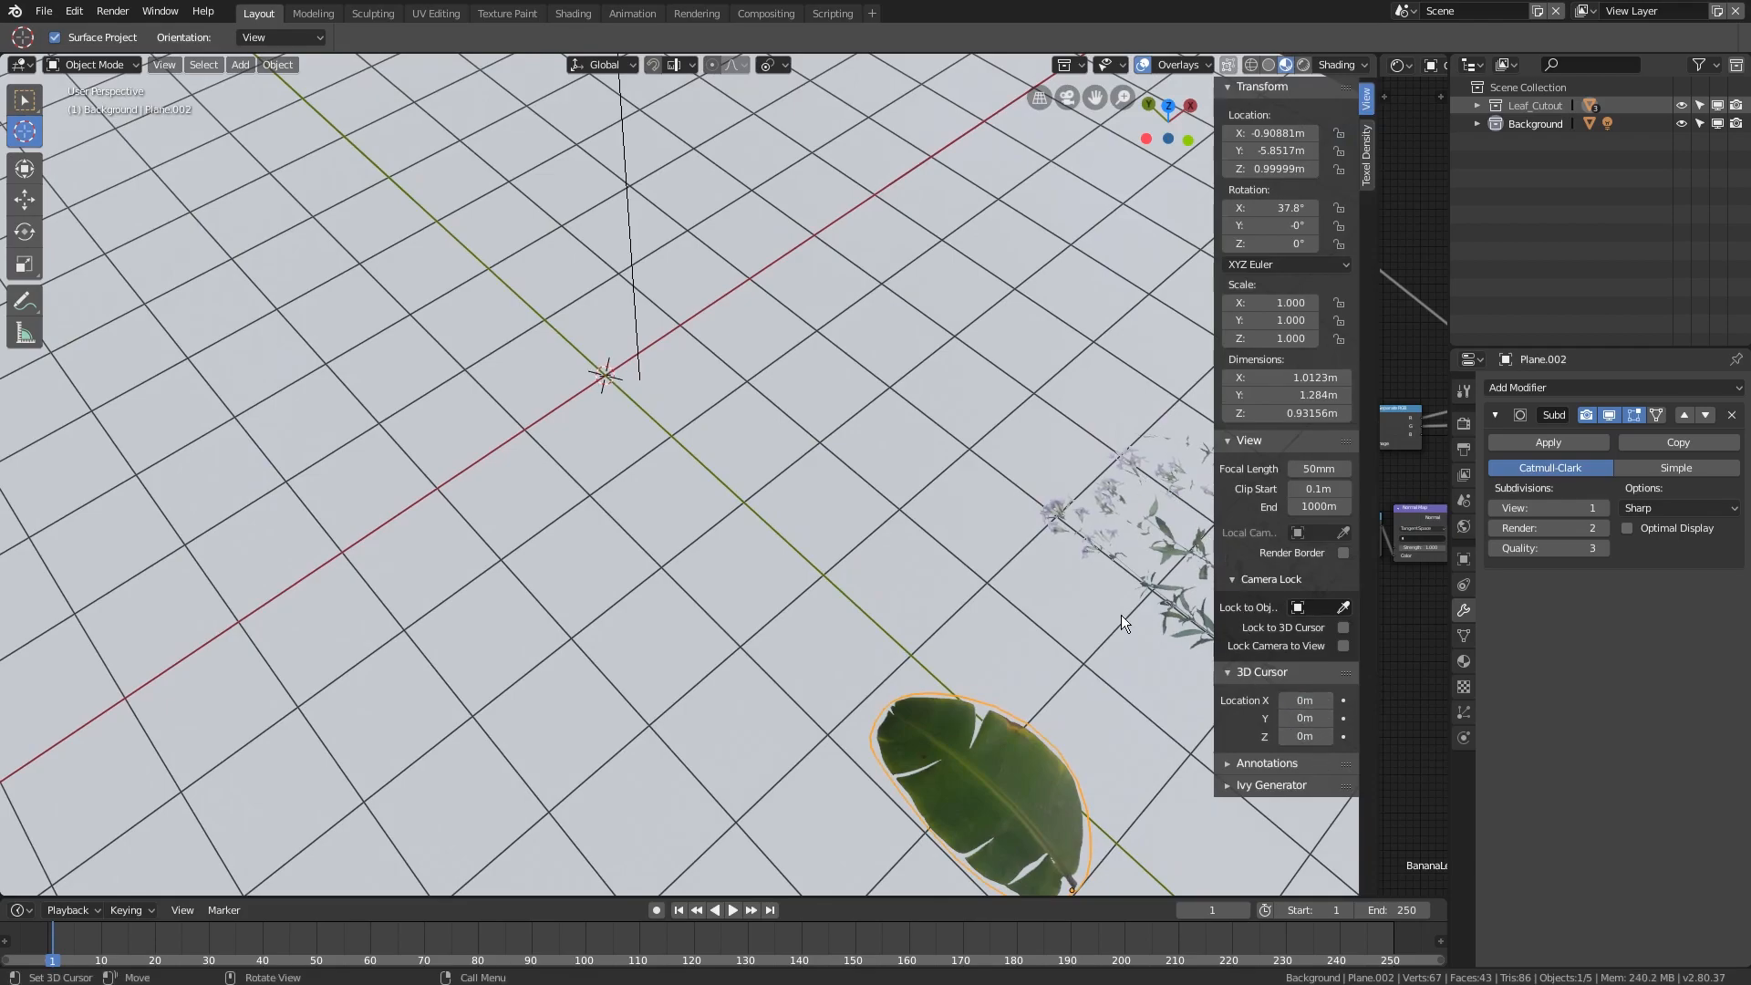
middle_click_drag(538, 425, 479, 383)
left_click(25, 103)
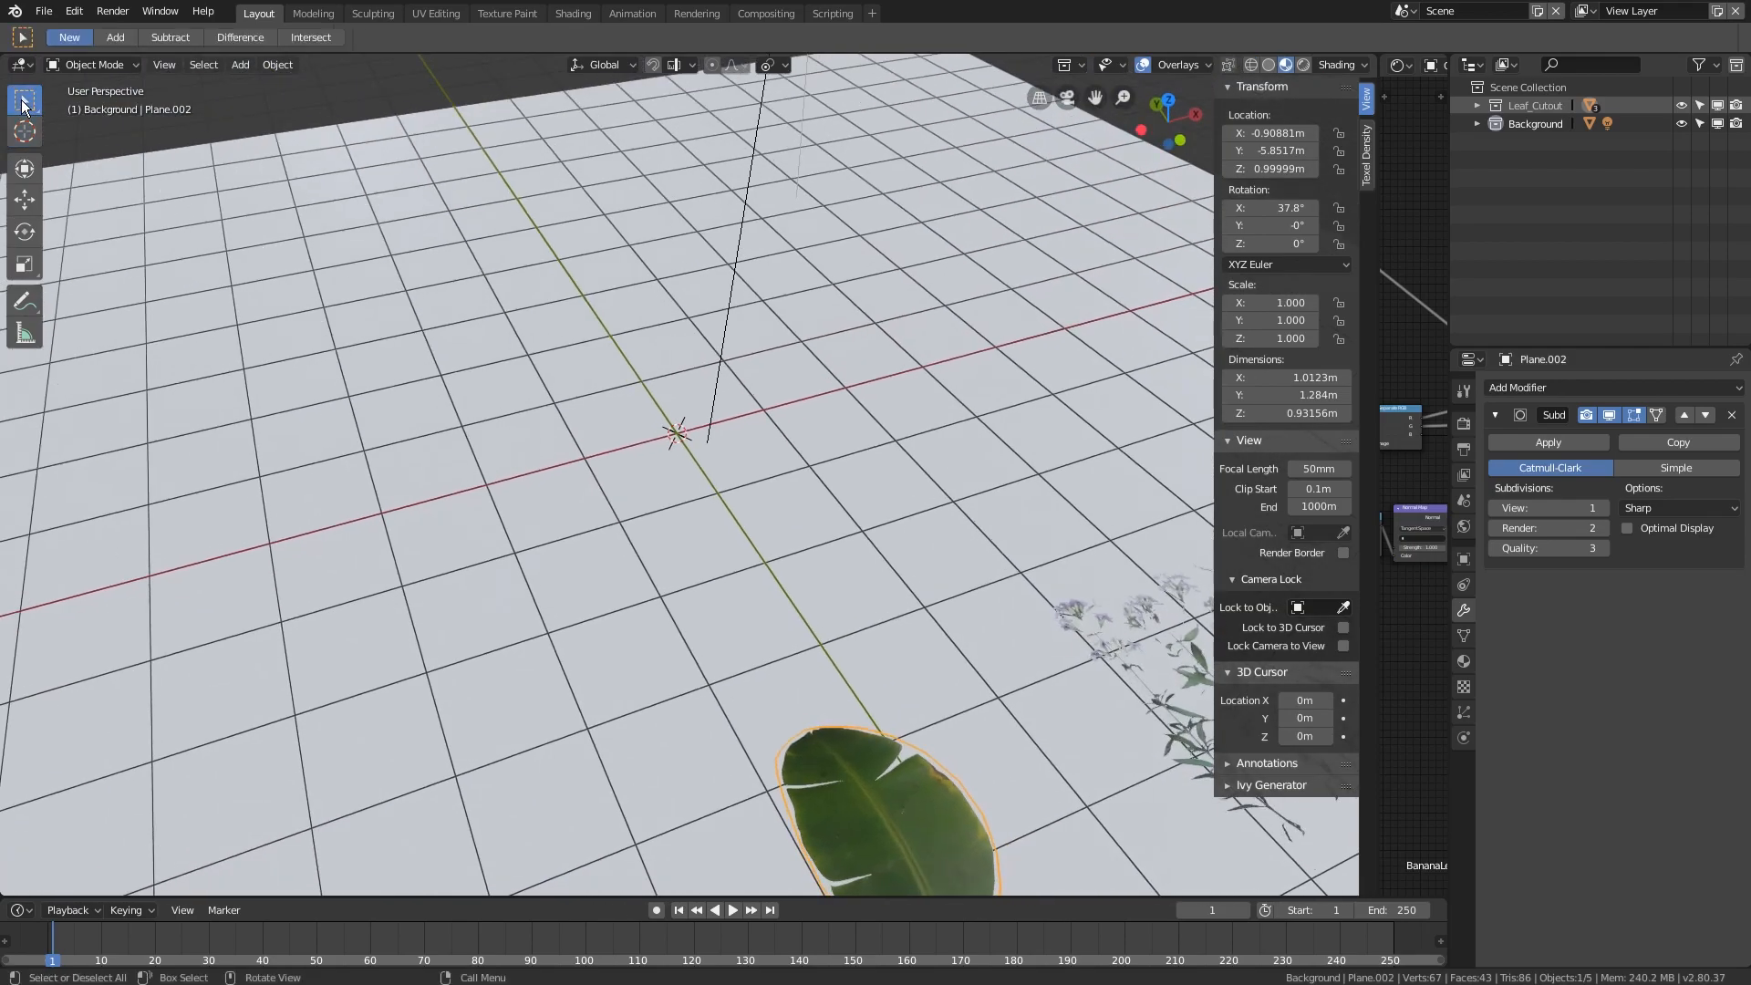
- Select the brown-edged leaf plane and view it from the top in orthographic projection
scroll(690, 508, "down", 3)
scroll(698, 549, "down", 2)
middle_click_drag(698, 549, 435, 475)
scroll(685, 374, "up", 5)
left_click(325, 435)
middle_click_drag(325, 435, 757, 518, "shift")
scroll(669, 474, "up", 2)
key("n")
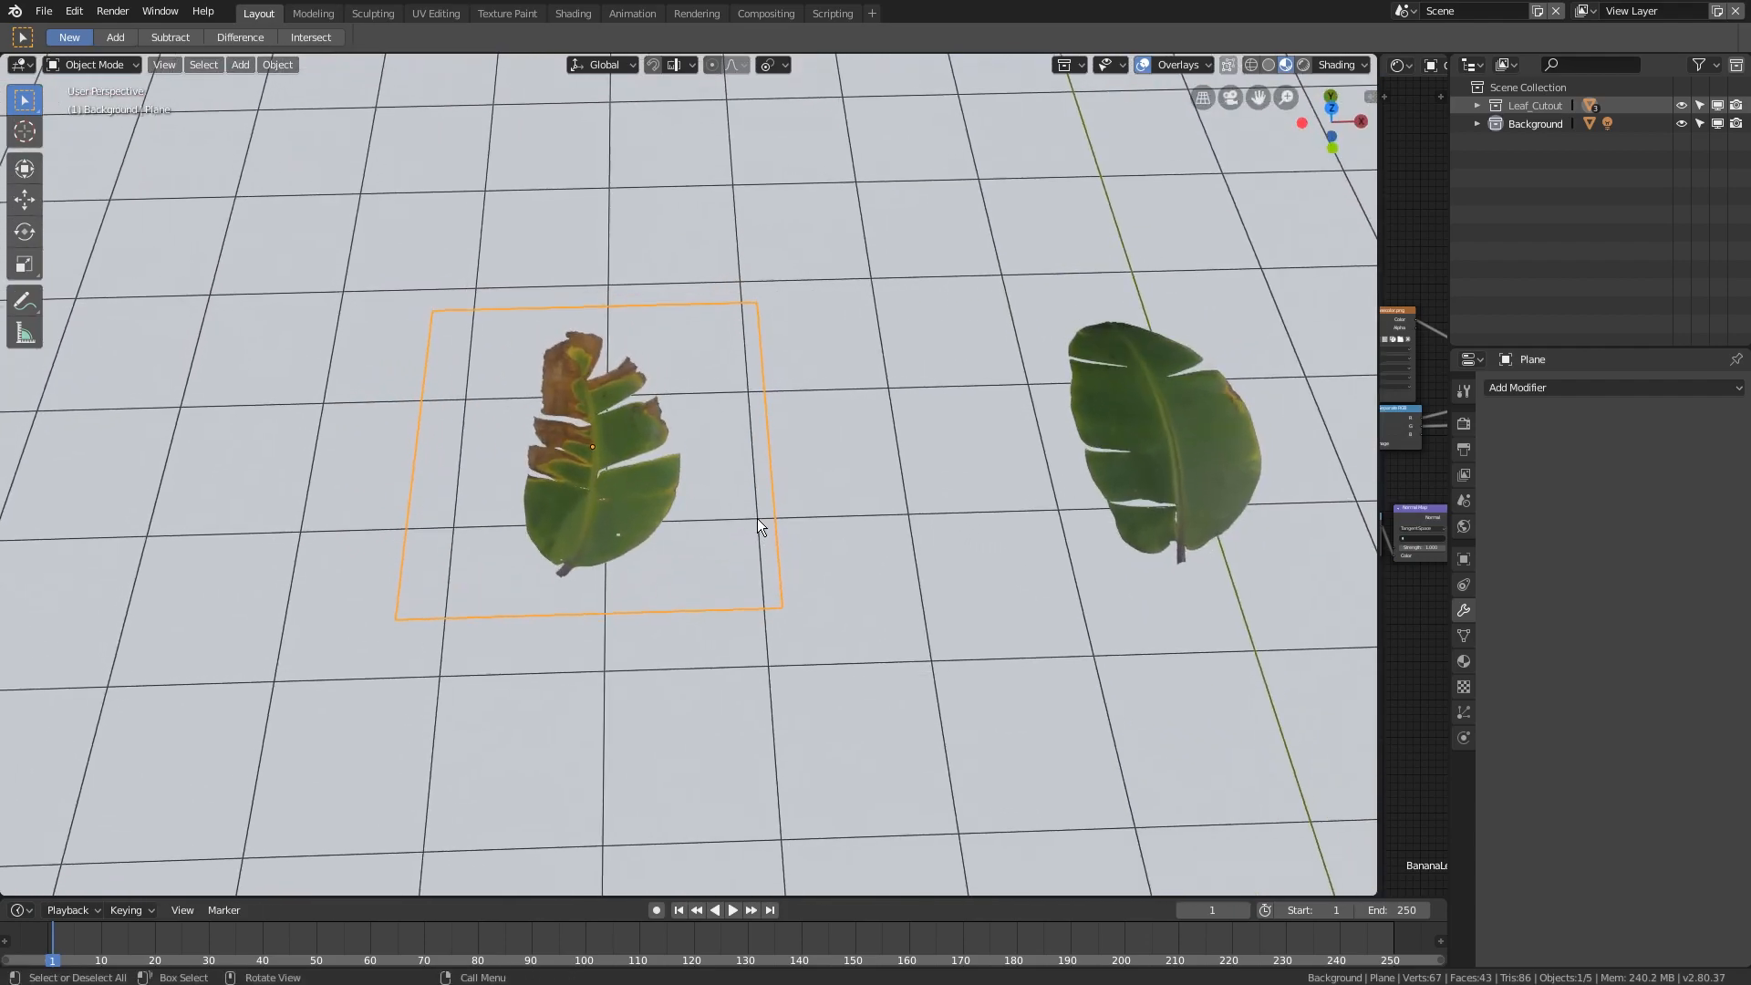
key("KP_7")
key("KP_5")
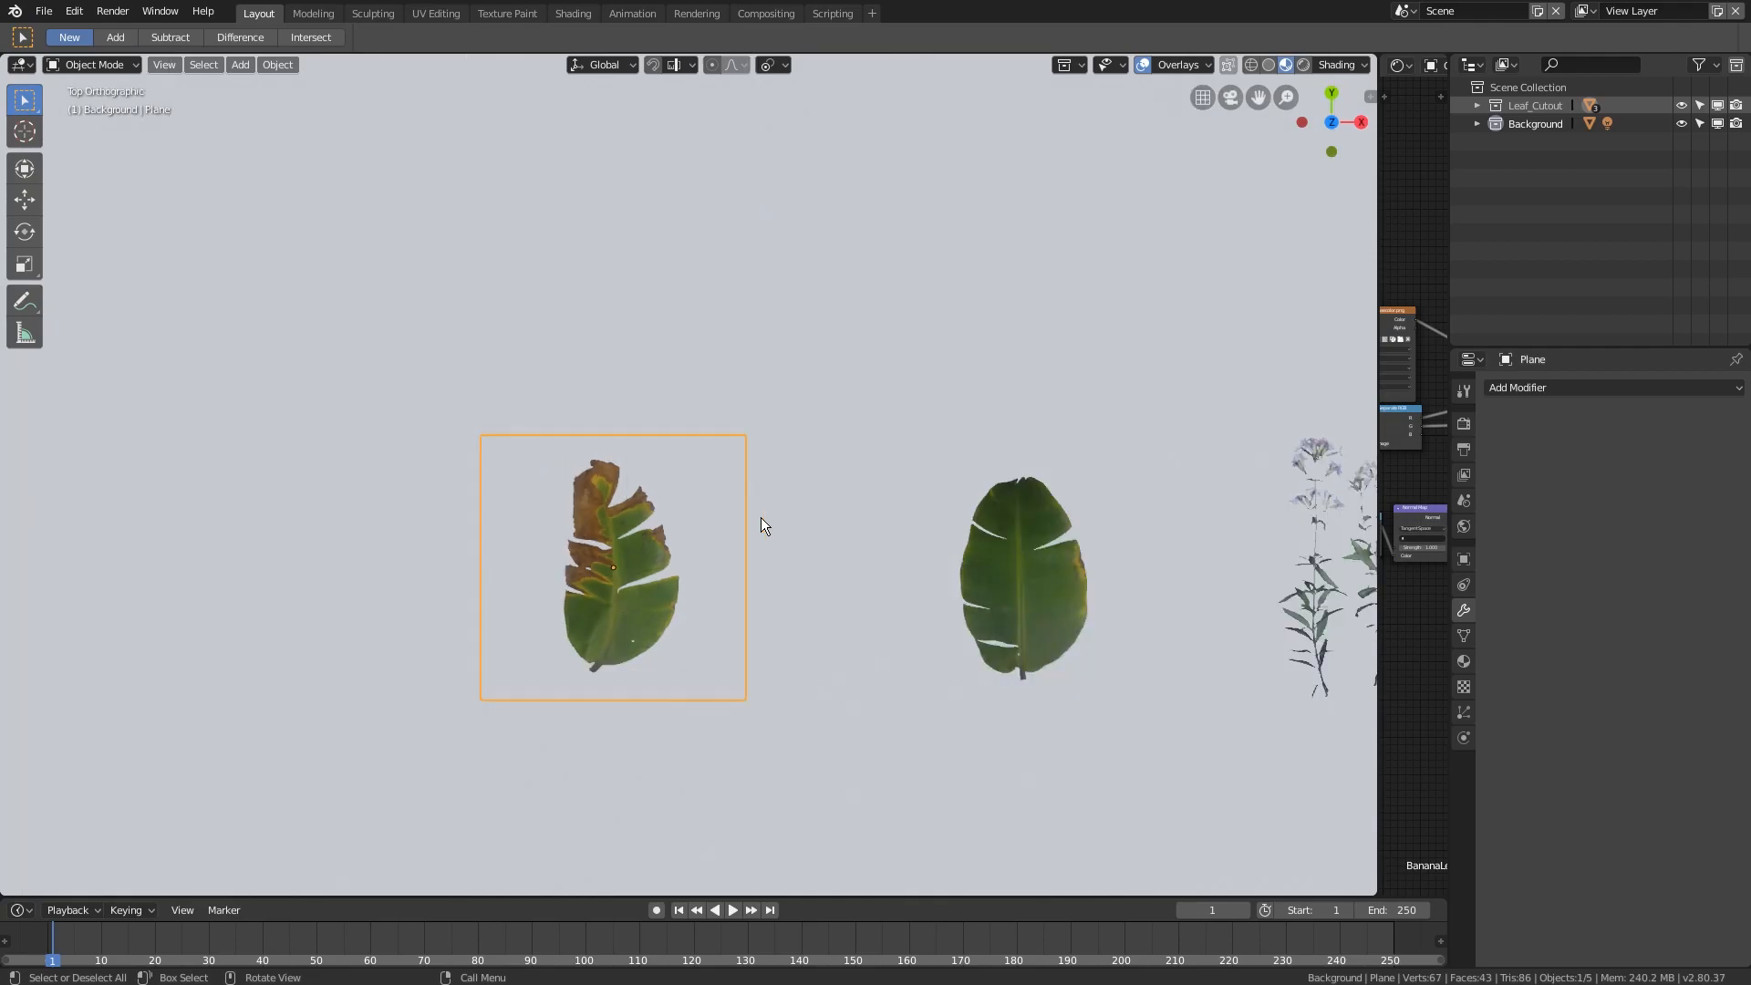
- Knife-cut the brown-edged leaf plane along the midrib and loosely down the leaf's torn brown side toward the stem
key("Tab")
middle_click_drag(761, 516, 812, 261, "shift")
scroll(786, 267, "up", 3)
middle_click_drag(746, 342, 653, 644, "shift")
key("alt+a")
scroll(653, 643, "up", 1)
scroll(653, 643, "up", 1)
key("k")
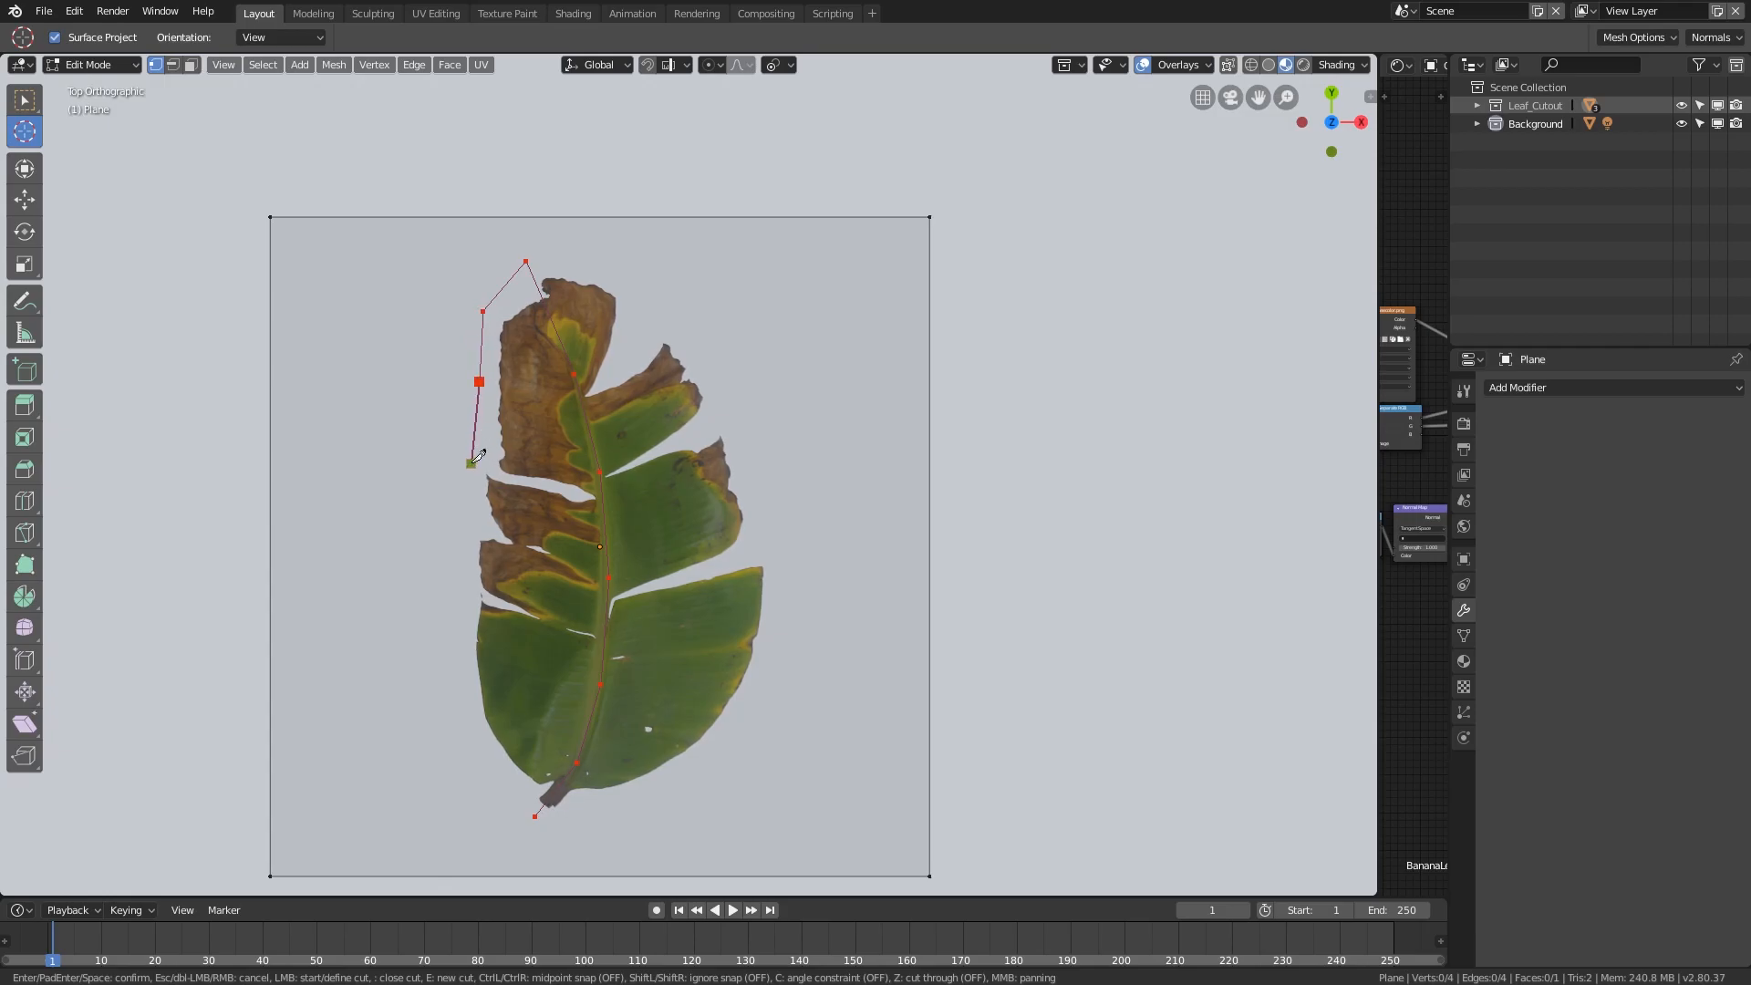
left_click(470, 463)
left_click(457, 547)
left_click(455, 649)
left_click(467, 723)
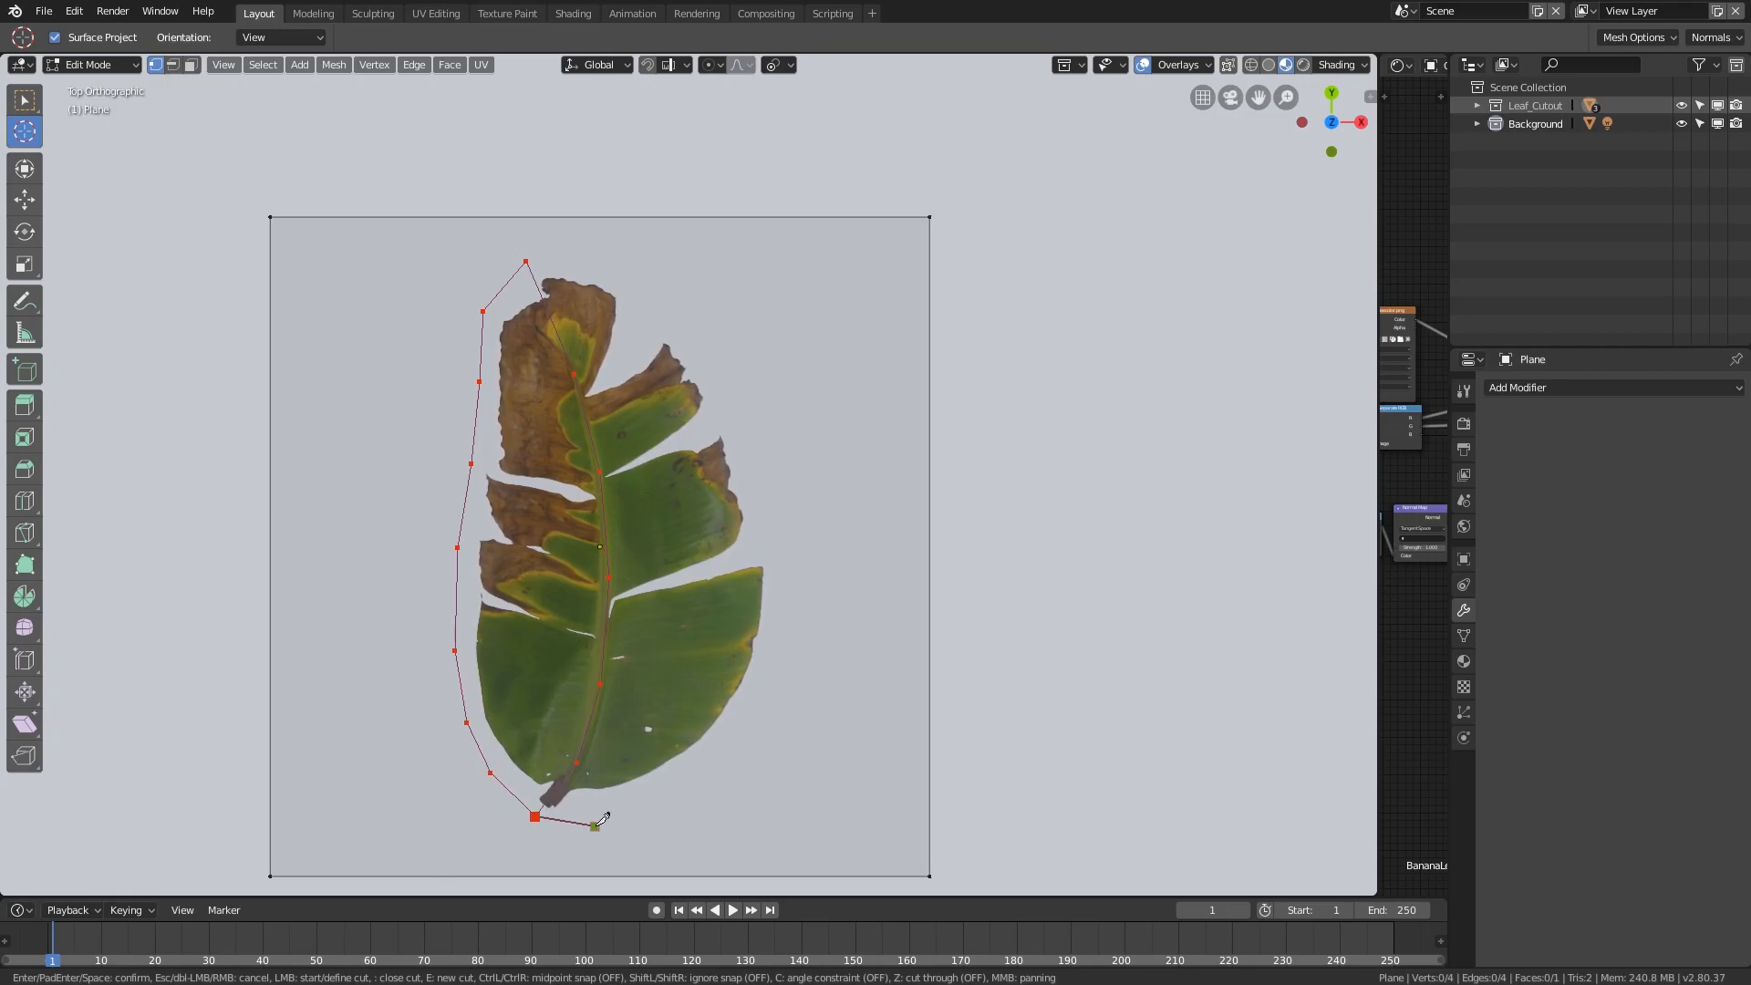
- Continue the knife outline from the stem loosely around the leaf's greener side up to the tip
left_click(608, 817)
left_click(678, 785)
left_click(756, 707)
left_click(795, 560)
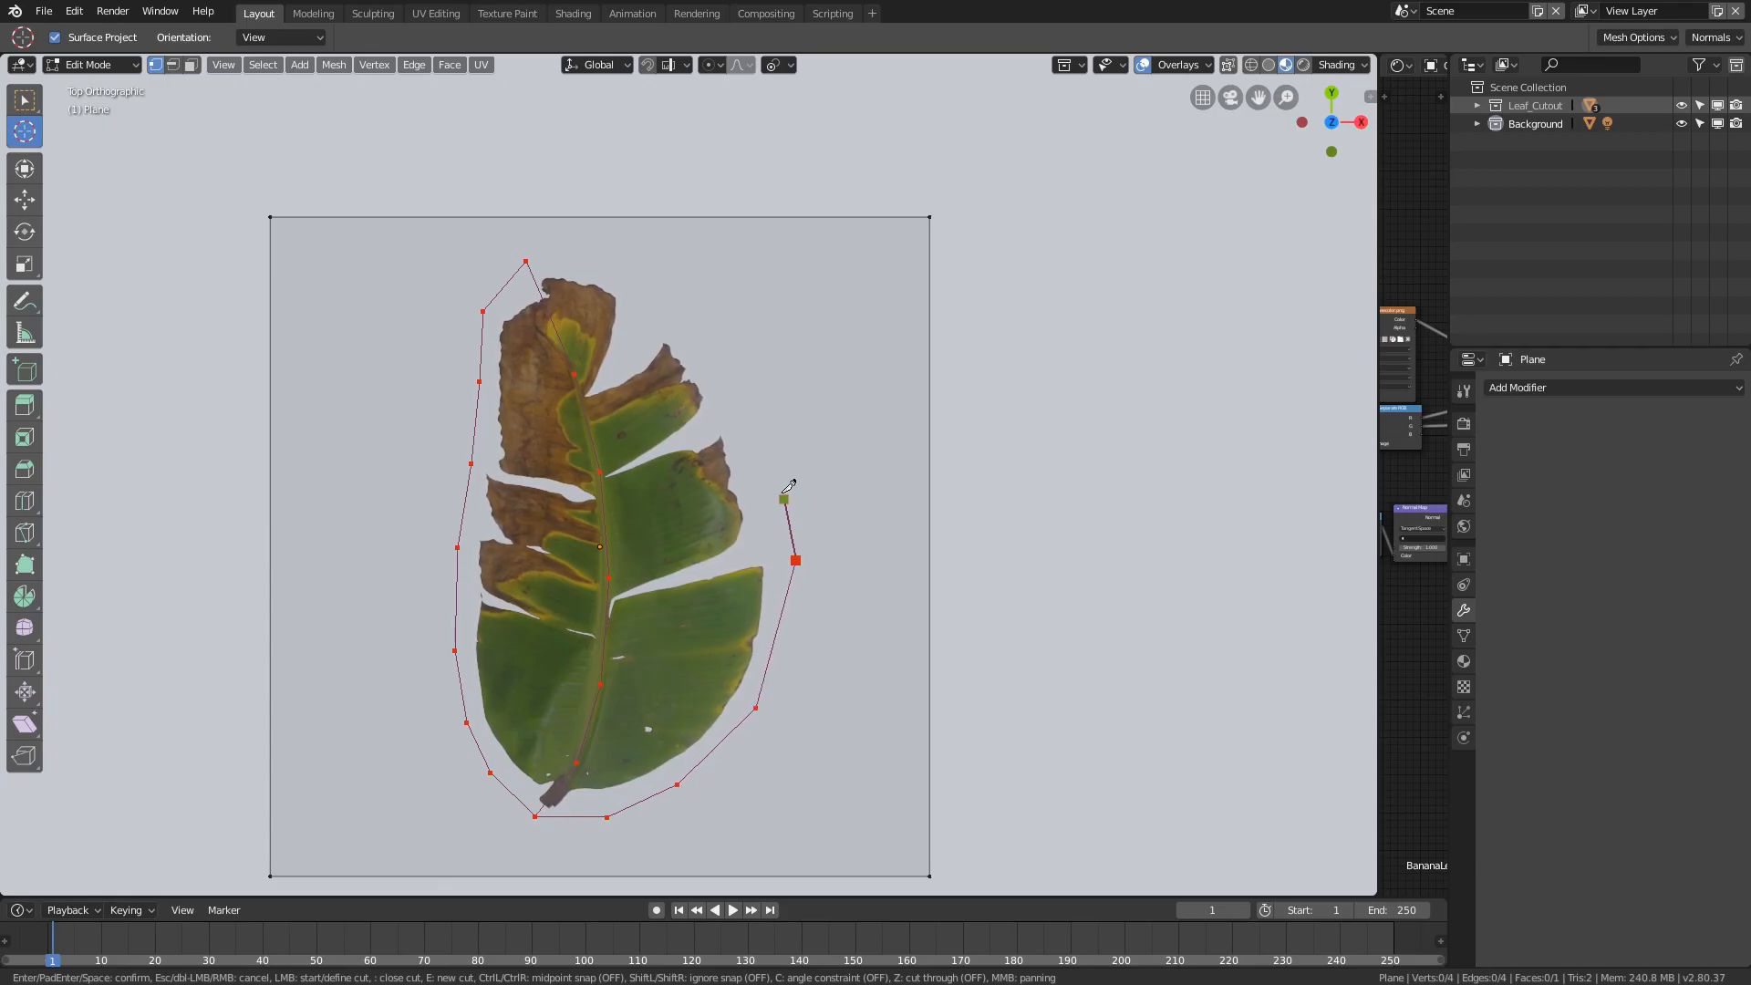
left_click(745, 425)
left_click(667, 315)
left_click(584, 254)
- Add knife cross cuts joining the outline points on both sides to the midrib, and complete the cut
left_click(667, 316)
left_click(574, 375)
left_click(480, 381)
left_click(471, 463)
left_click(796, 560)
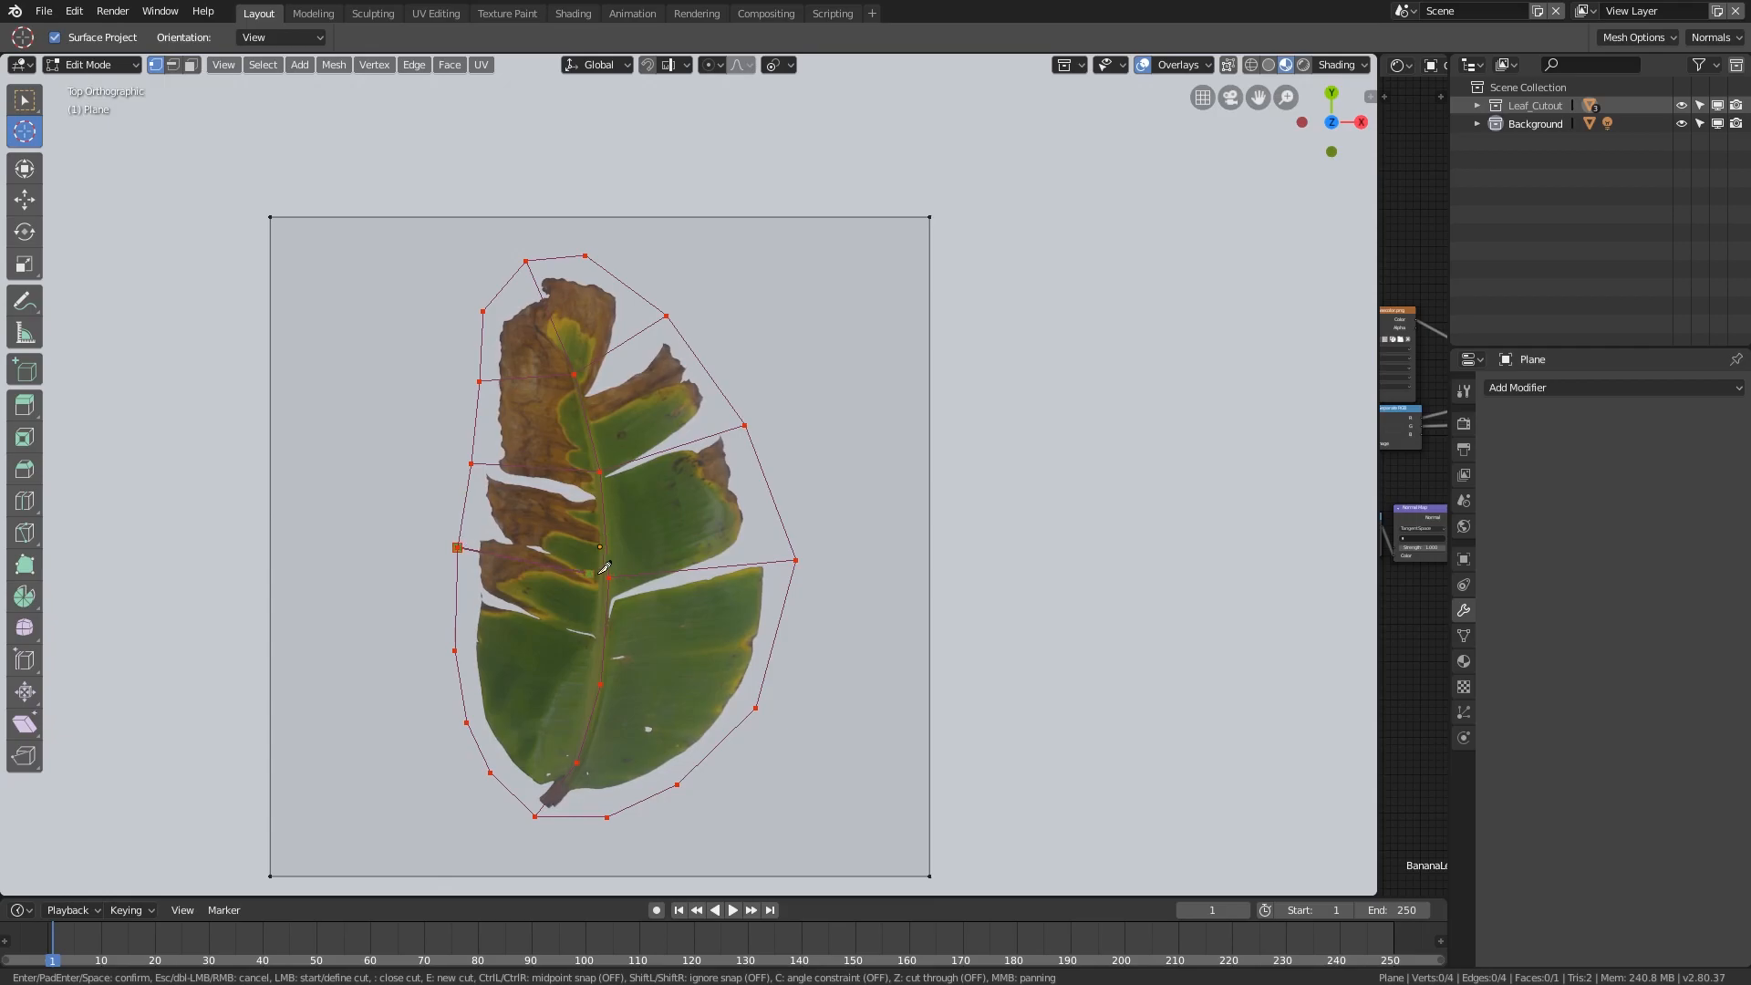
left_click(611, 575)
left_click(677, 785)
left_click(576, 762)
key("Return")
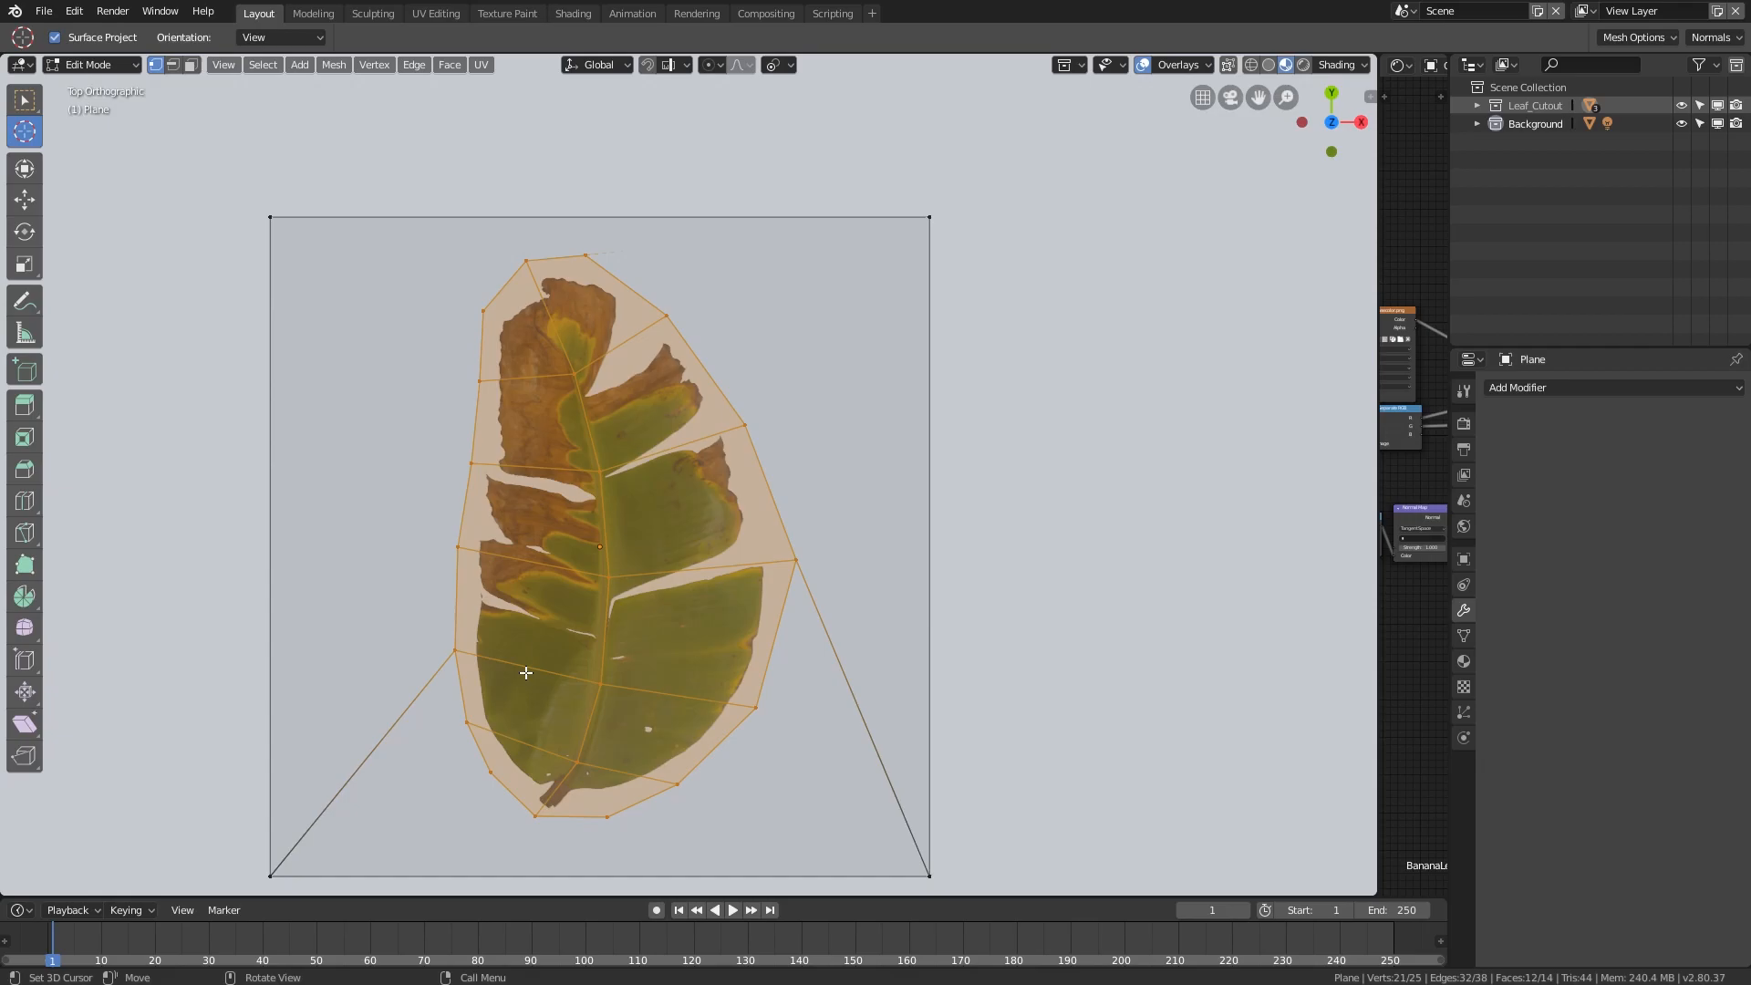
- Invert the selection and delete the plane's leftover geometry outside the leaf outline
key("ctrl+i")
key("x")
left_click(526, 672)
middle_click_drag(525, 672, 584, 508)
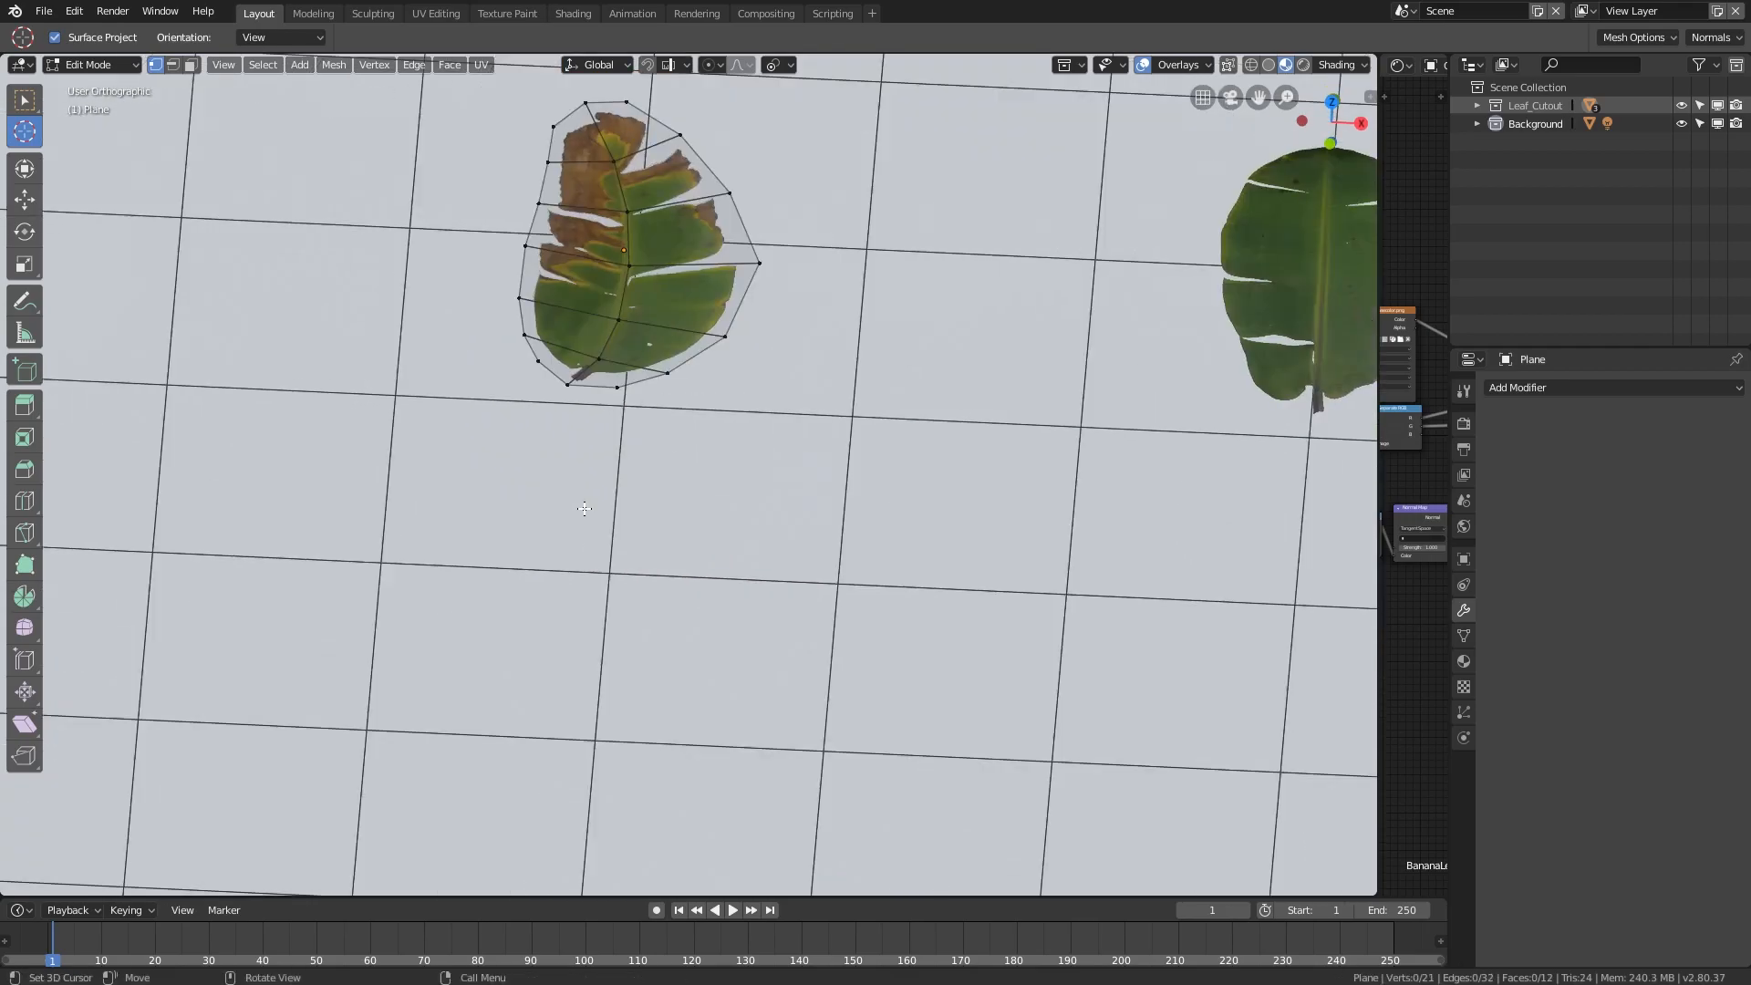
- Return the cut leaf to perspective view and Object Mode, and add a level 1 Subdivision modifier
key("KP_5")
middle_click_drag(517, 440, 558, 577)
key("Tab")
key("ctrl+1")
middle_click_drag(740, 502, 591, 427)
- Select the brown-edged leaf's midrib edge loop and raise it along the global Z axis to bend the leaf
key("Tab")
left_click(637, 458, "alt")
key("g")
key("z")
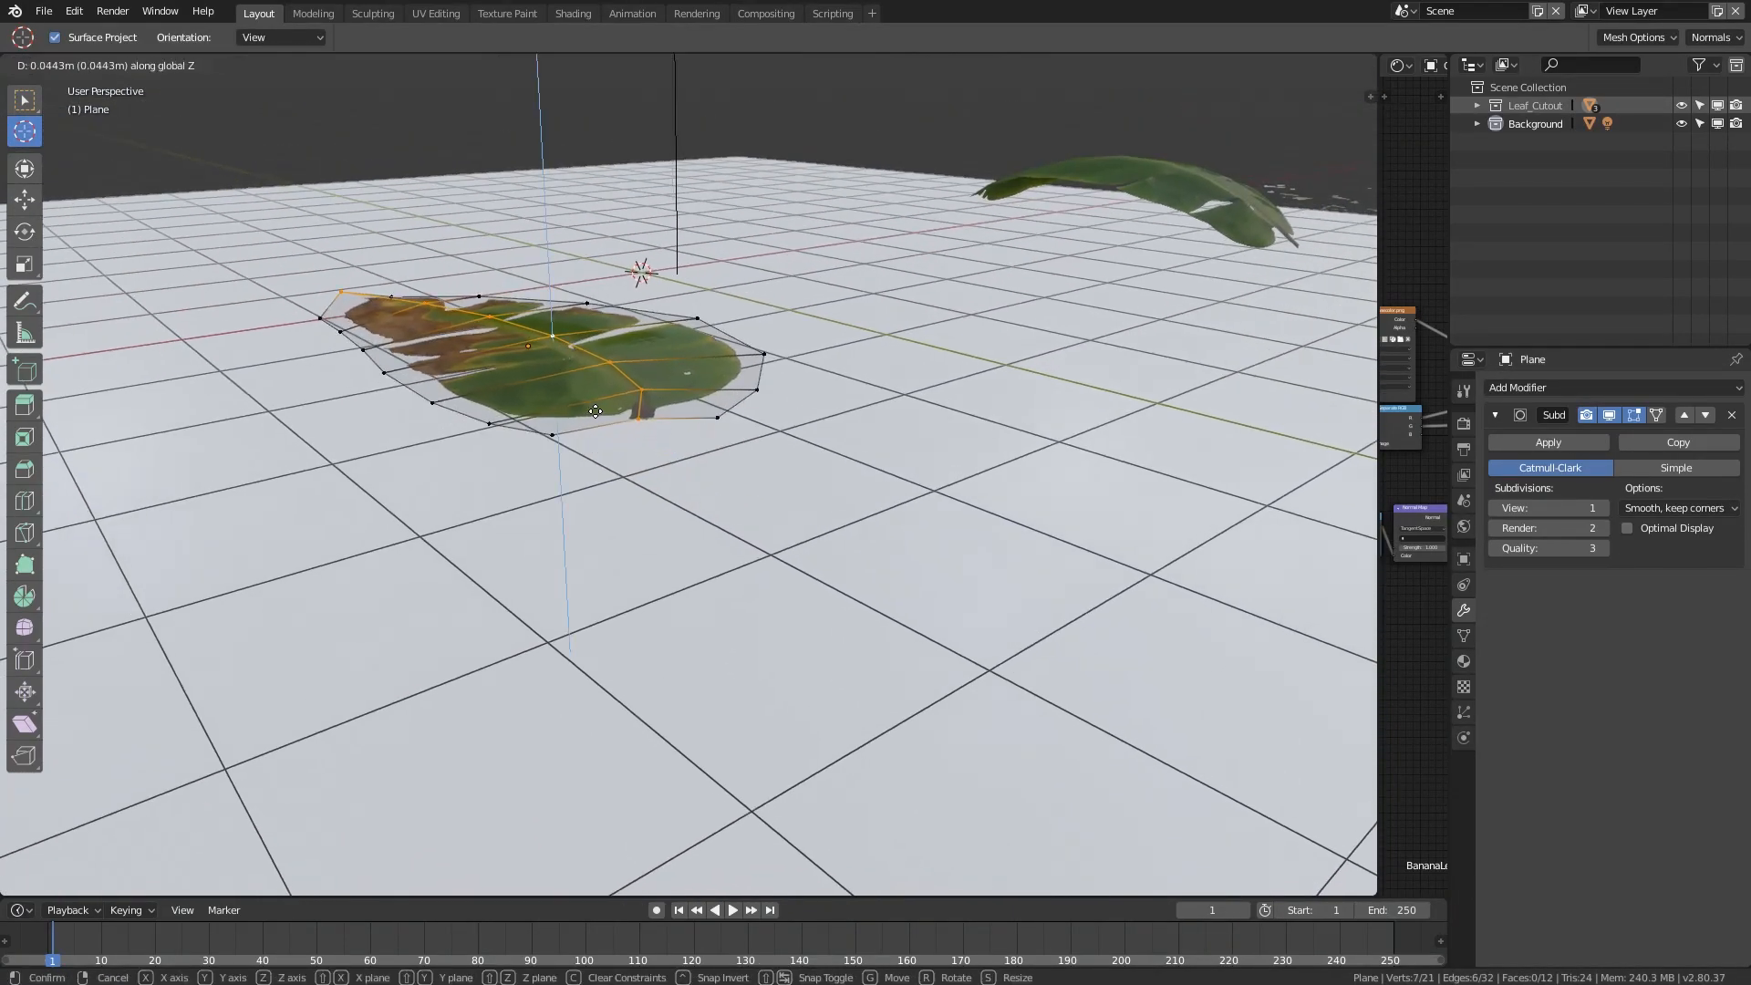
left_click(606, 363)
- Leave Edit Mode and apply Shade Flat to the bent brown-edged leaf
key("Tab")
right_click(570, 348)
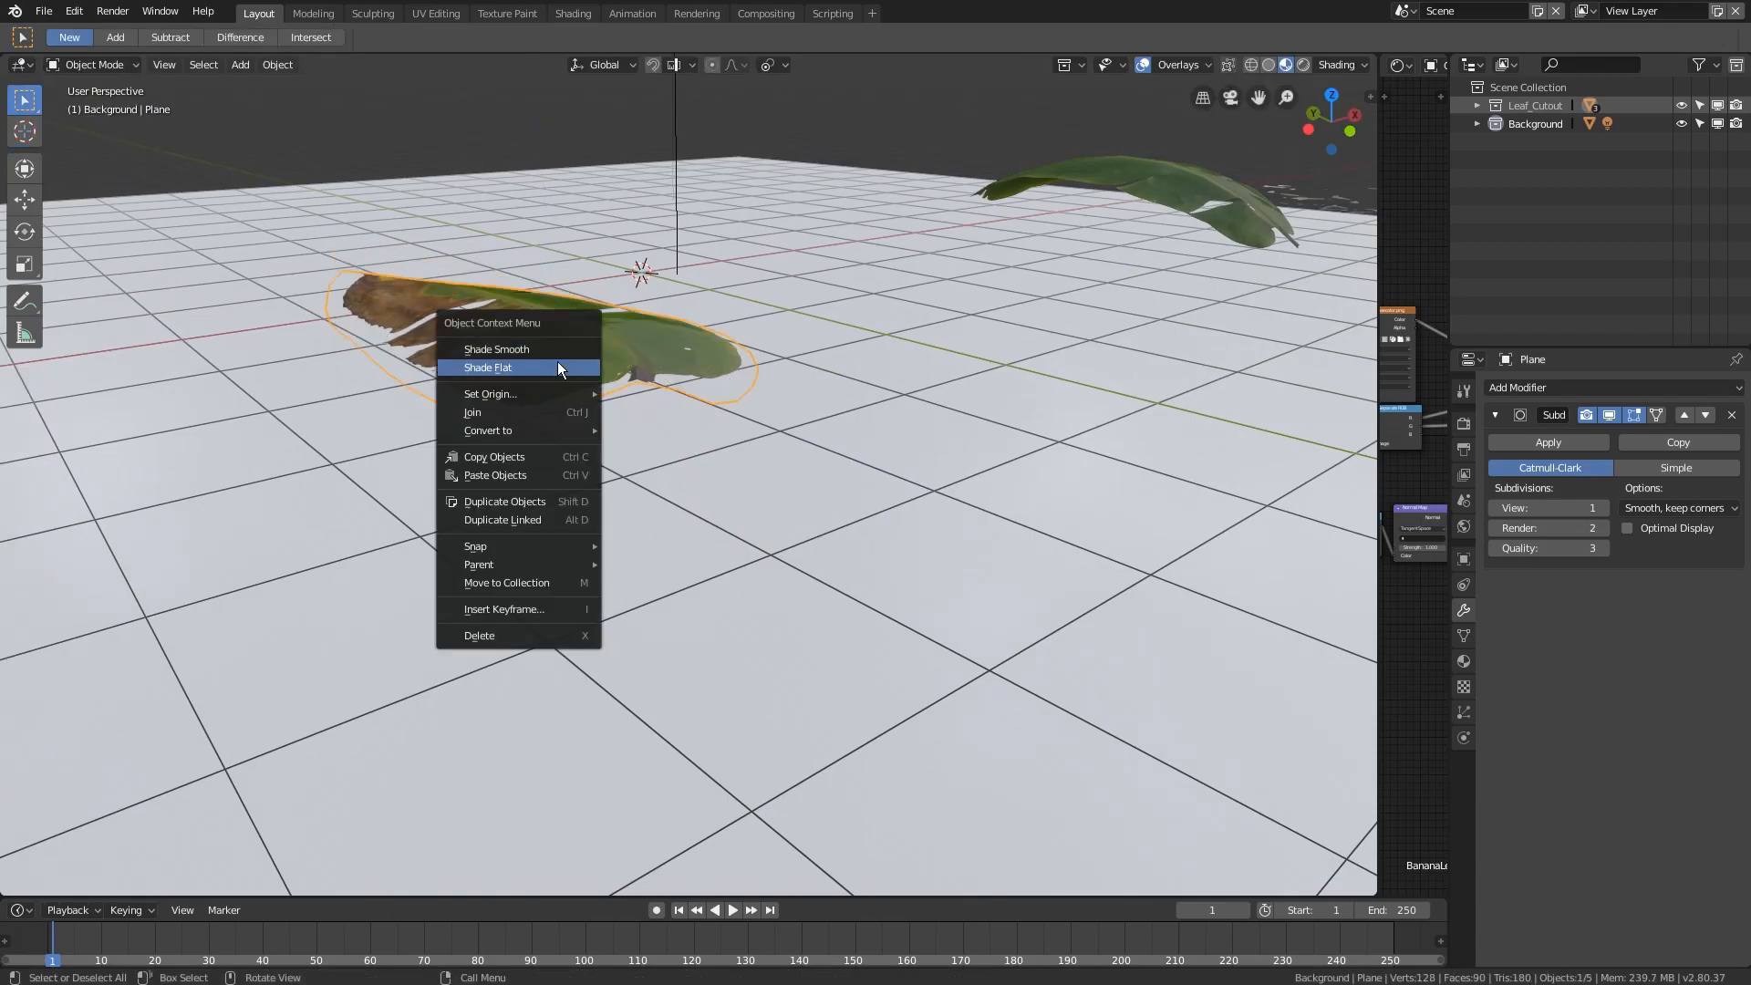
left_click(542, 366)
- Place the 3D cursor on the base of the brown-edged leaf's stem in top view
middle_click_drag(534, 353, 558, 228)
key("KP_7")
scroll(538, 310, "up", 3)
middle_click_drag(376, 420, 476, 436, "shift")
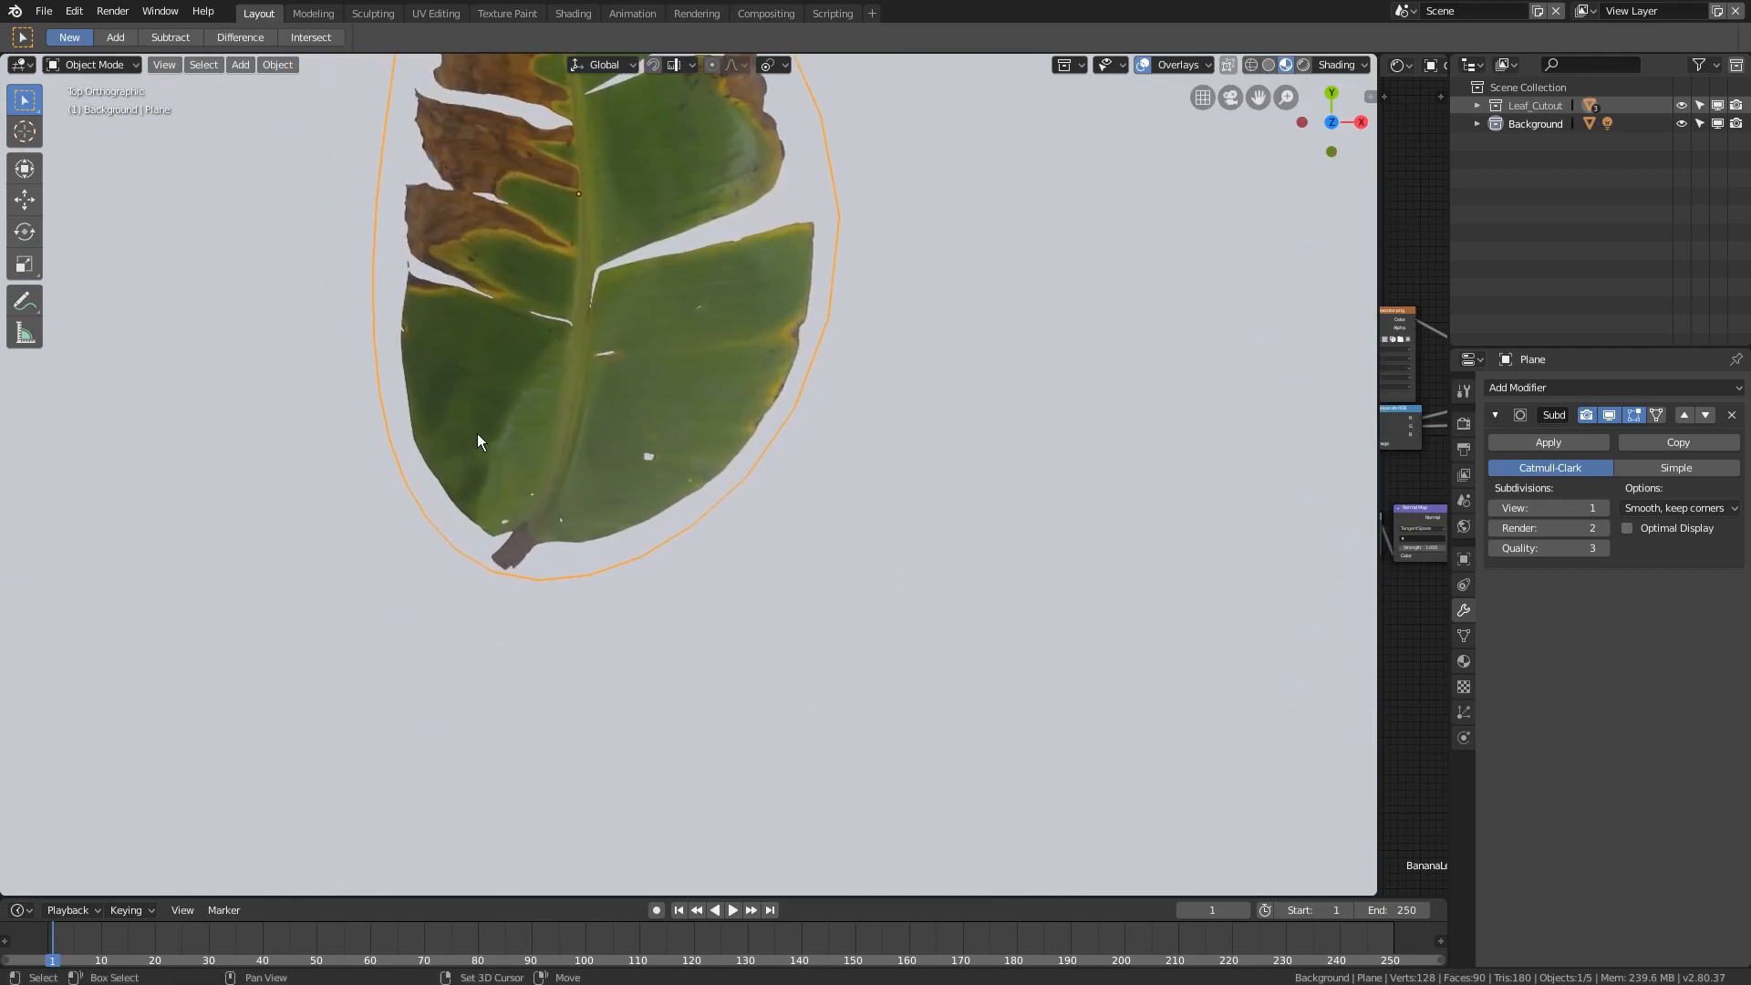
left_click(20, 132)
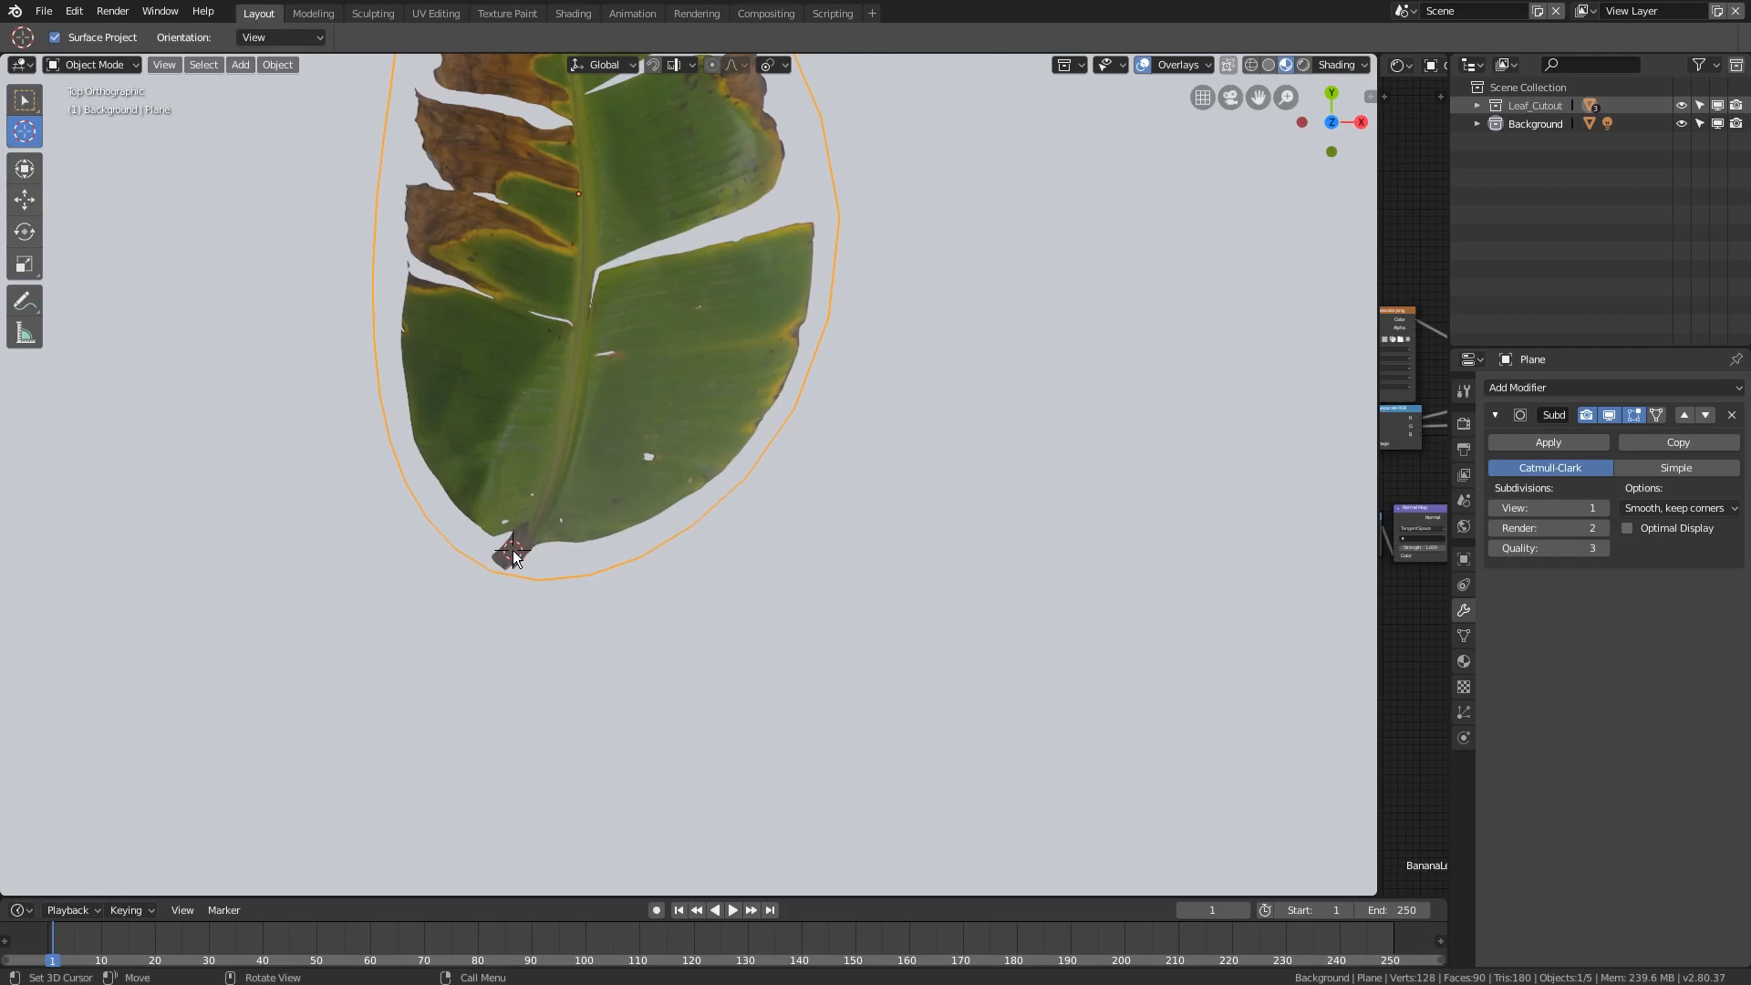
scroll(516, 558, "down", 3)
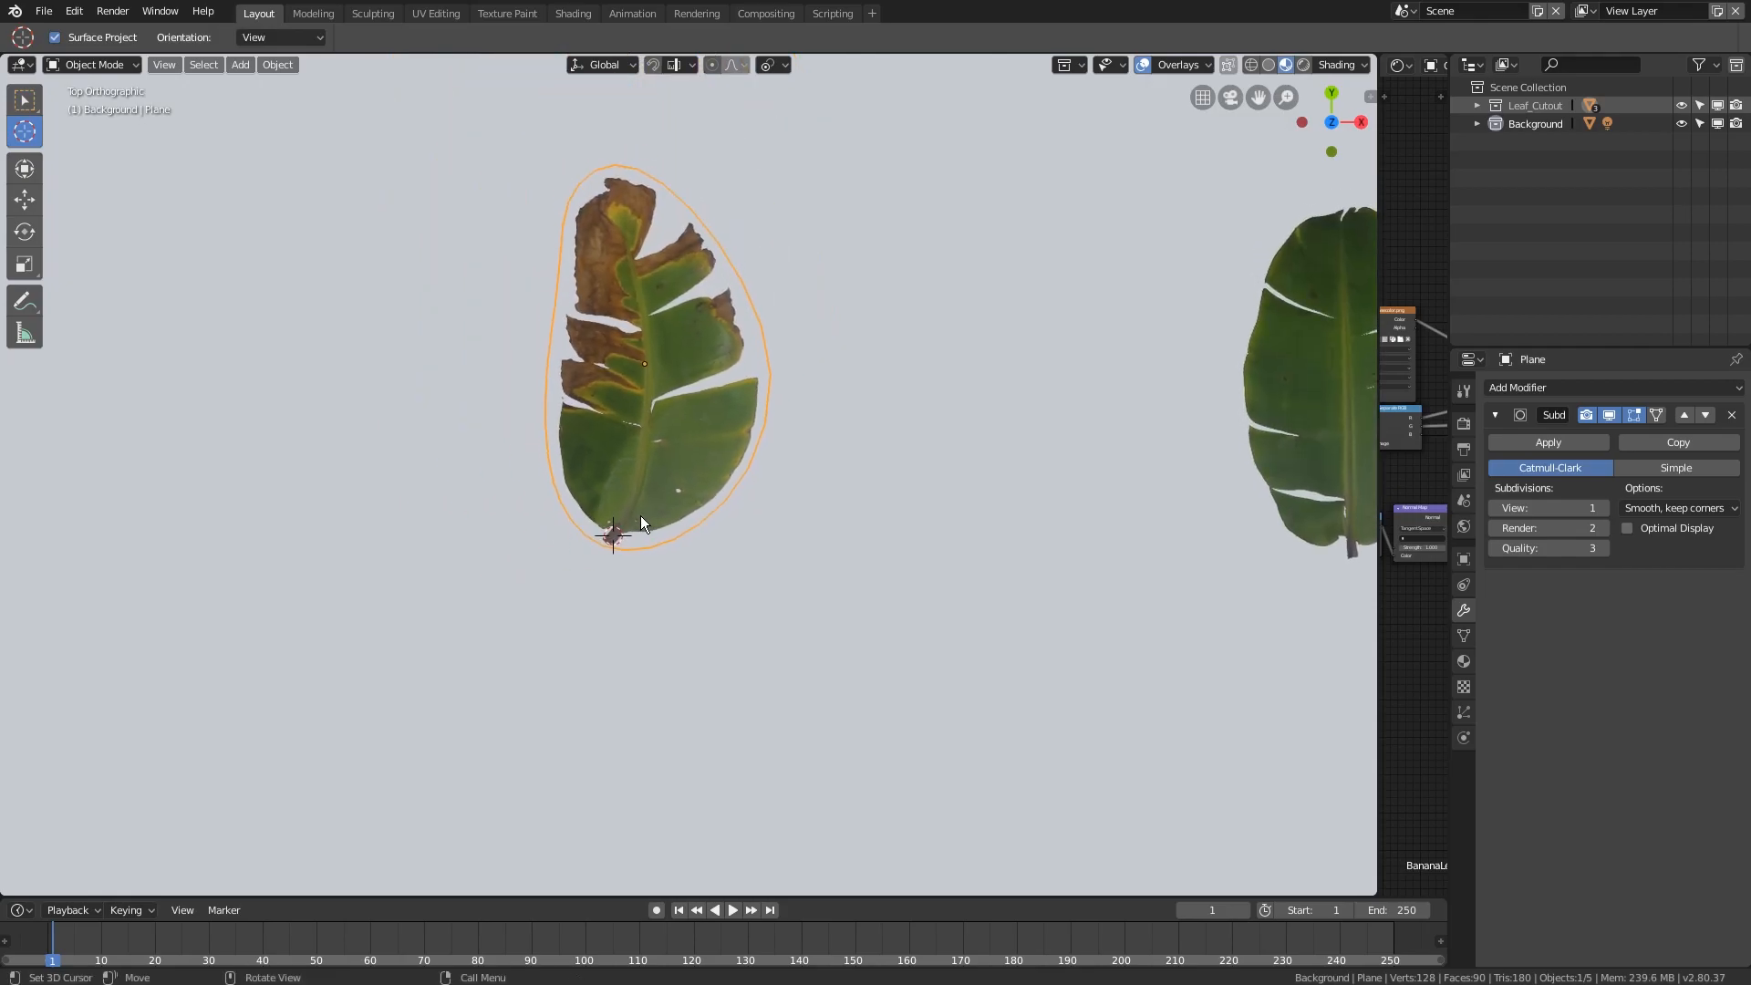
- Set the brown-edged leaf's origin to the 3D cursor
left_click(25, 99)
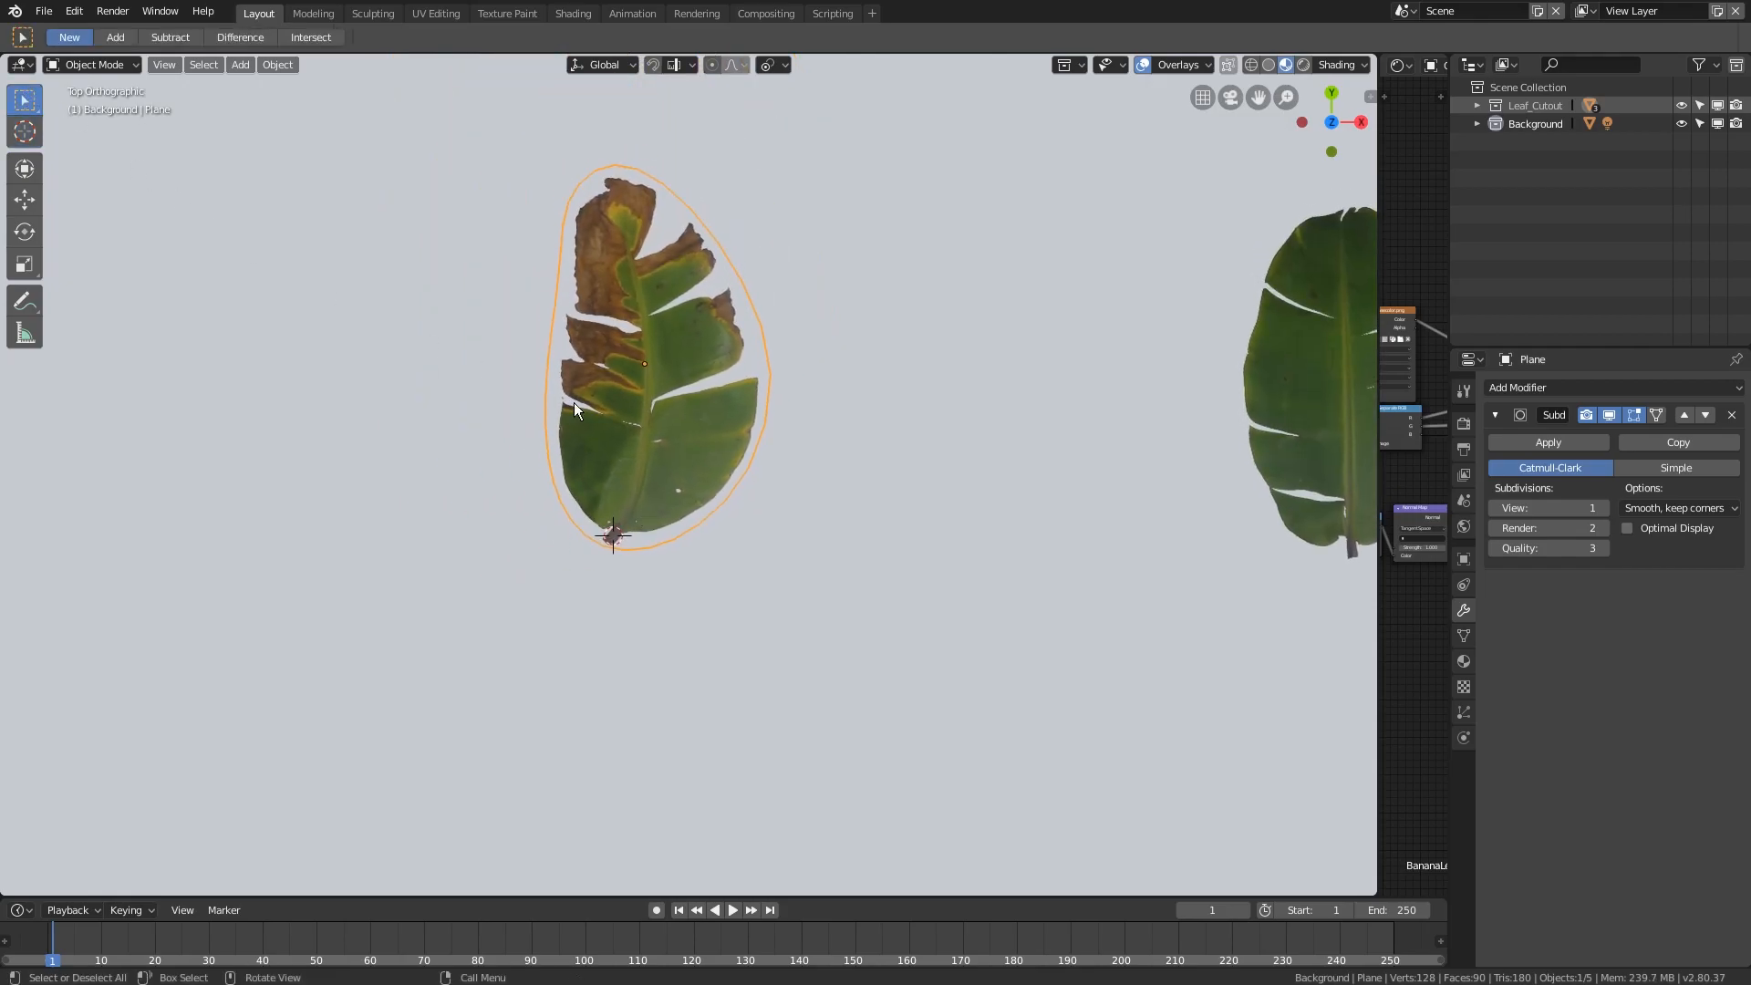
right_click(631, 465)
mouse_move(592, 509)
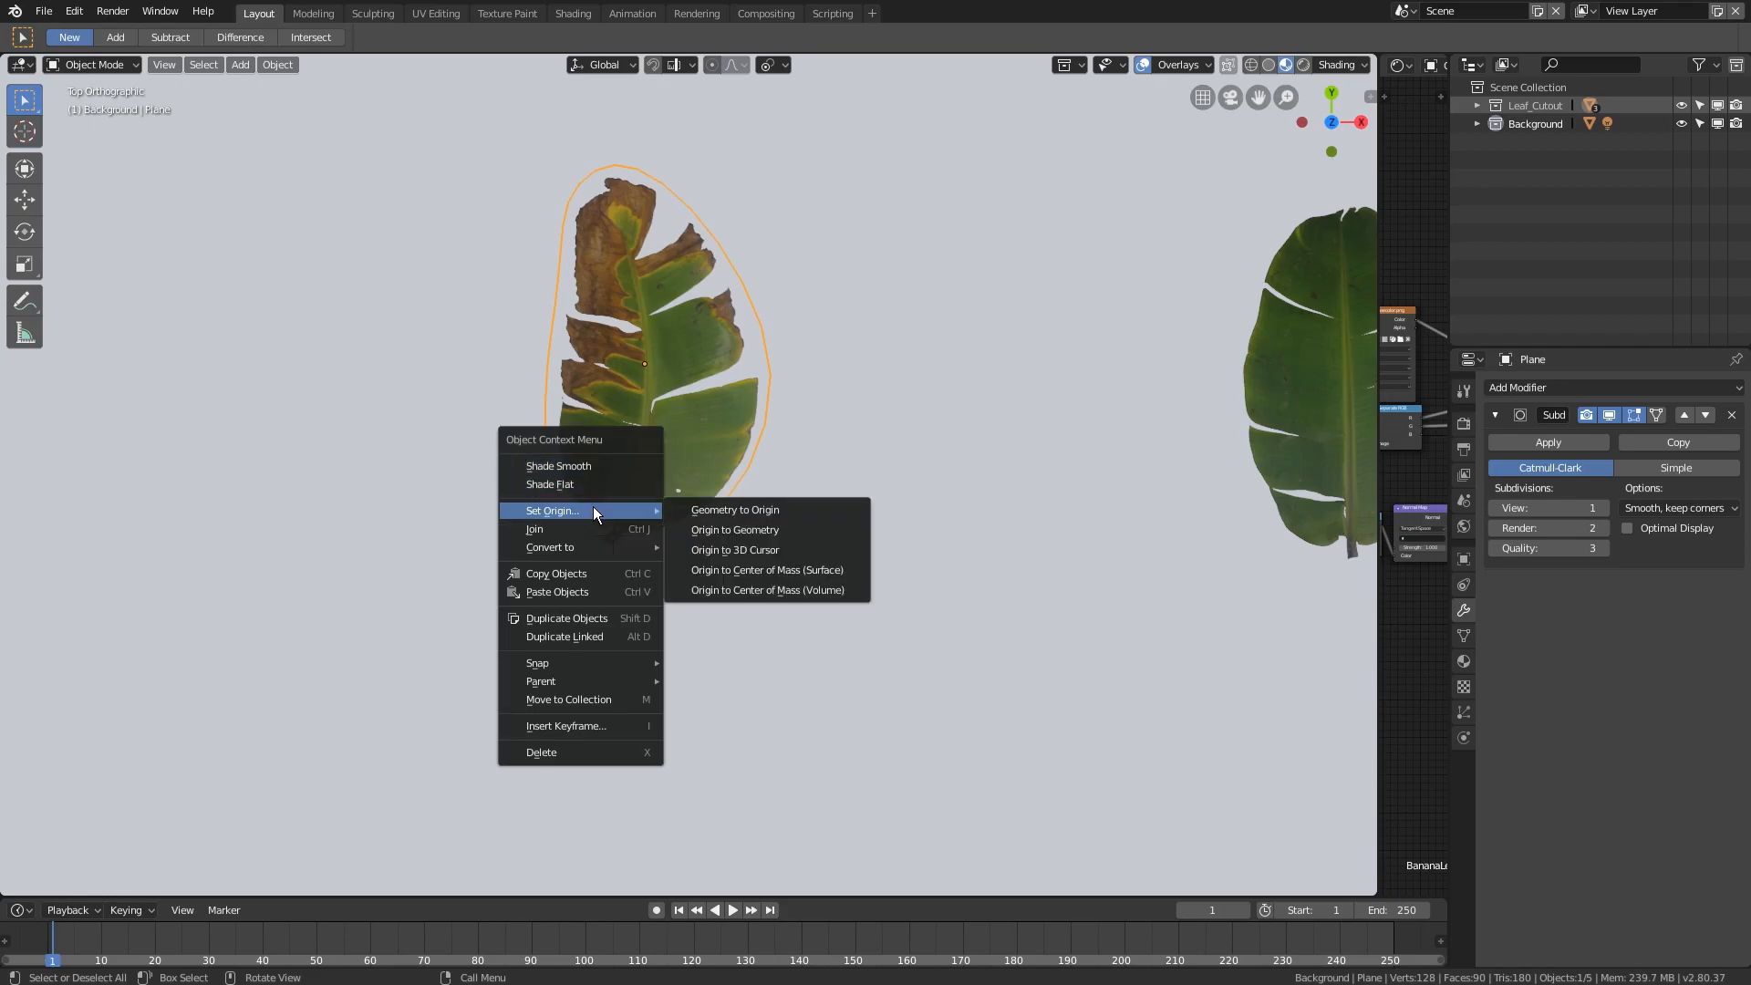
left_click(779, 547)
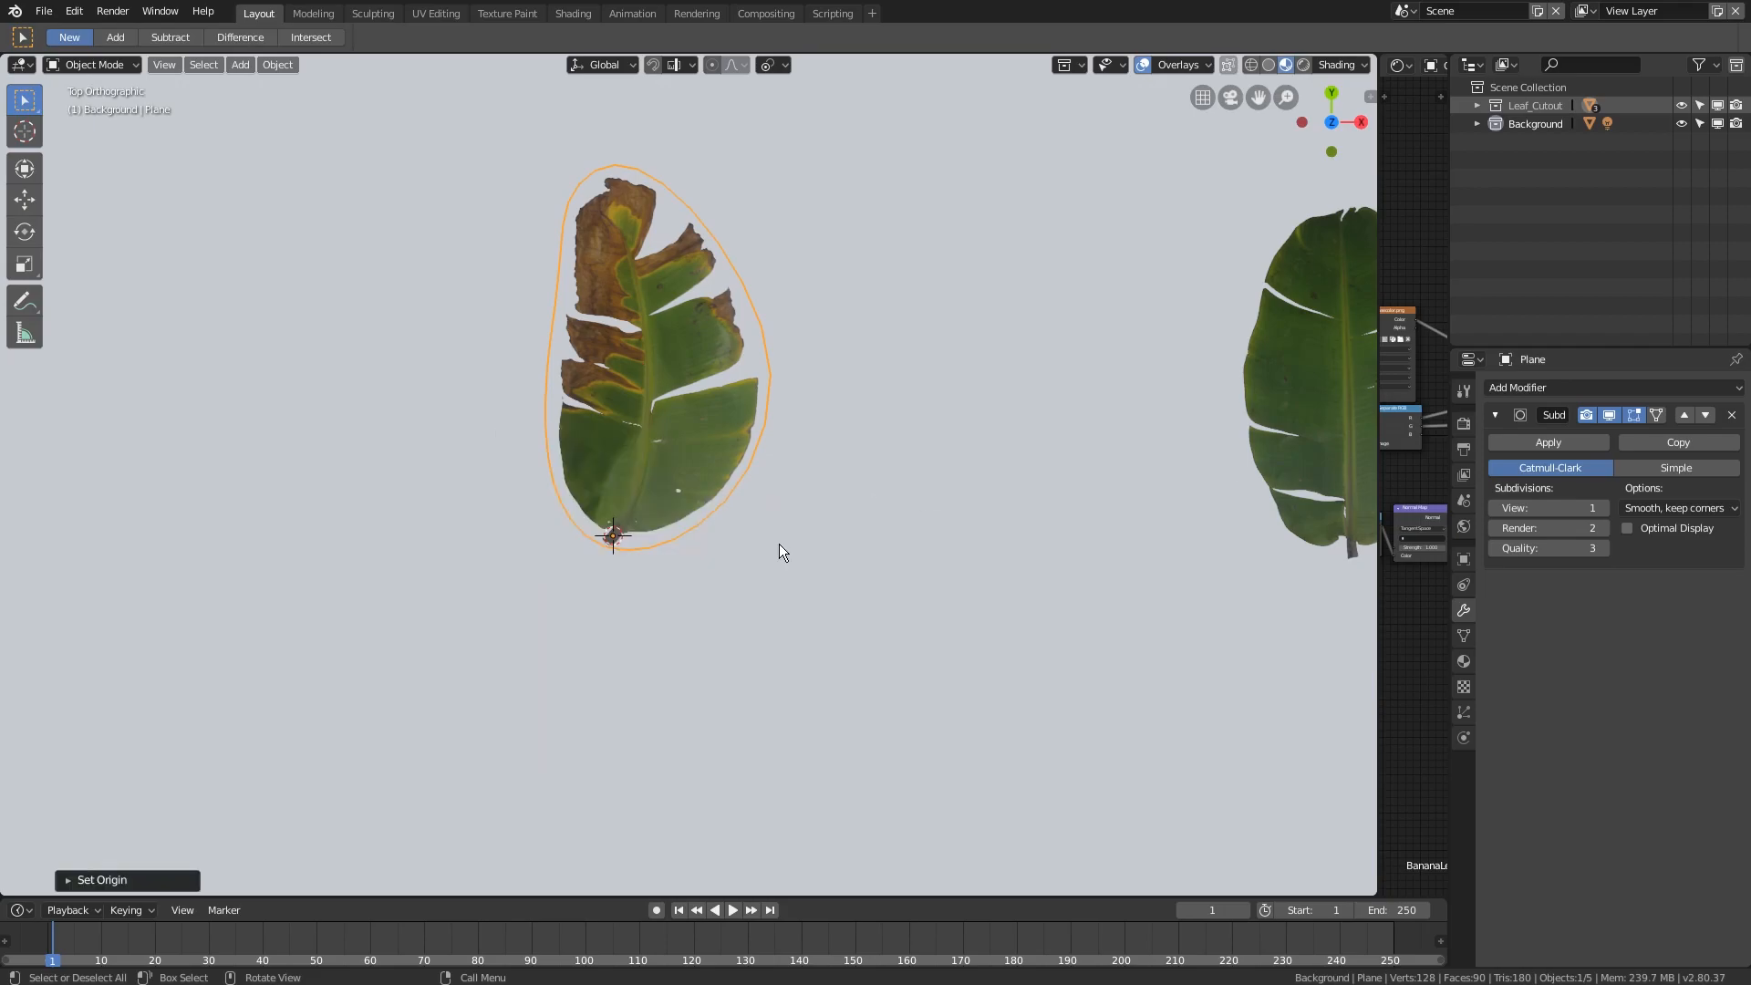
- Select the green leaf and place the 3D cursor at its stem base in top orthographic view
middle_click_drag(764, 536, 848, 368)
left_click(836, 341)
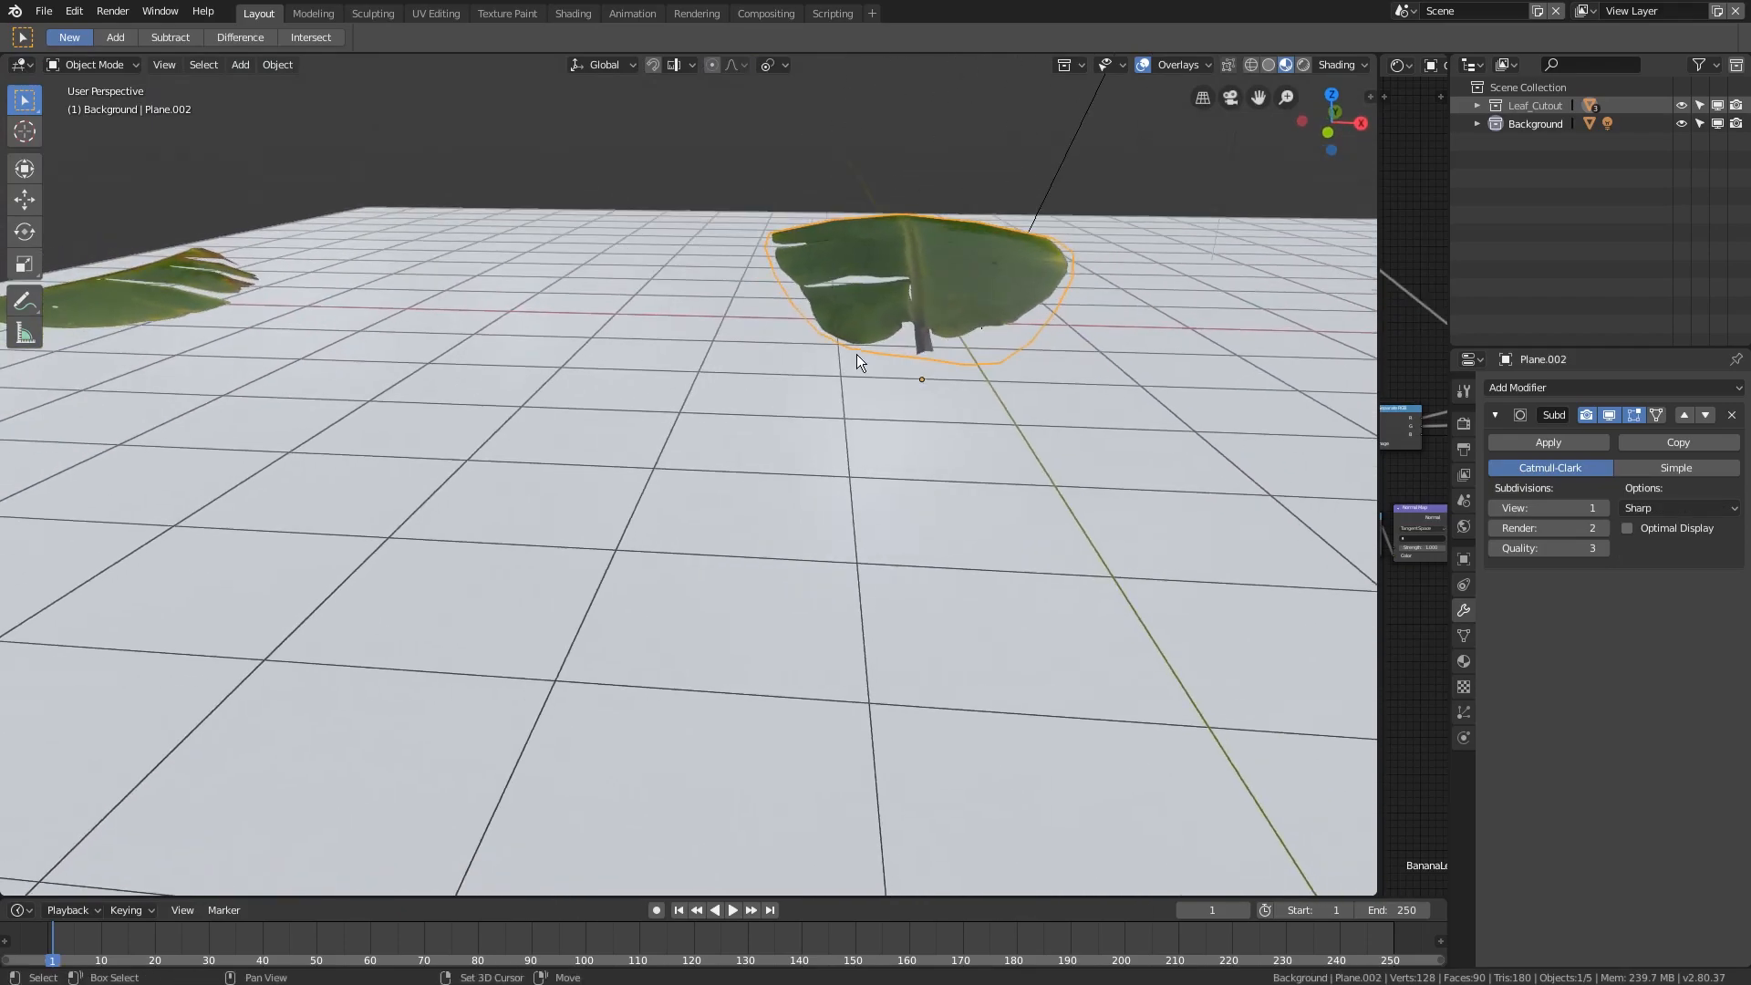
key("KP_7")
key("KP_5")
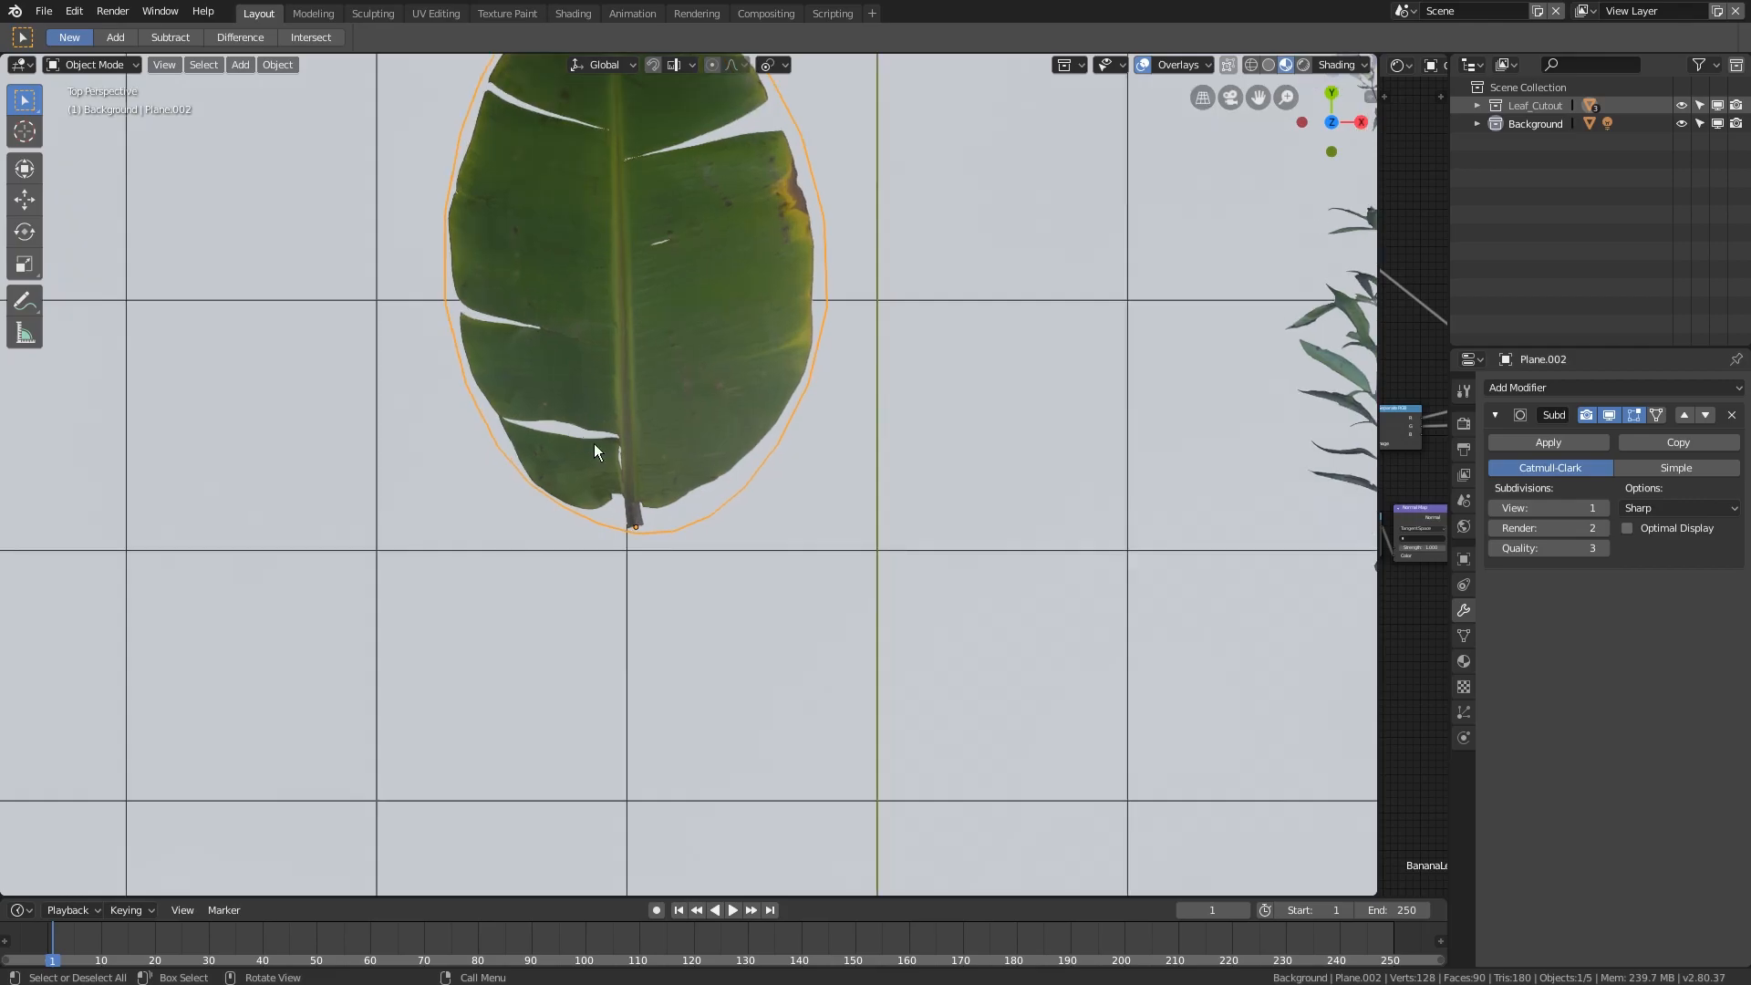
key("KP_5")
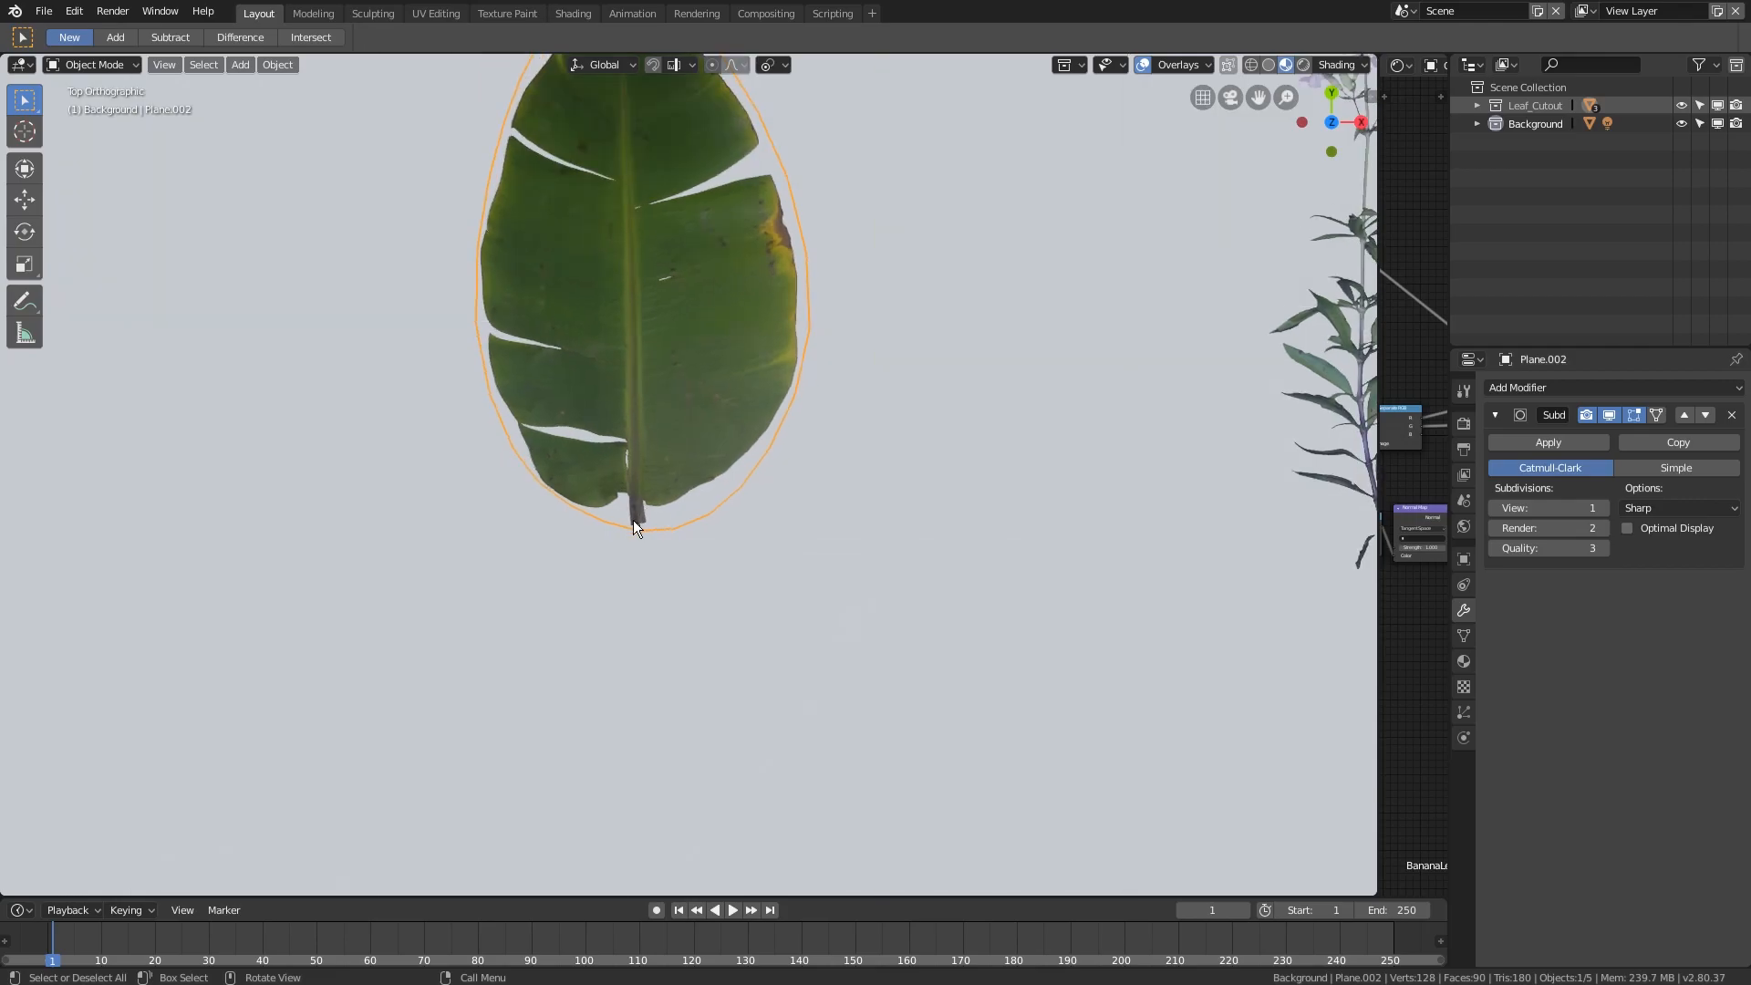
left_click(24, 134)
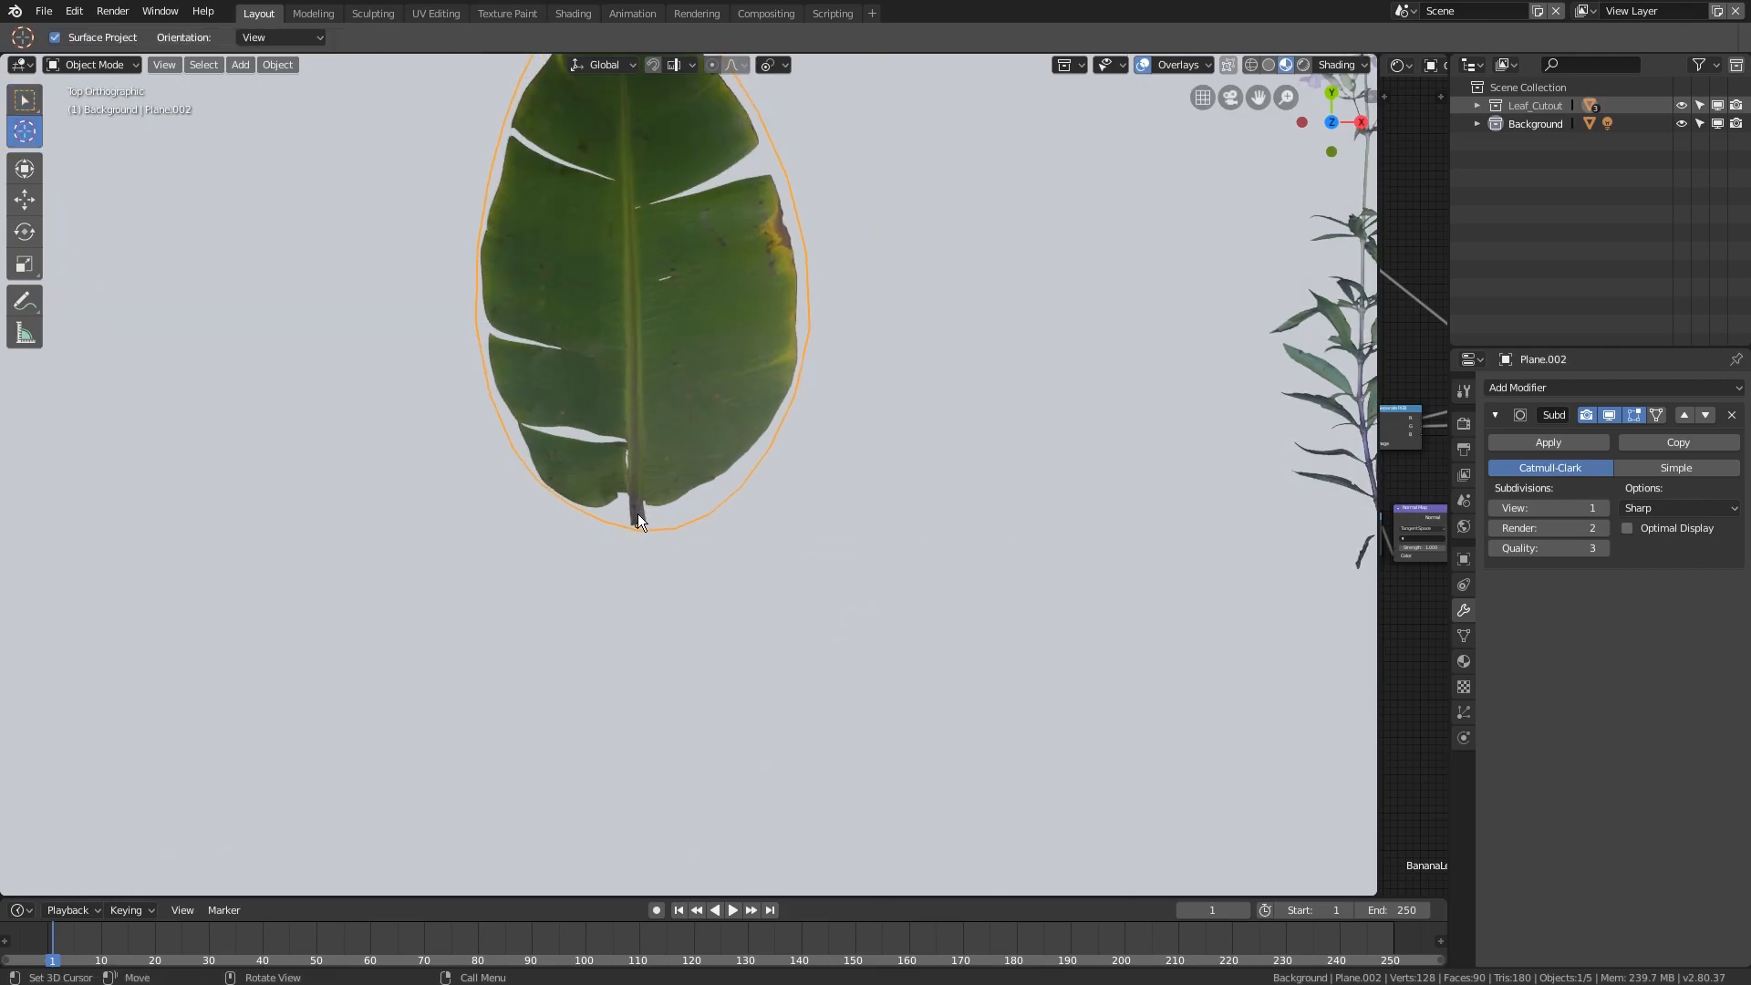
- Set the green leaf's origin to the 3D cursor, and select the brown-edged leaf
right_click(633, 467)
mouse_move(632, 456)
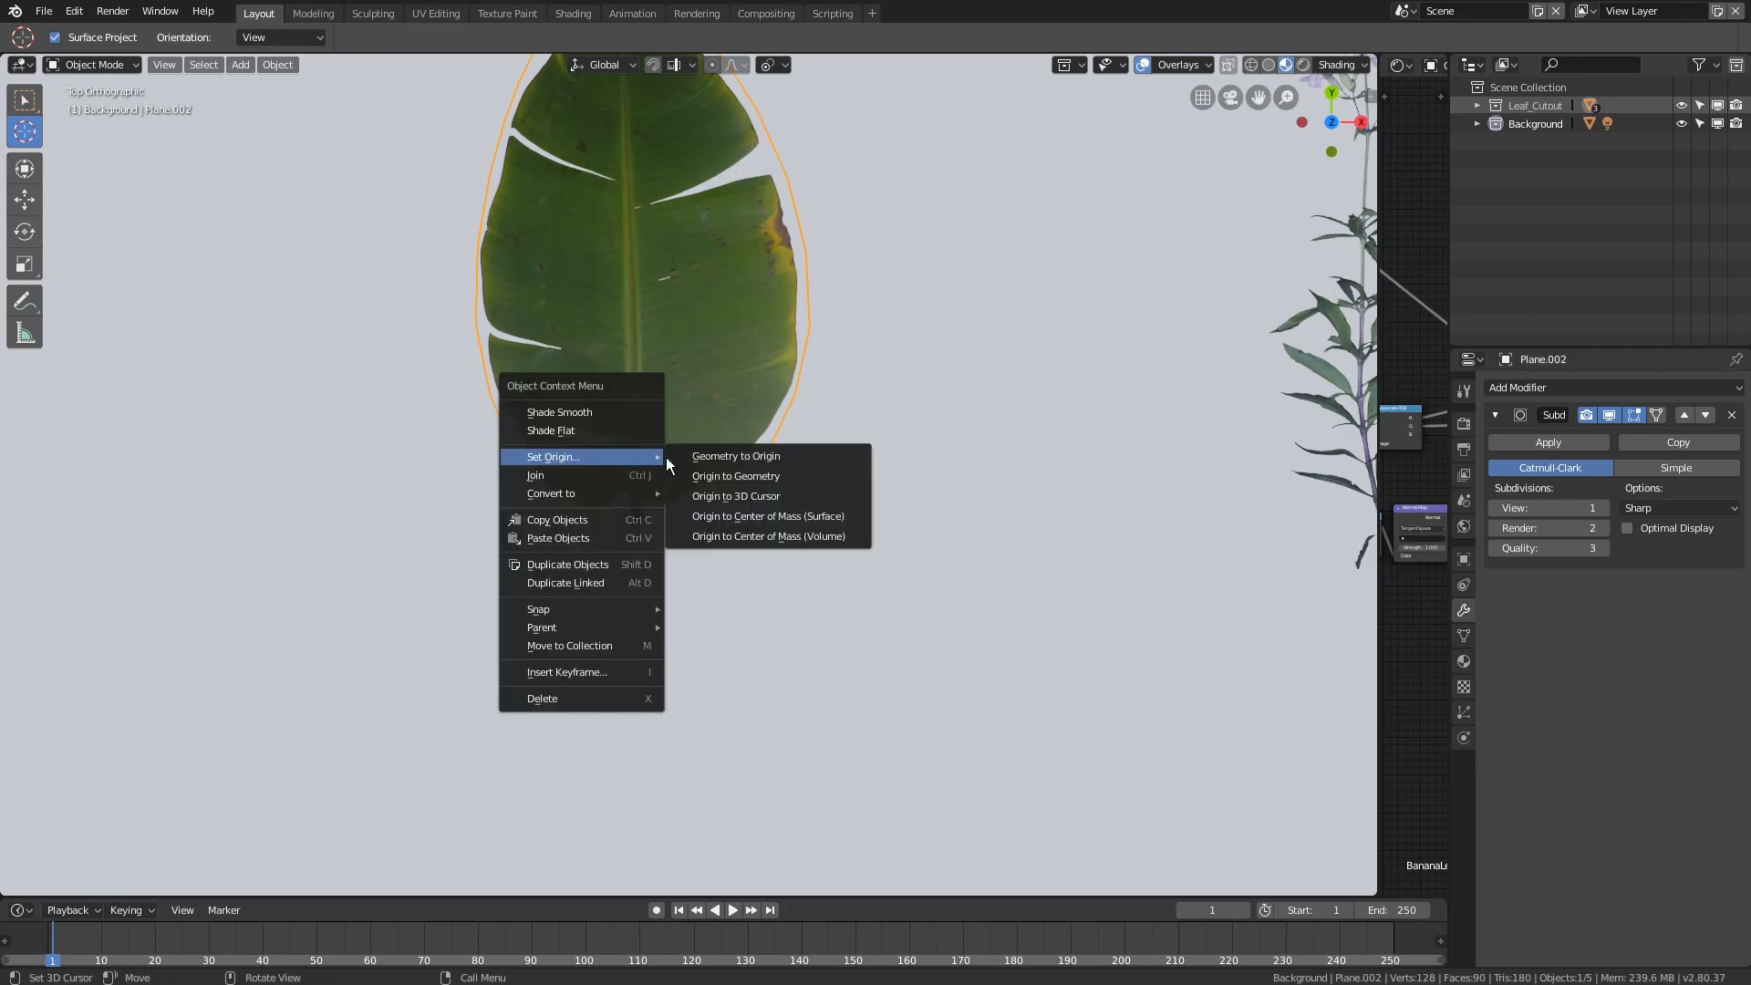
left_click(761, 493)
scroll(759, 491, "down", 4)
middle_click_drag(345, 417, 808, 453, "shift")
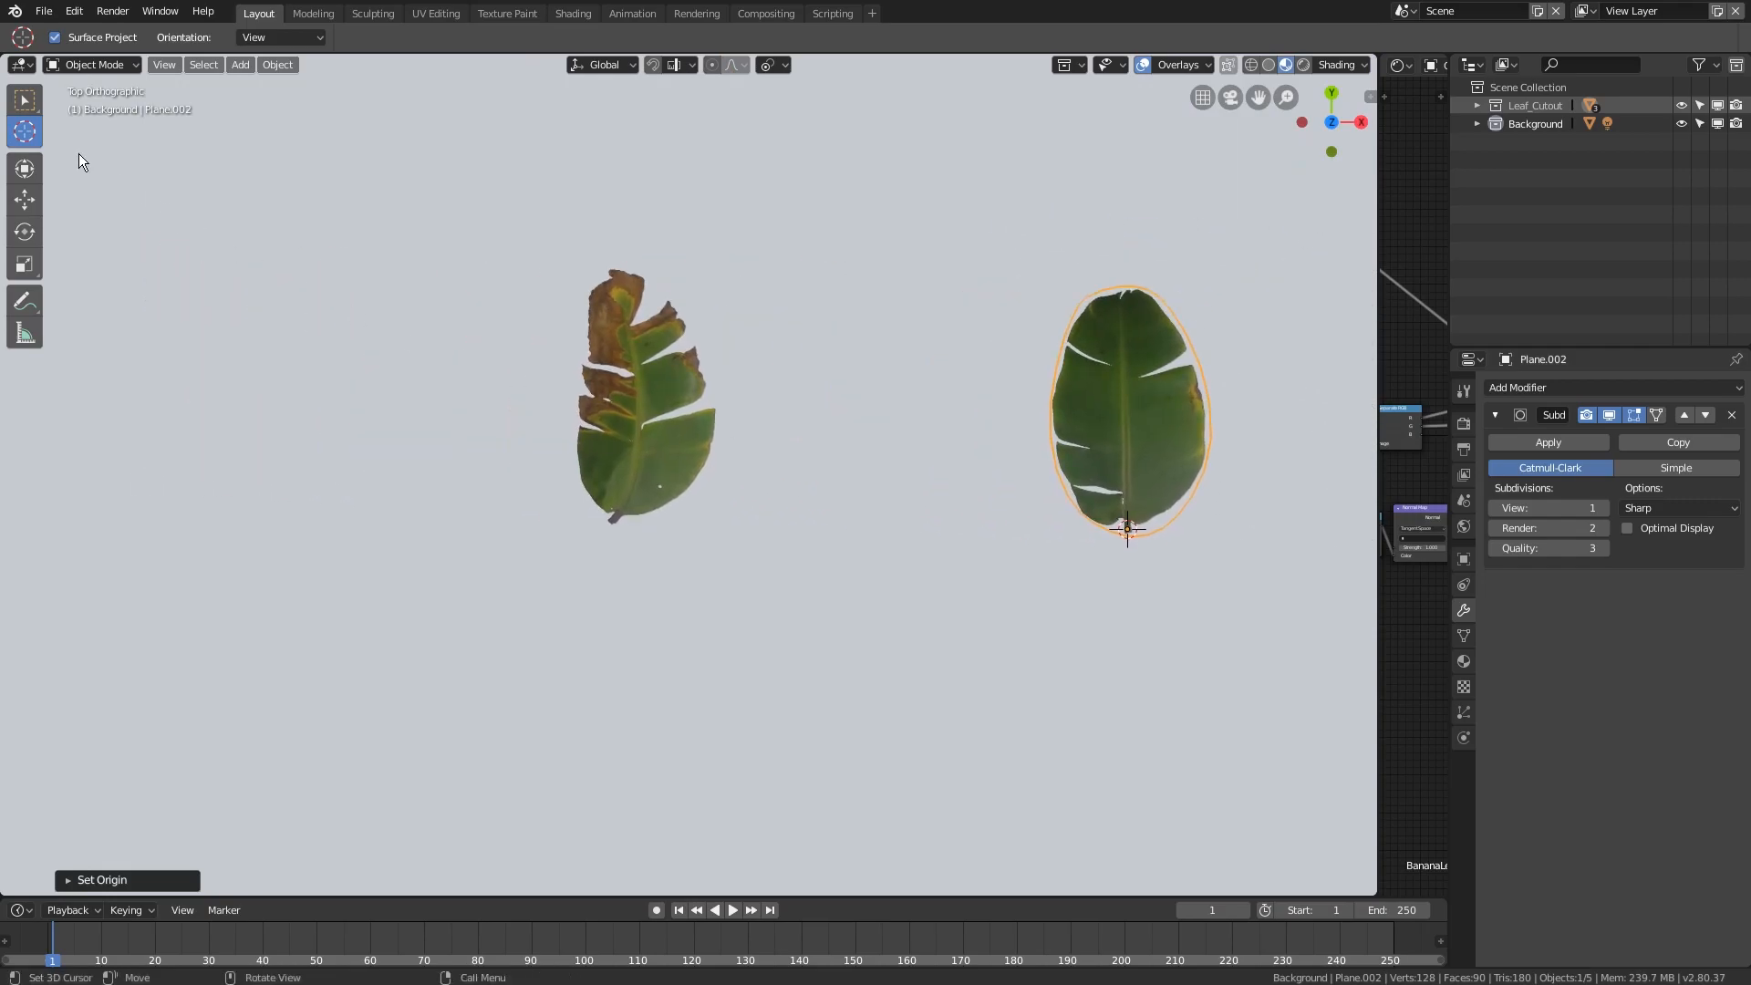
left_click(24, 99)
left_click(629, 430)
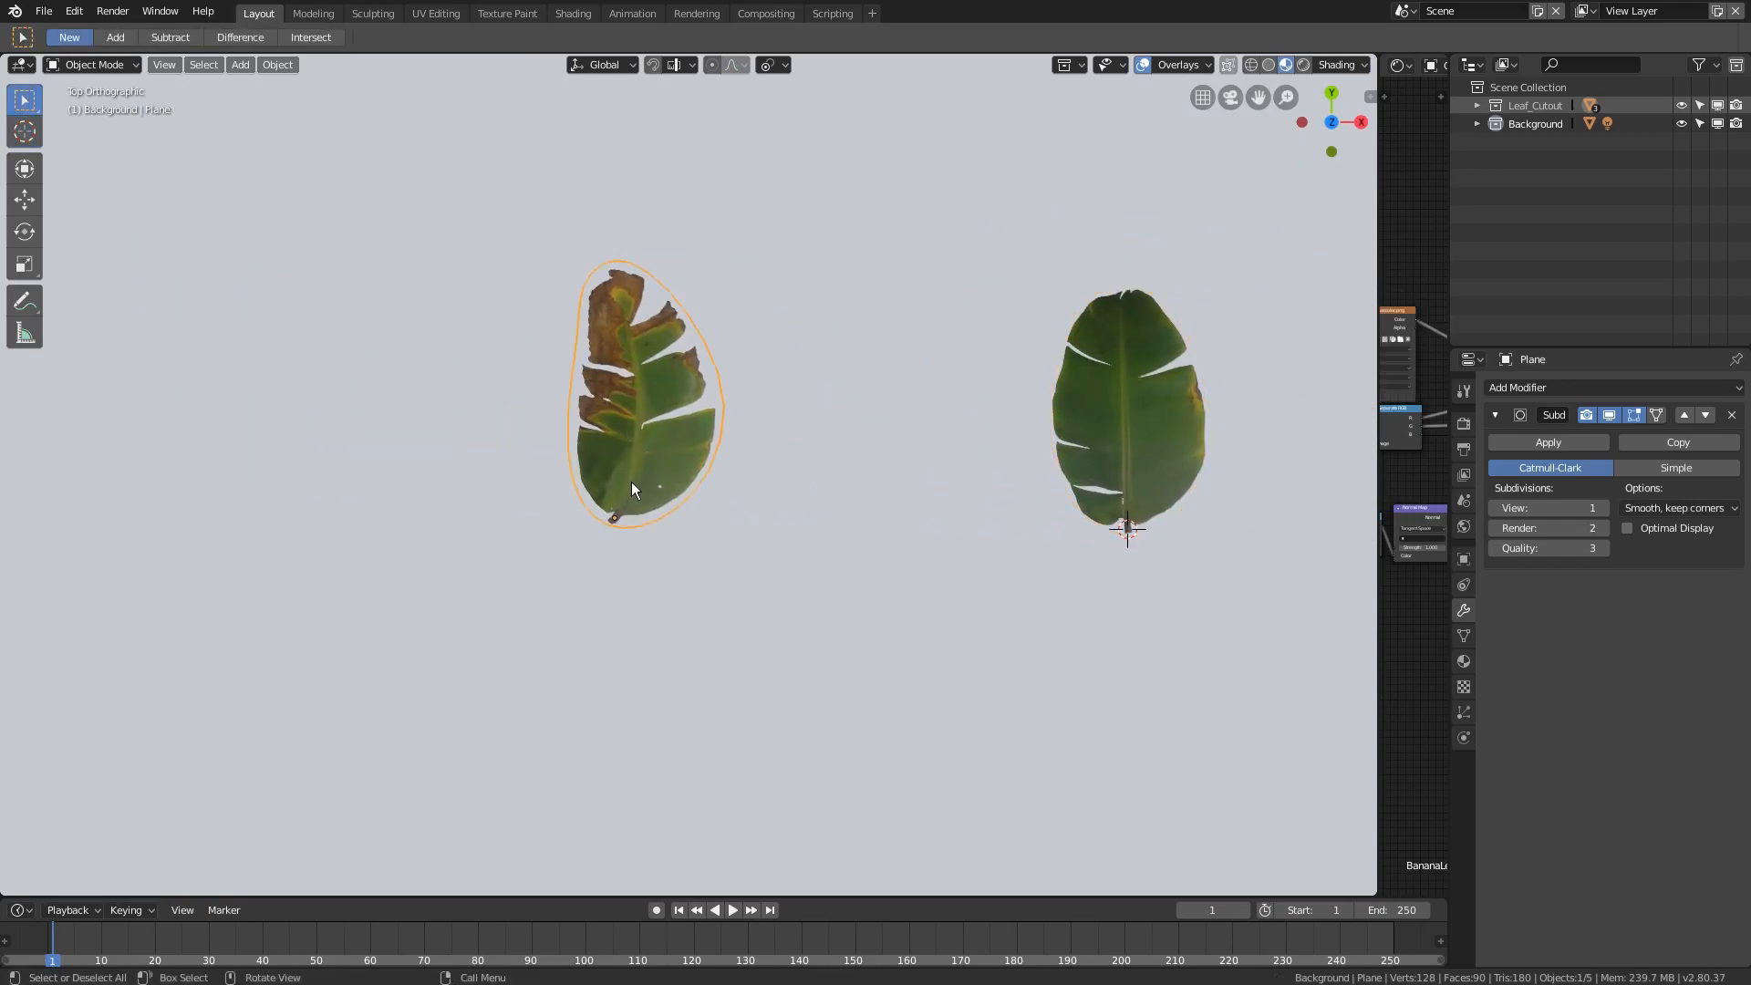
- In the brown-edged leaf's mesh, rotate all vertices except those around the stem end slightly downward about the X axis
key("KP_5")
scroll(631, 482, "up", 4)
middle_click_drag(580, 484, 750, 475)
key("Tab")
key("a")
key("alt+a")
key("a")
left_click(663, 579, "shift")
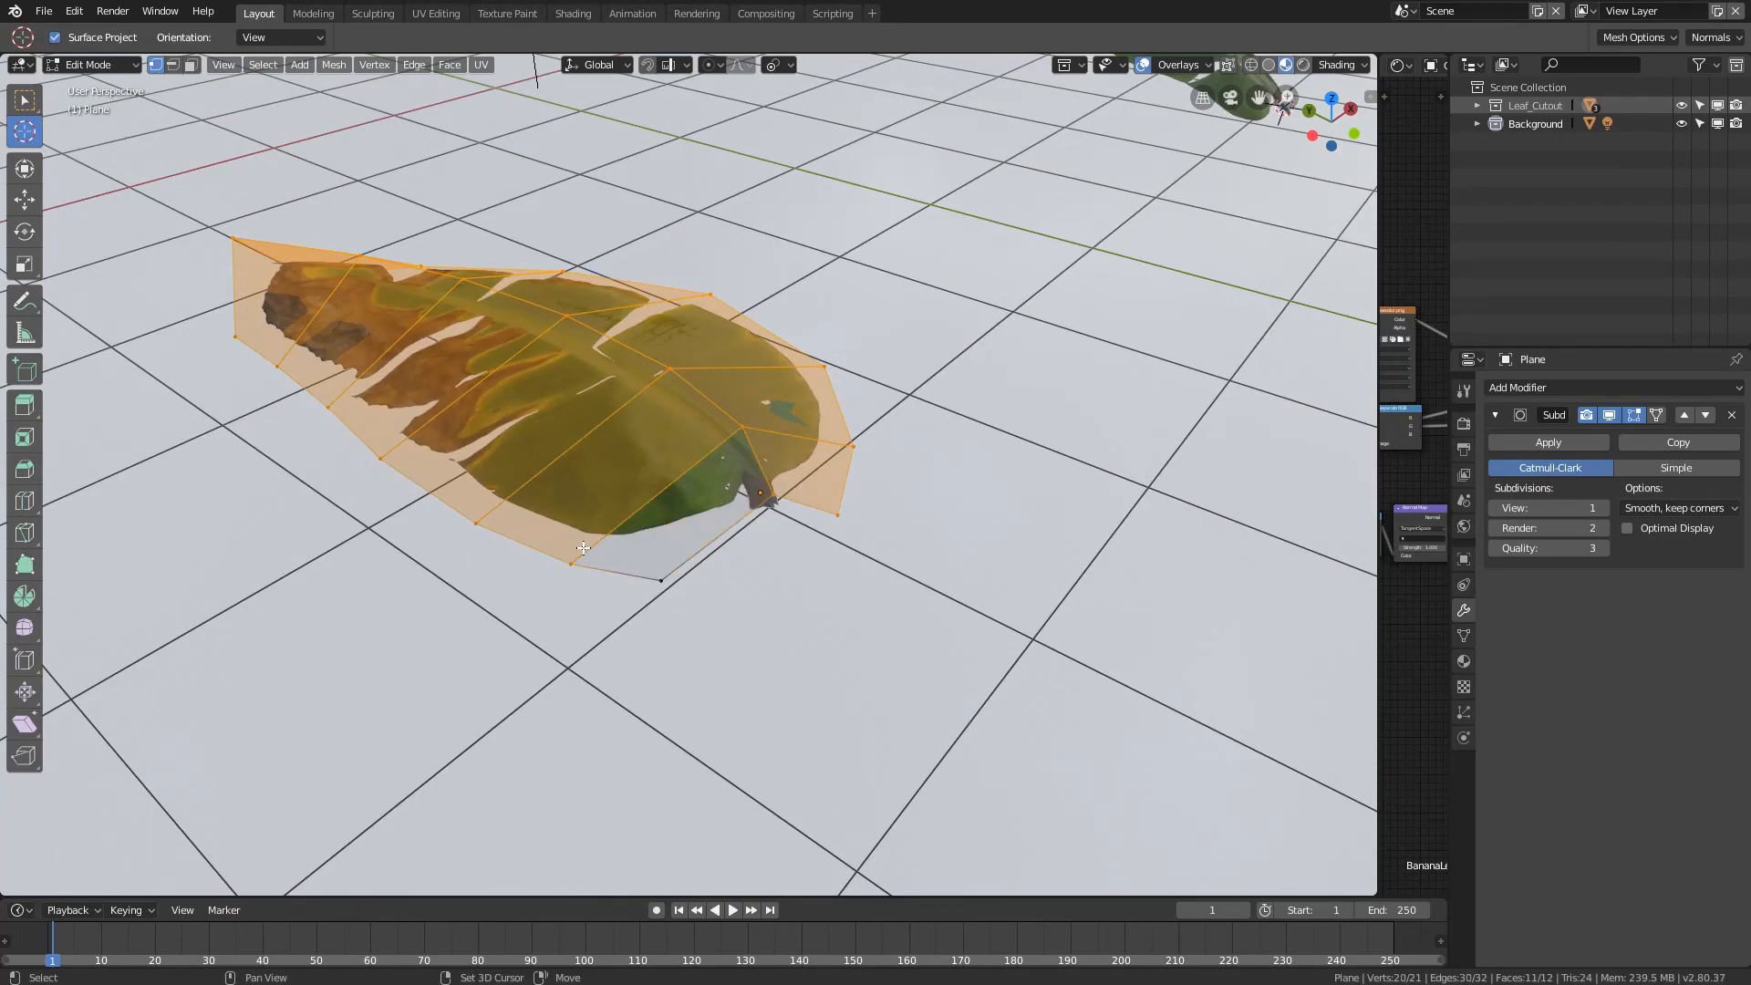
left_click(574, 563, "shift")
left_click(781, 507, "shift")
left_click(840, 514, "shift")
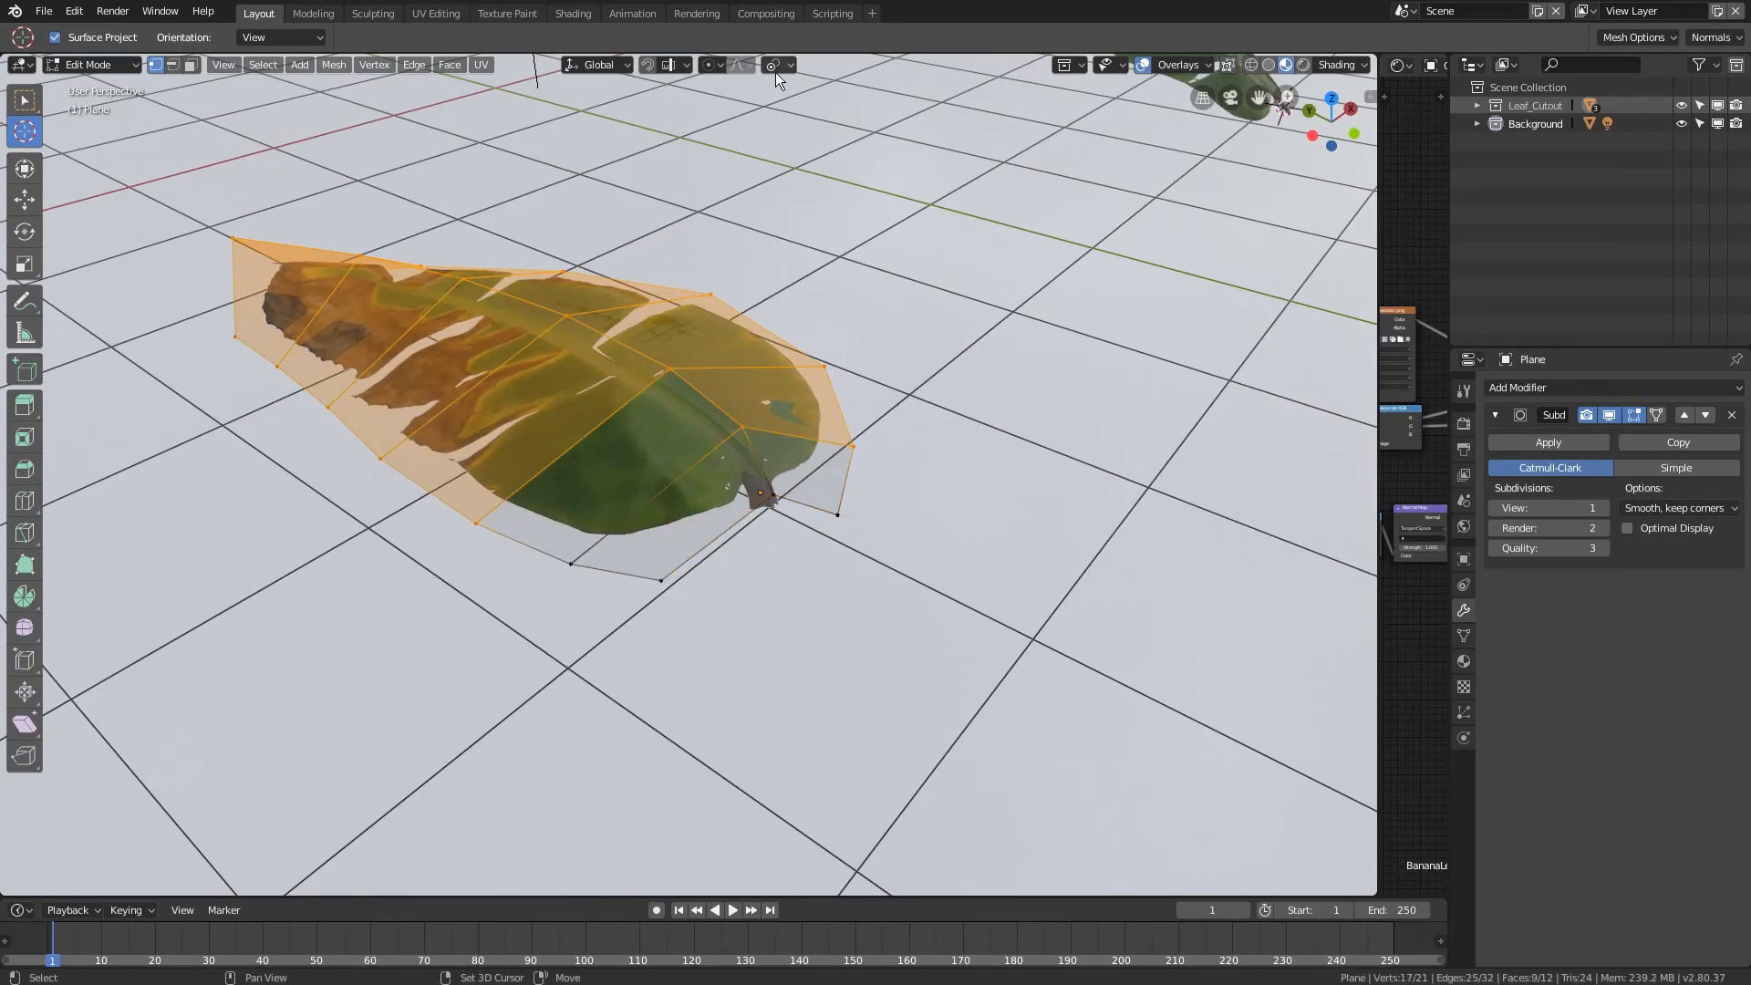
left_click(853, 446, "shift")
middle_click_drag(854, 442, 1011, 539)
key("r")
right_click(1039, 521)
key("x")
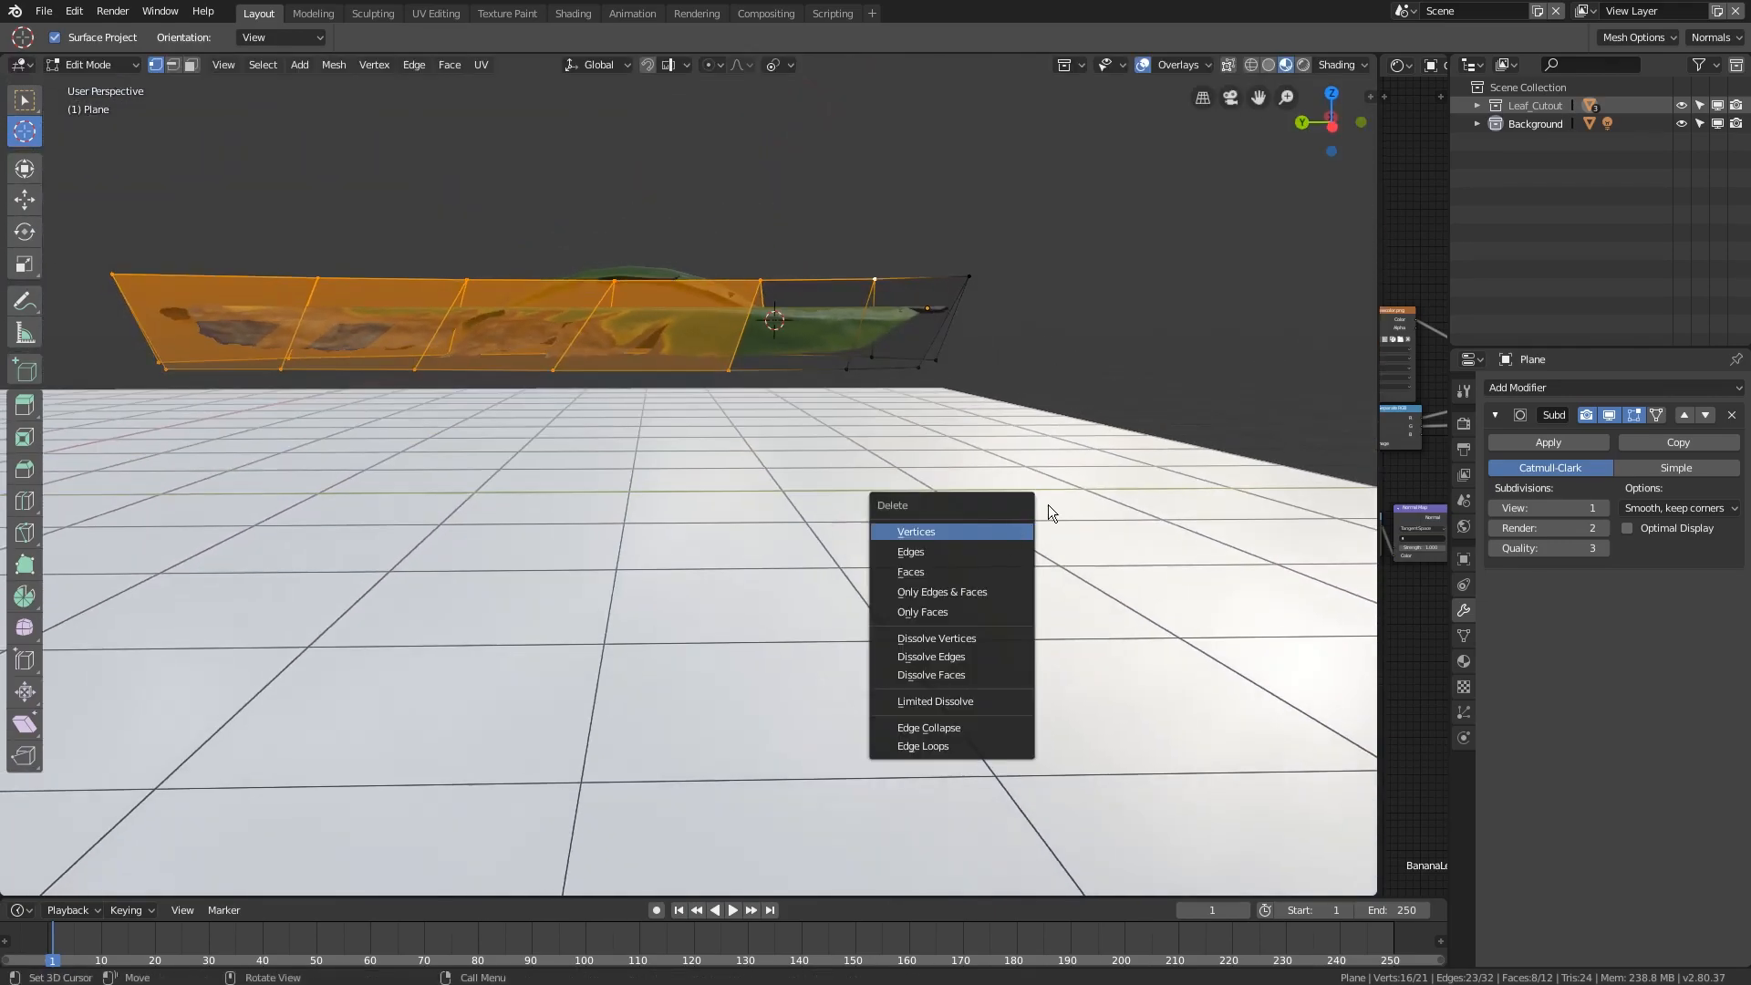
key("r")
left_click(915, 434)
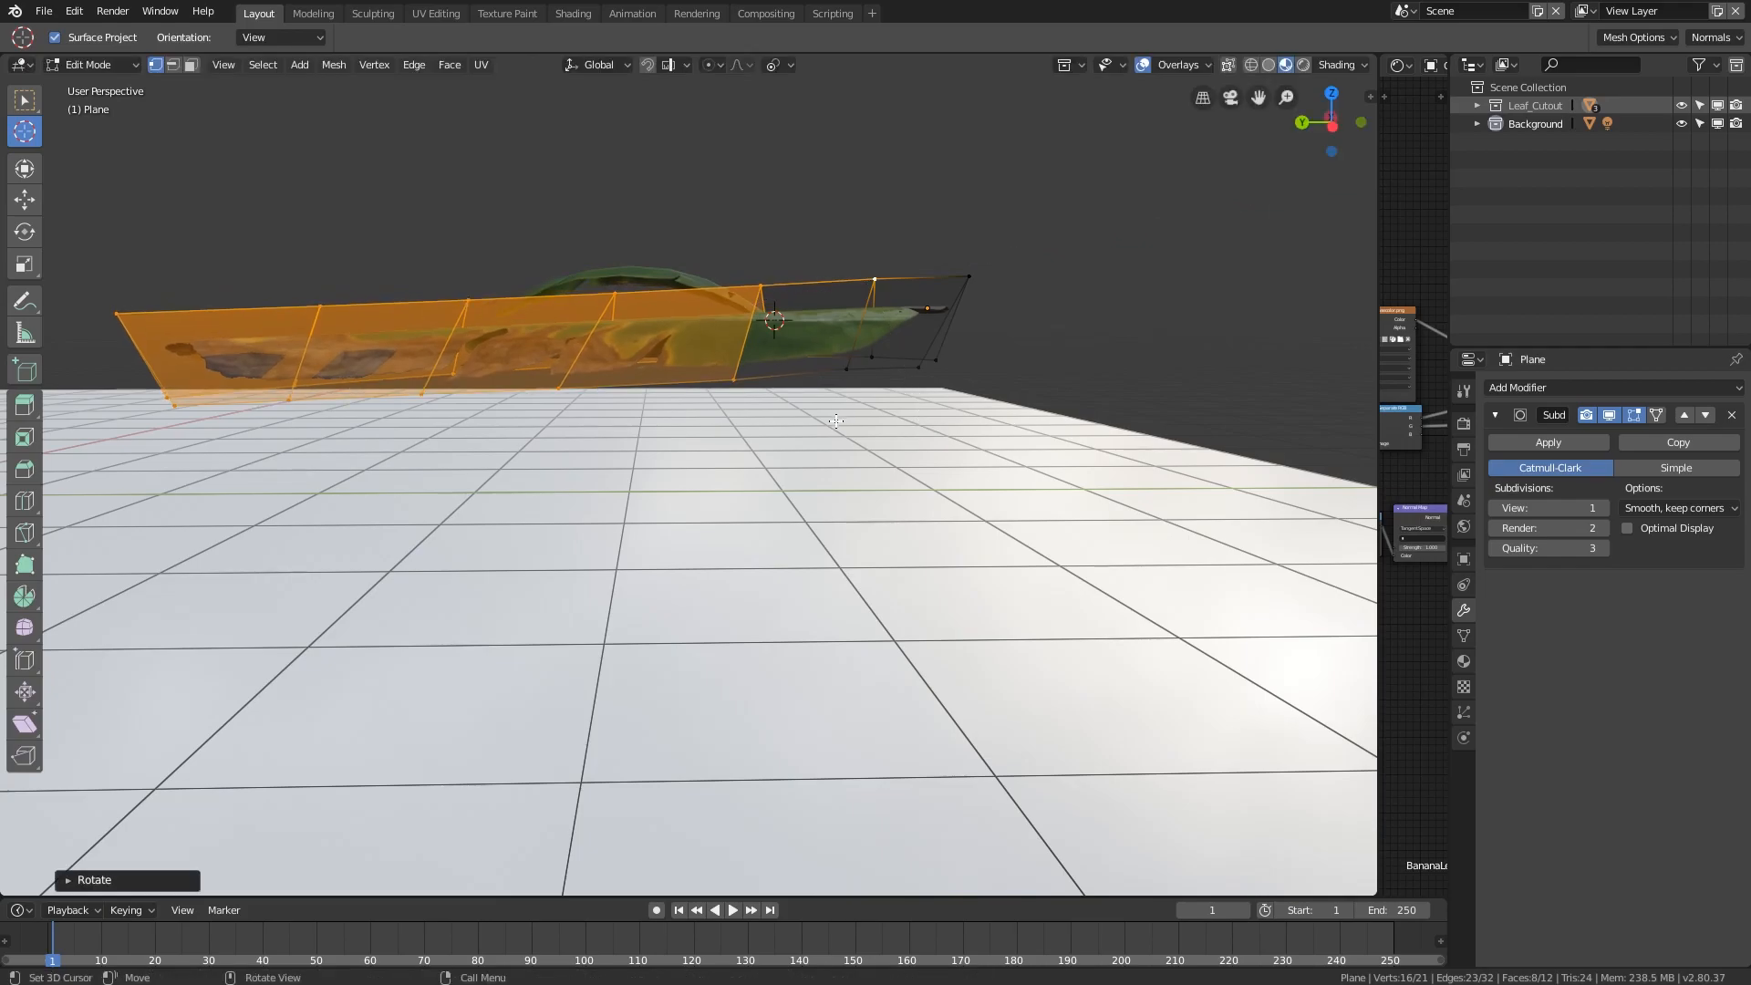
- Drop the next vertex row near the stem from the selection and rotate the rest of the leaf further down about X
middle_click_drag(915, 434, 782, 555)
left_click(702, 625, "shift")
left_click(786, 329, "shift")
left_click(757, 395, "shift")
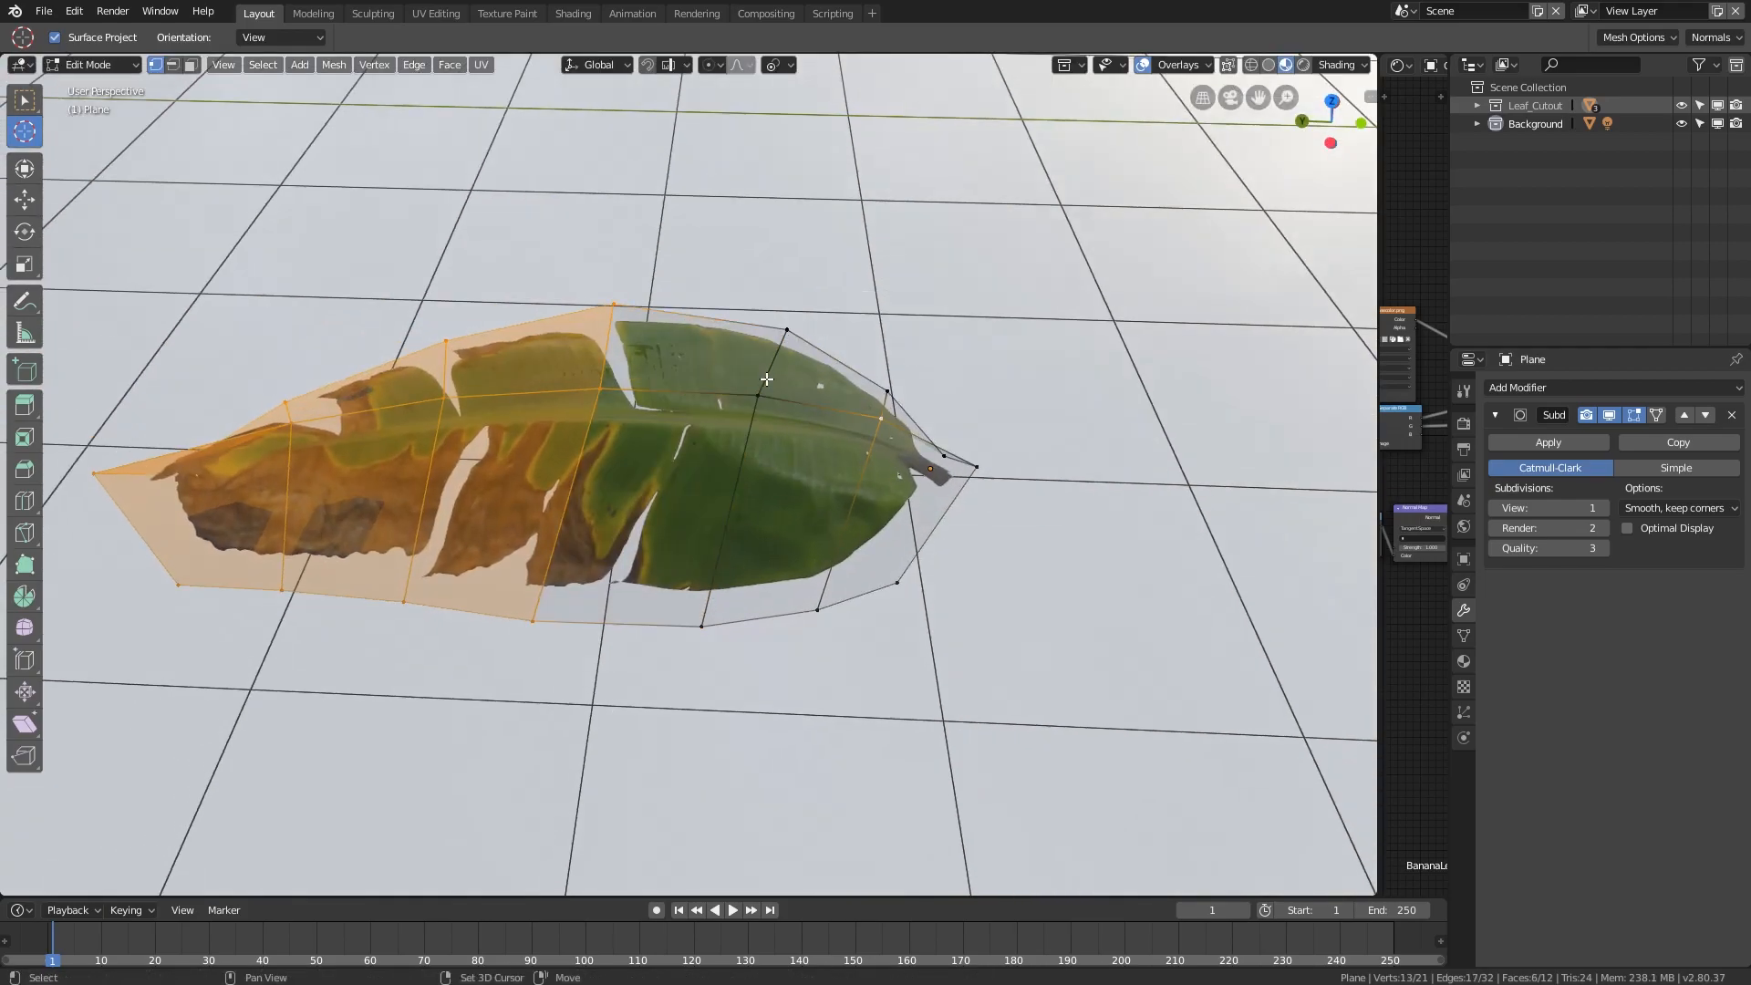
left_click(757, 398, "shift")
middle_click_drag(757, 397, 843, 478)
key("r")
key("x")
left_click(844, 442)
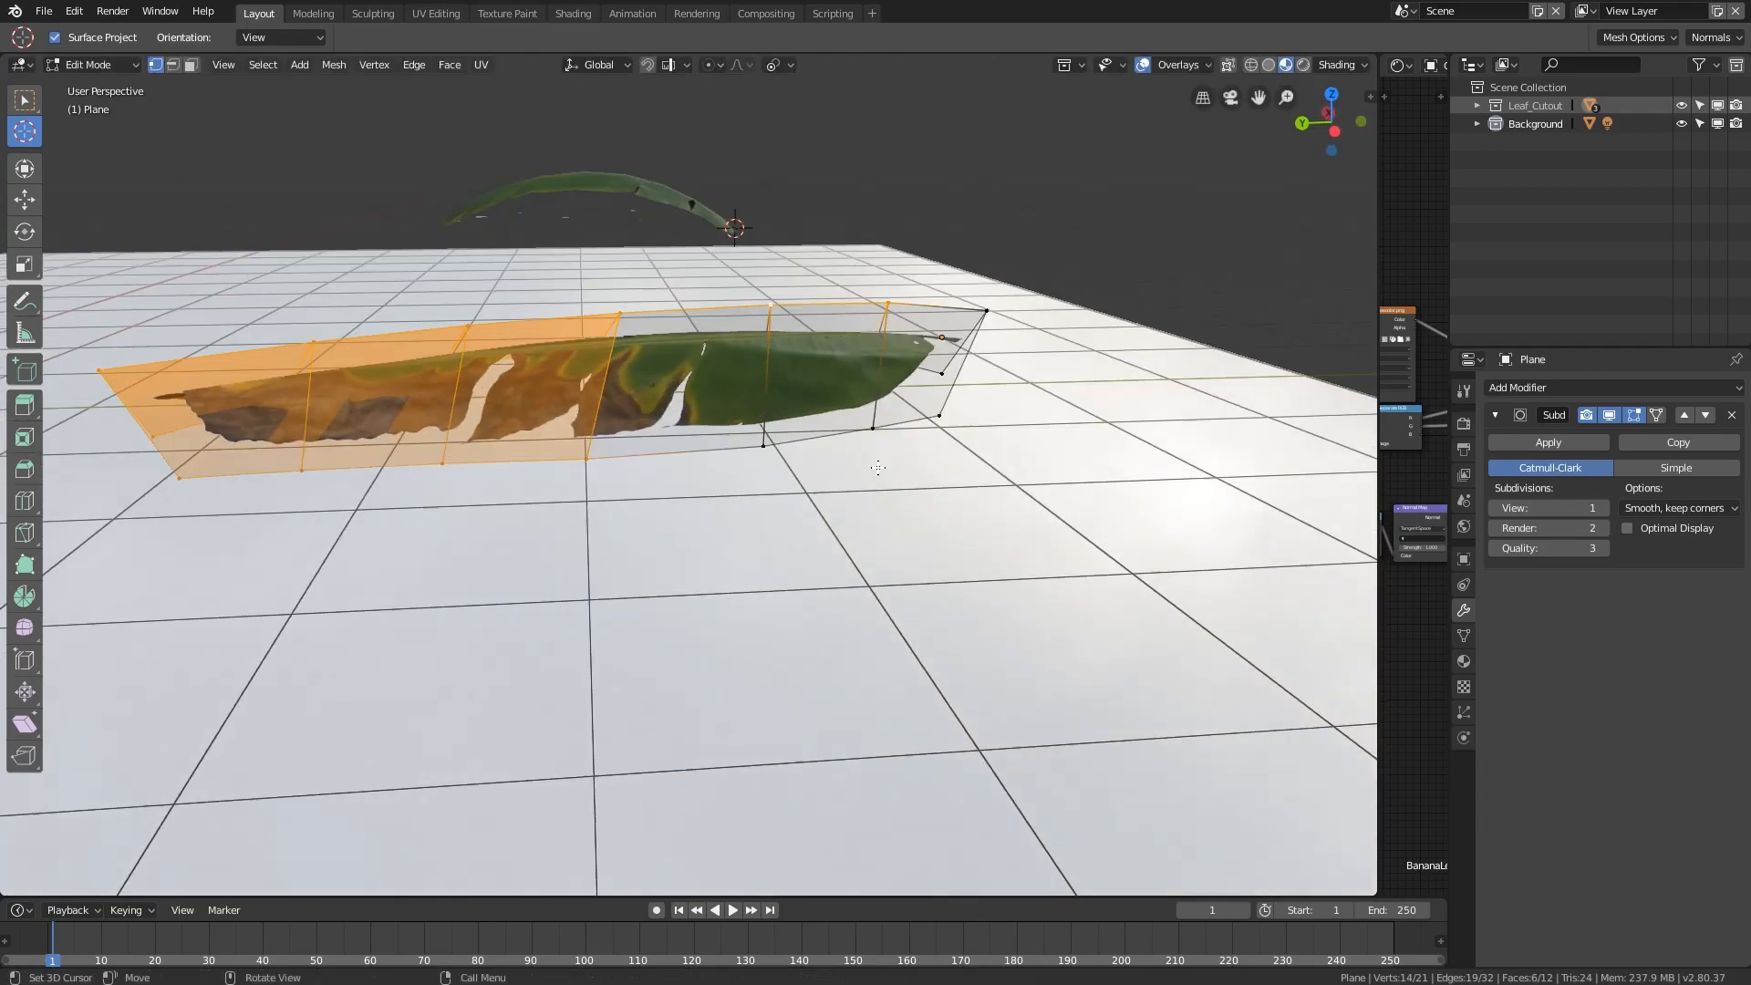
left_click(889, 304, "shift")
key("r")
left_click(844, 500)
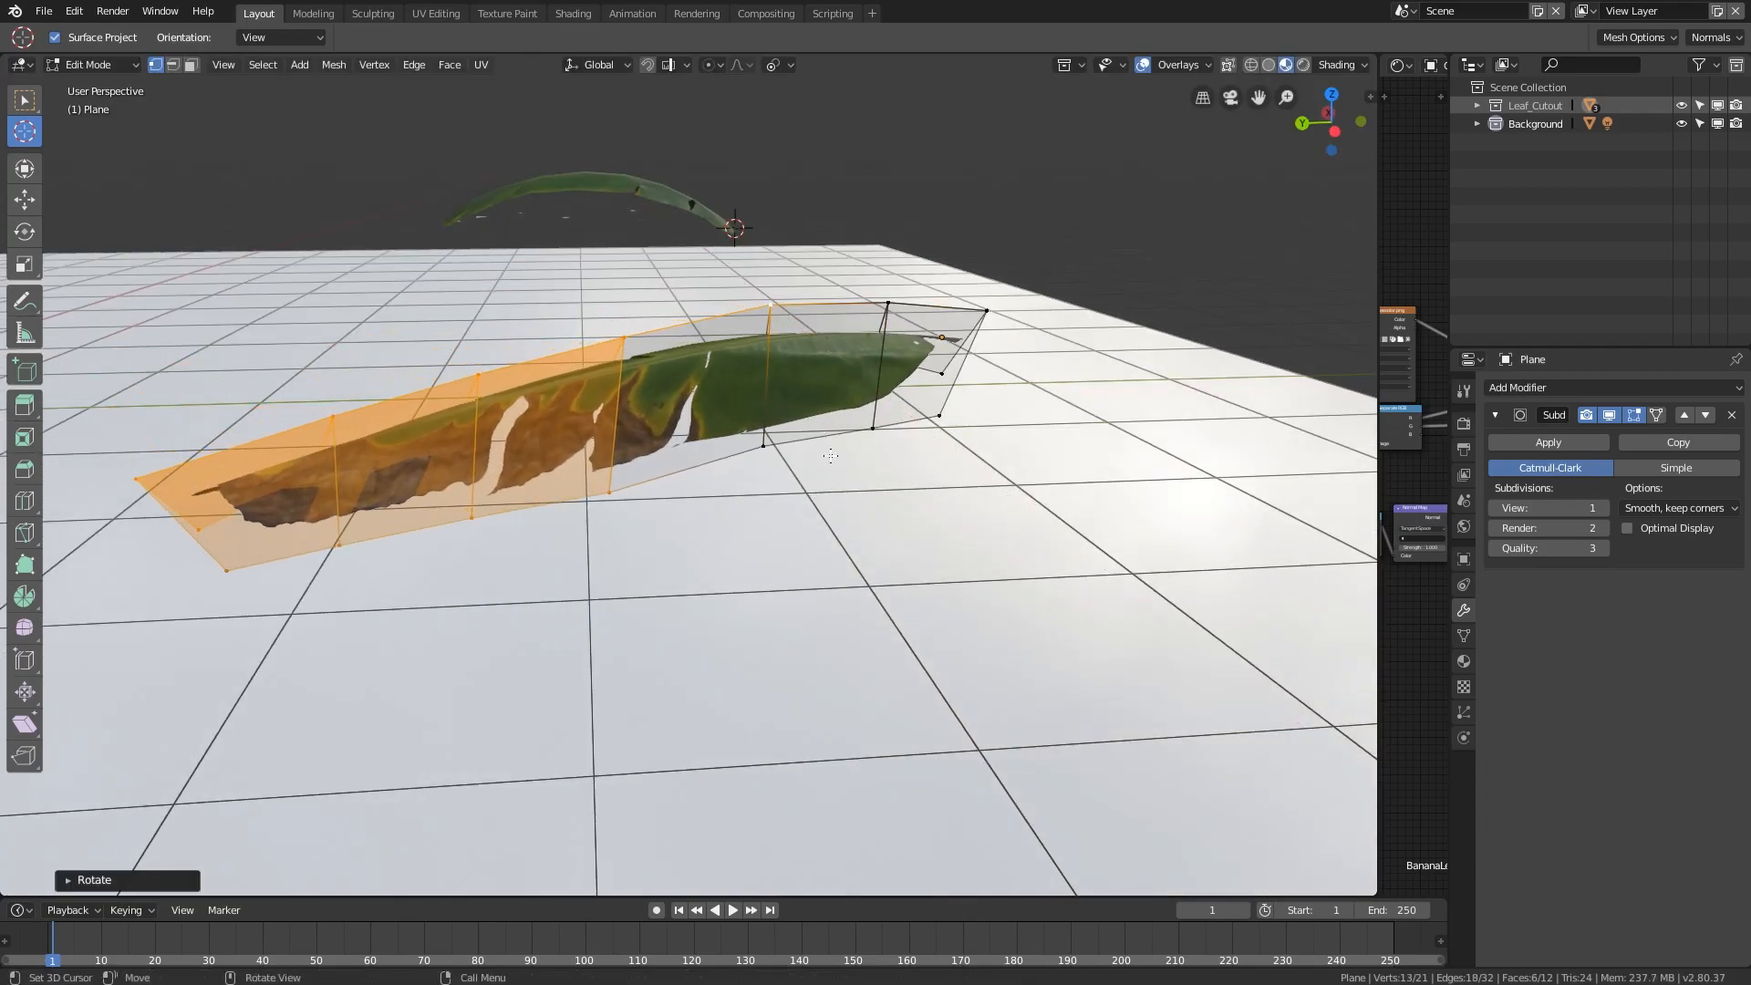
- Exclude the vertex row at the leaf's middle and bend the remaining tip half downward about the X axis
middle_click_drag(845, 501, 800, 476)
left_click(758, 391, "shift")
left_click(565, 638, "shift")
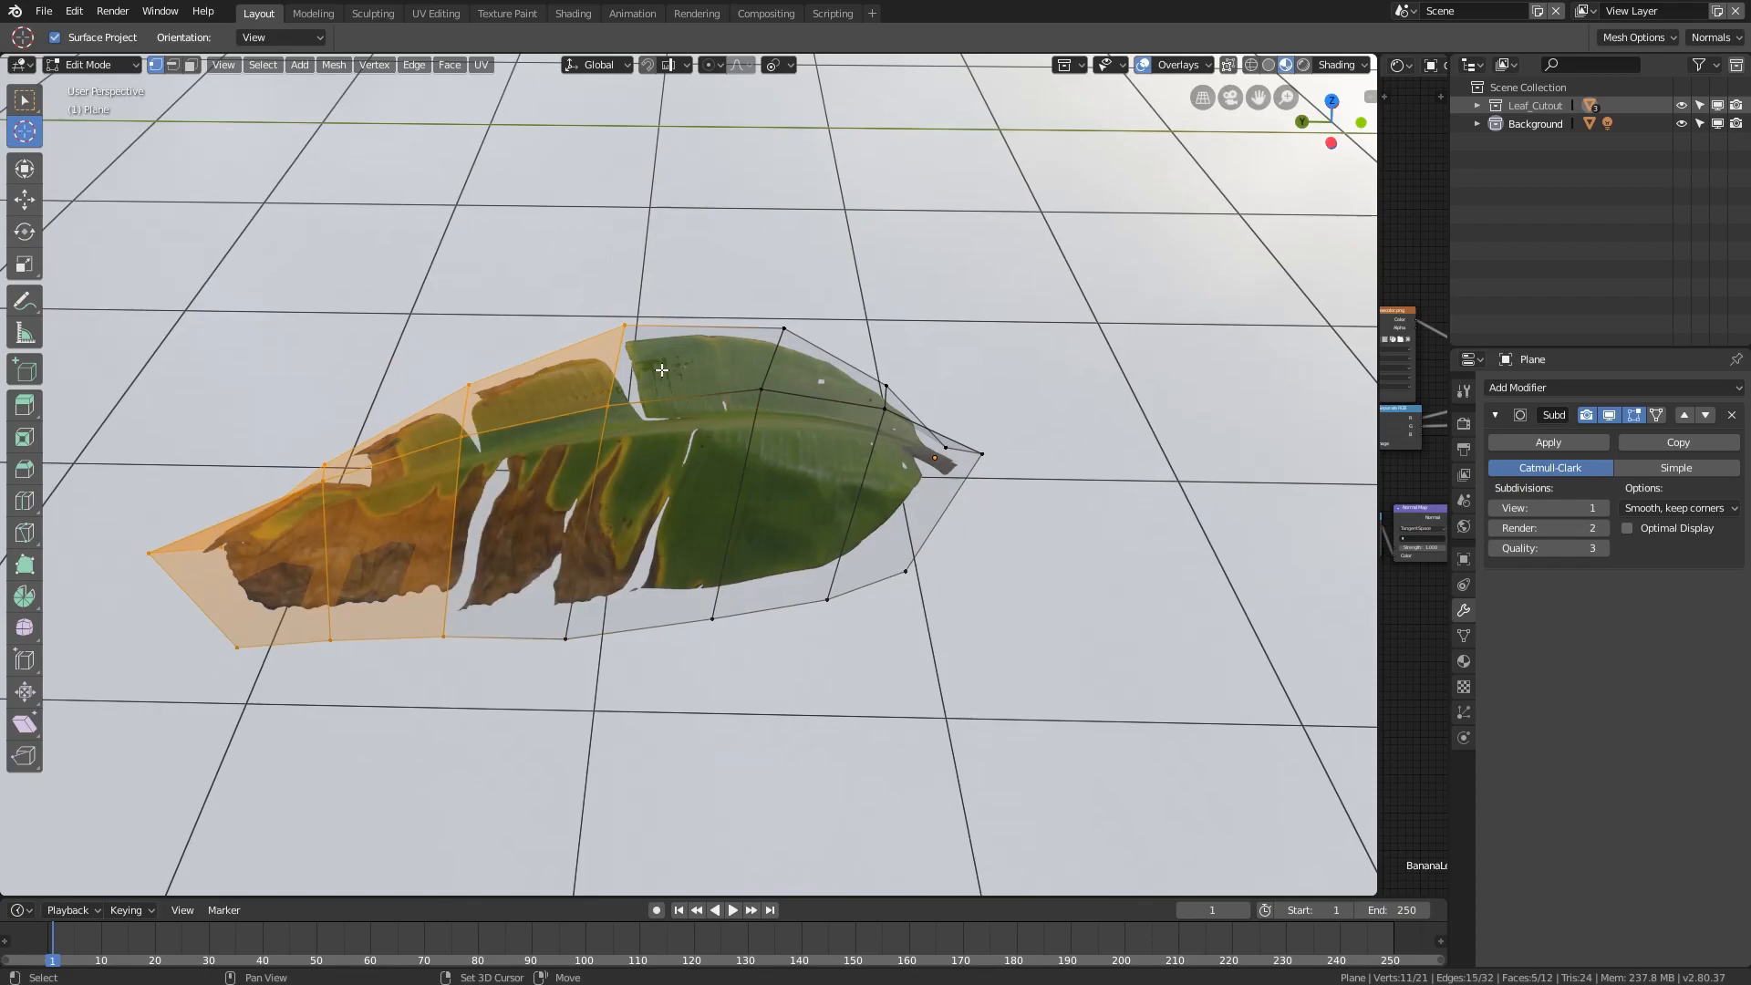
left_click(625, 325, "shift")
left_click(612, 405, "shift")
middle_click_drag(619, 544, 711, 429, "shift")
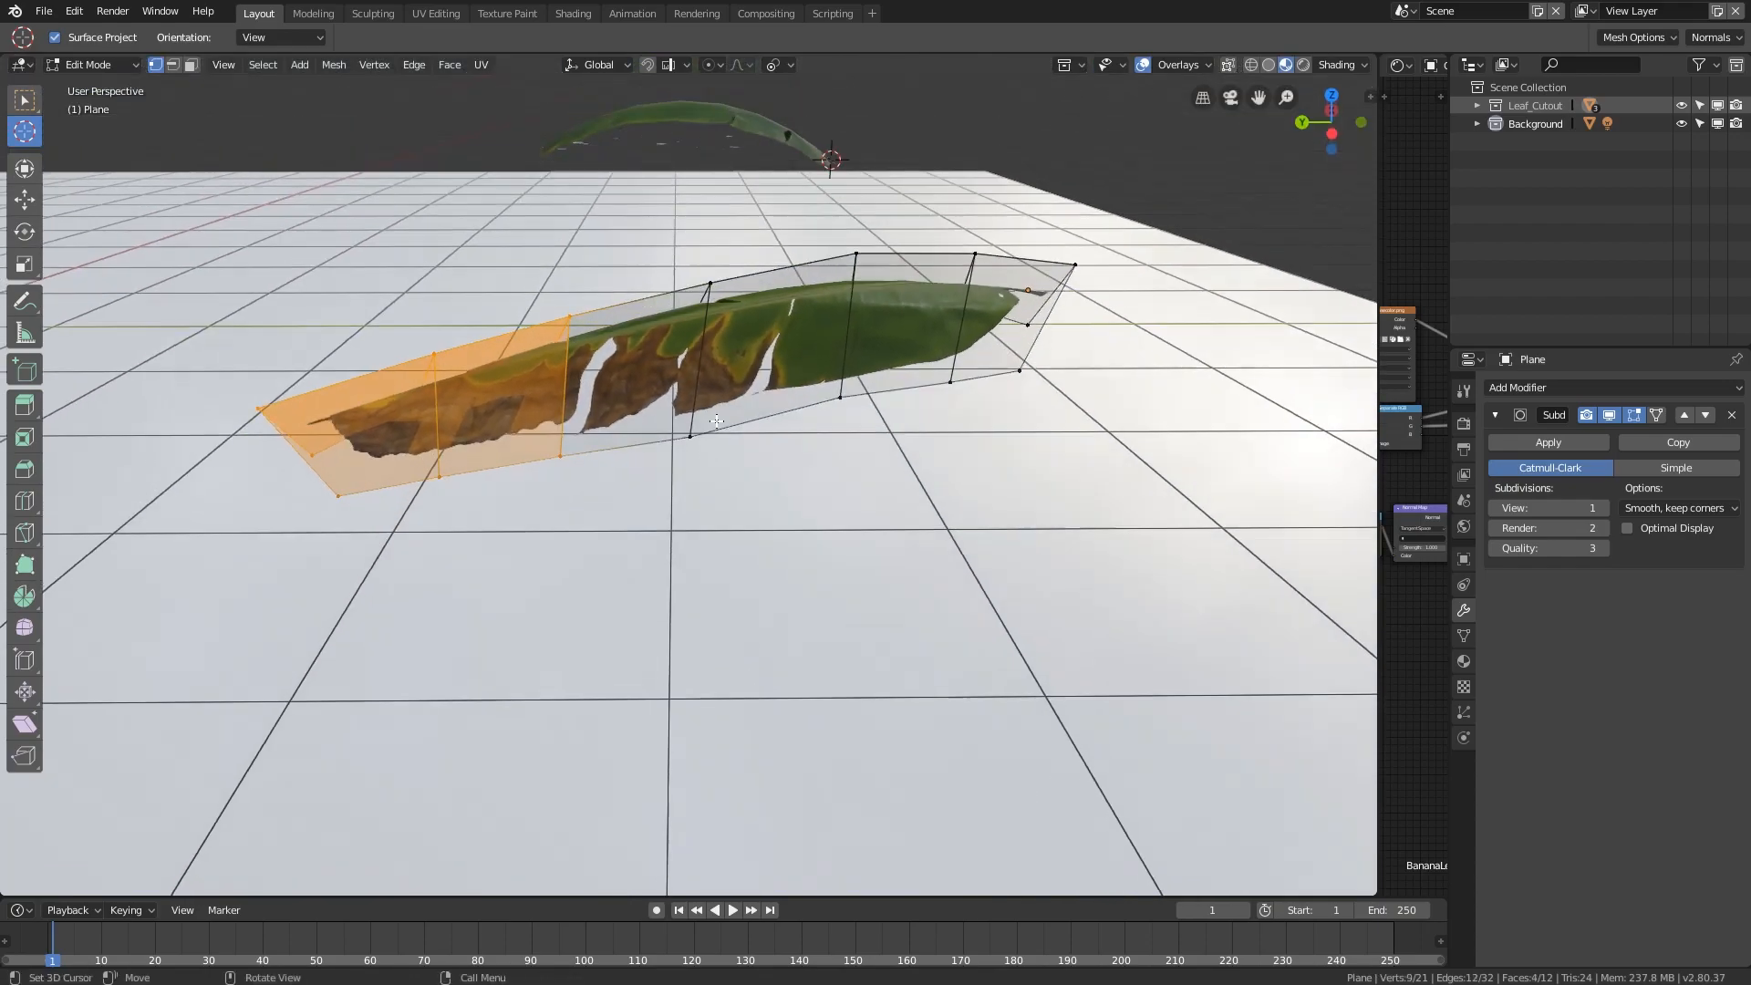
left_click(706, 272, "shift")
key("r")
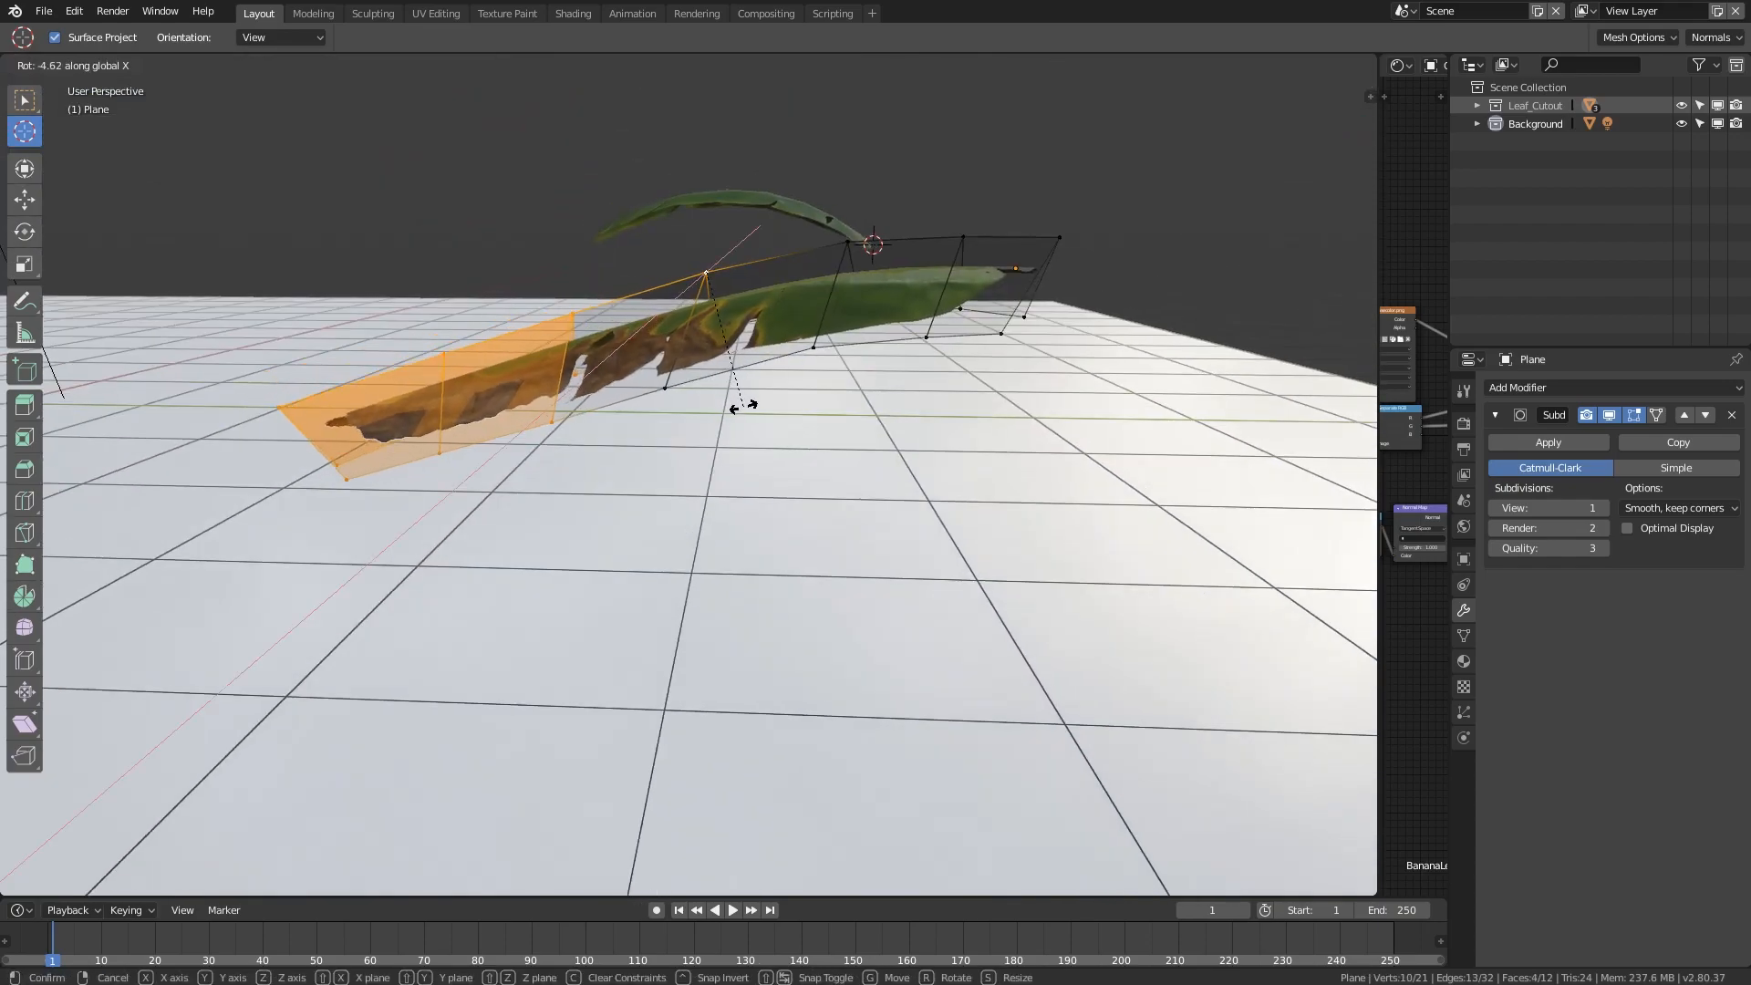
left_click(758, 402)
- Deselect the following row toward the tip and rotate the last two rows of the brown-edged leaf down about X
middle_click_drag(758, 402, 625, 467)
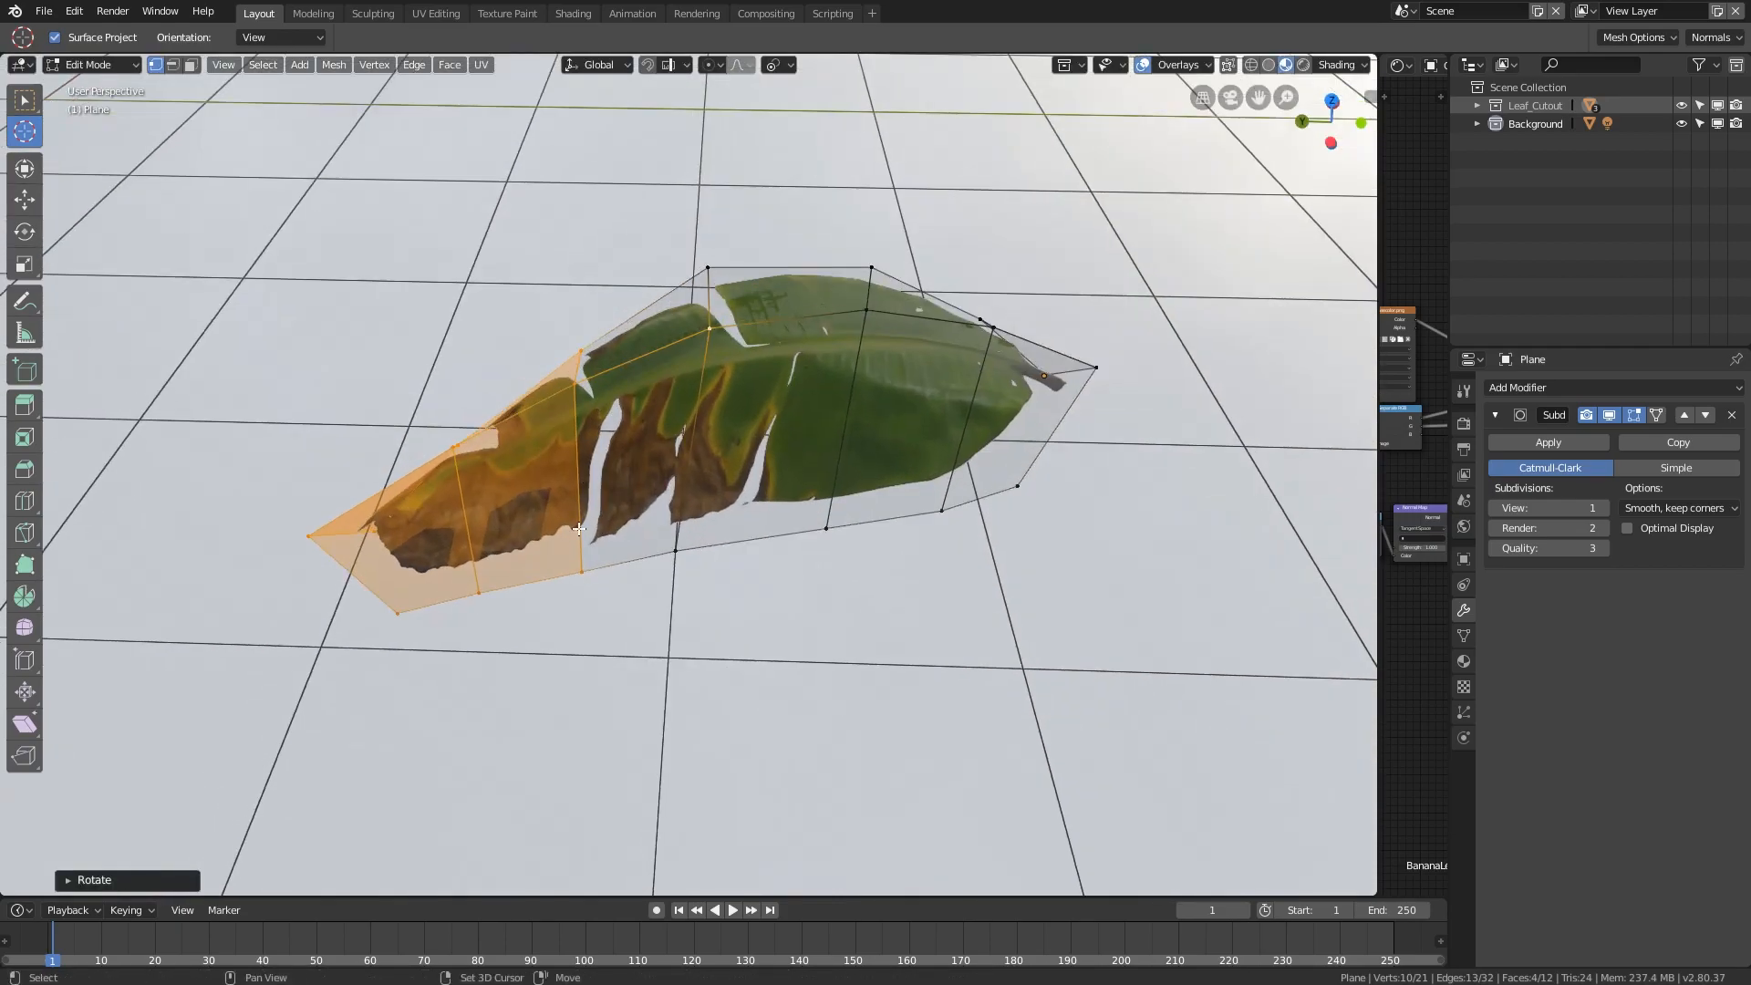
left_click(581, 571, "shift")
left_click(580, 350, "shift")
left_click(576, 385, "shift")
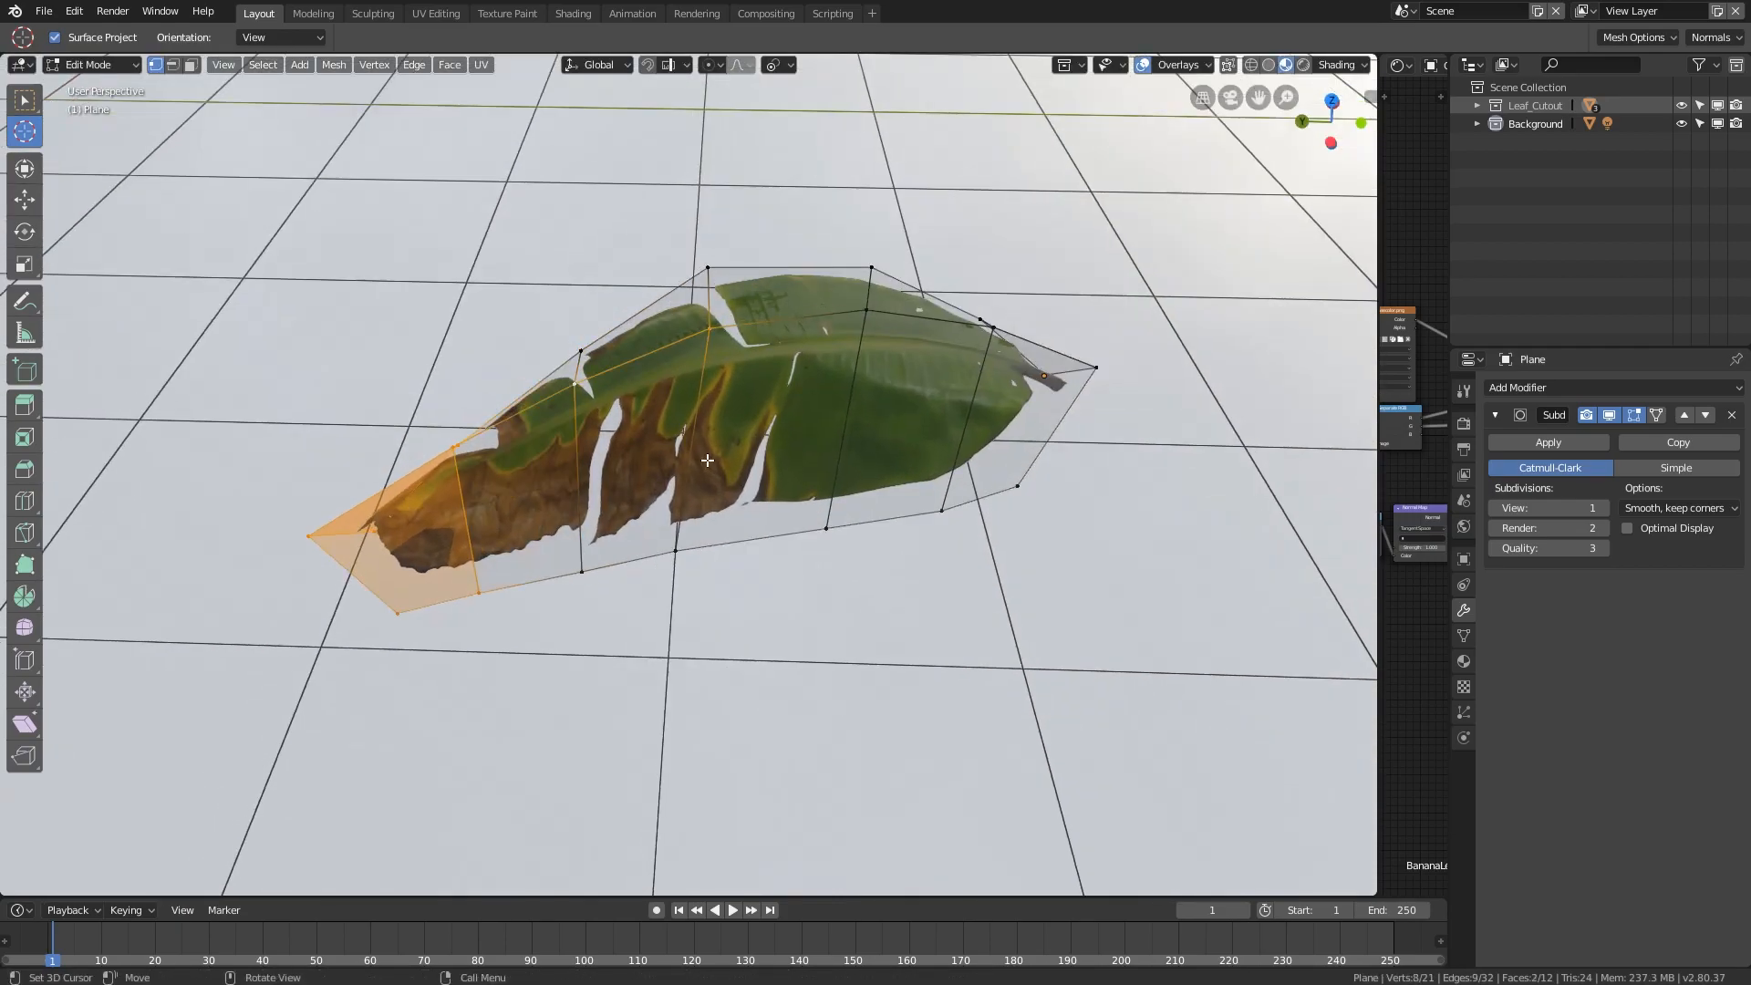
middle_click_drag(582, 395, 715, 380)
key("r")
key("x")
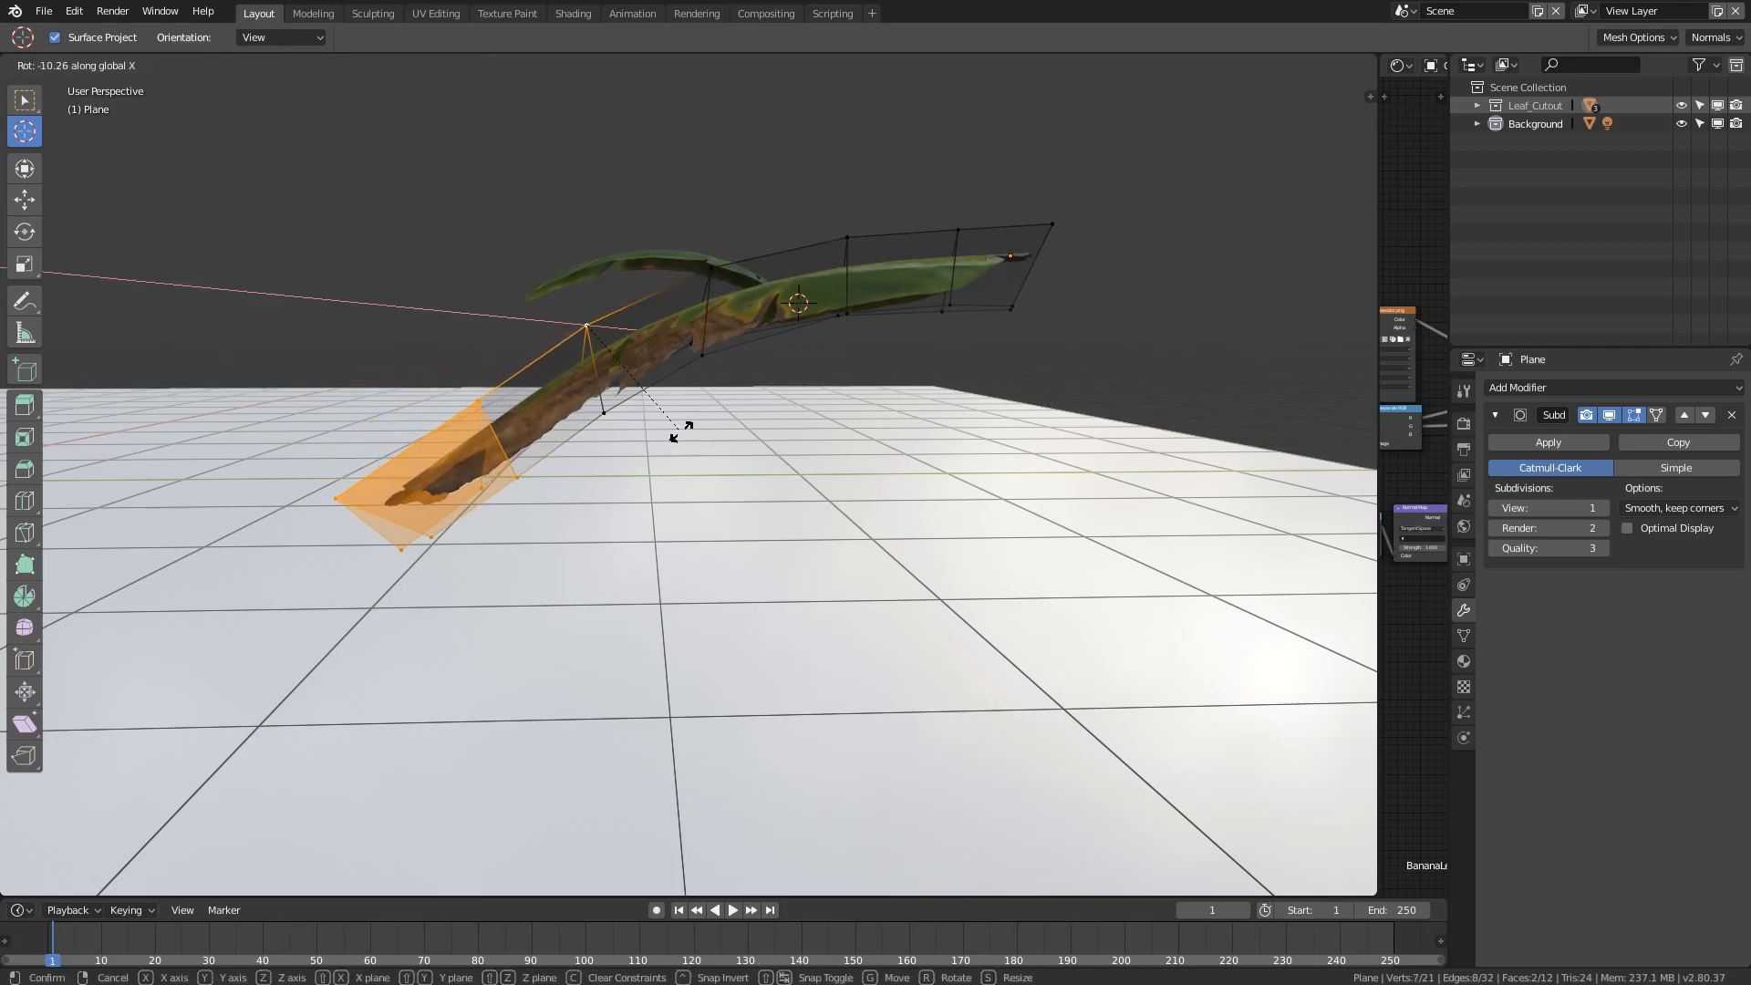
left_click(661, 444)
- Reduce the selection to the leaf's outermost tip vertices and rotate them downward about X to finish the curve
middle_click_drag(661, 443, 676, 586)
left_click(658, 558, "shift")
middle_click_drag(669, 505, 773, 460)
left_click(599, 480, "shift")
key("r")
key("x")
right_click(783, 442)
left_click(743, 321, "shift")
key("r")
left_click(761, 451)
middle_click_drag(639, 492, 804, 380)
key("w")
left_click(643, 336)
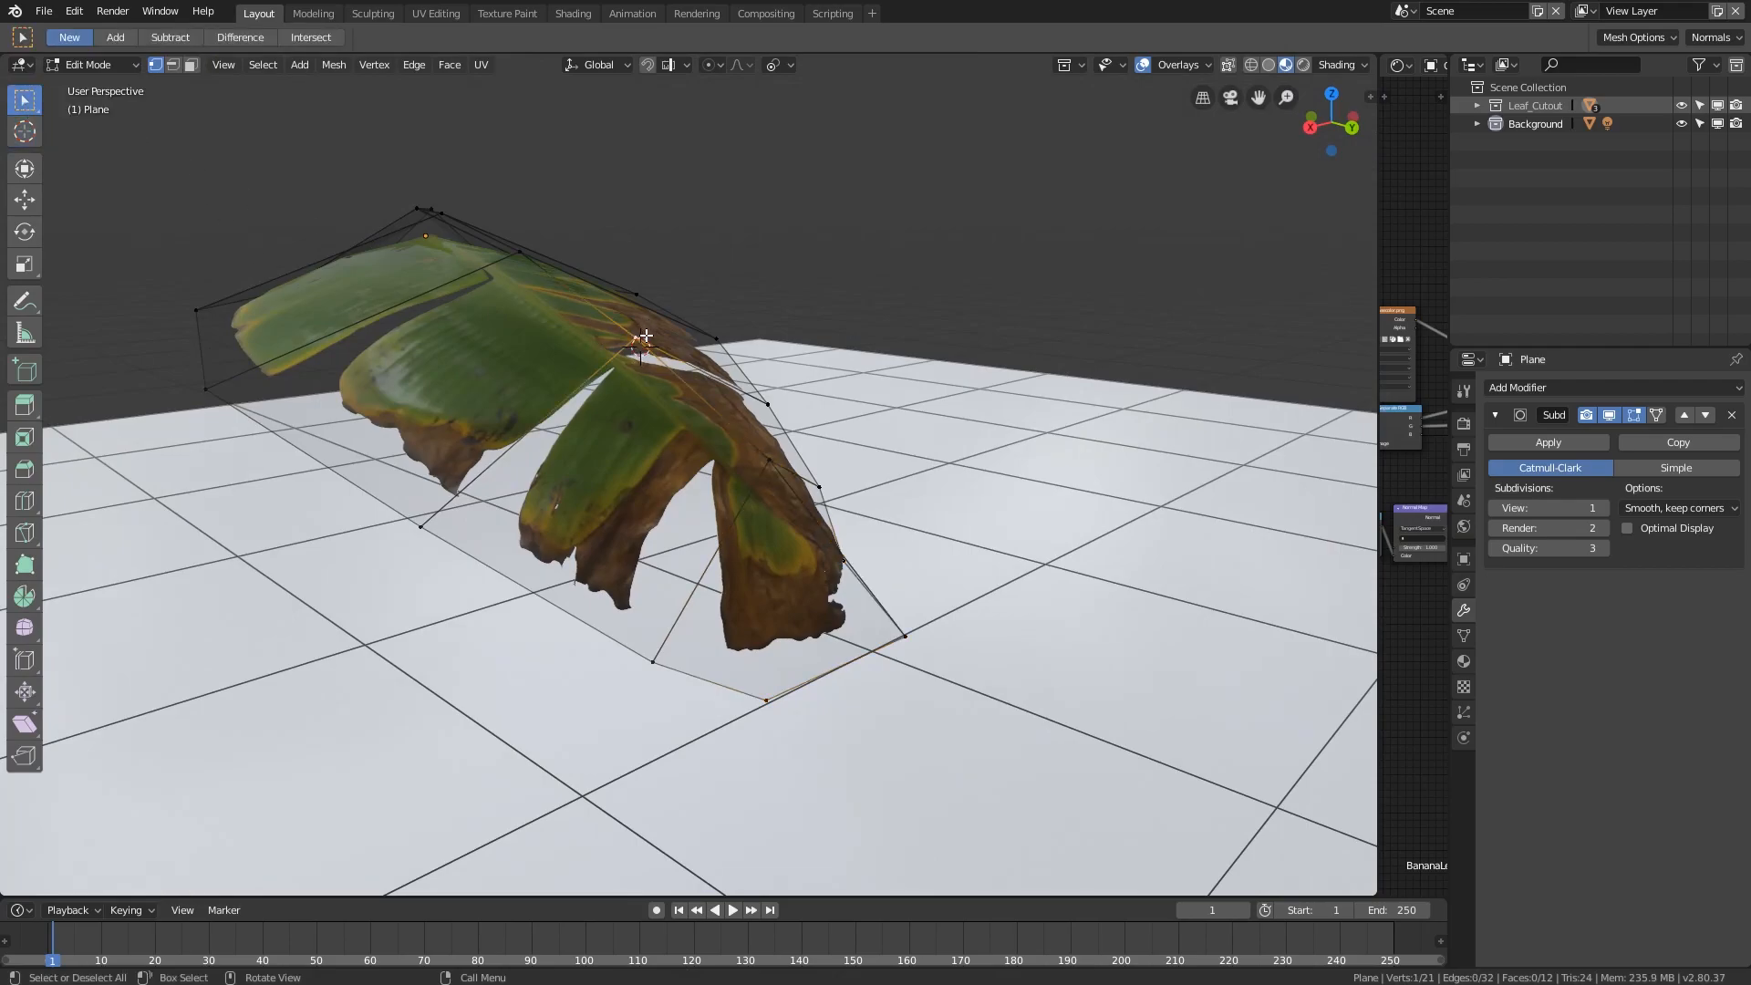
middle_click_drag(665, 385, 727, 387)
key("g")
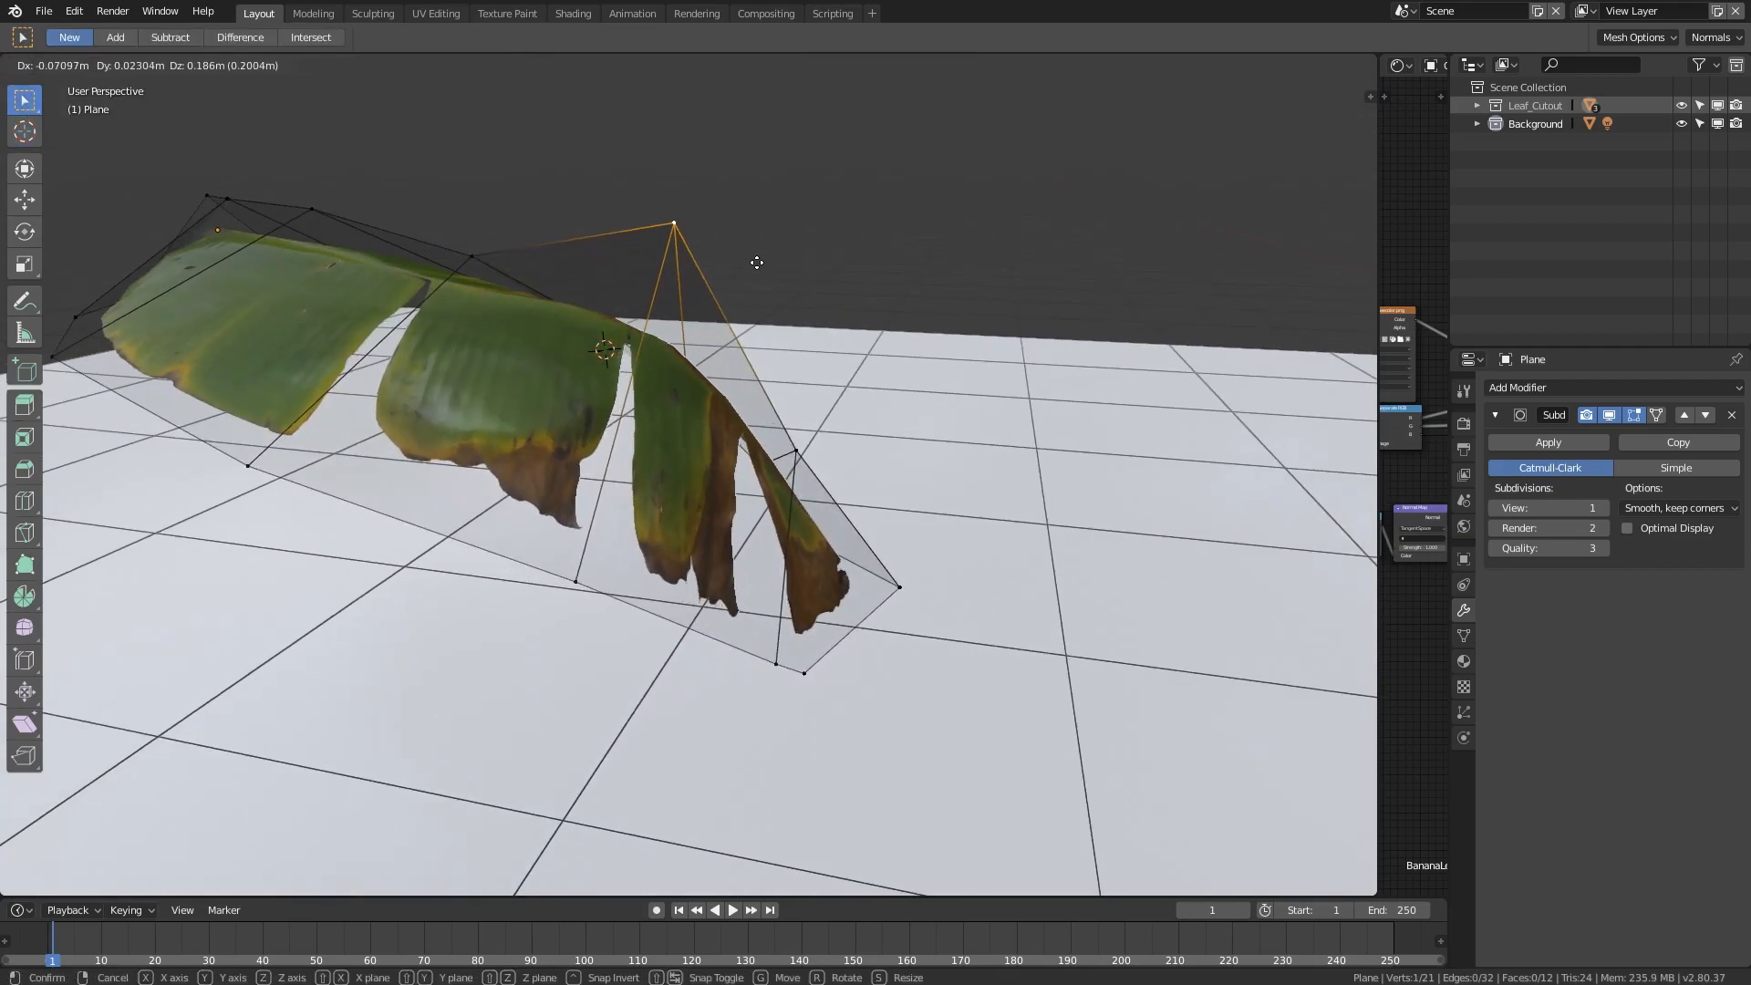
right_click(763, 260)
- In Object Mode, rotate the whole brown-edged leaf until its tip and stem are level, and apply its rotation and scale
middle_click_drag(762, 262, 581, 395)
scroll(584, 395, "down", 5)
middle_click_drag(848, 425, 735, 332)
key("Tab")
scroll(876, 436, "down", 4)
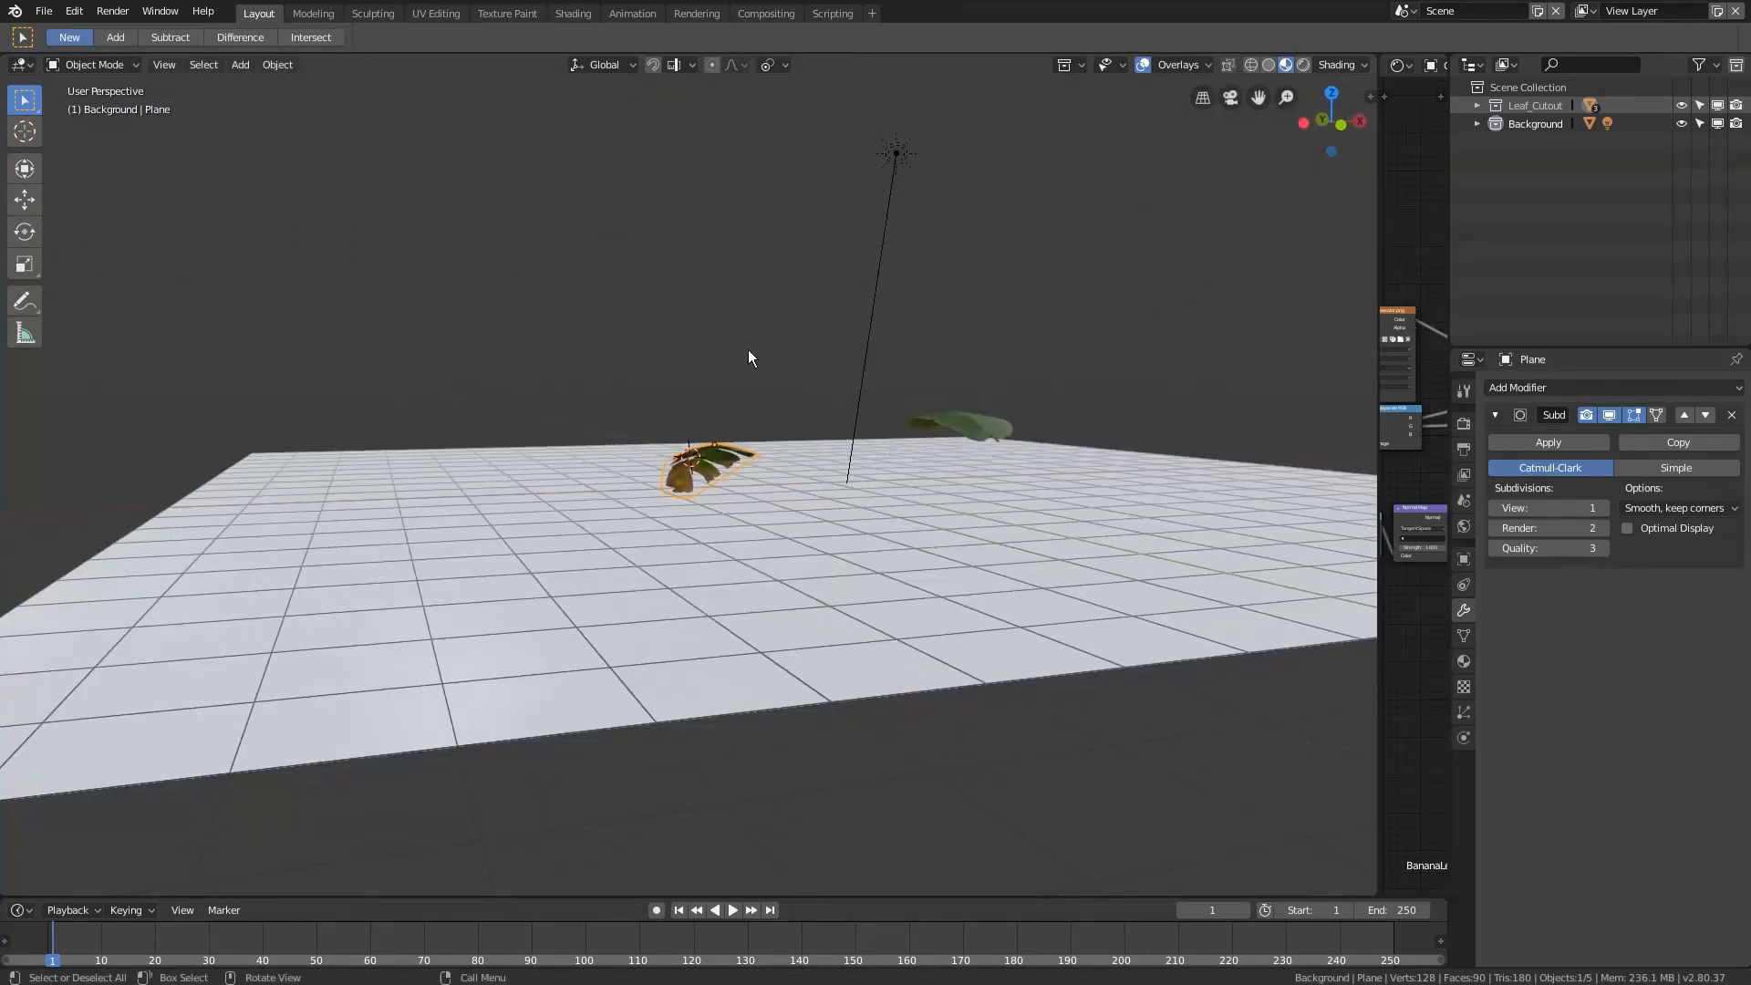
scroll(789, 399, "up", 7)
scroll(790, 399, "down", 4)
middle_click_drag(790, 399, 923, 403)
scroll(806, 489, "down", 3)
key("r")
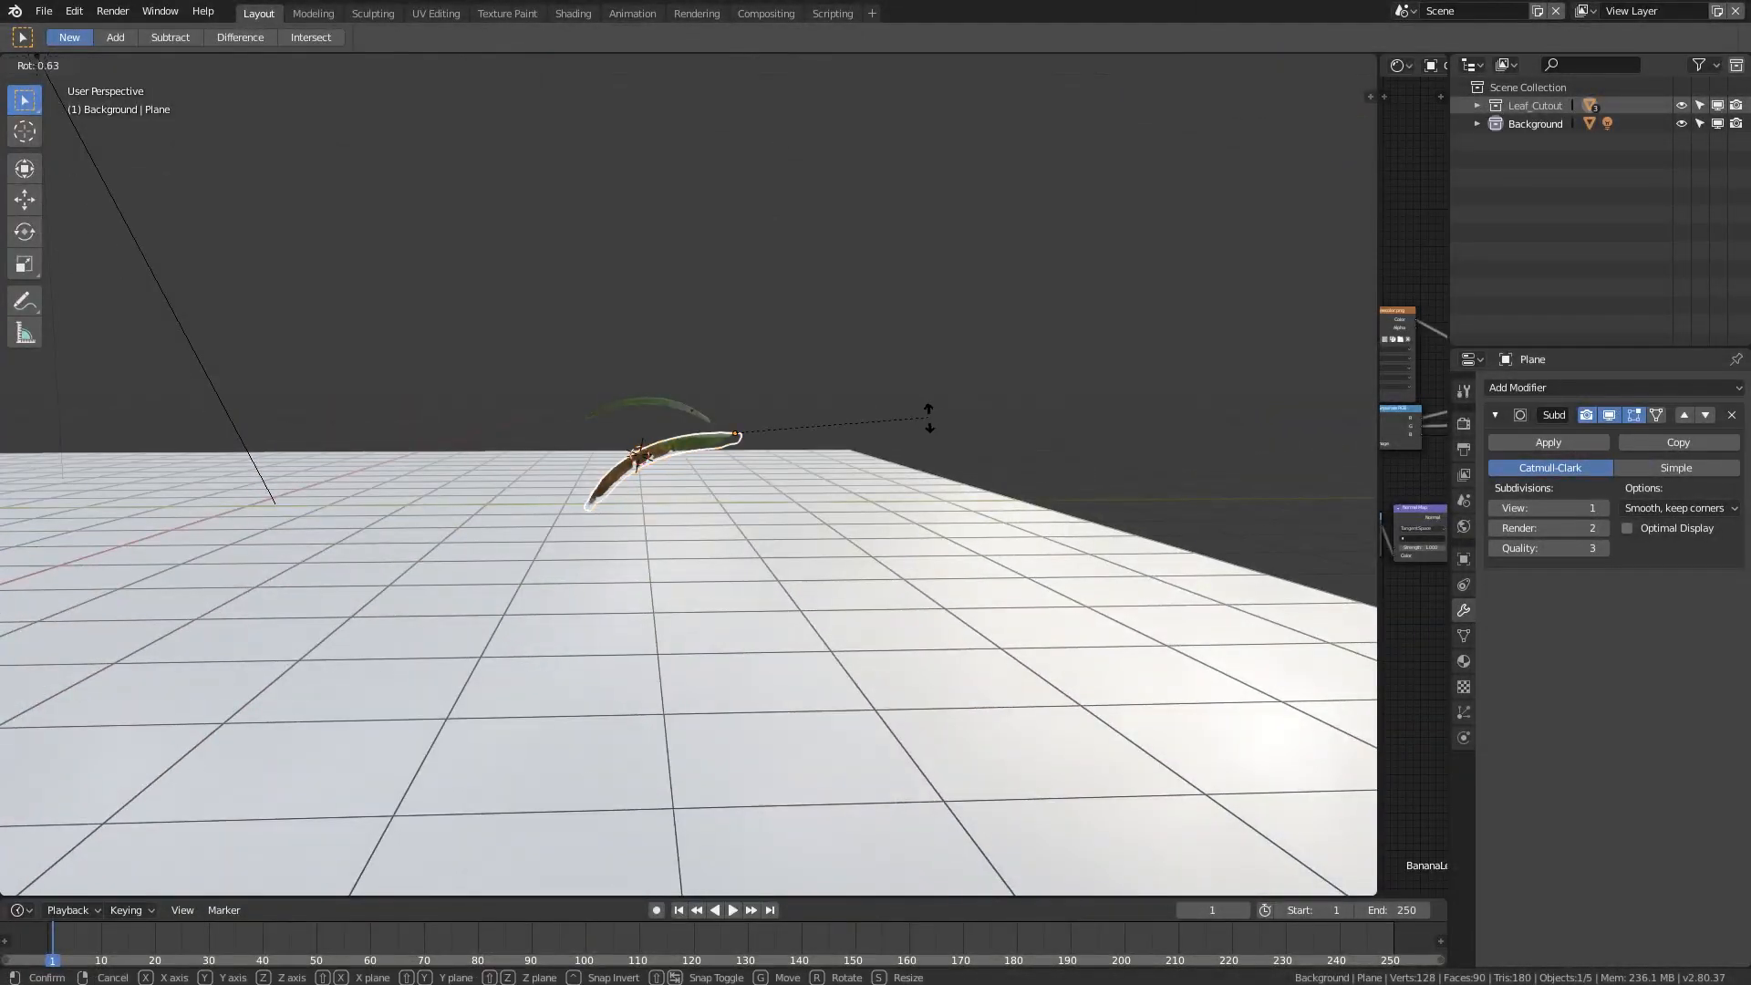
left_click(964, 508)
key("ctrl+a")
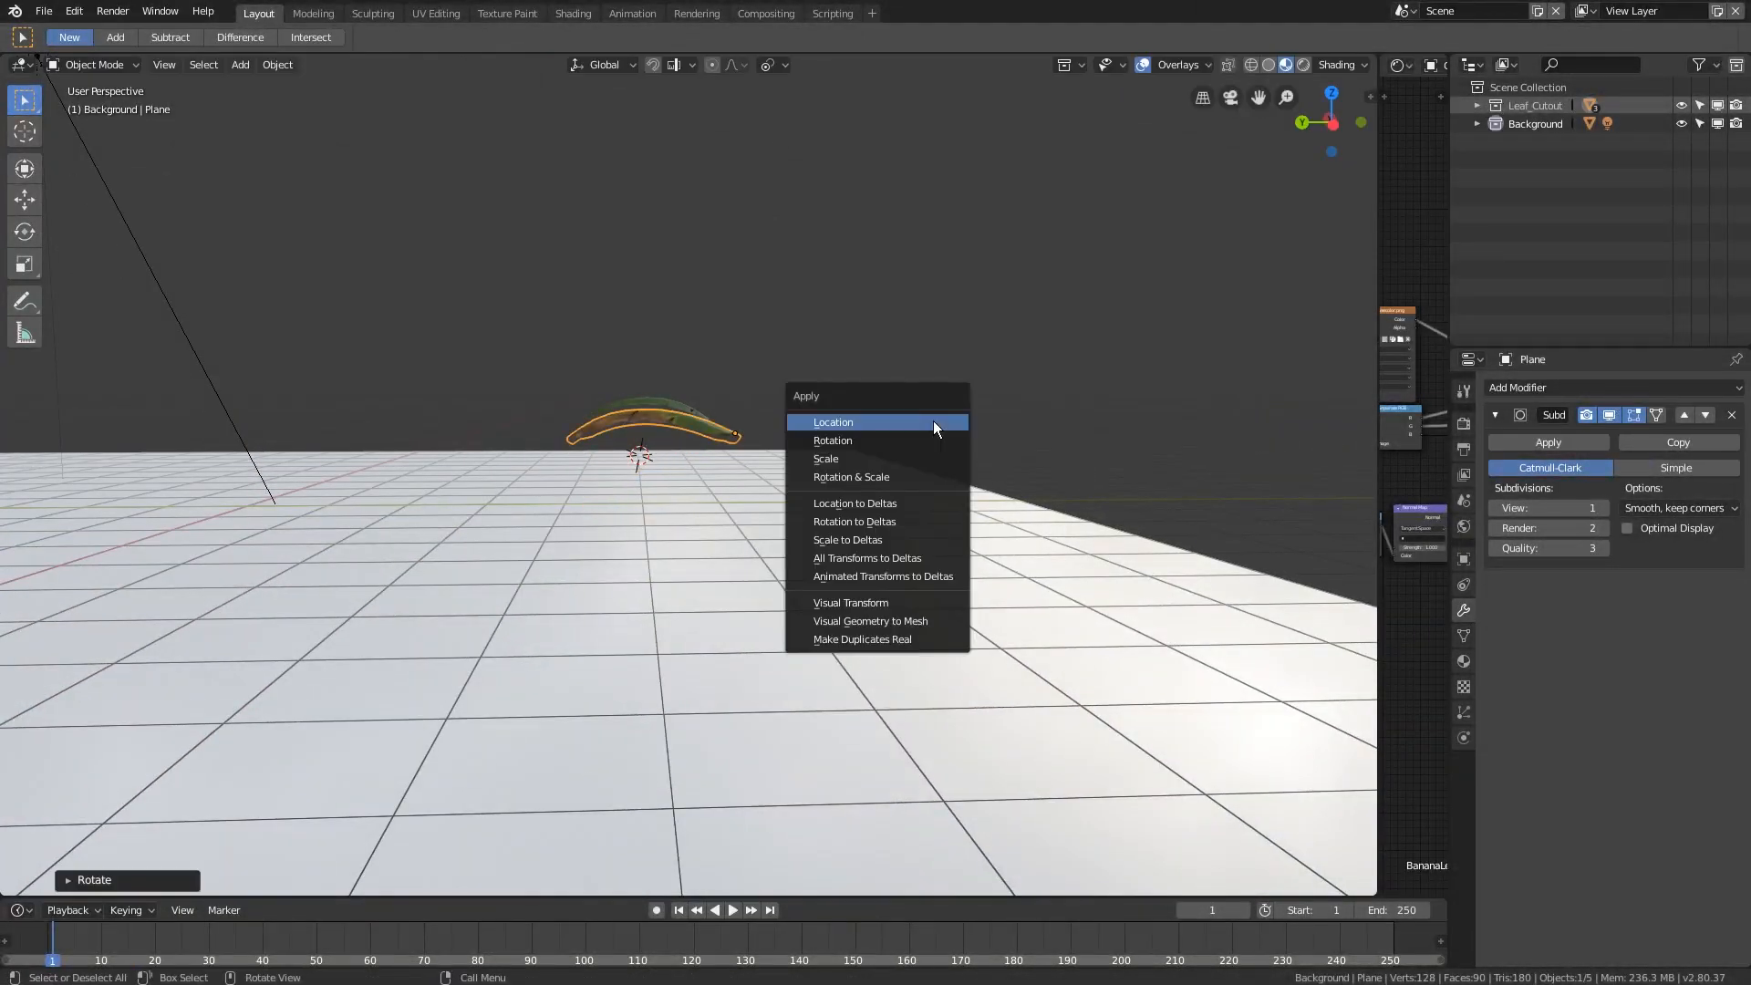
left_click(902, 476)
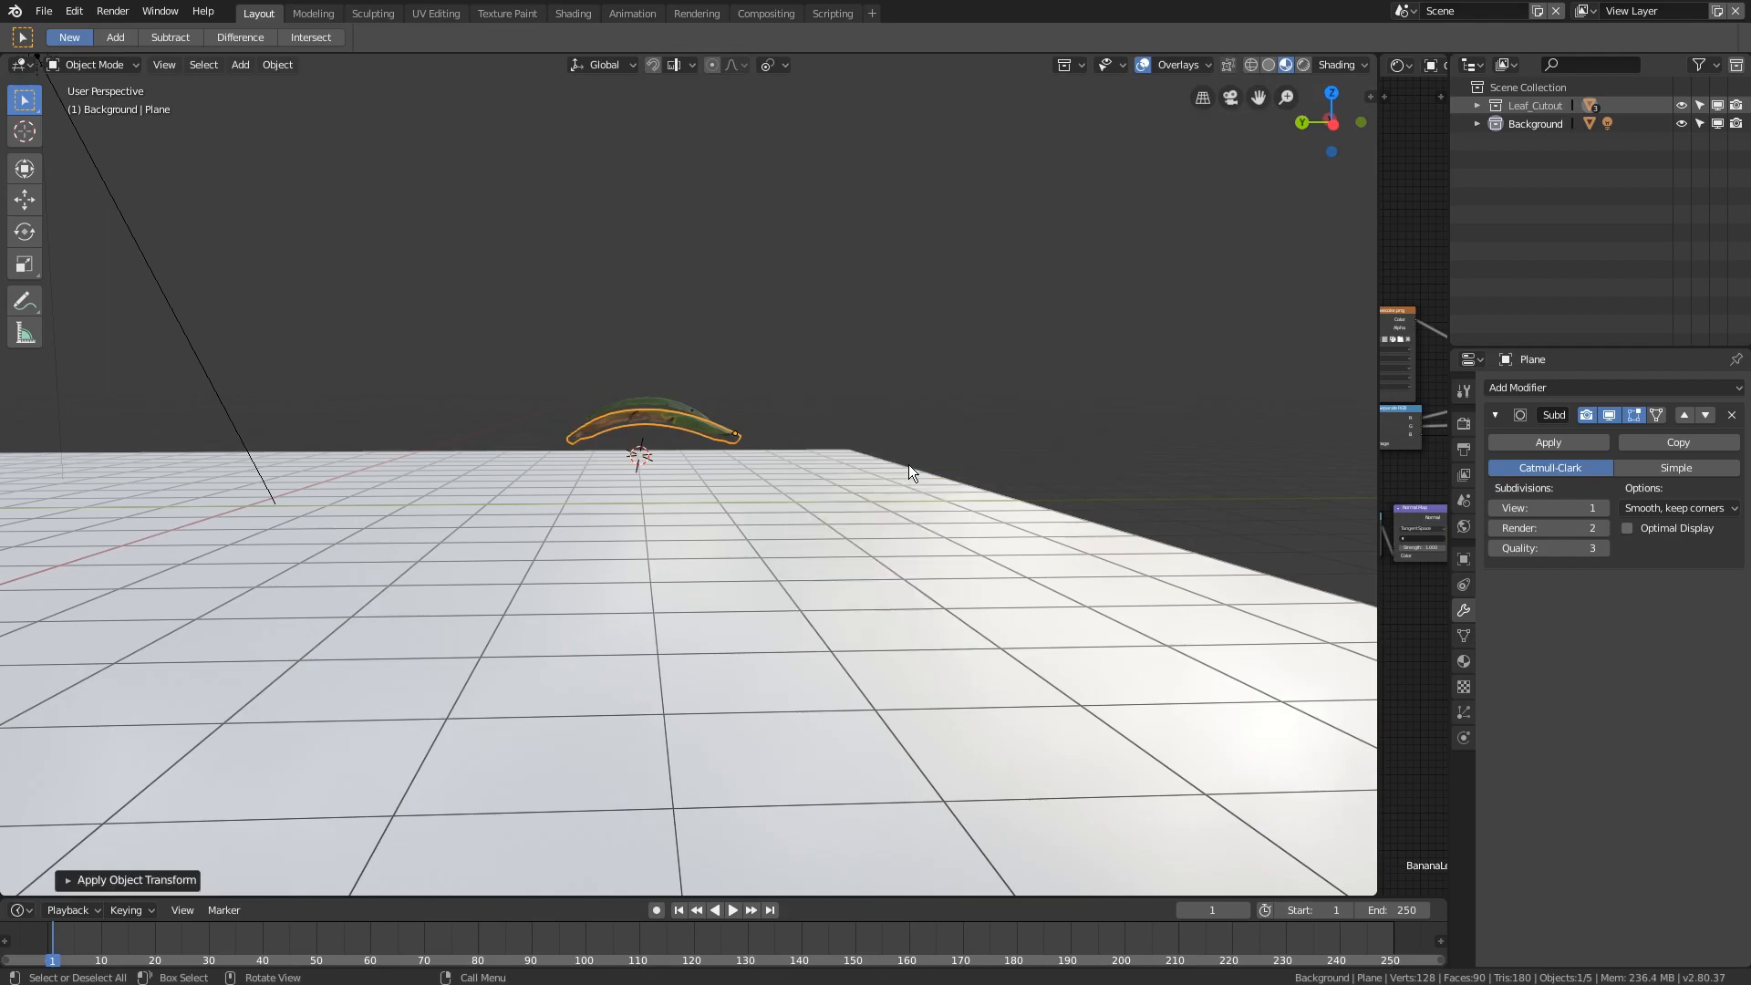
- Select the green leaf and apply its rotation and scale
middle_click_drag(907, 463, 779, 502)
left_click(766, 391)
key("ctrl+a")
left_click(767, 392)
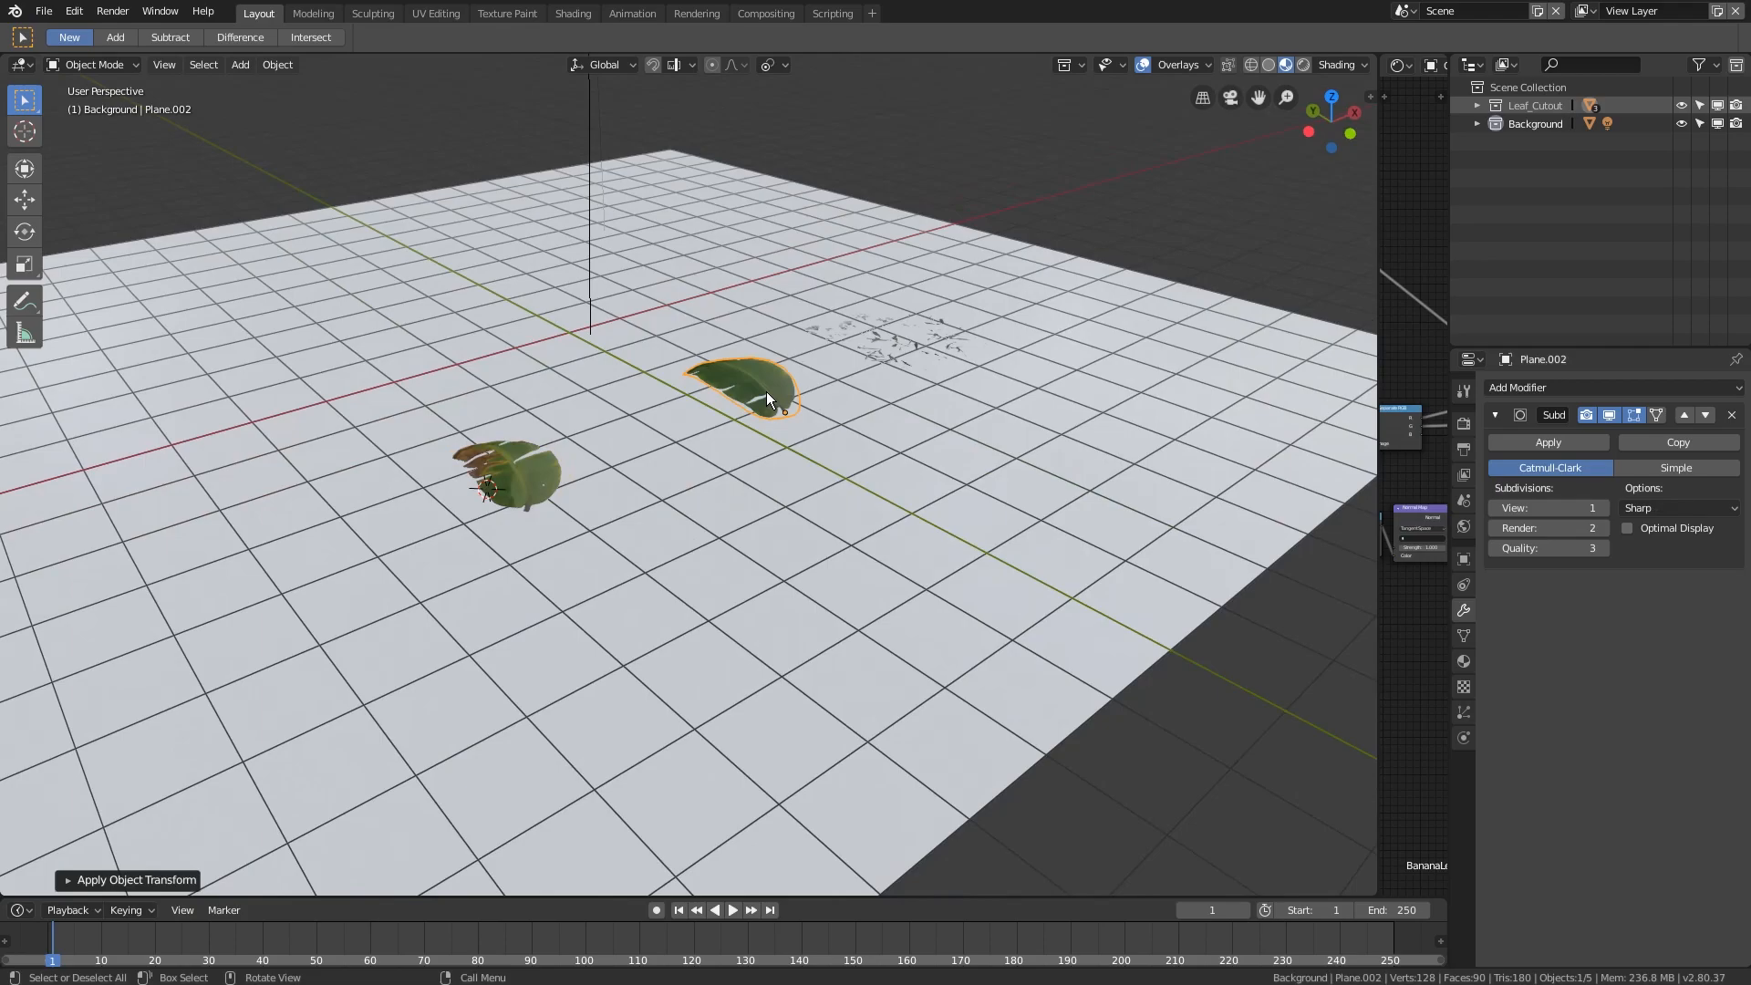
middle_click_drag(766, 391, 473, 451)
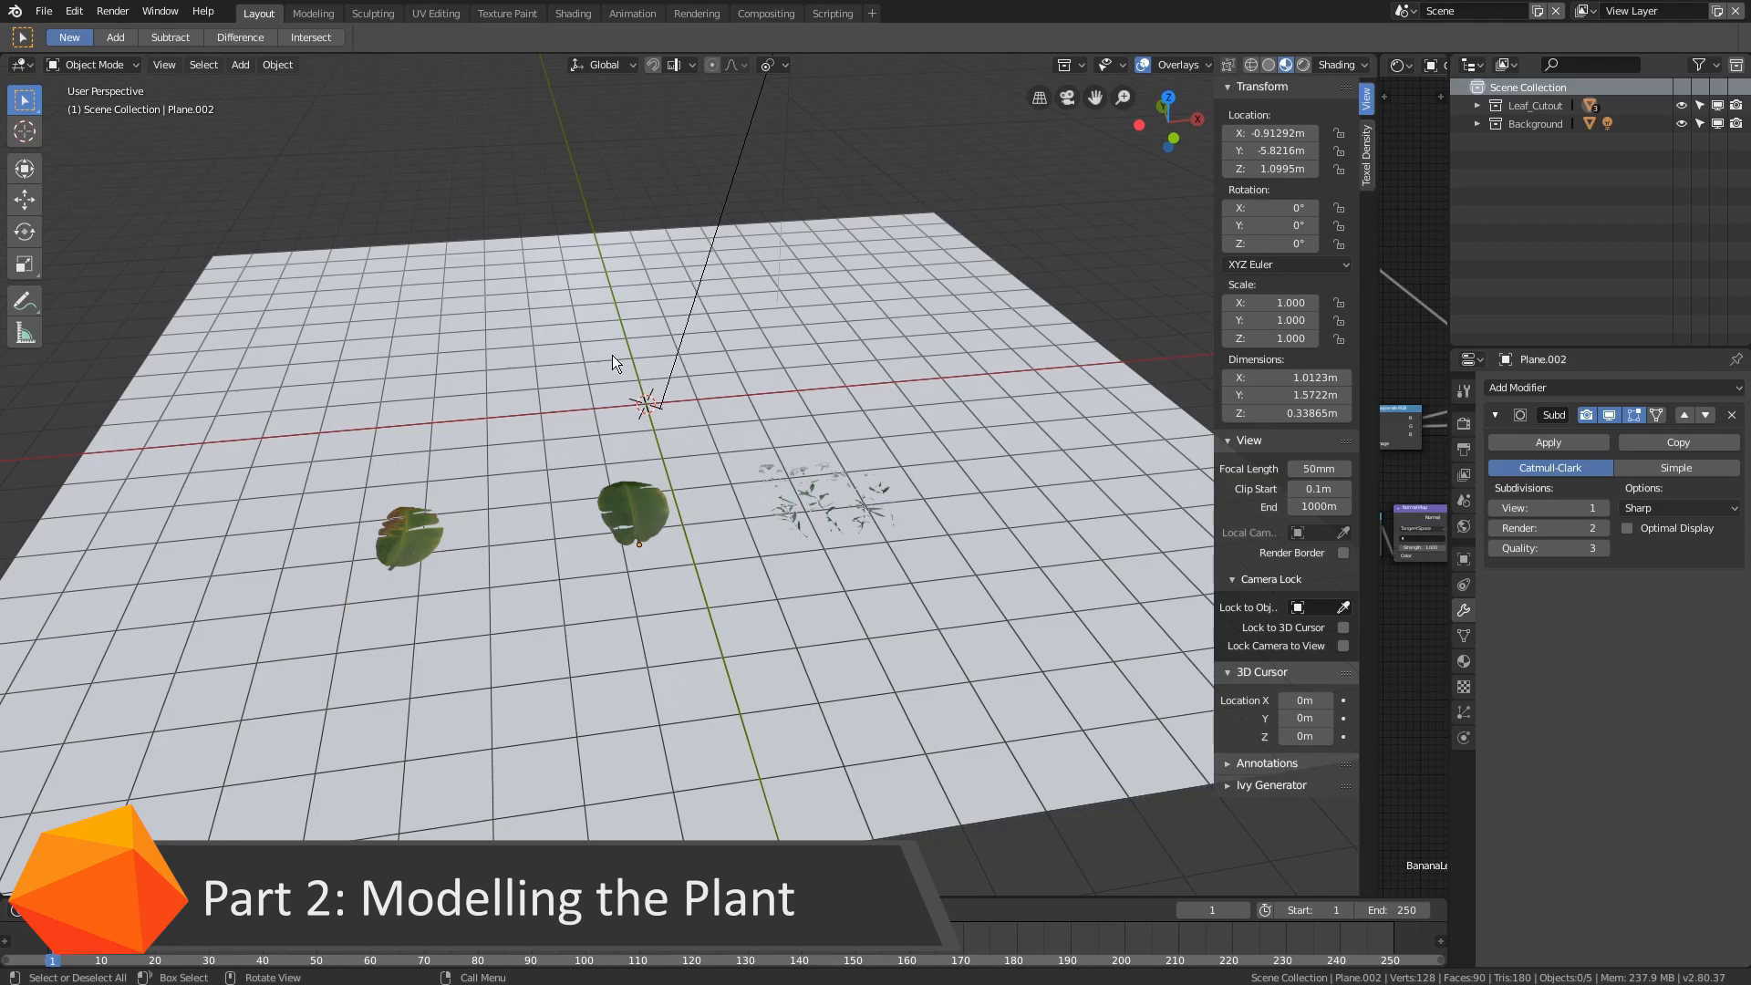
- Review the objects in the Background collection and select the green leaf
scroll(611, 361, "up", 3)
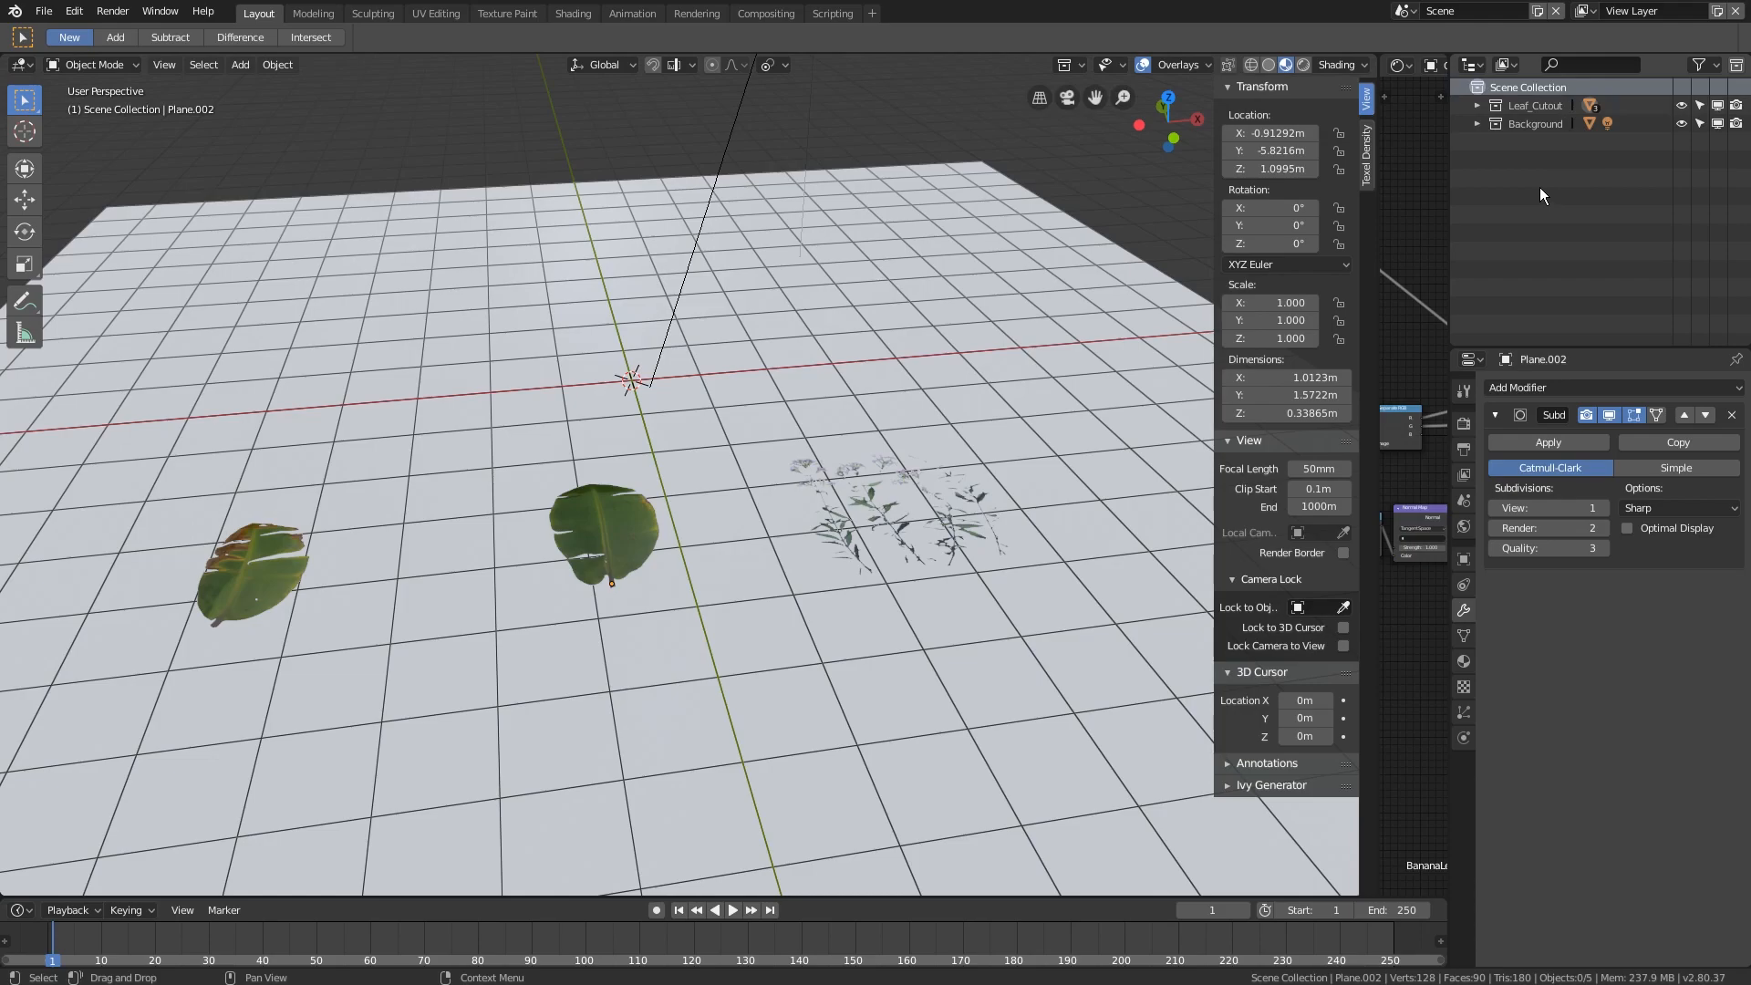
left_click(1477, 125)
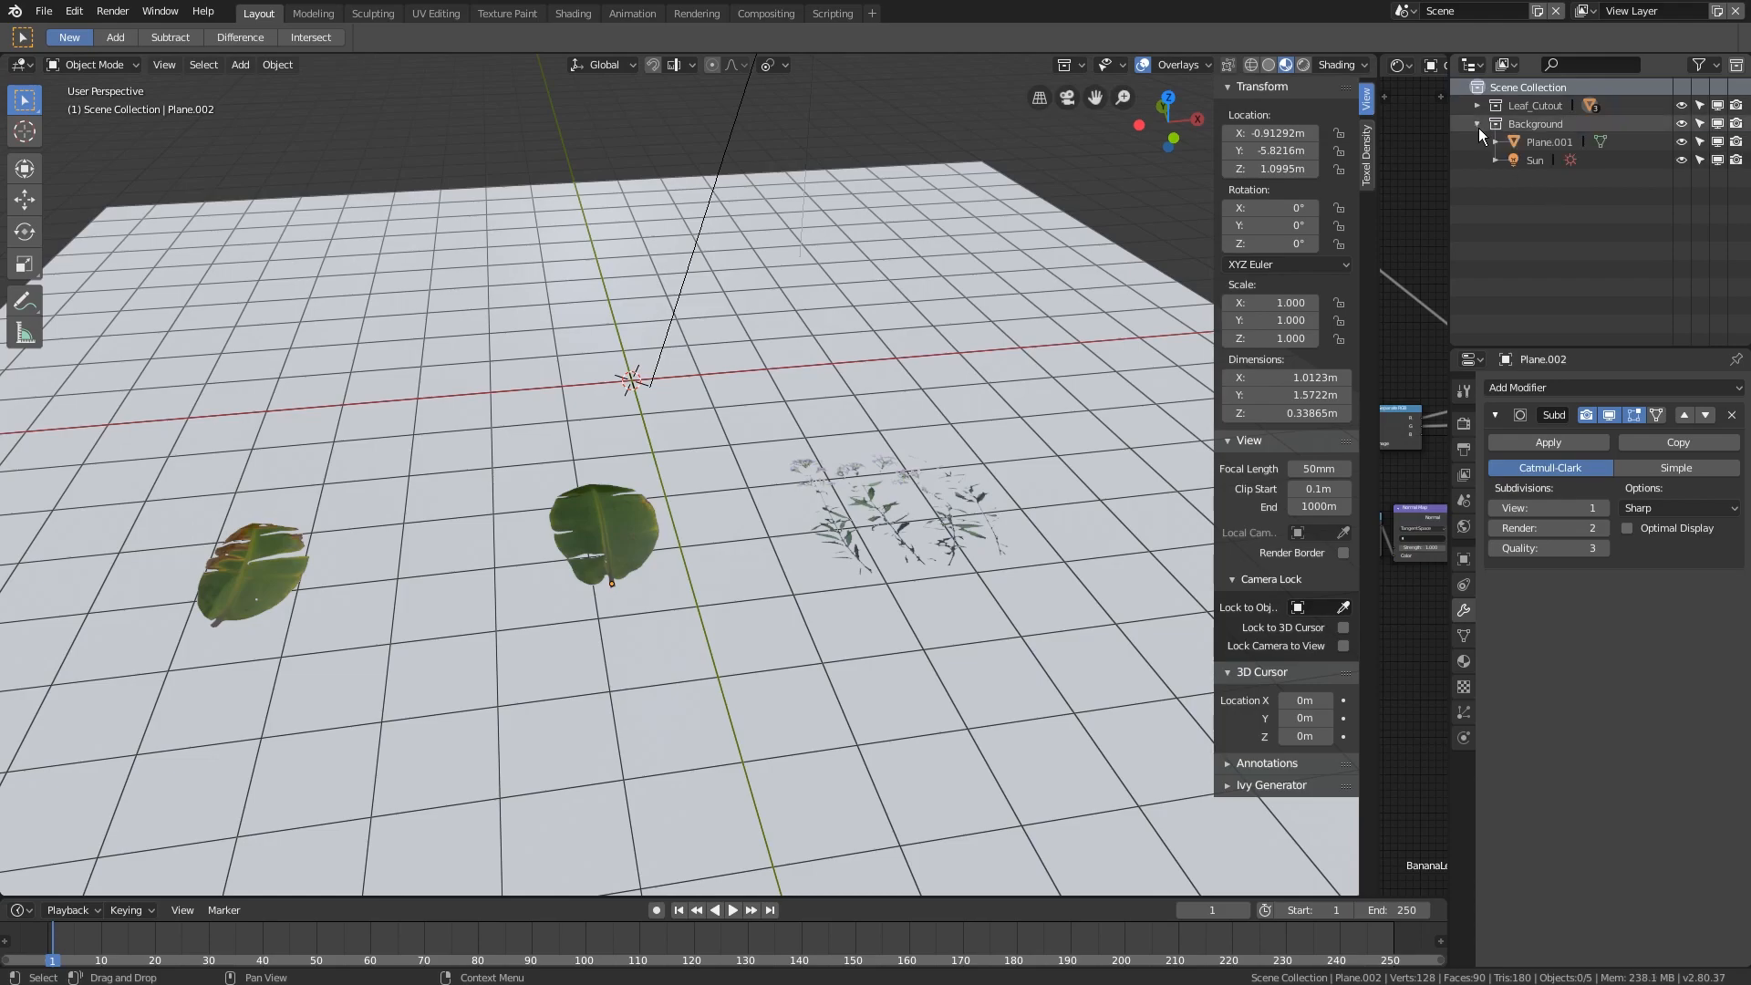
left_click(593, 551)
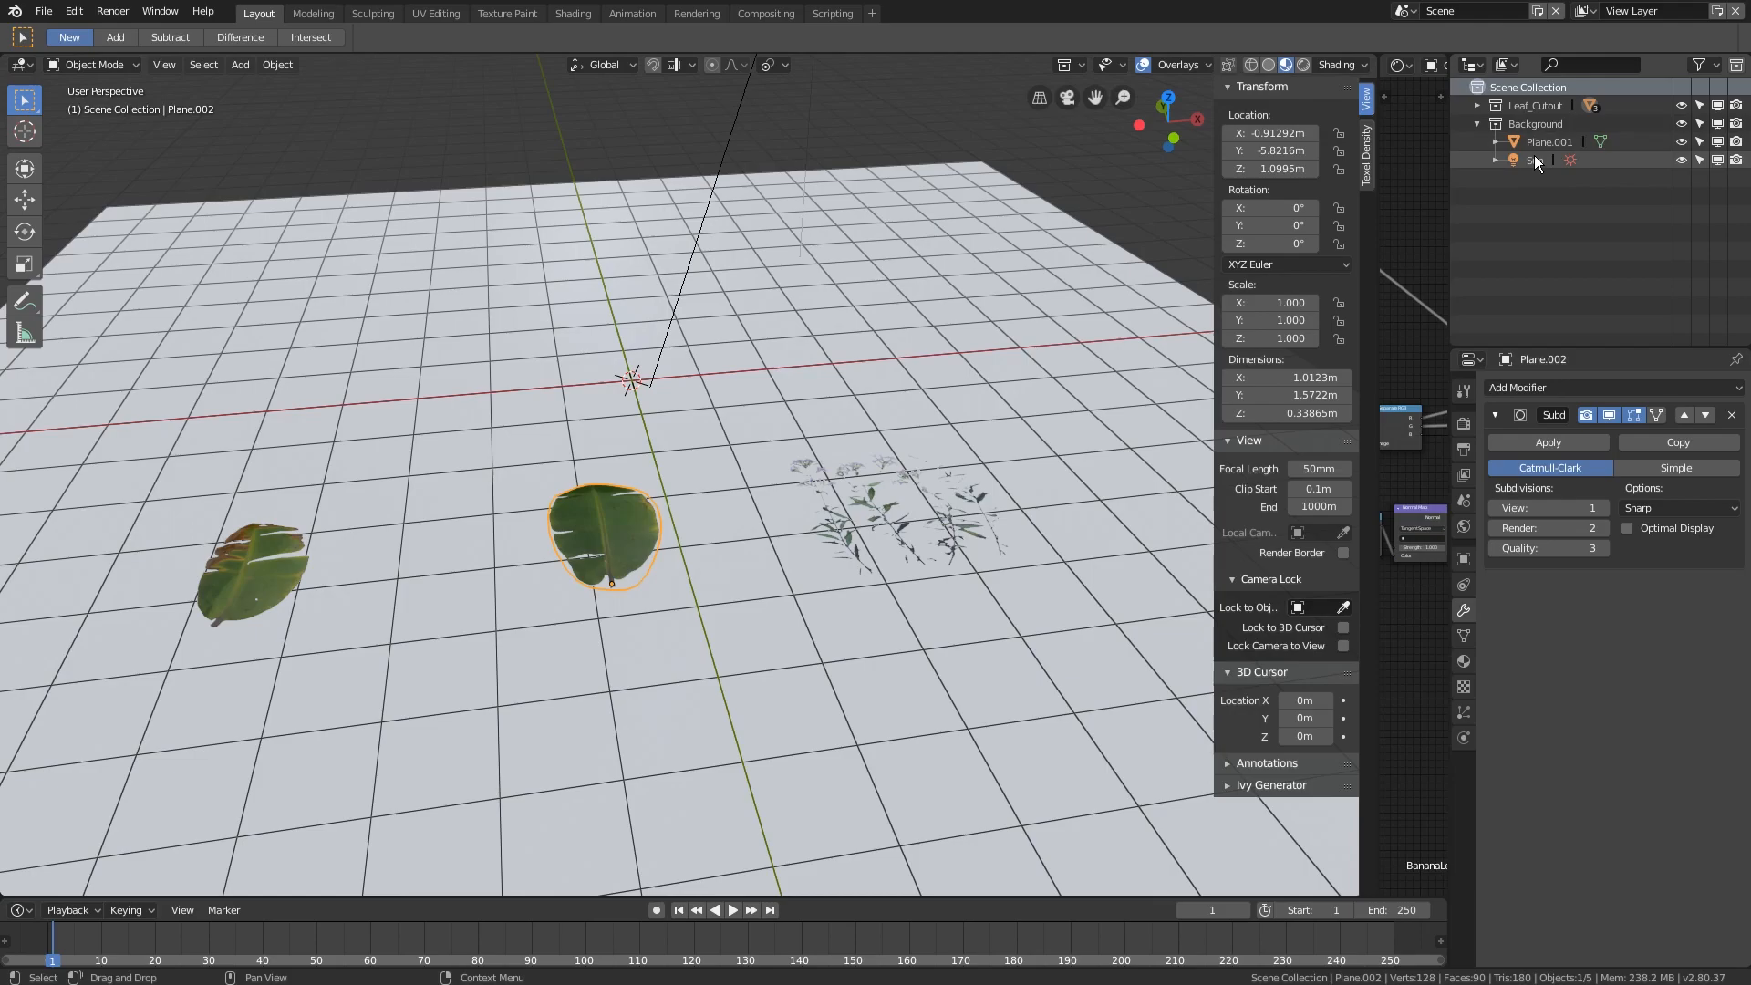
left_click(1479, 125)
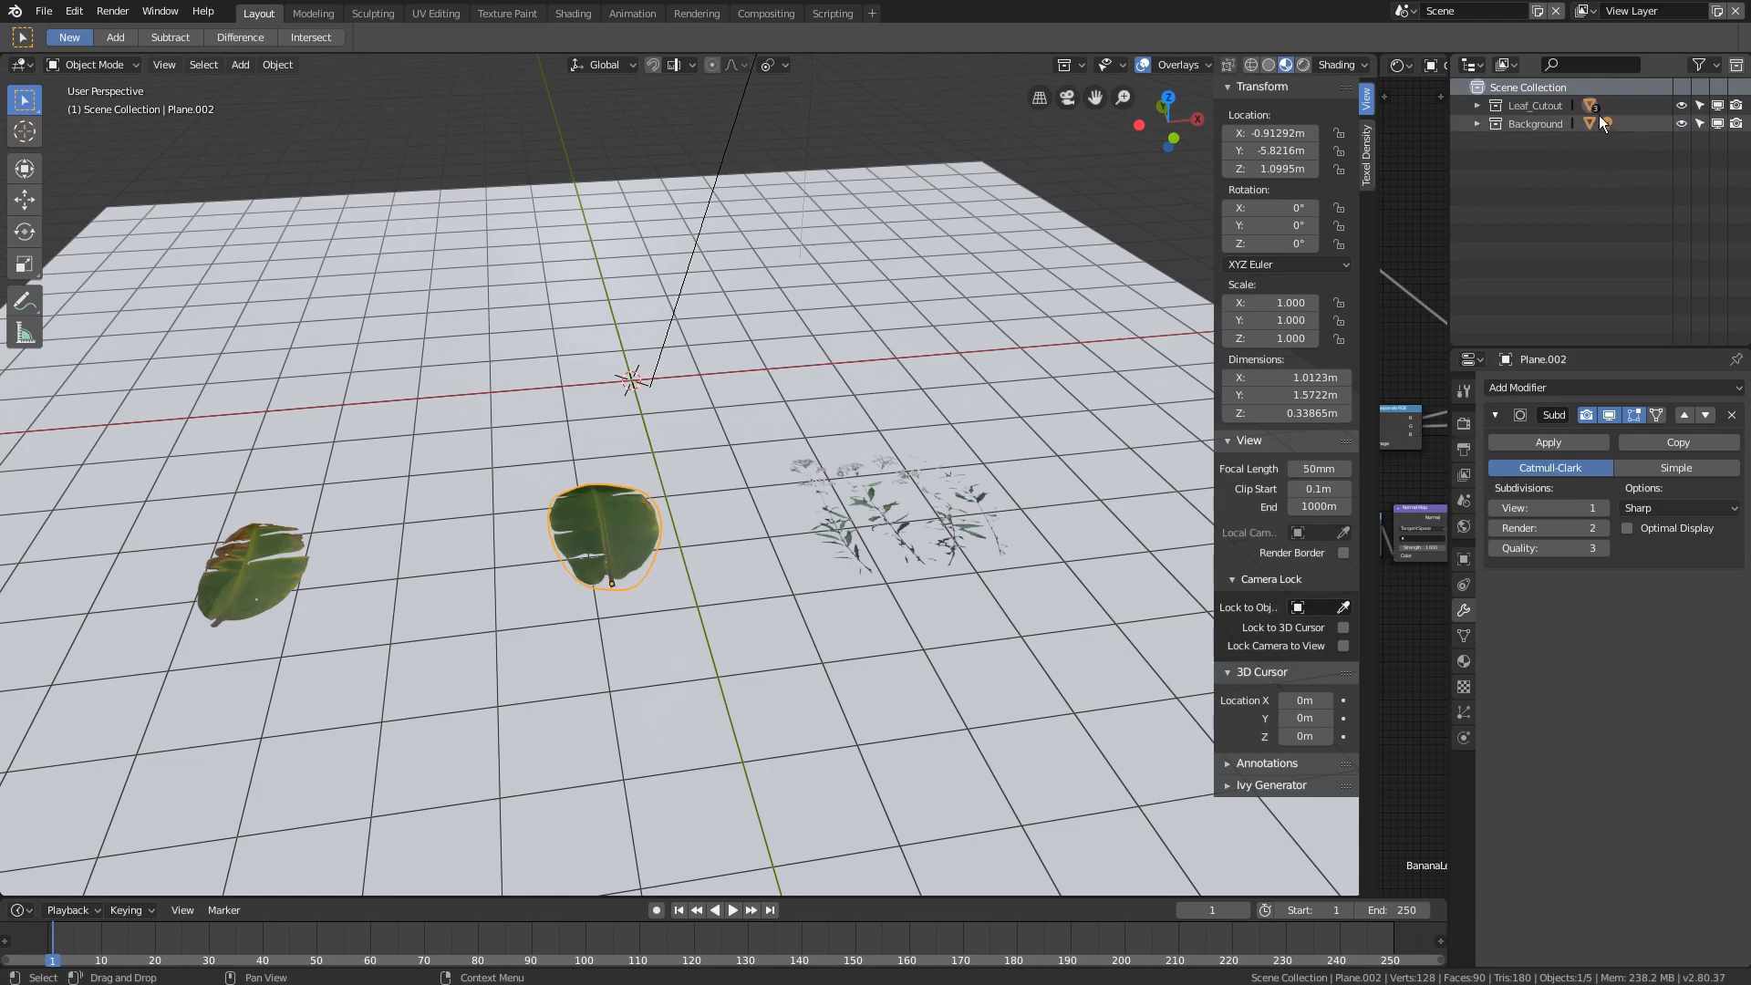
- Expand the Leaf_Cutout collection, check the green leaf's material name, and rename the leaf object as Banana_Leaf03
left_click(1479, 105)
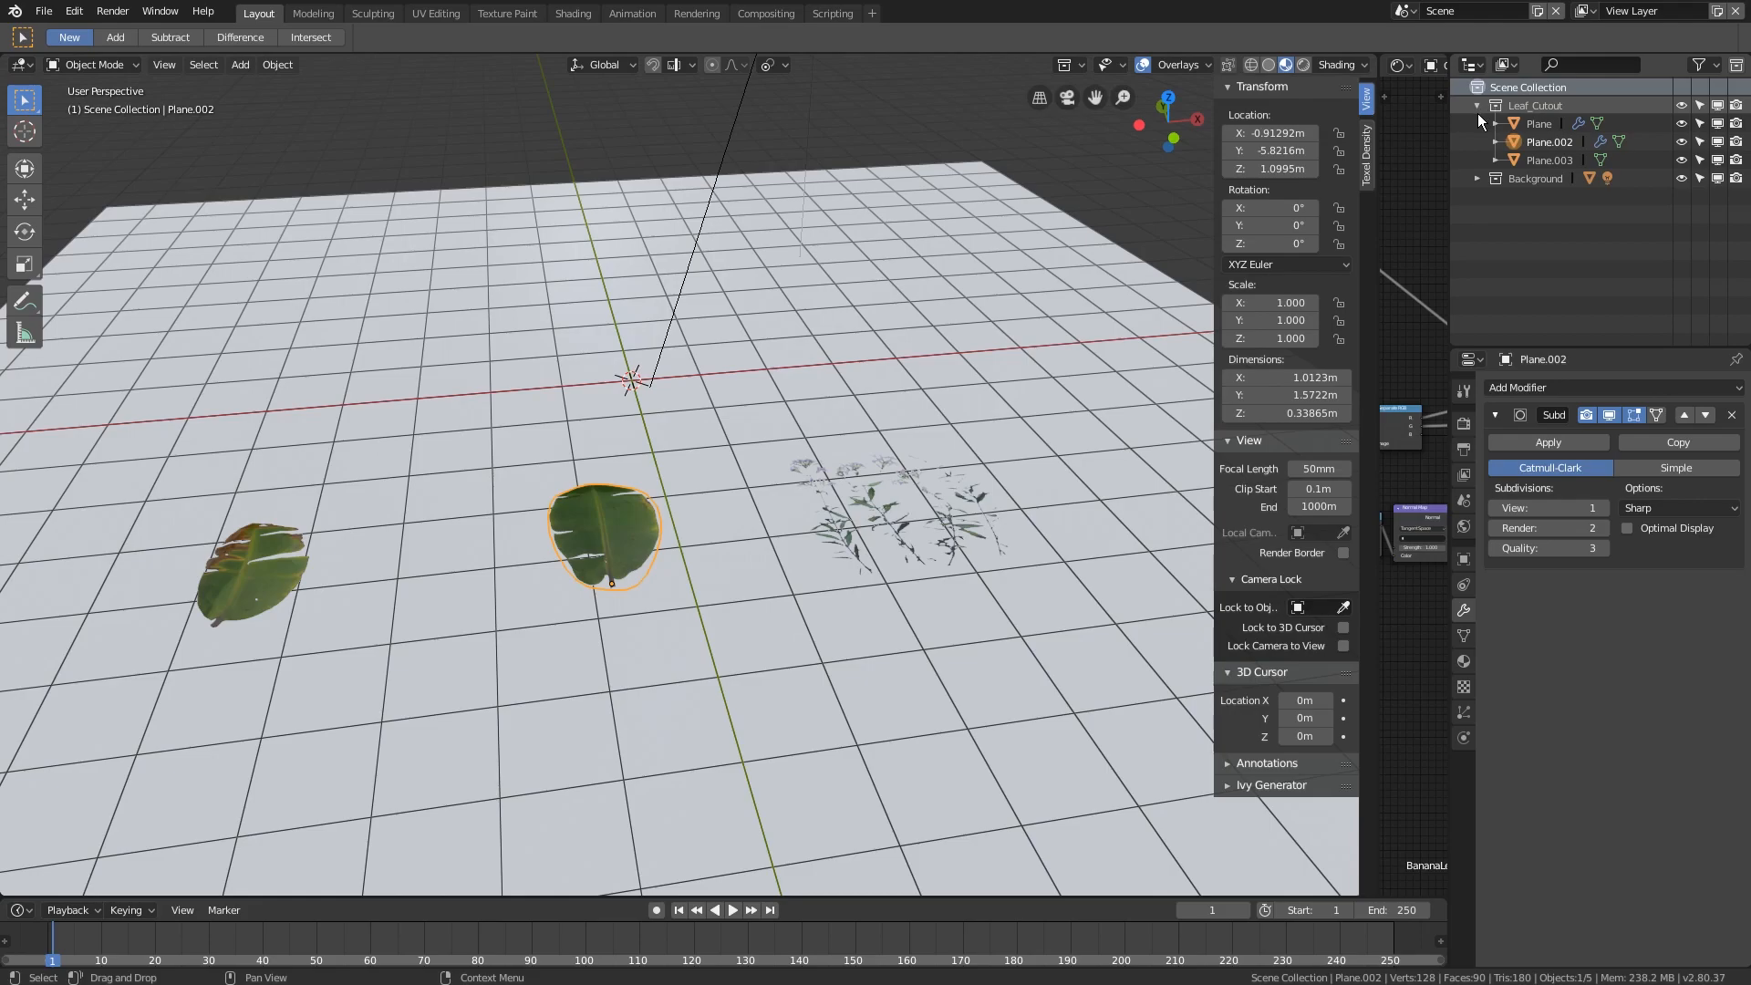
middle_click_drag(730, 390, 727, 347)
scroll(600, 401, "up", 3)
middle_click_drag(917, 343, 1136, 387, "shift")
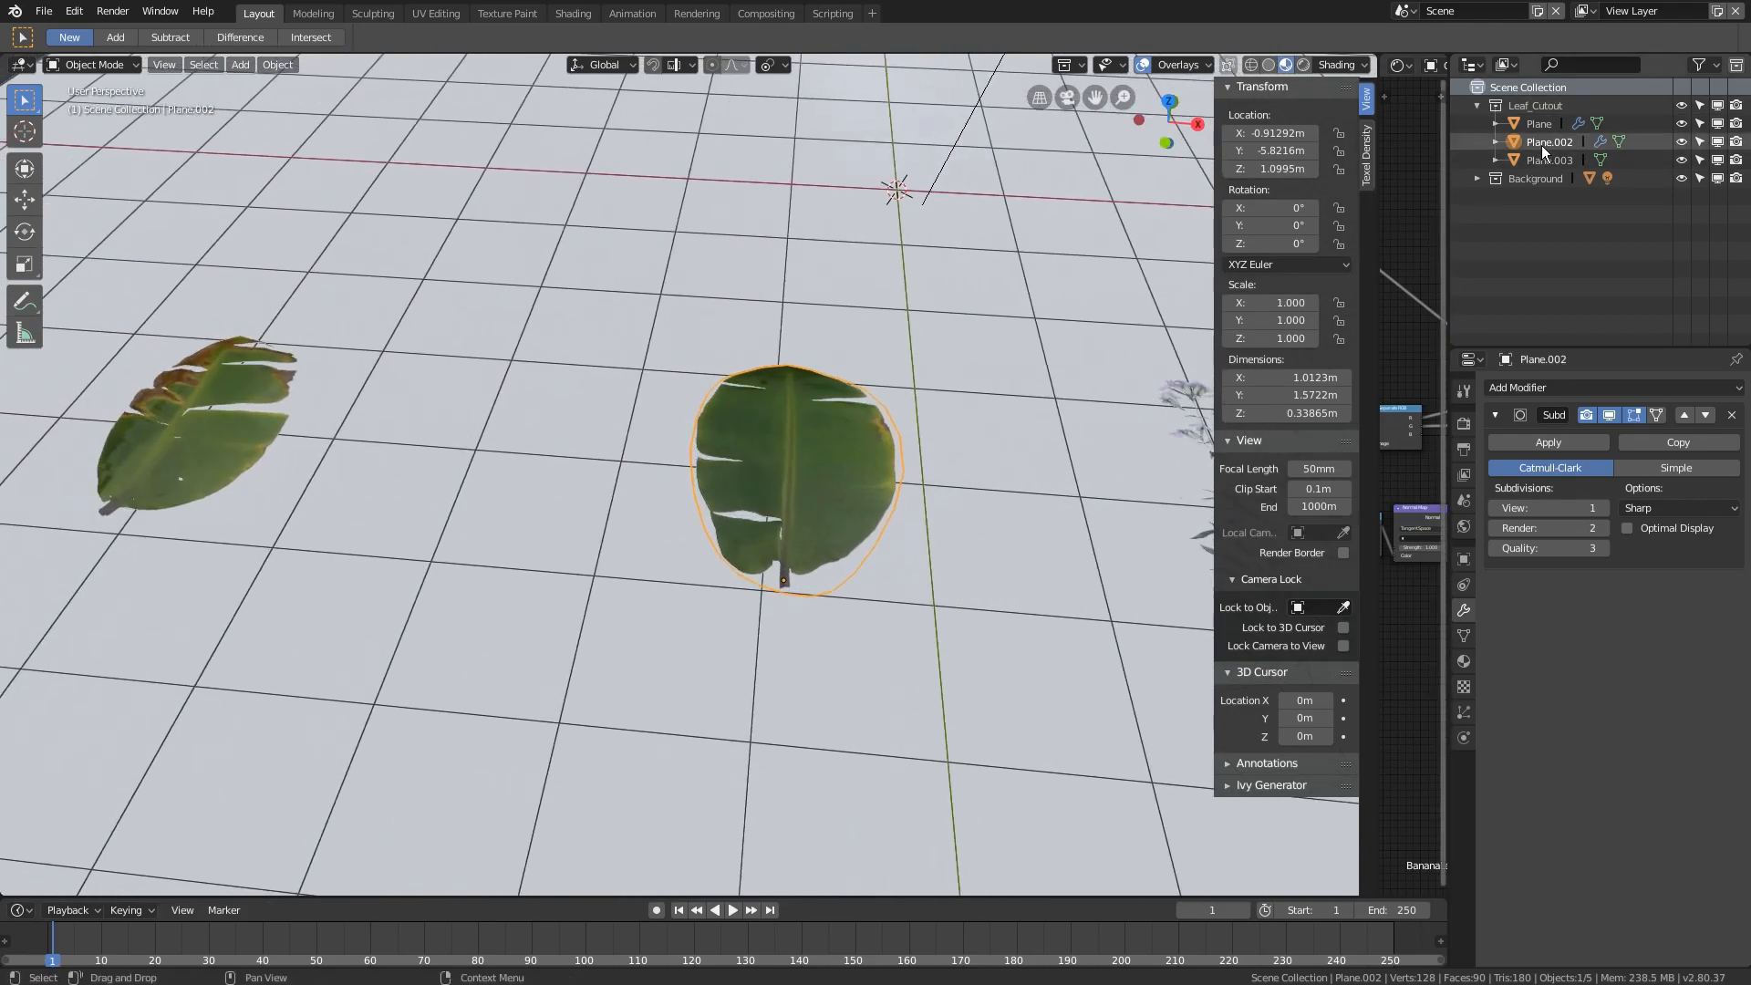
left_click(1477, 106)
left_click(1478, 106)
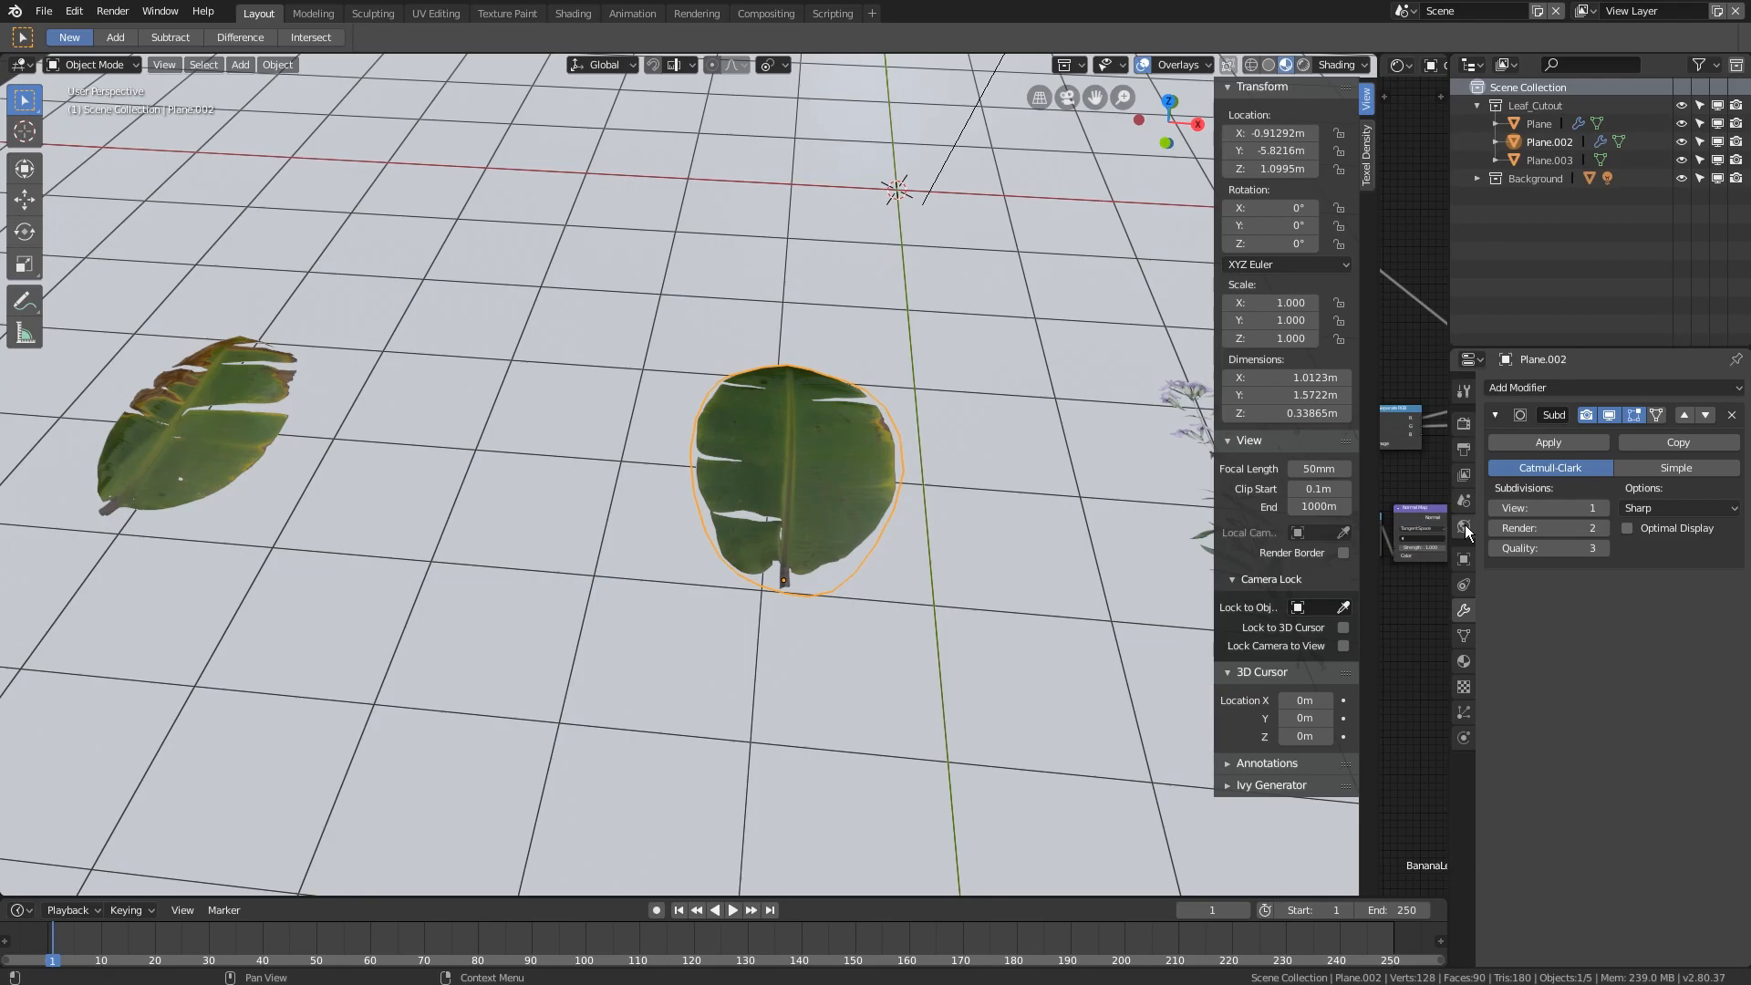
left_click(1465, 659)
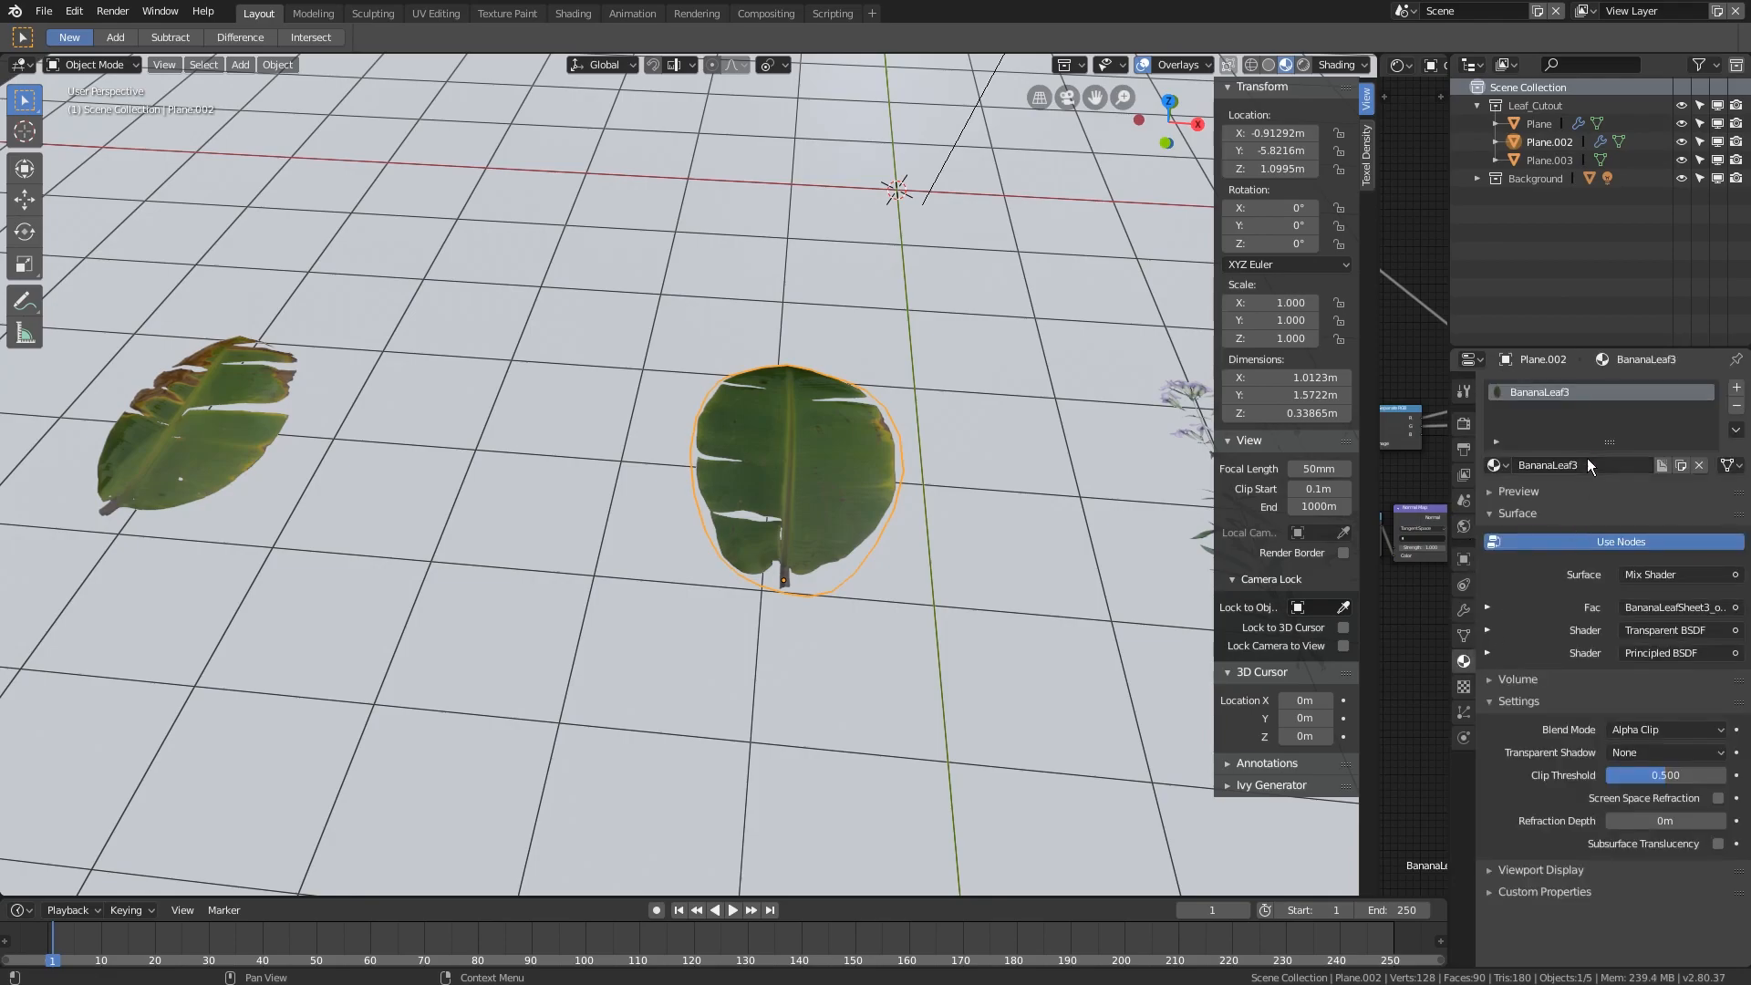
double_click(1573, 140)
type("Banana_Leaf03")
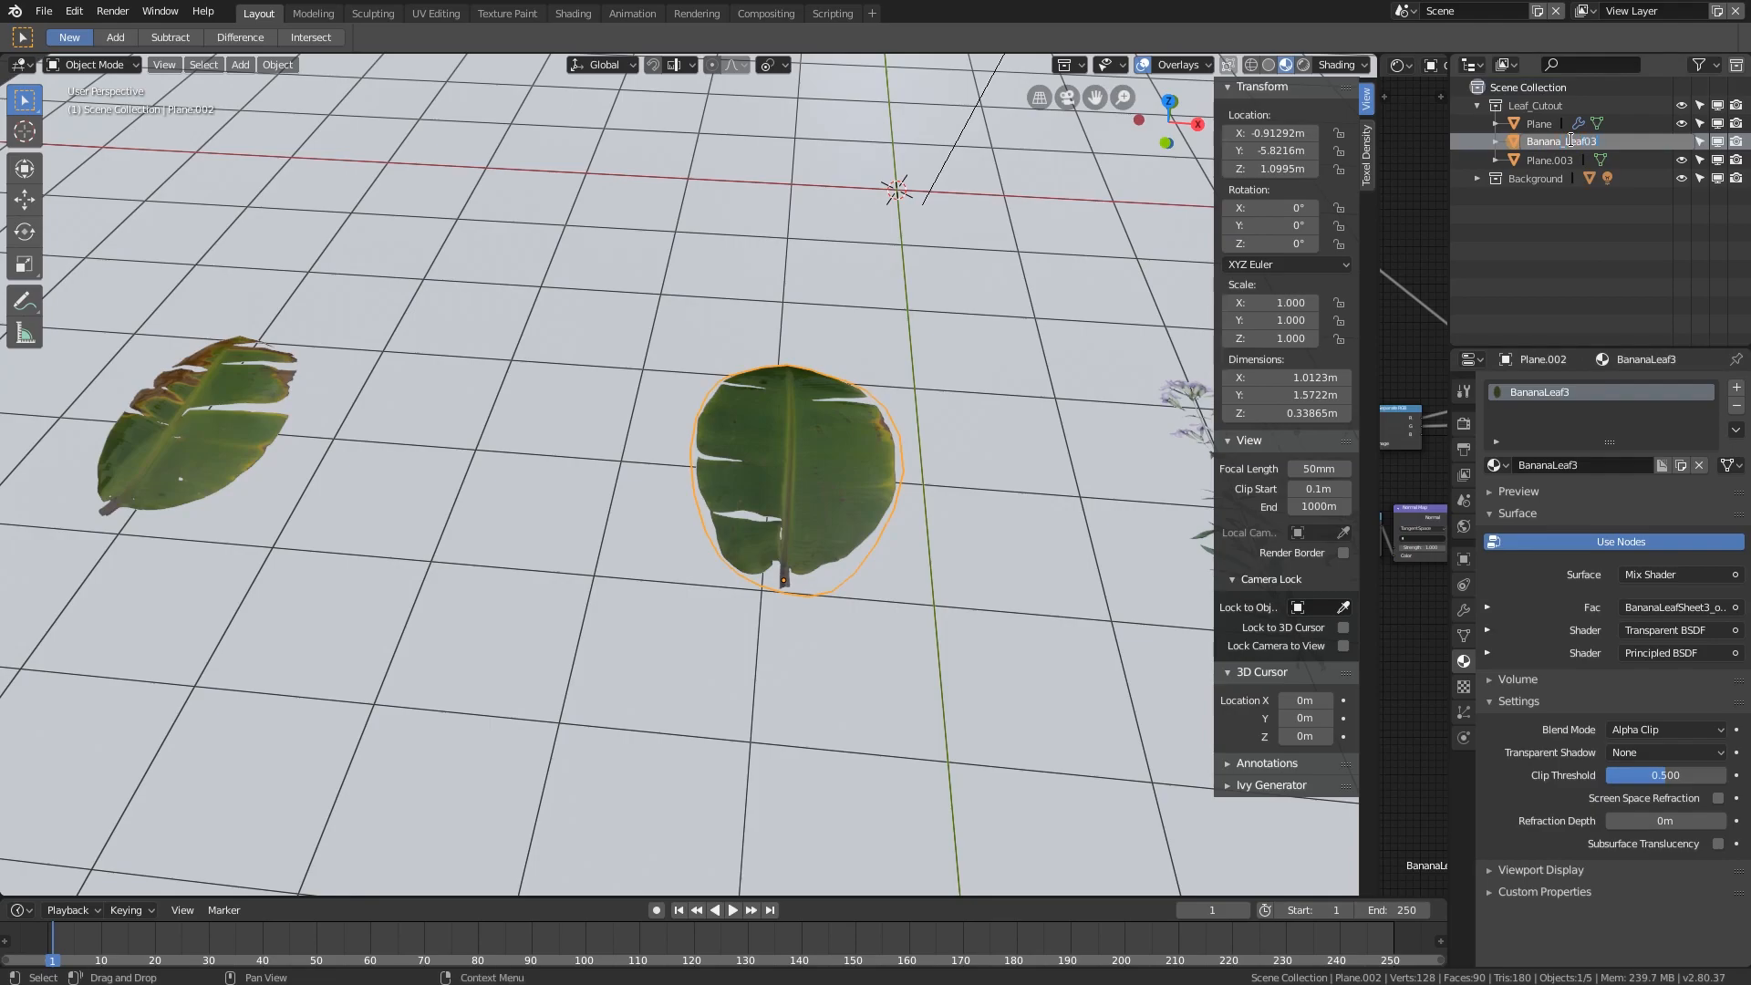
- Confirm the name Banana_Leaf03 and rename the remaining banana leaf object, Plane, as Banana_Leaf02
key("Return")
left_click(1575, 143)
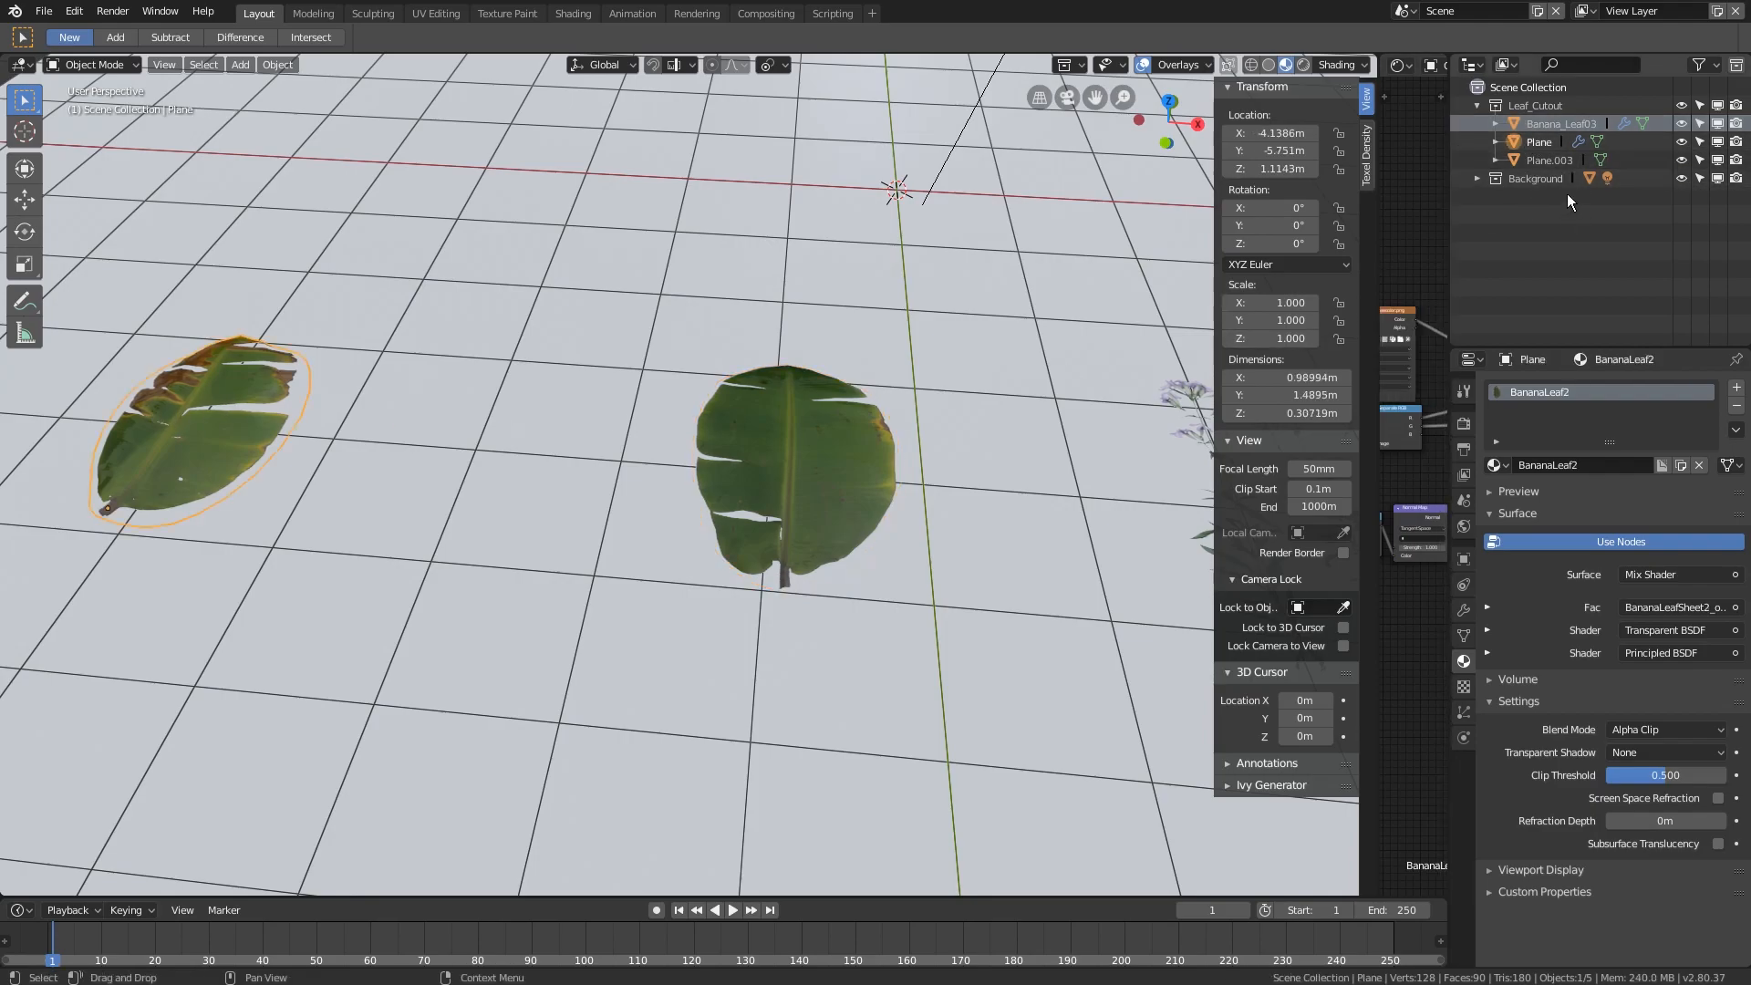
double_click(1540, 141)
type("Banana_Leaf02")
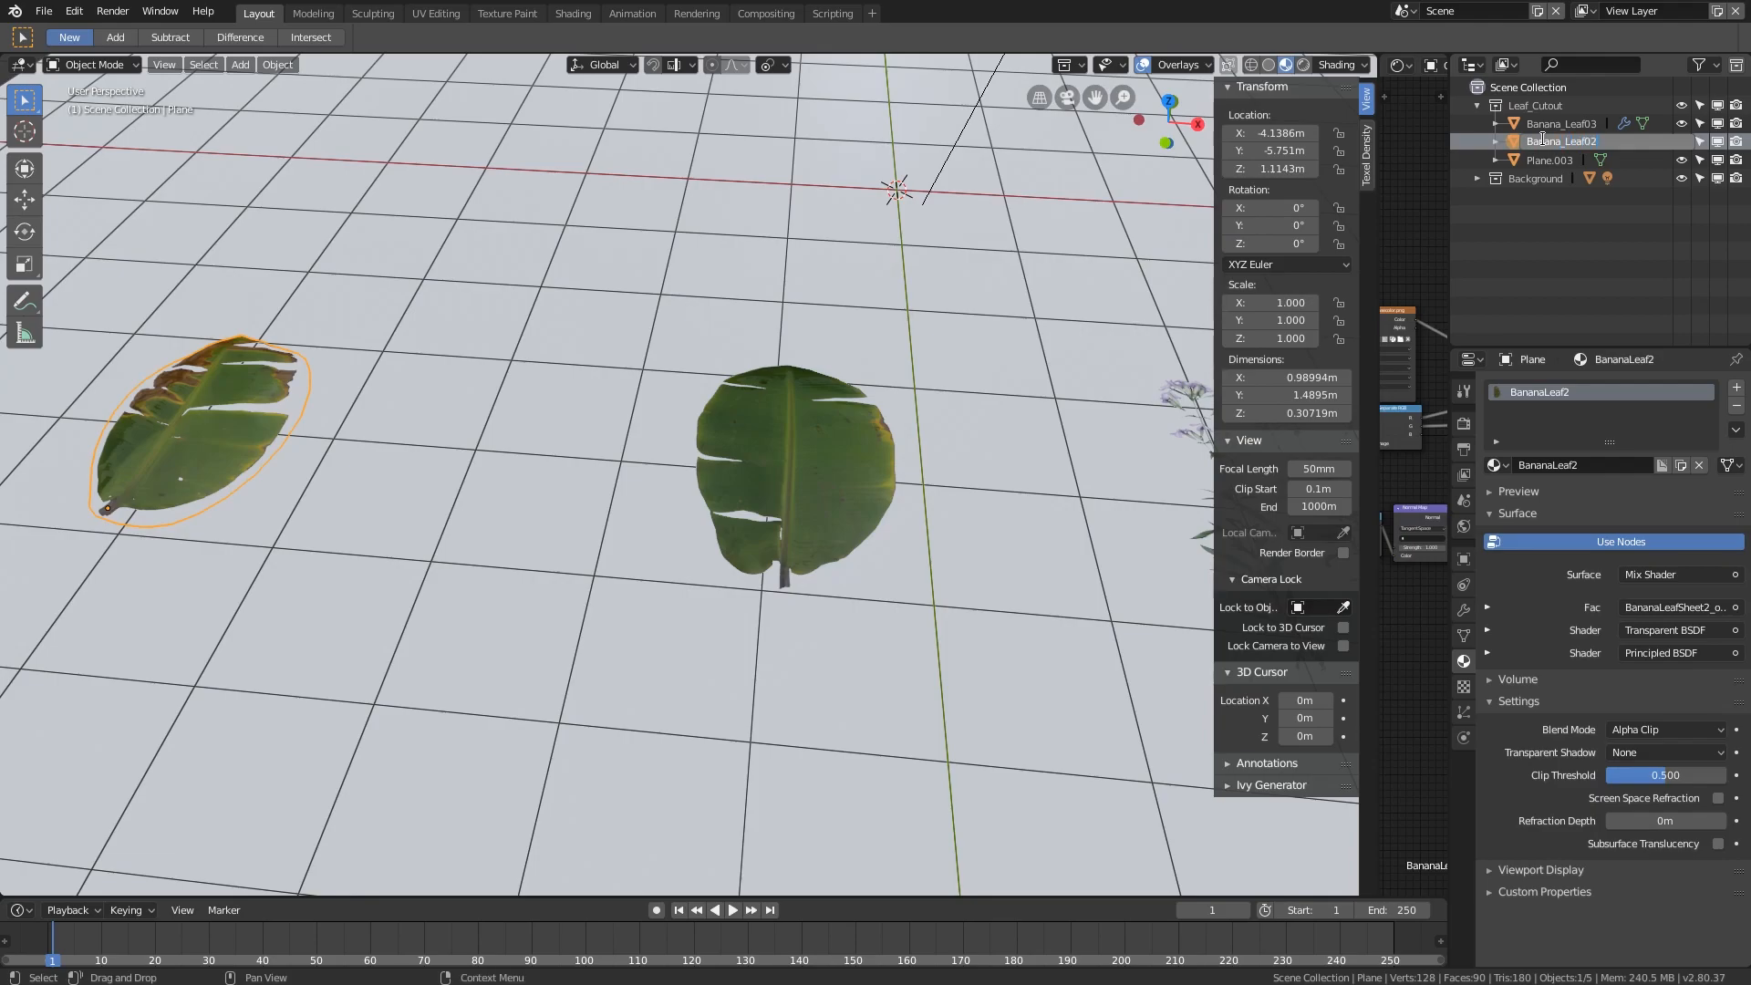
key("Return")
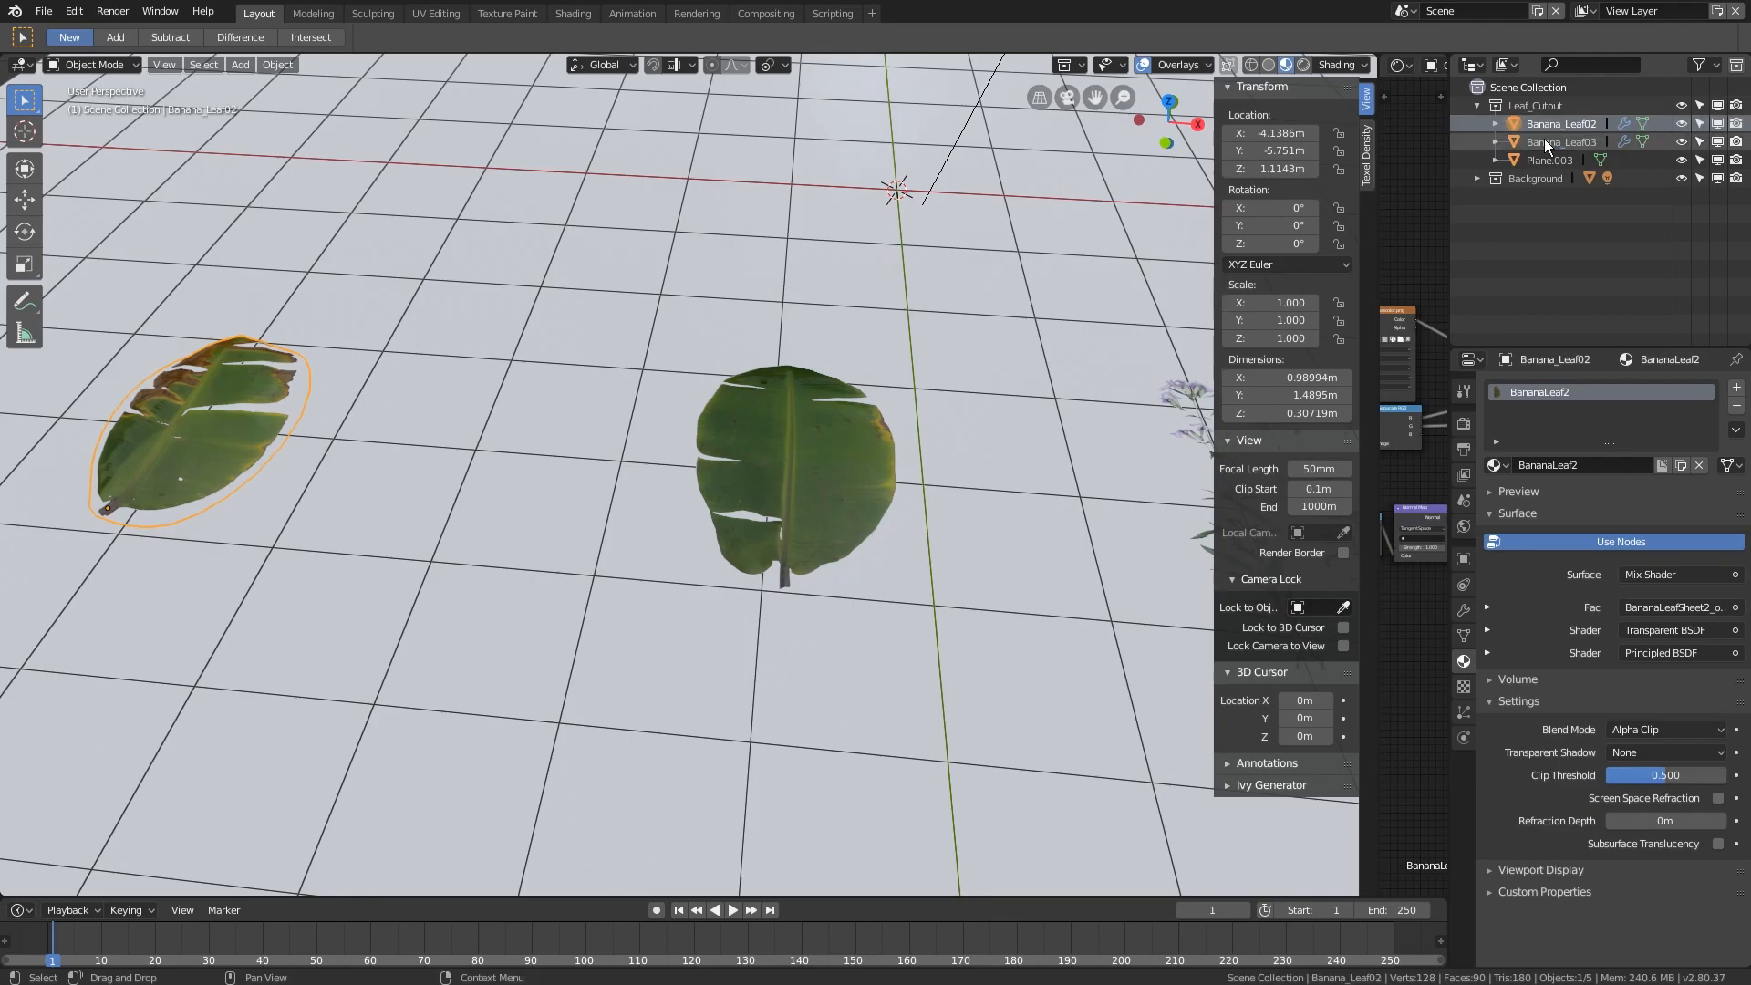
- Add a new collection under the Scene Collection and name it Plant_Assets
left_click(1478, 105)
right_click(1508, 92)
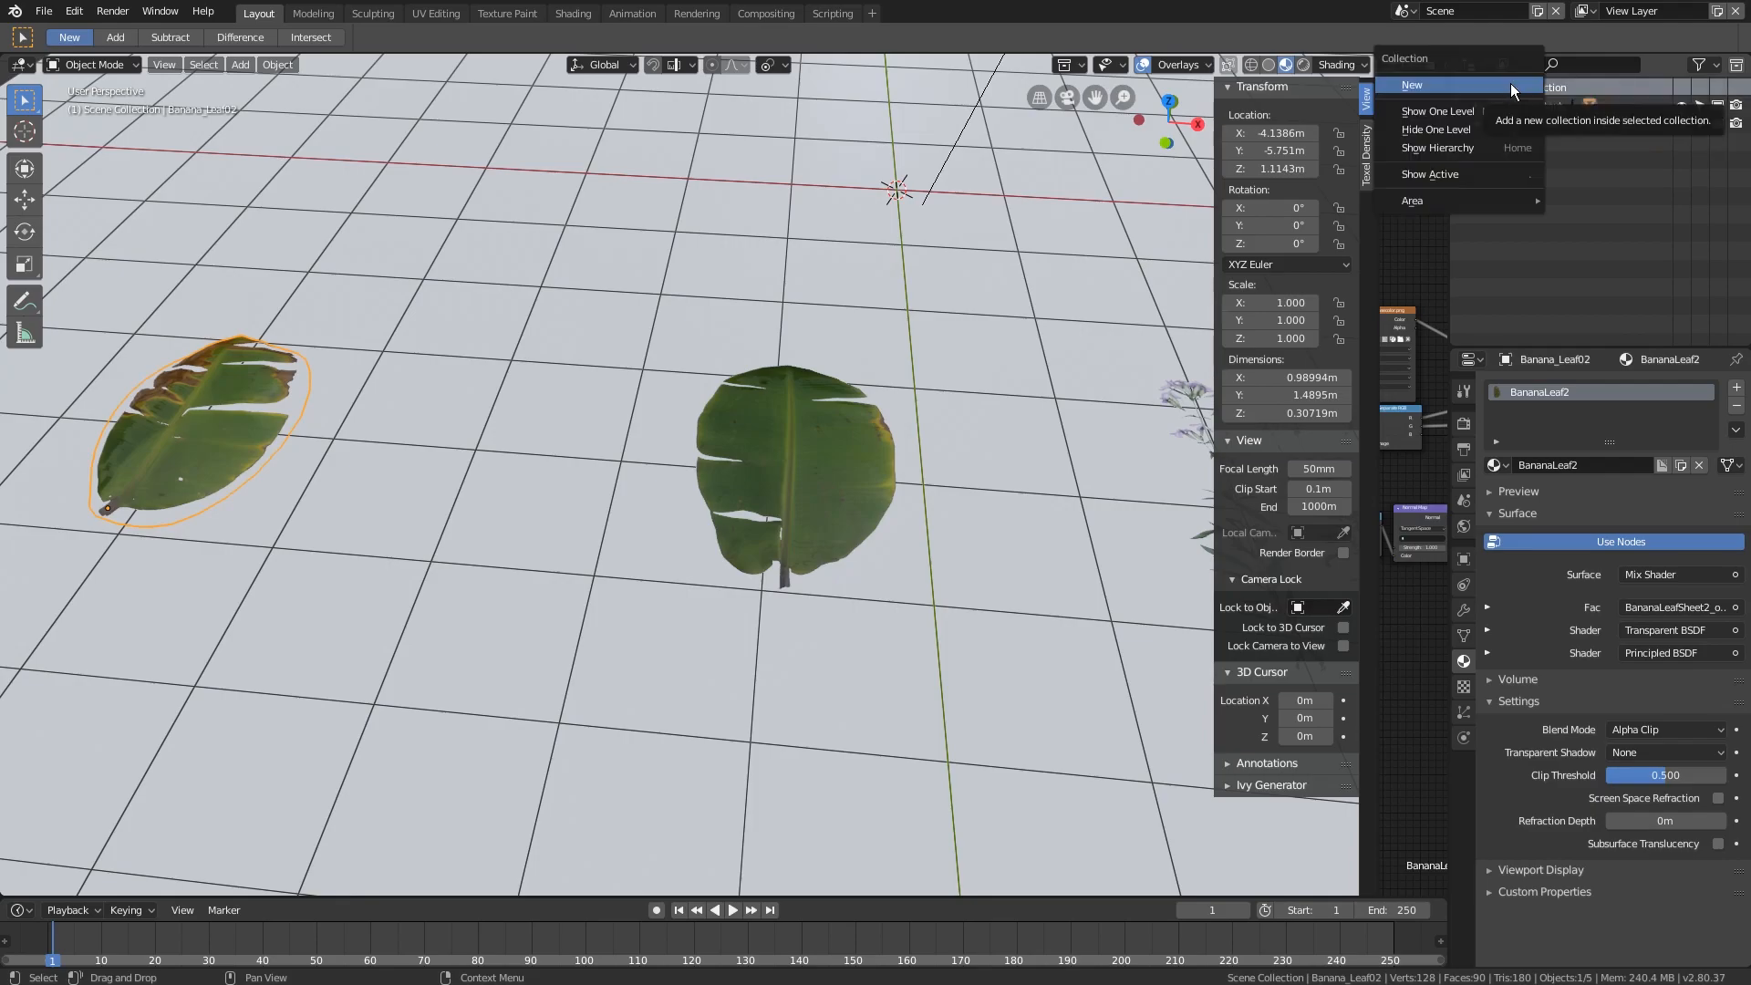
left_click(1511, 86)
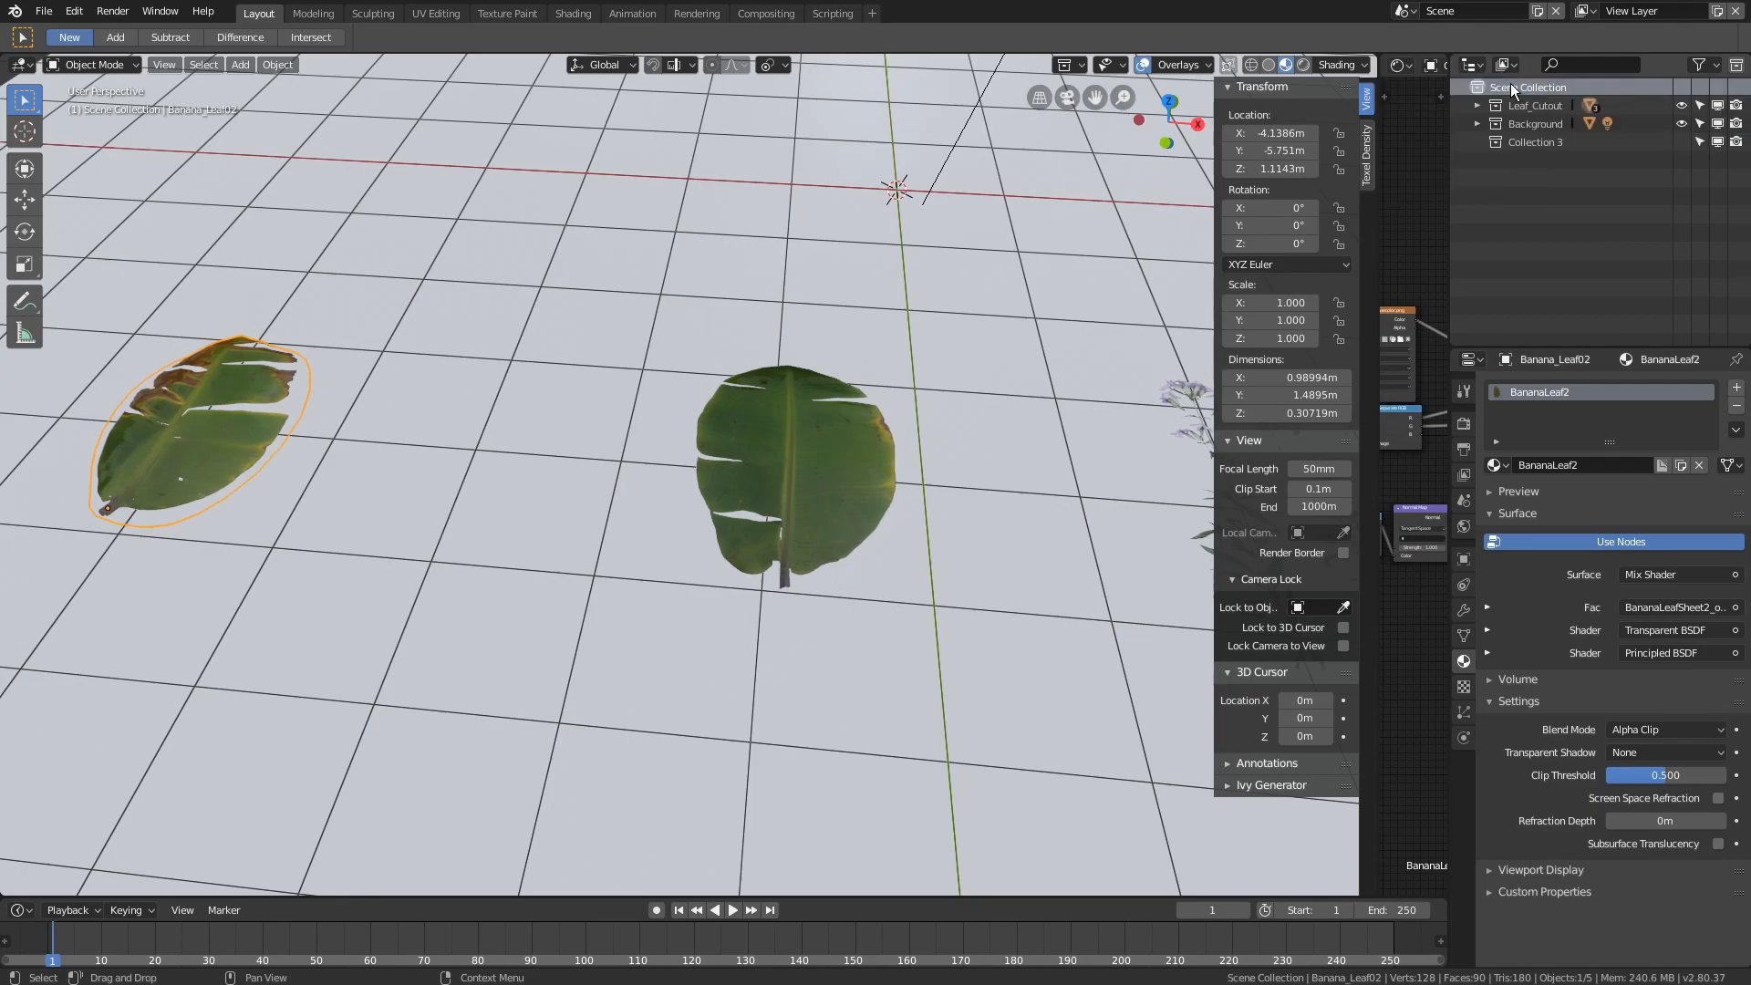
left_click(1546, 144)
double_click(1545, 144)
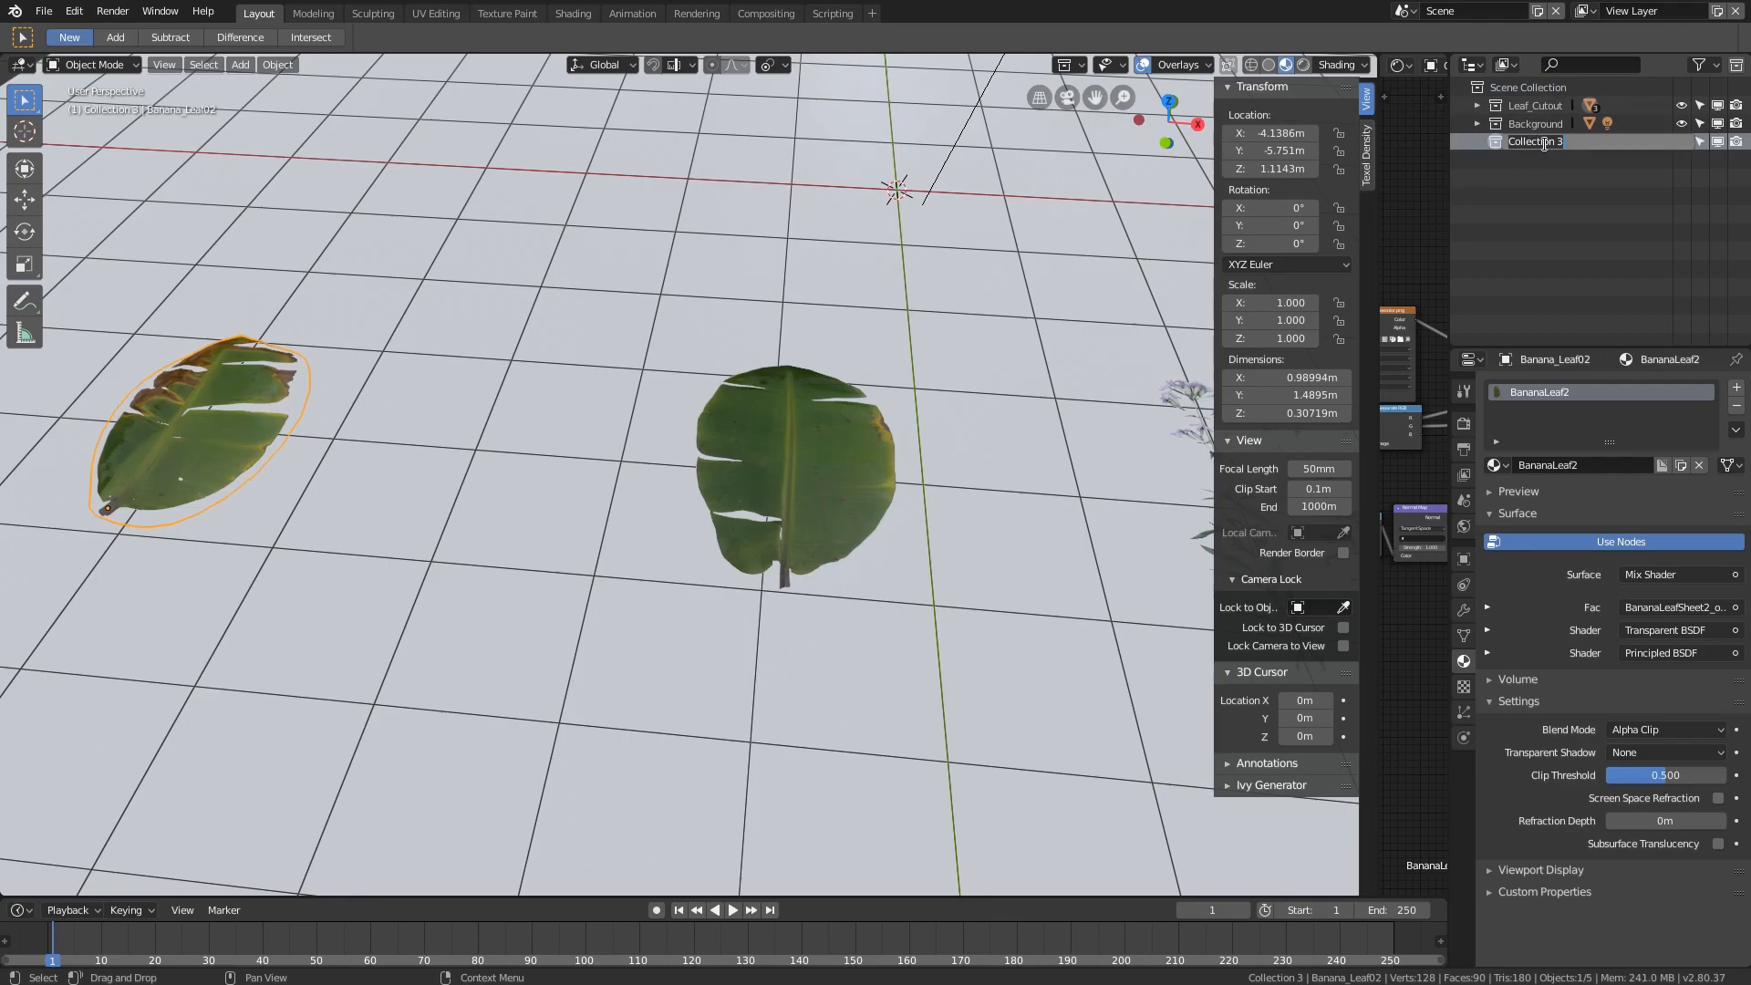
type("PLant_Assets")
key("Return")
key("BackSpace")
type("l")
key("Return")
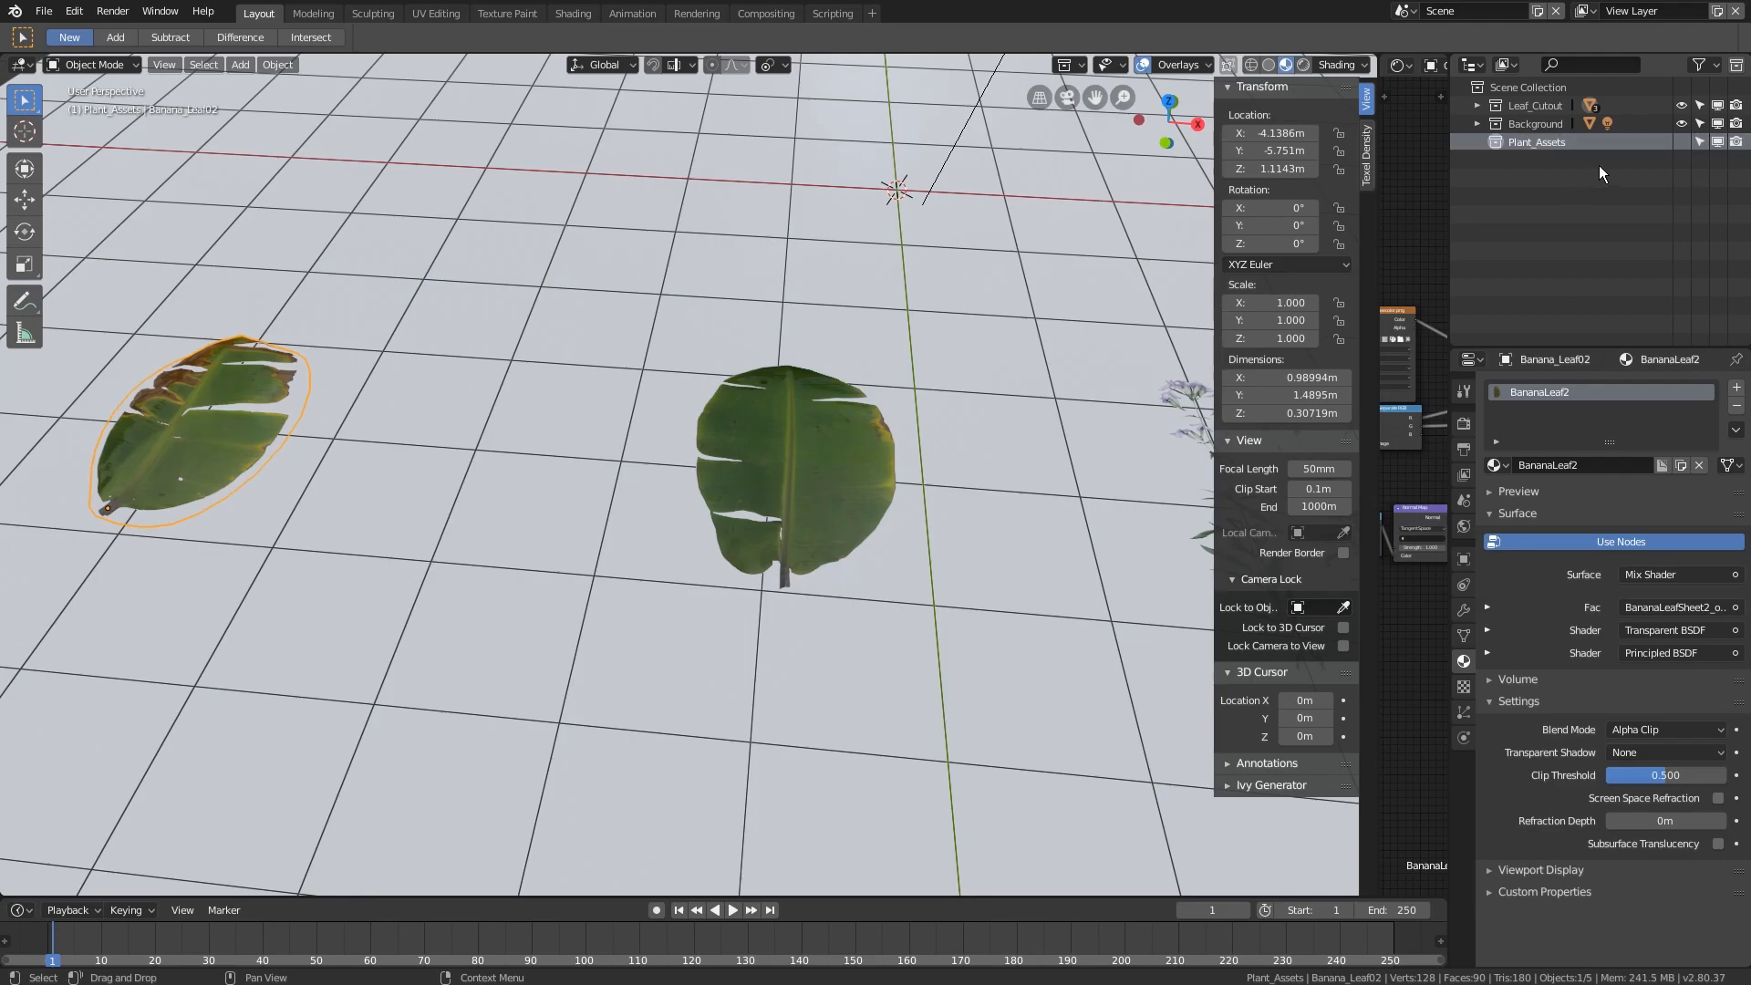
- Add a nested collection inside Plant_Assets and name it LeafBundle01
right_click(1525, 139)
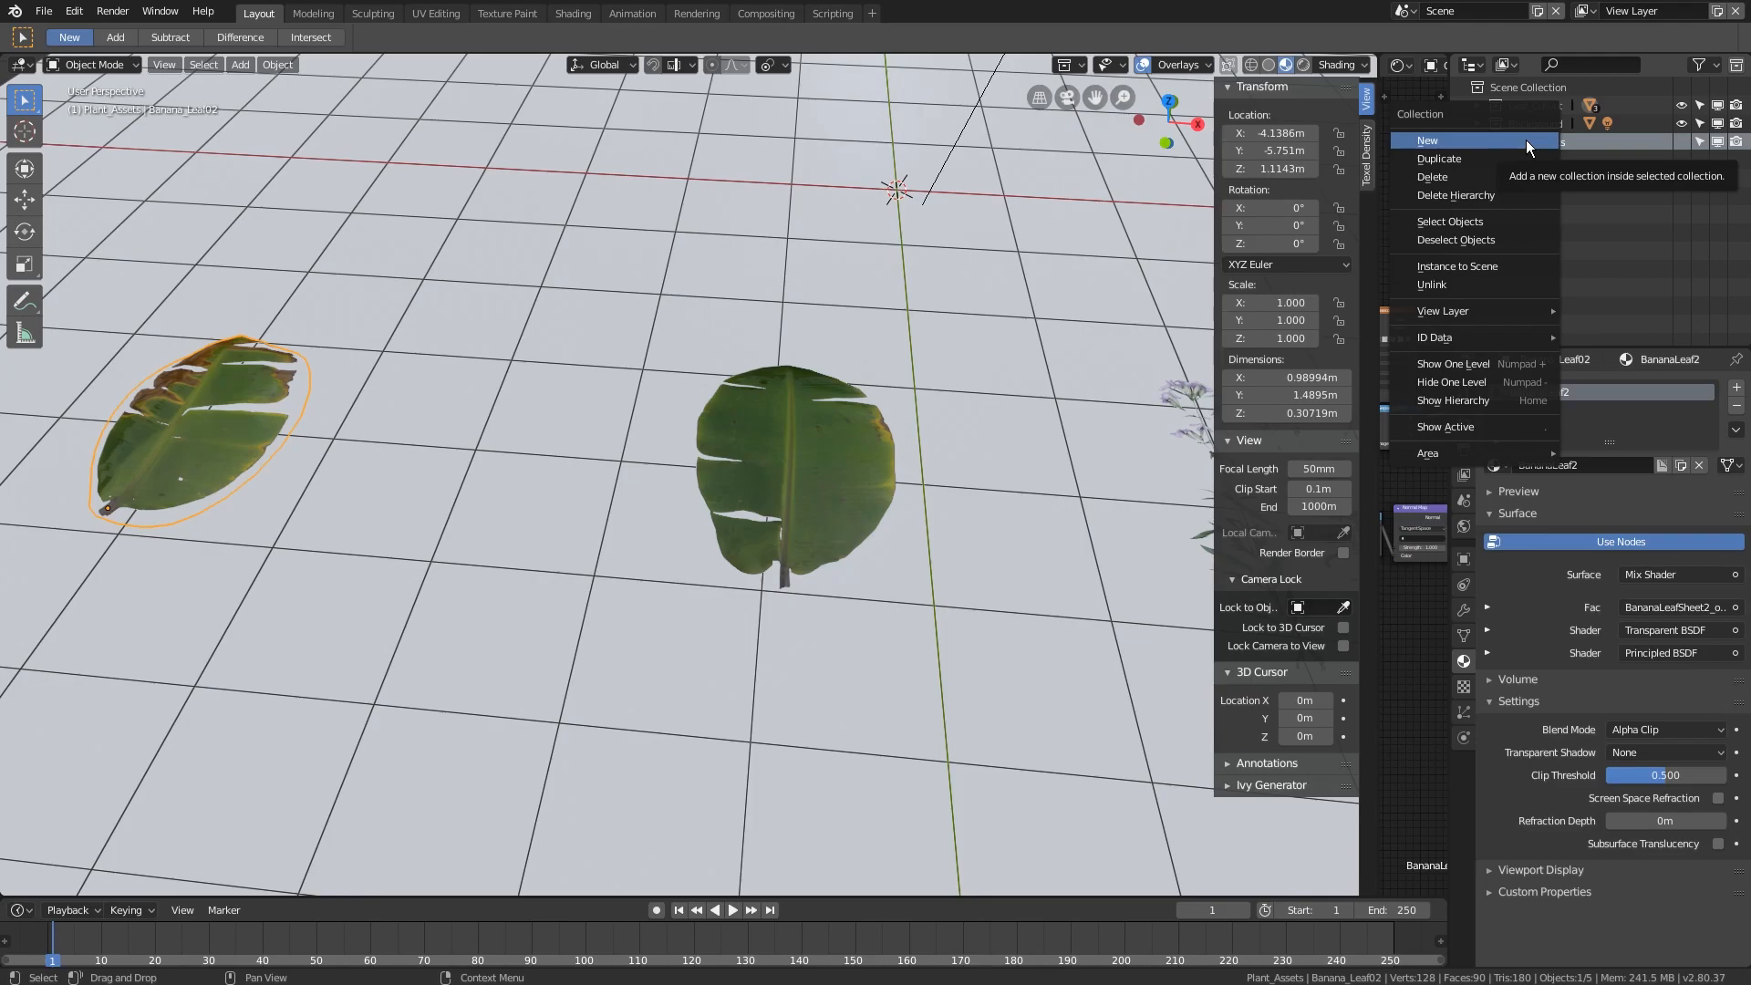
left_click(1525, 139)
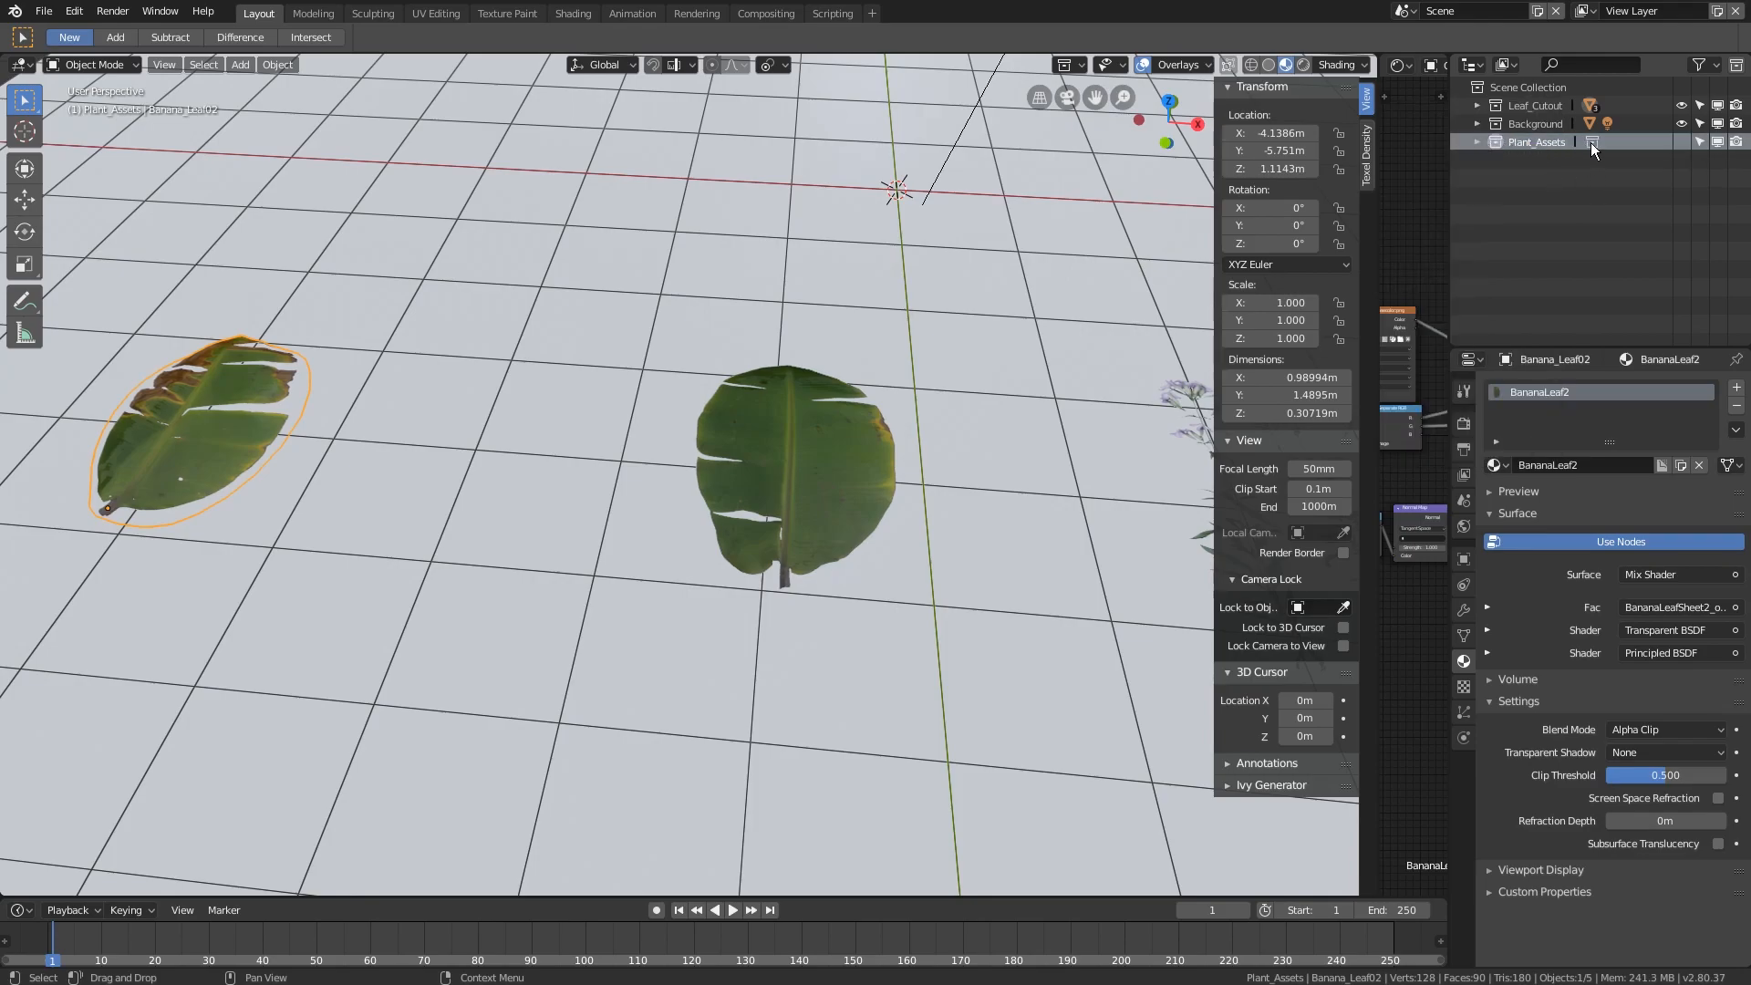
left_click(1478, 142)
double_click(1556, 161)
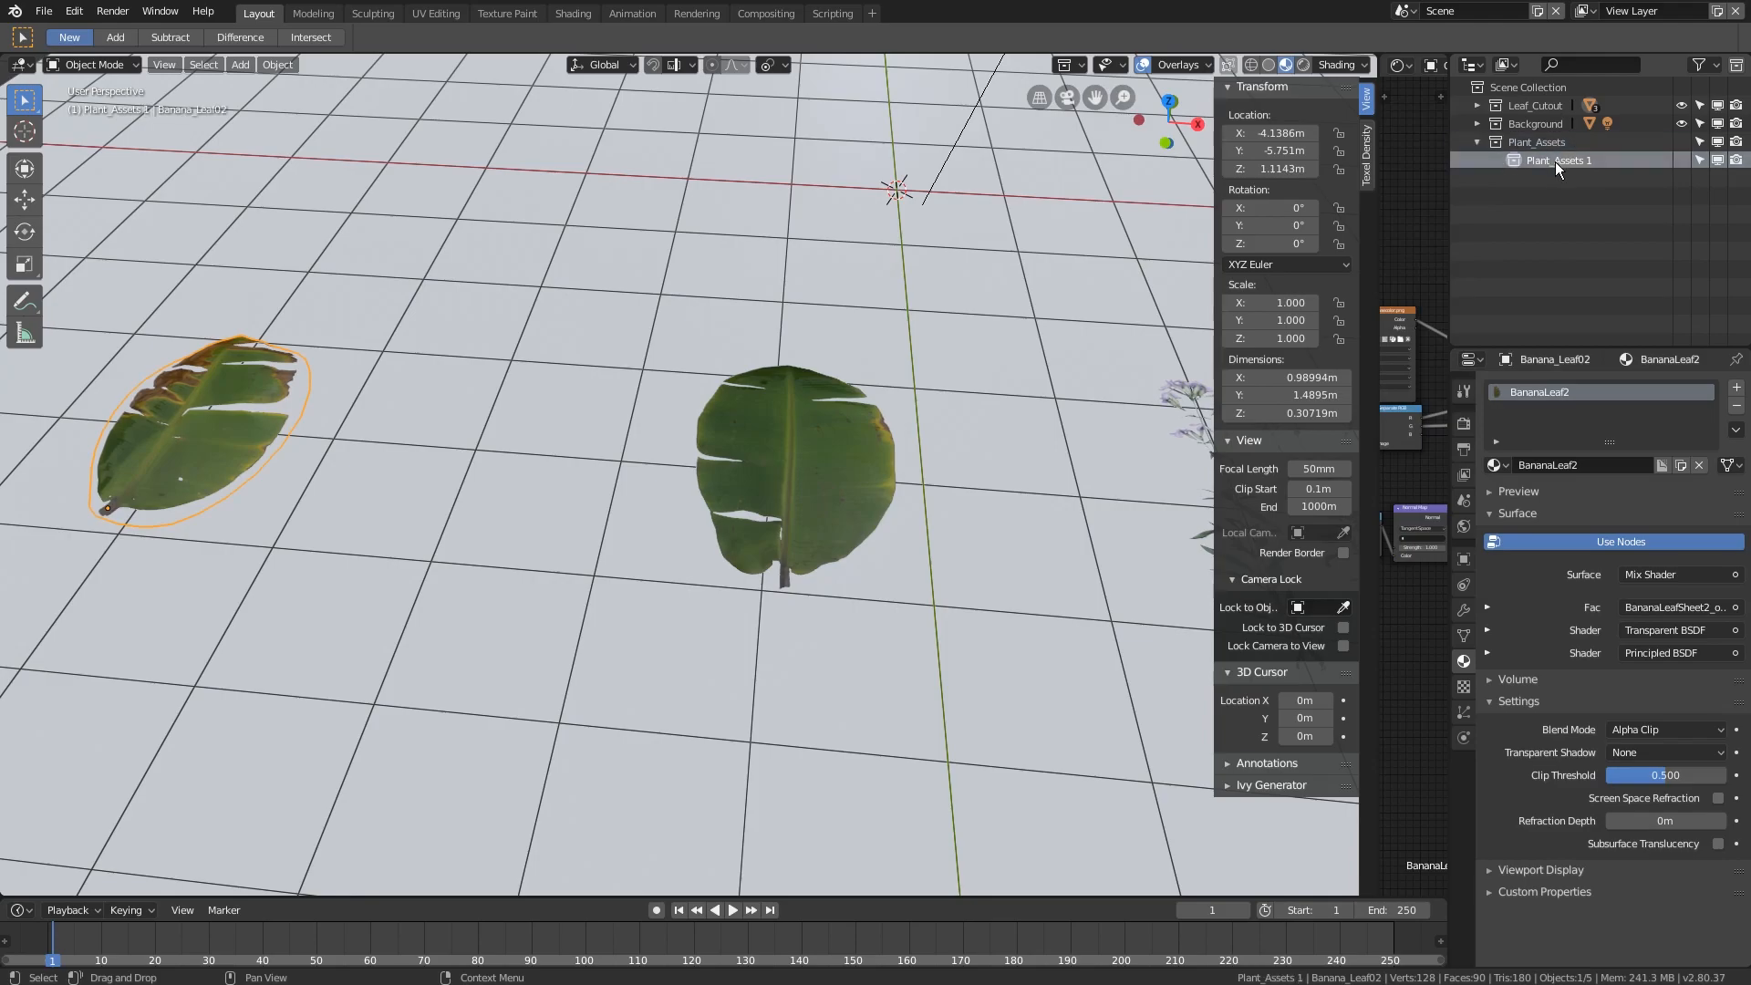
type("BanUnd")
key("BackSpace")
type("LeafBundle01")
key("Return")
- Examine the two banana leaf cutouts and their placement on the ground plane from several angles
middle_click_drag(510, 301, 484, 360)
left_click(821, 355)
middle_click_drag(637, 444, 496, 538)
scroll(551, 490, "up", 4)
scroll(496, 538, "down", 5)
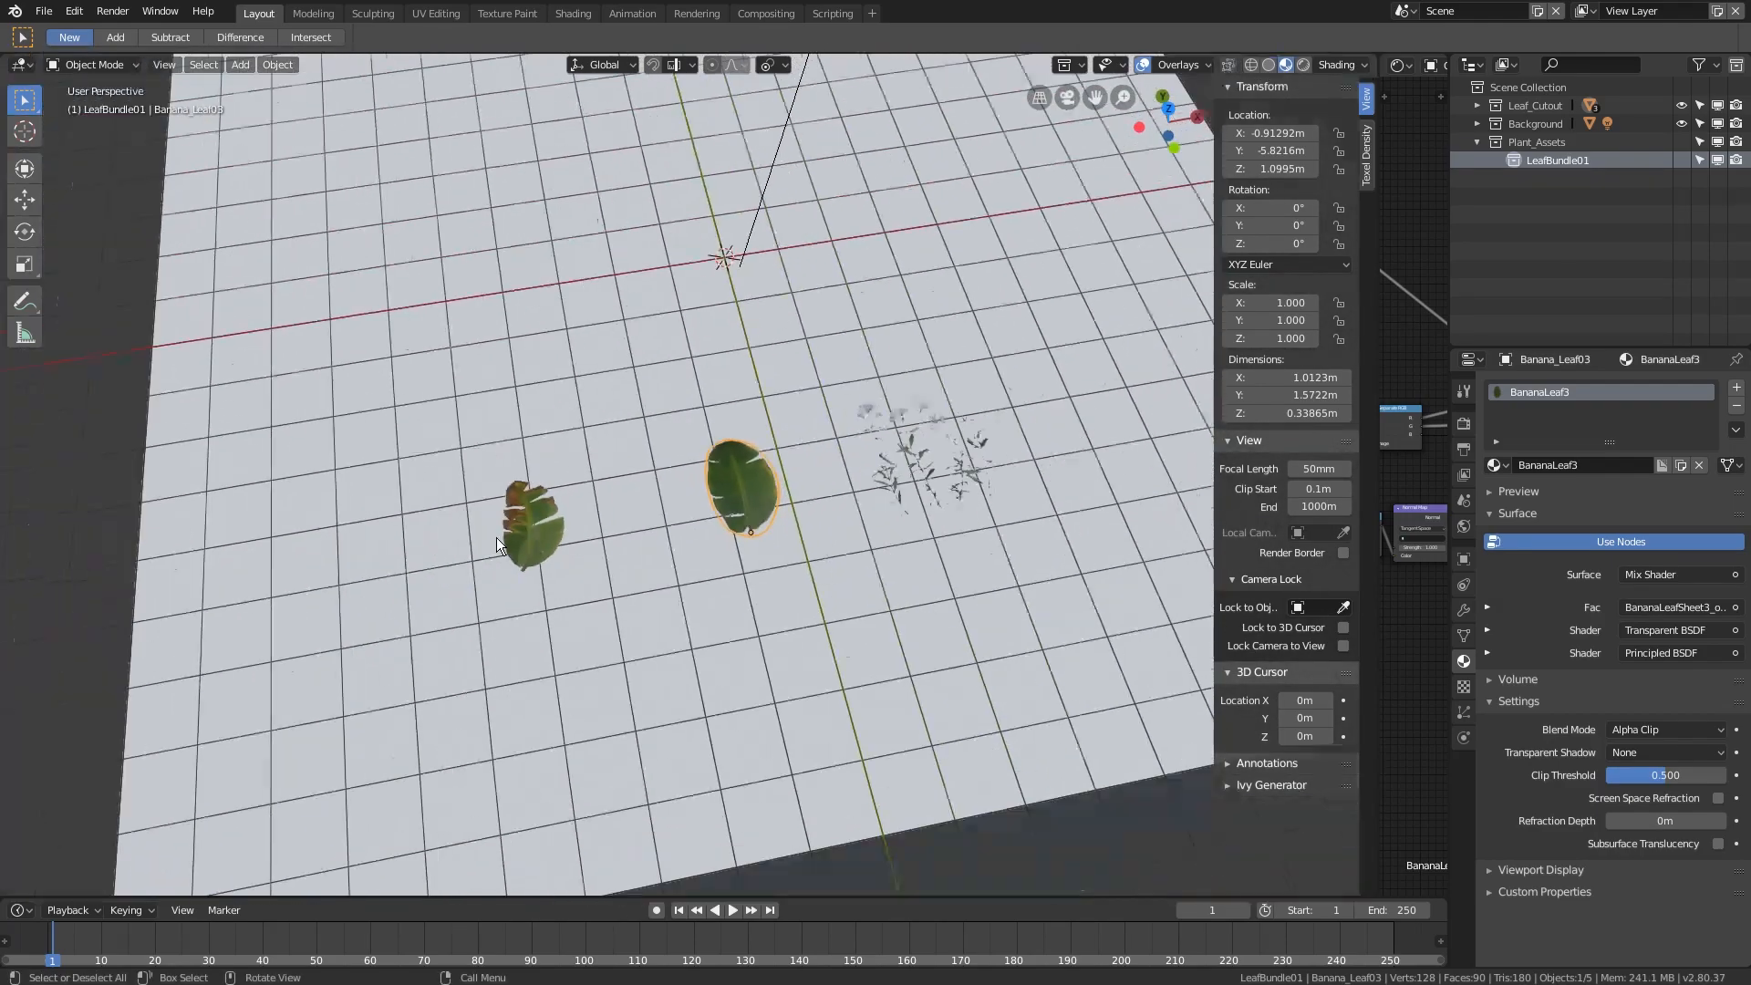
left_click(534, 538)
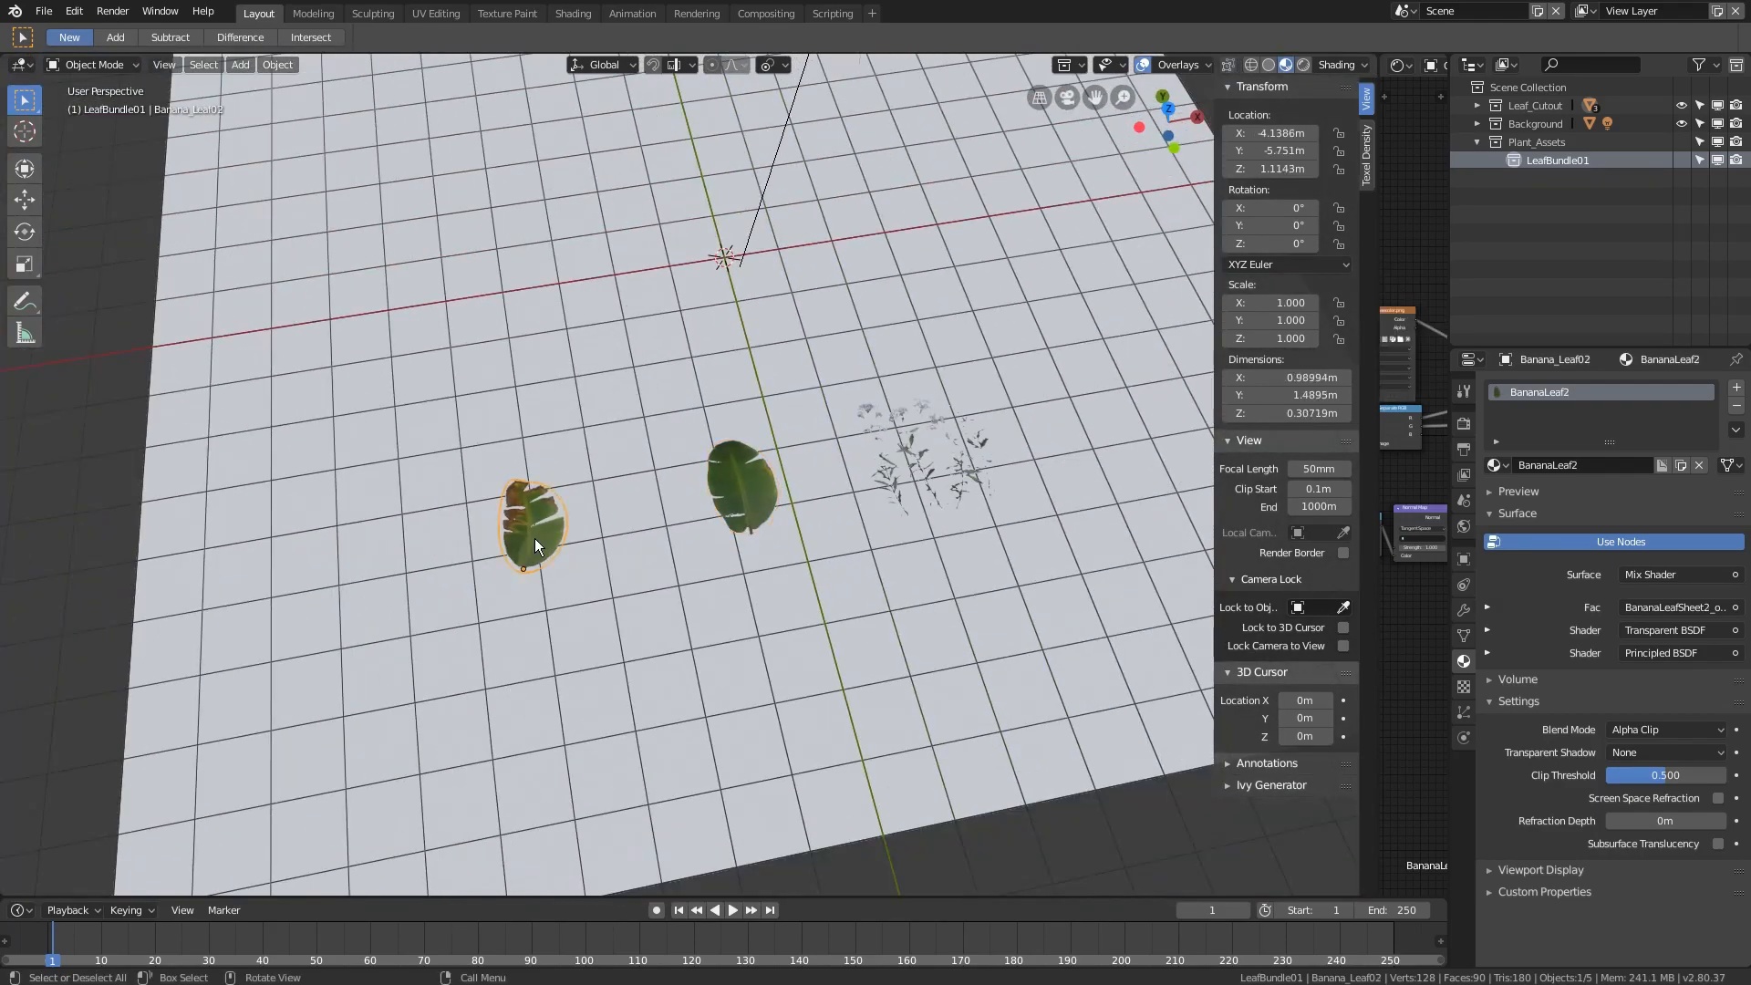
scroll(534, 539, "up", 3)
middle_click_drag(593, 485, 461, 539)
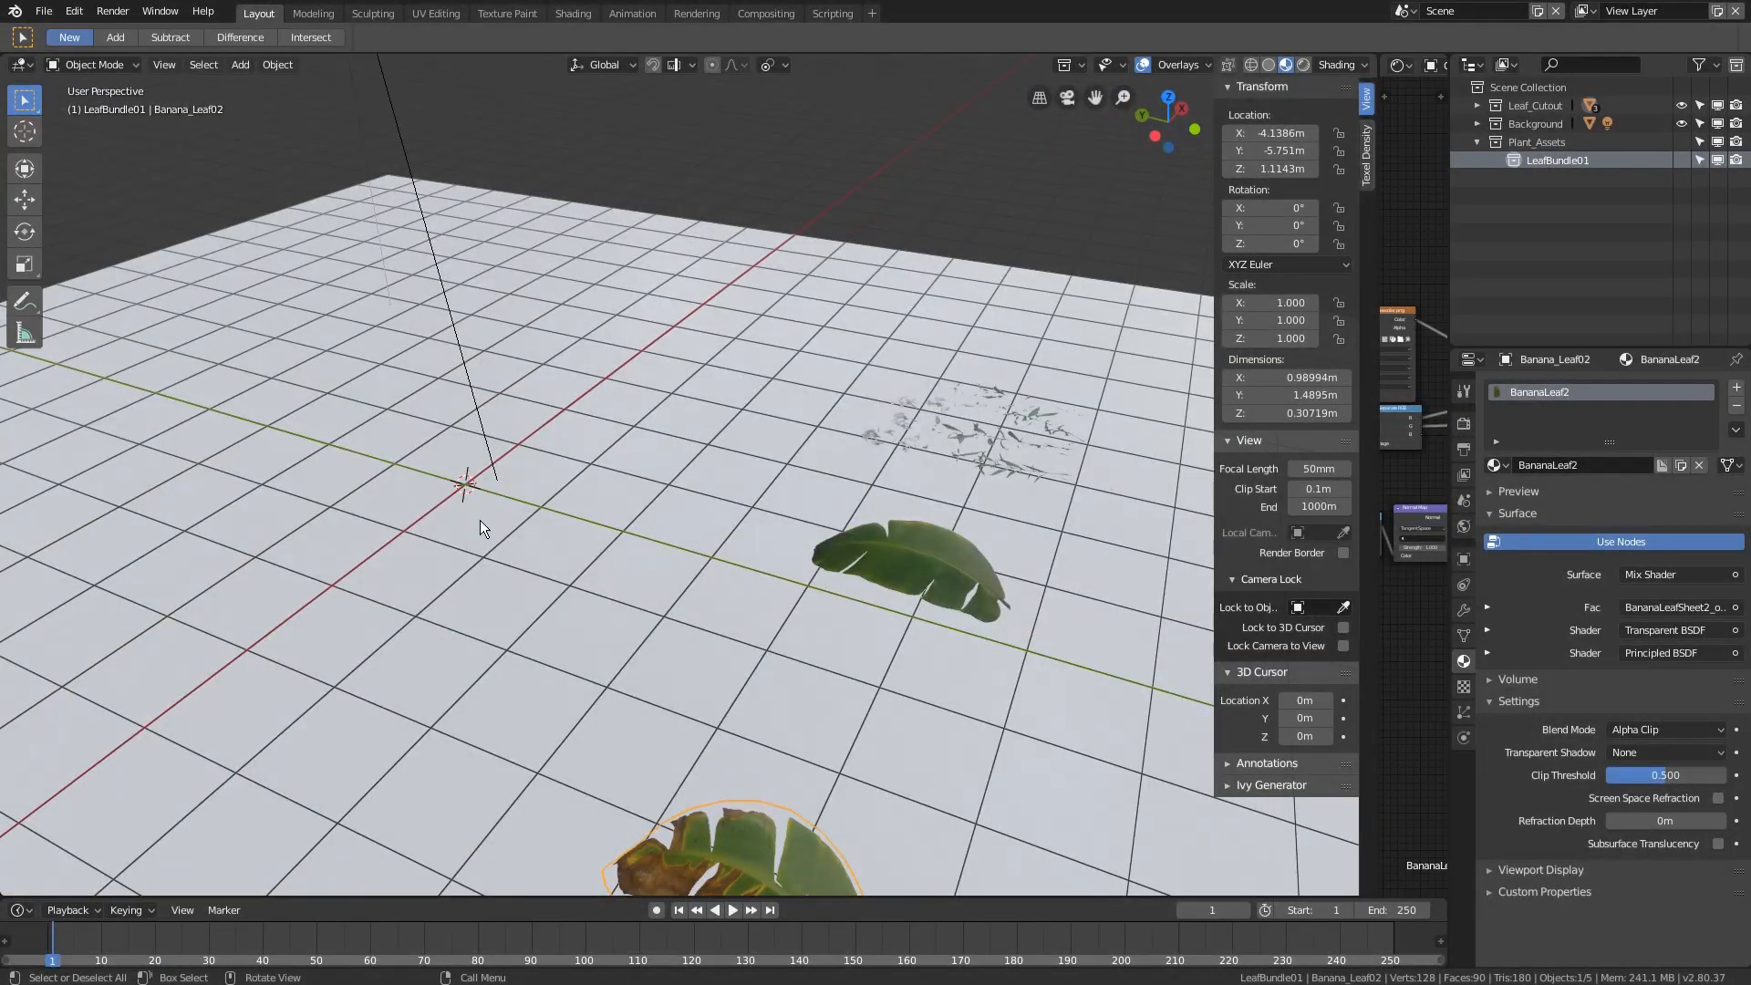
scroll(480, 520, "down", 5)
middle_click_drag(480, 519, 677, 456)
scroll(640, 489, "up", 3)
- Duplicate both banana leaves together and place the copies about 1.97 m away from the originals
left_click(606, 538)
scroll(677, 456, "down", 2)
middle_click_drag(780, 443, 633, 516)
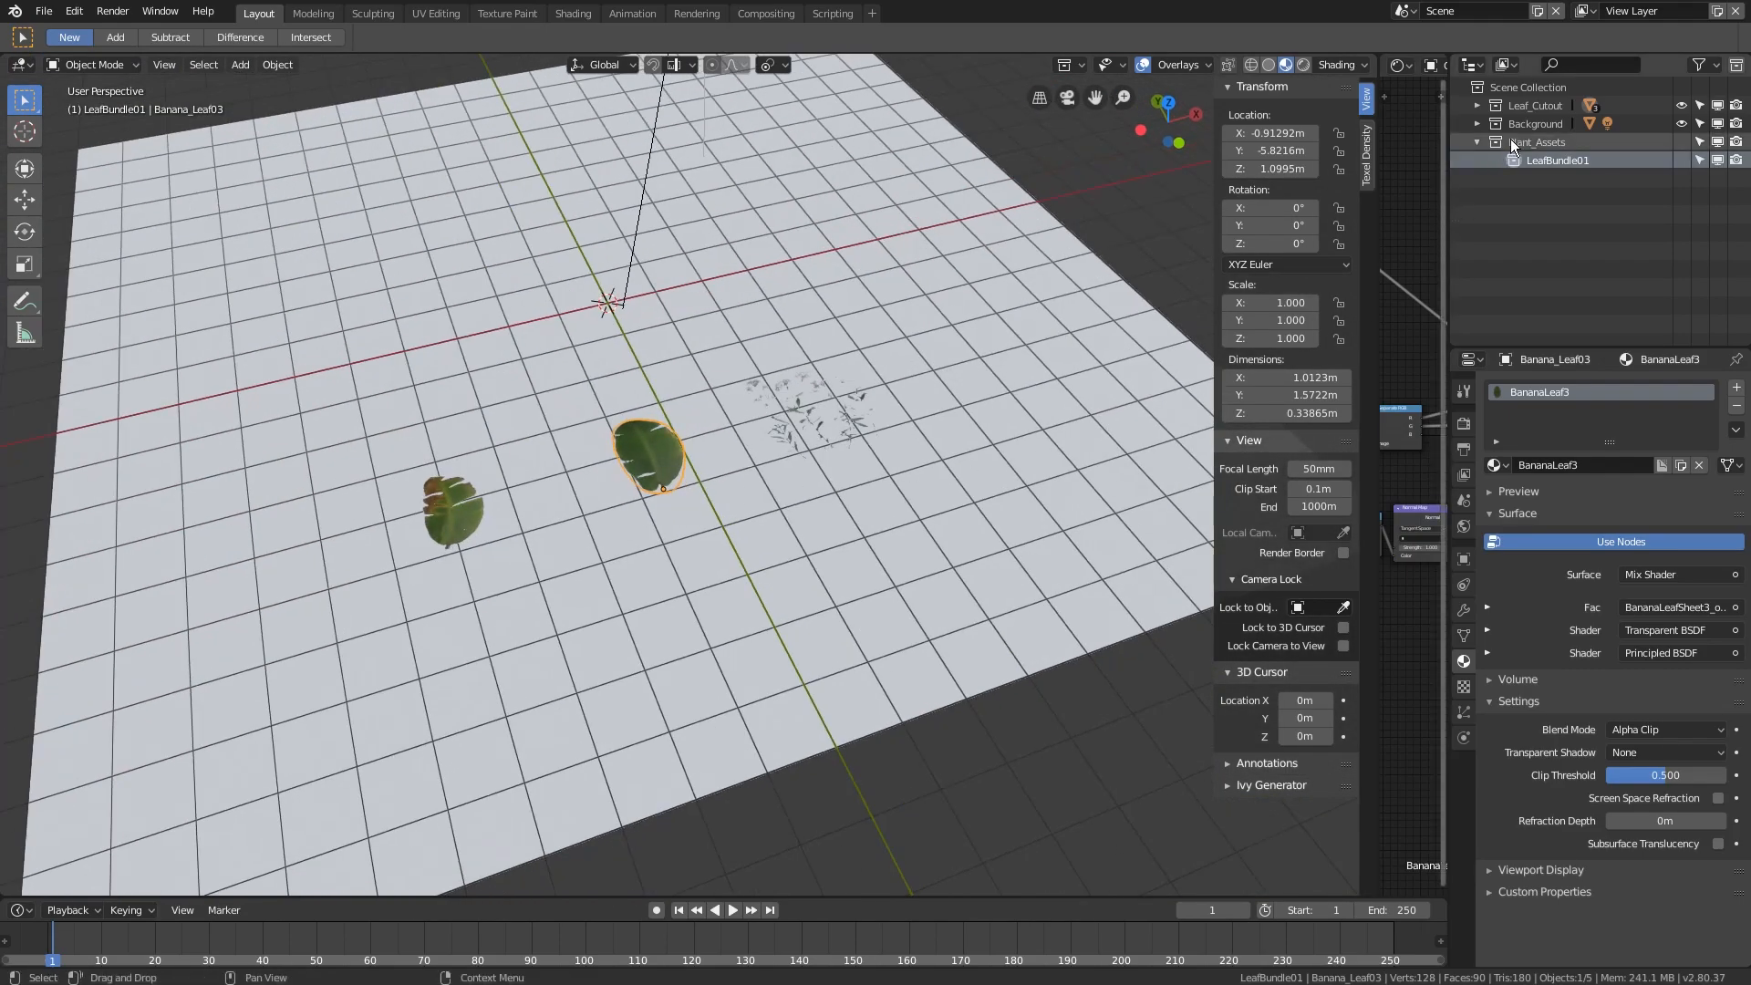
left_click(456, 515, "shift")
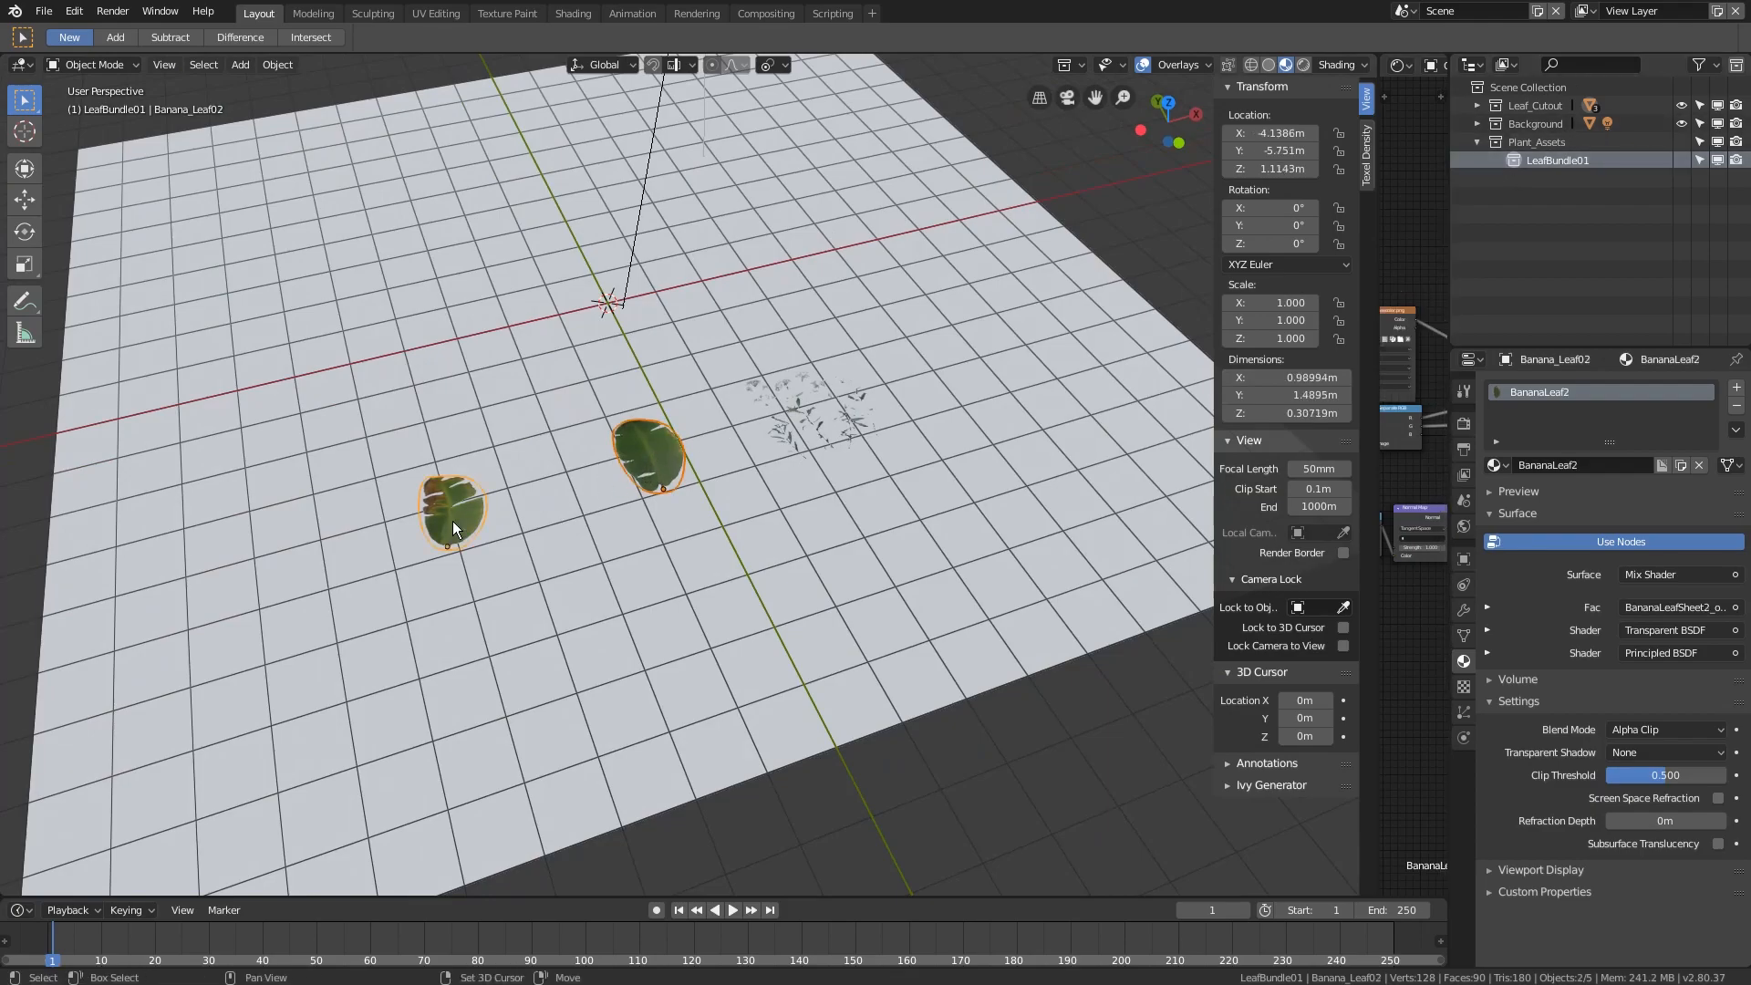
key("shift+d")
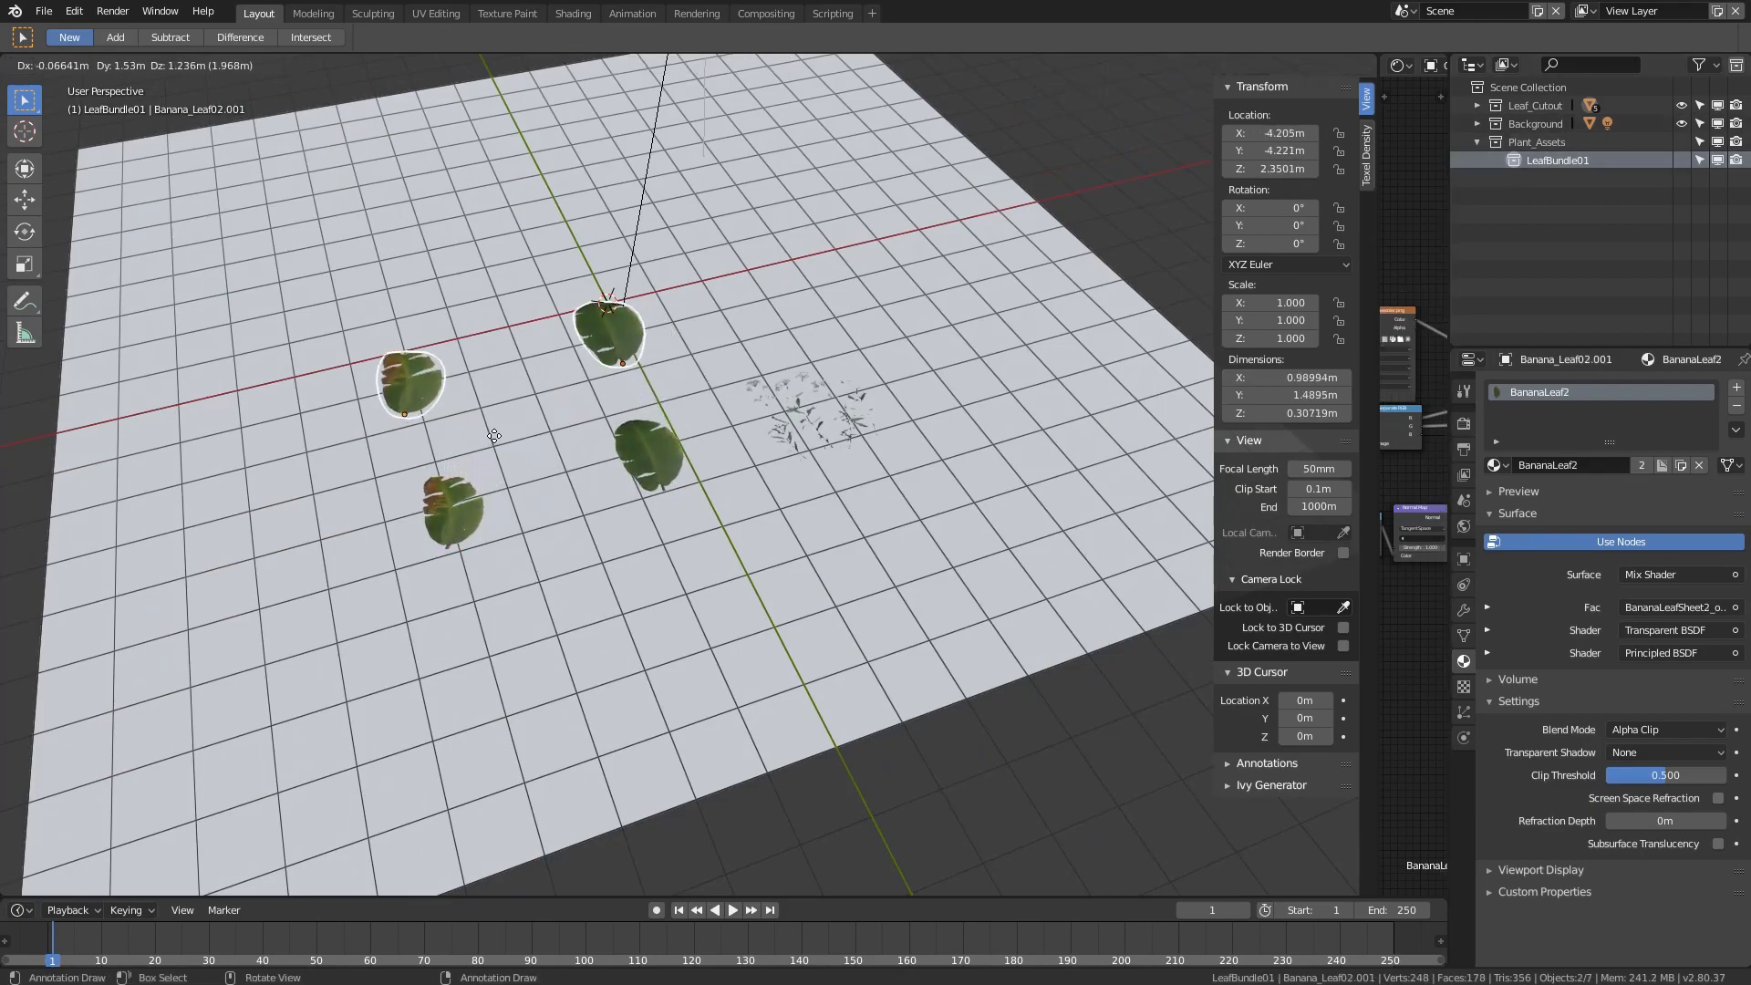
left_click(495, 436)
- Move the two duplicated leaves to the LeafBundle01 collection inside Plant_Assets
middle_click_drag(495, 436, 571, 414)
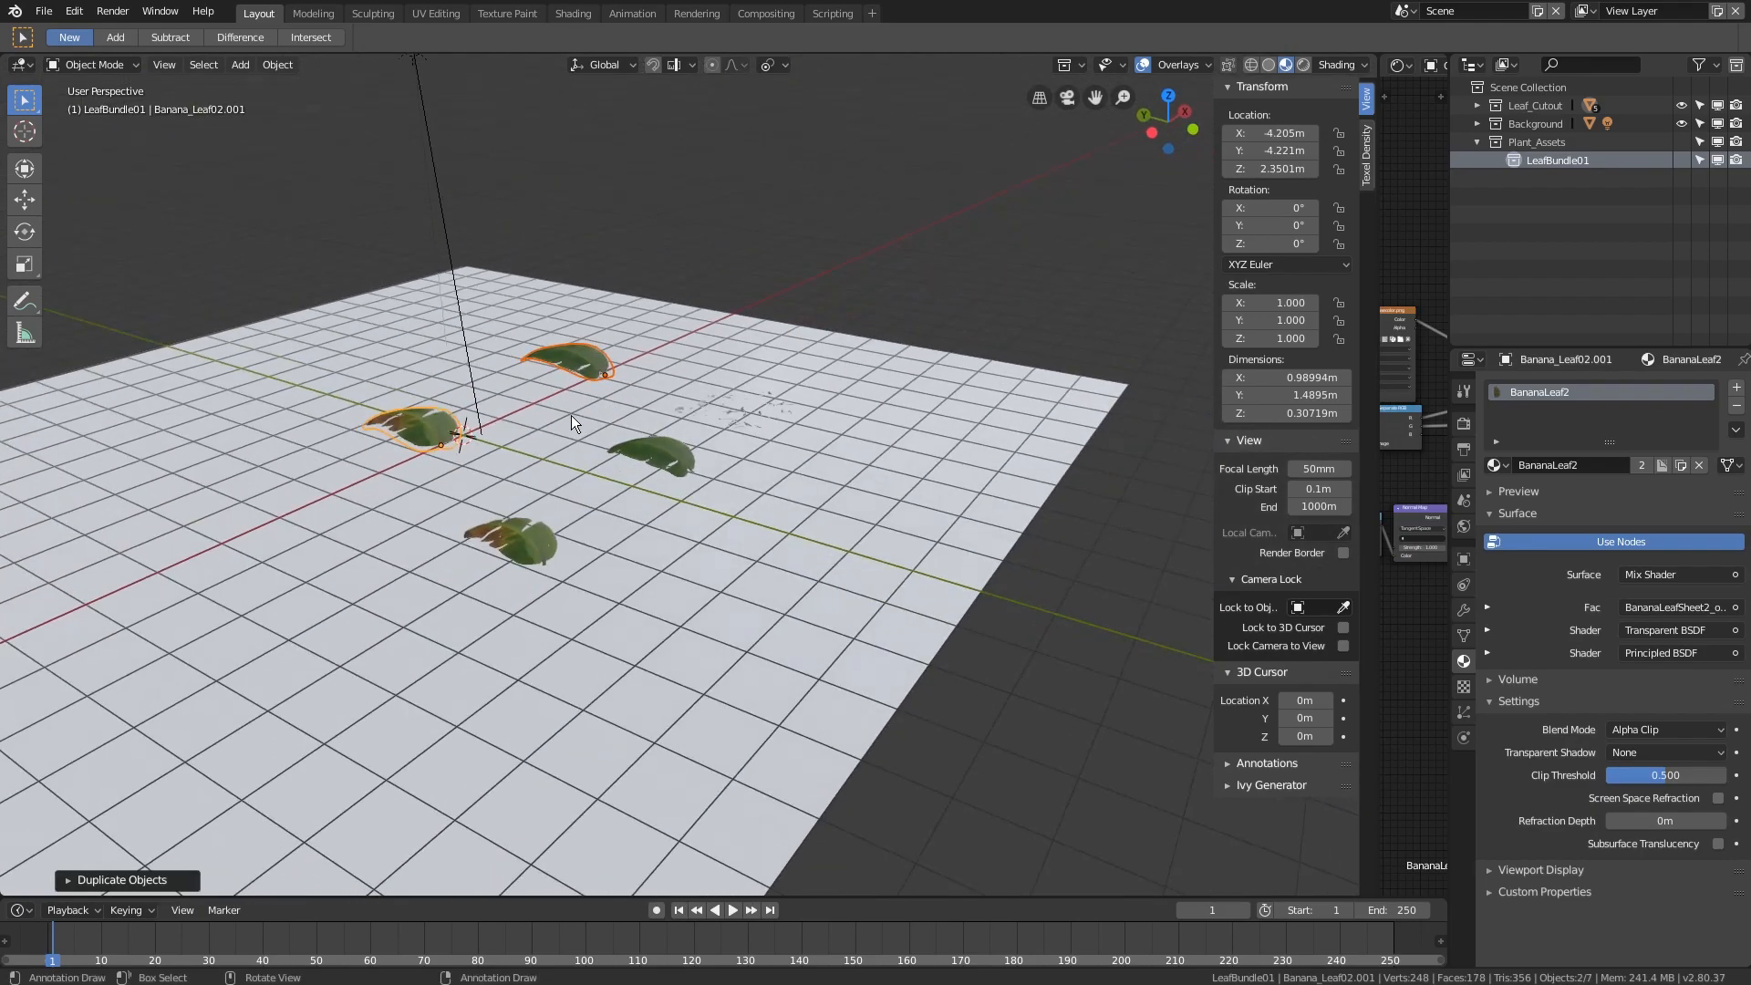
key("m")
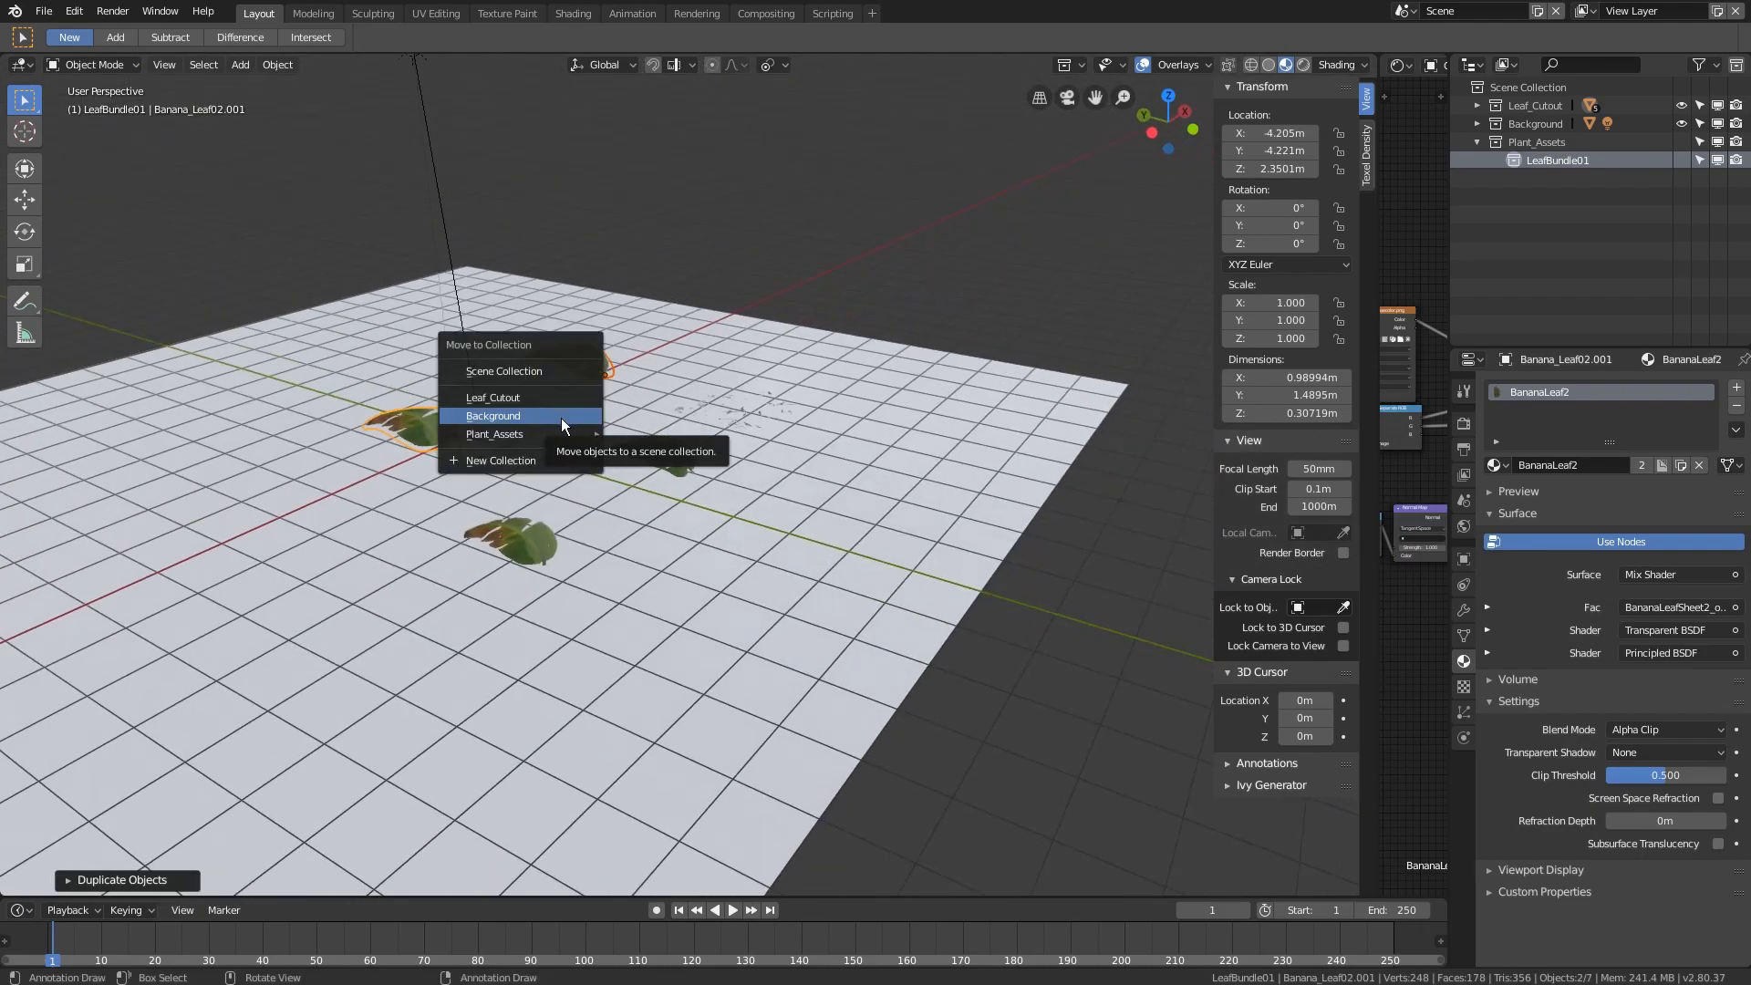
mouse_move(507, 433)
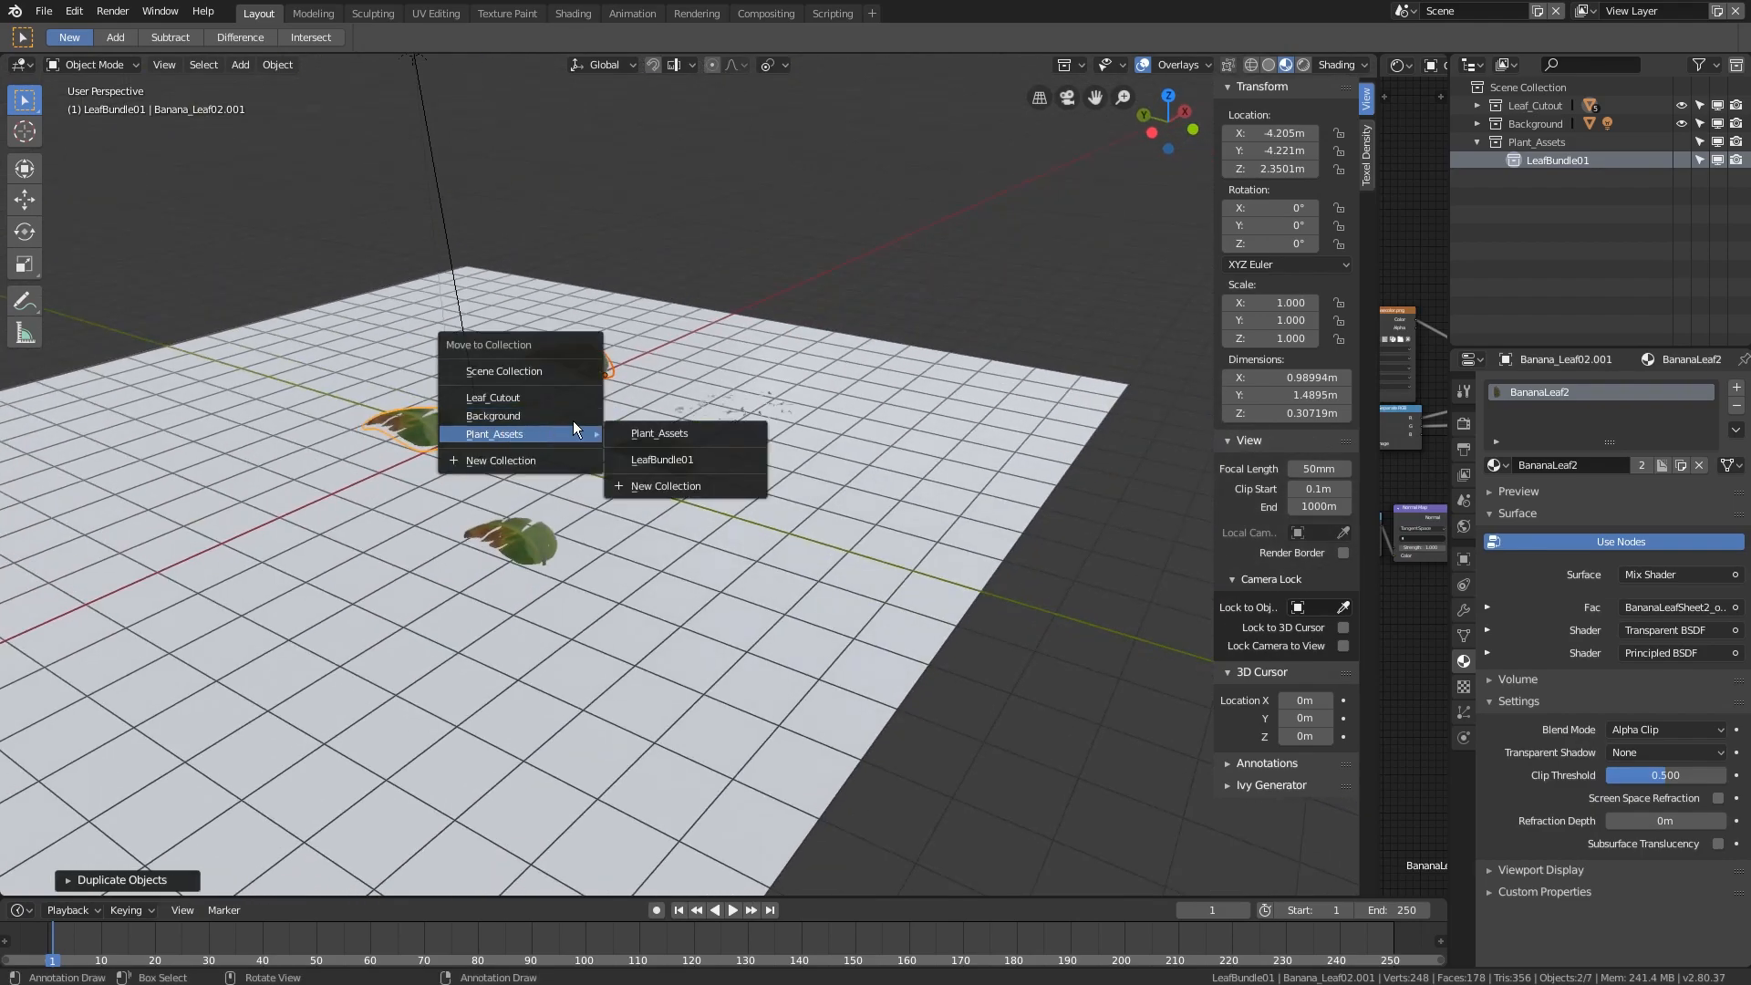
left_click(676, 460)
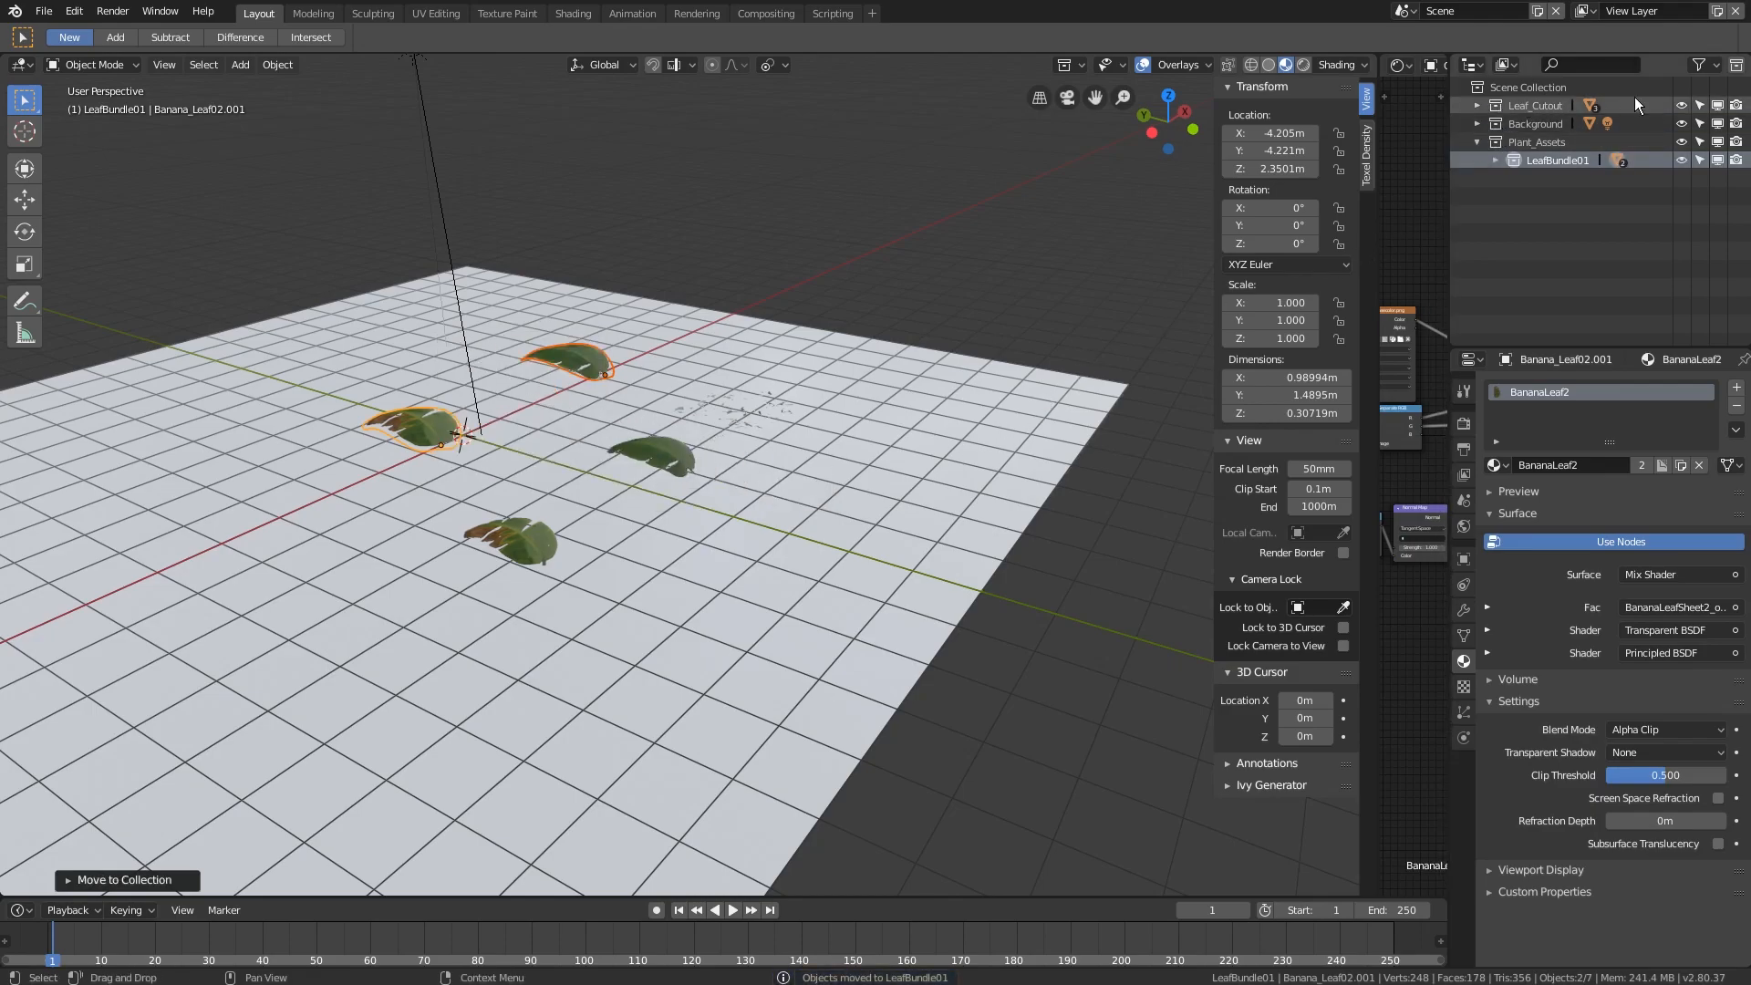
- Hide the Leaf_Cutout collection so only the duplicated leaves remain in the viewport
left_click(1683, 106)
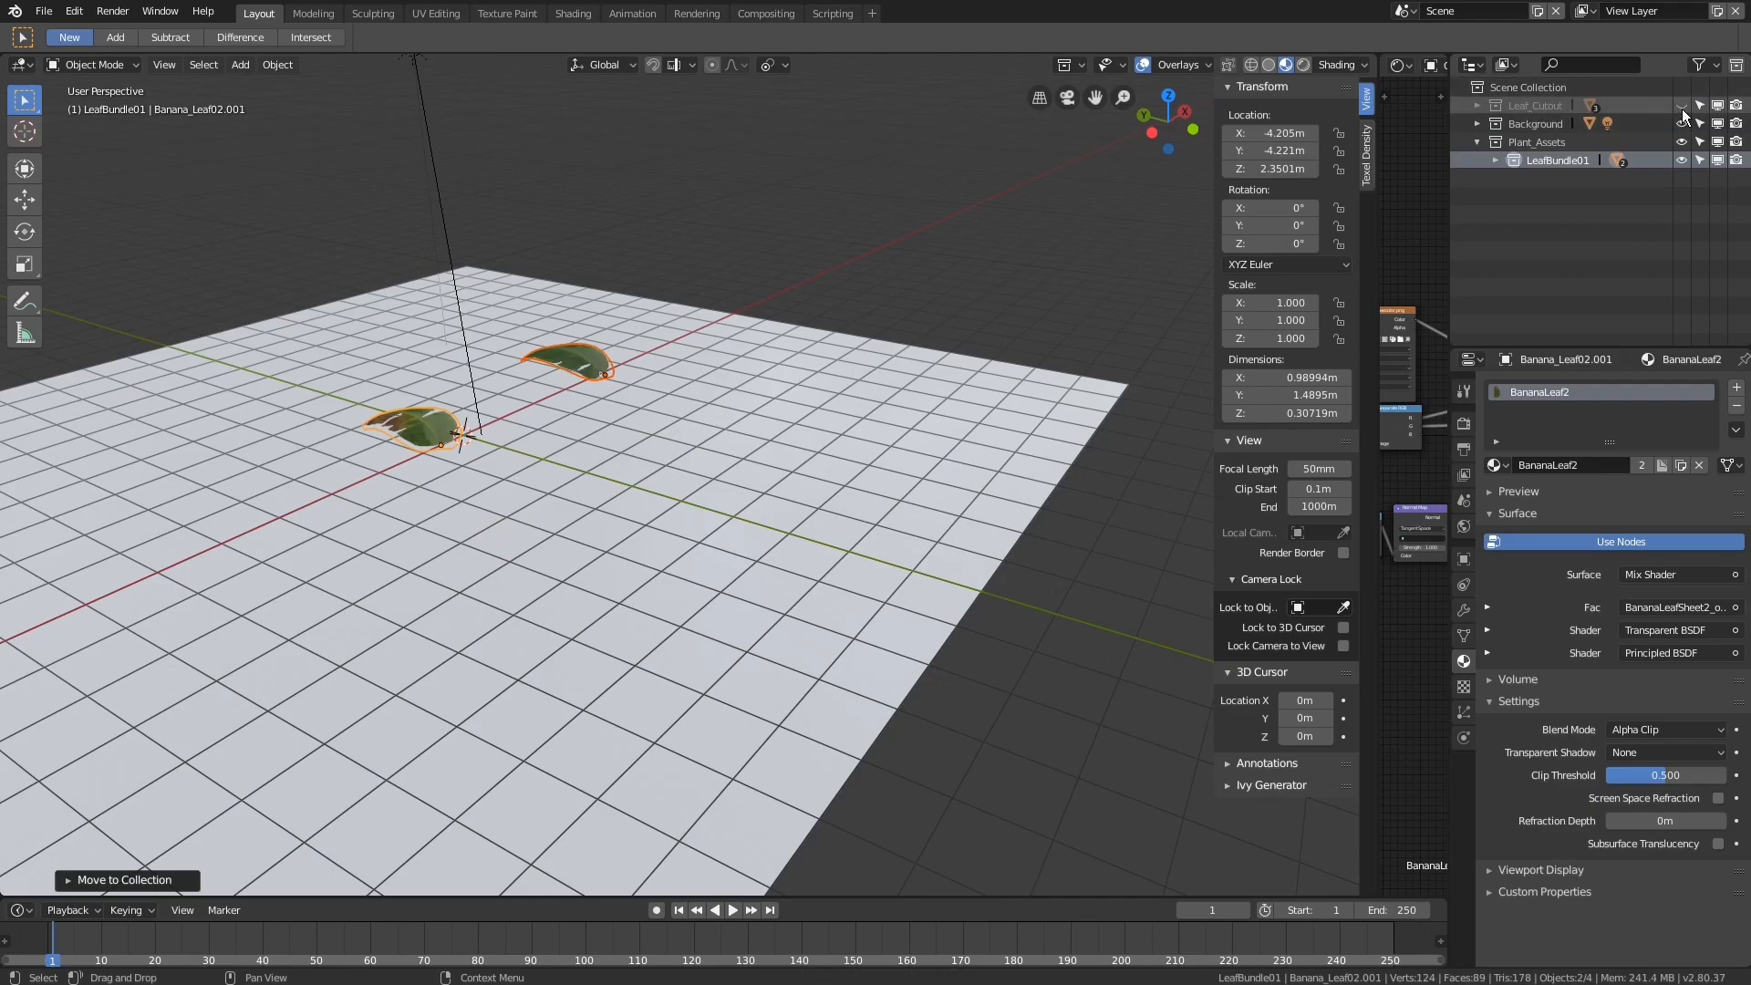
left_click(1682, 106)
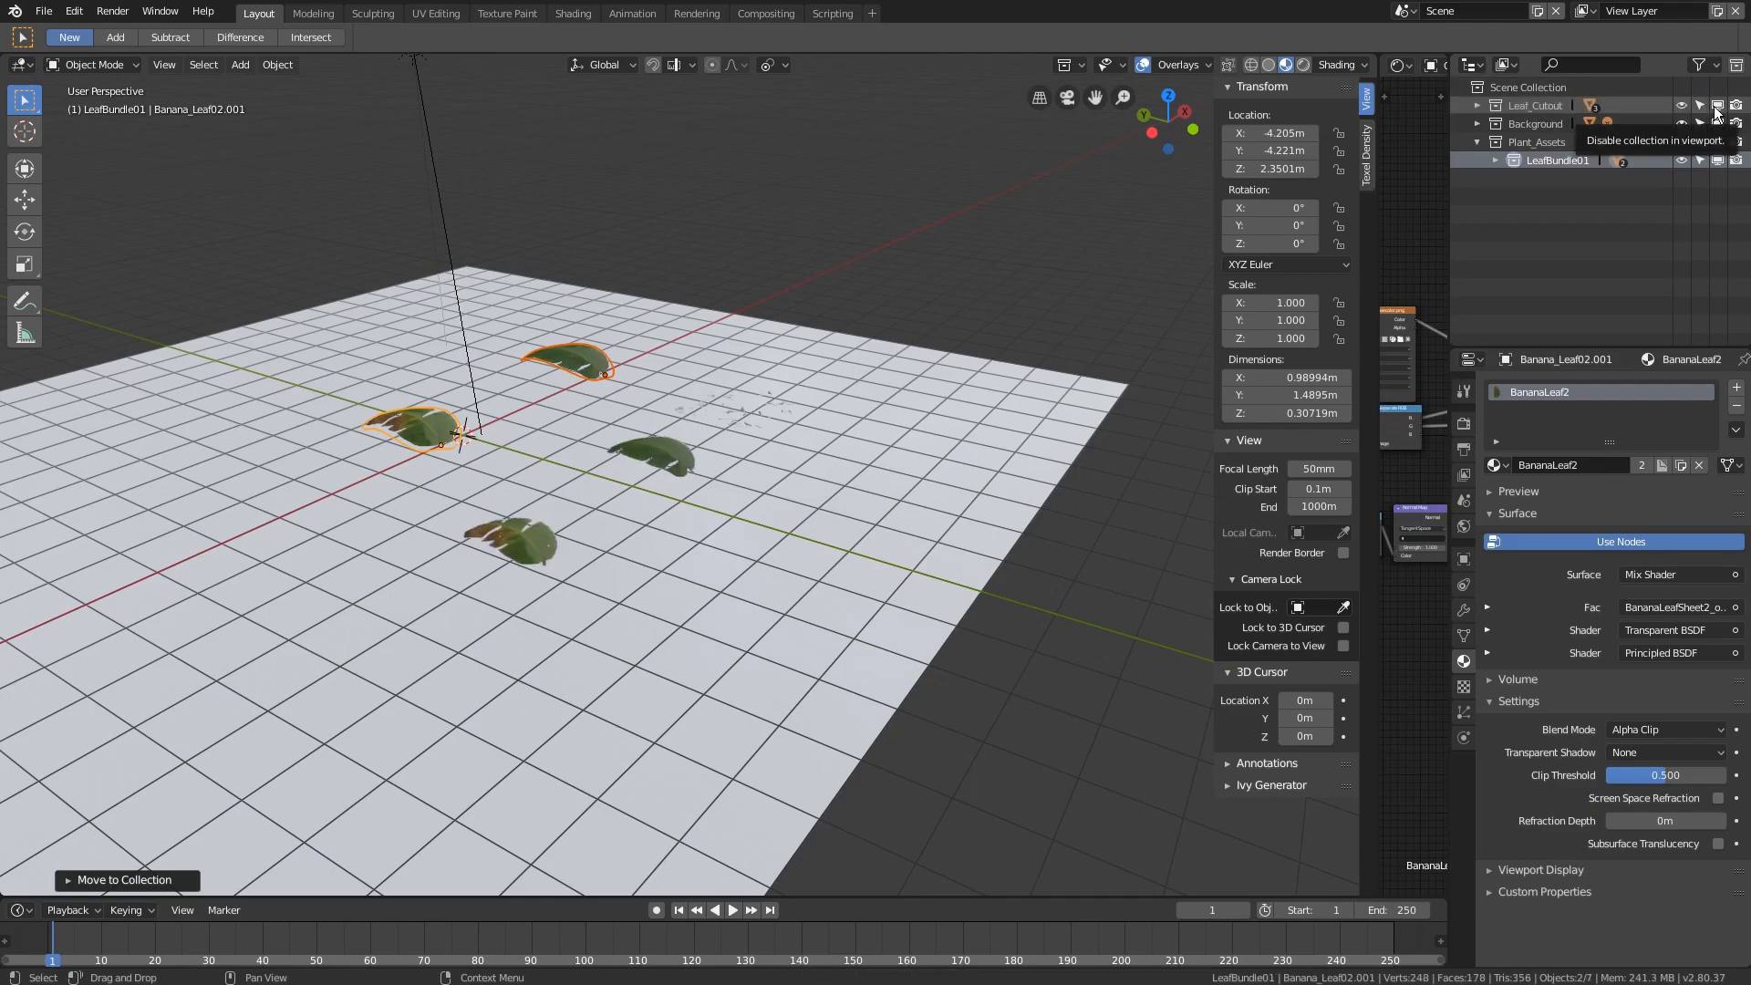
left_click(1717, 107)
left_click(1717, 107)
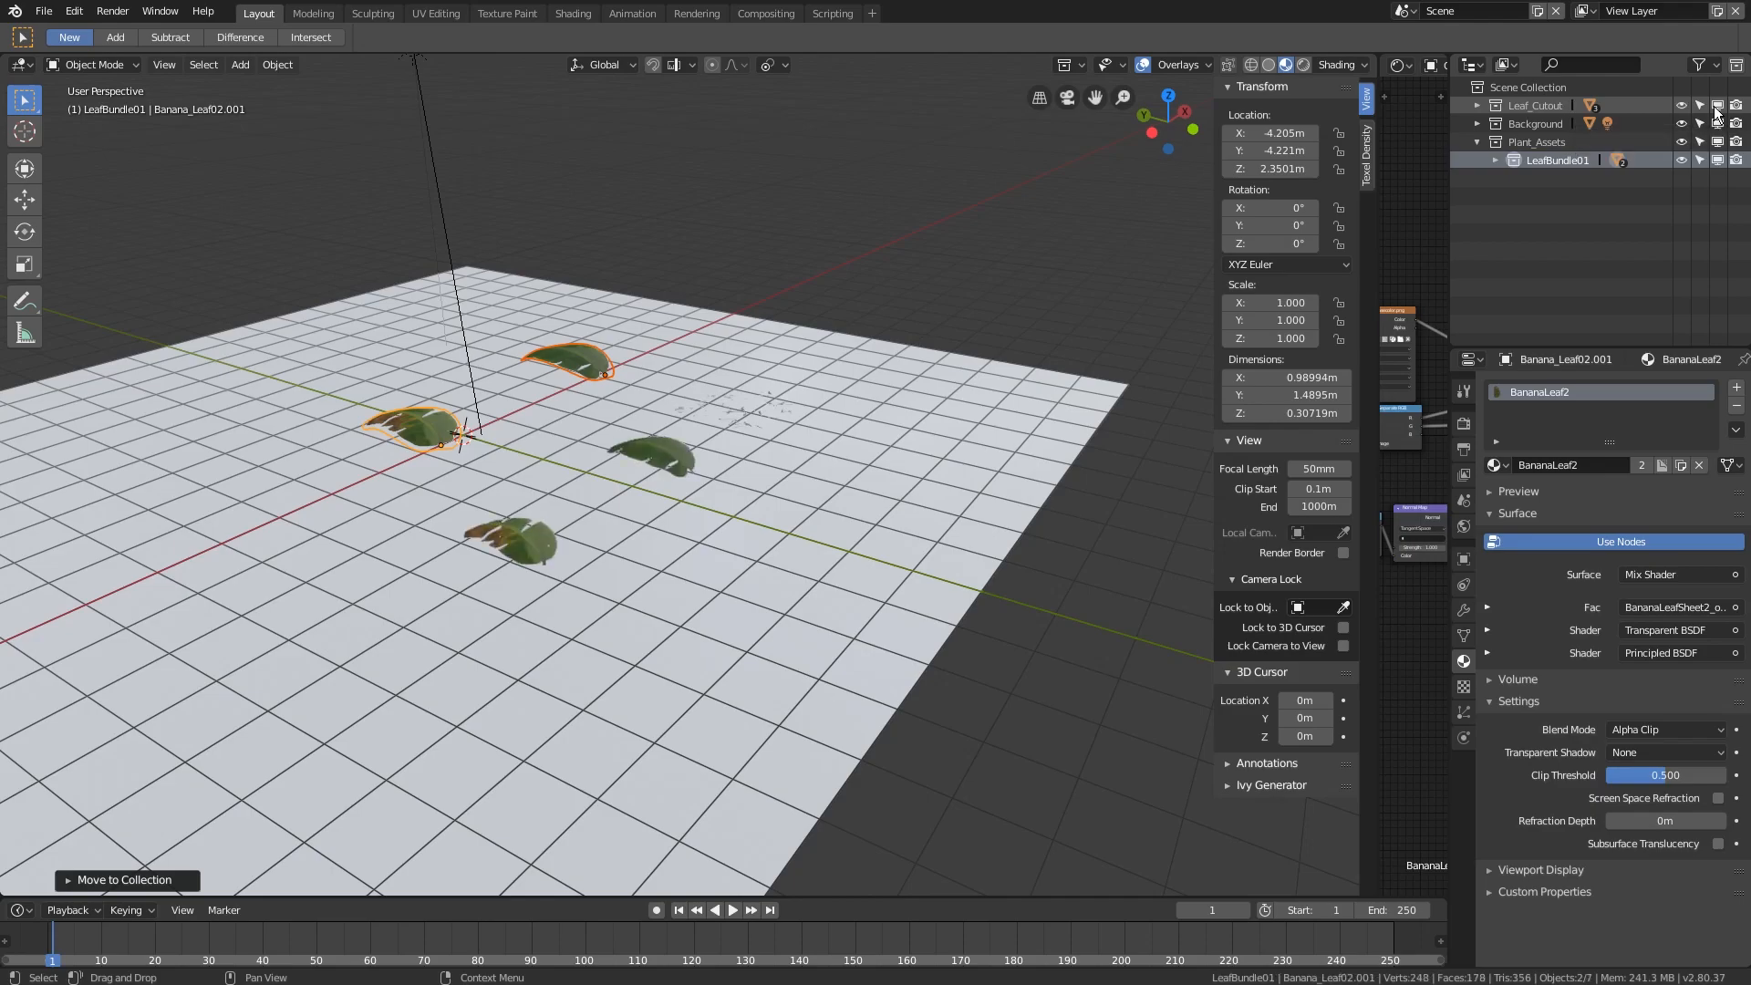
left_click(1682, 106)
left_click(1683, 106)
left_click(1683, 106)
left_click(1684, 105)
left_click(1683, 106)
left_click(1684, 106)
left_click(1683, 106)
- Select both leaf copies, with the green one active, and snap them to the 3D cursor keeping their offset
middle_click_drag(1133, 283, 726, 442)
left_click(713, 429)
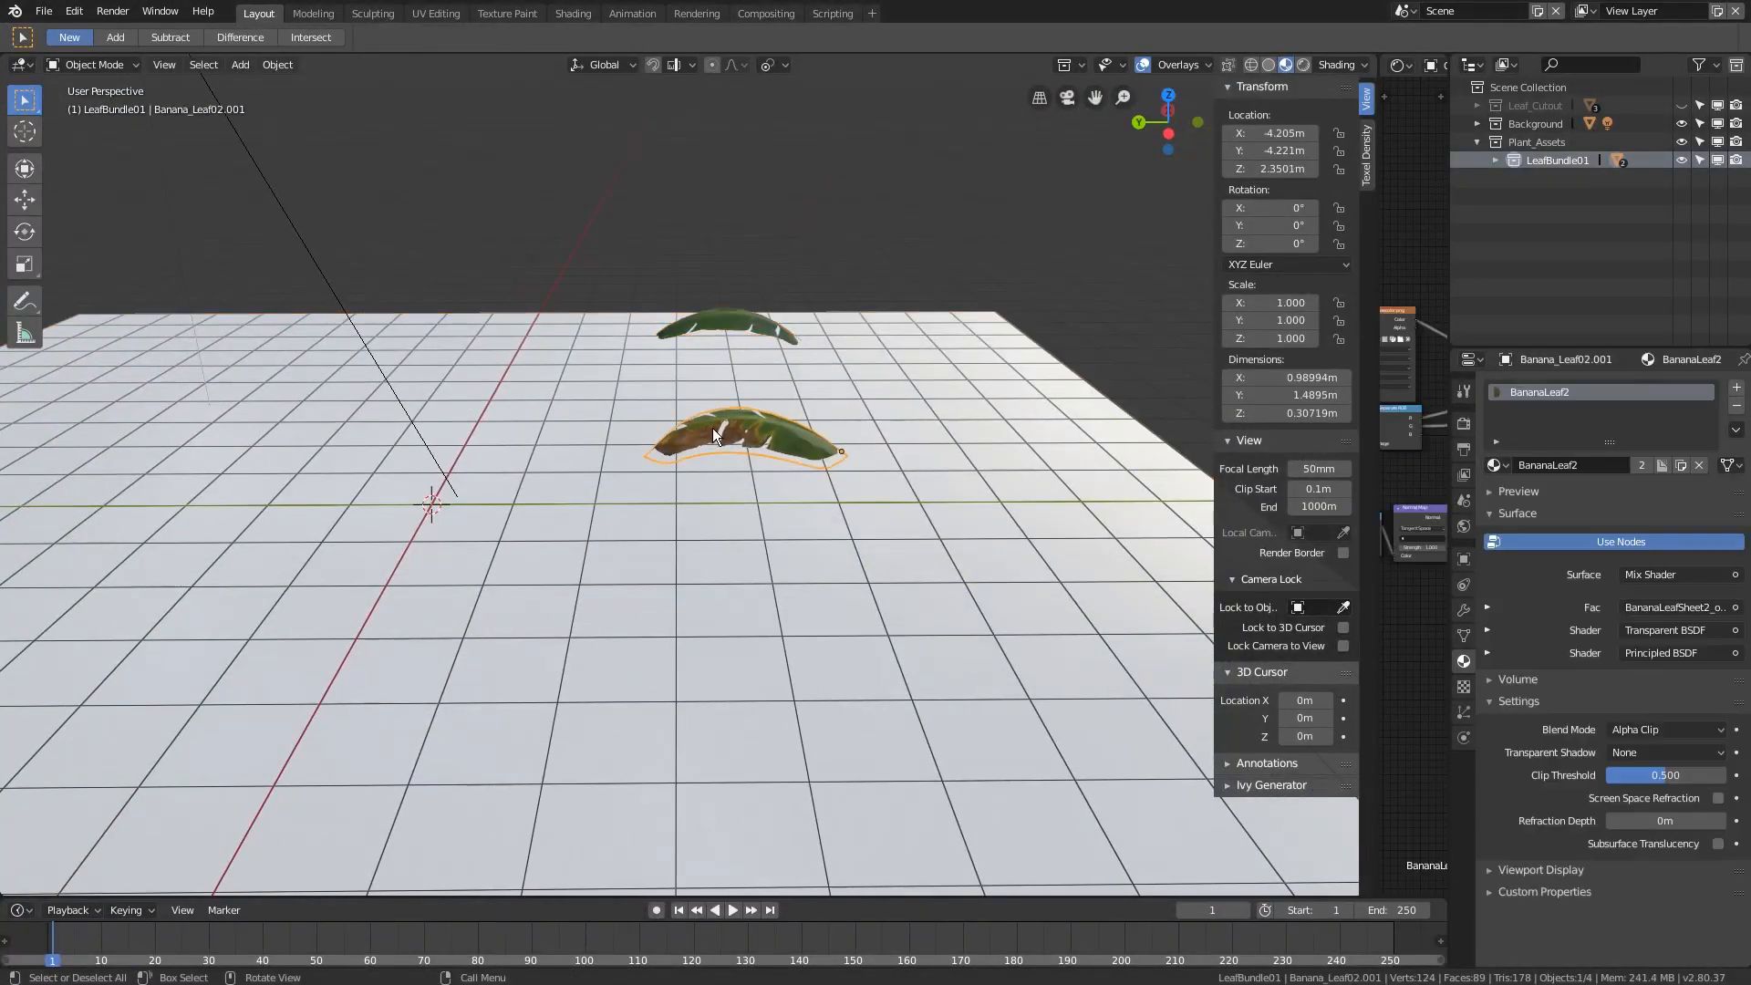
left_click(737, 315, "shift")
middle_click_drag(737, 316, 682, 397)
key("shift+s")
key("shift+s")
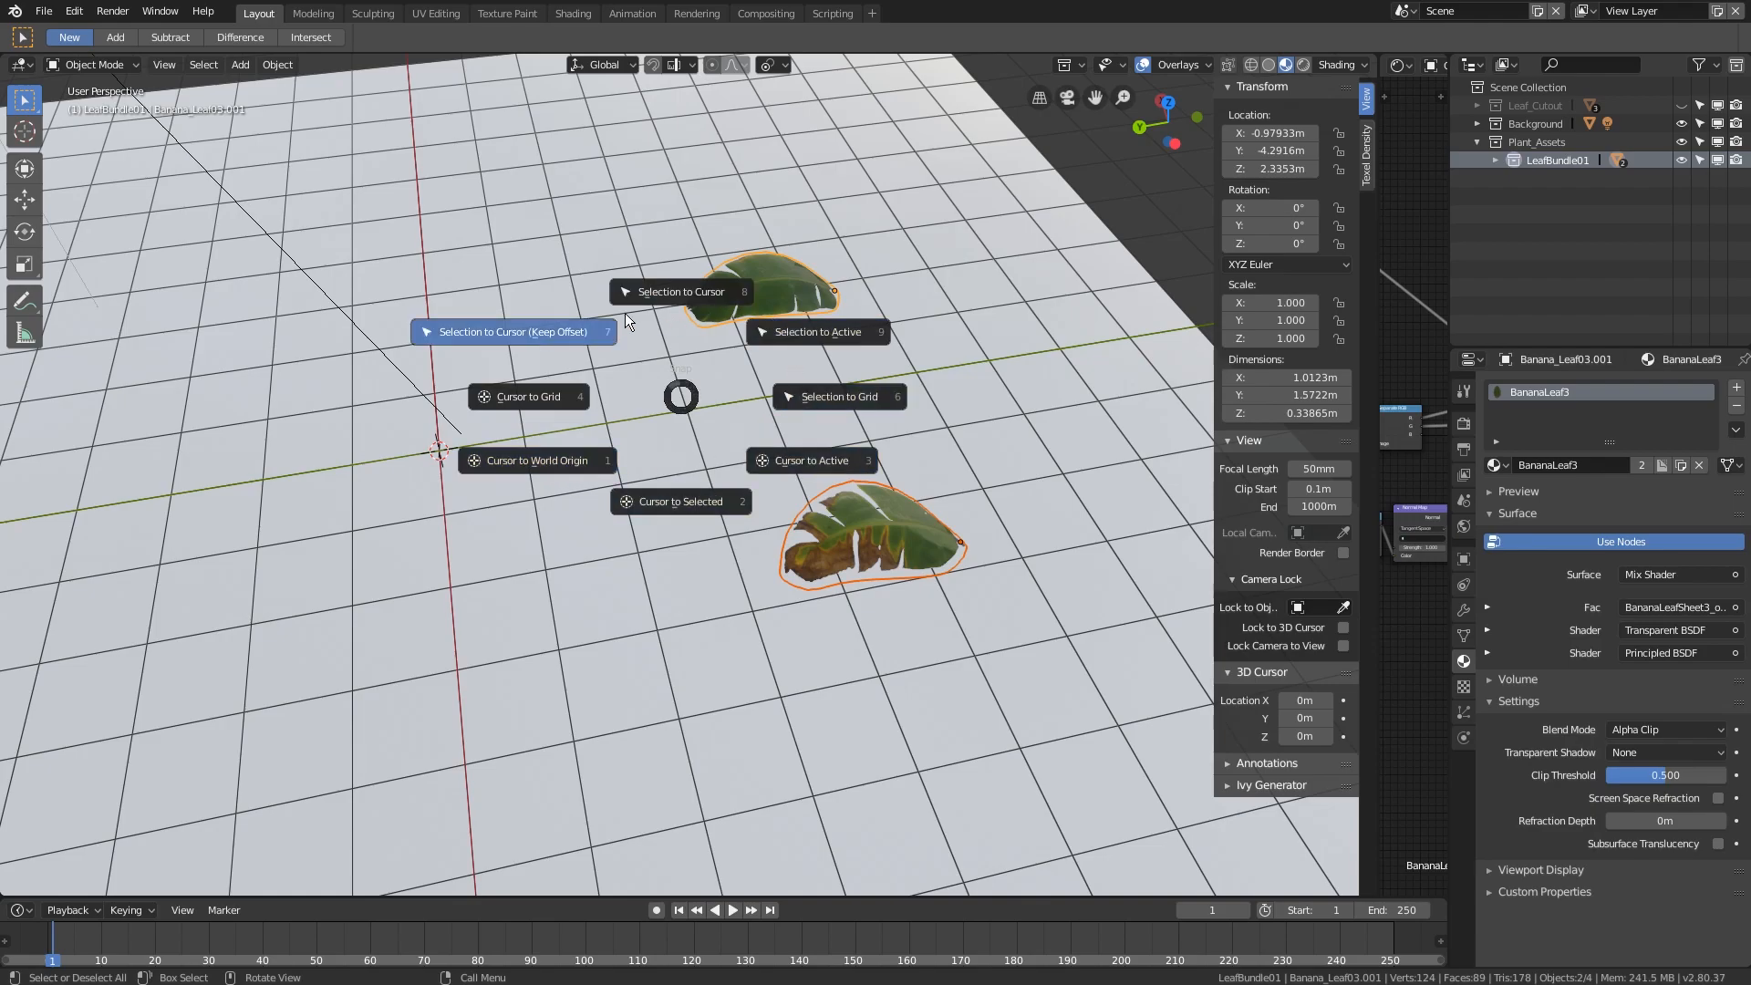
left_click(555, 339)
- Snap the brown-edged leaf copy alone to the 3D cursor at the world origin
middle_click_drag(552, 343, 464, 472)
left_click(379, 600)
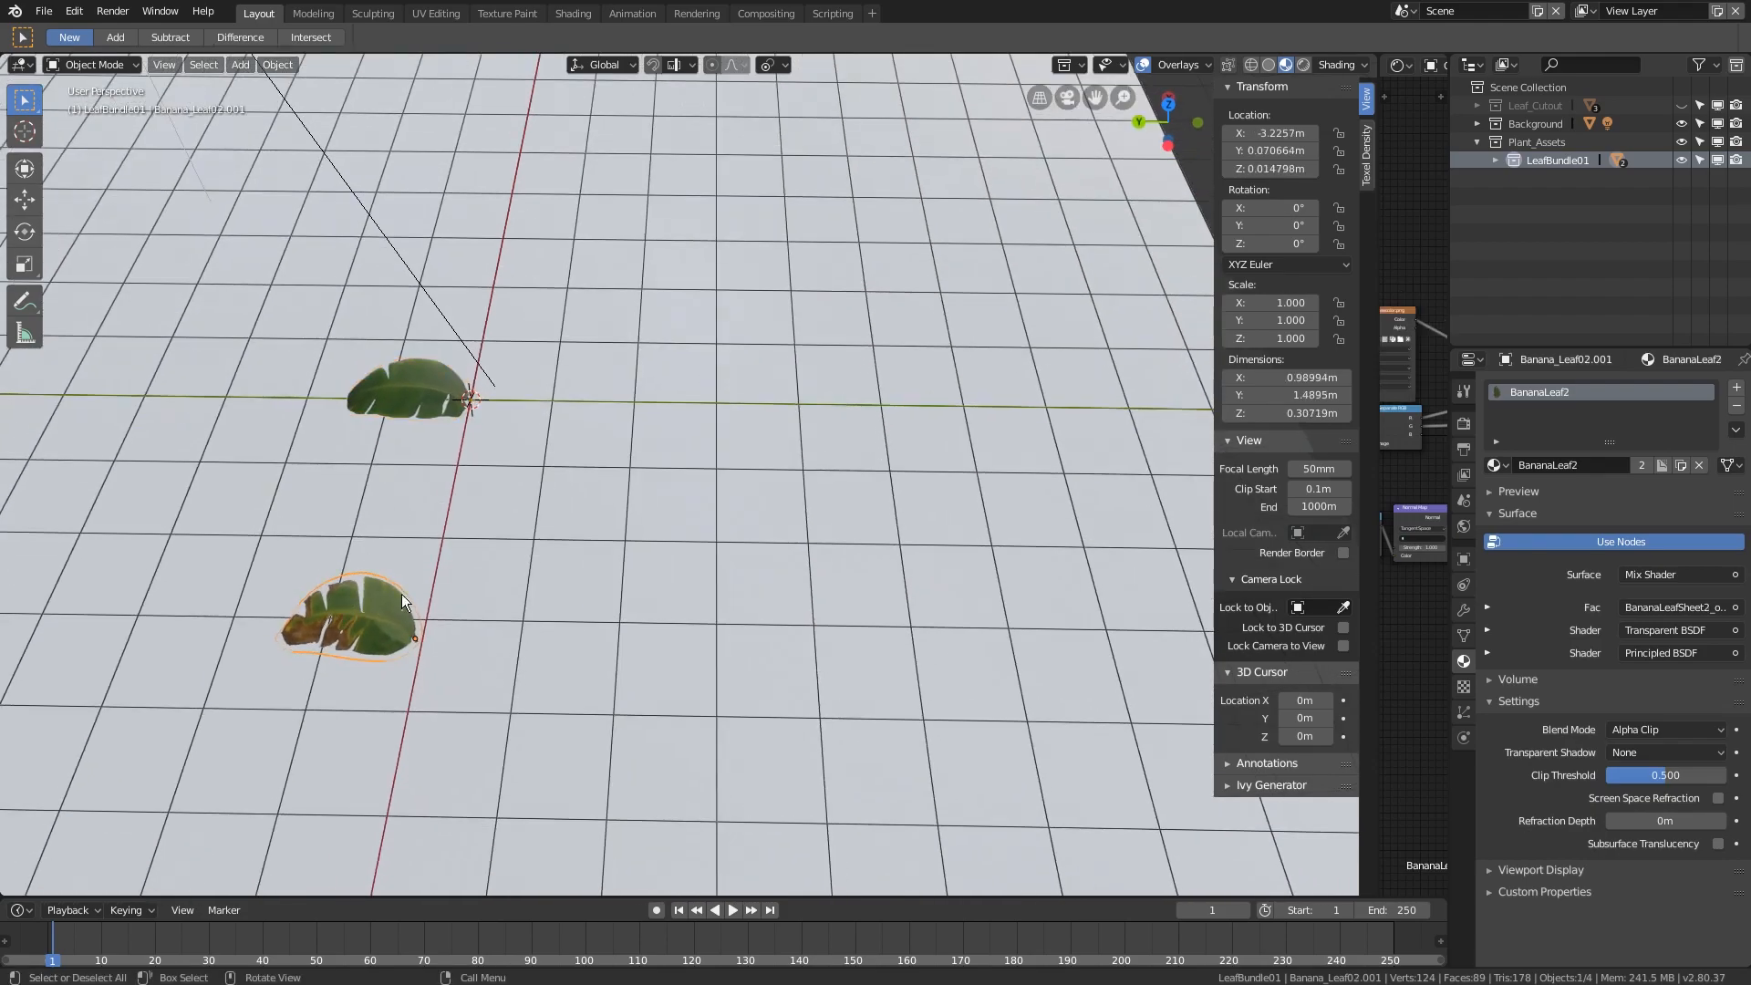
middle_click_drag(380, 600, 434, 485)
key("shift+s")
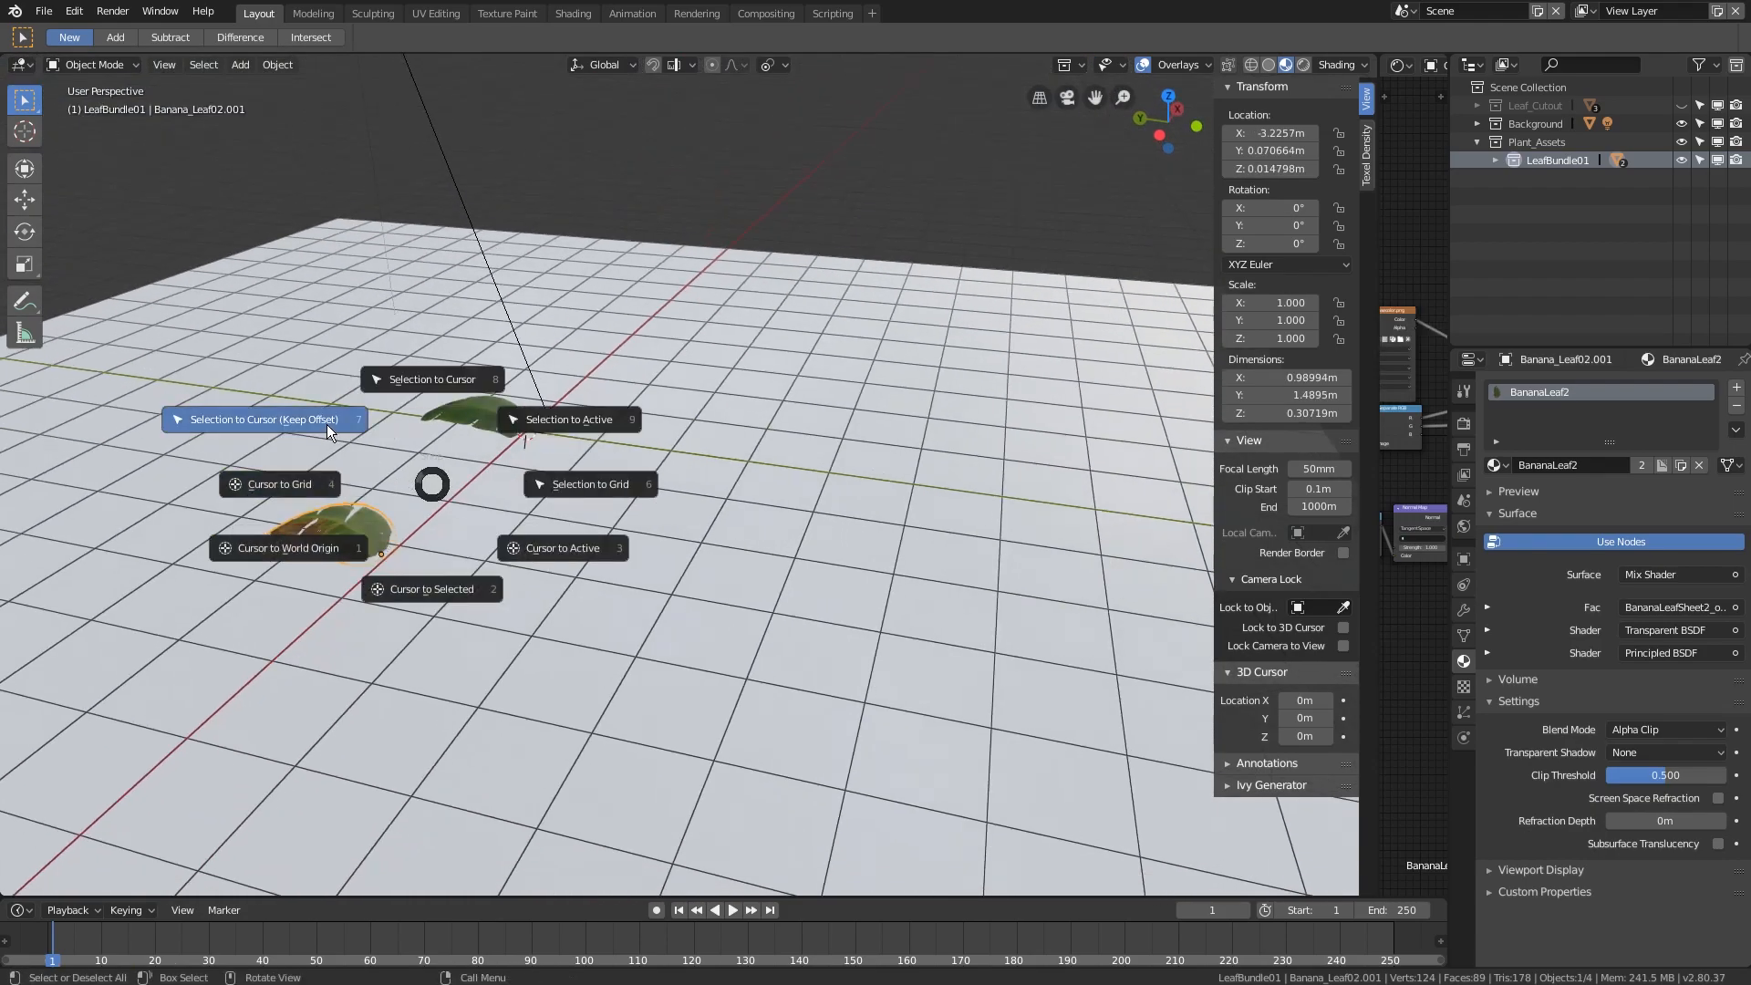
left_click(327, 424)
- Rotate the brown-edged leaf around the global Z axis to about -101° so it fans away from the green leaf
middle_click_drag(347, 429, 524, 445)
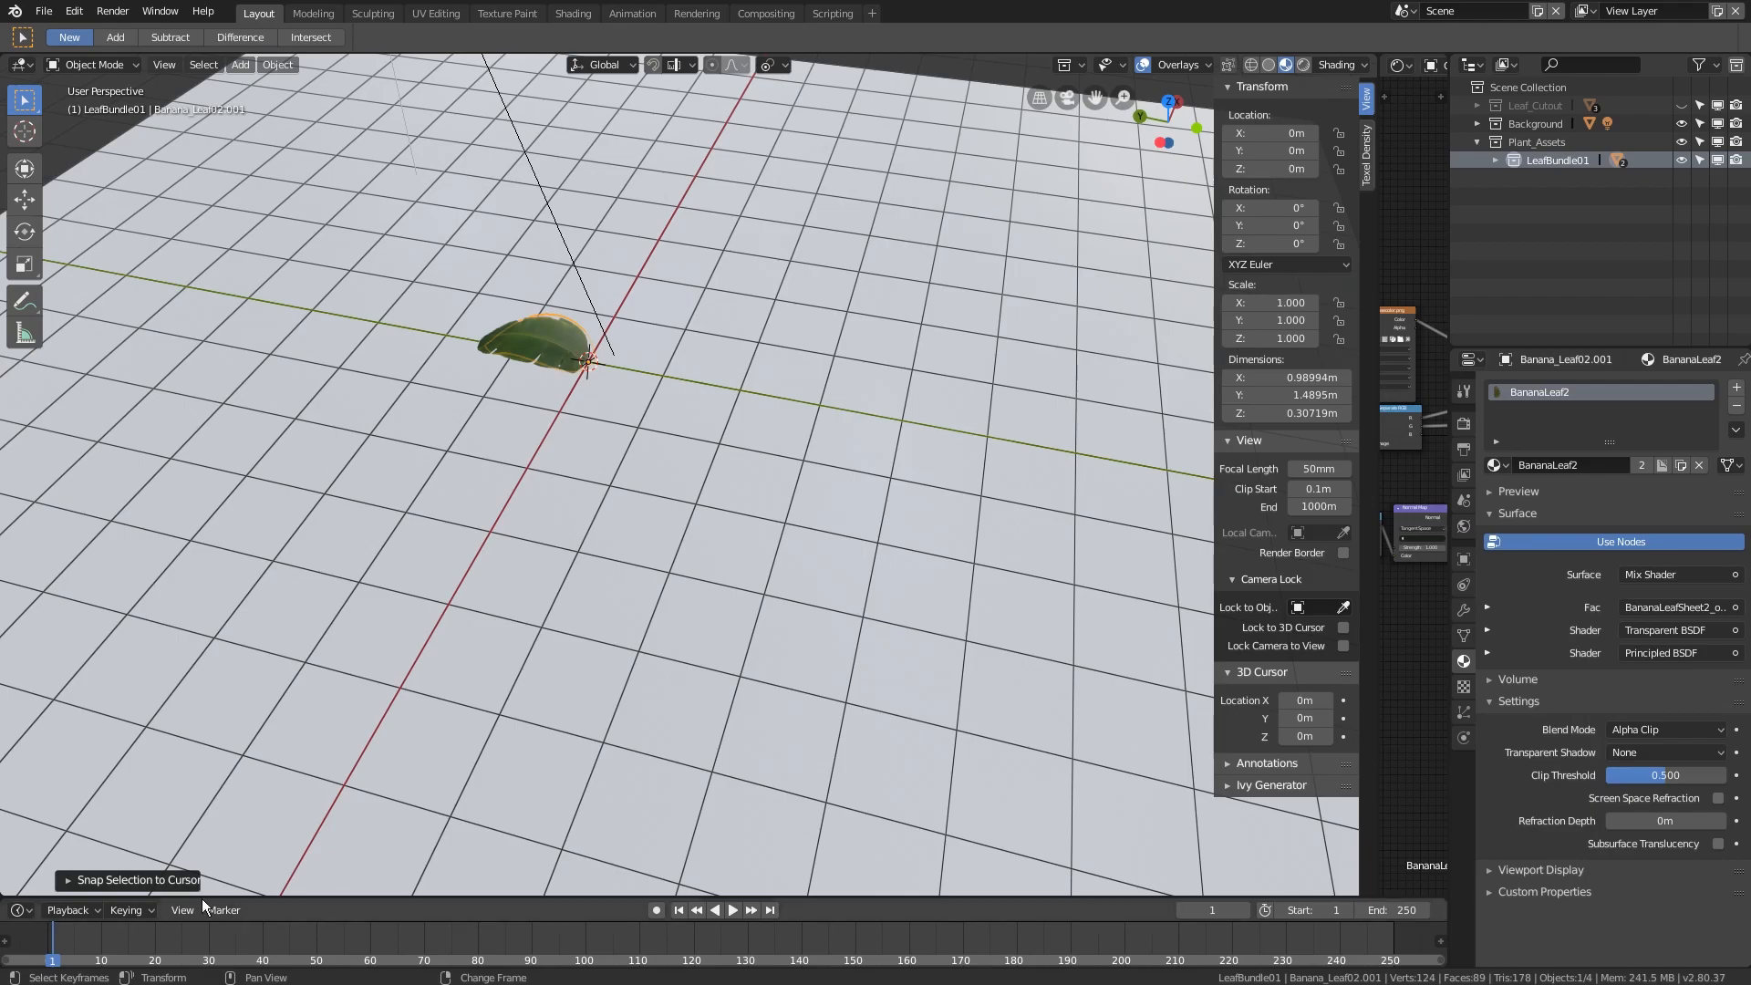
scroll(533, 420, "up", 4)
middle_click_drag(533, 419, 523, 471)
scroll(524, 470, "up", 4)
middle_click_drag(774, 472, 586, 402)
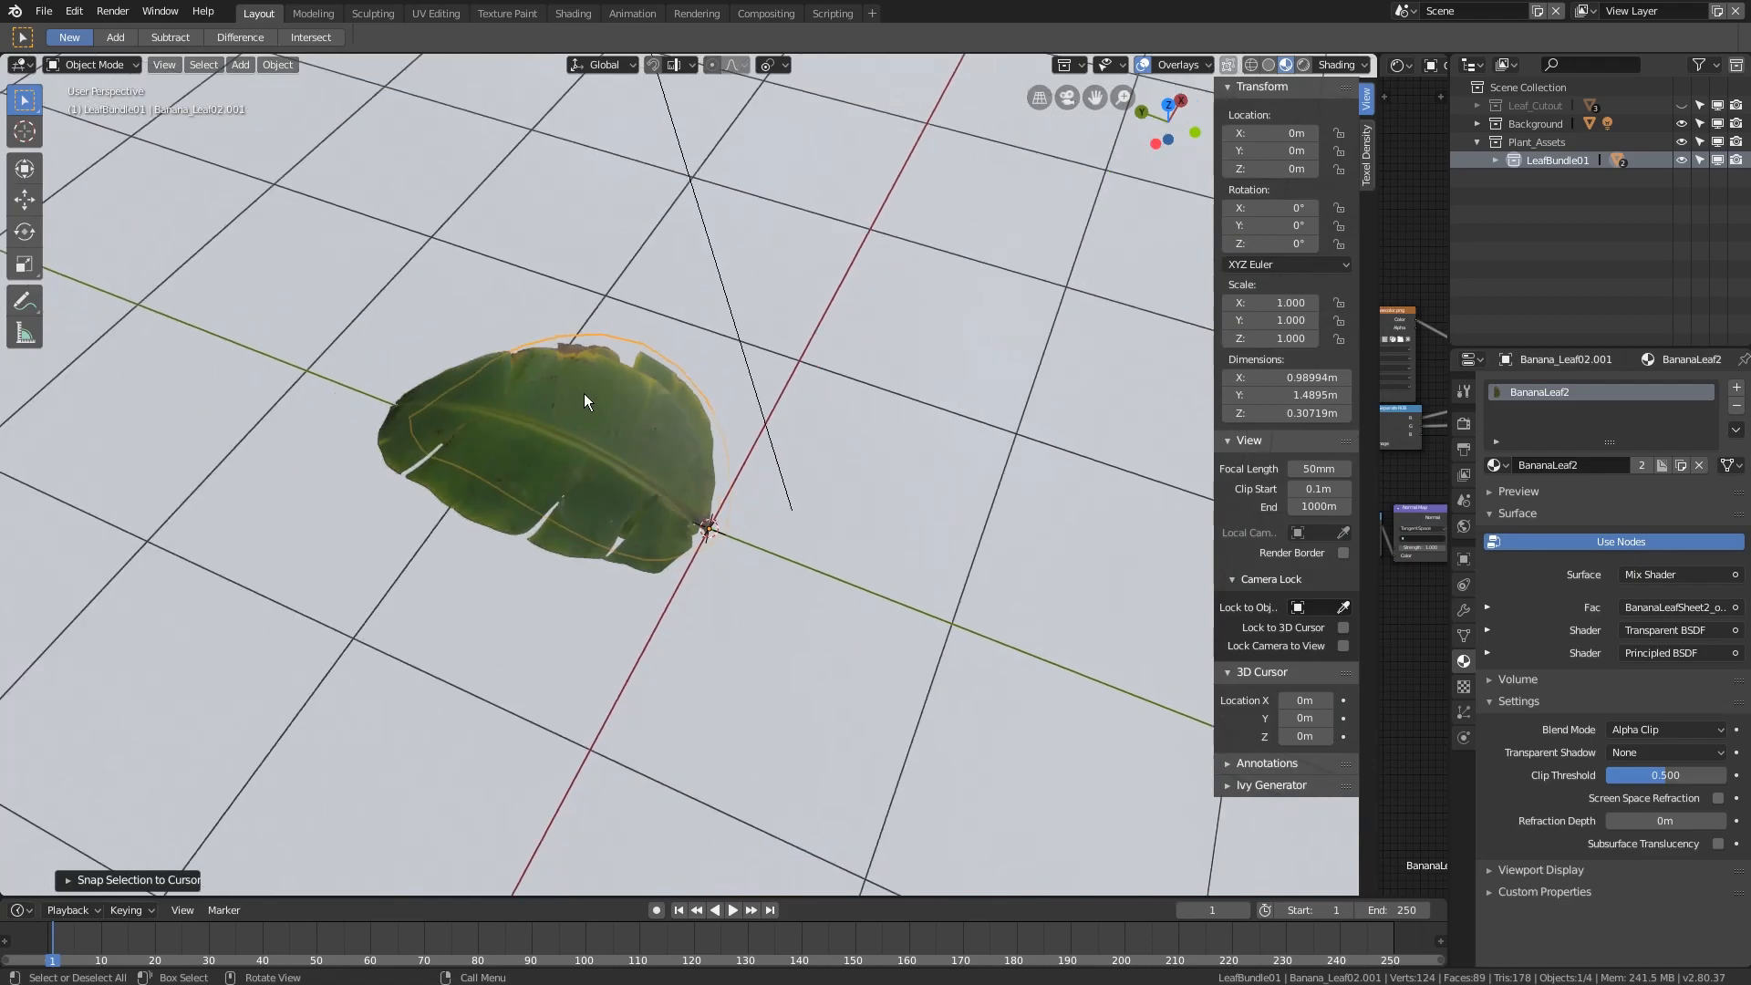
left_click(587, 346)
left_click(691, 399)
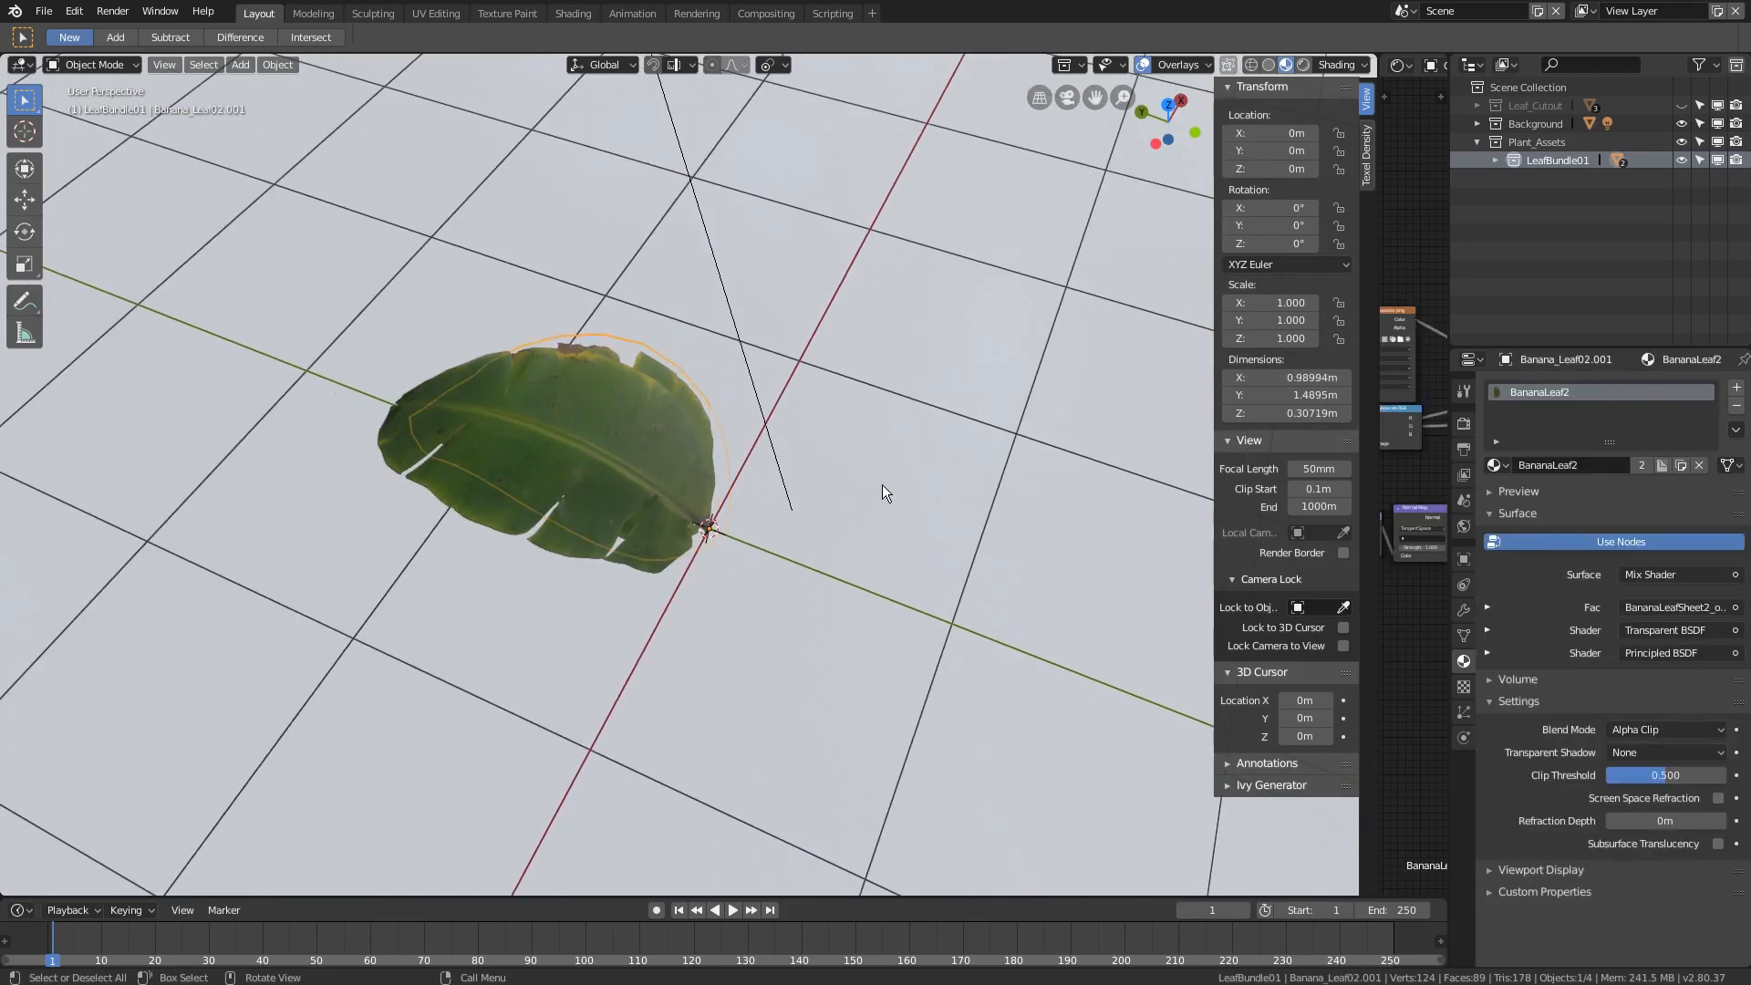
key("r")
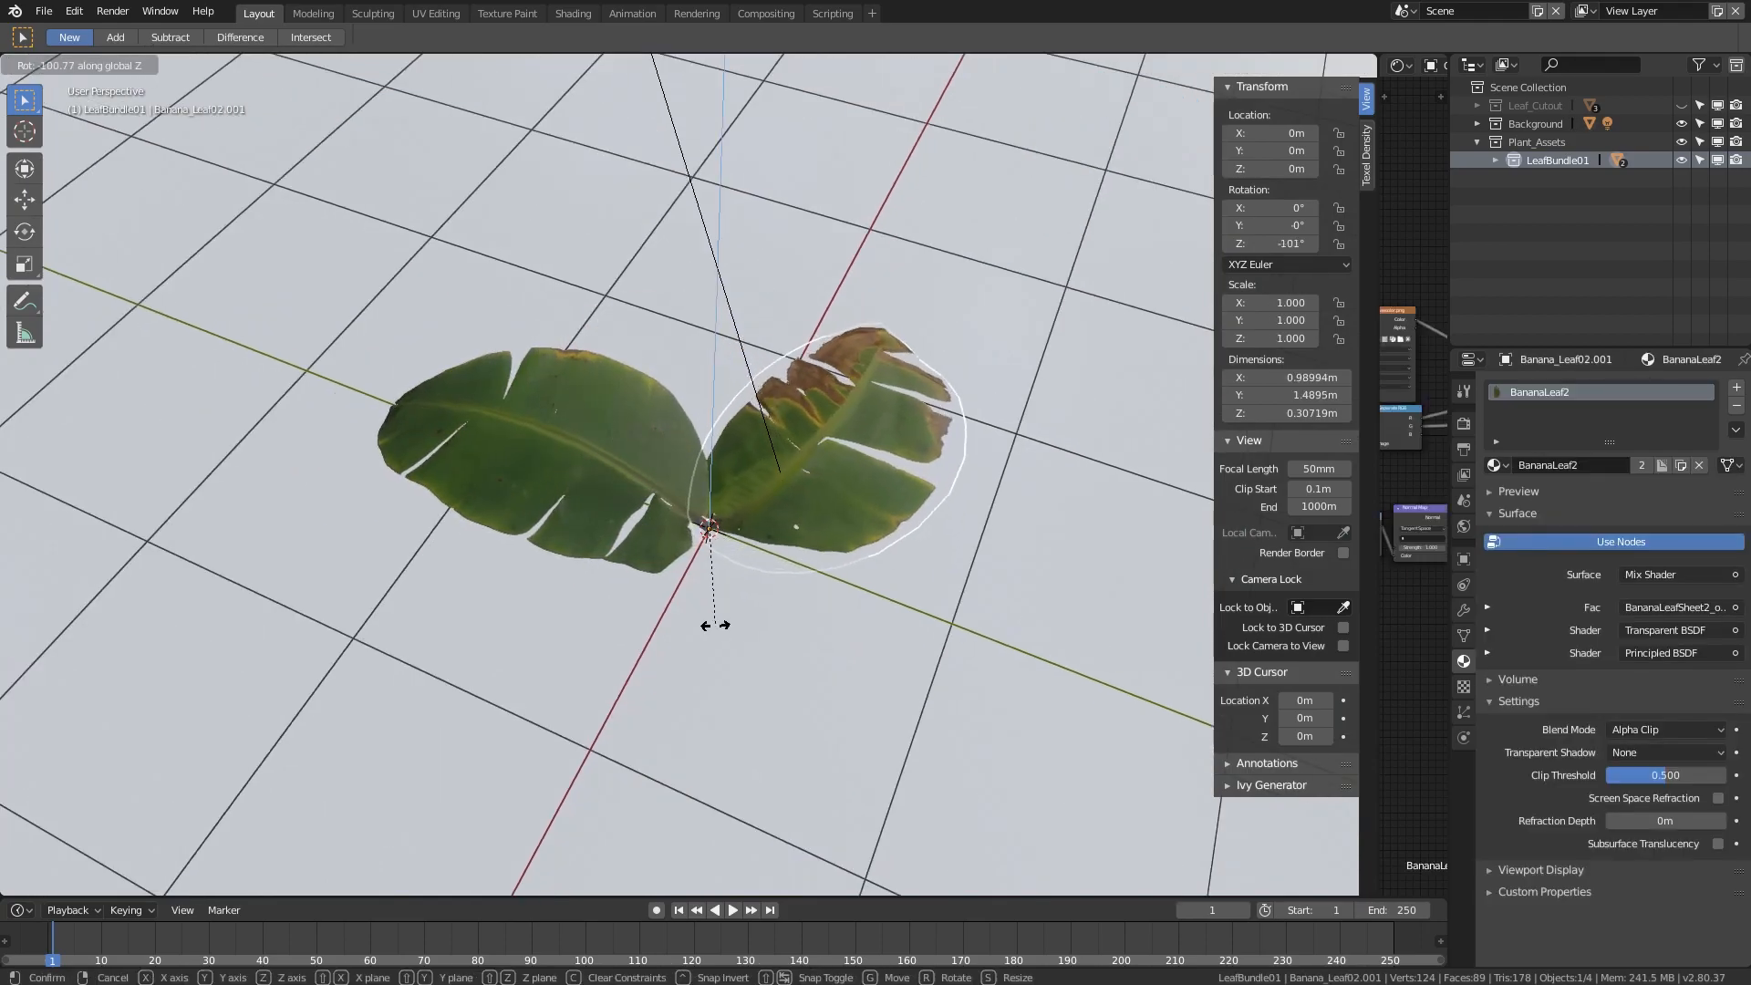
left_click(711, 617)
- Lift the brown-edged leaf slightly along Z and tilt it upward to a rotation of about 19.4°, -15.7°, -96.9°
middle_click_drag(735, 520, 714, 472)
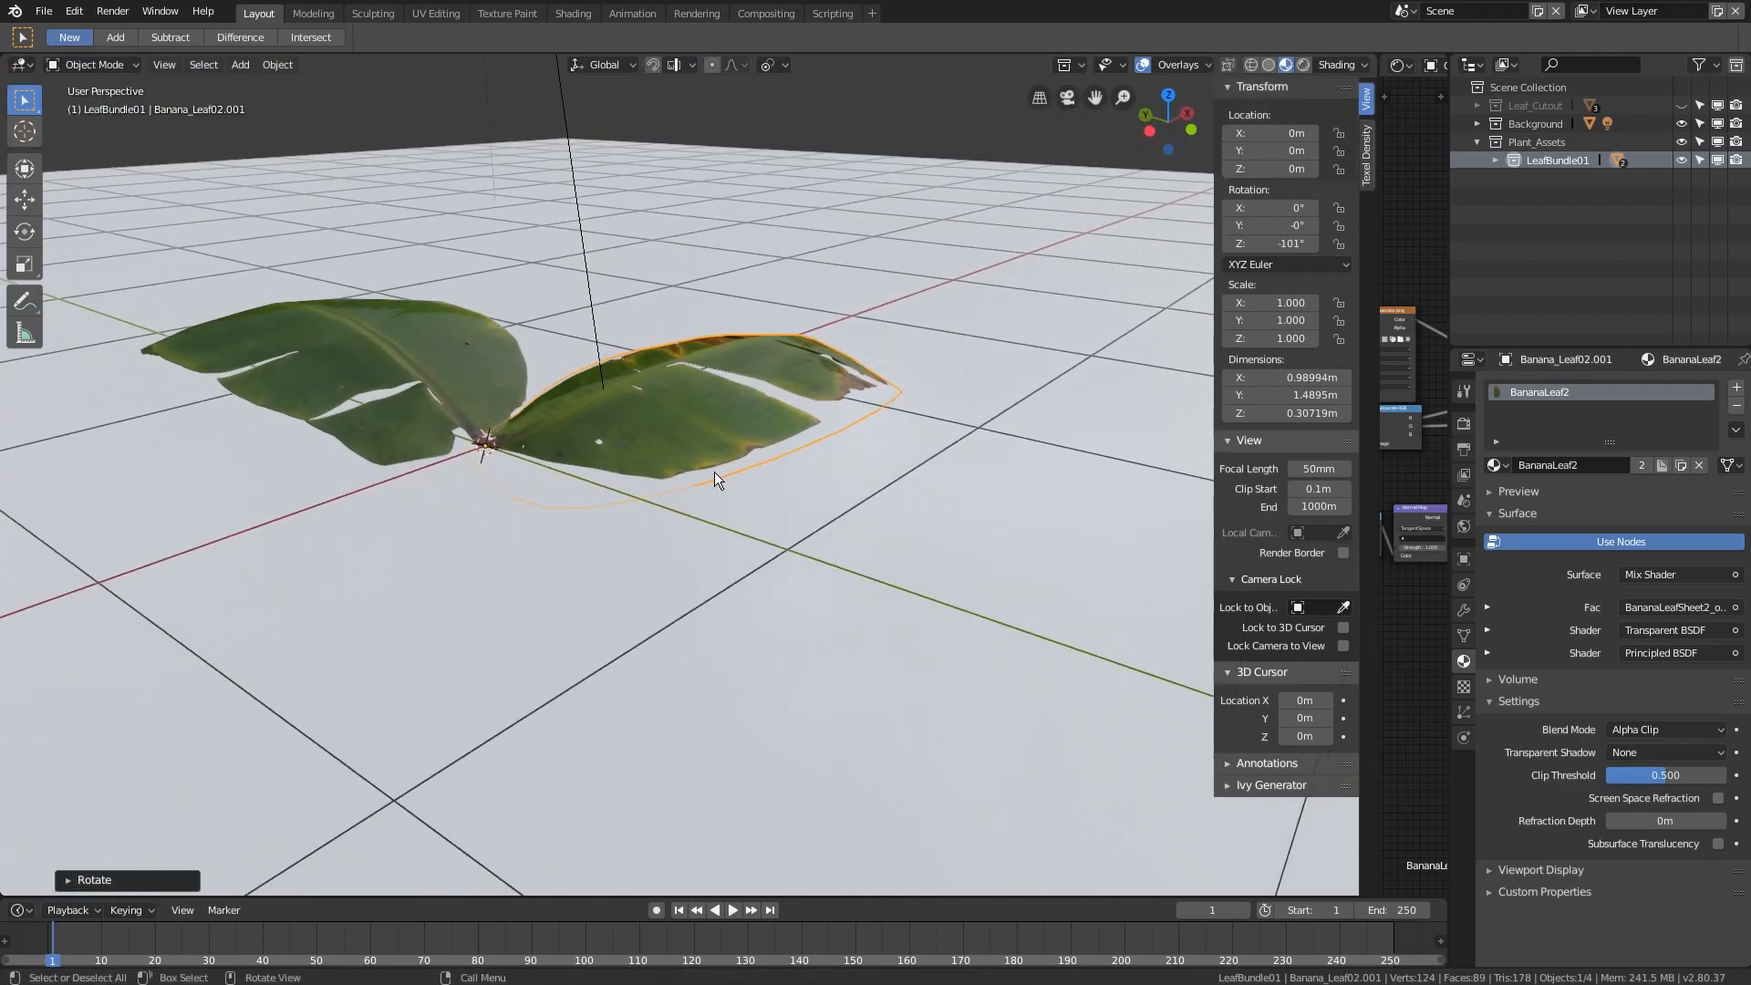
key("g")
key("z")
scroll(675, 444, "up", 5)
middle_click_drag(428, 438, 655, 479, "shift")
key("r")
left_click(643, 401)
- Shift the brown-edged leaf's stem closer to the world origin and readjust the leaf's tilt
key("g")
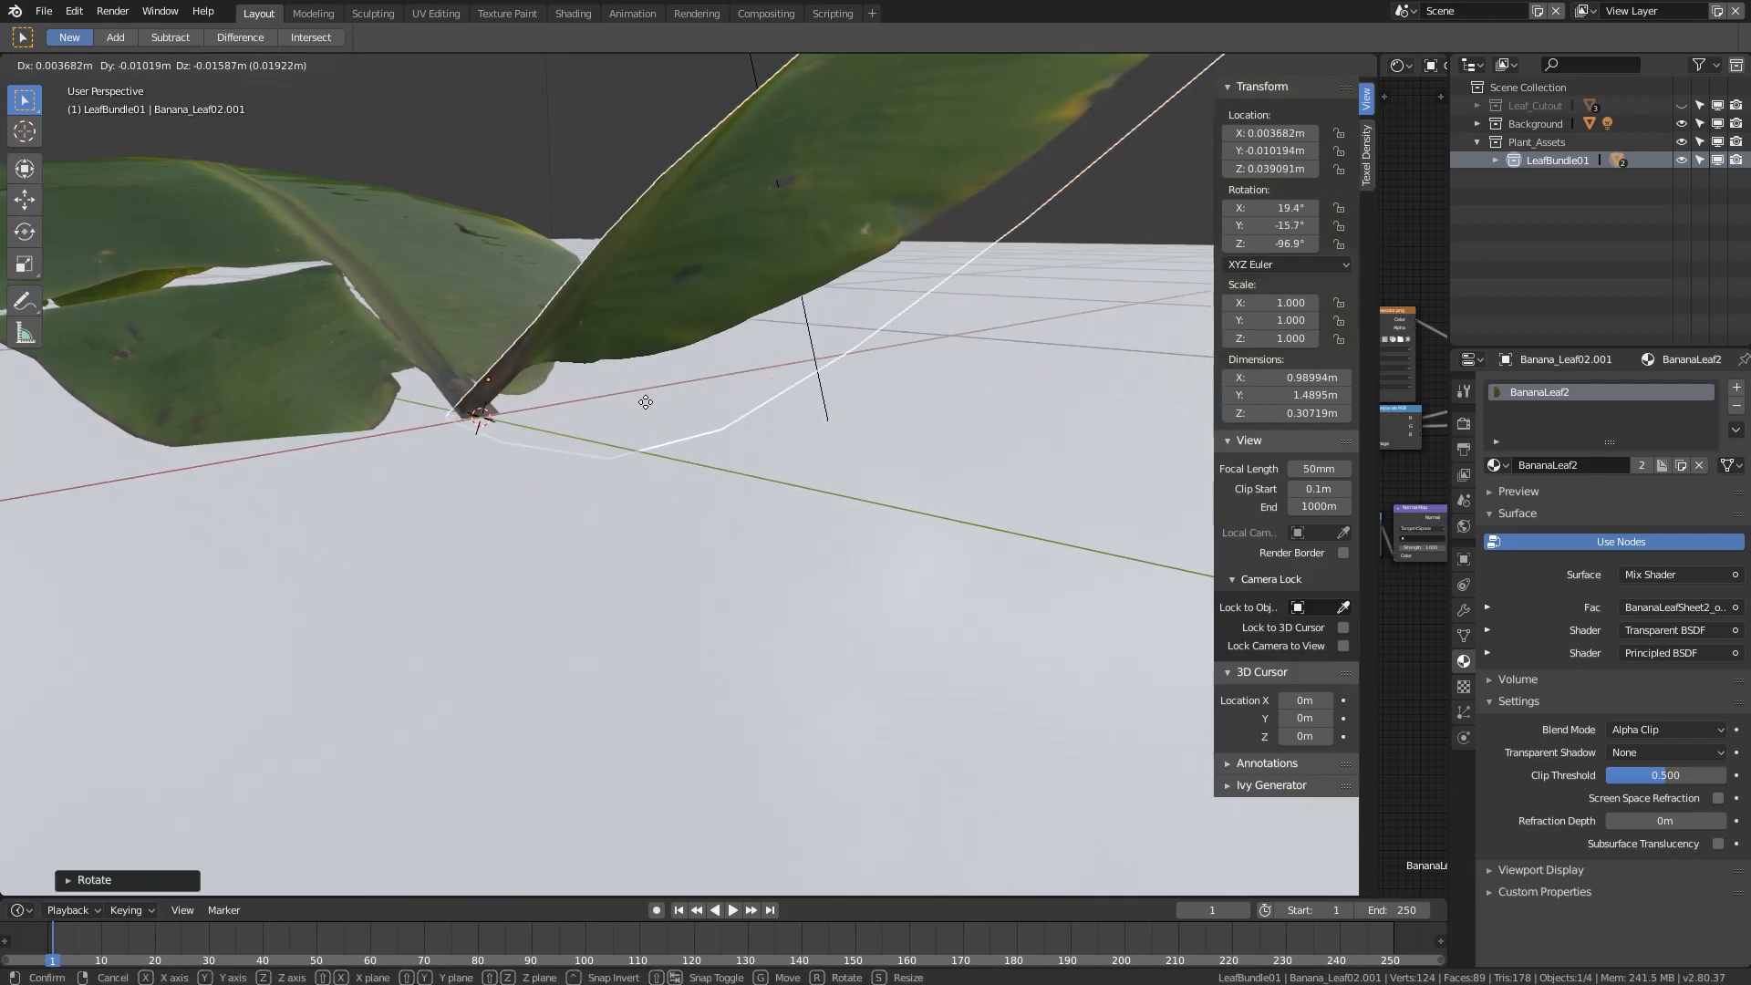
key("r")
left_click(894, 575)
- Rotate the large green leaf around the origin to about 24.3°, -0.3°, 55.1°, swinging it opposite the brown-edged leaf
middle_click_drag(894, 574, 480, 341)
left_click(480, 341)
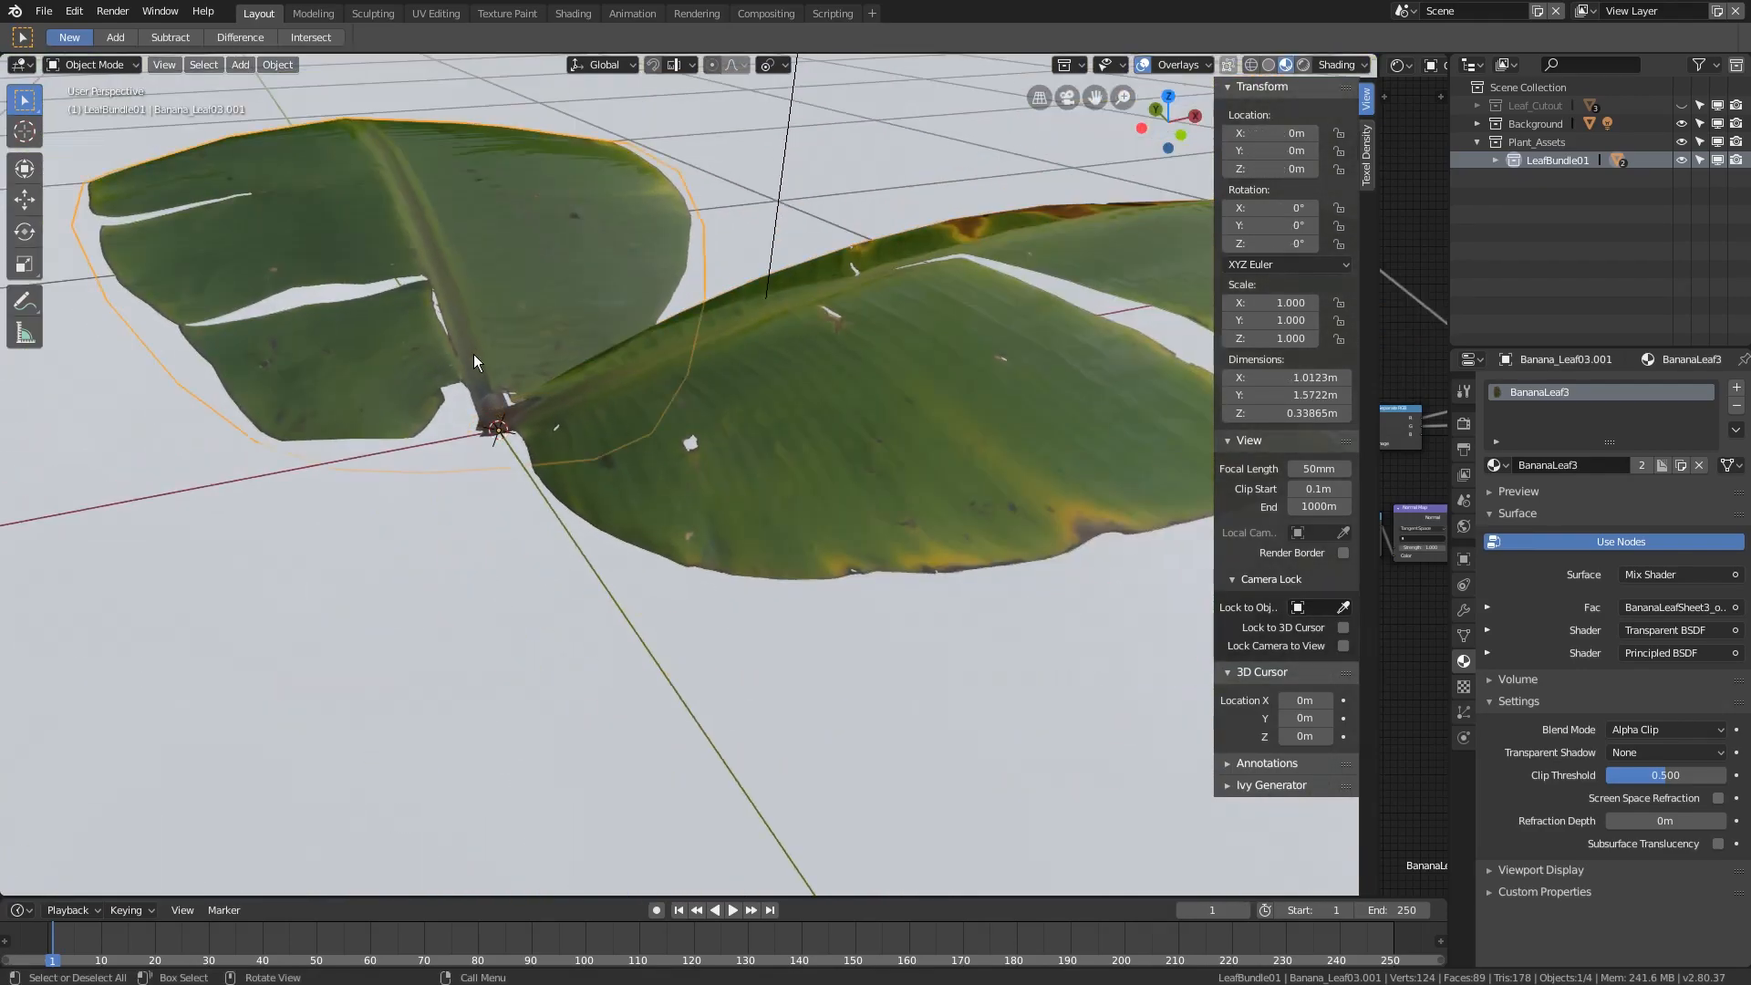
middle_click_drag(381, 518, 620, 577, "shift")
middle_click_drag(786, 507, 681, 621)
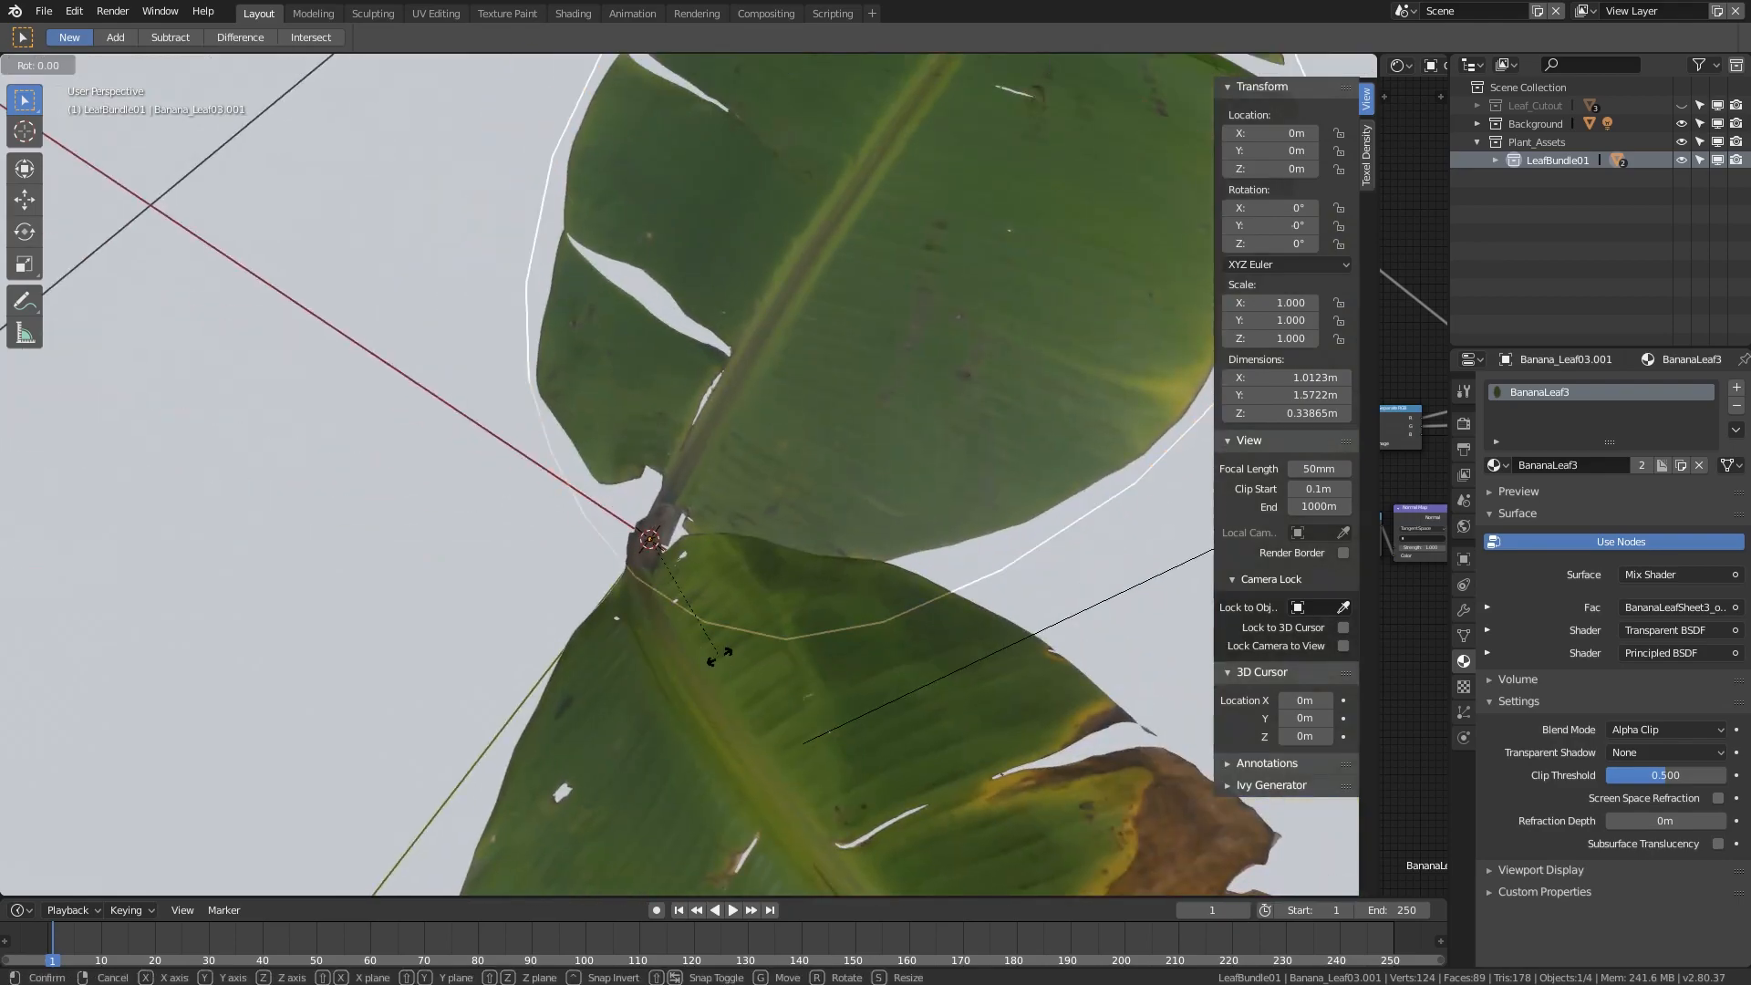
left_click(784, 556)
middle_click_drag(784, 556, 546, 425)
key("r")
left_click(834, 463)
key("r")
left_click(774, 525)
- Duplicate the brown-edged leaf in place and rotate the copy to about 3.45°, -2.65°, -172°
left_click(543, 422)
scroll(596, 434, "up", 5)
key("shift+d")
right_click(786, 584)
left_click(696, 638)
middle_click_drag(696, 638, 591, 483)
- Scale the brown-edged copy to about 0.893 along Z and about 0.75 in X and Y
key("s")
key("z")
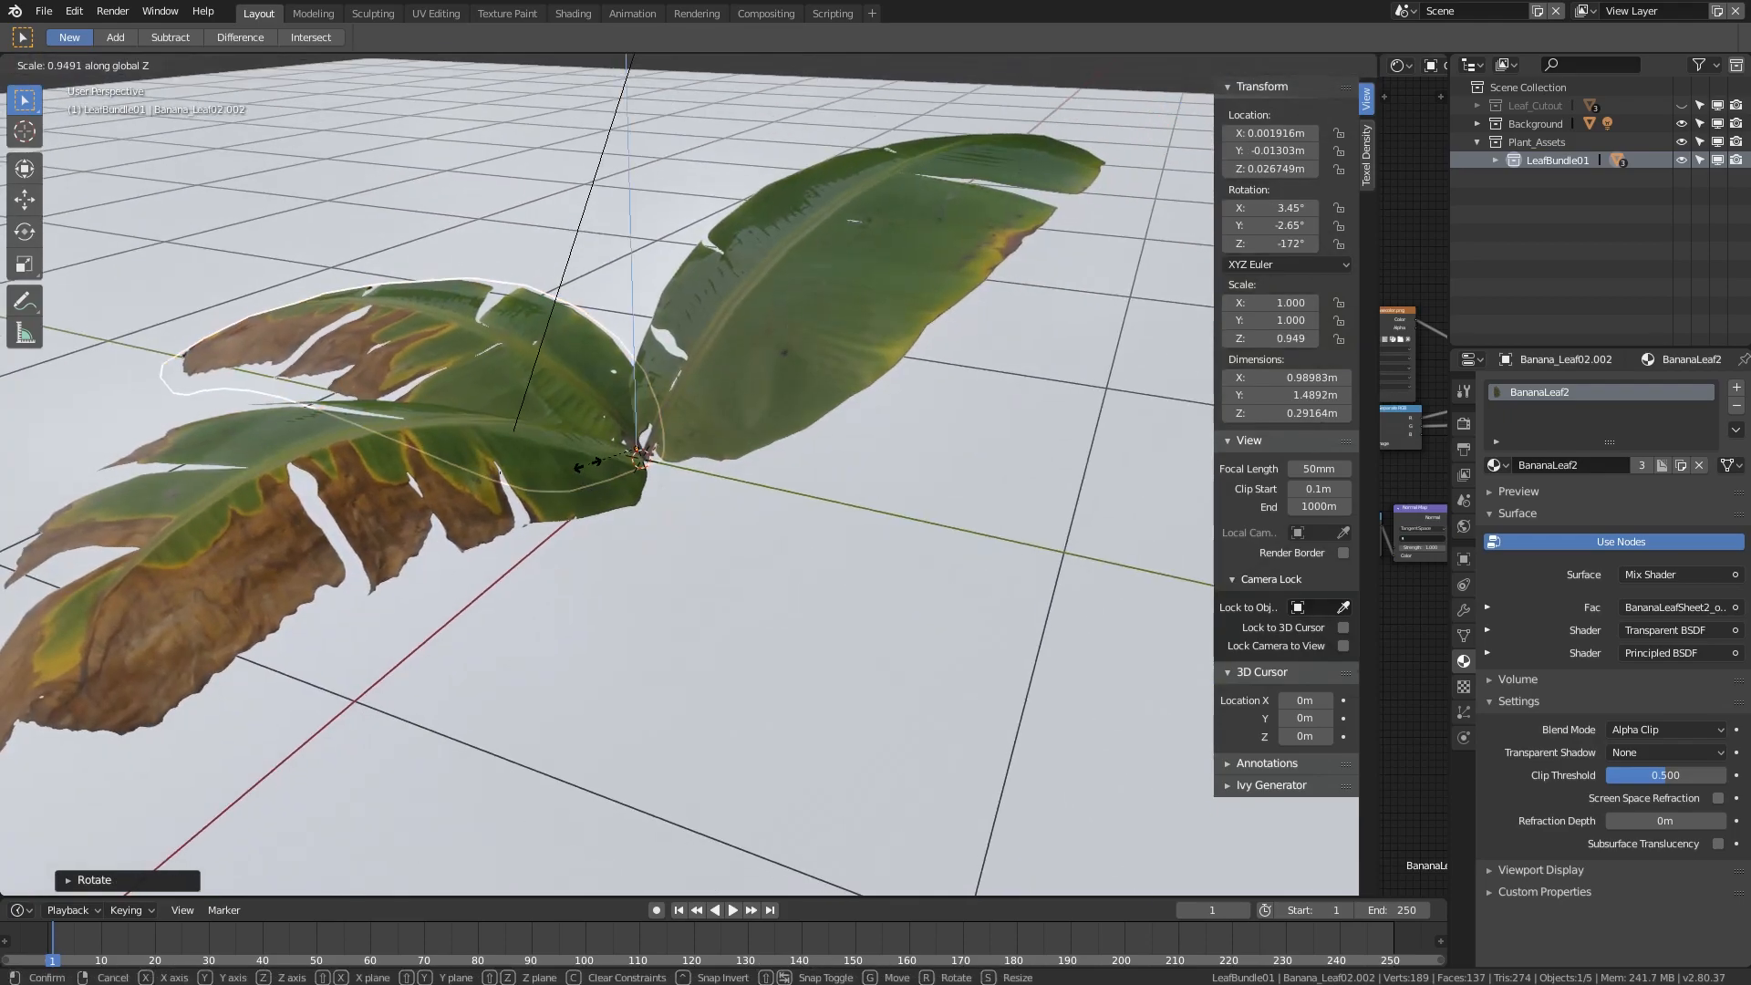
left_click(727, 544)
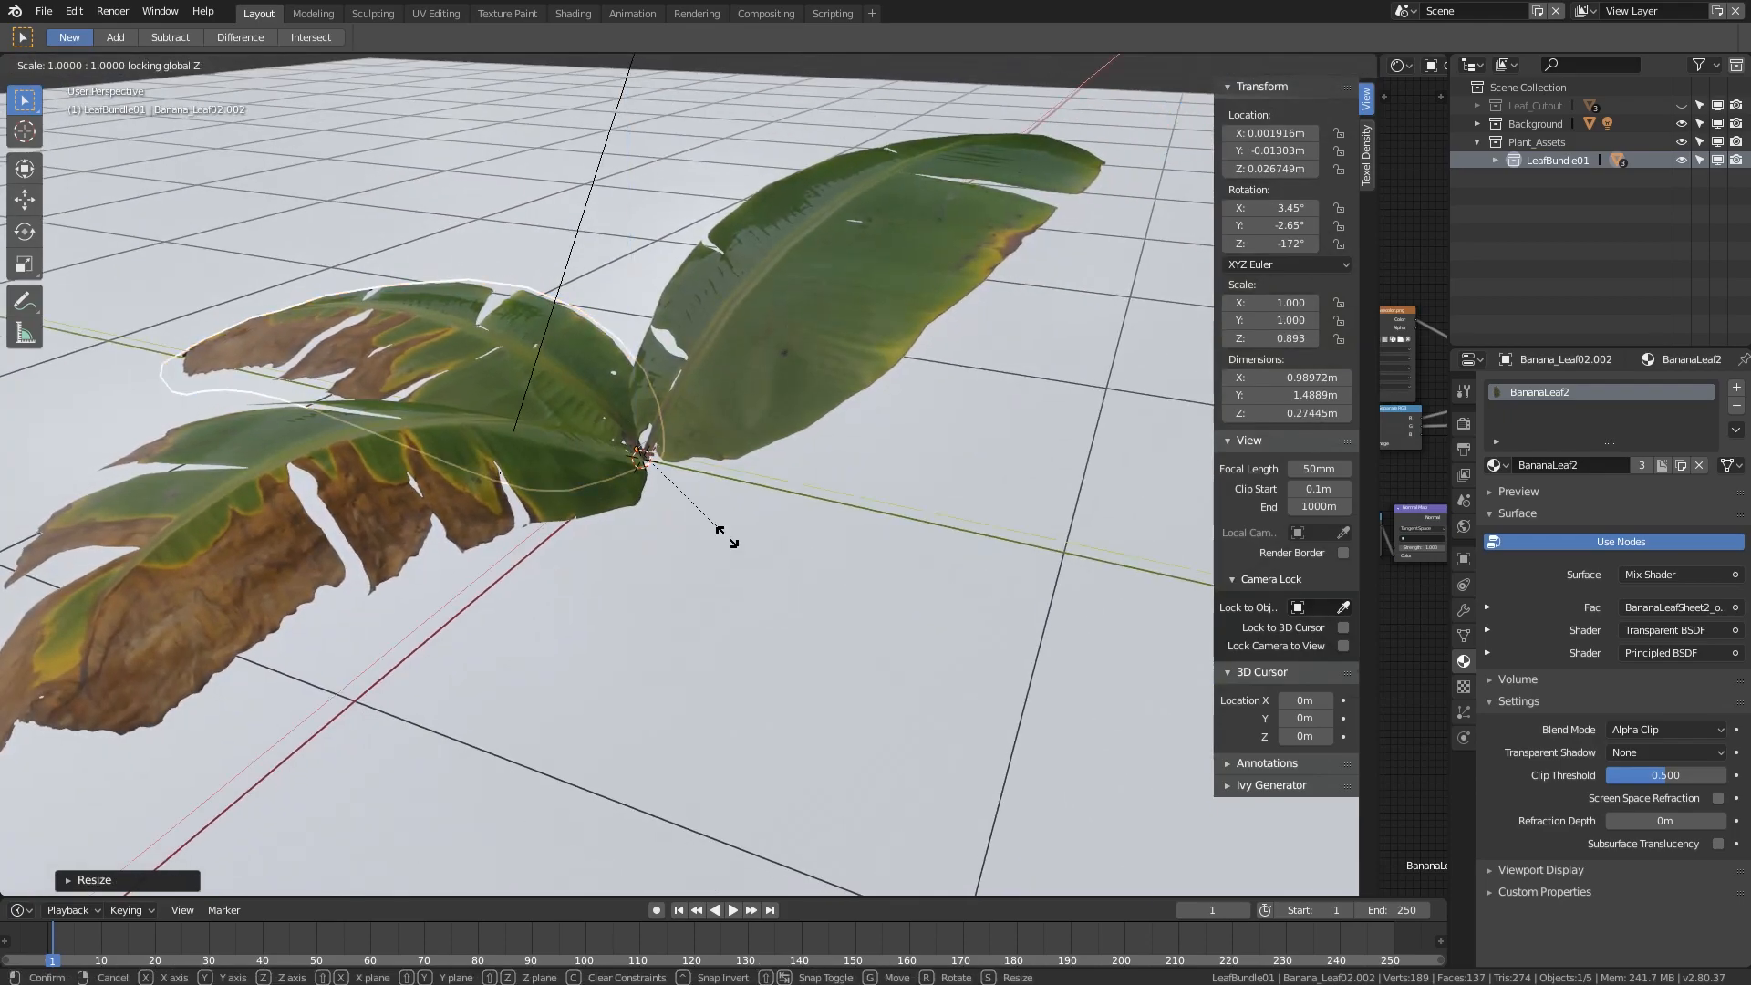
left_click(754, 562)
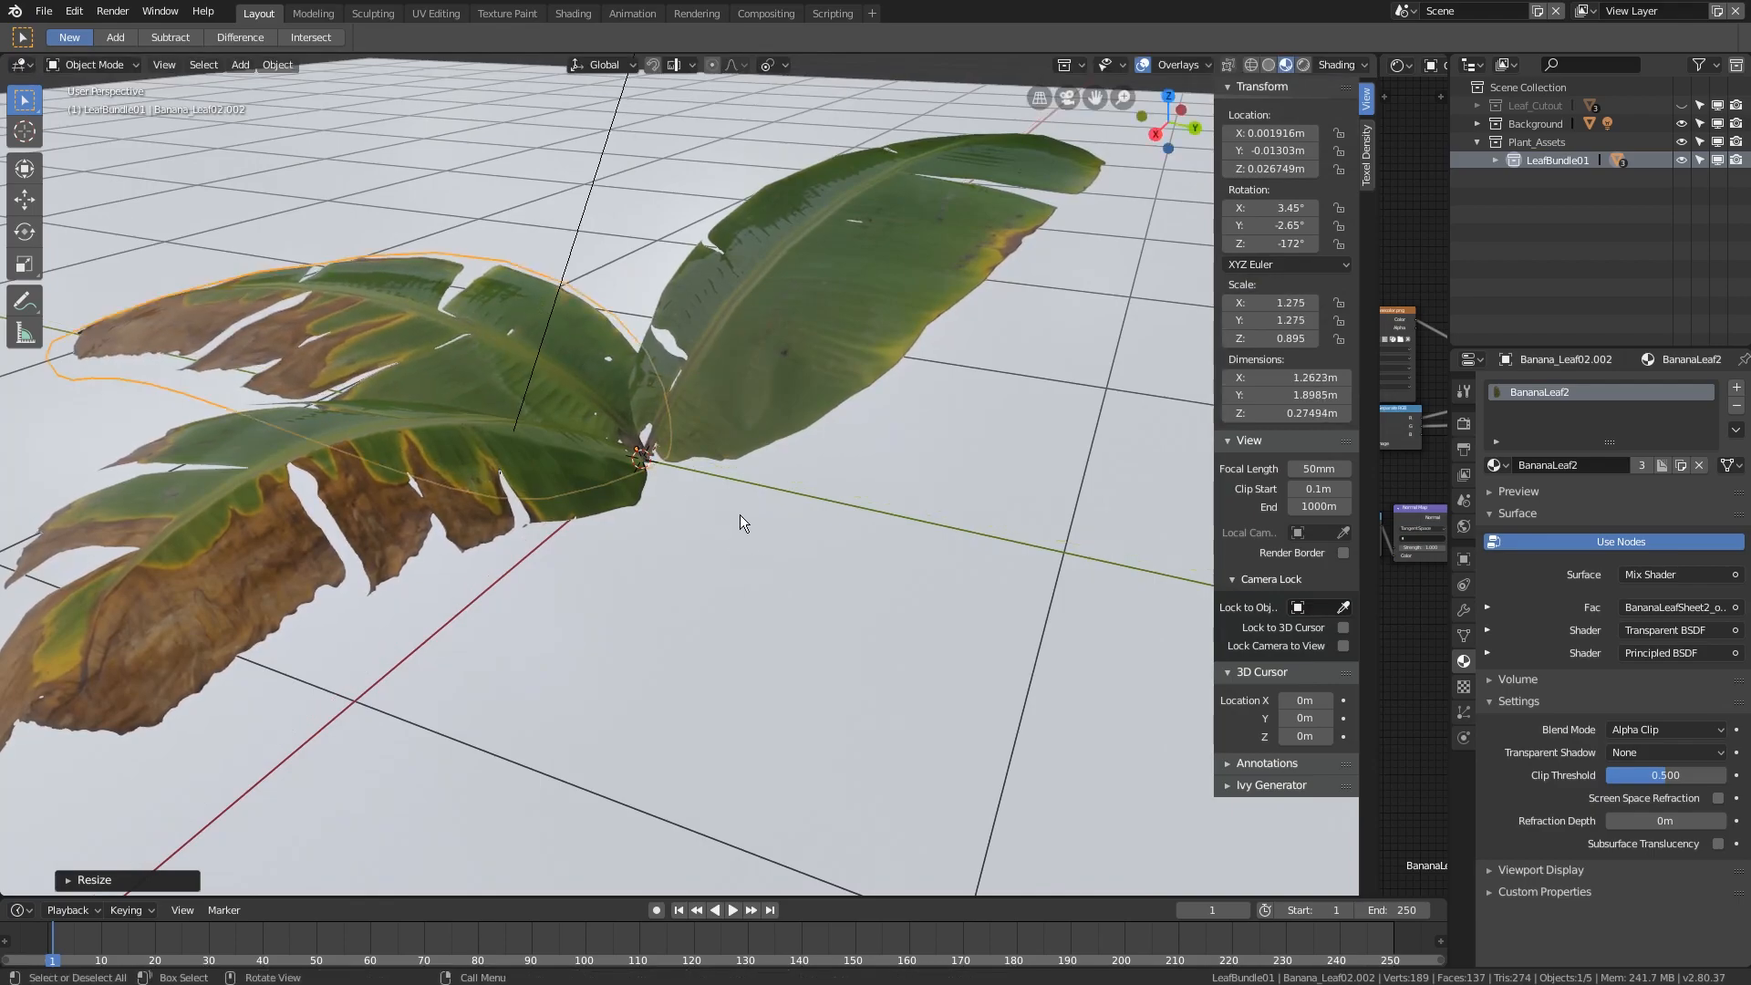
middle_click_drag(740, 514, 629, 626)
scroll(629, 620, "down", 4)
key("s")
key("shift+z")
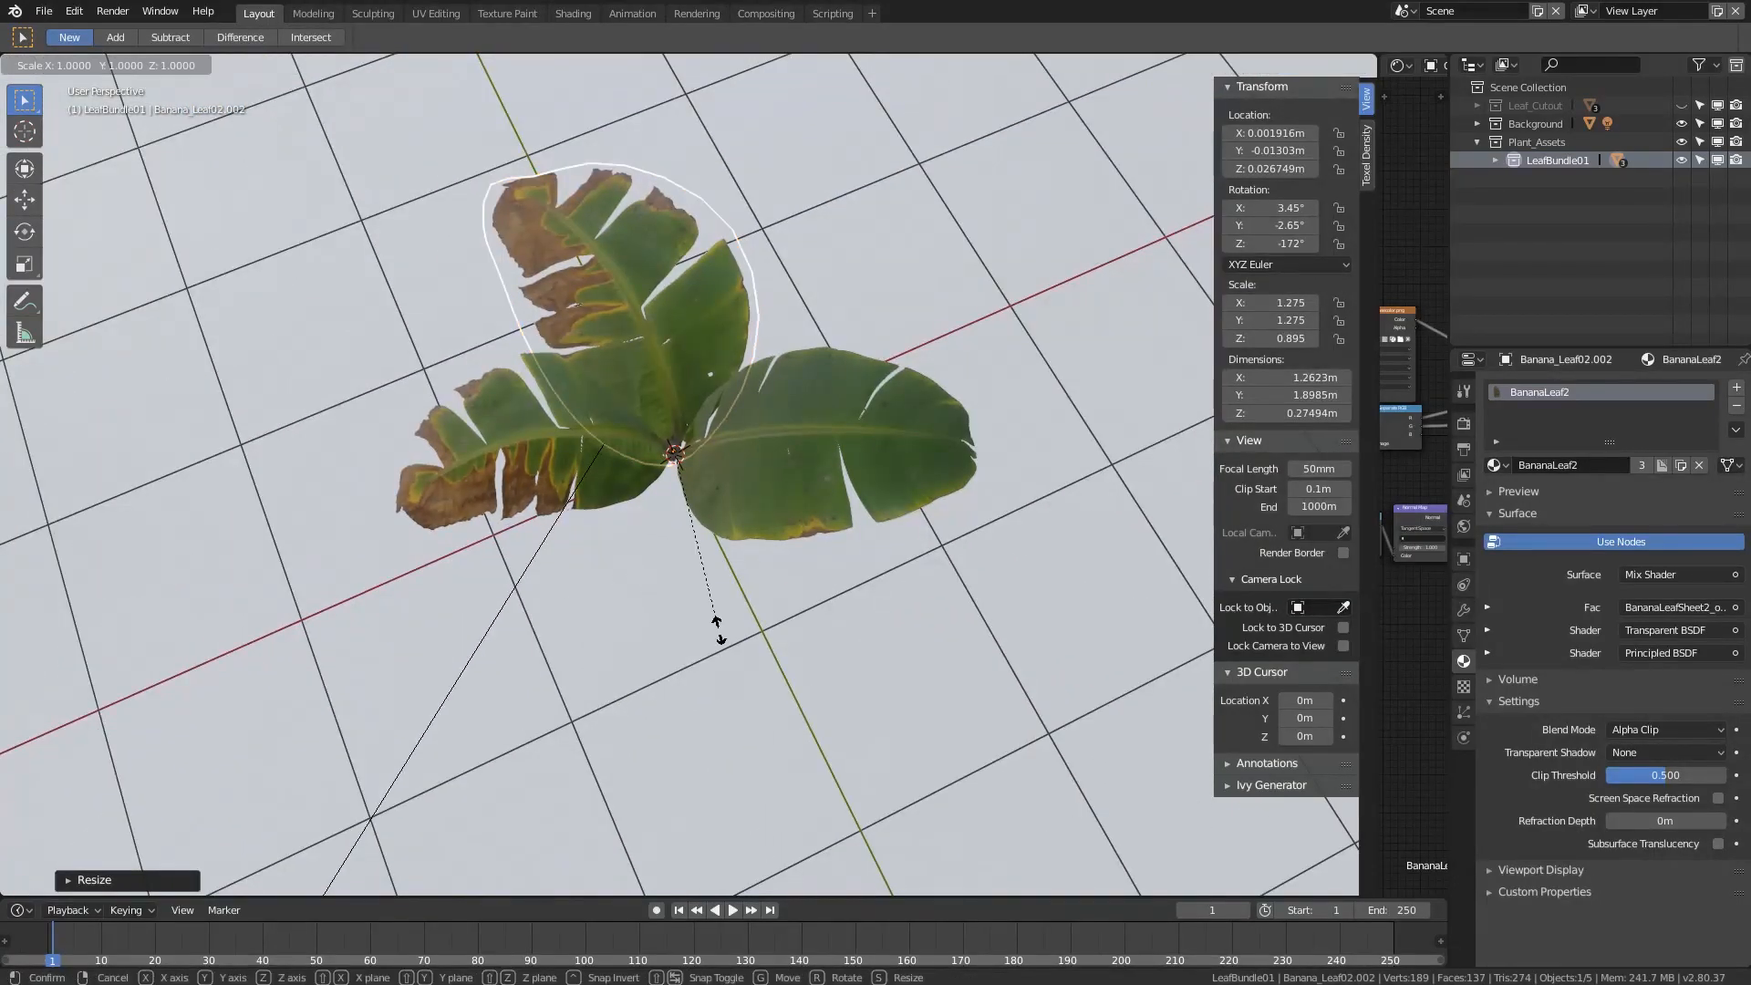
left_click(703, 552)
- Mirror the small brown-edged copy by scaling it -1 along the global X axis
scroll(705, 551, "up", 4)
middle_click_drag(693, 539, 664, 624)
key("s")
key("x")
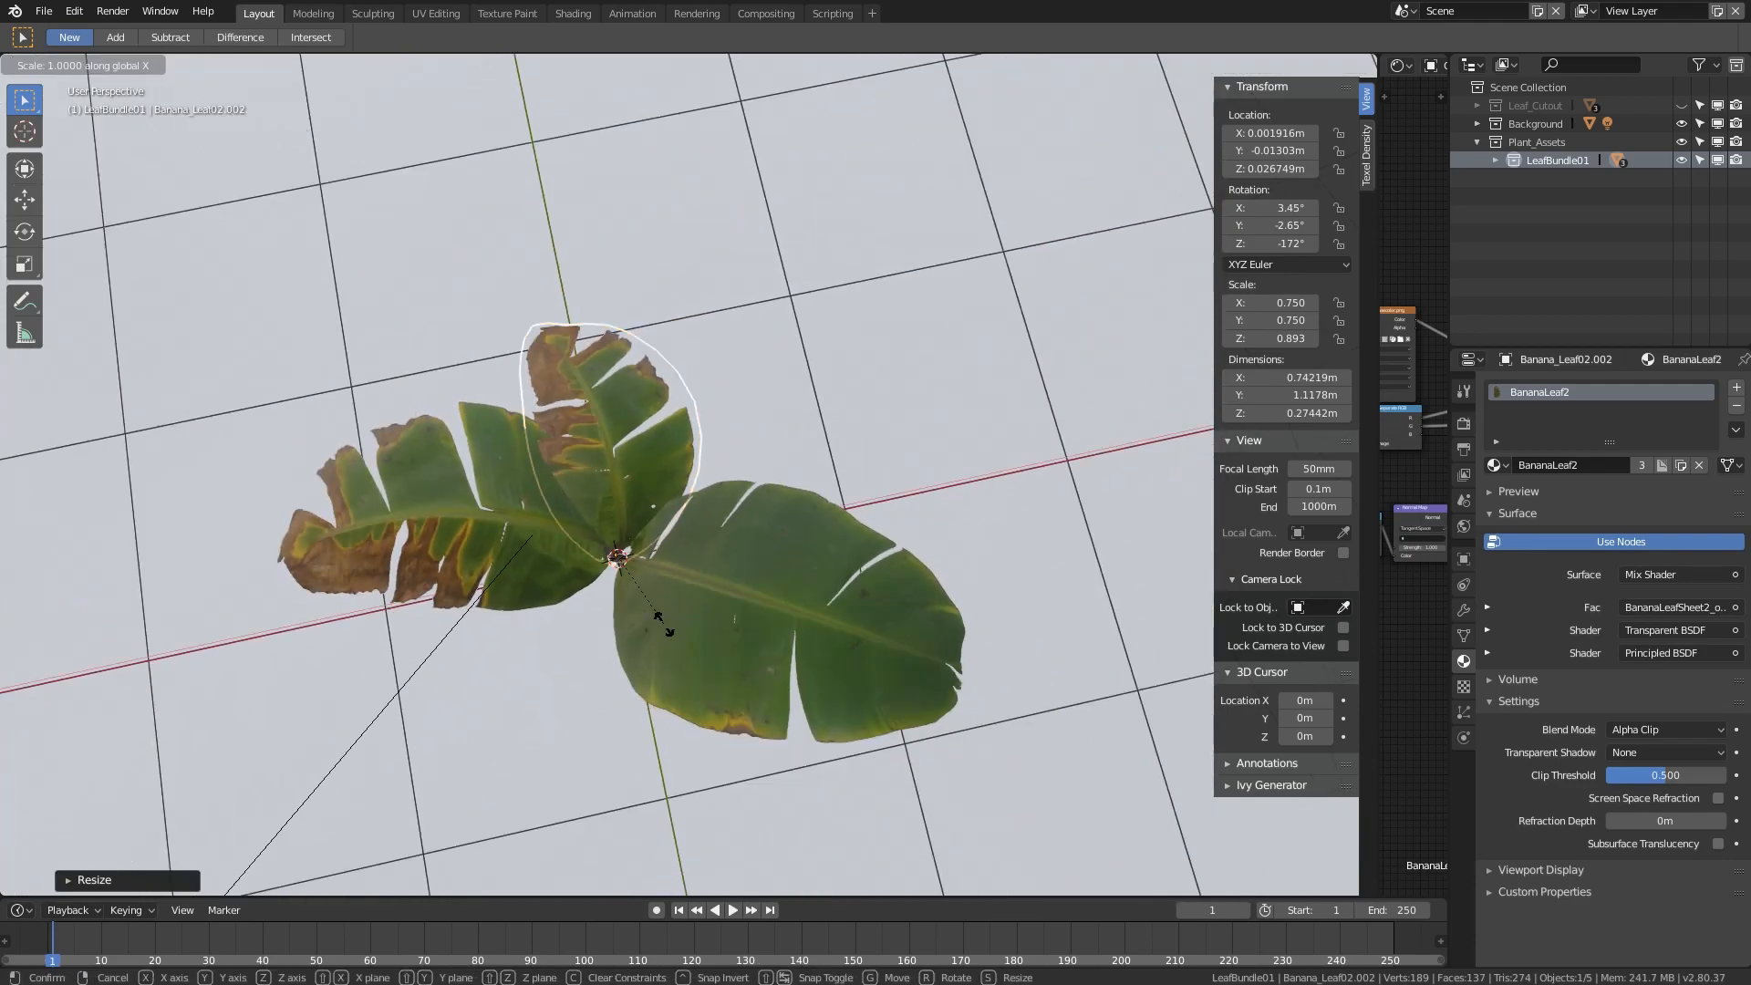
type("-1")
key("Return")
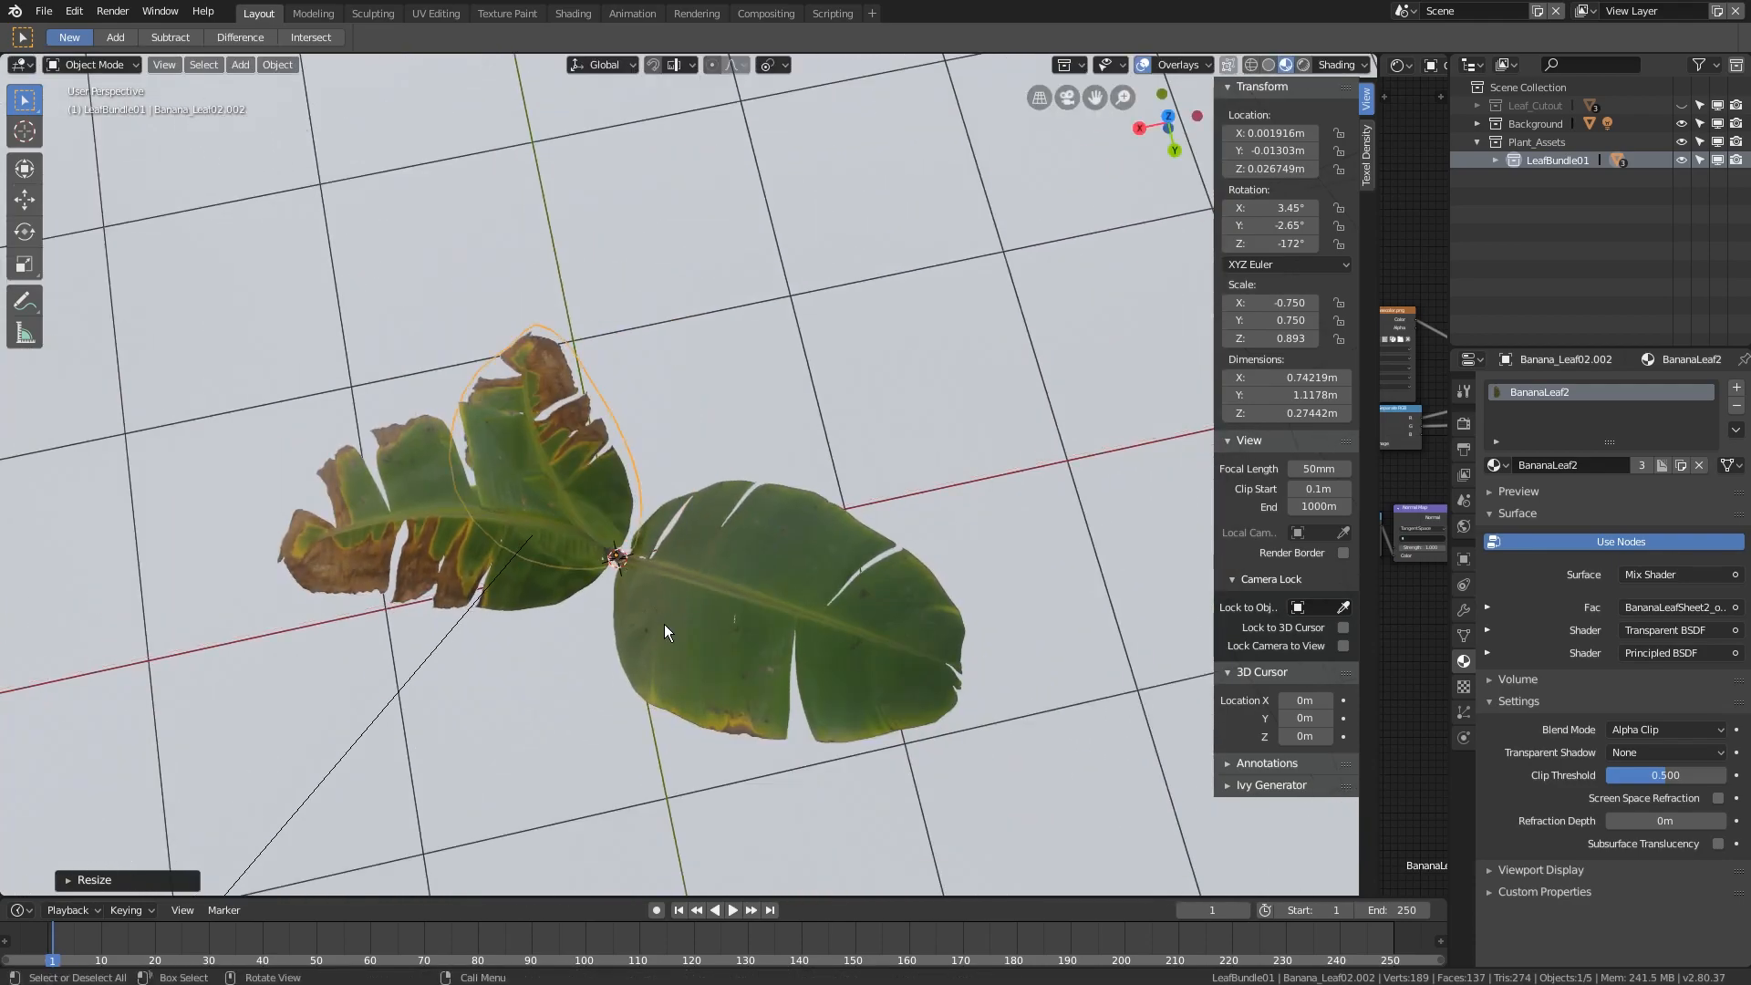
- Rotate the mirrored leaf to about 1.13°, 7.45°, -231° and enlarge it to about 0.887 in X and Y, 1.056 in Z
scroll(675, 606, "up", 2)
key("r")
left_click(621, 693)
key("s")
left_click(633, 713)
middle_click_drag(634, 713, 674, 558)
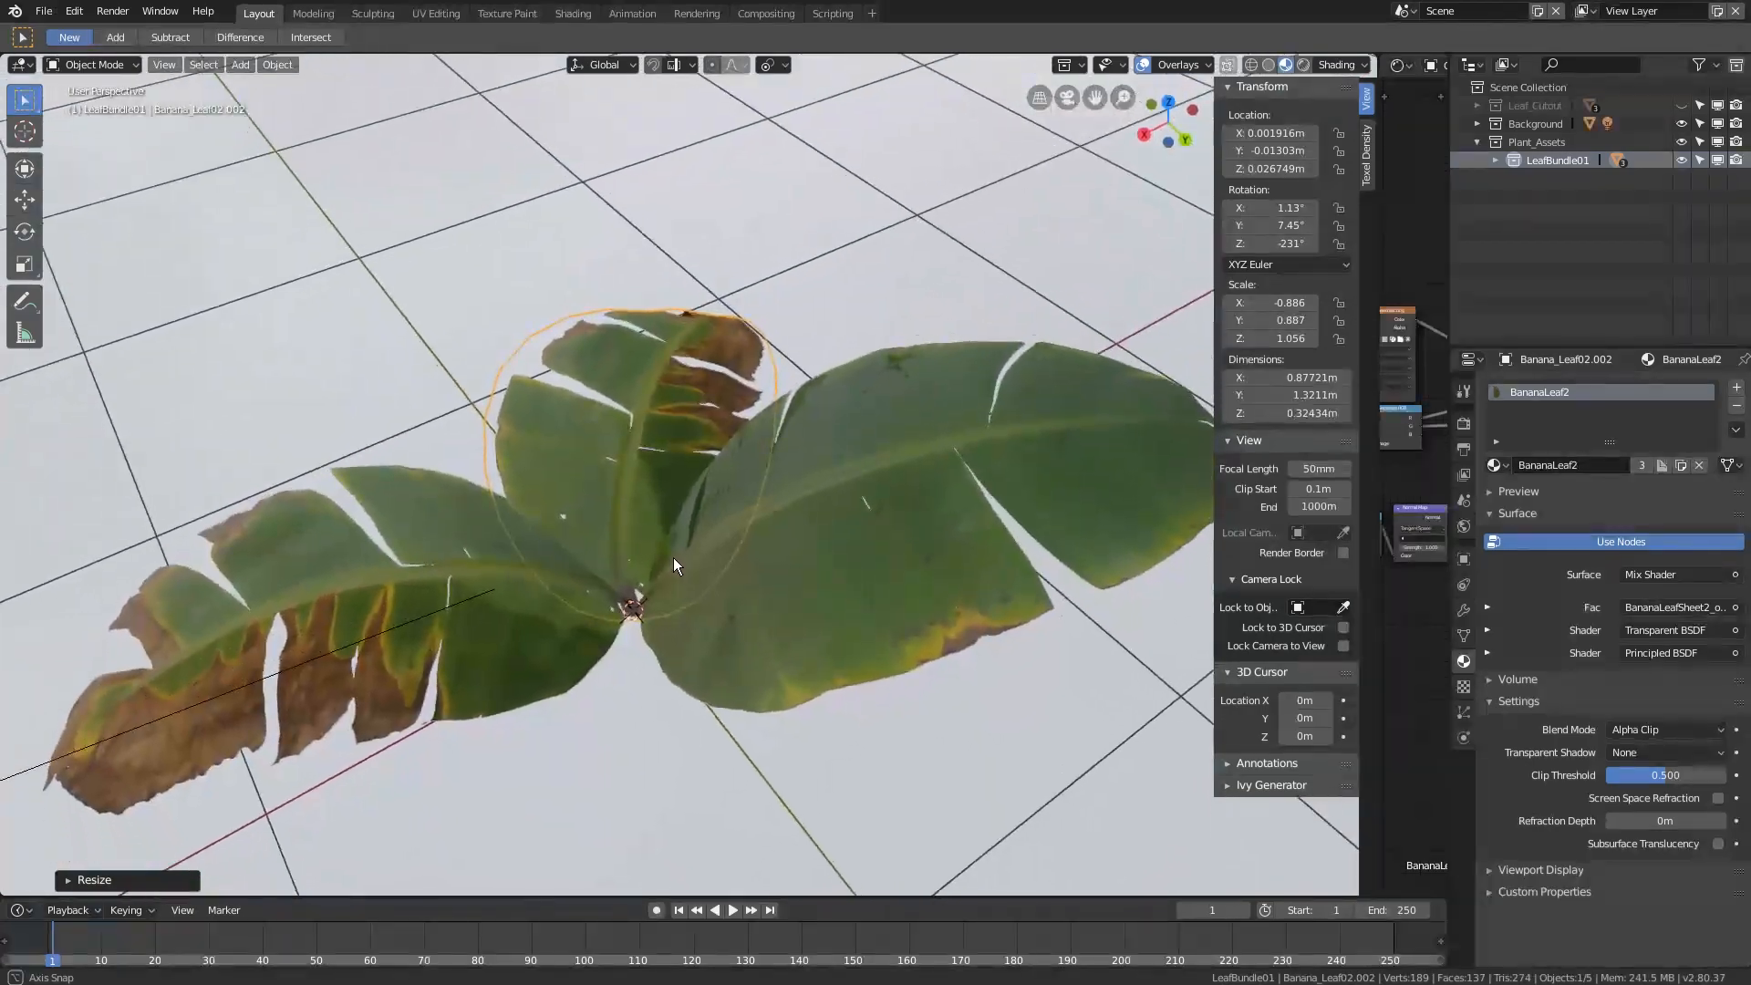
- Make the normals of the mirrored leaf's whole mesh consistent in Edit Mode and return to Object Mode
scroll(673, 556, "up", 3)
key("Tab")
key("a")
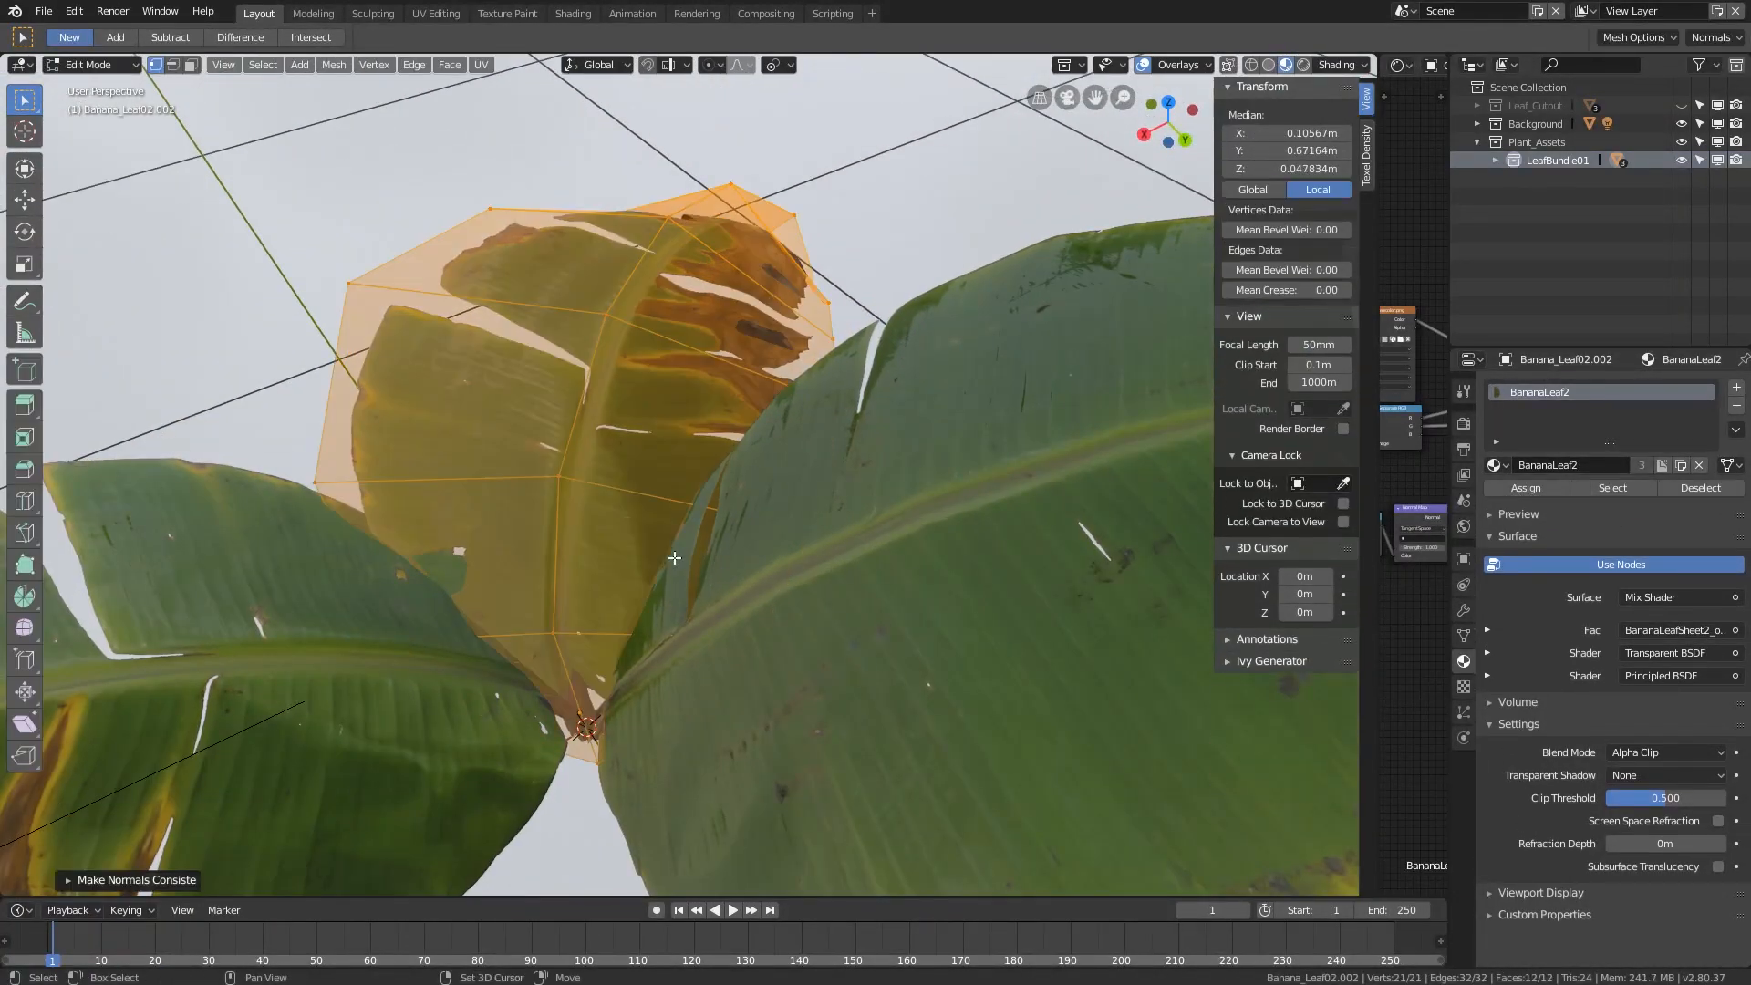
key("Tab")
- Duplicate the large green leaf in place and rotate the copy around global Z into the gap between the brown-edged leaves
scroll(675, 557, "down", 3)
middle_click_drag(675, 557, 421, 620)
middle_click_drag(635, 589, 774, 593)
left_click(775, 516)
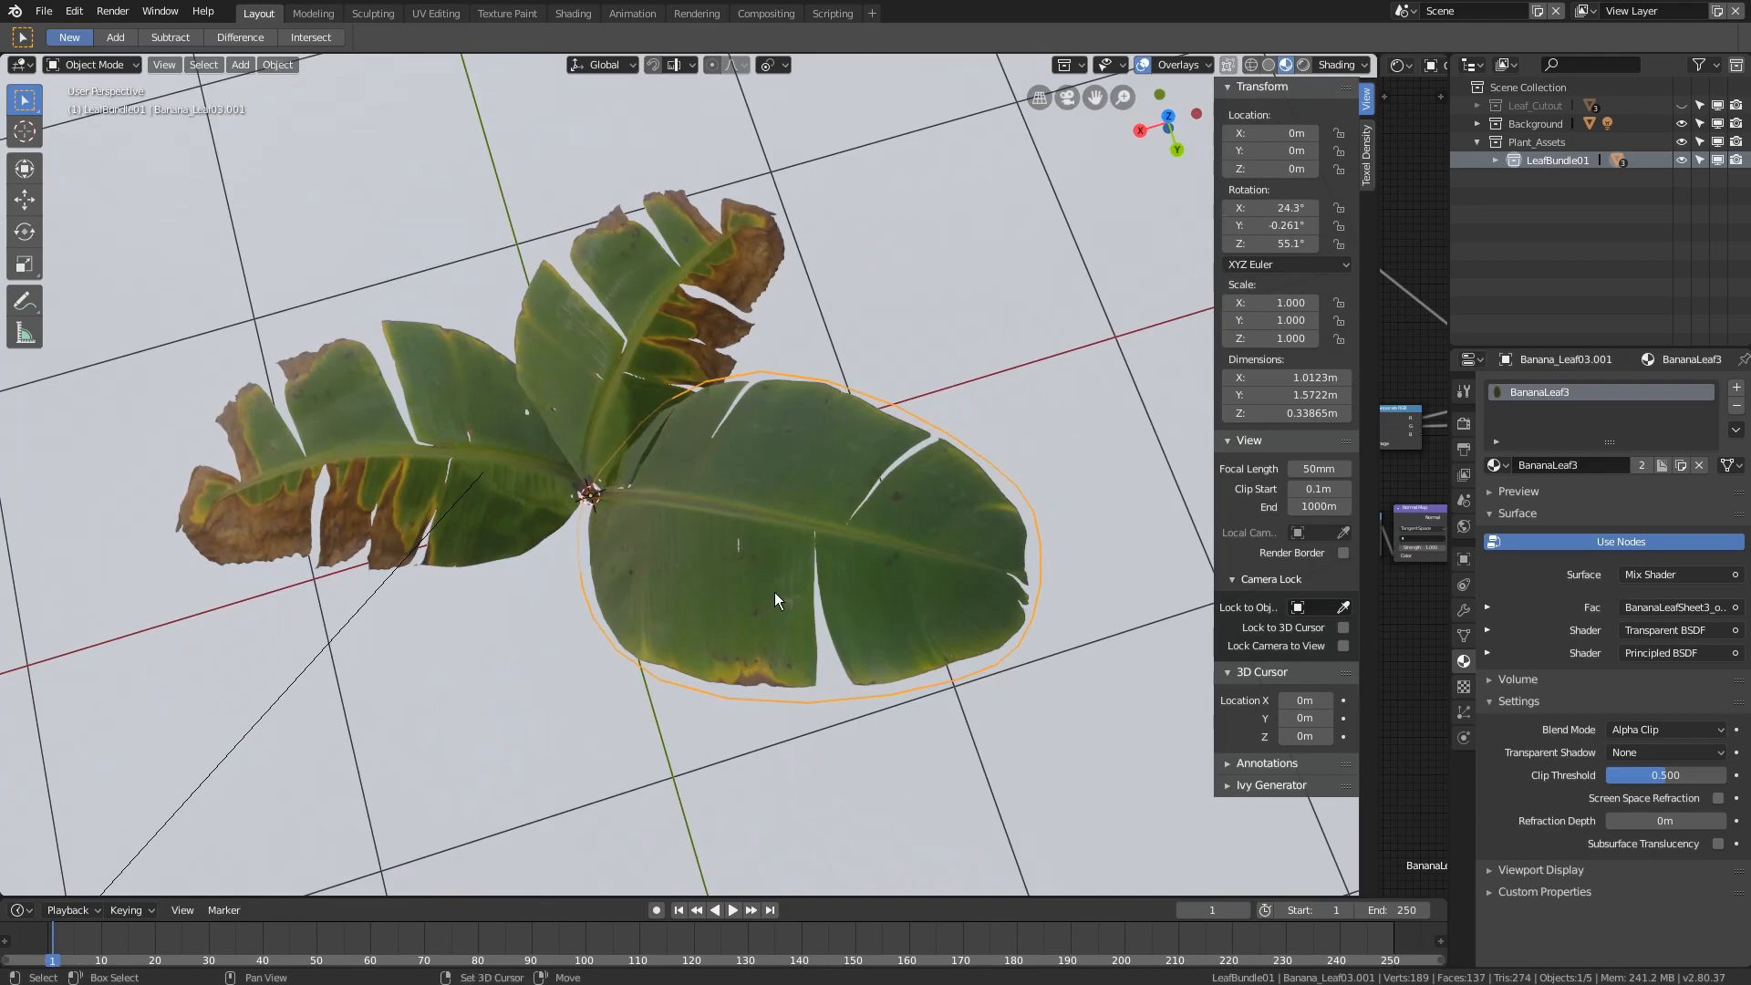
key("shift+d")
right_click(697, 715)
key("r")
key("z")
left_click(664, 348)
- Tilt the duplicated green leaf to about 12.8°, -3.1°, 184° and lift its stem slightly above the origin
middle_click_drag(664, 349, 676, 498)
key("r")
left_click(659, 500)
key("g")
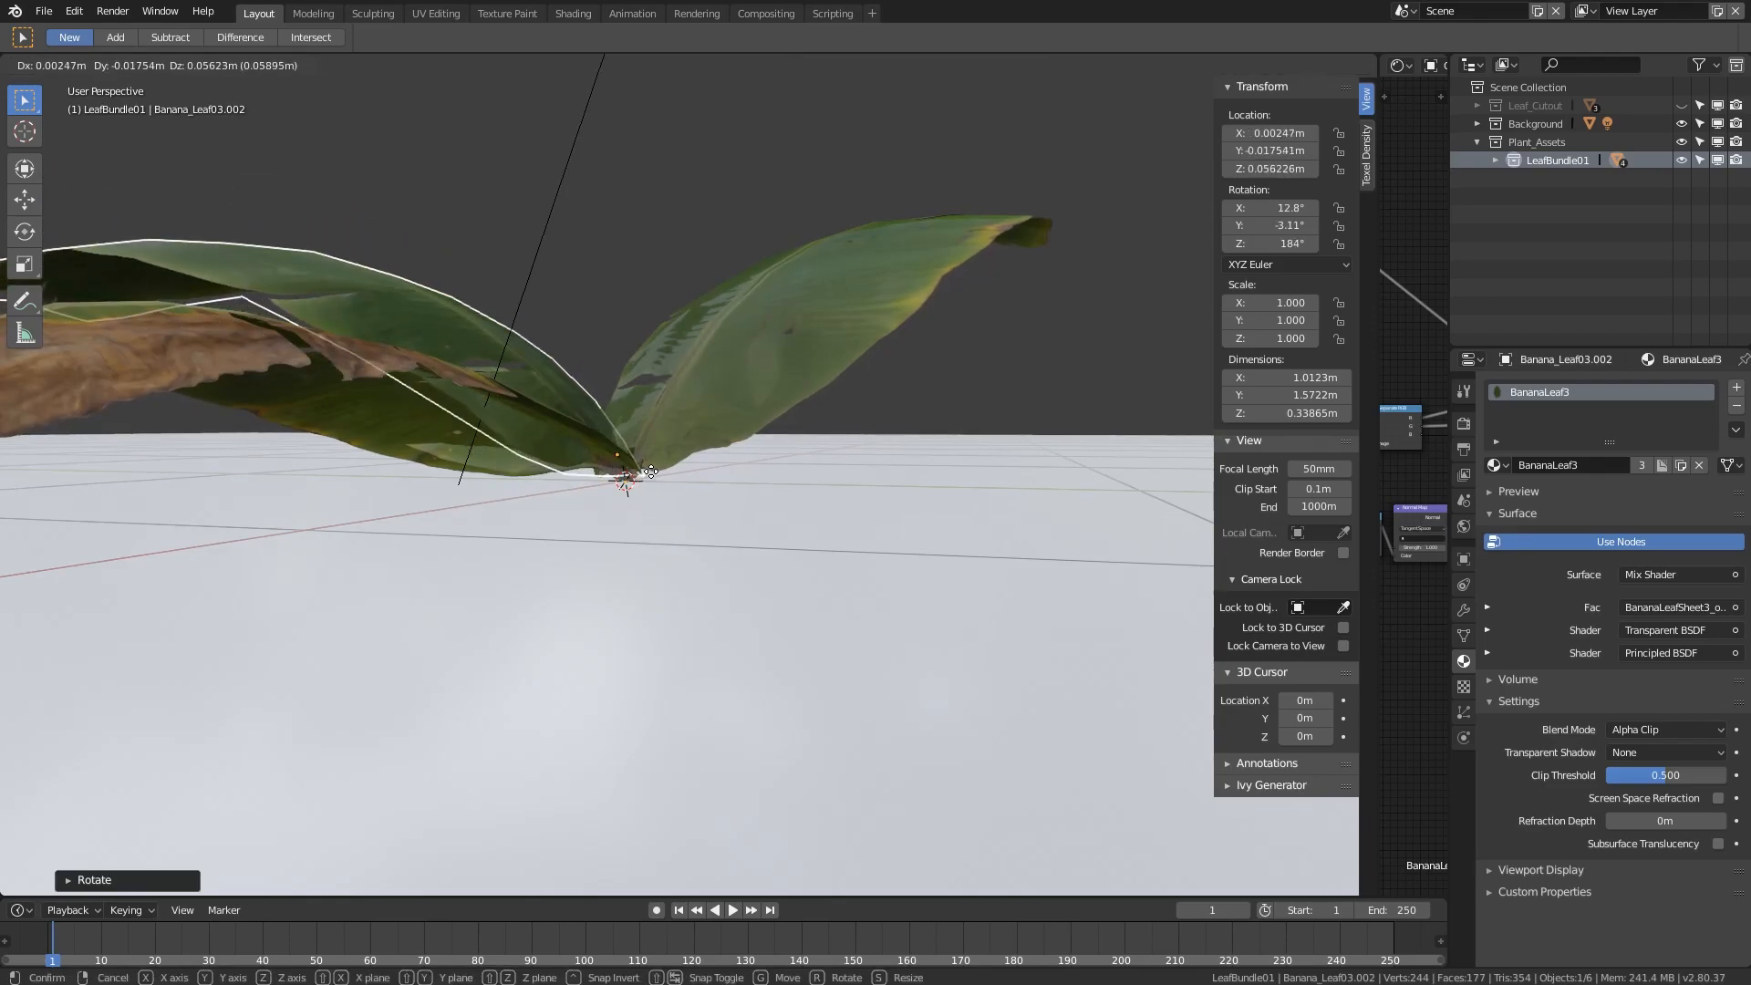
left_click(653, 456)
- Hide the transform sidebar and switch the viewport to rendered shading
middle_click_drag(642, 463, 769, 448)
middle_click_drag(874, 415, 829, 452)
key("n")
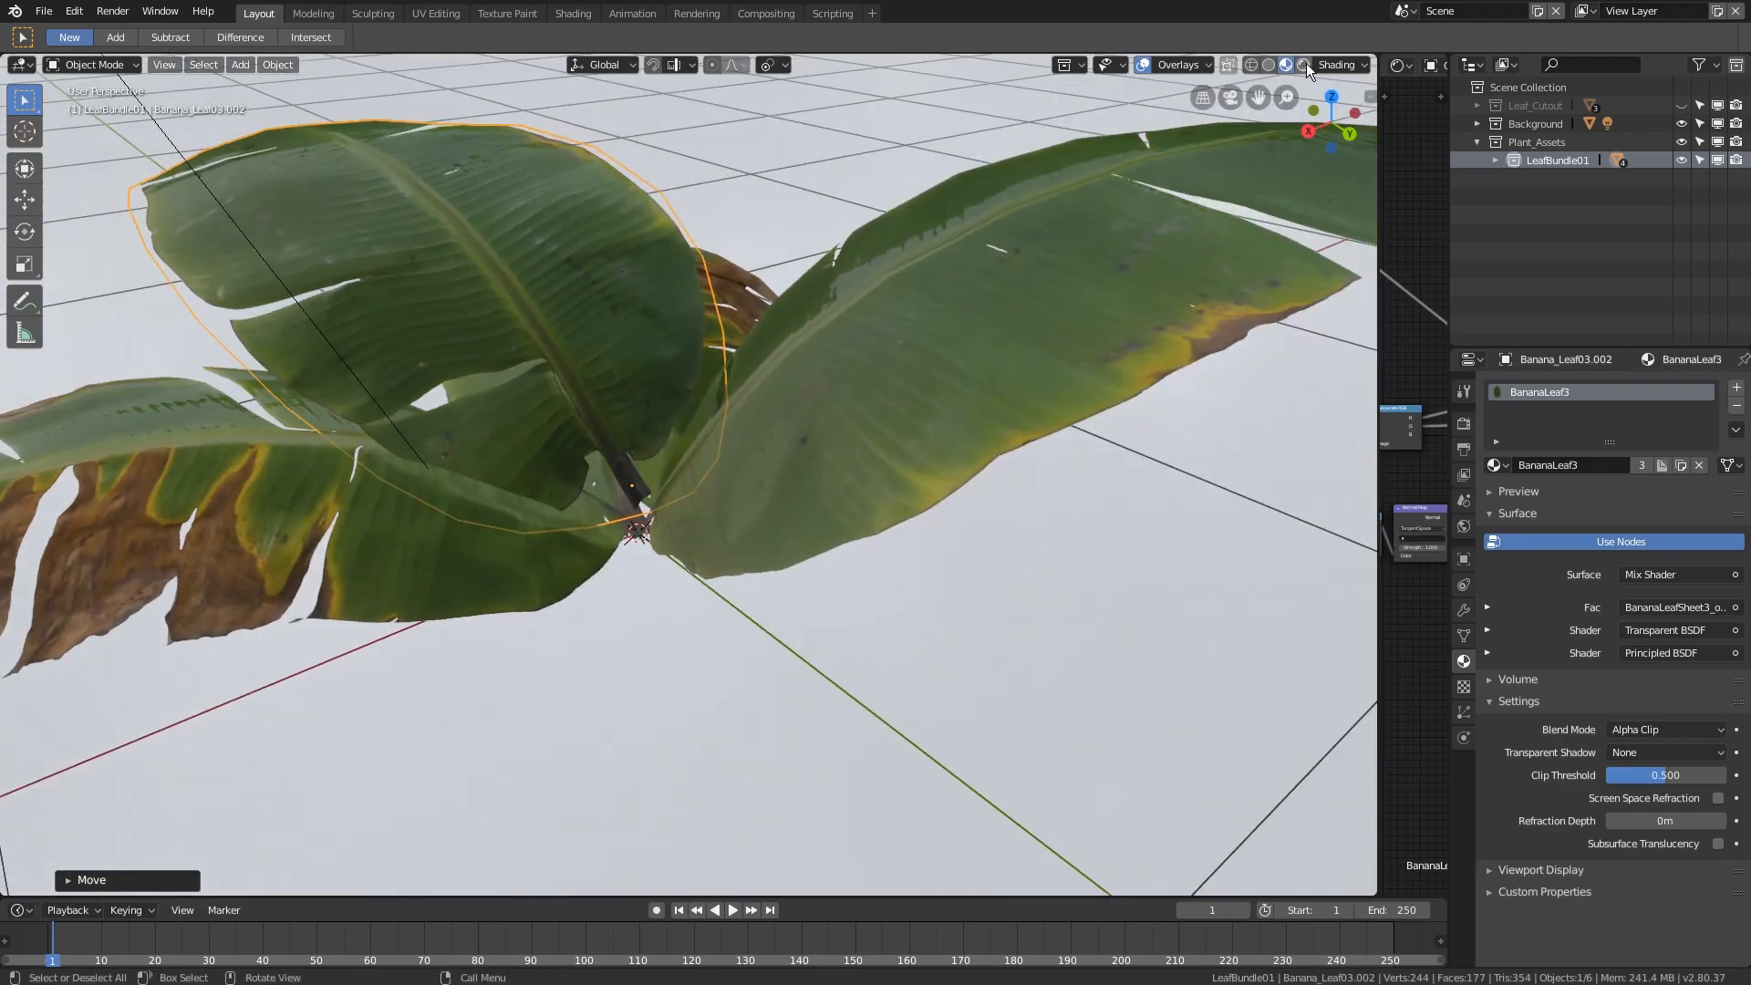
left_click(1306, 67)
mouse_move(858, 365)
middle_mouse_down()
mouse_move(587, 416)
mouse_move(569, 312)
mouse_move(469, 336)
mouse_move(680, 391)
mouse_move(591, 497)
middle_mouse_up()
scroll(587, 416, "down", 6)
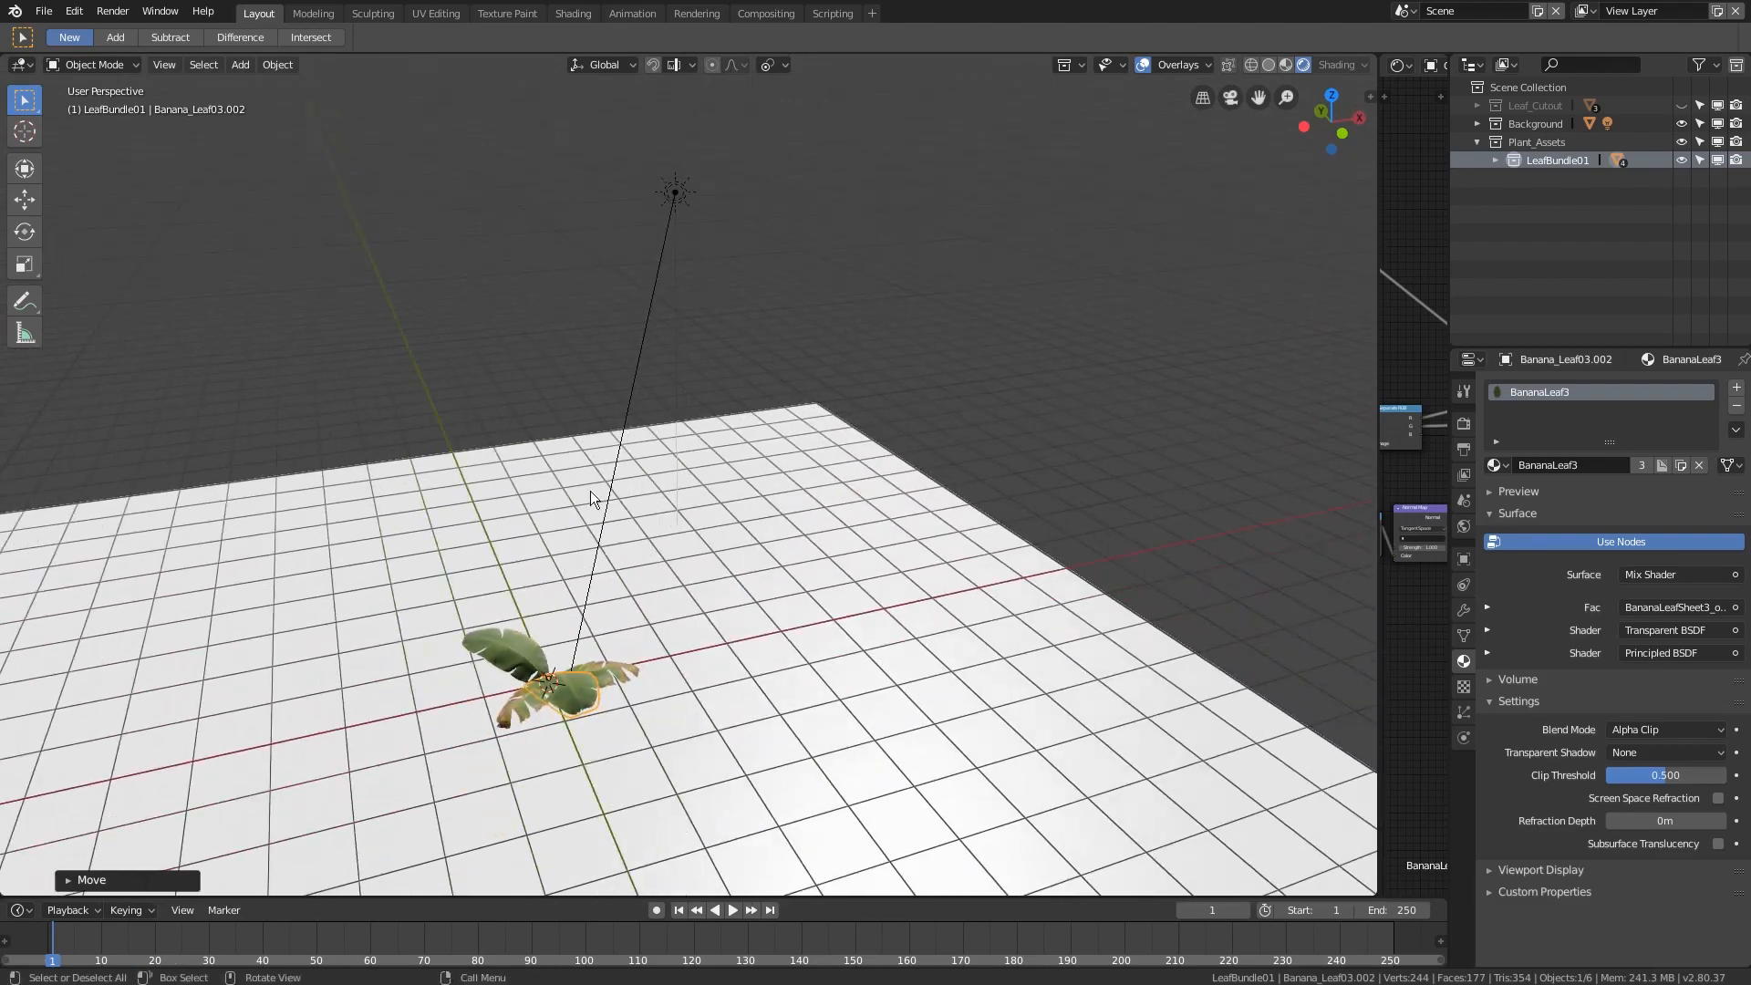
- Move the scene light to another spot above the ground and rotate it to relight the leaf bundle
left_click(678, 198)
key("g")
left_click(864, 255)
key("r")
left_click(716, 633)
middle_click_drag(715, 632, 775, 615)
key("r")
- Enter Edit Mode on the duplicated green leaf and raise a vertex on its side edge
scroll(775, 615, "up", 5)
middle_click_drag(687, 555, 592, 576)
left_click(677, 602)
key("Tab")
mouse_move(589, 508)
middle_mouse_down()
mouse_move(598, 547)
mouse_move(605, 502)
middle_mouse_up()
key("g")
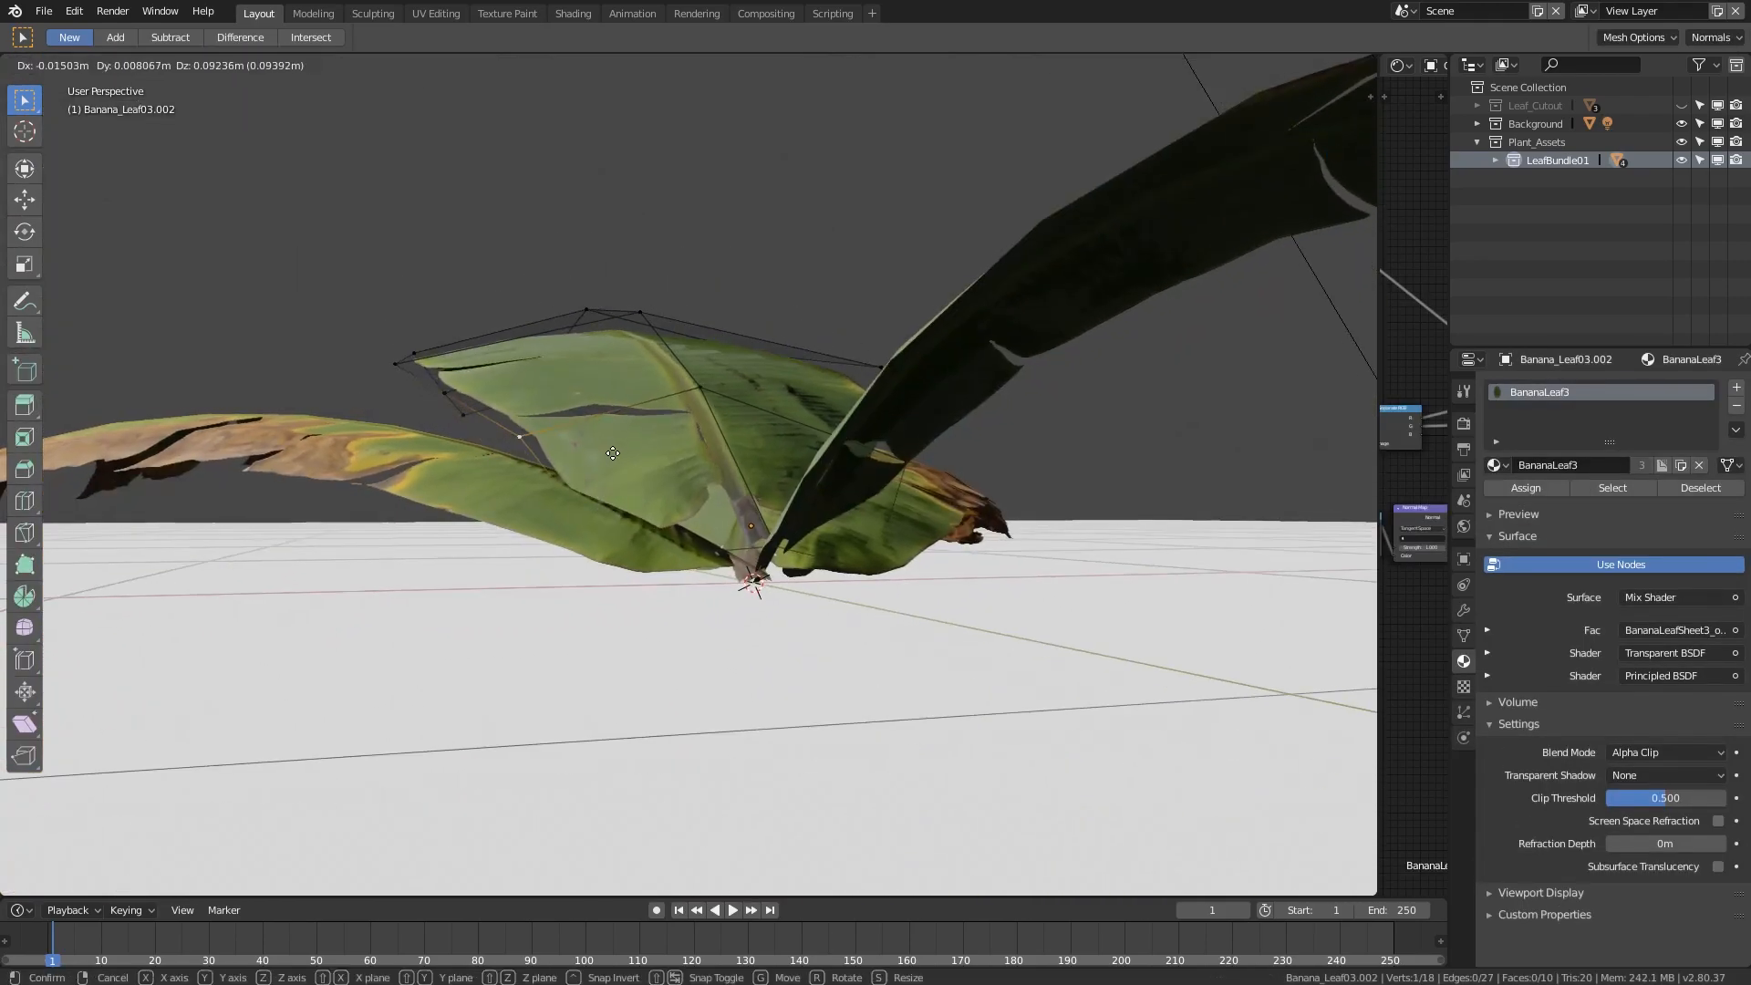
left_click(614, 471)
- Move the duplicated green leaf's vertex near the stem base closer to the origin
middle_click_drag(651, 579, 761, 601)
key("g")
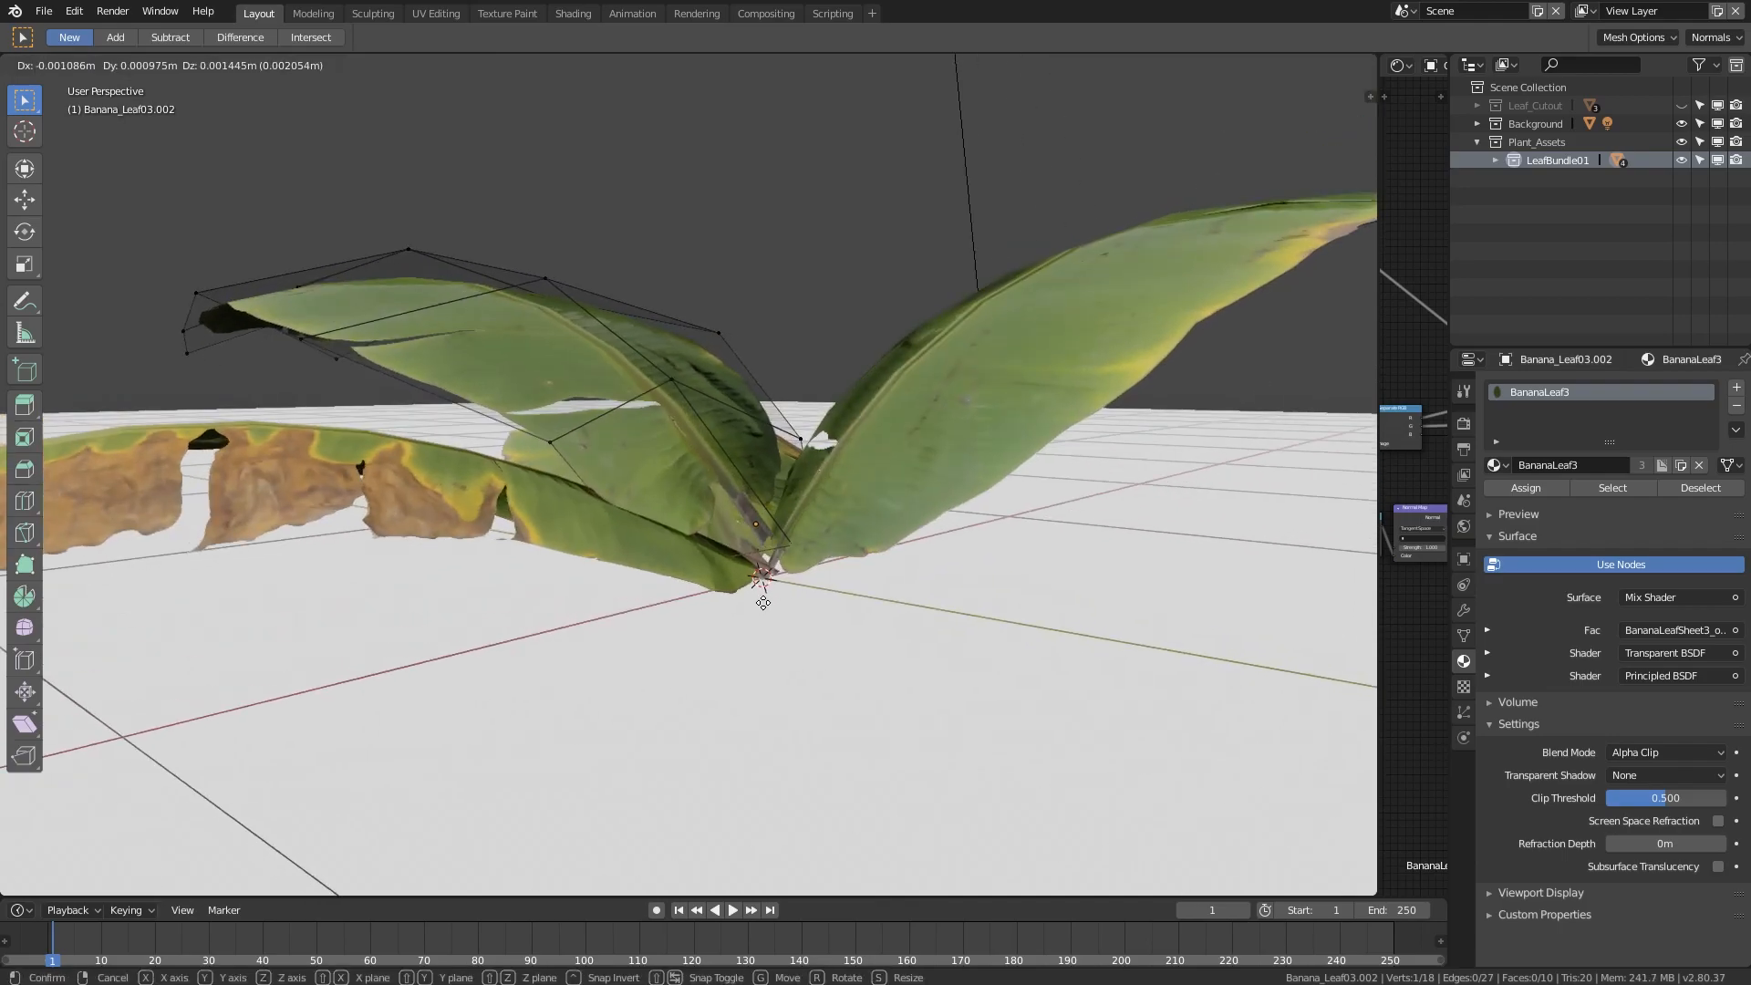
key("g")
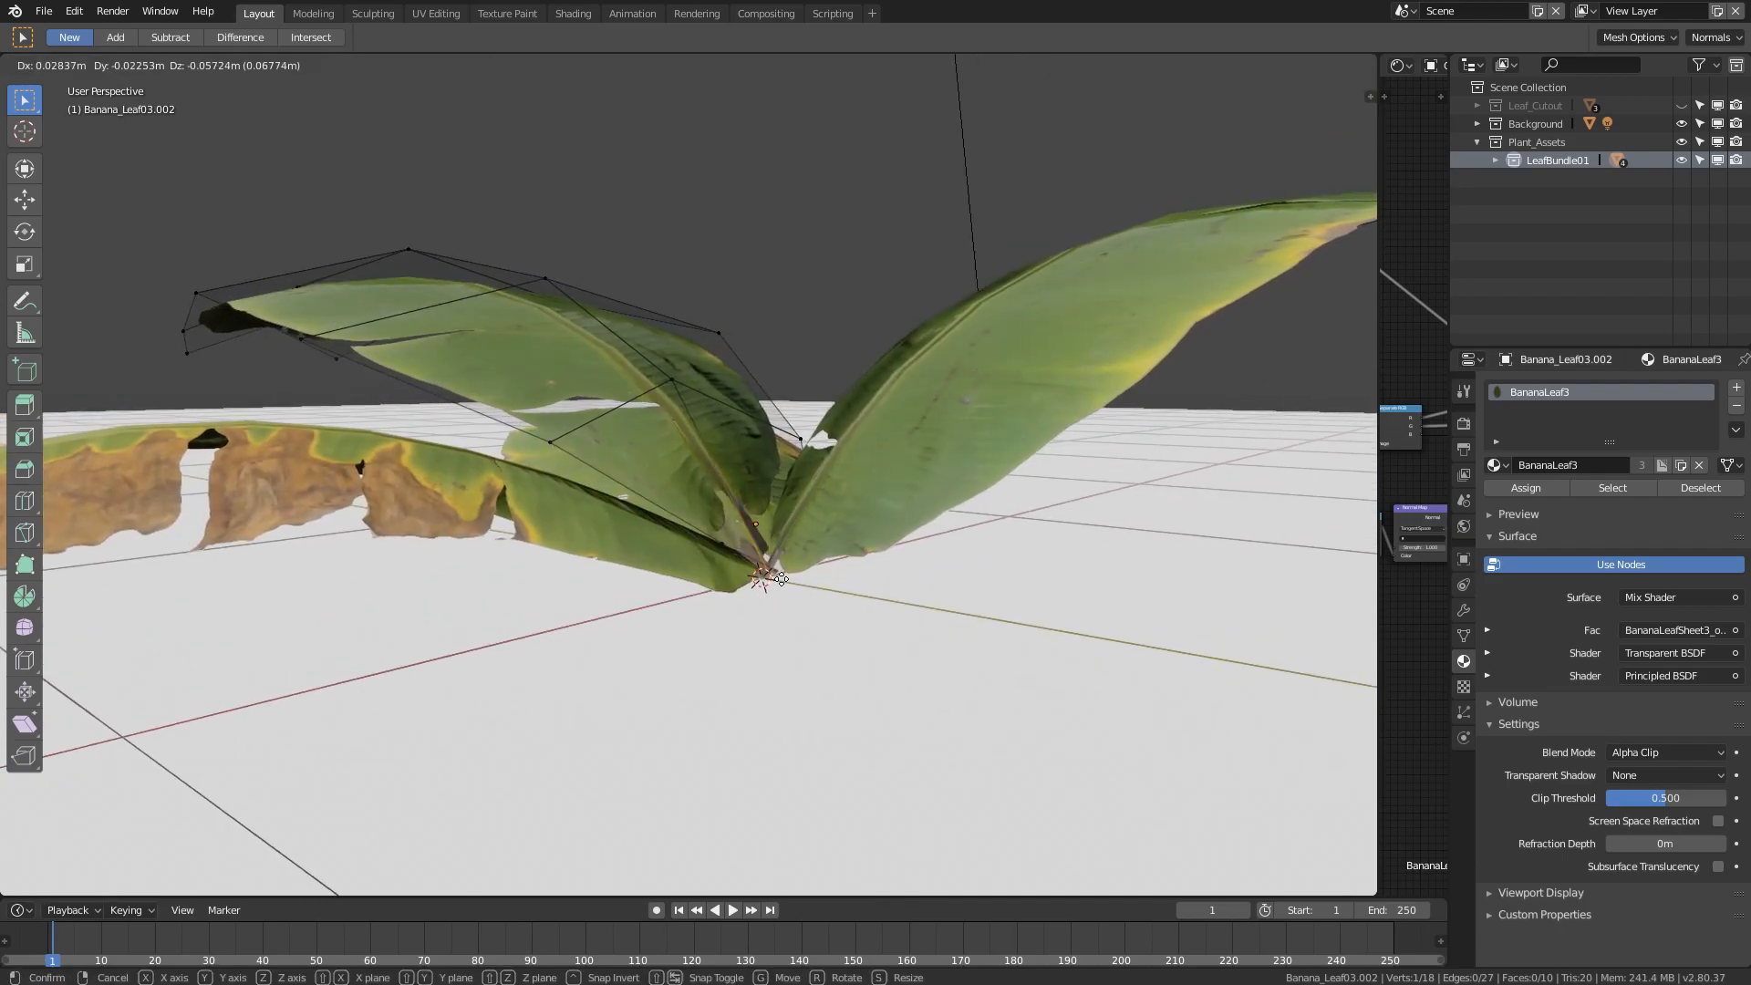
left_click(781, 589)
middle_click_drag(784, 609, 751, 567)
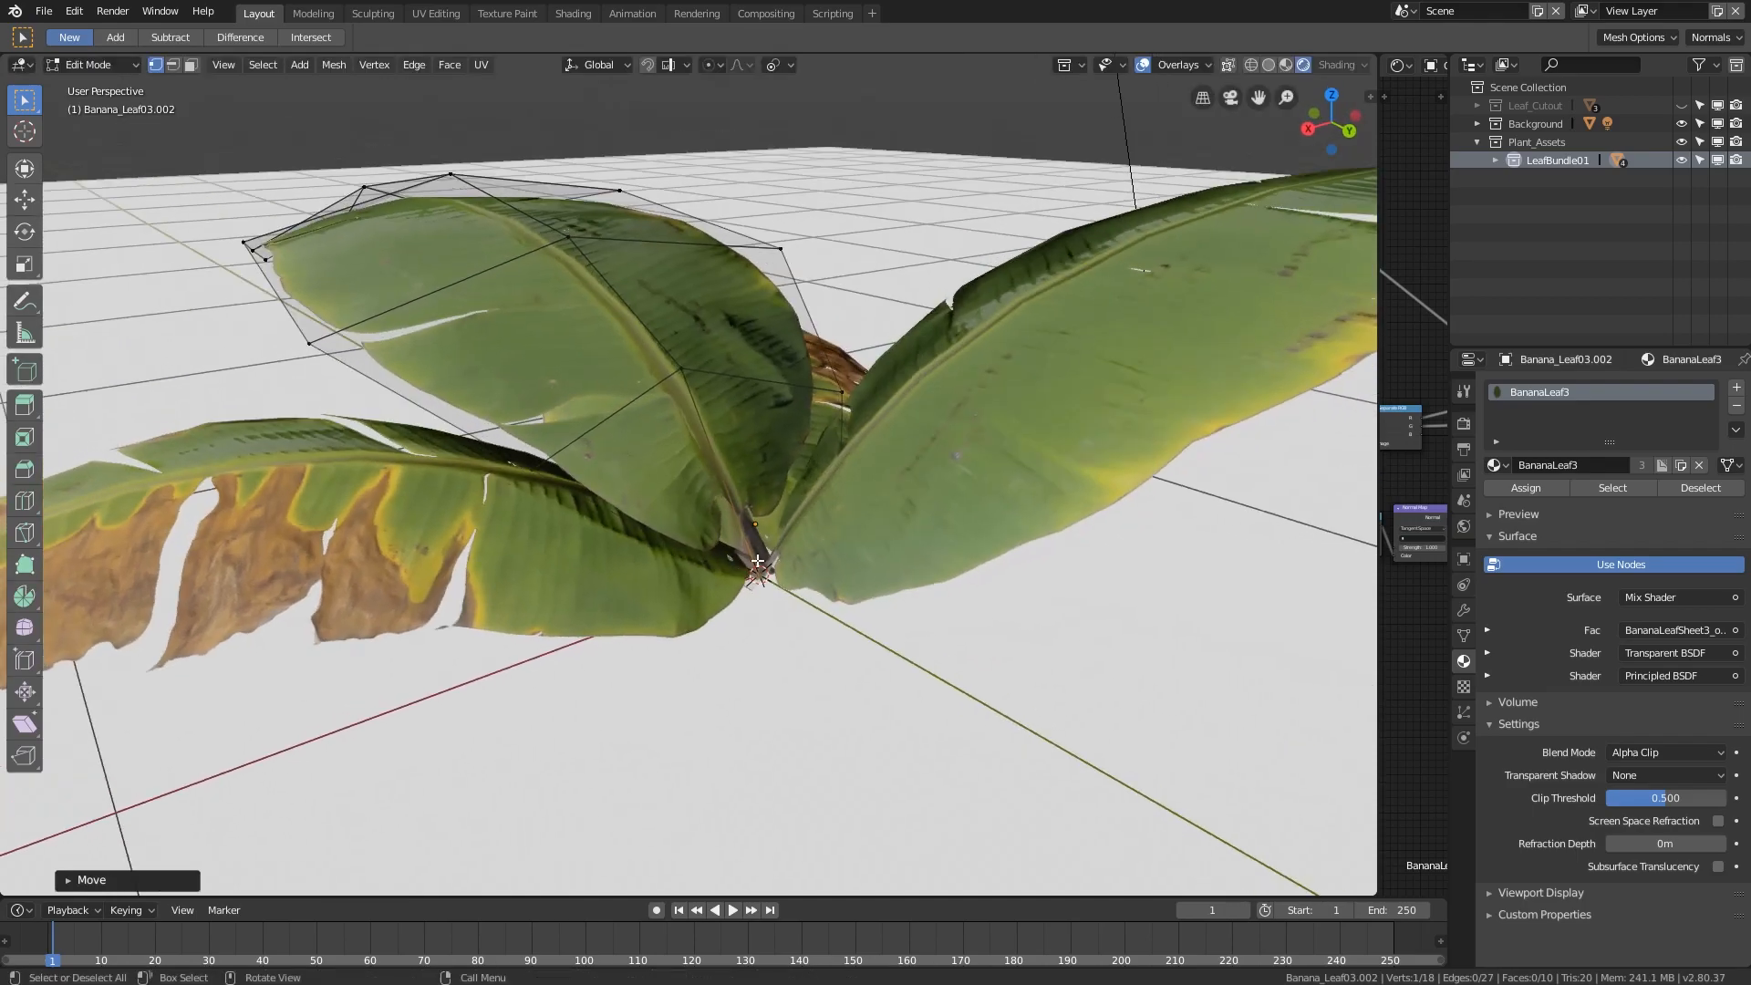
- Pull up a midrib vertex near the duplicated green leaf's tip, adjust its curvature and leave Edit Mode
middle_click_drag(769, 435, 788, 484)
middle_click_drag(525, 392, 745, 580, "shift")
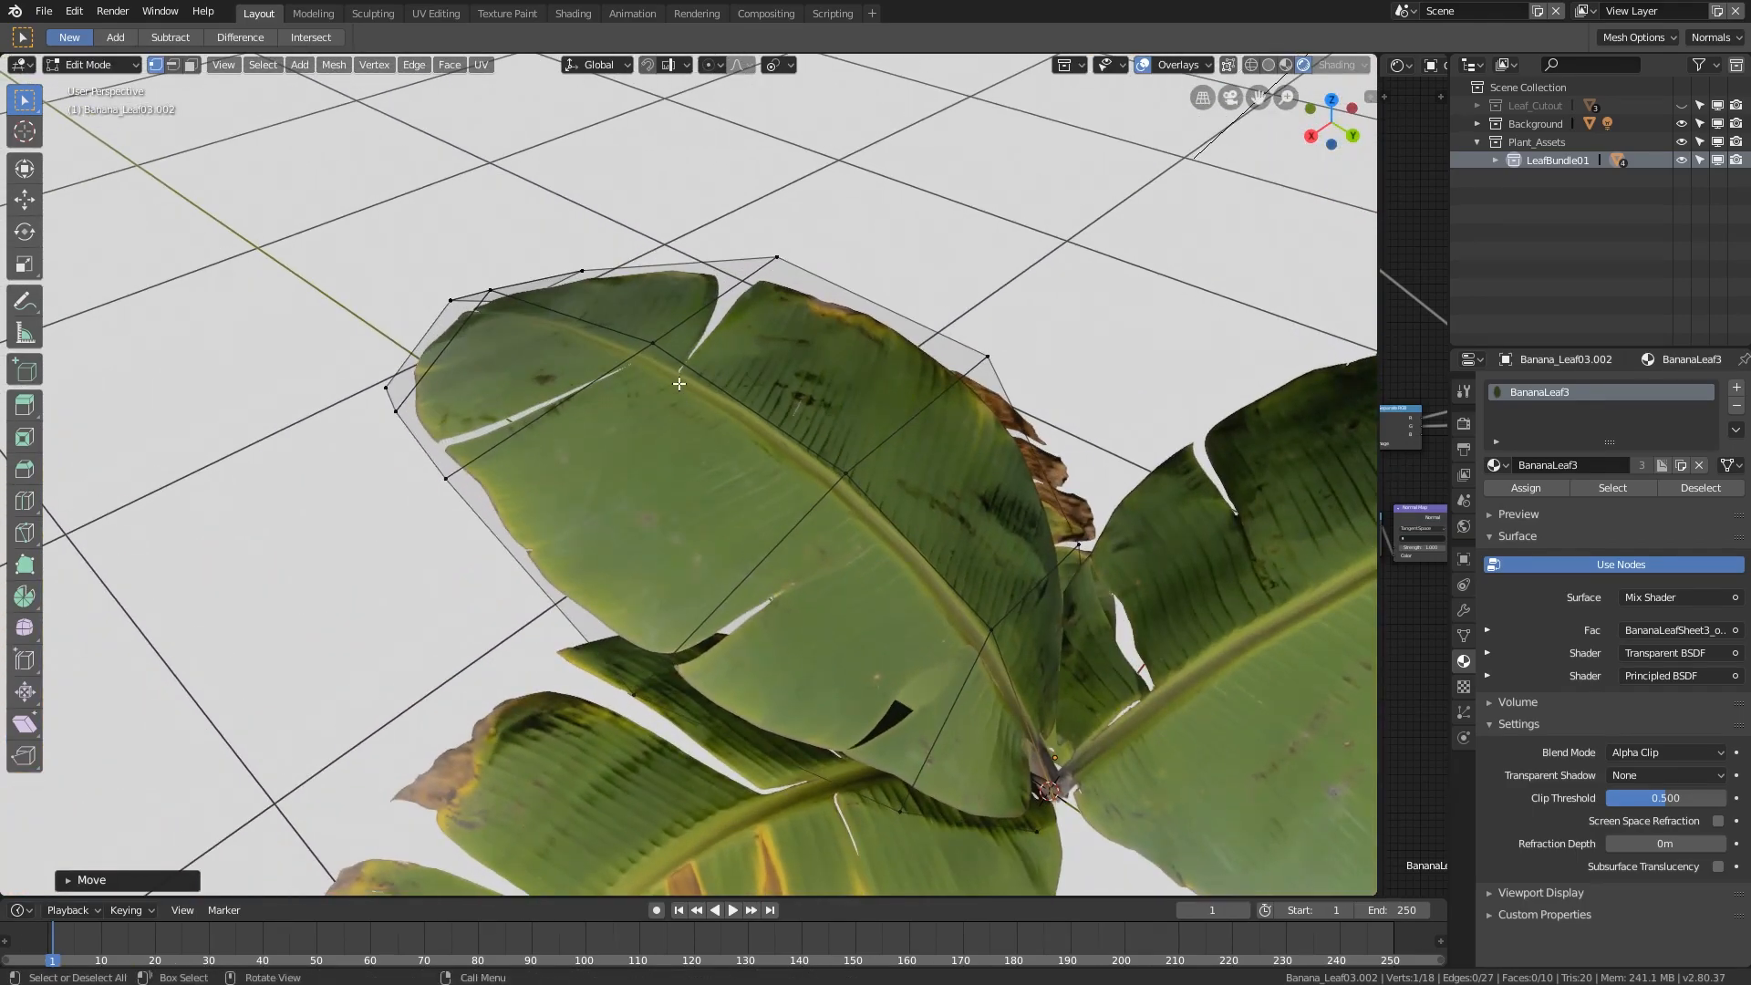
middle_click_drag(654, 466, 719, 373)
key("g")
middle_click_drag(746, 310, 780, 450)
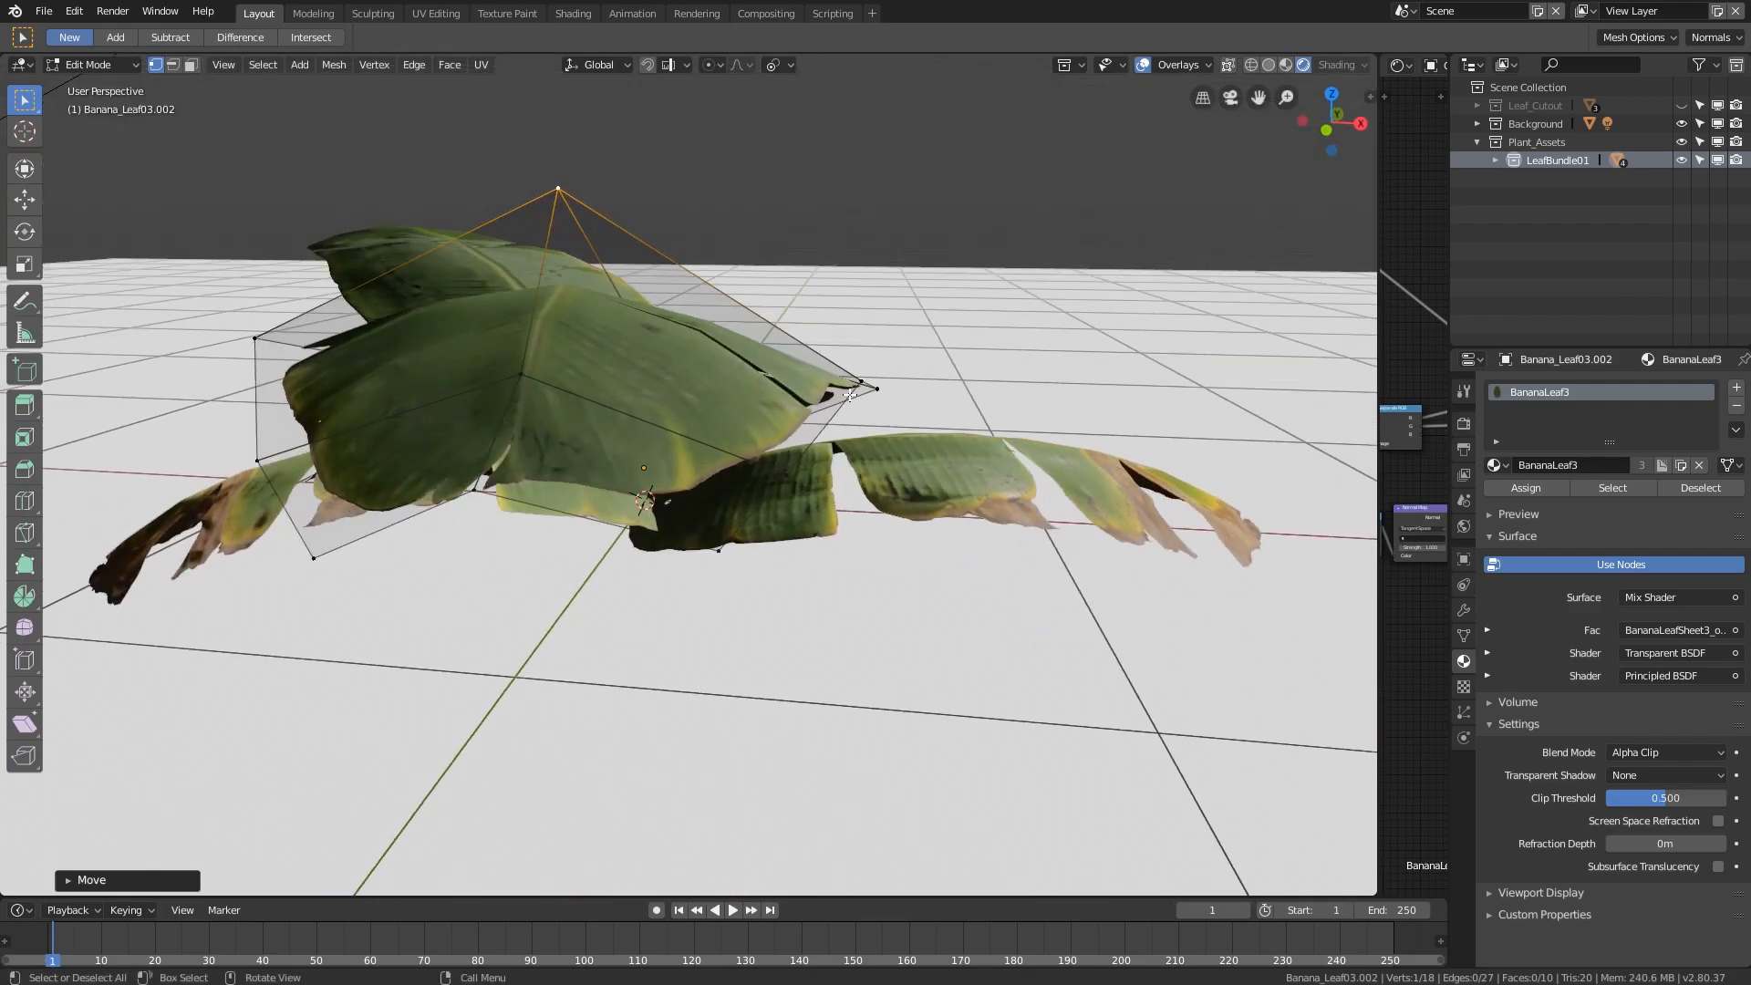
middle_click_drag(743, 544, 764, 629)
key("g")
left_click(866, 567)
key("Tab")
- Duplicate the reshaped green leaf in place and rotate the copy toward the brown-edged leaf lying along the X axis
middle_click_drag(898, 469, 587, 458)
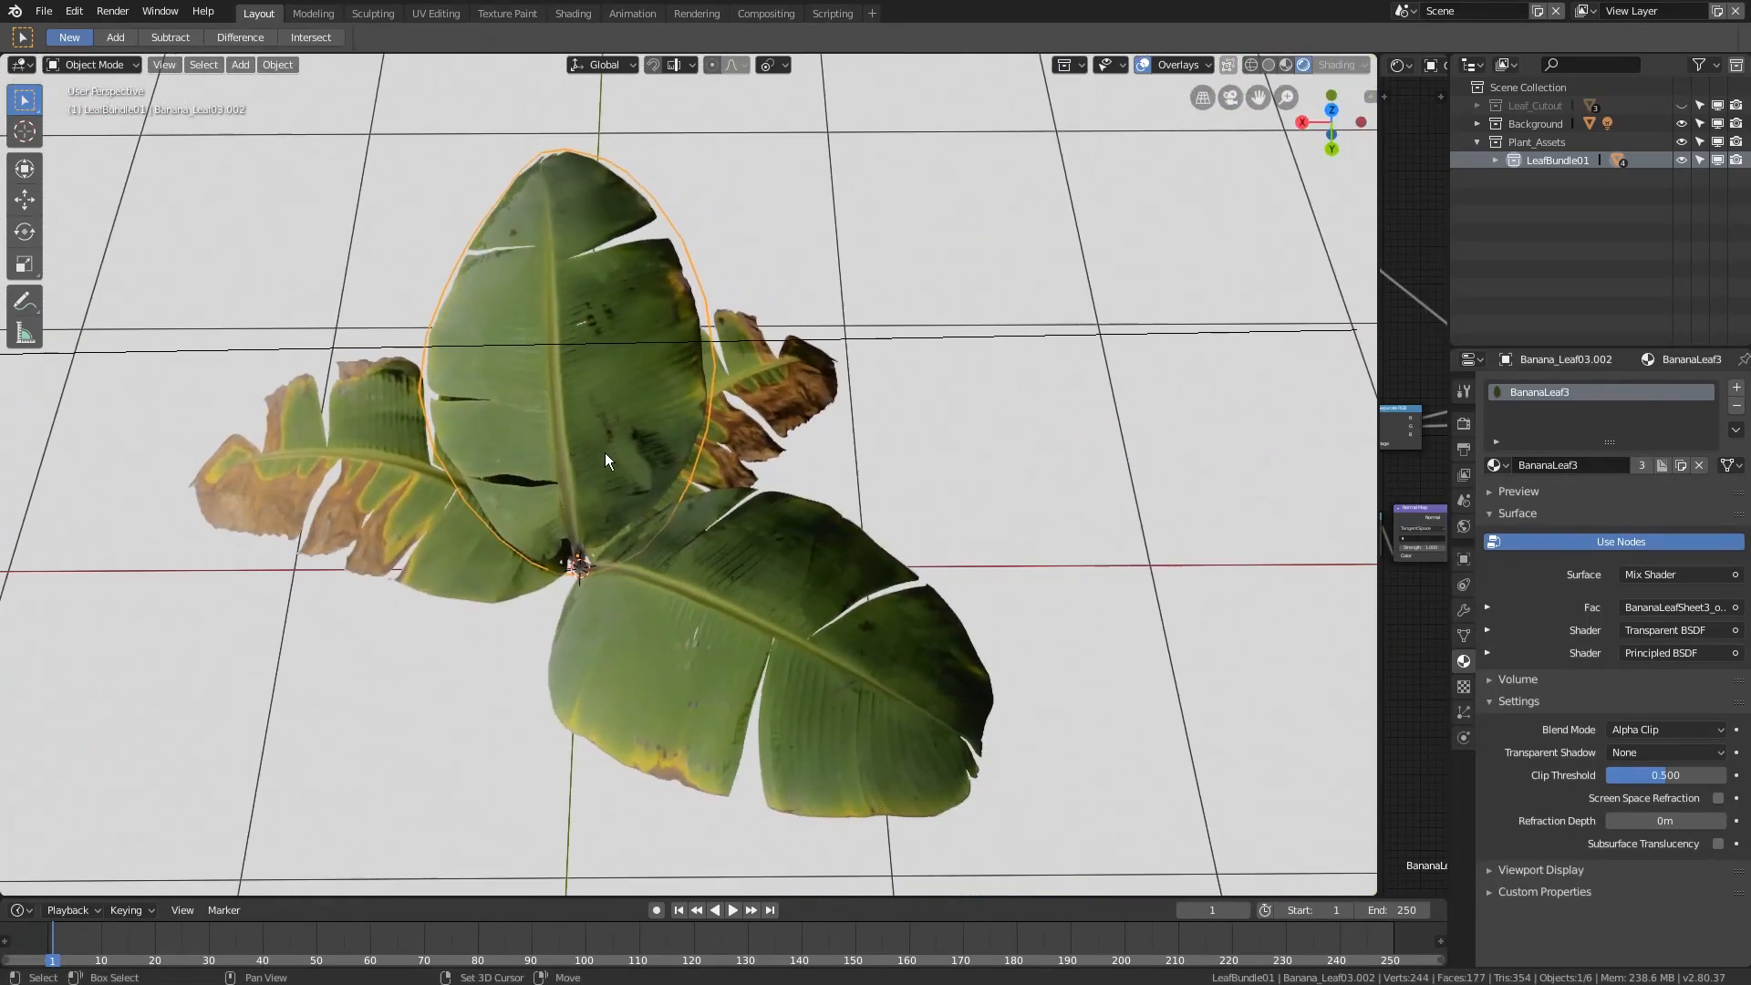
left_click(738, 411)
left_click(649, 418)
key("shift+d")
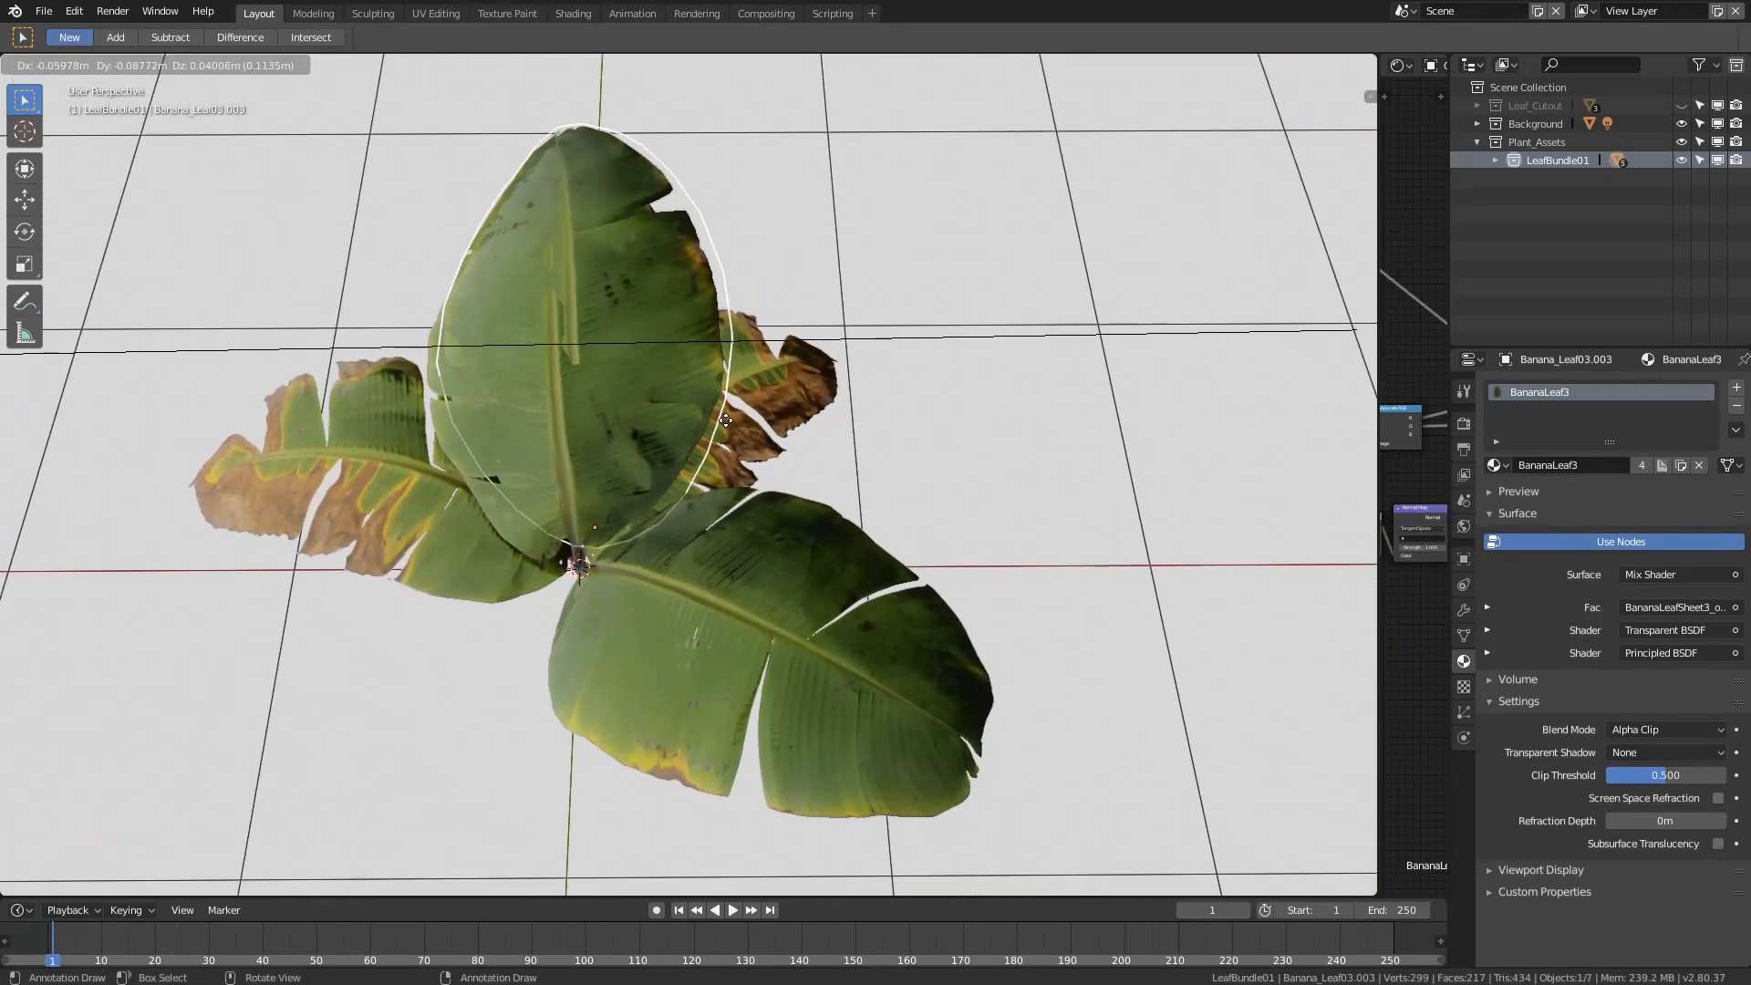
right_click(682, 432)
middle_click_drag(898, 456, 853, 463)
key("r")
left_click(760, 686)
- Resize the newest green leaf and adjust its tilt around the stem
key("s")
left_click(828, 567)
middle_click_drag(848, 546, 659, 628)
key("r")
left_click(663, 550)
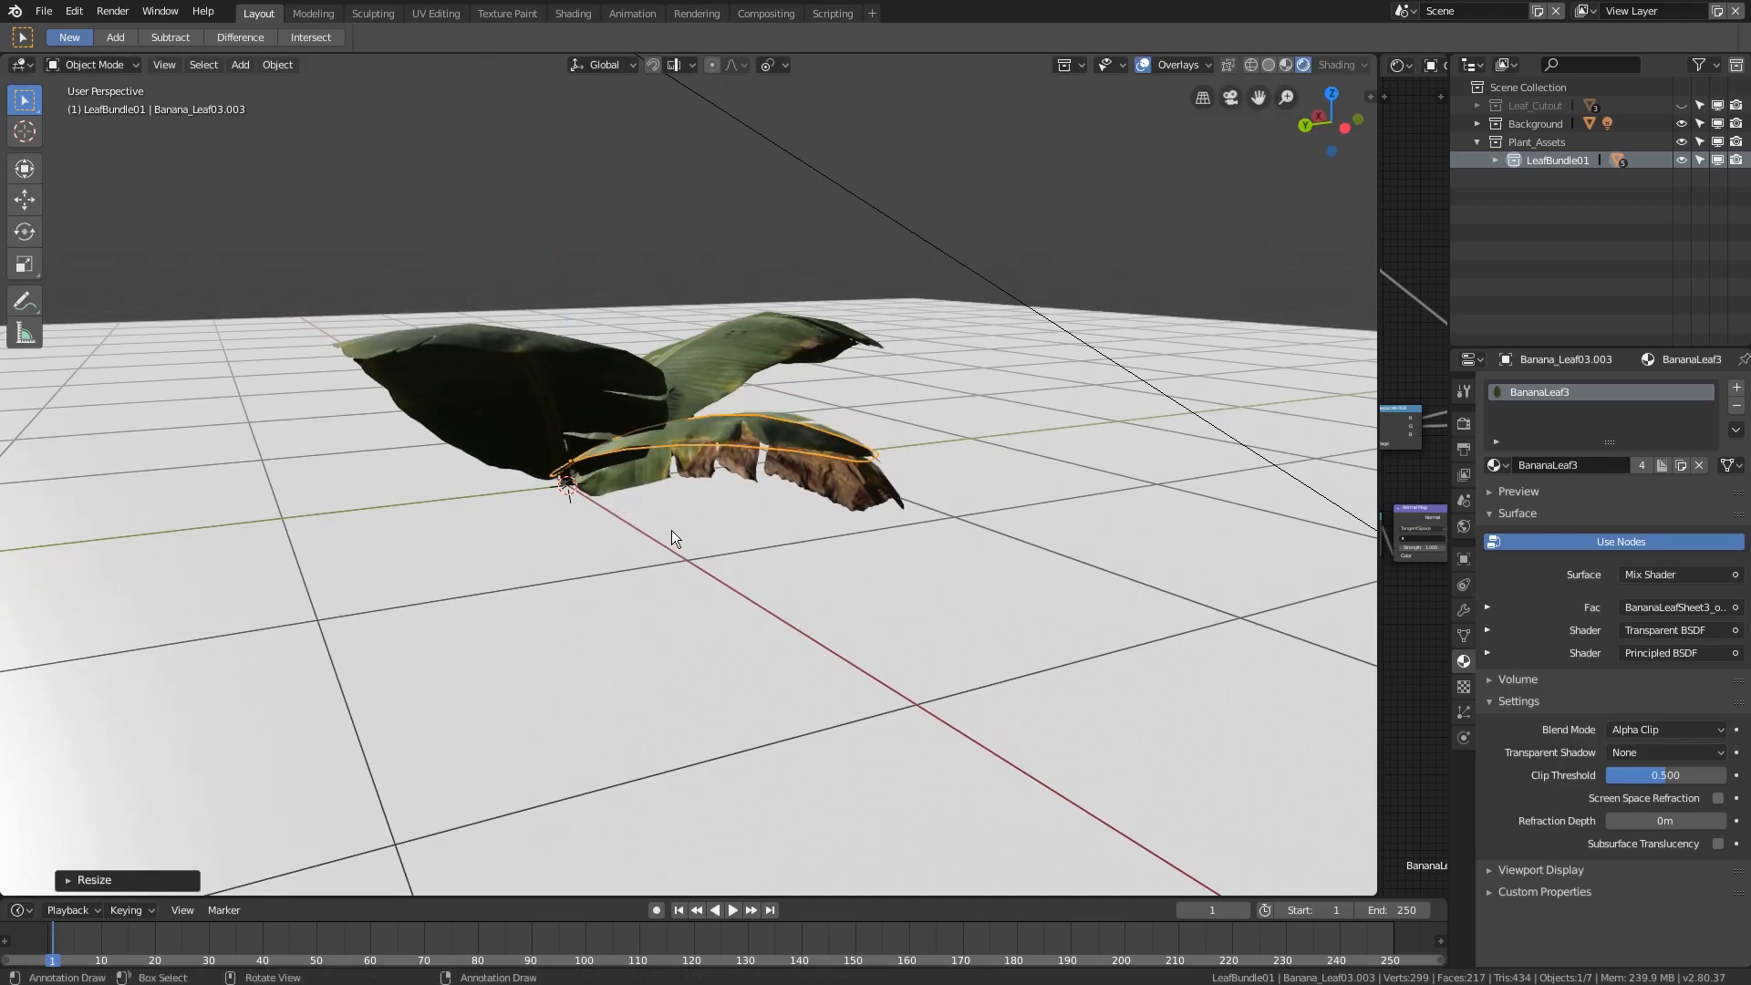
- Rotate the newest green leaf around global Z away from the brown-edged leaf and shift its stem into place
scroll(669, 529, "up", 10)
key("r")
key("z")
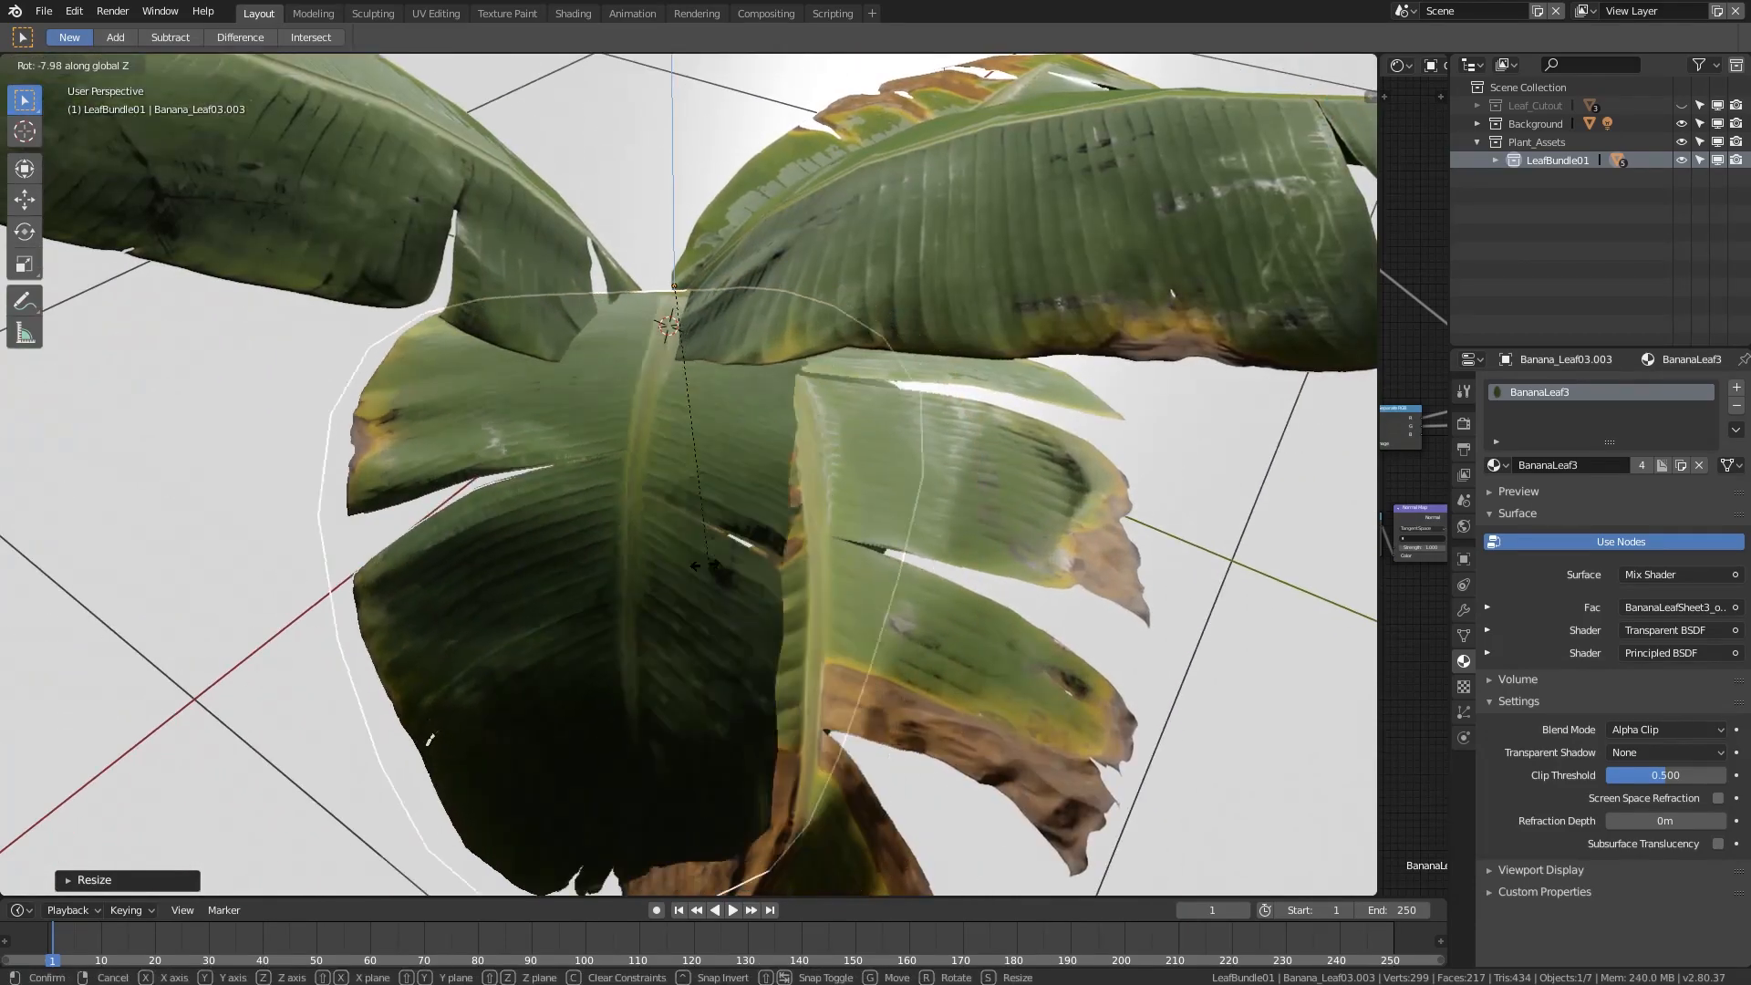
left_click(495, 490)
middle_click_drag(498, 490, 540, 595)
middle_click_drag(575, 499, 763, 474, "shift")
key("g")
left_click(631, 592)
- Select the first large green leaf, move one of its mesh vertices in Edit Mode and return to Object Mode
key("Tab")
key("Tab")
left_click(633, 452)
key("Tab")
key("g")
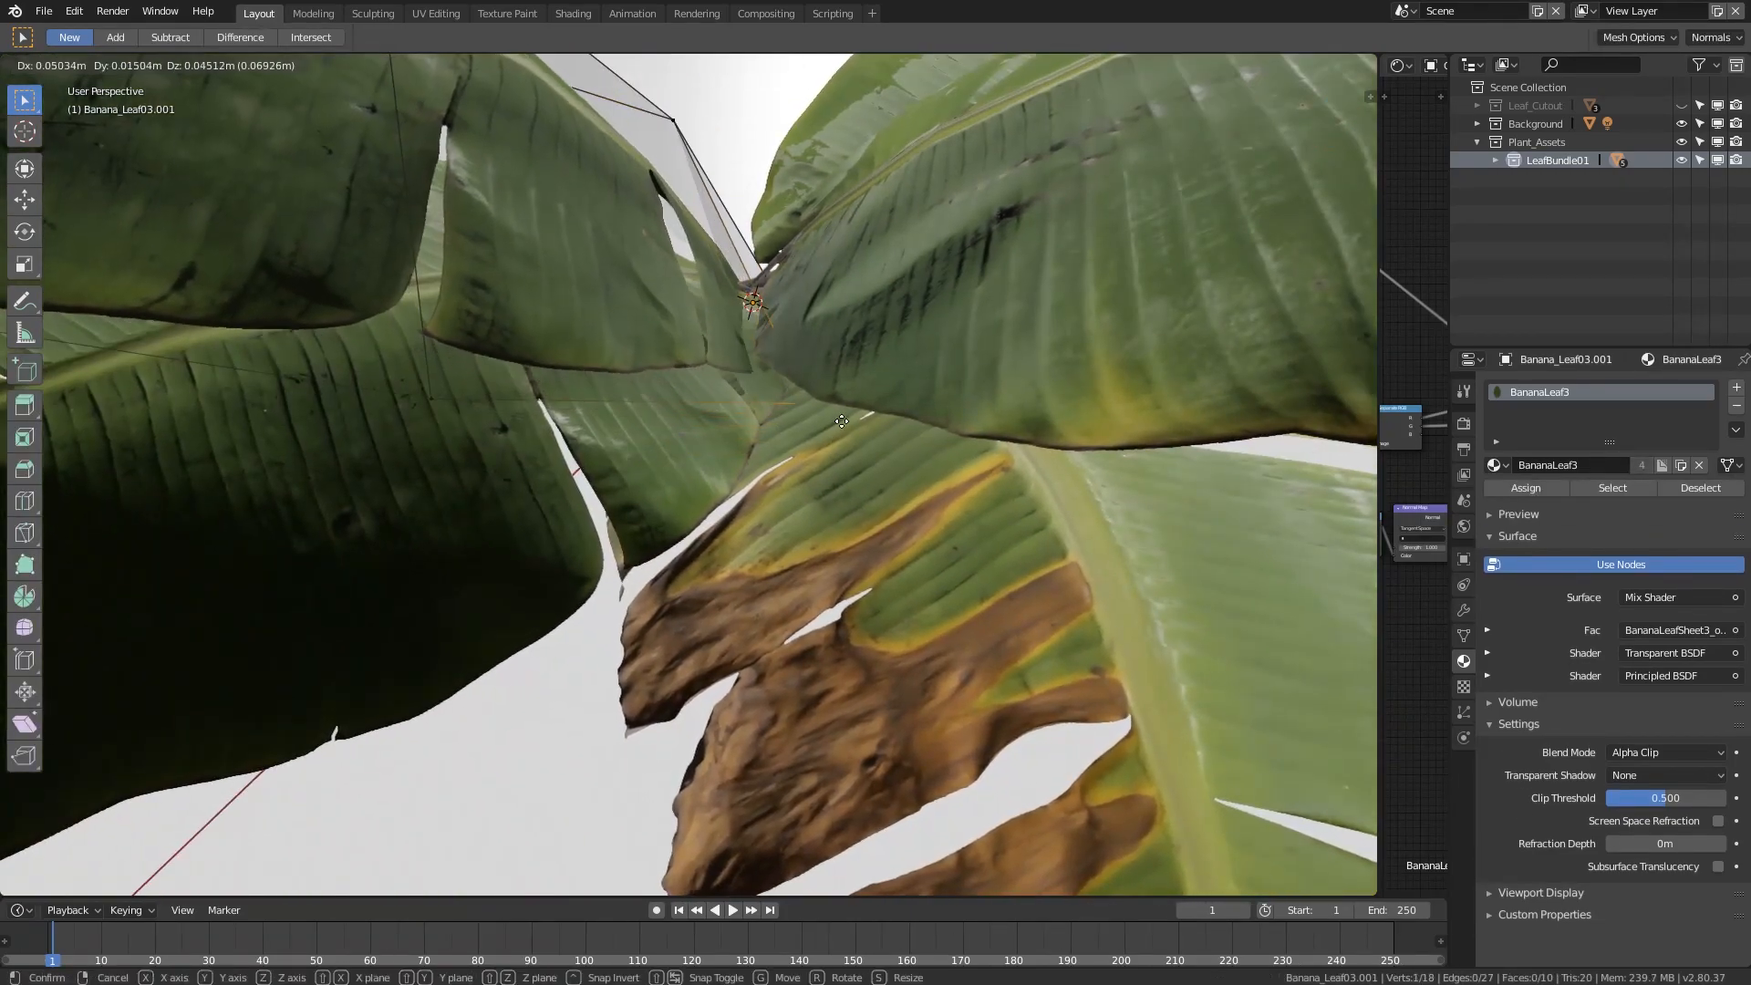
middle_click_drag(844, 396, 859, 501, "shift")
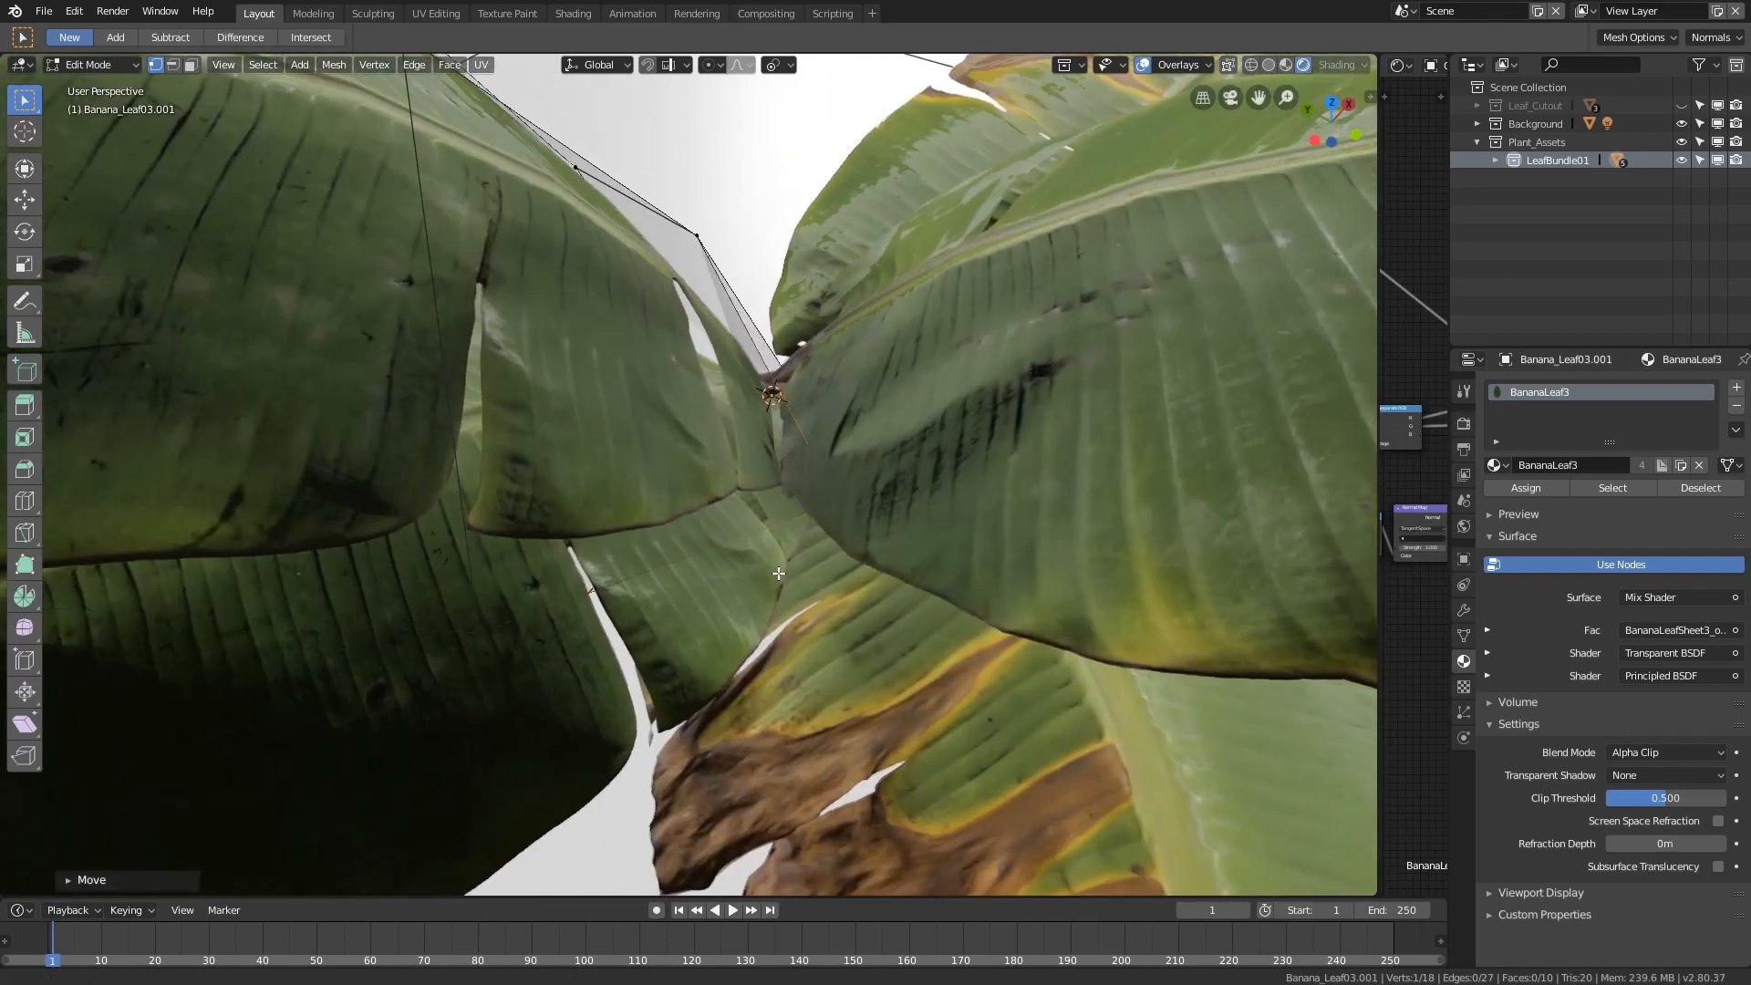
scroll(821, 529, "down", 5)
key("Tab")
- Duplicate the mirrored brown-edged leaf and rotate the copy next to the other brown-edged leaf
middle_click_drag(779, 561, 885, 540)
left_click(892, 576)
left_click(937, 277)
scroll(925, 500, "down", 3)
key("shift+d")
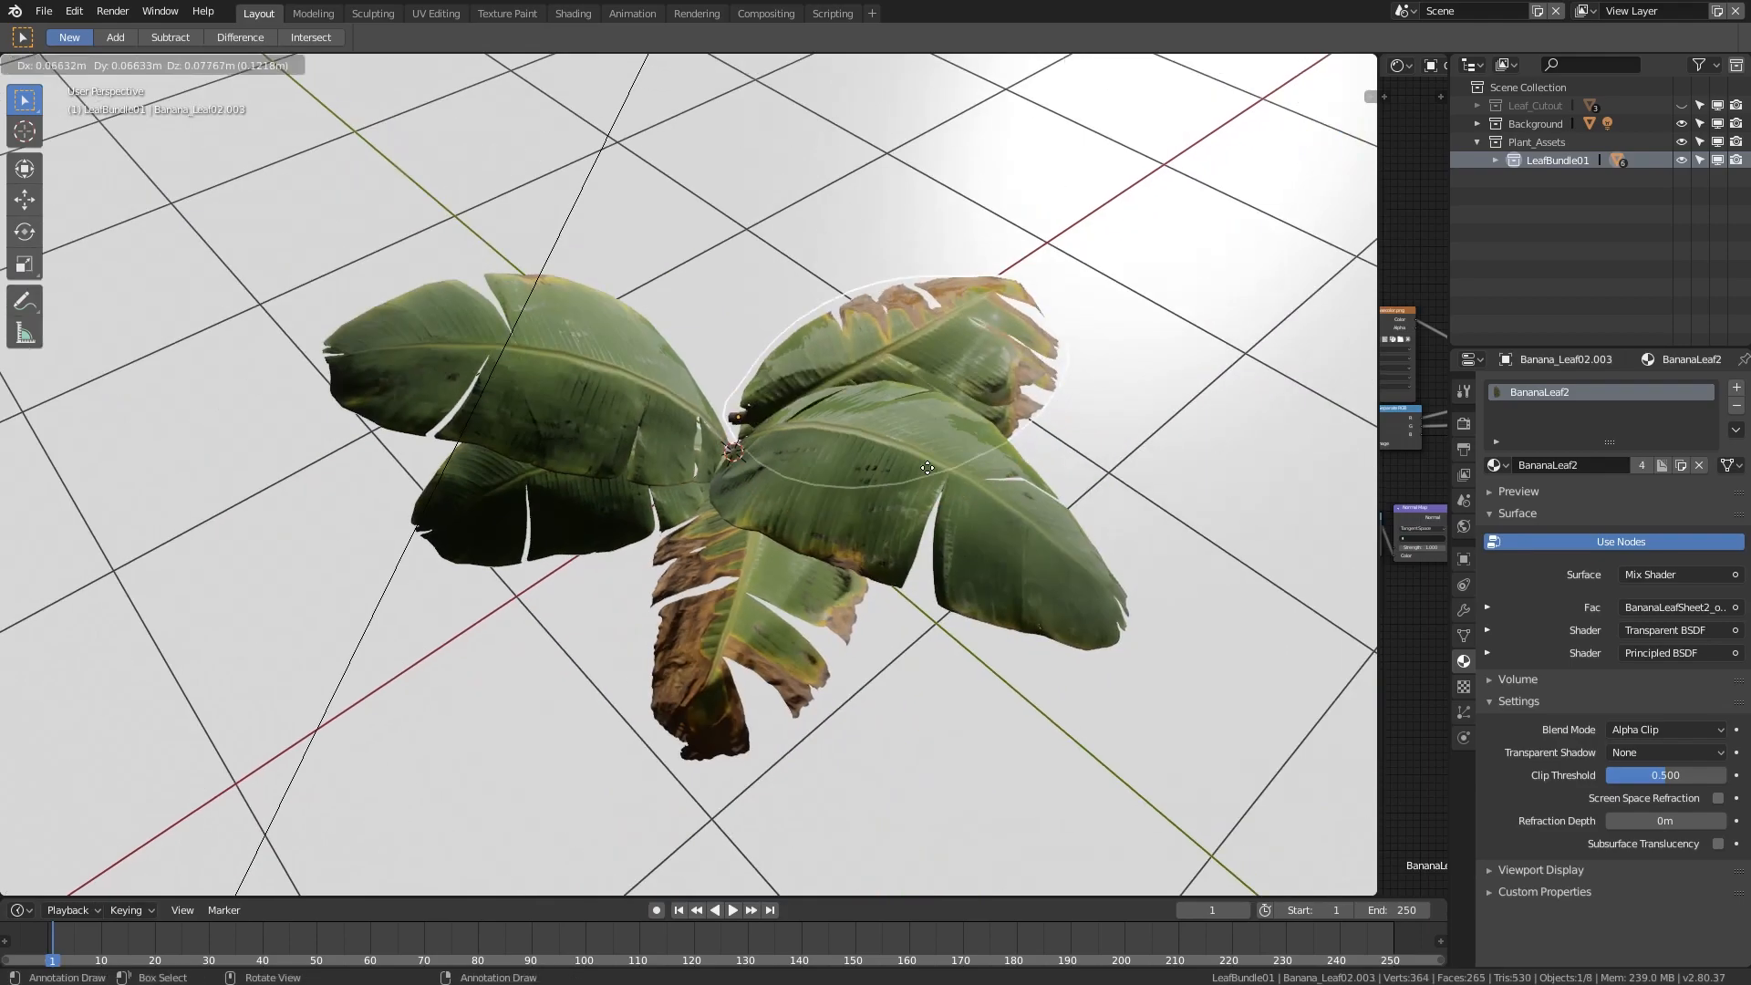
left_click(927, 468)
key("s")
left_click(629, 638)
- Scale the new brown-edged leaf and move its stem toward the center of the bundle
key("s")
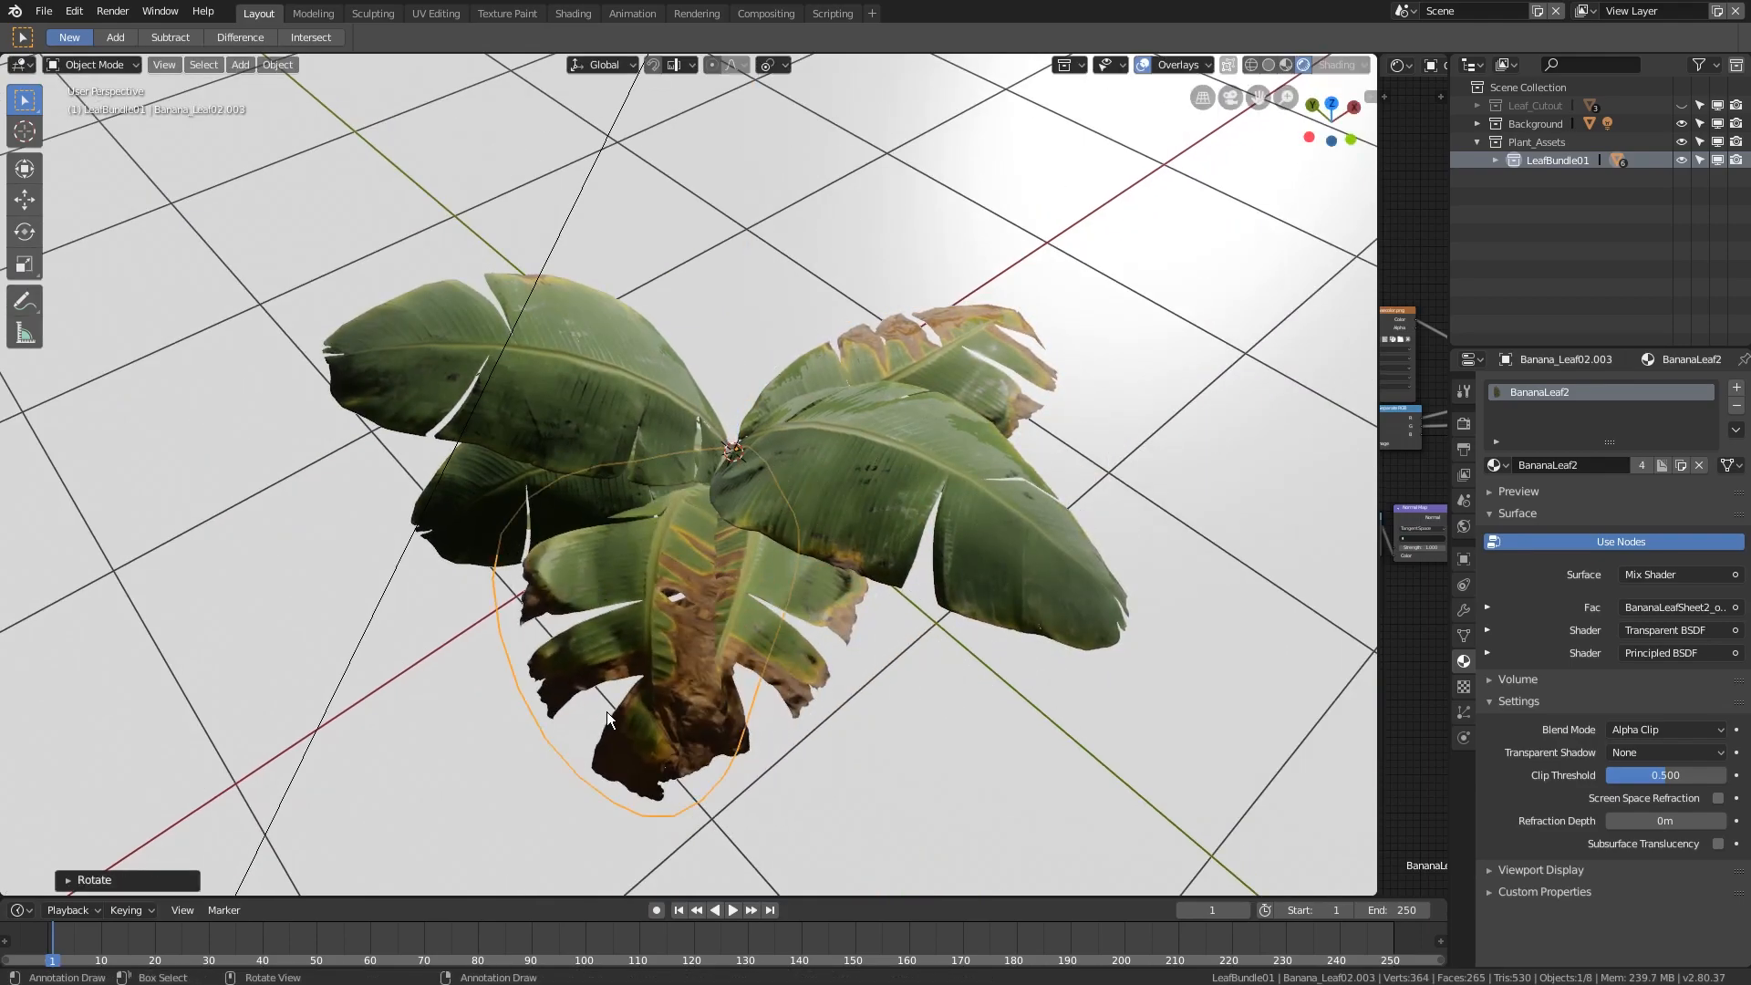
left_click(654, 610)
scroll(696, 577, "up", 2)
middle_click_drag(697, 577, 651, 578)
scroll(546, 490, "up", 3)
key("g")
left_click(755, 364)
- Refine the new brown-edged leaf's position and tilt so it sits beneath the green leaves
middle_click_drag(755, 364, 659, 461)
key("g")
left_click(766, 463)
key("r")
left_click(781, 461)
middle_click_drag(781, 460, 660, 527)
scroll(639, 520, "up", 2)
key("g")
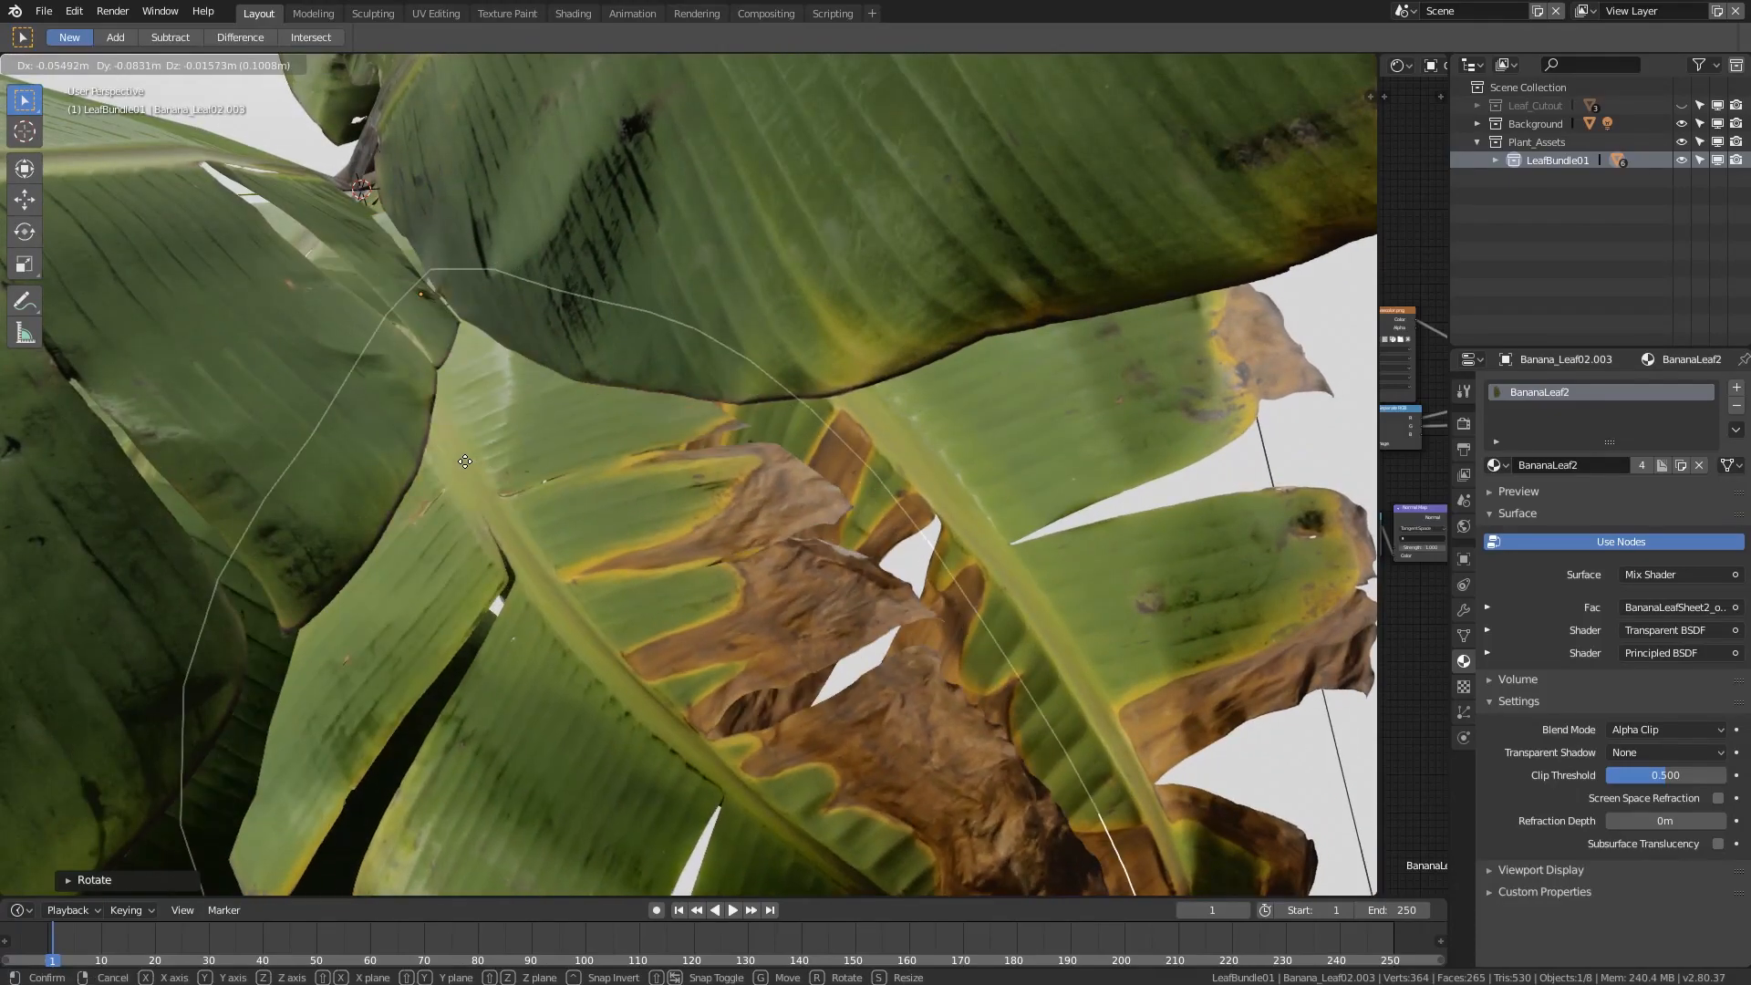
left_click(512, 475)
- Enter Edit Mode on the new brown-edged leaf and shift its midrib vertices toward the neighboring brown-edged leaf
middle_click_drag(512, 472, 696, 570)
scroll(680, 472, "down", 5)
key("Tab")
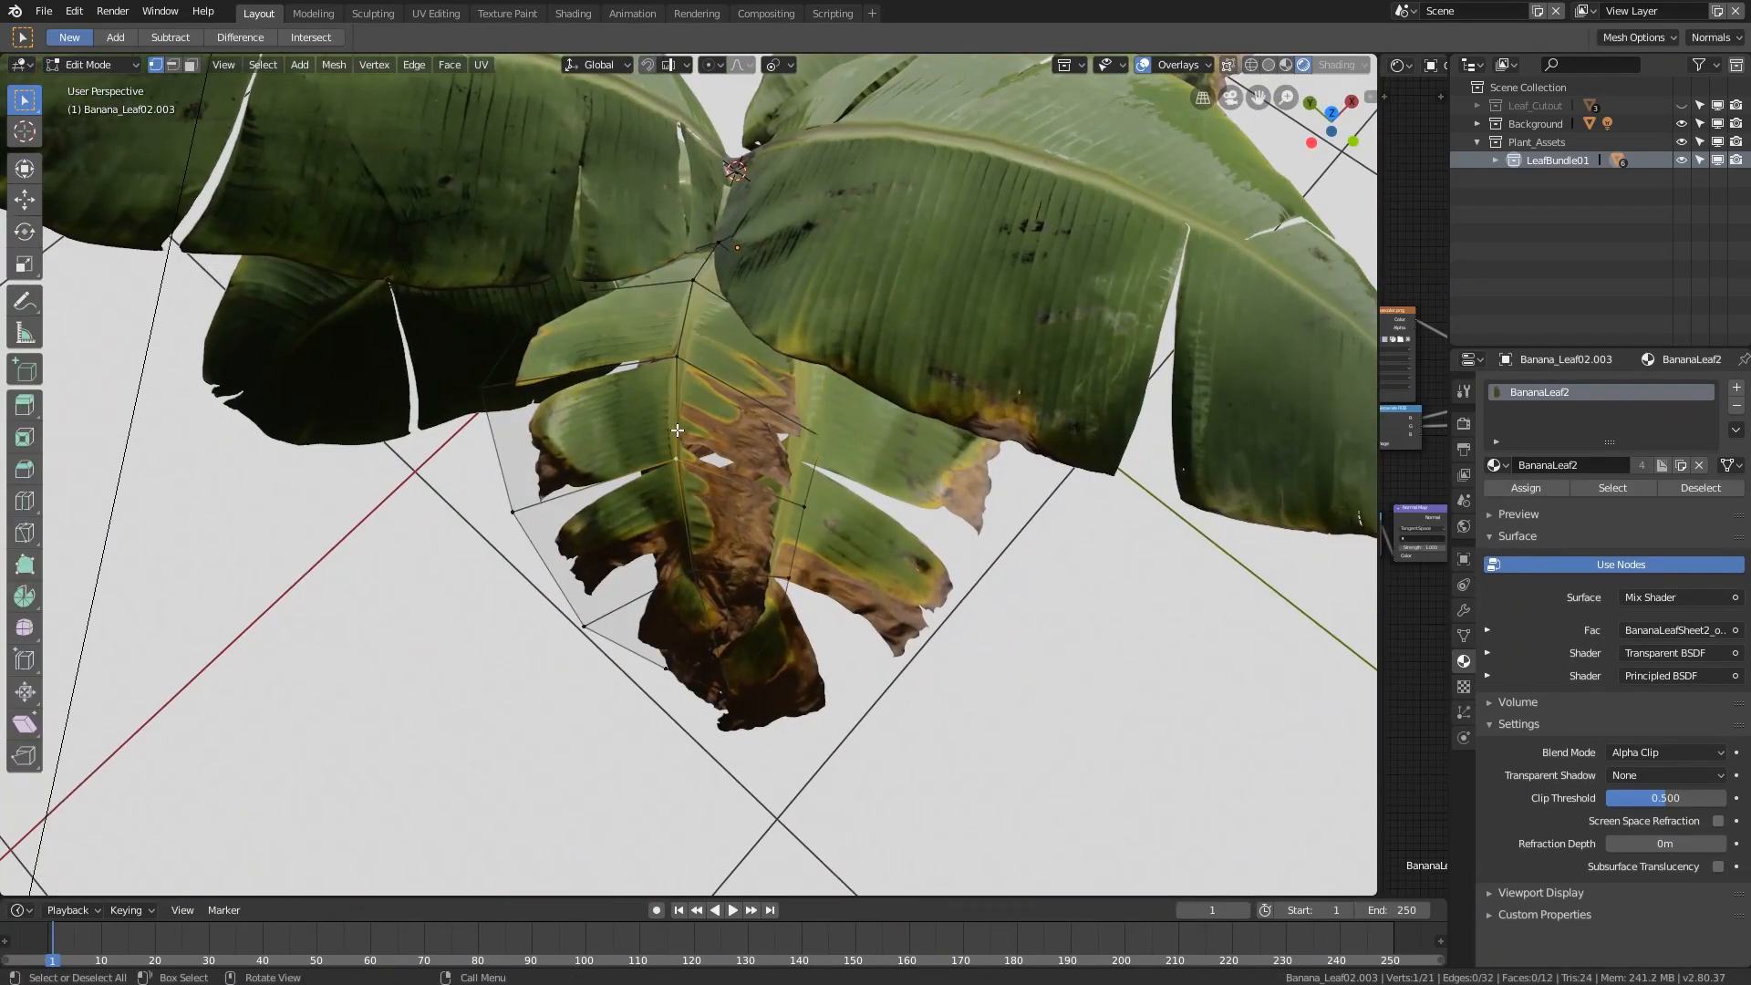
key("g")
left_click(543, 396)
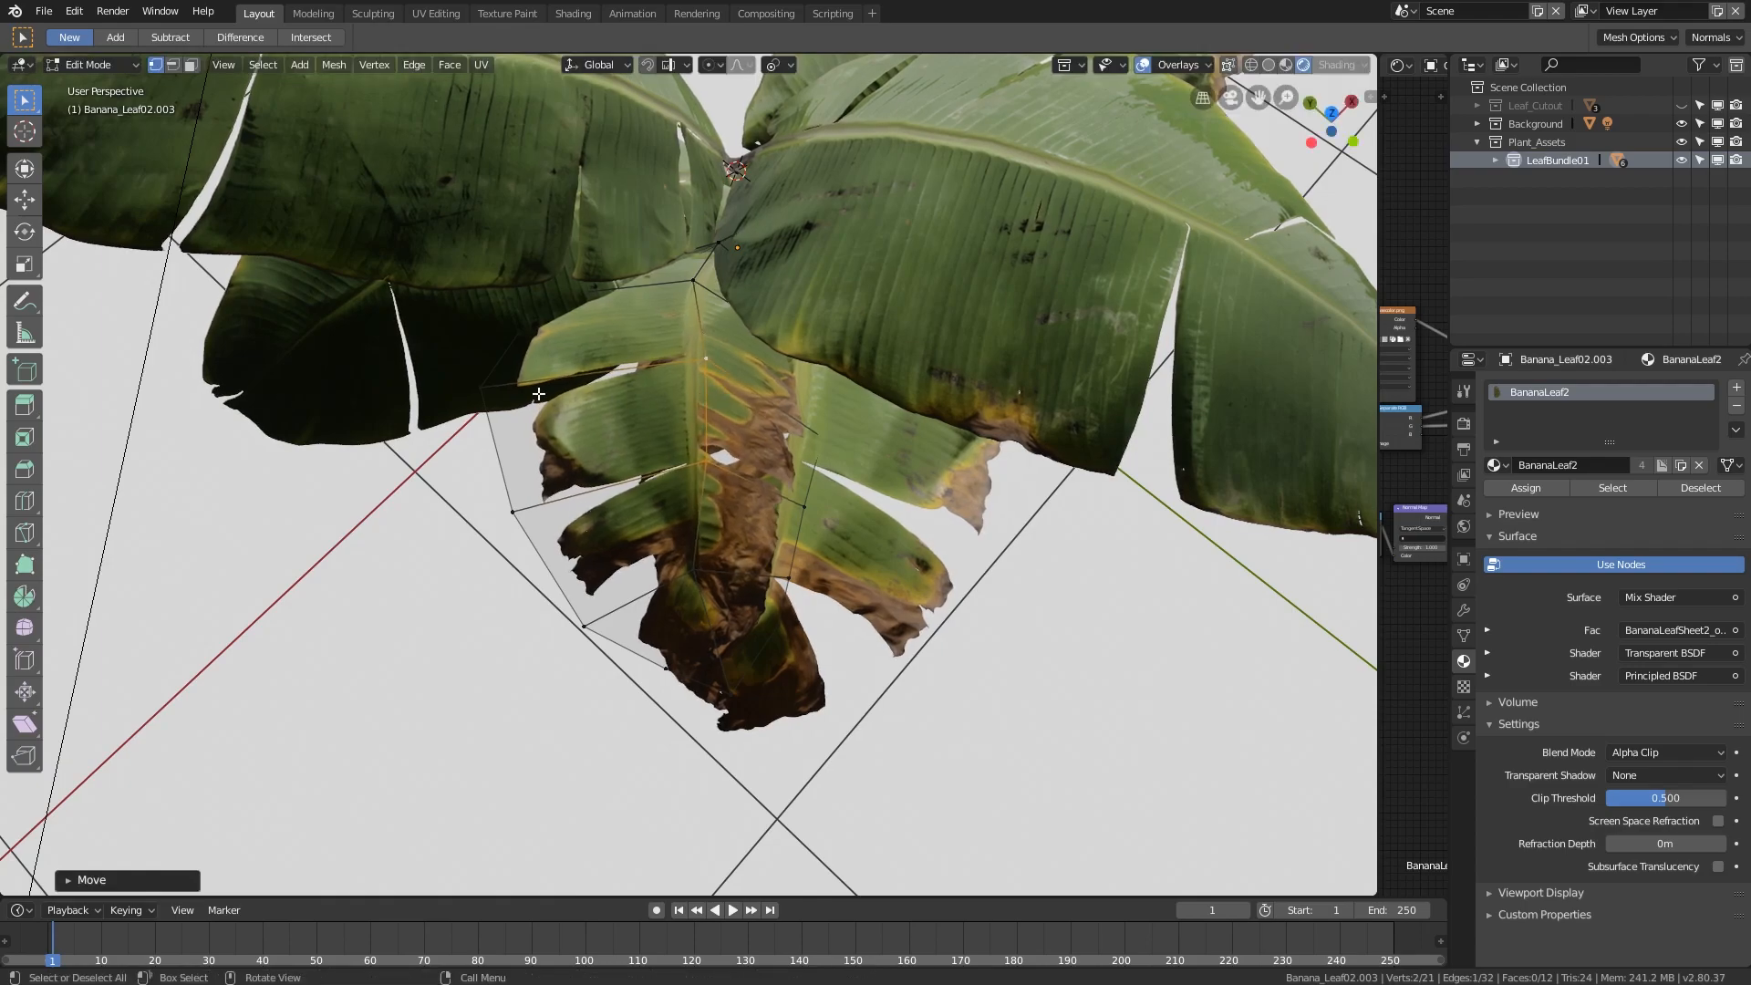
- Reposition the vertices along the new brown-edged leaf's free outer edge to reshape its outline
key("g")
left_click(577, 480)
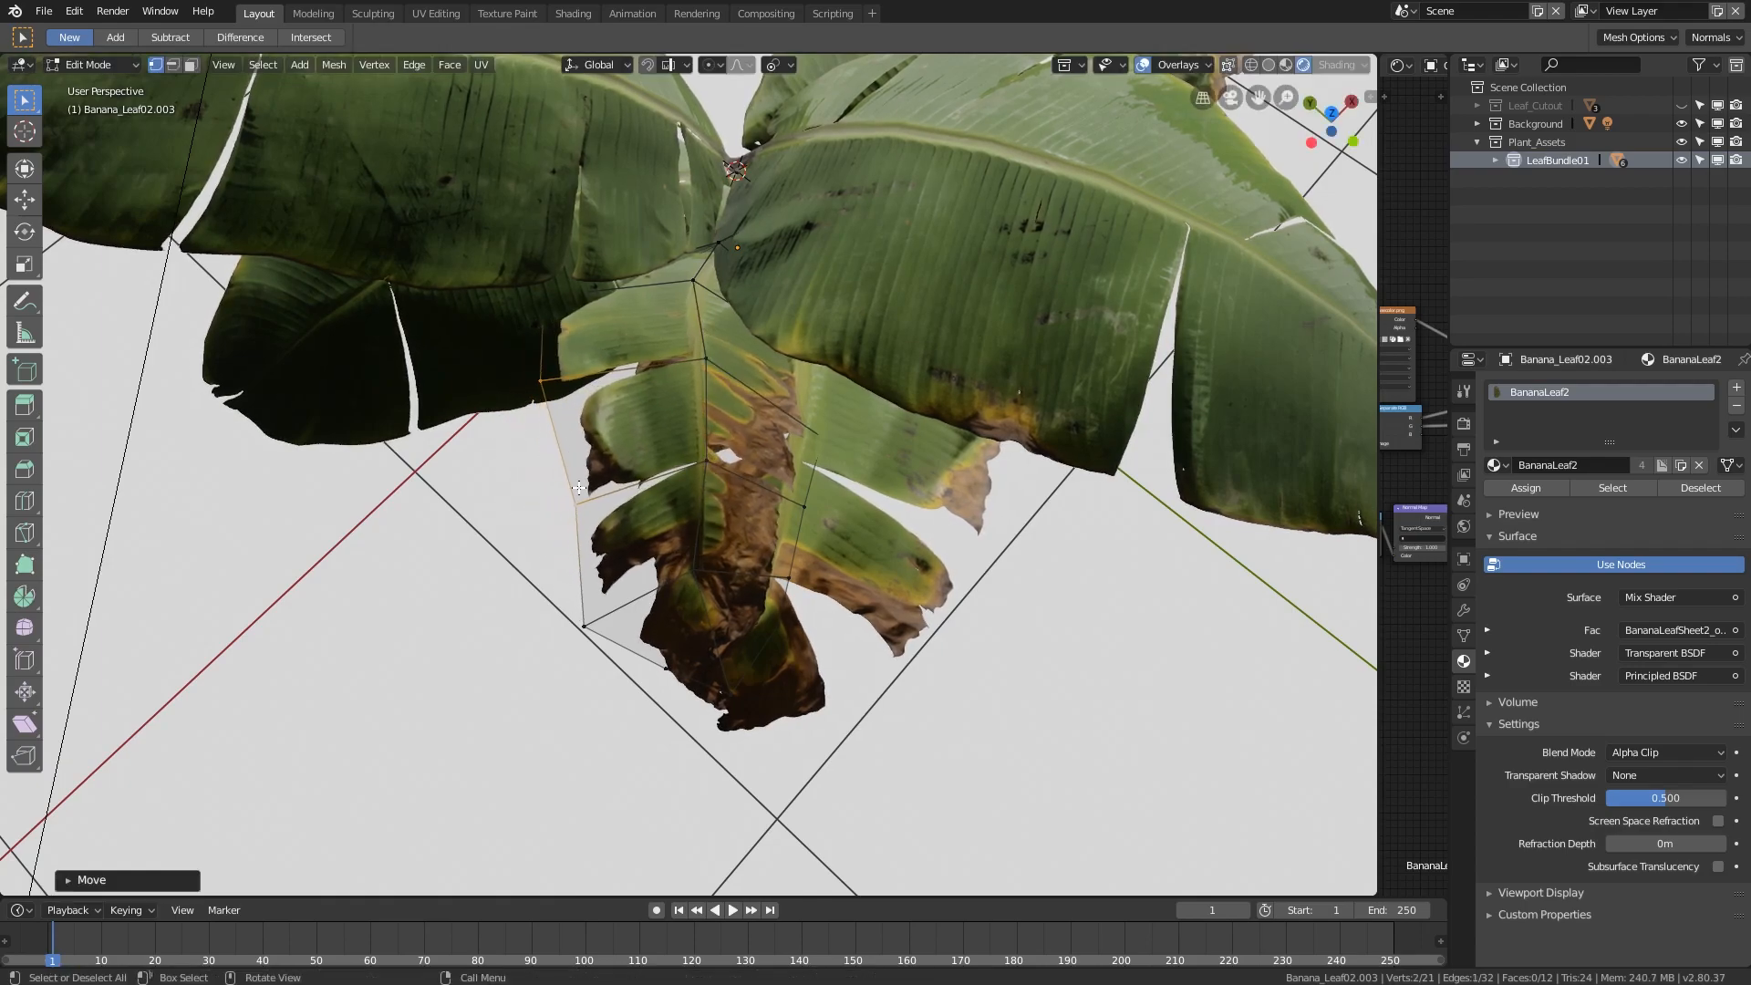
key("g")
left_click(527, 535)
- Pull the lower outer-edge vertices of the new brown-edged leaf further outward and select the vertices beside its tip
left_click(583, 626)
key("g")
key("g")
left_click(765, 617)
left_click(666, 669, "shift")
key("shift+g")
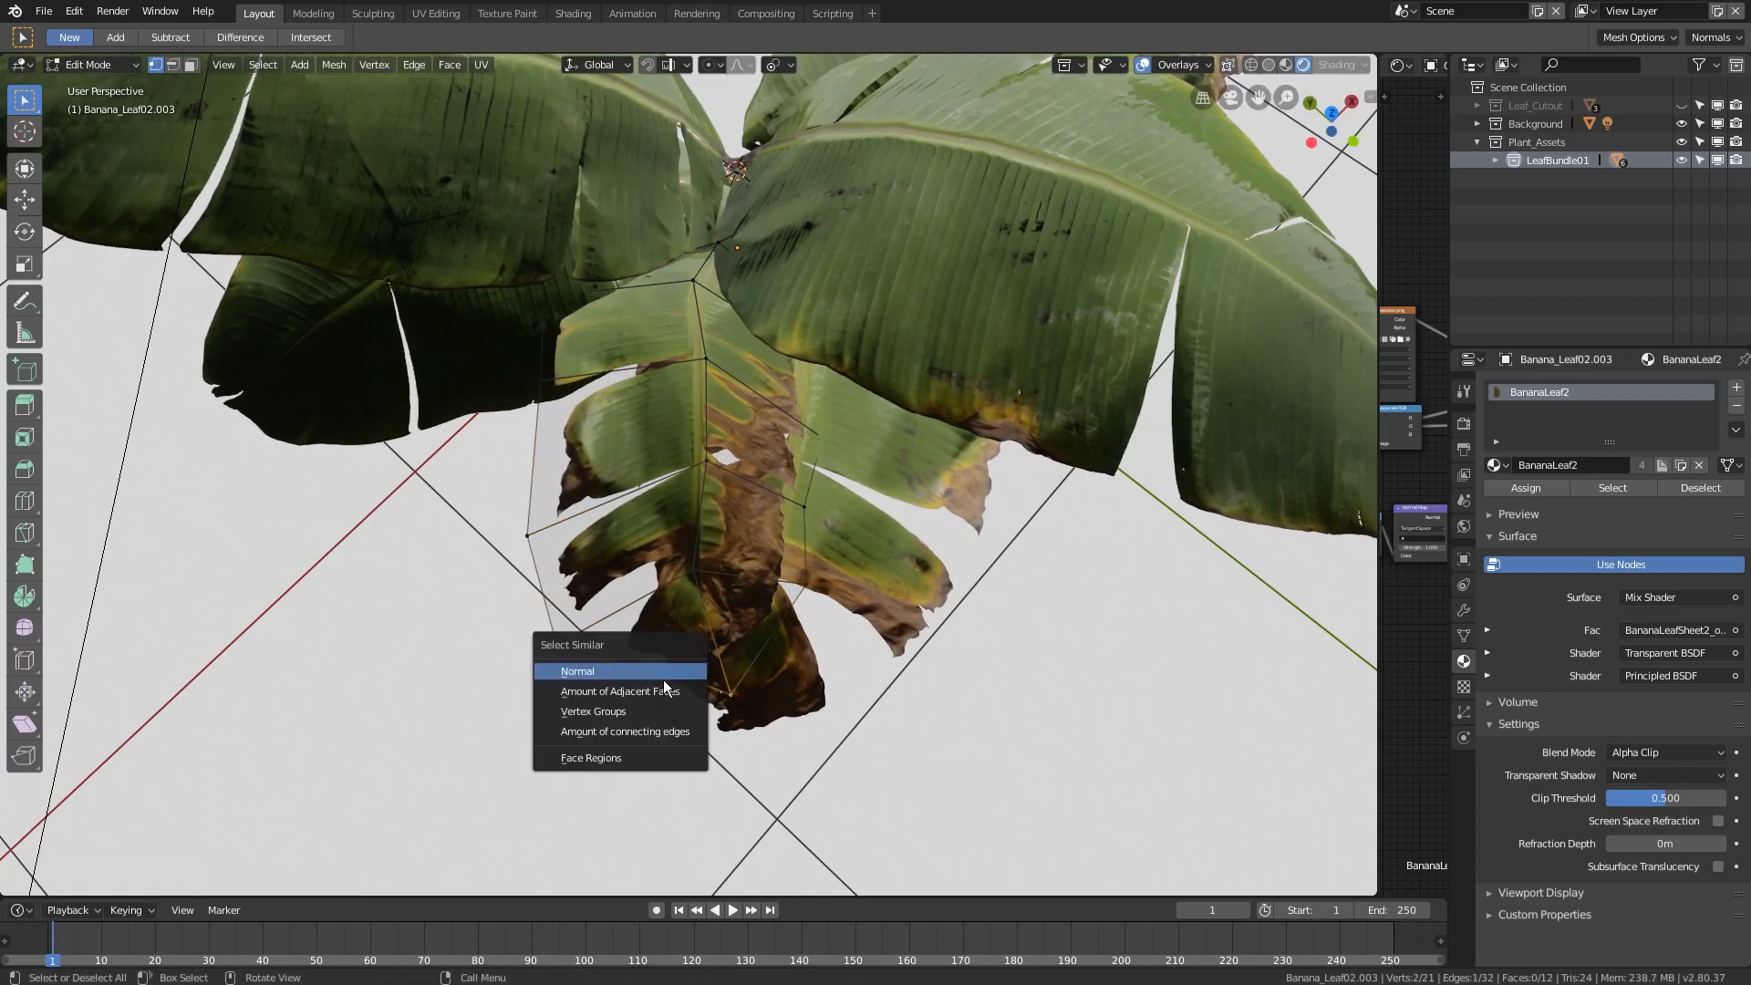
- Reposition the vertices around the new brown-edged leaf's tip to shape its droop
middle_click_drag(883, 607, 775, 426)
key("g")
left_click(792, 609)
scroll(777, 520, "up", 3)
middle_click_drag(791, 526, 780, 488)
key("g")
left_click(793, 461)
left_click(793, 427)
- Adjust a remaining vertex of the brown-edged leaf from a side view, leave Edit Mode and rescale the leaf
middle_click_drag(793, 427, 703, 371)
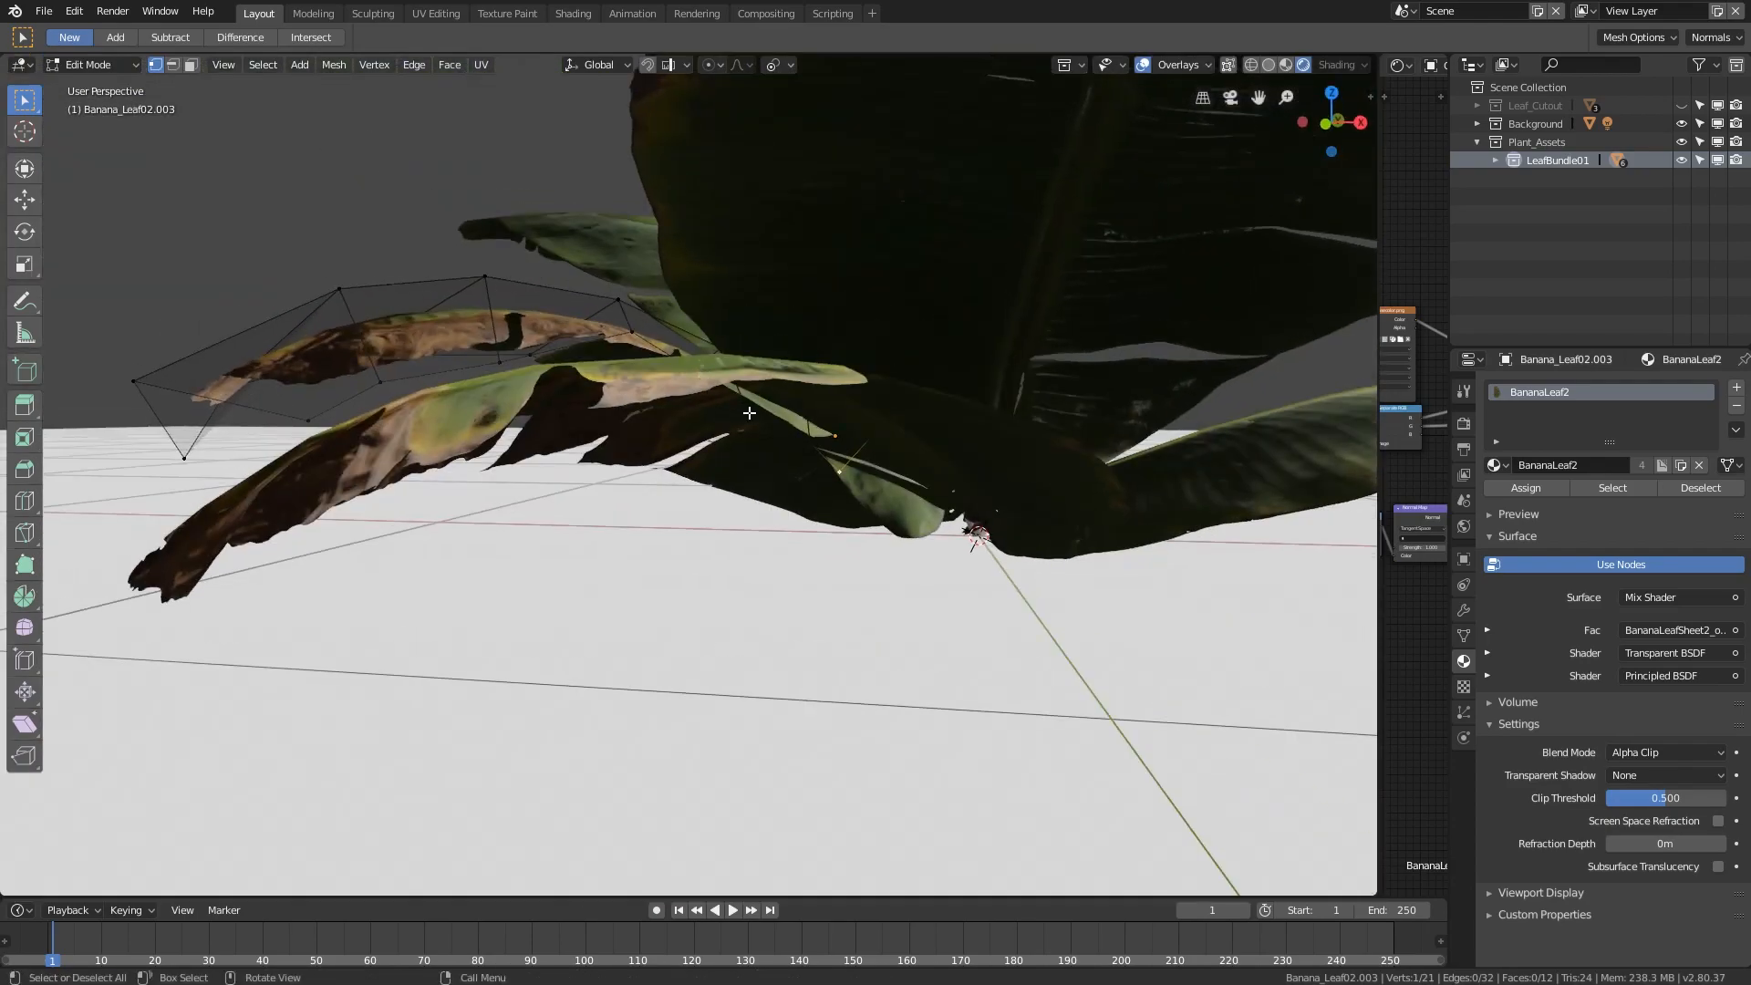
middle_click_drag(812, 508, 666, 560)
key("g")
left_click(901, 516)
scroll(901, 515, "down", 5)
scroll(673, 610, "up", 4)
scroll(673, 609, "down", 4)
key("Tab")
scroll(815, 628, "up", 4)
key("s")
left_click(857, 648)
- Duplicate the large green leaf and flip the copy through the world origin to the opposite side by scaling
middle_click_drag(856, 648, 731, 380)
left_click(731, 380)
key("shift+d")
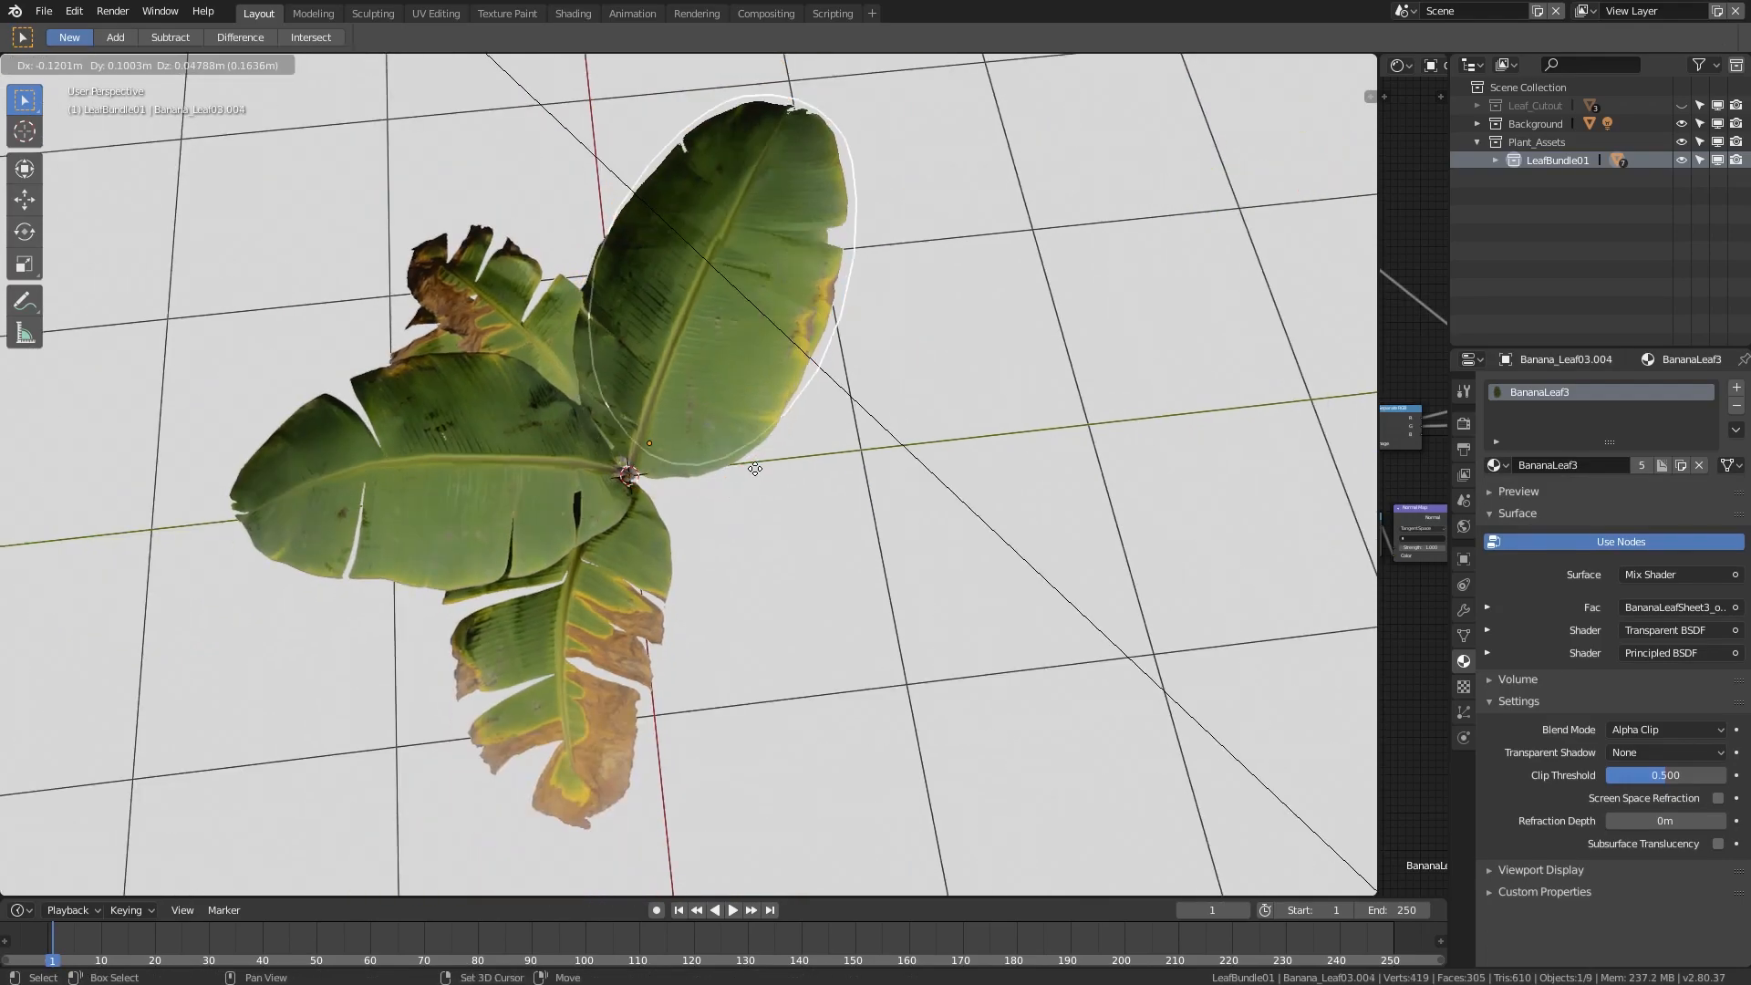
left_click(752, 478)
middle_click_drag(775, 610, 928, 595)
key("s")
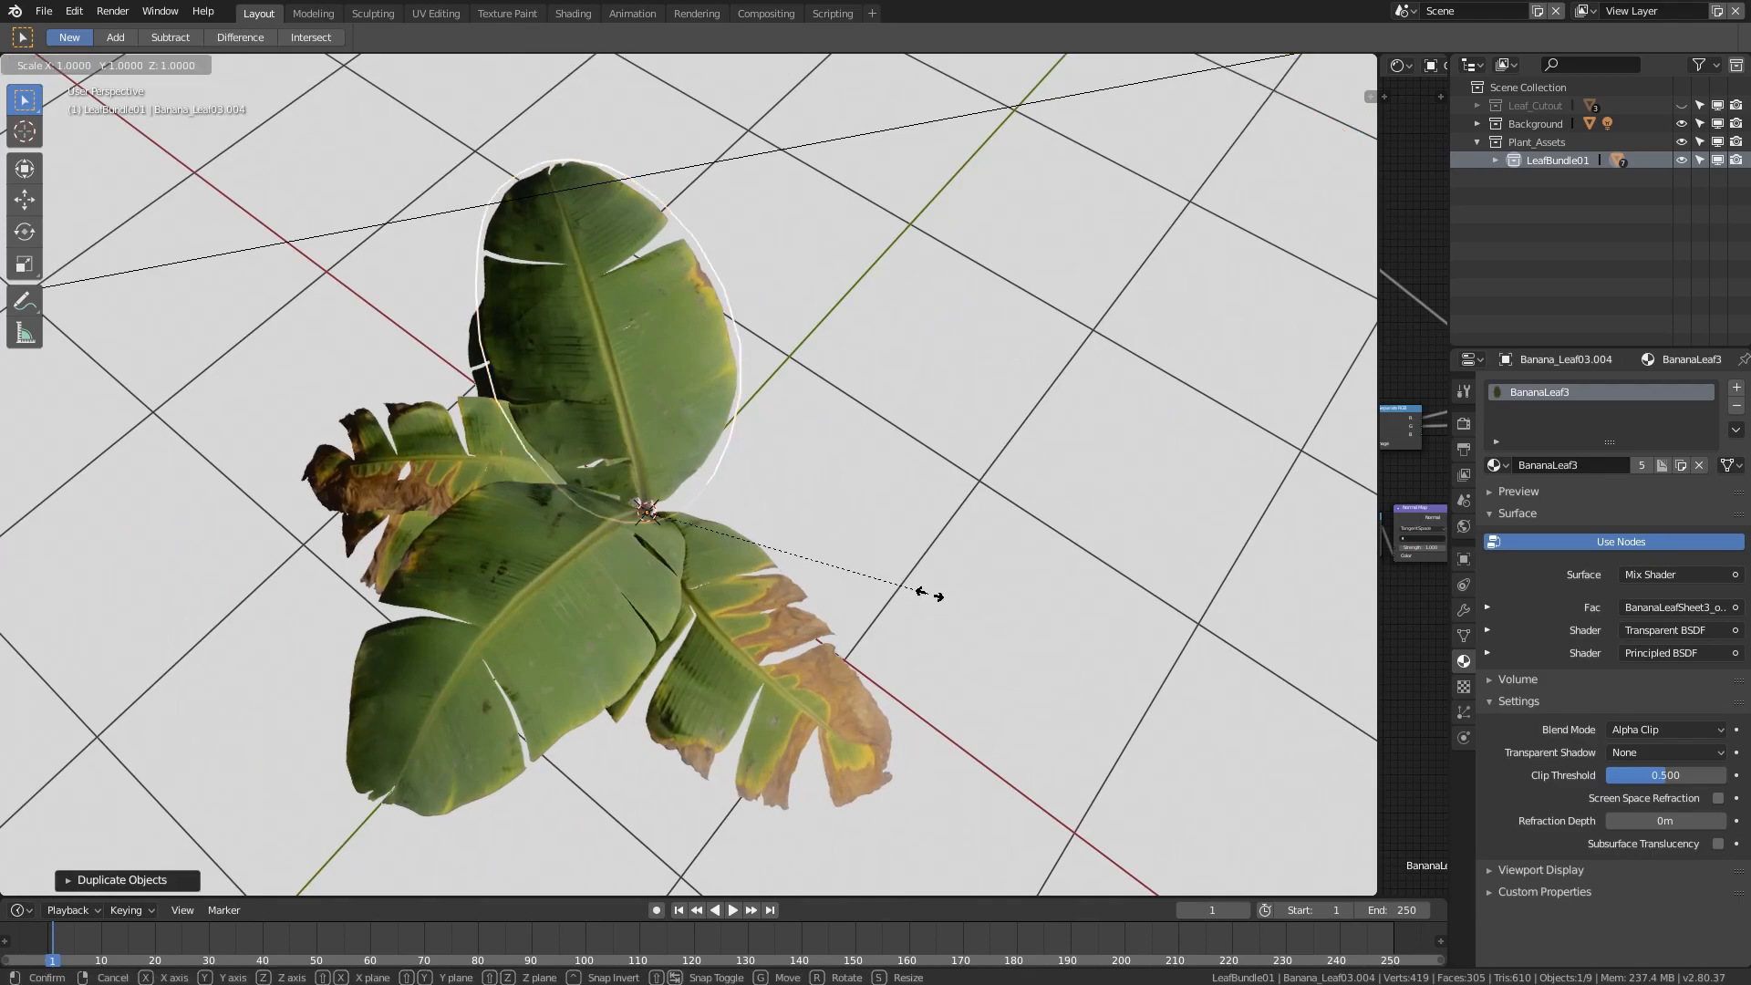
key("Return")
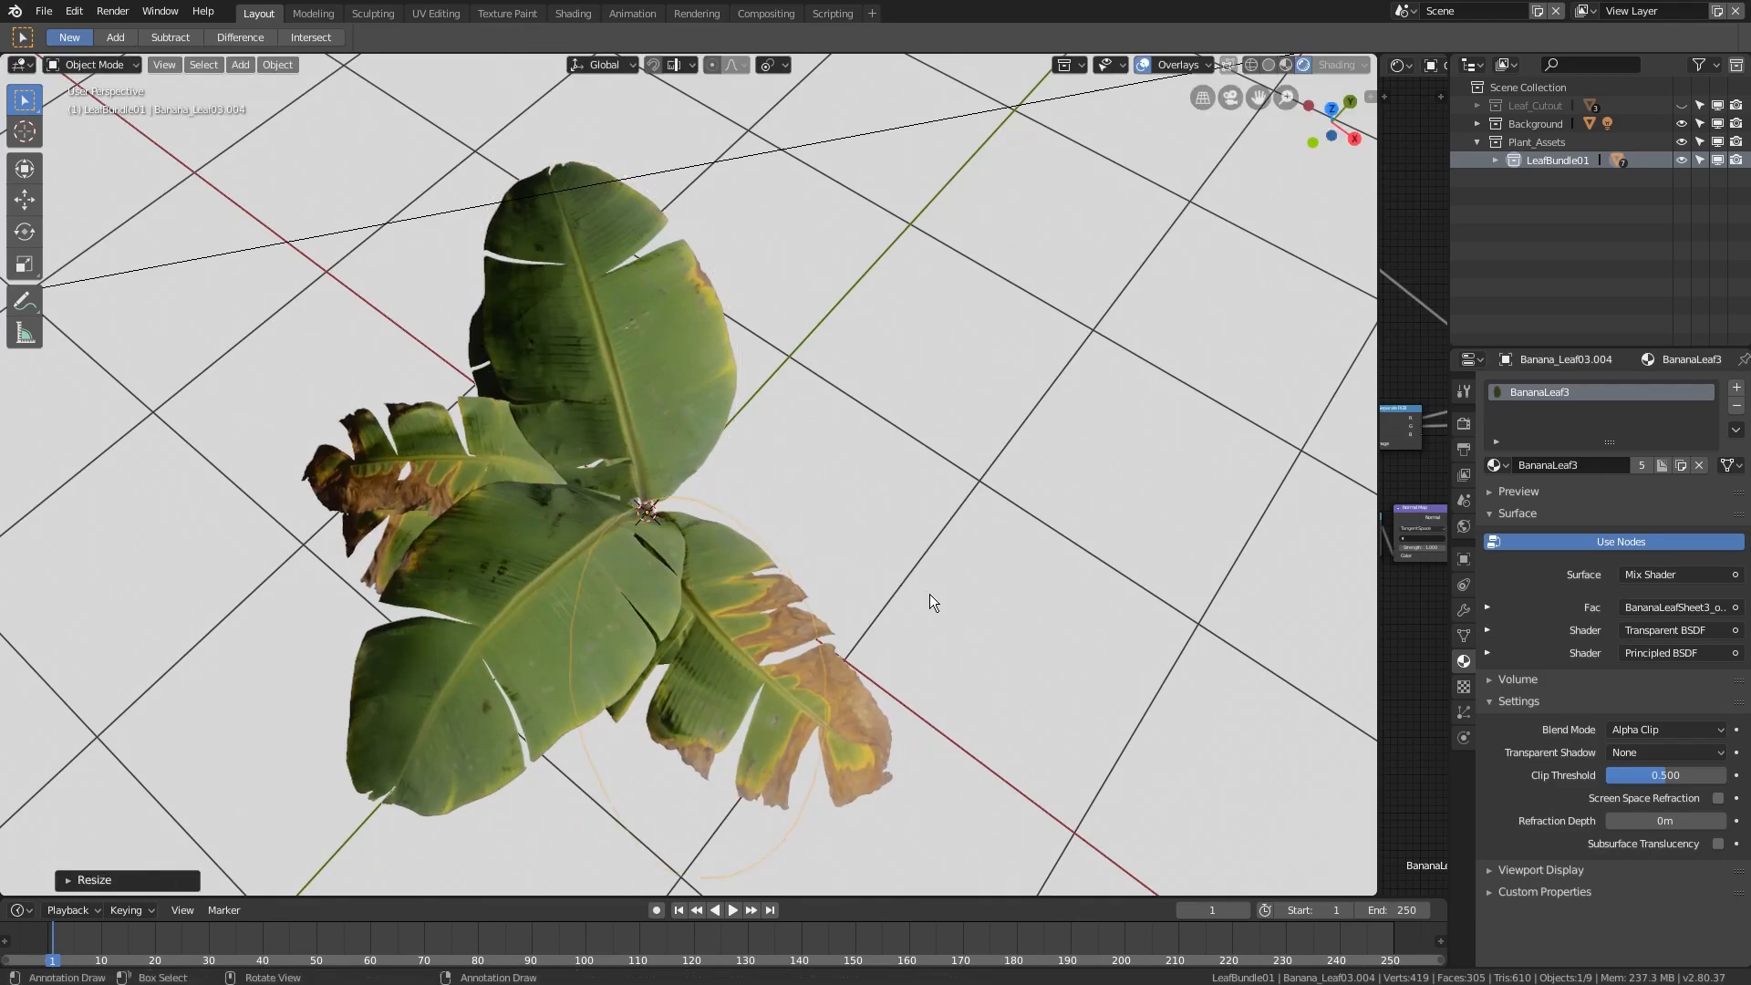
- Rotate the flipped leaf above the ground and turn it around the Z axis into the open gap in the bundle
middle_click_drag(930, 606, 872, 617)
key("r")
left_click(917, 480)
middle_click_drag(917, 479, 884, 643)
key("r")
key("z")
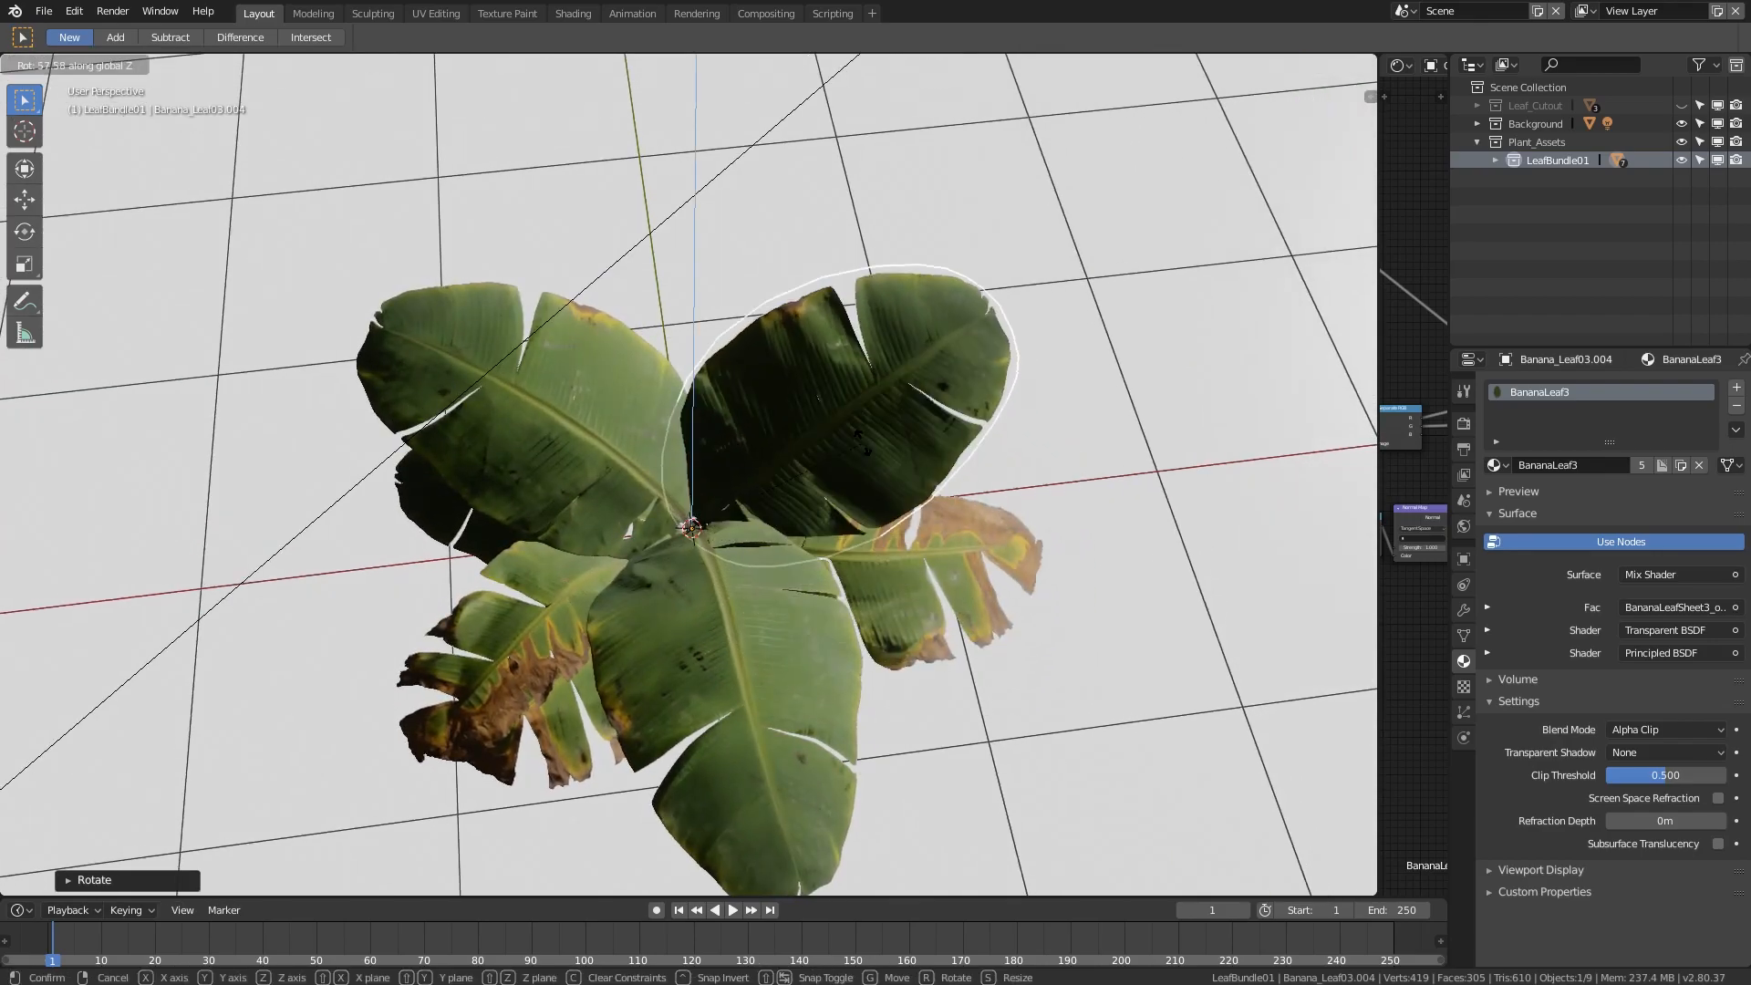
left_click(846, 517)
- Tilt the new green leaf and move its stem toward the center of the bundle
middle_click_drag(845, 518, 745, 451)
mouse_move(828, 599)
middle_mouse_down()
mouse_move(819, 682)
mouse_move(786, 653)
mouse_move(792, 602)
mouse_move(811, 612)
middle_mouse_up()
key("r")
left_click(792, 613)
scroll(790, 611, "up", 2)
key("g")
left_click(830, 595)
- Rescale the new green leaf to fit with its neighbors
middle_click_drag(987, 524, 884, 606)
key("r")
right_click(1032, 666)
key("s")
left_click(907, 598)
- Turn the new green leaf around the Z axis and adjust its tilt from a low angle
mouse_move(866, 538)
middle_mouse_down()
mouse_move(640, 585)
mouse_move(697, 518)
mouse_move(848, 517)
middle_mouse_up()
scroll(888, 633, "up", 5)
key("r")
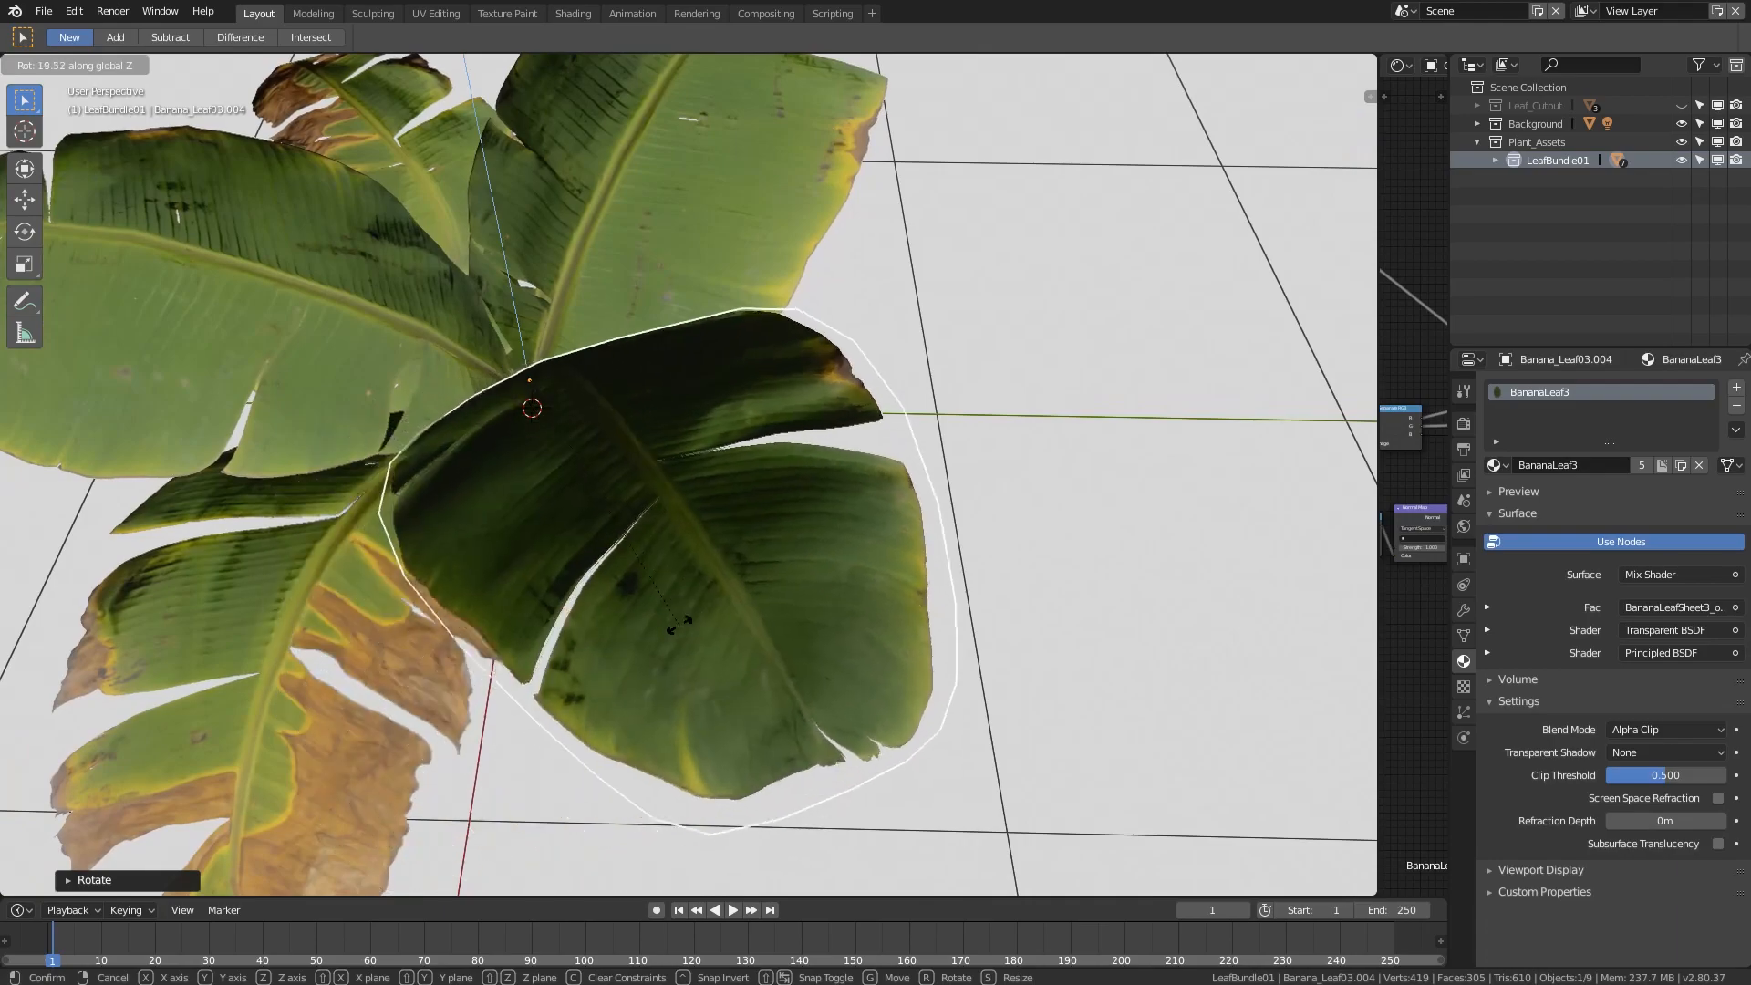
left_click(675, 609)
middle_click_drag(675, 610, 777, 489)
key("r")
left_click(783, 571)
- Duplicate the new green leaf in place, tilt the copy down beneath the original and scale it
middle_click_drag(781, 571, 795, 542)
key("shift+d")
right_click(797, 543)
key("r")
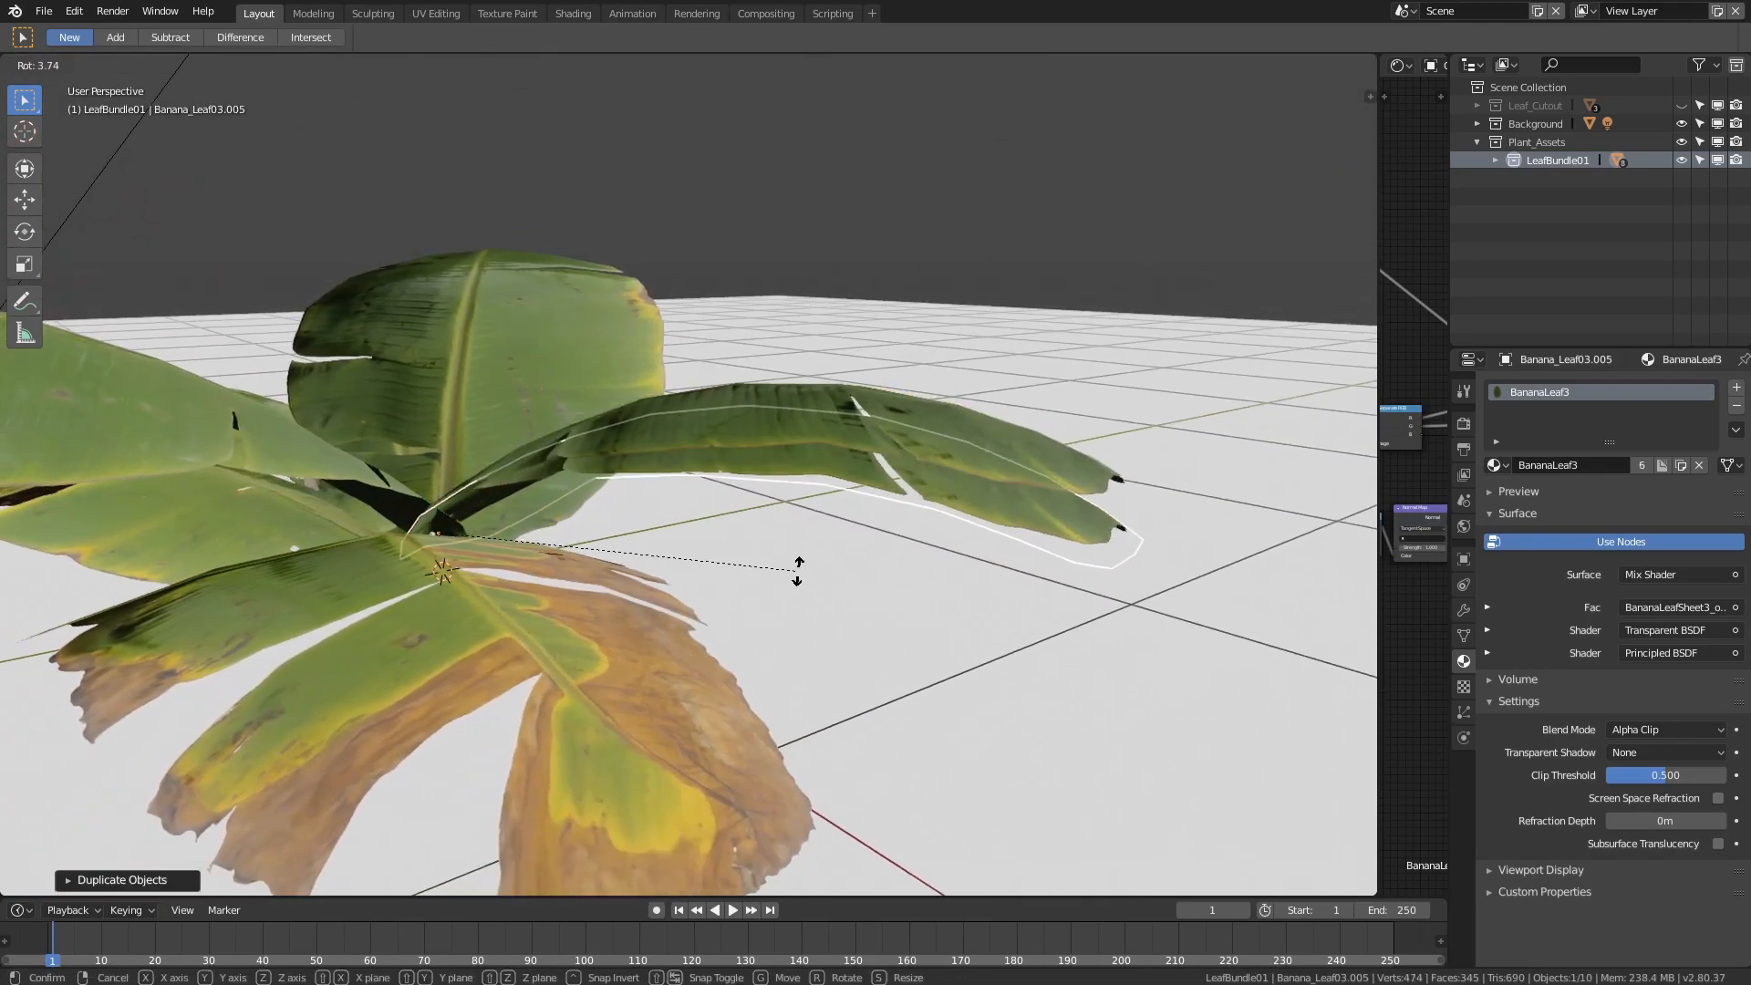
left_click(827, 651)
middle_click_drag(826, 651, 766, 735)
key("s")
left_click(781, 735)
- Rotate the lower leaf copy around the Z axis away from the leaf above it and adjust its scale
key("r")
key("z")
left_click(897, 610)
middle_click_drag(897, 610, 647, 681)
key("s")
left_click(768, 699)
- Duplicate the lower green leaf, raise the copy above the other leaves, rotate it upward and scale it down
middle_click_drag(768, 699, 724, 627)
key("shift+d")
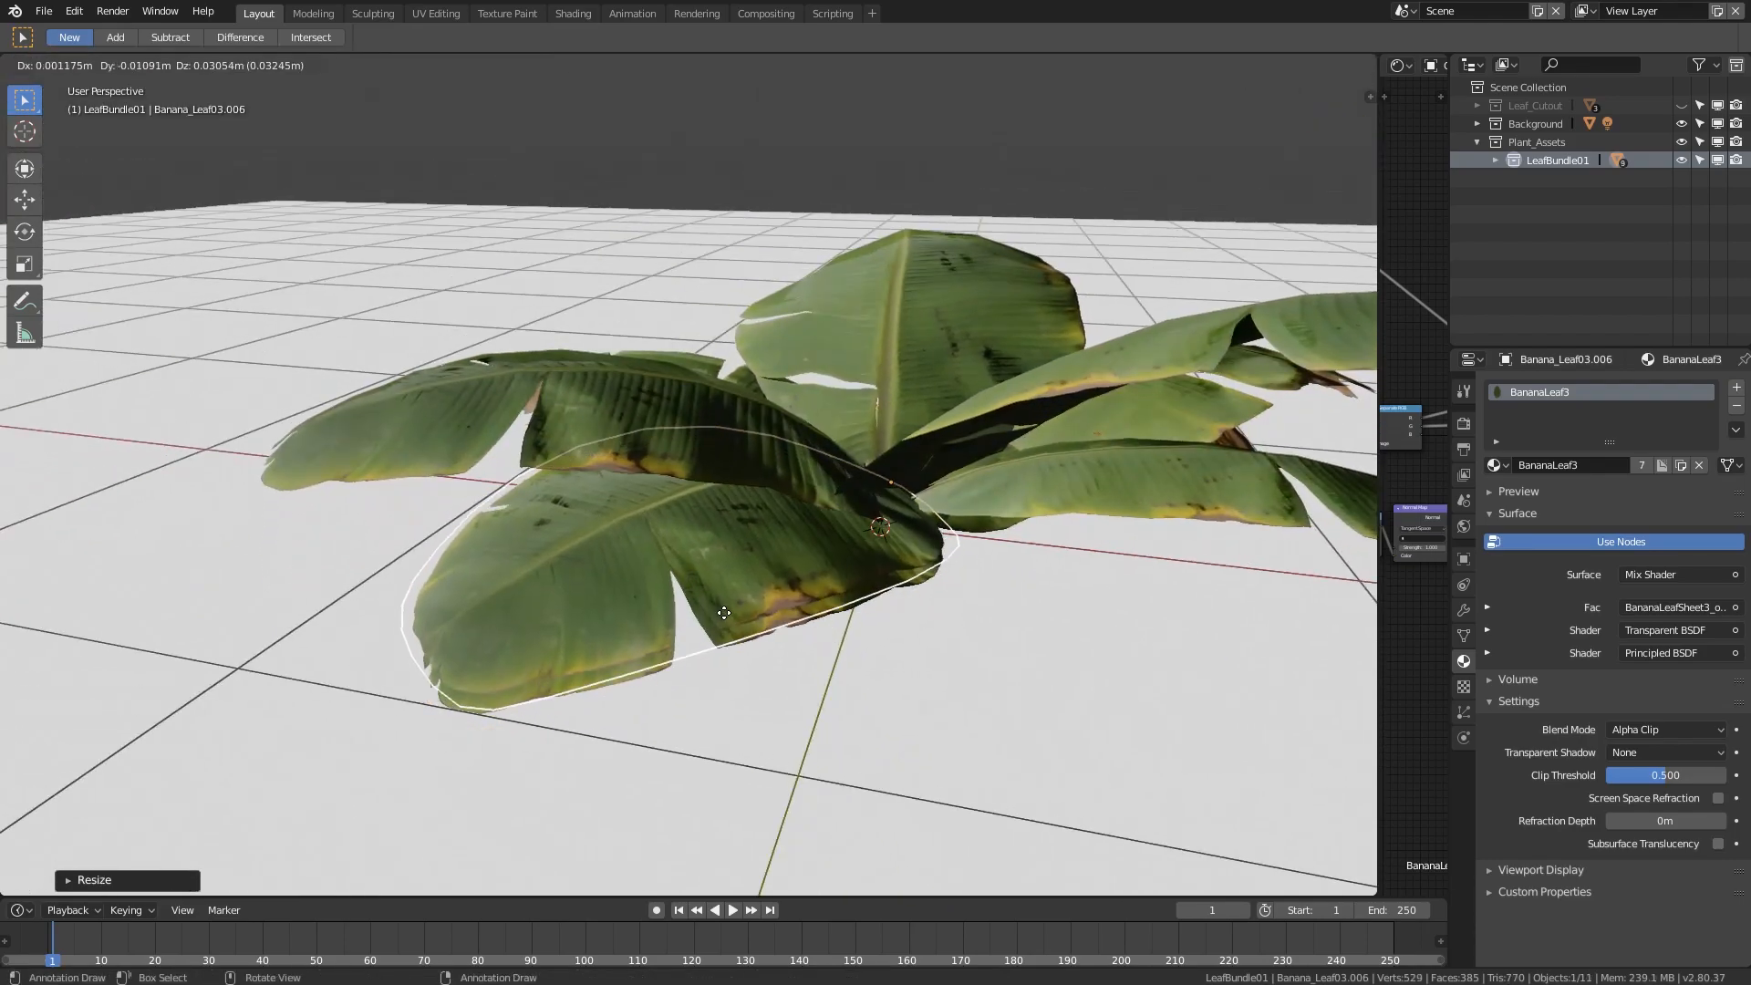
left_click(726, 558)
middle_click_drag(1035, 616, 1109, 532)
key("r")
left_click(1043, 648)
key("s")
left_click(1006, 620)
- Refine the rotation of the small upright leaf from two viewing angles
middle_click_drag(1012, 595, 919, 684)
key("r")
left_click(945, 671)
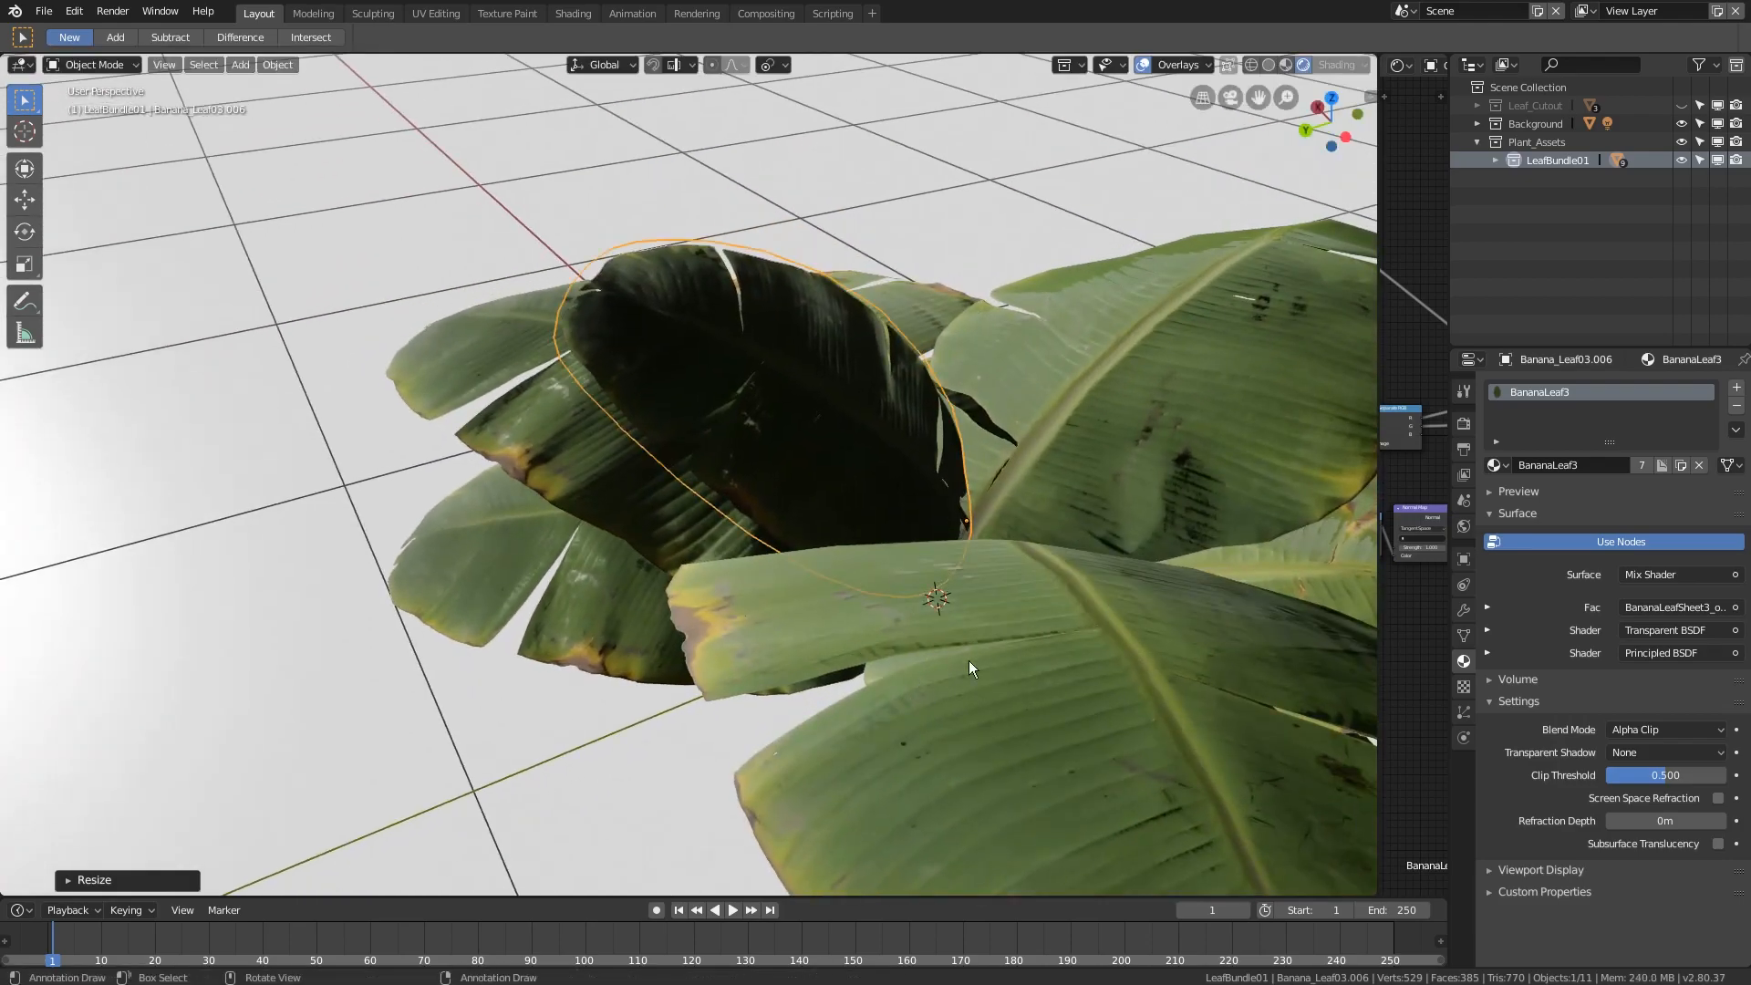
middle_click_drag(985, 629, 1060, 625)
key("r")
left_click(1109, 704)
- Move the small upright leaf's stem to the center of the bundle and adjust its tilt
middle_click_drag(1109, 704, 857, 655, "shift")
key("g")
left_click(872, 675)
scroll(748, 610, "up", 2)
middle_click_drag(748, 610, 731, 667)
key("r")
left_click(867, 560)
- Duplicate the small upright leaf in place and rotate the copy around the origin toward the other side of the bundle
scroll(755, 677, "down", 5)
scroll(753, 608, "up", 1)
key("shift+d")
right_click(747, 631)
key("r")
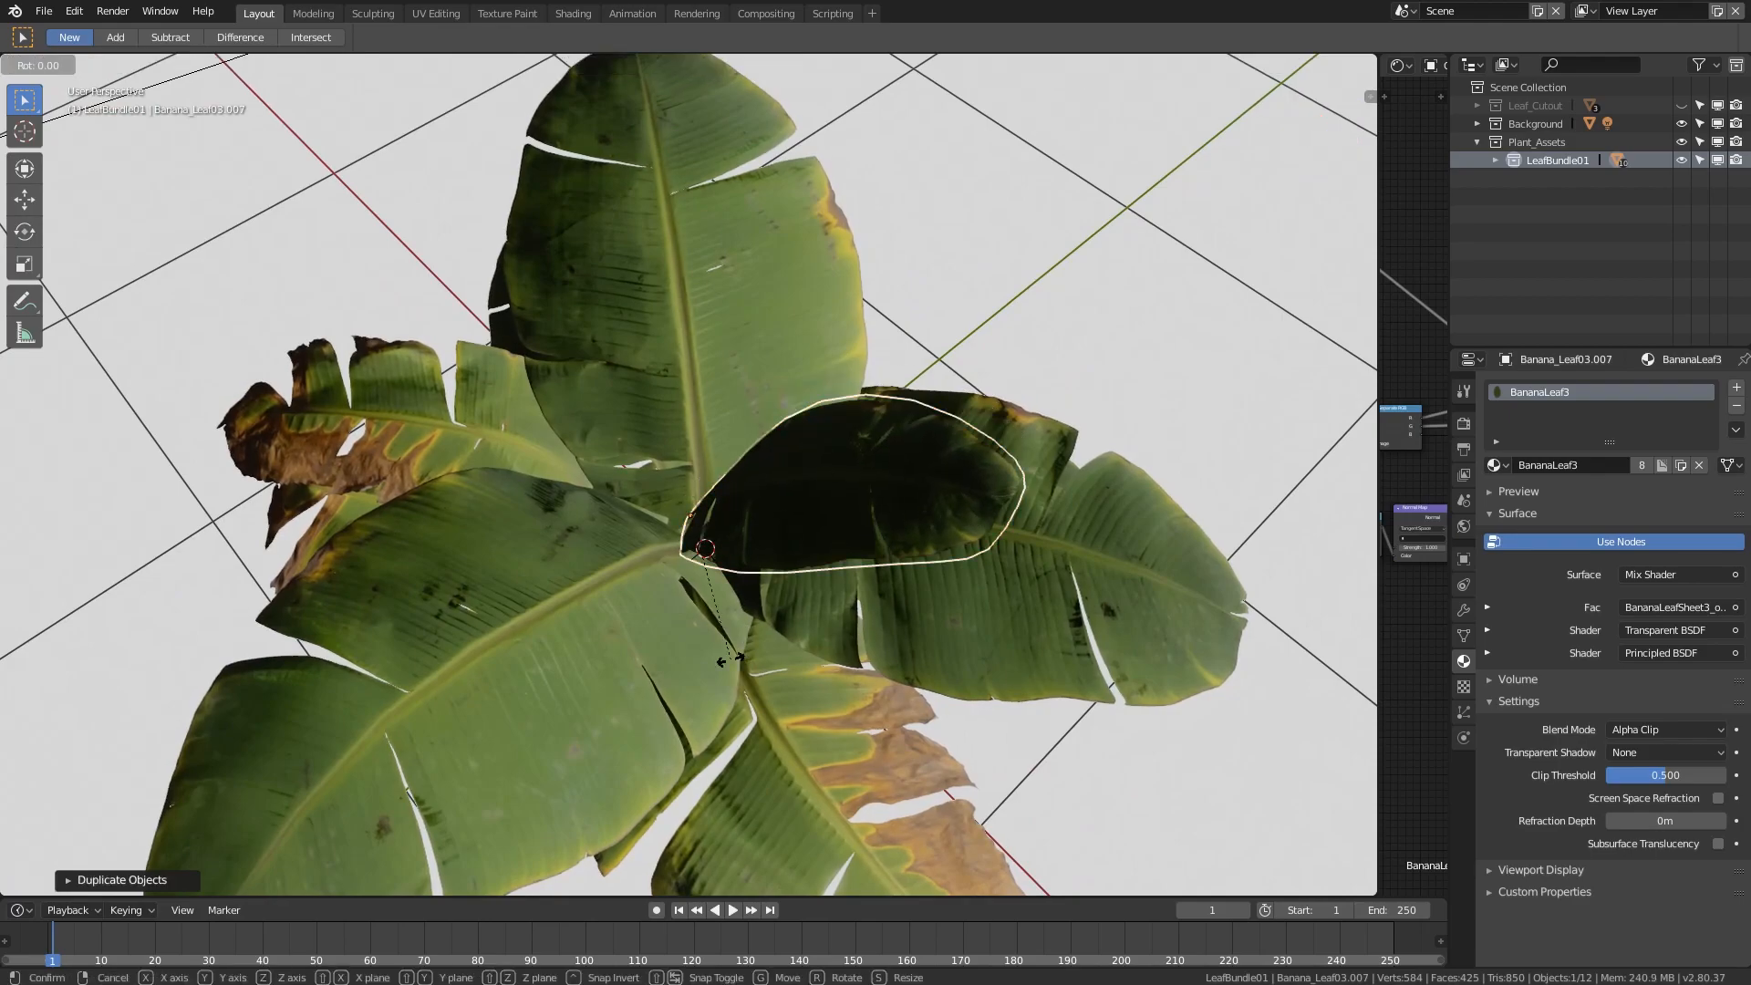
left_click(695, 448)
scroll(695, 449, "up", 1)
- Enter Edit Mode on the newest small leaf and move its side vertices near the stem
middle_click_drag(695, 449, 730, 693)
key("Tab")
key("g")
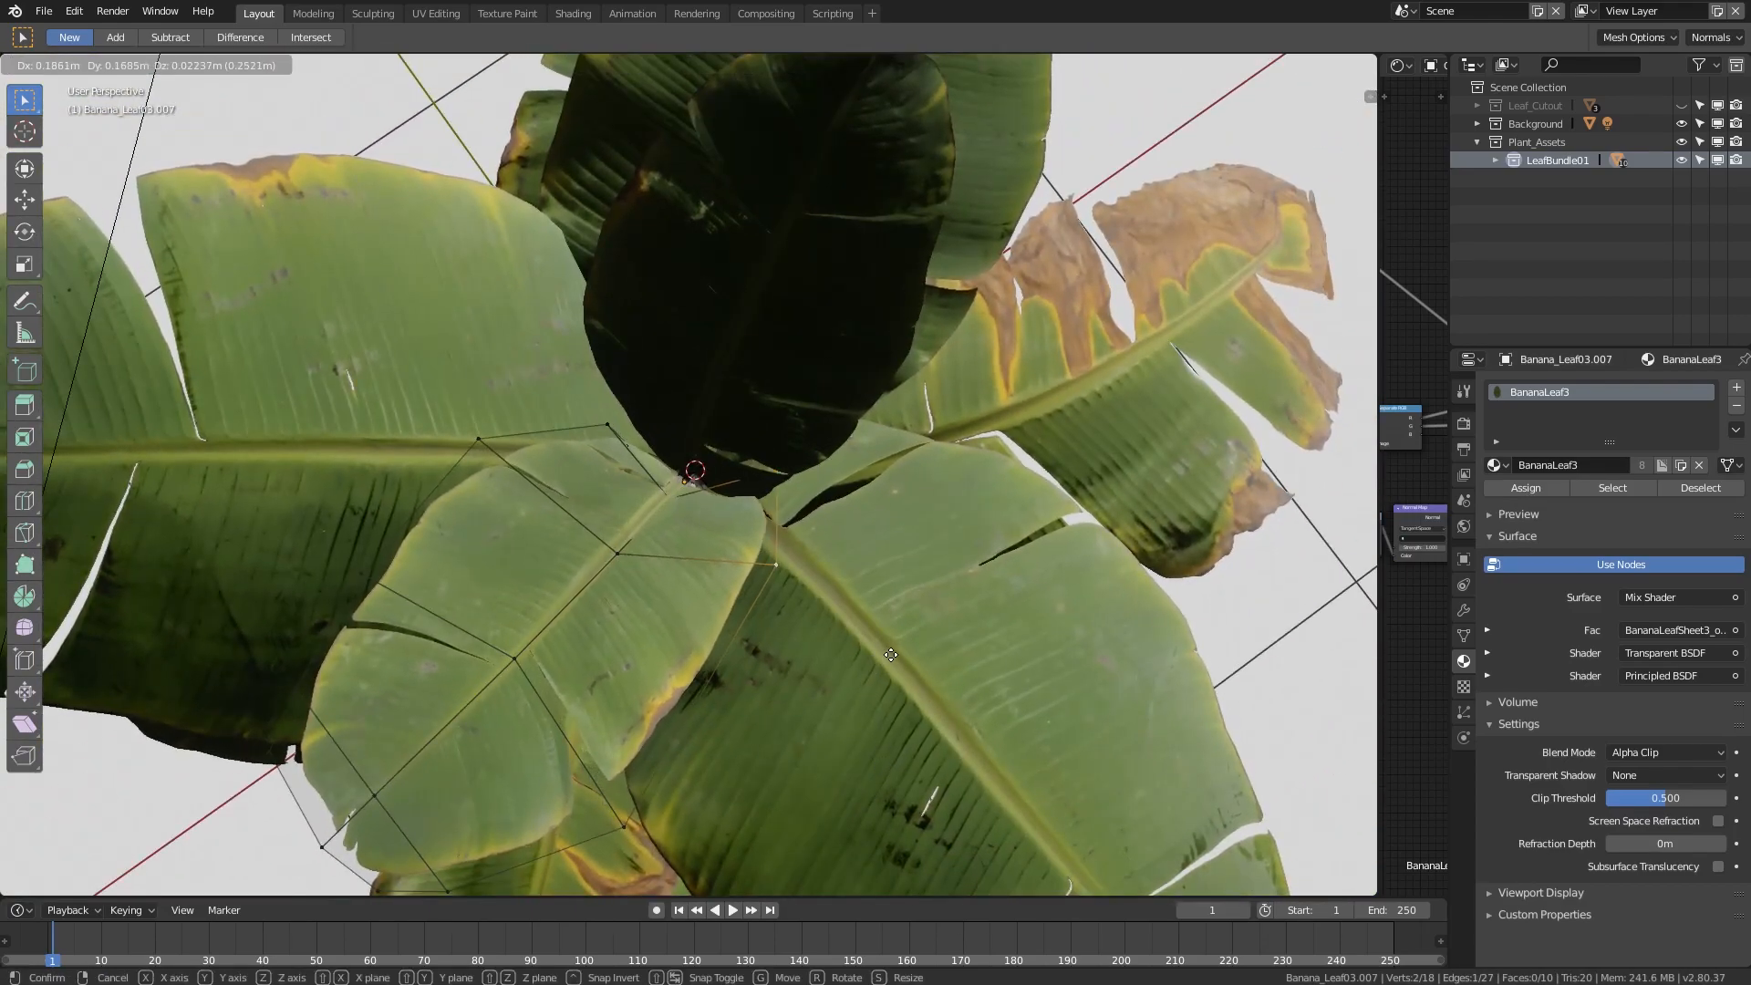
left_click(890, 656)
middle_click_drag(886, 656, 848, 548)
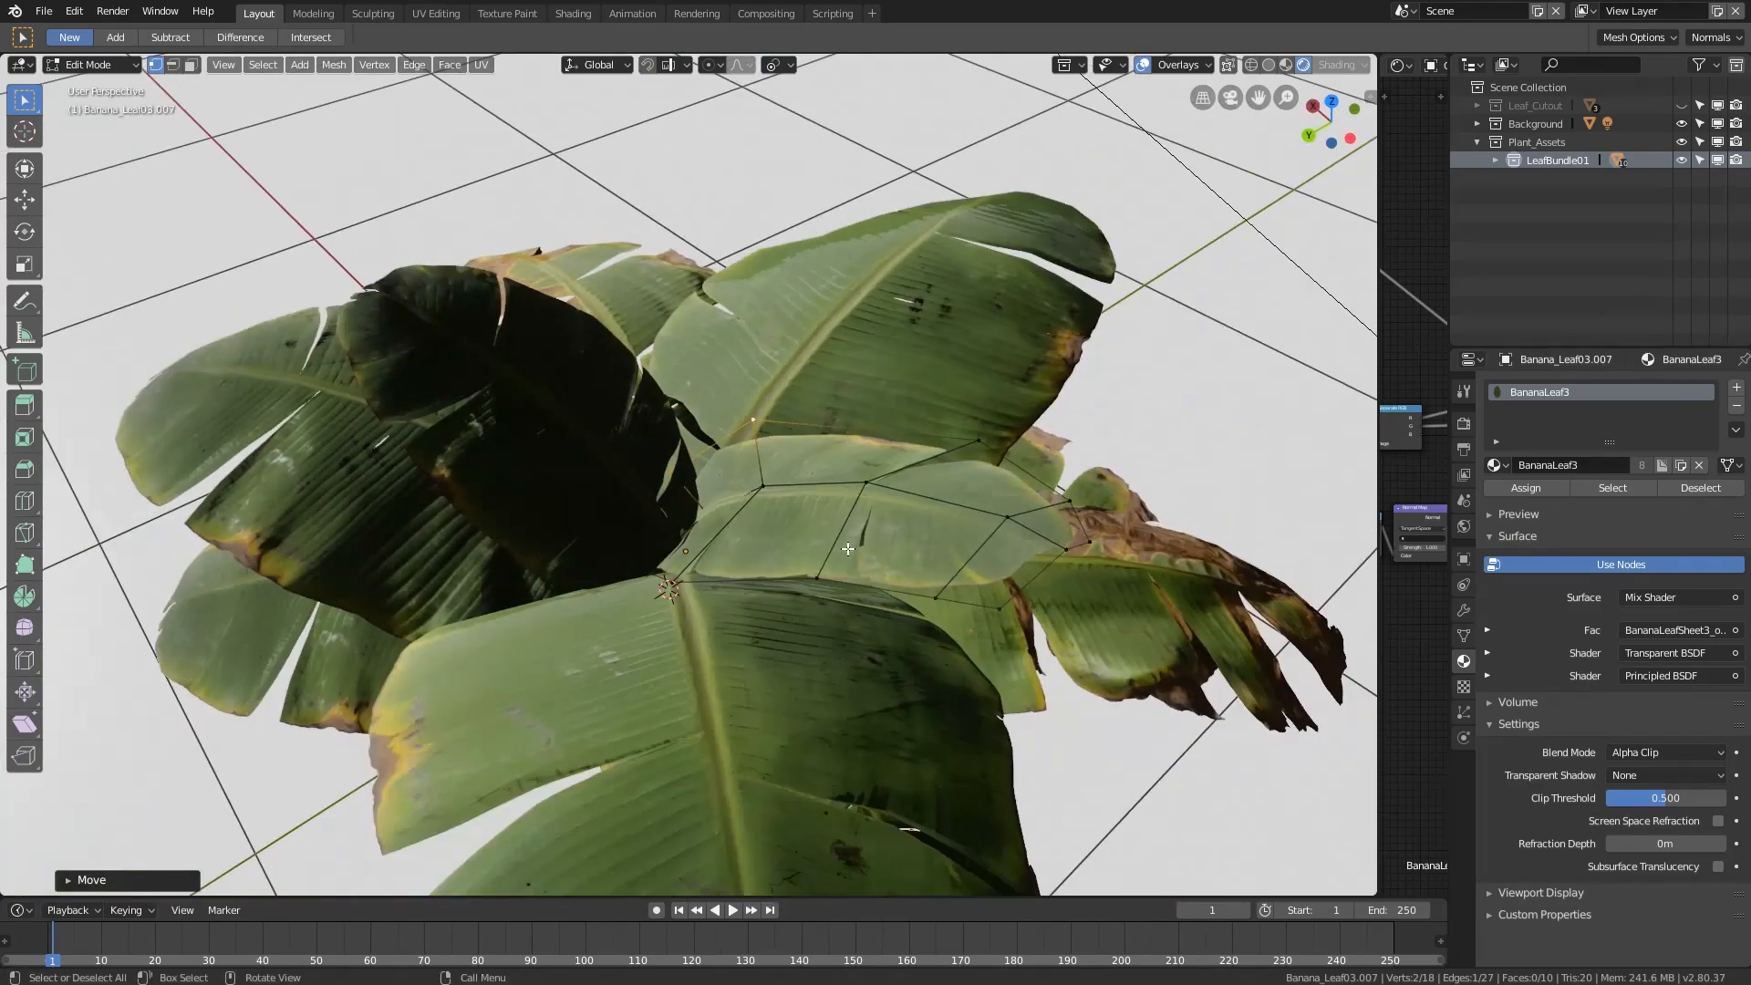
- Move further pairs of vertices on the newest small leaf to curve its surface
middle_click_drag(798, 600, 661, 623)
key("g")
left_click(597, 578)
left_click(776, 640, "shift")
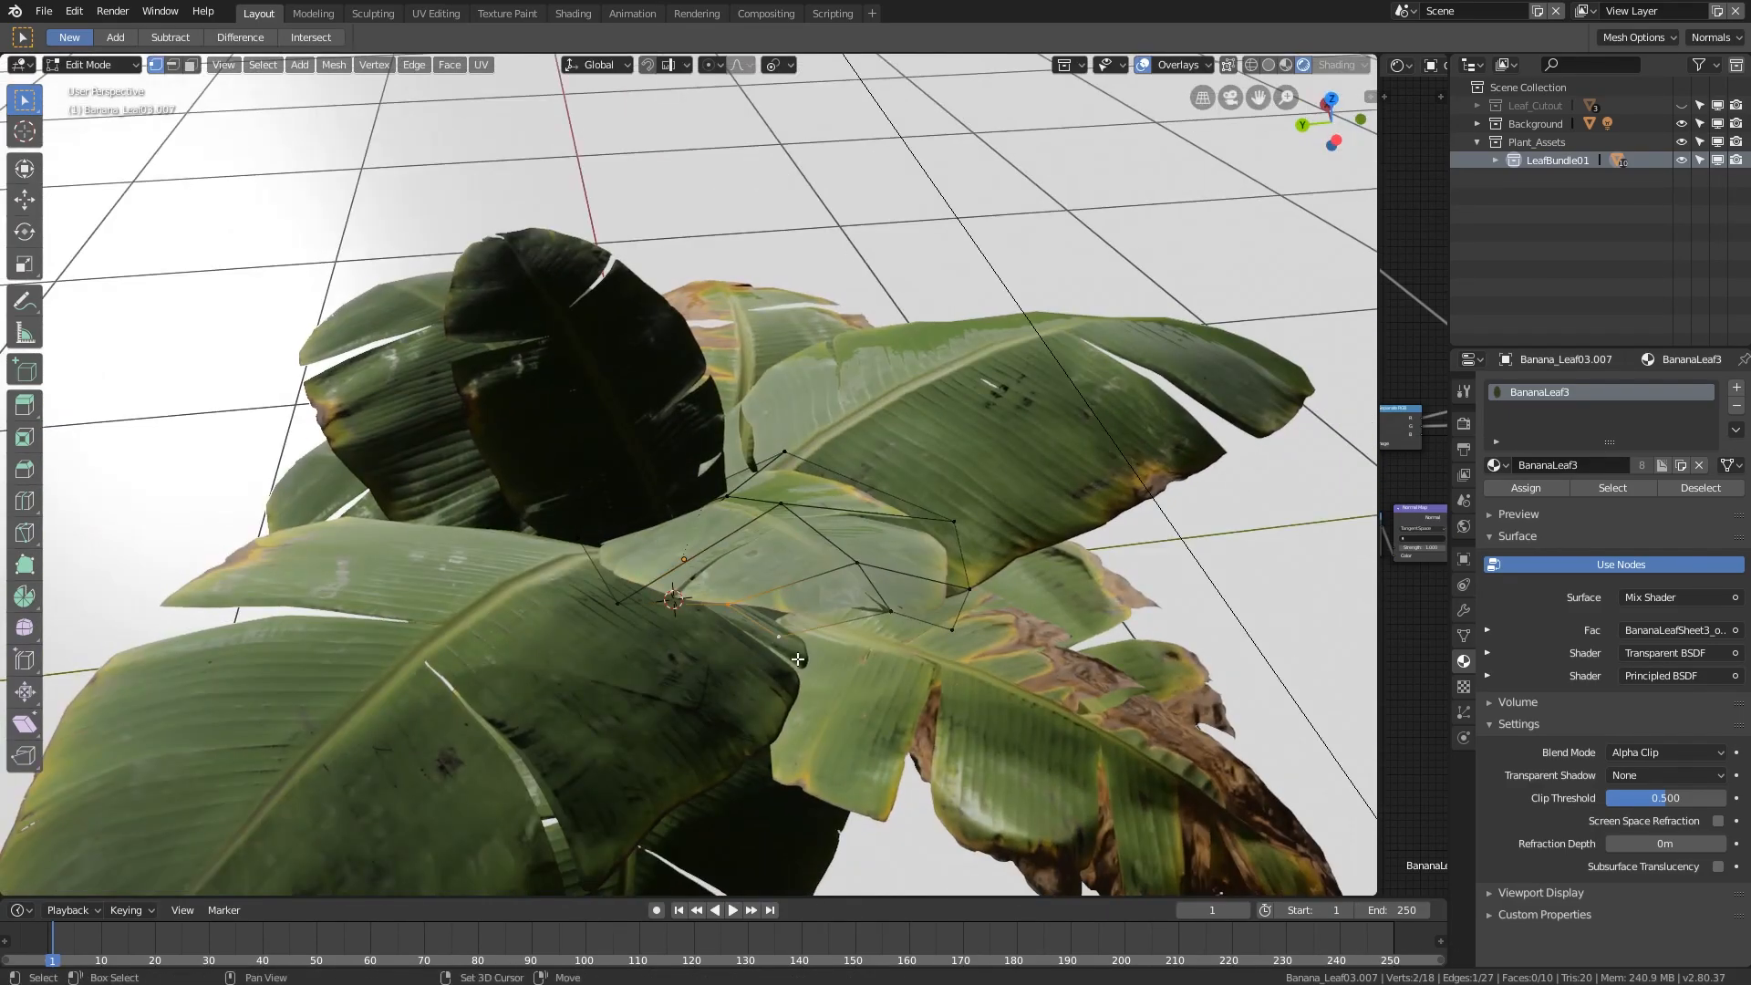
middle_click_drag(798, 659, 810, 584)
key("g")
left_click(864, 445)
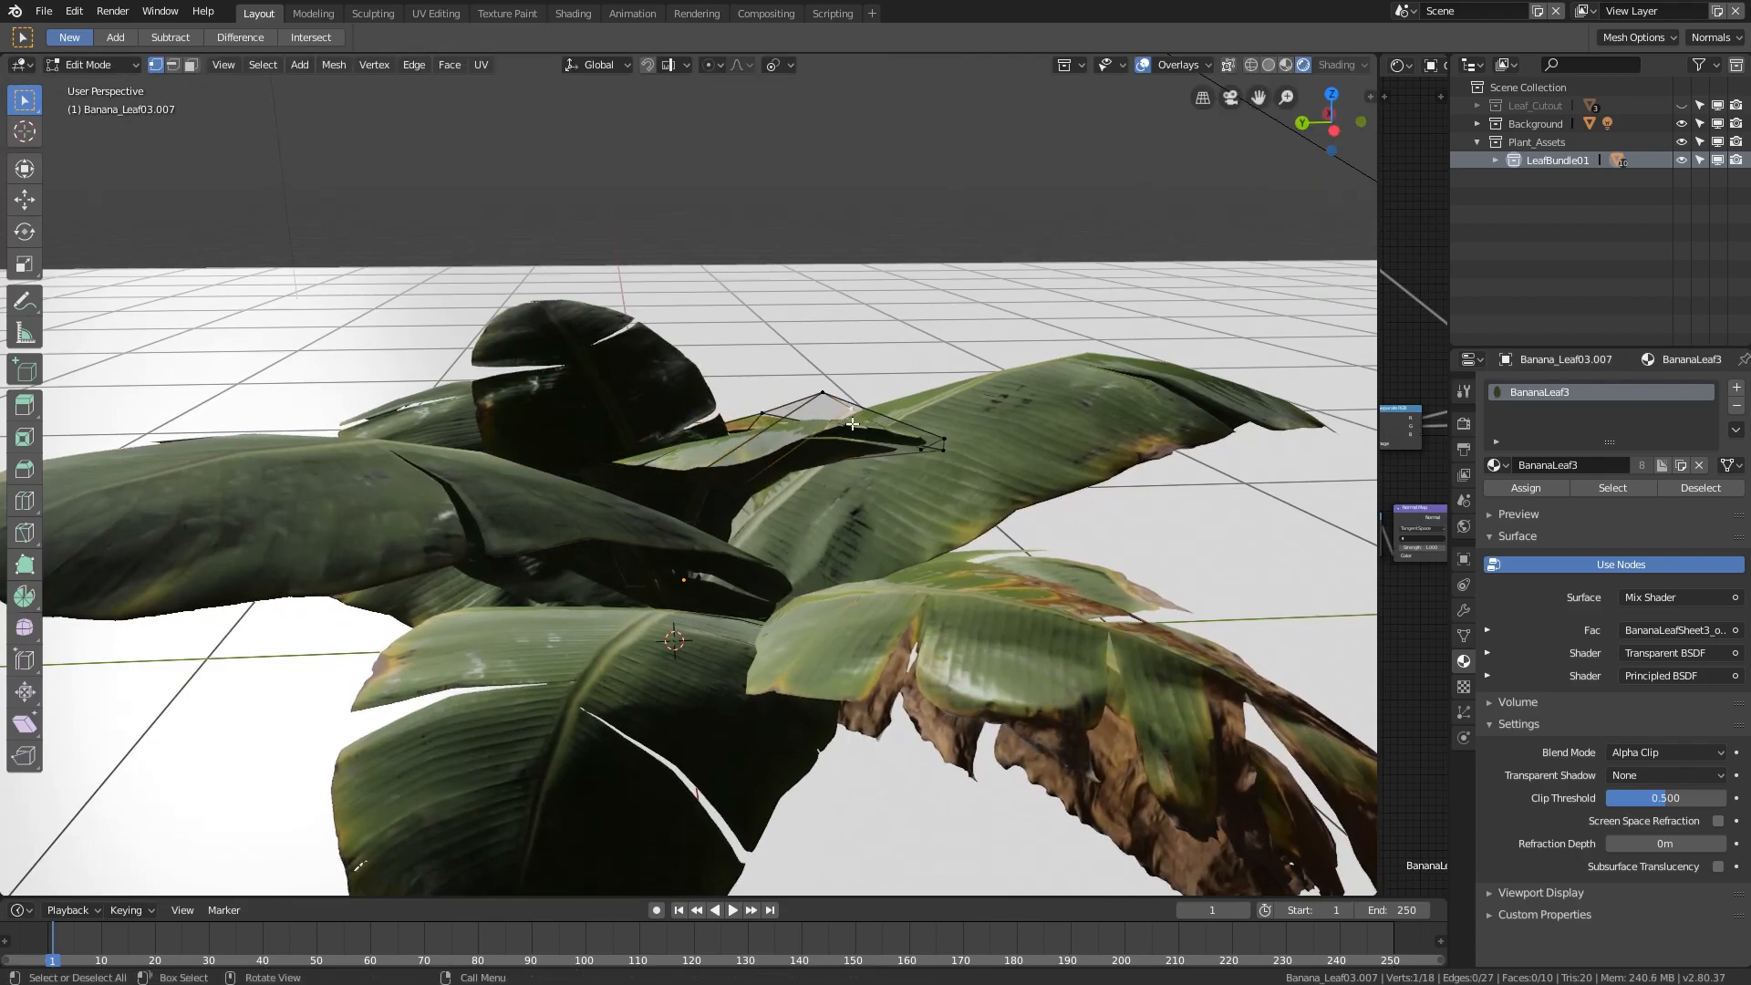
- Adjust single vertices on the newest small leaf from a low angle and leave Edit Mode
key("g")
left_click(850, 534)
middle_click_drag(850, 534, 888, 445)
key("g")
left_click(694, 584)
scroll(711, 598, "up", 5)
scroll(704, 594, "down", 5)
key("Tab")
- Examine the complete leaf bundle from several angles and distances
scroll(785, 605, "down", 3)
scroll(823, 469, "down", 3)
scroll(814, 496, "up", 3)
middle_click_drag(729, 520, 883, 577)
scroll(883, 578, "down", 3)
scroll(882, 578, "down", 3)
middle_click_drag(753, 569, 799, 514)
scroll(524, 583, "down", 4)
scroll(551, 583, "up", 3)
scroll(808, 511, "down", 6)
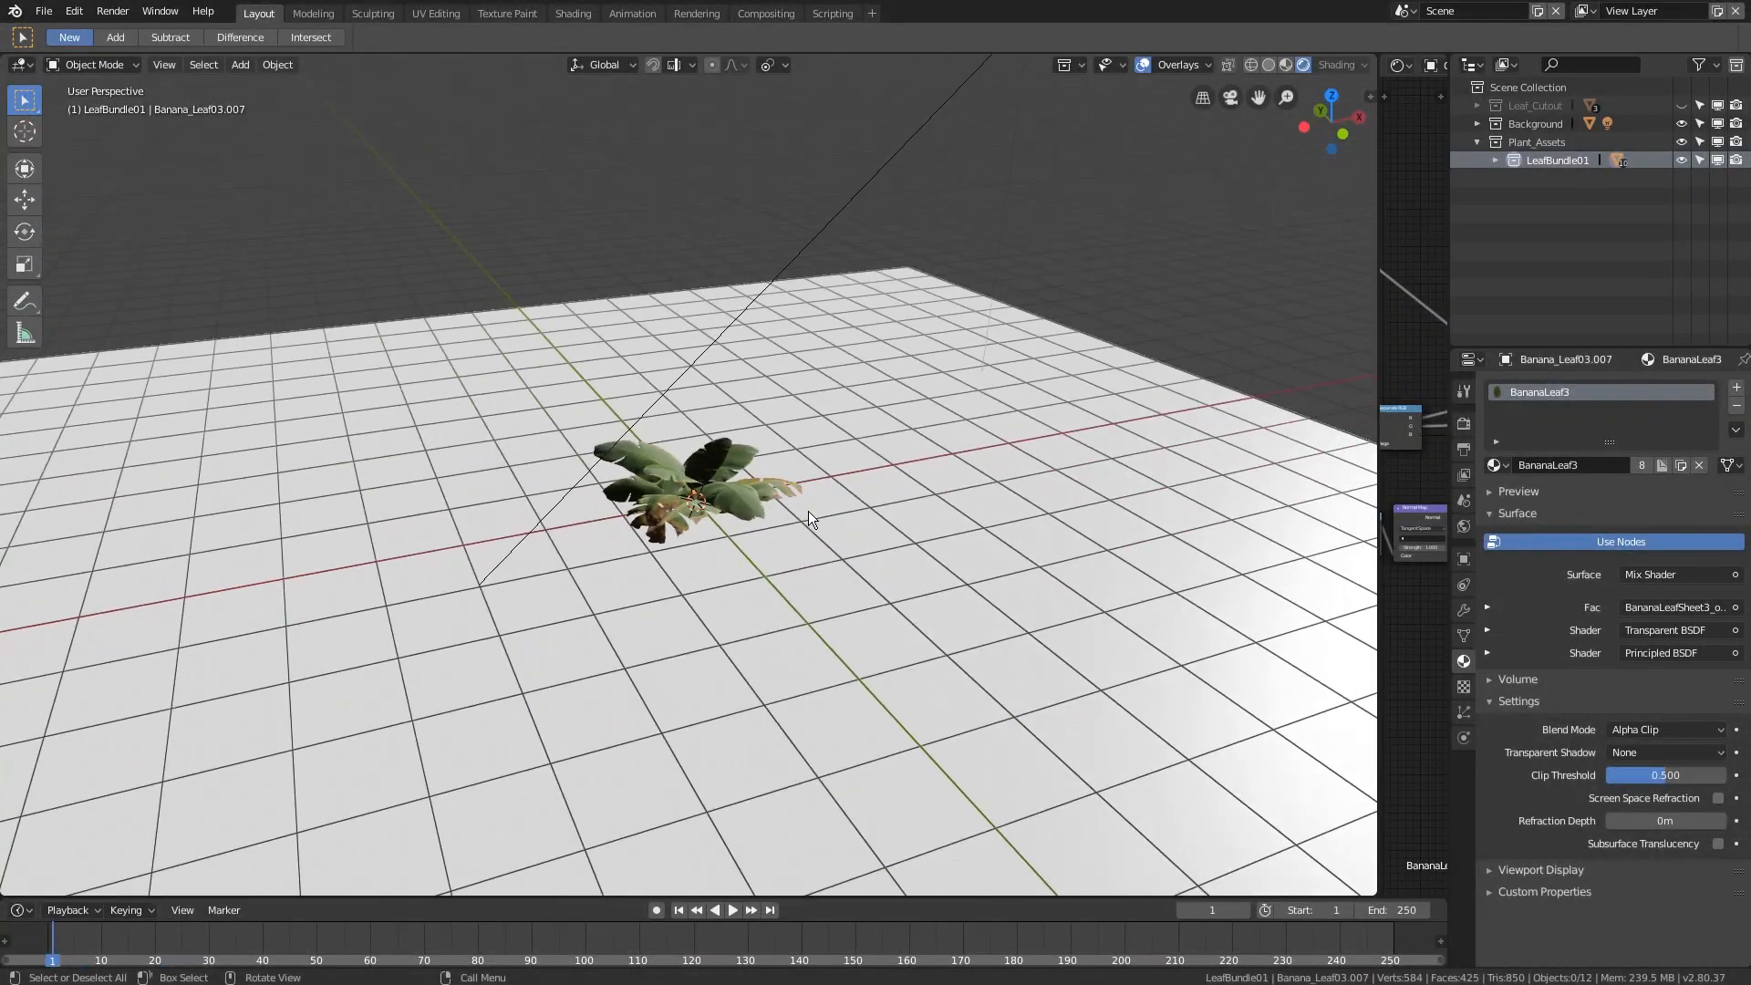
middle_click_drag(1041, 387, 670, 522)
- Save the file
key("ctrl+s")
scroll(795, 473, "up", 3)
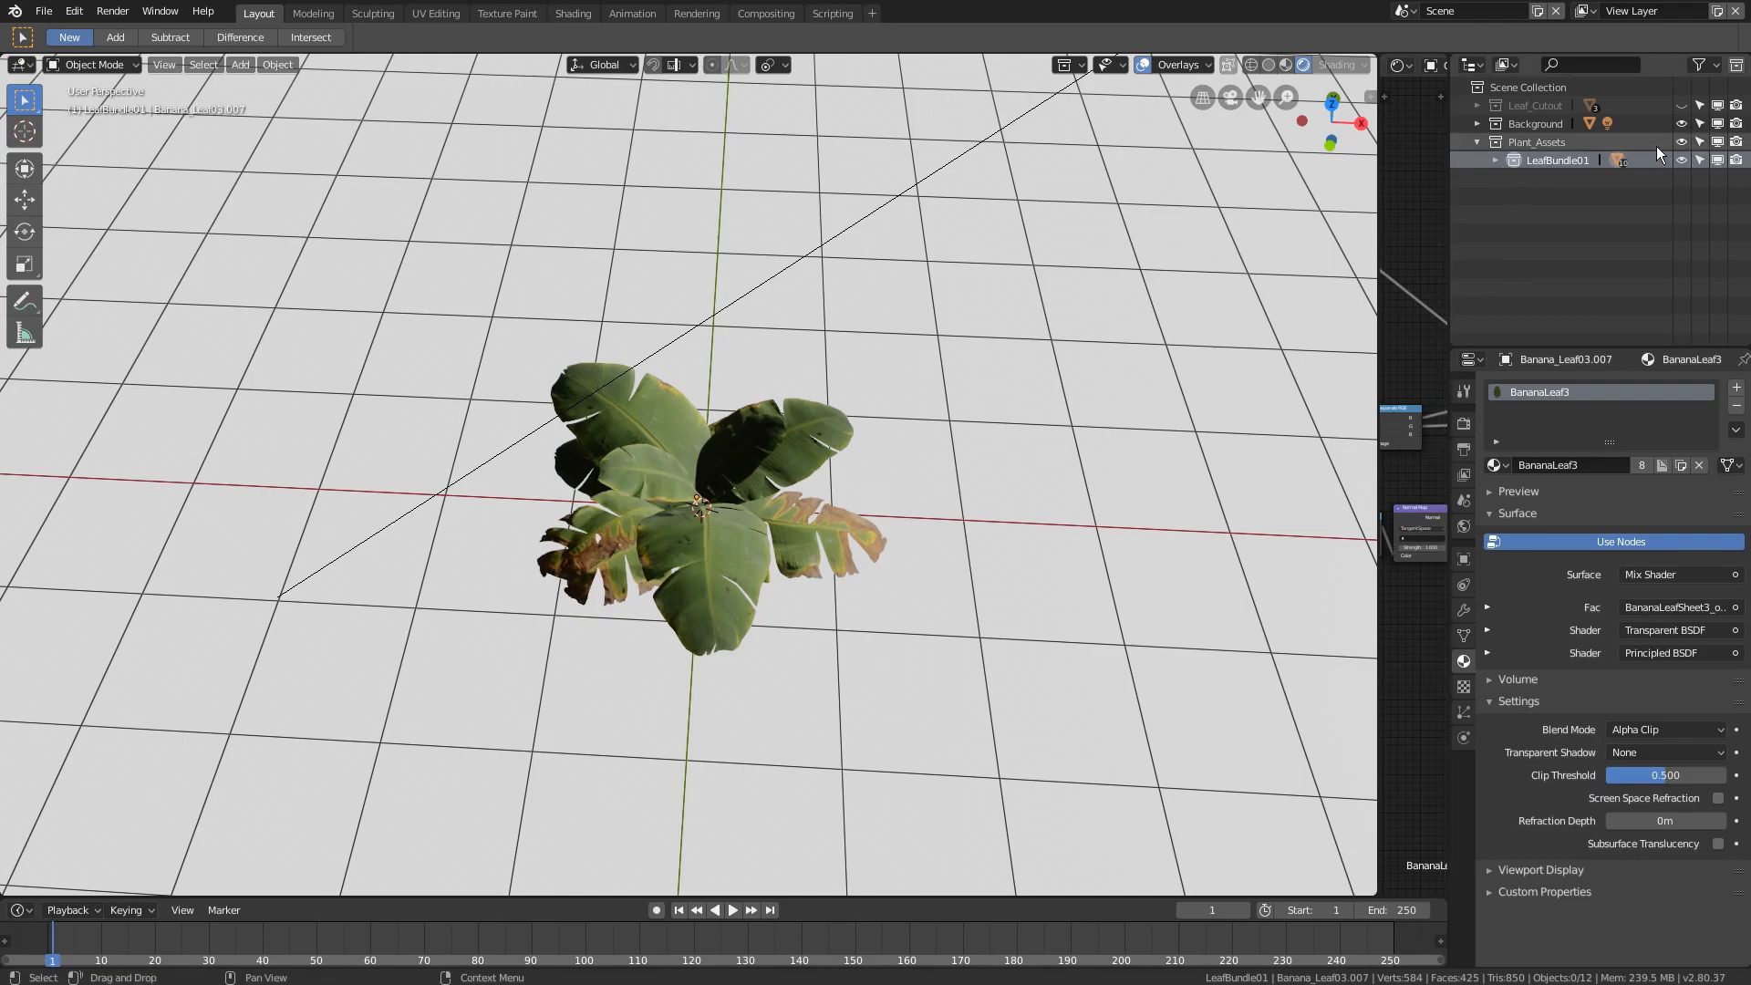
scroll(949, 364, "down", 2)
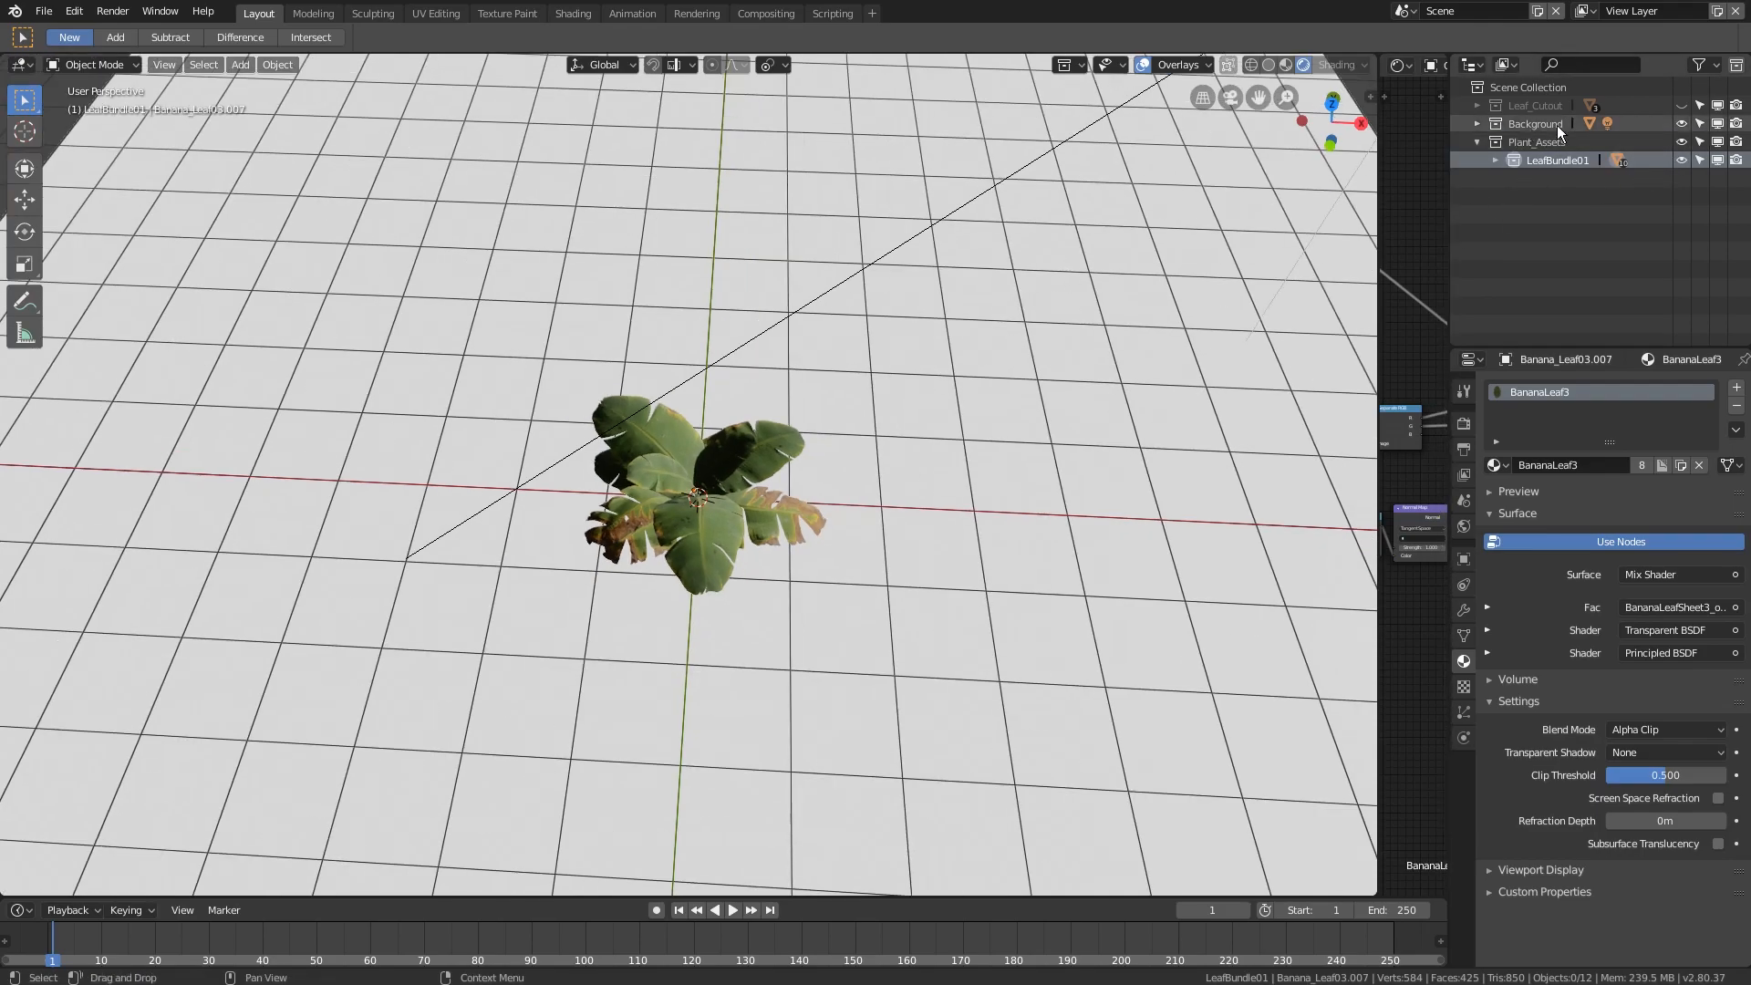
- Hide the Background collection and switch the viewport to LookDev shading
left_click(1681, 124)
scroll(871, 434, "up", 2)
mouse_move(867, 445)
middle_mouse_down()
mouse_move(832, 413)
mouse_move(1025, 374)
mouse_move(879, 458)
middle_mouse_up()
left_click(1286, 64)
scroll(876, 424, "up", 1)
scroll(879, 458, "up", 2)
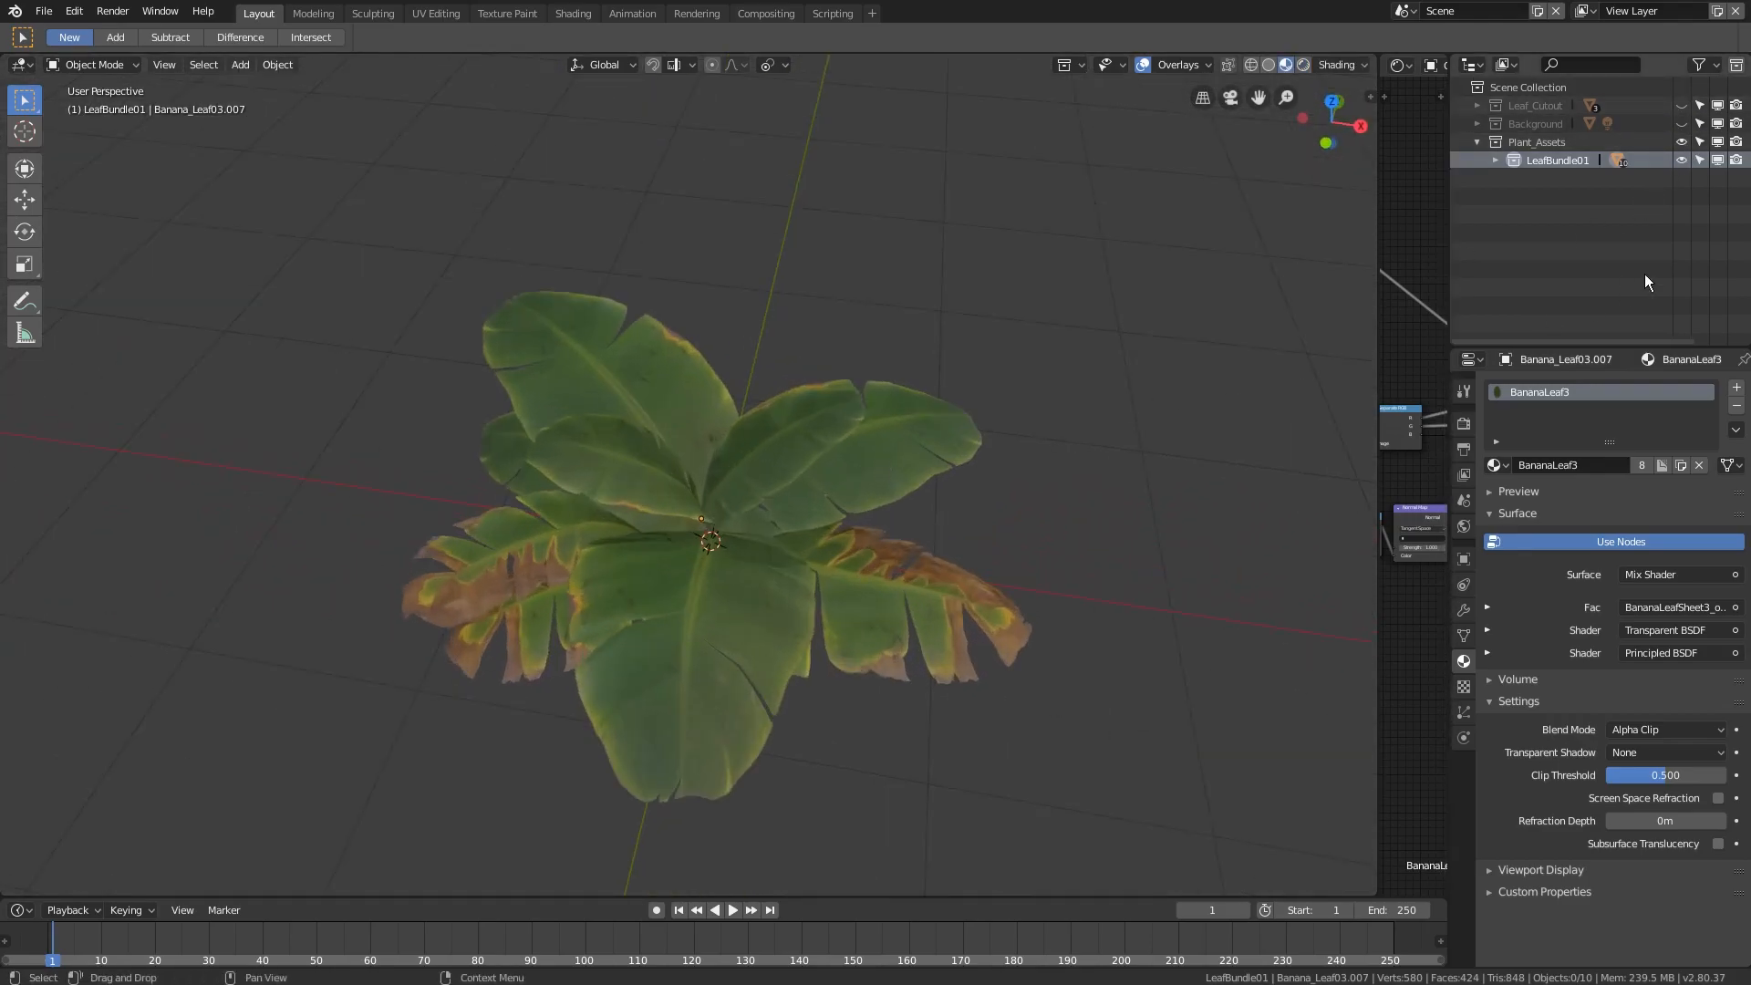
- Toggle the LeafBundle01 collection off and on, select all its leaves and examine the bundle from several sides
left_click(1682, 161)
left_click(1681, 161)
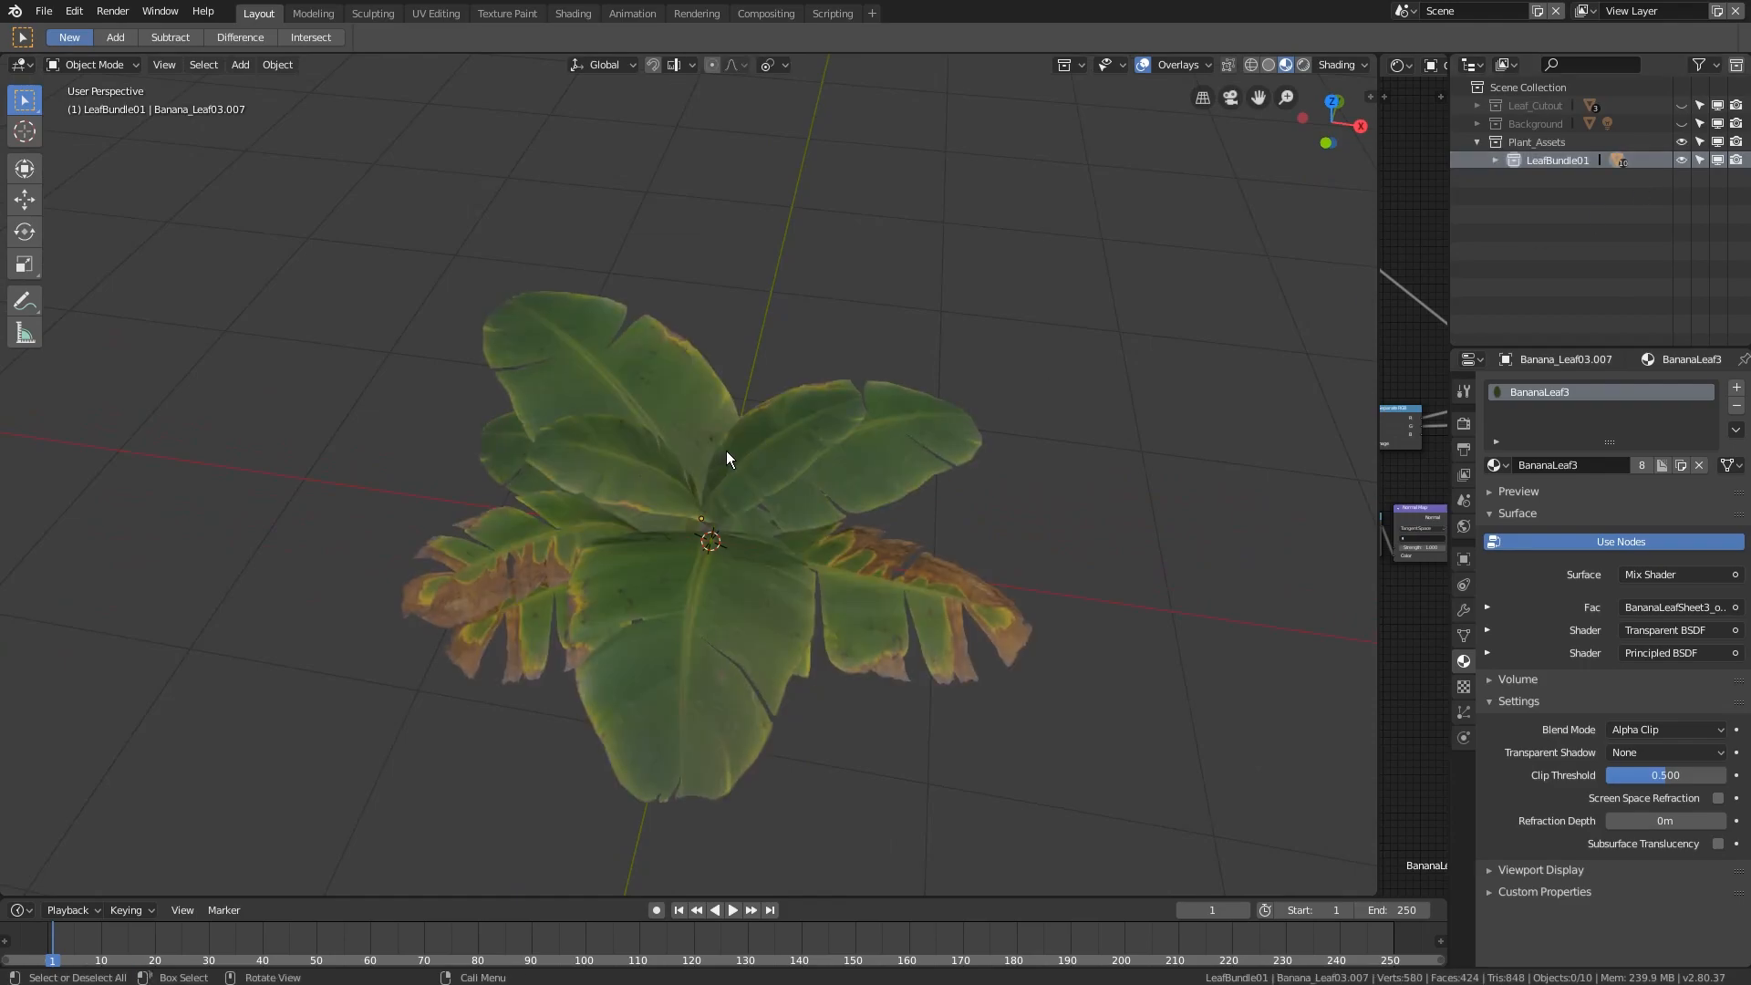
middle_click_drag(719, 452, 574, 480)
scroll(575, 480, "down", 4)
key("a")
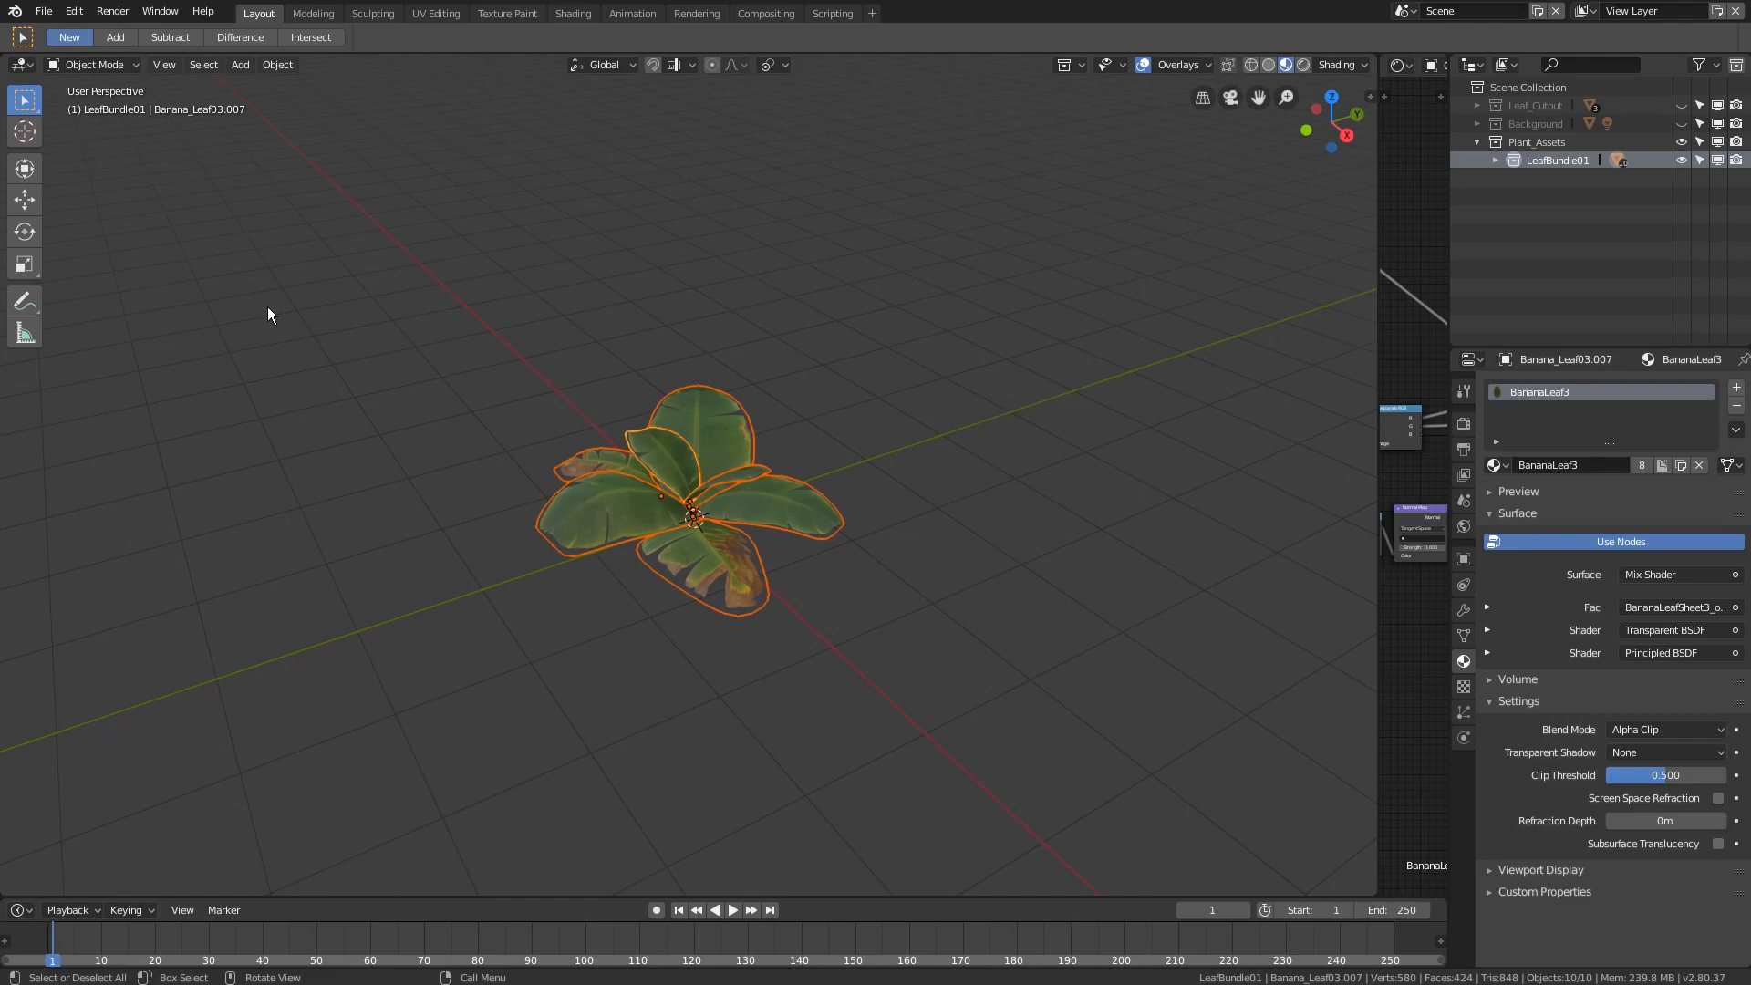
middle_click_drag(267, 315, 814, 353)
scroll(607, 398, "up", 3)
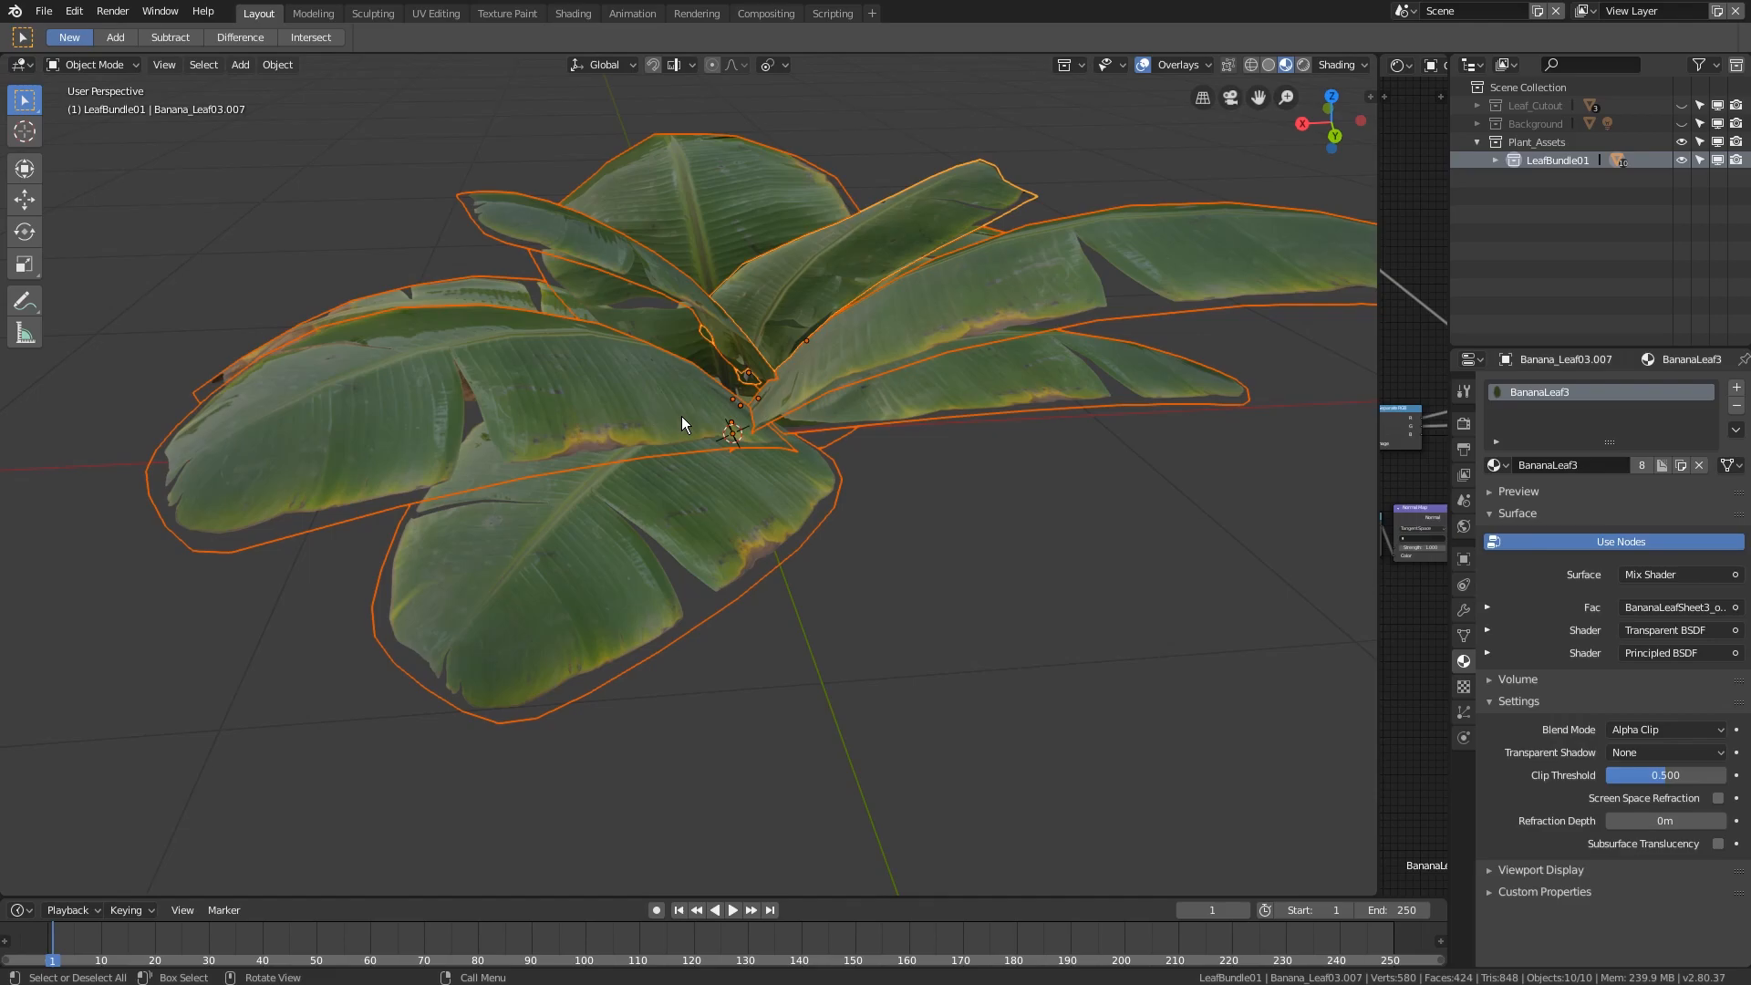
- Deselect all the leaves and save the file again
middle_click_drag(681, 416, 653, 628, "shift")
scroll(653, 627, "down", 5)
left_click(514, 310)
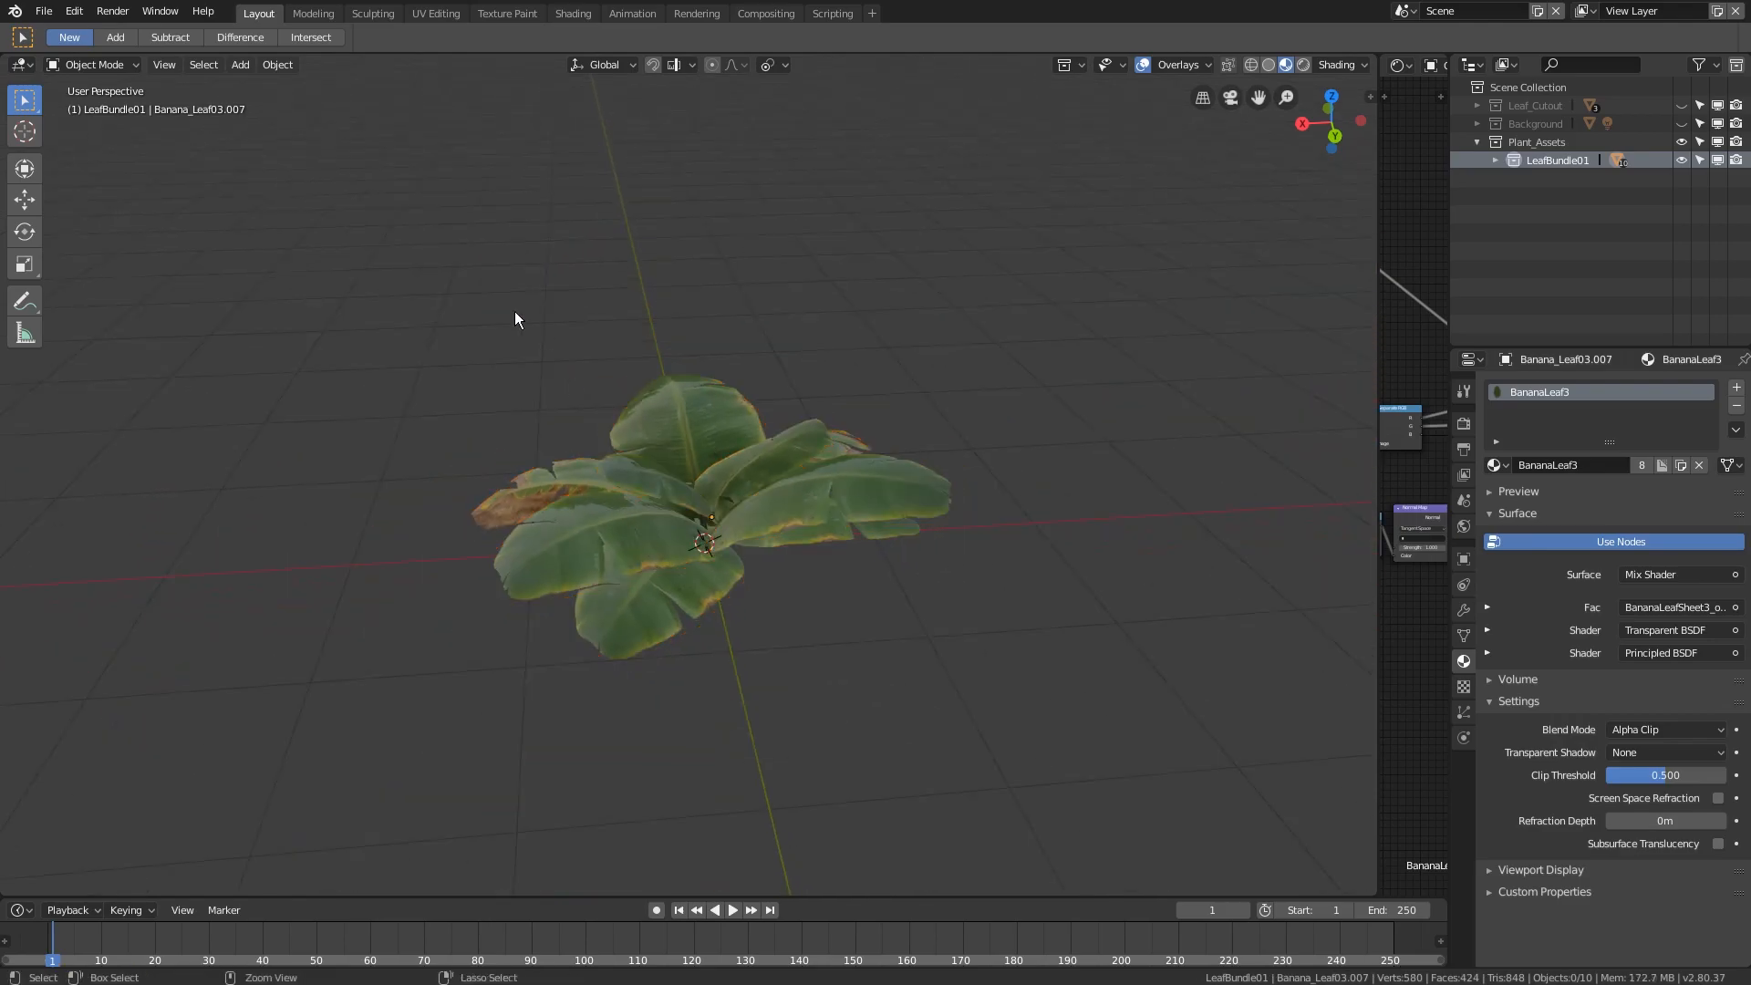
middle_click_drag(515, 310, 746, 392)
scroll(767, 525, "up", 4)
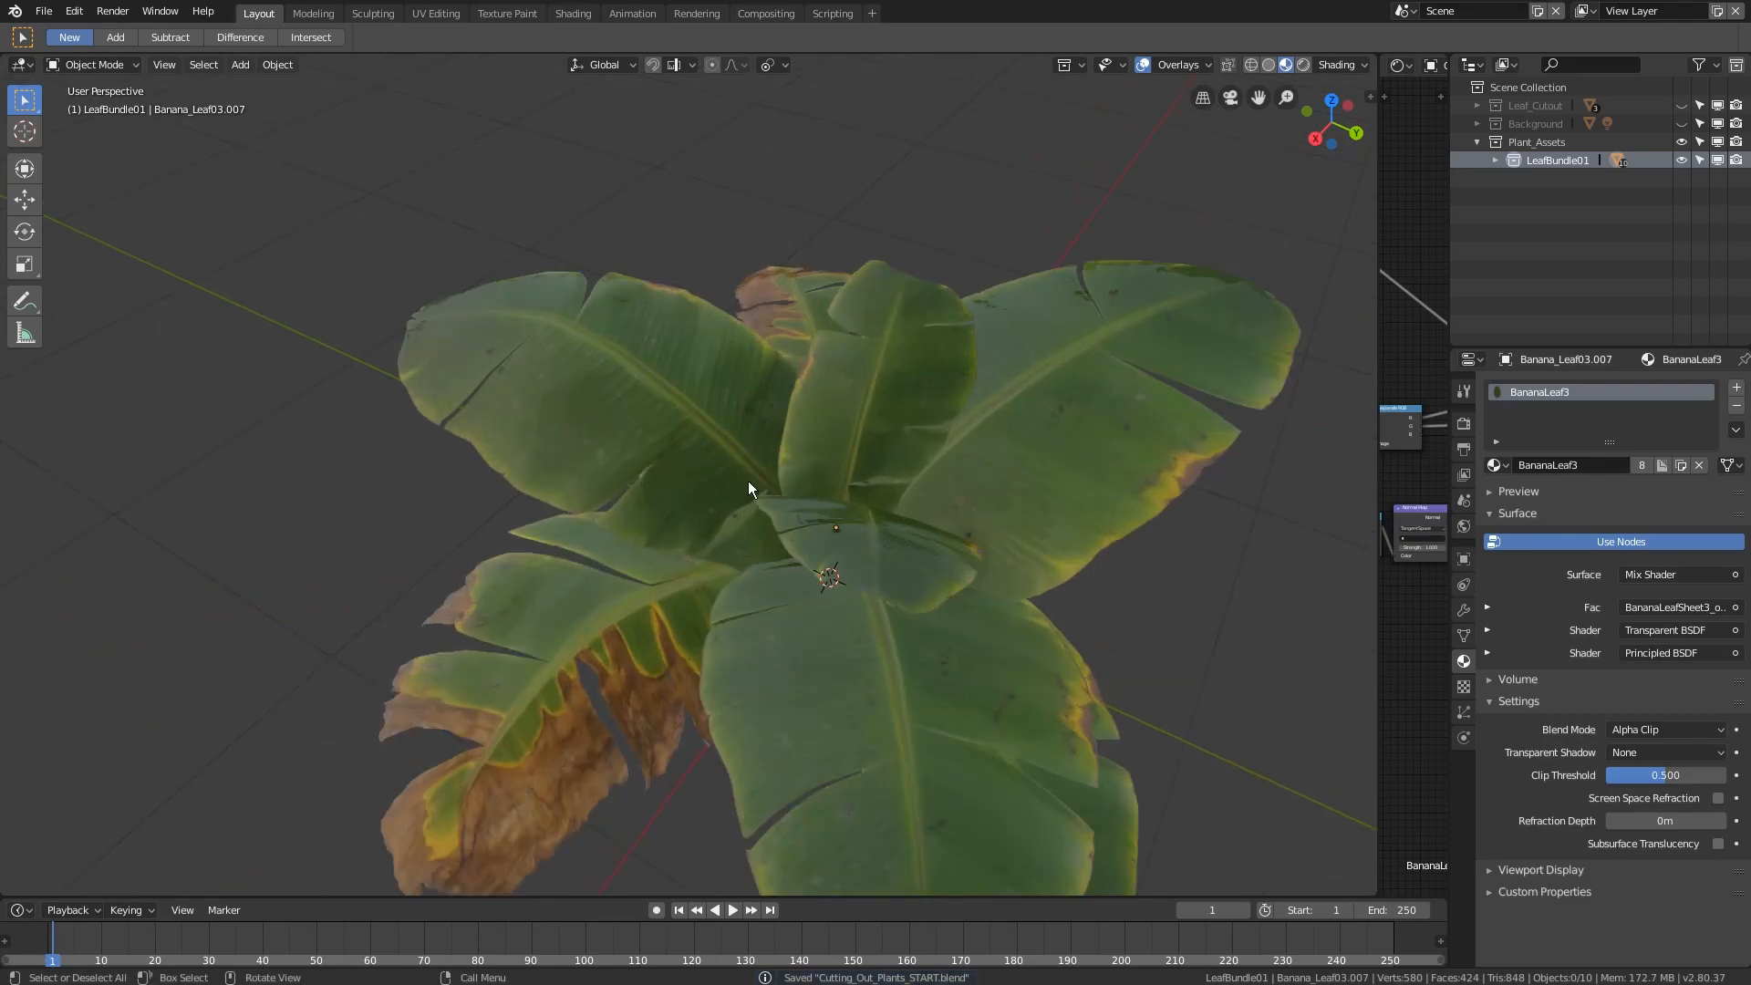
scroll(682, 471, "down", 4)
middle_click_drag(683, 471, 750, 412)
- Show the Background and Leaf_Cutout collections again
left_click(1682, 124)
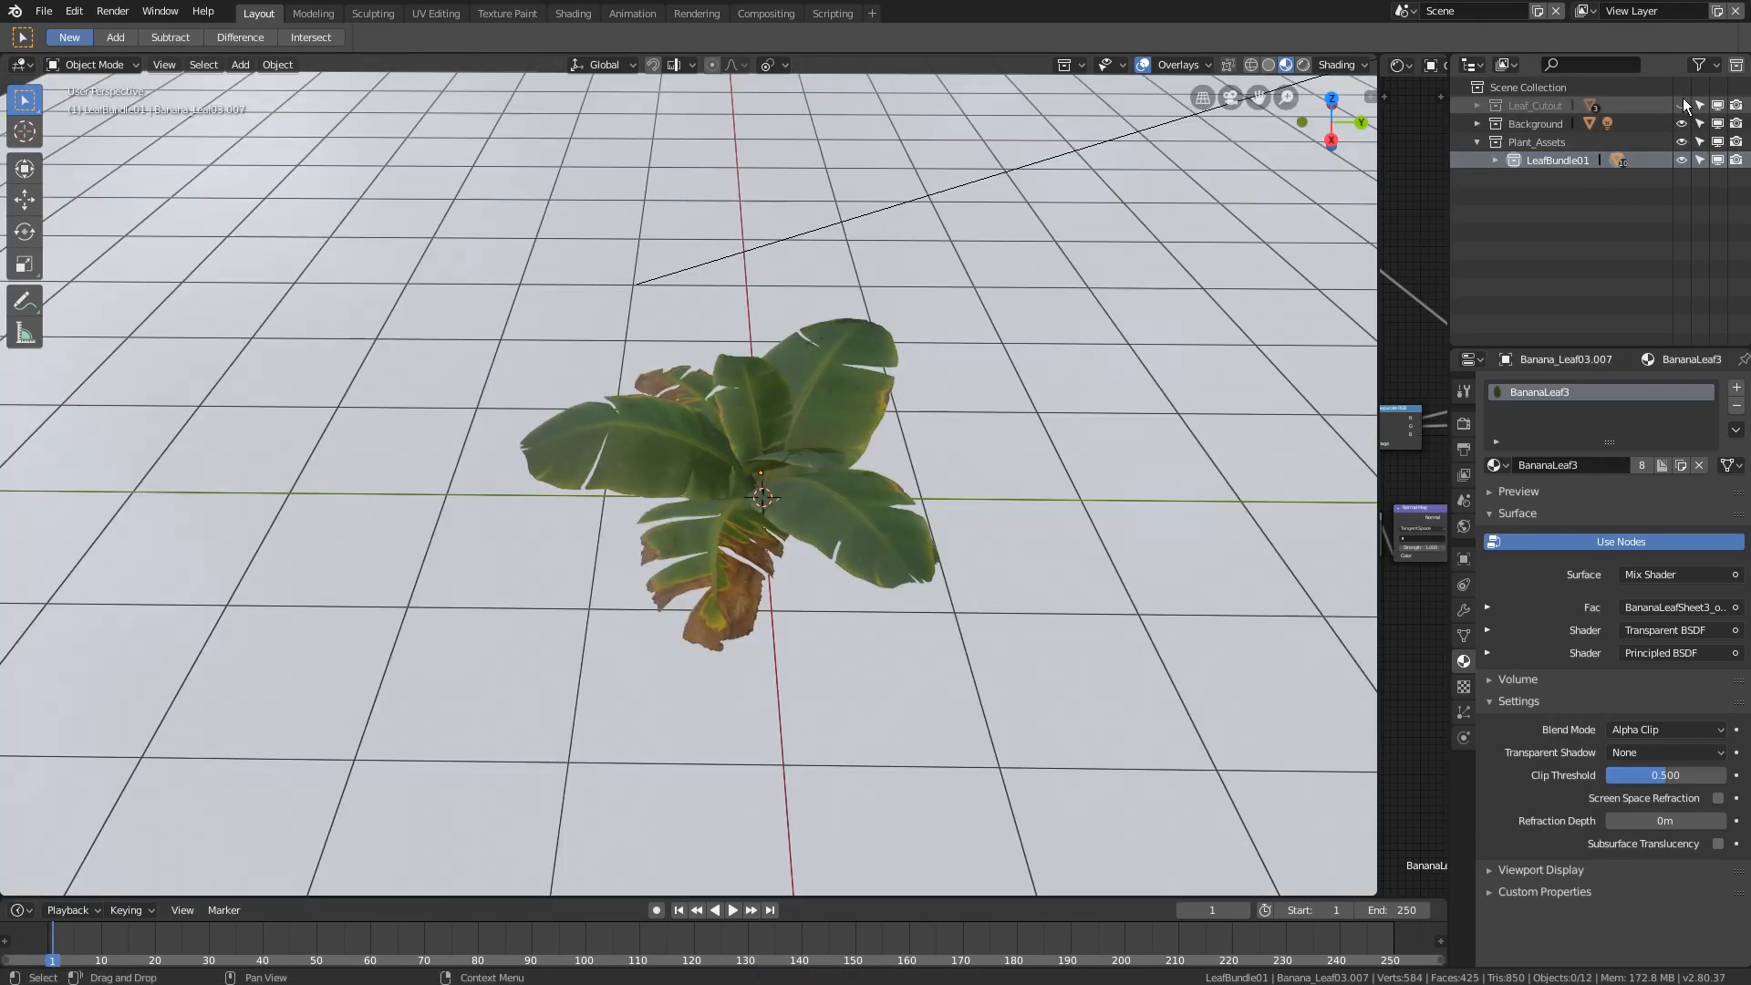
left_click(1682, 104)
scroll(914, 299, "down", 3)
middle_click_drag(914, 299, 535, 392)
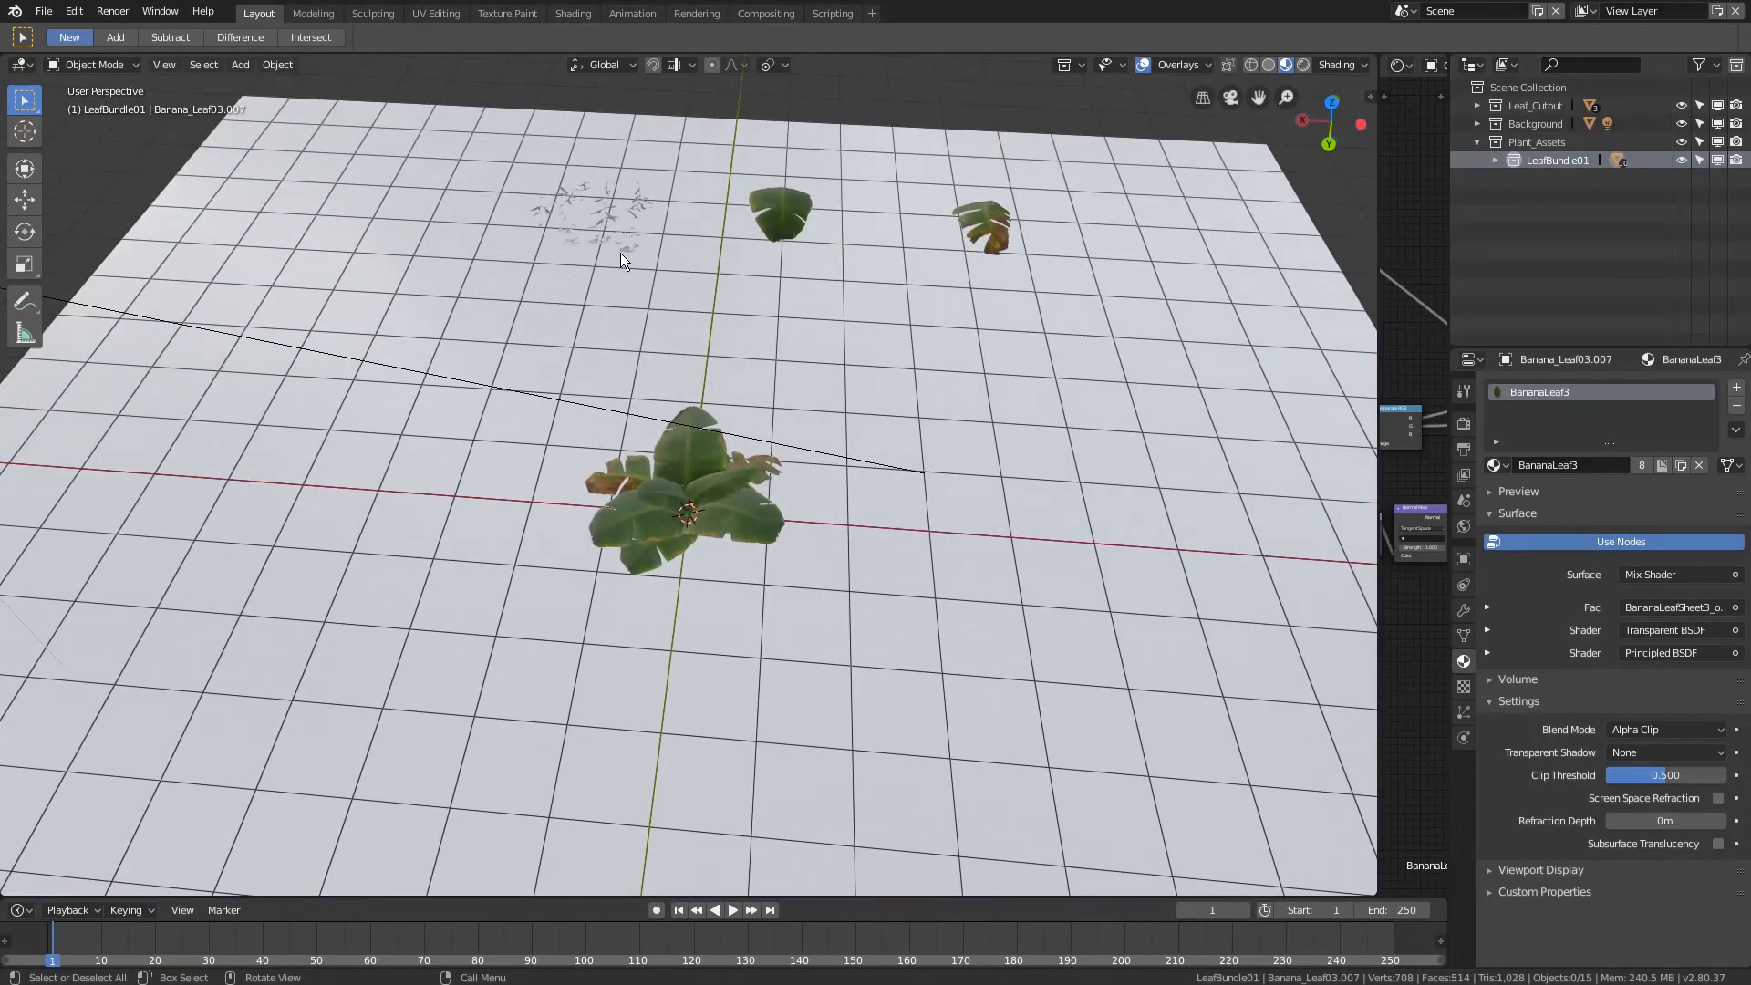
- Hide the Plant_Assets collection including LeafBundle01, and select the meadow flower sheet plane
left_click(1681, 161)
middle_click_drag(730, 338, 458, 197)
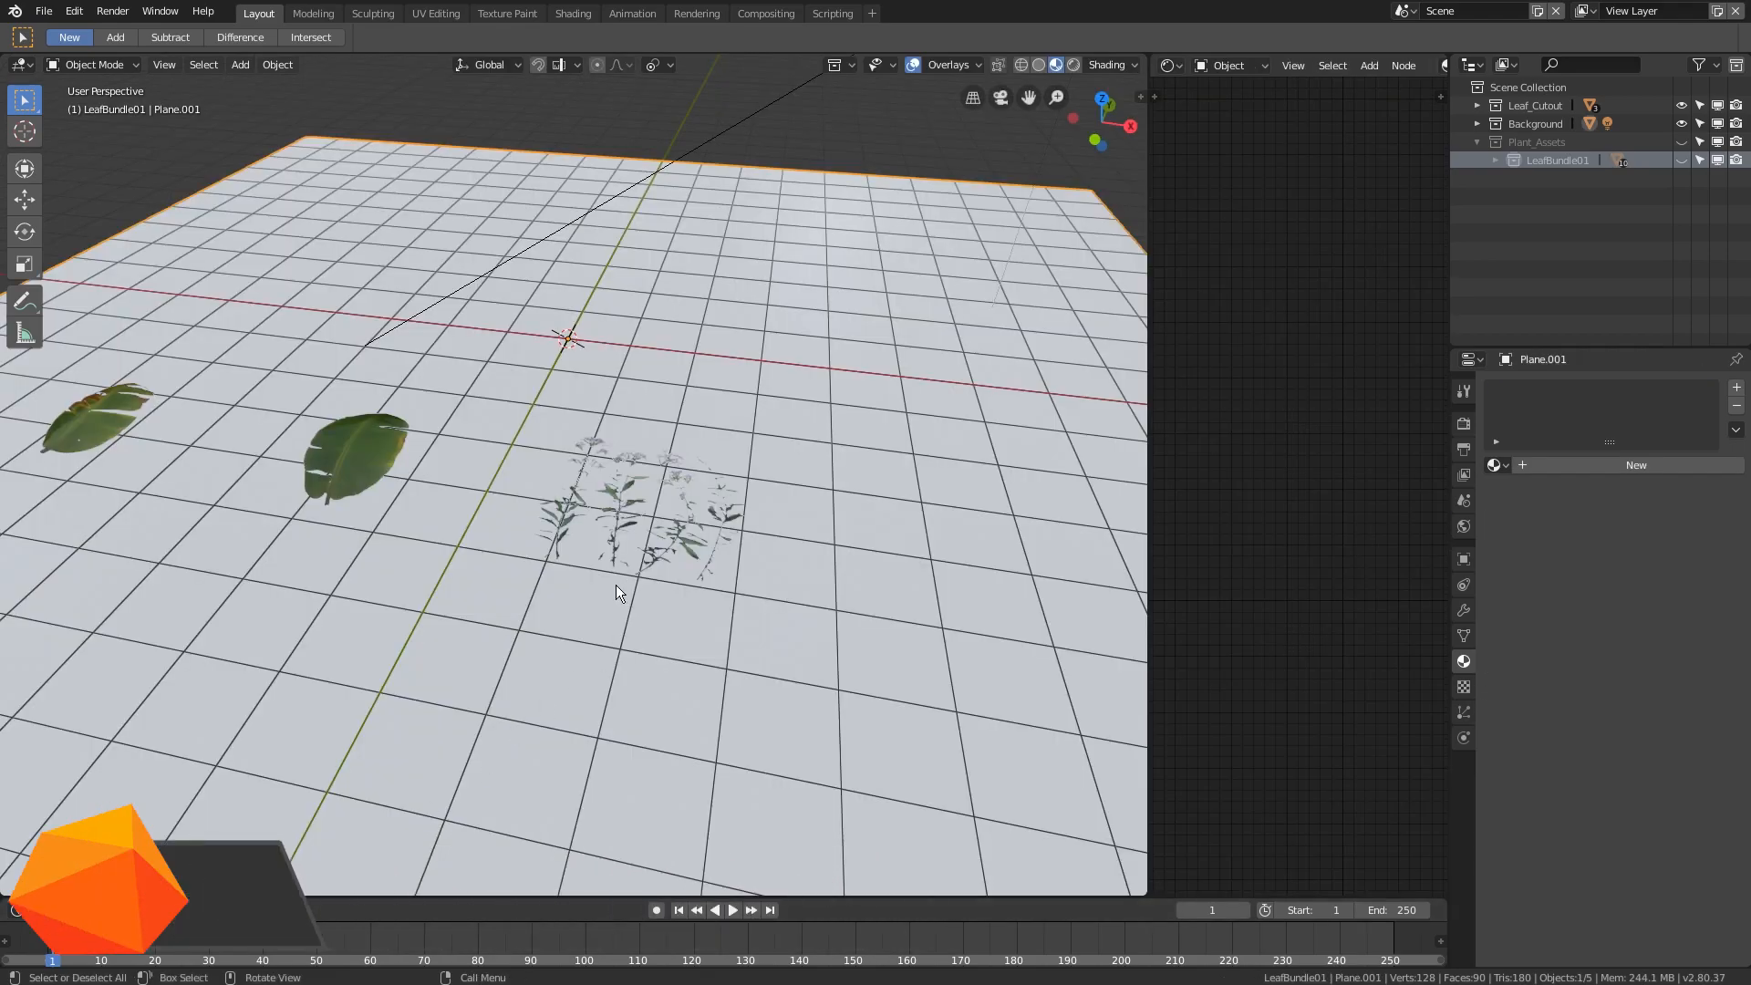
left_click(615, 499)
- Examine the meadow flower sheet up close and from several angles, comparing it with the banana leaf cutouts
middle_click_drag(642, 529, 671, 589)
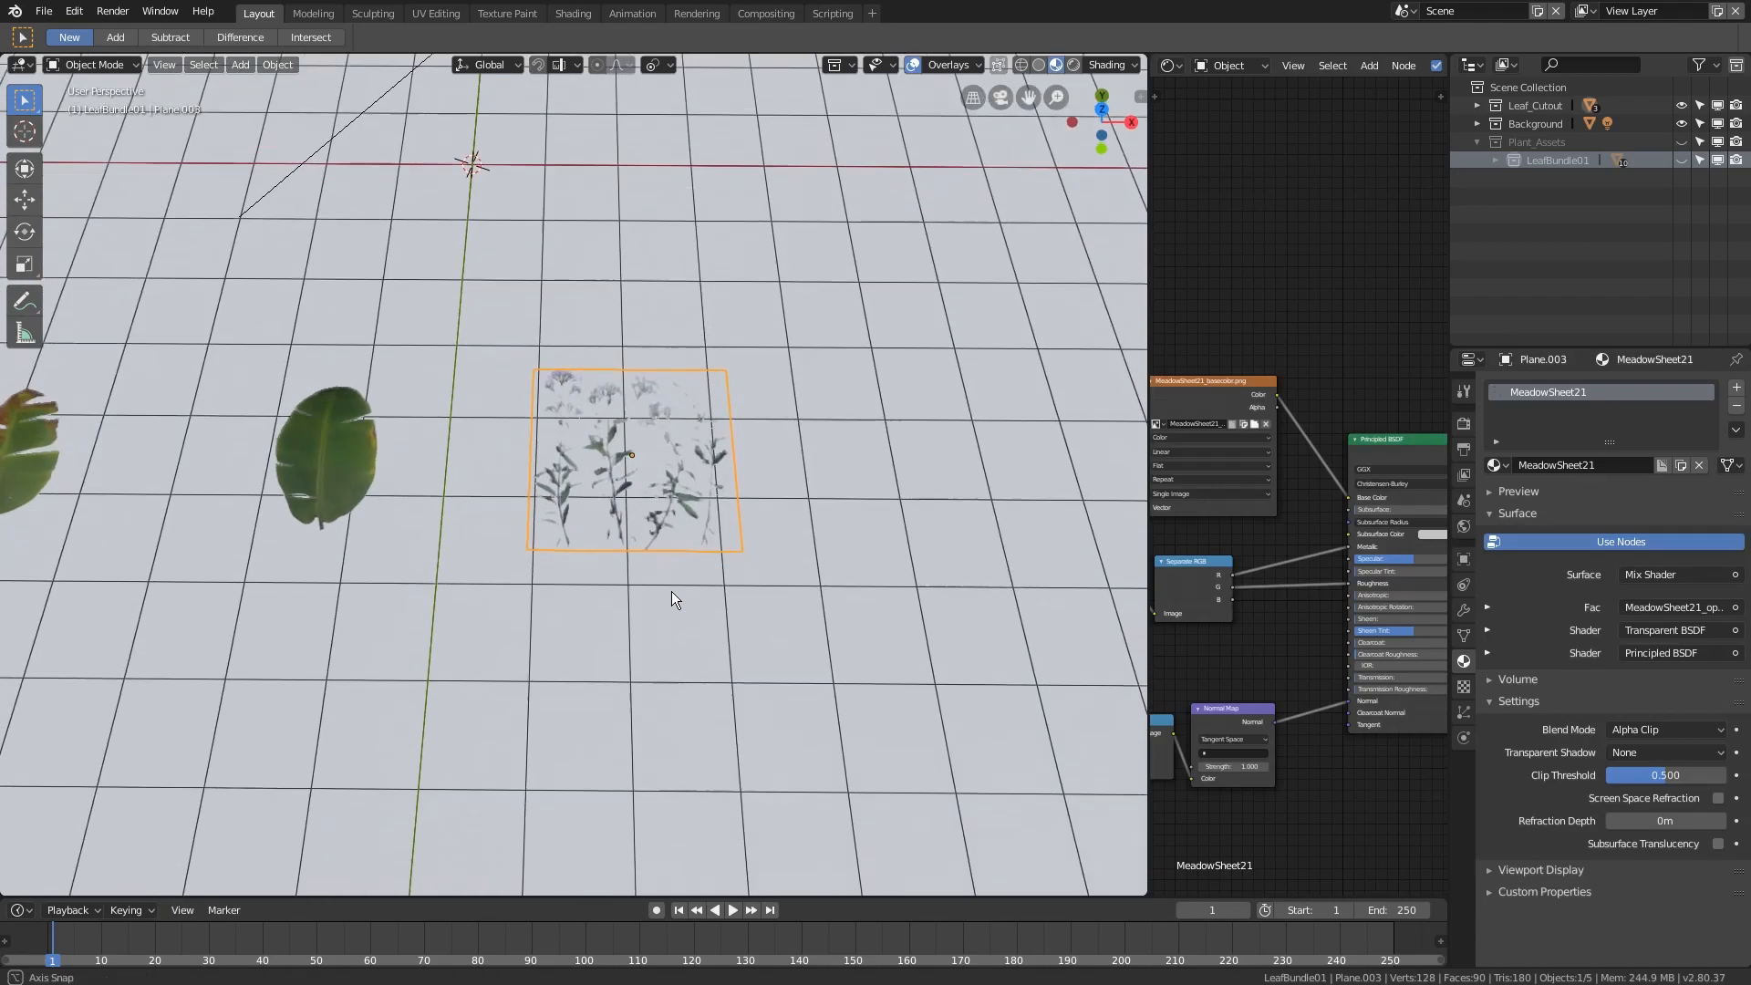
scroll(626, 435, "up", 3)
middle_click_drag(577, 452, 610, 539, "shift")
scroll(609, 540, "down", 2)
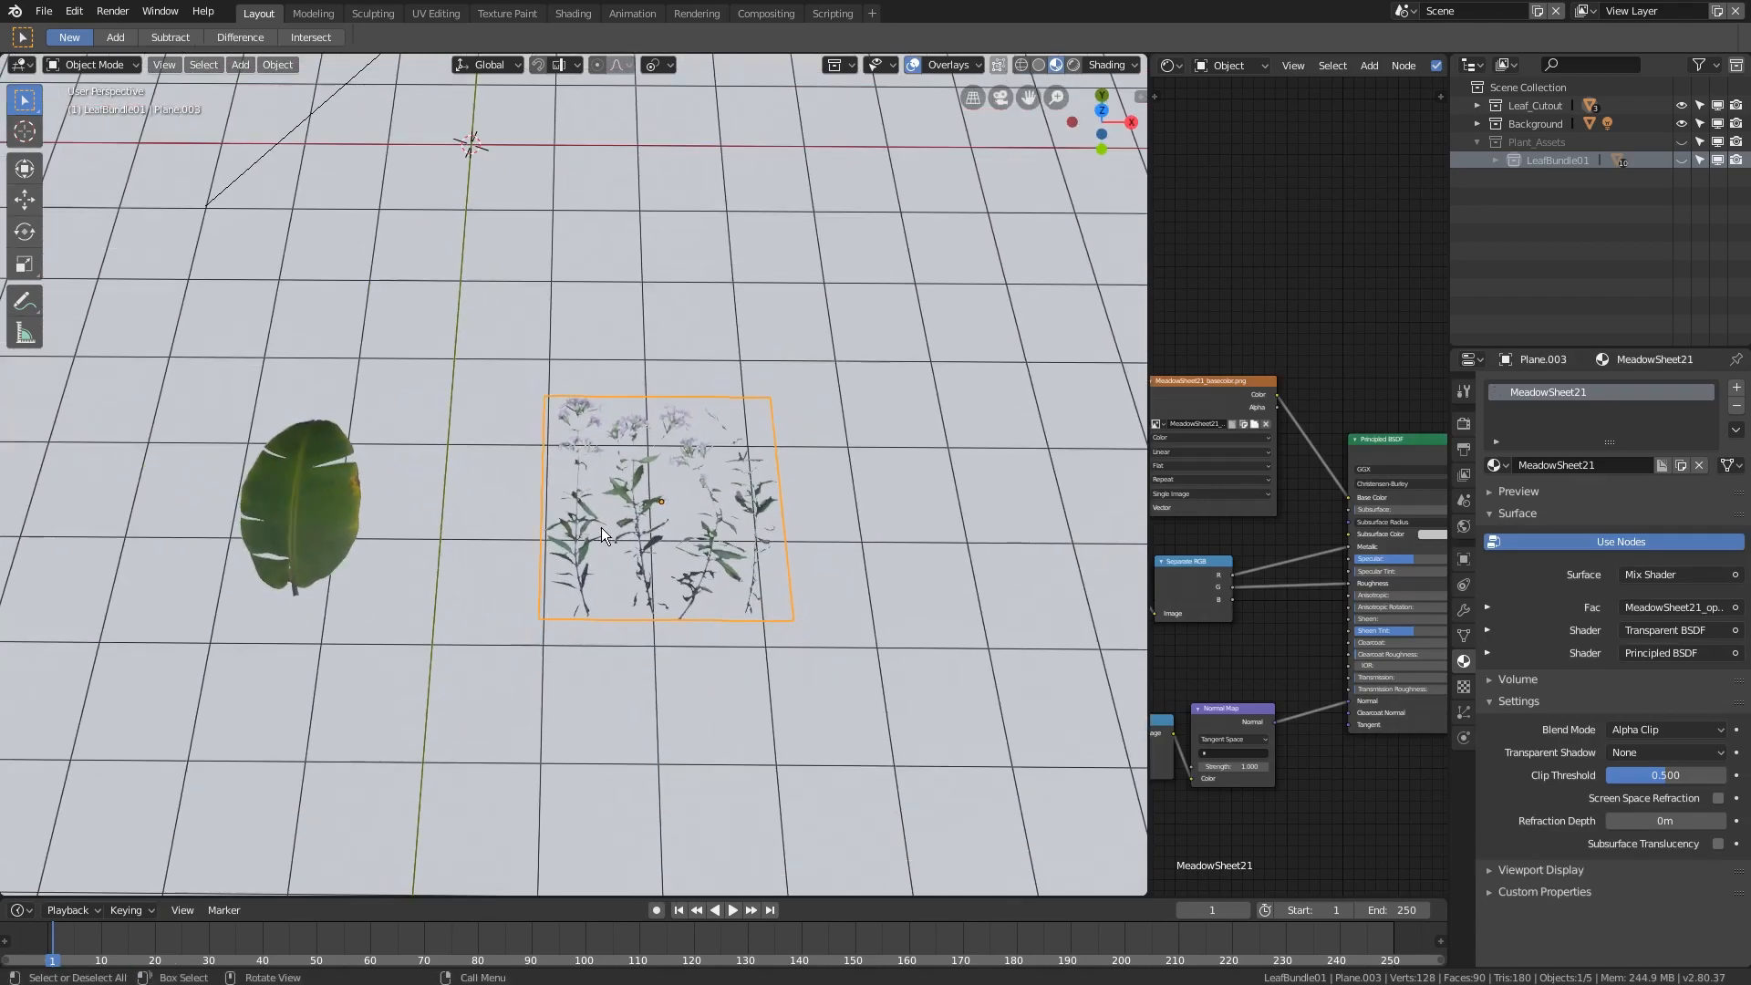
middle_click_drag(380, 505, 793, 461, "shift")
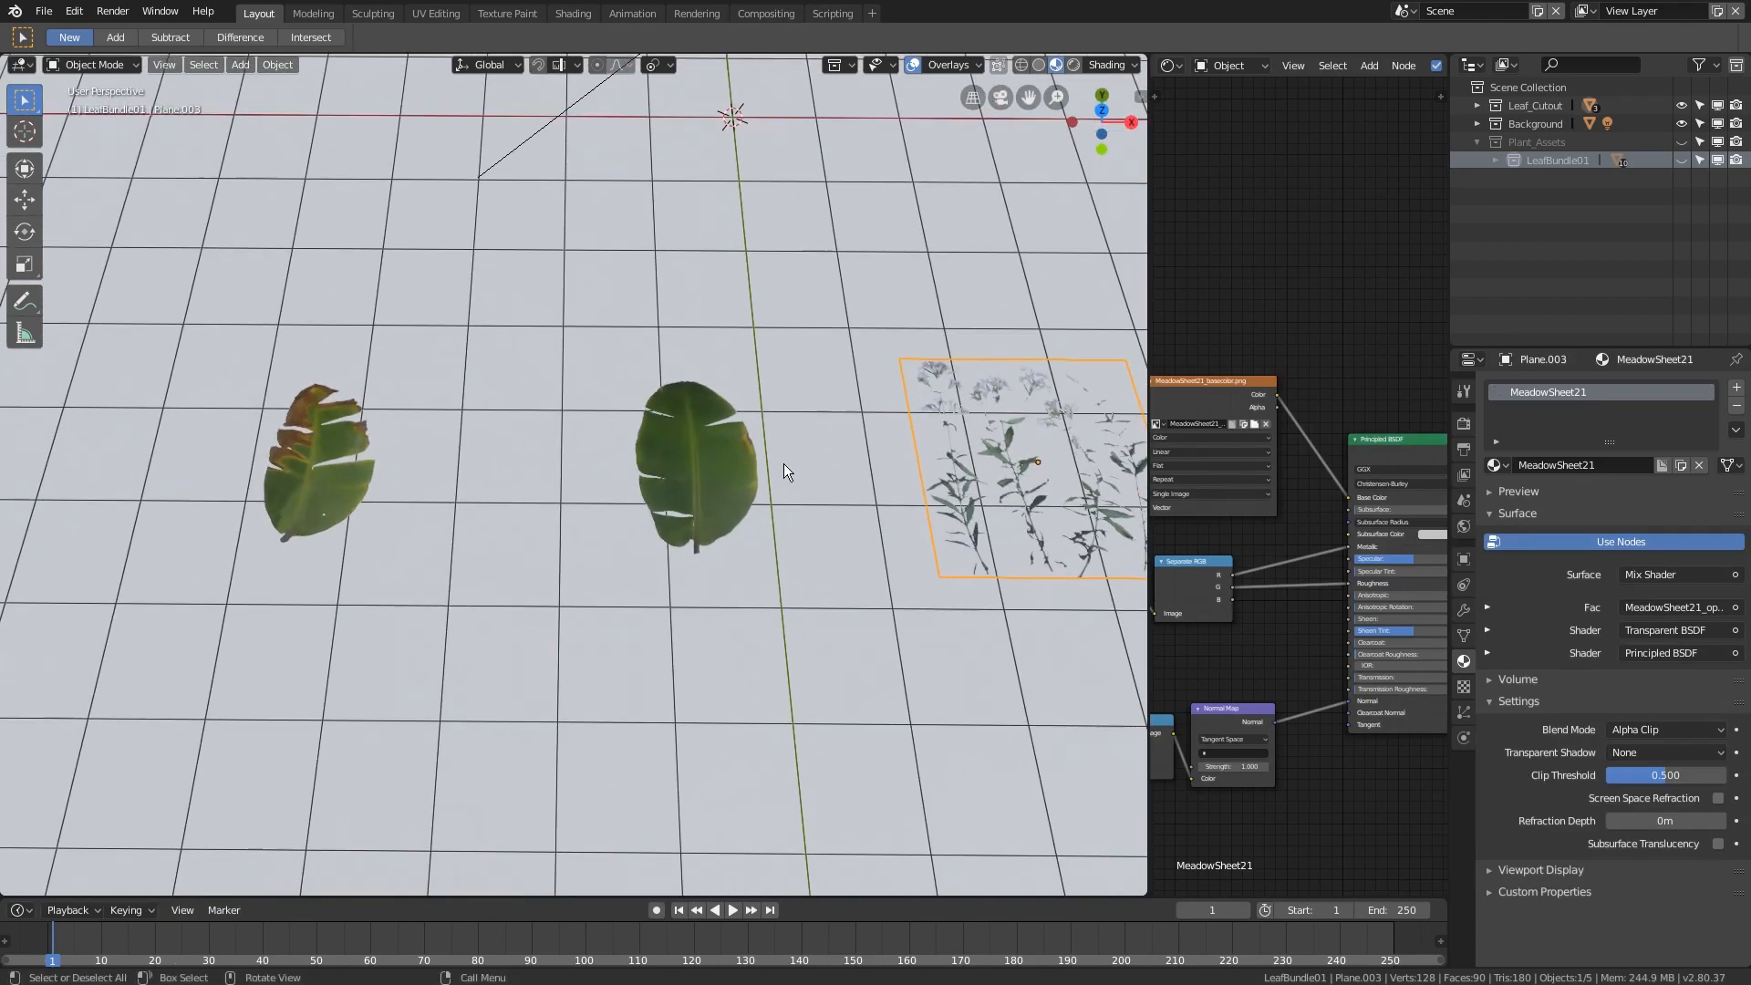
middle_click_drag(600, 458, 385, 445, "shift")
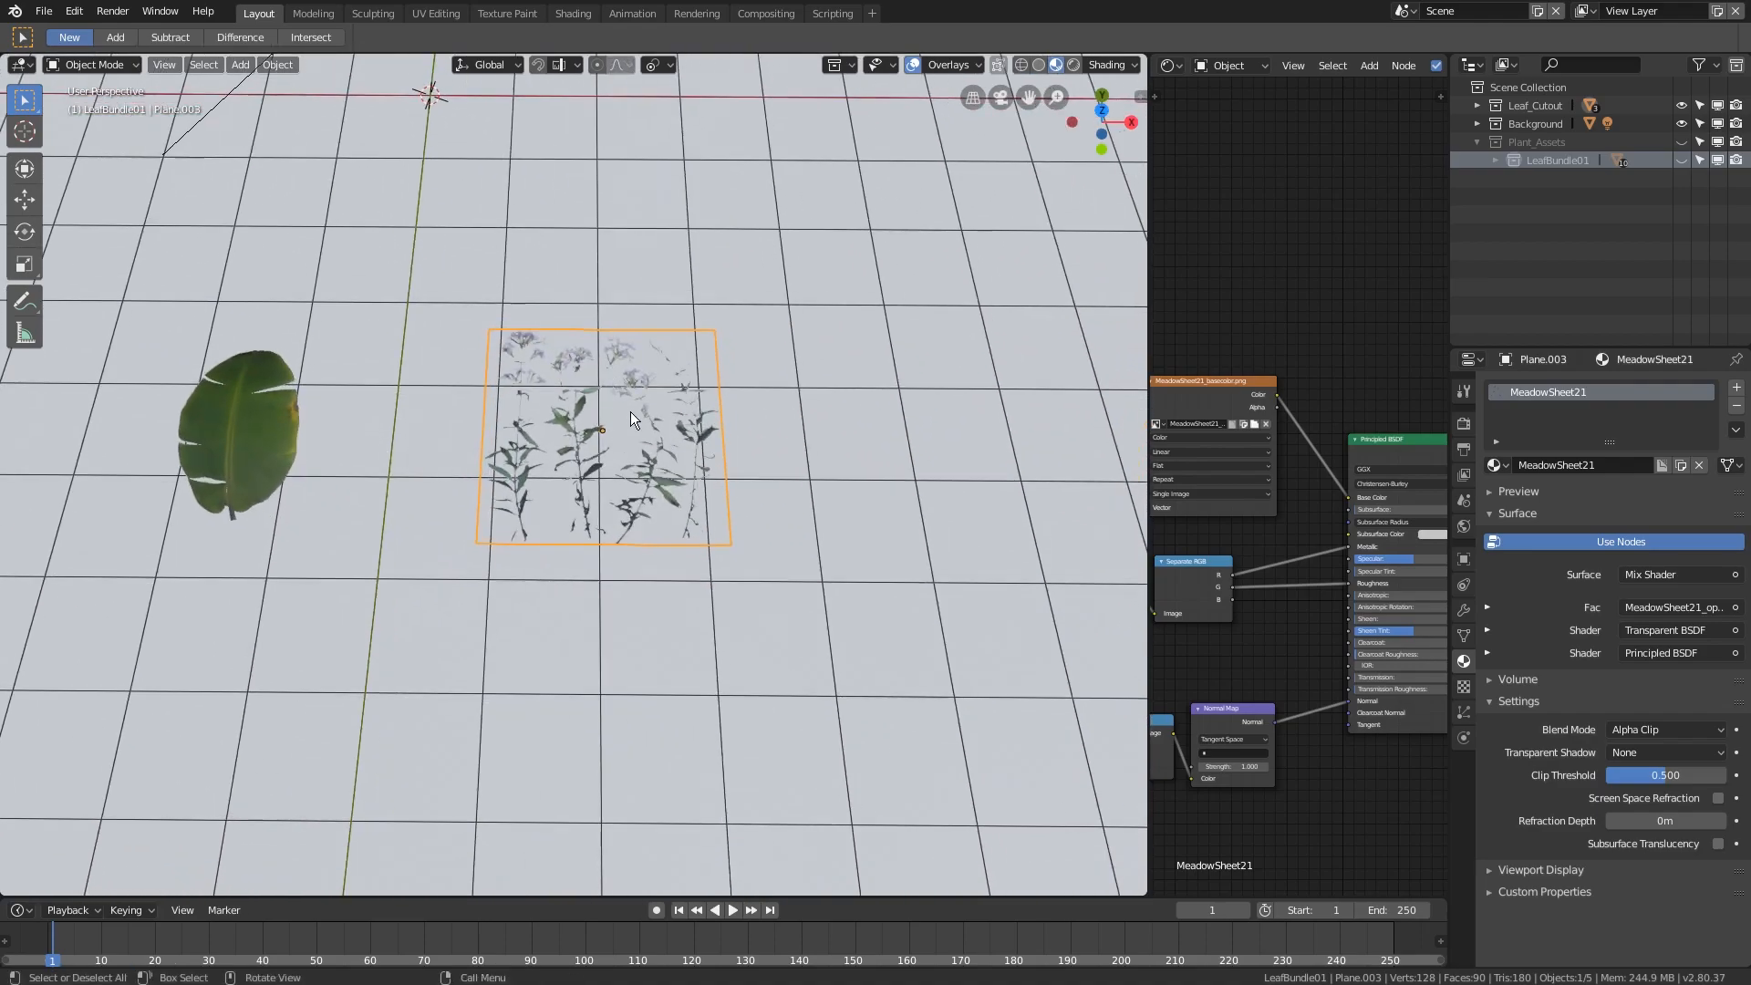
scroll(631, 412, "up", 5)
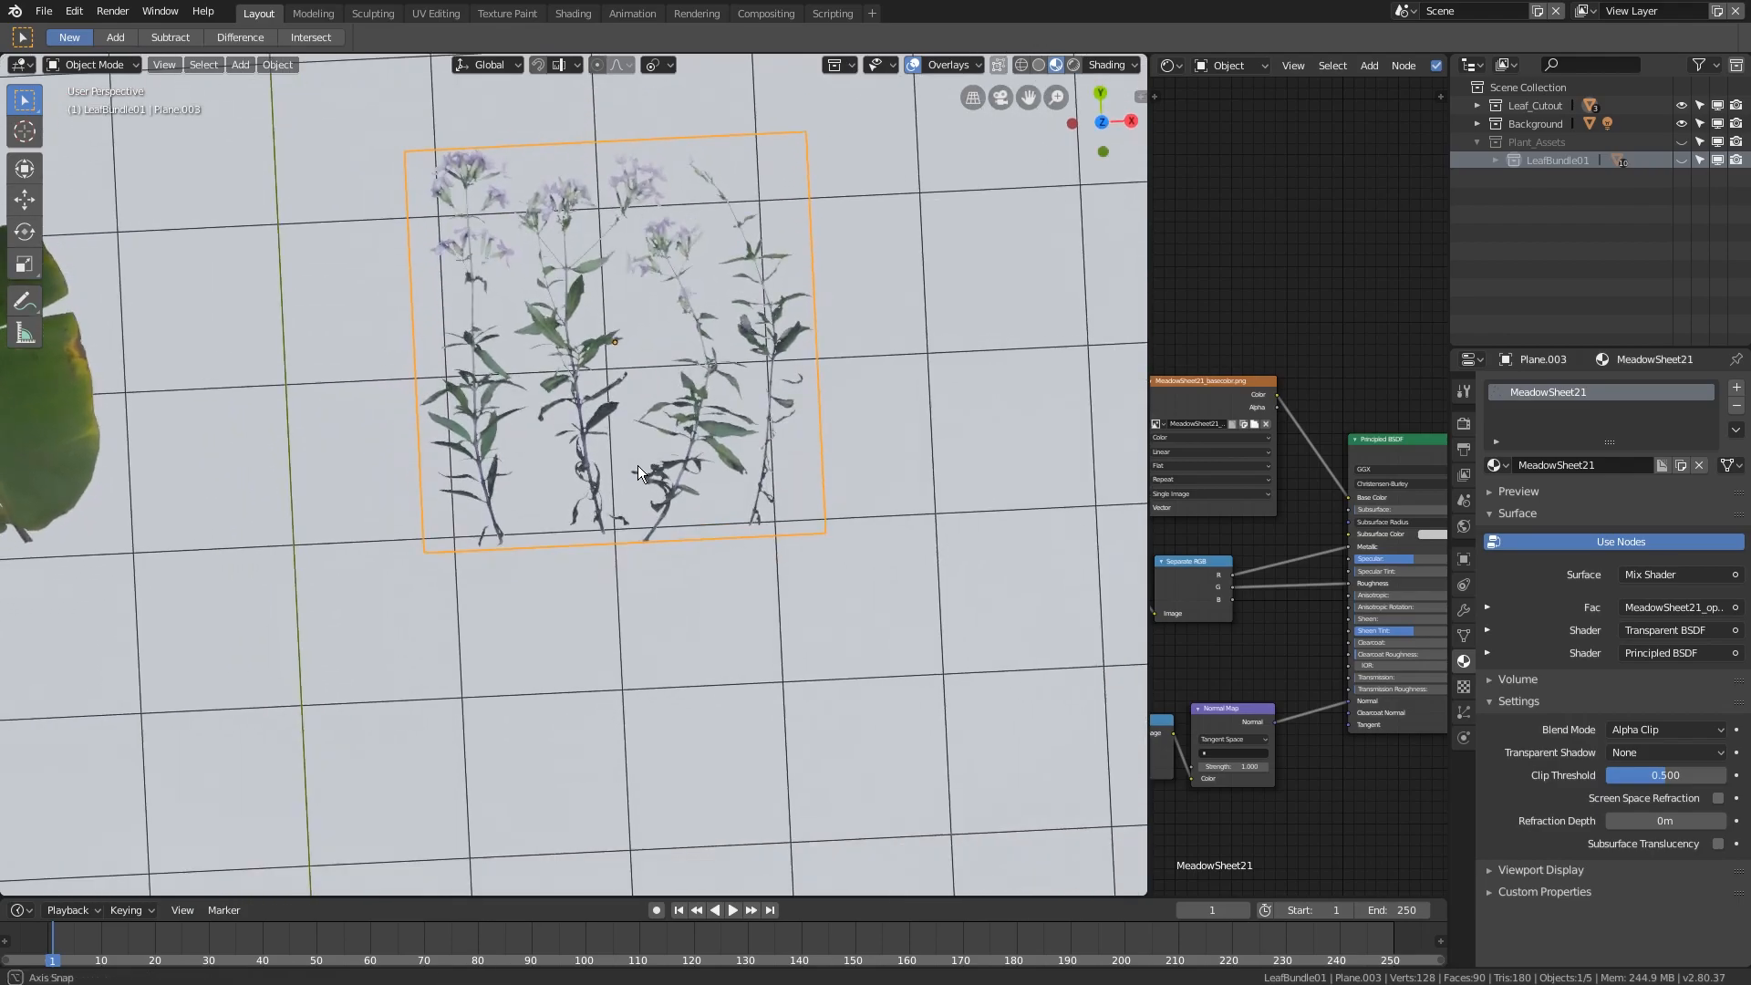
middle_click_drag(622, 461, 671, 626, "shift")
scroll(669, 632, "up", 3)
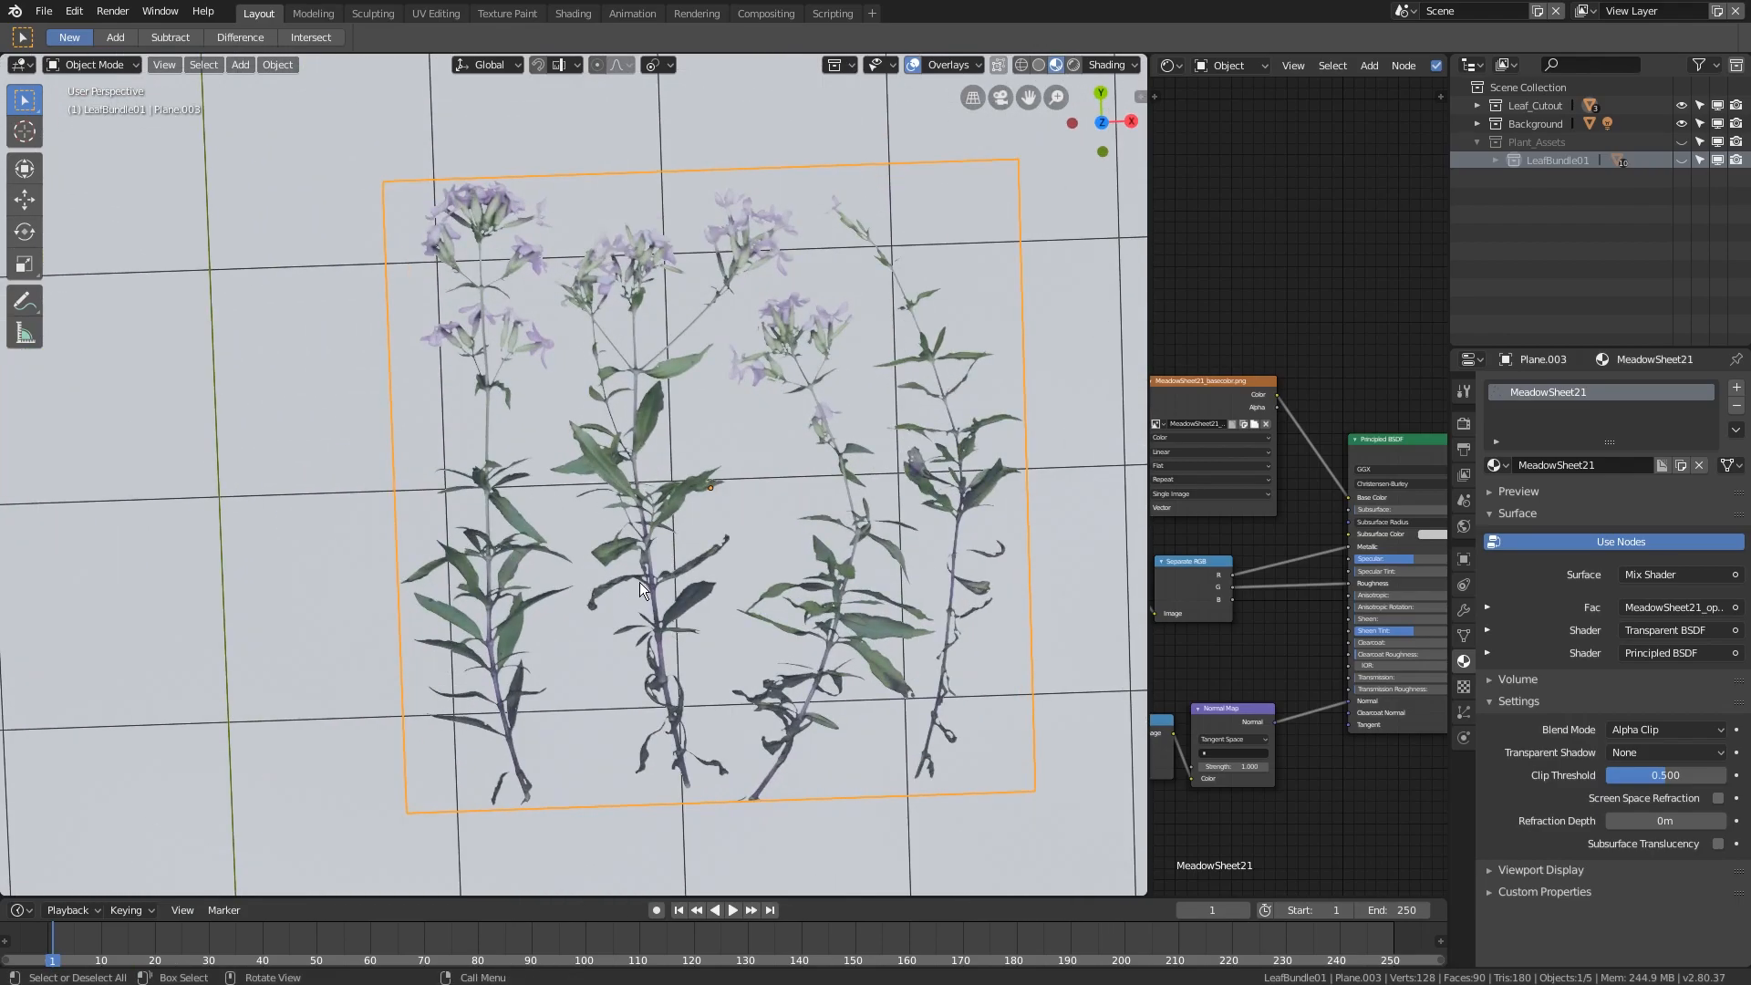
middle_click_drag(653, 582, 660, 521, "shift")
scroll(719, 478, "down", 3)
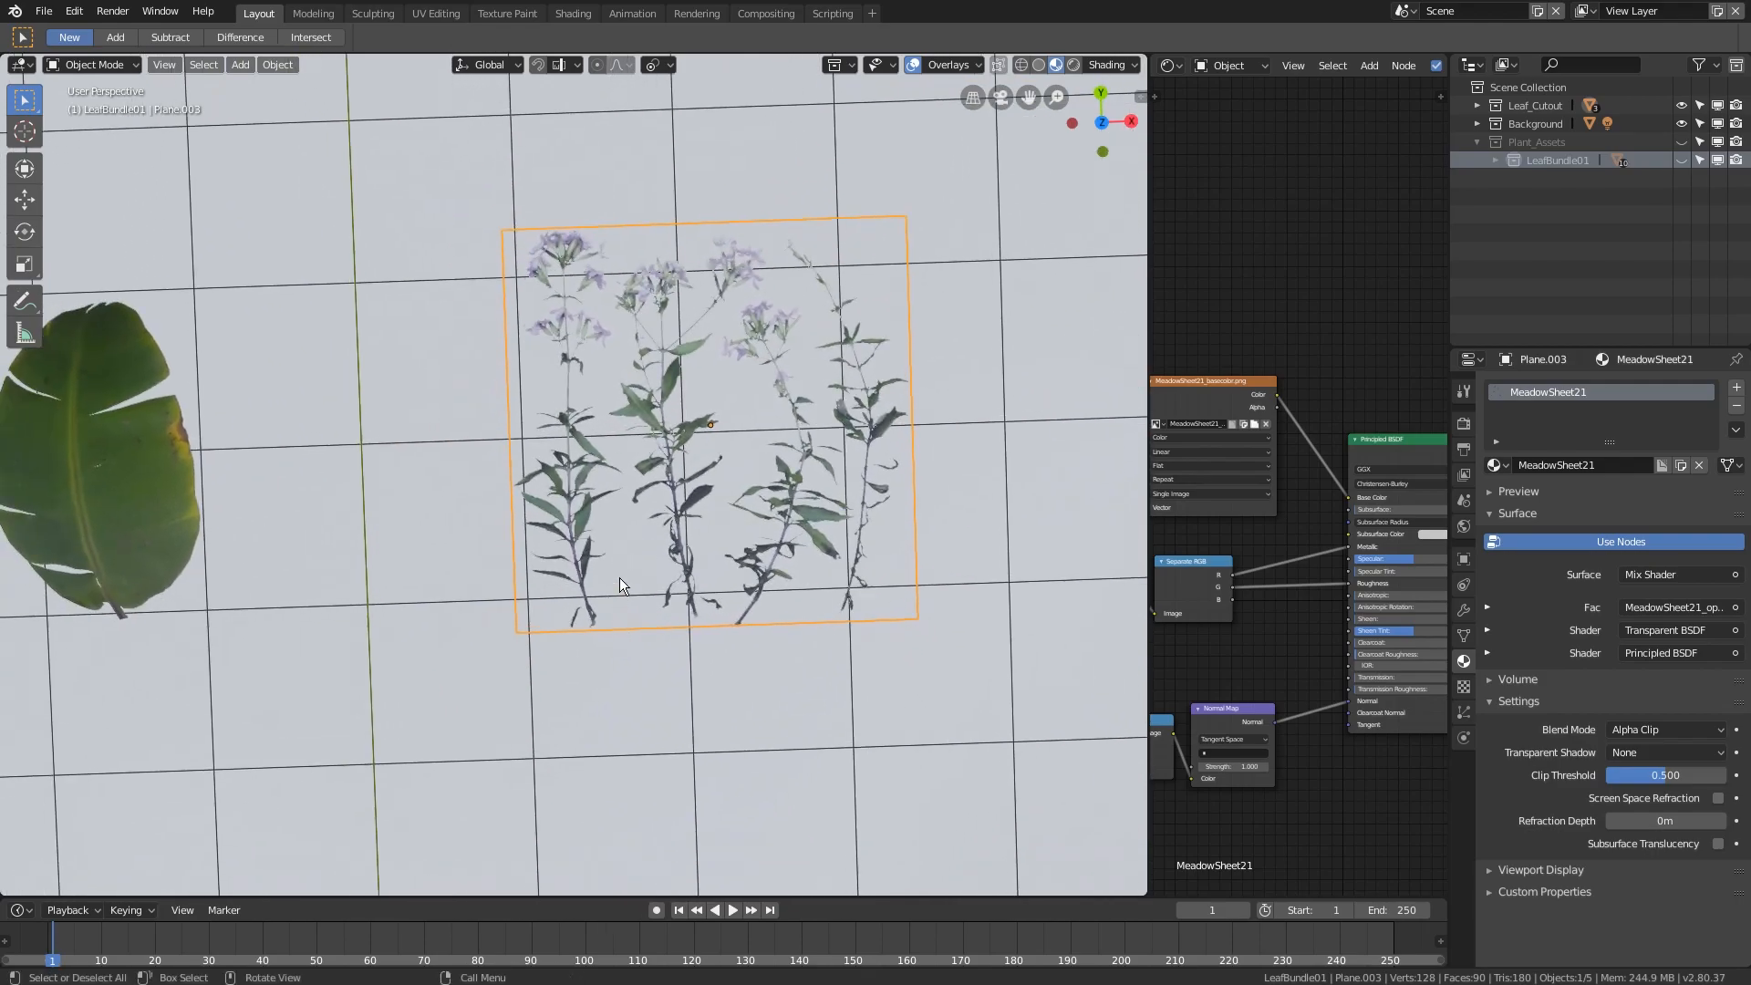
middle_click_drag(763, 356, 459, 663, "shift")
middle_click_drag(458, 522, 505, 653)
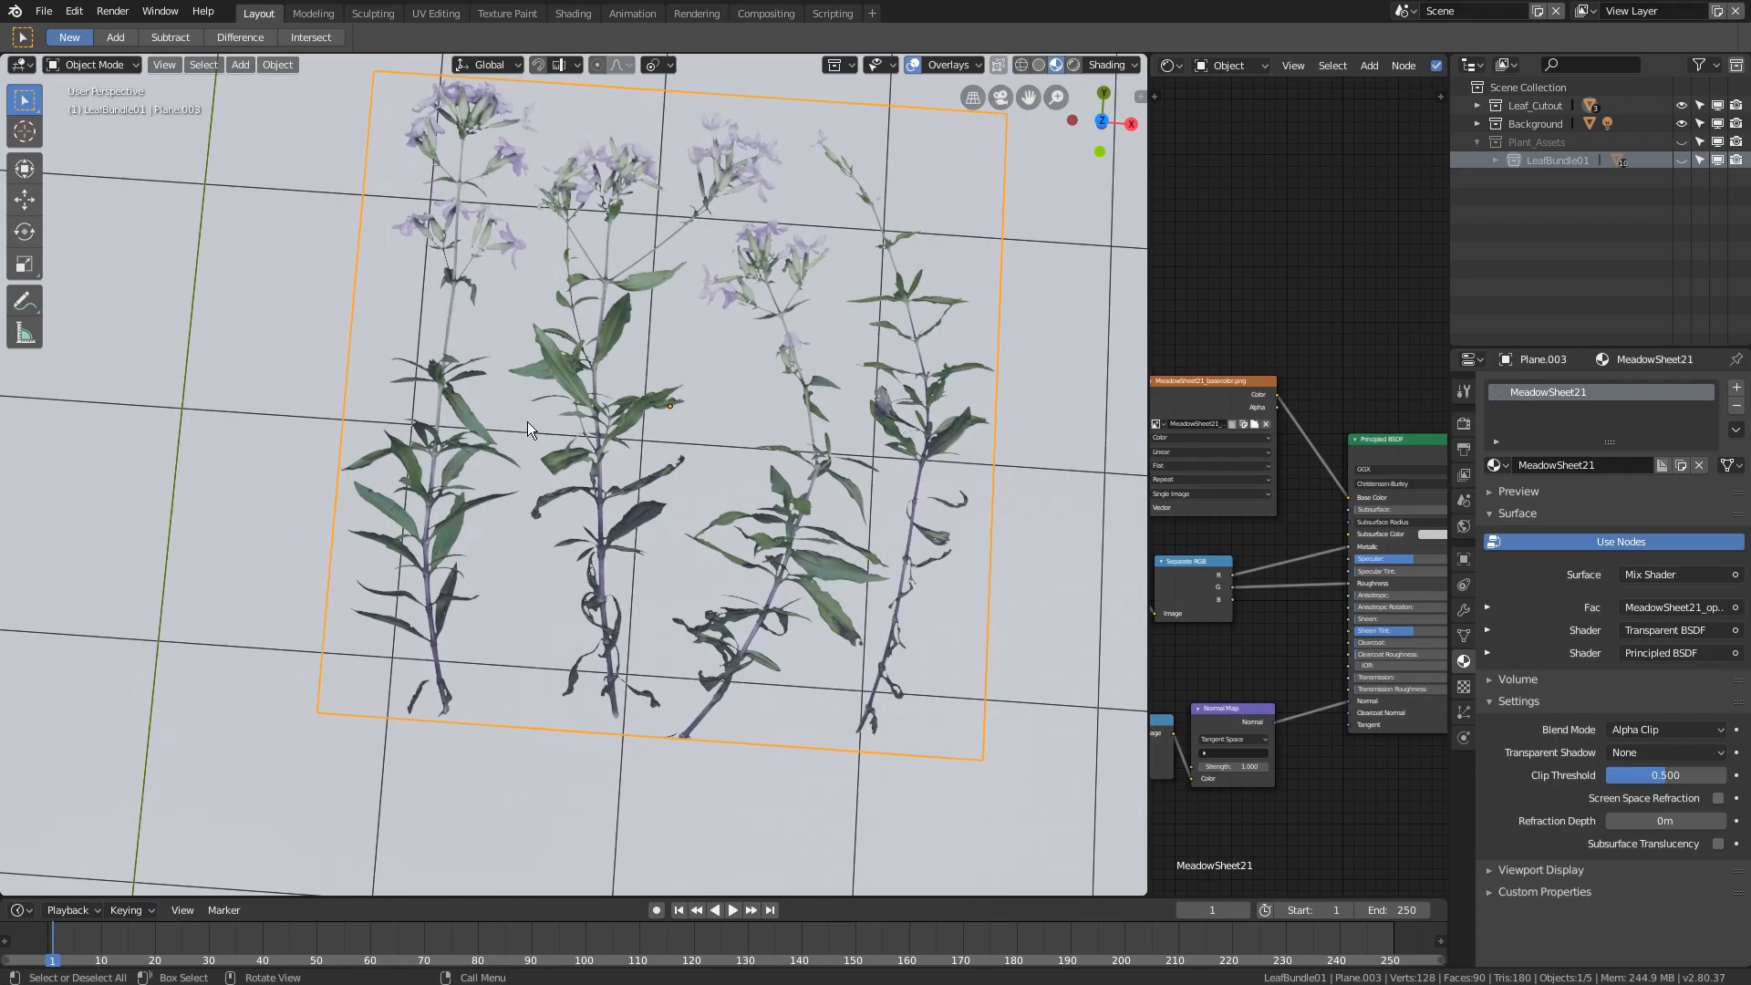
middle_click_drag(523, 424, 621, 359)
scroll(518, 477, "up", 8)
scroll(571, 522, "down", 8)
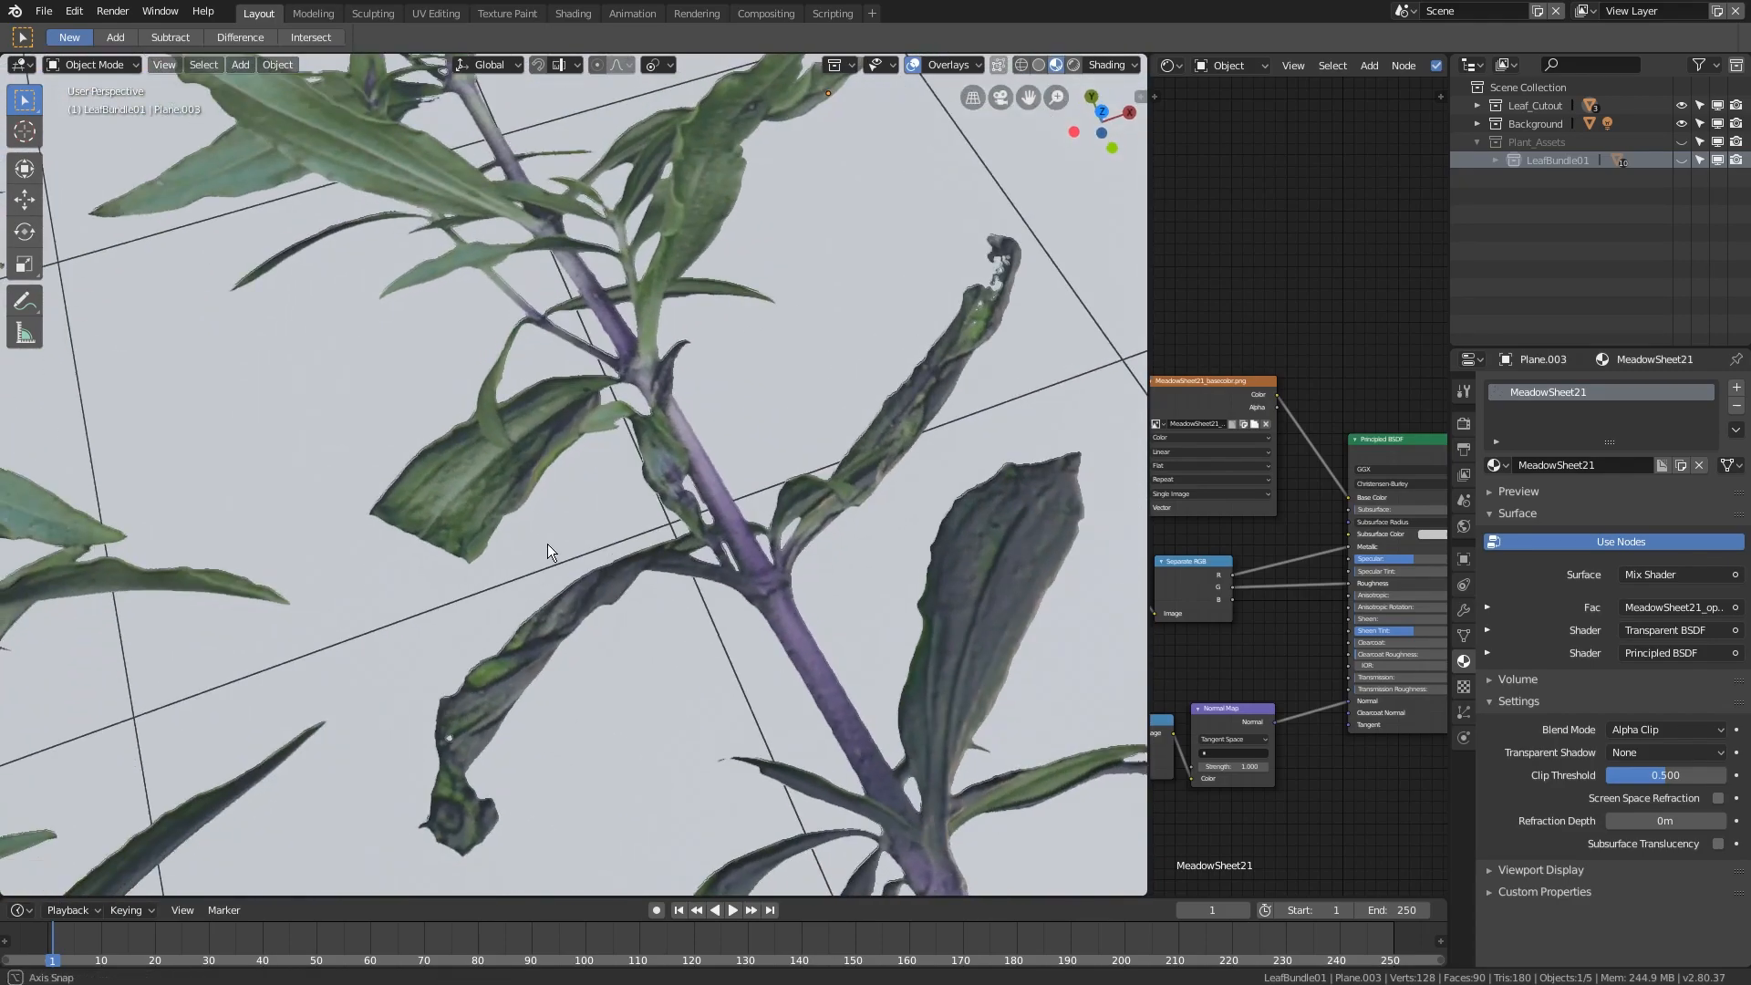
- View the meadow sheet plane straight from above and enter Edit Mode on it
middle_click_drag(561, 533, 707, 463)
key("KP_7")
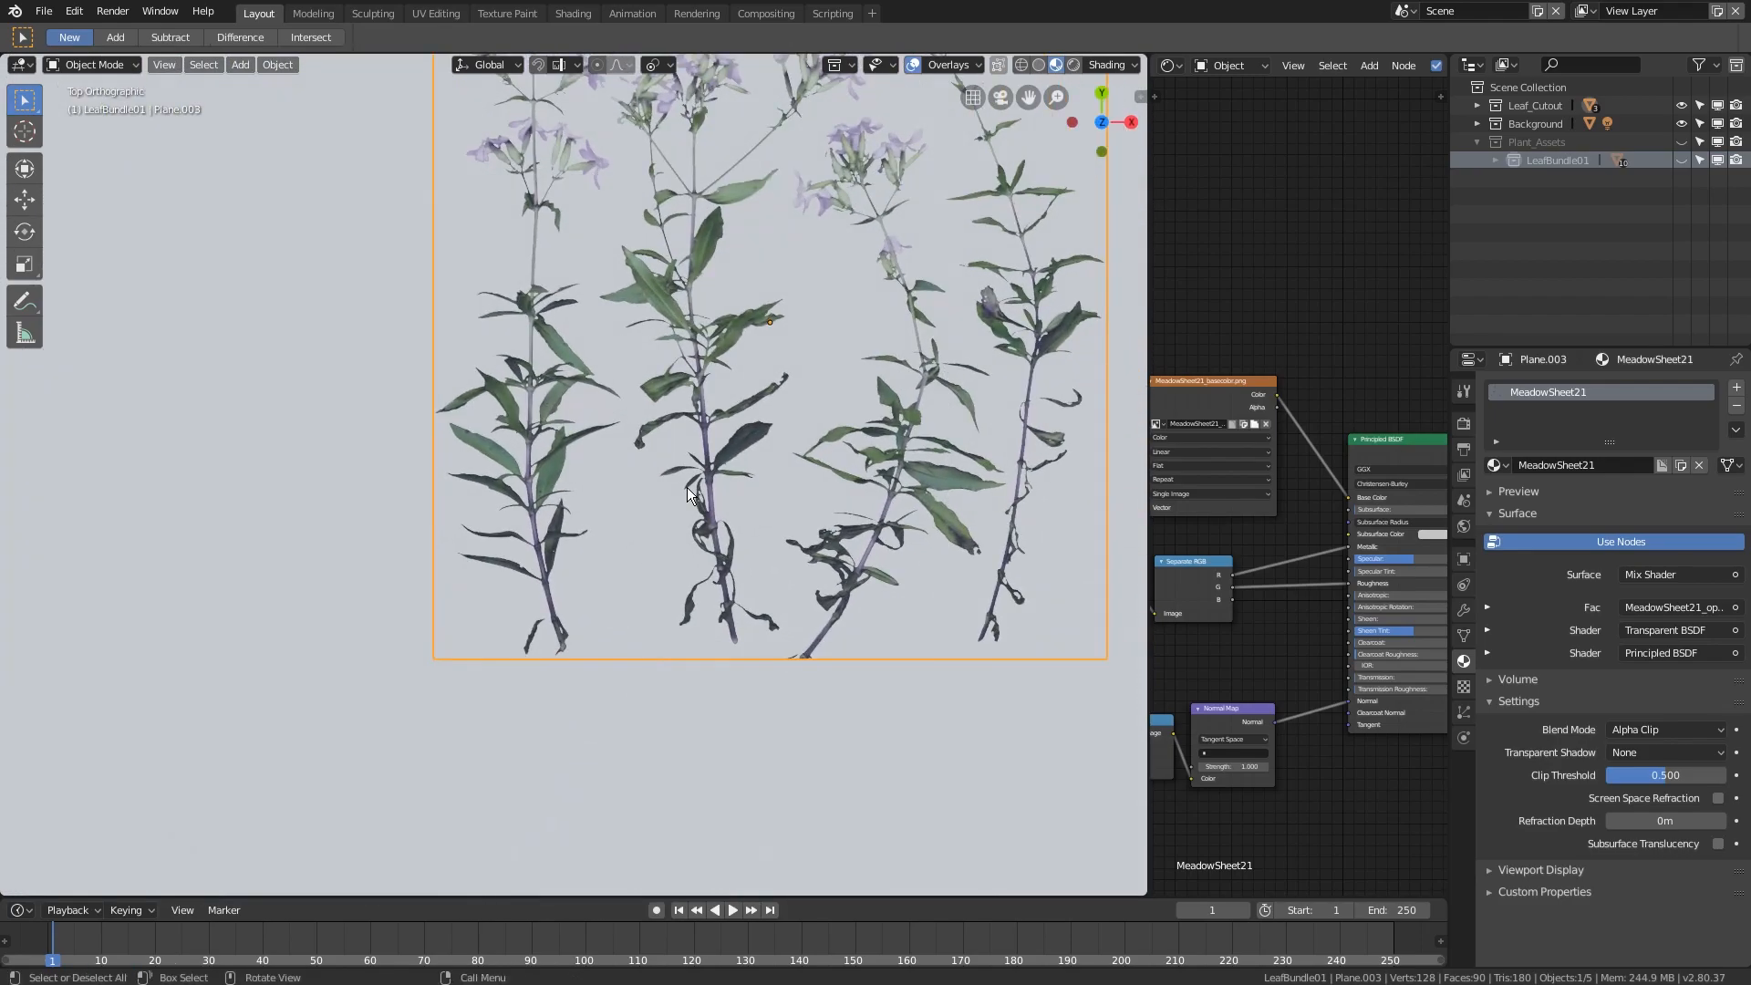
scroll(687, 494, "down", 5)
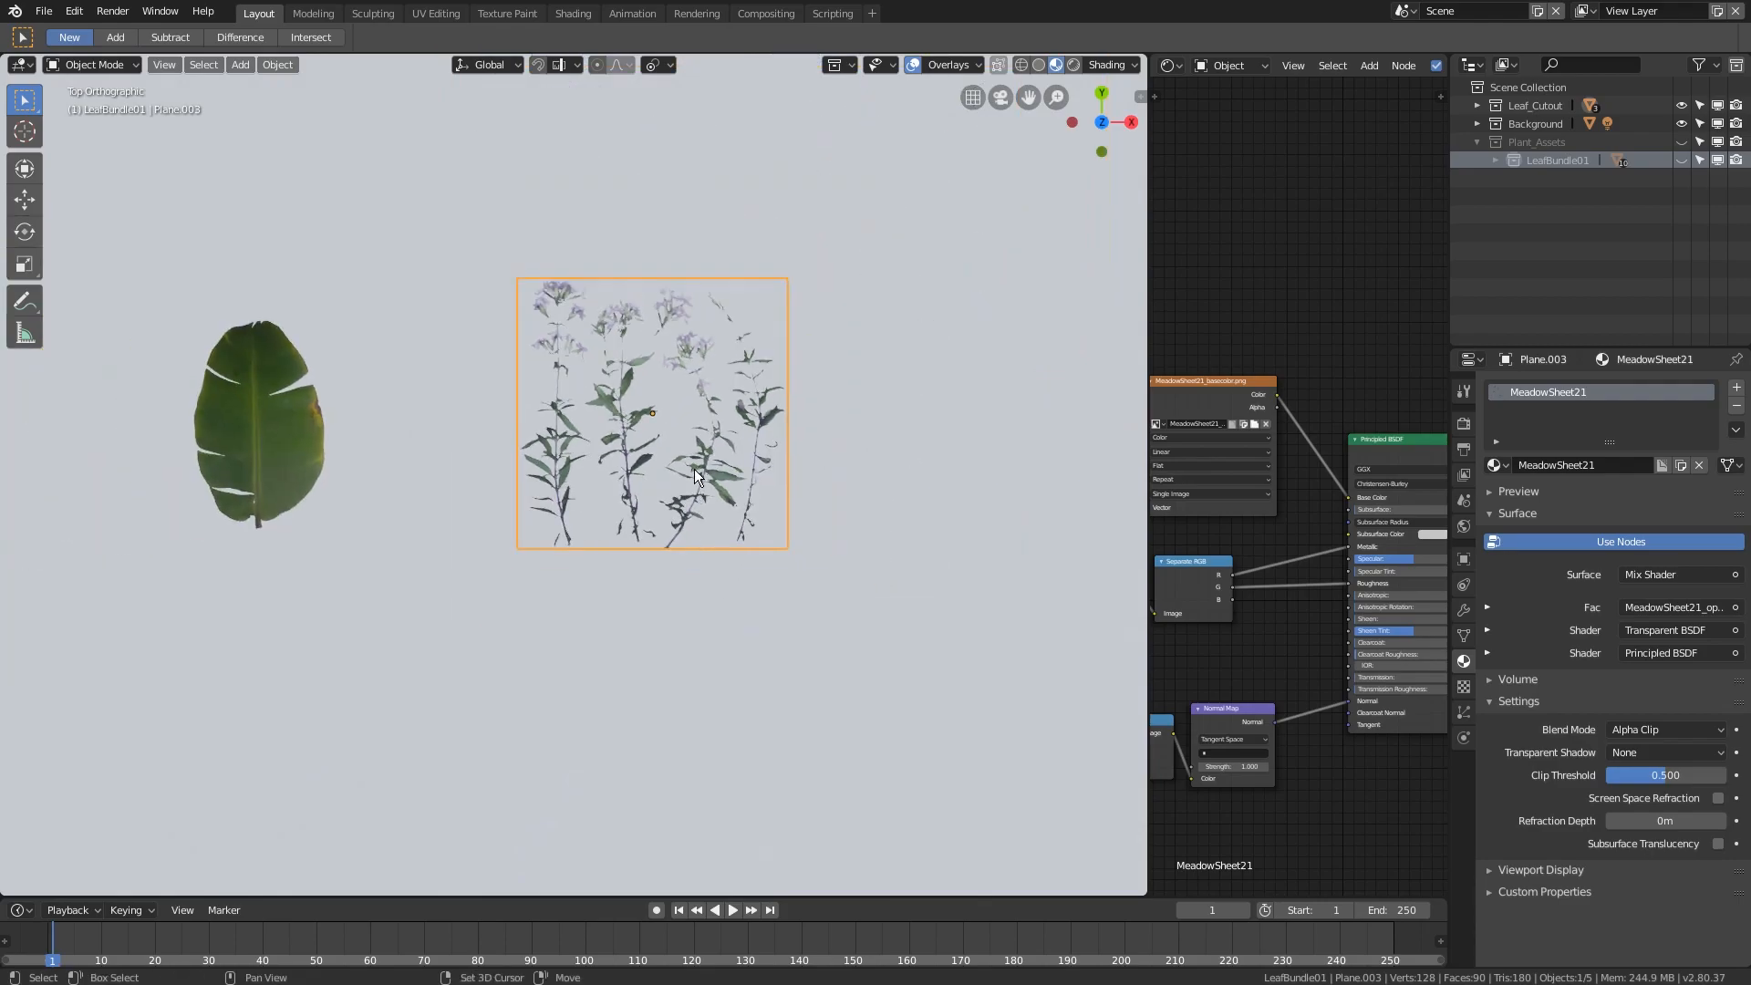
middle_click_drag(695, 468, 598, 526, "shift")
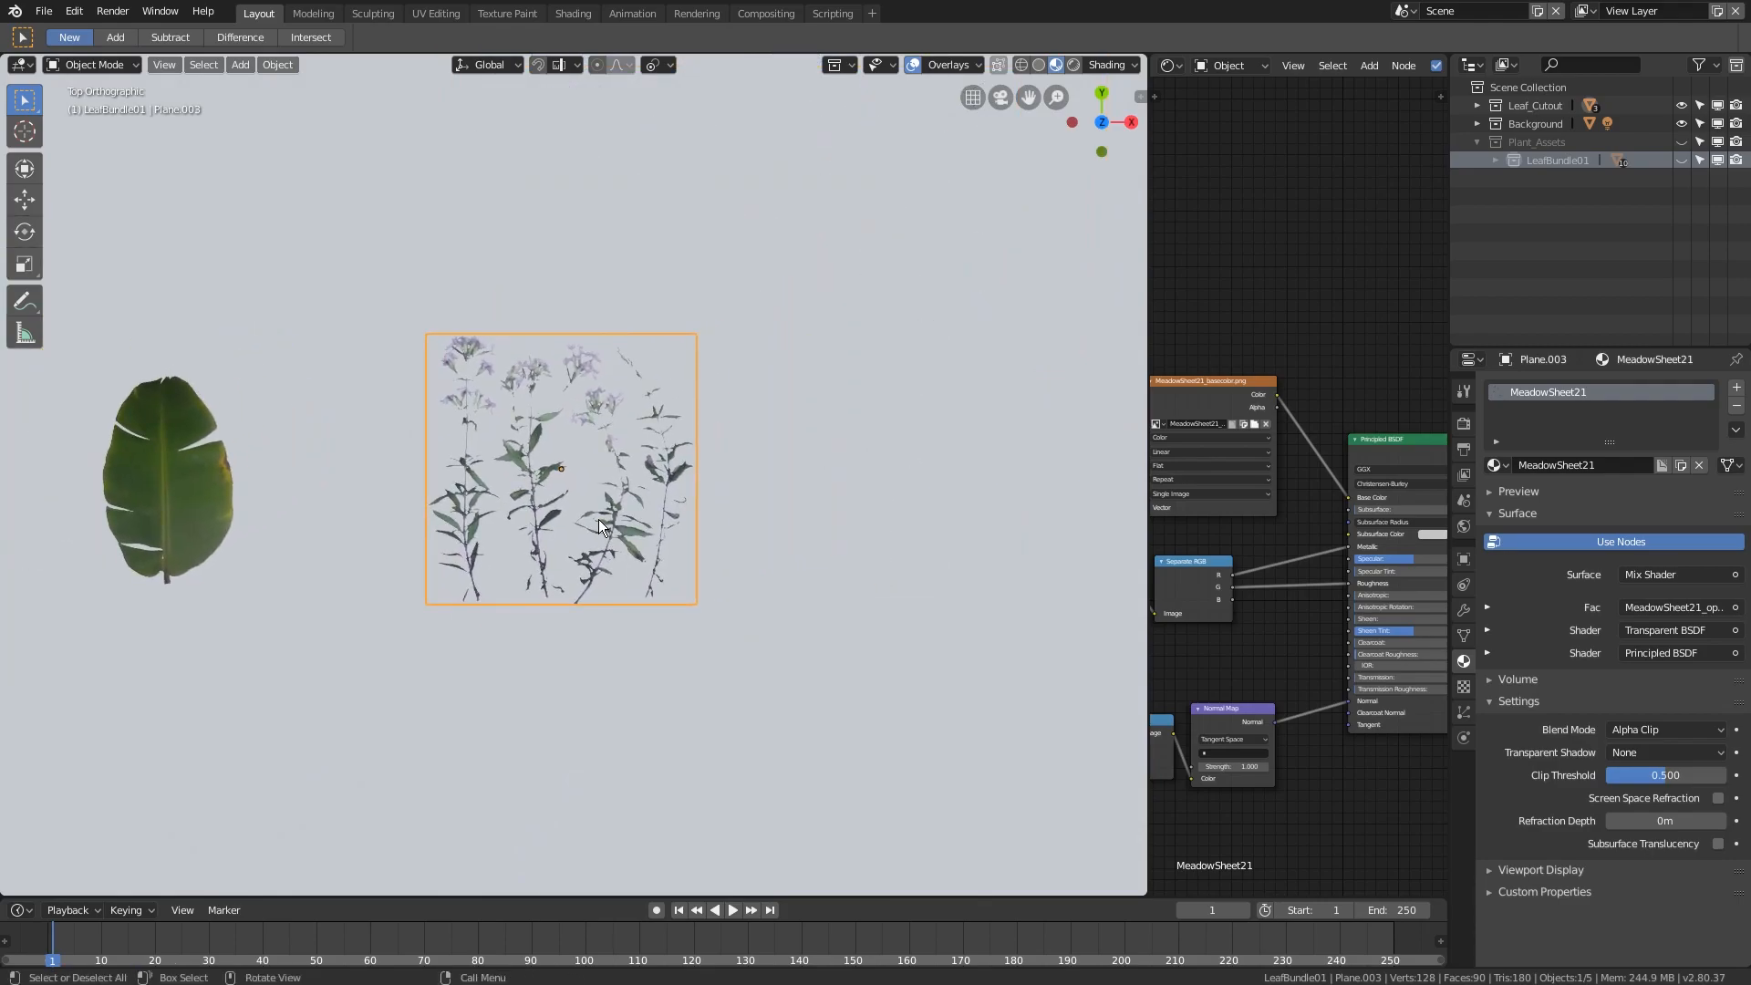
scroll(598, 518, "up", 4)
key("Tab")
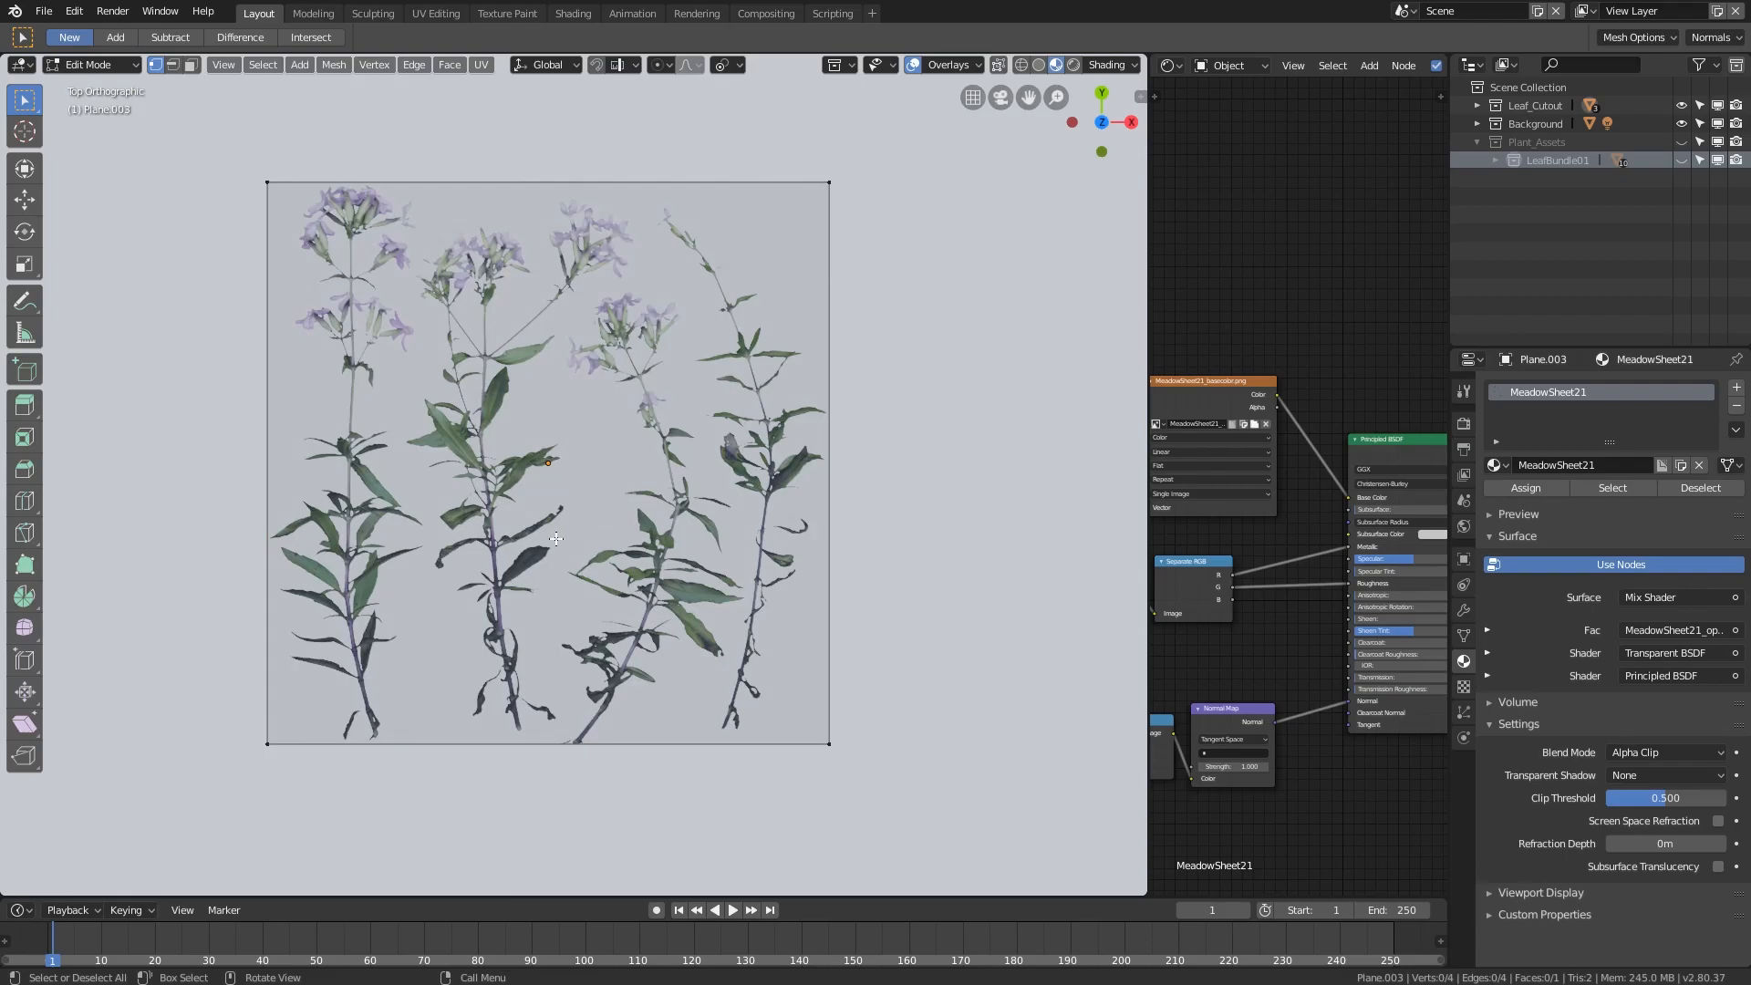
- Examine the first flower plant at the sheet's left edge from root to blossom
scroll(584, 518, "up", 1)
scroll(584, 518, "up", 6)
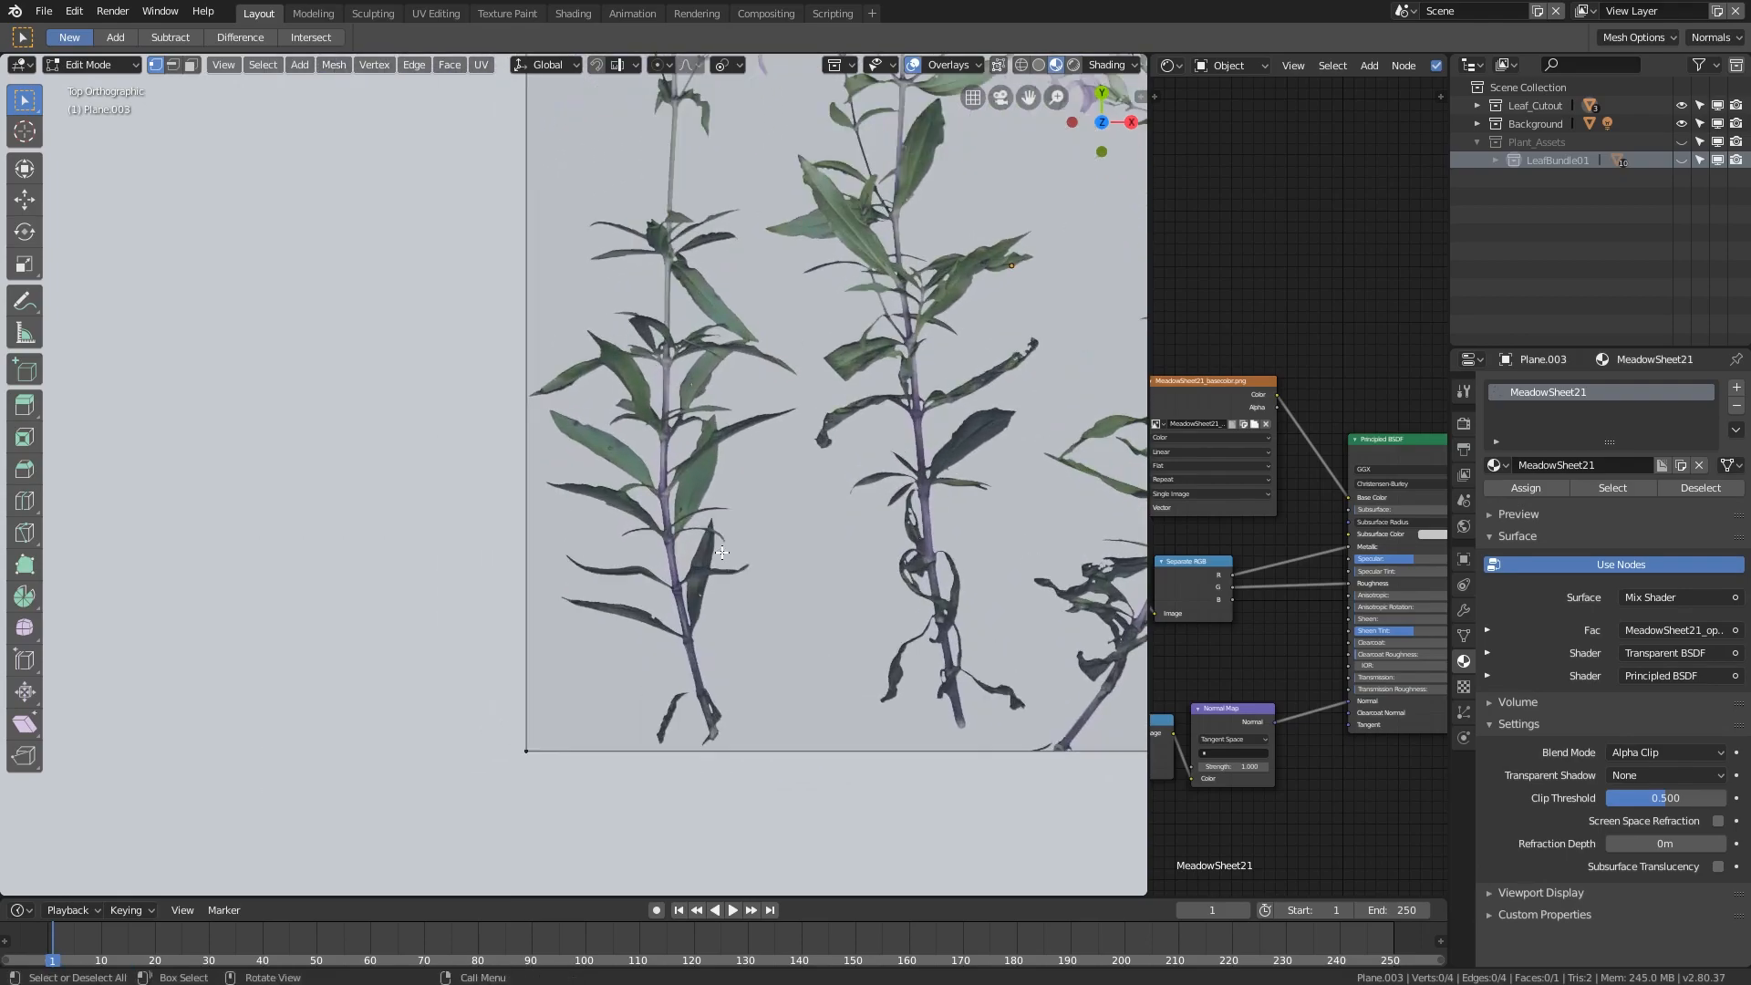
scroll(666, 612, "up", 4, "shift")
scroll(674, 515, "down", 4)
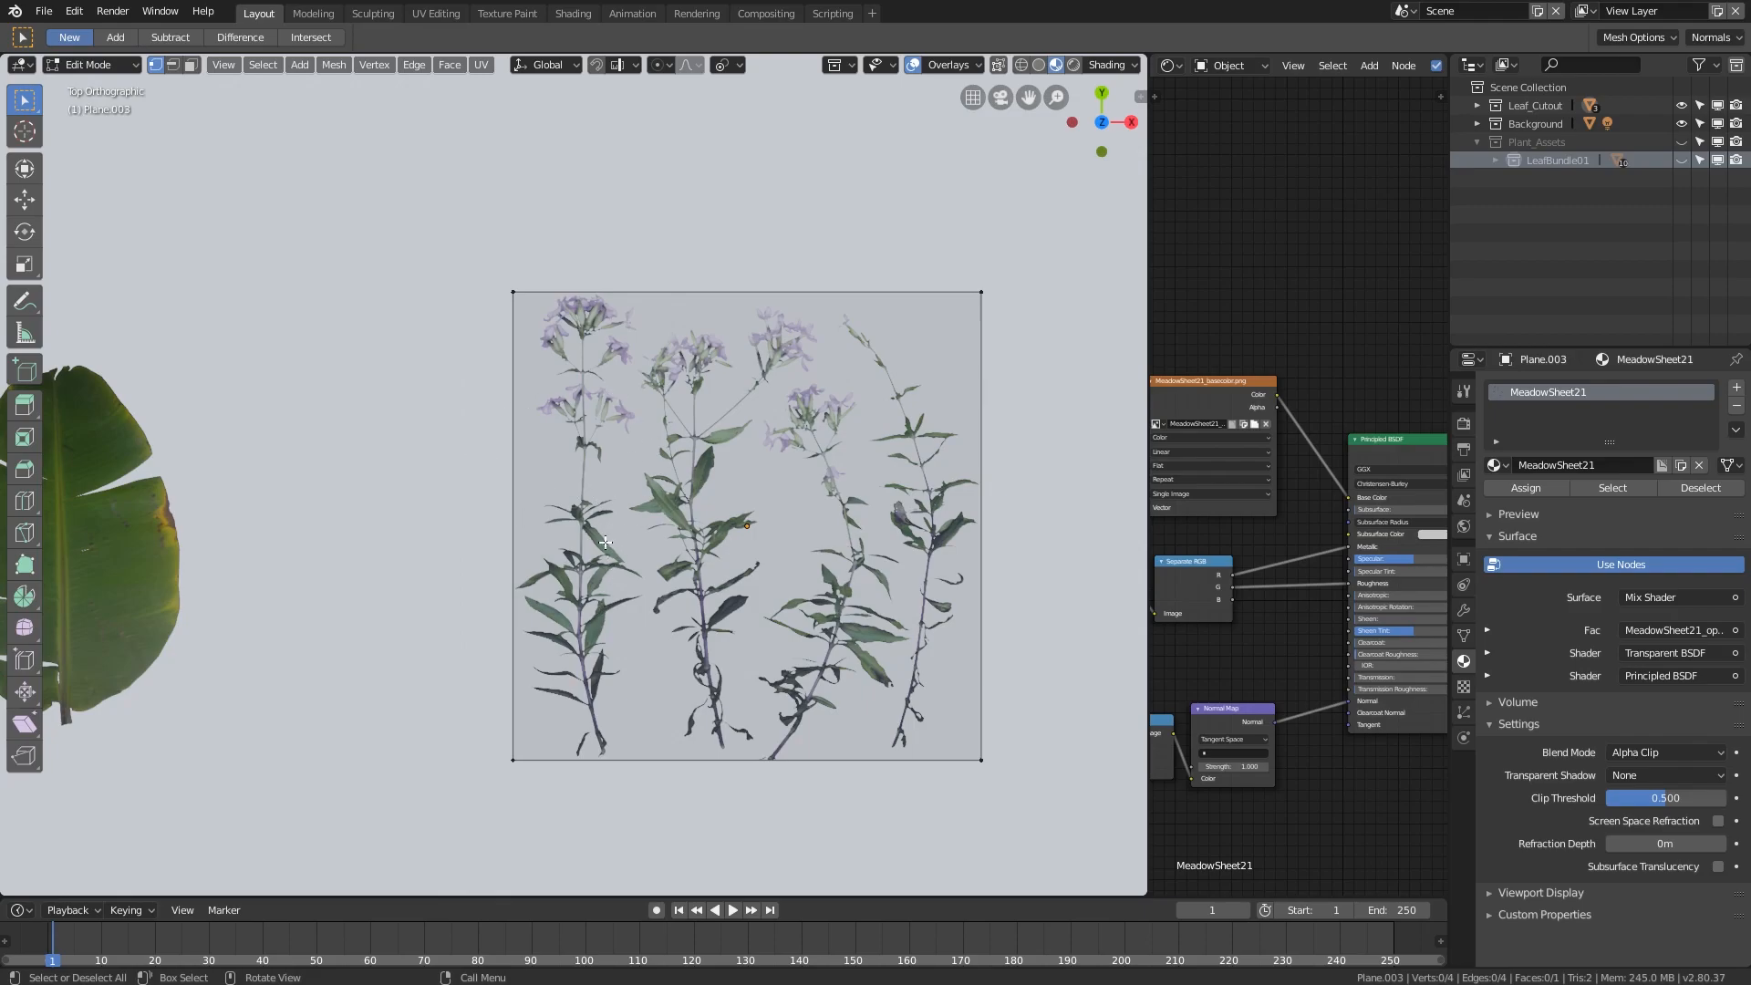
scroll(605, 541, "up", 4)
scroll(639, 638, "down", 5, "shift")
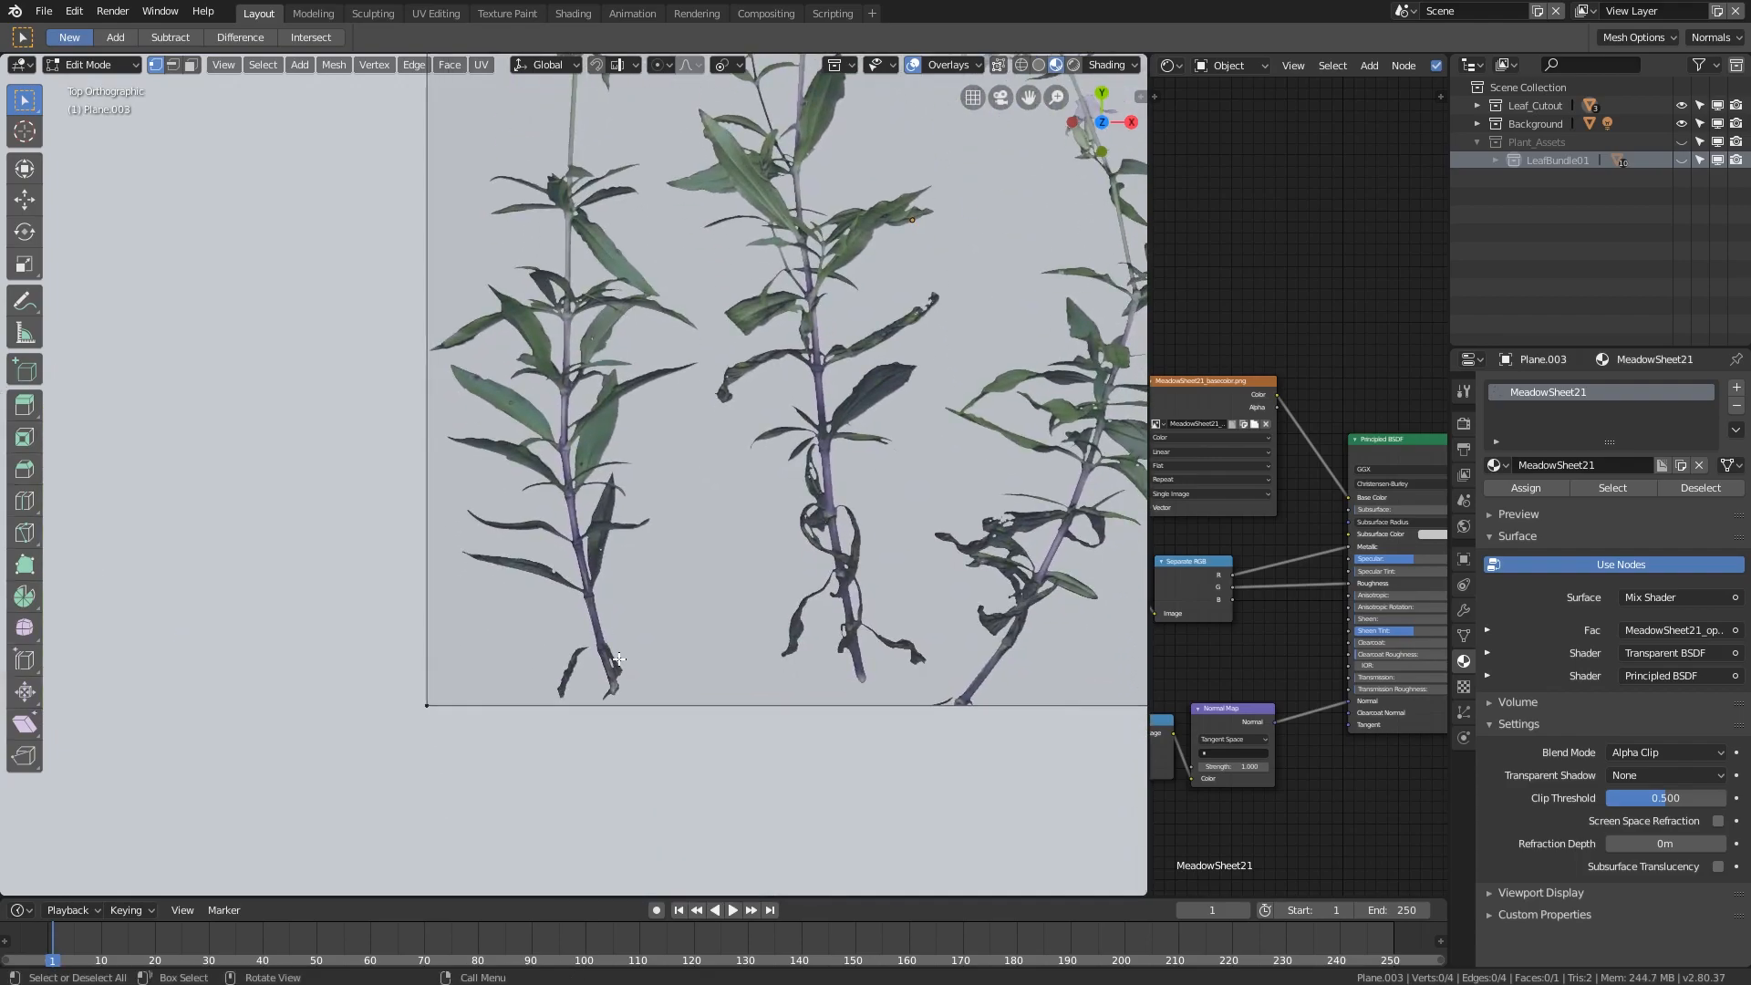
scroll(550, 605, "up", 5, "shift")
scroll(546, 675, "down", 3)
scroll(547, 638, "down", 4, "shift")
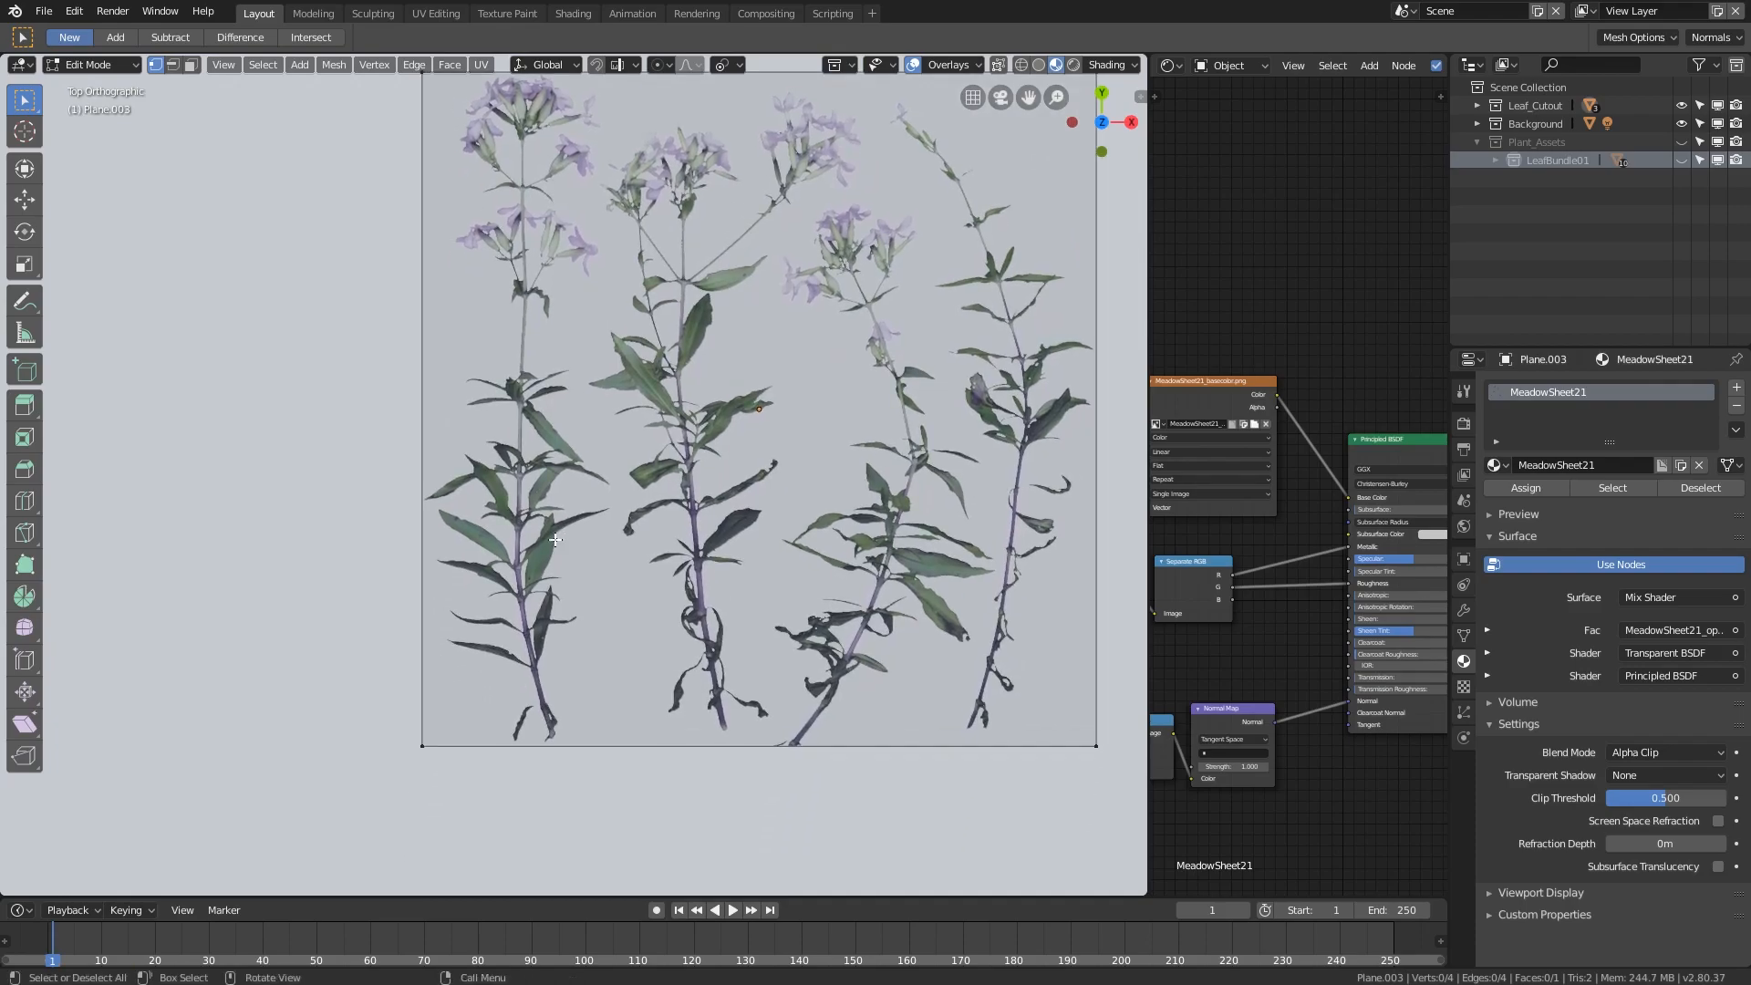
scroll(563, 559, "down", 1)
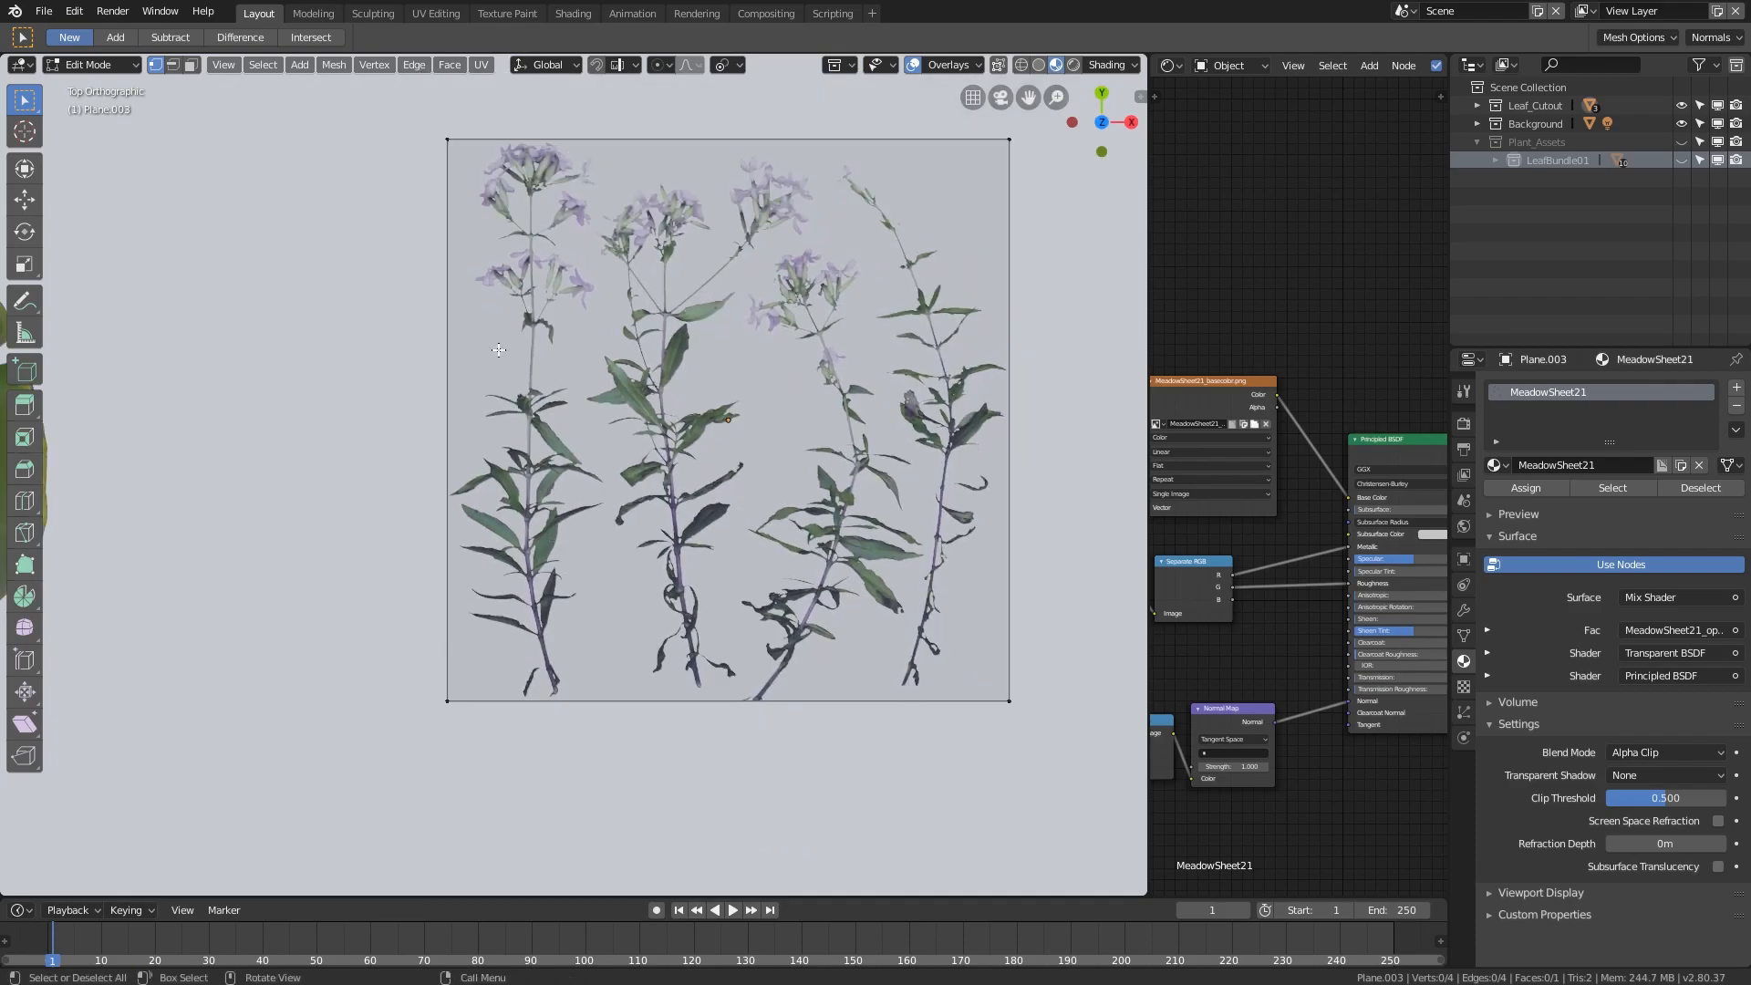
scroll(570, 496, "up", 1)
middle_click_drag(570, 496, 599, 459, "shift")
scroll(600, 459, "up", 1)
middle_click_drag(518, 520, 524, 528, "shift")
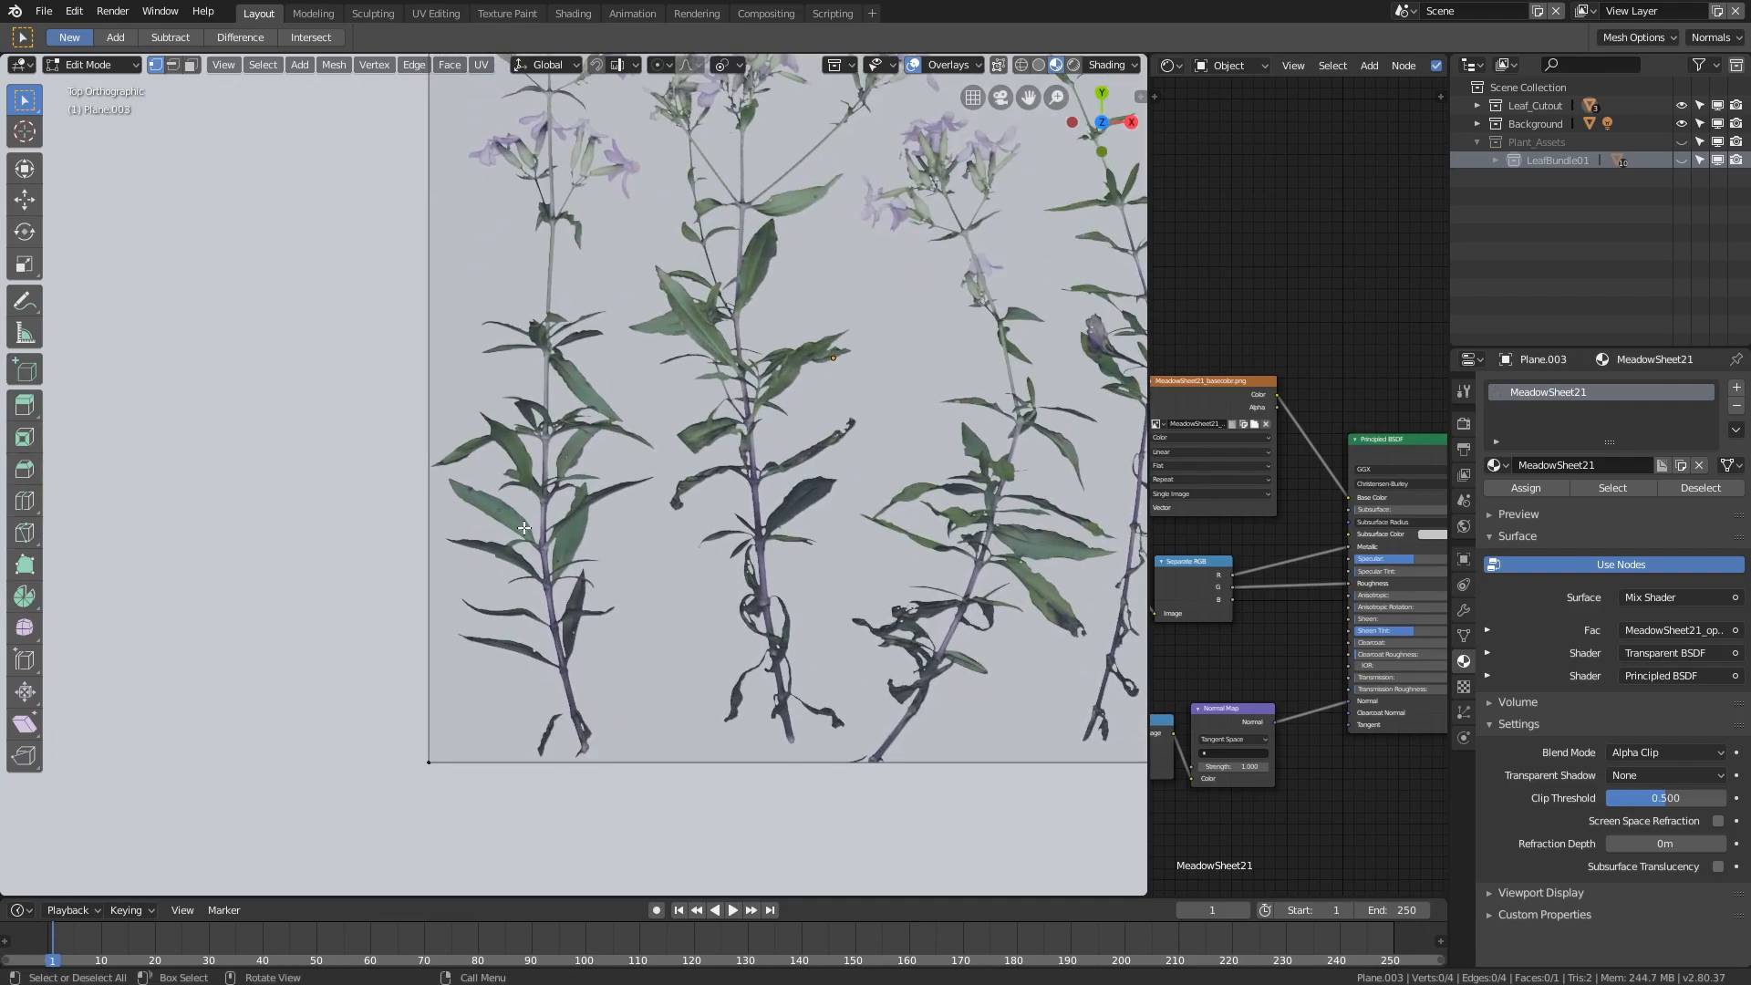
- Knife-cut an outline around the root end of the leftmost flower stem, starting and ending on the plane's lower edge
key("k")
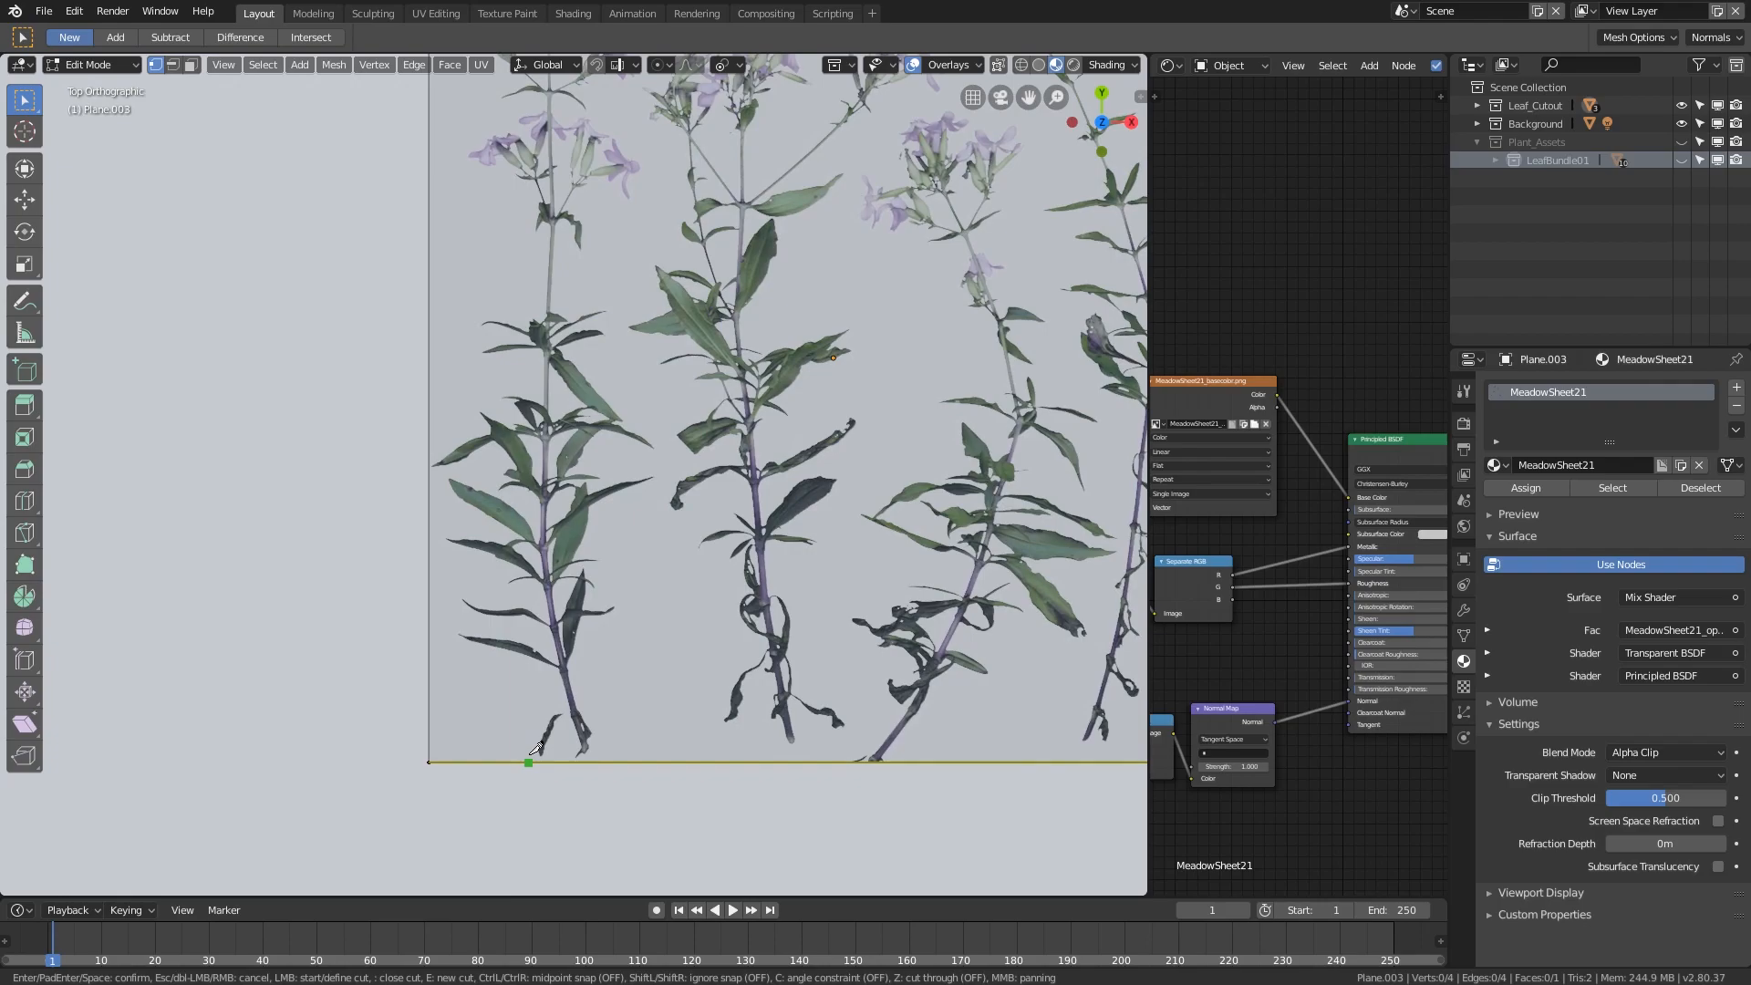
left_click(536, 749)
left_click(543, 677)
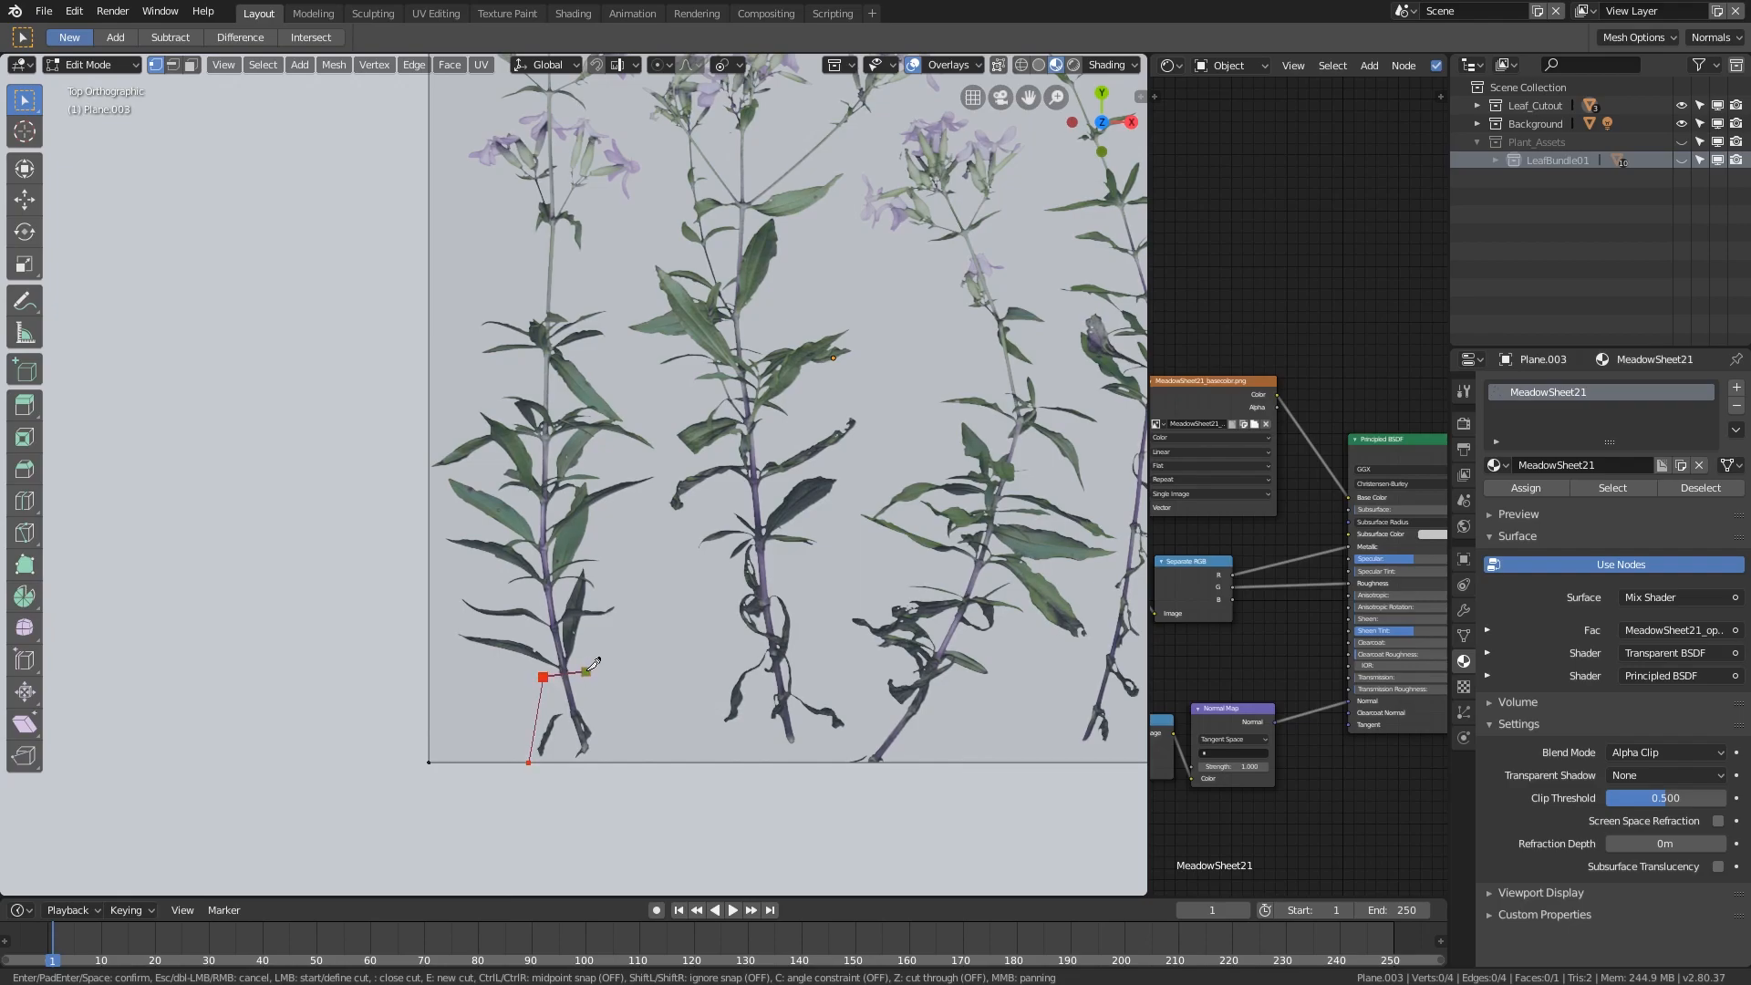
left_click(579, 669)
left_click(616, 762)
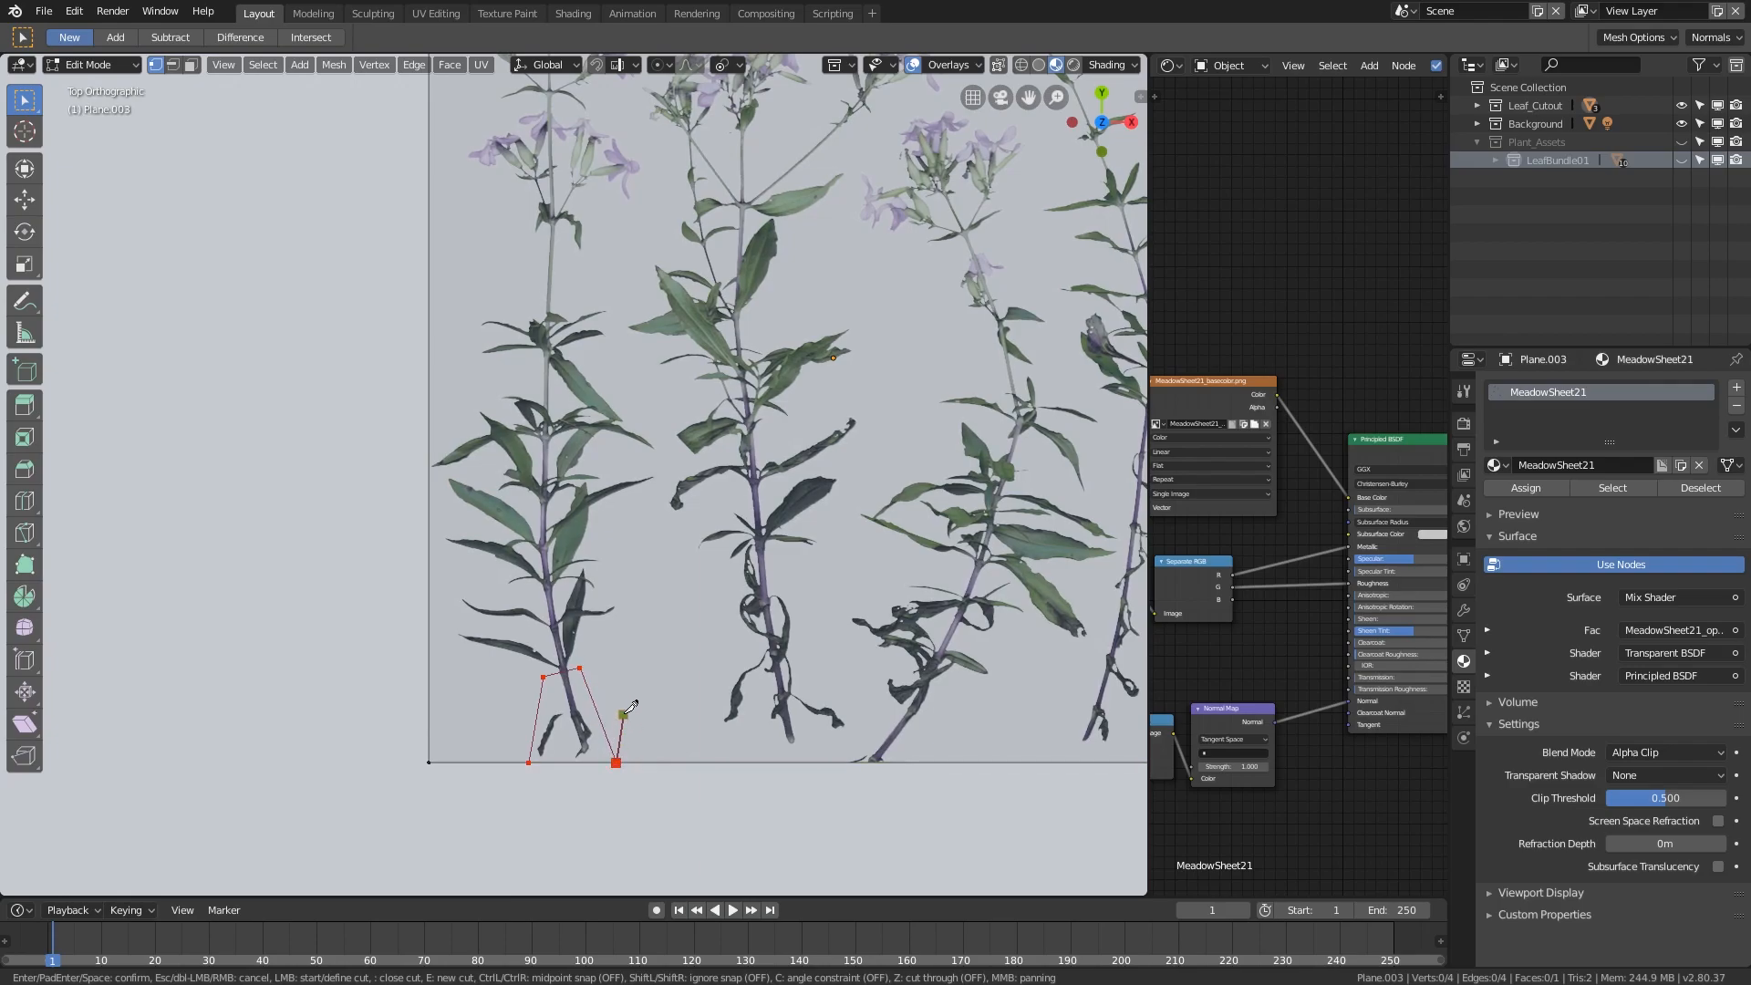
- Cut the left outline of the leftmost plant's leafy section, from above the root to just below the small upper leaf cluster
left_click(543, 677)
left_click(450, 638)
left_click(430, 462)
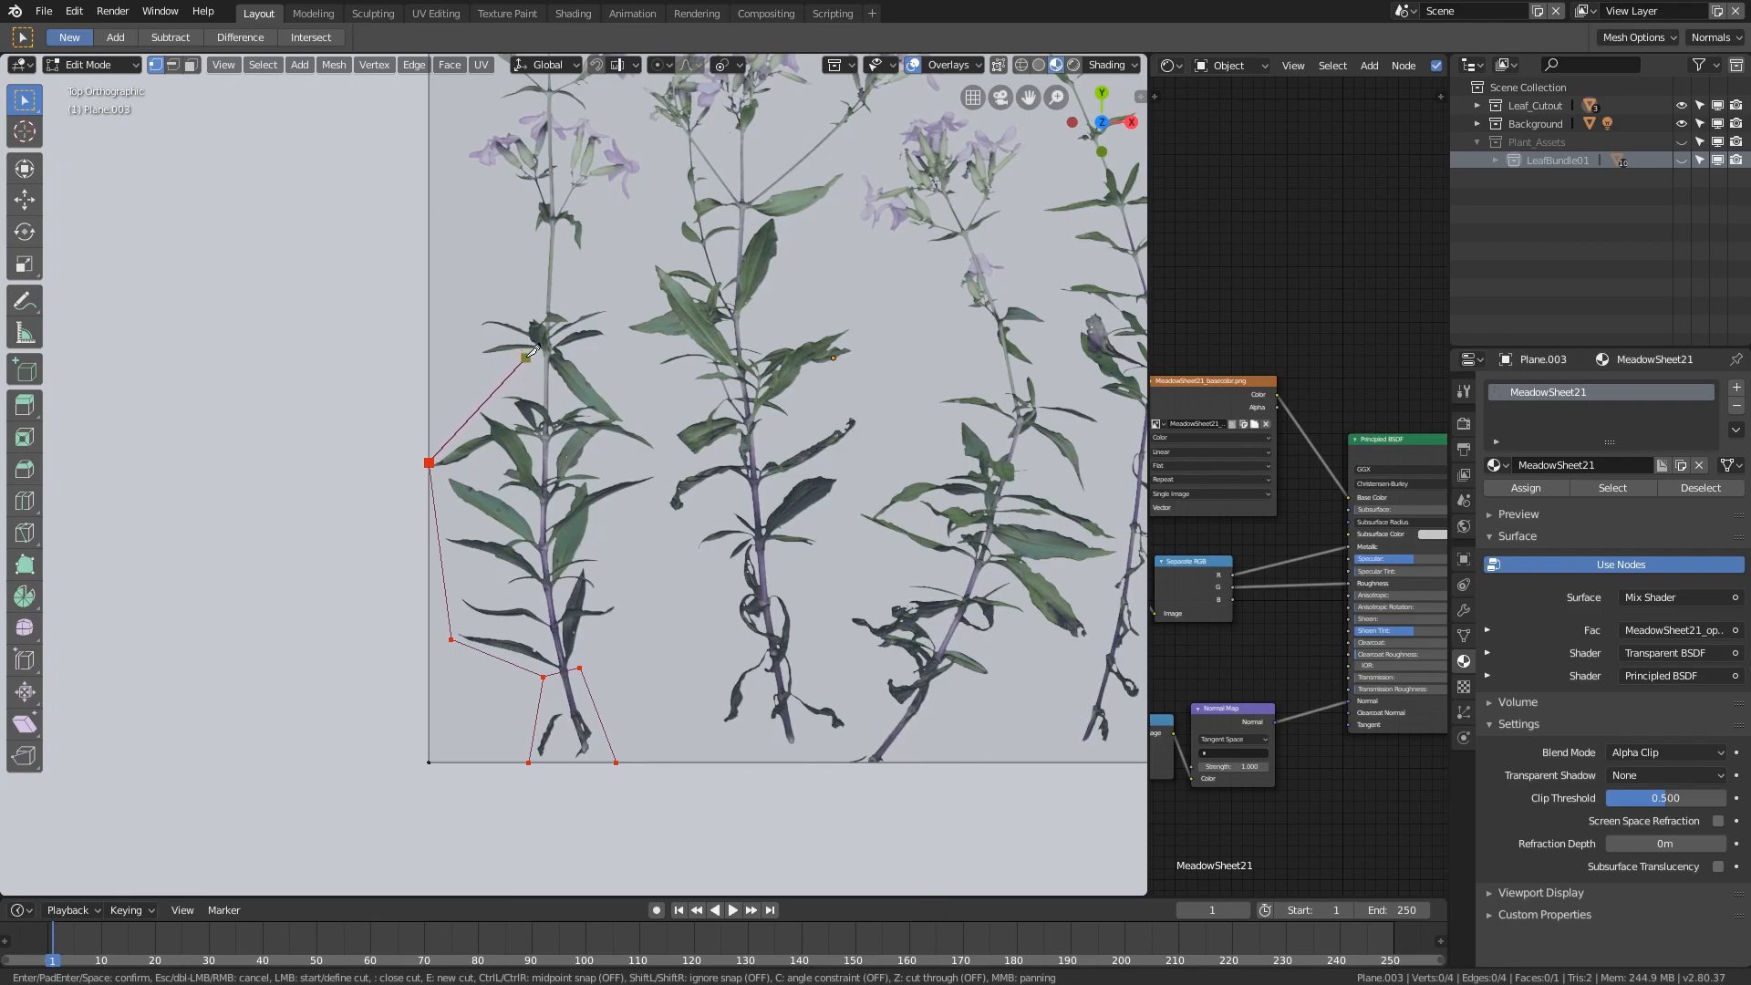
left_click(527, 360)
- Outline the small upper leaf cluster with cuts on both sides of the stem and along the stem between them
left_click(474, 362)
left_click(474, 310)
left_click(538, 301)
left_click(529, 358)
left_click(572, 352)
left_click(561, 298)
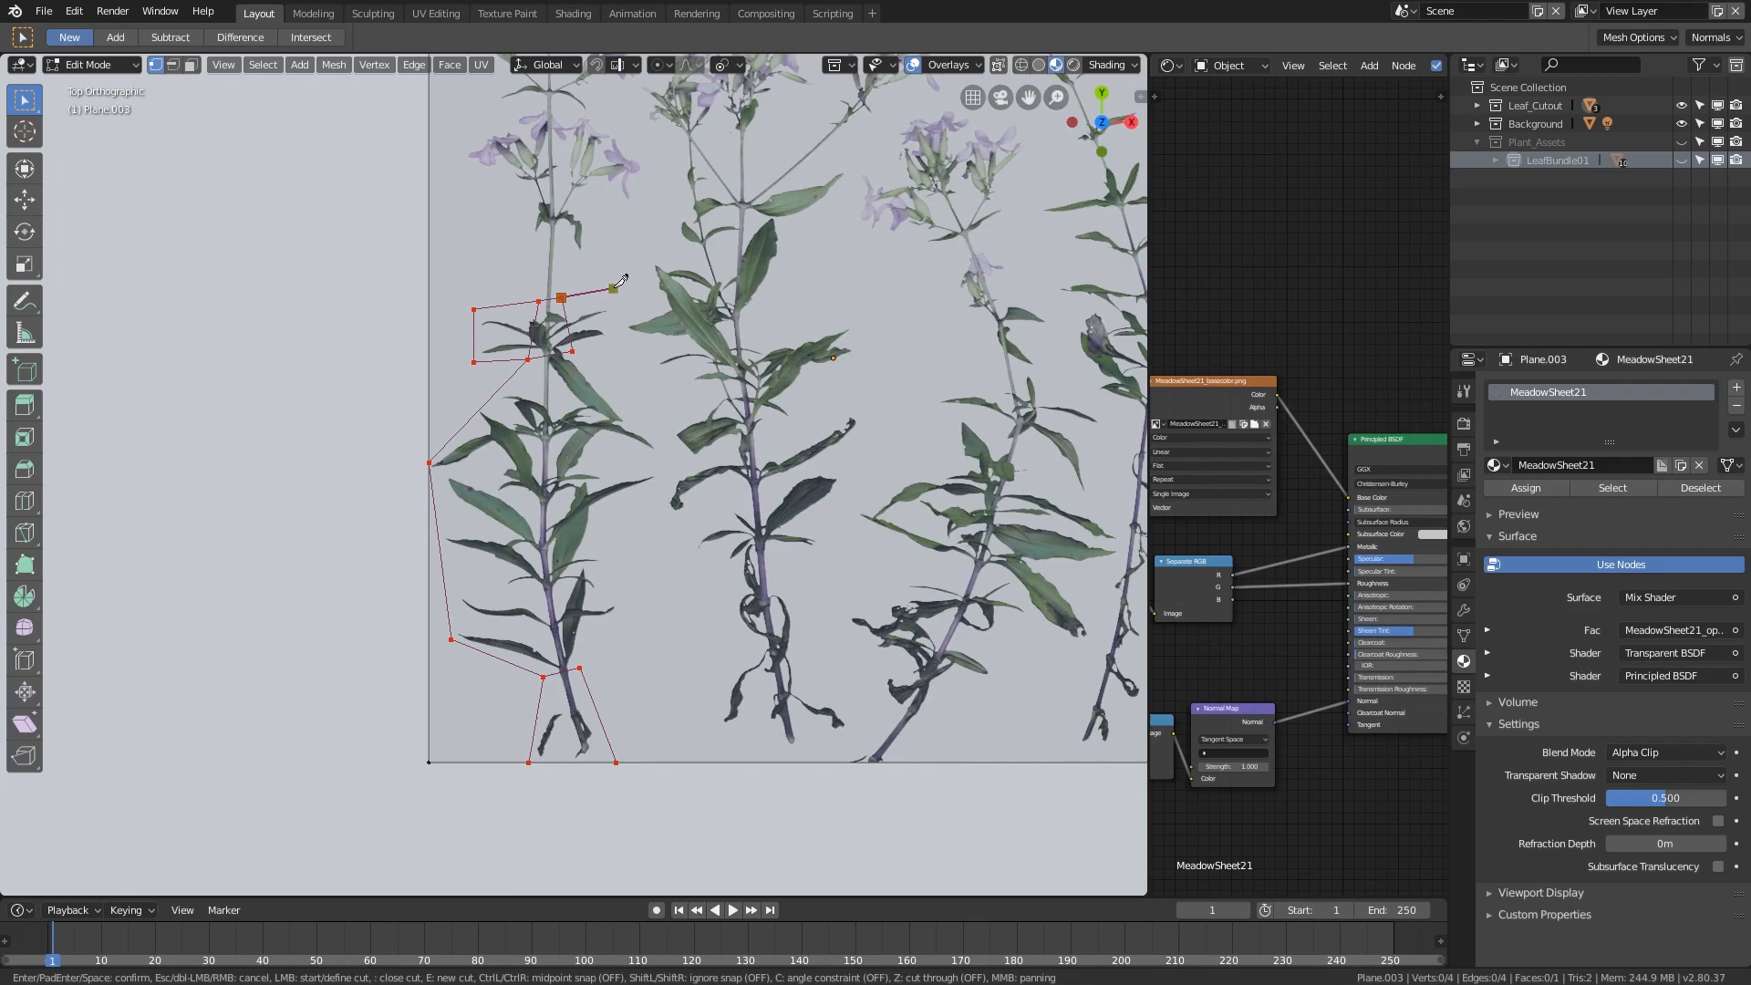
left_click(616, 288)
left_click(615, 346)
left_click(572, 351)
- Cut from the small leaf cluster down the right side of the leaves and across the stem to the left outline
left_click(664, 442)
left_click(429, 464)
left_click(432, 462)
key("e")
- Cut the right outline around the lower leaves down to the root section and divide the leafy section with two cross cuts
left_click(451, 639)
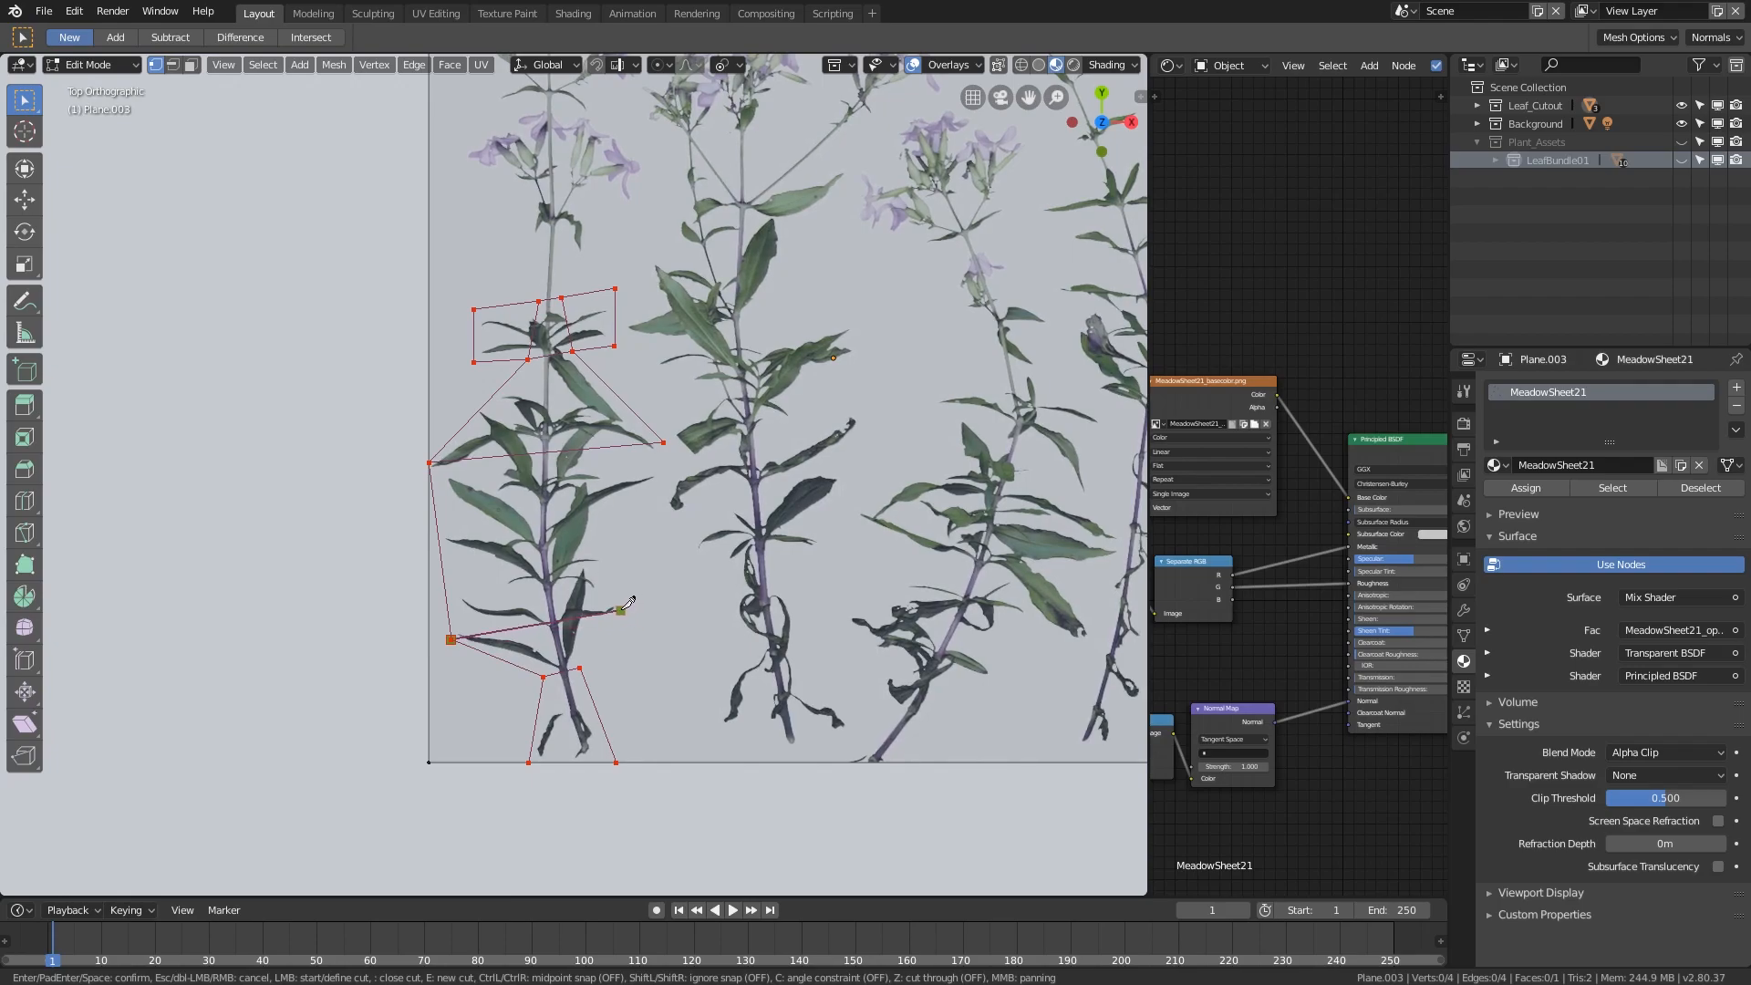
left_click(622, 609)
left_click(605, 513)
left_click(664, 497)
left_click(666, 442)
left_click(621, 609)
left_click(579, 668)
left_click(606, 507)
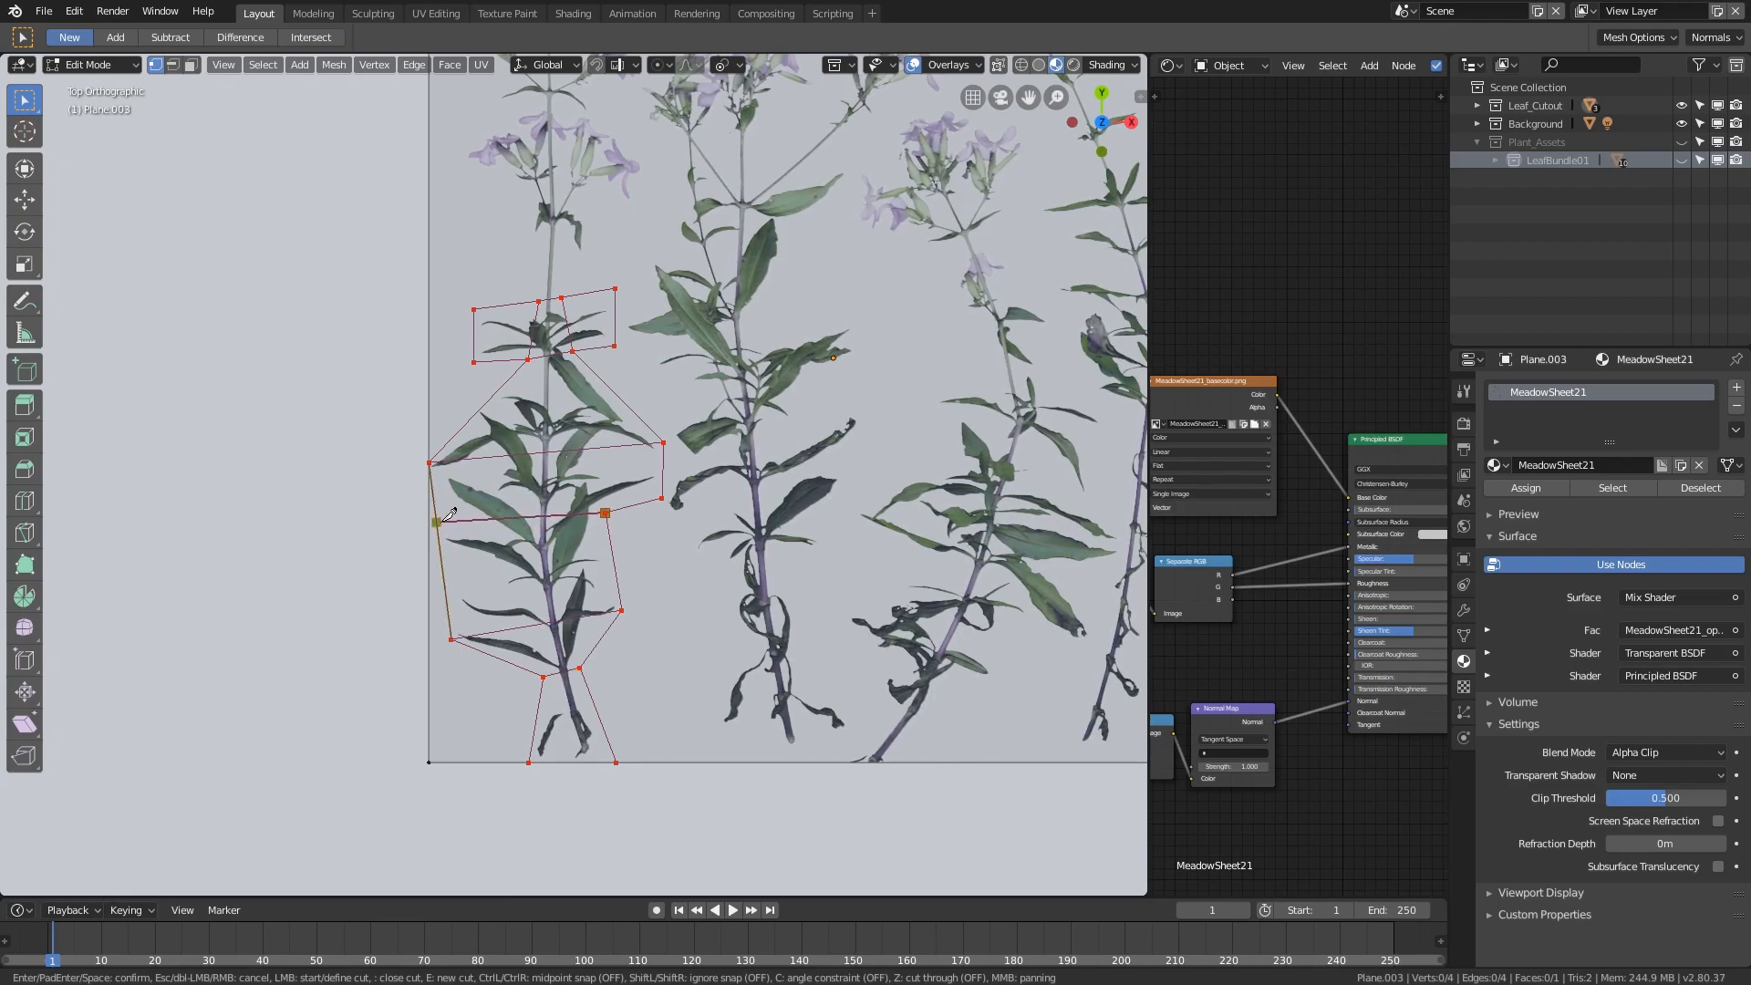
left_click(449, 516)
- Cut the left outline from the small leaf cluster up along the stem and around the lower blossom cluster
middle_click_drag(699, 360, 706, 656, "shift")
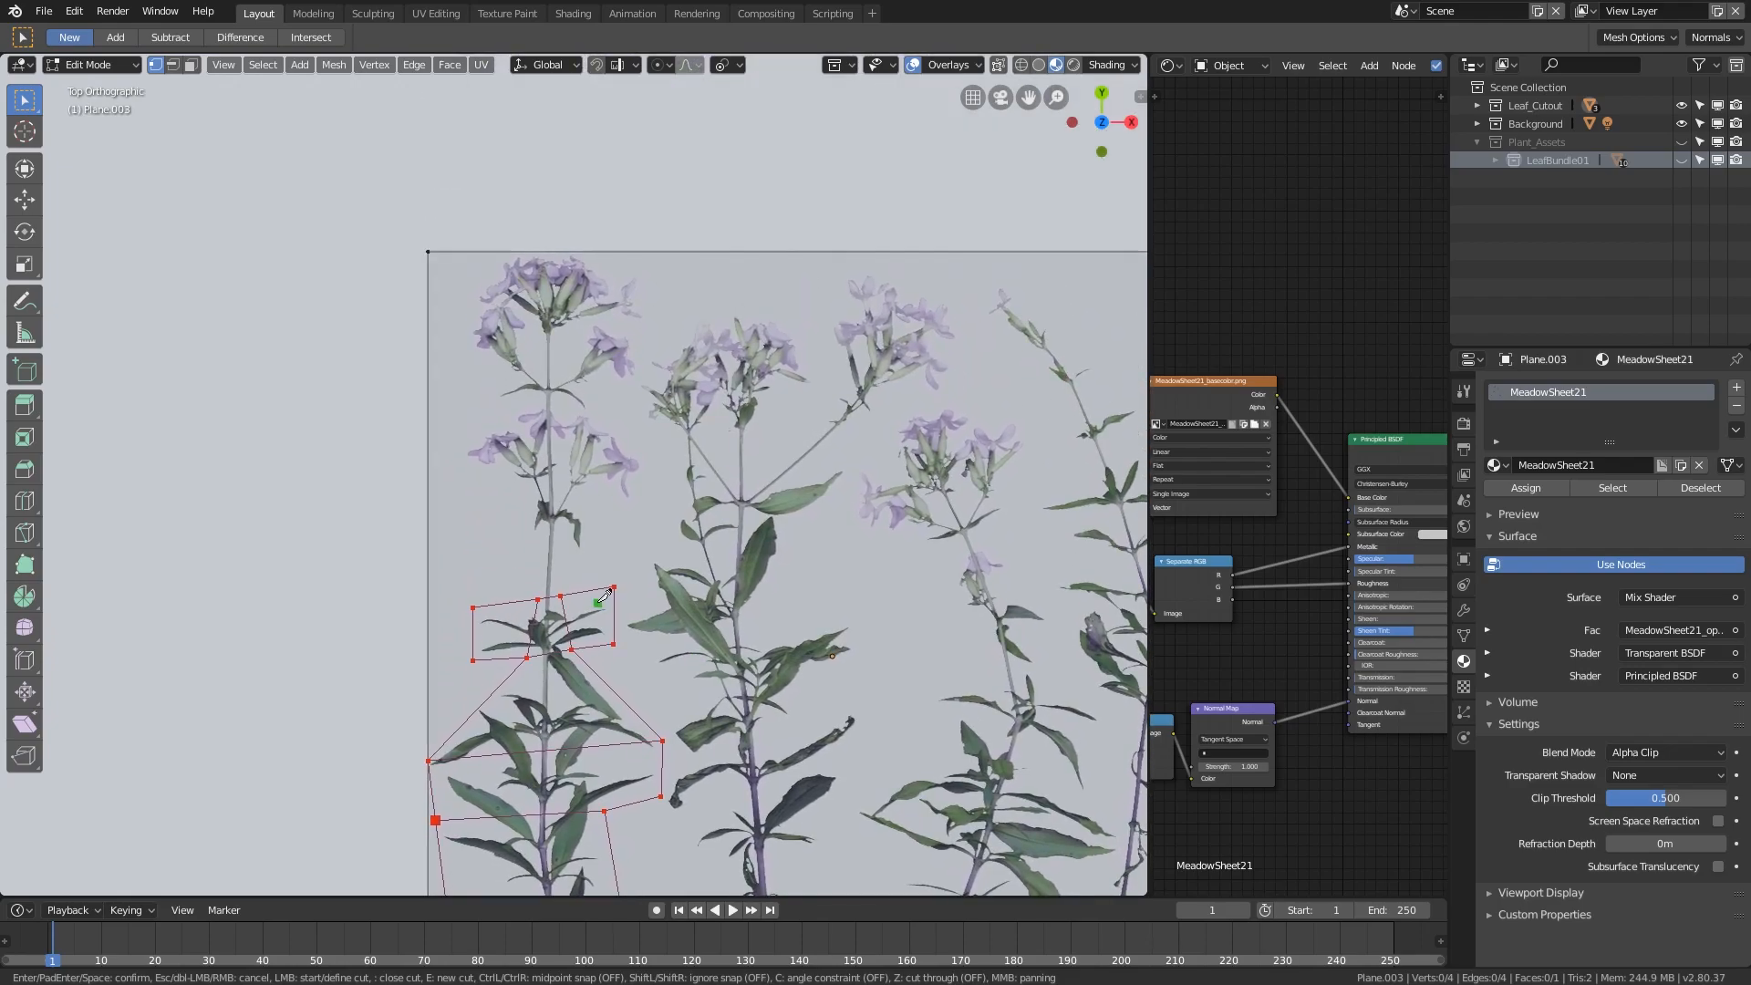
scroll(707, 656, "up", 1)
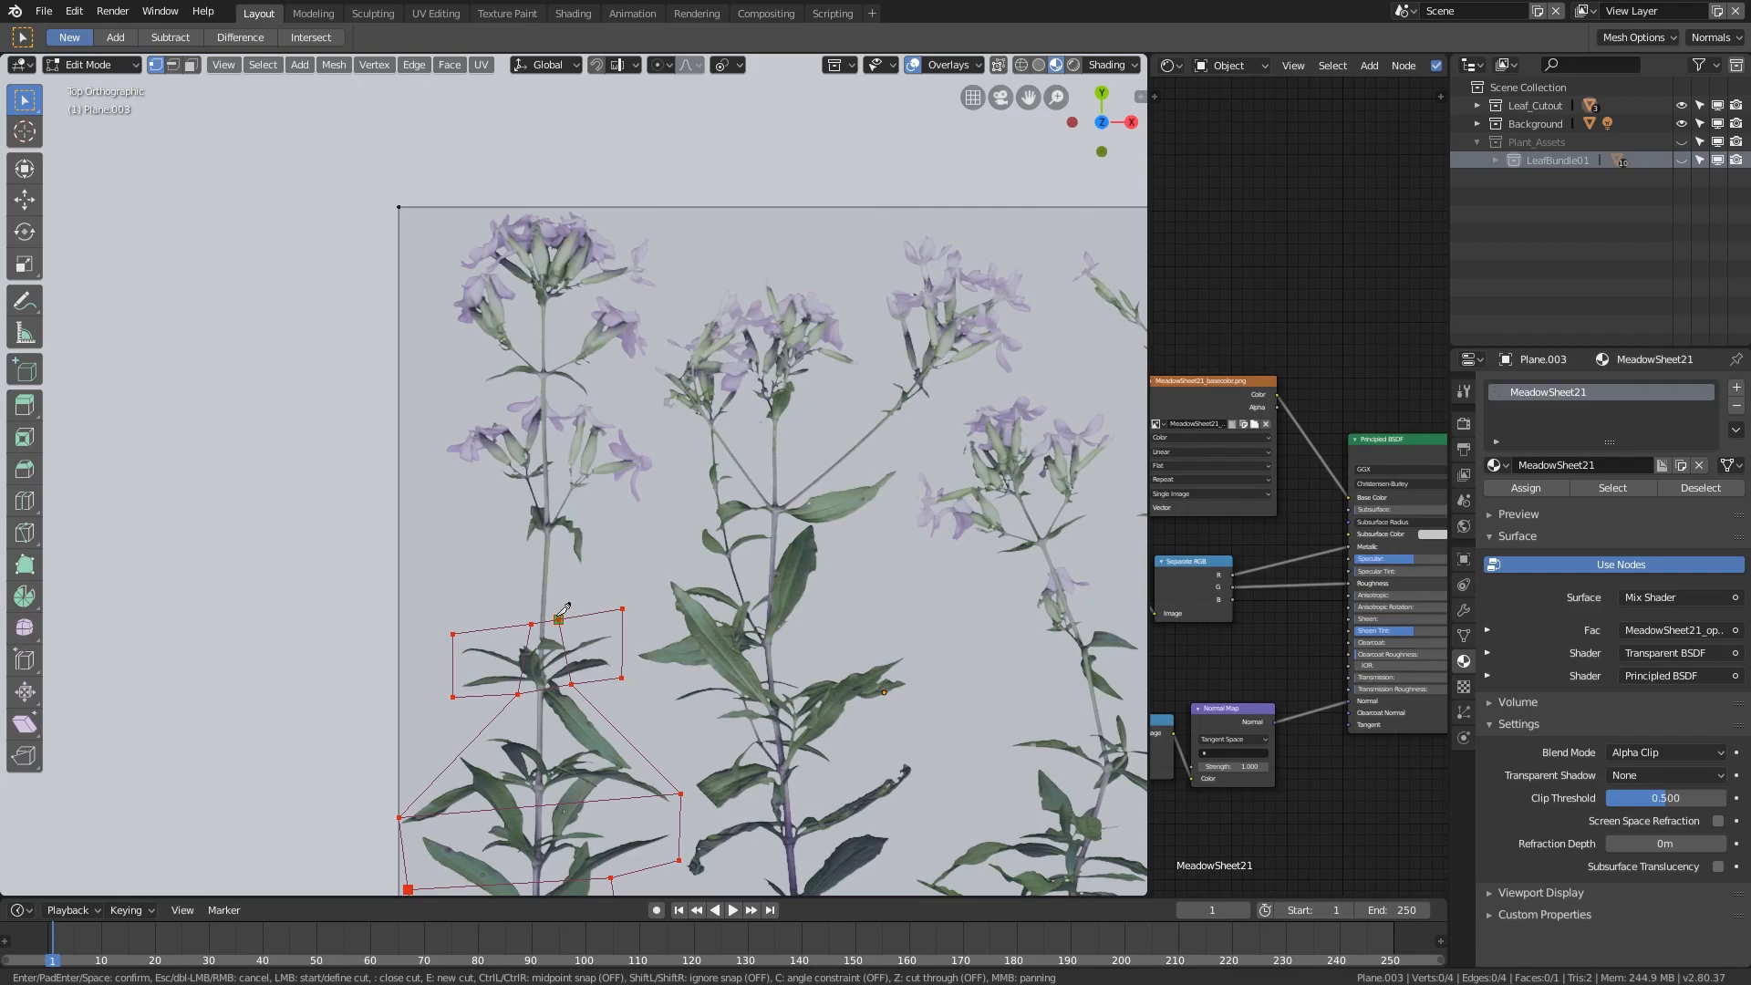
left_click(530, 625)
left_click(506, 496)
left_click(437, 459)
left_click(436, 420)
left_click(493, 399)
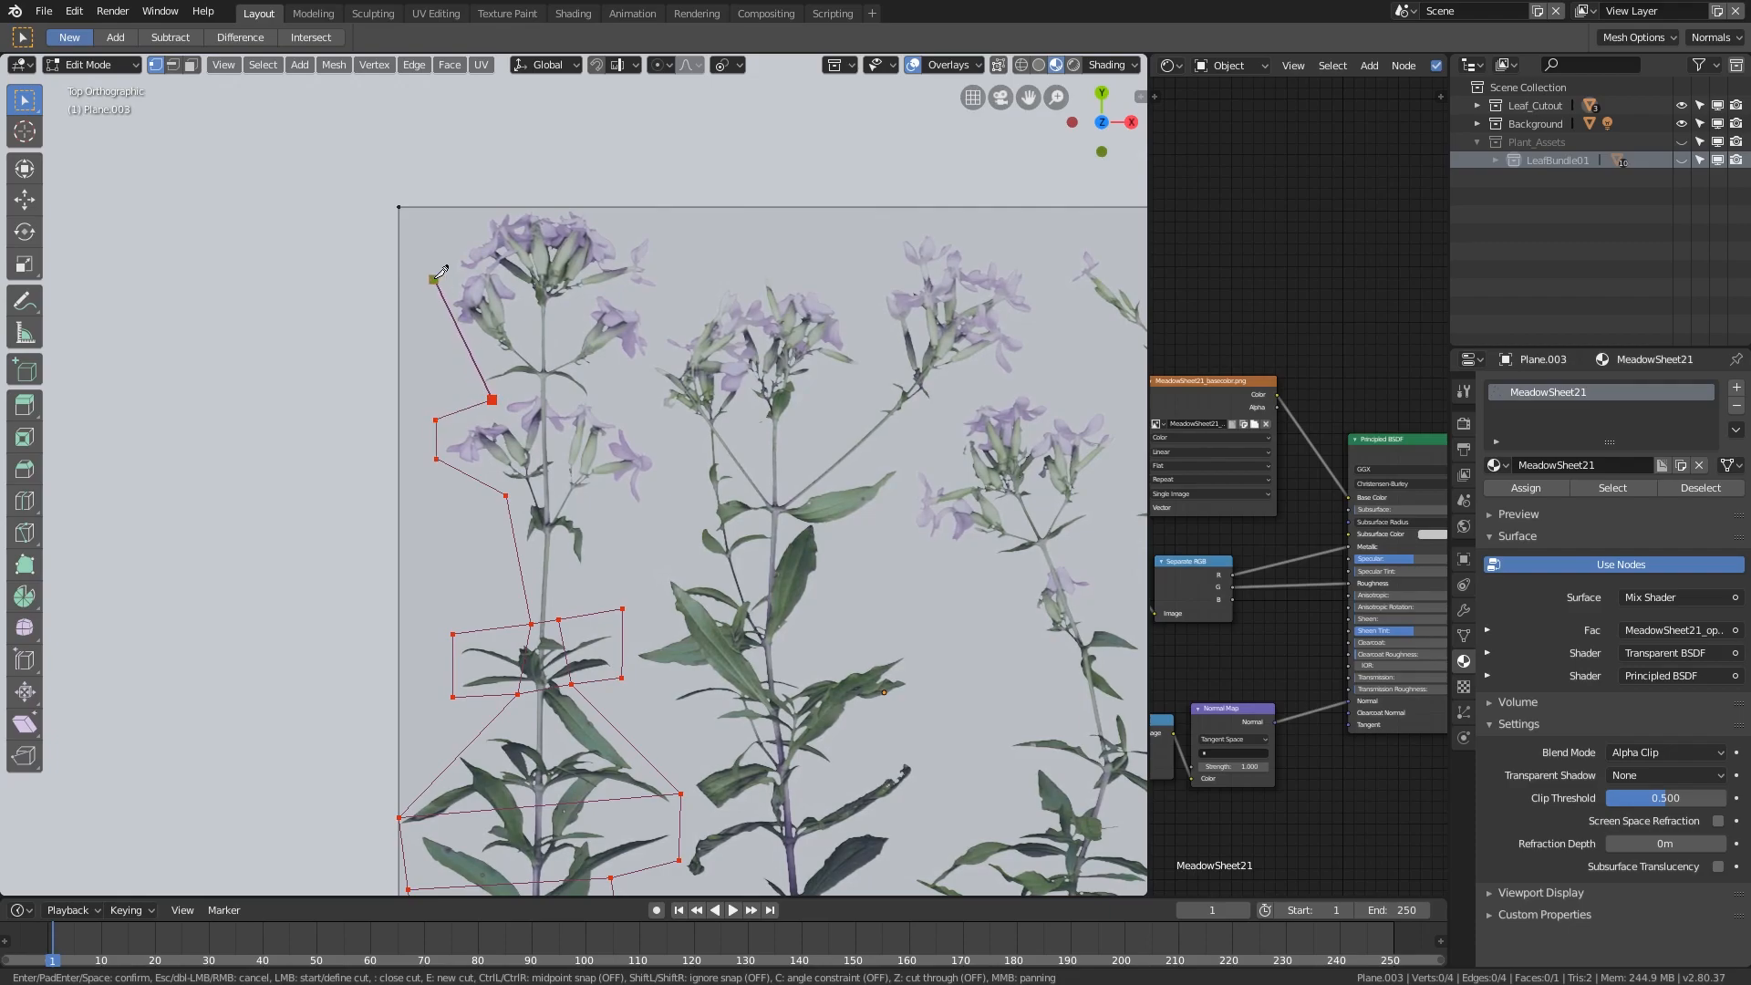
- Outline the top flower head up to the plane's upper edge and close it with a cross cut through the blossoms
left_click(433, 279)
left_click(465, 207)
left_click(643, 202)
left_click(679, 276)
left_click(433, 279)
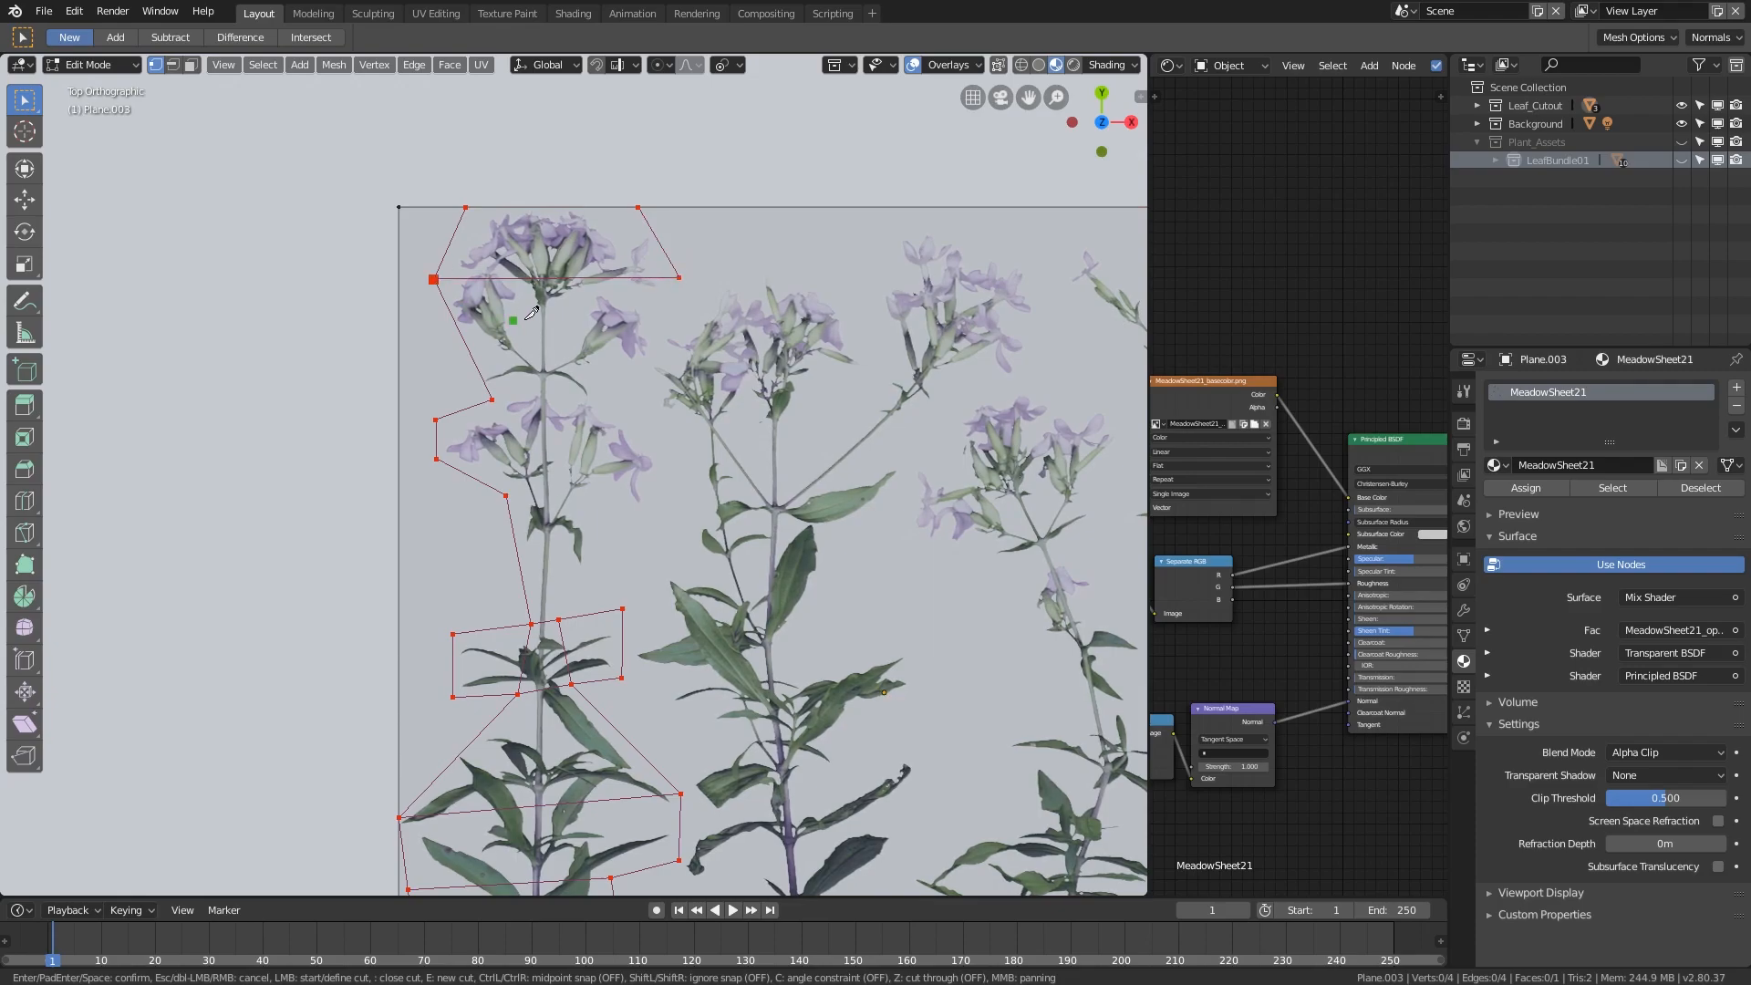
- Cut across the stem between the two blossom clusters and up the right side to the top flower head's outline
left_click(493, 399)
left_click(627, 400)
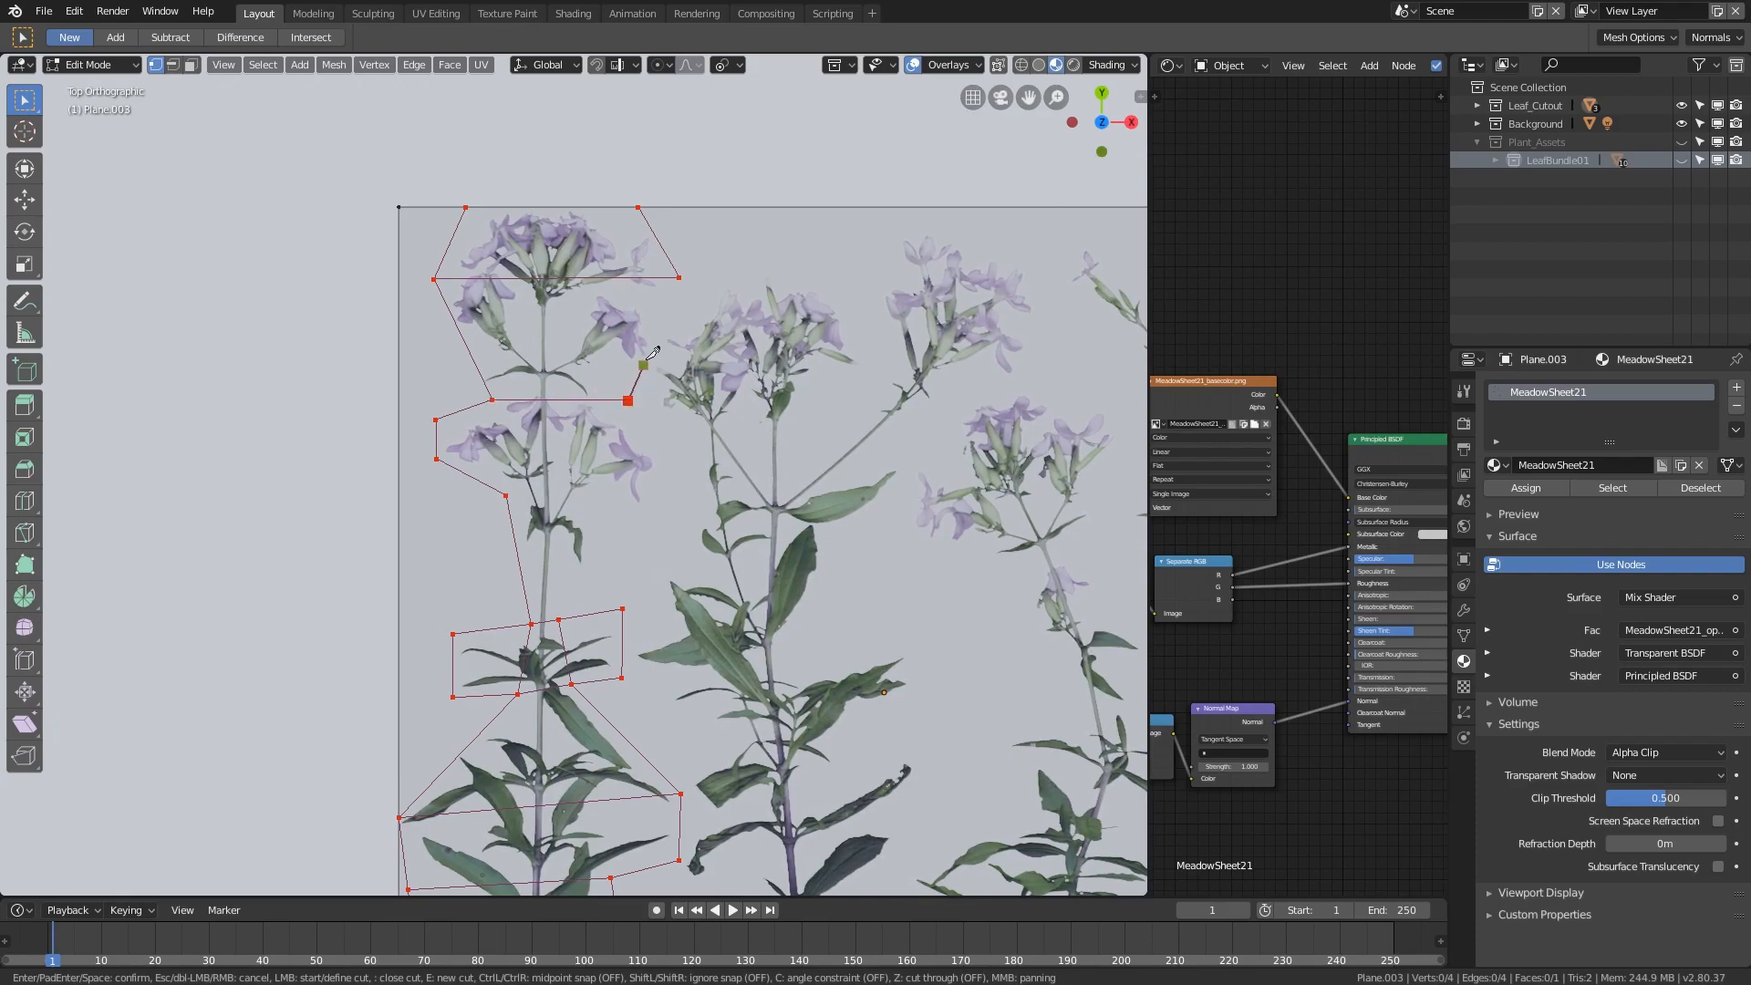
left_click(683, 275)
- Cut the right outline around the lower blossom cluster down to its base beside the stem
left_click(631, 399)
left_click(665, 463)
left_click(649, 514)
left_click(582, 504)
left_click(627, 399)
left_click(584, 503)
- Cut the right outline down the stem to the small leaf cluster, then cut across below the lower blossoms and up along their left petals
left_click(586, 567)
left_click(559, 620)
left_click(586, 568)
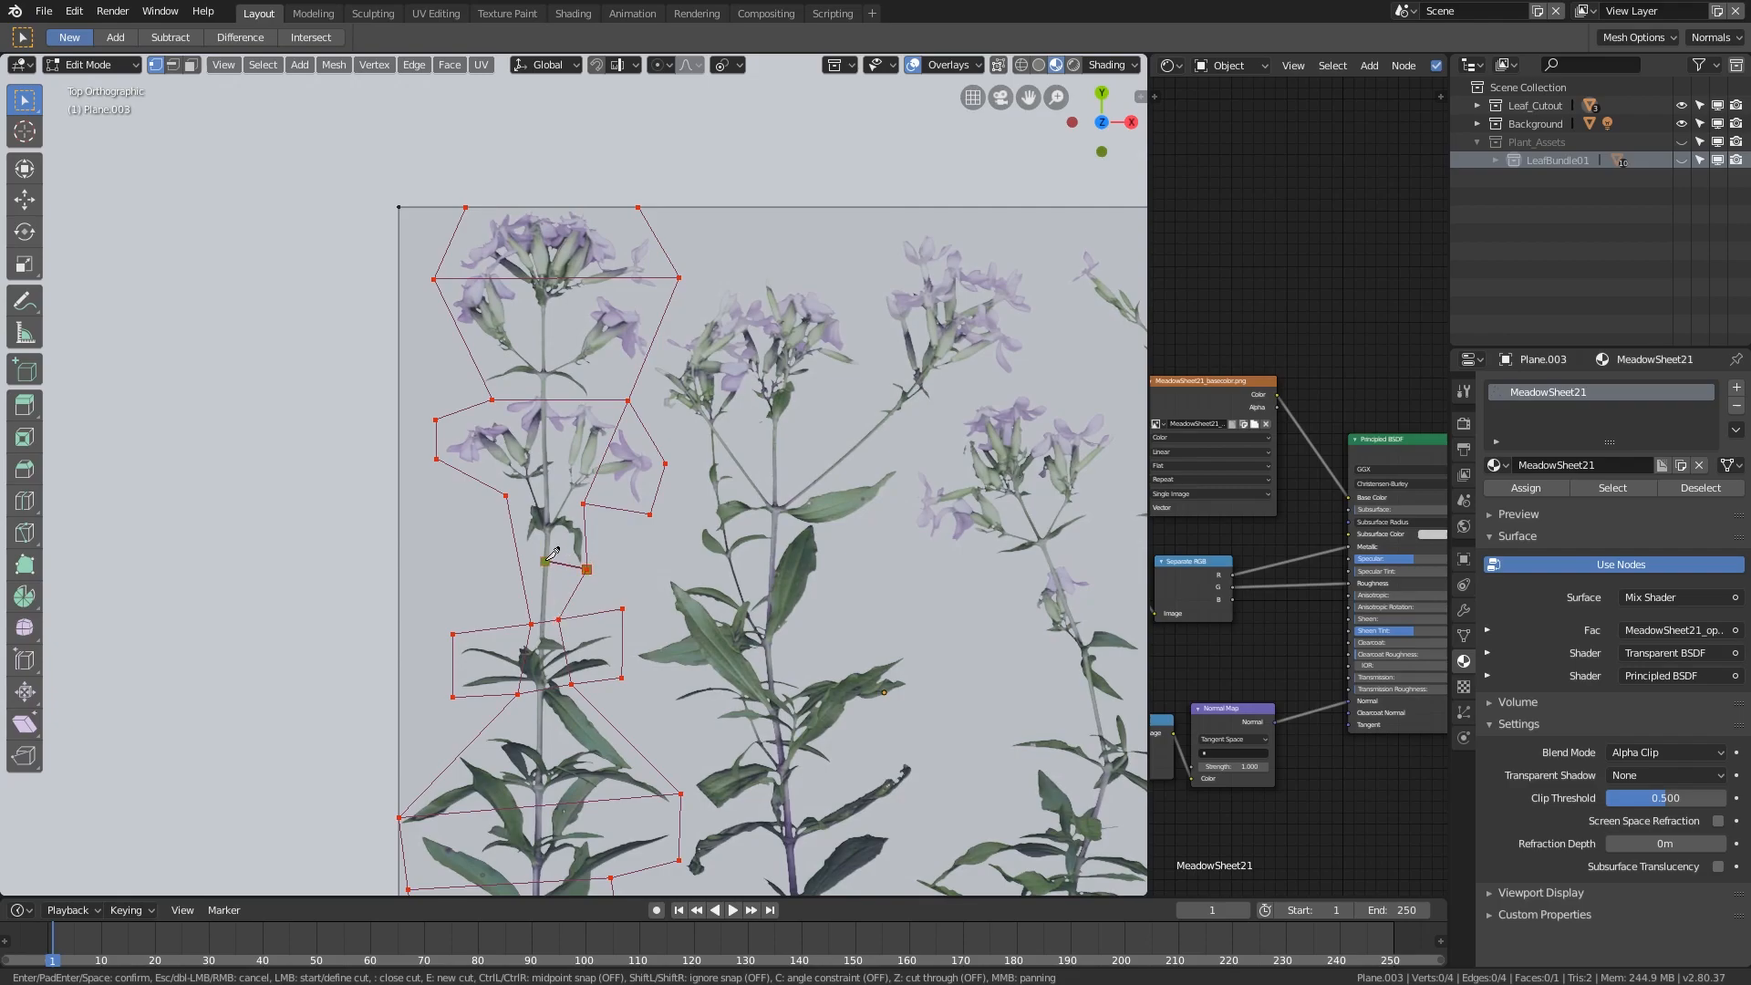
left_click(528, 555)
left_click(507, 495)
left_click(501, 394)
- Examine the cut outline around the first plant from the blossoms down to the stem base
scroll(599, 485, "down", 1)
key("shift")
middle_click_drag(621, 532, 624, 283)
scroll(610, 360, "up", 1)
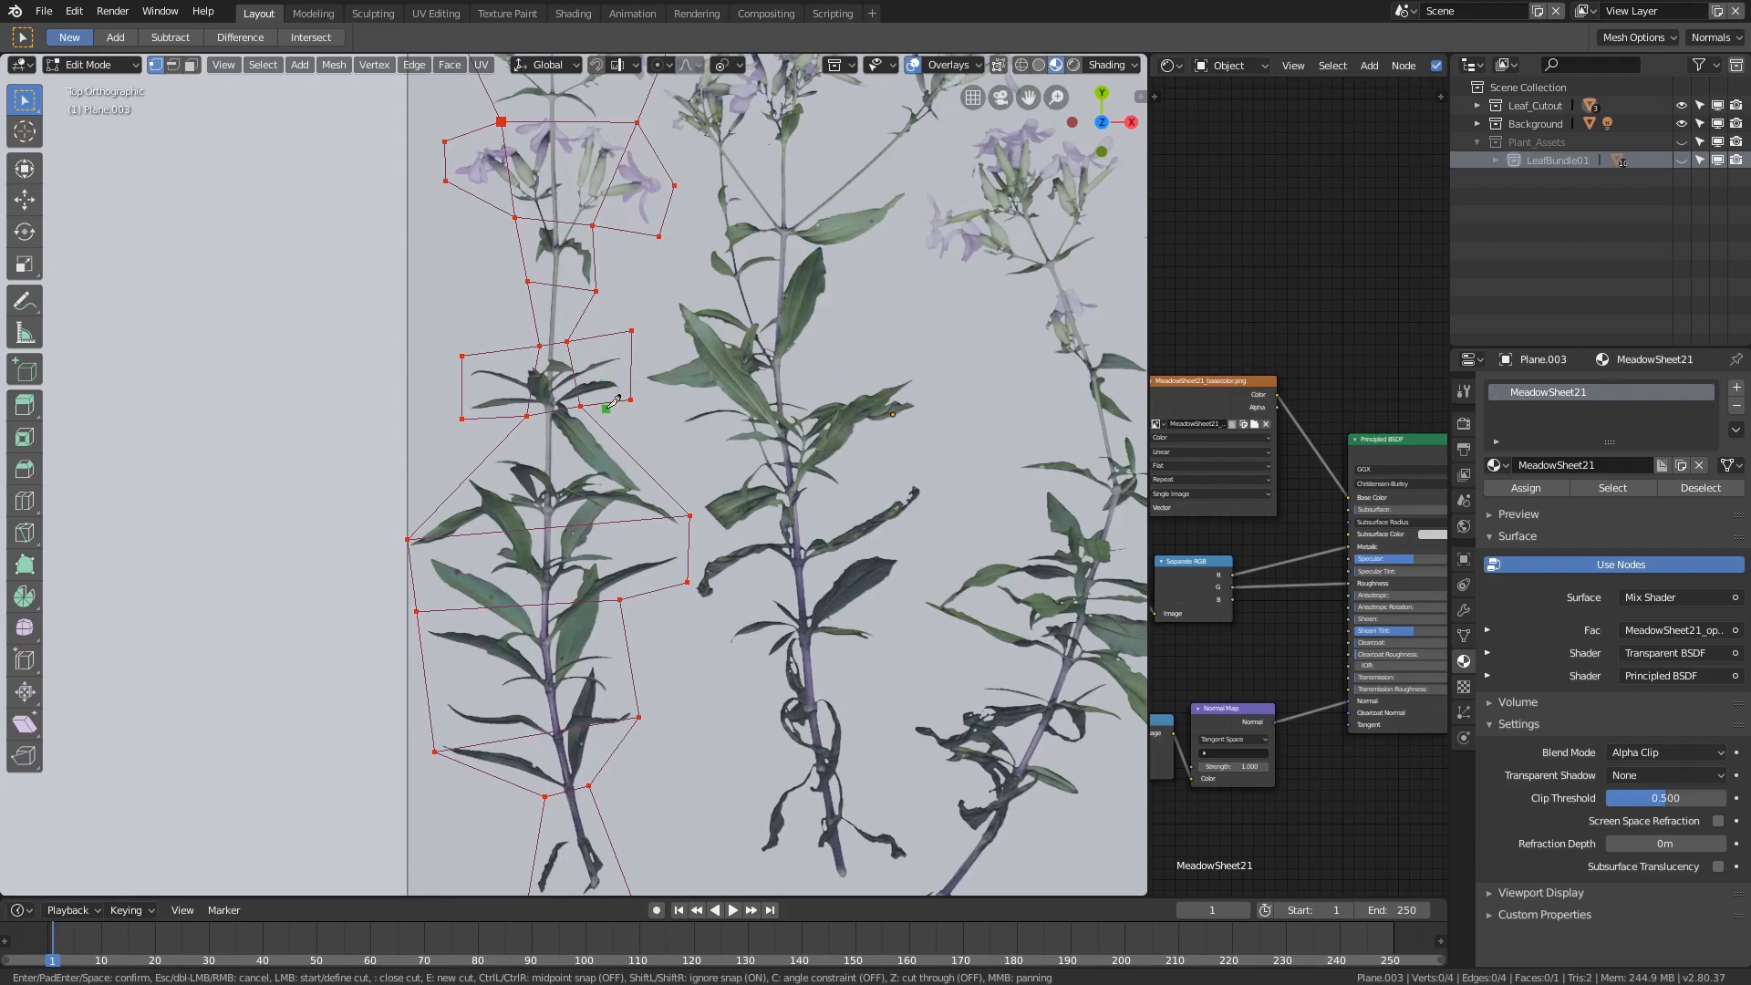
middle_click_drag(613, 401, 741, 461)
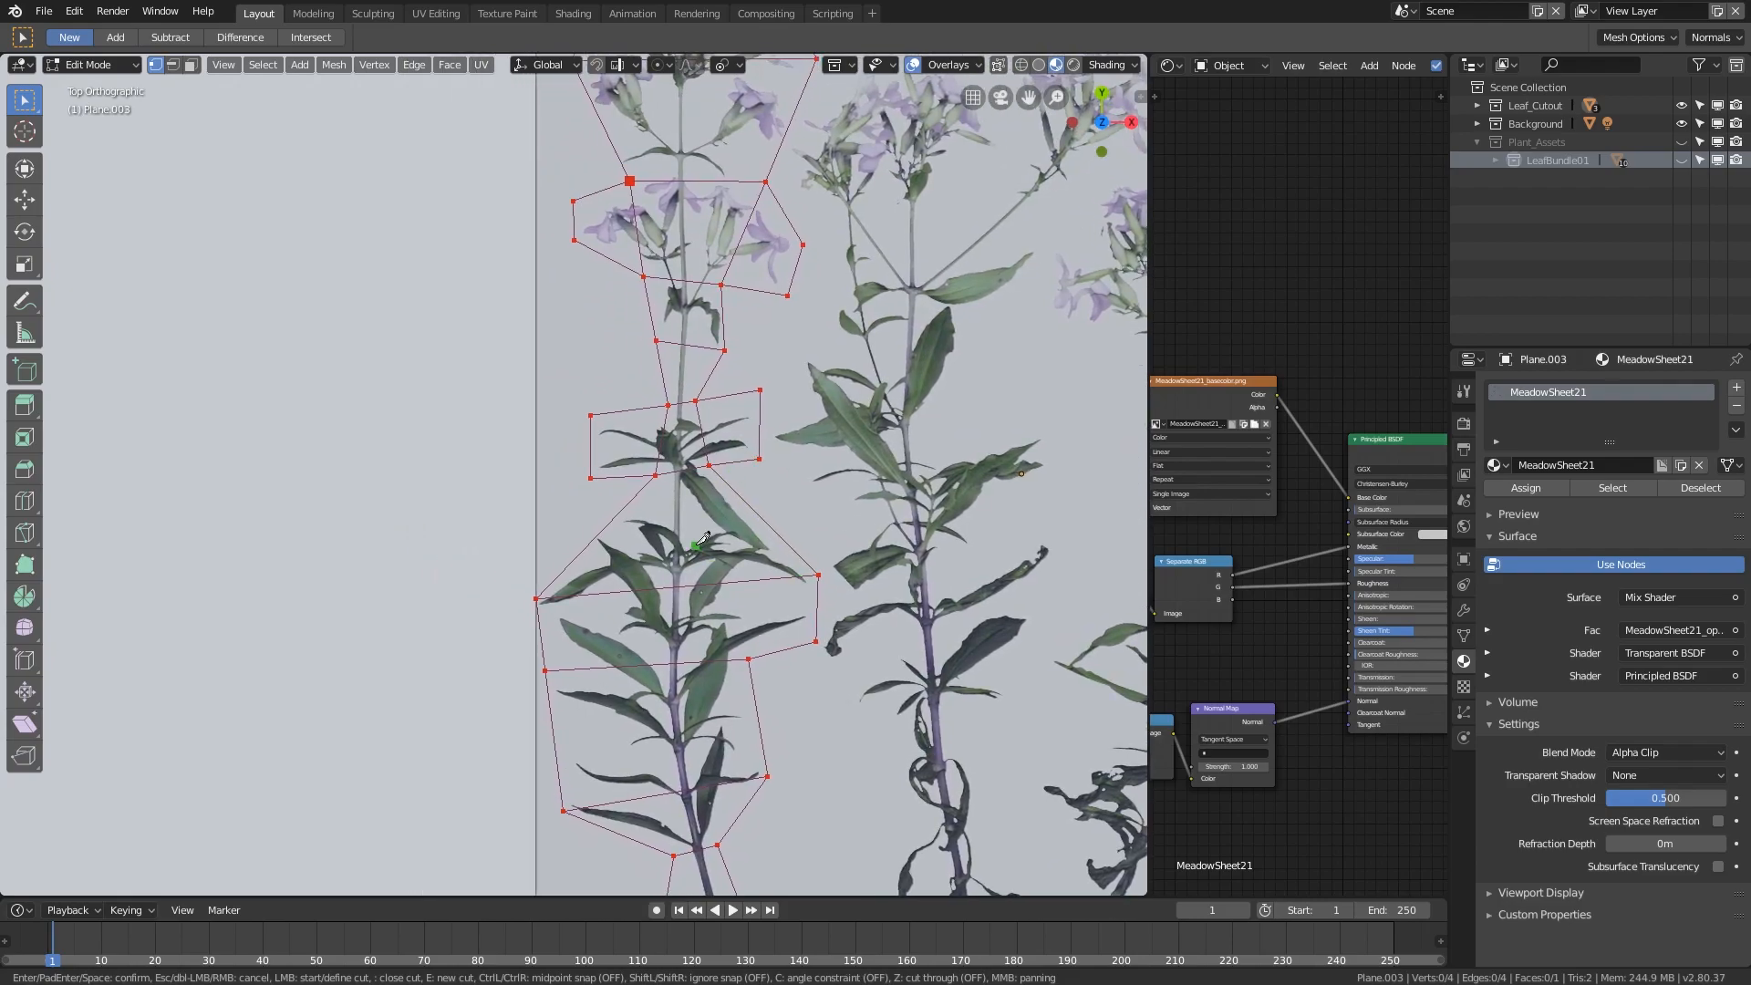
scroll(703, 538, "down", 3)
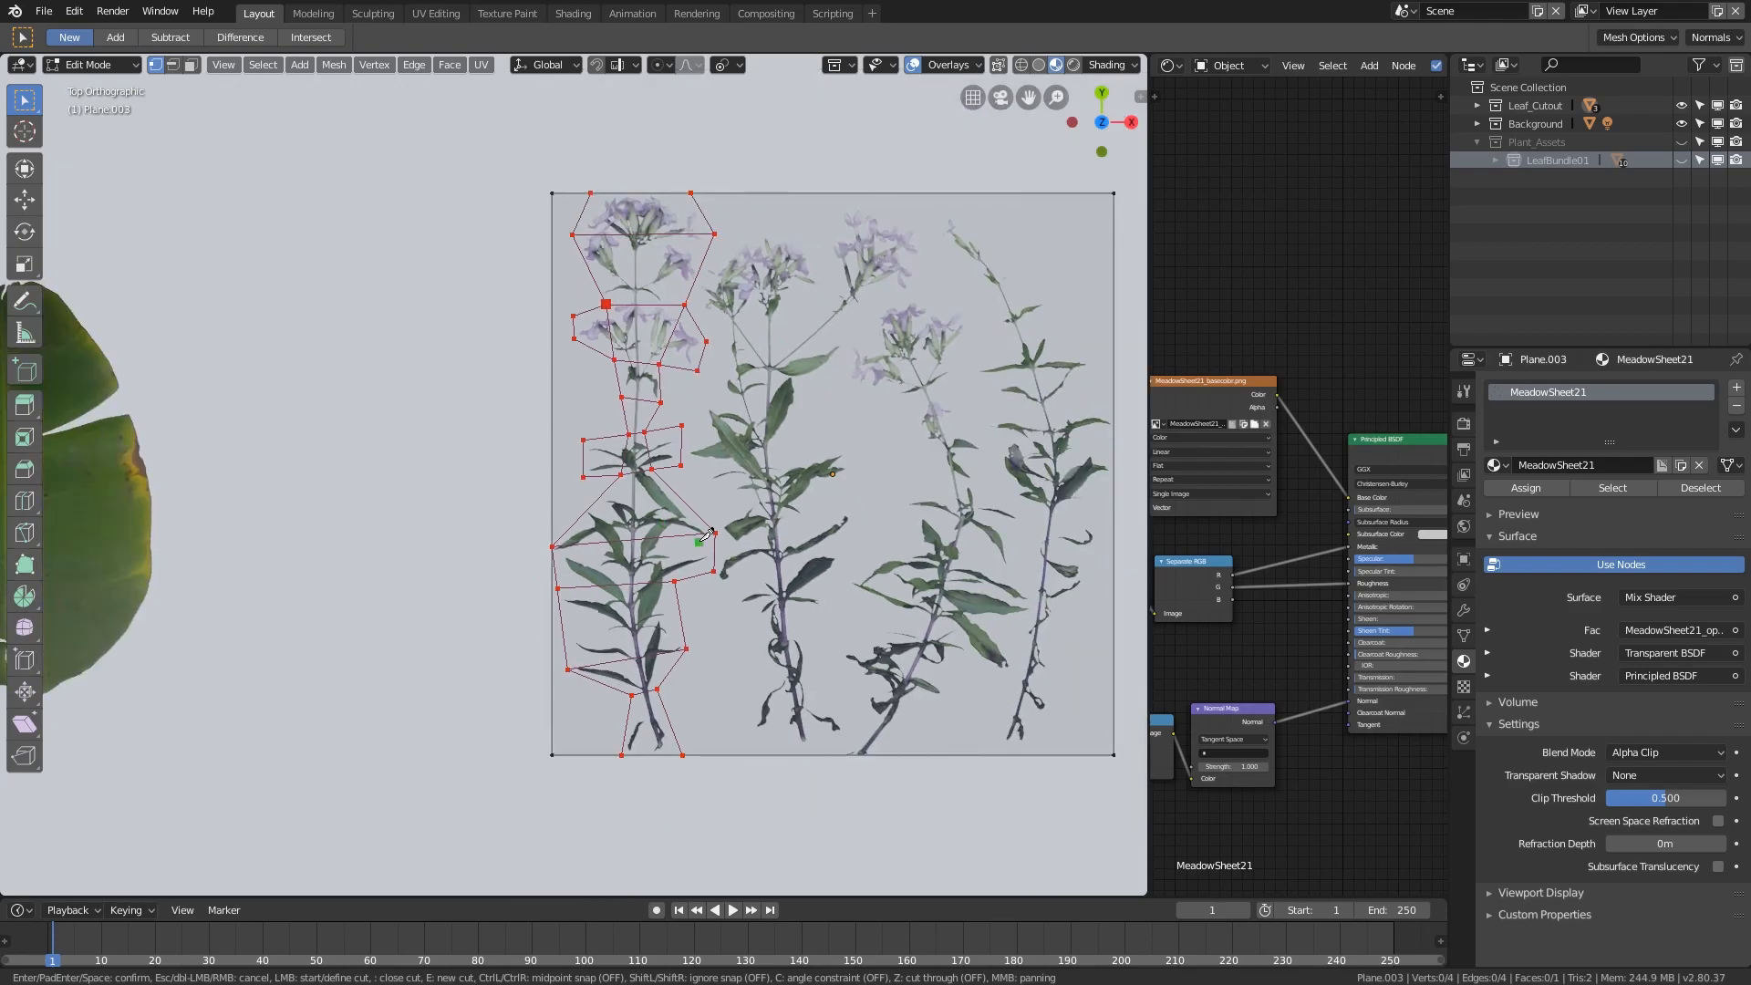
scroll(706, 534, "up", 1)
middle_click_drag(707, 535, 689, 655)
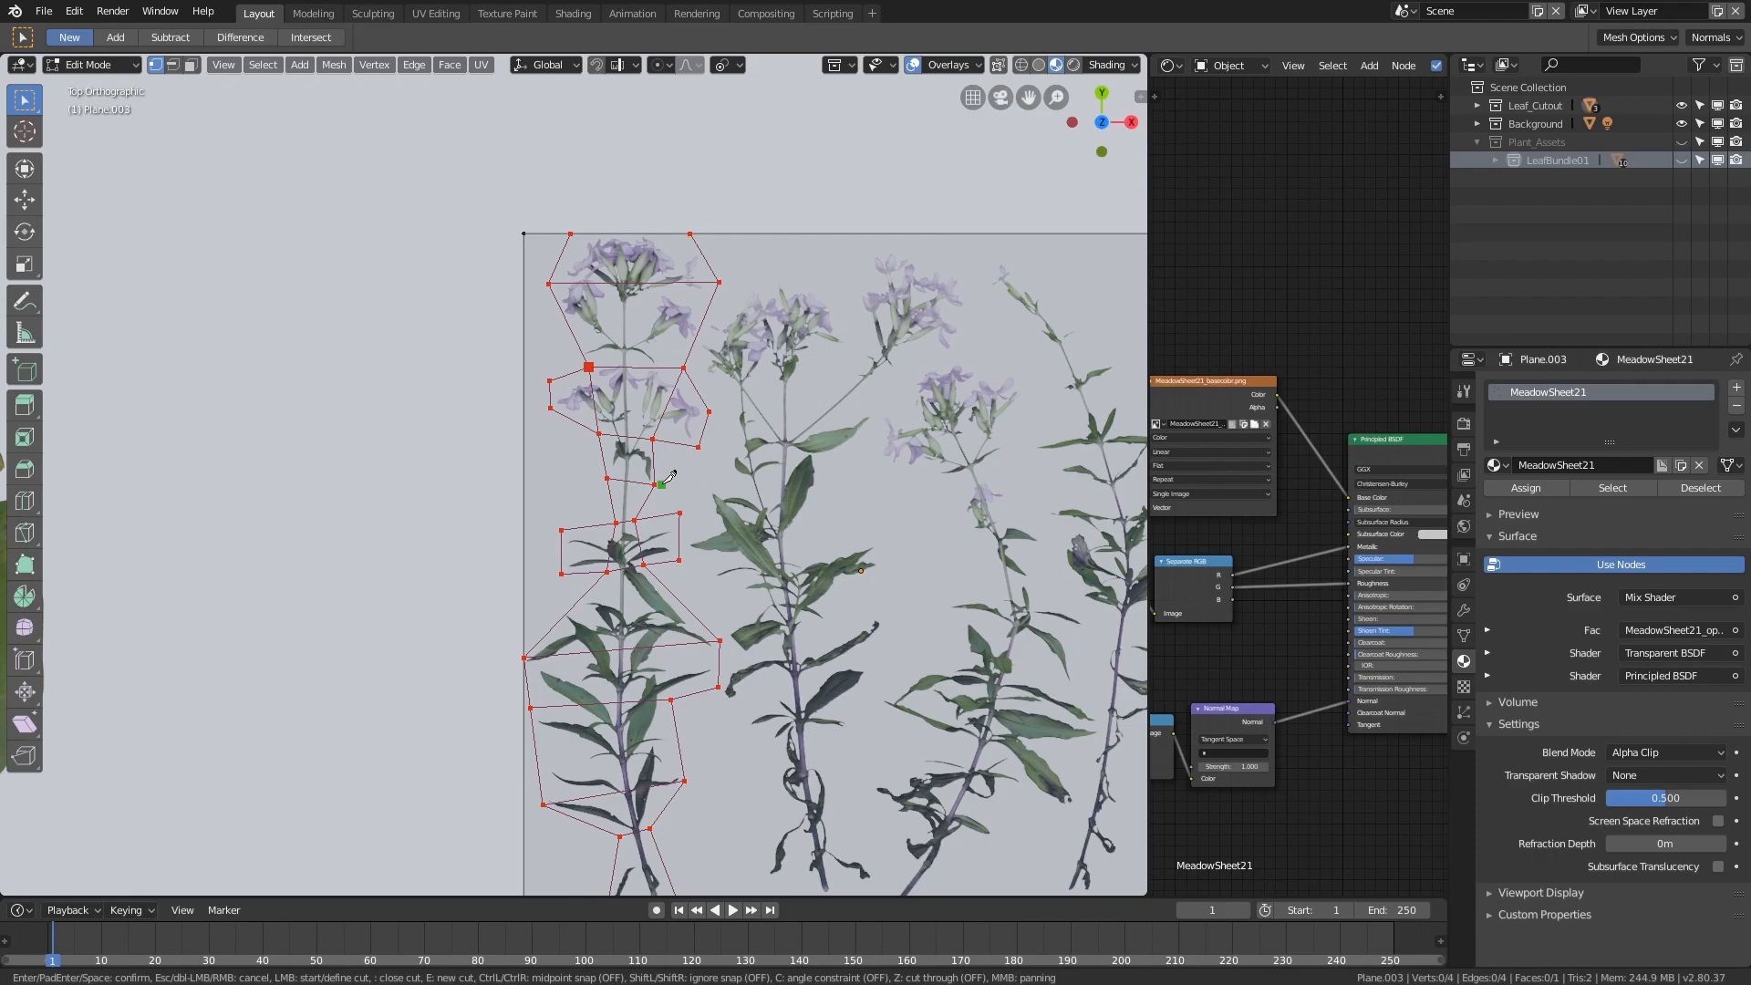
middle_click_drag(686, 511, 646, 469, "shift")
scroll(653, 459, "up", 2)
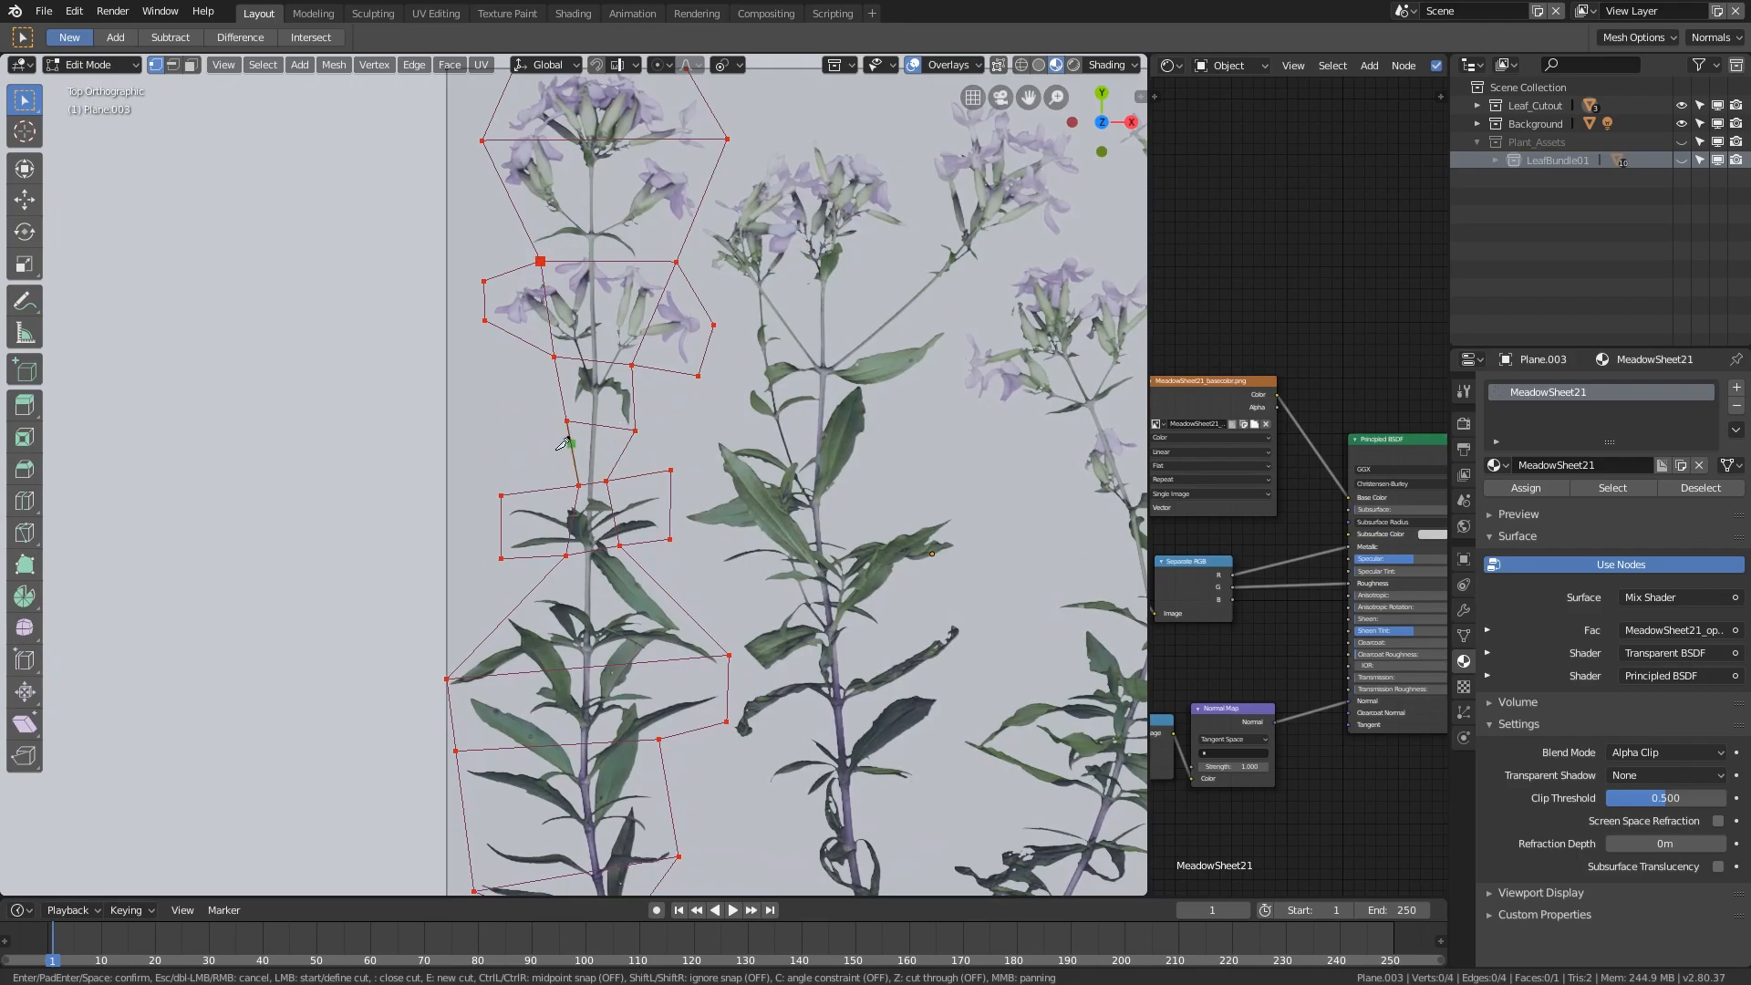
scroll(555, 428, "down", 2)
middle_click_drag(689, 624, 703, 520, "shift")
scroll(730, 507, "up", 1)
scroll(716, 501, "up", 1)
mouse_move(657, 423)
middle_mouse_down("shift")
mouse_move(593, 630)
mouse_move(635, 449)
middle_mouse_up("shift")
middle_click_drag(615, 522, 693, 488, "shift")
scroll(635, 441, "up", 1)
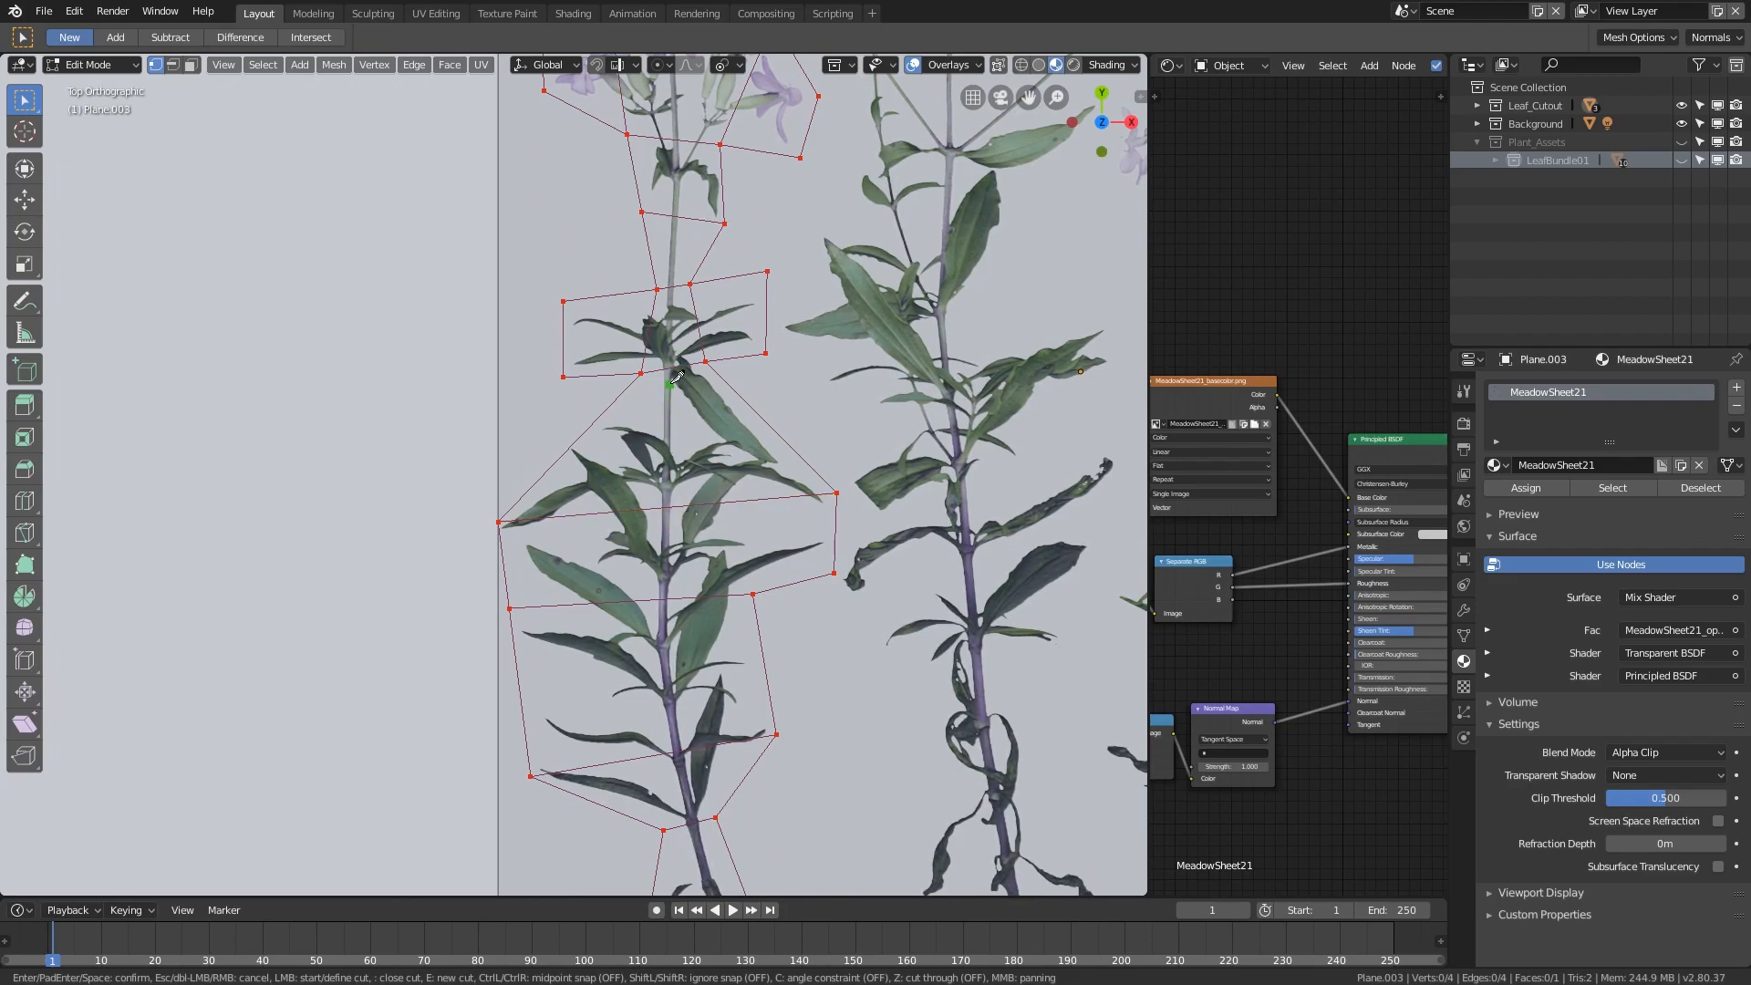
middle_click_drag(670, 382, 632, 298, "shift")
scroll(633, 650, "up", 1)
middle_click_drag(666, 531, 657, 361, "shift")
middle_click_drag(642, 438, 641, 626, "shift")
scroll(645, 622, "down", 2)
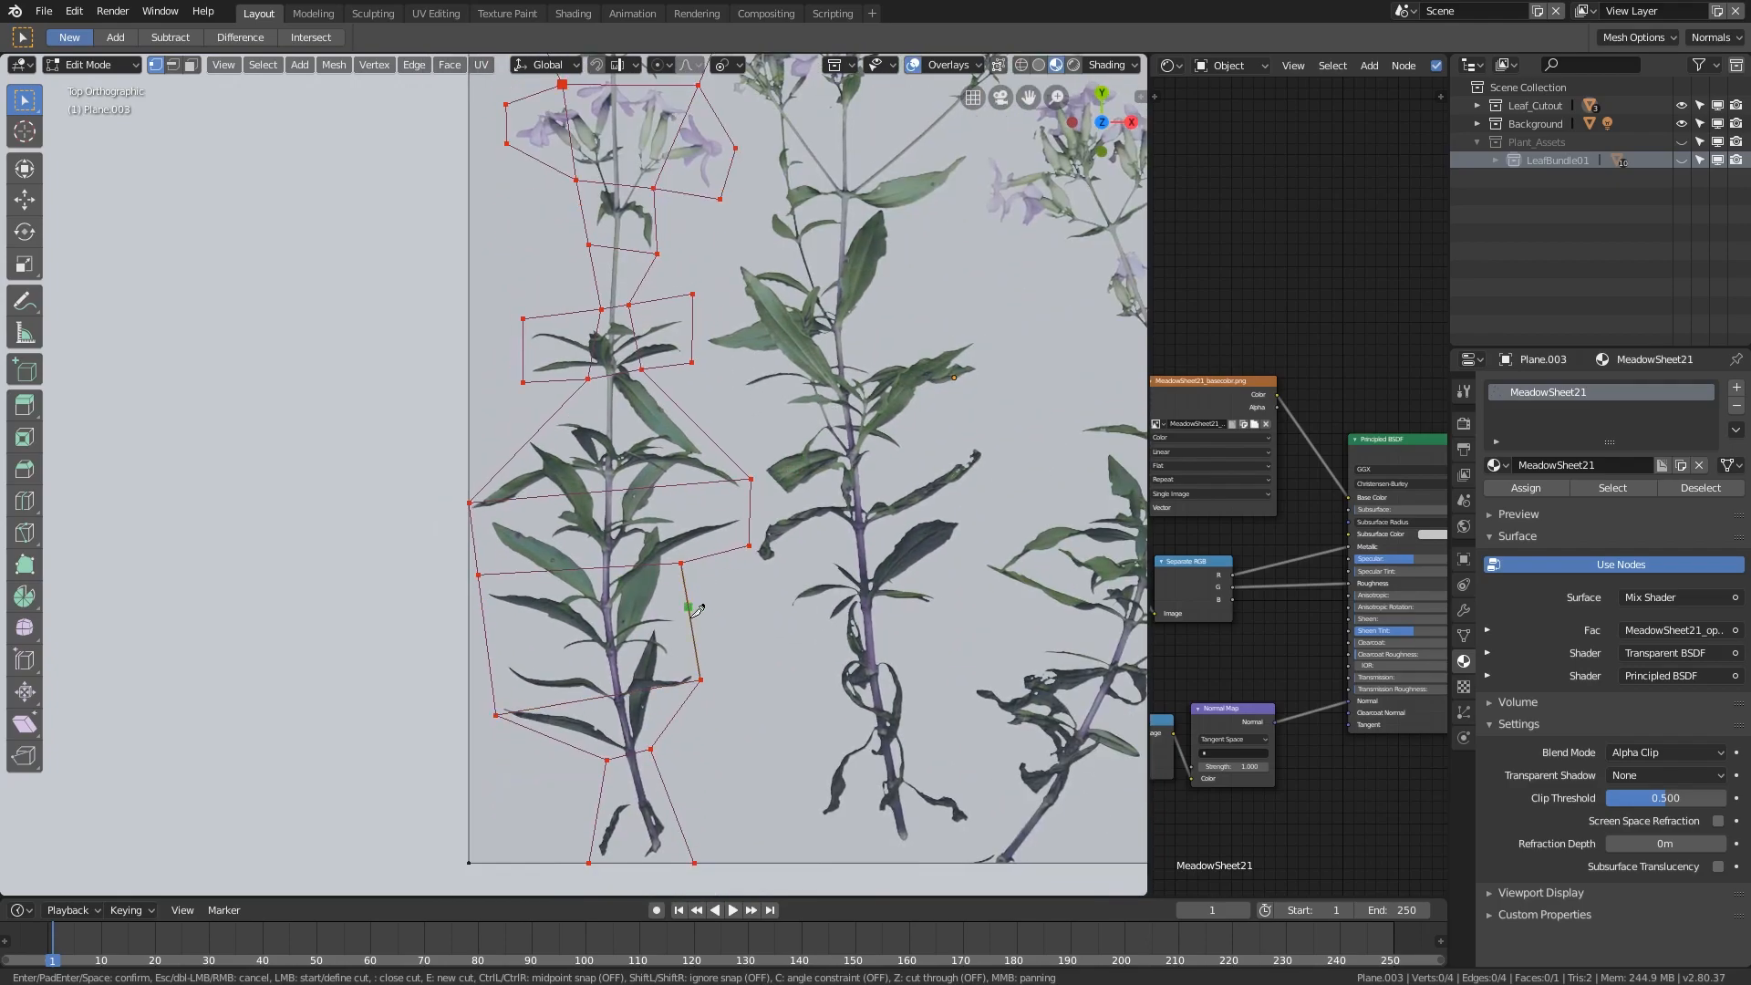
- Cut a centre line along the stem from the plane's lower edge up through the small leaf cluster
left_click(646, 861)
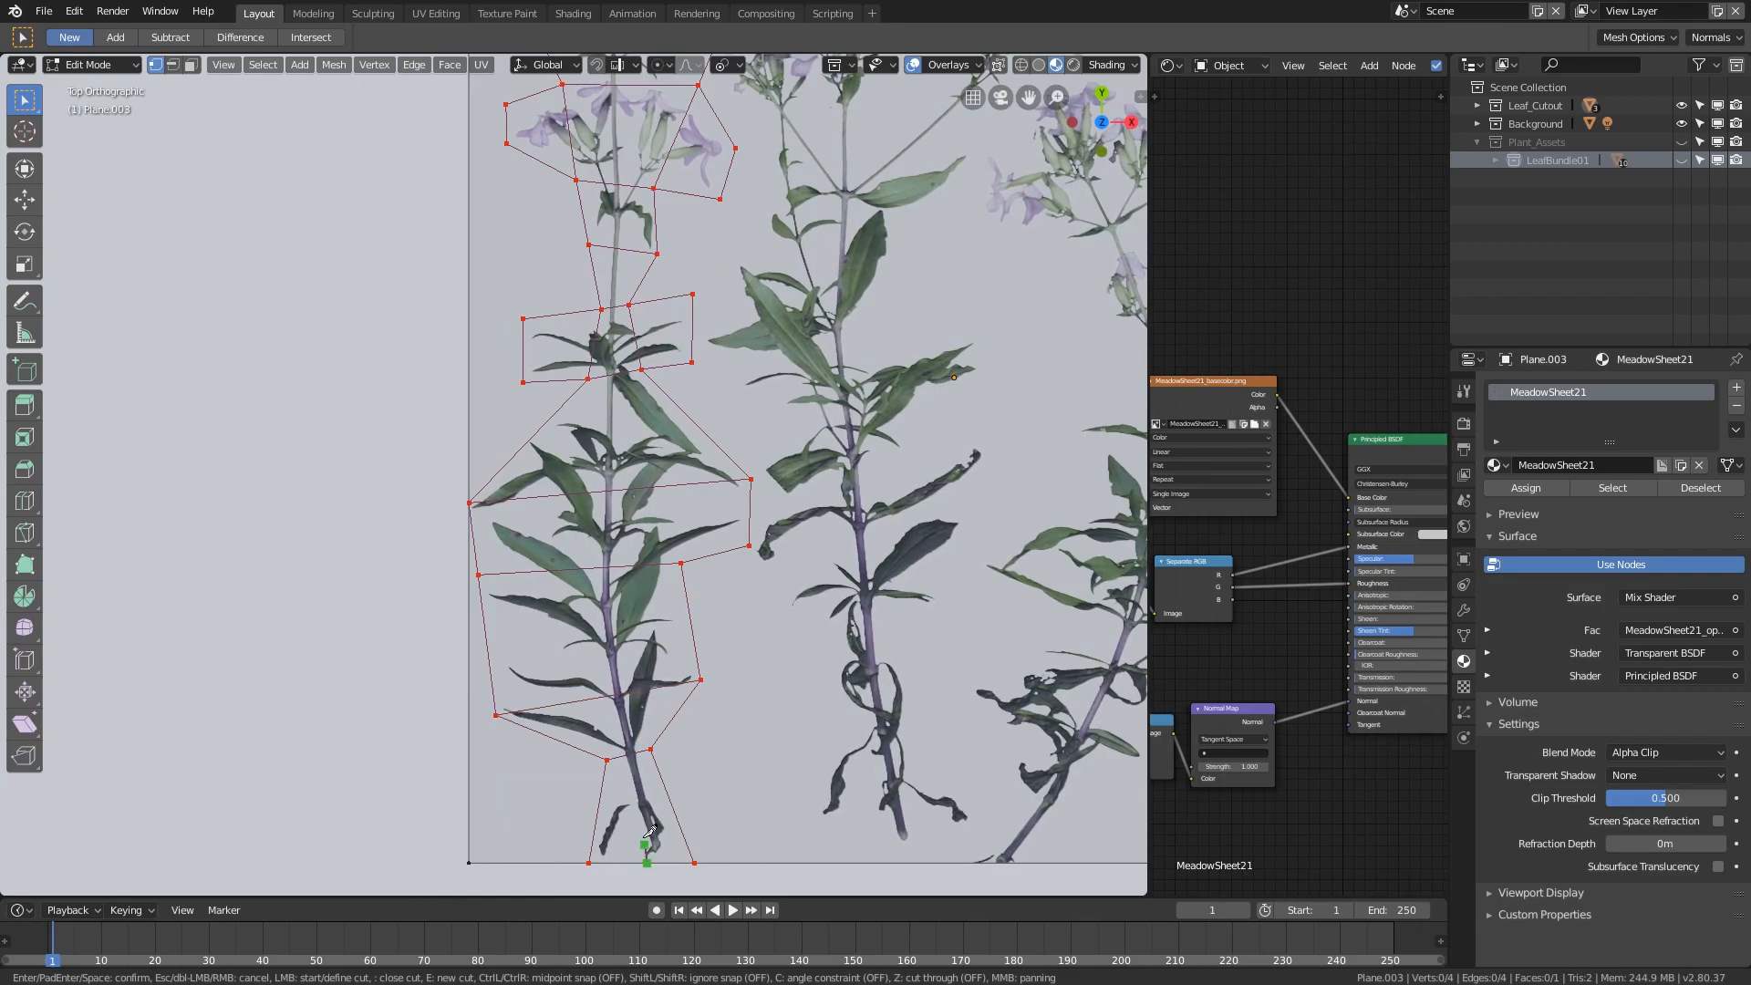
left_click(632, 751)
left_click(619, 692)
left_click(611, 492)
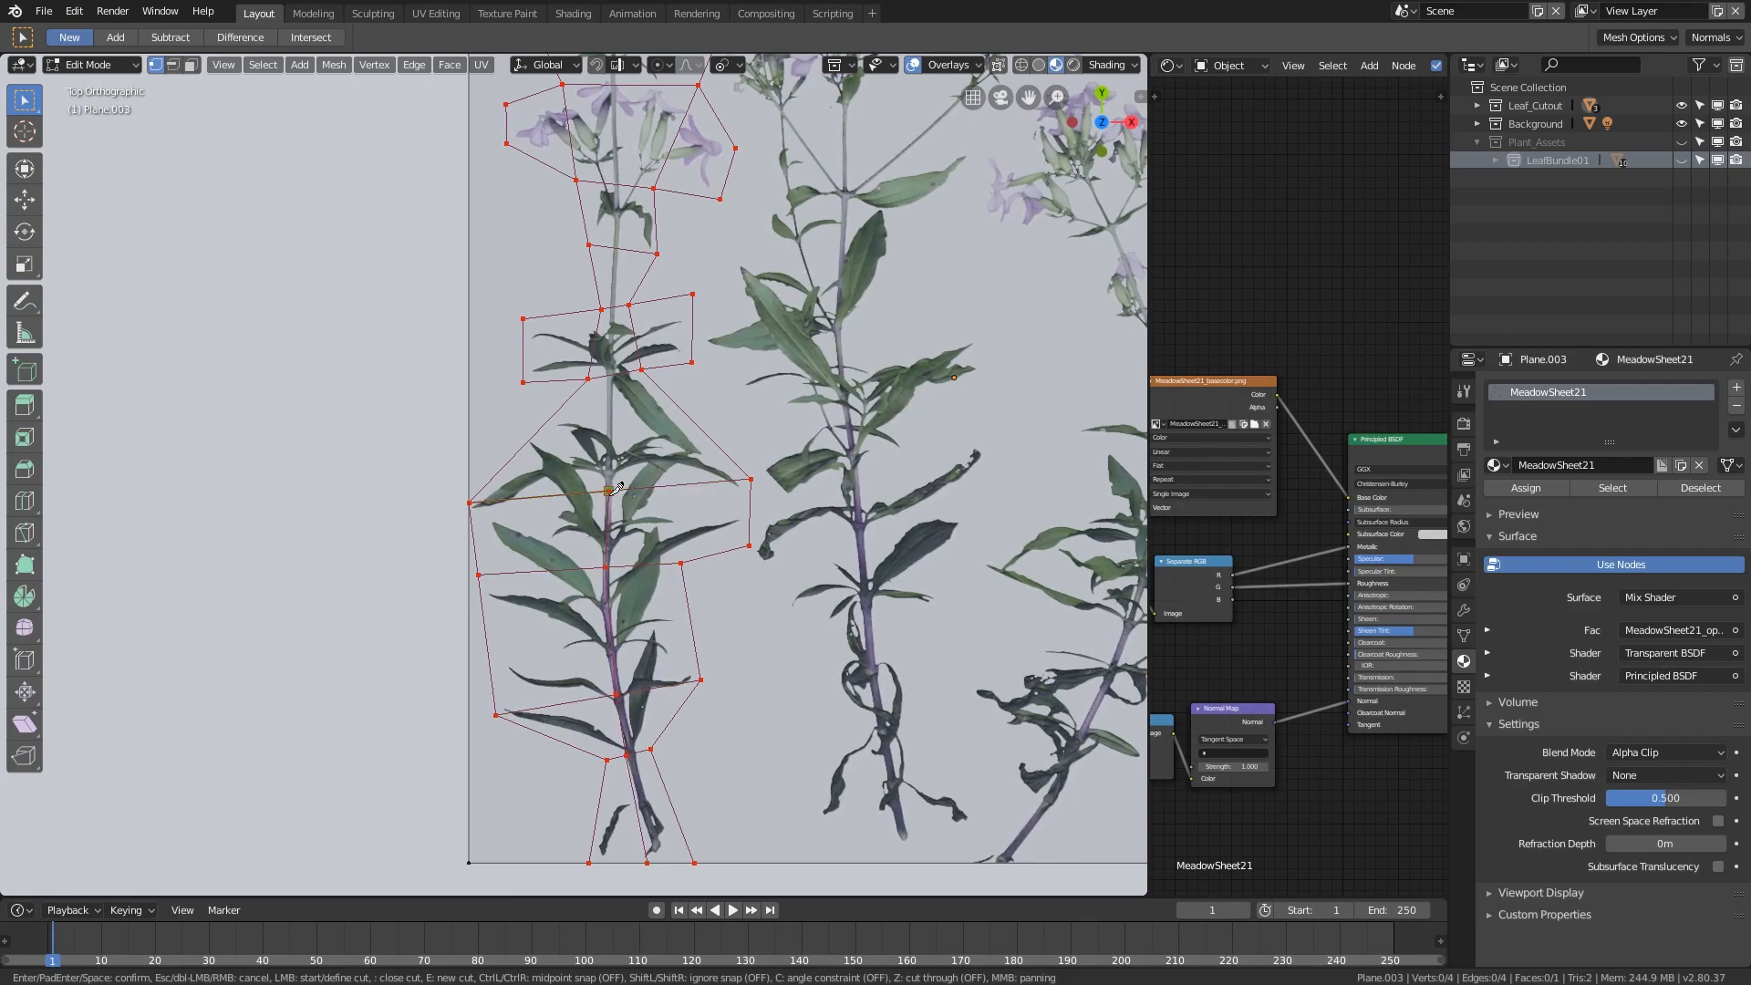
left_click(611, 376)
left_click(617, 303)
- Continue the stem's centre cut up through both blossom clusters to the plane's upper edge and end it there
middle_click_drag(617, 303, 626, 559)
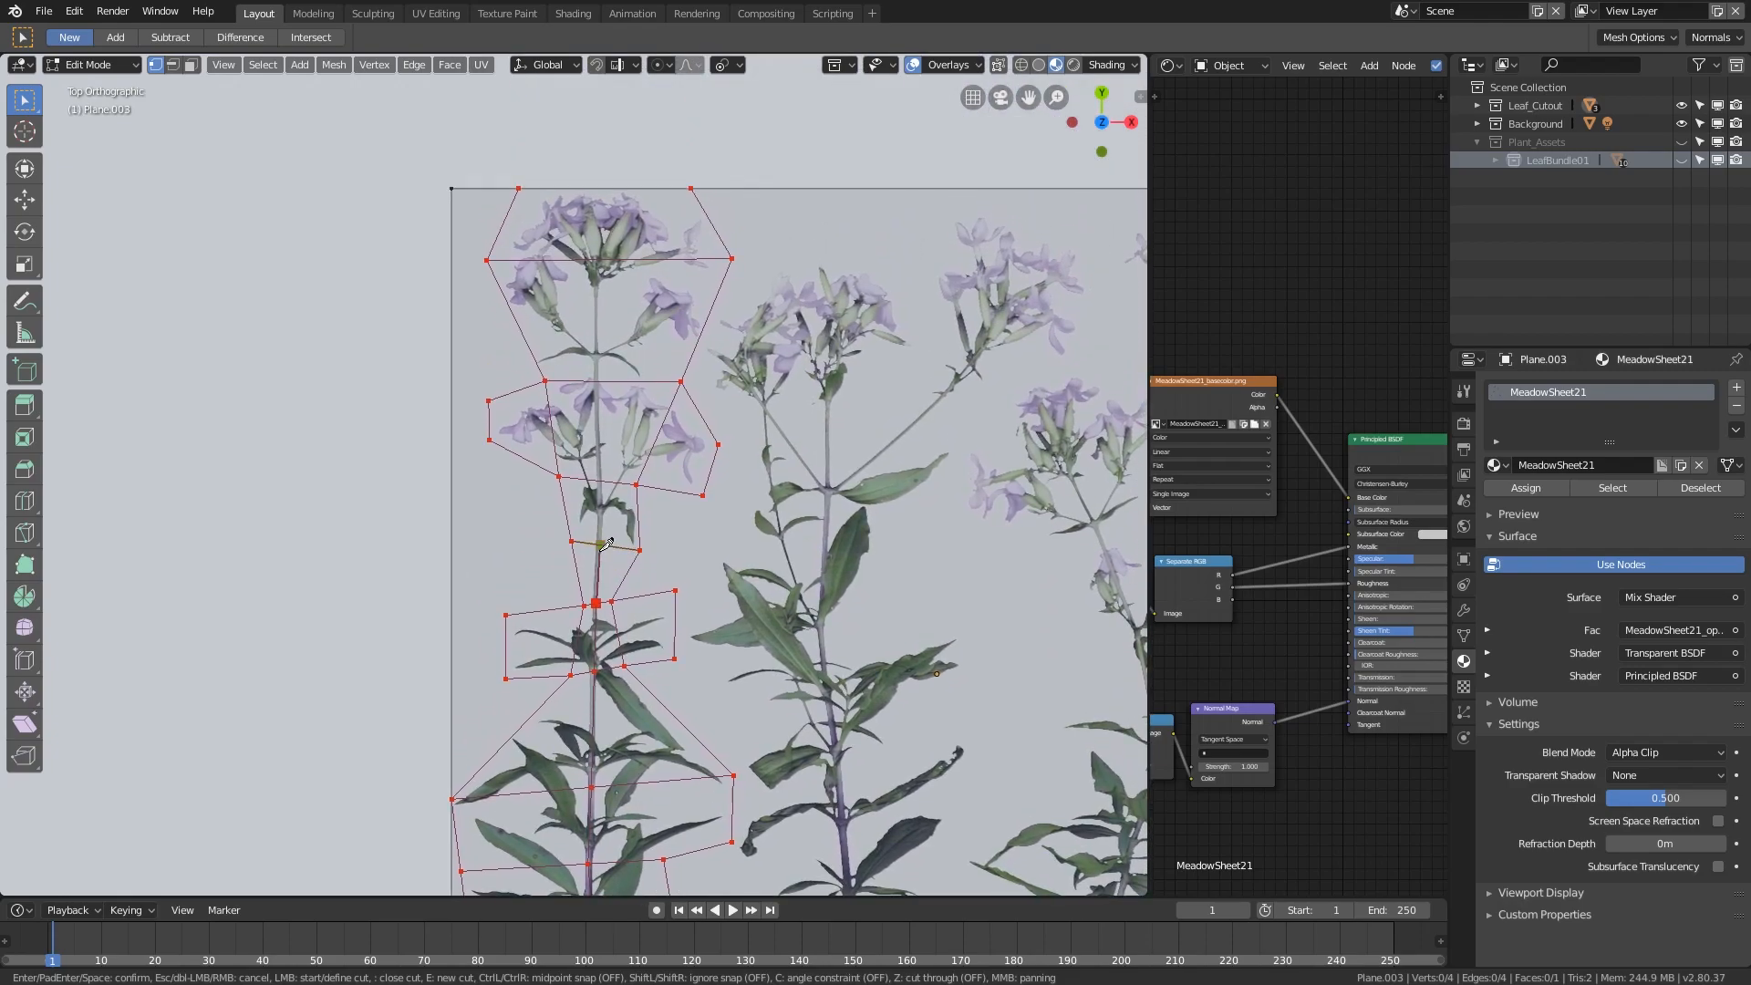
left_click(604, 545)
left_click(601, 195)
key("e")
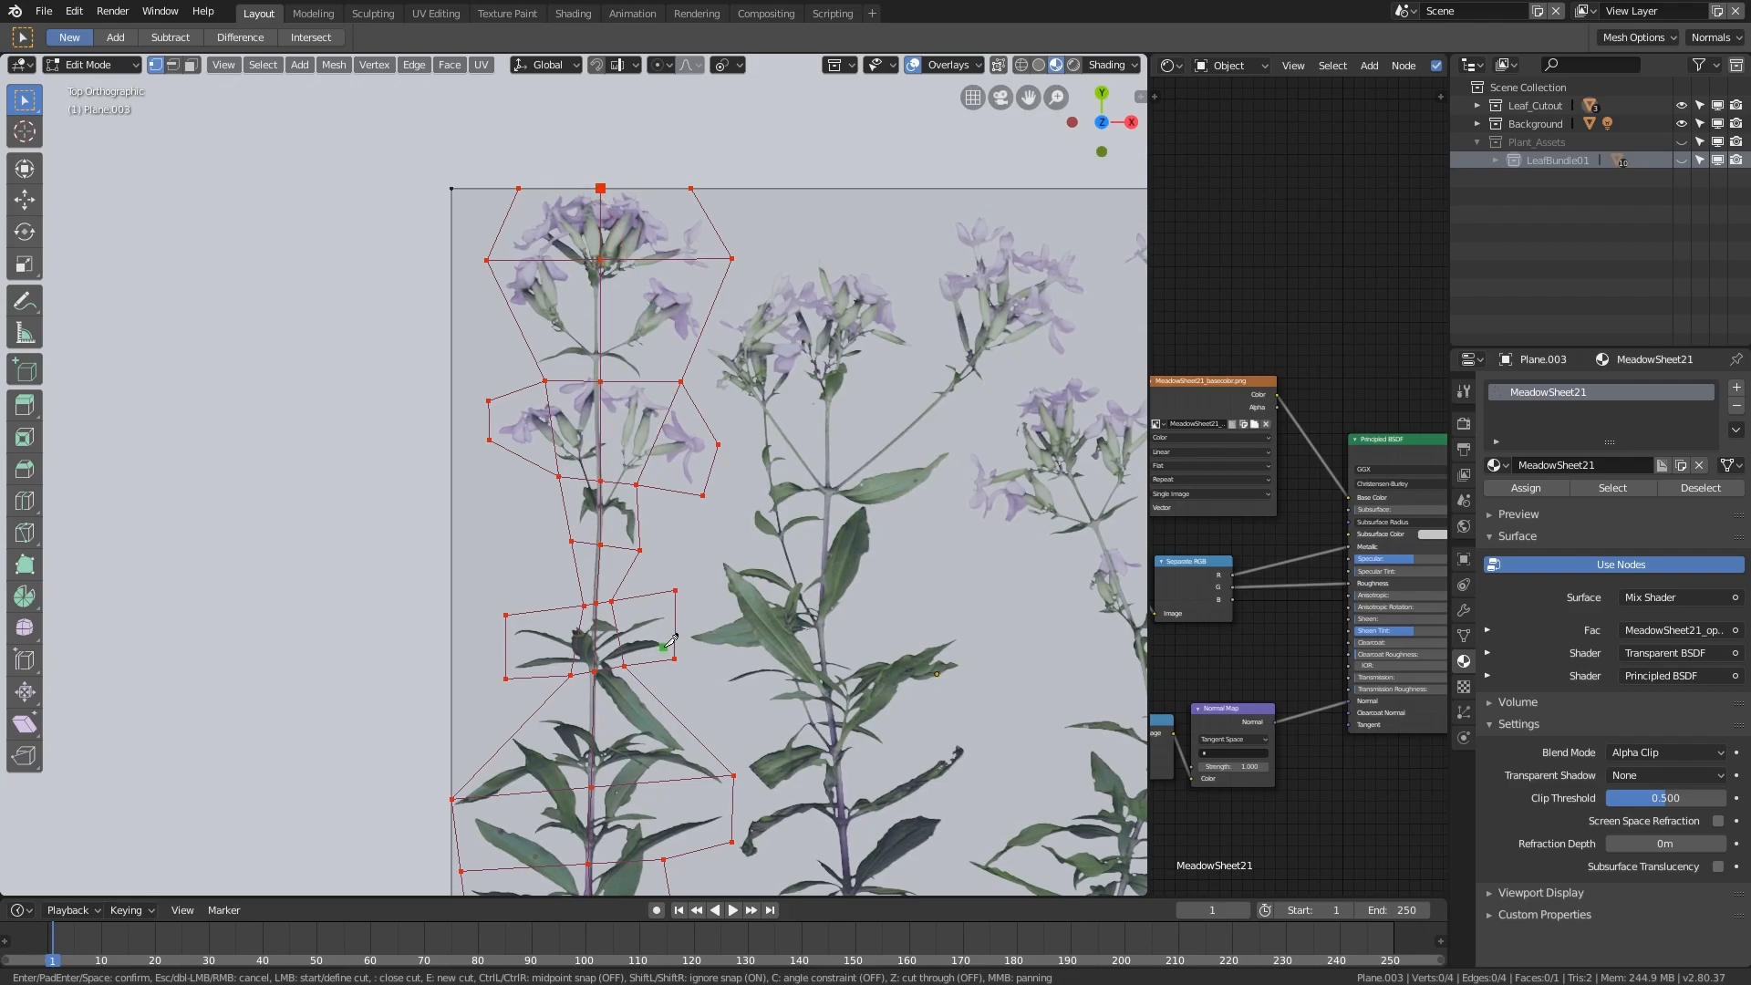
- Cut from the right outline corner beside the middle leaves up to the small leaf cluster's base, apply the knife cuts and clear the selection
middle_click_drag(663, 645, 626, 398, "shift")
scroll(633, 390, "up", 2)
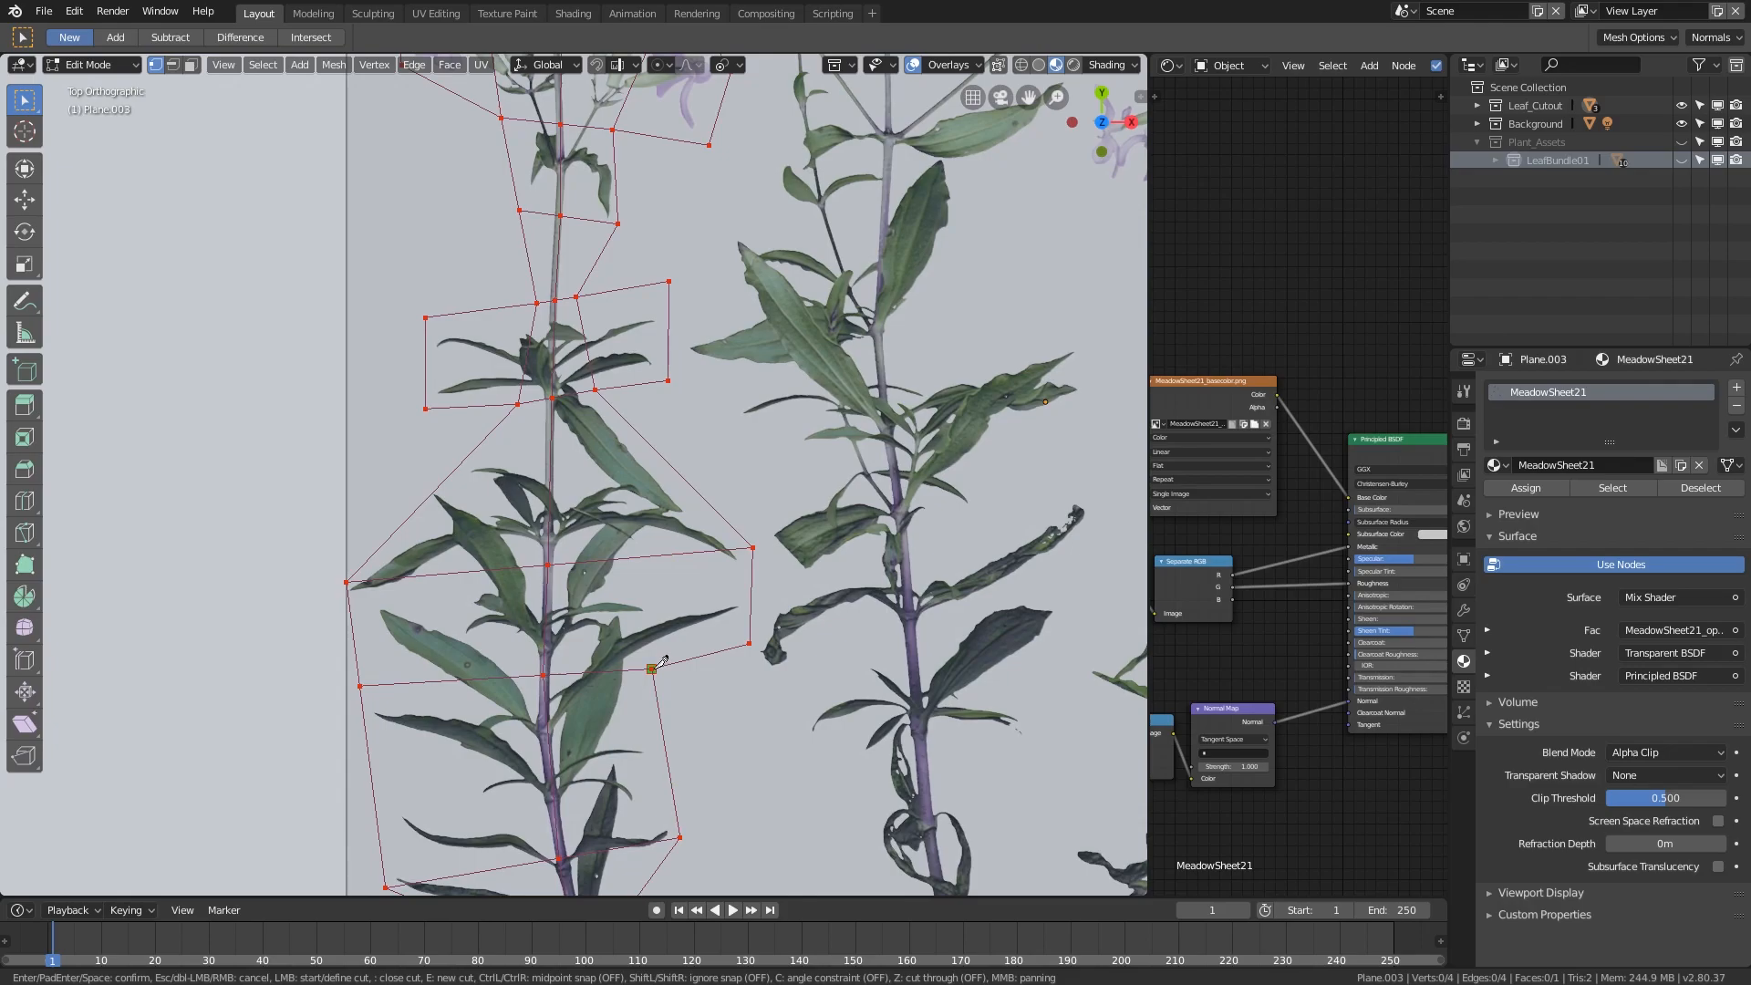
left_click(652, 668)
left_click(595, 390)
key("Return")
scroll(593, 529, "down", 4)
scroll(596, 555, "up", 3)
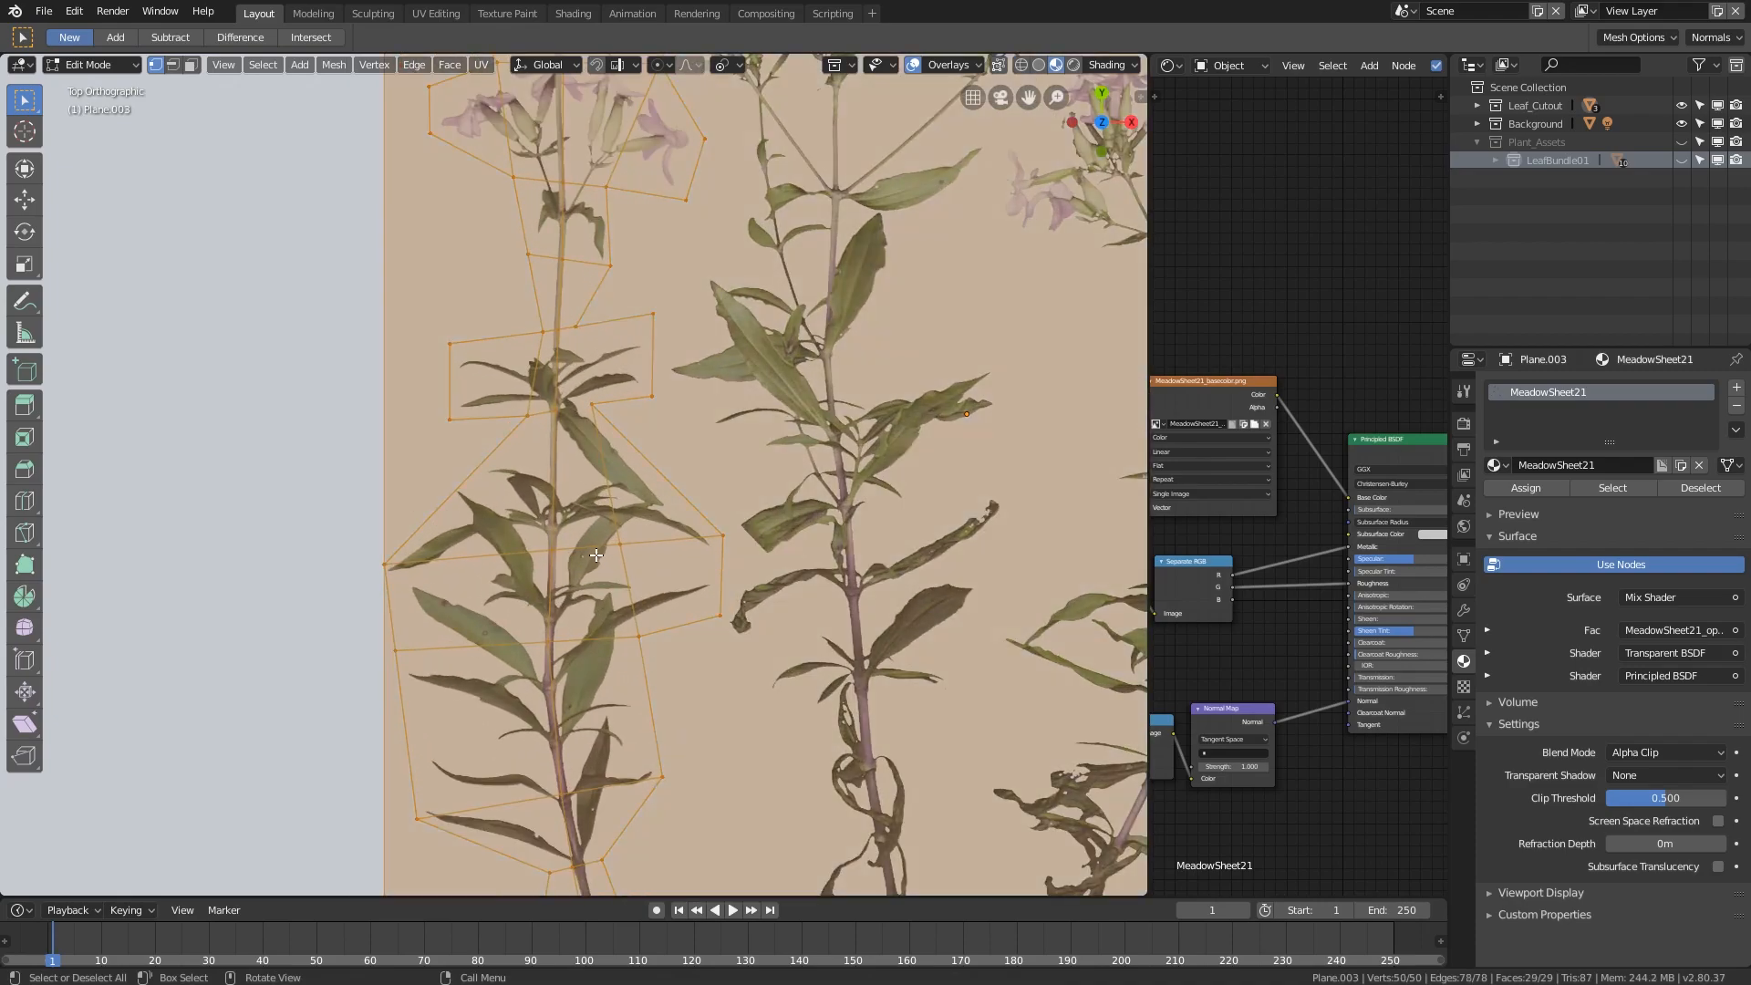
key("alt+a")
- Knife-cut from the stem below the small leaf cluster to its right base corner and up to the outline corner above it
scroll(588, 552, "down", 4)
mouse_move(600, 554)
middle_mouse_down("shift")
mouse_move(580, 809)
mouse_move(589, 640)
mouse_move(620, 542)
middle_mouse_up("shift")
scroll(582, 735, "up", 2)
scroll(621, 547, "up", 3)
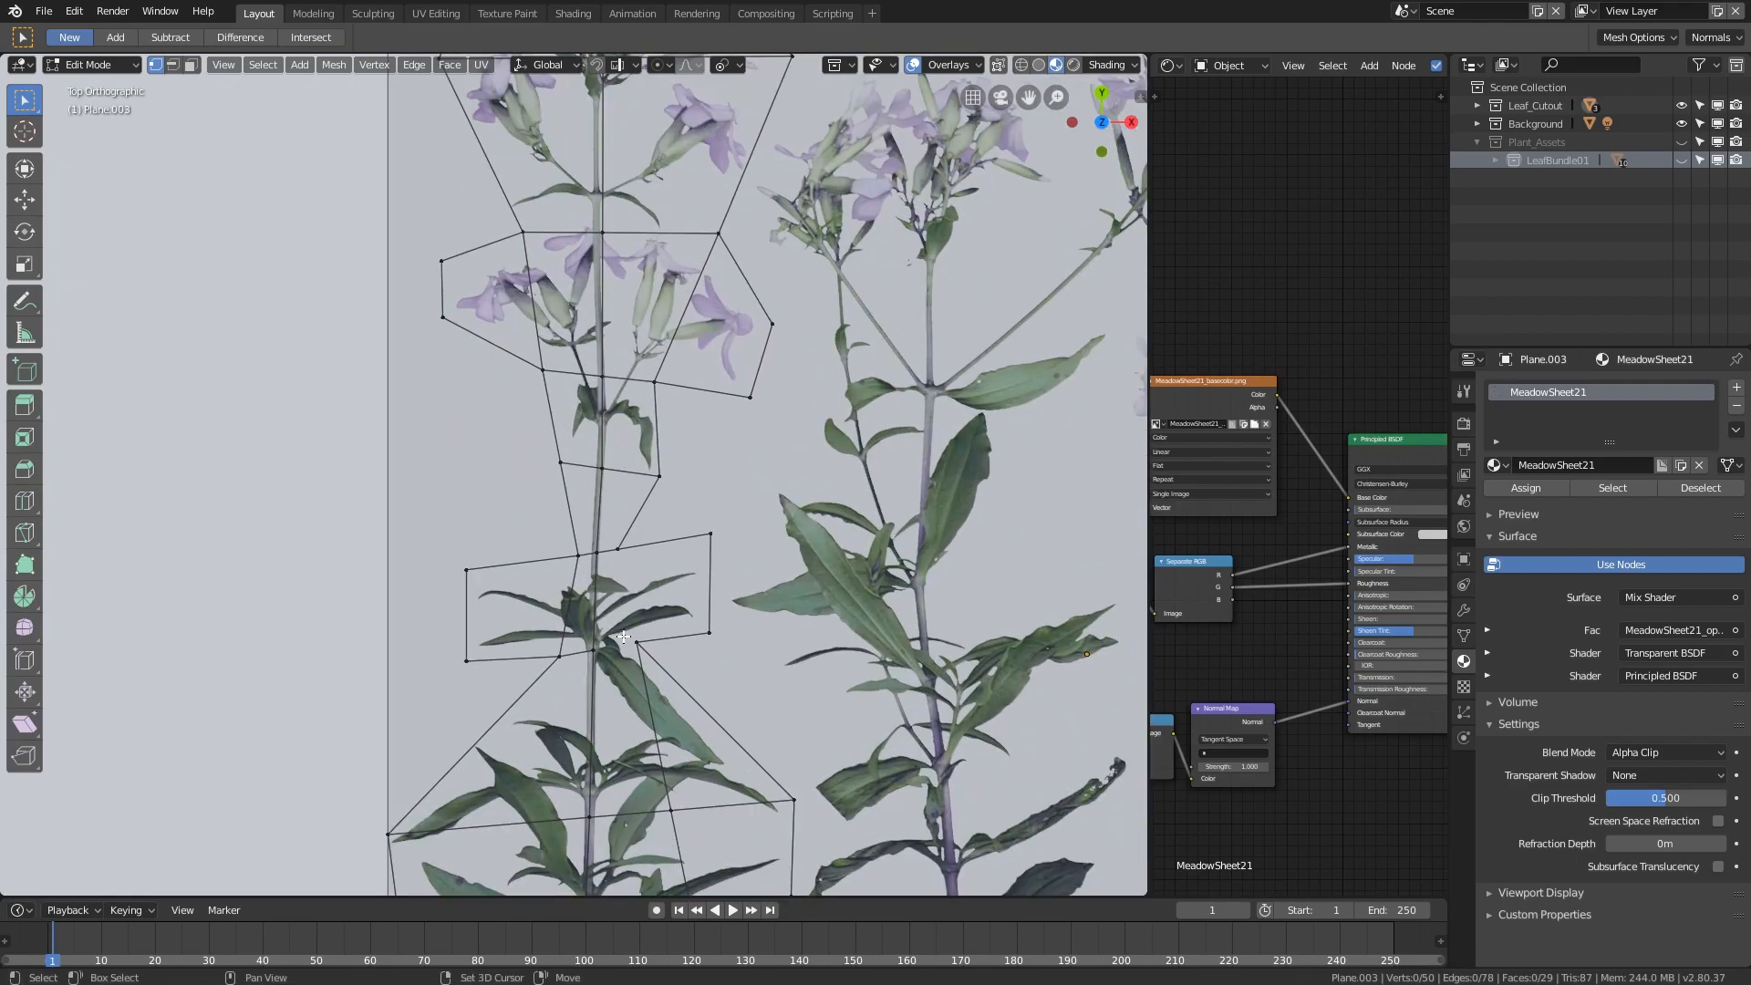
middle_click_drag(623, 636, 575, 518, "shift")
key("k")
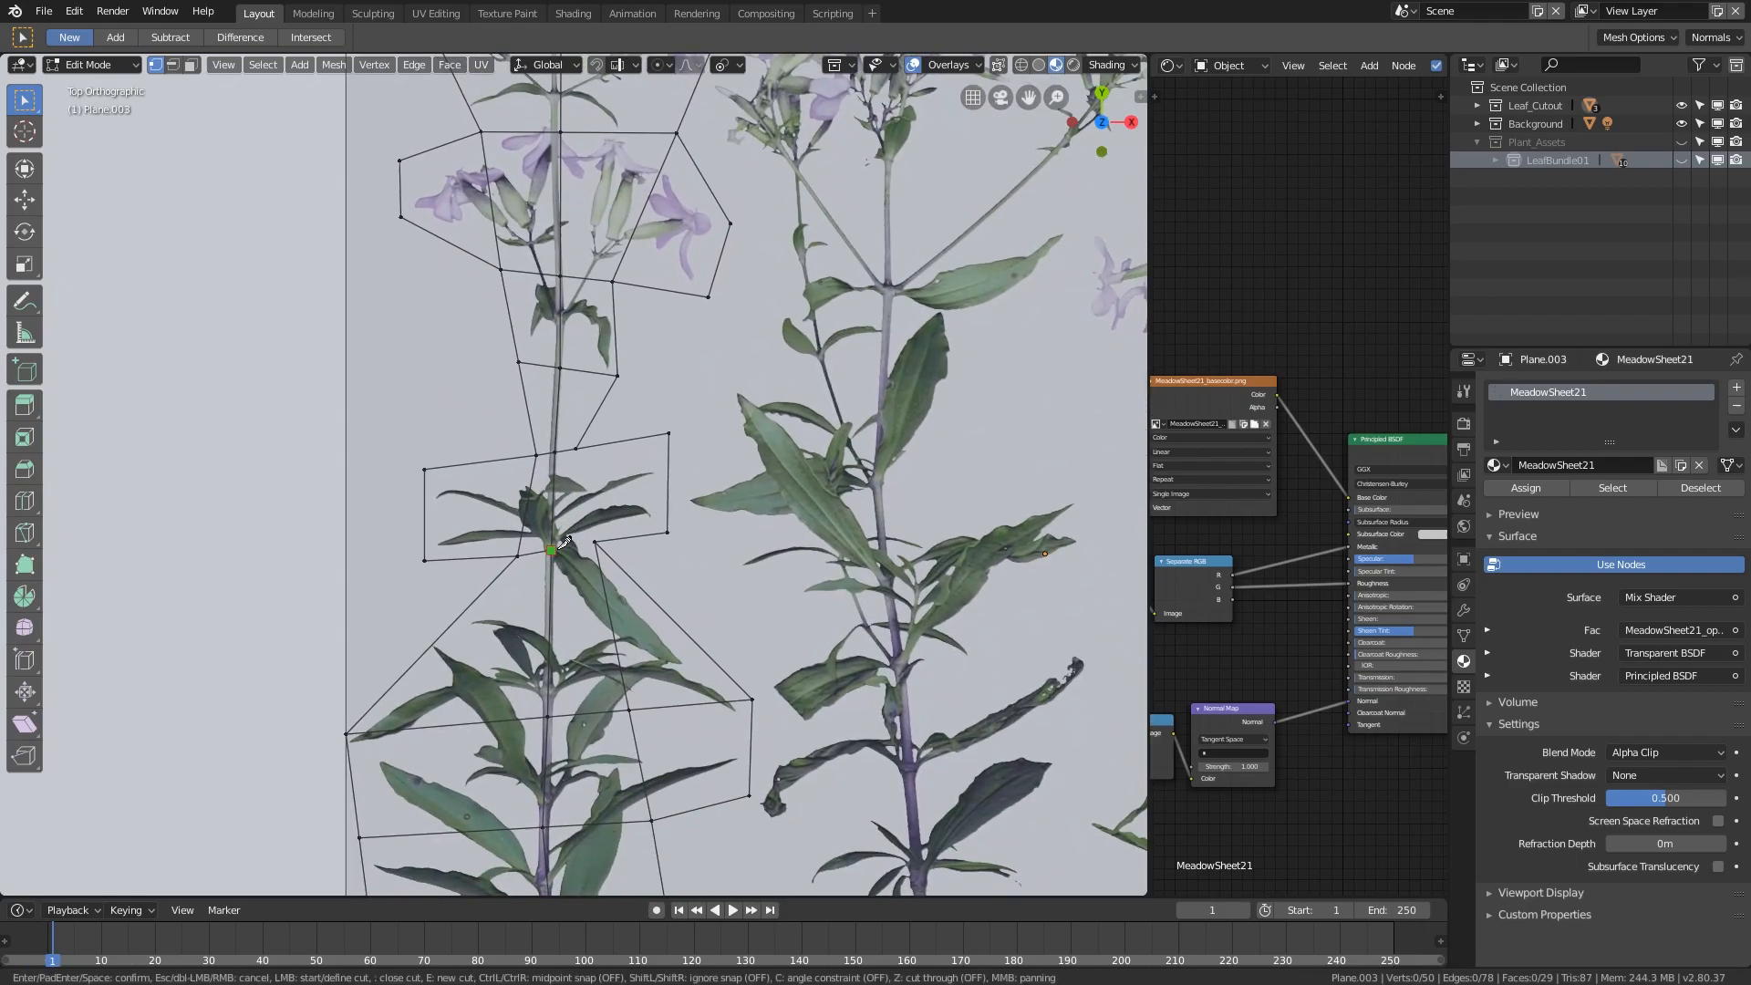
left_click(576, 449)
key("Return")
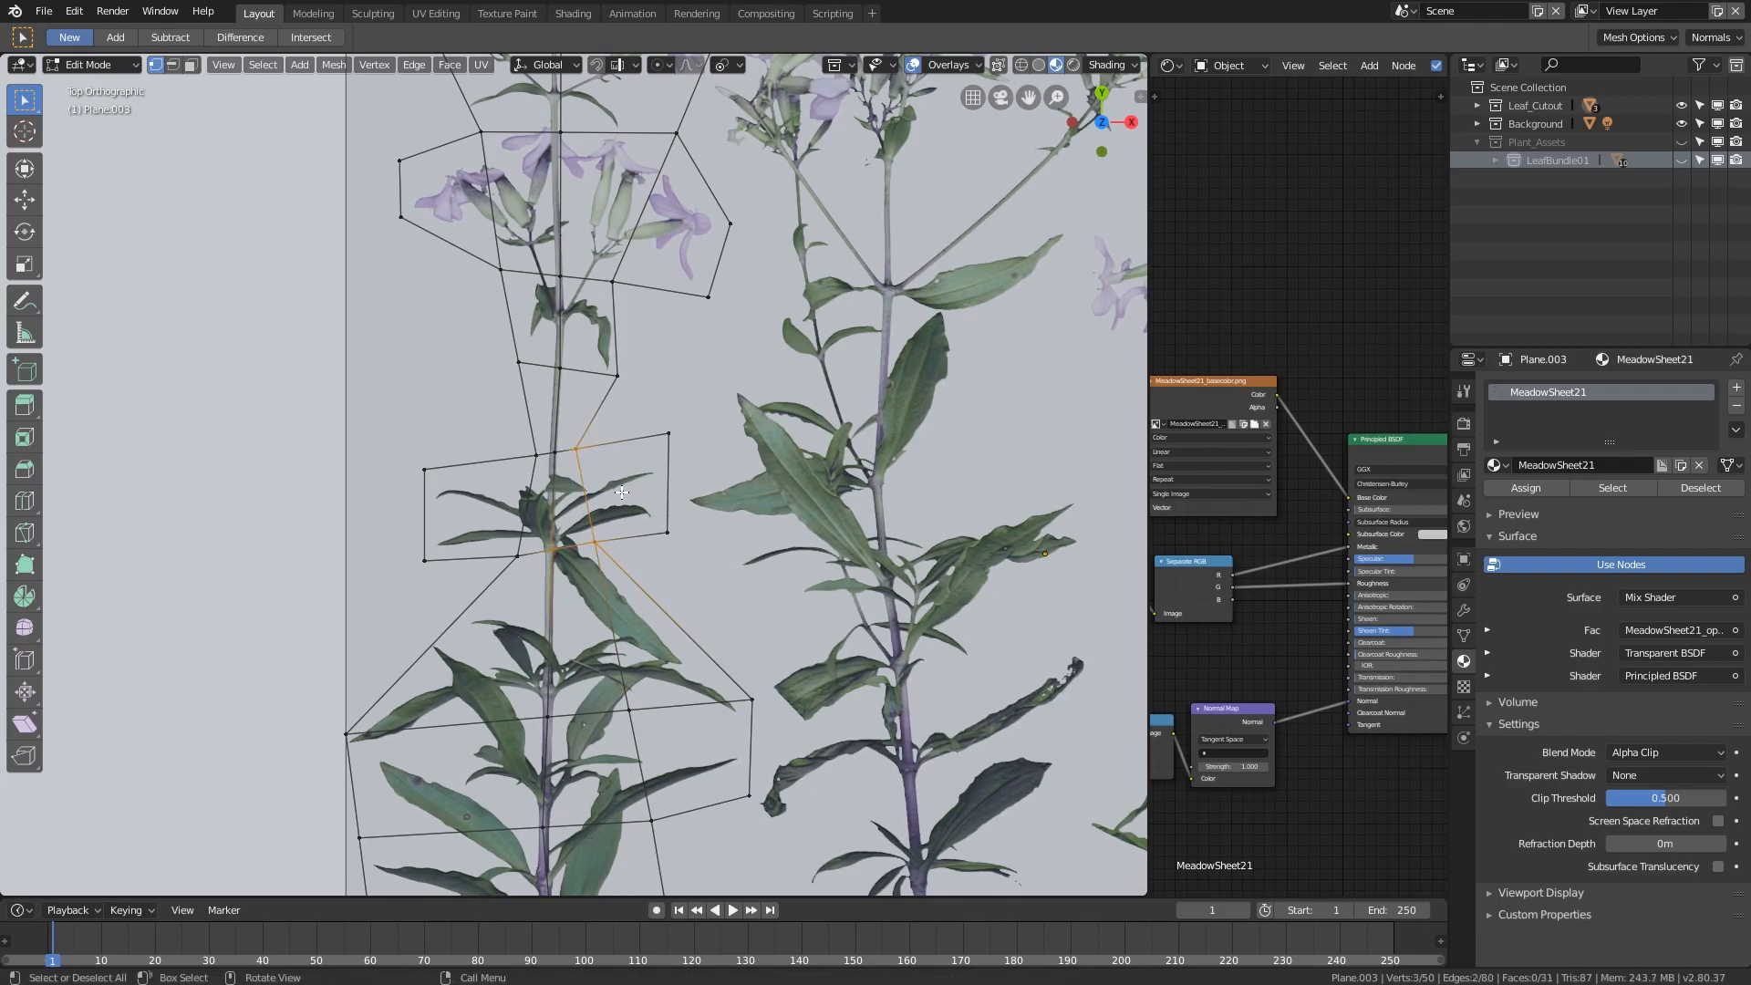
- Clear the selection and select the upper right corner vertex of the small leaf cluster's outline
scroll(593, 538, "down", 2)
key("alt+a")
scroll(697, 461, "up", 4)
left_click(711, 420)
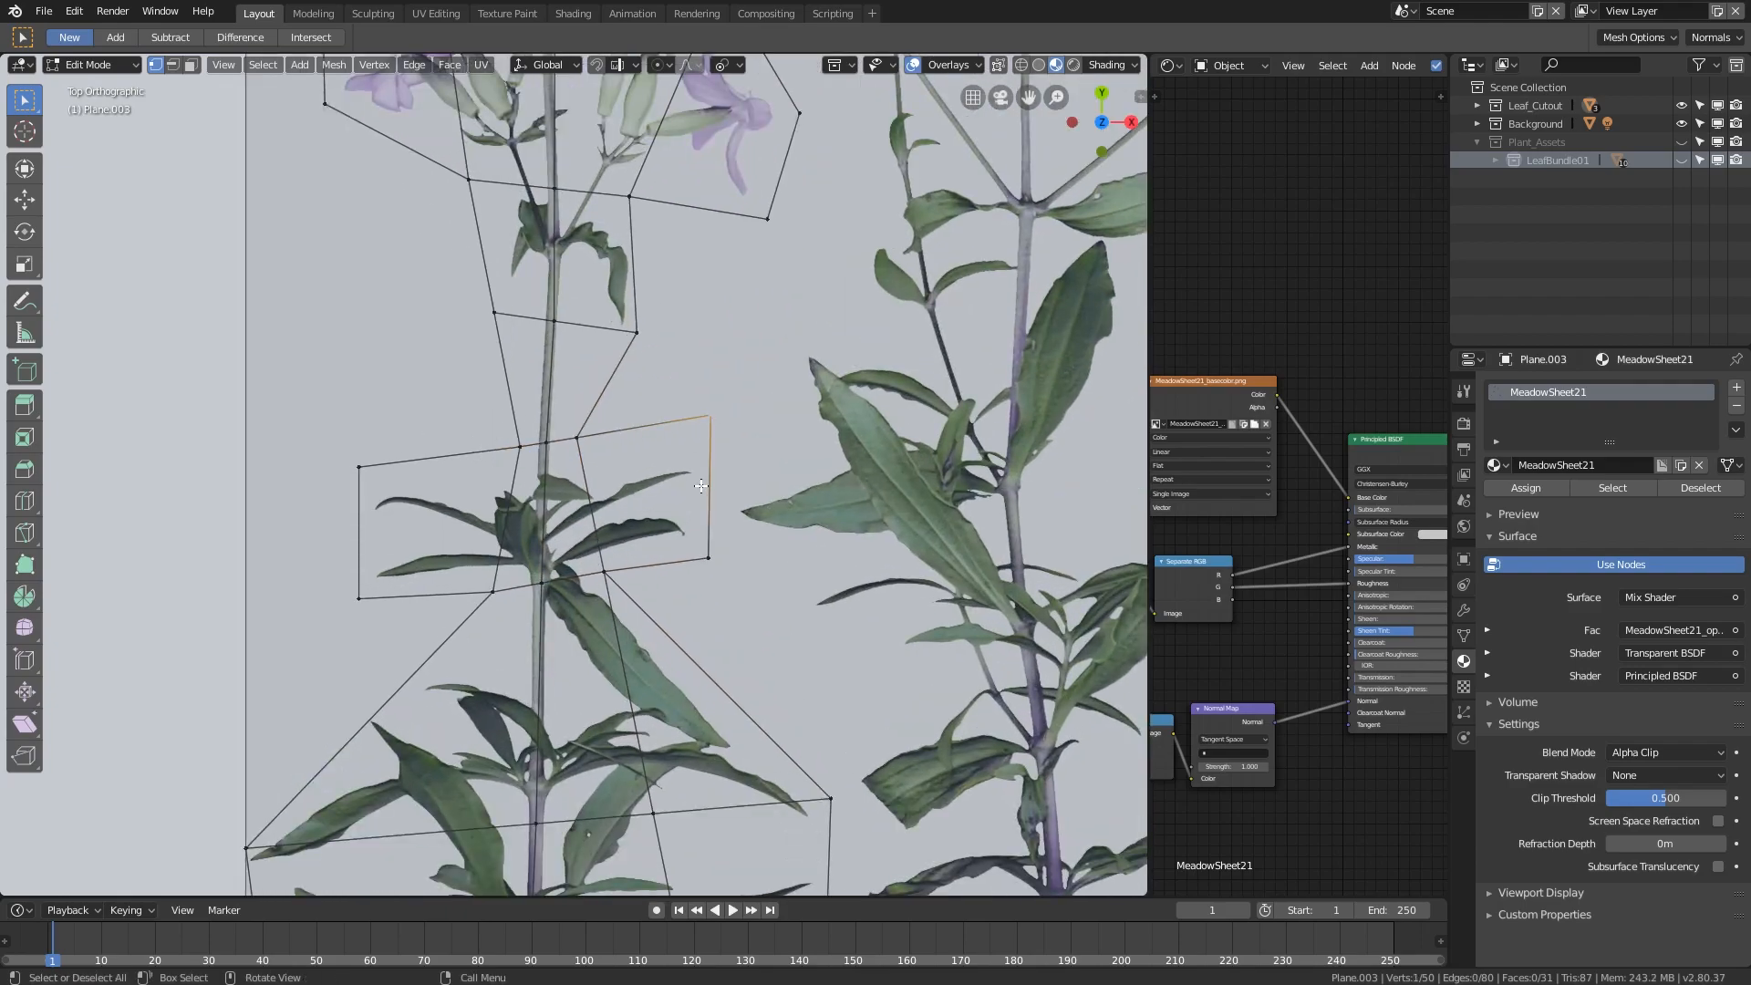
scroll(700, 486, "down", 1)
middle_click_drag(701, 486, 686, 508, "shift")
key("shift+v")
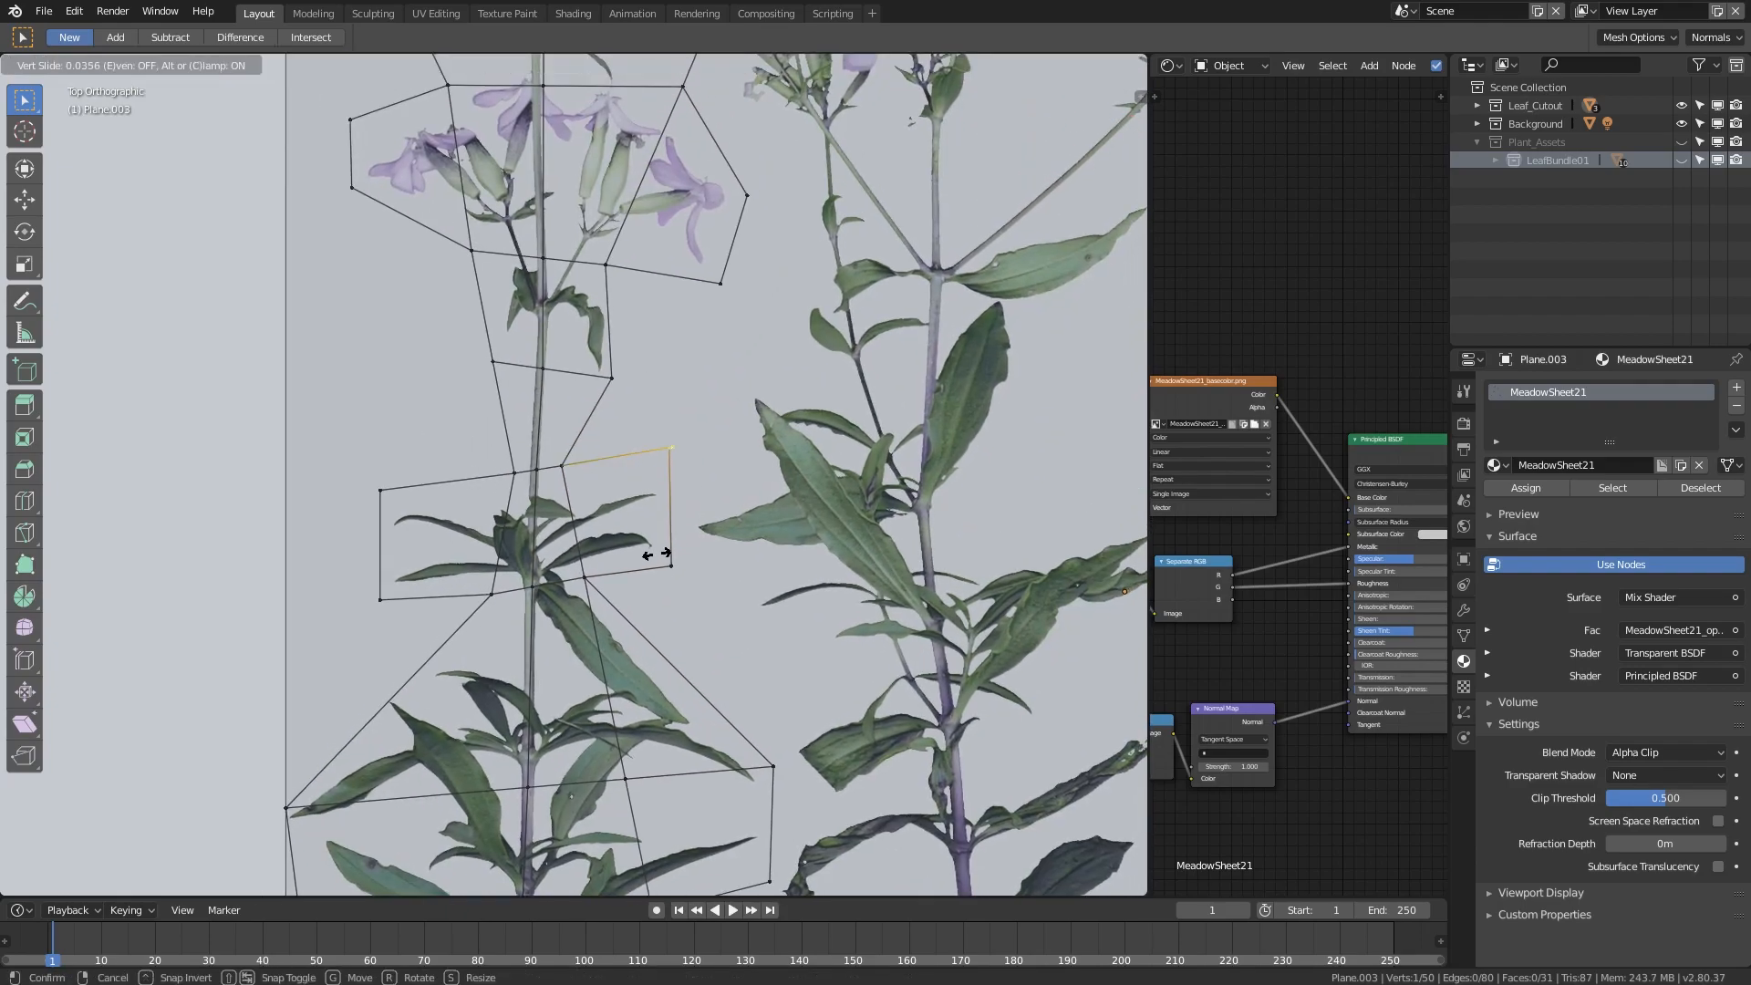
left_click(636, 571)
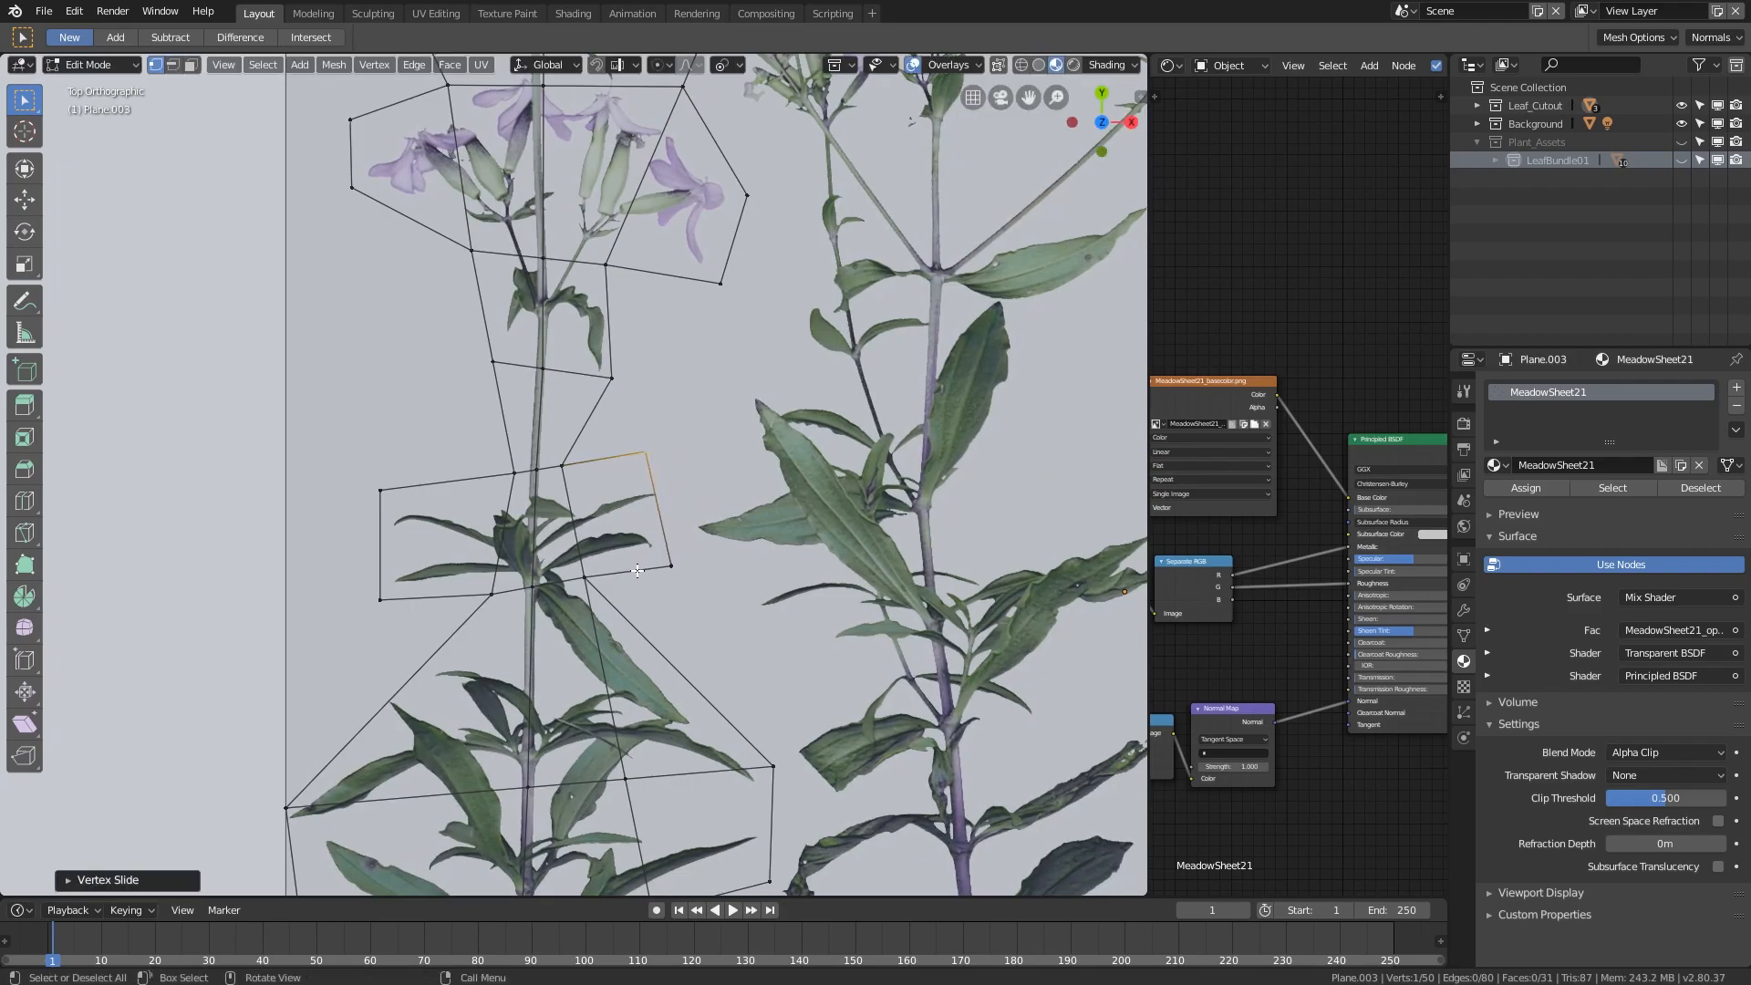
key("ctrl+z")
- Slide the two right corner vertices of the small leaf cluster's outline along their edges, closer to the leaf tips
key("shift+v")
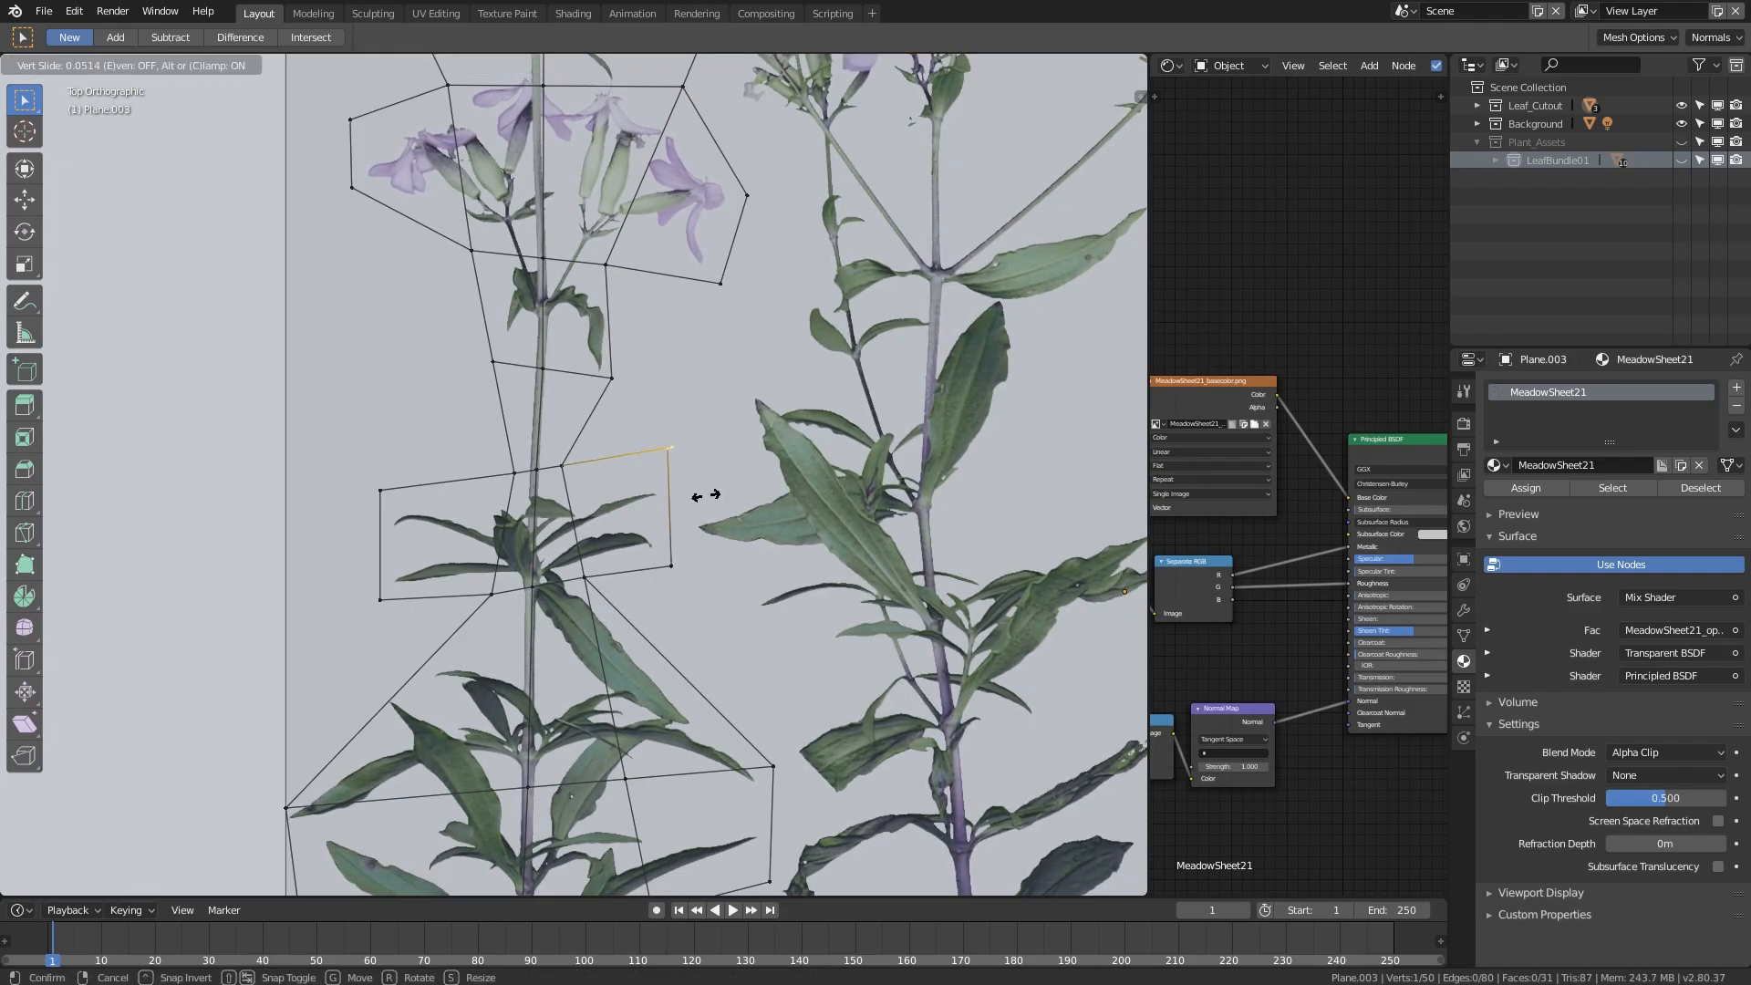
left_click(695, 498)
key("shift+v")
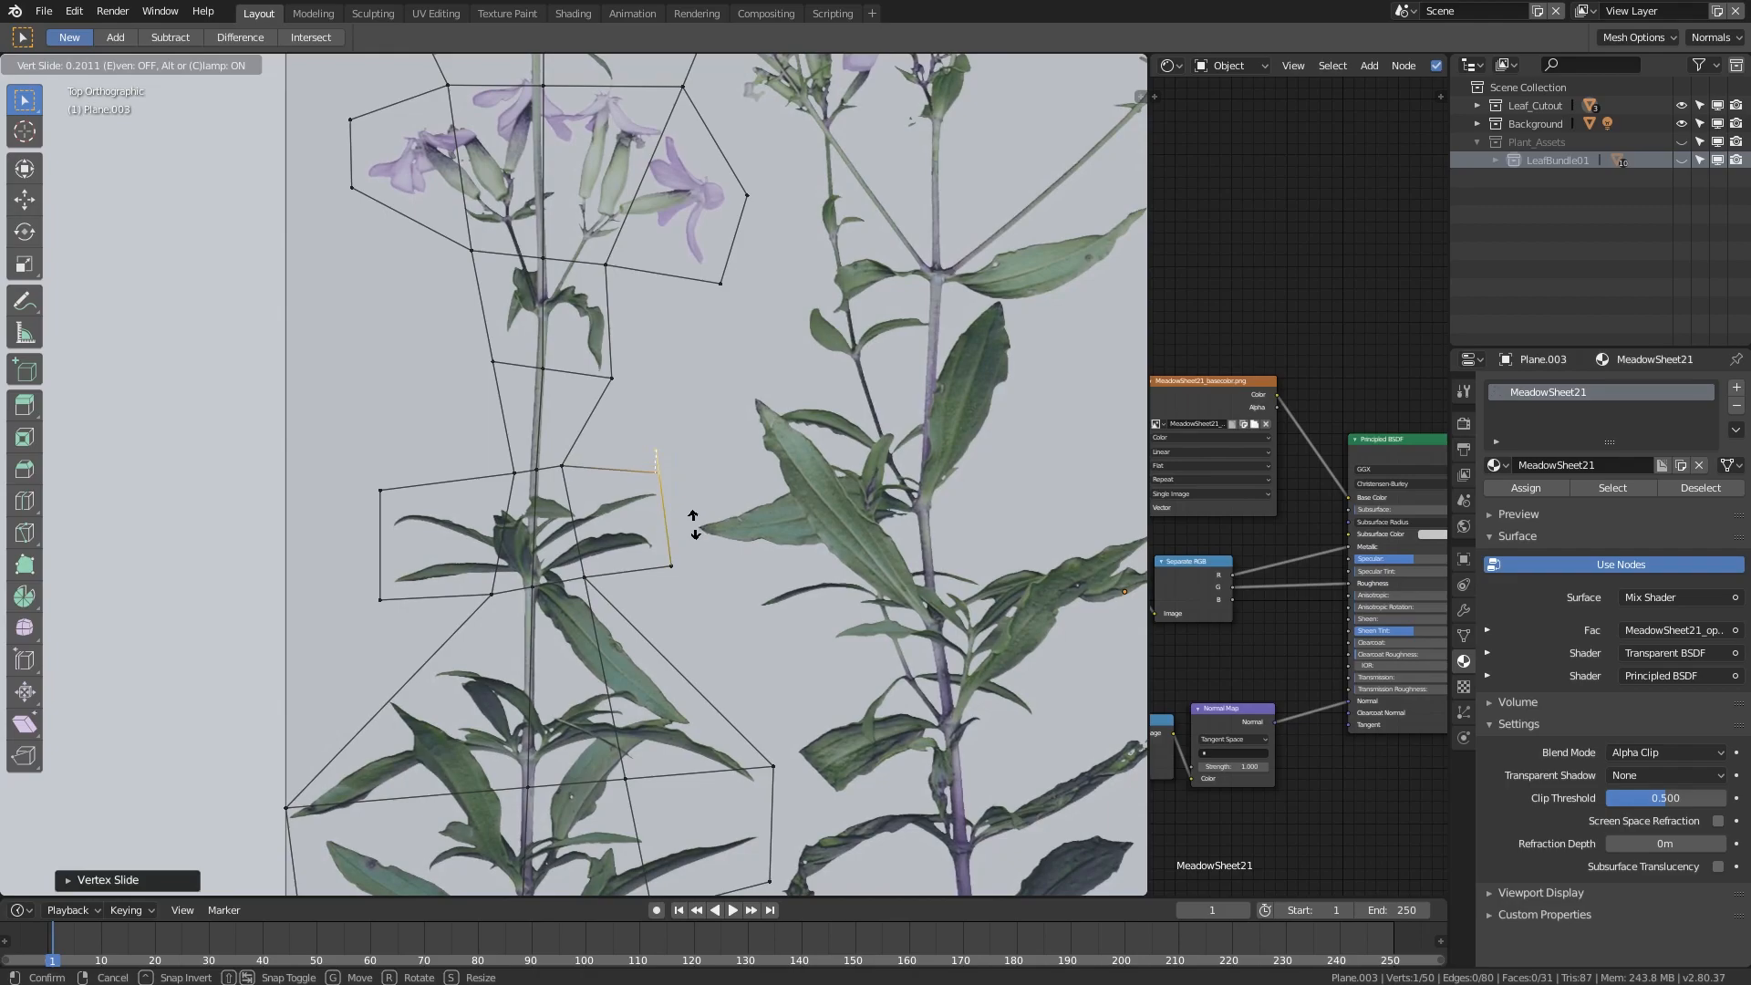
left_click(694, 537)
scroll(713, 609, "up", 2)
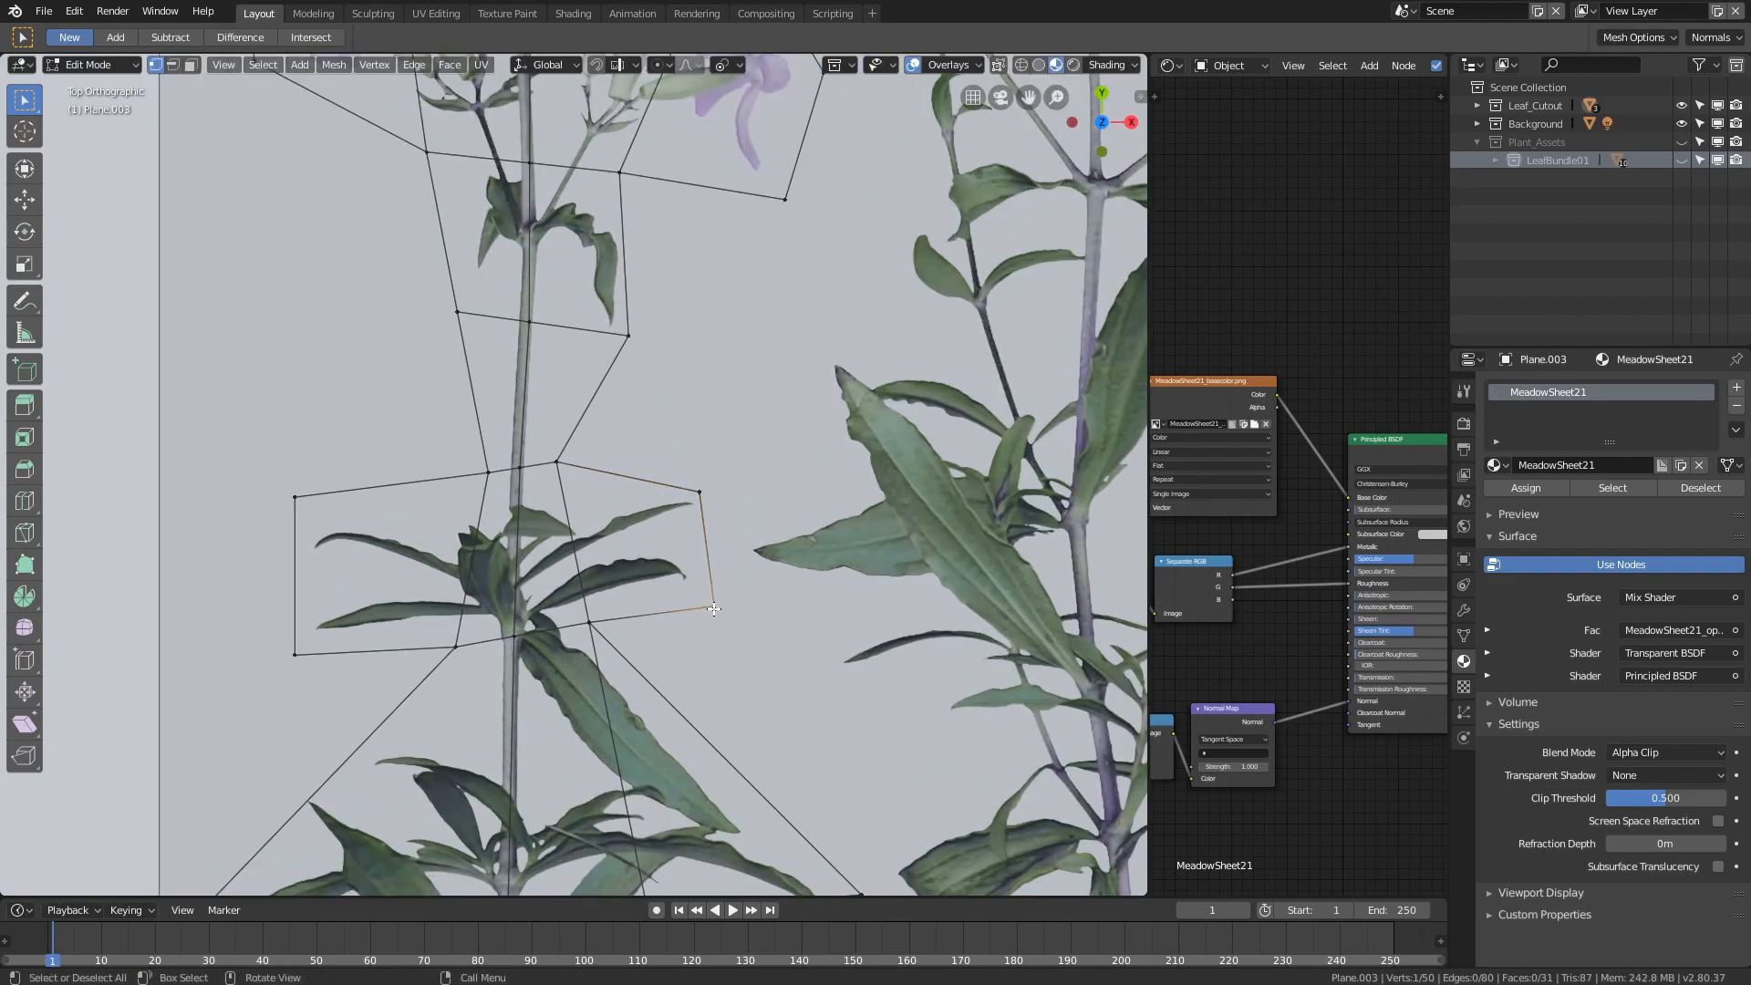
key("shift+v")
left_click(700, 581)
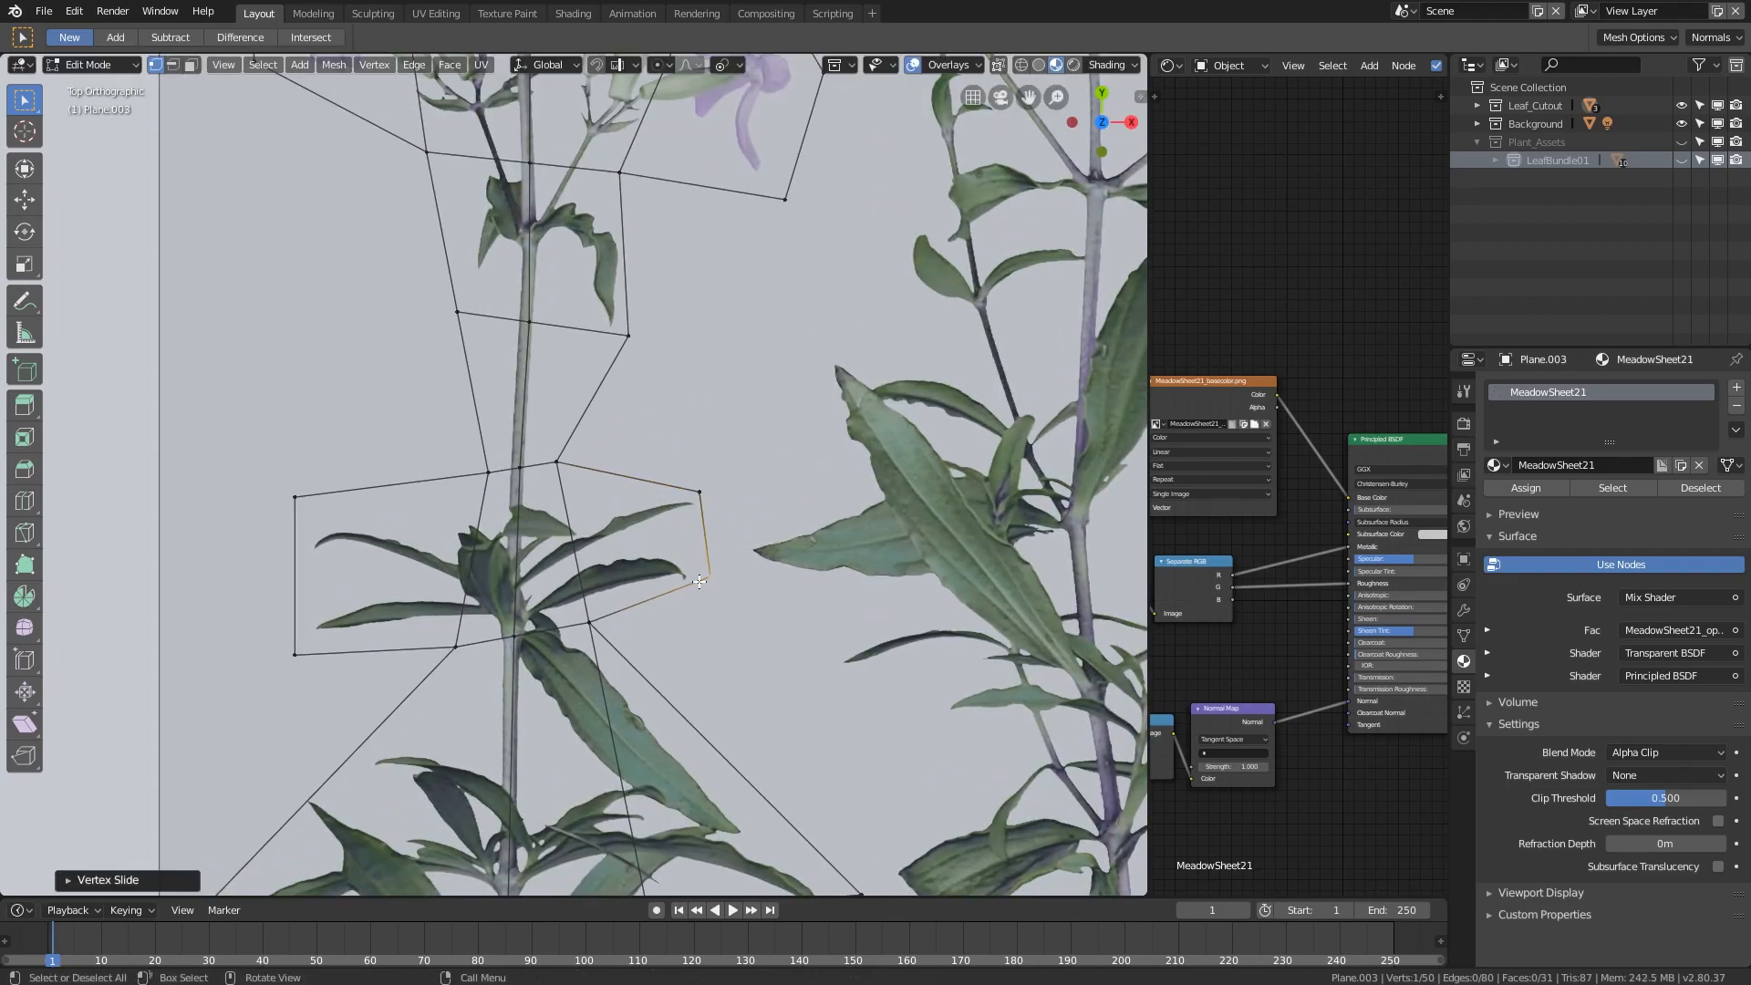
- Slide the lower left and upper left corner vertices of the small leaf cluster's outline closer to the leaves
left_click(310, 651)
key("shift+v")
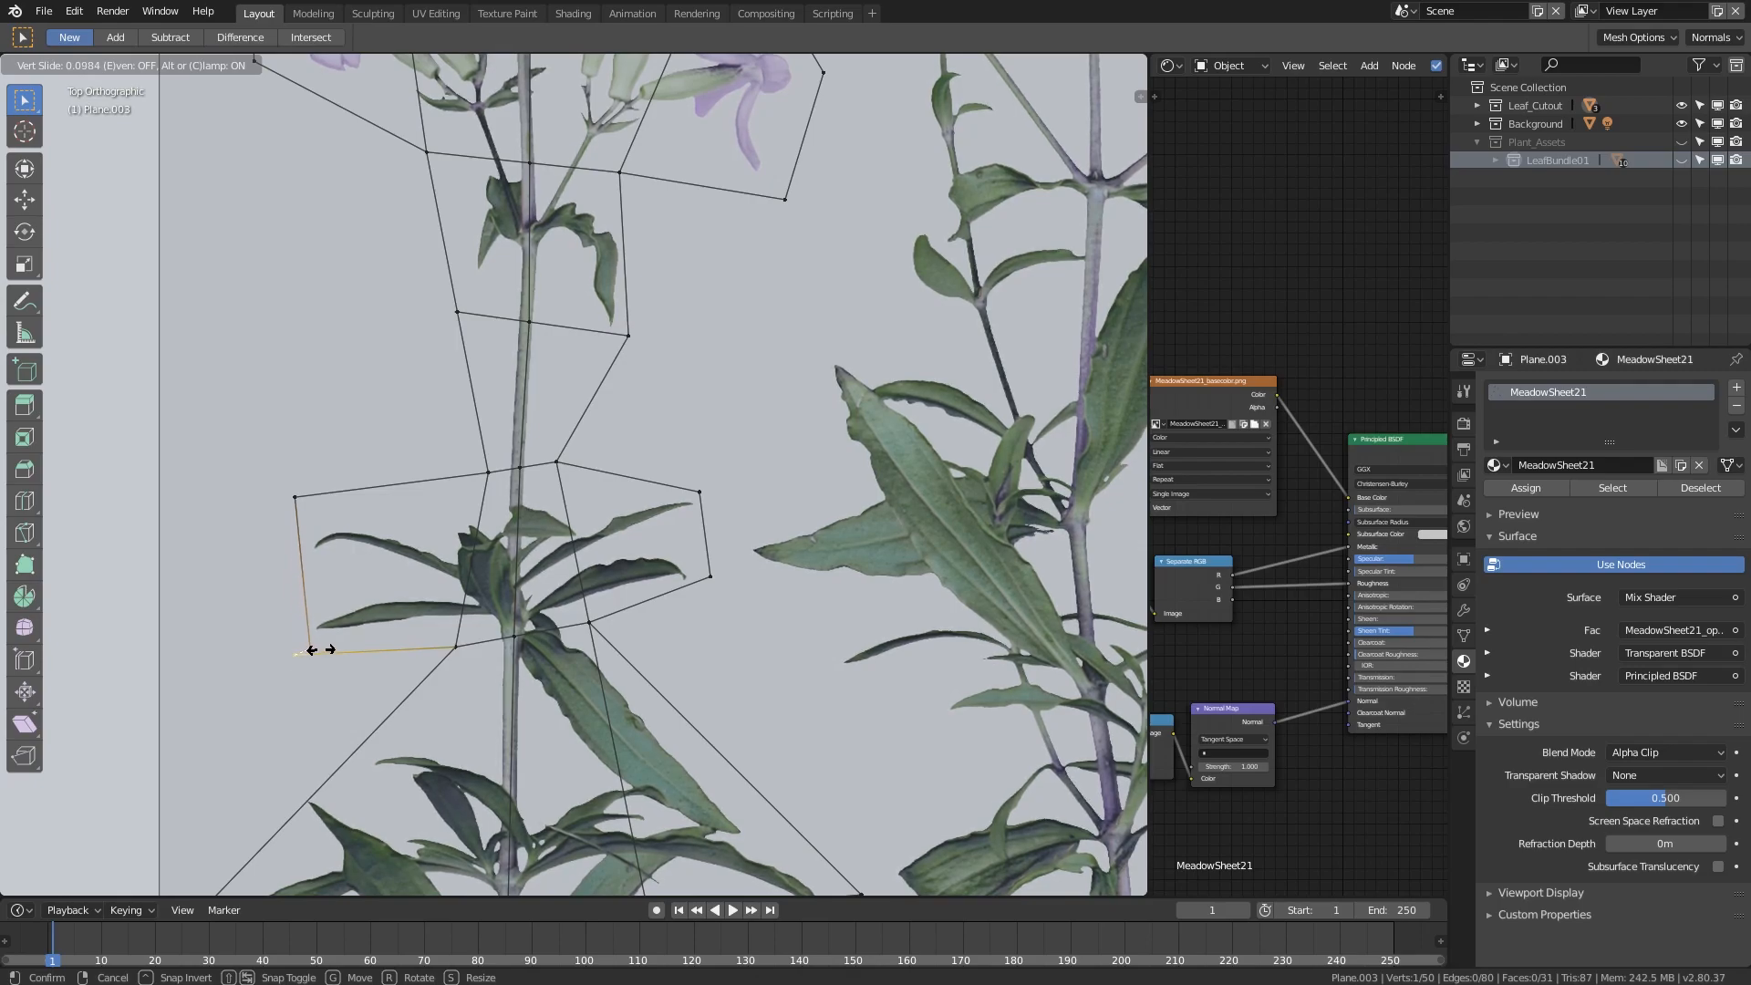
left_click(321, 649)
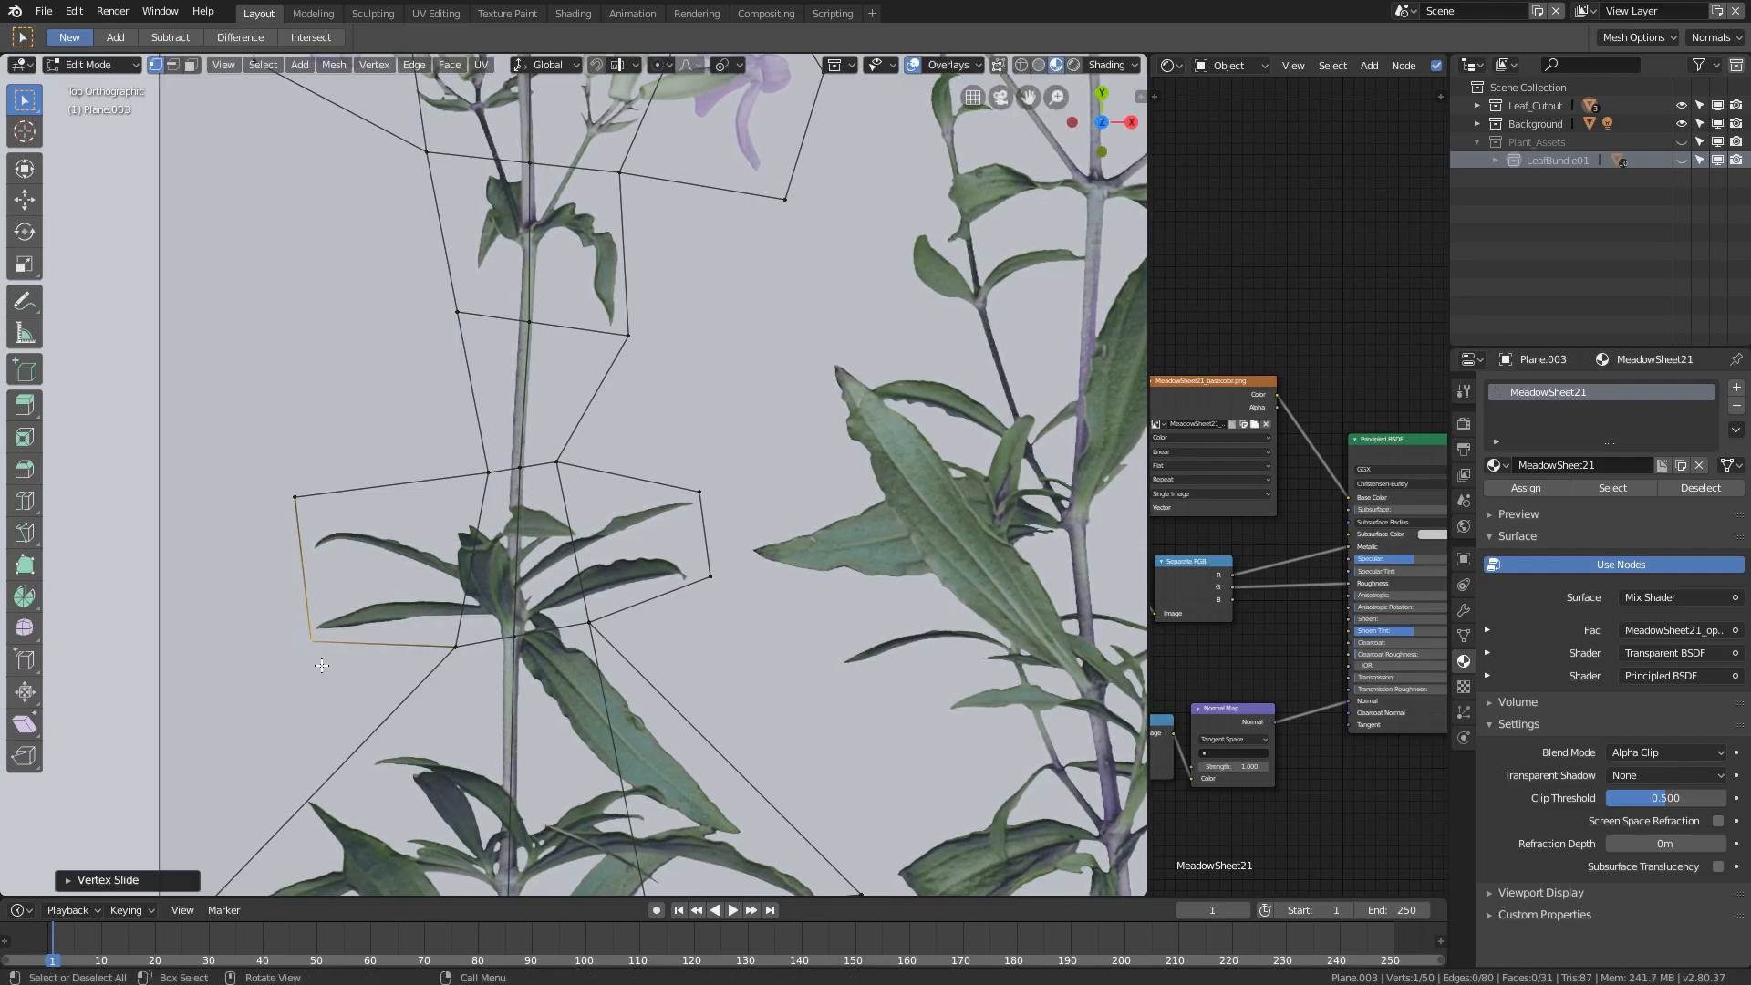
left_click(294, 499)
key("shift+v")
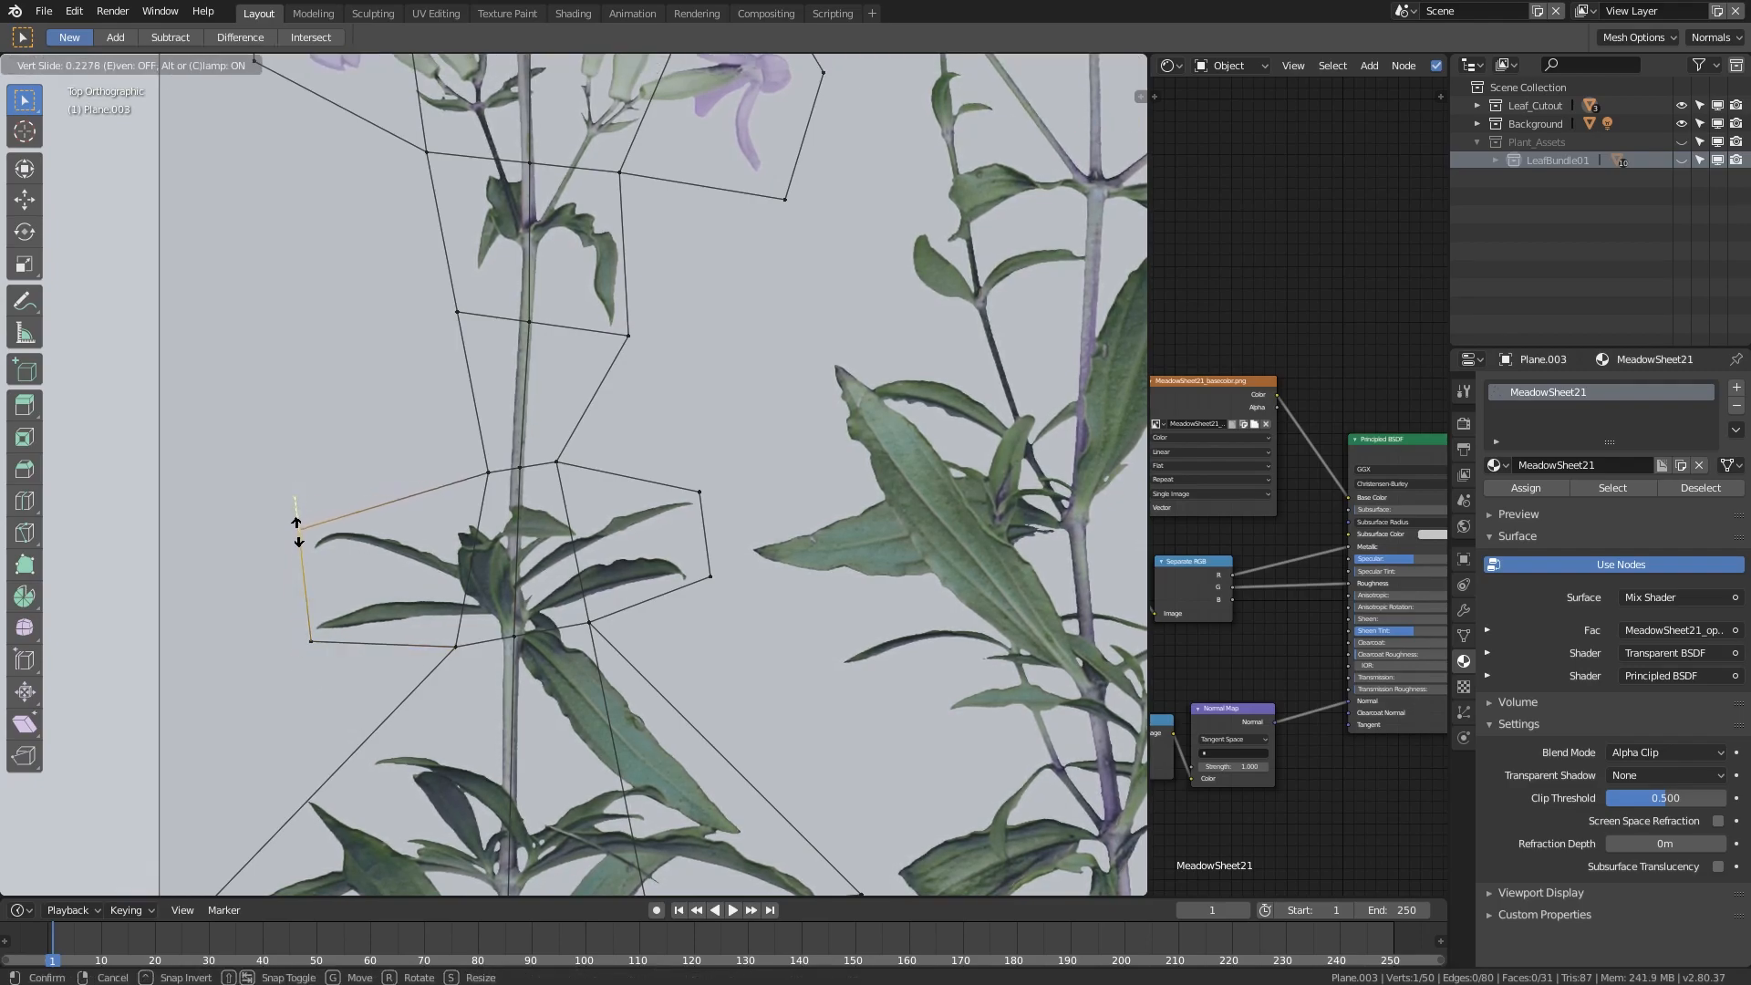
left_click(298, 539)
key("shift+v")
left_click(330, 587)
- Slide the left outline vertex between the middle leaves slightly inward toward the stem
middle_click_drag(348, 738, 367, 388, "shift")
middle_click_drag(347, 561, 348, 284, "shift")
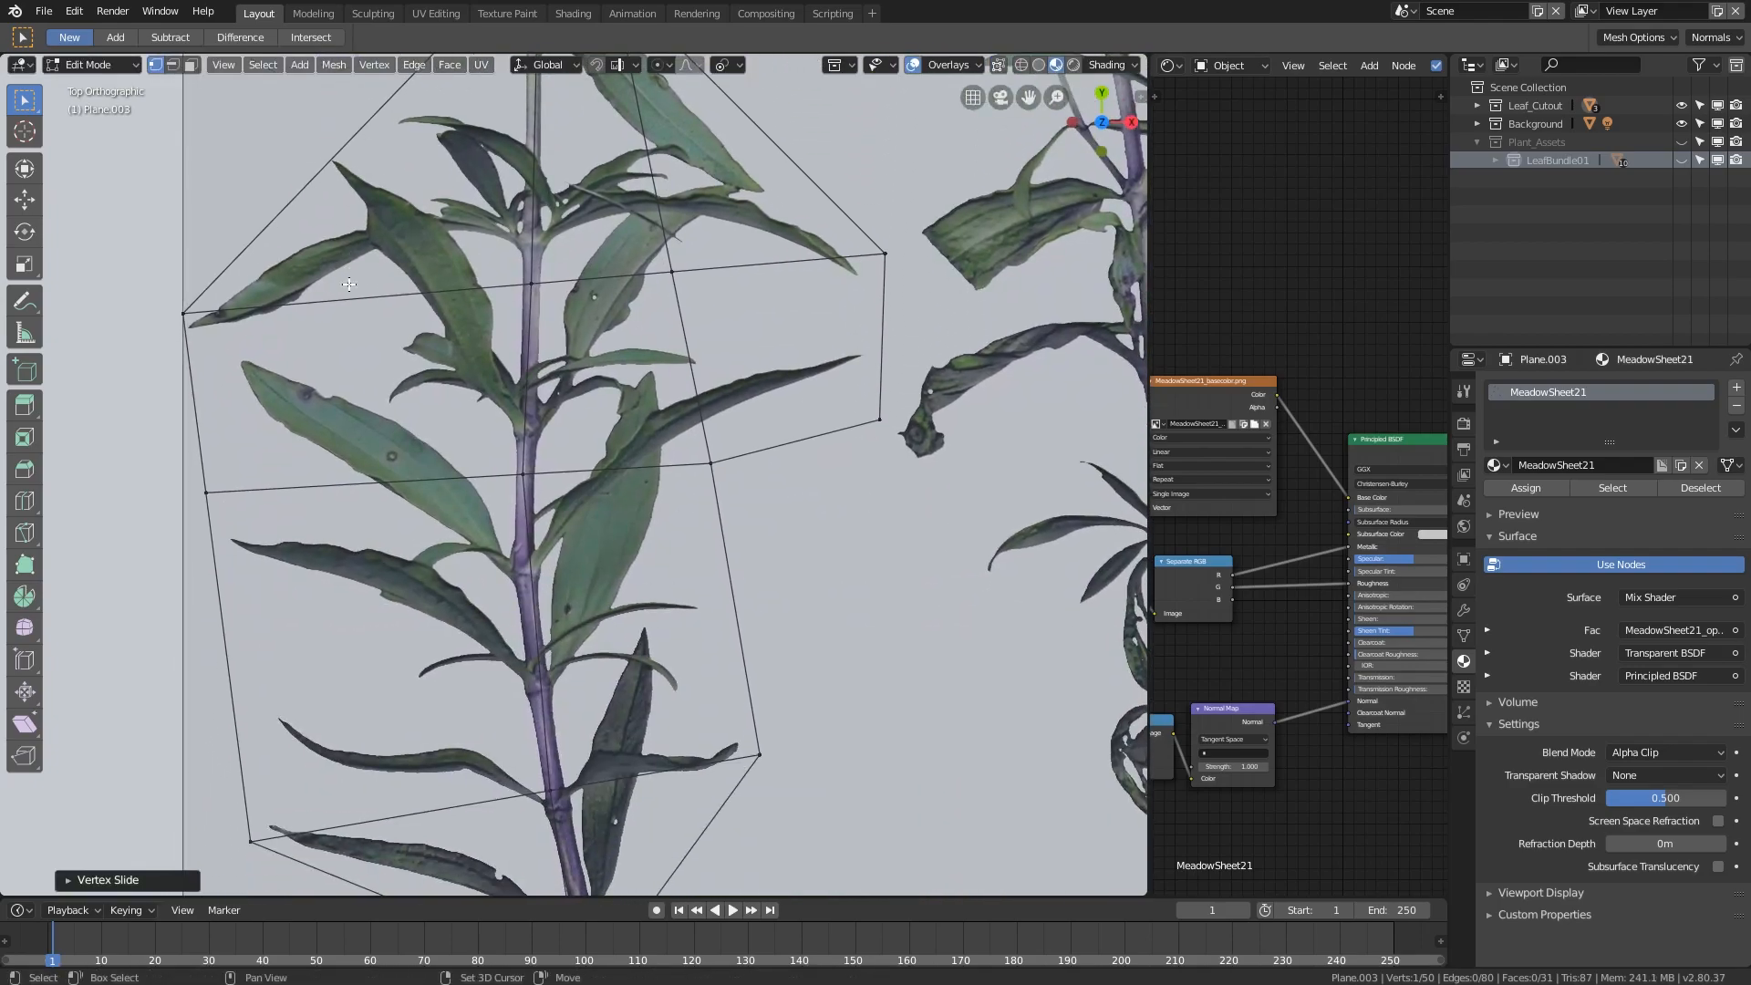
left_click(223, 497)
key("shift+v")
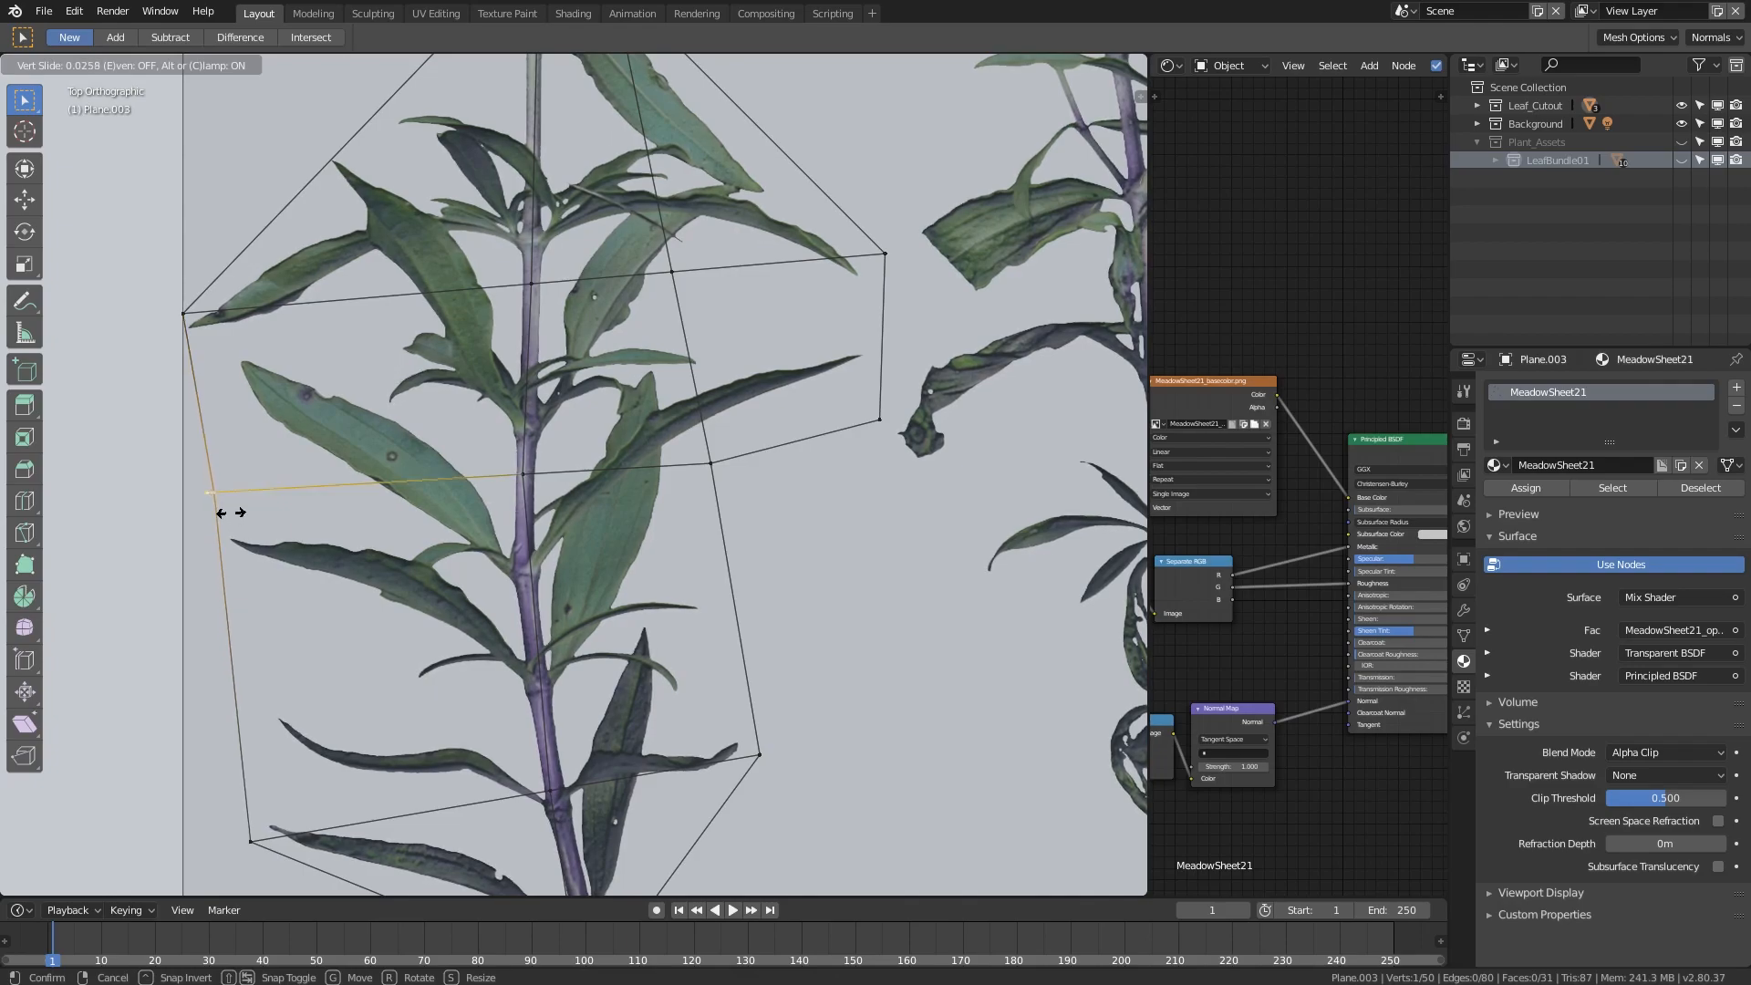
left_click(232, 513)
- Slide the left outline's corner vertex beside the lowest leaf closer to the leaf tip
middle_click_drag(243, 680, 222, 493, "shift")
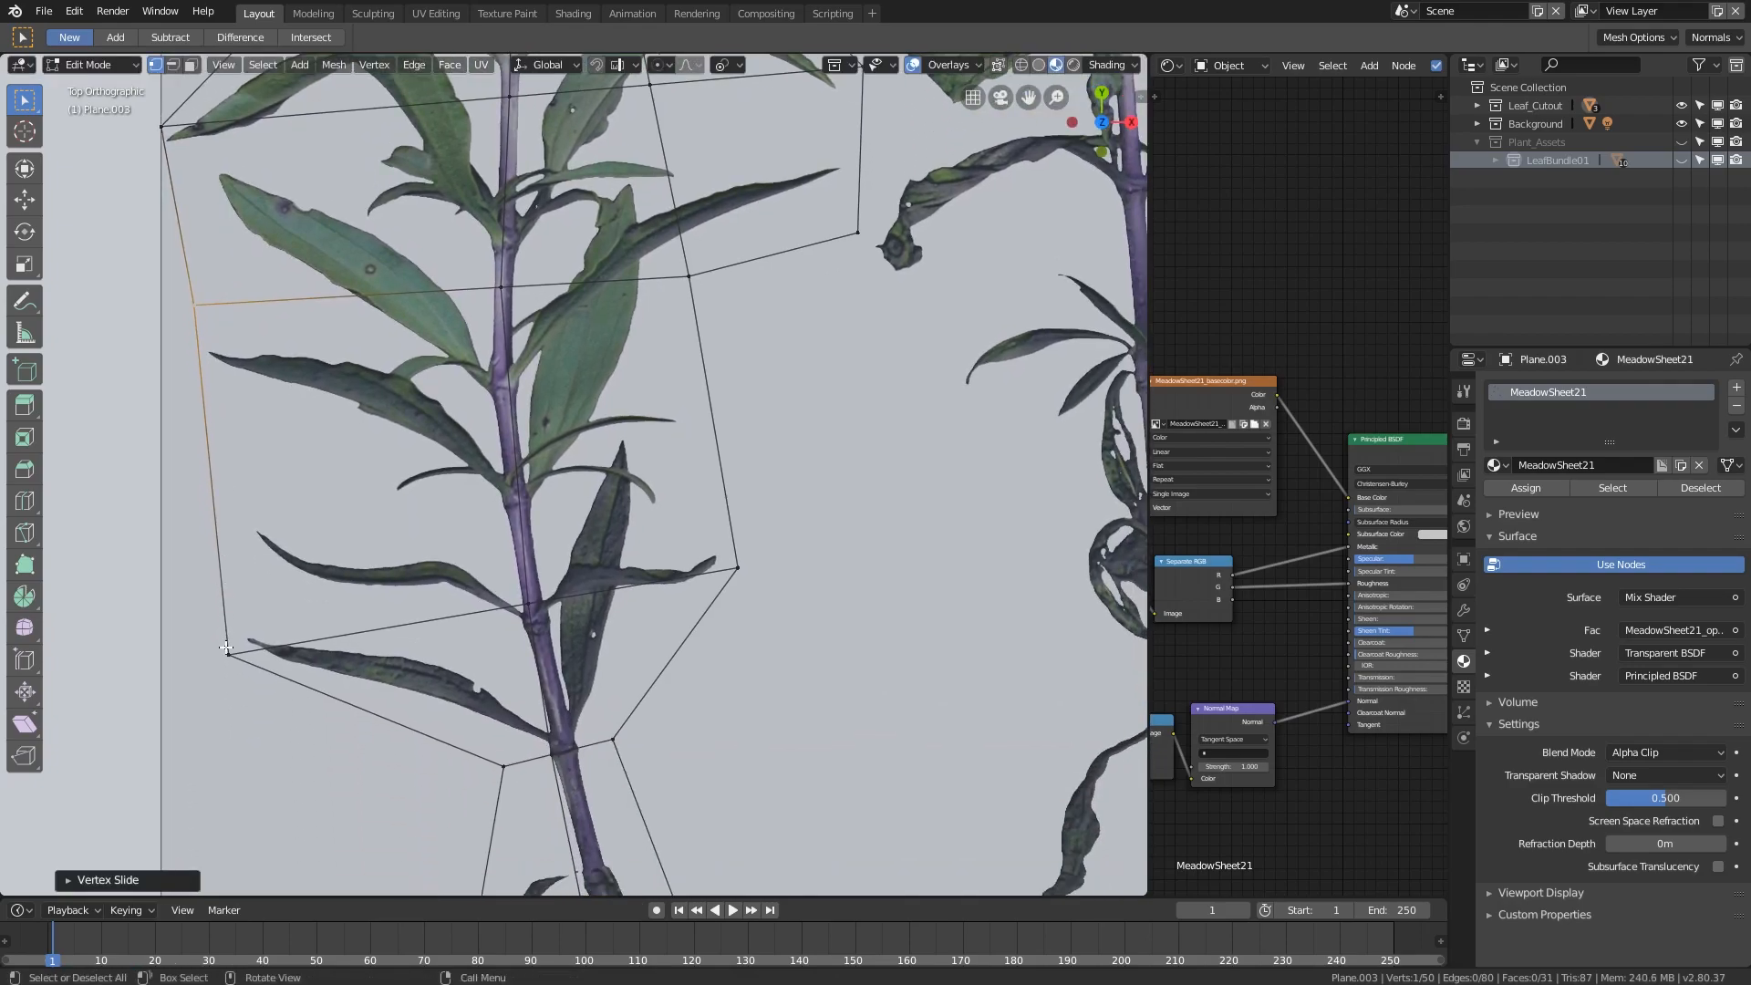
left_click(233, 660)
key("shift+v")
left_click(234, 655)
key("g")
key("Escape")
scroll(530, 765, "down", 1)
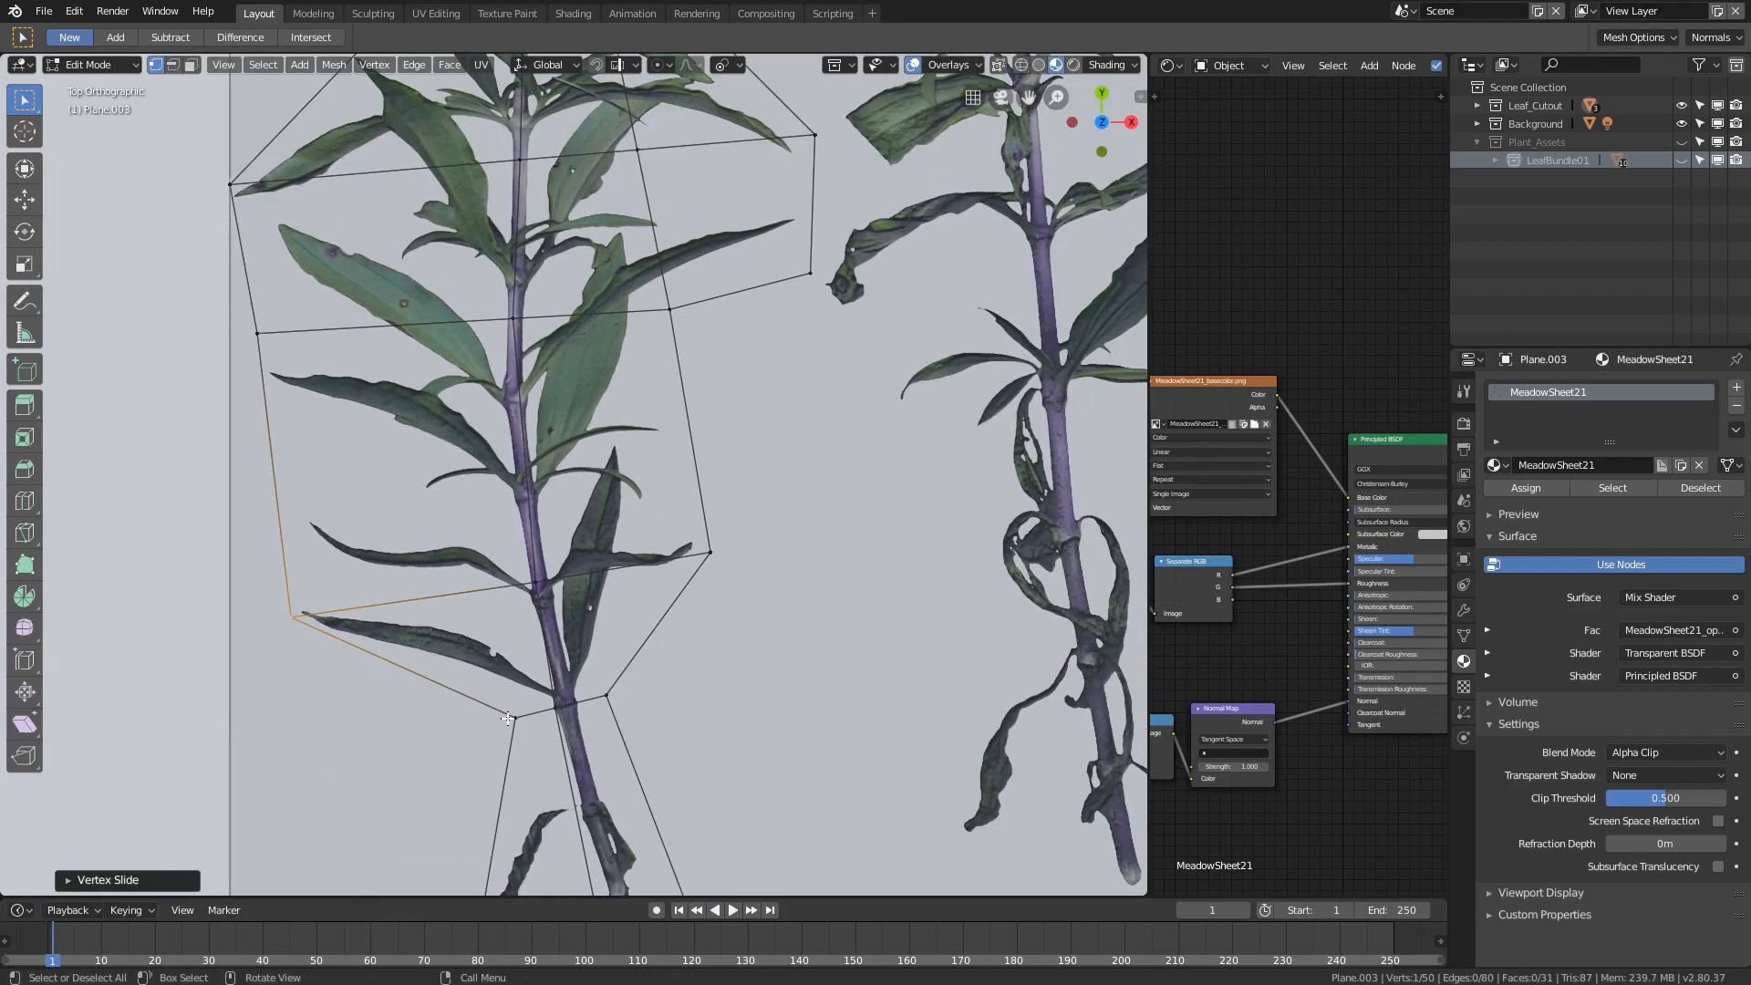
- Slide the outline vertices on both sides of the bare lower stem to tighten the cutout around it
key("shift+v")
left_click(531, 762)
middle_click_drag(557, 847, 545, 719, "shift")
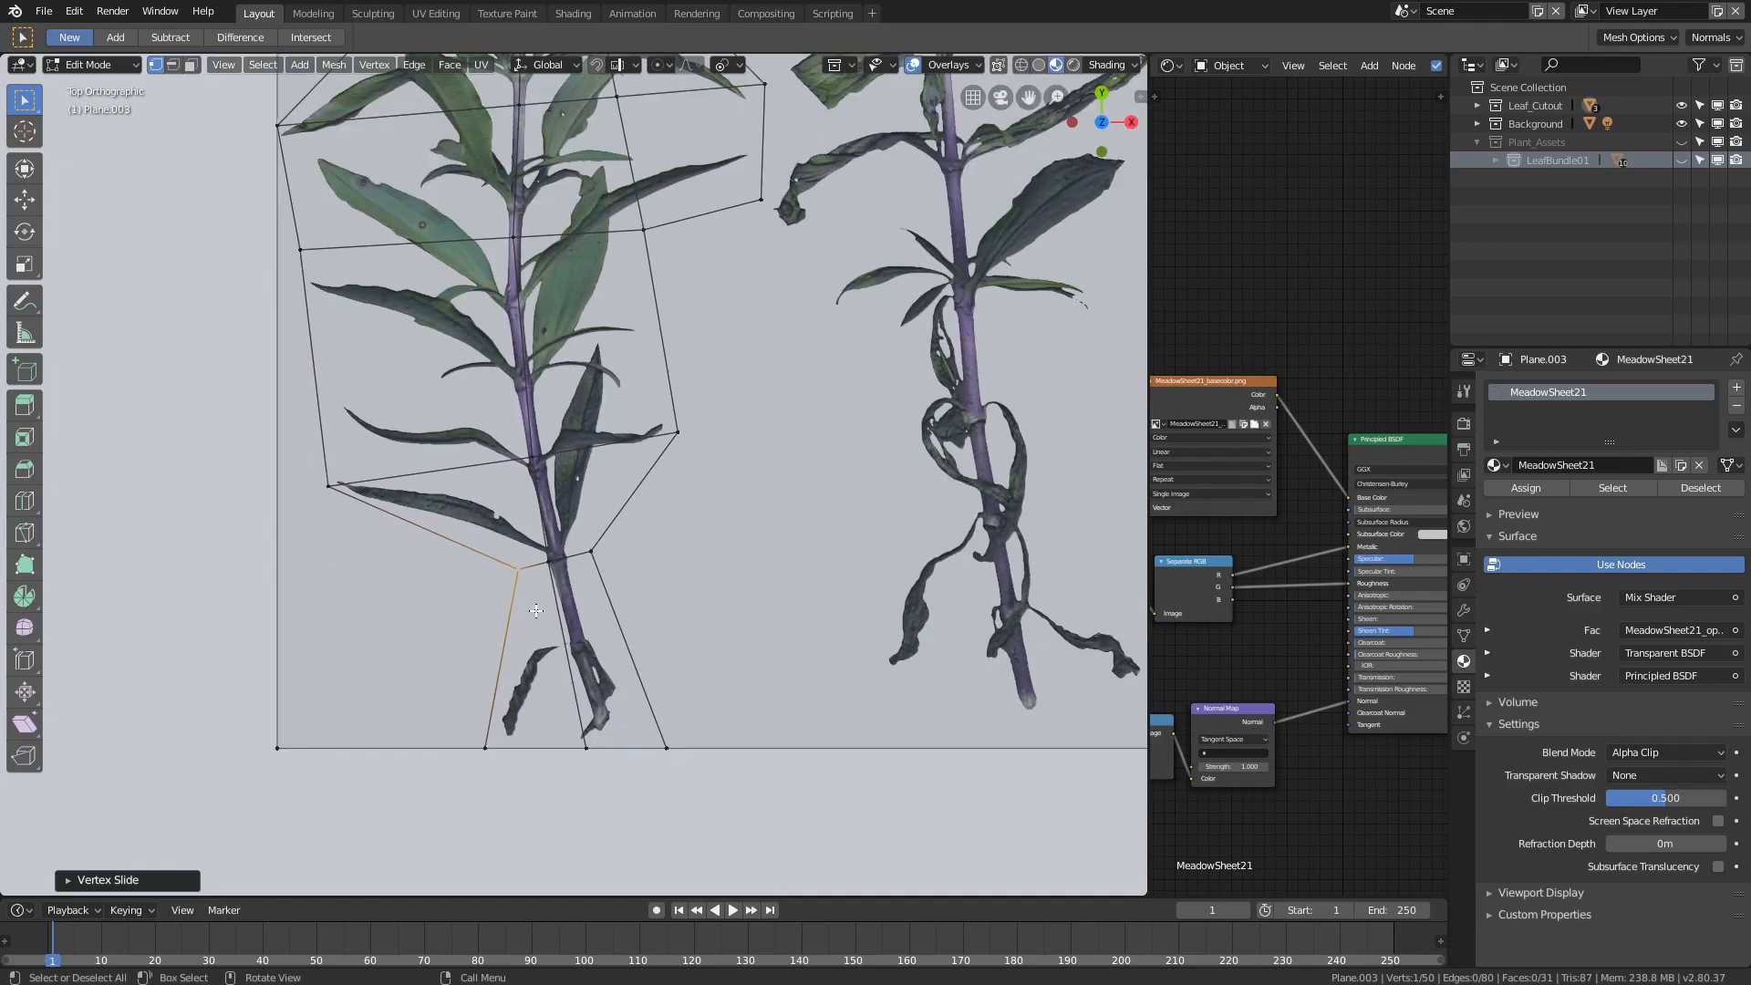
left_click(585, 572)
key("shift+v")
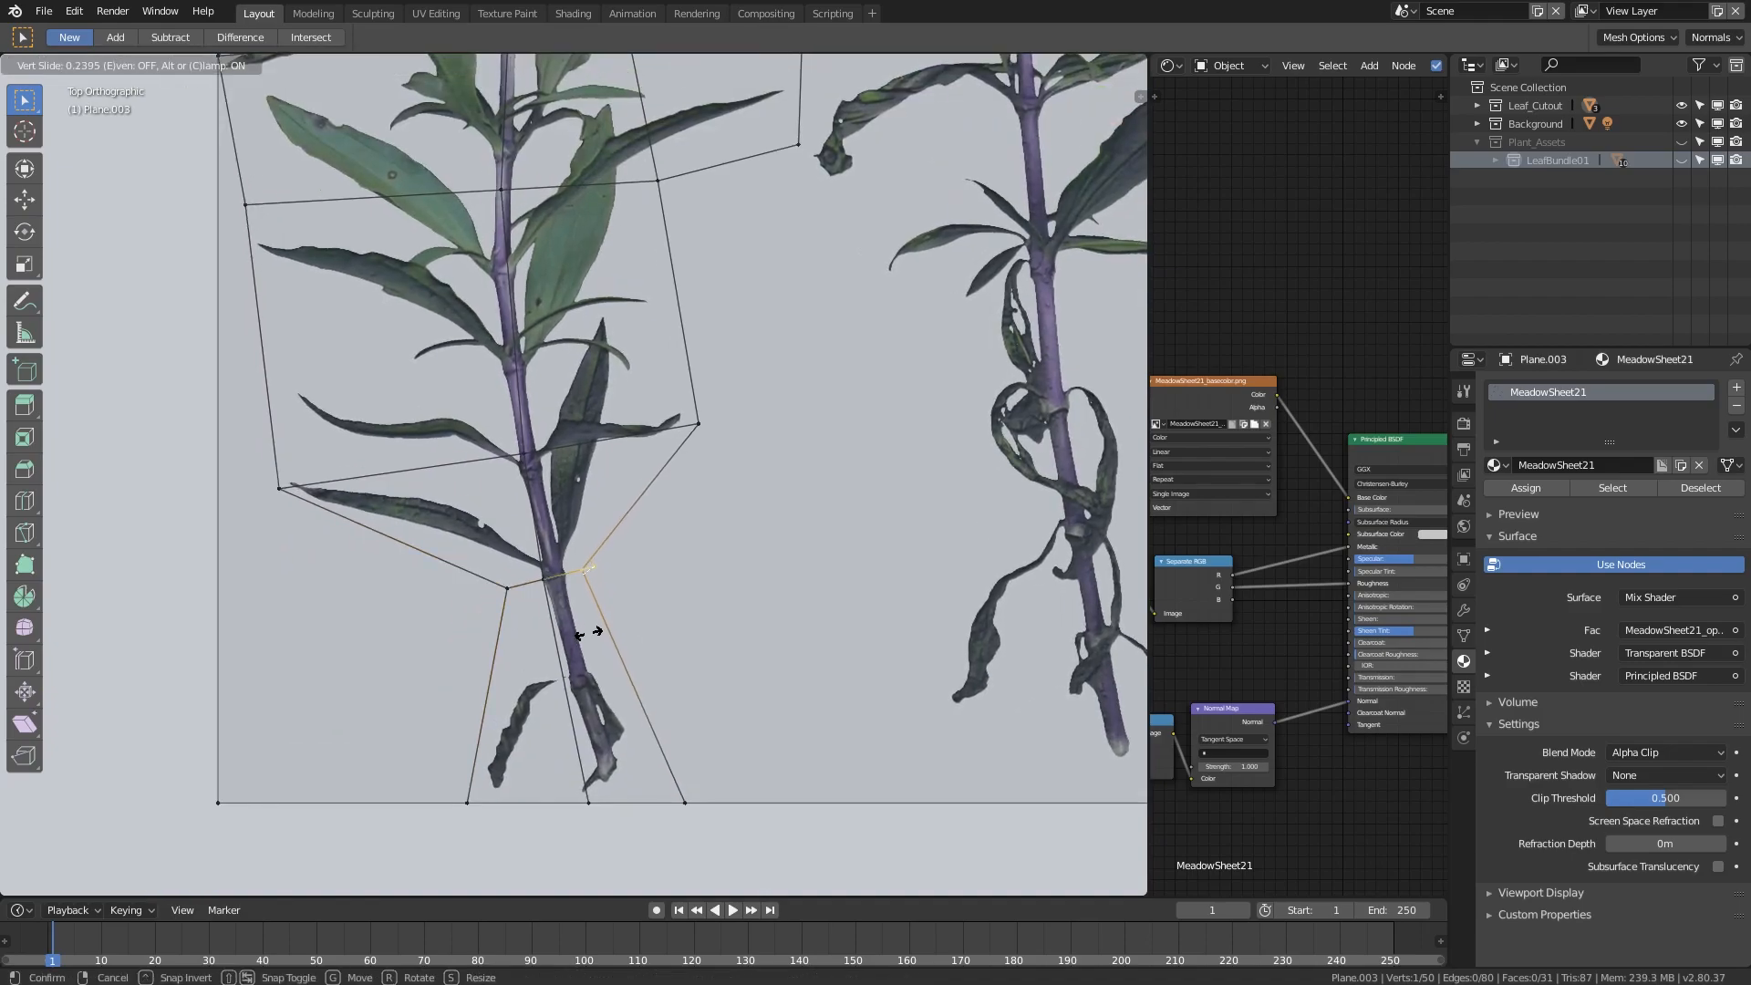
left_click(659, 819)
- Slide the right outline vertex beside the lowest leaves inward to the leaf tip
middle_click_drag(705, 431, 680, 650, "shift")
left_click(681, 651)
key("shift+v")
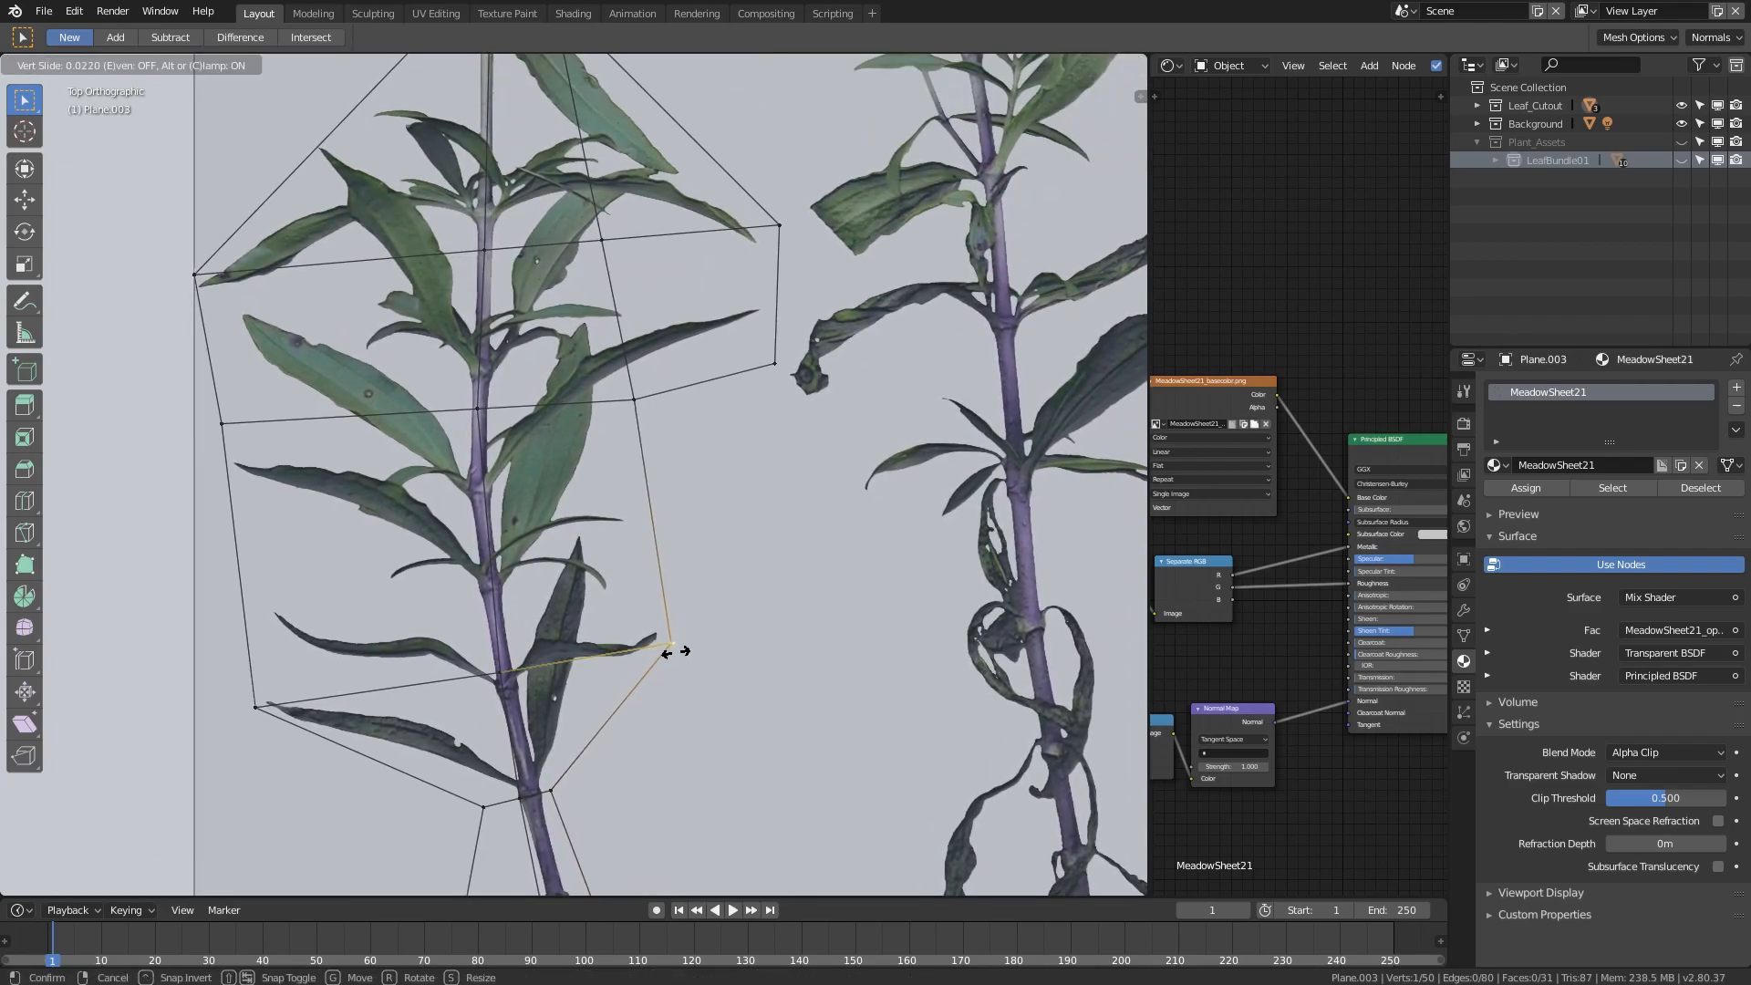
left_click(667, 655)
- Slide the right outline's inner vertex beside the middle leaves inward toward the stem, close under the long leaf
middle_click_drag(637, 413, 649, 566, "shift")
left_click(647, 566)
key("g")
key("g")
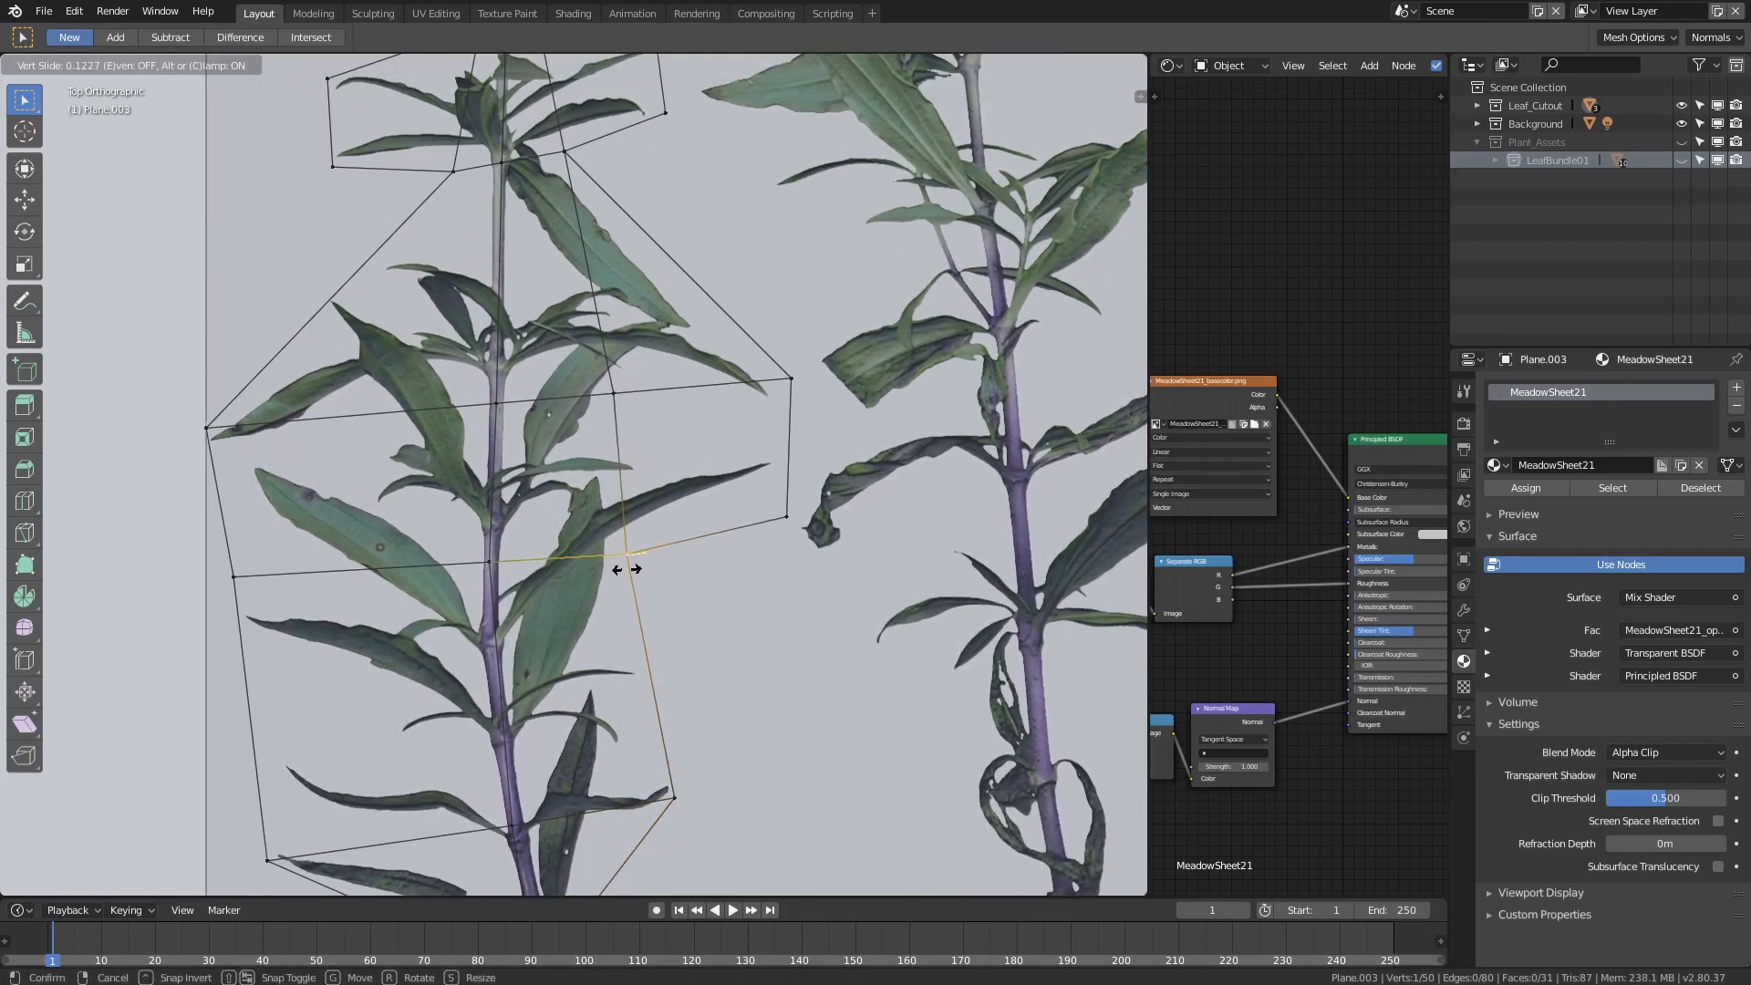
left_click(614, 572)
scroll(622, 648, "up", 4)
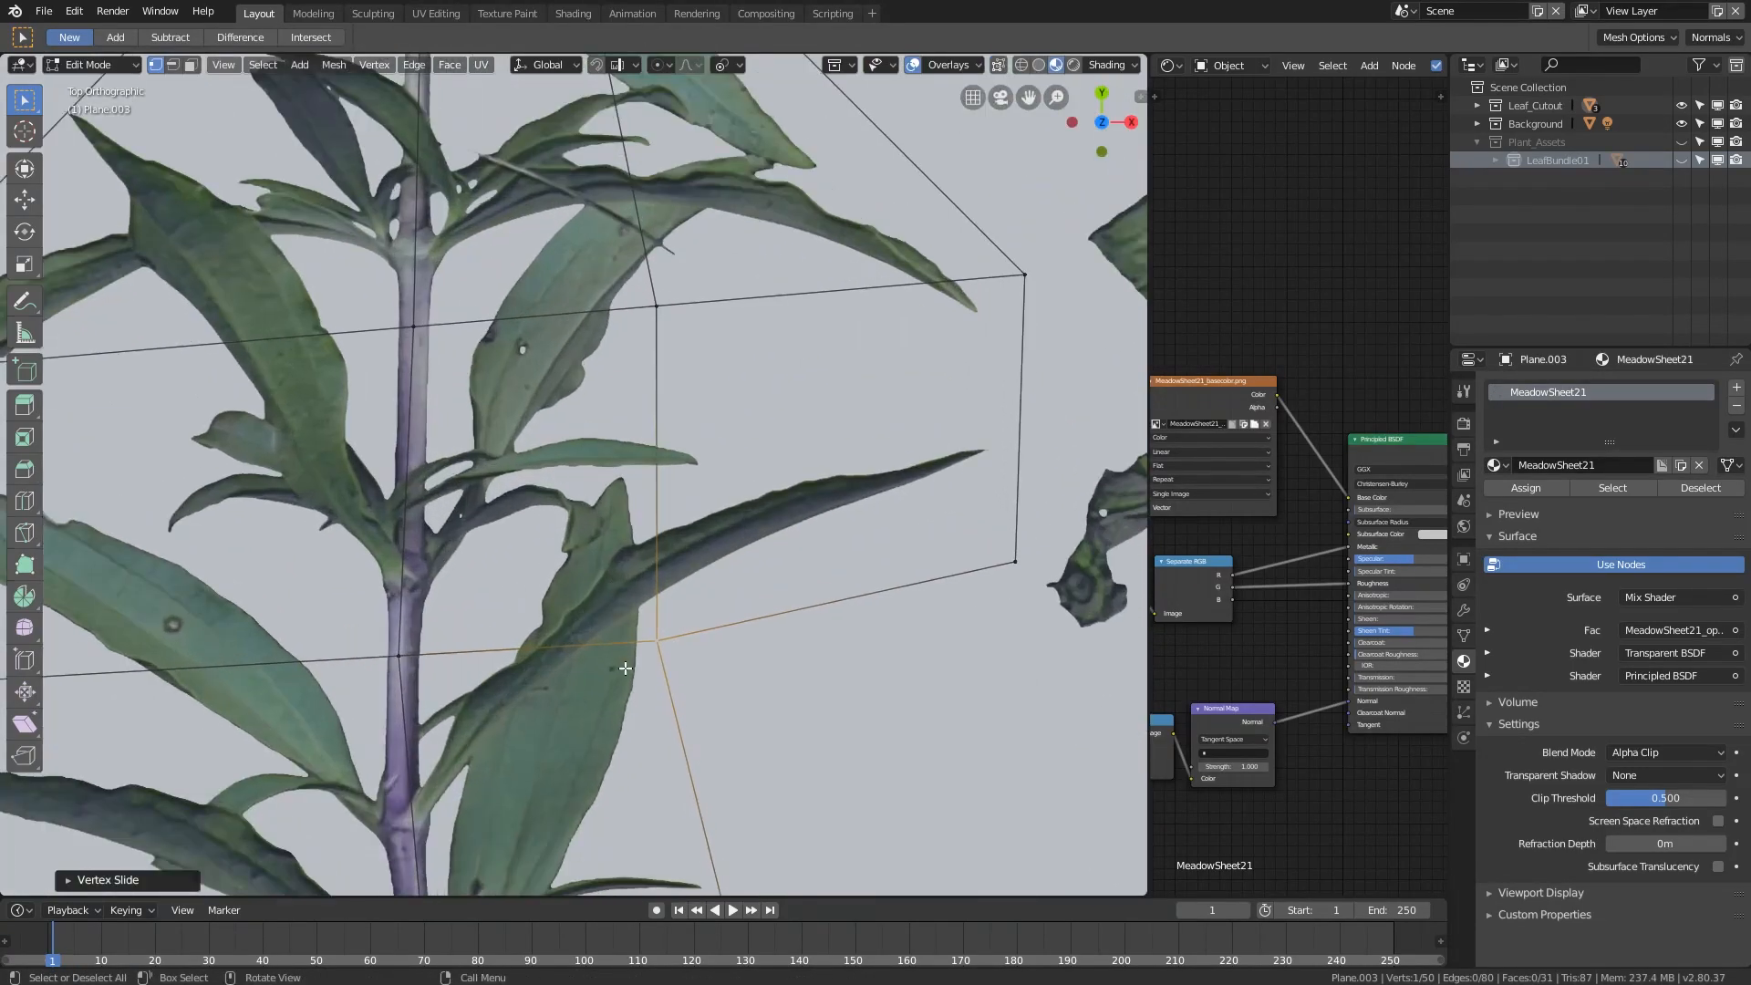
key("g")
key("g")
left_click(636, 701)
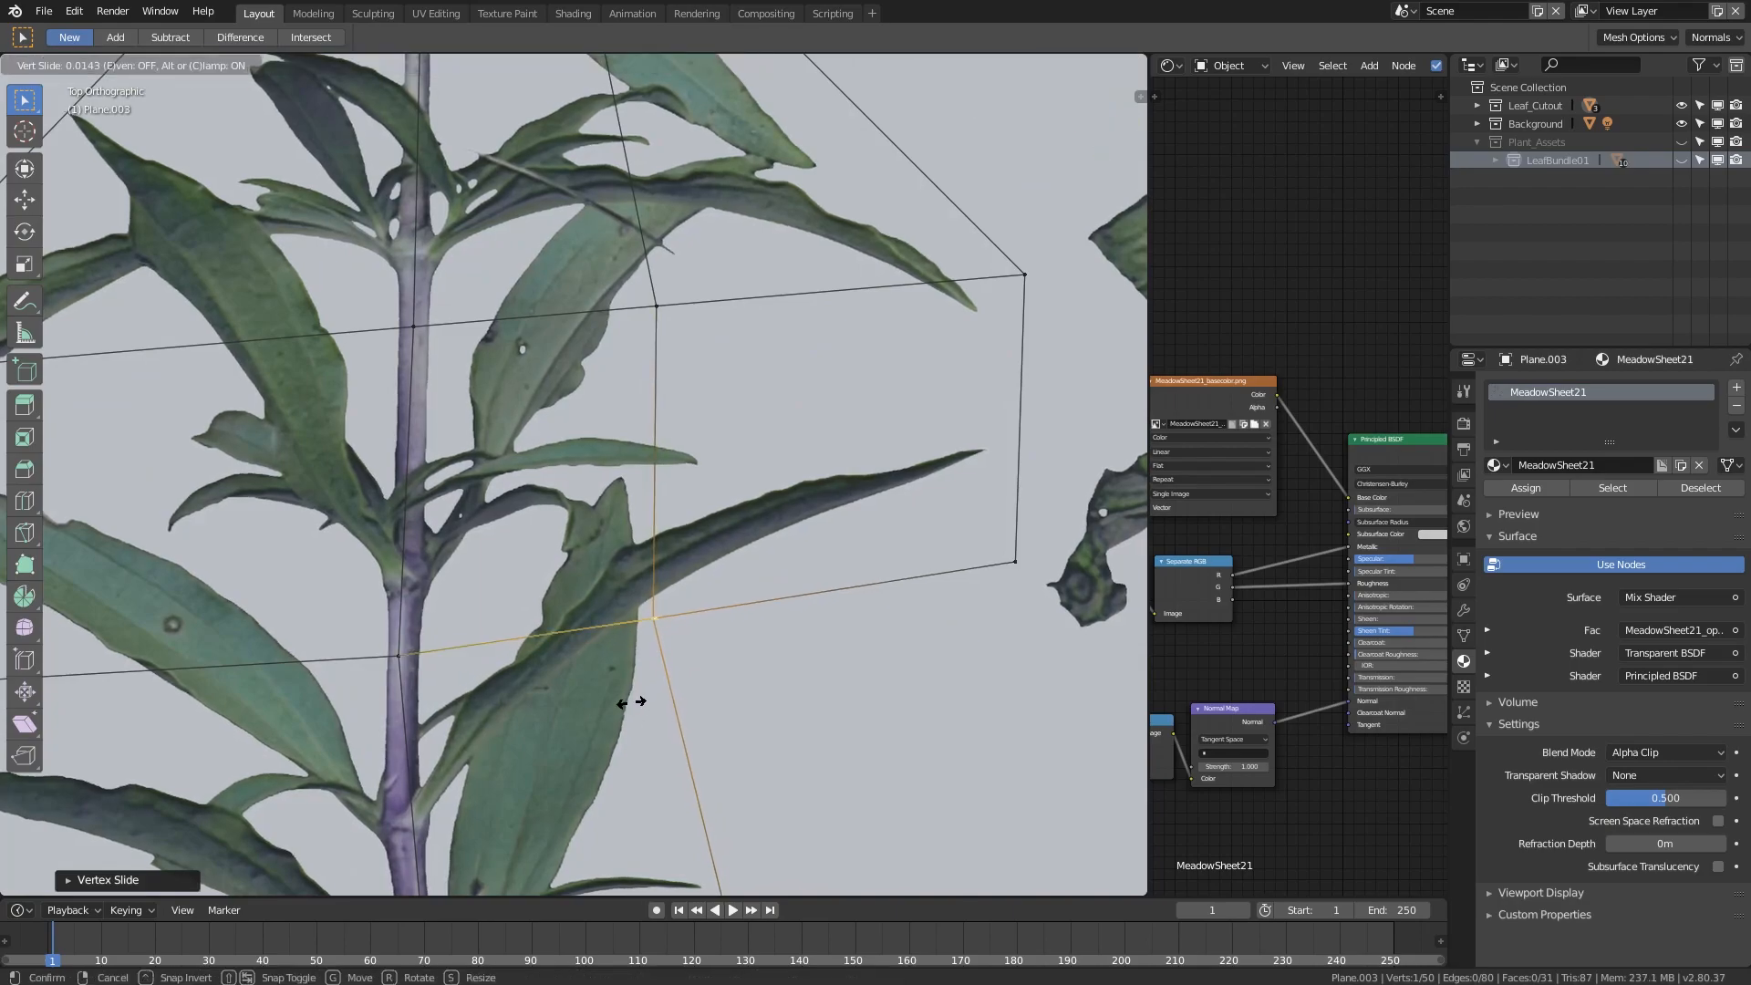
- Slide the outer right outline vertex below the long middle leaf up closer to the leaf tip
scroll(814, 594, "down", 3)
key("g")
key("g")
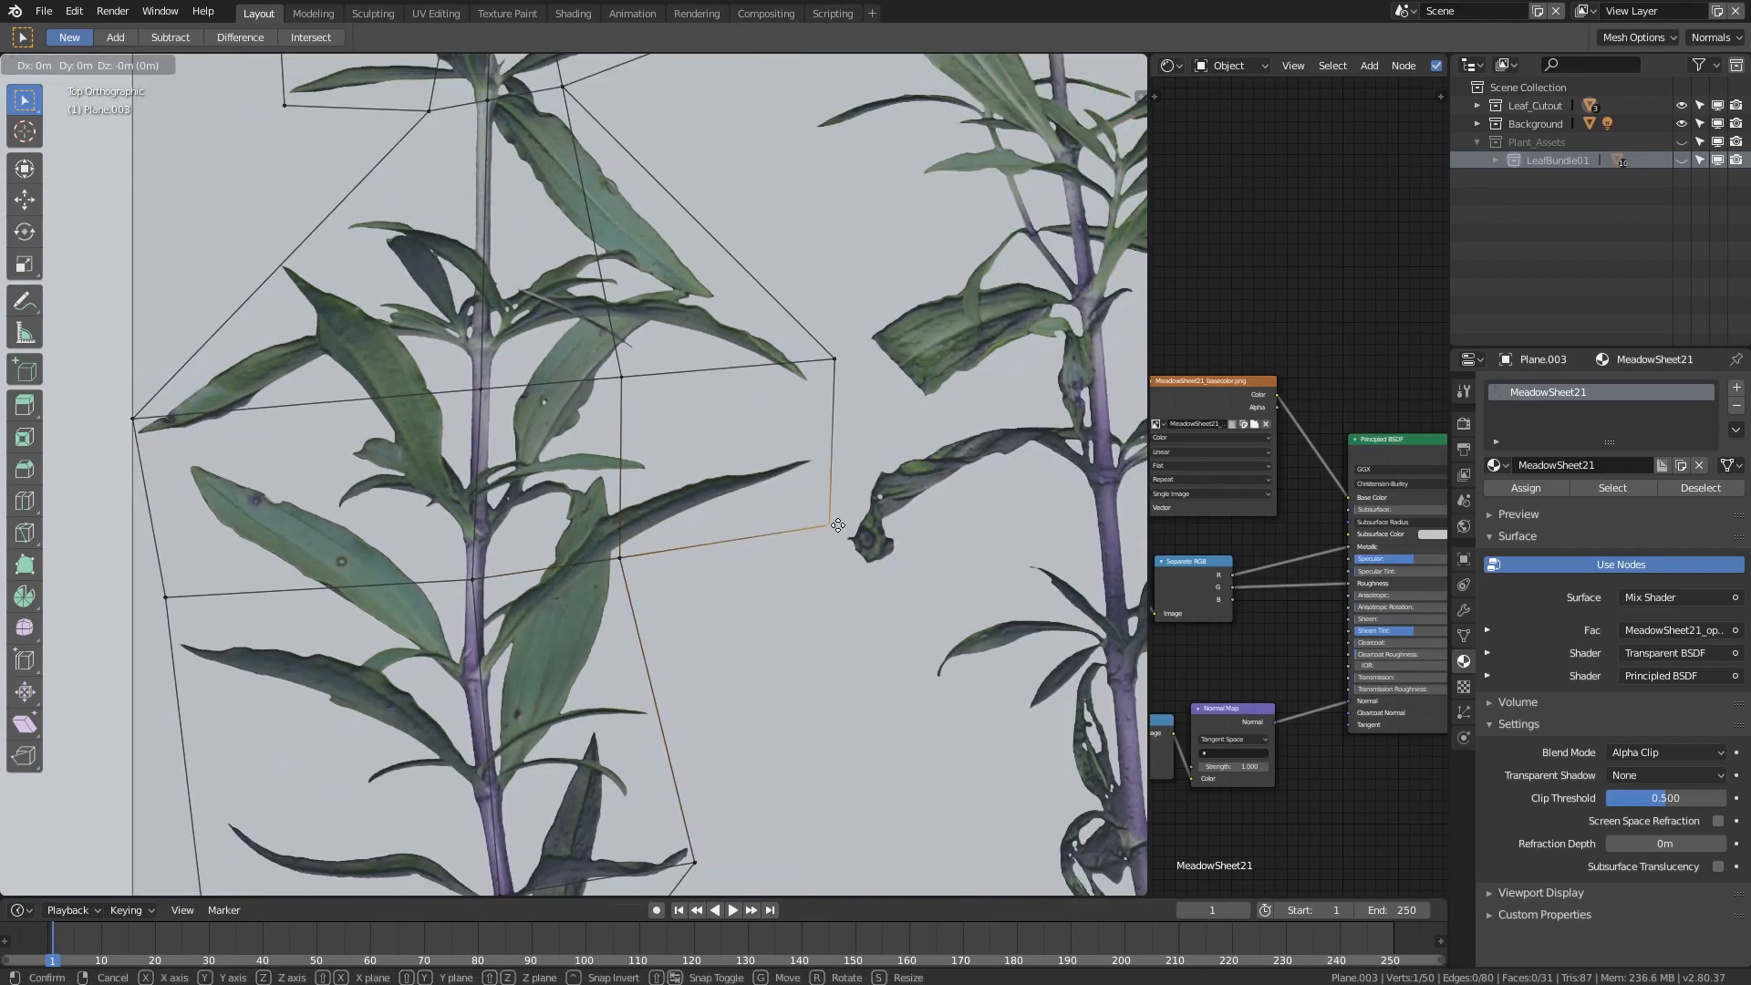
left_click(842, 493)
key("g")
key("g")
left_click(832, 500)
- Slide the outline vertex at the tip of the upper right leaf slightly inward
left_click(836, 365)
key("g")
key("g")
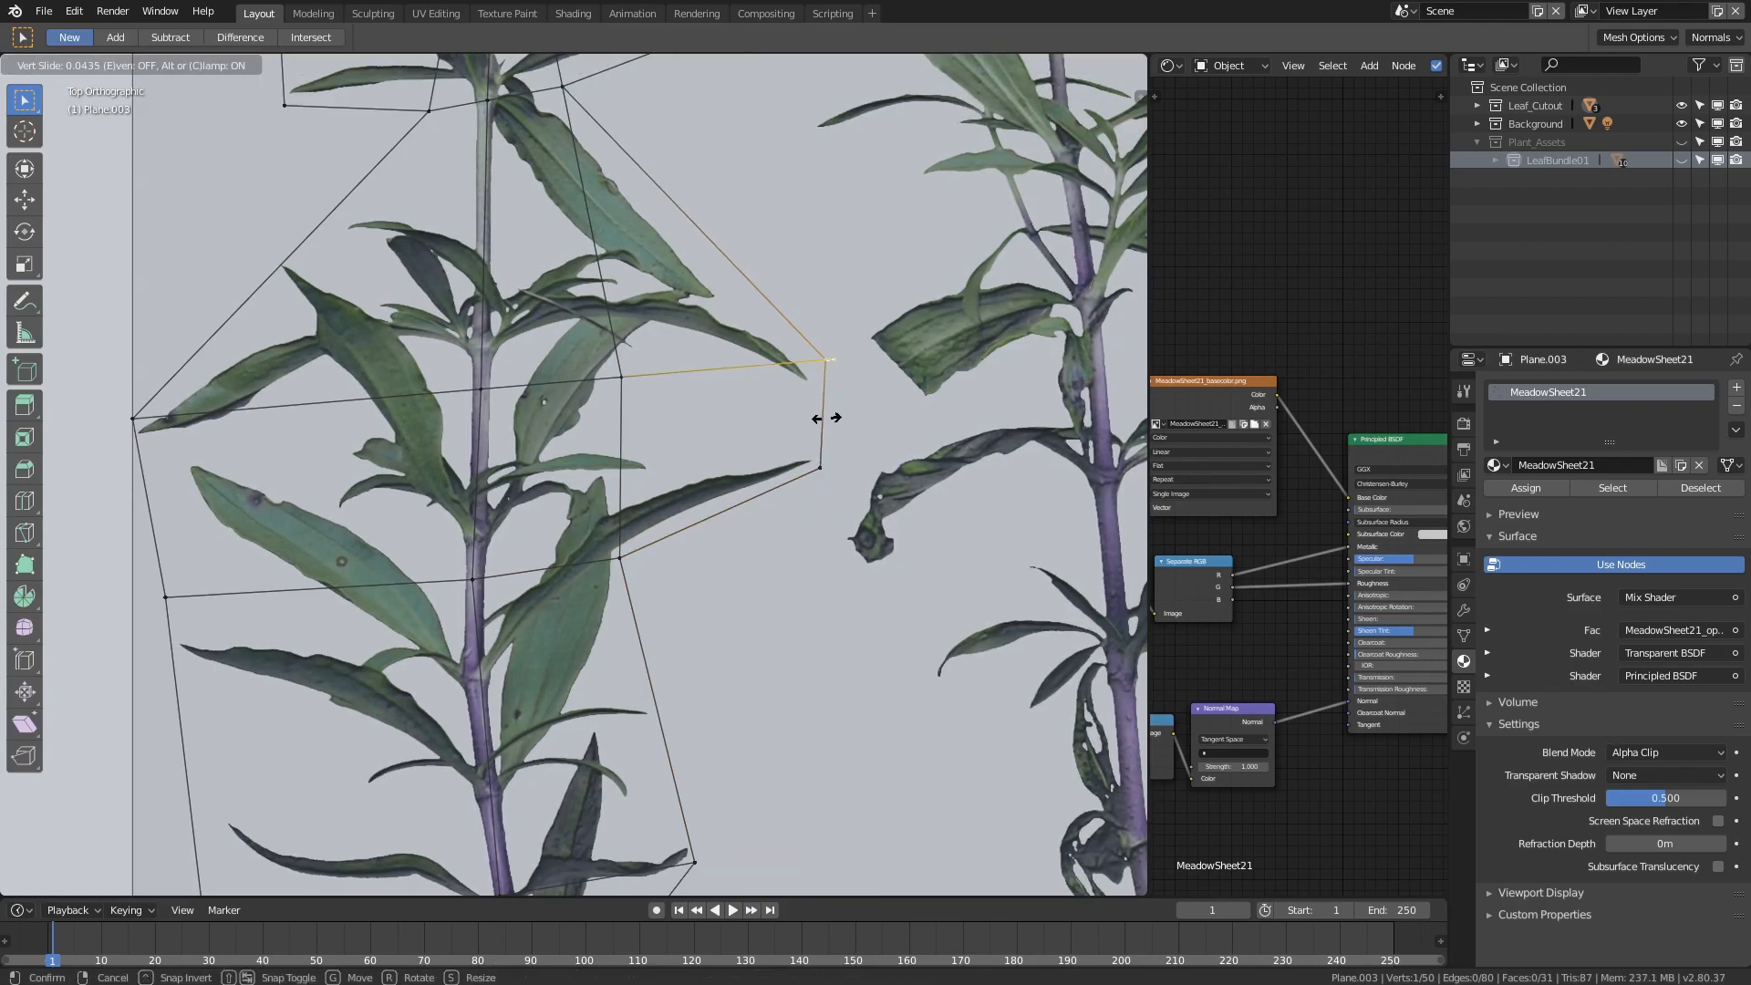
left_click(812, 423)
- Duplicate the entire meadow sheet mesh and place the copy beside the original along the X axis
scroll(672, 476, "down", 5)
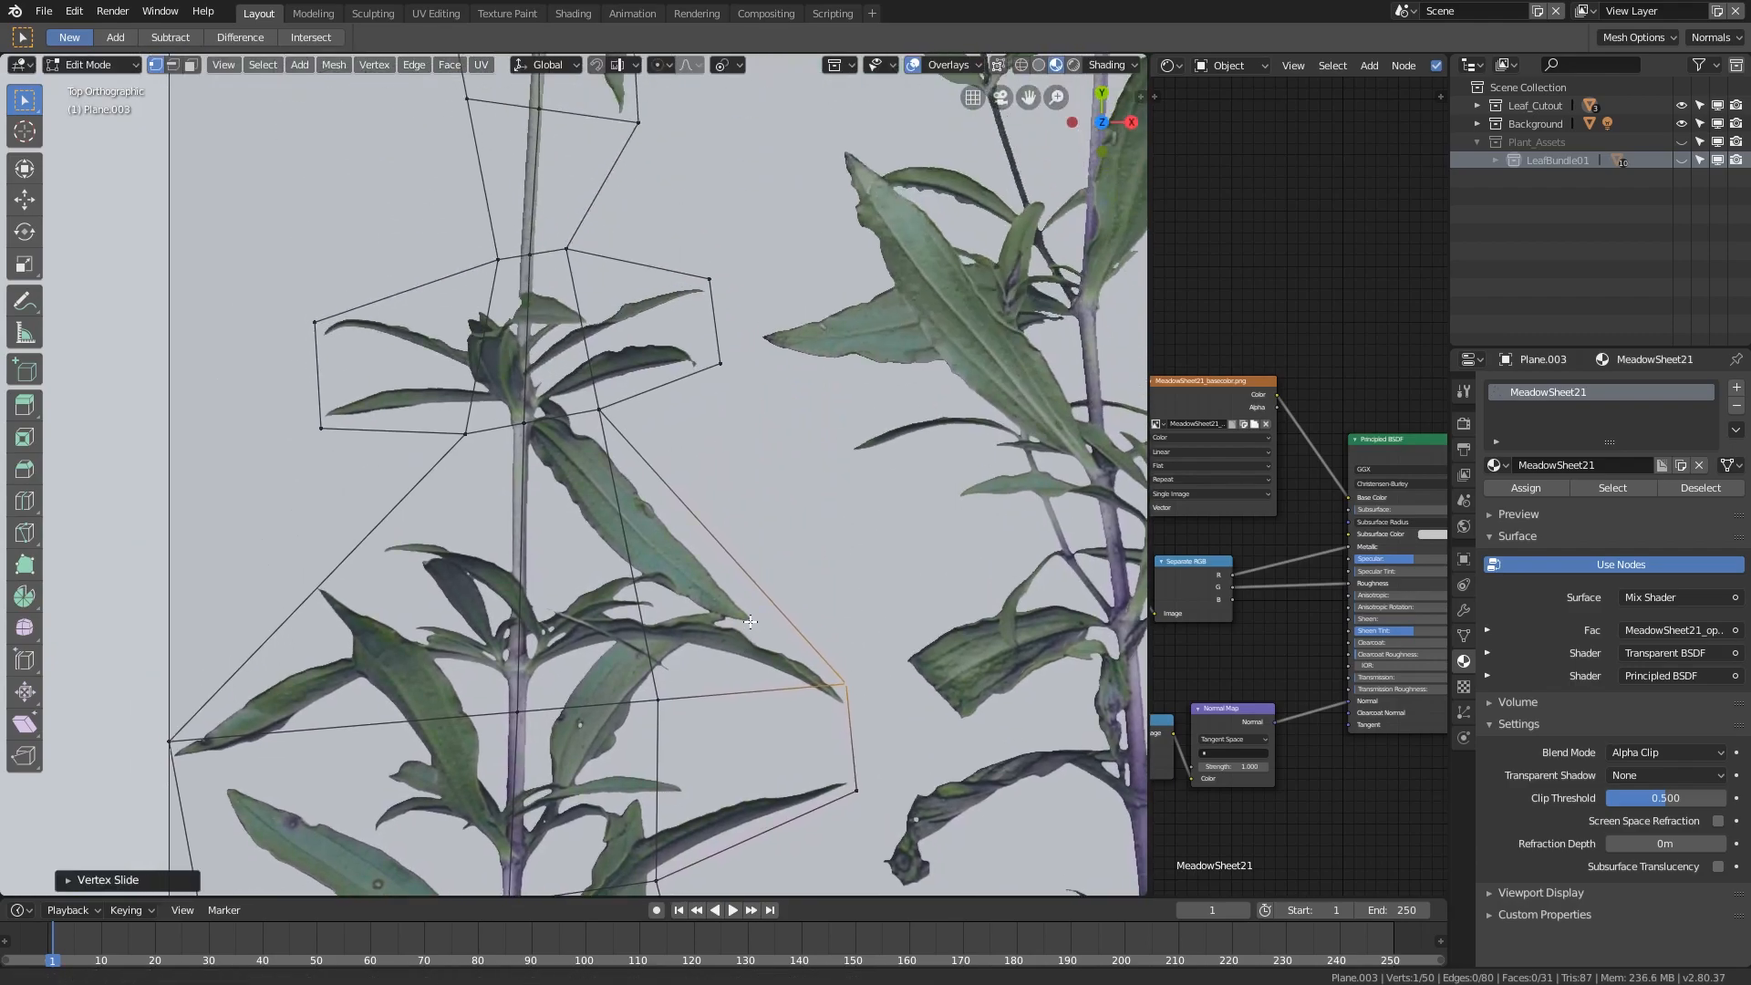
scroll(672, 476, "down", 3)
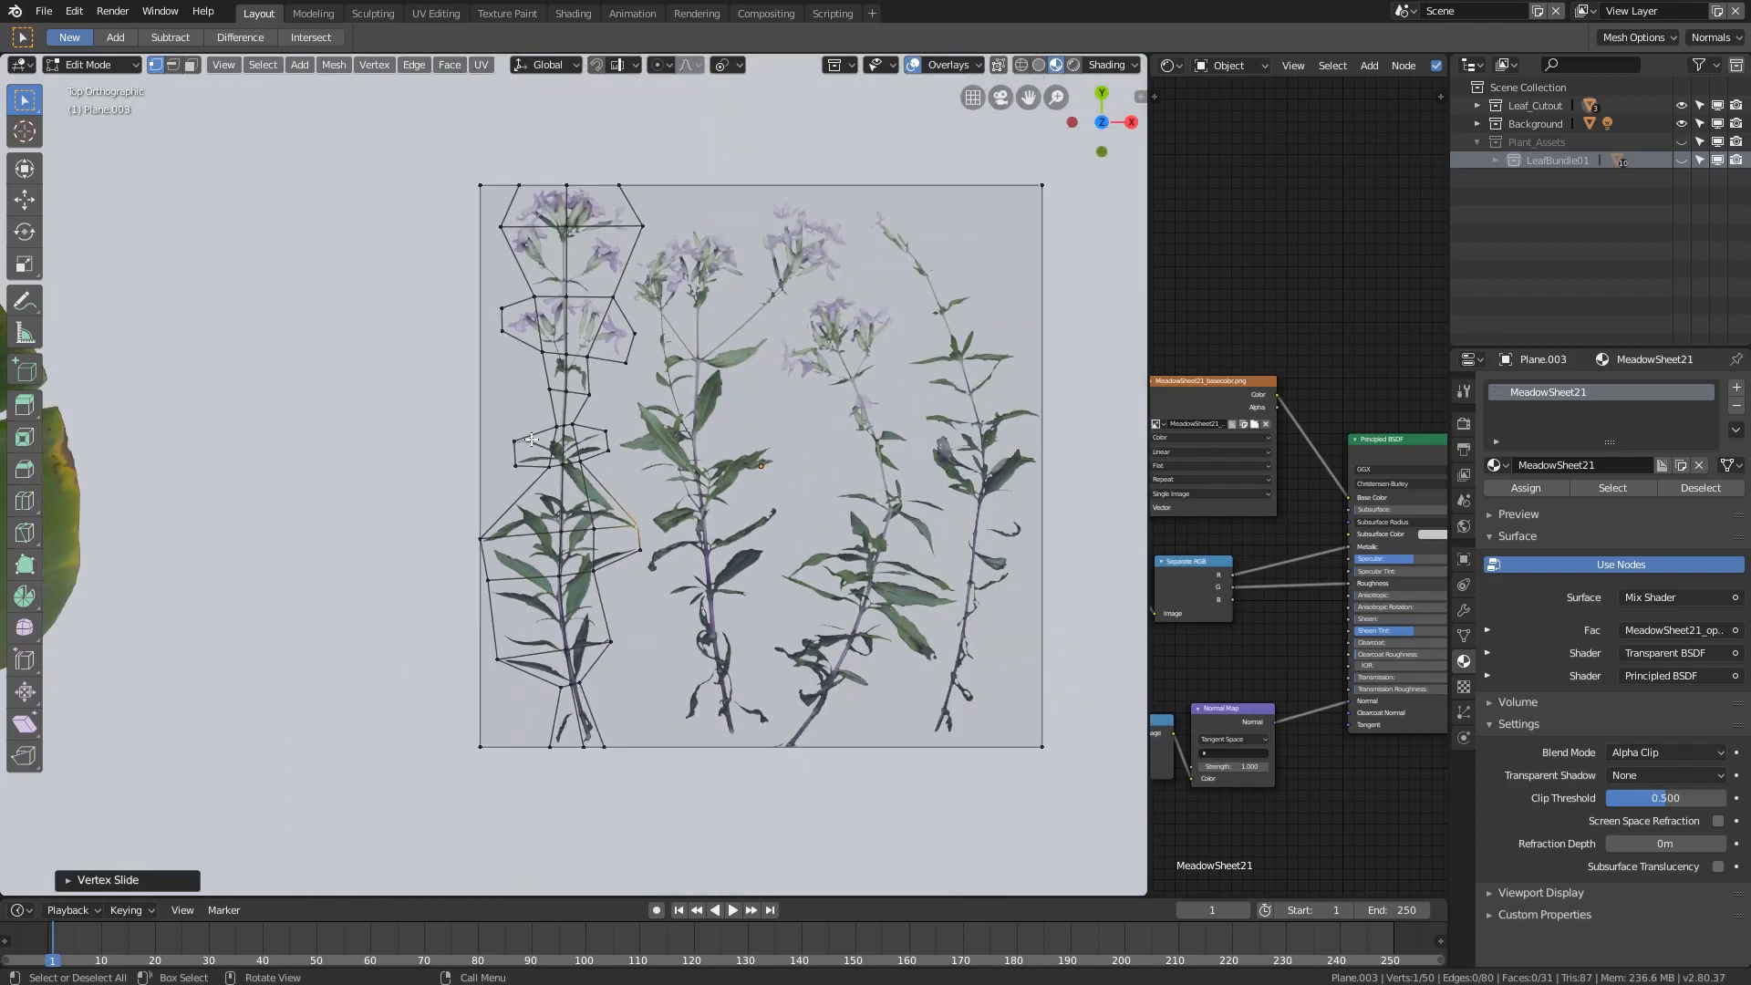
scroll(520, 453, "down", 7)
scroll(637, 566, "up", 4)
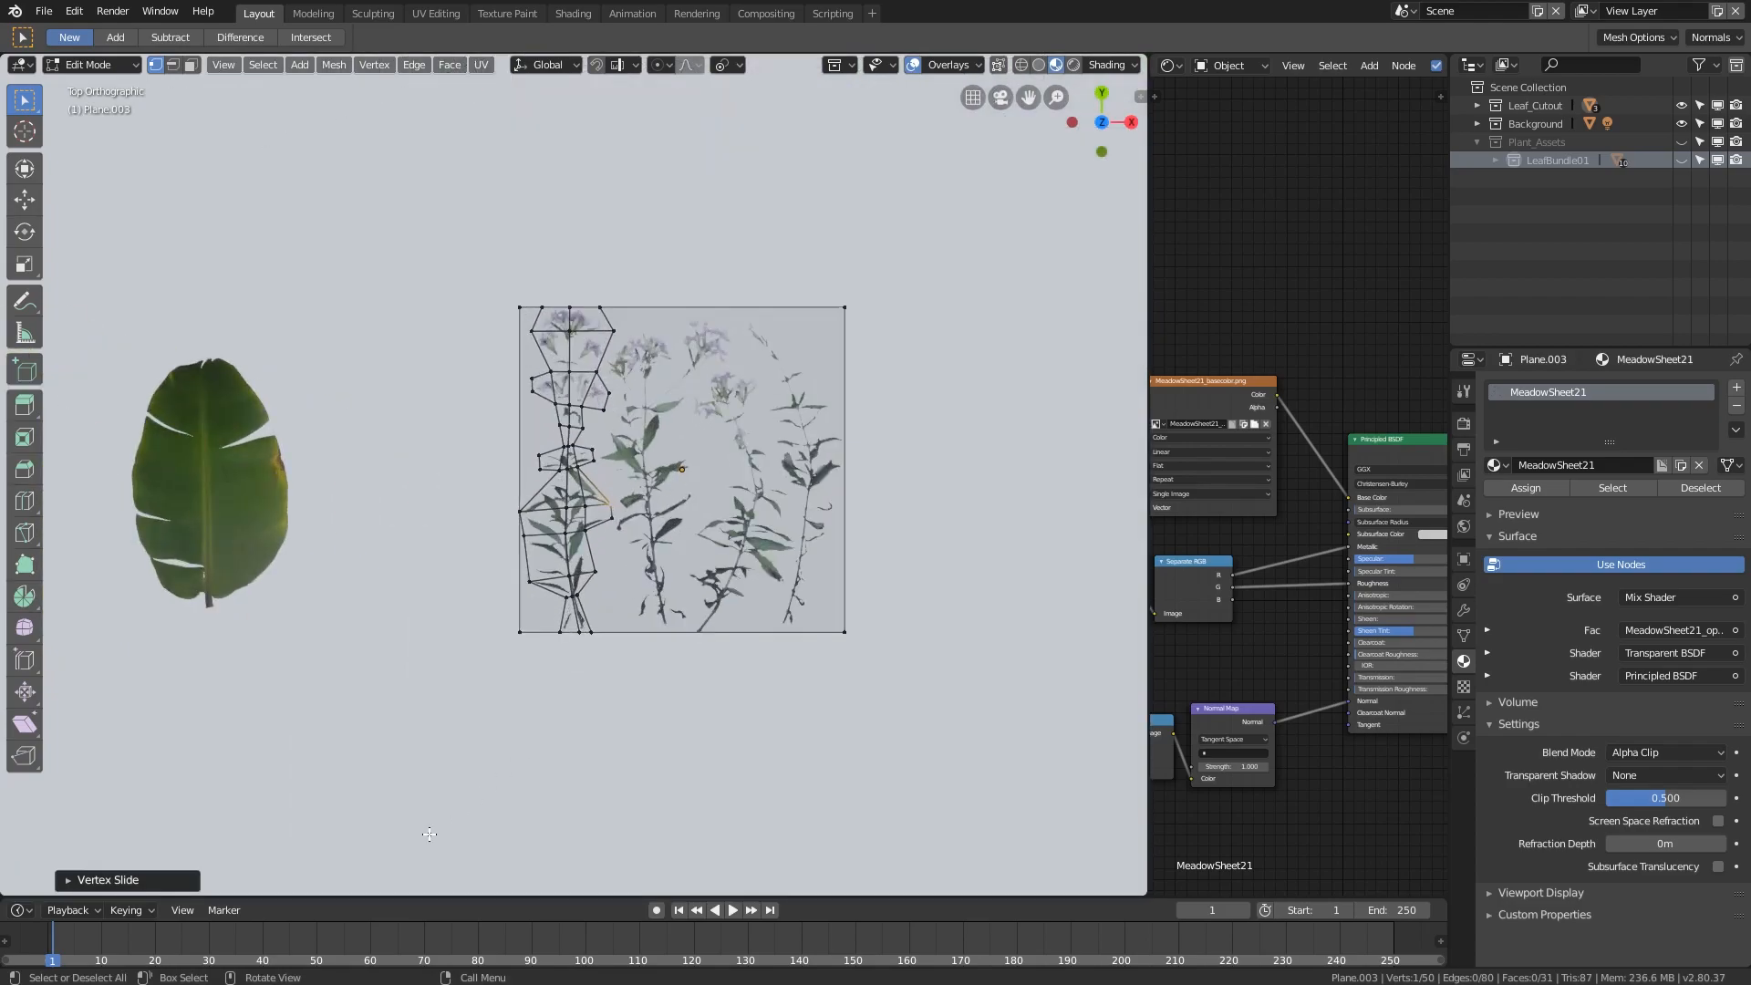
key("a")
scroll(616, 601, "down", 5)
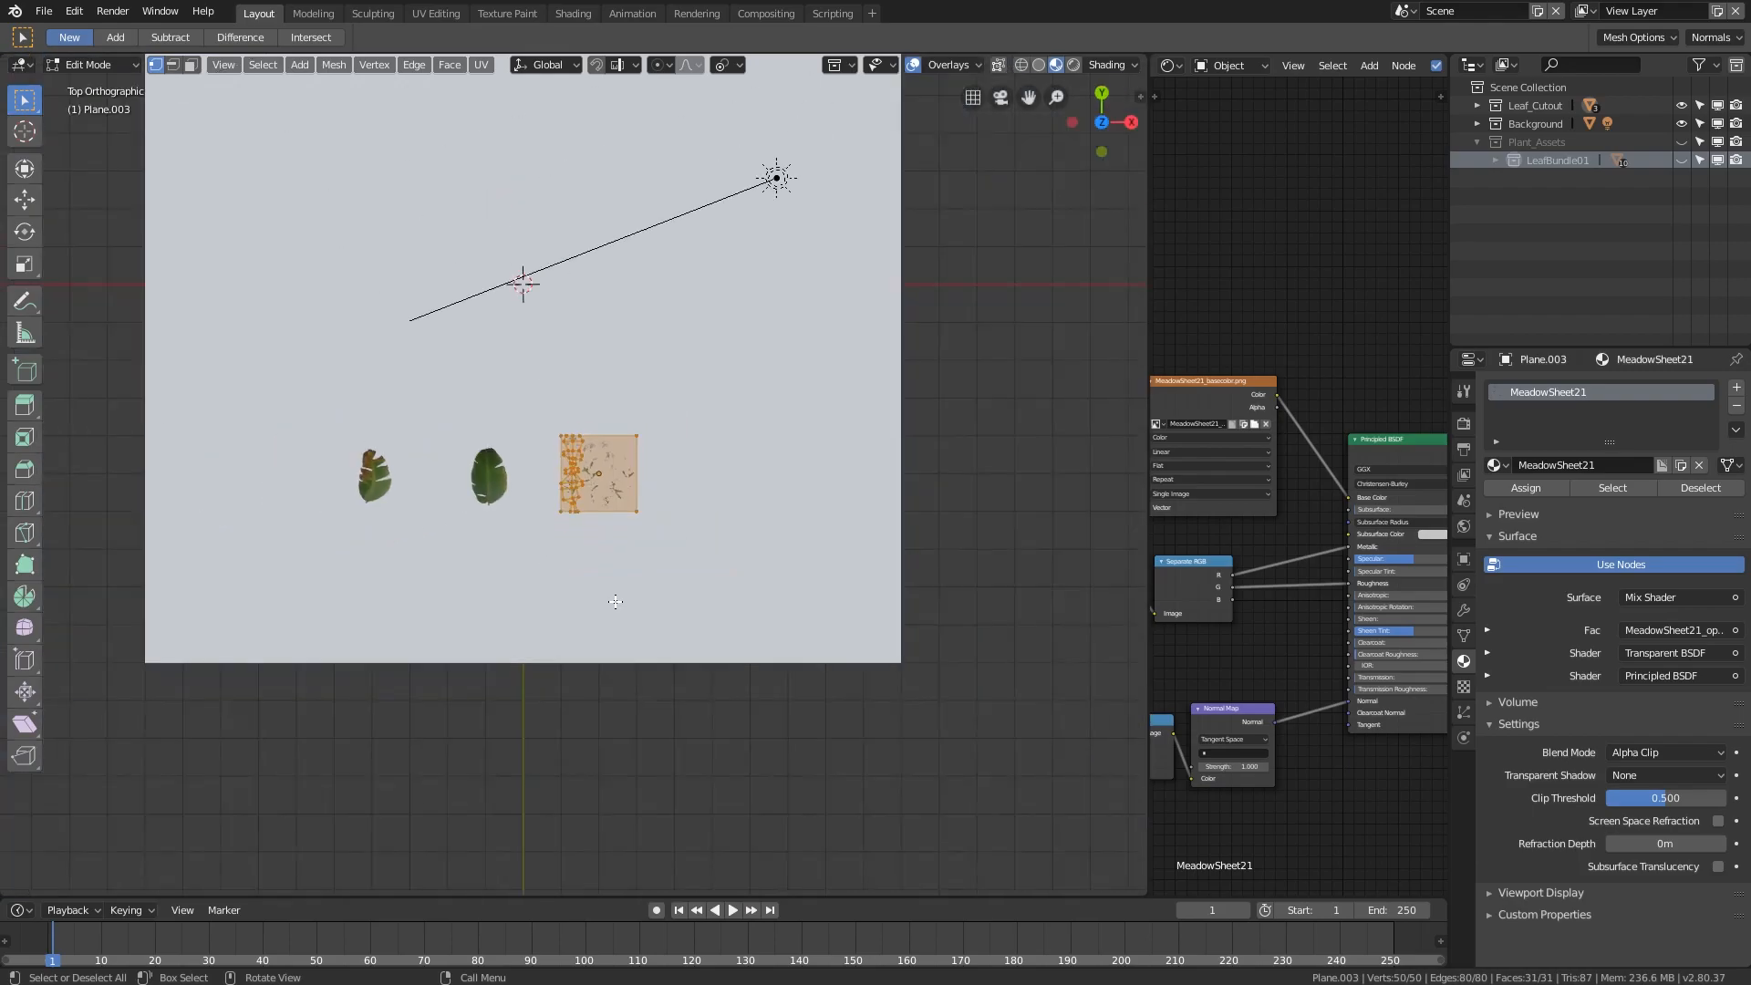
scroll(615, 601, "up", 3)
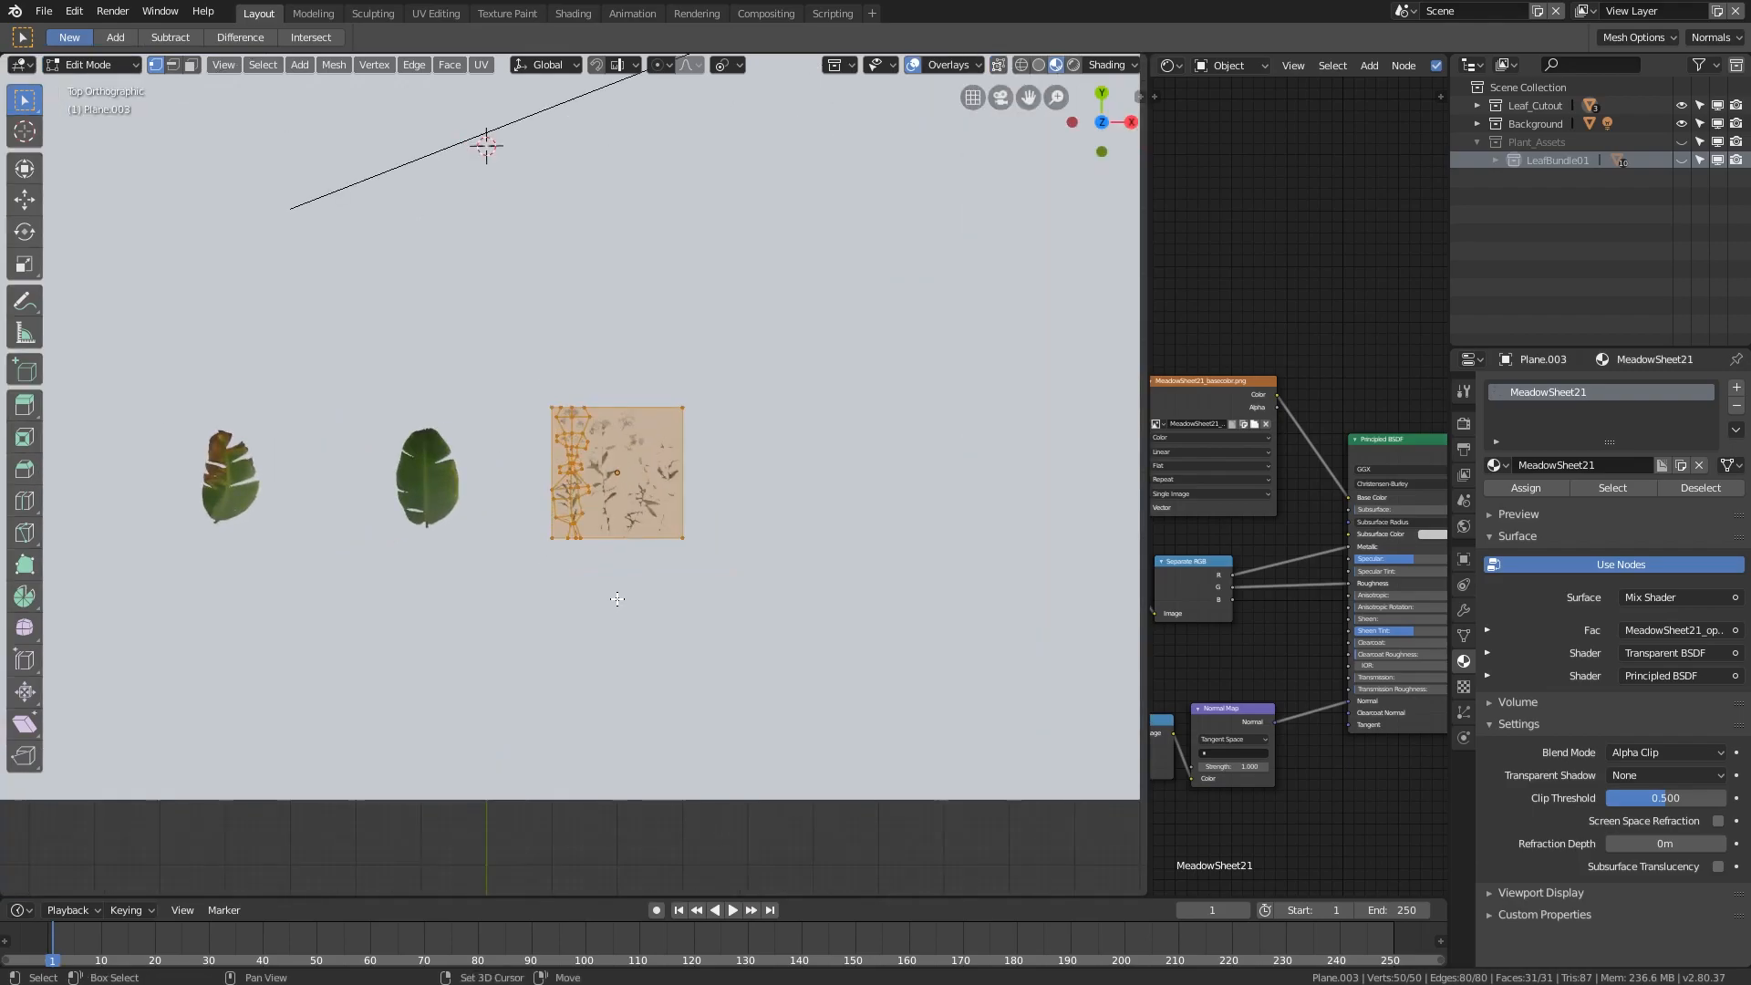
key("shift+d")
key("x")
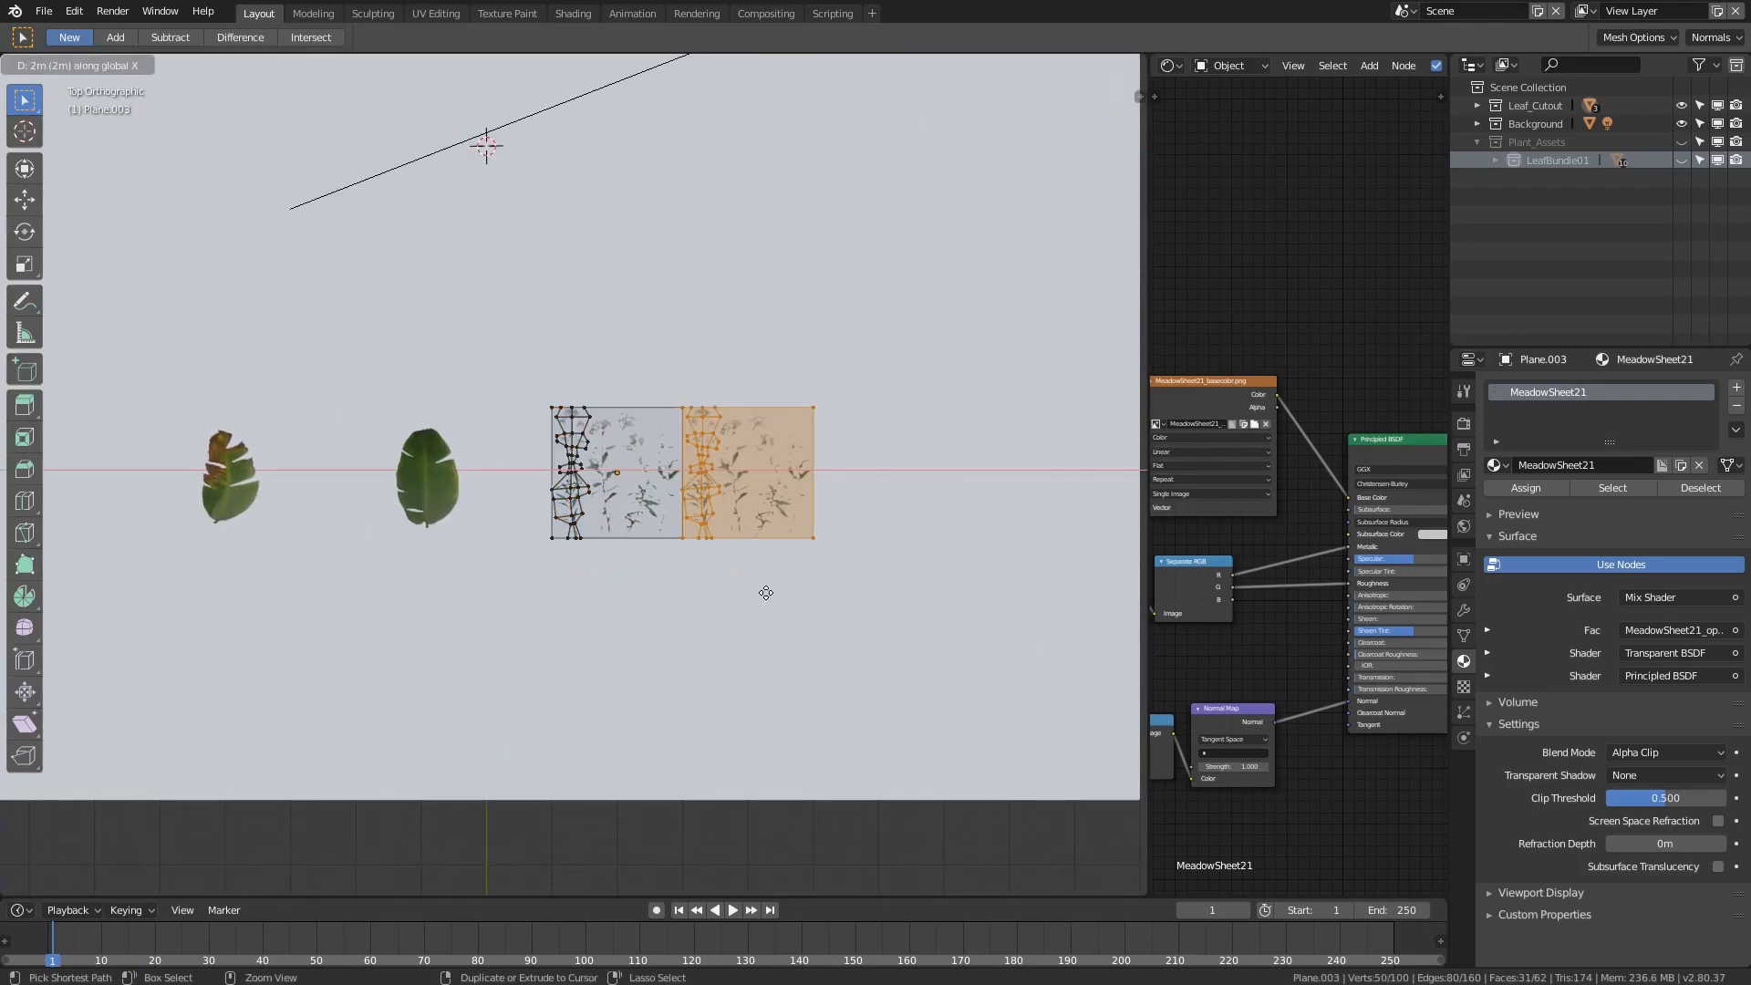
left_click(812, 595)
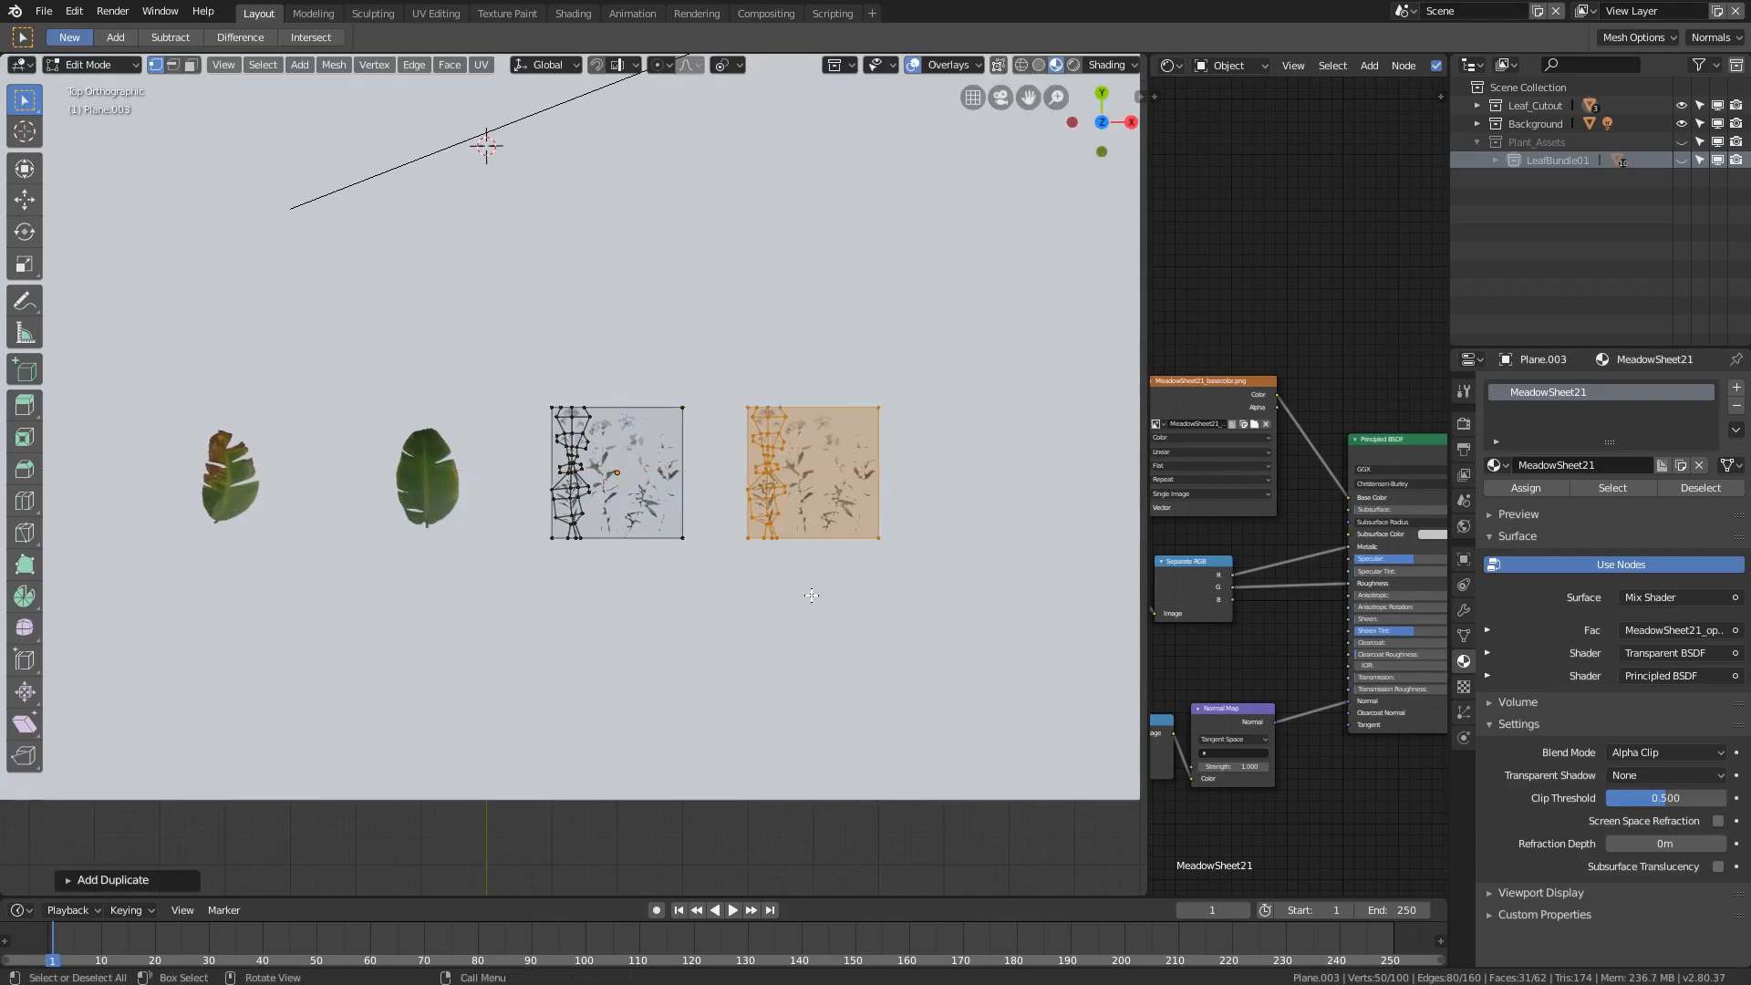
- Separate the duplicated sheet into its own object and return to Object Mode with it selected
scroll(811, 599, "up", 1)
middle_click_drag(821, 580, 627, 556, "shift")
key("p")
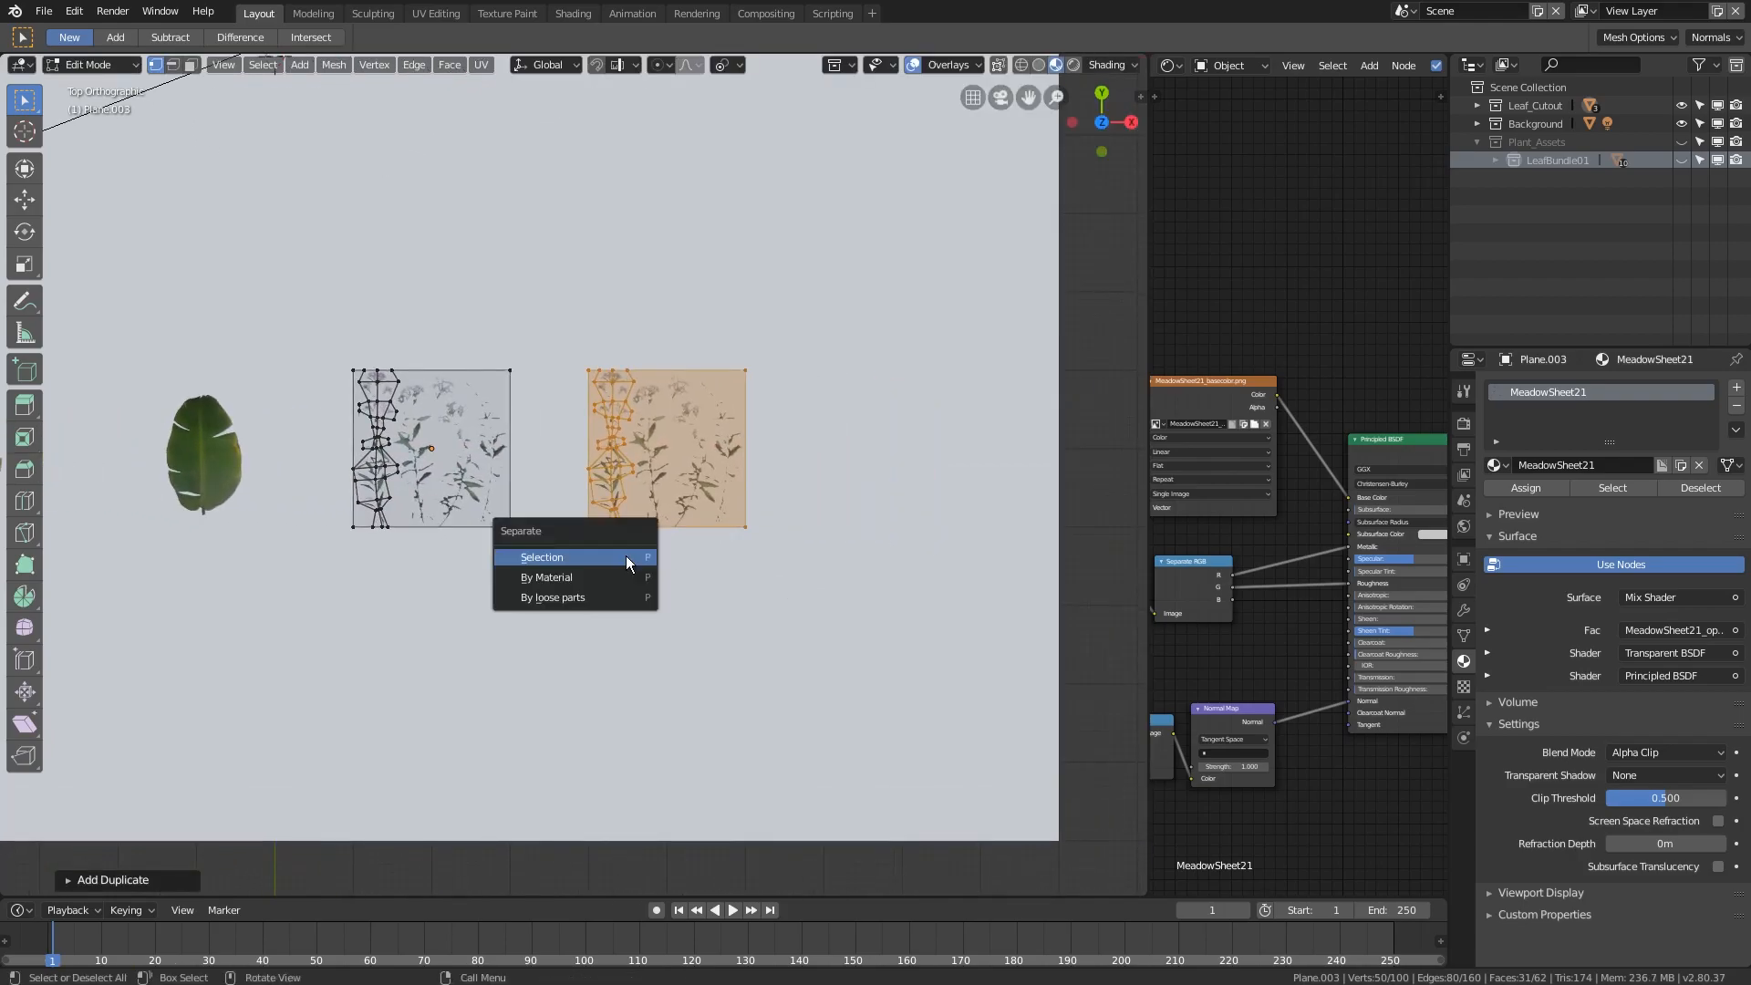
left_click(626, 555)
key("Tab")
left_click(626, 451)
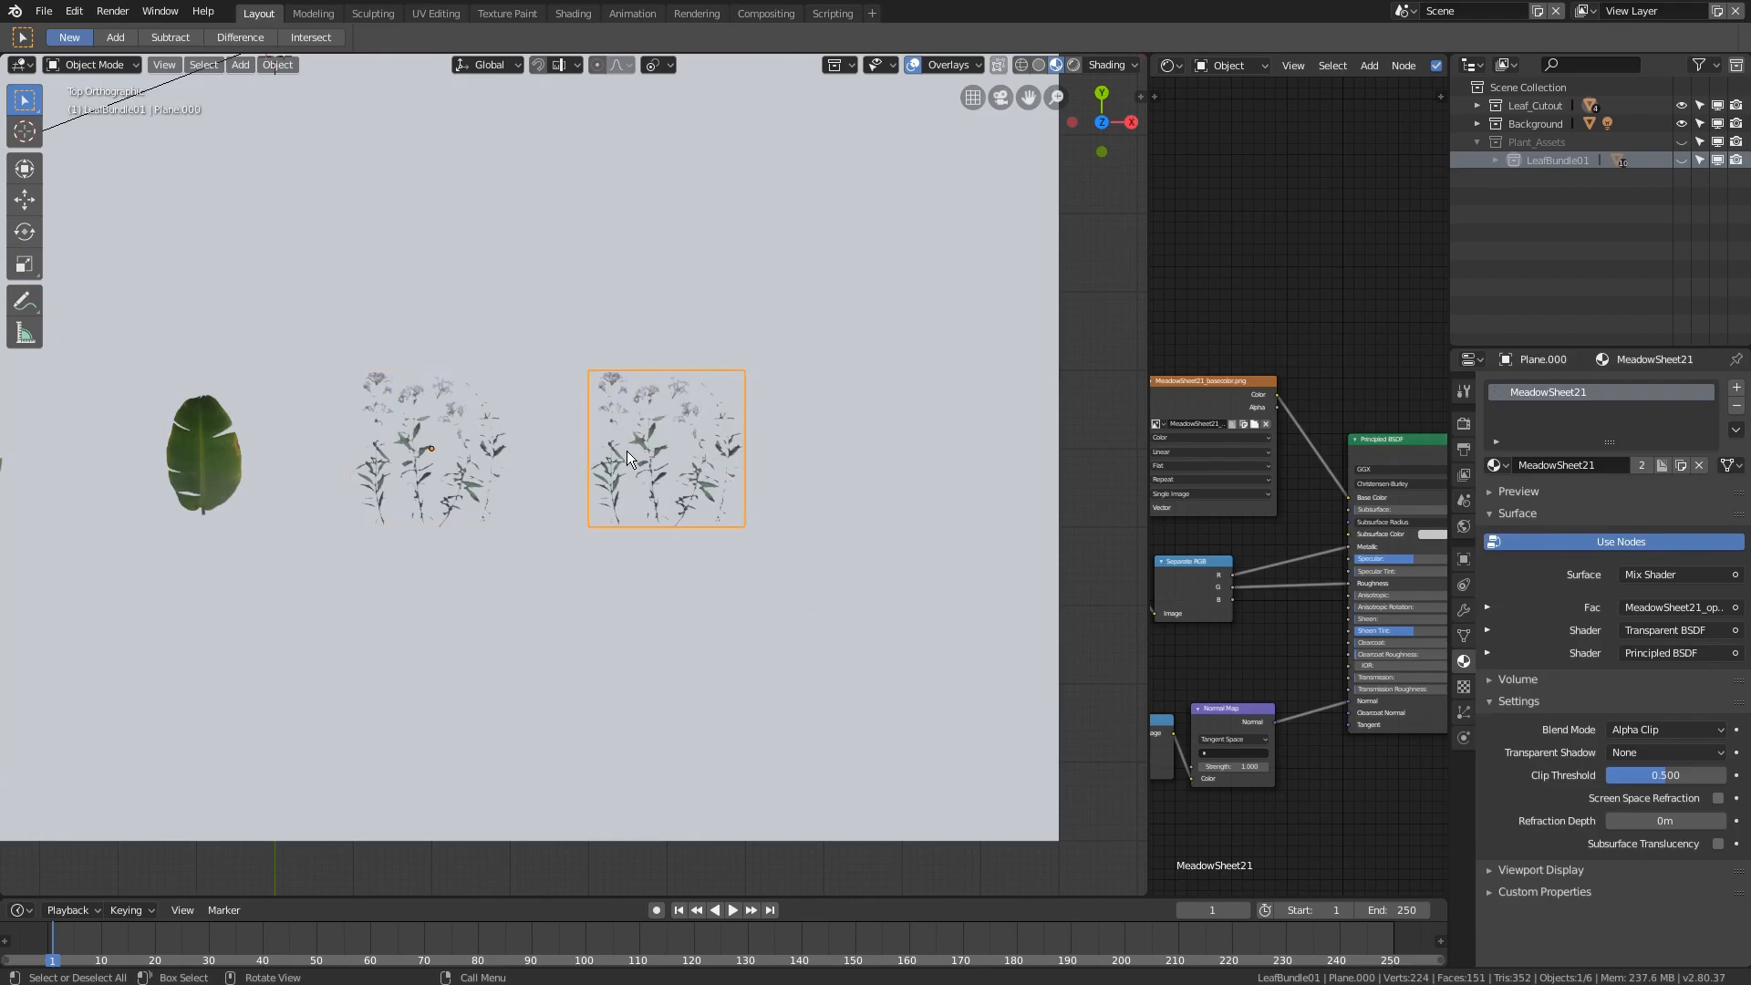
scroll(628, 538, "down", 2)
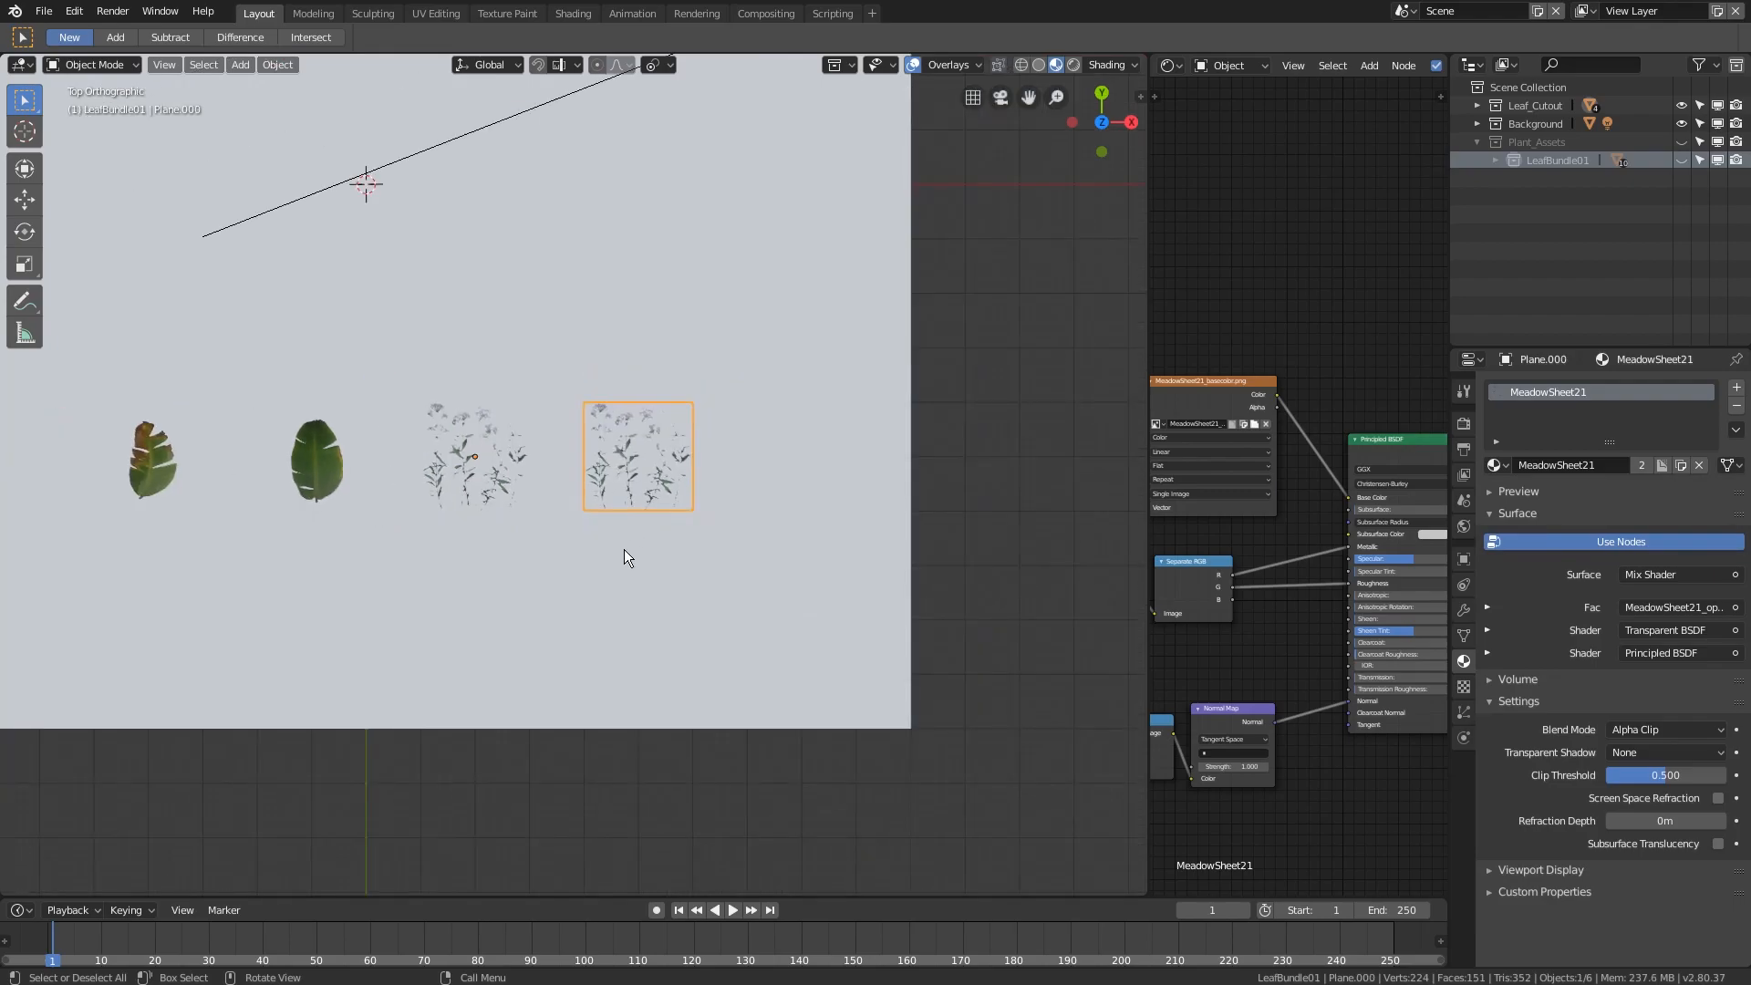
scroll(624, 549, "up", 2)
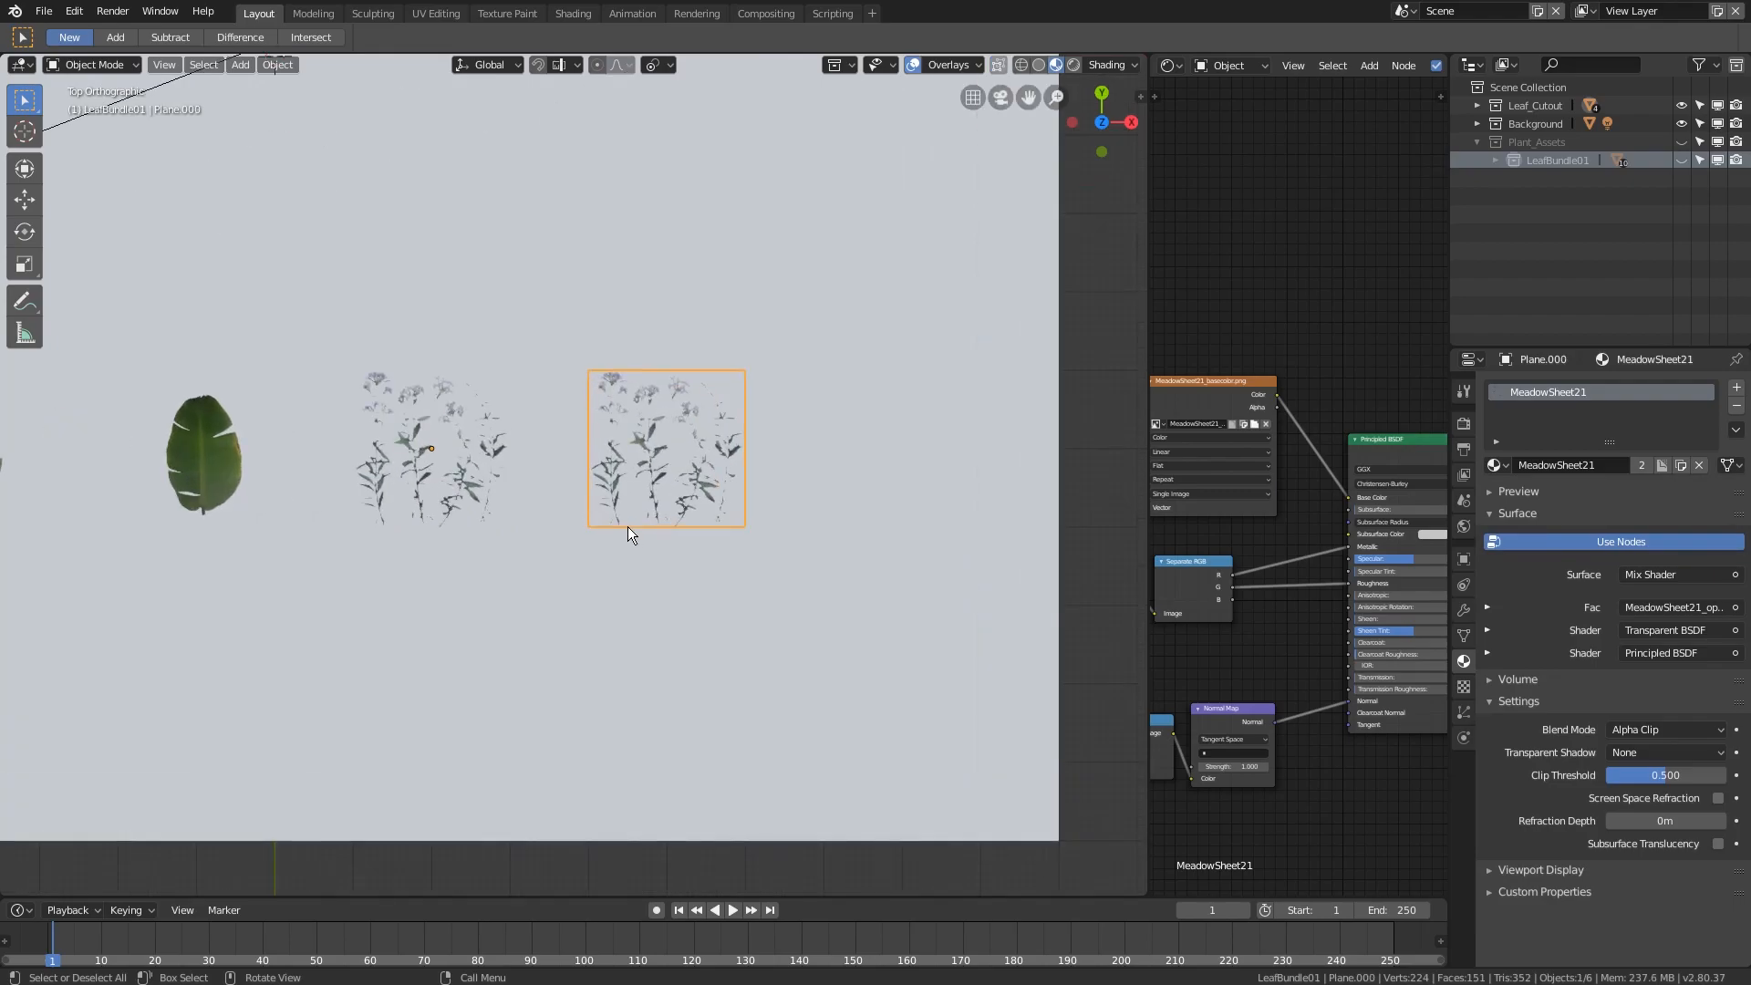
- Expand the Leaf_Cutout collection and make it the active collection
left_click(1476, 105)
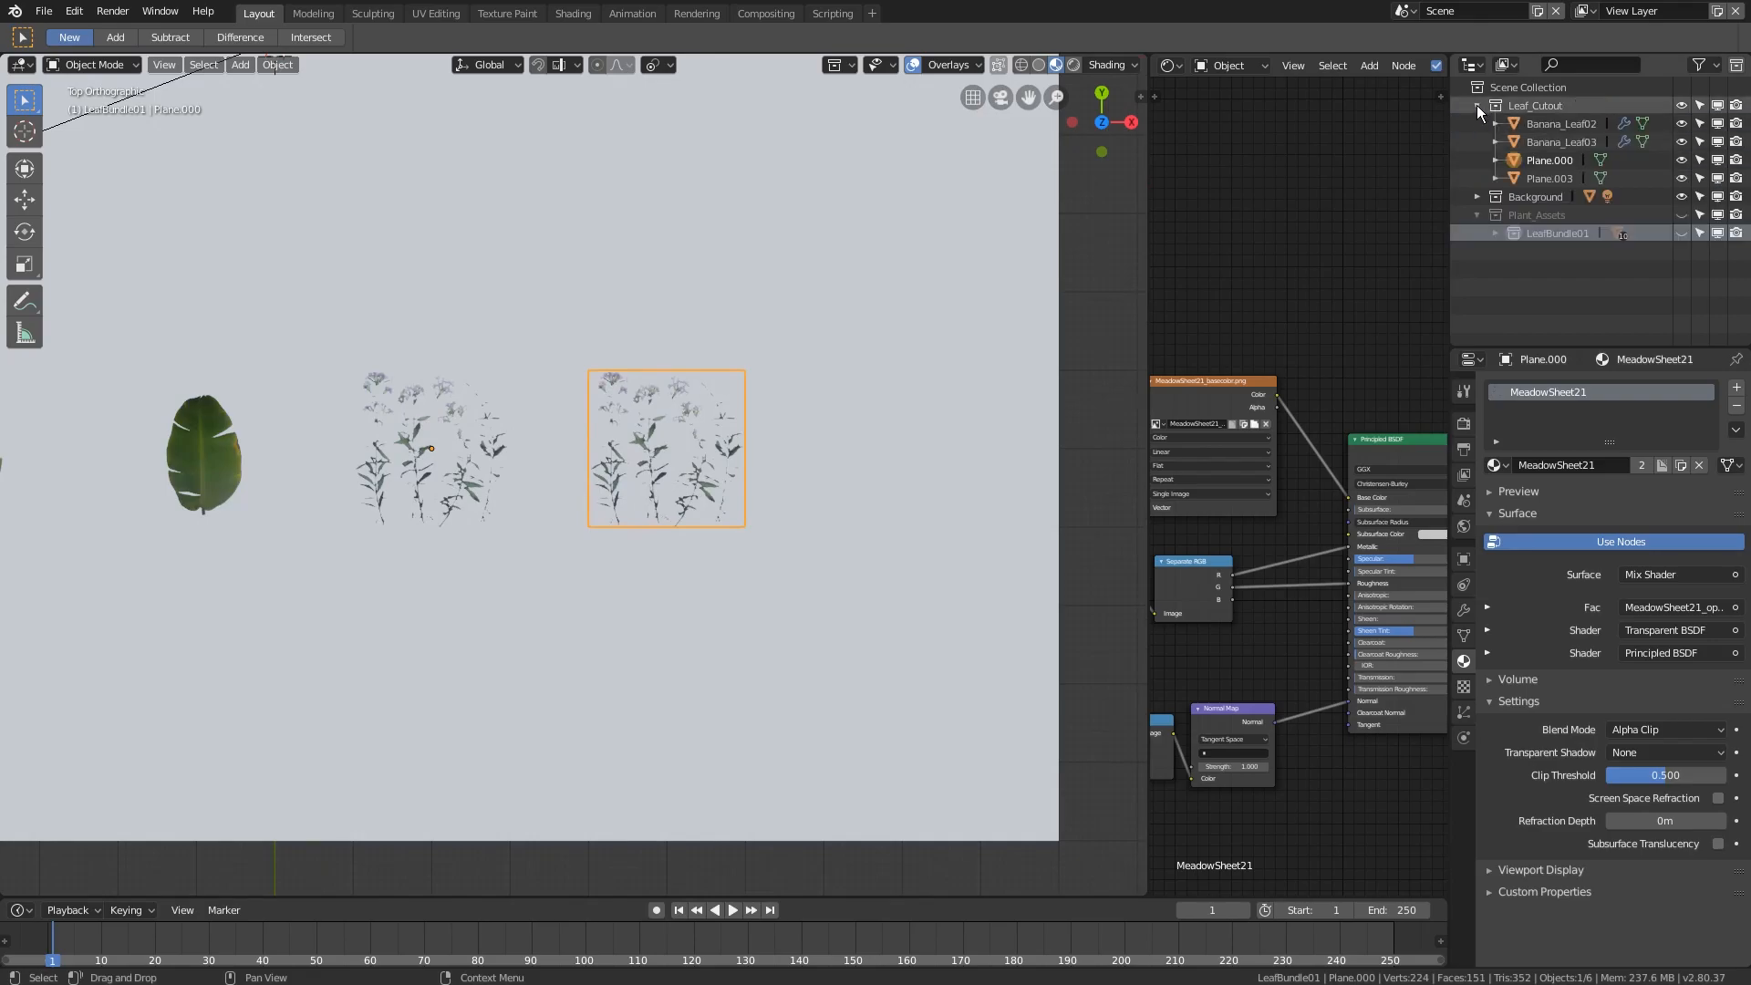
left_click(430, 462)
left_click(653, 453)
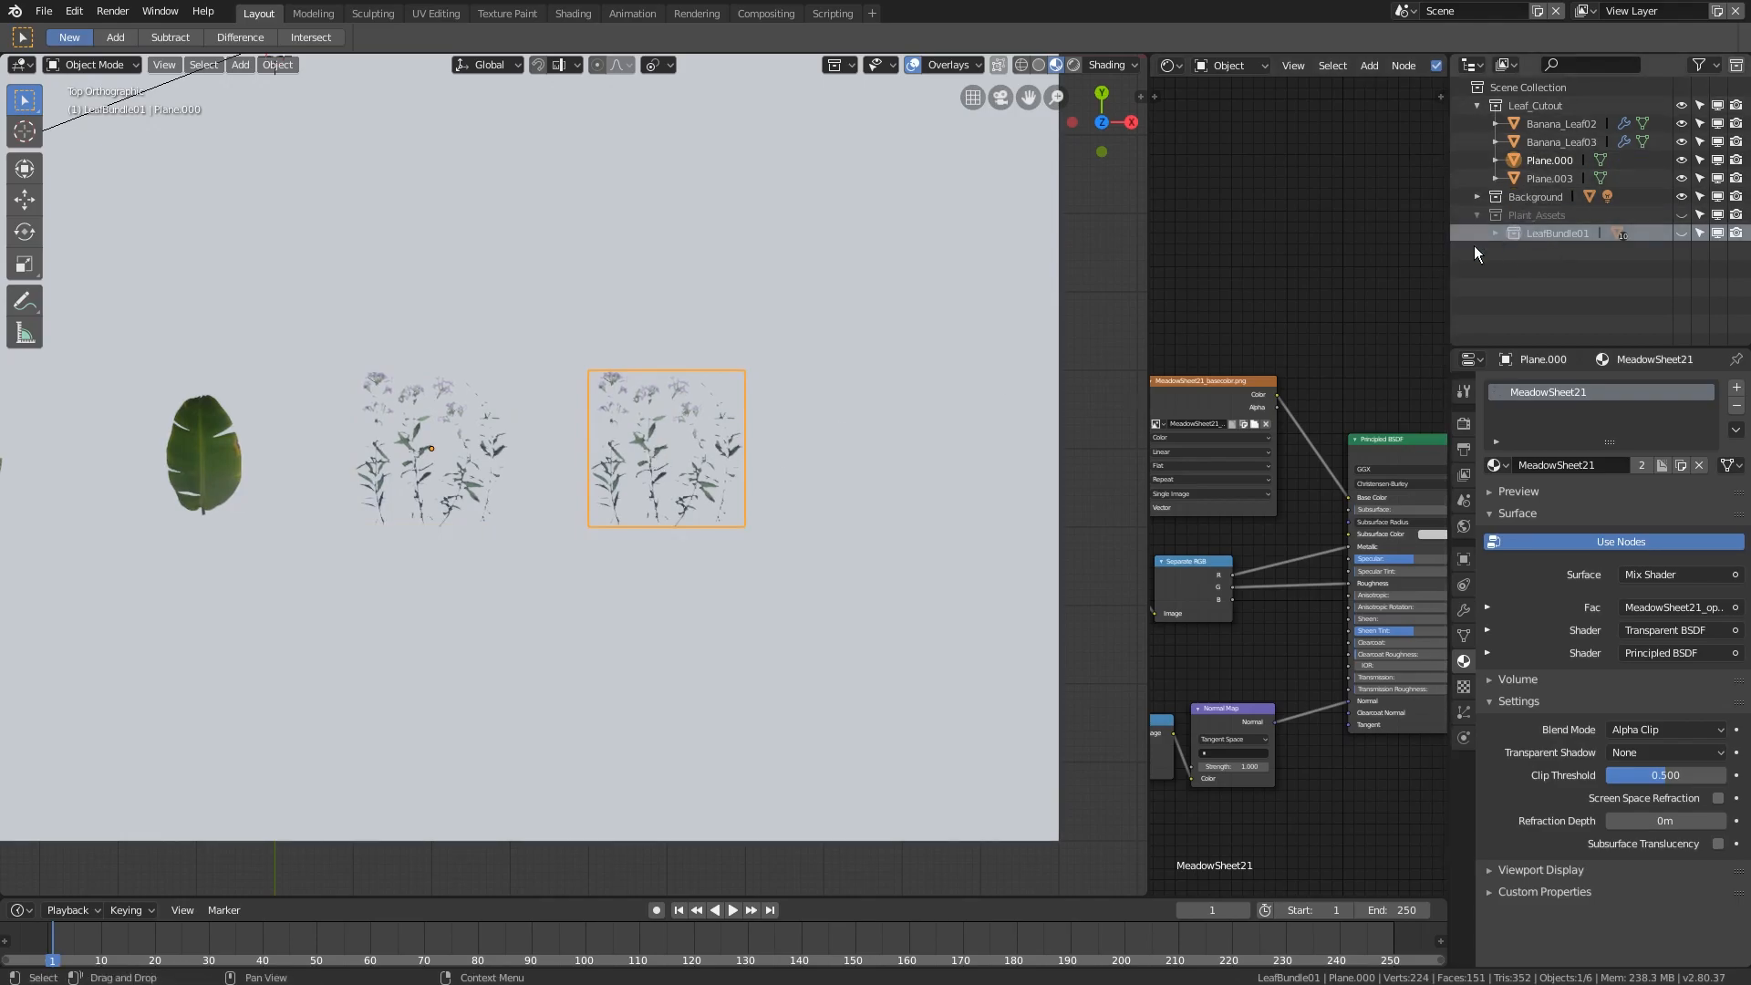
left_click(1536, 197)
left_click(1524, 105)
left_click(1504, 160)
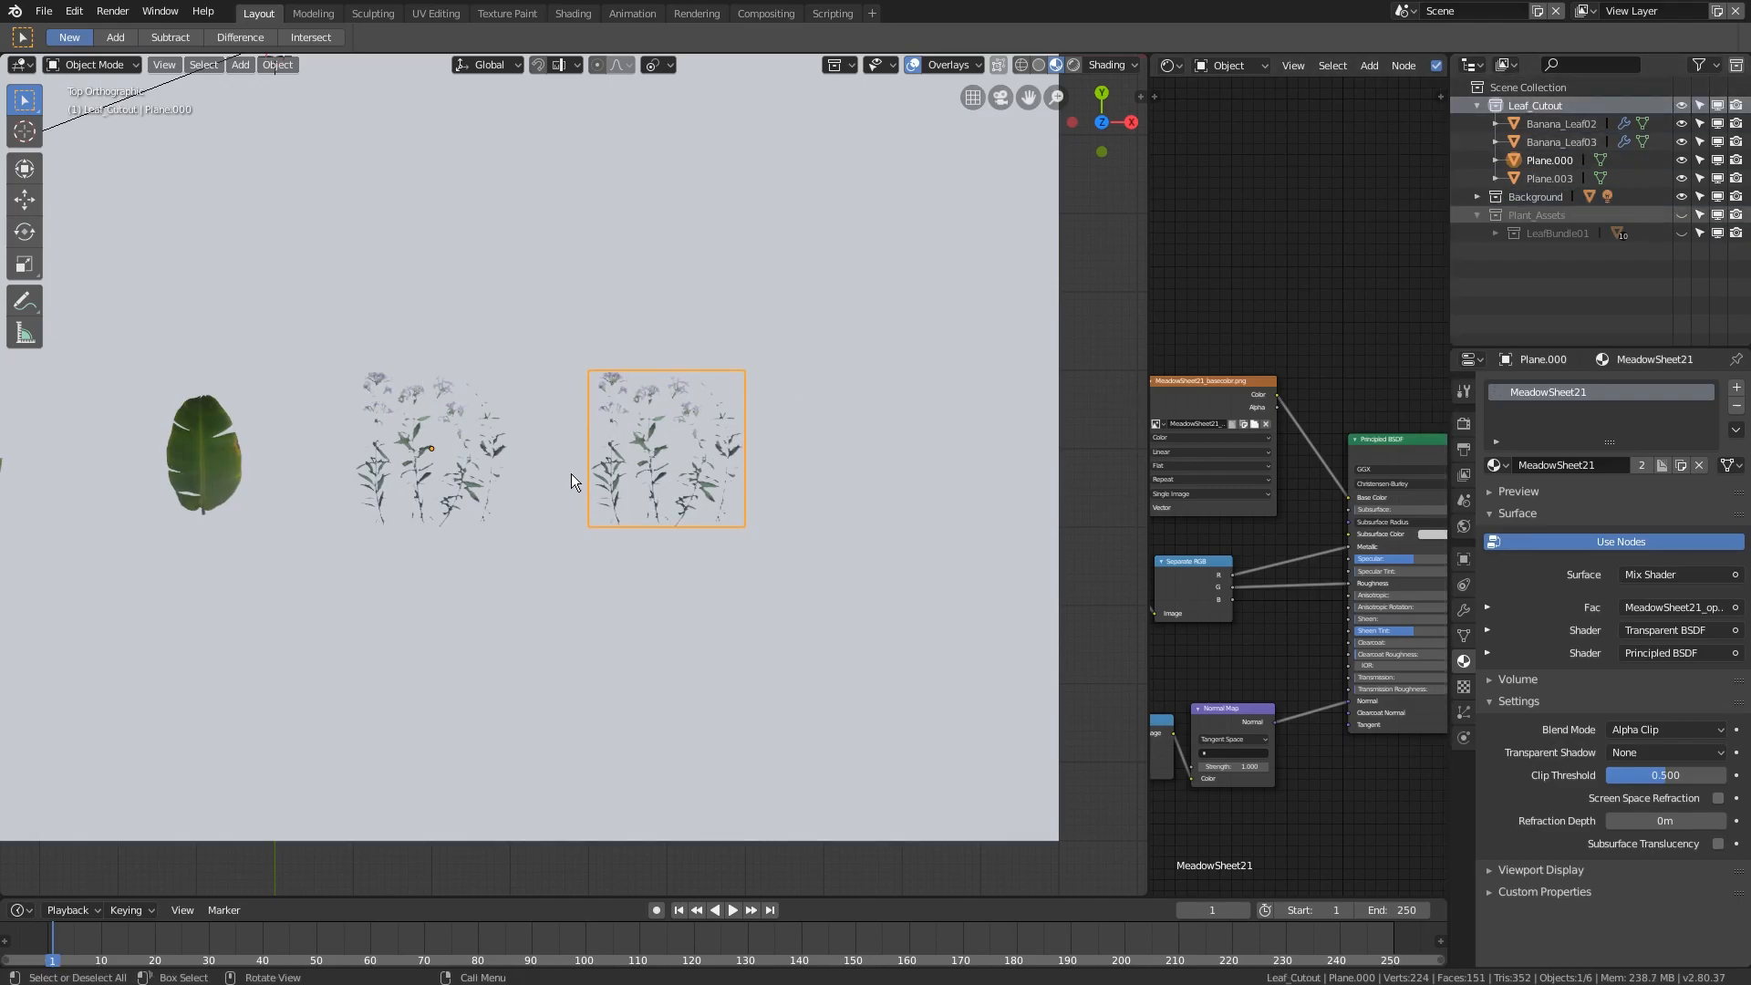
- Rename the original meadow sheet plane as MeadowSheet
left_click(497, 466)
middle_click_drag(467, 553, 613, 555, "shift")
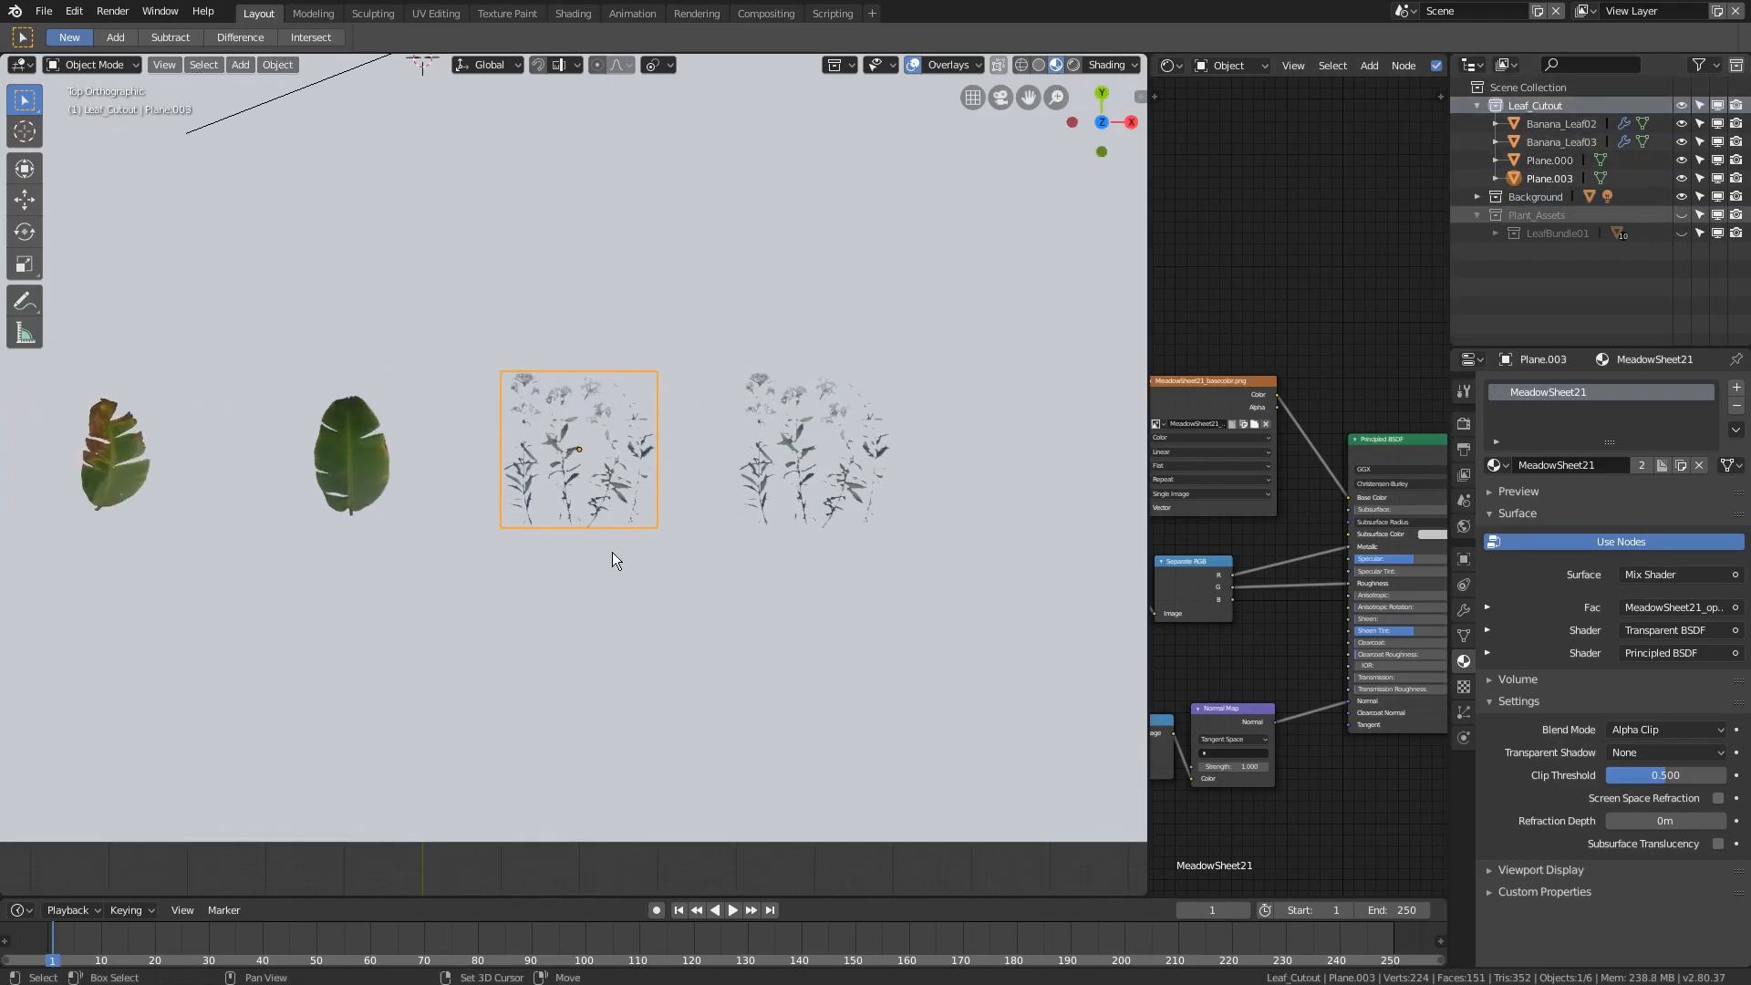
double_click(1548, 178)
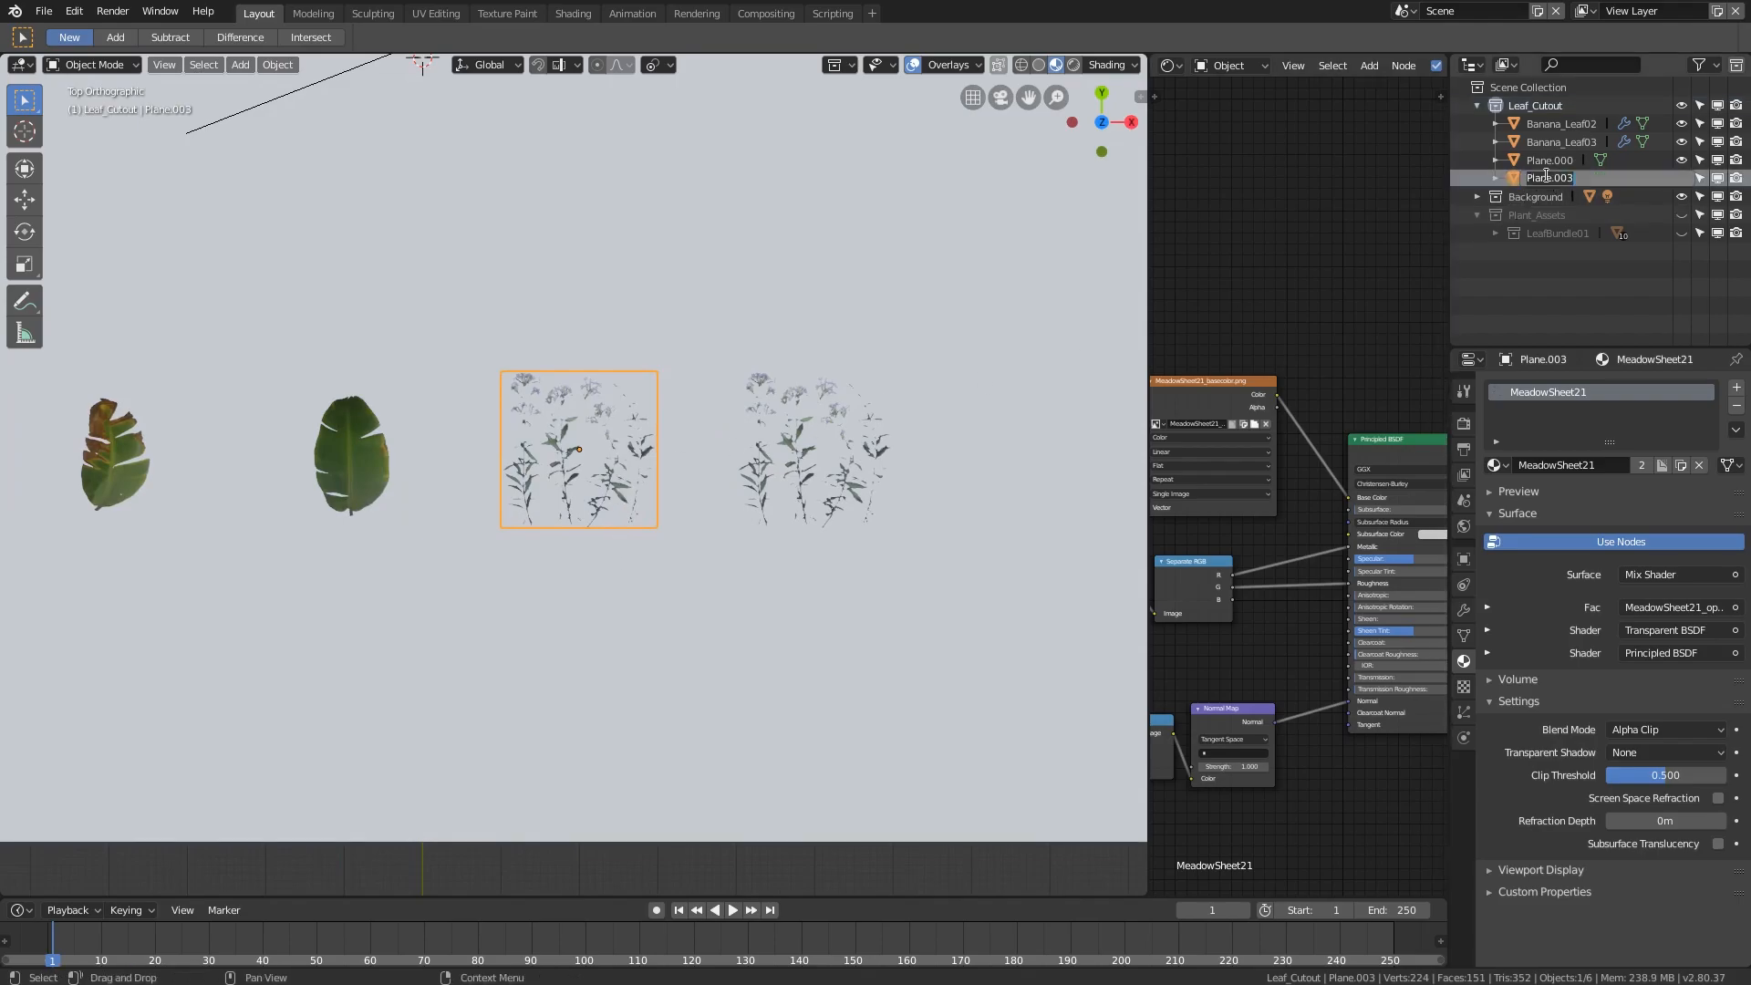
type("Meadow")
type("Sheet")
key("Return")
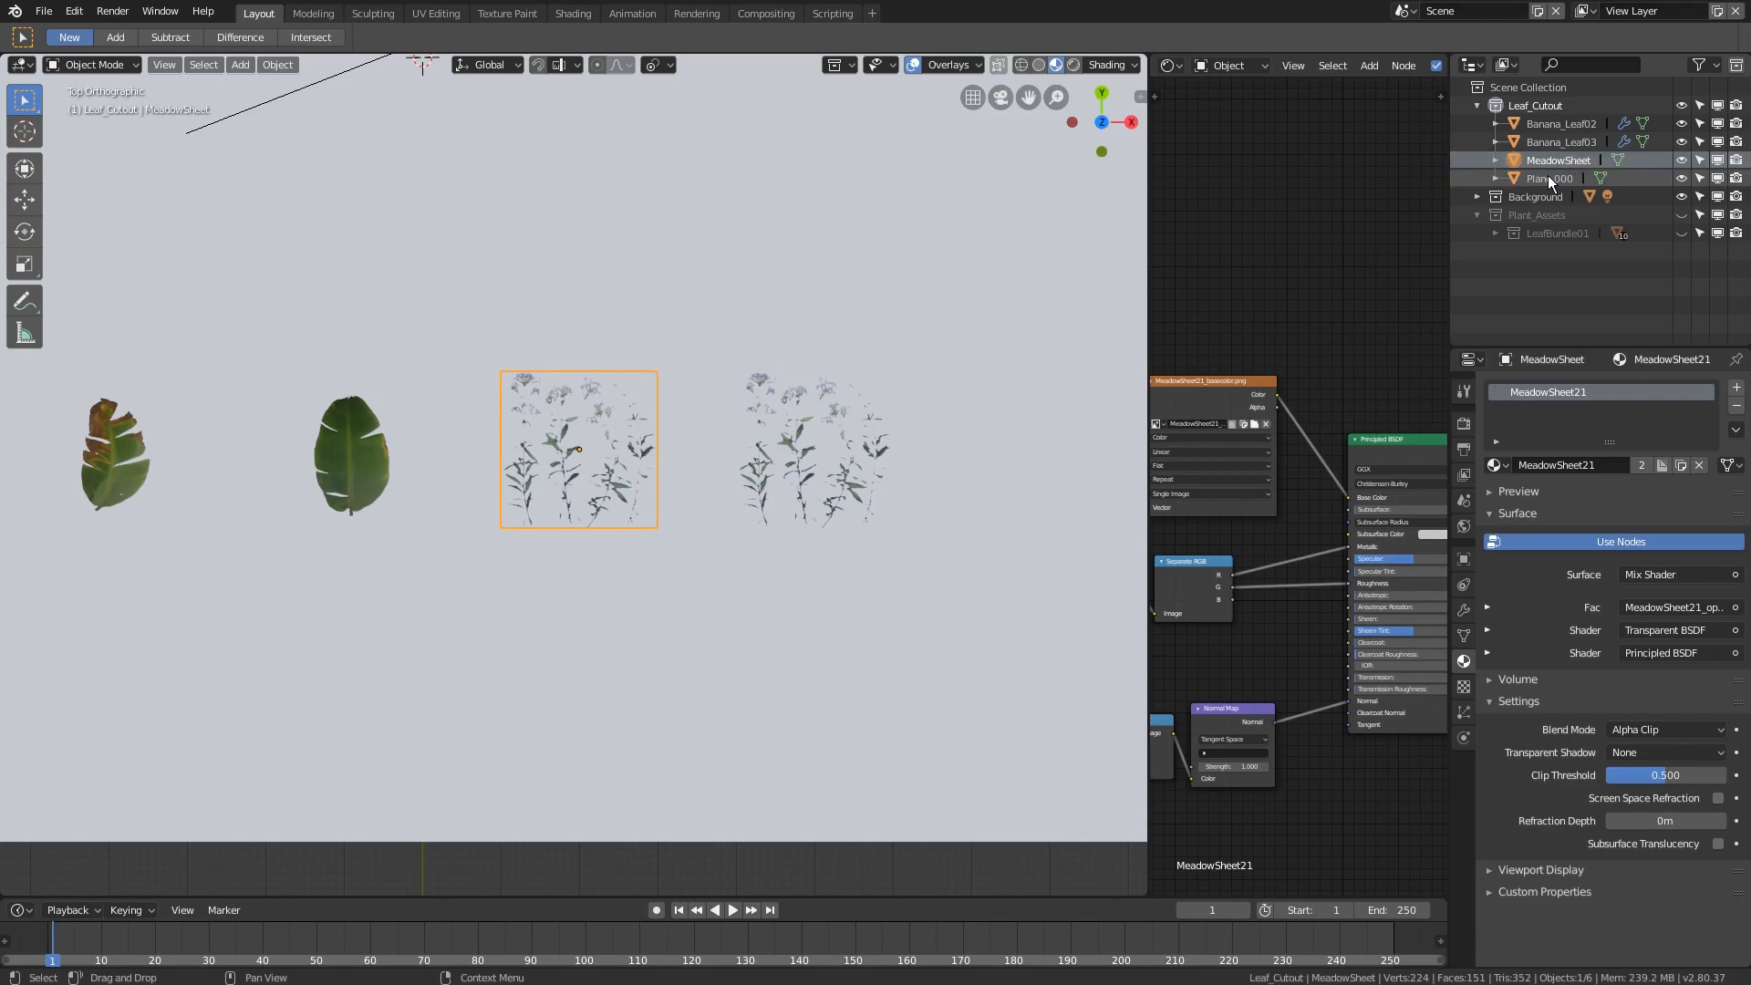
- Delete the four outer corner vertices of the duplicated sheet so only the first flower's cutout remains
left_click(837, 464)
key("KP_Decimal")
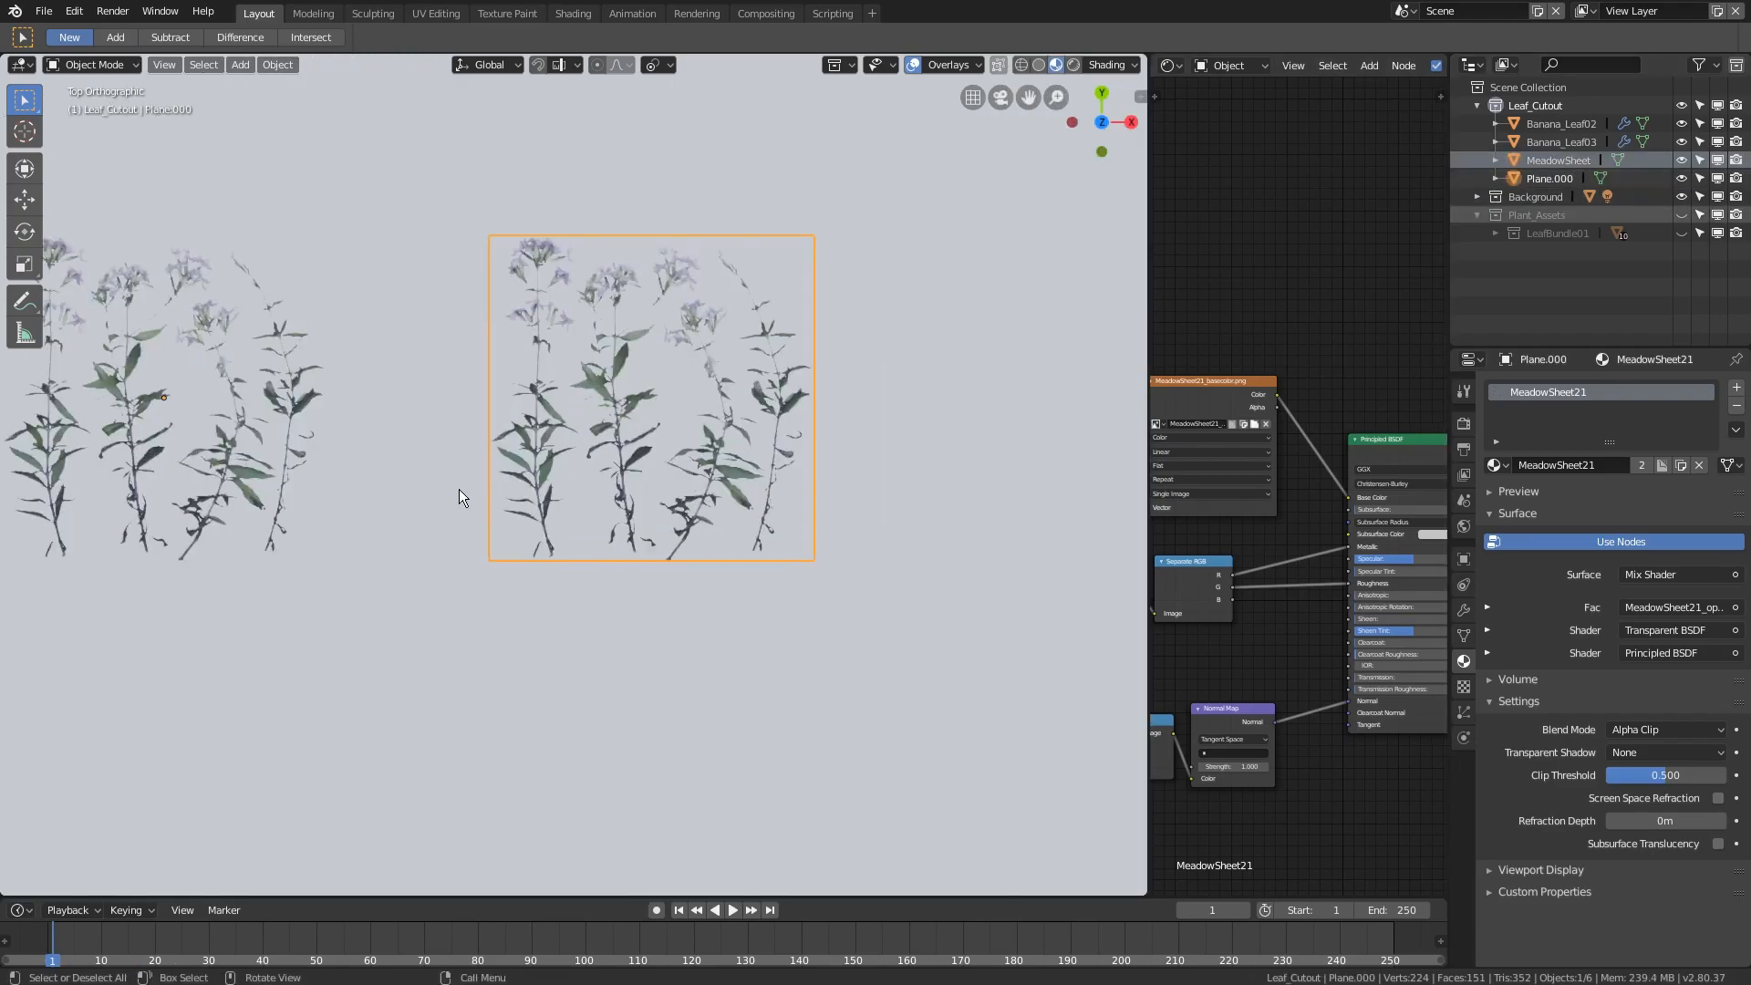
key("Tab")
left_click(500, 565)
left_click(814, 560, "shift")
left_click(814, 235, "shift")
left_click(470, 233, "shift")
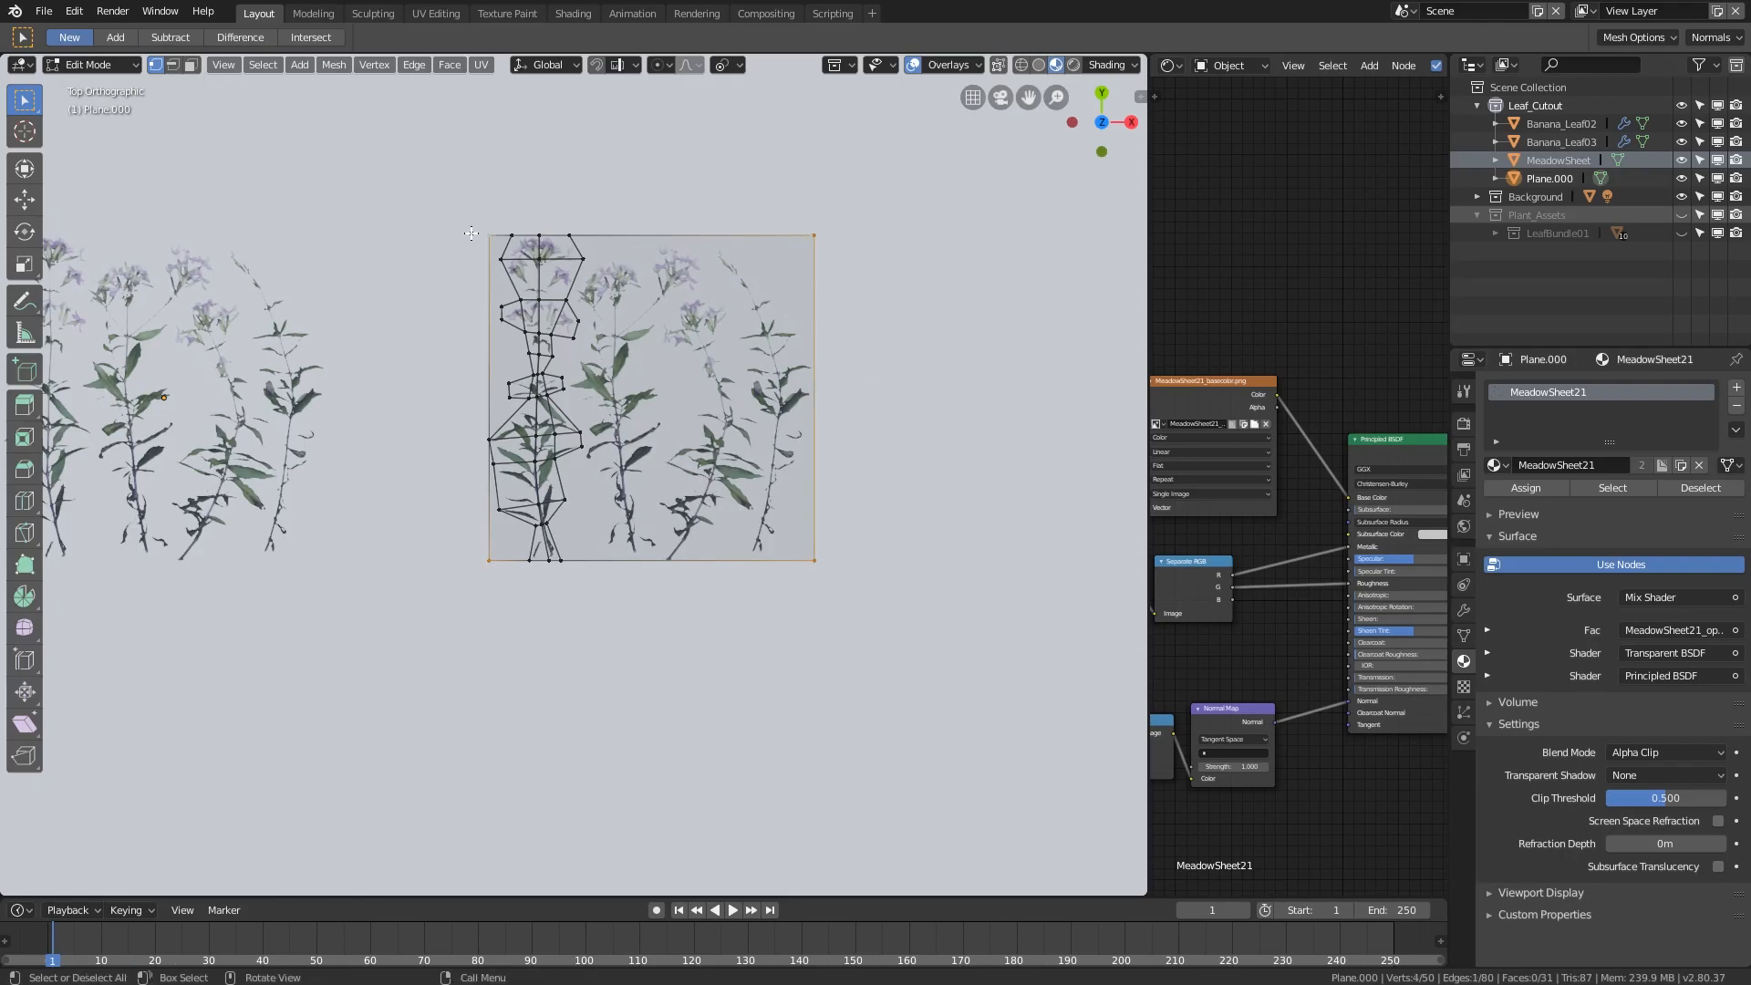
key("x")
left_click(471, 234)
middle_click_drag(584, 439, 622, 375, "shift")
key("Tab")
- Place the 3D cursor at the base of the flower cutout's stem in the top orthographic view
scroll(665, 511, "up", 3)
scroll(639, 401, "up", 3)
middle_click_drag(744, 557, 821, 563)
middle_click_drag(821, 564, 490, 531, "shift")
scroll(490, 531, "up", 2)
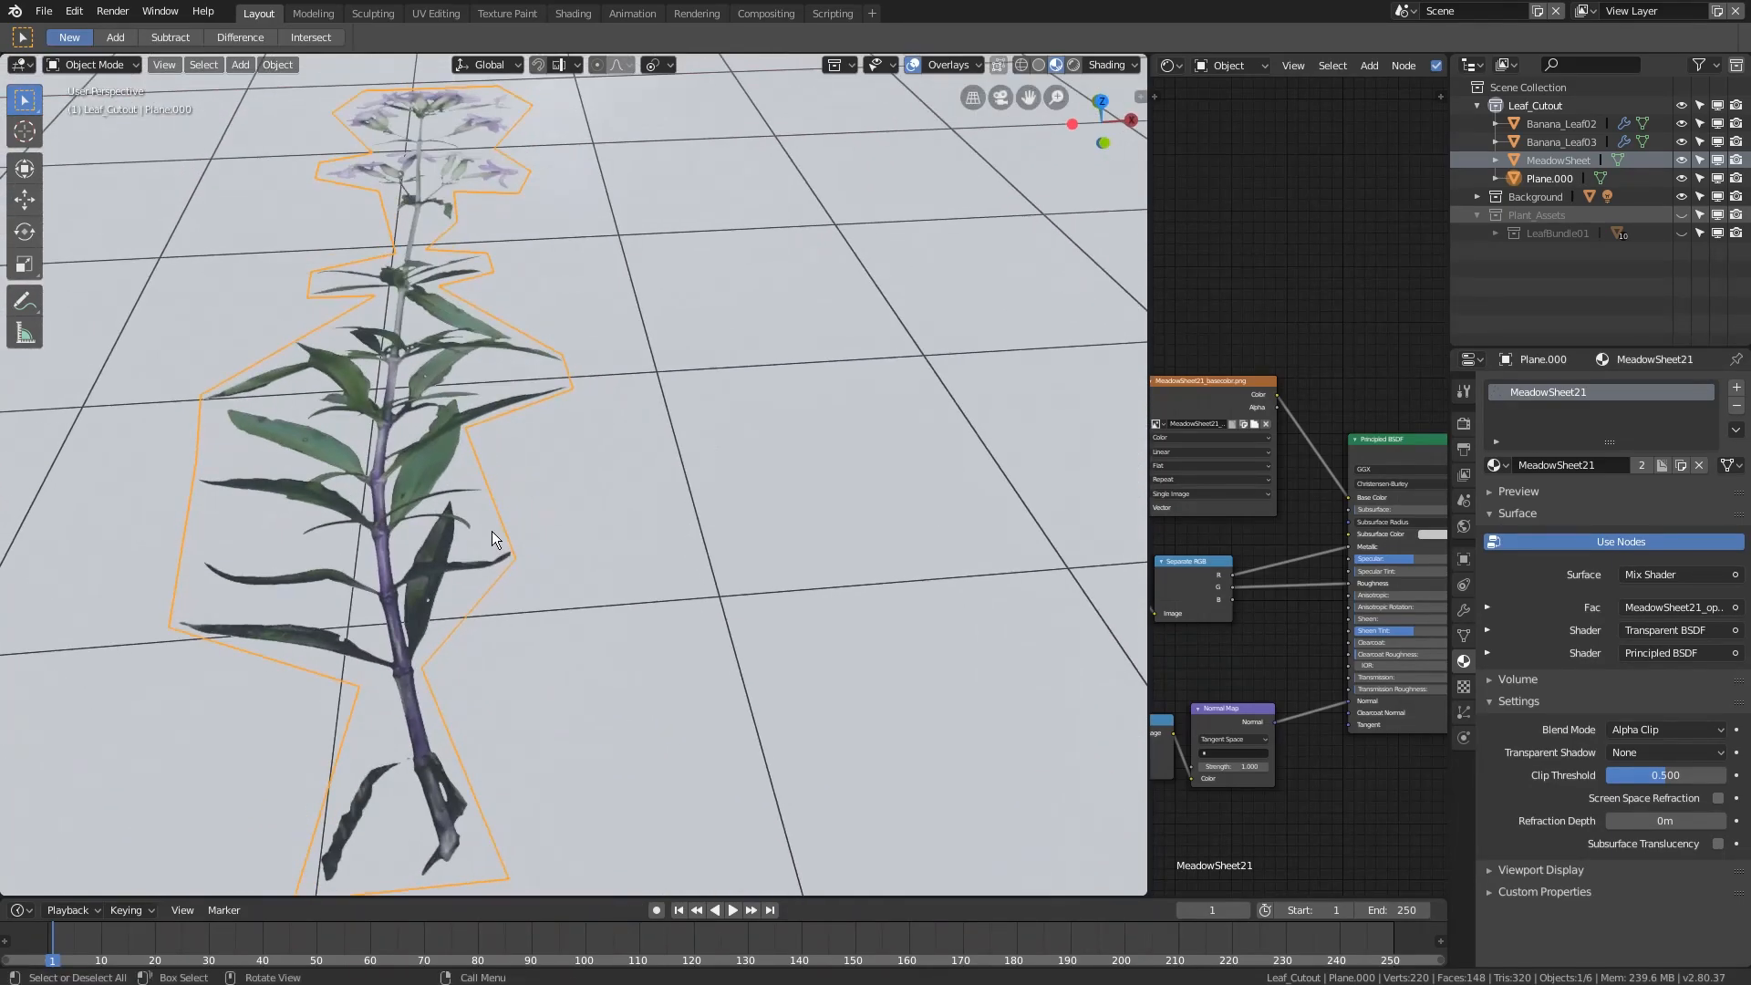
key("KP_7")
key("KP_5")
key("KP_5")
scroll(491, 531, "down", 4)
middle_click_drag(542, 581, 579, 509, "shift")
scroll(615, 454, "up", 5)
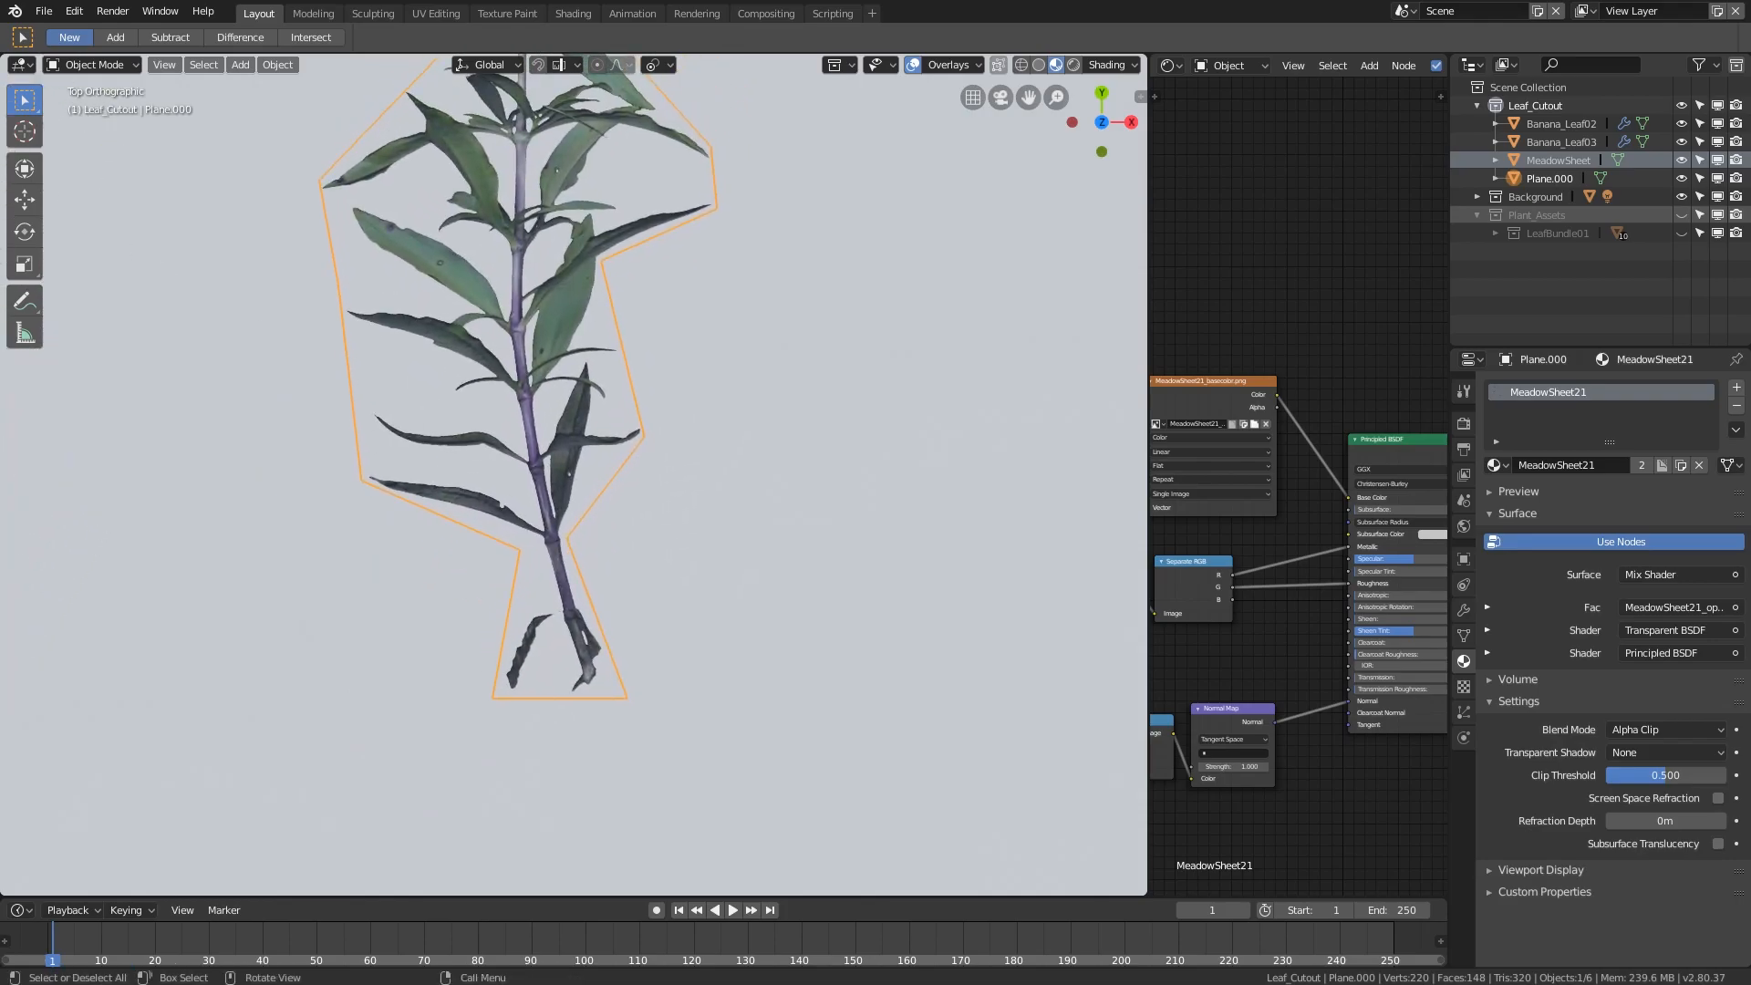
right_click(587, 671, "shift")
- Set the flower cutout's origin to the 3D cursor and deselect the cutout
scroll(821, 649, "down", 2)
scroll(821, 650, "down", 2)
middle_click_drag(675, 582, 717, 656, "shift")
right_click(617, 635)
mouse_move(616, 635)
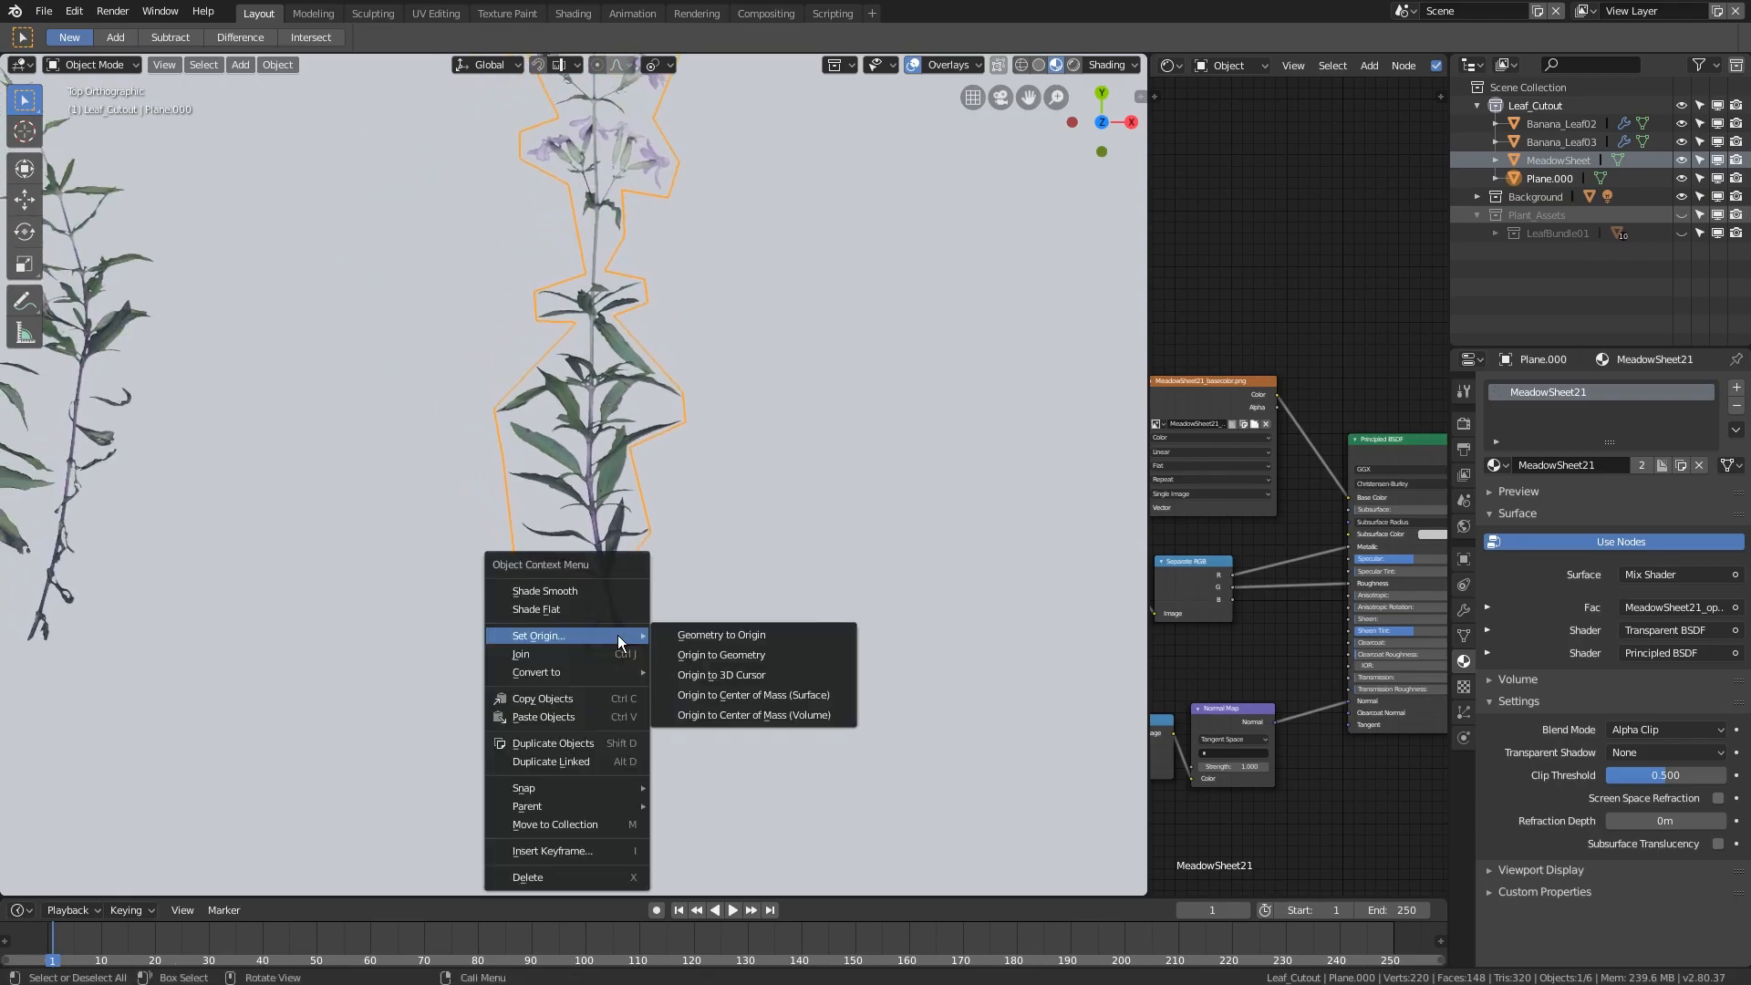
left_click(729, 668)
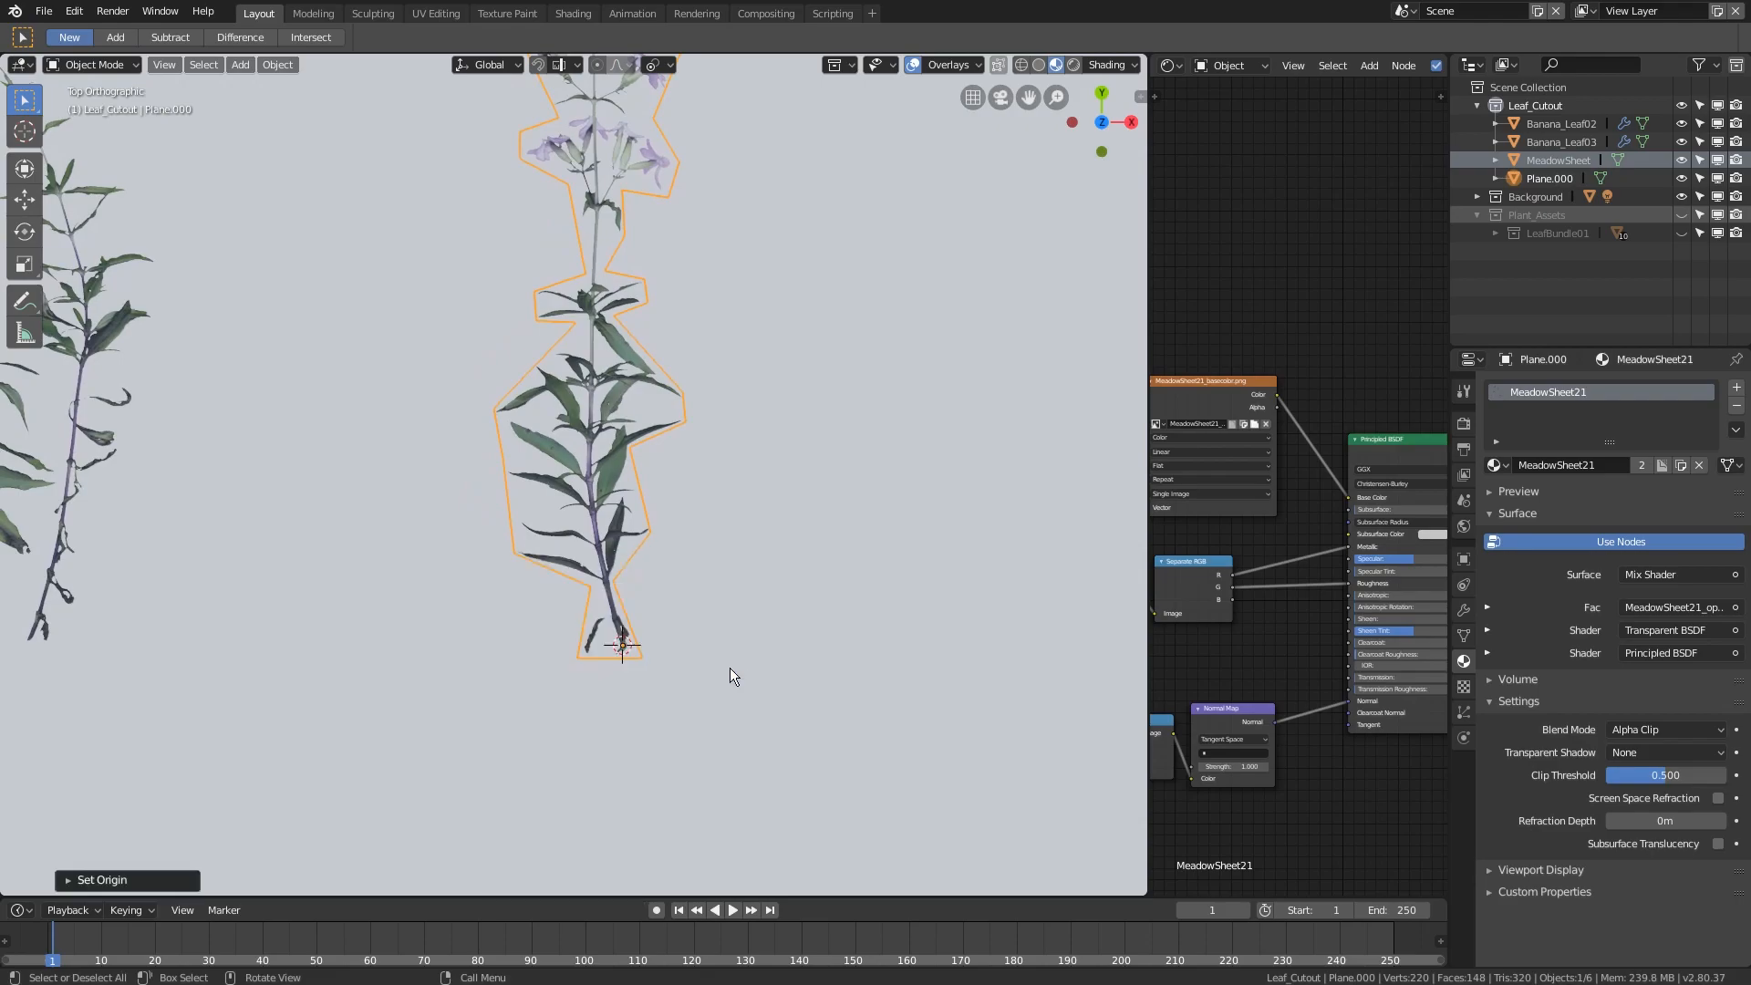
scroll(734, 657, "down", 2)
scroll(626, 523, "down", 1)
middle_click_drag(627, 522, 692, 669, "shift")
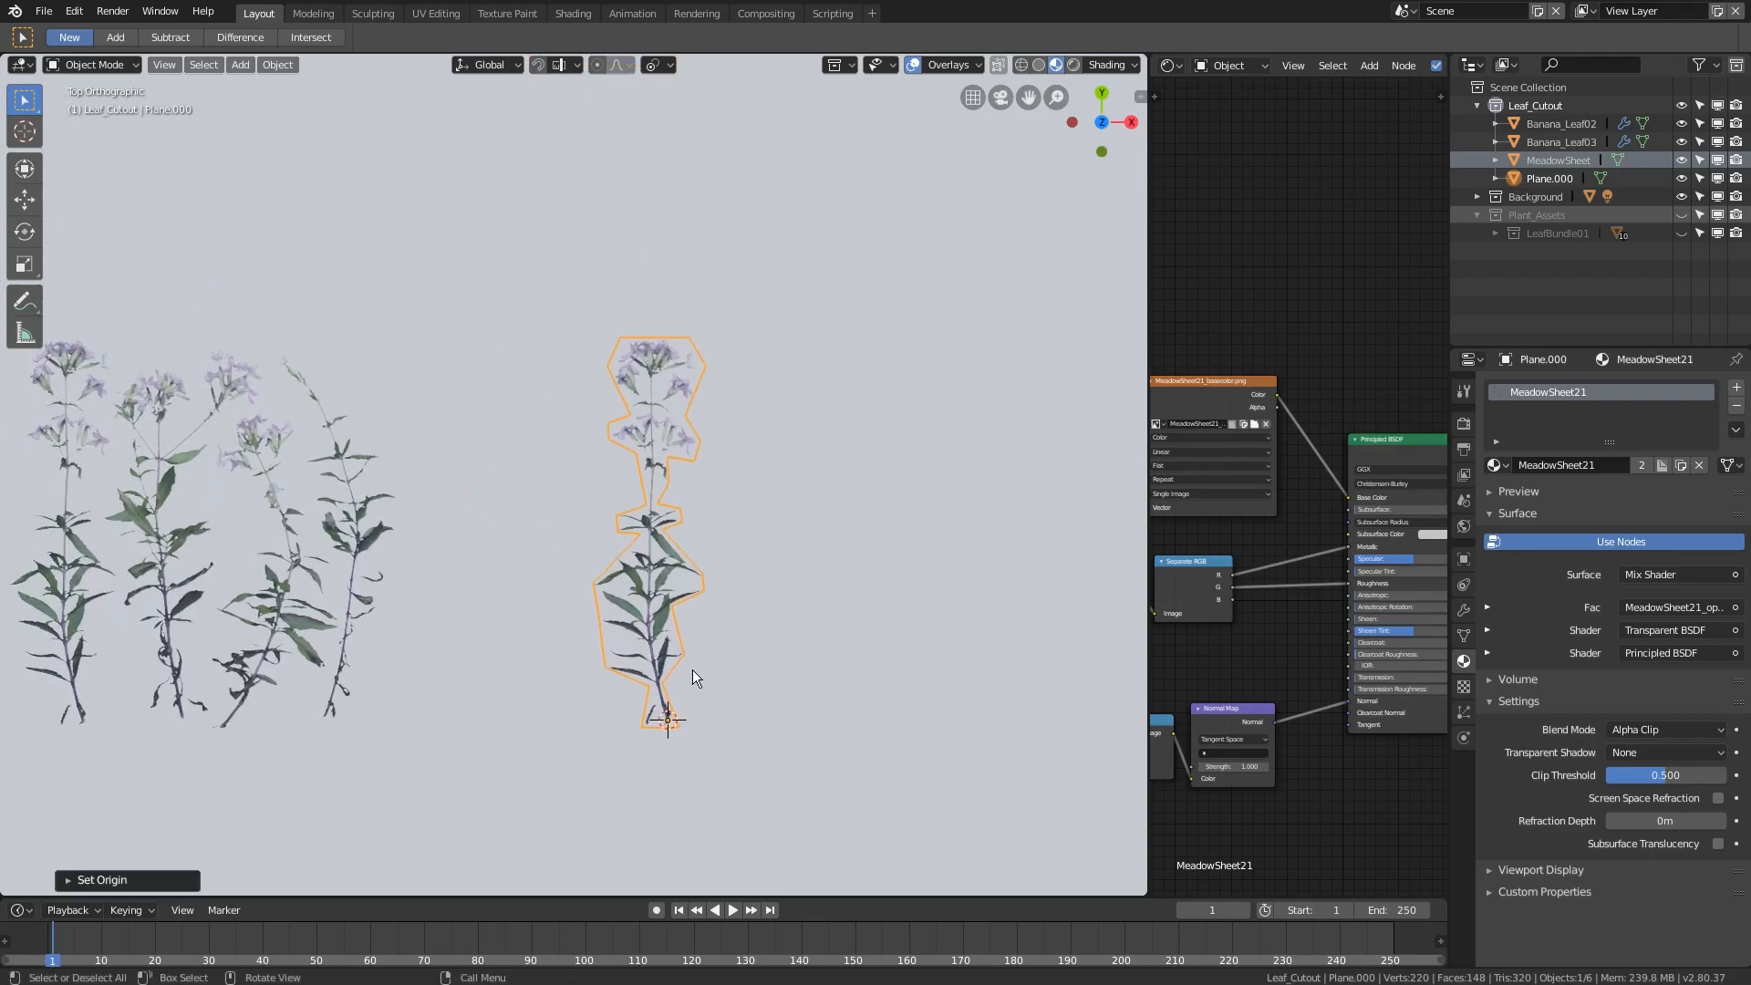
left_click(692, 669)
- Dissolve all MeadowSheet vertices except the four outer corners to restore the plain sheet plane
middle_click_drag(607, 607, 742, 546, "shift")
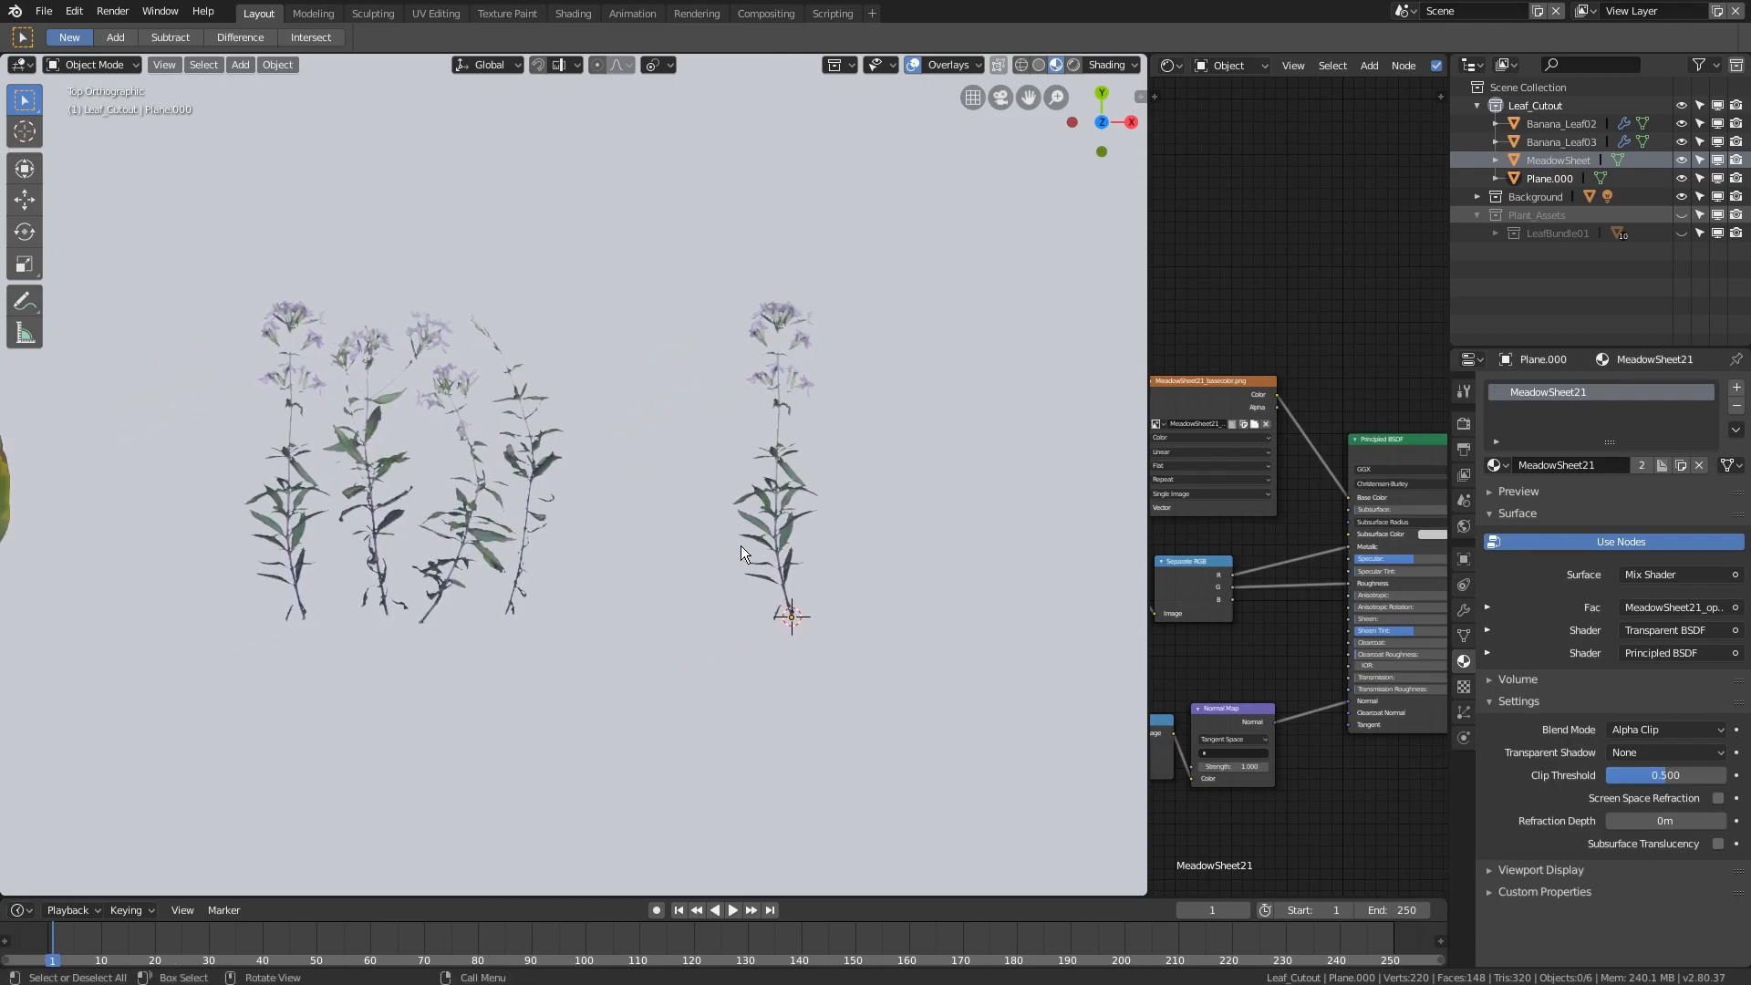
left_click(369, 539)
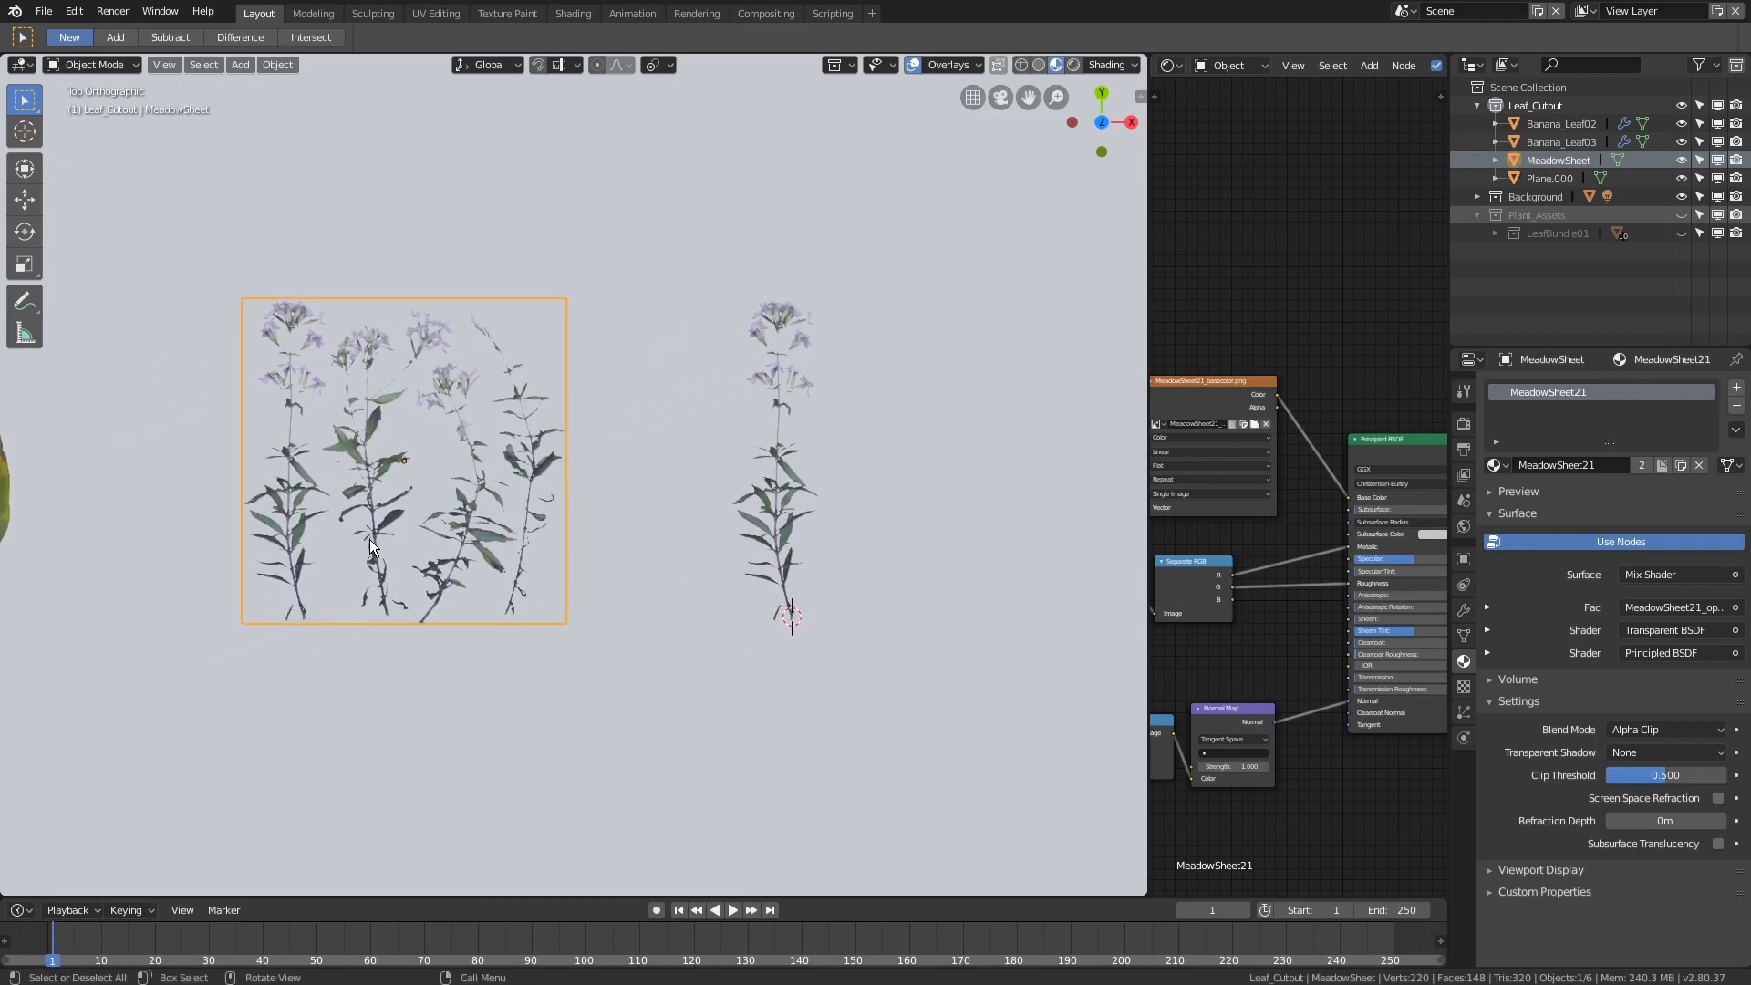
scroll(407, 528, "up", 4)
key("Tab")
scroll(407, 678, "down", 4)
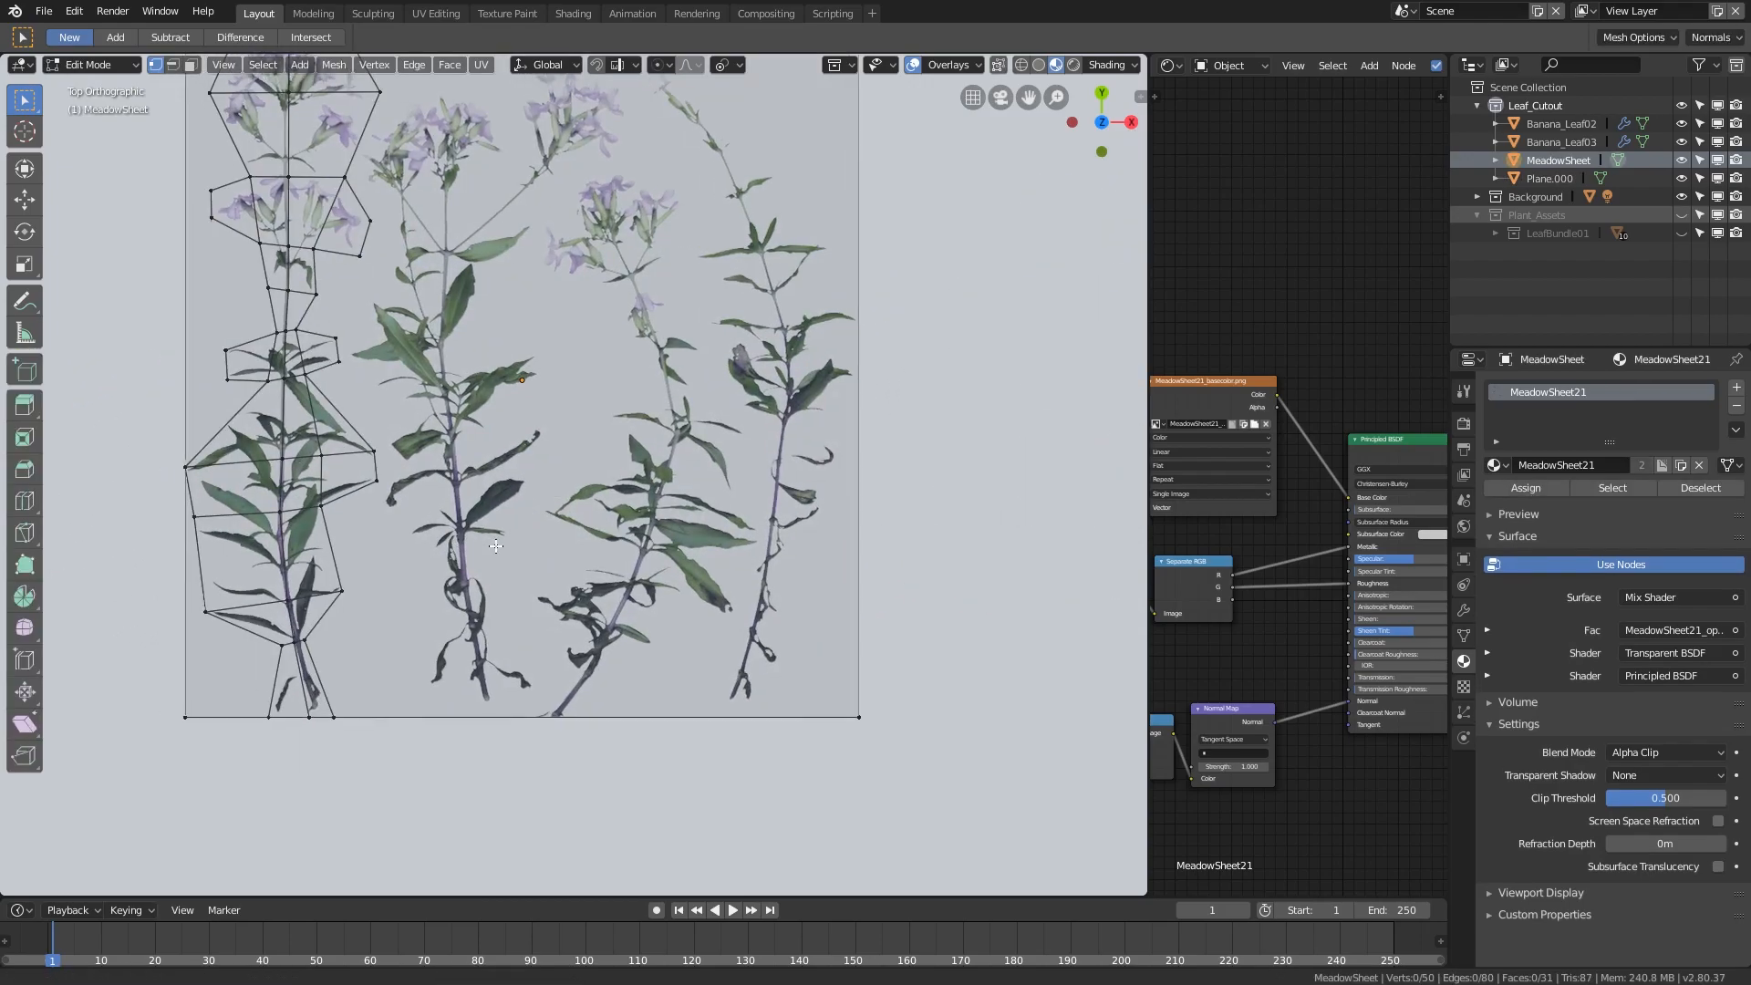
left_click(414, 624)
left_click(420, 234, "shift")
left_click(811, 230, "shift")
left_click(814, 631, "shift")
key("ctrl+i")
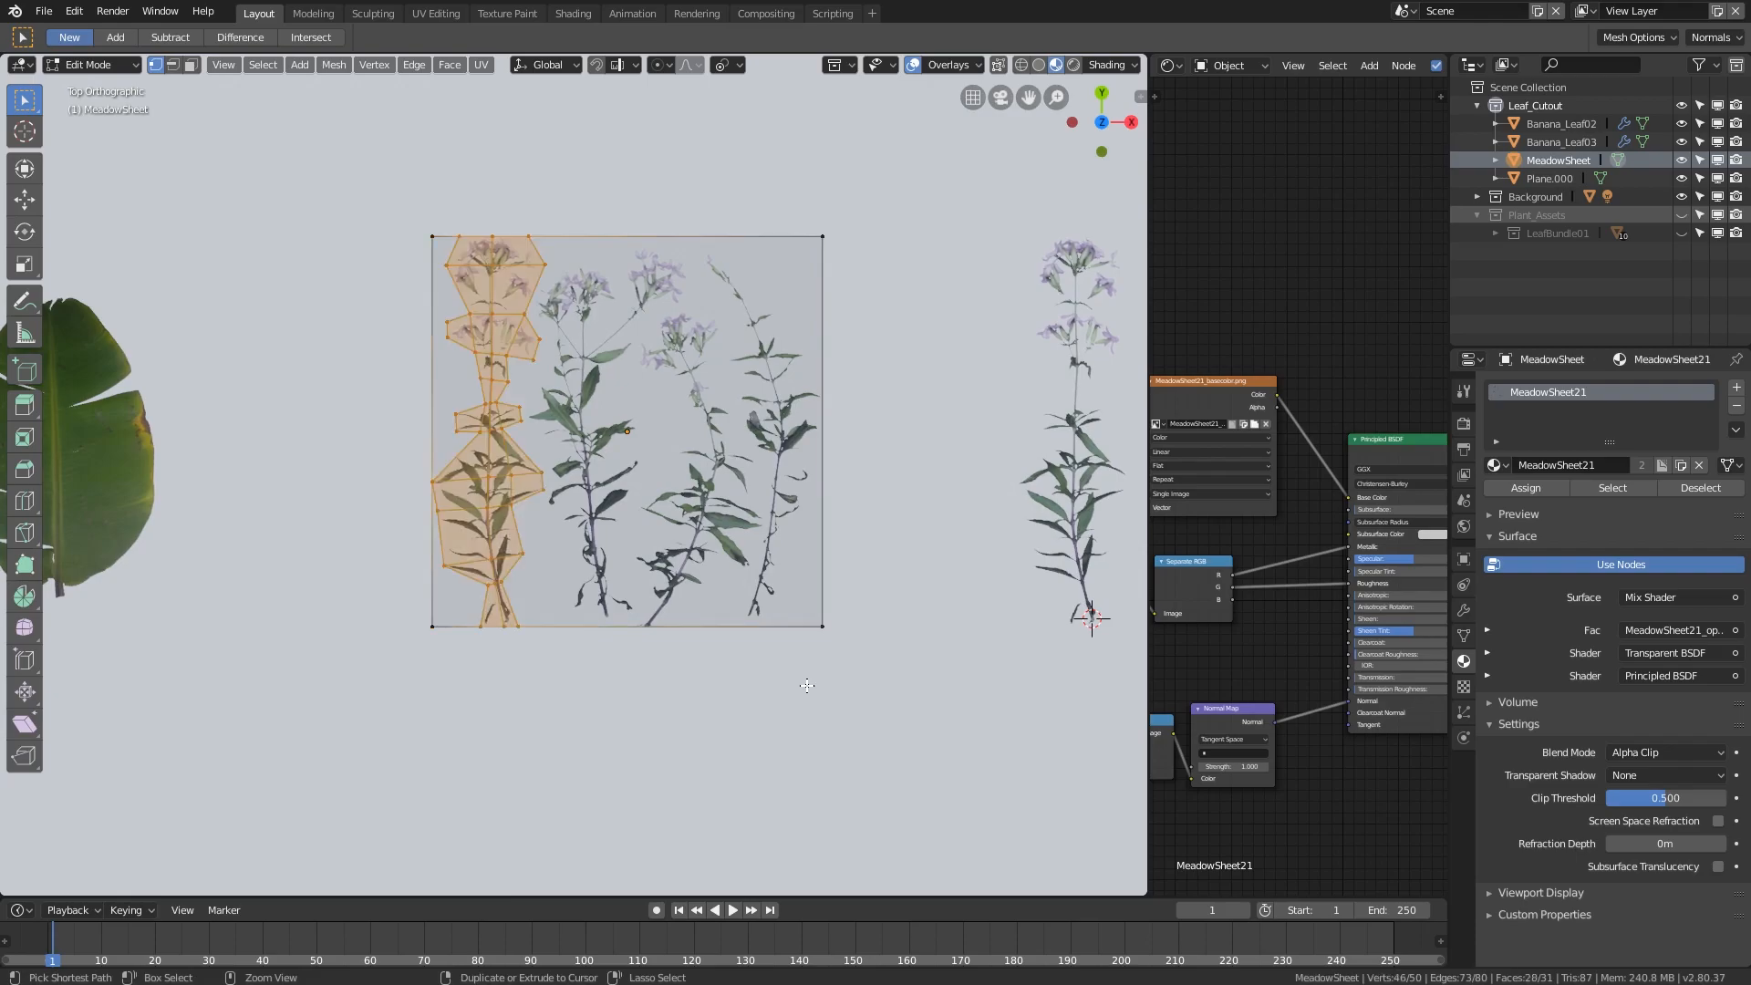
key("x")
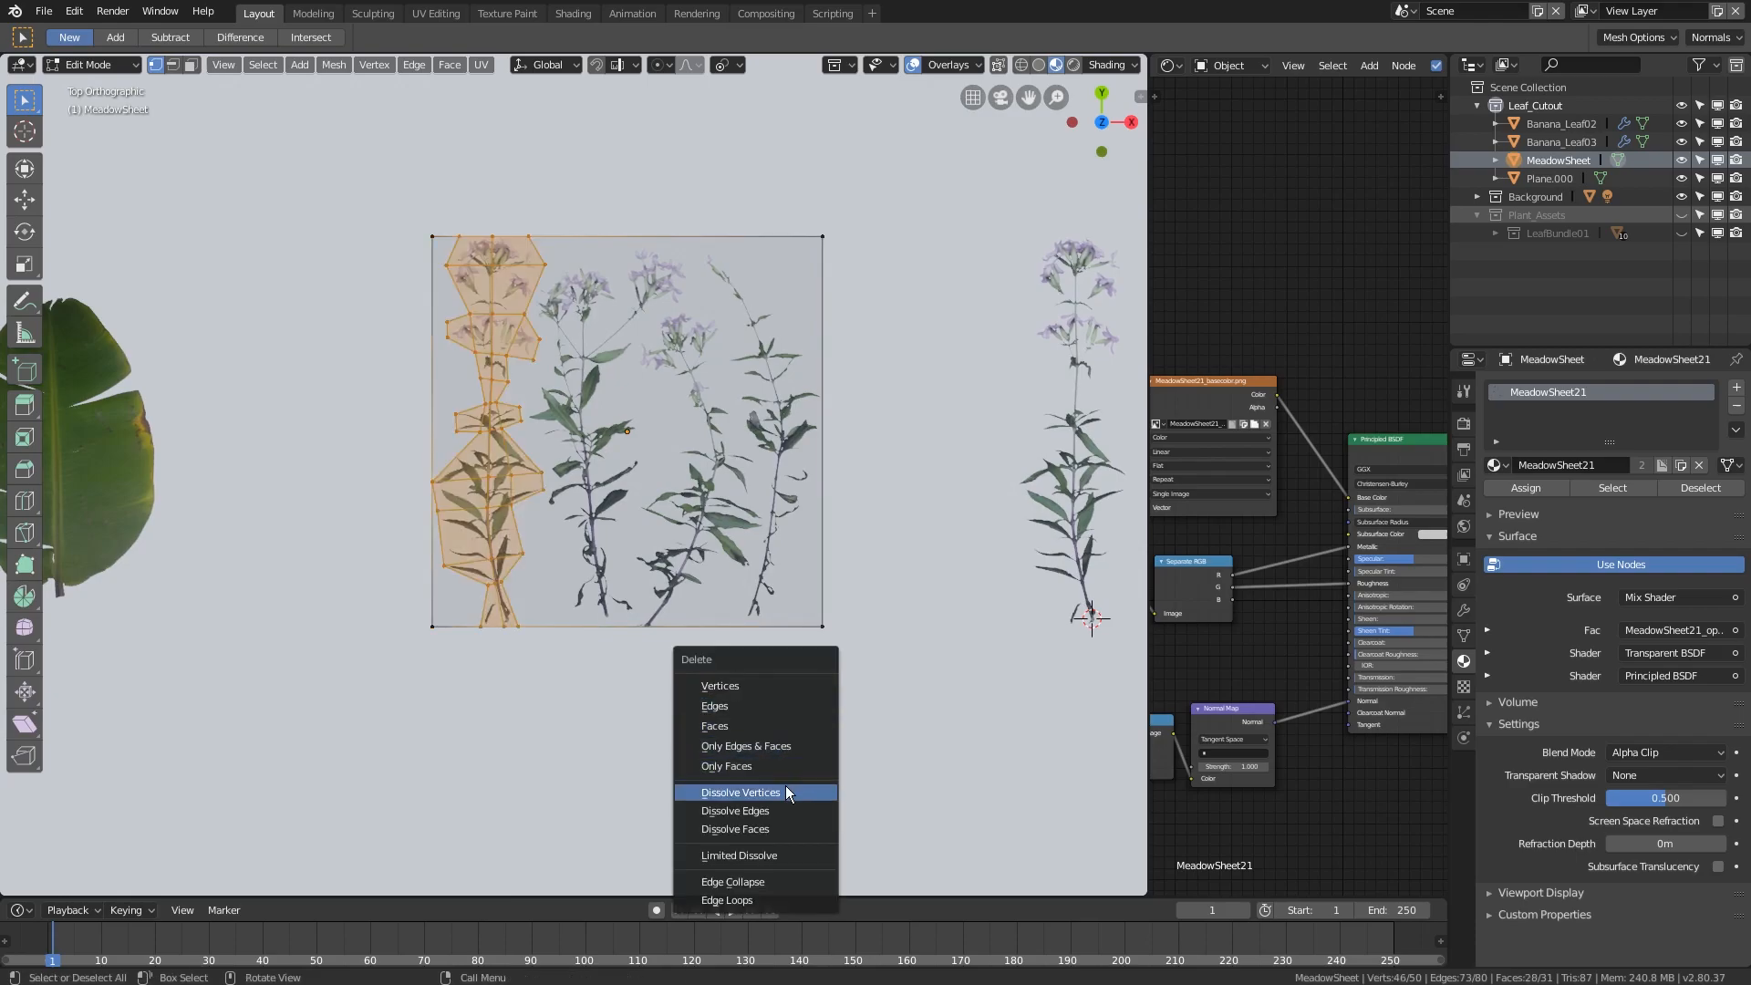
left_click(788, 792)
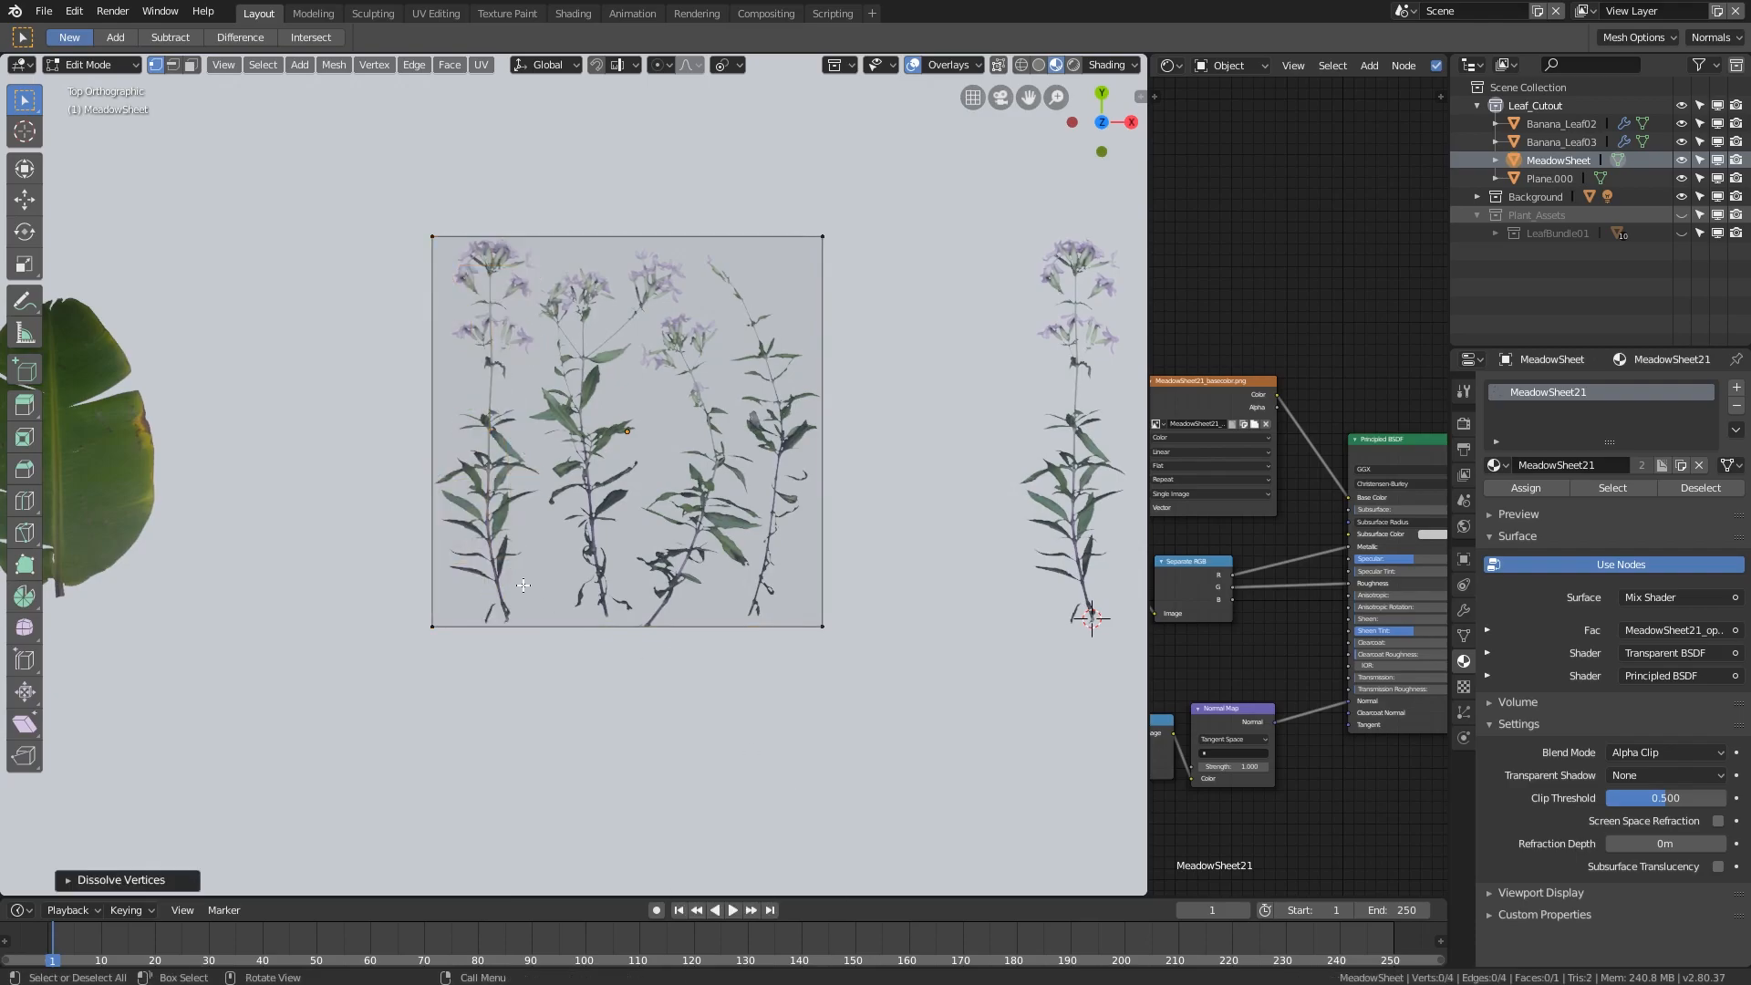
- Start a knife cut on MeadowSheet around the root tips at the base of the second flower
scroll(523, 585, "up", 2)
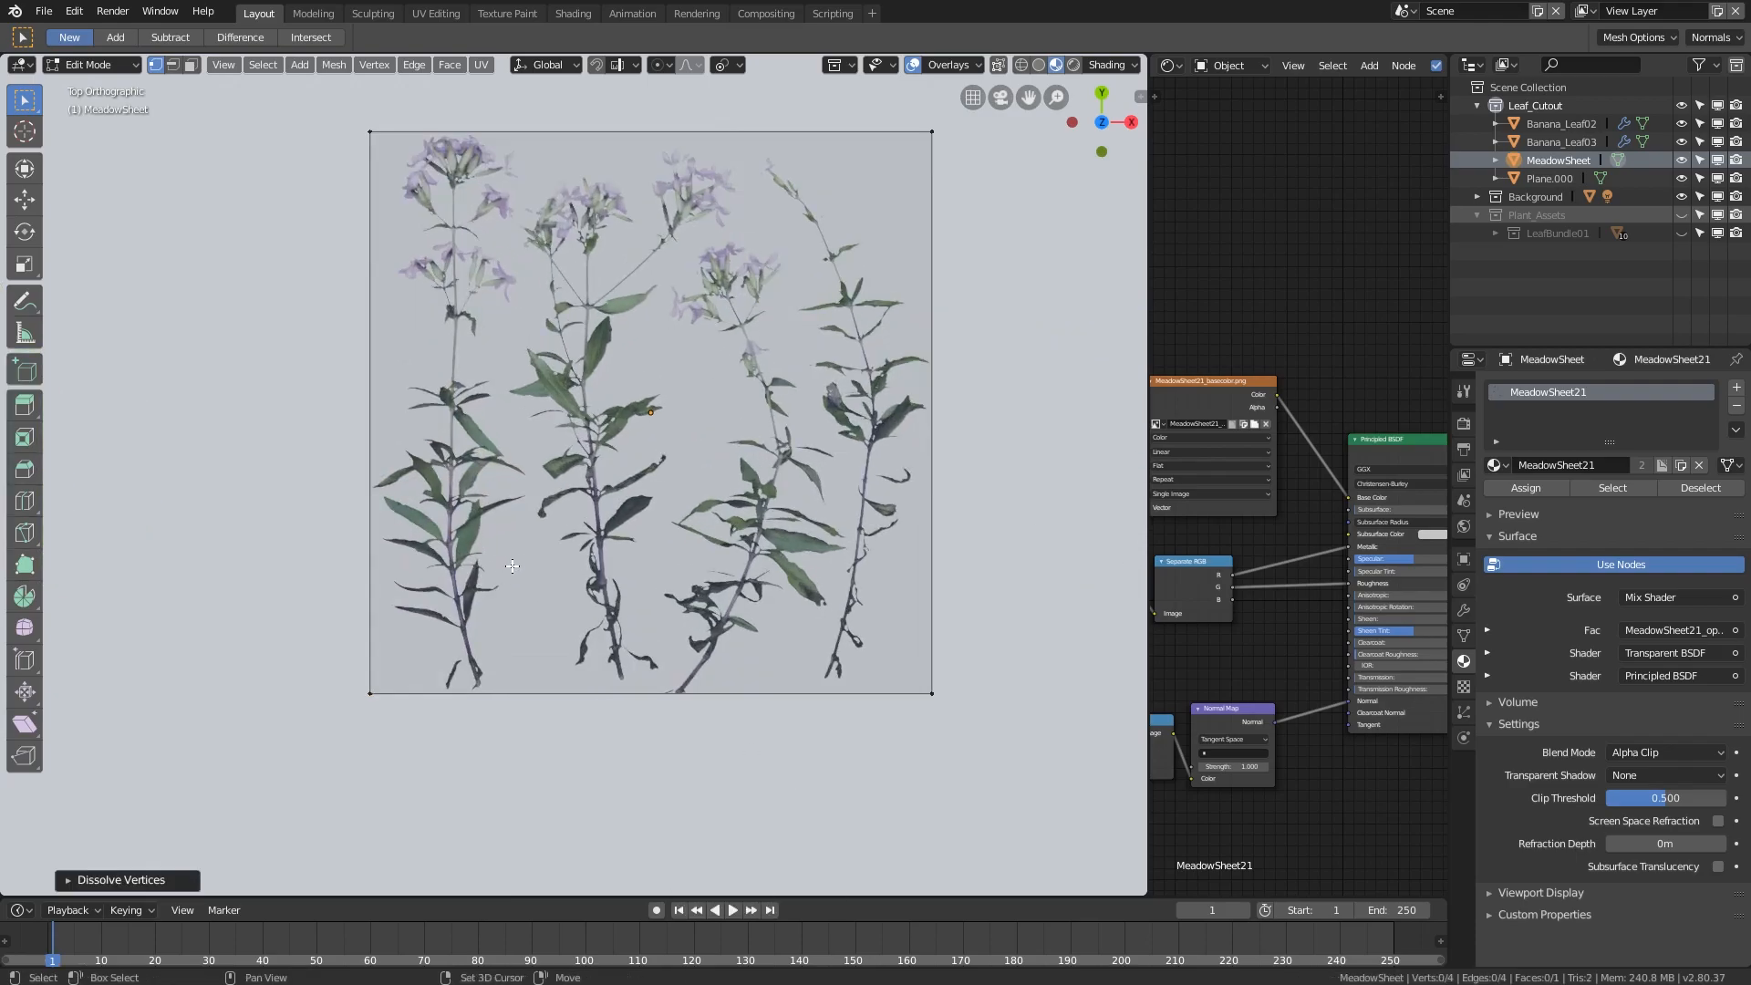
scroll(468, 607, "up", 2)
middle_click_drag(468, 607, 492, 532, "shift")
scroll(484, 555, "up", 1)
key("k")
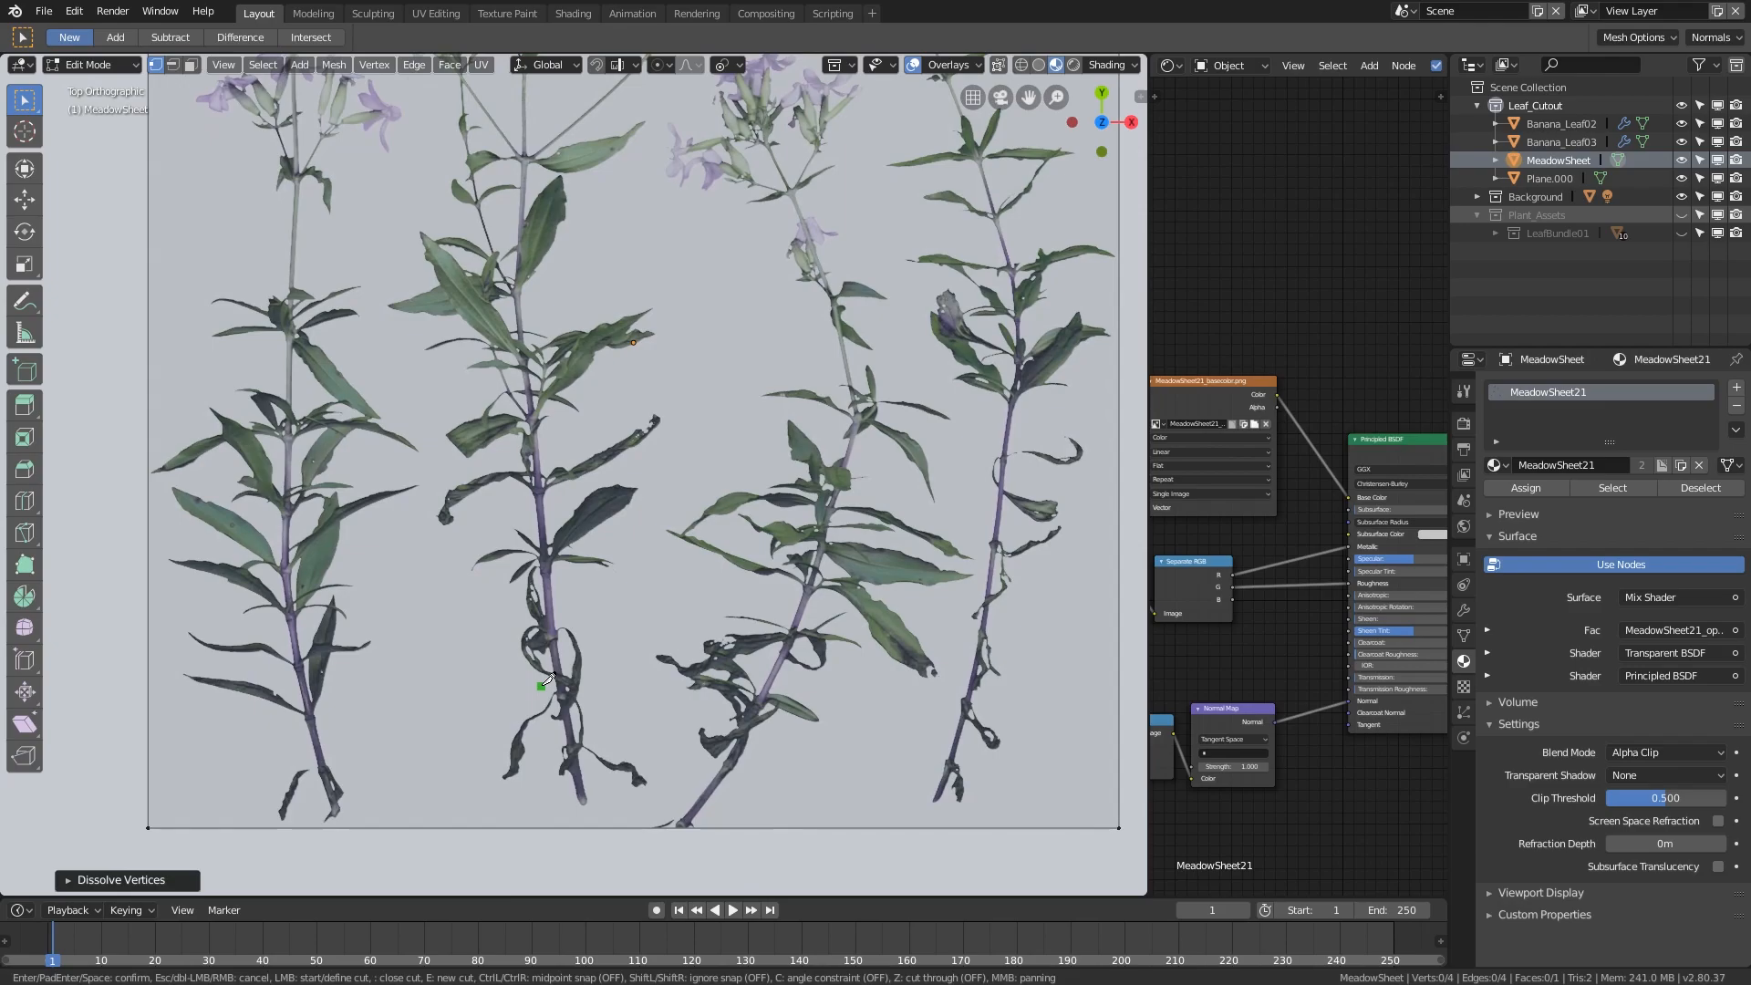
left_click(540, 686)
left_click(483, 781)
left_click(659, 777)
left_click(605, 811)
left_click(571, 816)
- Close the root outline and cut across the second flower's stem above the roots, down to the outline's right corner
left_click(495, 776)
left_click(591, 680)
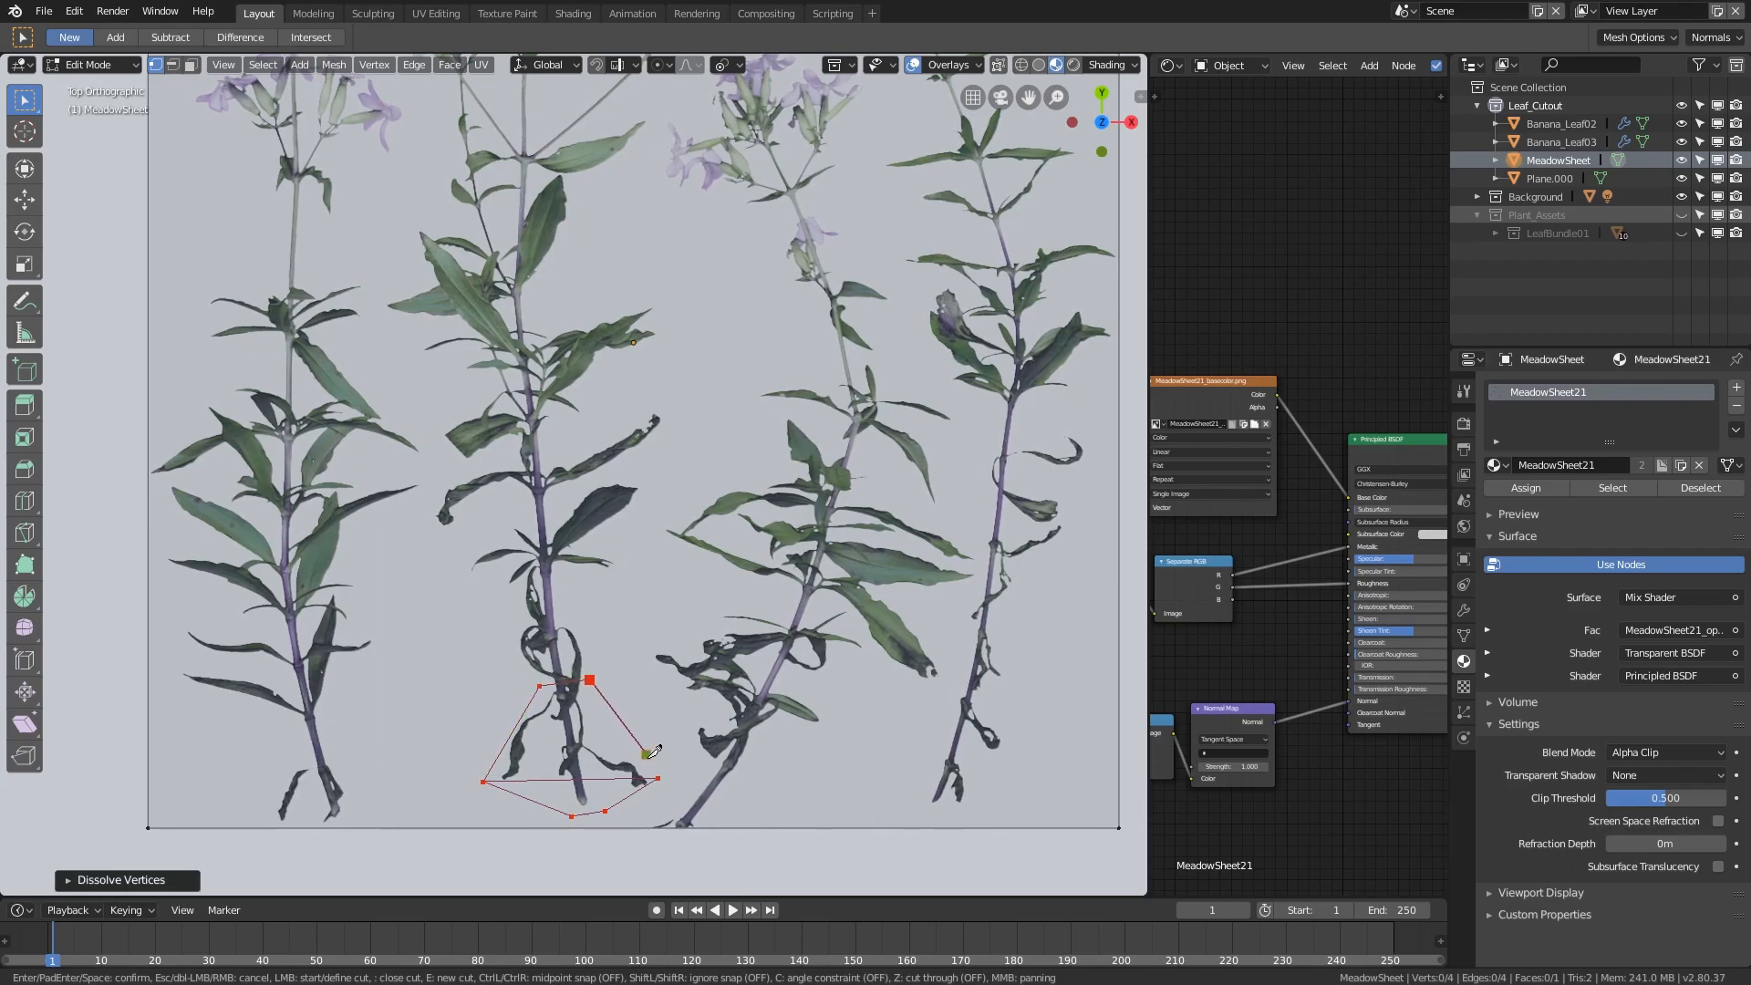
left_click(657, 777)
key("e")
left_click(544, 678)
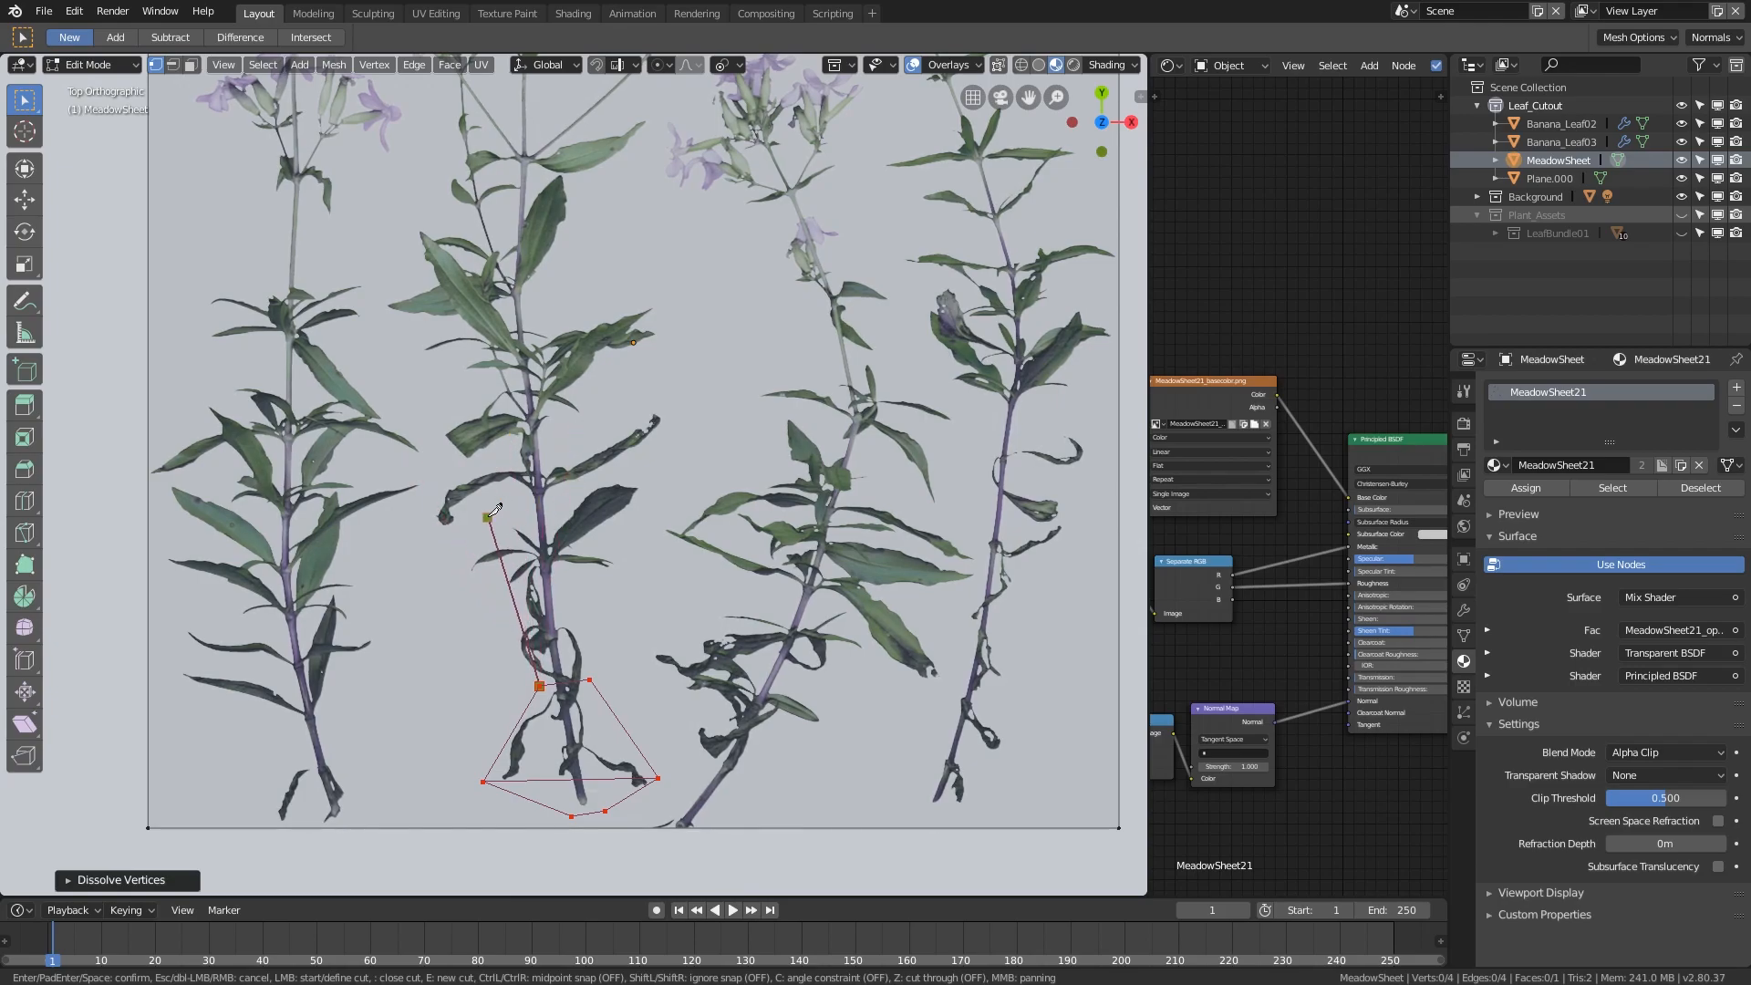
- Extend the knife cut from the narrow section above the roots, widening it across the stem at the lowest leaves
scroll(495, 509, "down", 2)
middle_click_drag(495, 509, 522, 638, "shift")
scroll(517, 645, "up", 1)
middle_click_drag(530, 715, 513, 594, "shift")
scroll(524, 648, "up", 1)
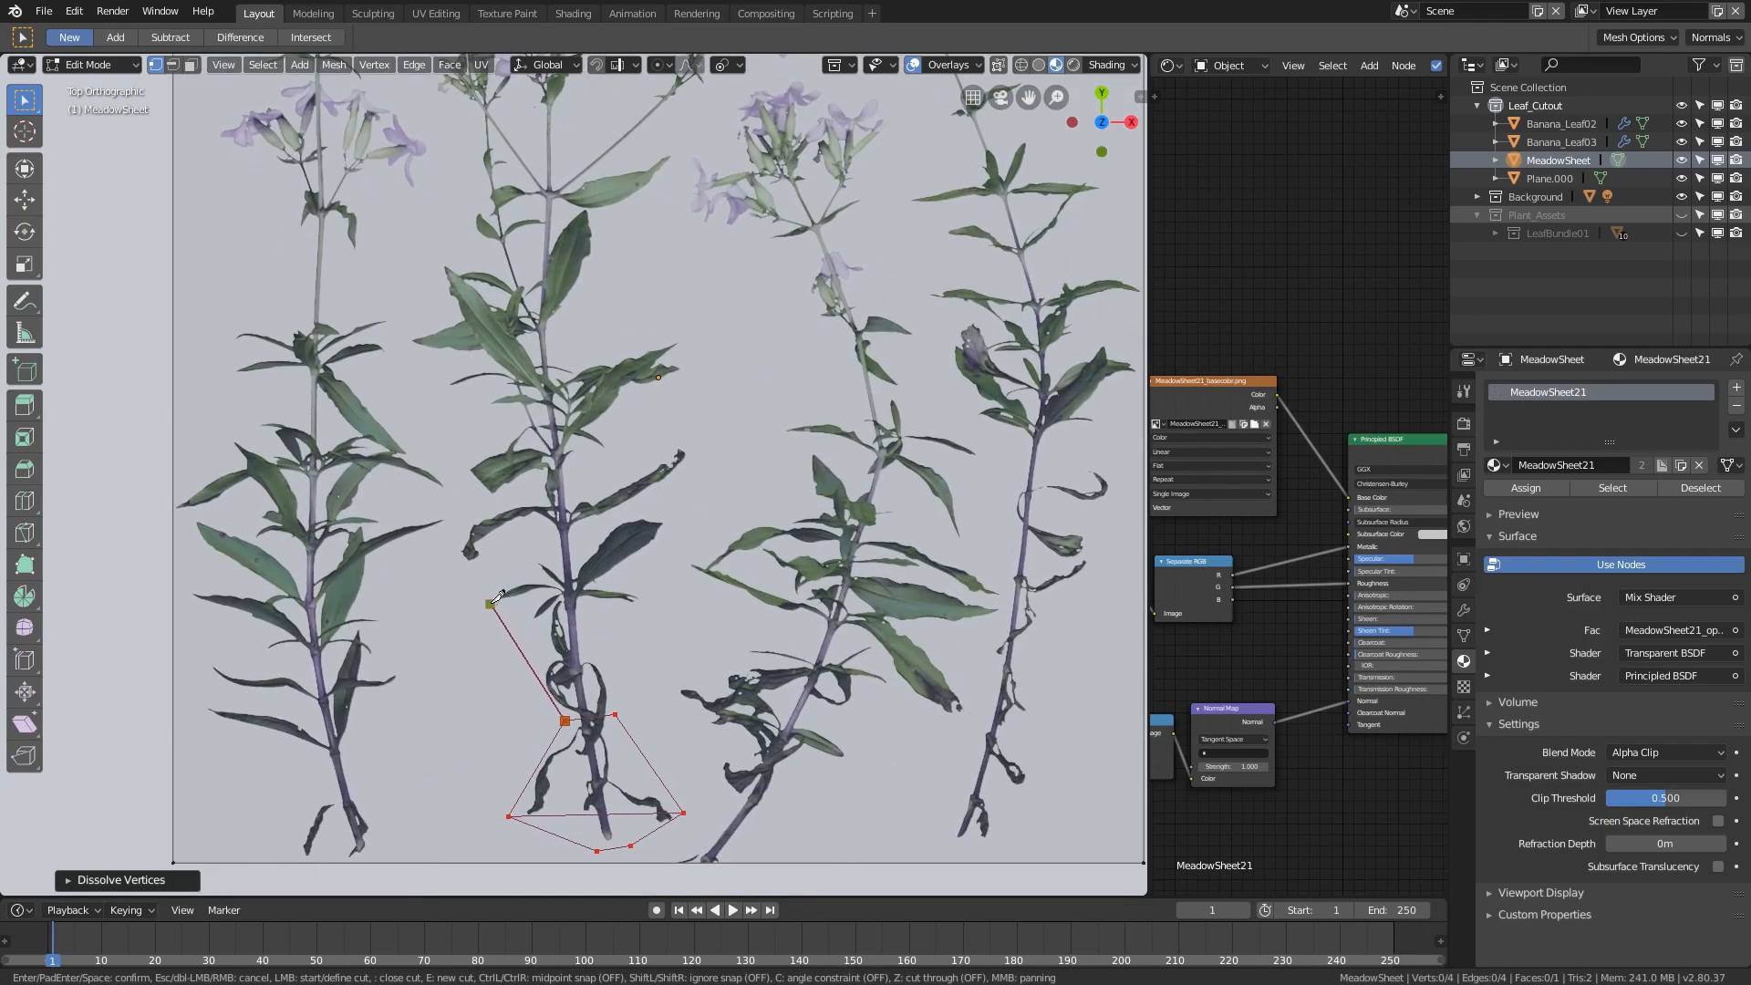
left_click(565, 720)
left_click(487, 600)
left_click(648, 600)
left_click(615, 714)
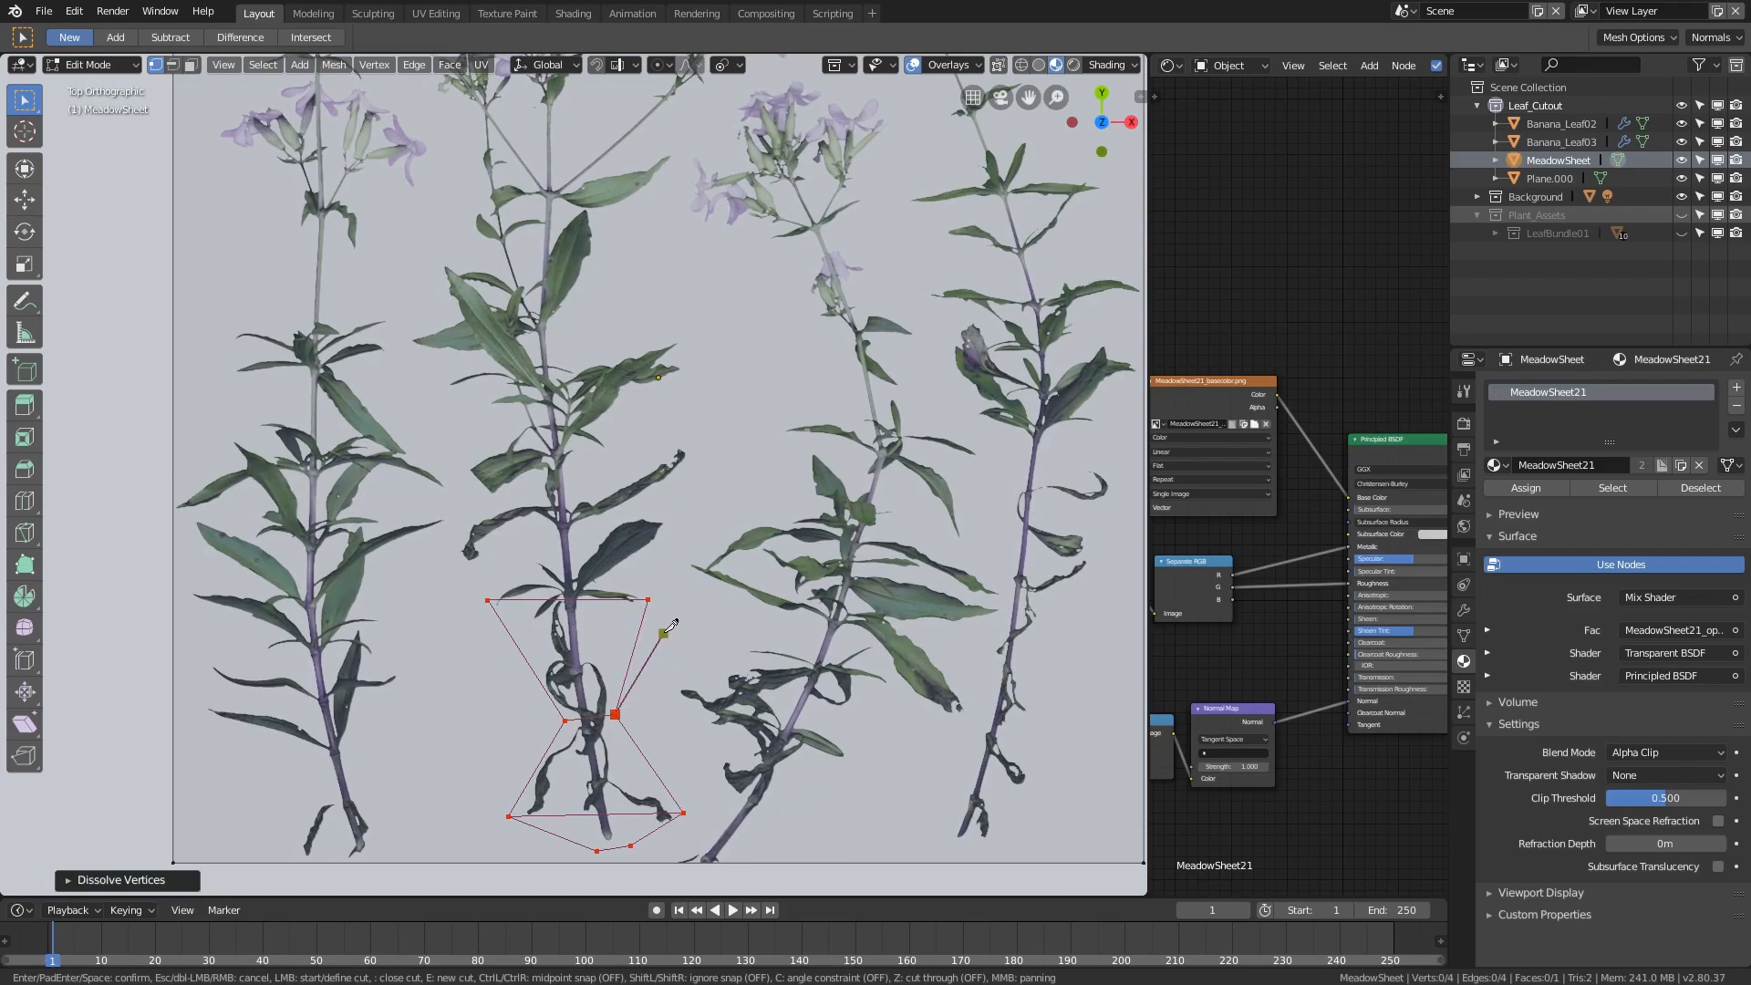
- Cut out to the tips of the two curled lower leaves and join them across the second flower's stem
left_click(693, 451)
left_click(449, 552)
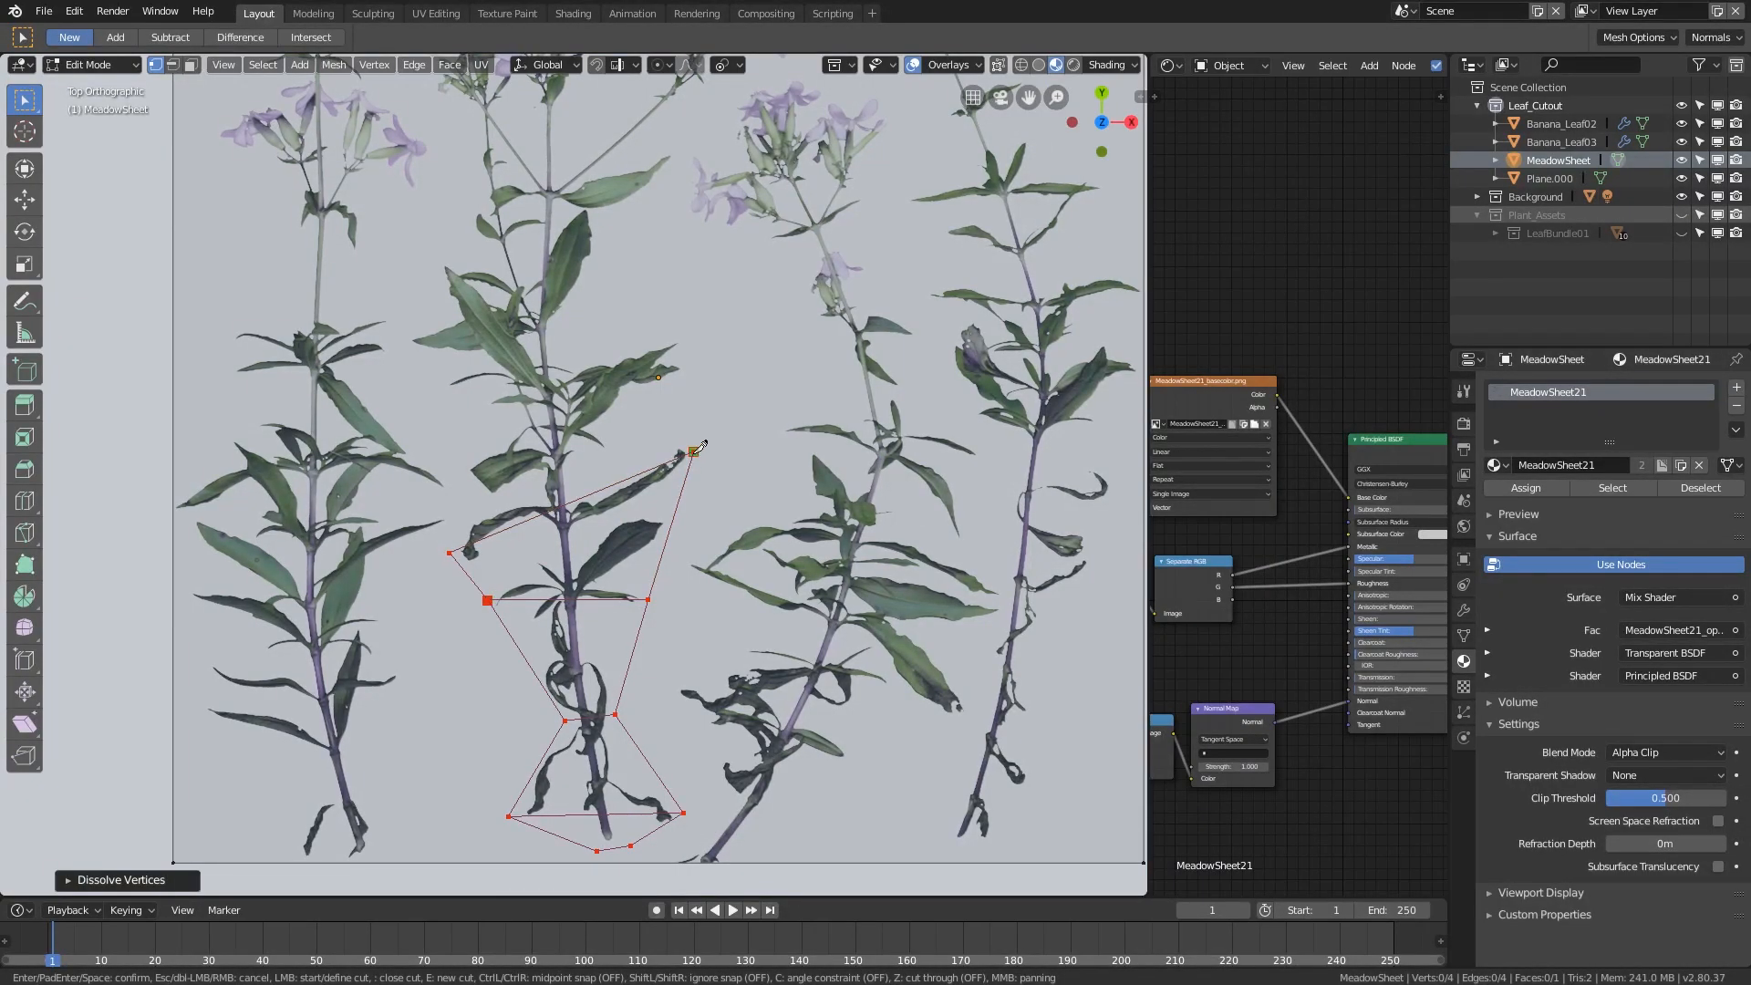
scroll(697, 452, "up", 3)
scroll(785, 551, "down", 3)
scroll(715, 542, "up", 3)
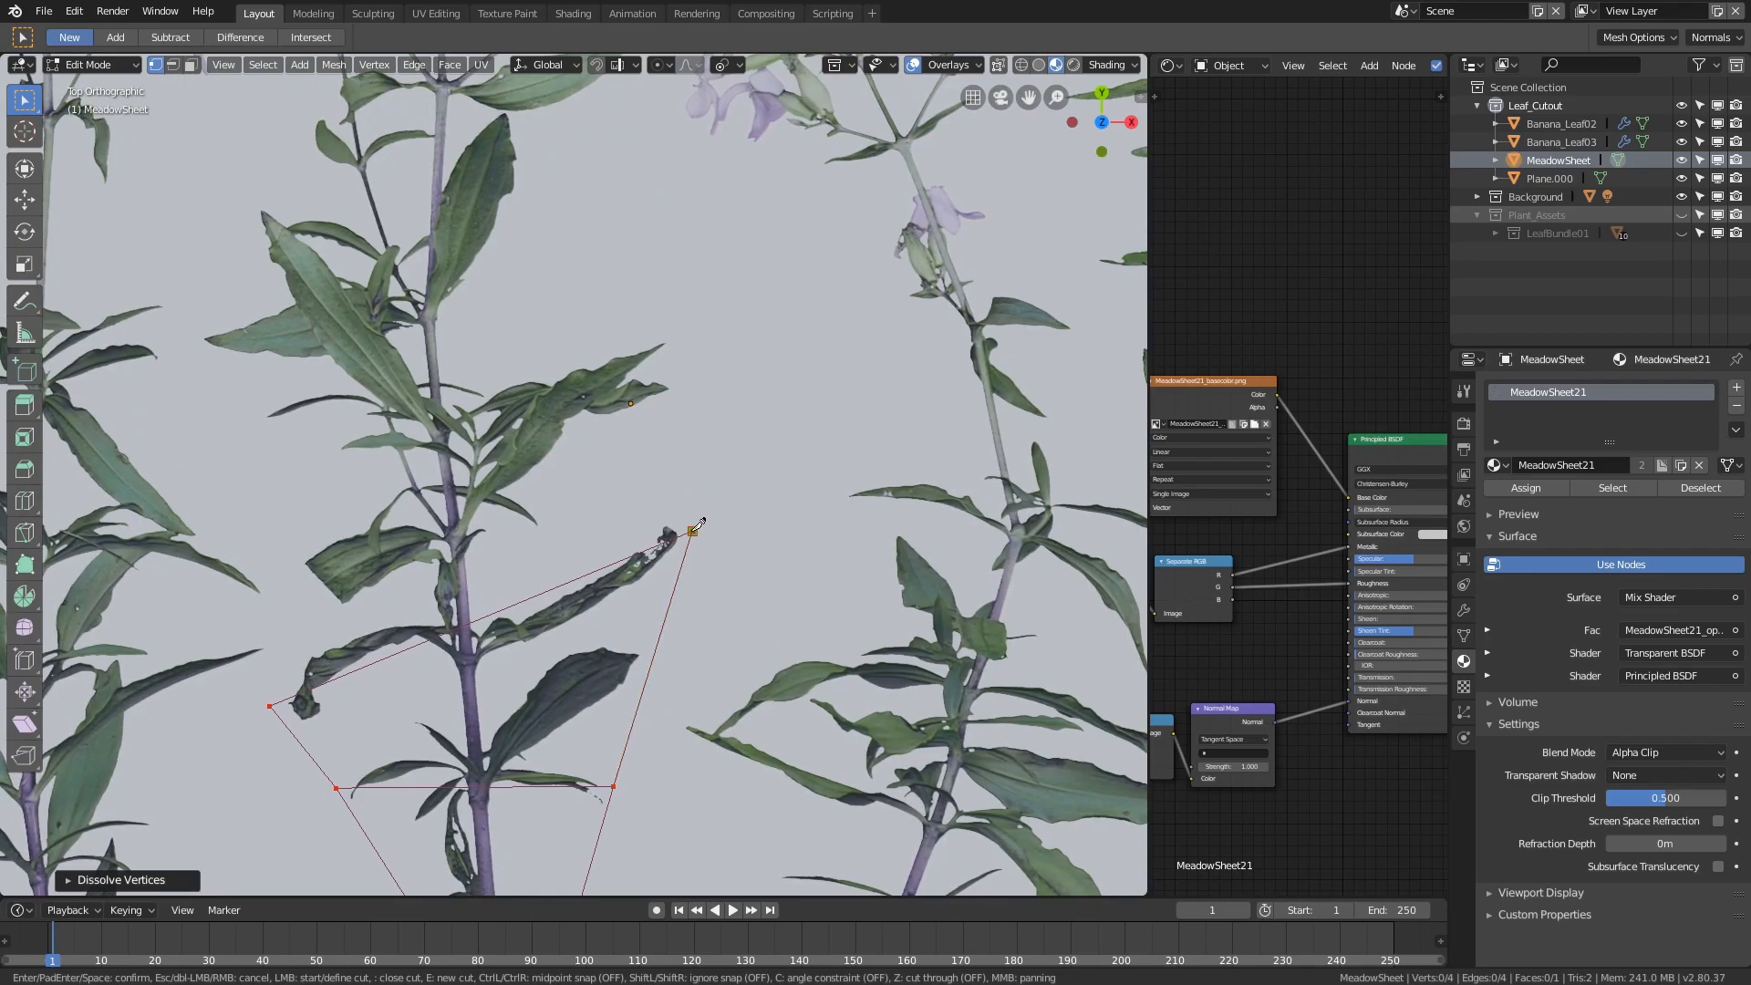
- Cut from the right curled leaf's tip up below the next right leaf and back to the stem, and apply the knife cut
left_click(693, 528)
left_click(672, 400)
left_click(497, 567)
left_click(501, 604)
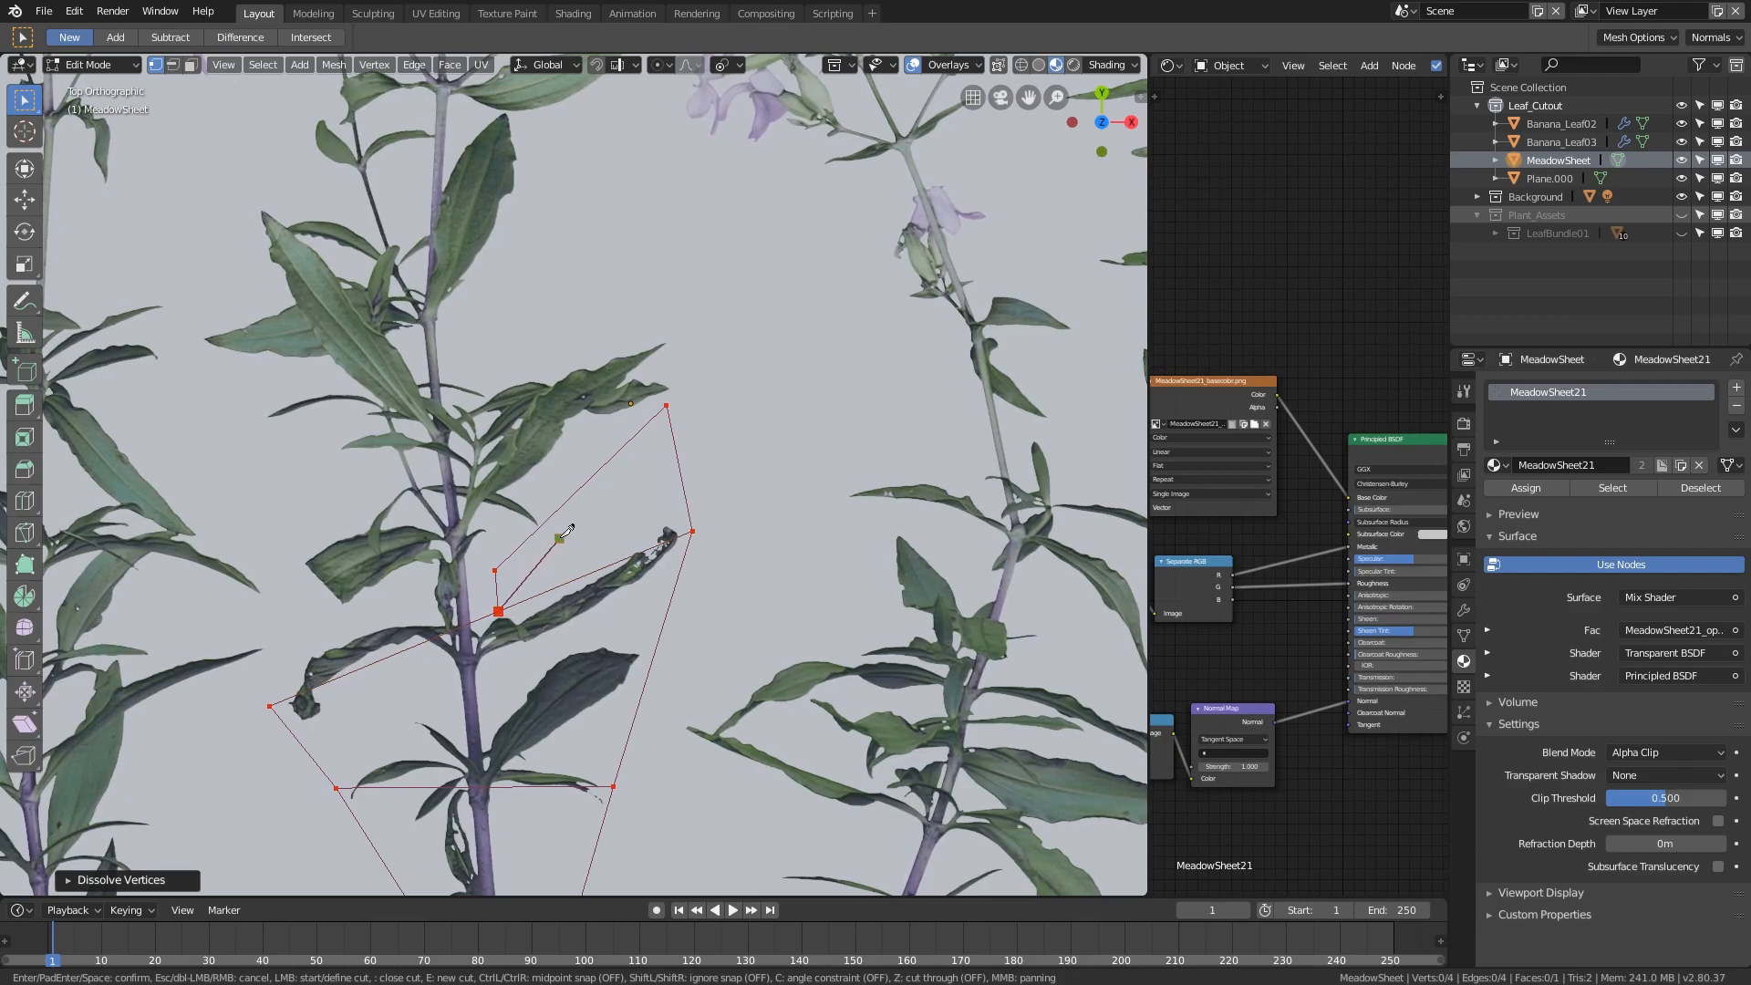
key("Return")
- Slide the cut vertex at the right curled leaf's tip slightly outward to clear the leaf
left_click(697, 529)
scroll(720, 639, "up", 1)
key("shift+v")
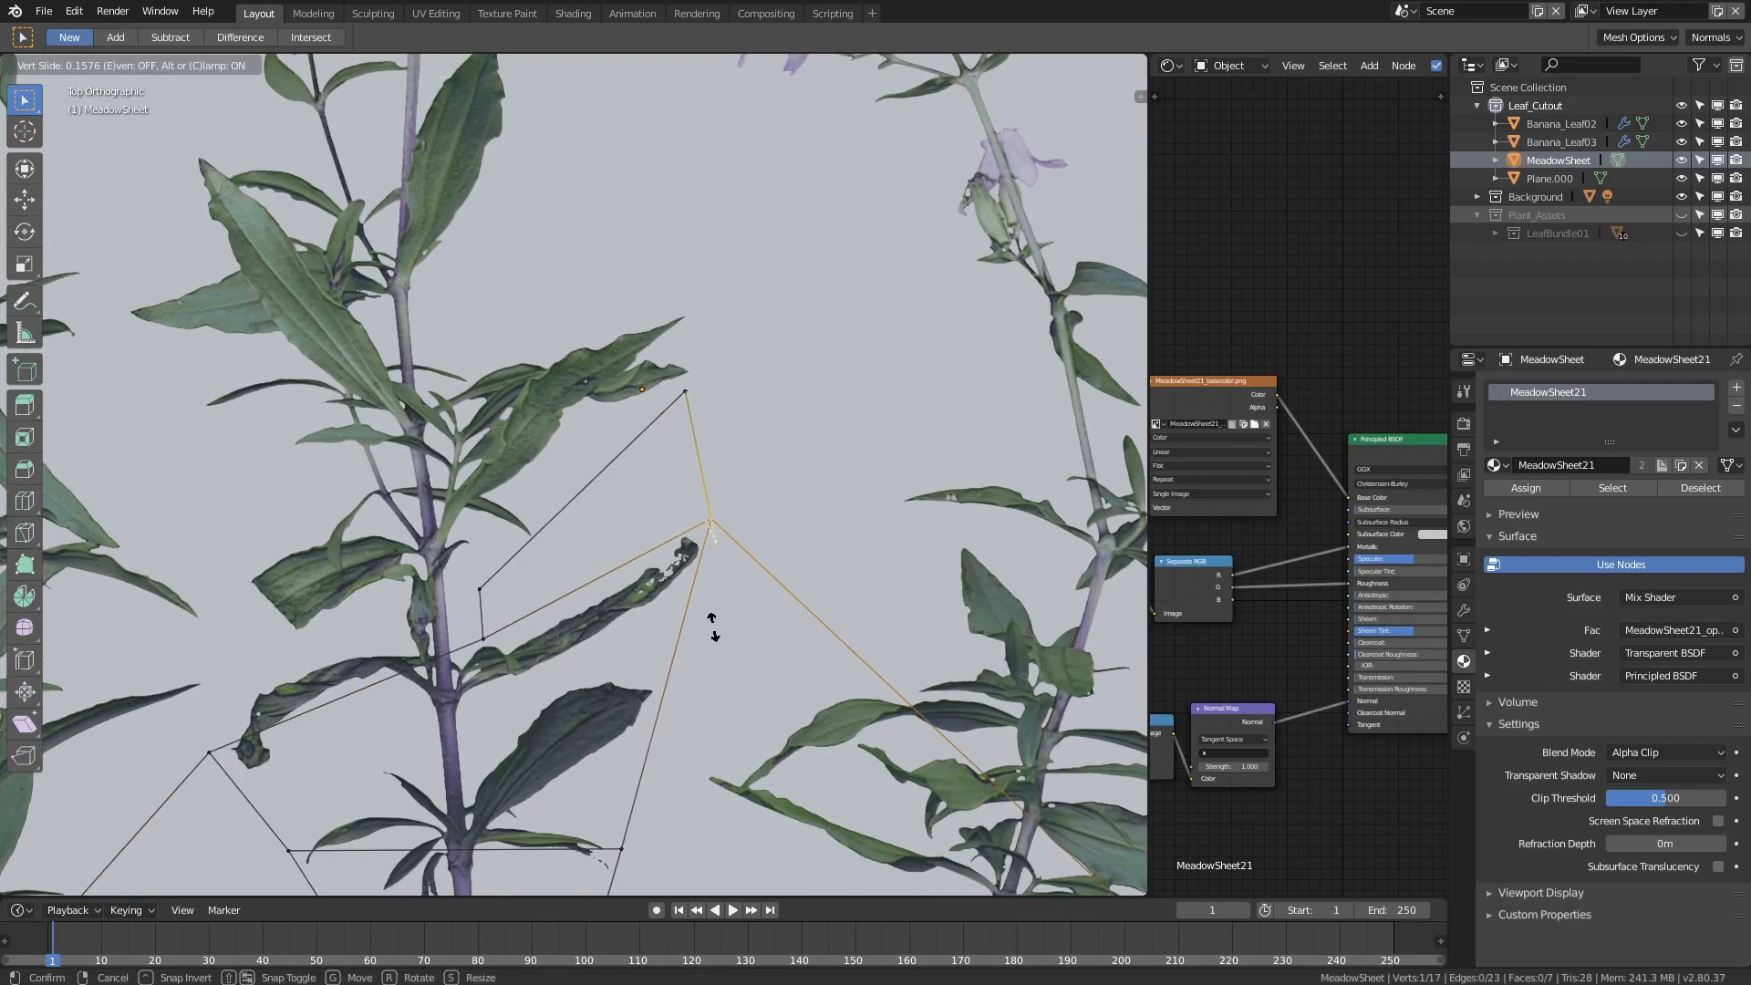
left_click(714, 625)
- Try to dissolve the edge between the right curled leaf's corner vertex and the vertex at the leaf tip above
left_click(686, 393, "shift")
key("x")
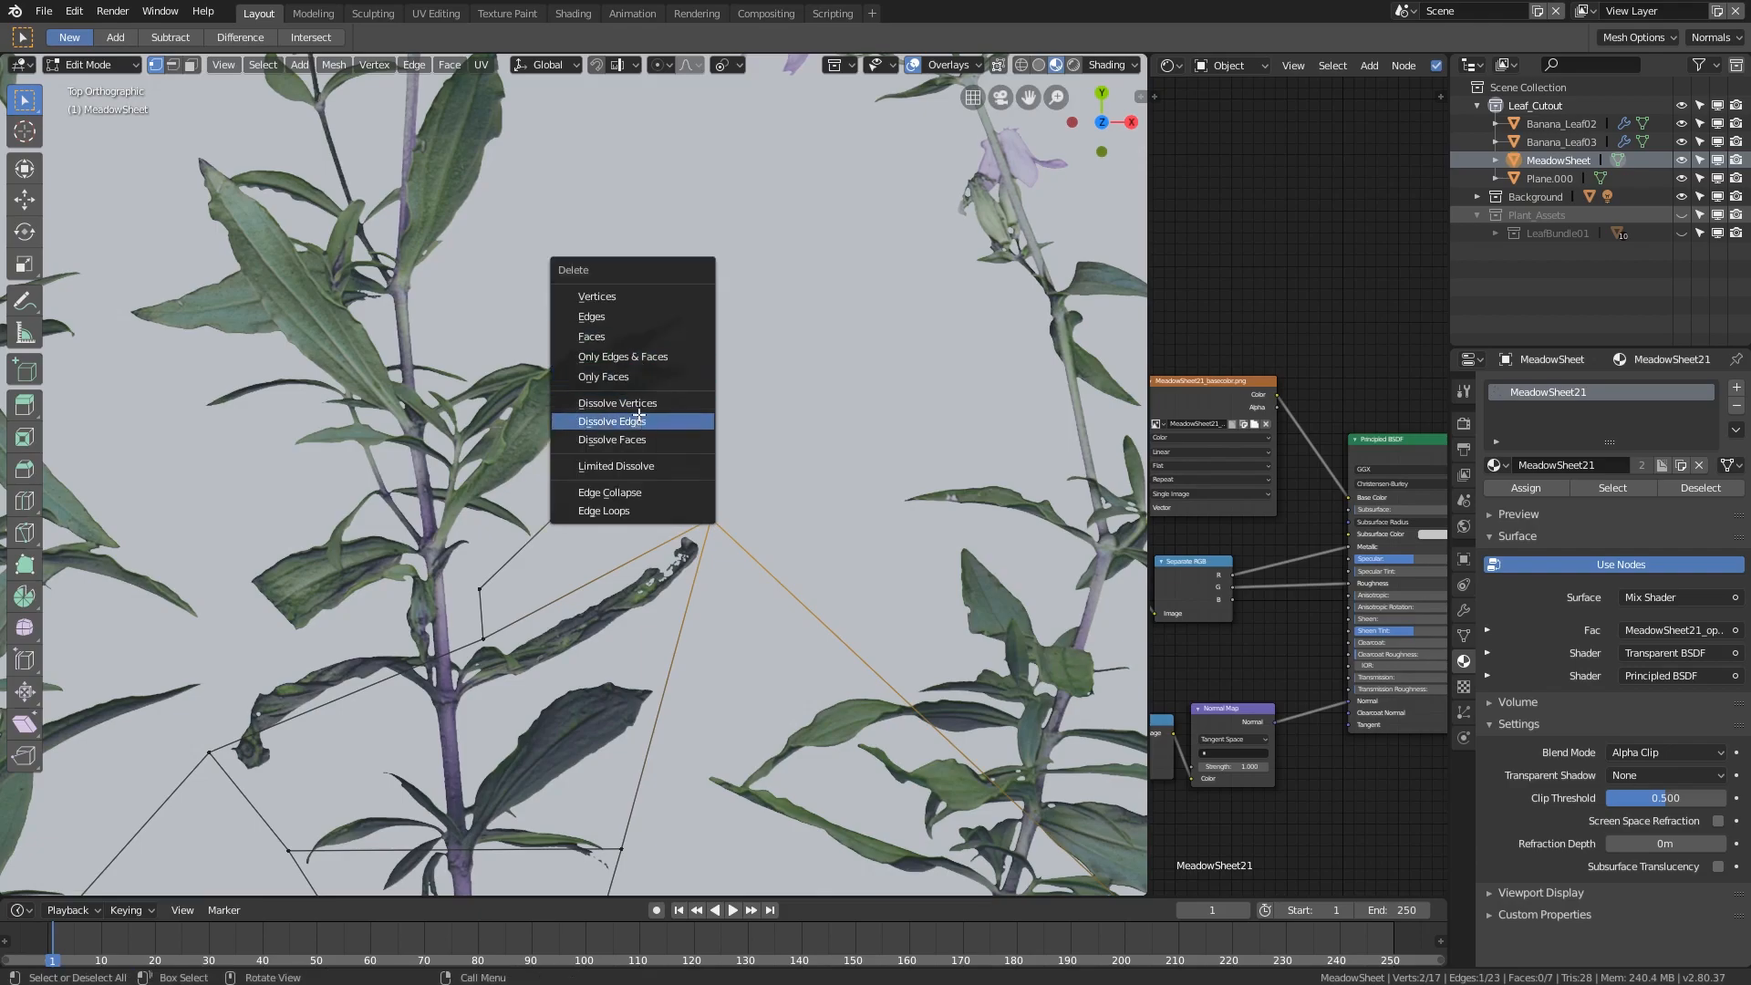
left_click(640, 420)
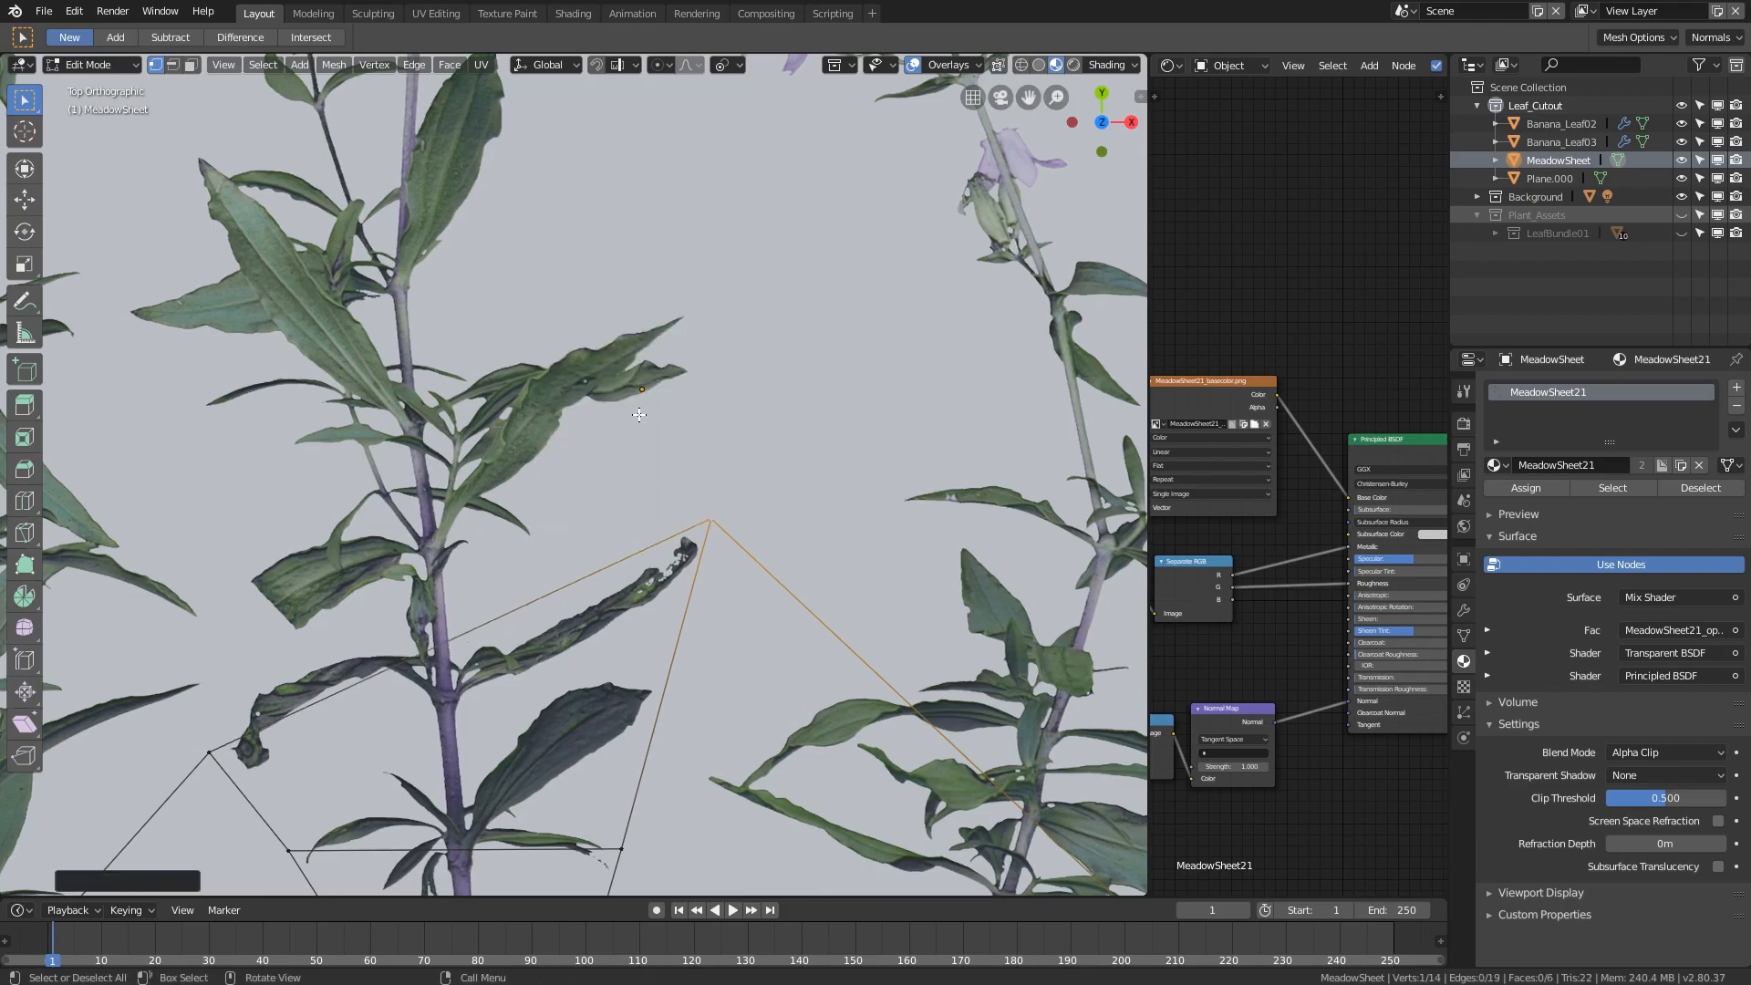
key("a")
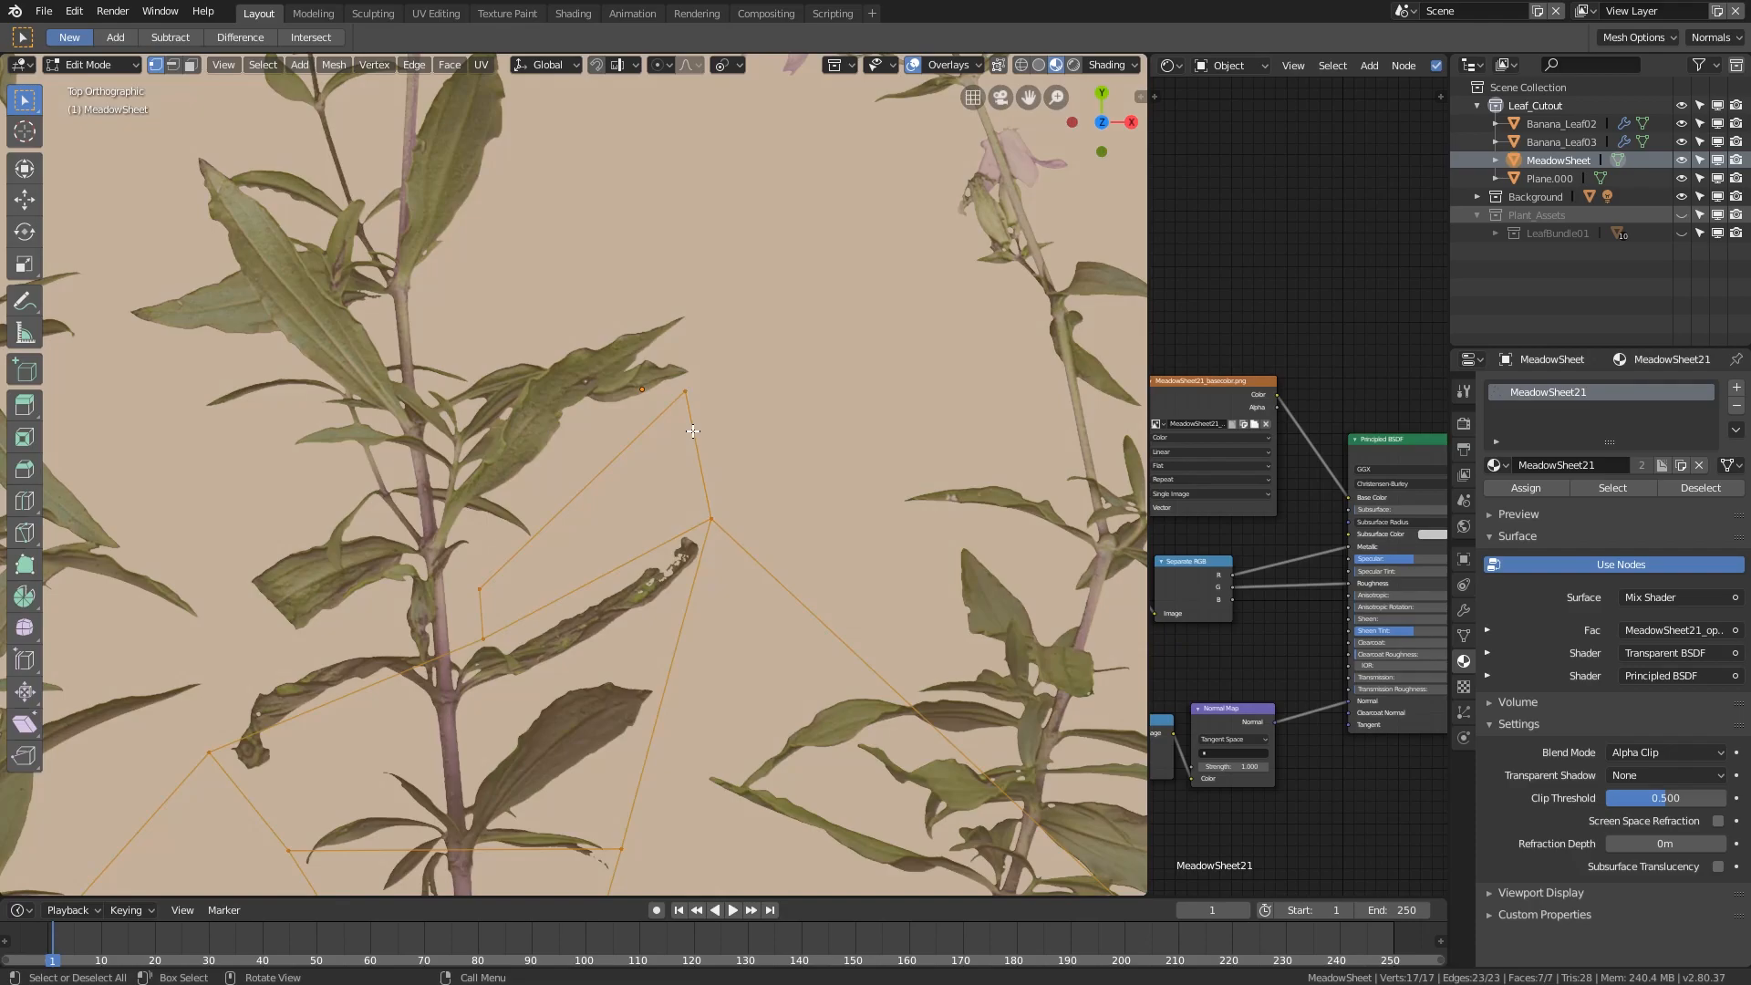
key("alt+a")
middle_click_drag(693, 431, 672, 500, "shift")
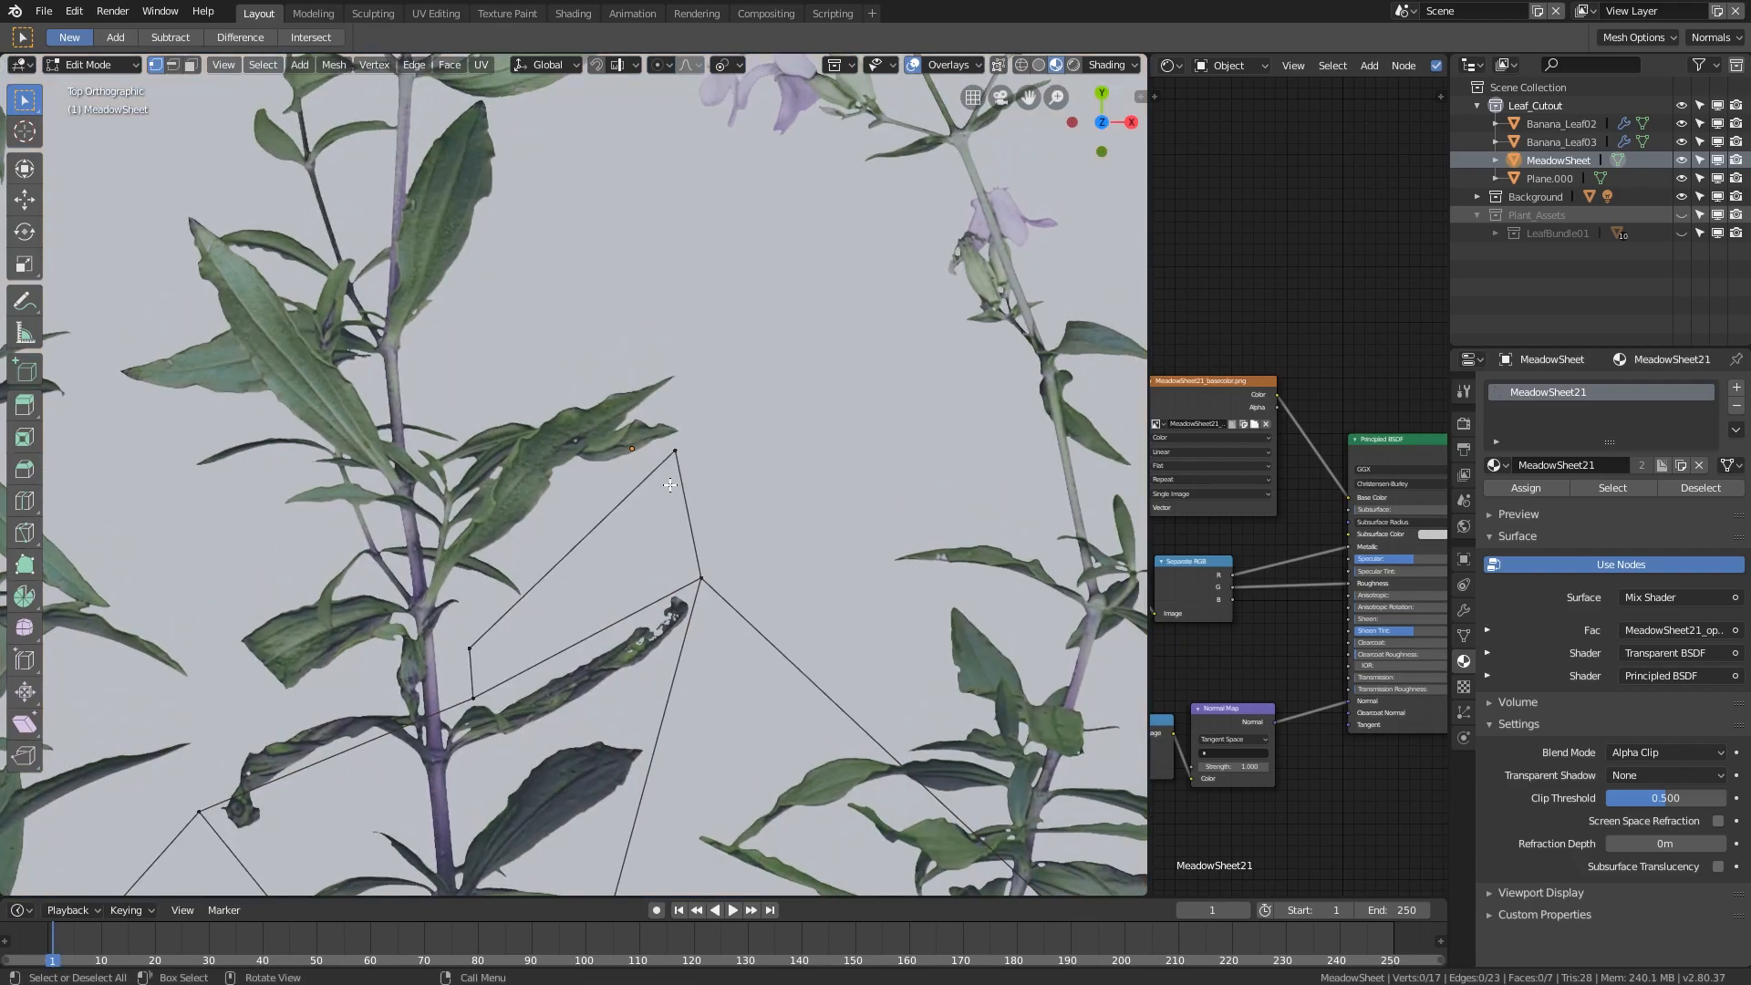
left_click(674, 455)
left_click(699, 576, "shift")
key("alt+a")
- Knife-cut from the vertex right of the stem to the left curled leaf's corner, and up the left side around the drooping leaf
middle_click_drag(699, 505, 742, 566, "shift")
middle_click_drag(576, 663, 717, 526, "shift")
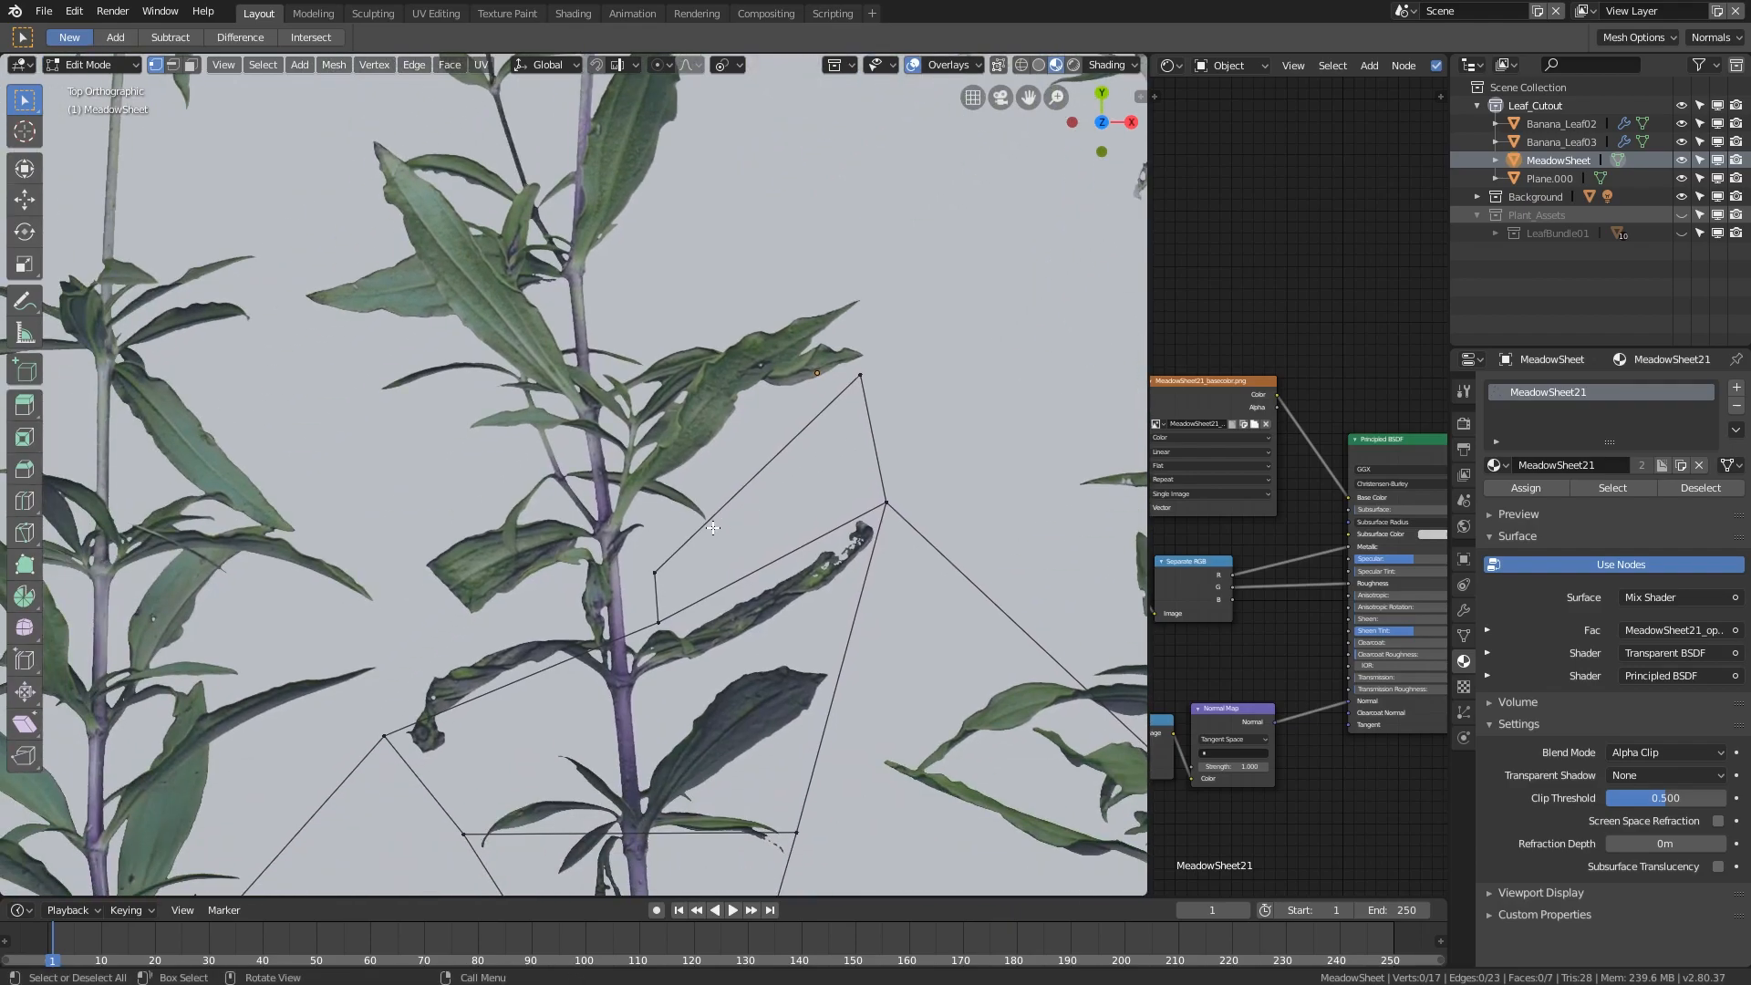
key("k")
left_click(654, 572)
left_click(461, 618)
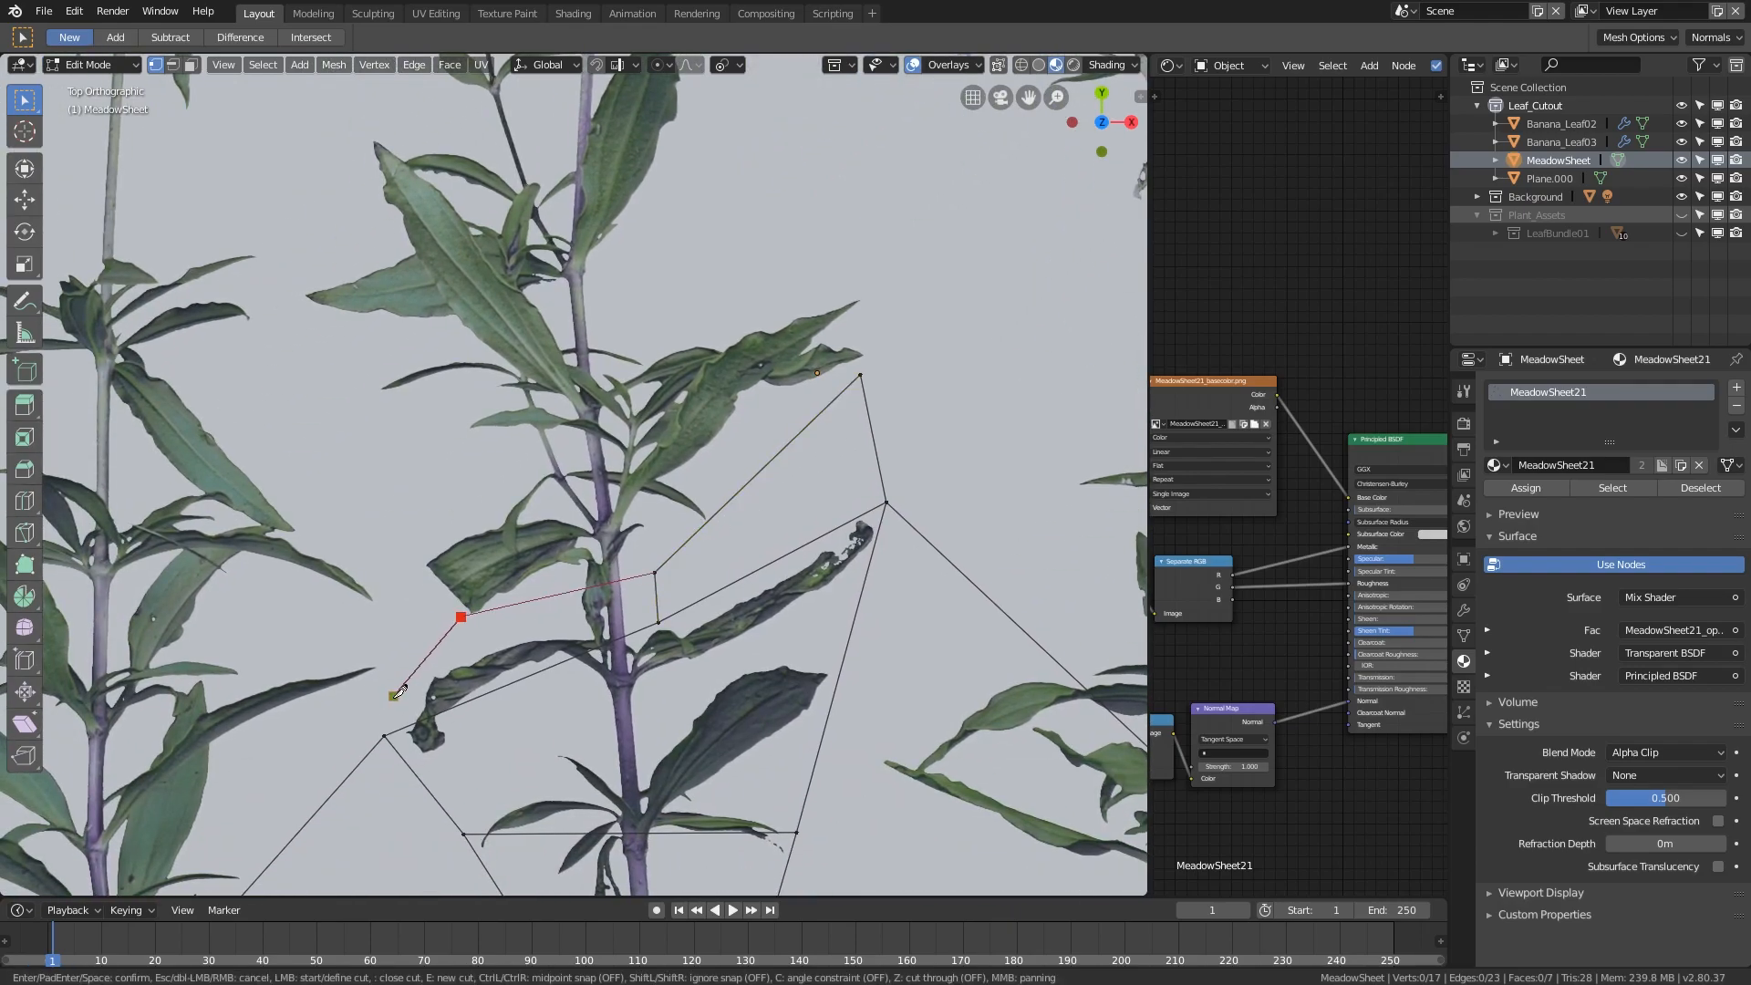
left_click(384, 735)
left_click(396, 553)
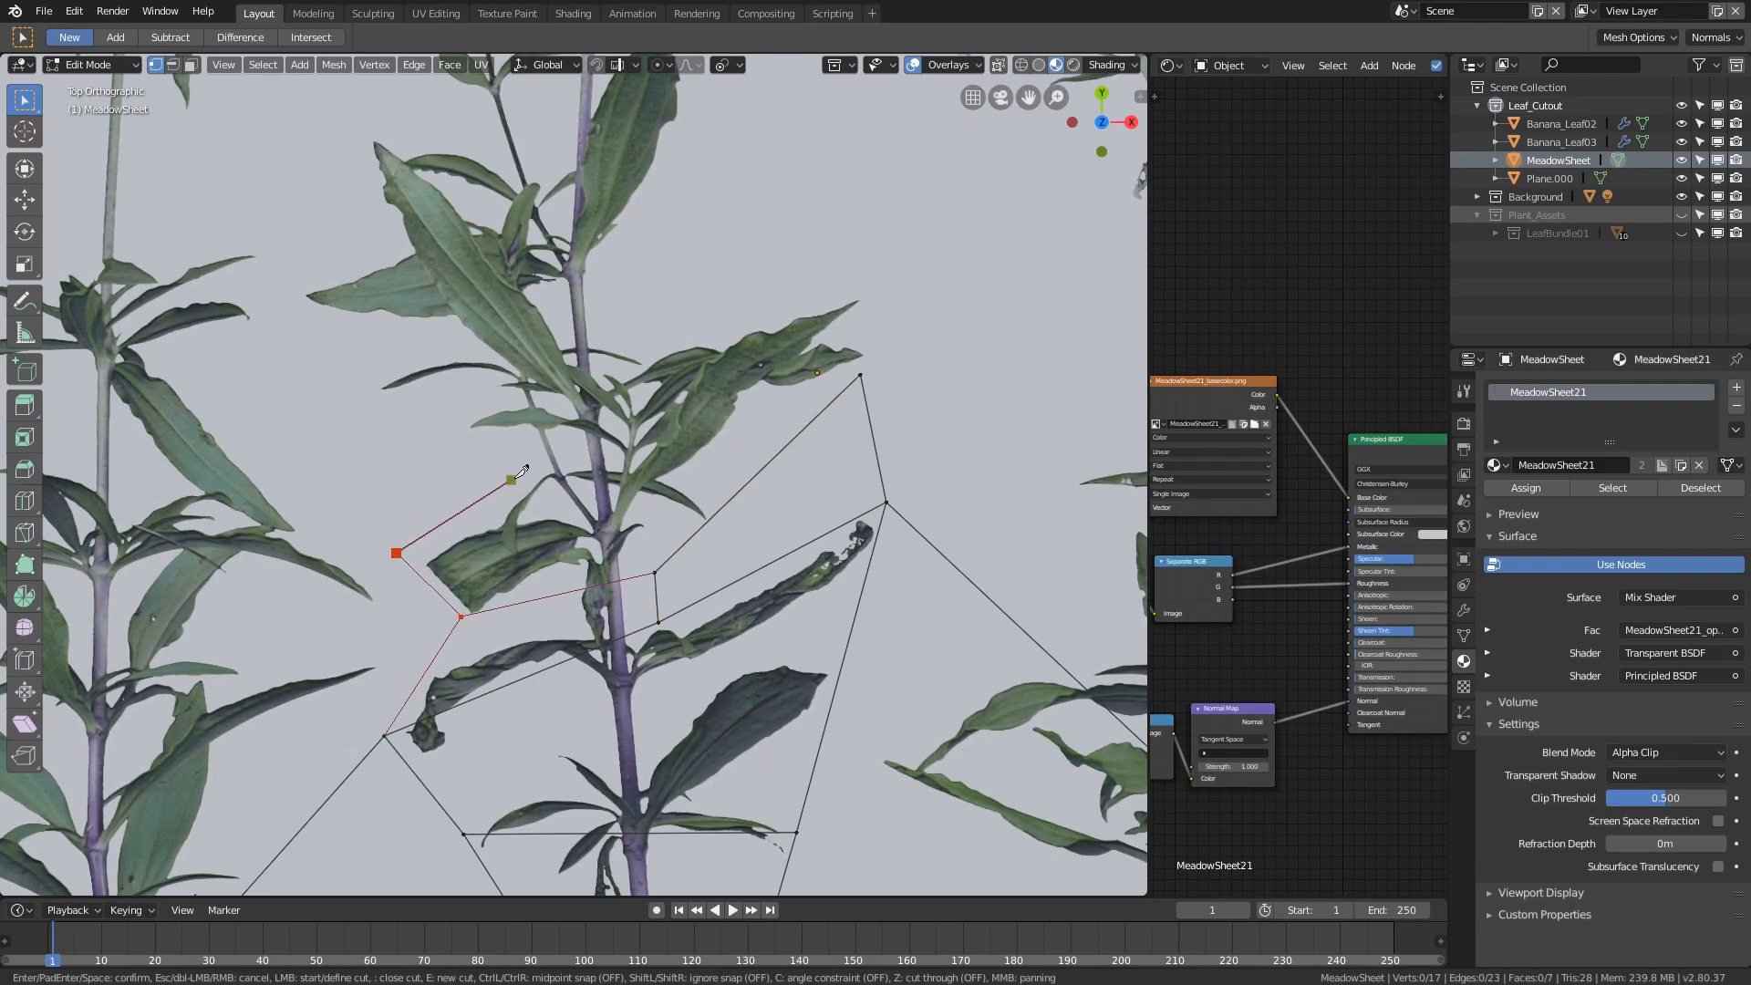
left_click(540, 466)
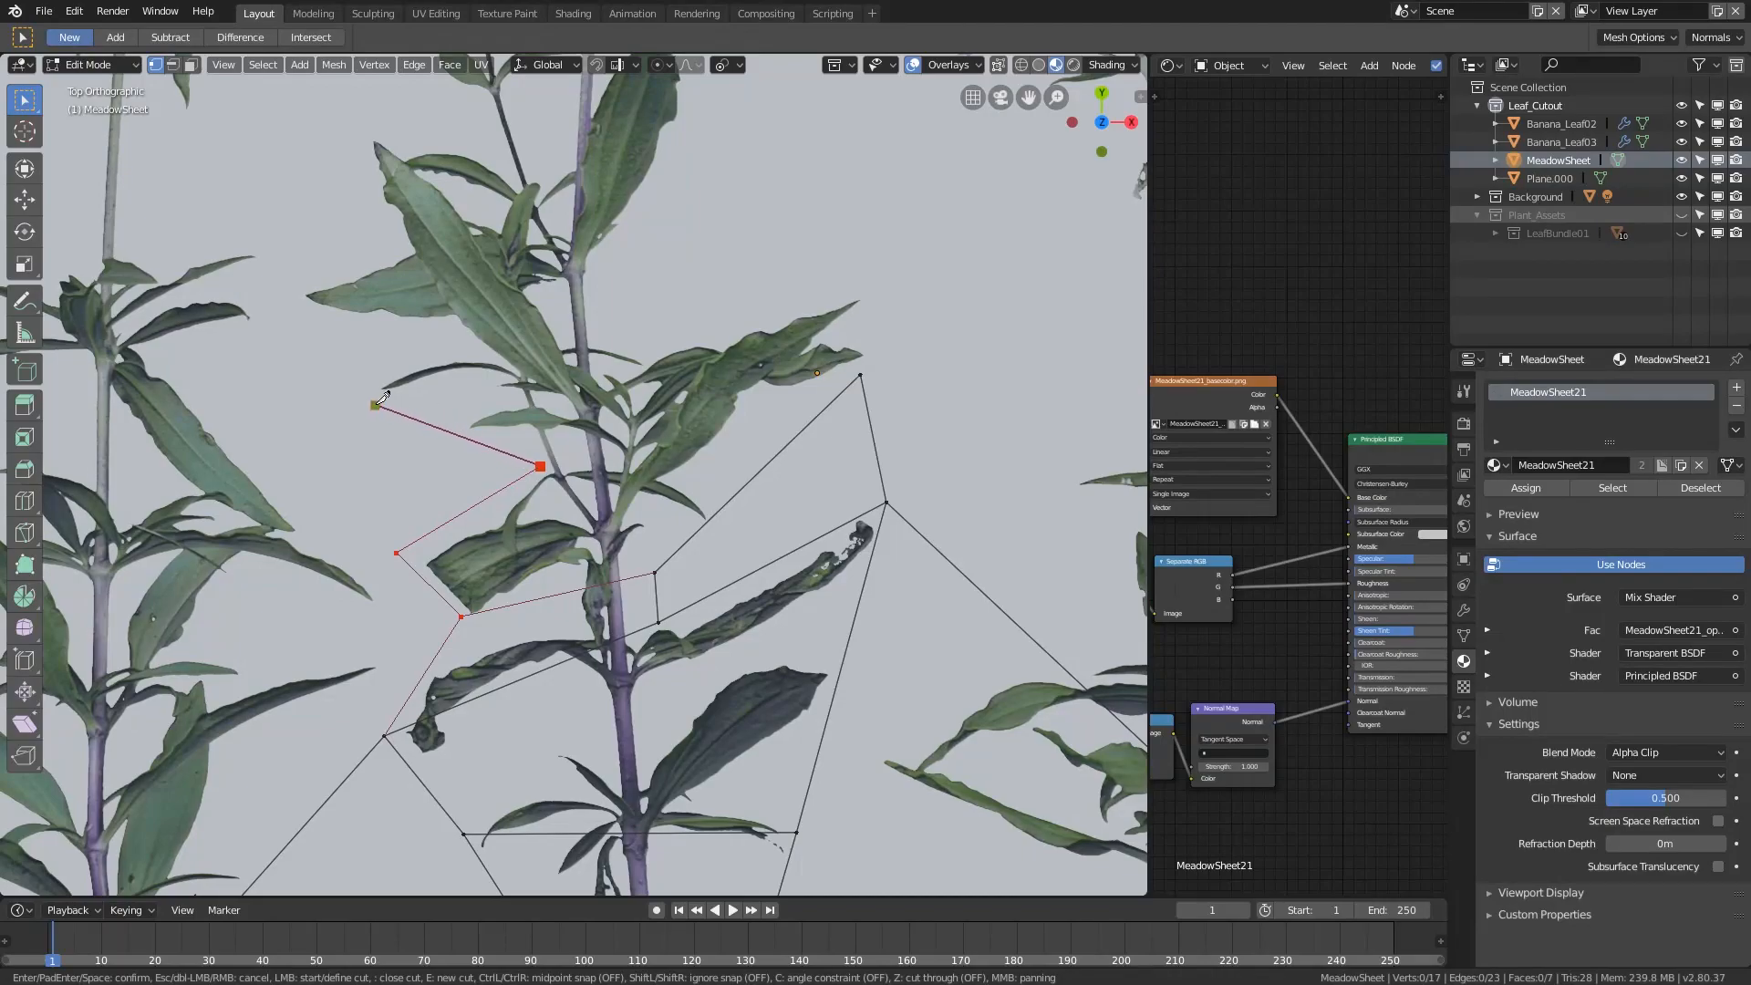
left_click(375, 398)
- Extend the left outline to the broad left leaf's tip, and cut from the notch above the drooping leaf across the stem
scroll(297, 337, "up", 1, "shift")
middle_click_drag(290, 348, 290, 442, "shift")
scroll(292, 436, "down", 1)
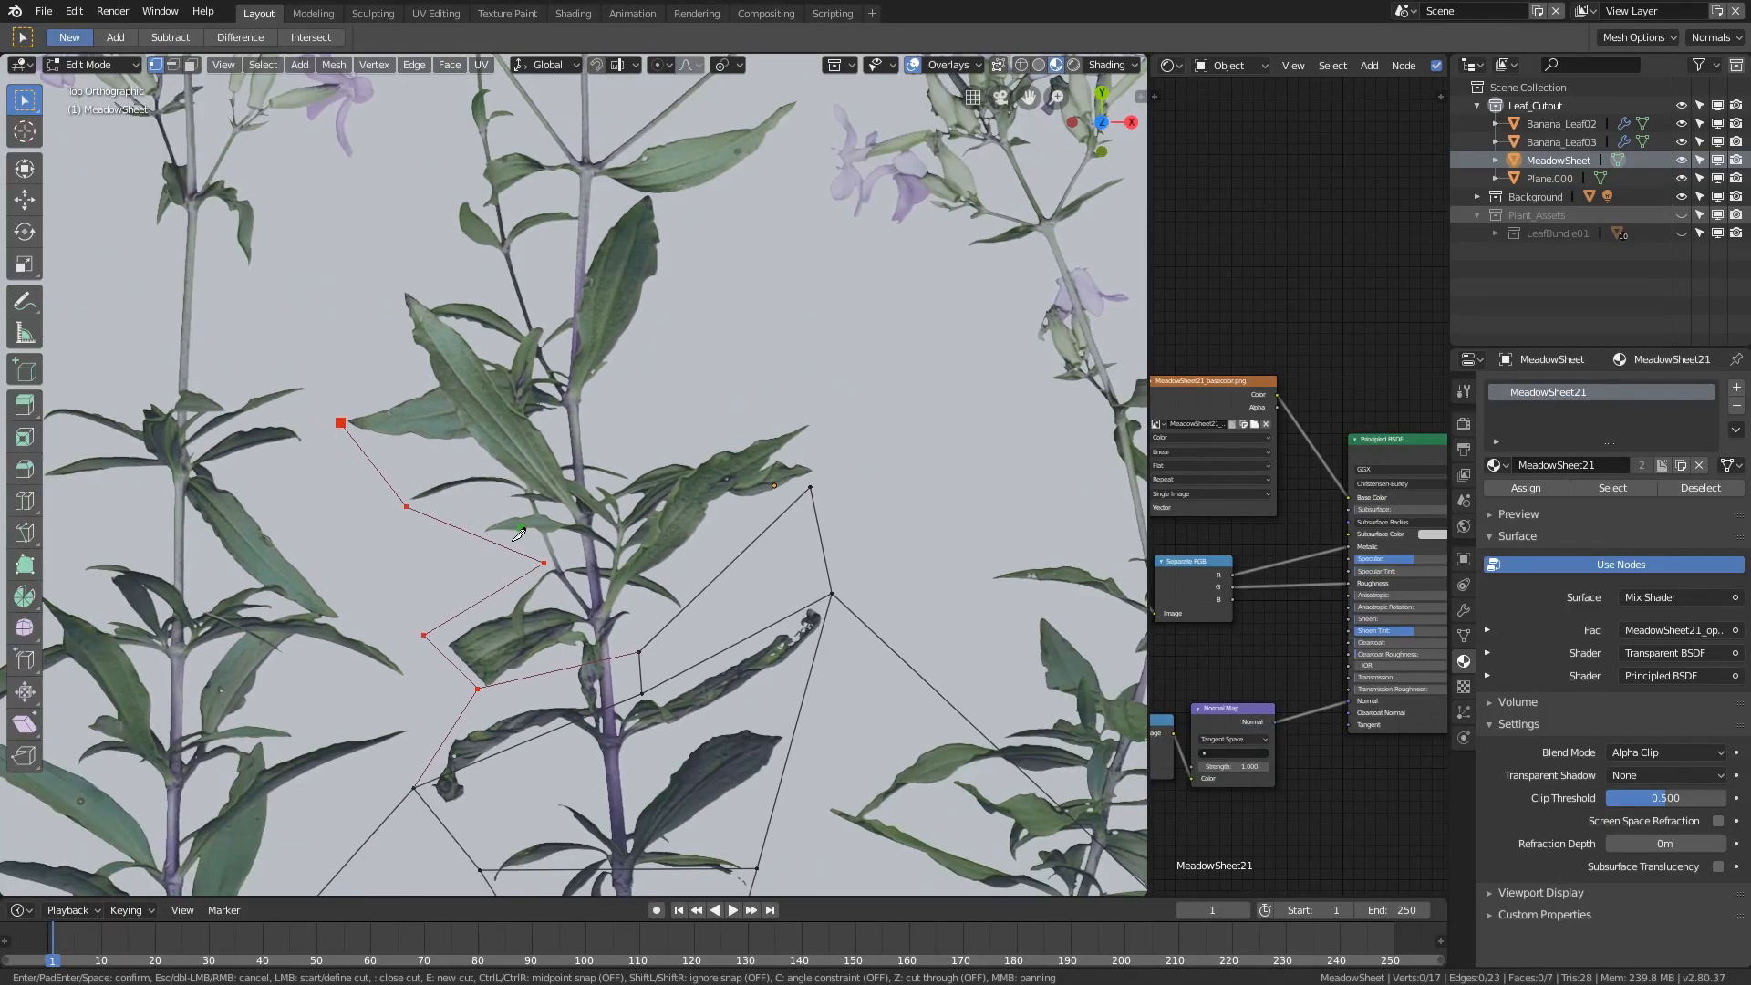
left_click(436, 629)
left_click(547, 560)
left_click(641, 650)
middle_click_drag(565, 557, 544, 608, "shift")
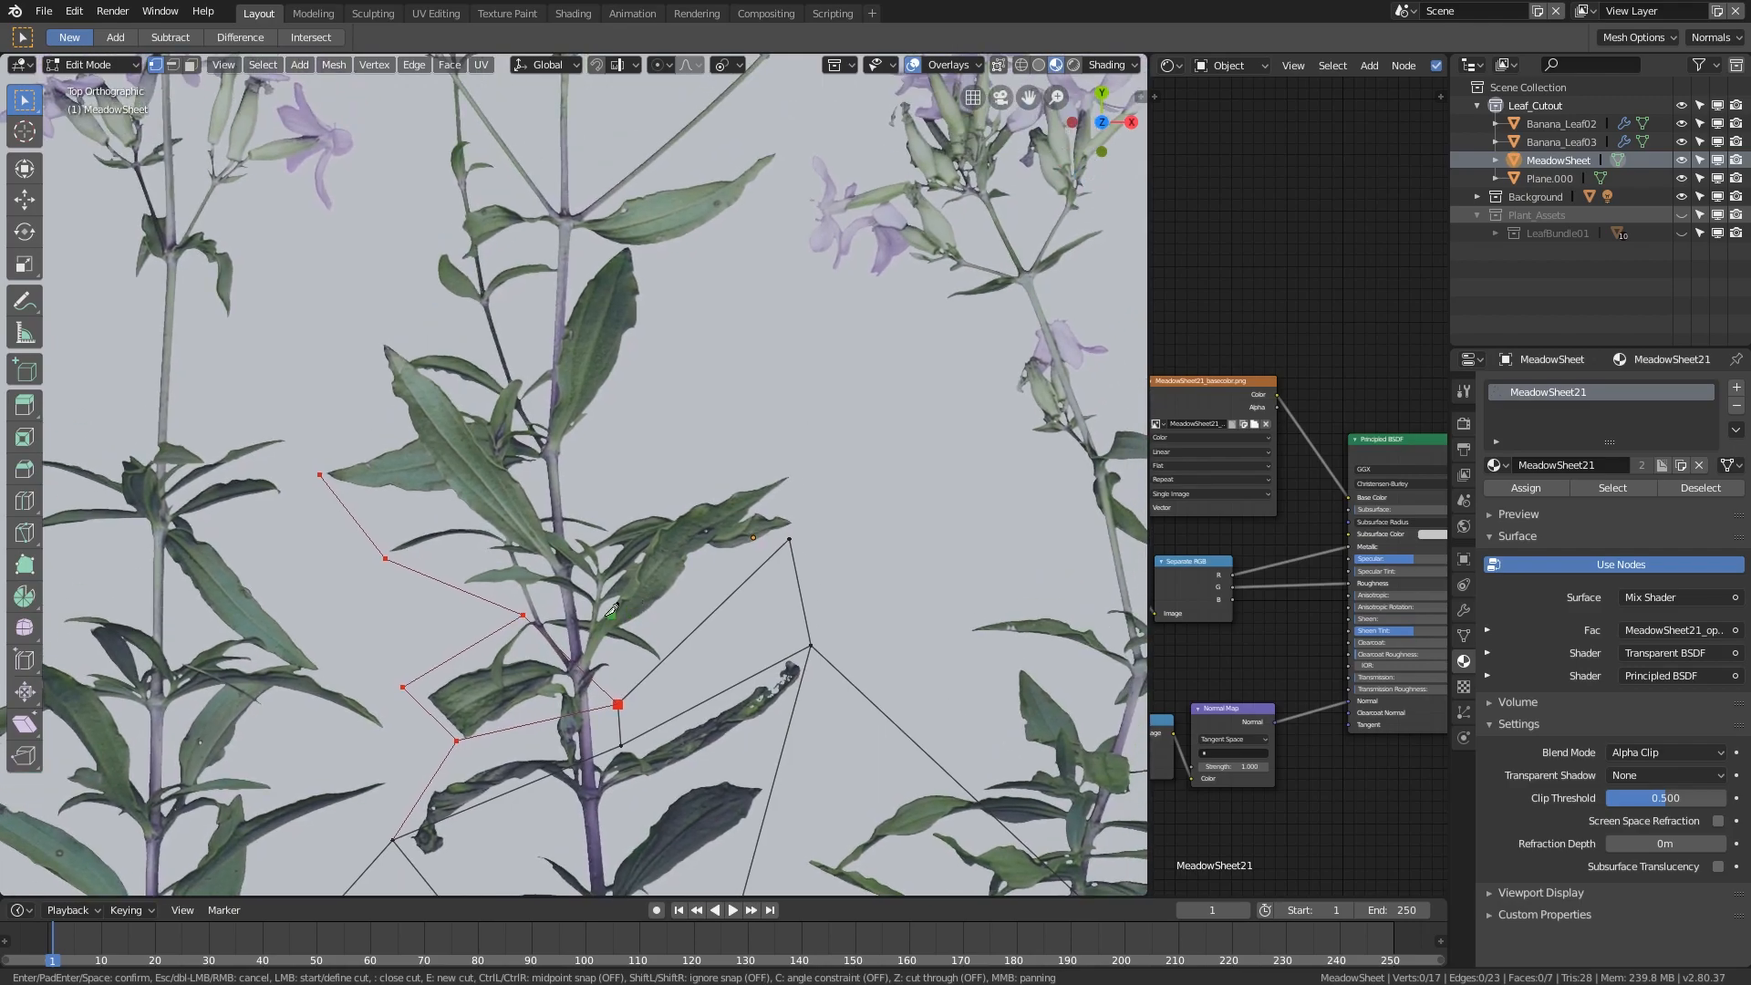
- Cut around the tip of the right leaf cluster and link it across the stem to the broad left leaf's outline
left_click(536, 603)
left_click(799, 465)
left_click(385, 558)
left_click(604, 504)
left_click(800, 465)
middle_click_drag(636, 446, 618, 501, "shift")
middle_click_drag(408, 557, 427, 603, "shift")
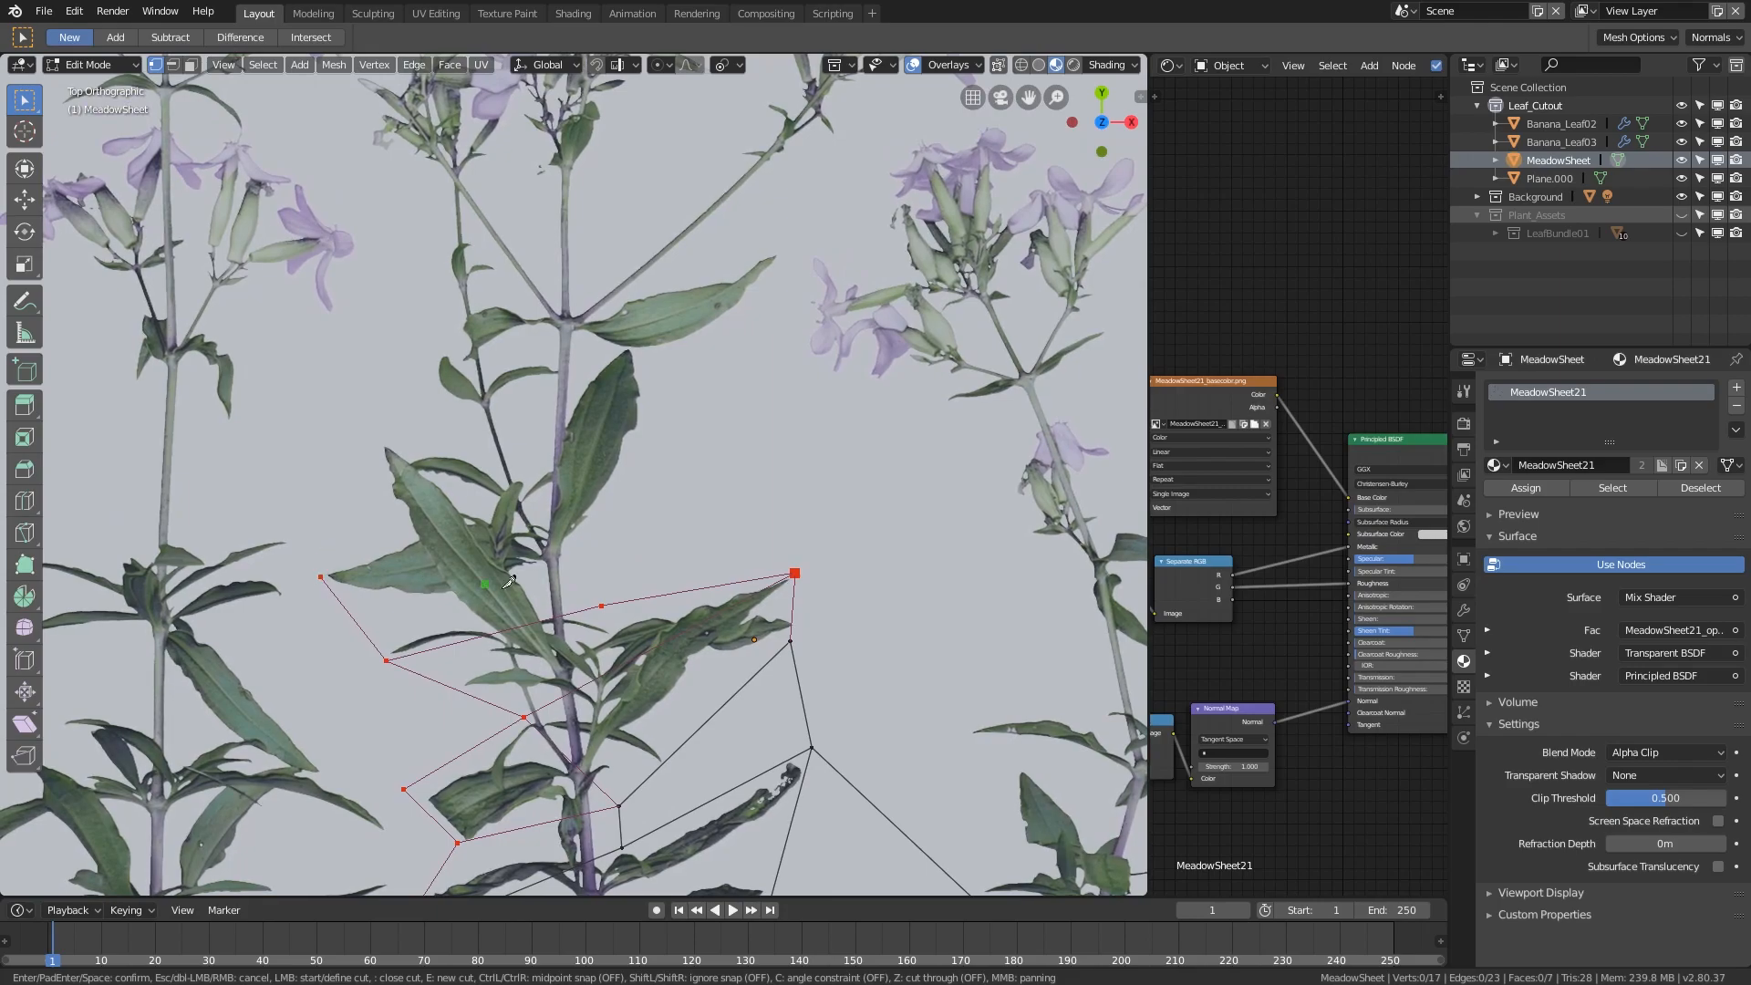
- Run the cut up the right side of the stem, around the upright leaf and out to the upper right leaf's tip
left_click(602, 603)
left_click(578, 546)
left_click(664, 429)
left_click(661, 358)
middle_click_drag(665, 363, 626, 564, "shift")
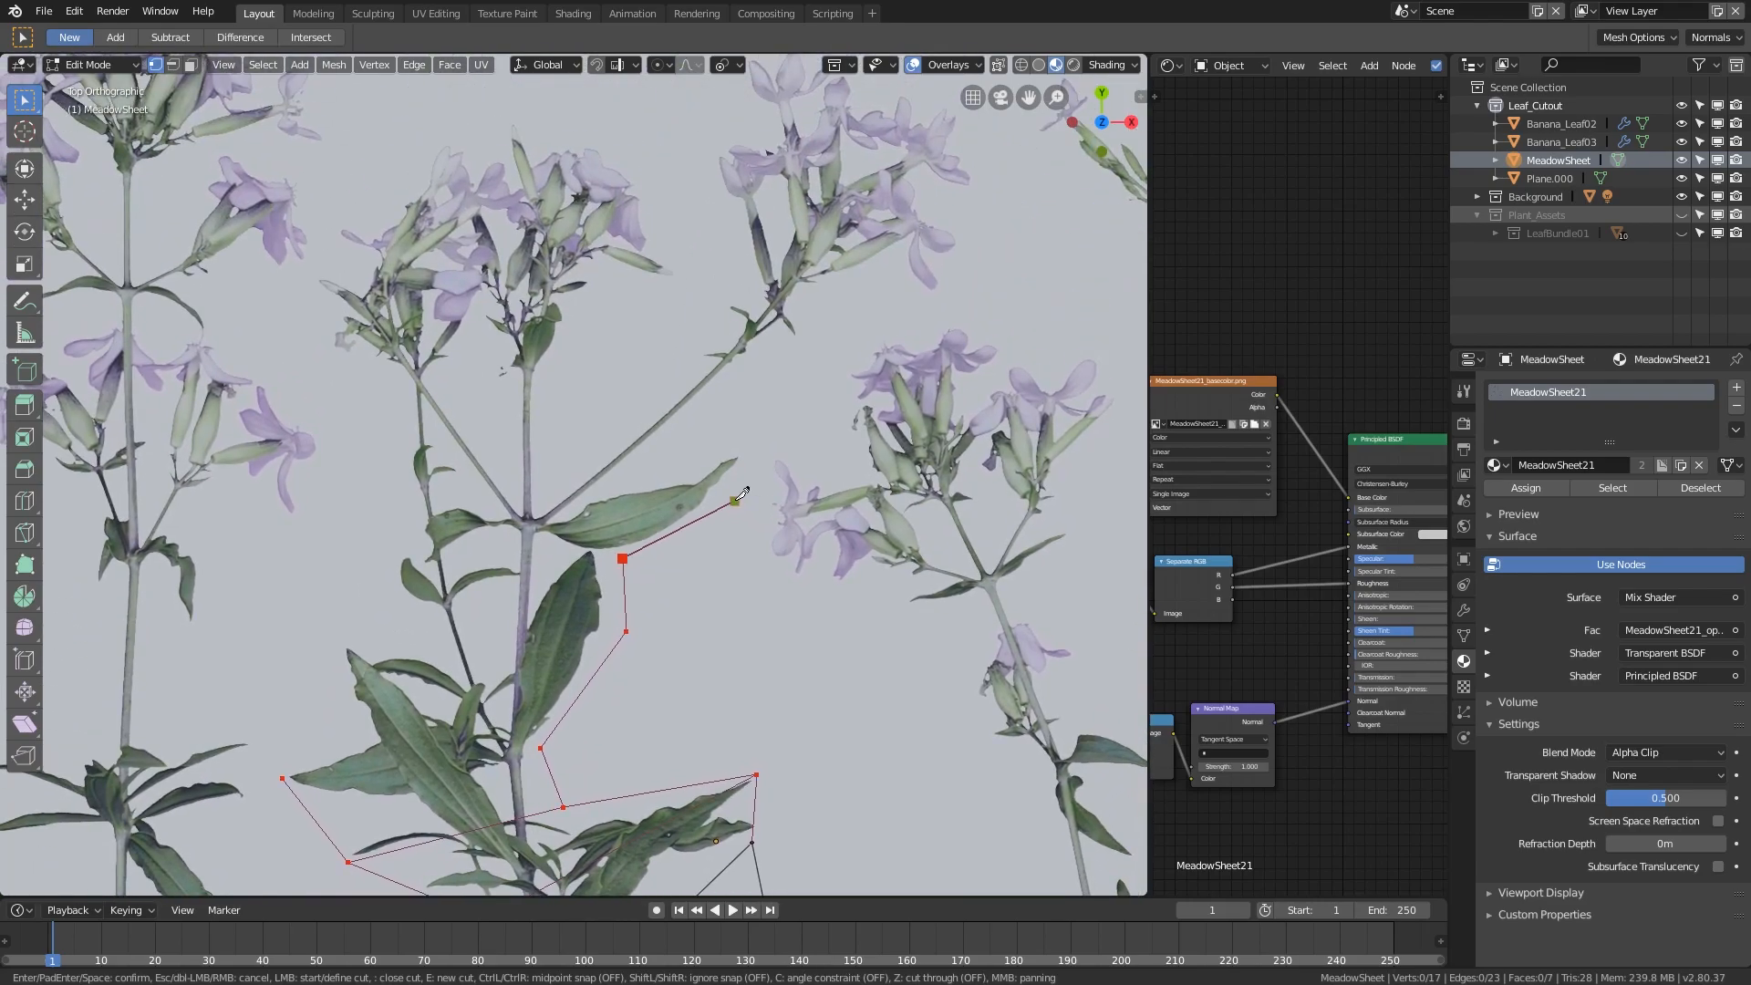
left_click(734, 500)
middle_click_drag(747, 452, 740, 565, "shift")
middle_click_drag(727, 683, 736, 758, "shift")
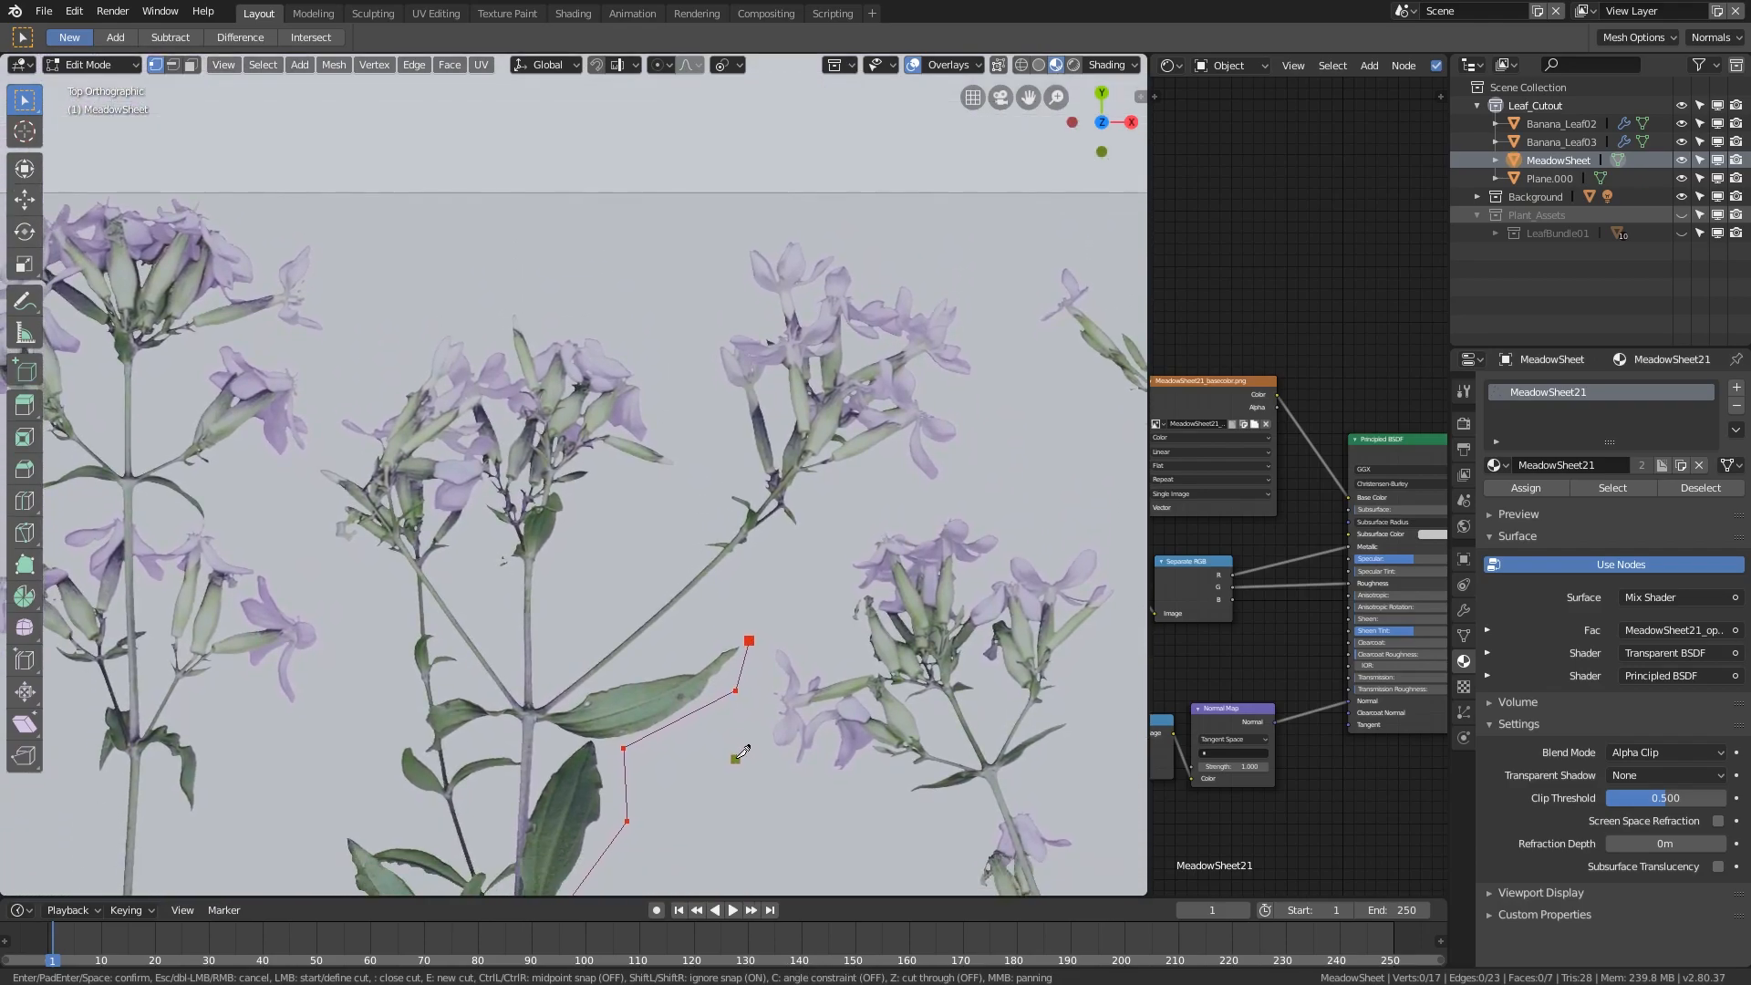
middle_click_drag(815, 497, 788, 624, "shift")
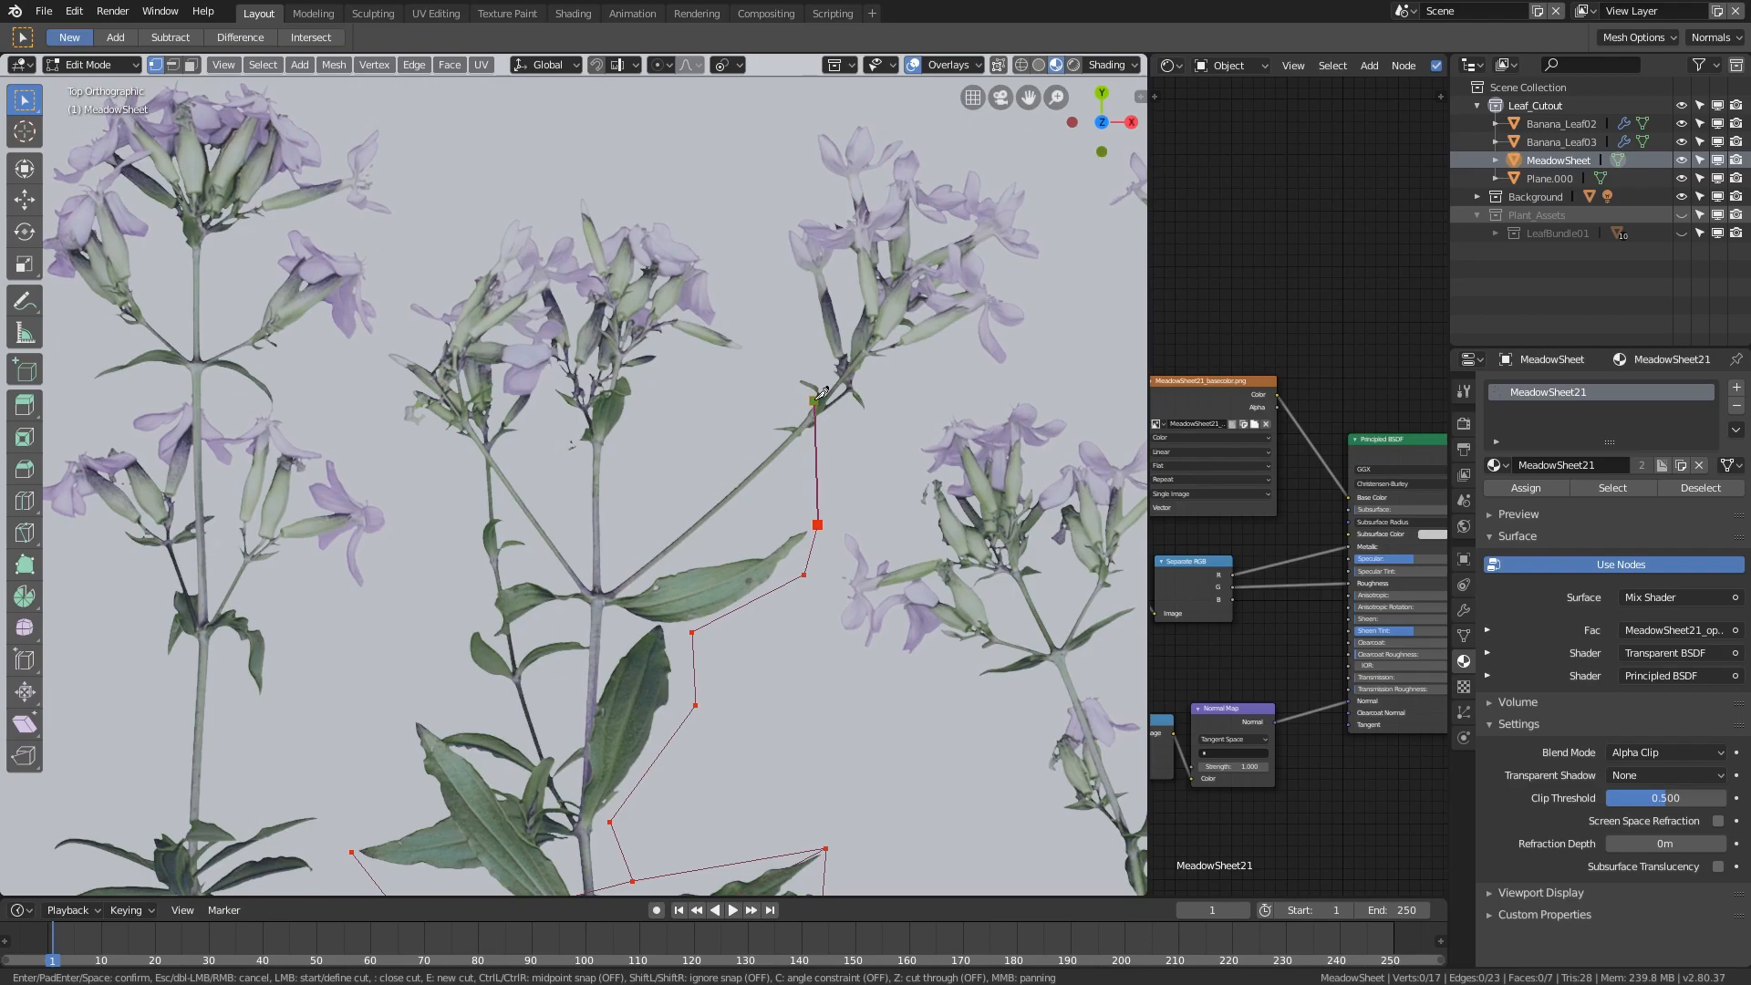
- Cut up the left side around the large left leaves, with crossing cuts over the stem to the right outline's vertices
key("e")
middle_click_drag(478, 890, 521, 682, "shift")
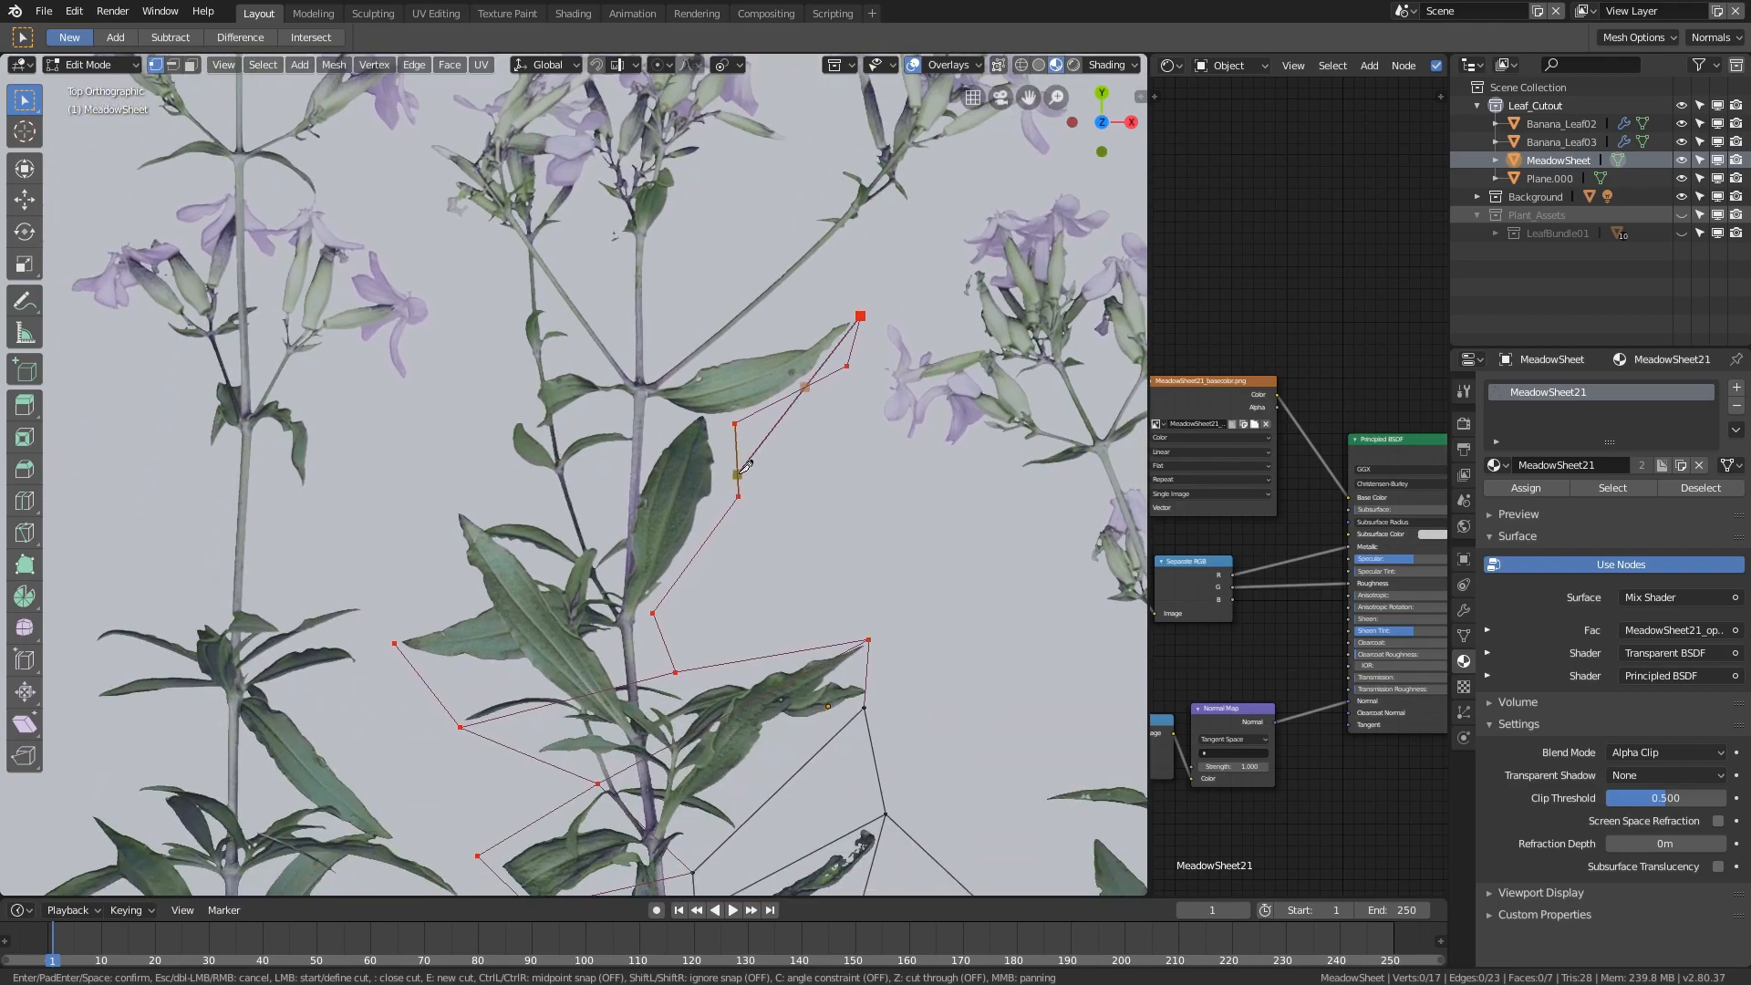
left_click(395, 643)
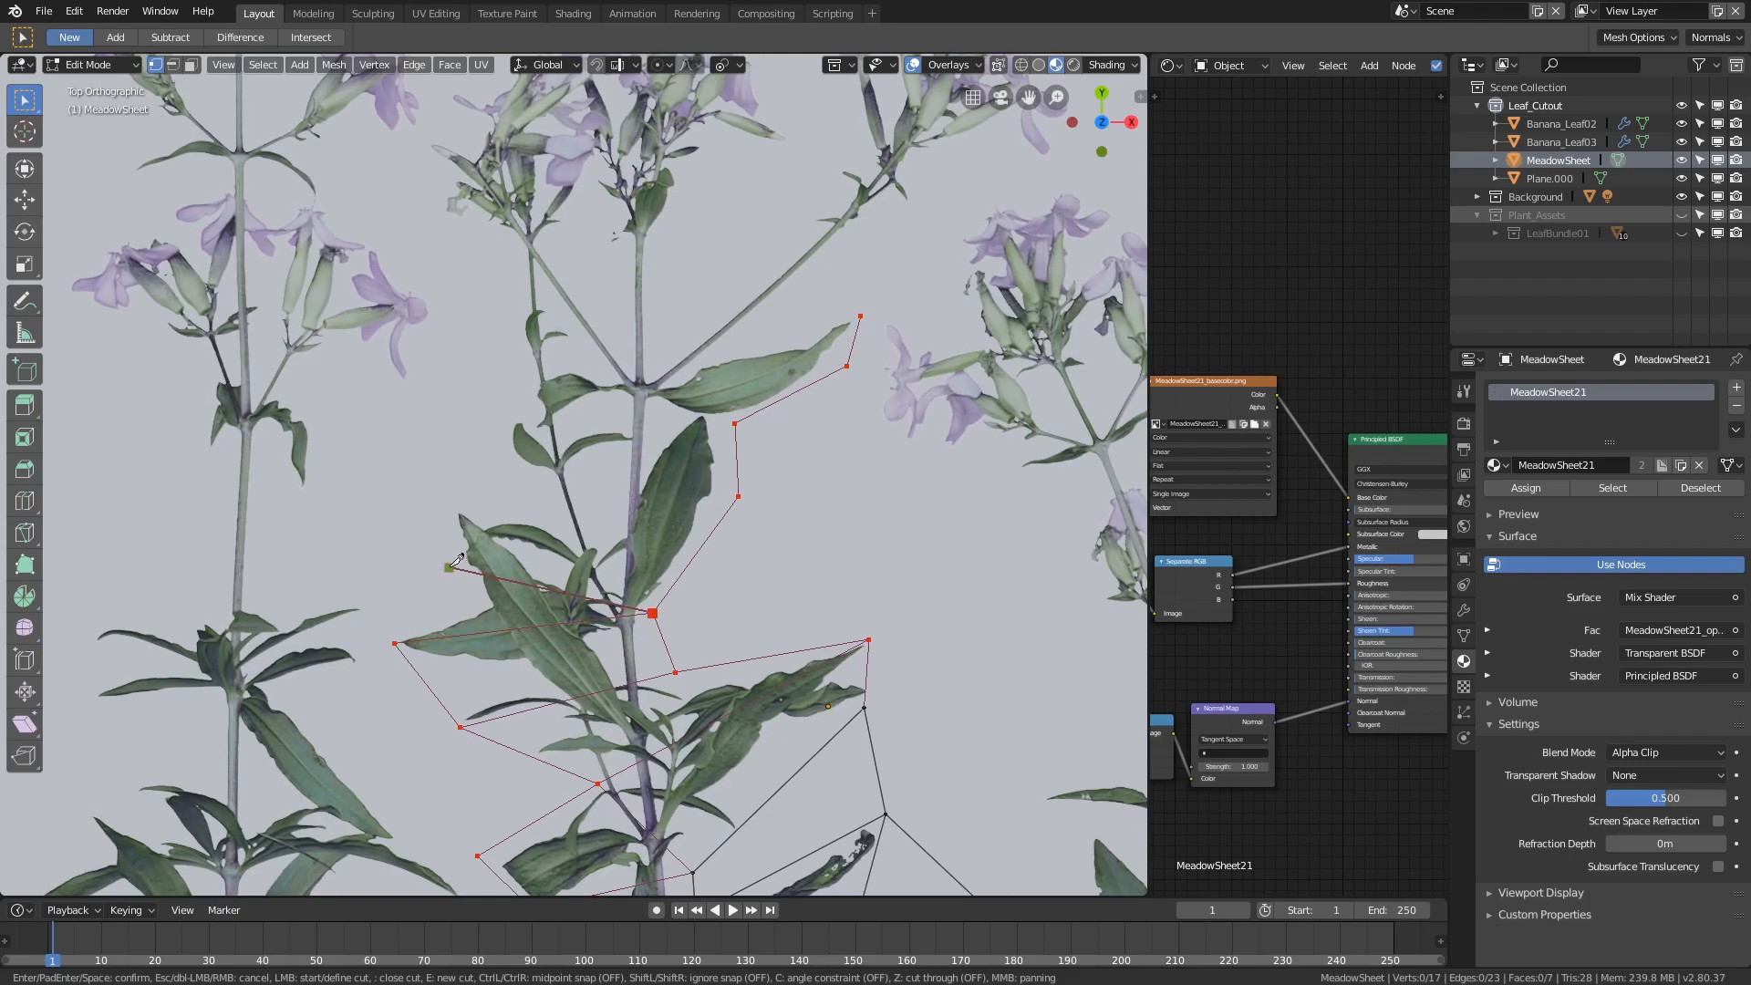
left_click(400, 641)
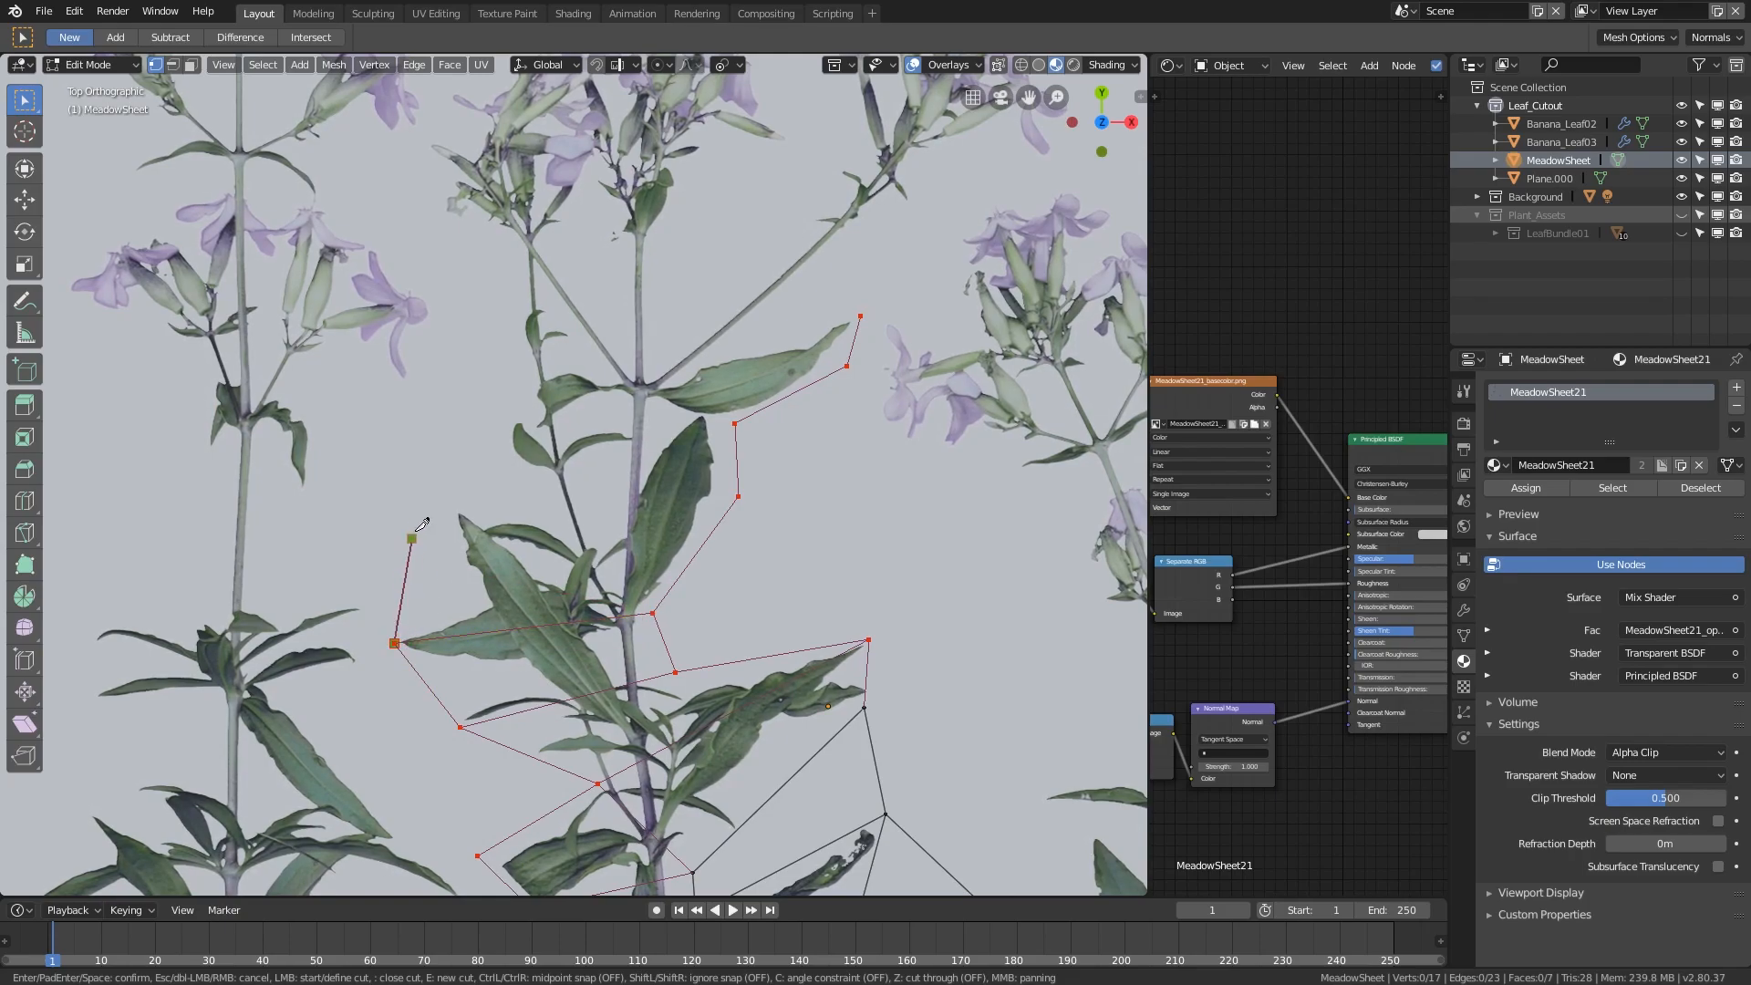
left_click(455, 502)
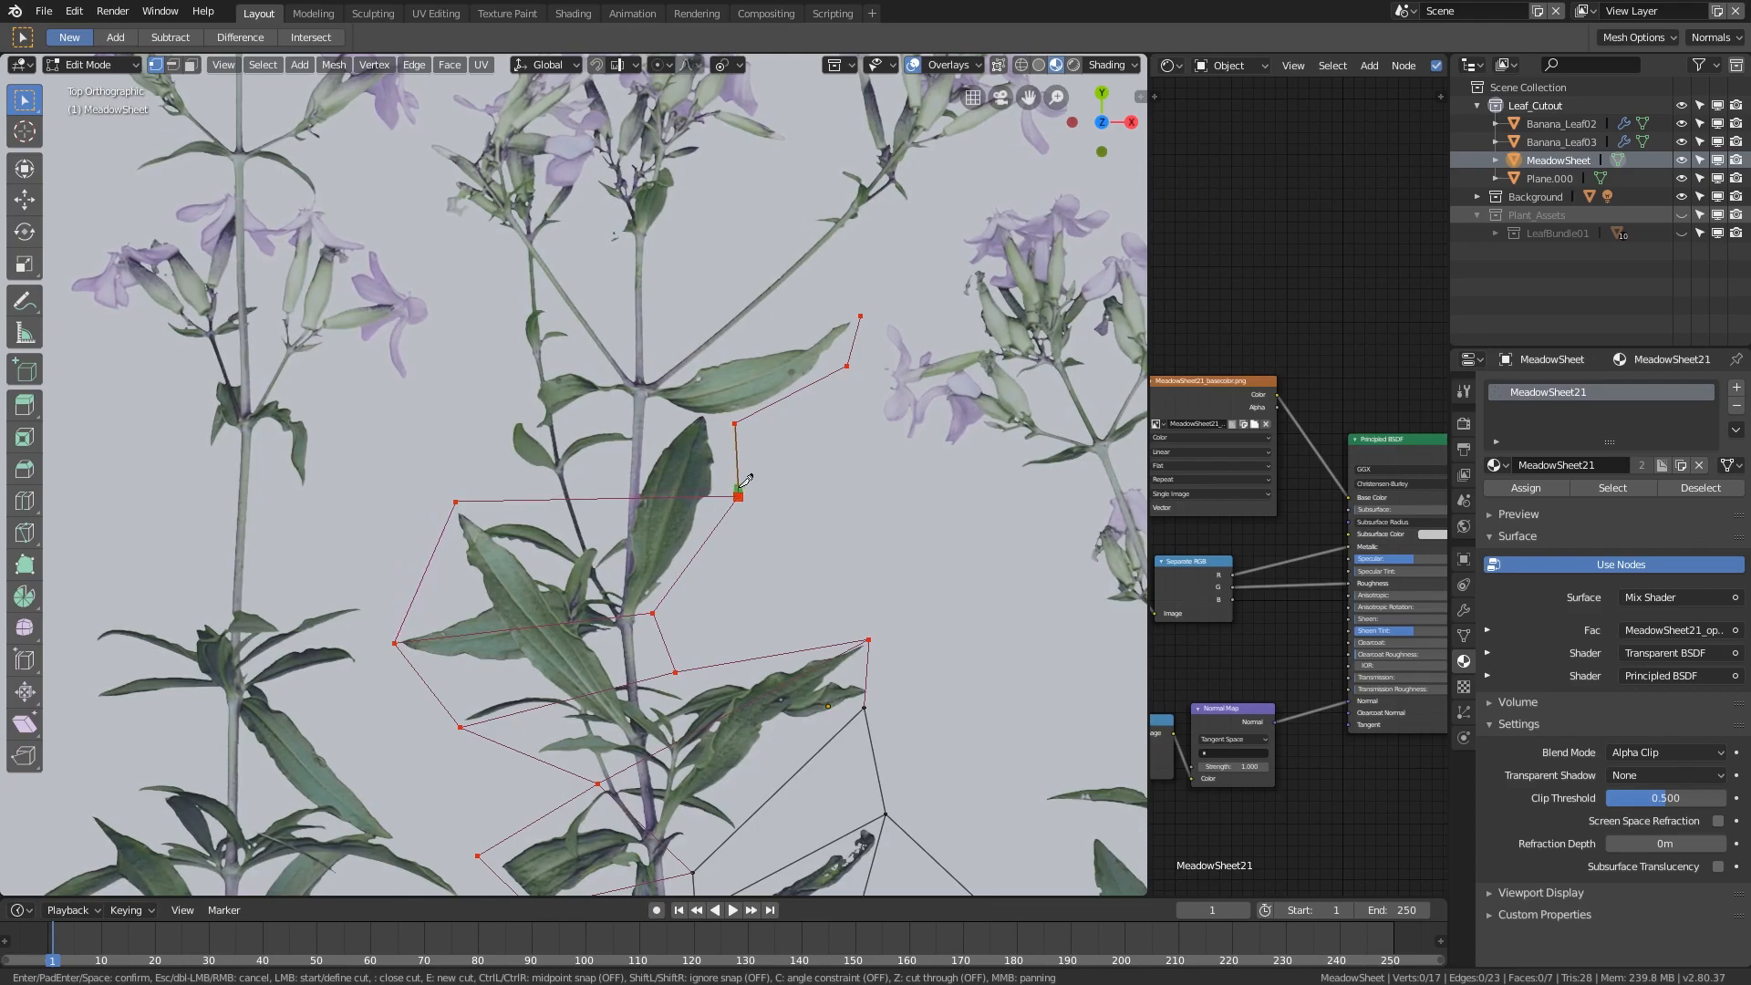
left_click(735, 423)
left_click(504, 426)
middle_click_drag(458, 492, 435, 666, "shift")
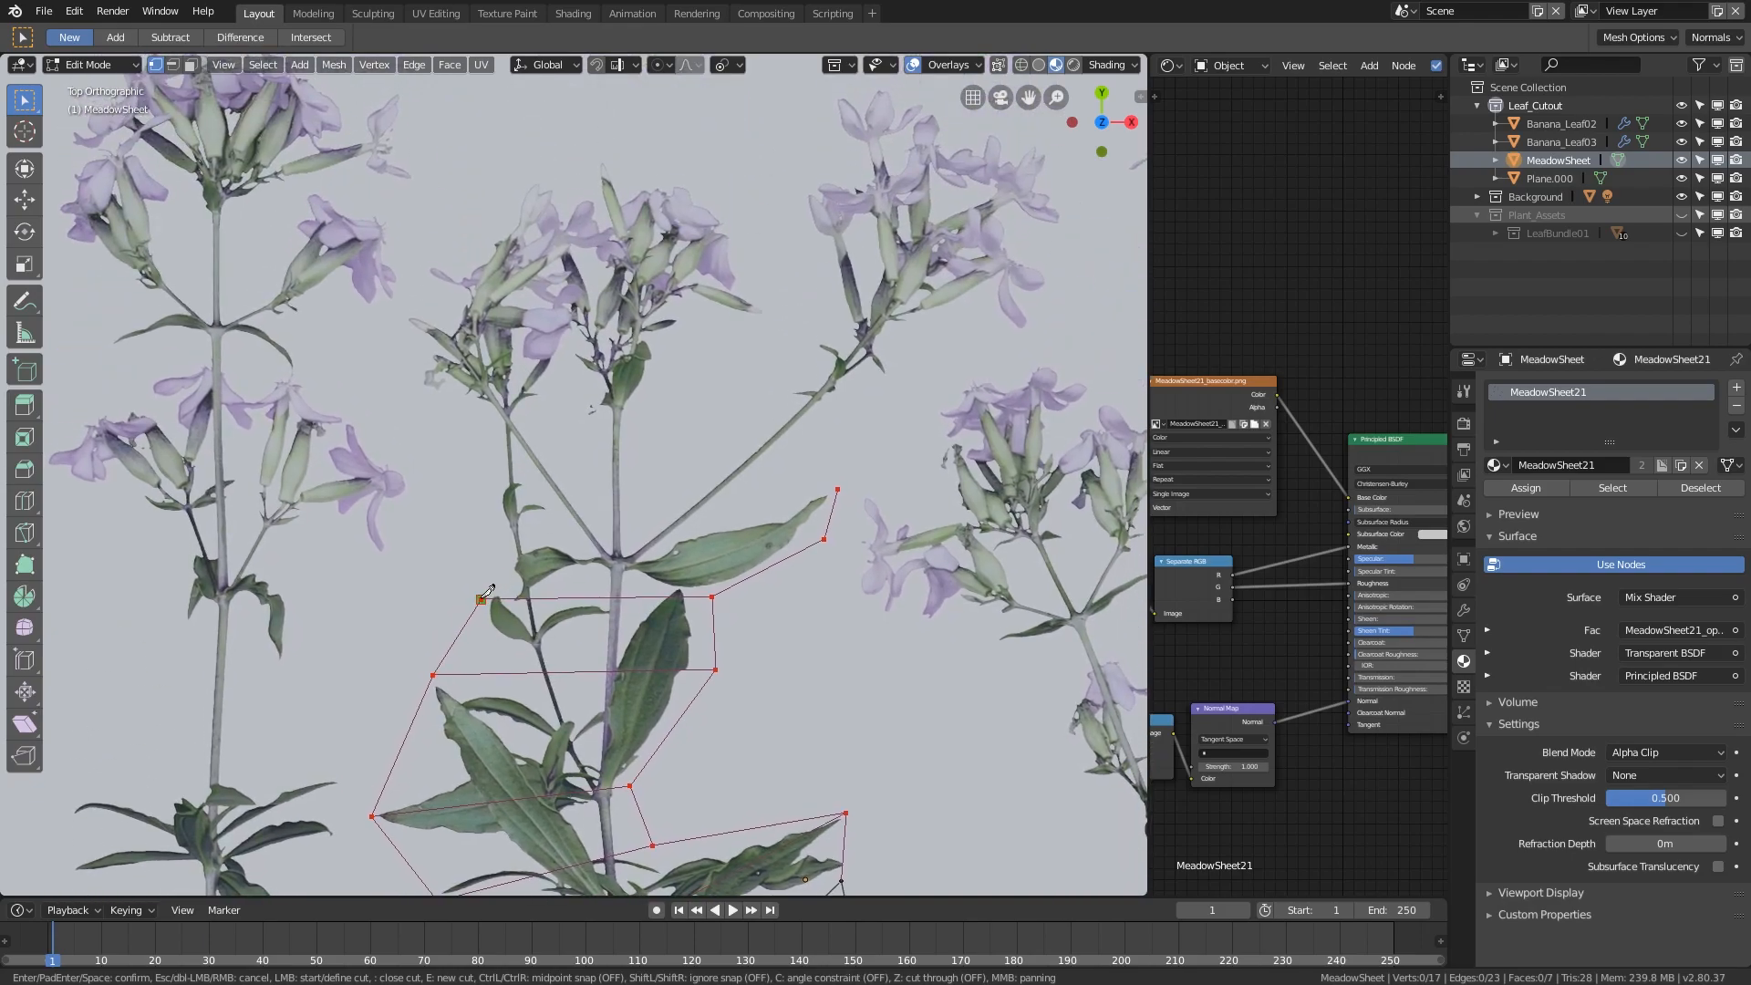
- Outline the left and middle branches with a knife cut from the left side, across below their flower heads and down to the fork
left_click(489, 425)
middle_click_drag(490, 425, 497, 471, "shift")
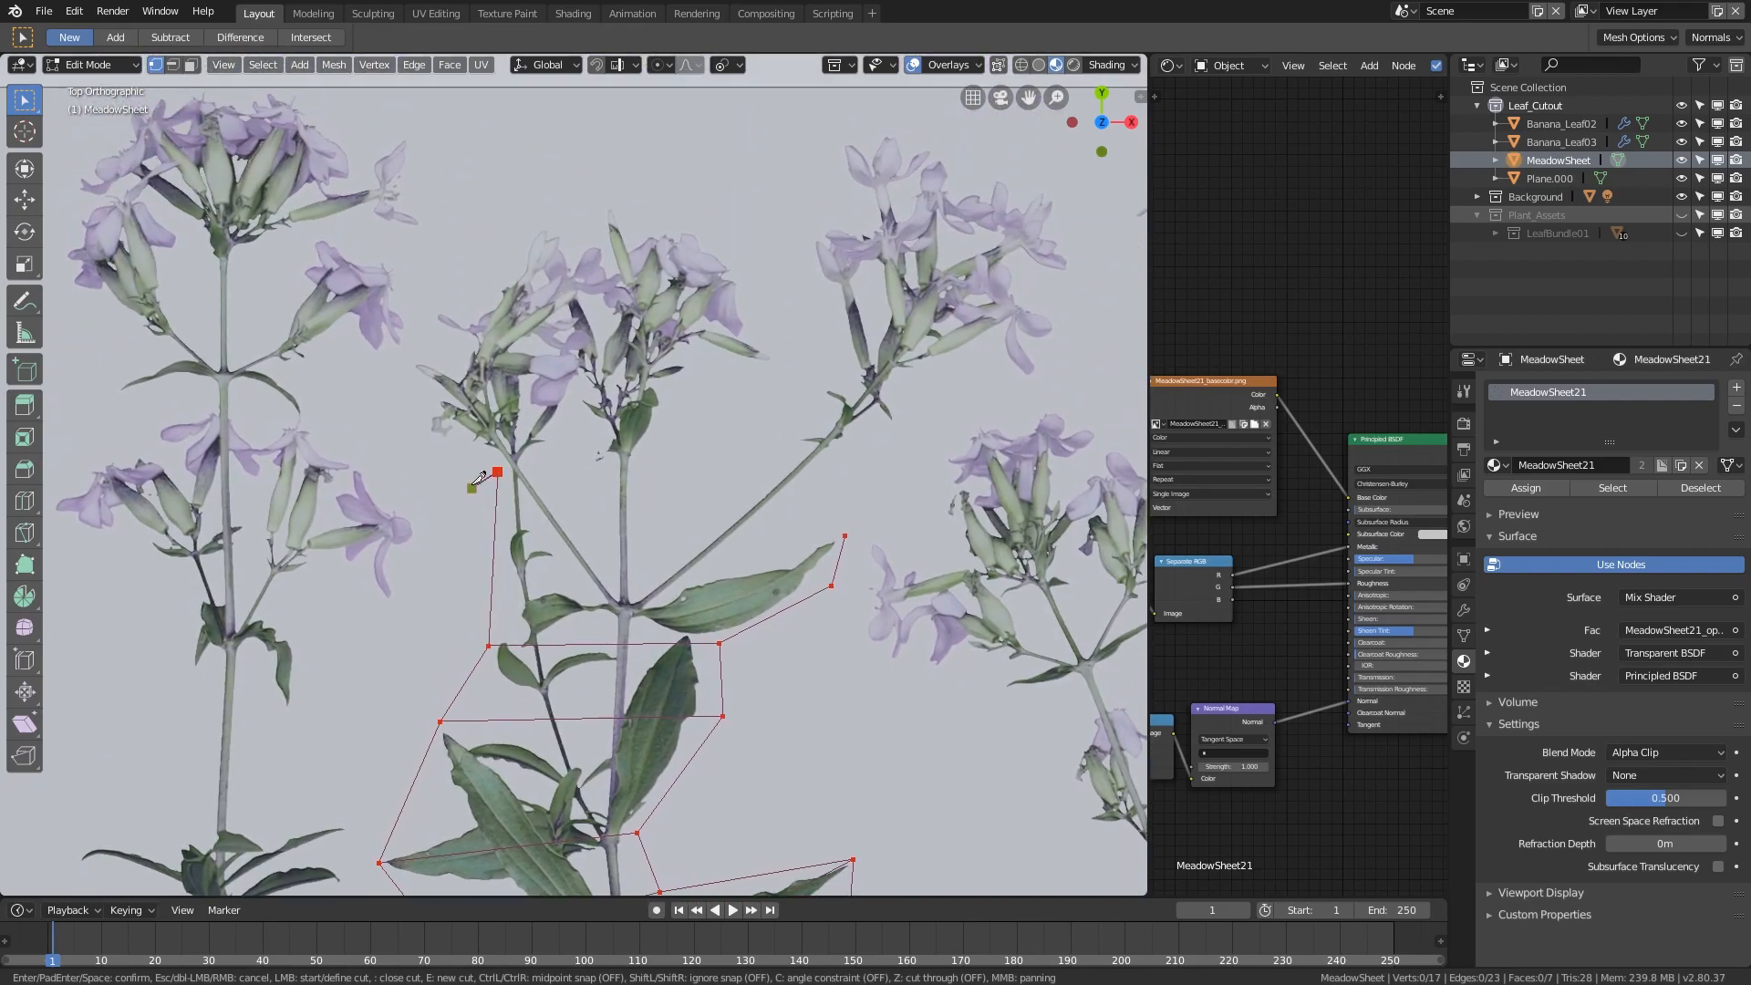
left_click(499, 461)
left_click(635, 465)
left_click(641, 586)
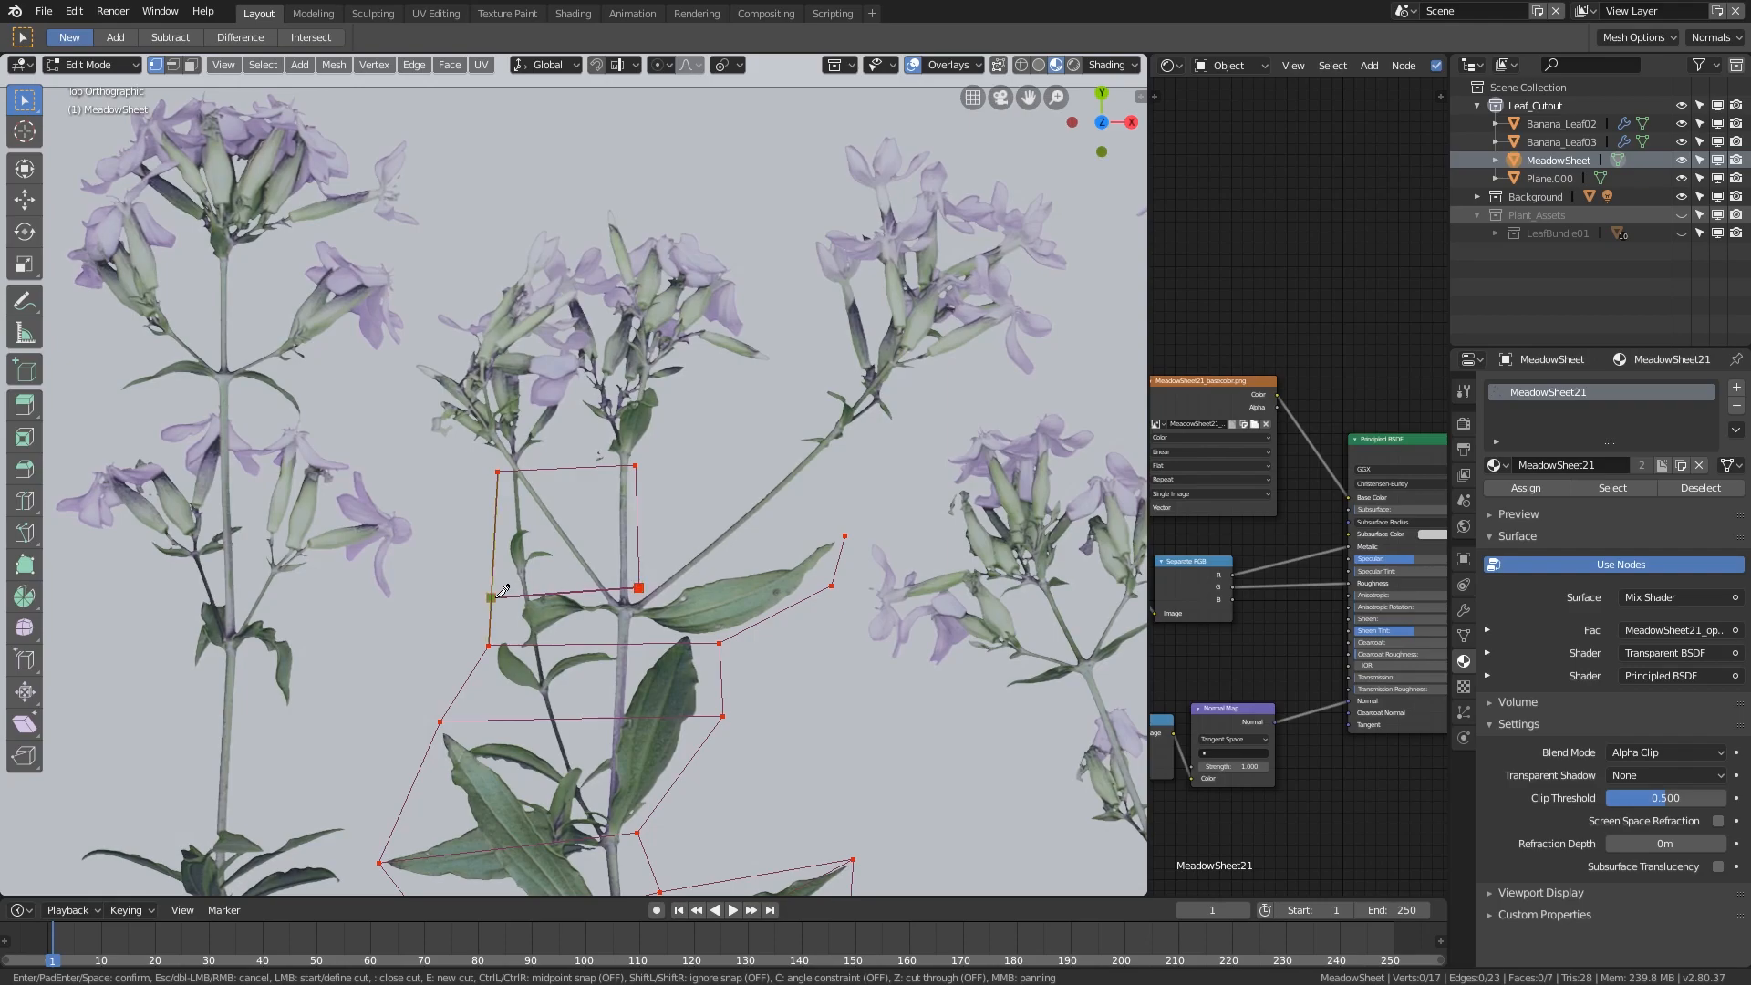
left_click(641, 586)
- Cut around the upper right leaf and up the right side of the right branch, continuing around its flower head
middle_click_drag(840, 539, 748, 637, "shift")
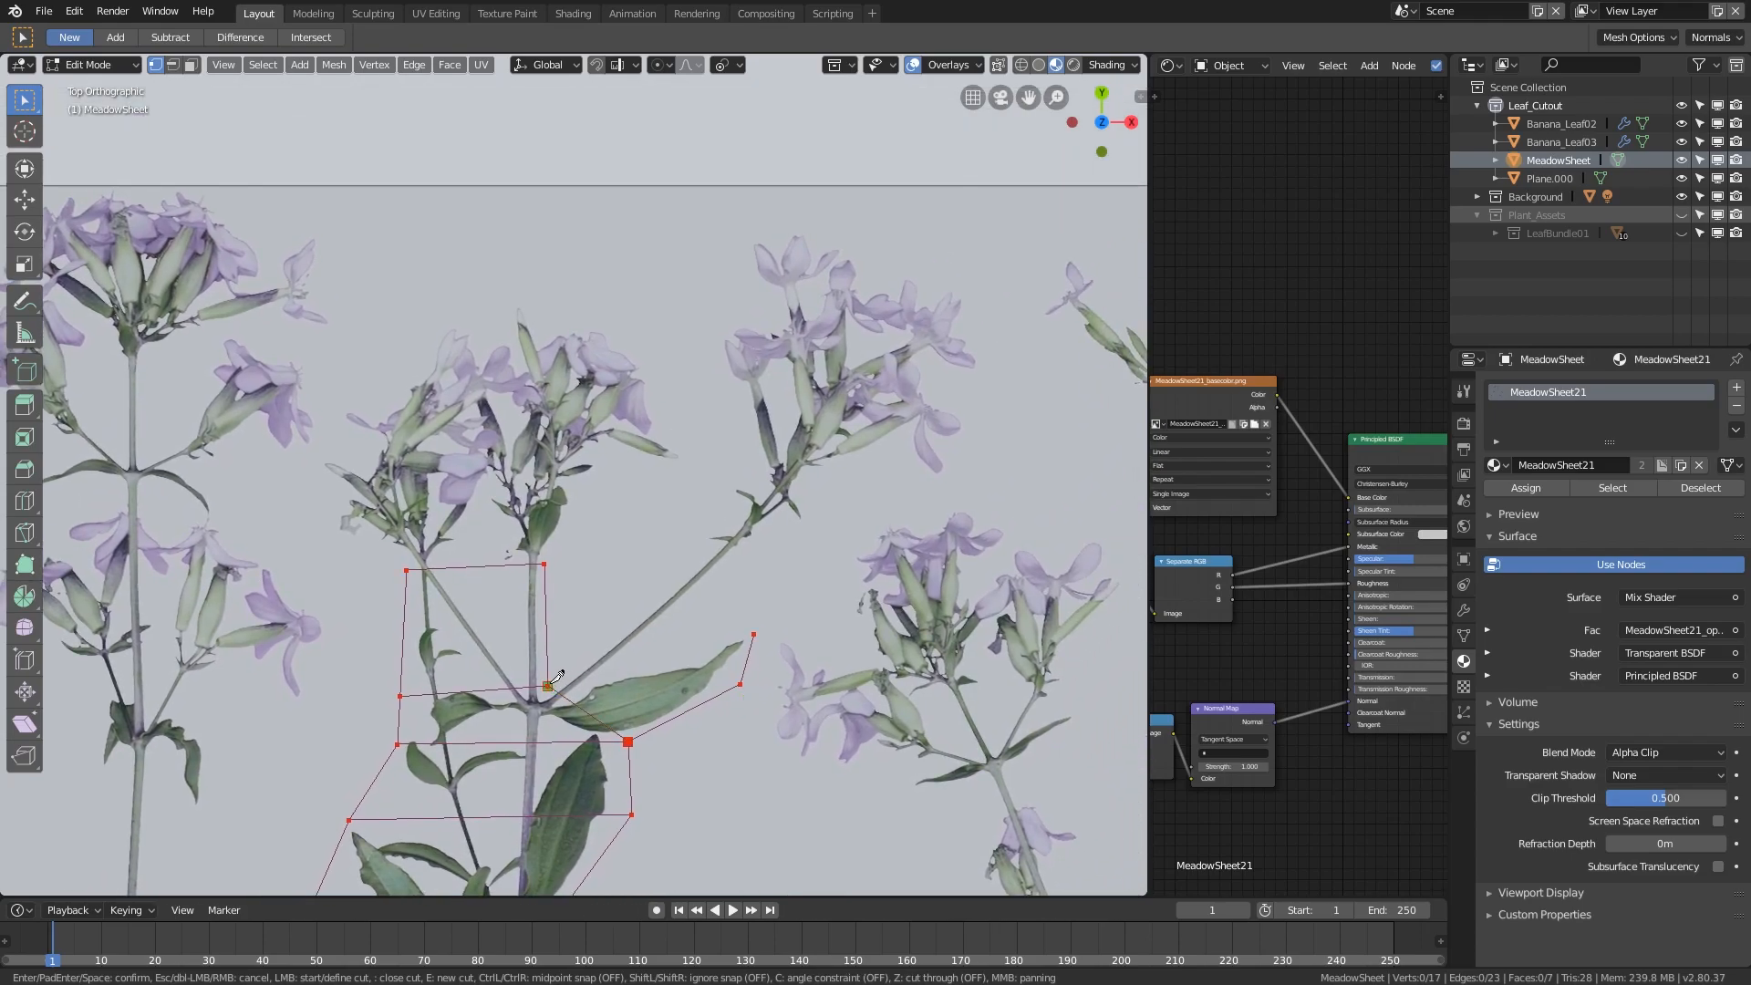
left_click(648, 600)
left_click(753, 633)
left_click(849, 470)
left_click(960, 477)
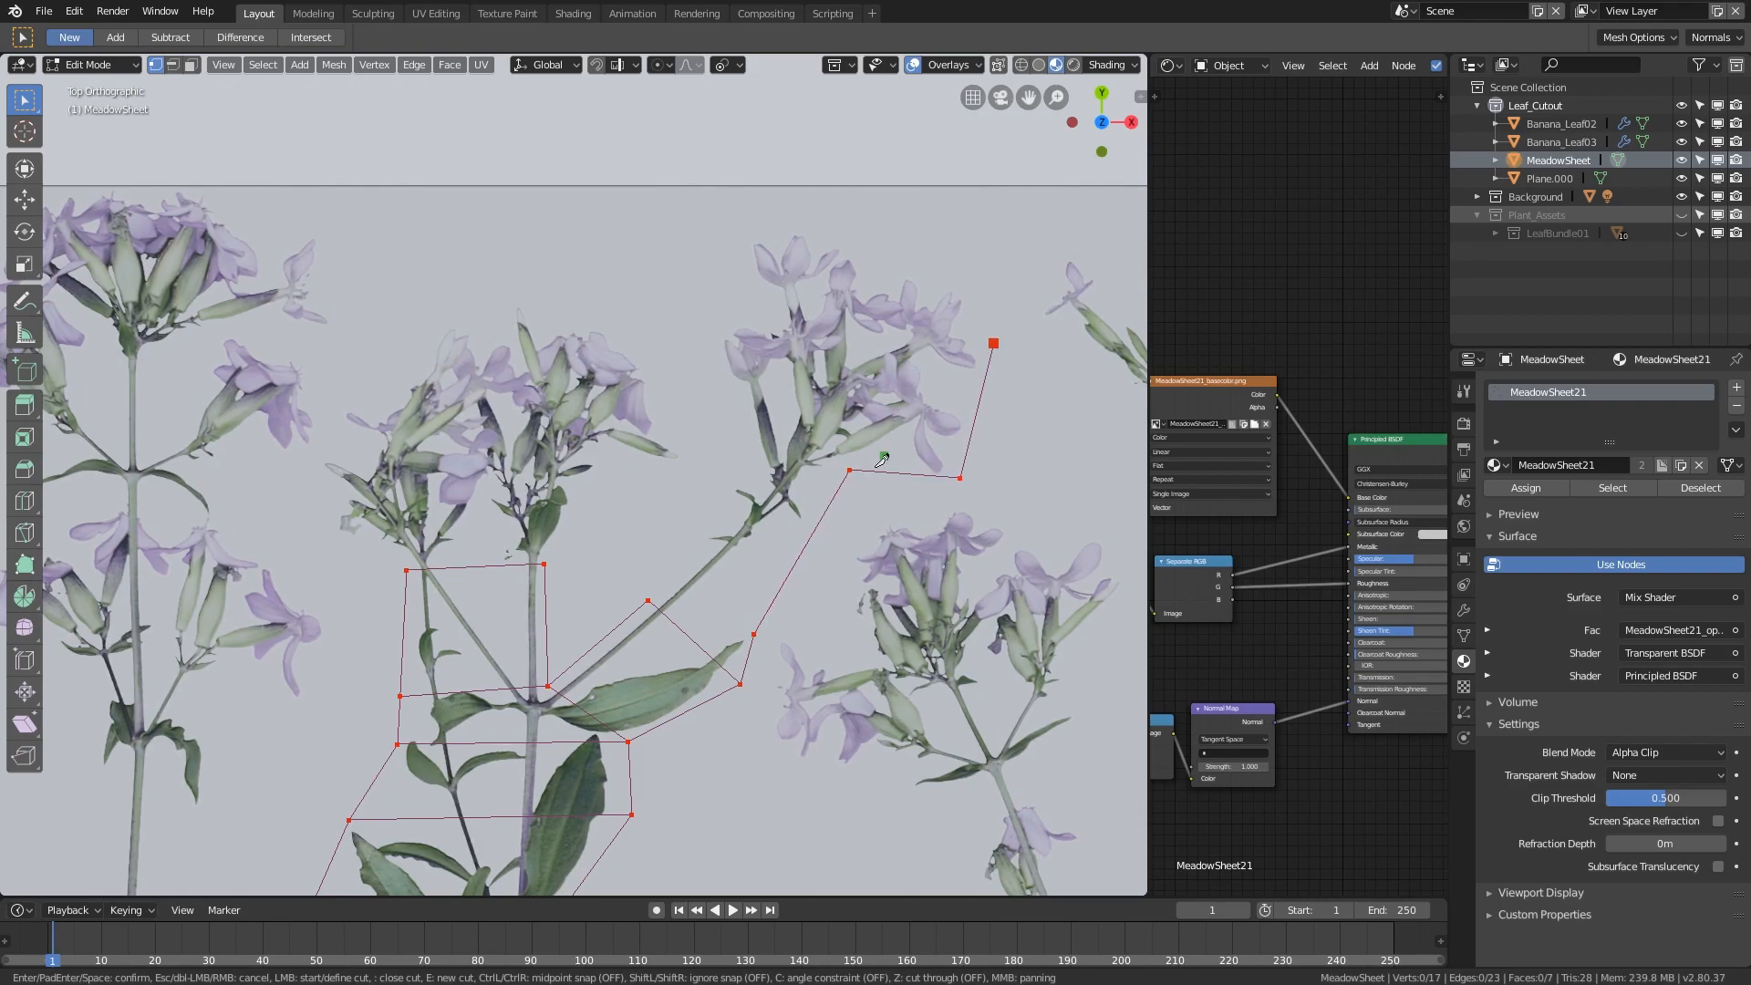
- Cut across the right branch and below its flower head, joining these cuts up the branch's left side
left_click(756, 631)
left_click(739, 466)
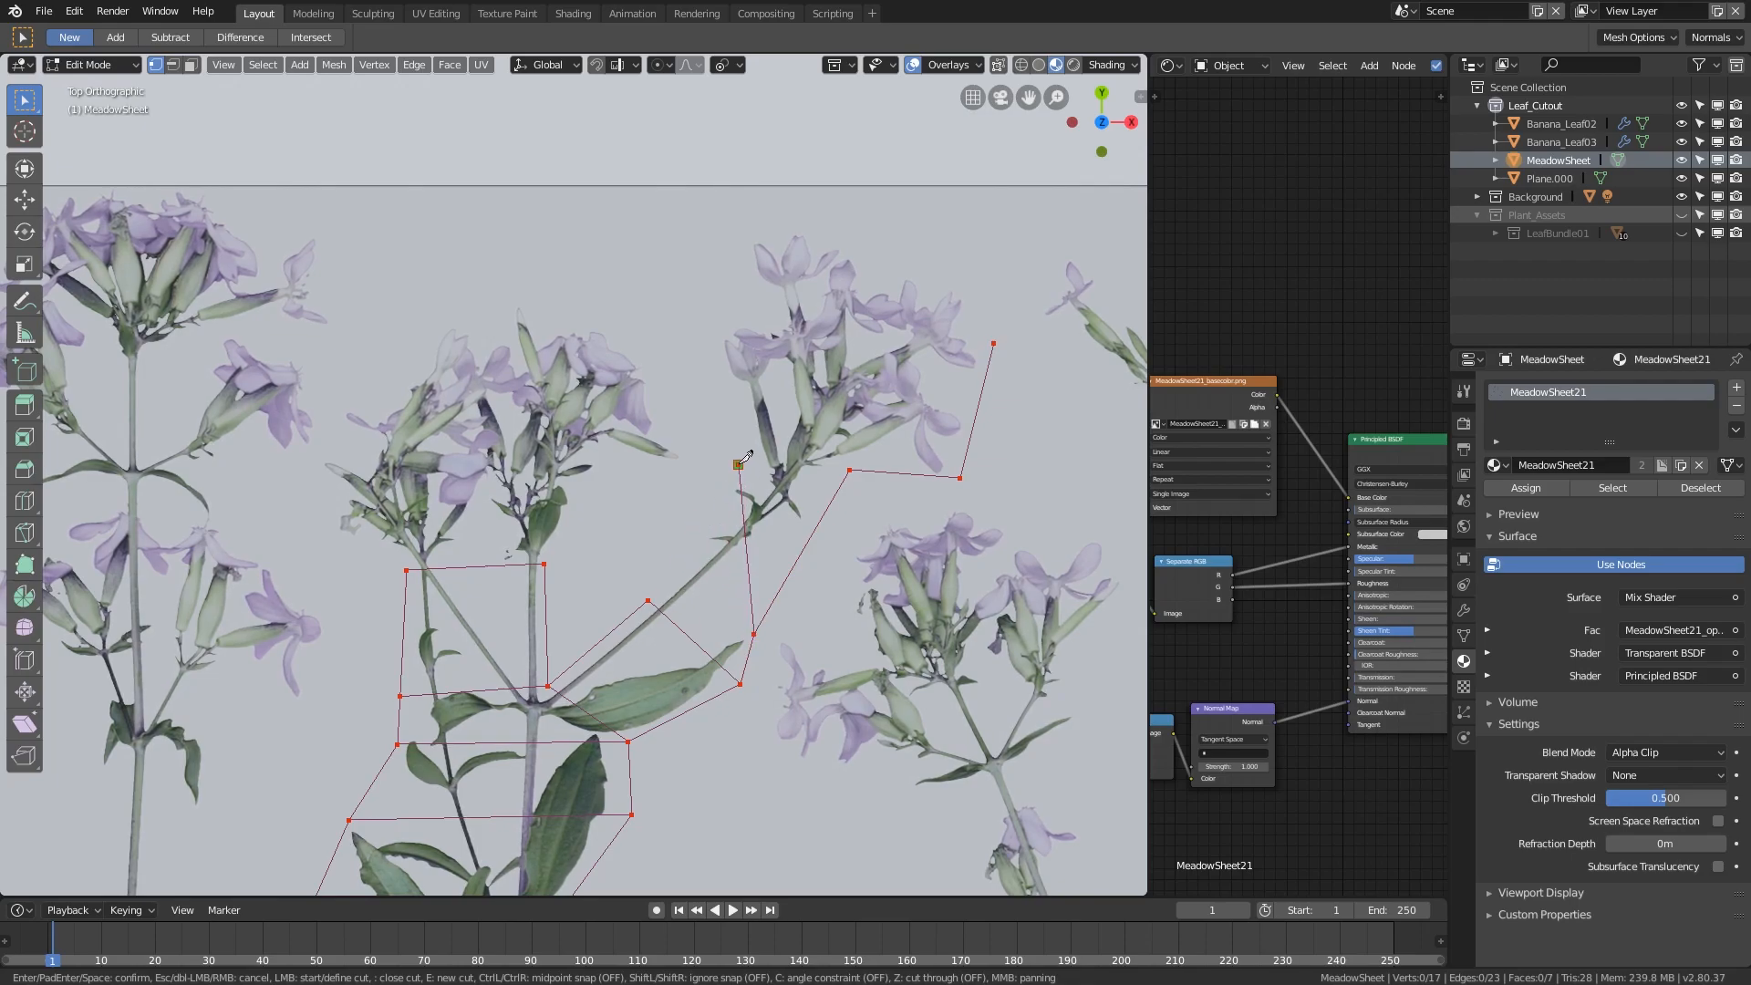
double_click(649, 594)
left_click(850, 469)
left_click(715, 327)
left_click(740, 464)
middle_click_drag(749, 509, 771, 572, "shift")
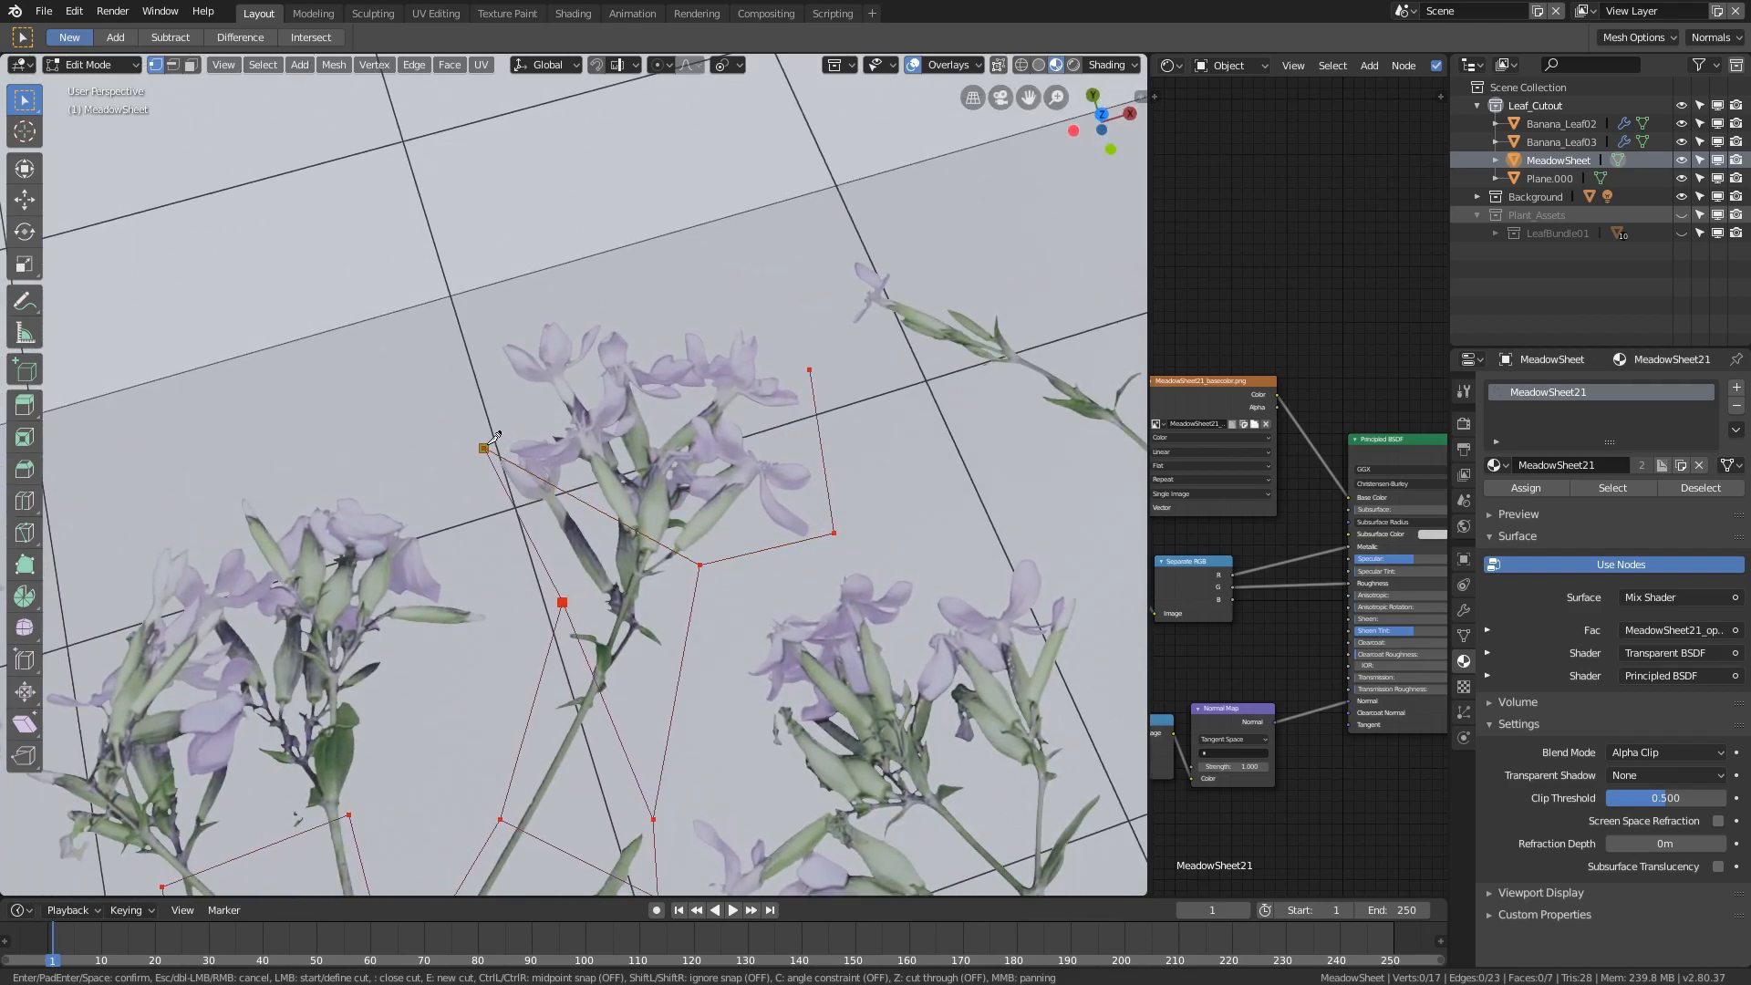
- Close the knife outline around the right branch's flower head, with a diagonal cut across the blossoms, and apply the cut
left_click(497, 335)
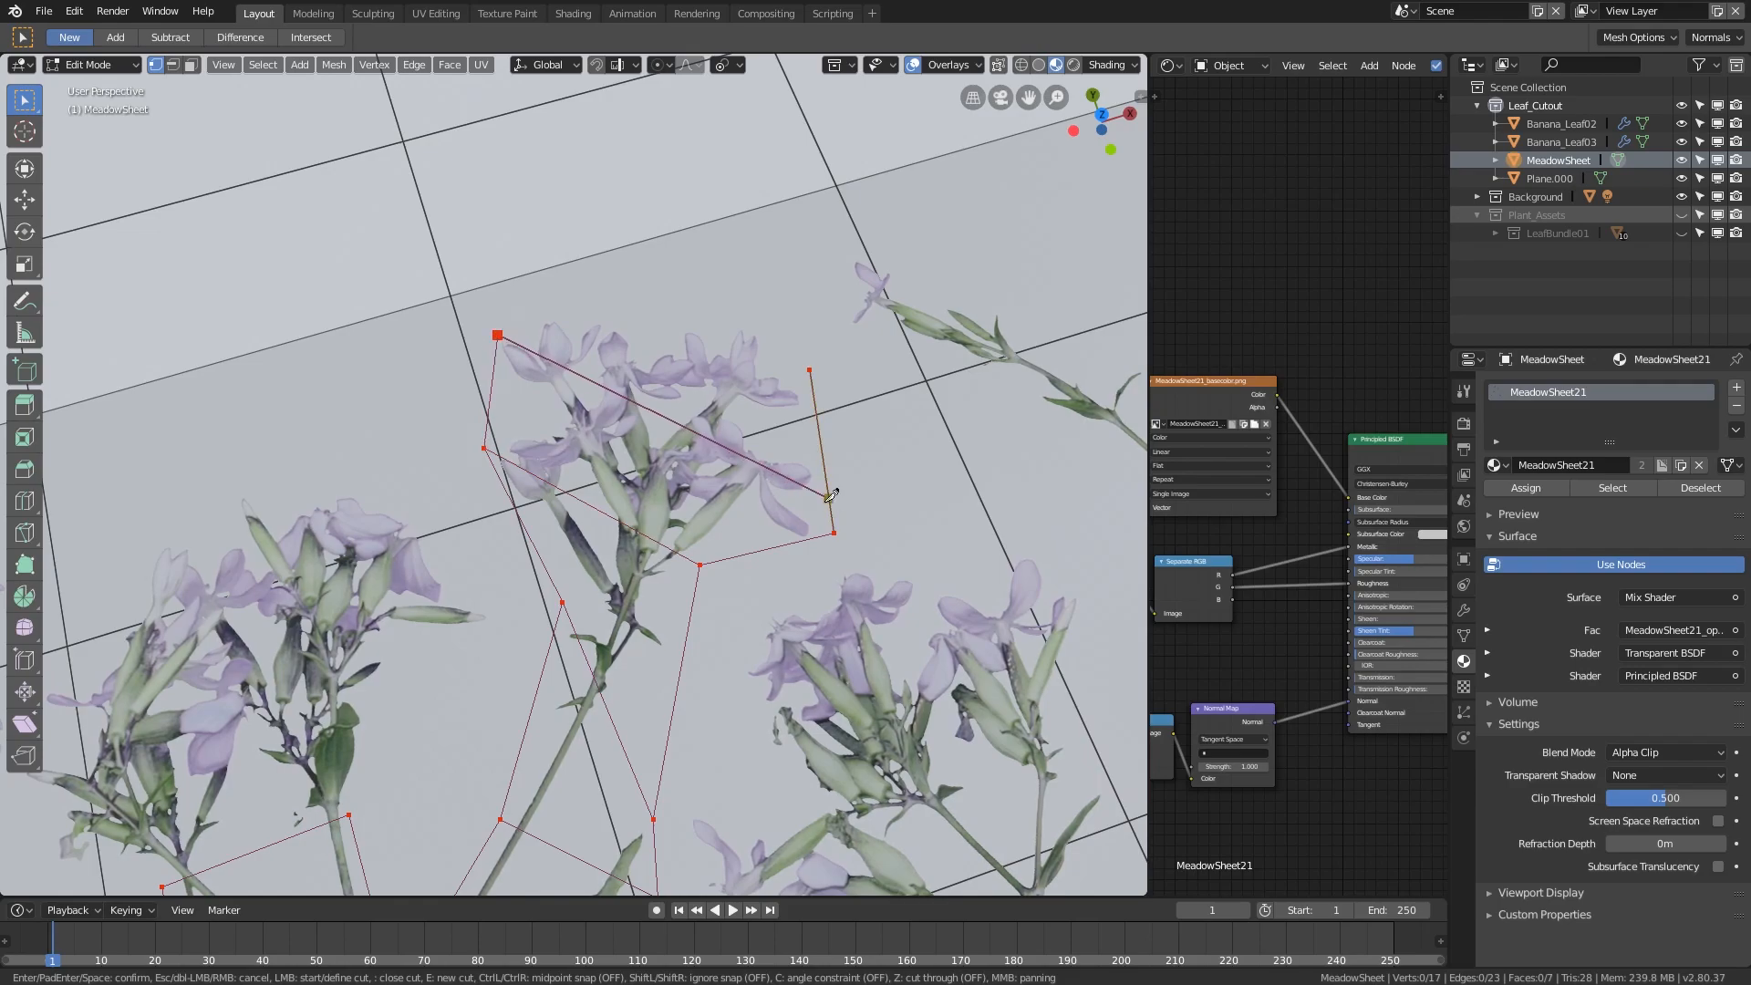
left_click(834, 531)
key("e")
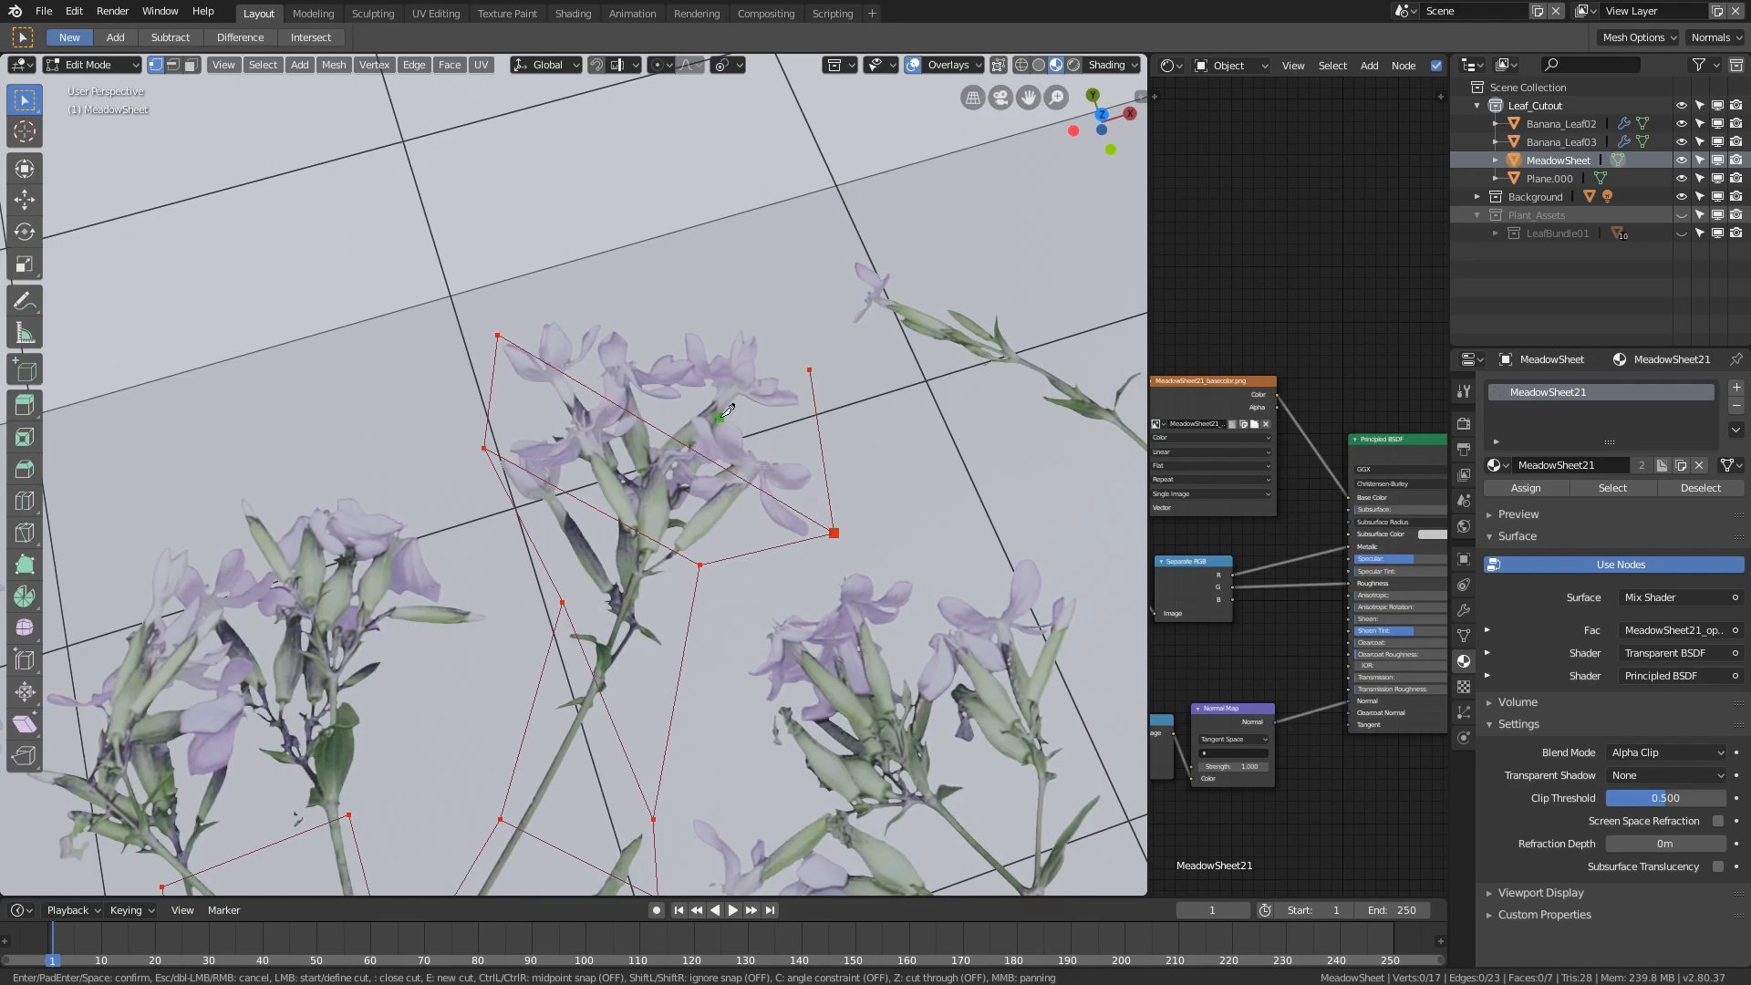
left_click(654, 278)
left_click(810, 369)
key("Return")
scroll(766, 393, "down", 3)
middle_click_drag(721, 479, 677, 512)
key("KP_7")
scroll(678, 503, "up", 2)
key("alt+a")
- Slide the two outline vertices on the left side of the right branch and its flower head closer to the plant
scroll(613, 416, "up", 5)
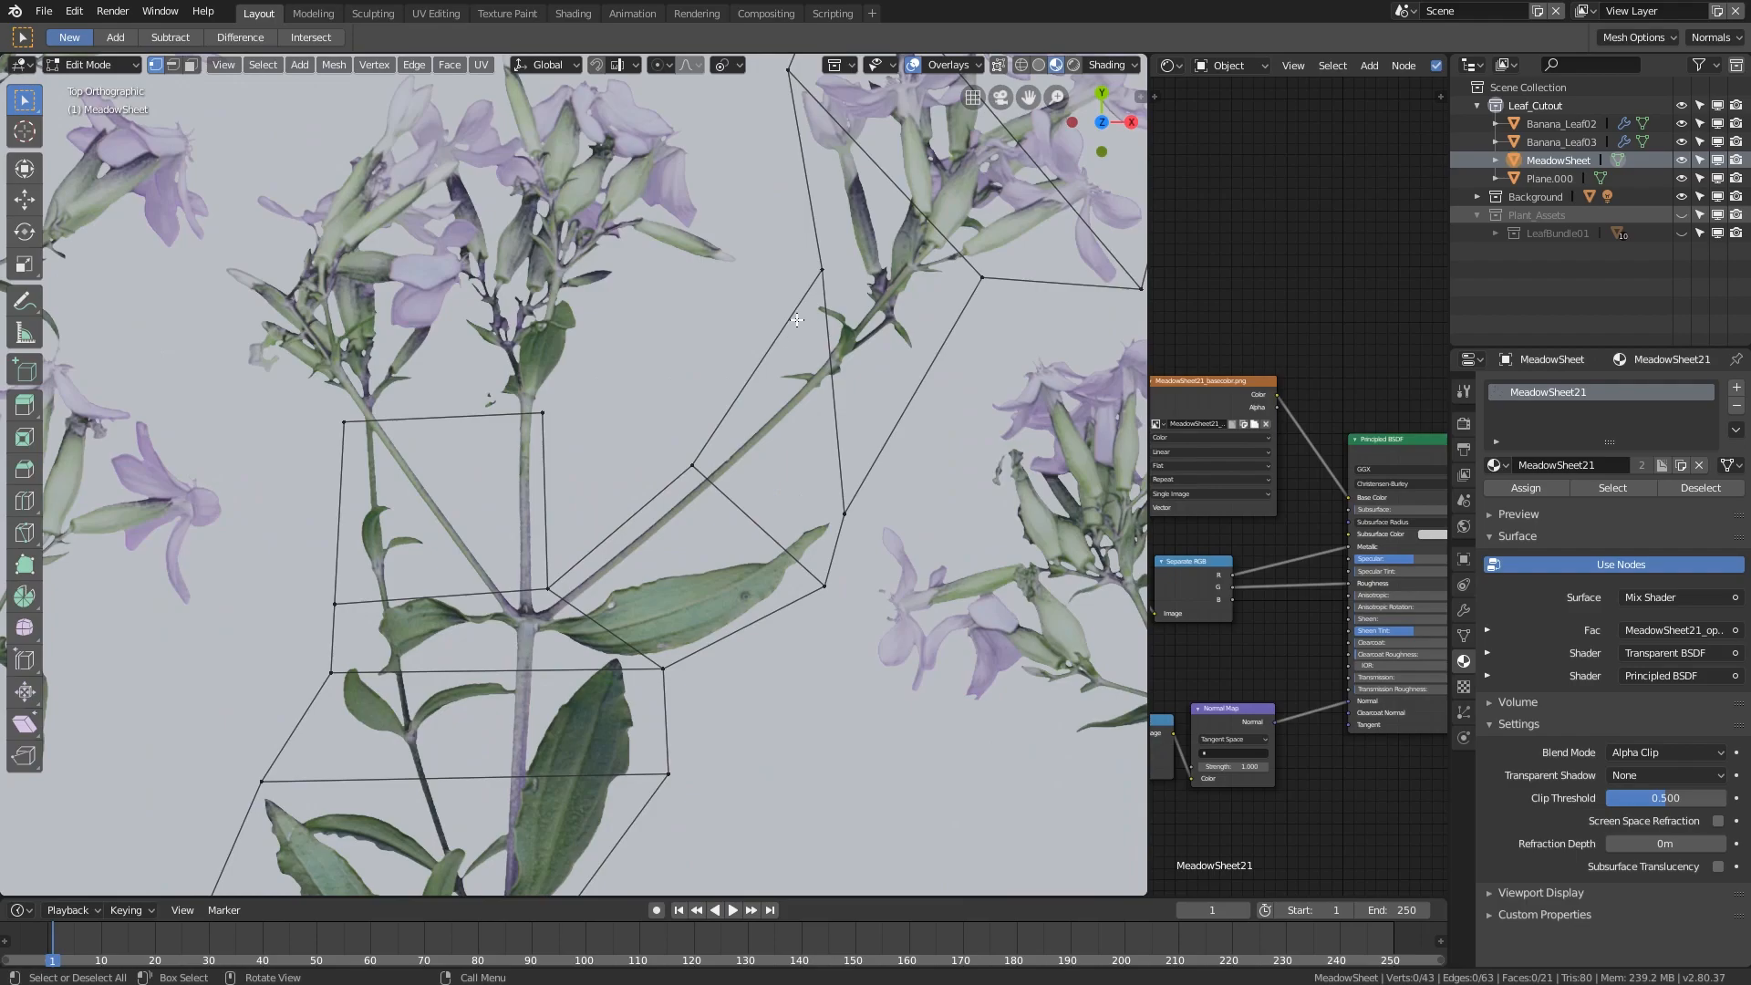
left_click(668, 476)
key("shift+v")
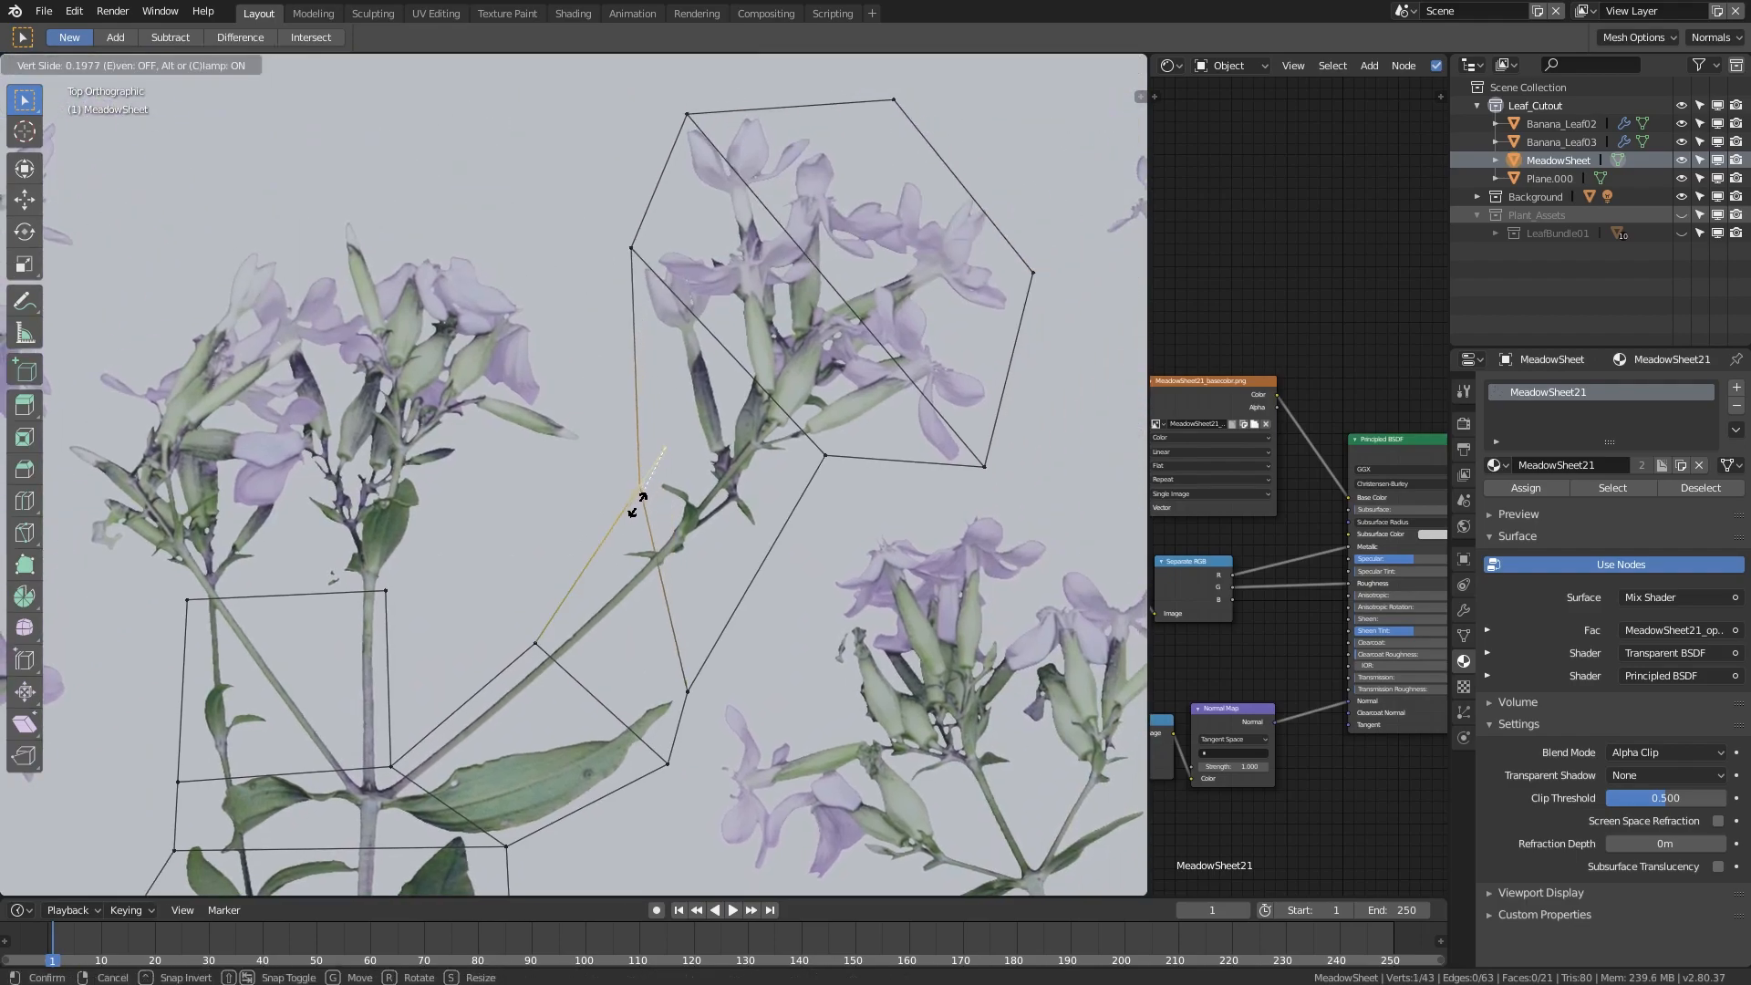
left_click(639, 507)
left_click(625, 239)
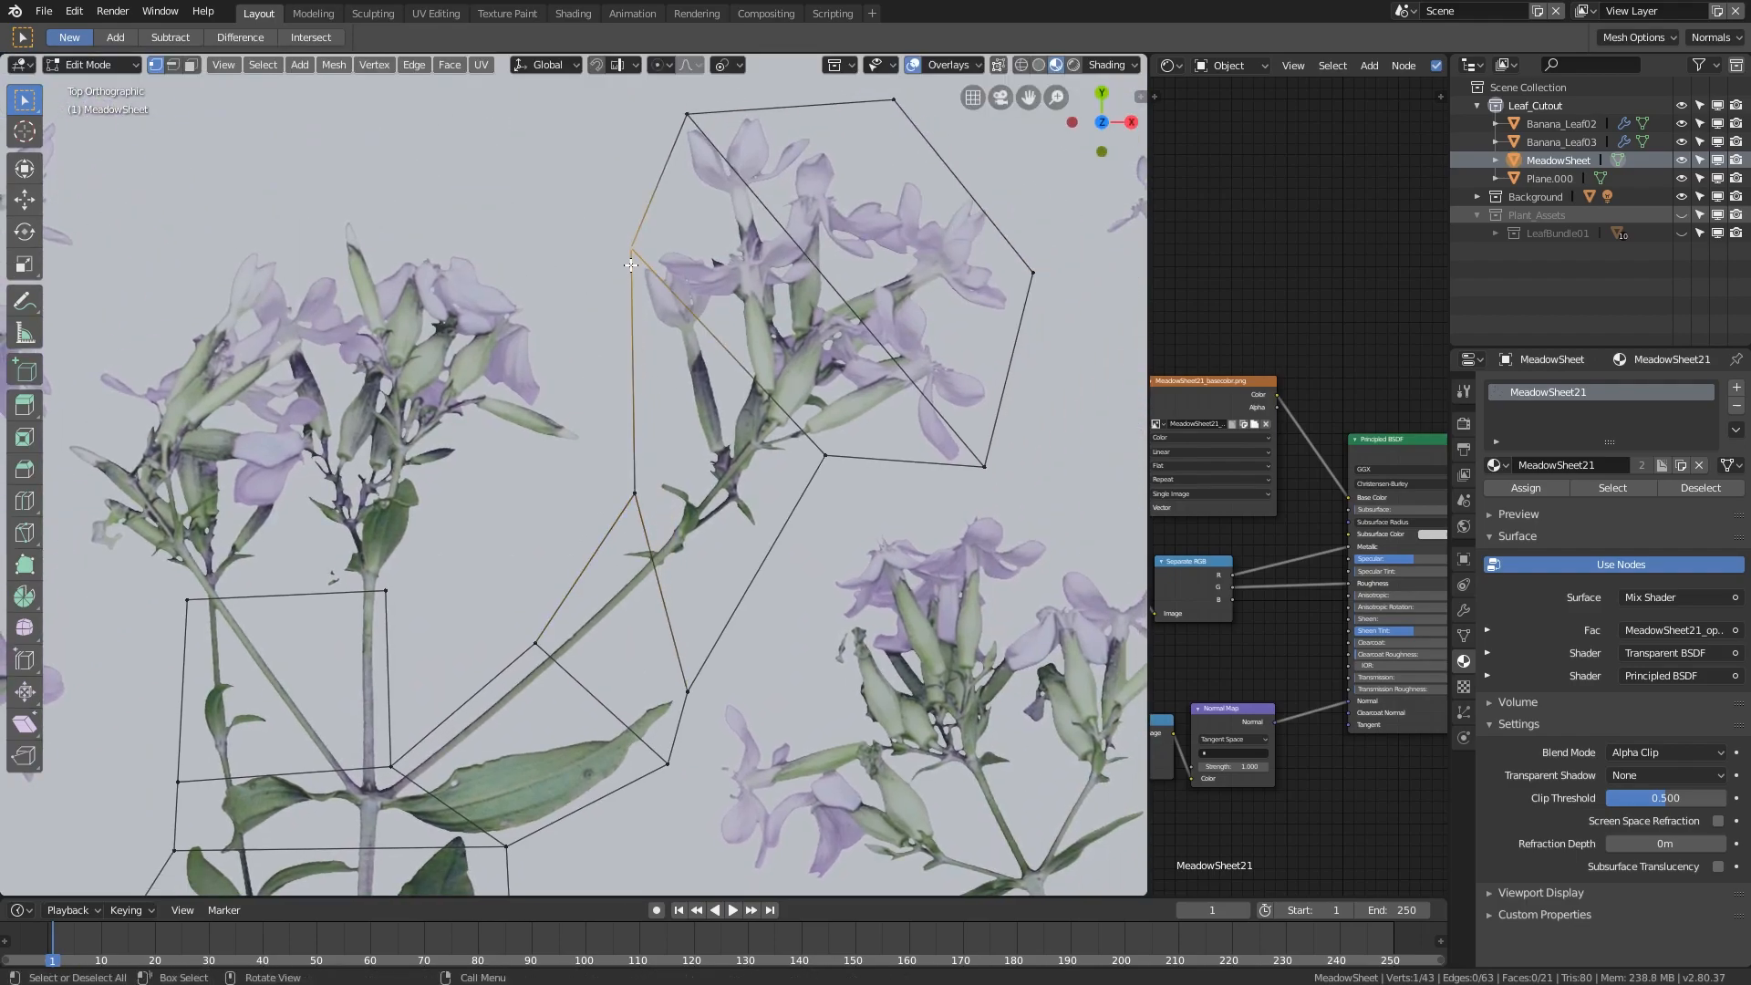
key("shift+v")
left_click(629, 325)
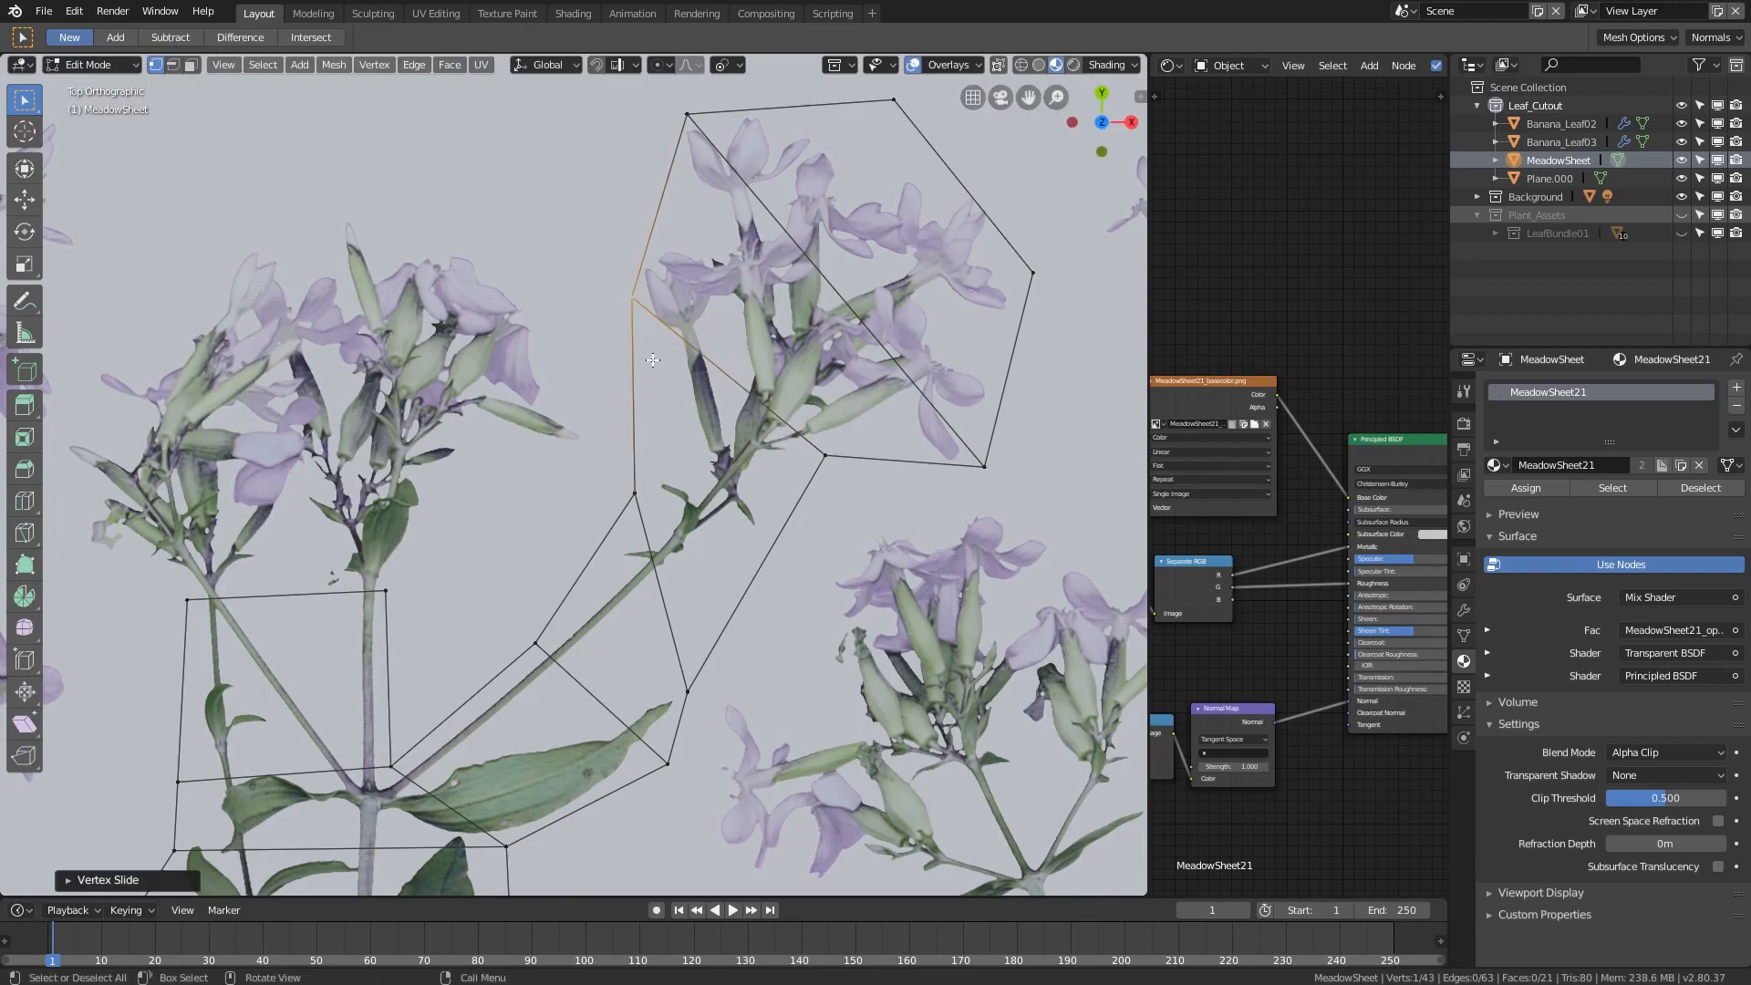
- Slide the outline vertex on the right side of the right branch up and inward along its edges
scroll(685, 540, "down", 1)
left_click(674, 654)
key("shift+v")
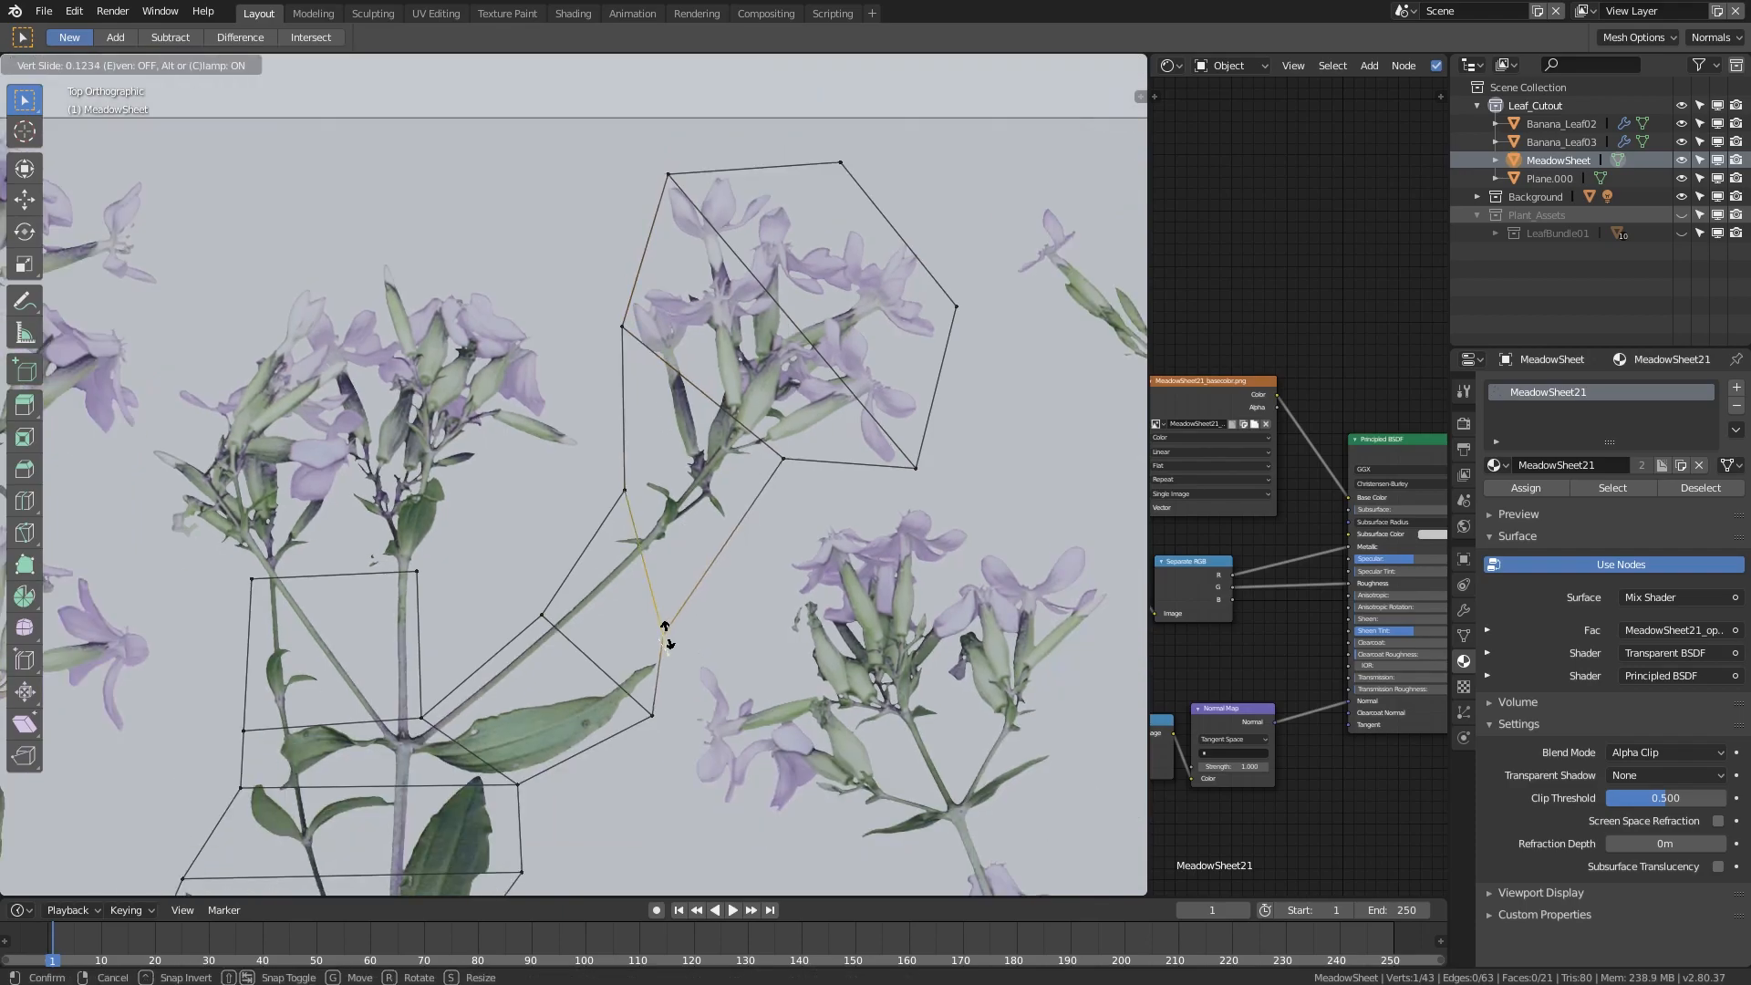
left_click(668, 635)
key("shift+v")
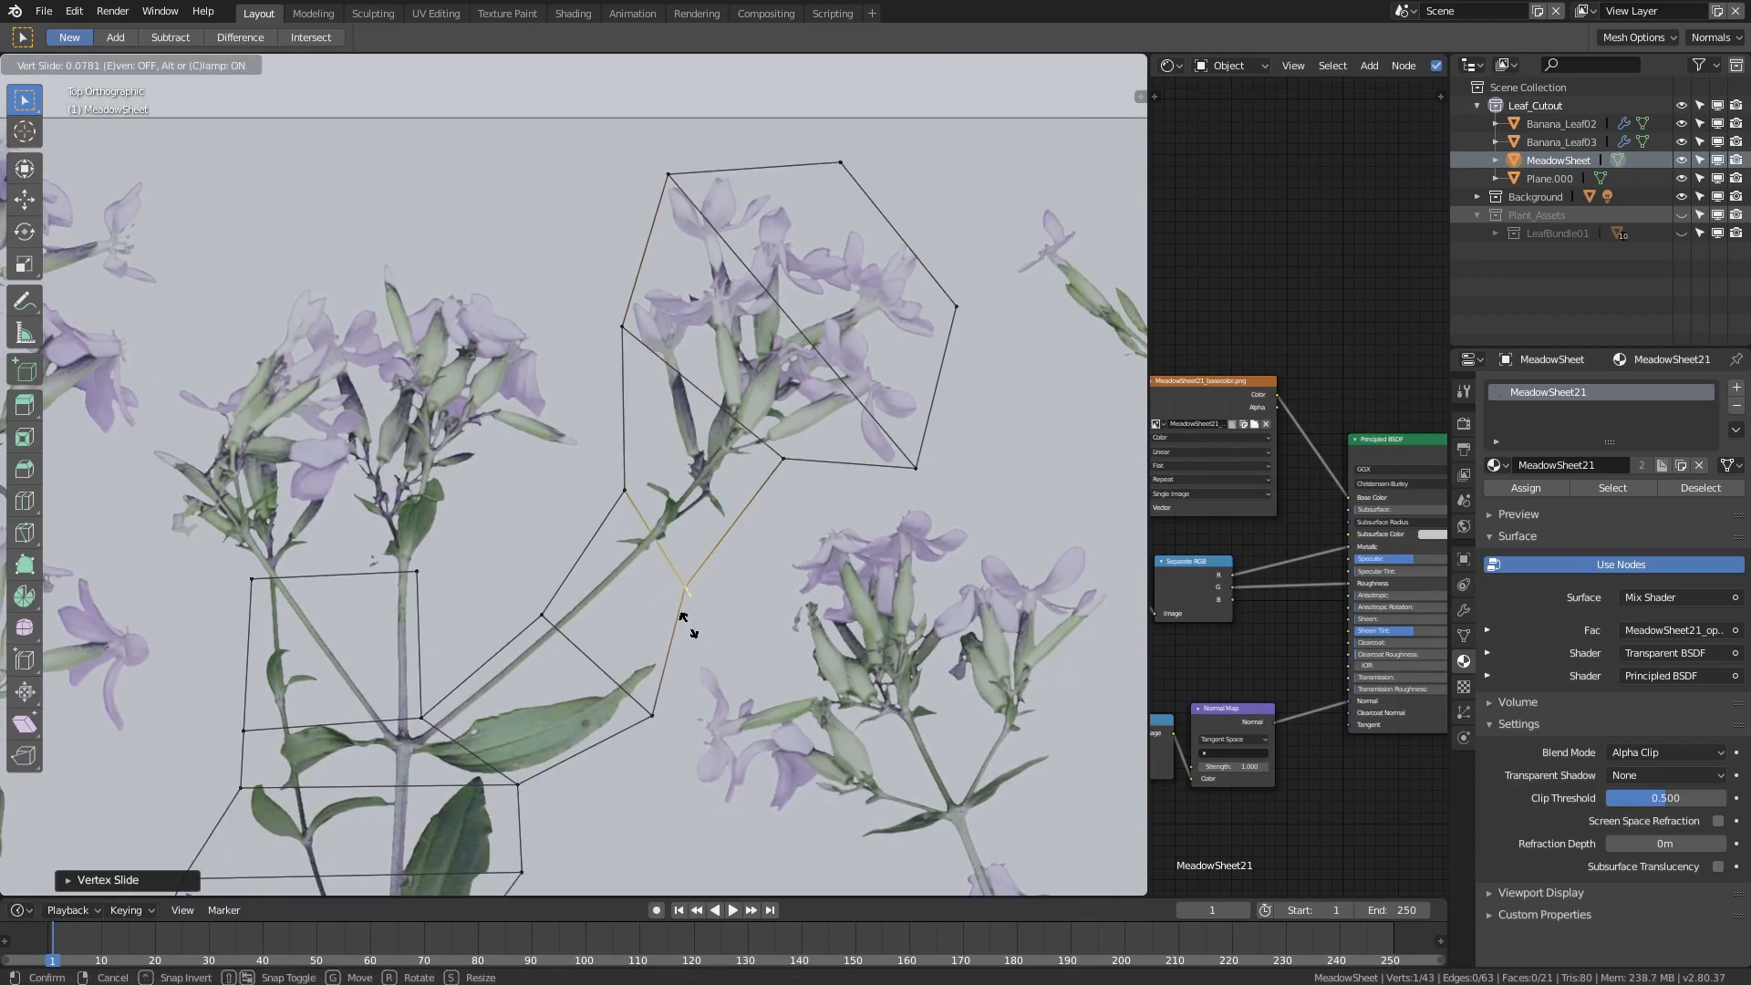
left_click(680, 600)
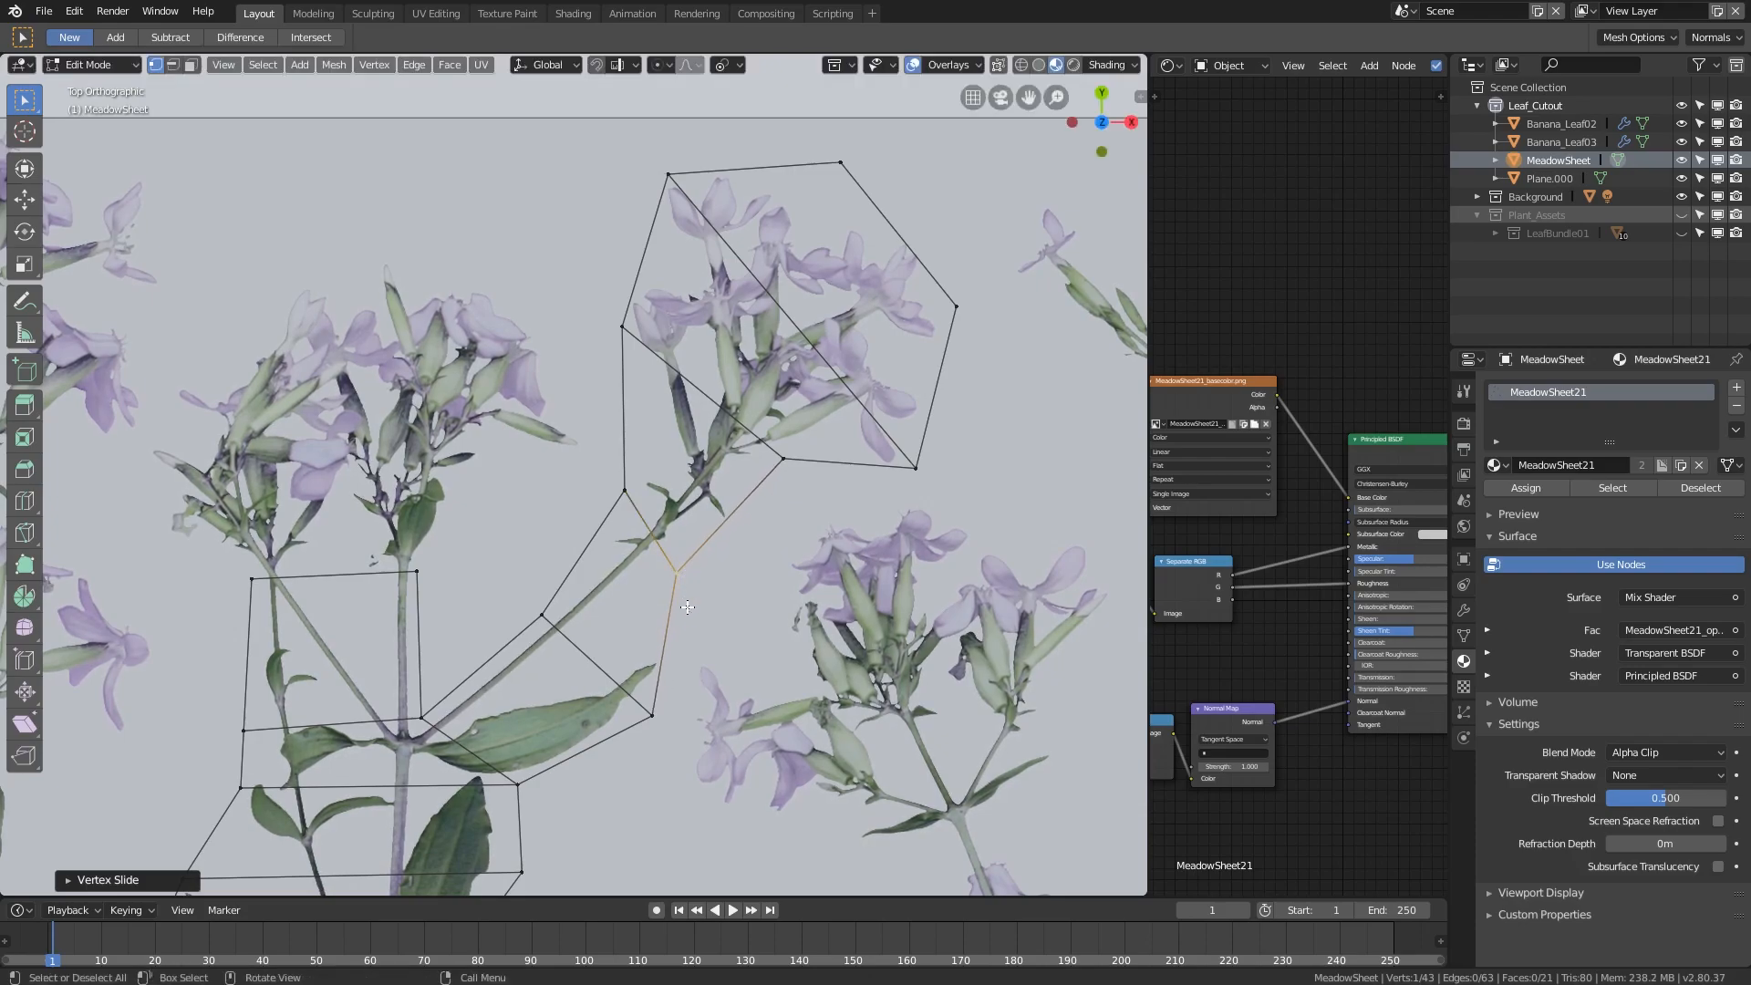
scroll(676, 632, "down", 2)
middle_click_drag(674, 631, 702, 517, "shift")
scroll(702, 517, "up", 2)
middle_click_drag(581, 638, 674, 468, "shift")
scroll(639, 494, "down", 1)
middle_click_drag(602, 519, 643, 381, "shift")
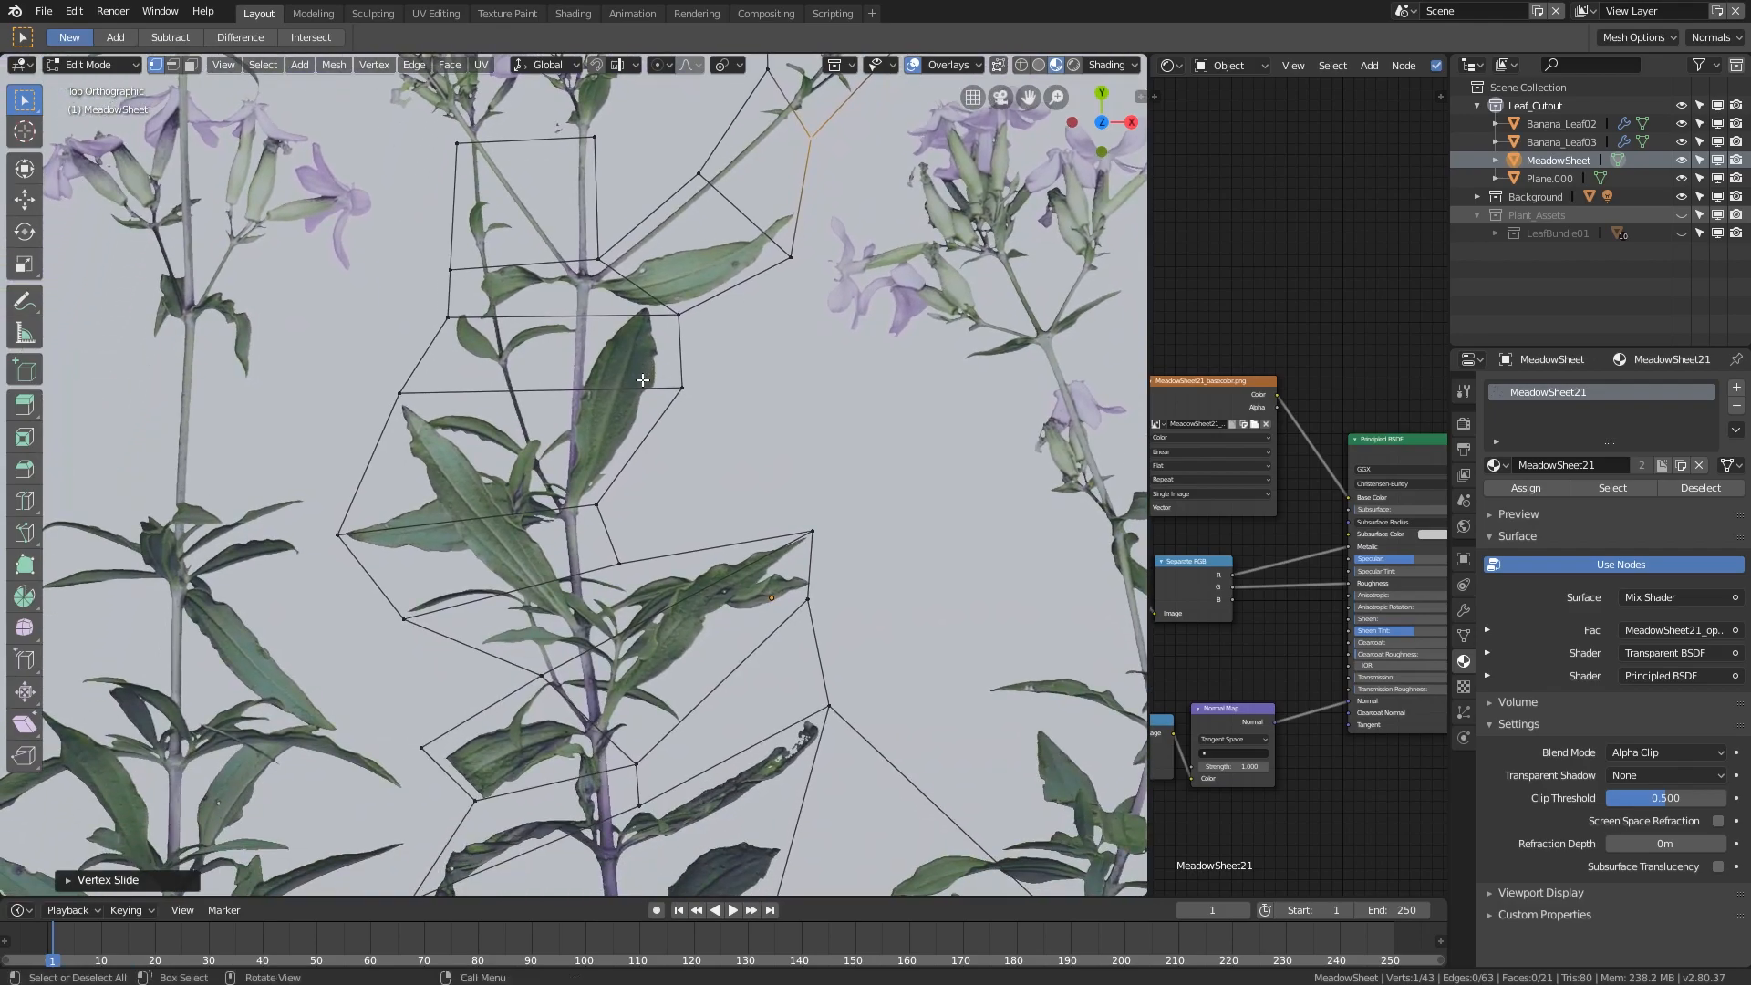
left_click(628, 568)
key("shift+v")
right_click(612, 589)
middle_click_drag(648, 619, 610, 503, "shift")
left_click(785, 493)
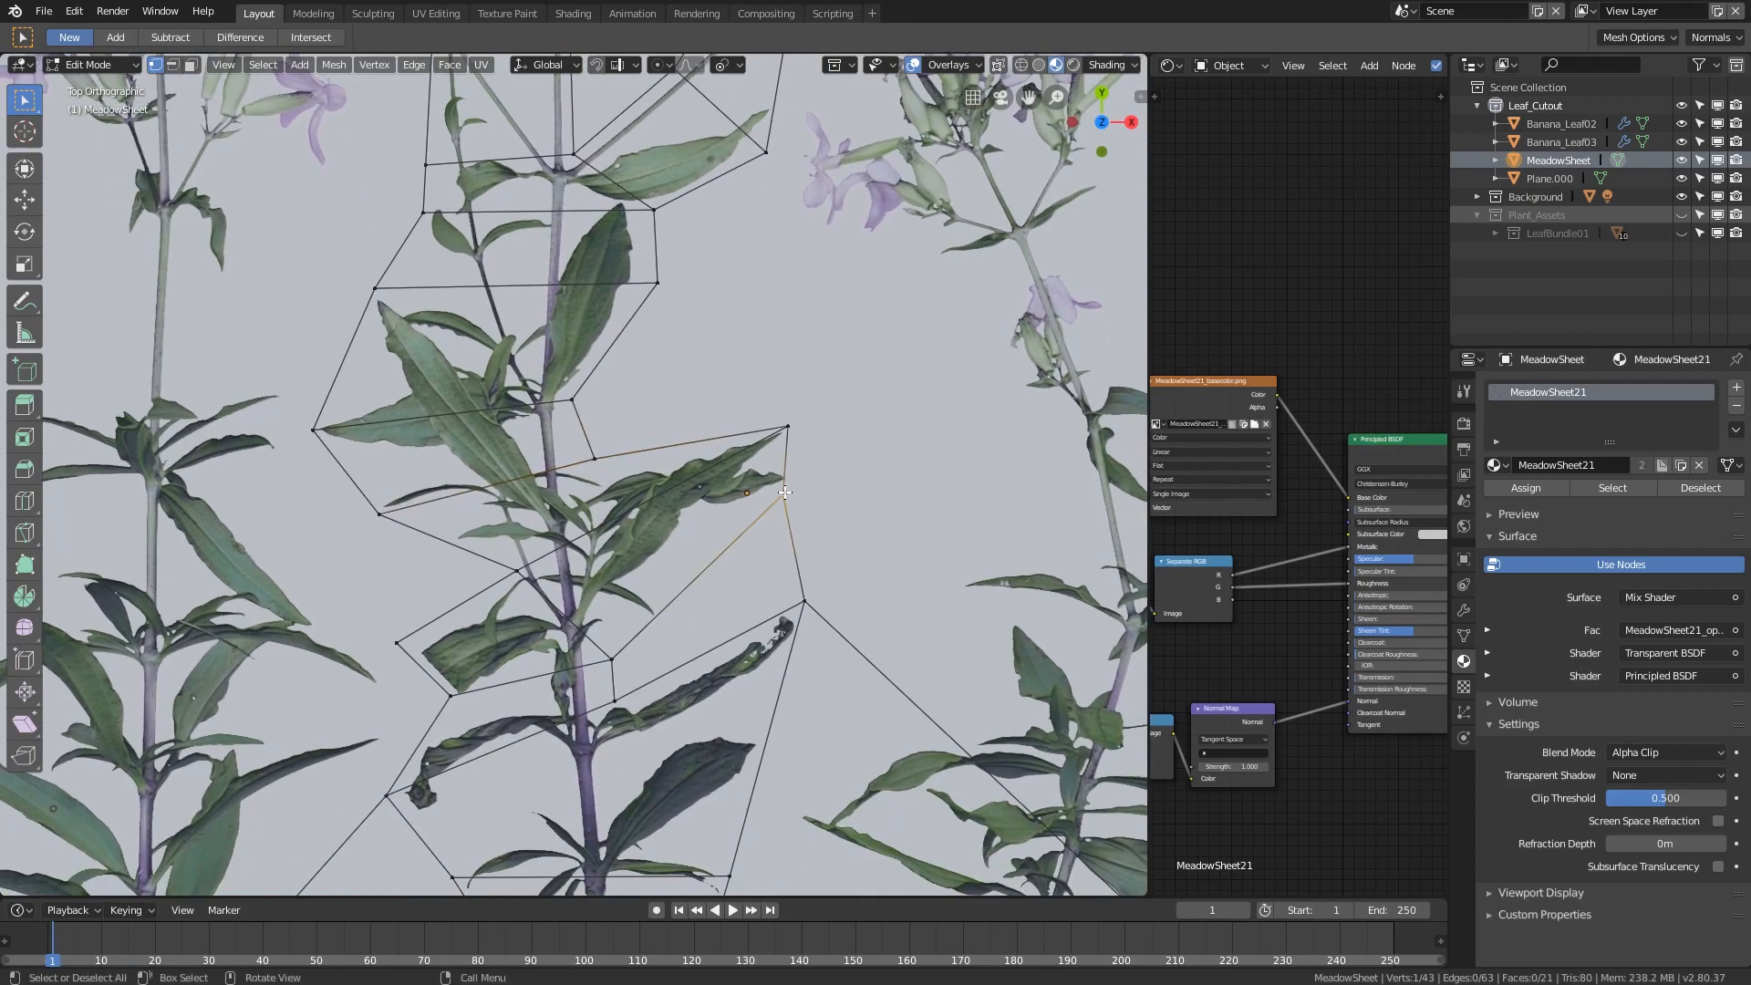
- Start a knife cut around the base of the left and middle flower heads, crossing both and joining the branch outline
scroll(799, 558, "down", 4)
middle_click_drag(504, 278, 518, 574, "shift")
scroll(518, 574, "up", 2)
scroll(518, 573, "up", 2)
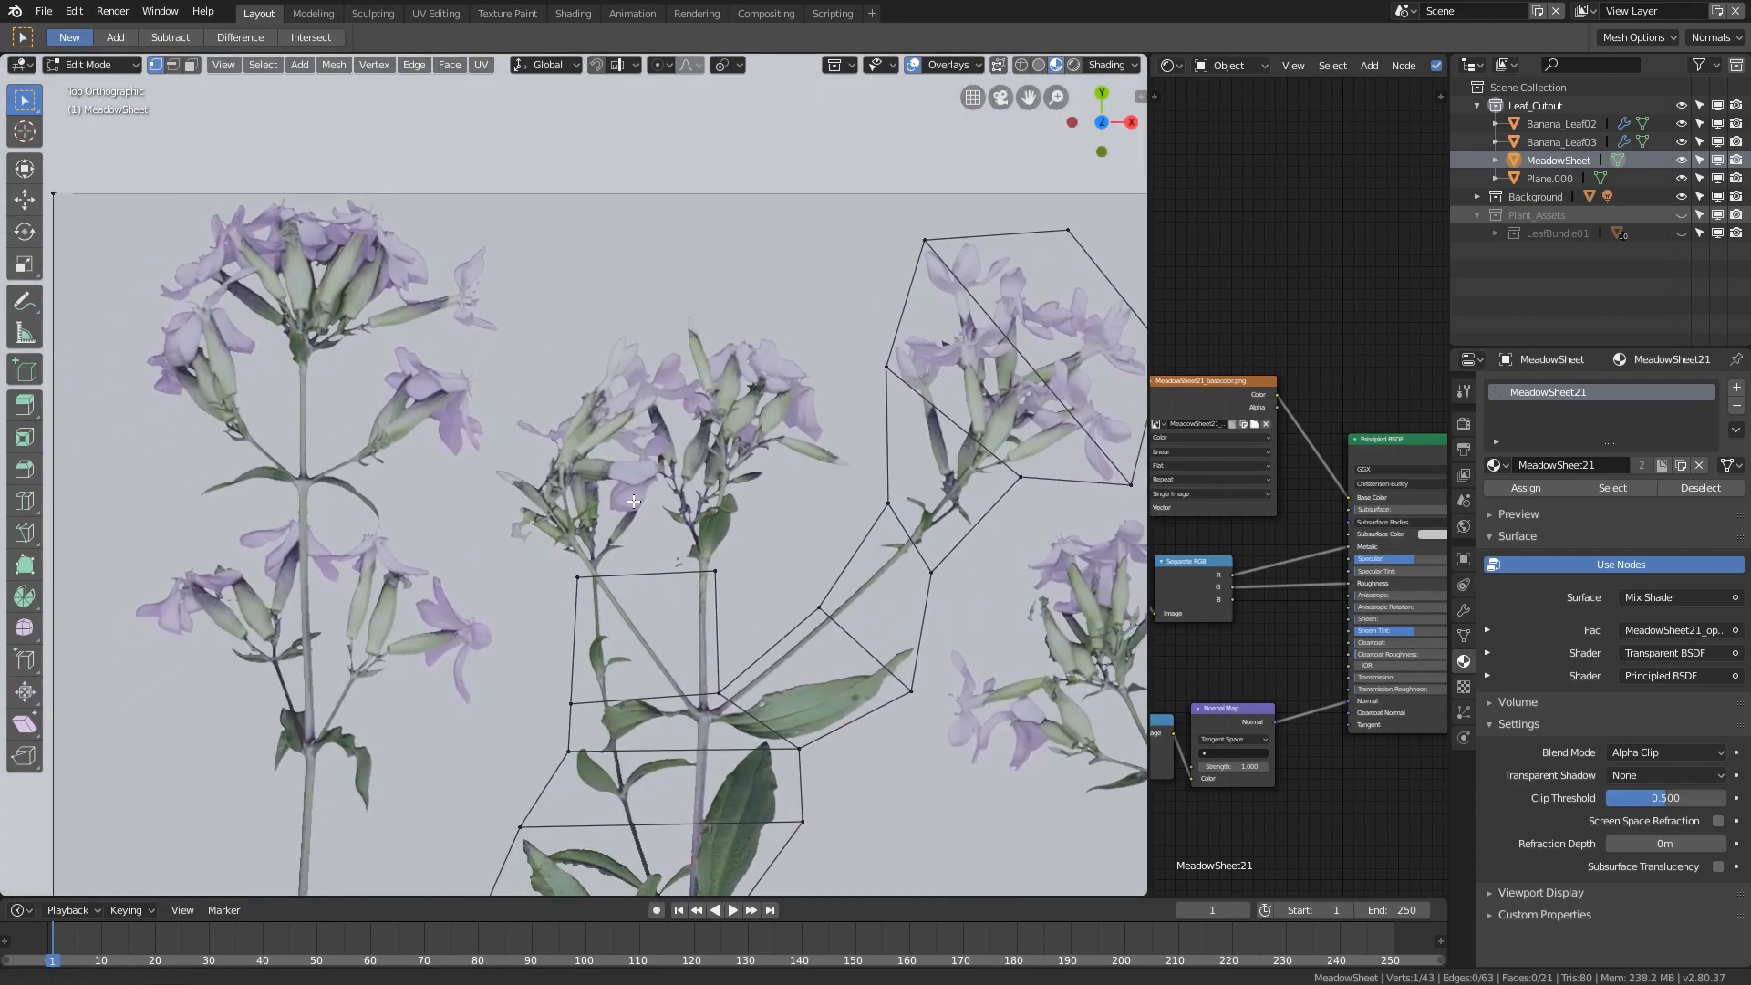
key("k")
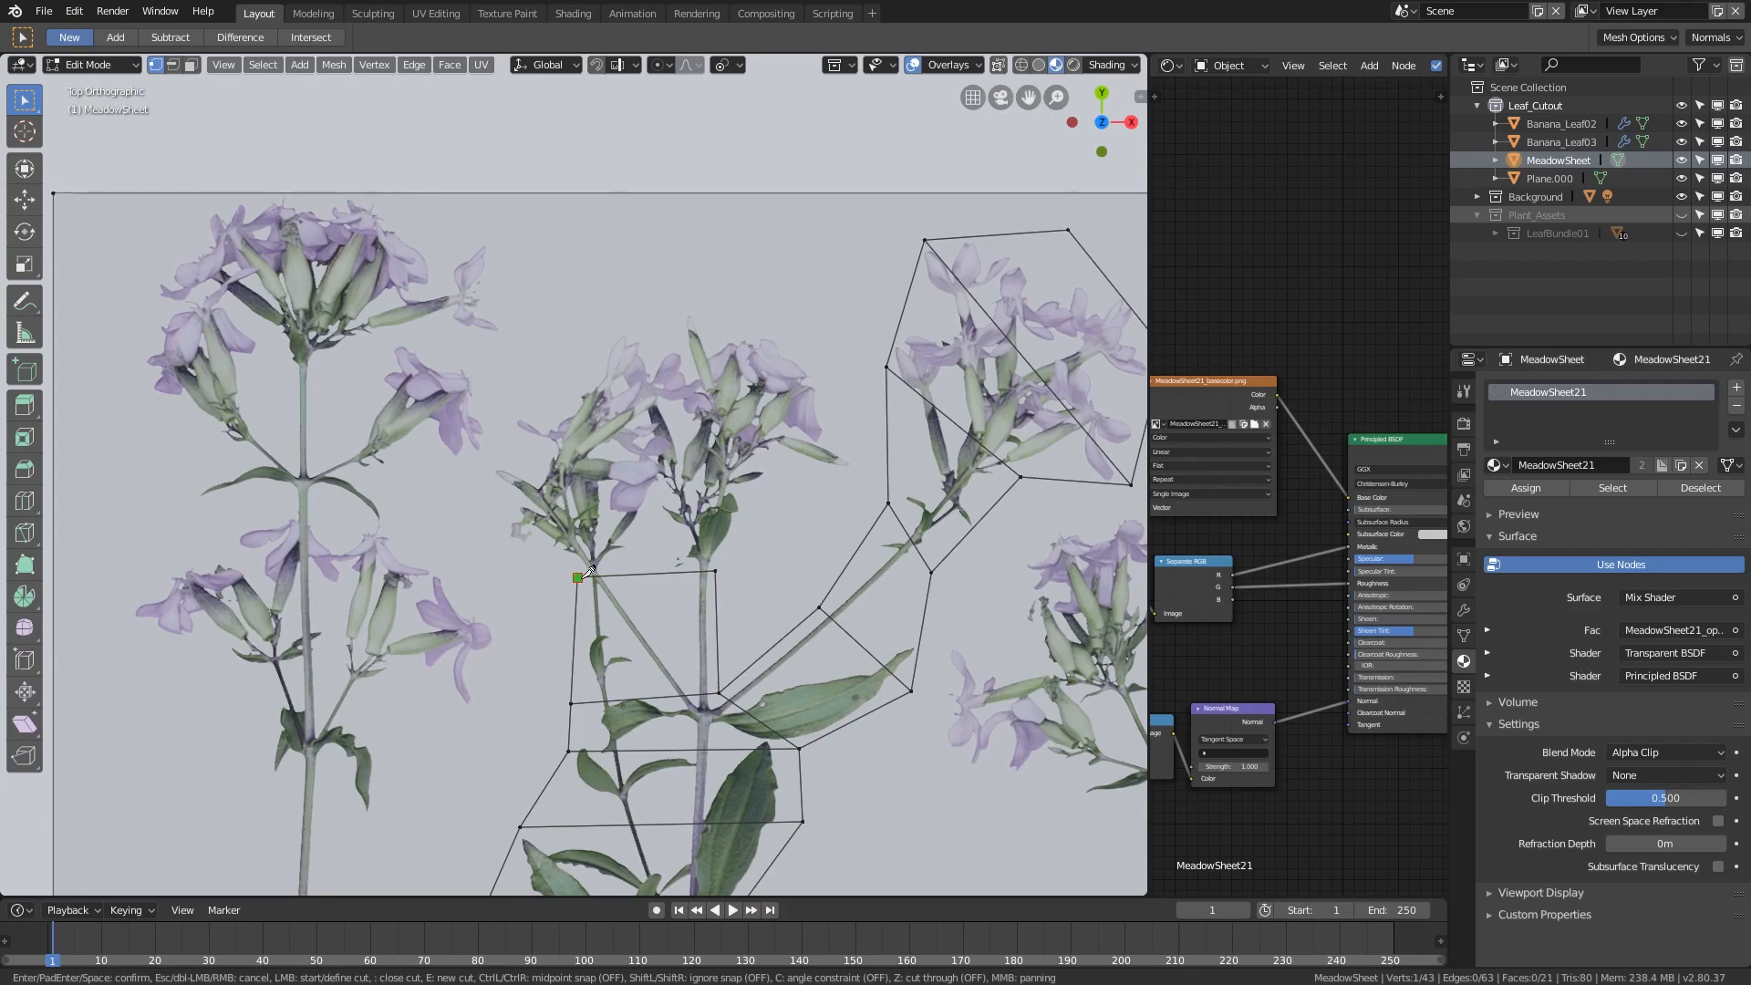
left_click(498, 535)
left_click(780, 475)
left_click(715, 571)
left_click(500, 534)
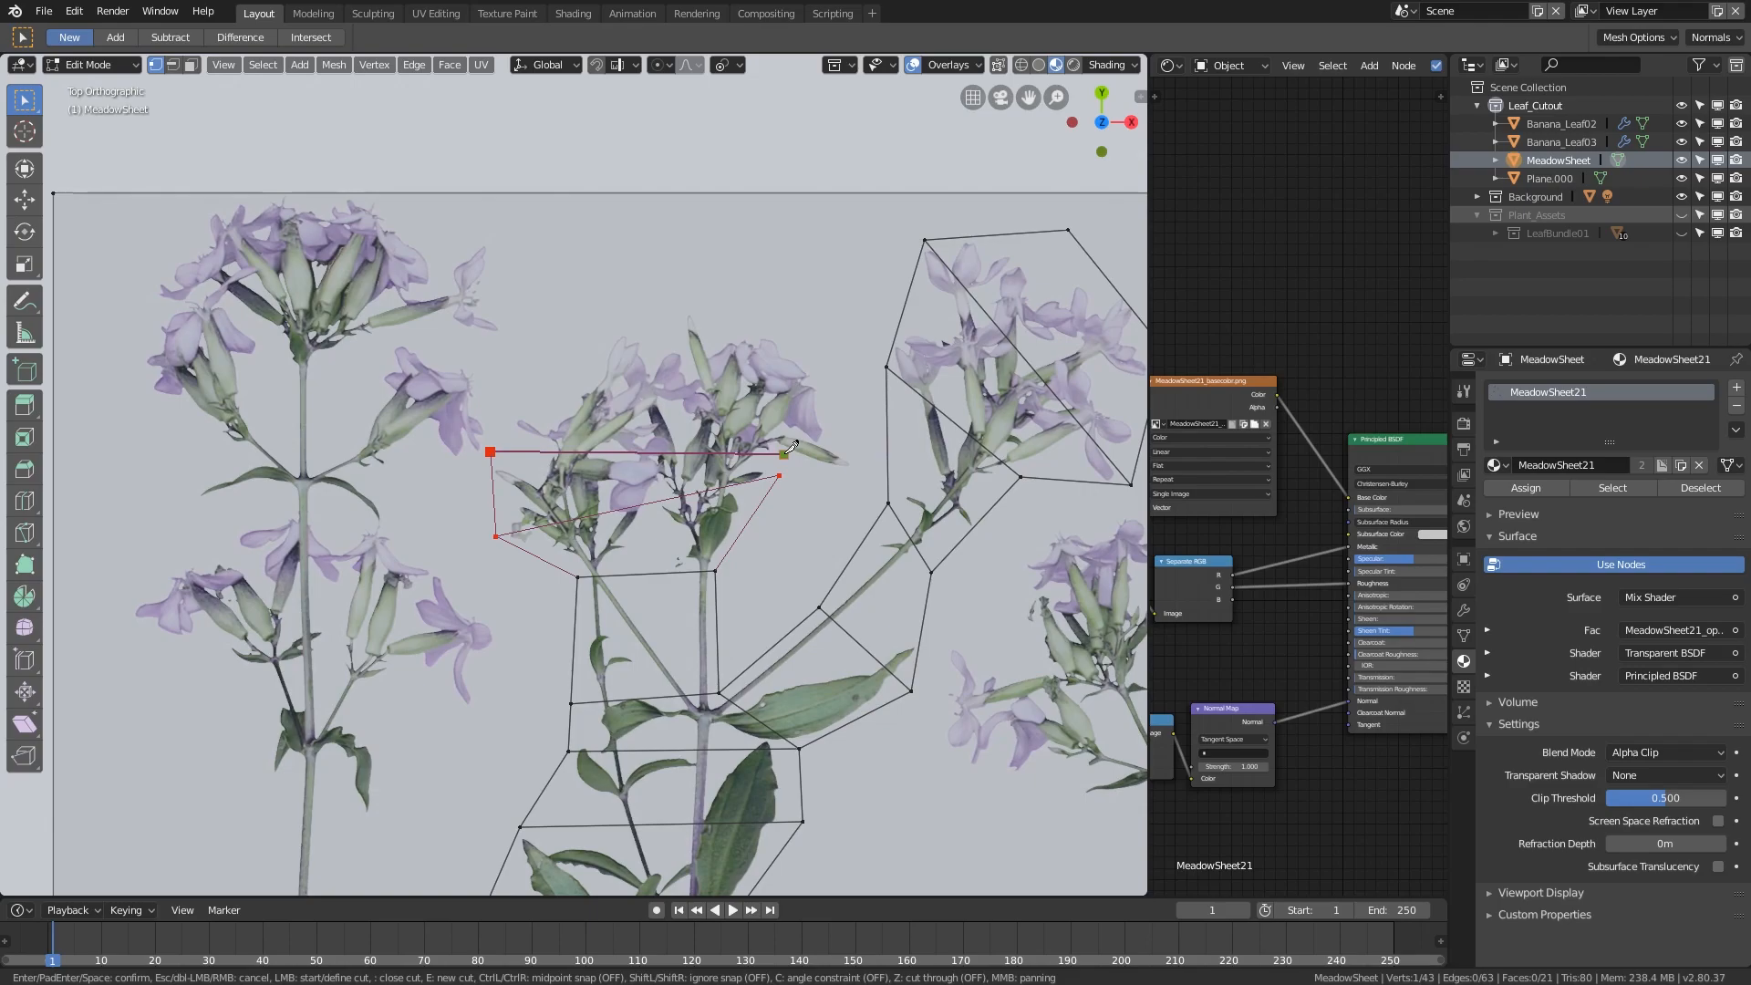
- Complete the knife outline over the left and middle flower heads, add crossing cuts through them, and apply the cut
left_click(786, 452)
left_click(807, 345)
left_click(862, 439)
left_click(808, 345)
left_click(679, 294)
left_click(554, 352)
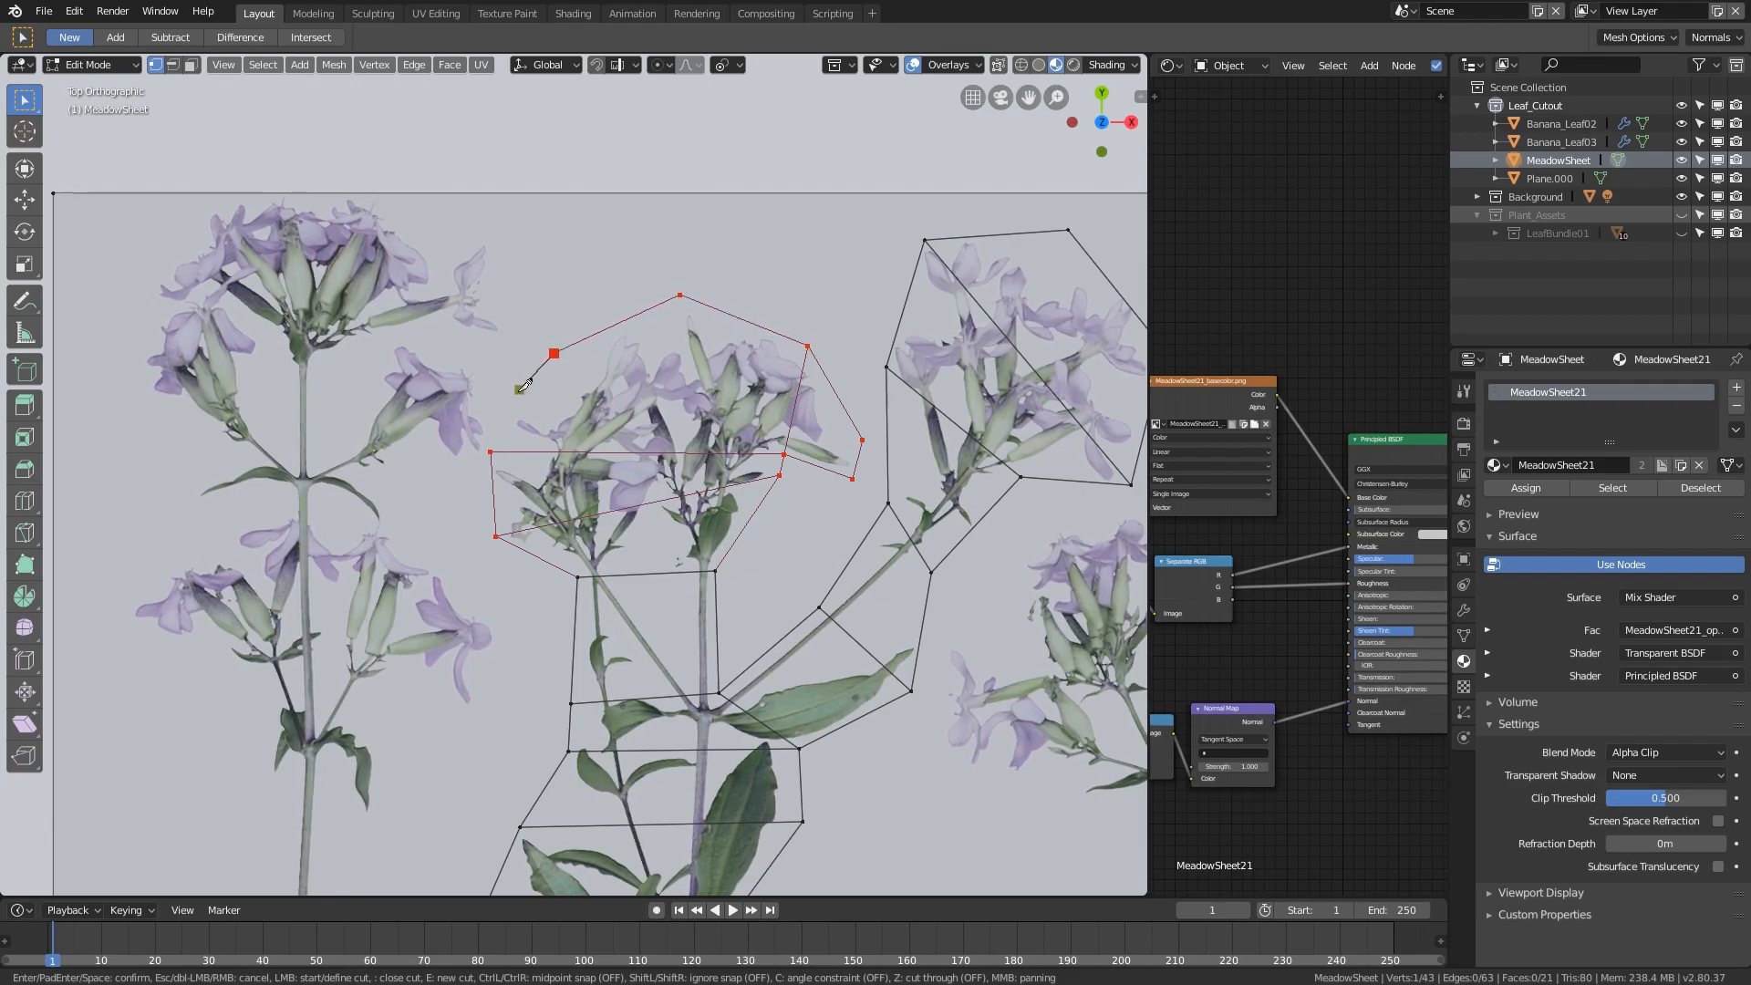
left_click(491, 450)
key("ctrl+z")
left_click(808, 346)
scroll(653, 398, "down", 1)
key("Return")
scroll(645, 484, "down", 1)
key("alt+a")
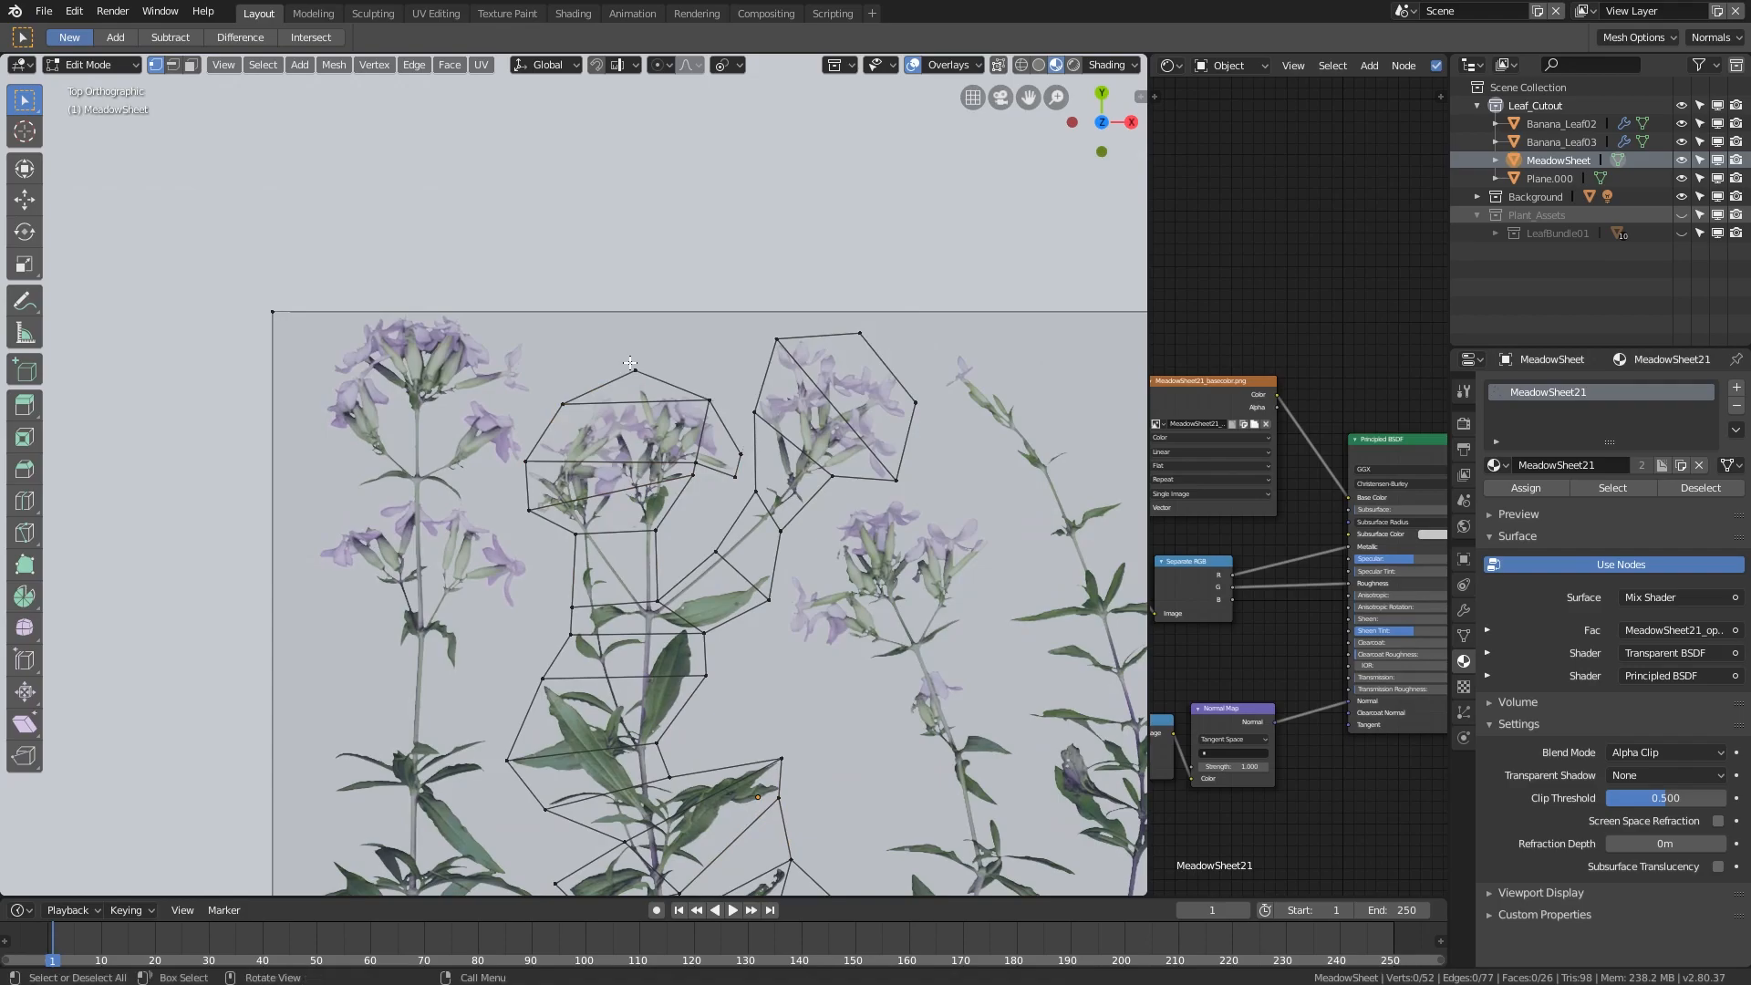
- Duplicate MeadowSheet in Object Mode and place the copy along the X axis, beyond the already extracted flower
middle_click_drag(645, 484, 643, 340, "shift")
middle_click_drag(655, 537, 659, 441, "shift")
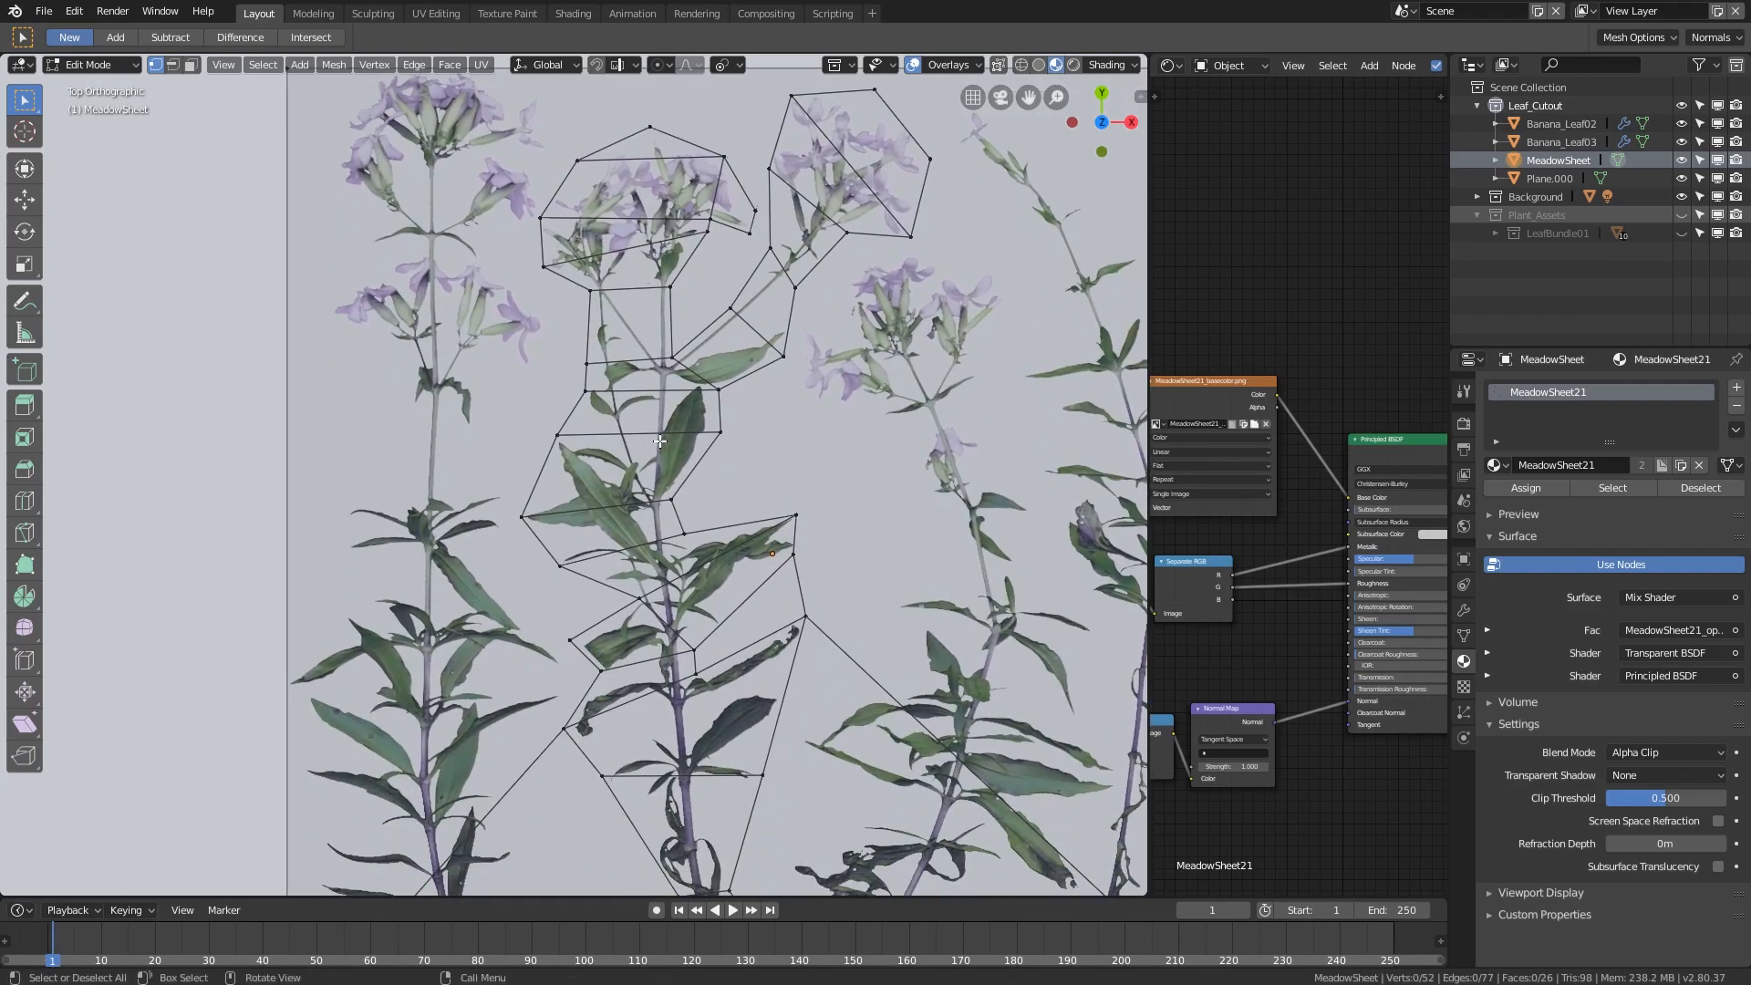
scroll(703, 599, "down", 3)
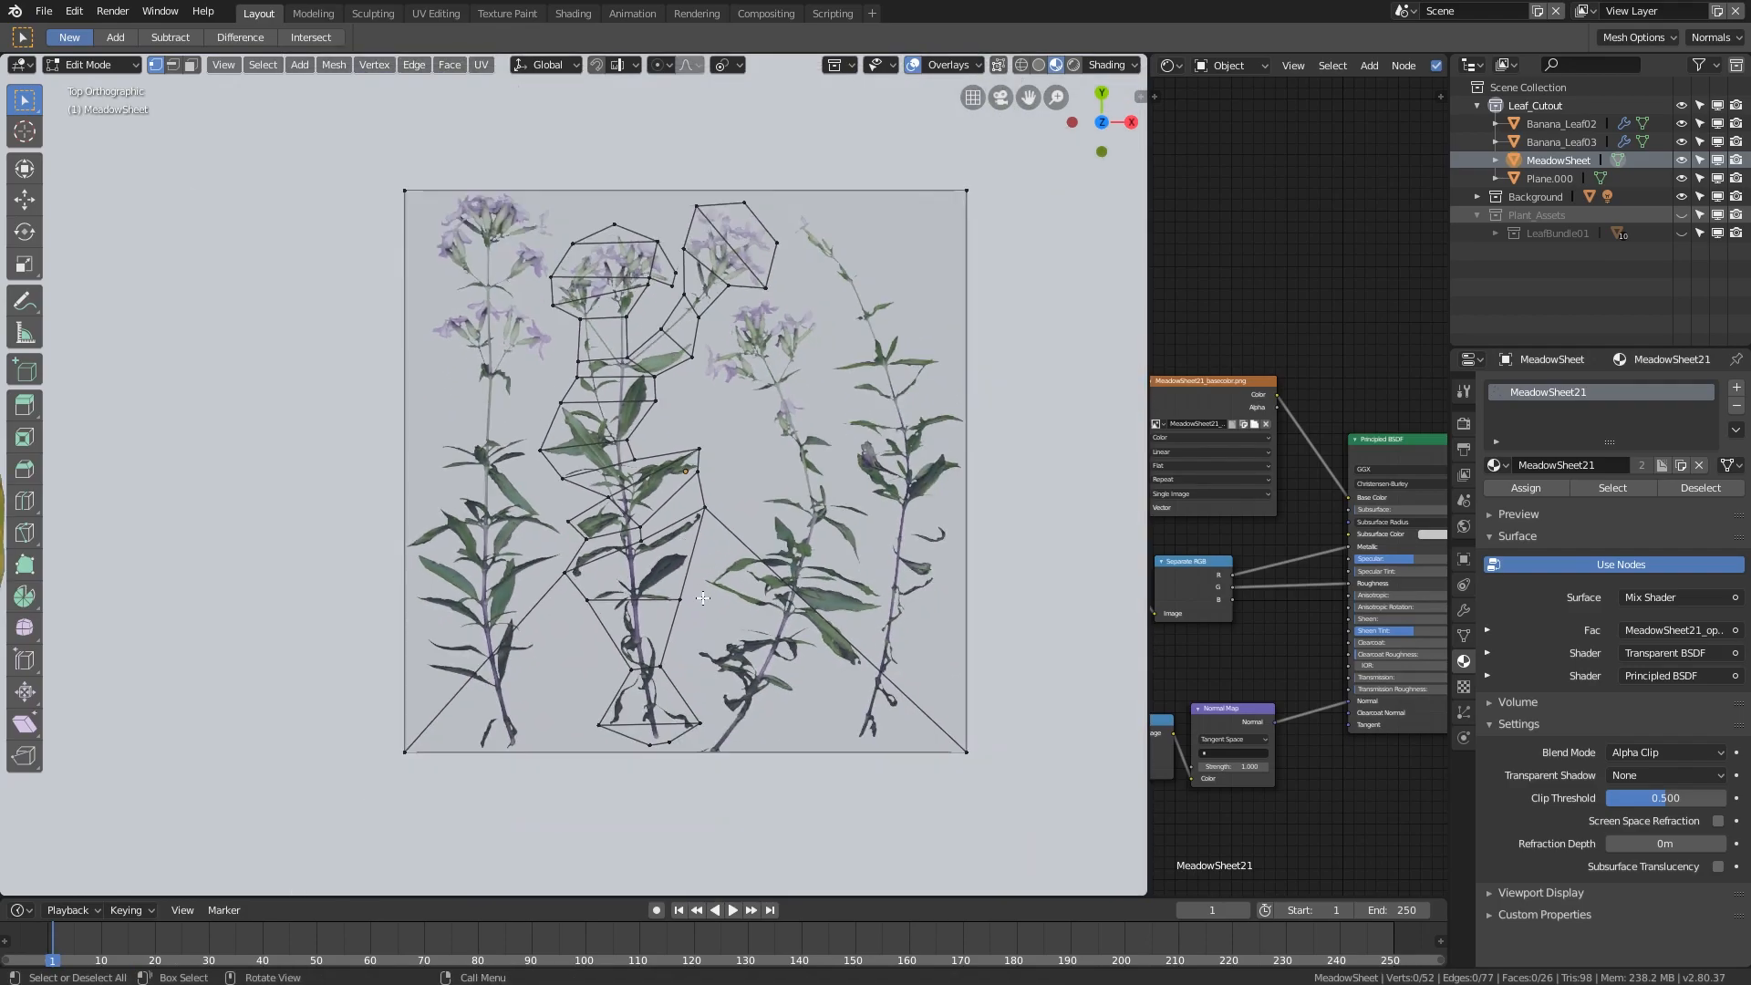
scroll(627, 676, "down", 1)
key("Tab")
scroll(638, 676, "down", 4)
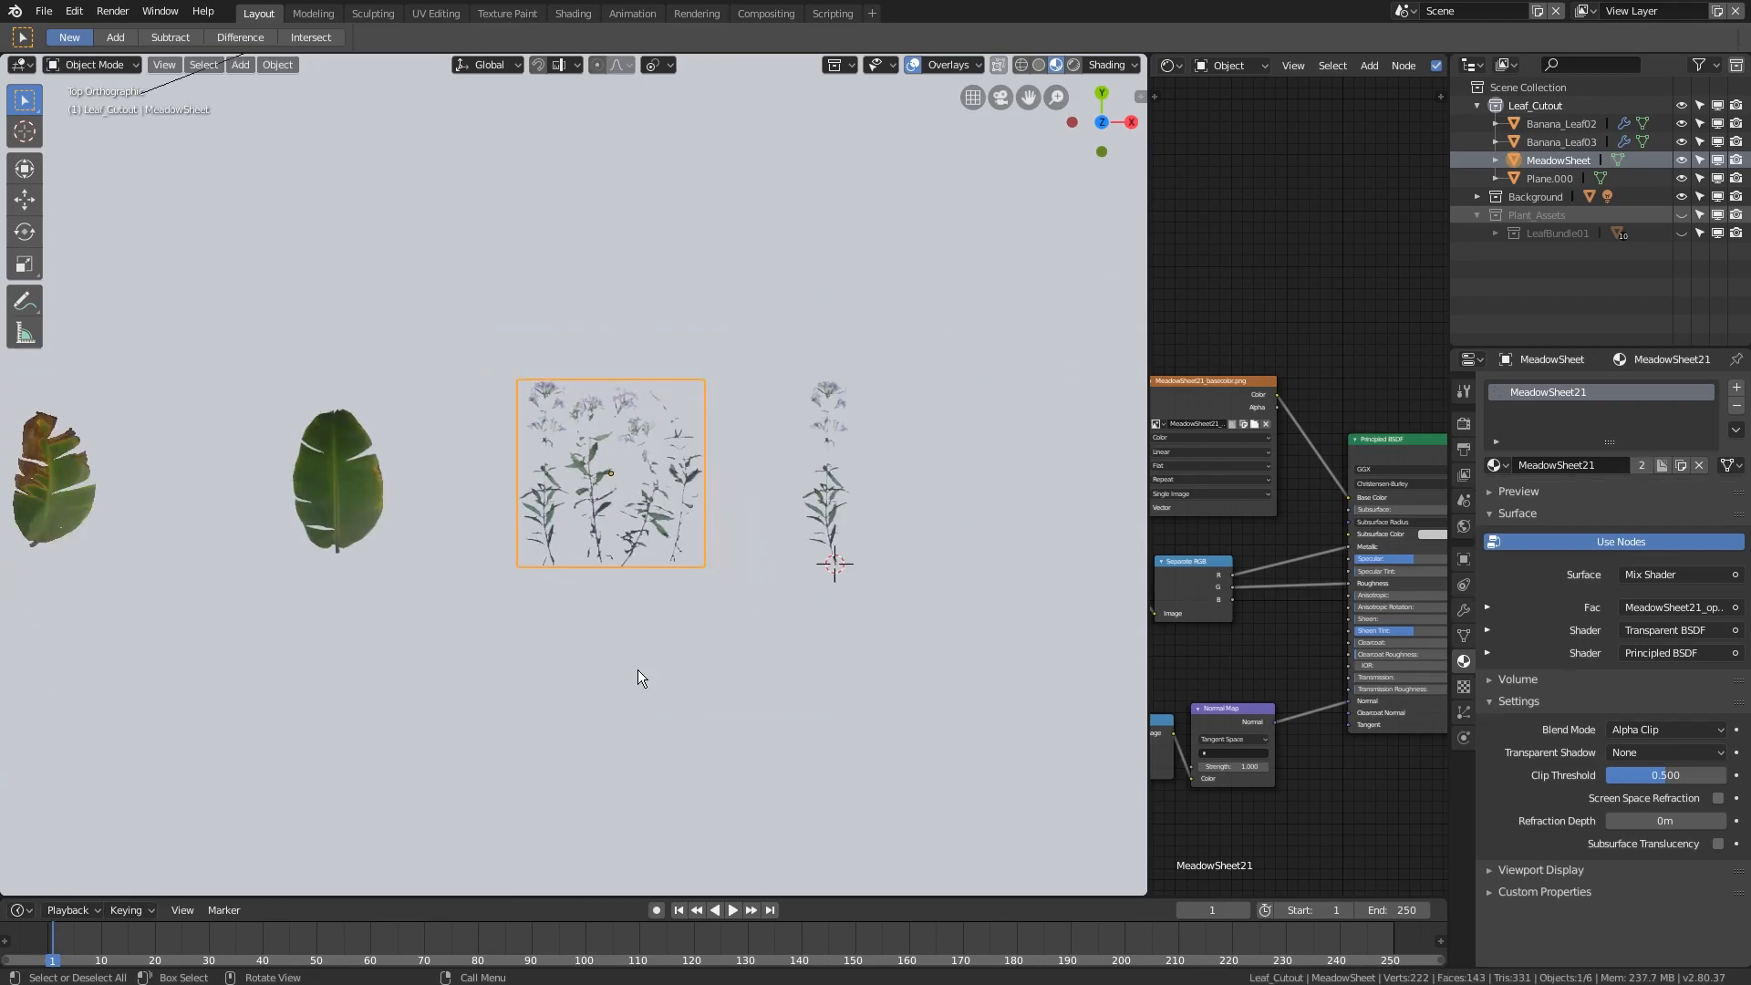
middle_click_drag(686, 642, 520, 630, "shift")
scroll(520, 630, "down", 1)
key("Tab")
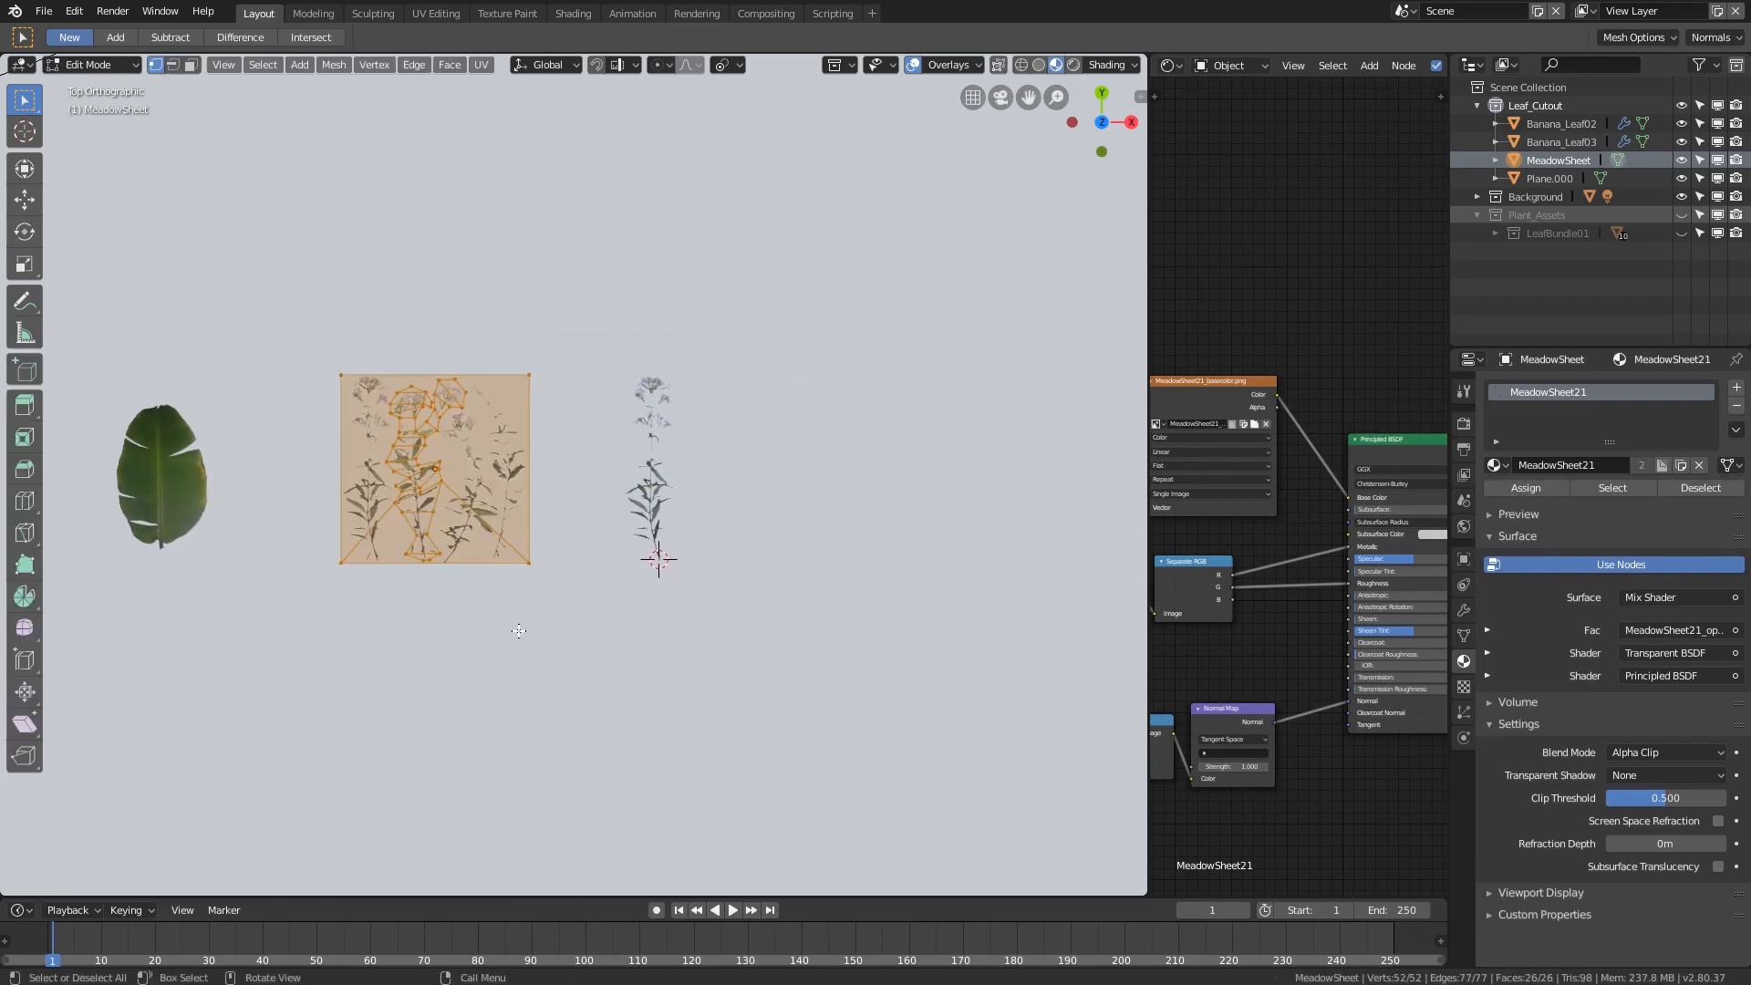
key("Tab")
key("shift+d")
key("x")
left_click(837, 644)
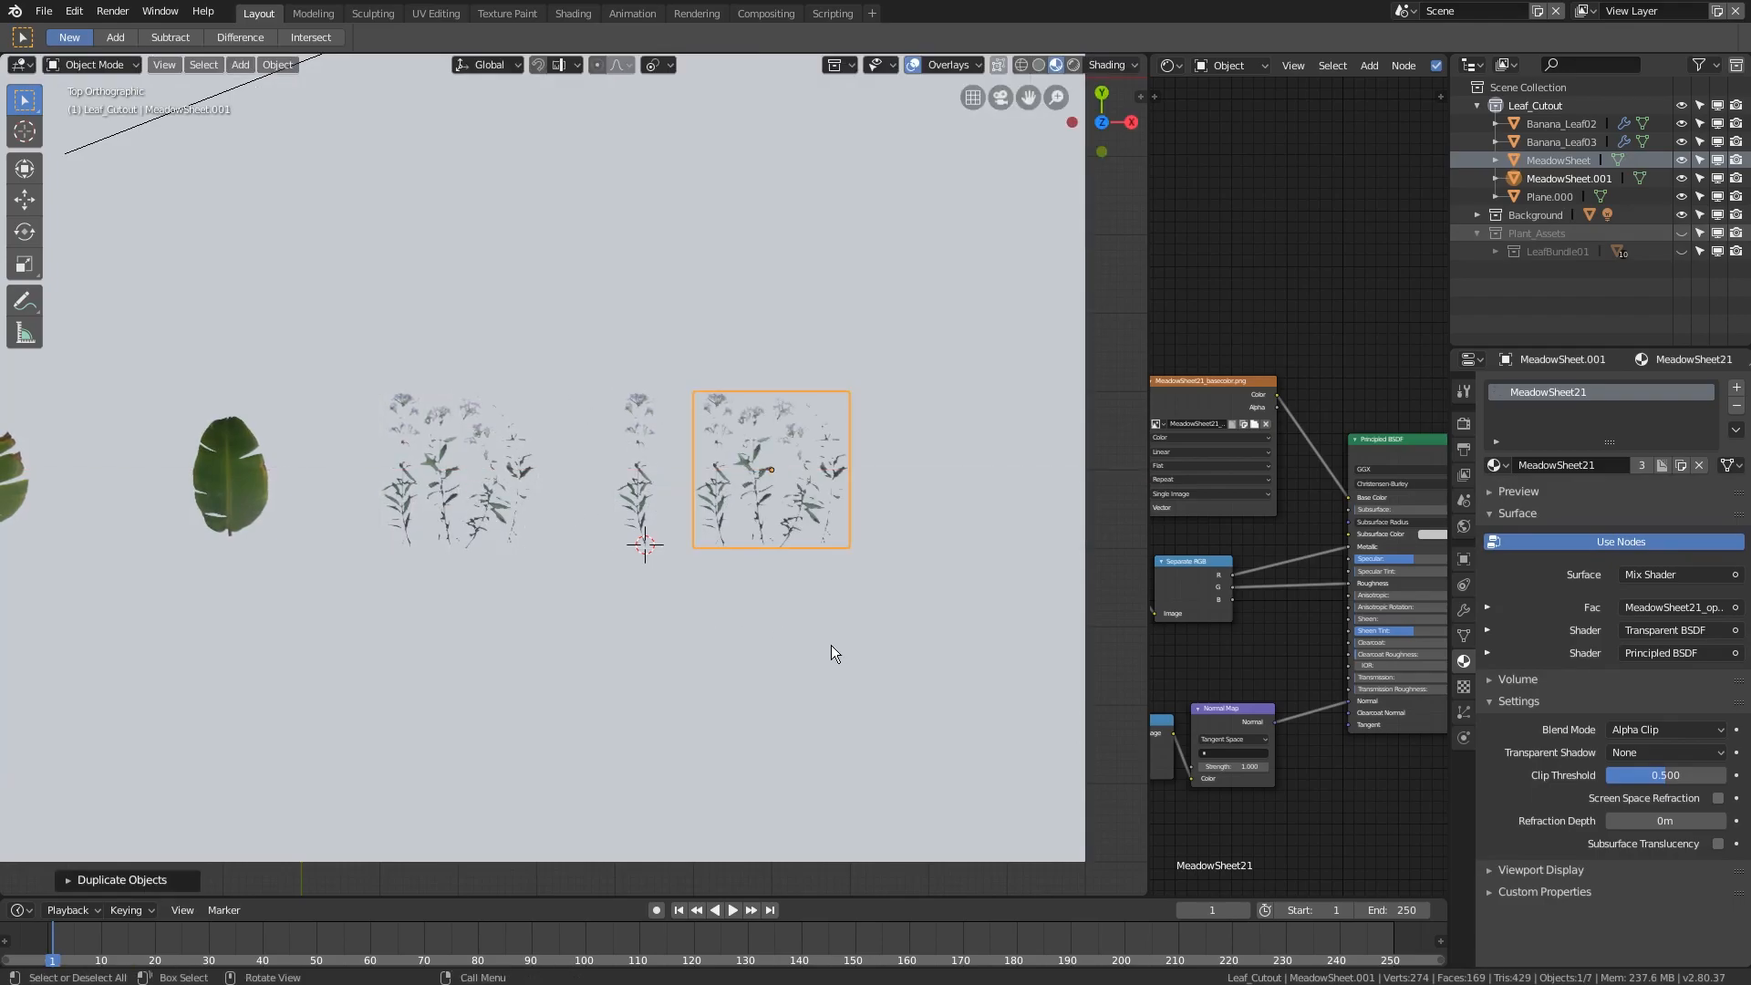
- Delete the outer border edges between the four corner vertices of the duplicated sheet, leaving only the outlined flower
middle_click_drag(830, 644, 618, 597, "shift")
scroll(615, 594, "up", 3)
key("Tab")
scroll(540, 545, "up", 1)
left_click(414, 560)
left_click(745, 558, "shift")
left_click(747, 227, "shift")
left_click(427, 232, "shift")
key("x")
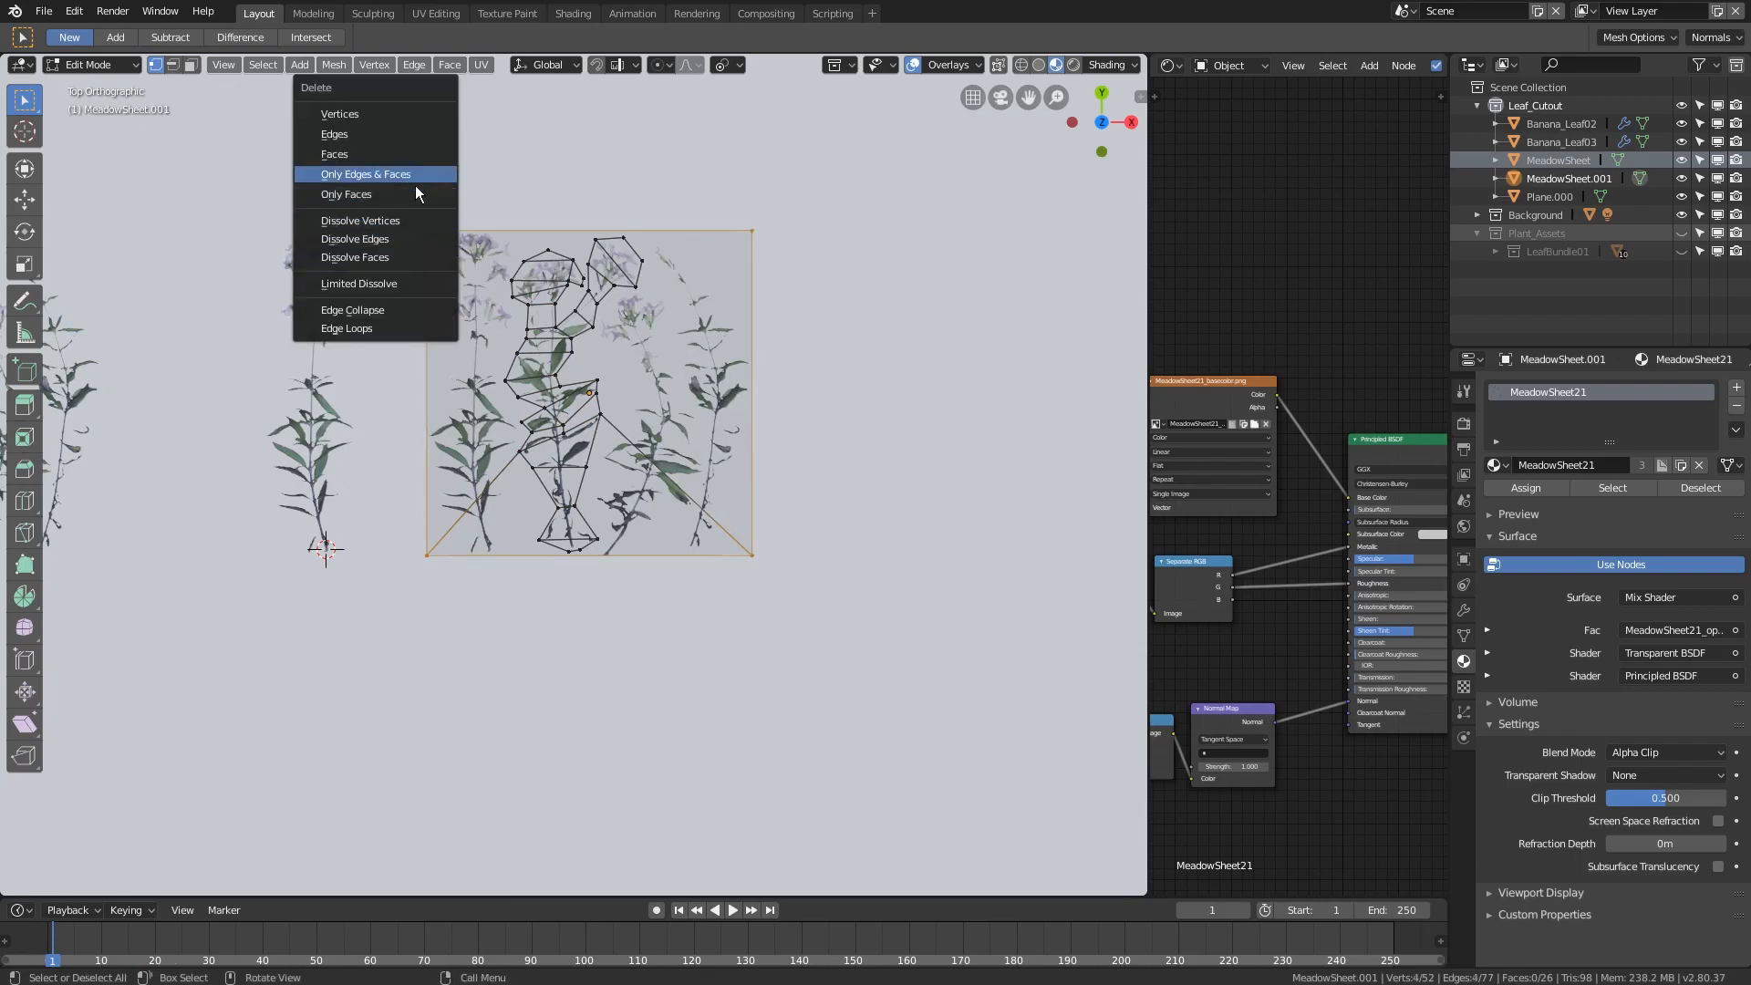
left_click(387, 133)
scroll(633, 627, "up", 6)
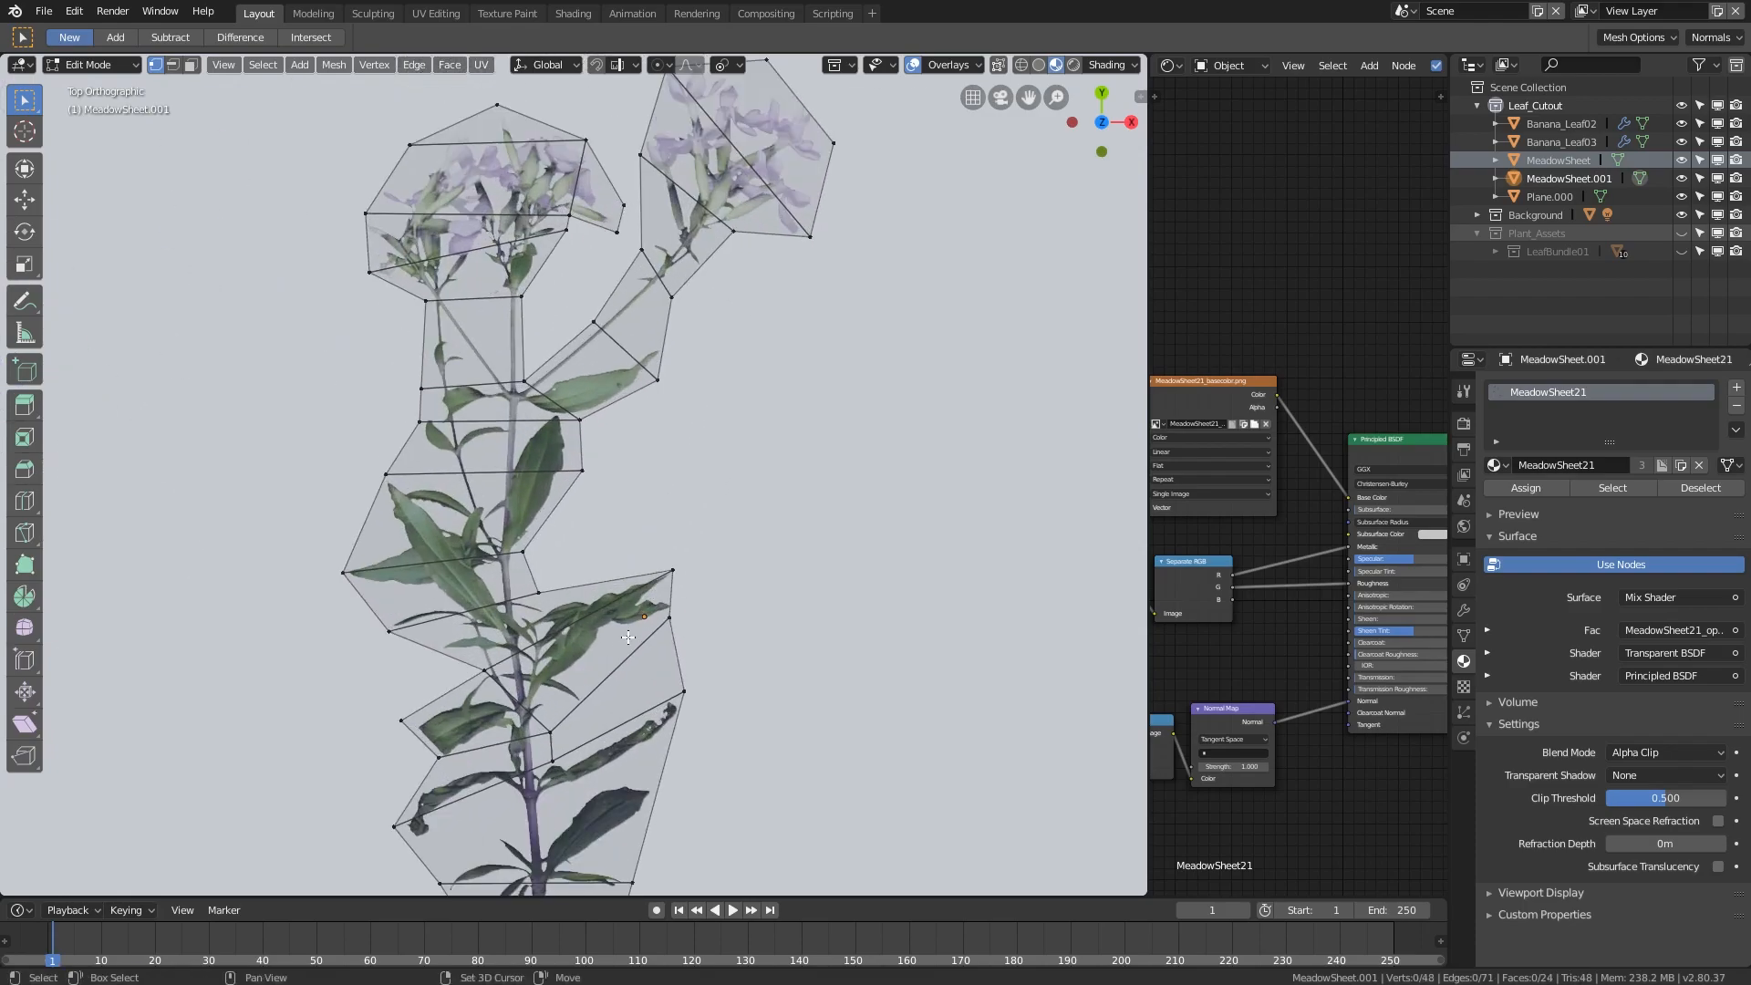
middle_click_drag(633, 627, 675, 494, "shift")
scroll(657, 520, "up", 2)
mouse_move(642, 573)
middle_mouse_down("shift")
mouse_move(626, 430)
mouse_move(600, 452)
mouse_move(599, 435)
middle_mouse_up("shift")
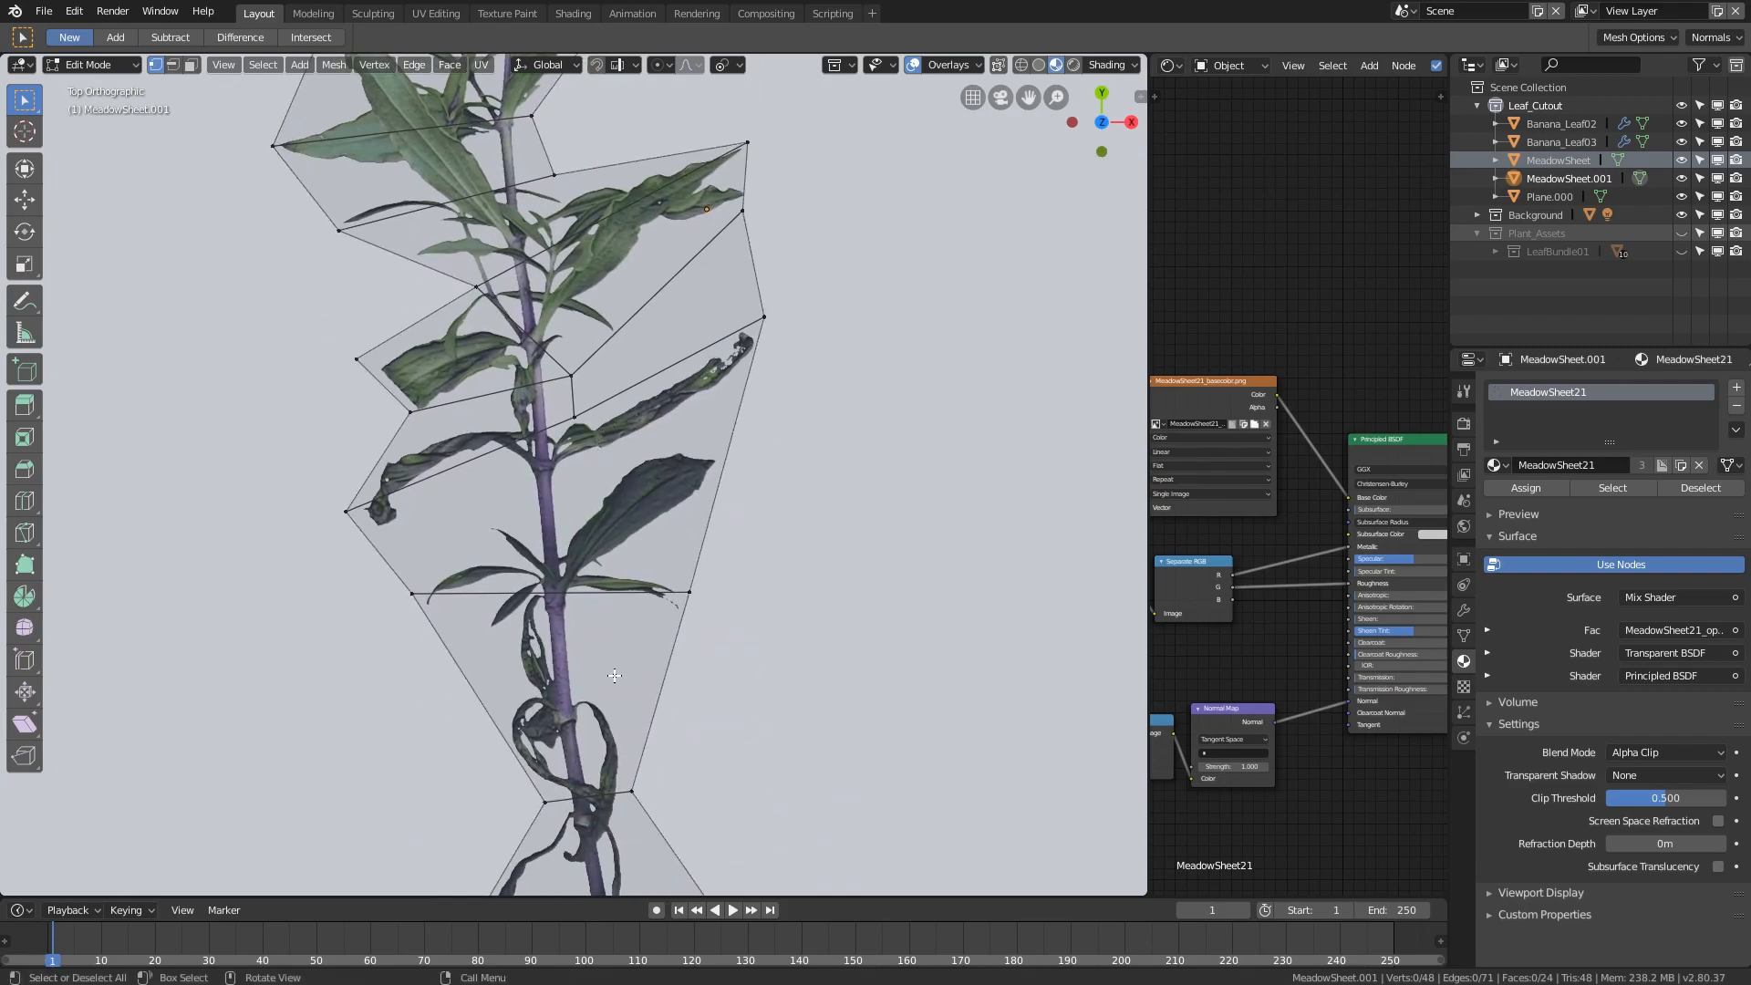
scroll(614, 674, "down", 2)
key("k")
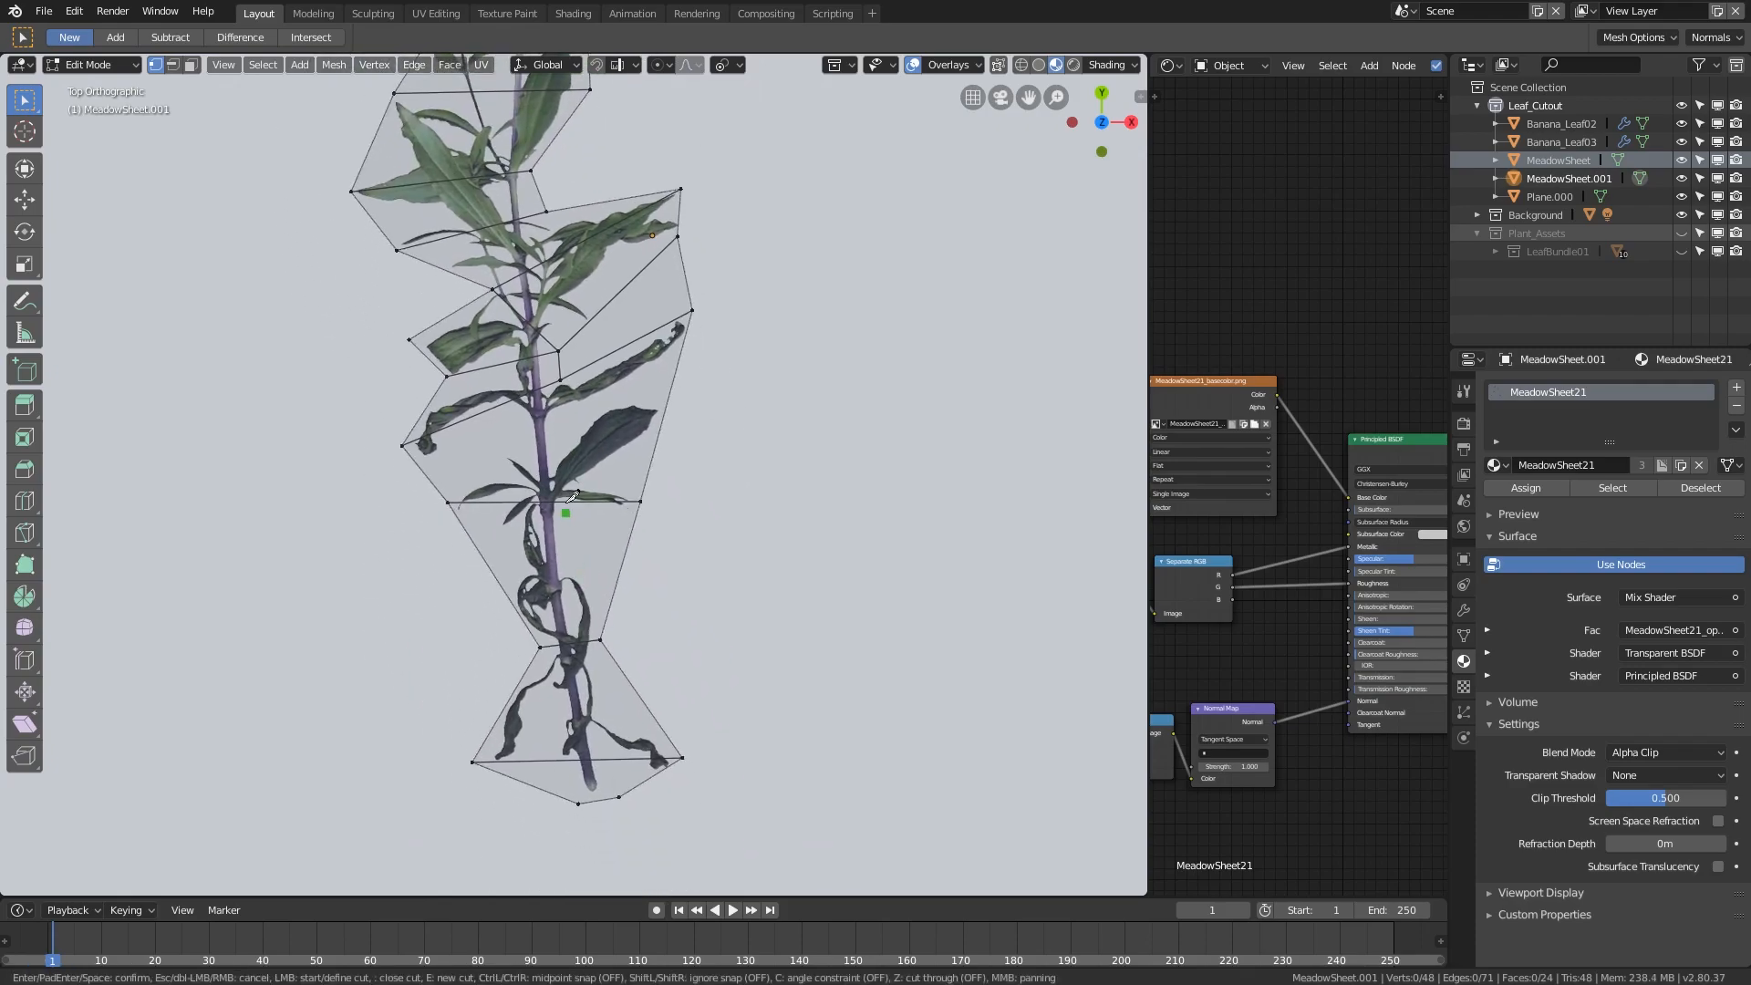
left_click(562, 379)
left_click(550, 500)
key("Escape")
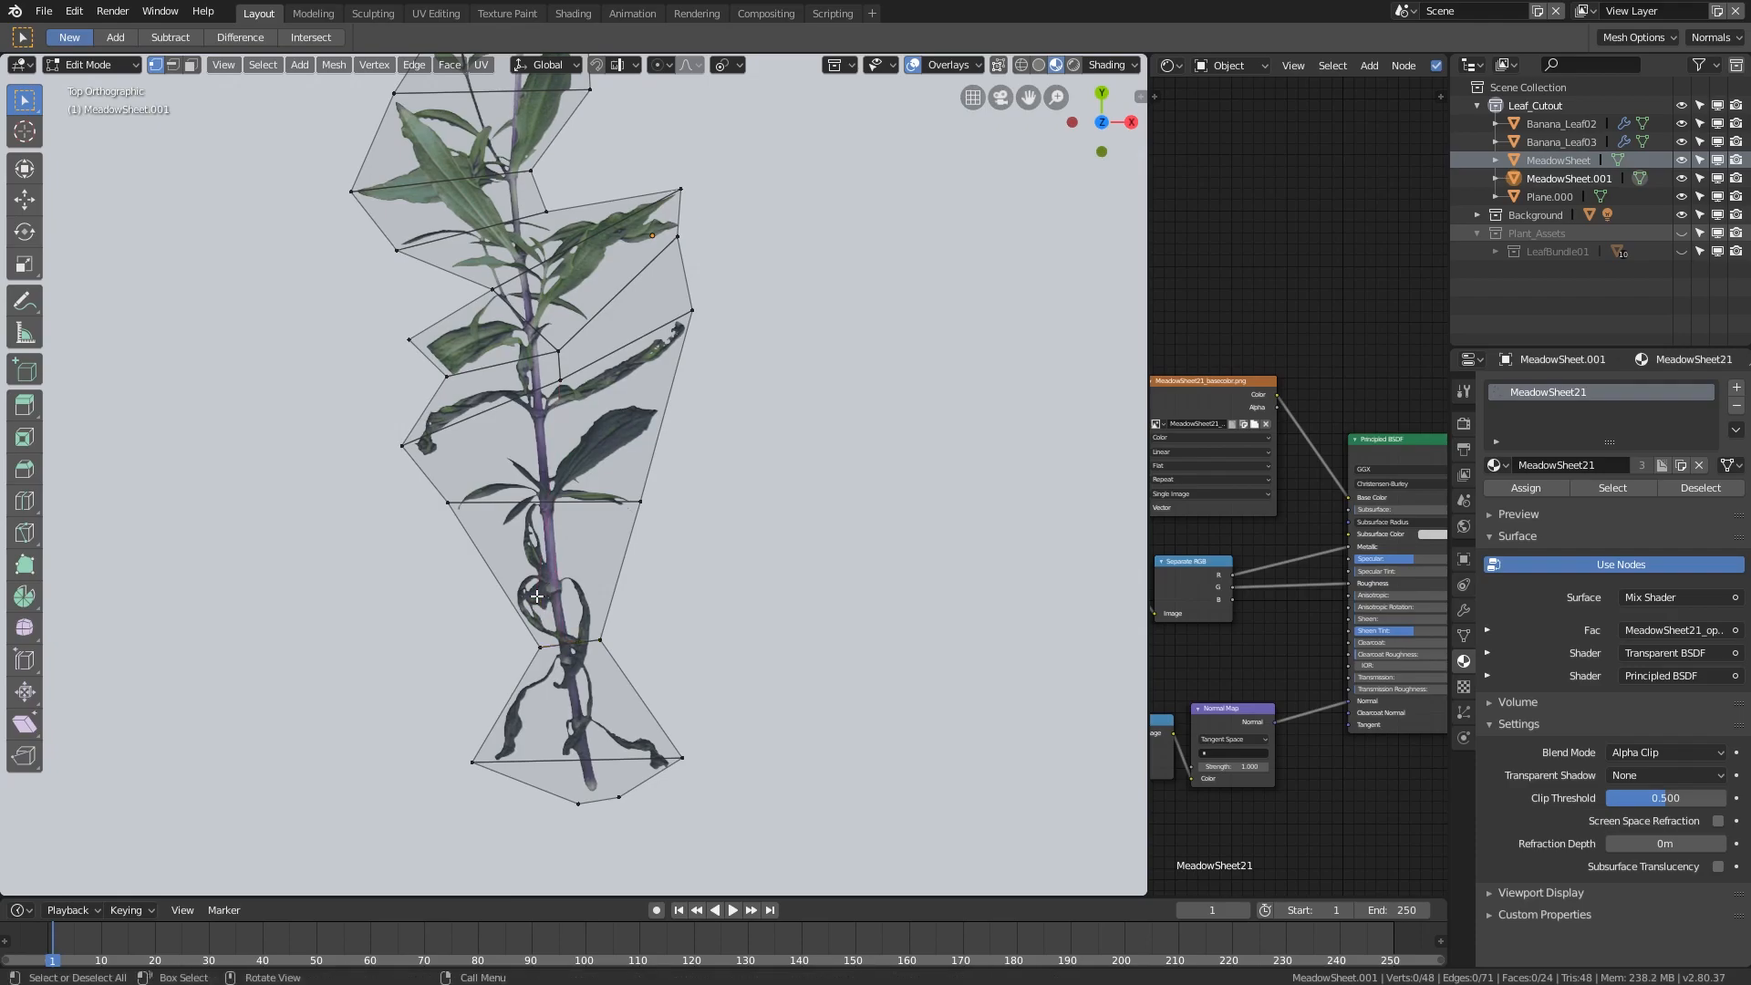
- Knife-cut down the right side of the lower stem, from the curled leaf's crossing edge to the vertex above the roots
scroll(565, 532, "up", 2)
key("k")
left_click(550, 378)
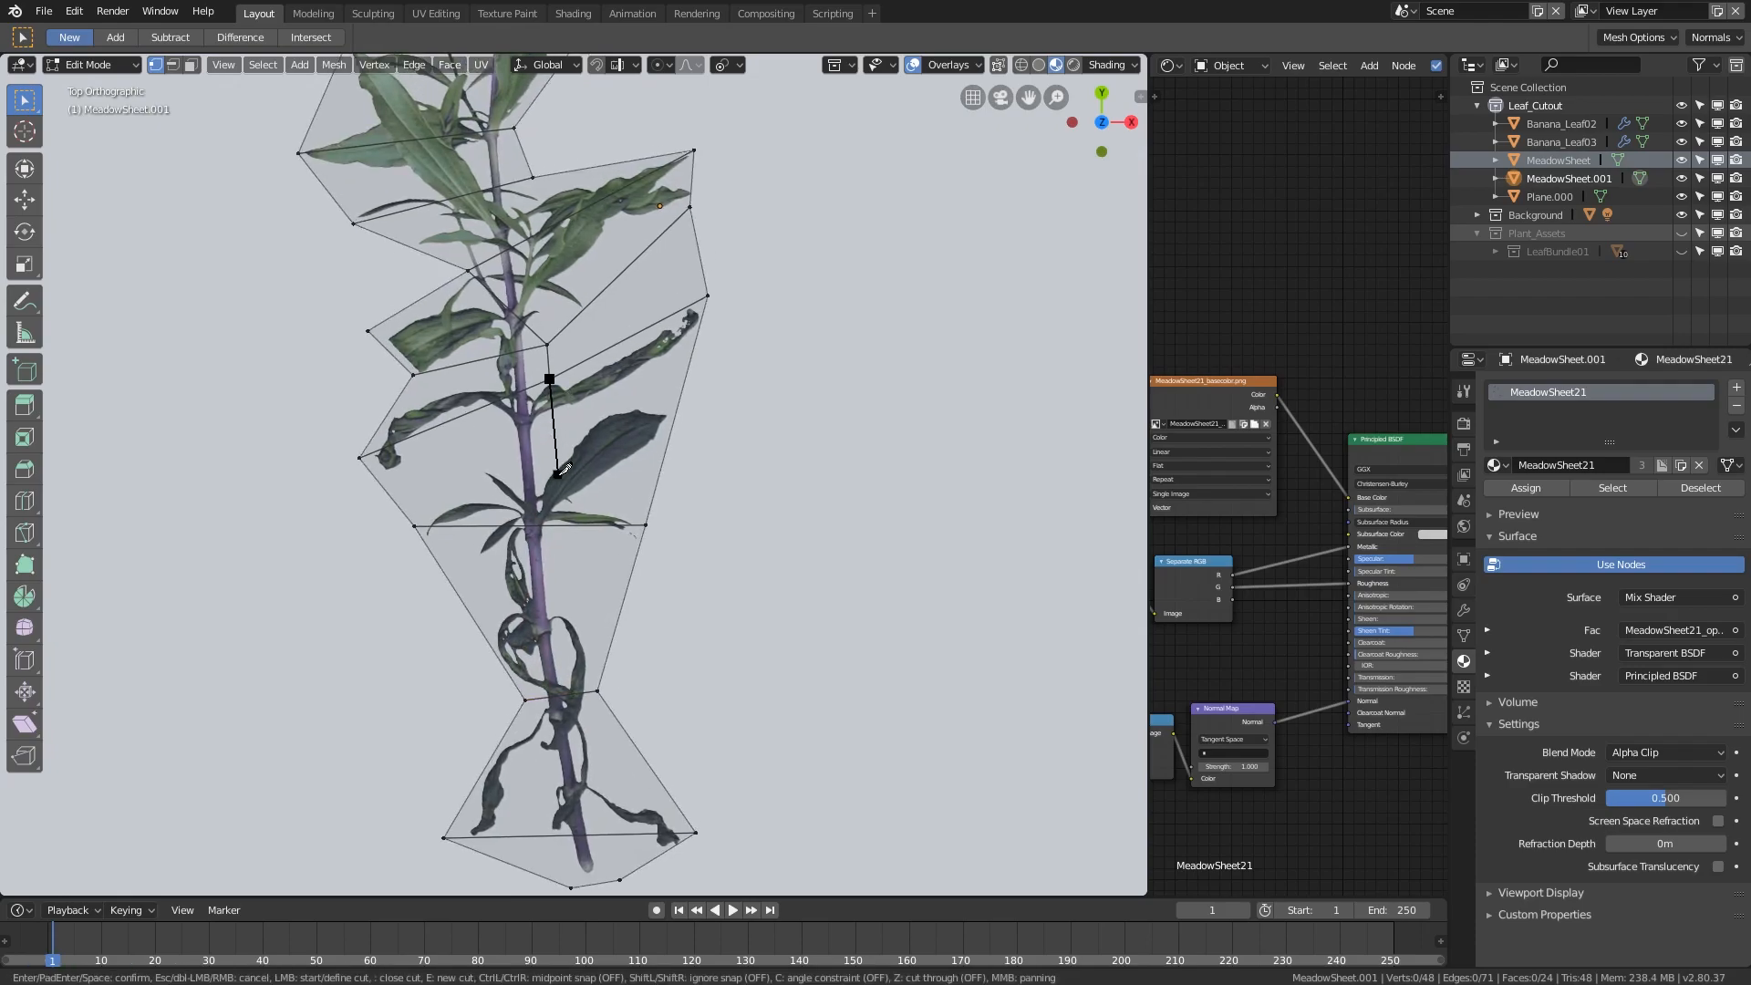
left_click(555, 526)
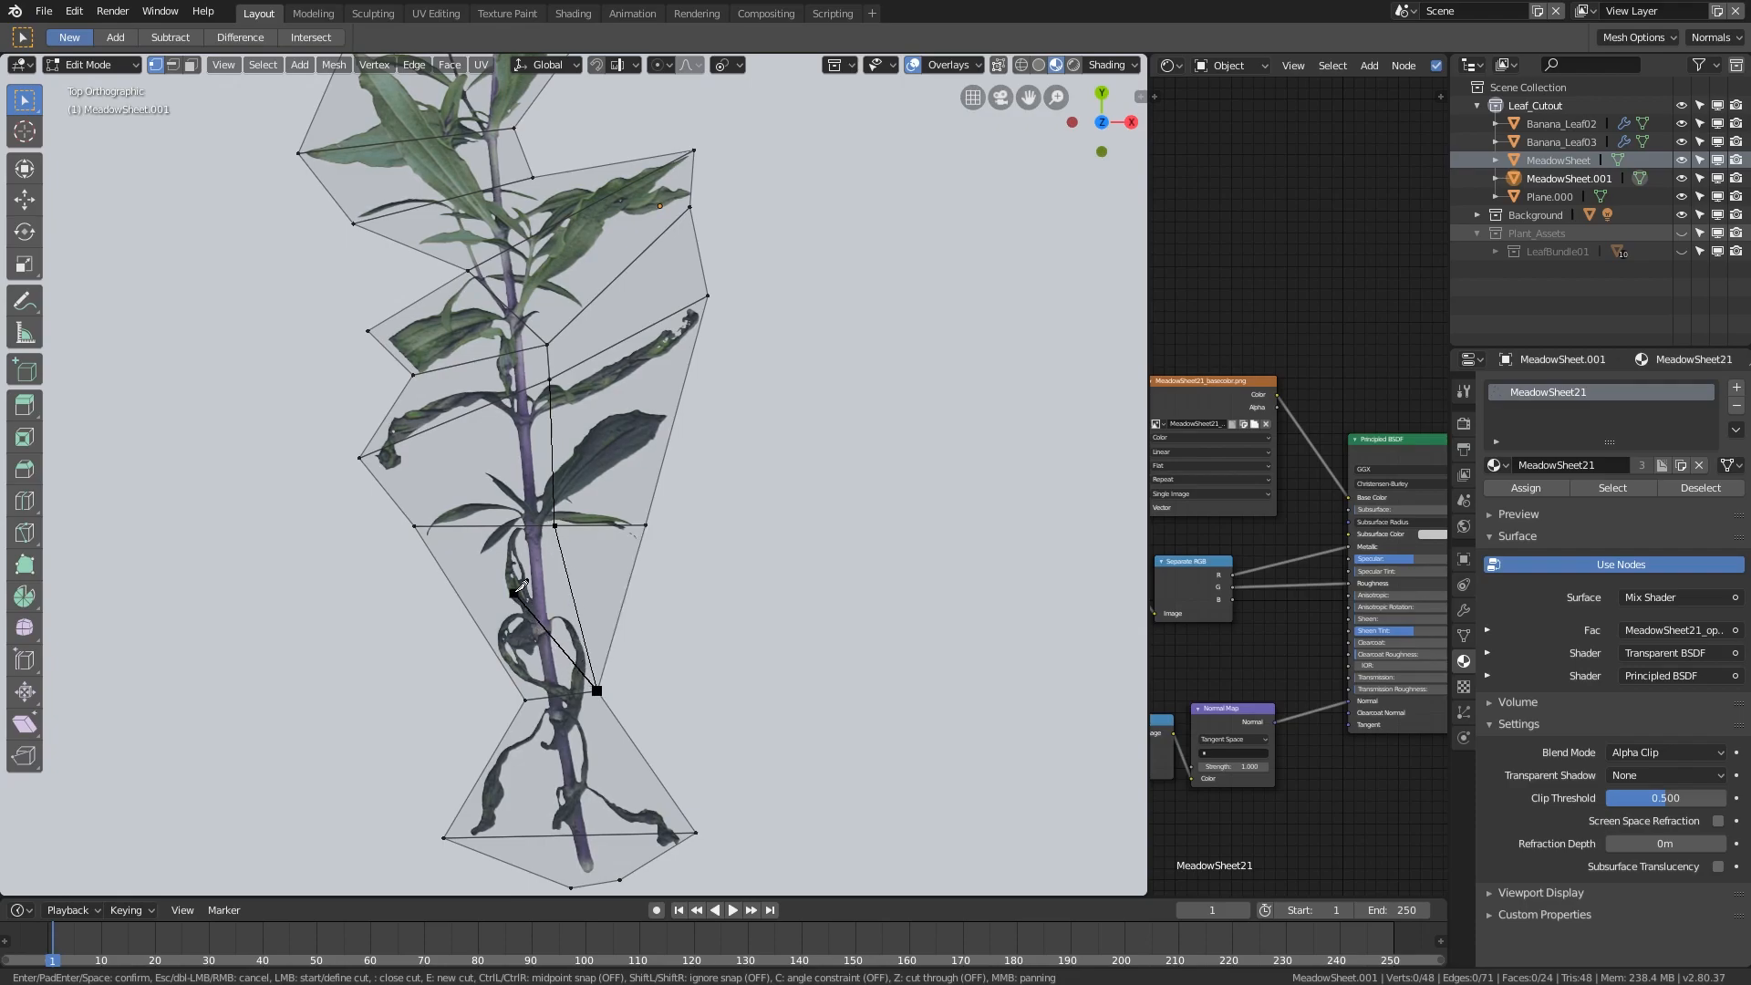
key("Return")
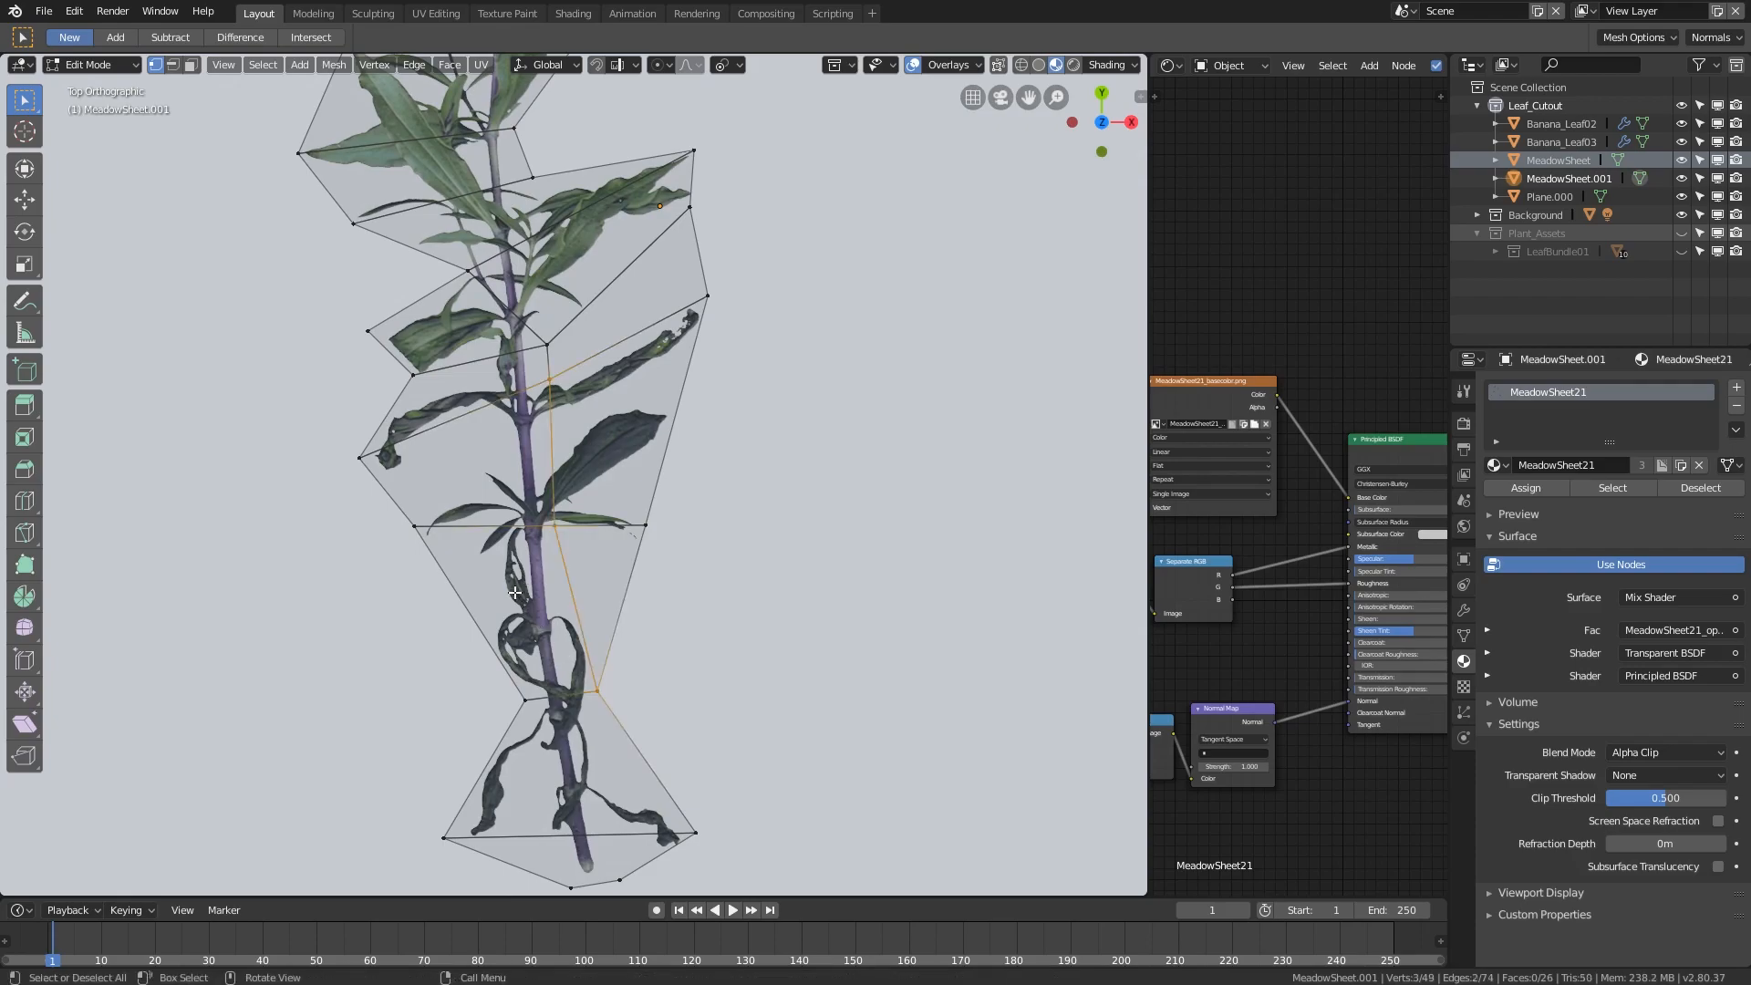
- Slide the outline vertex beside the lowest right leaf downward, and delete the outer edge from it to the vertex above the roots
left_click(646, 526)
scroll(653, 517, "up", 2)
key("shift+v")
left_click(639, 593)
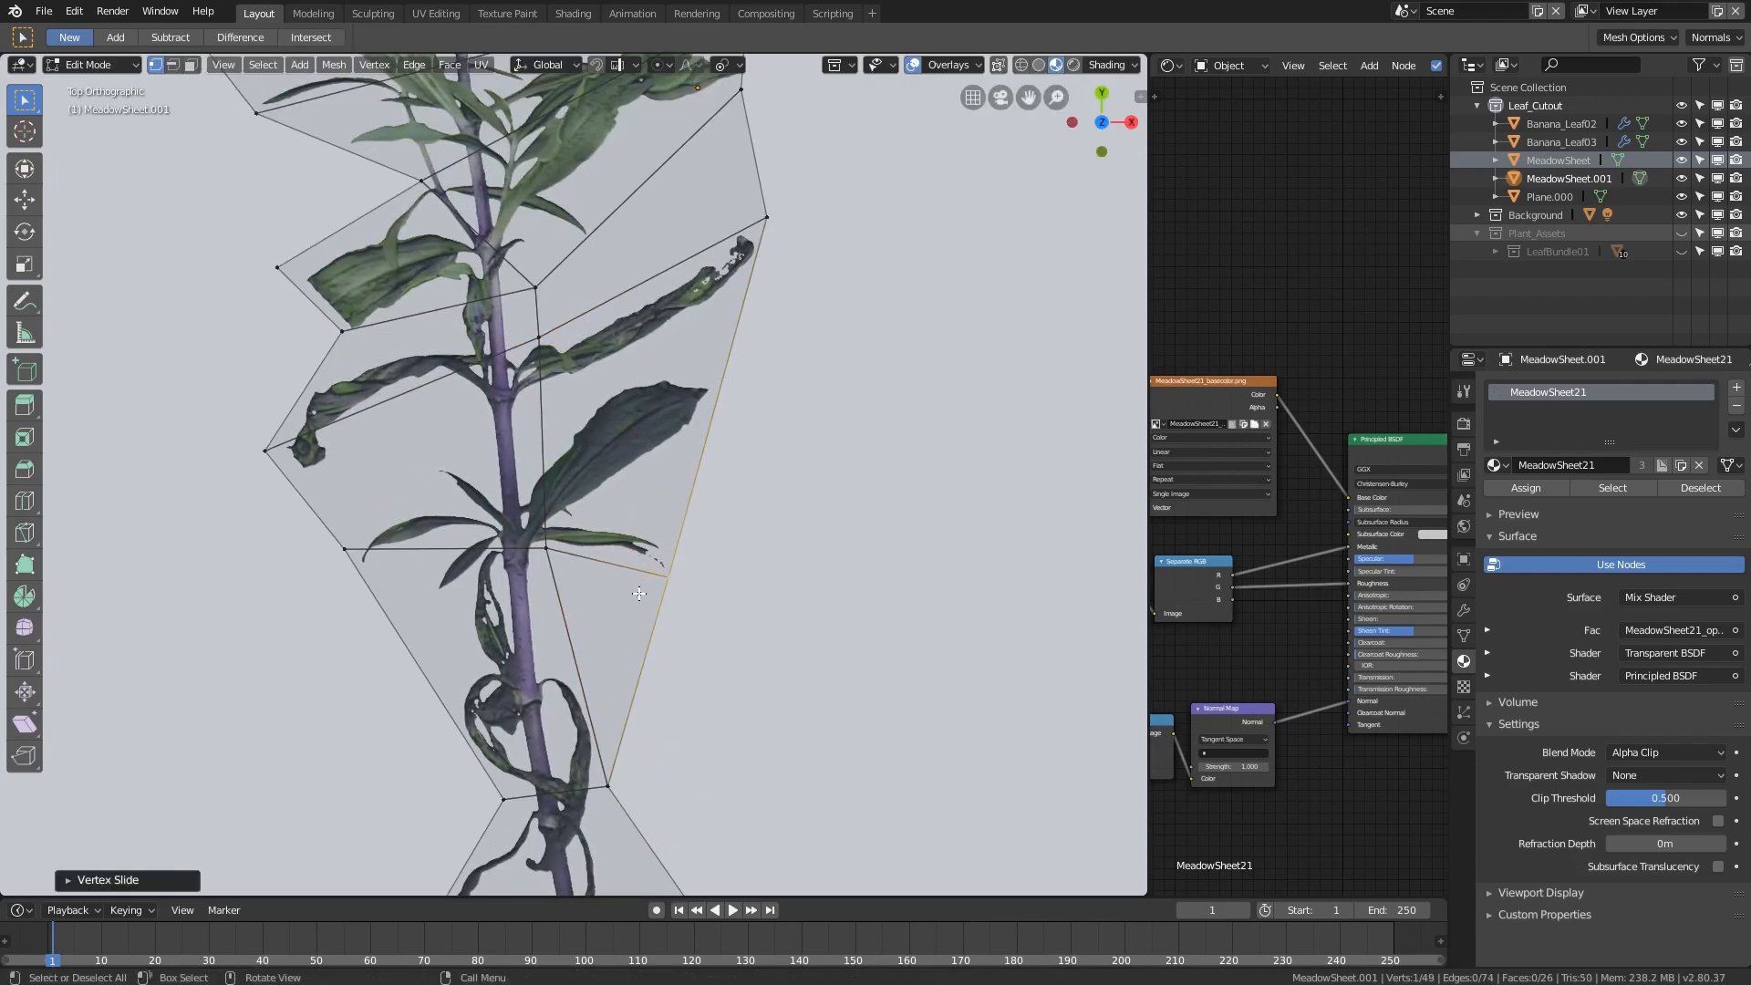
left_click(607, 785, "shift")
key("x")
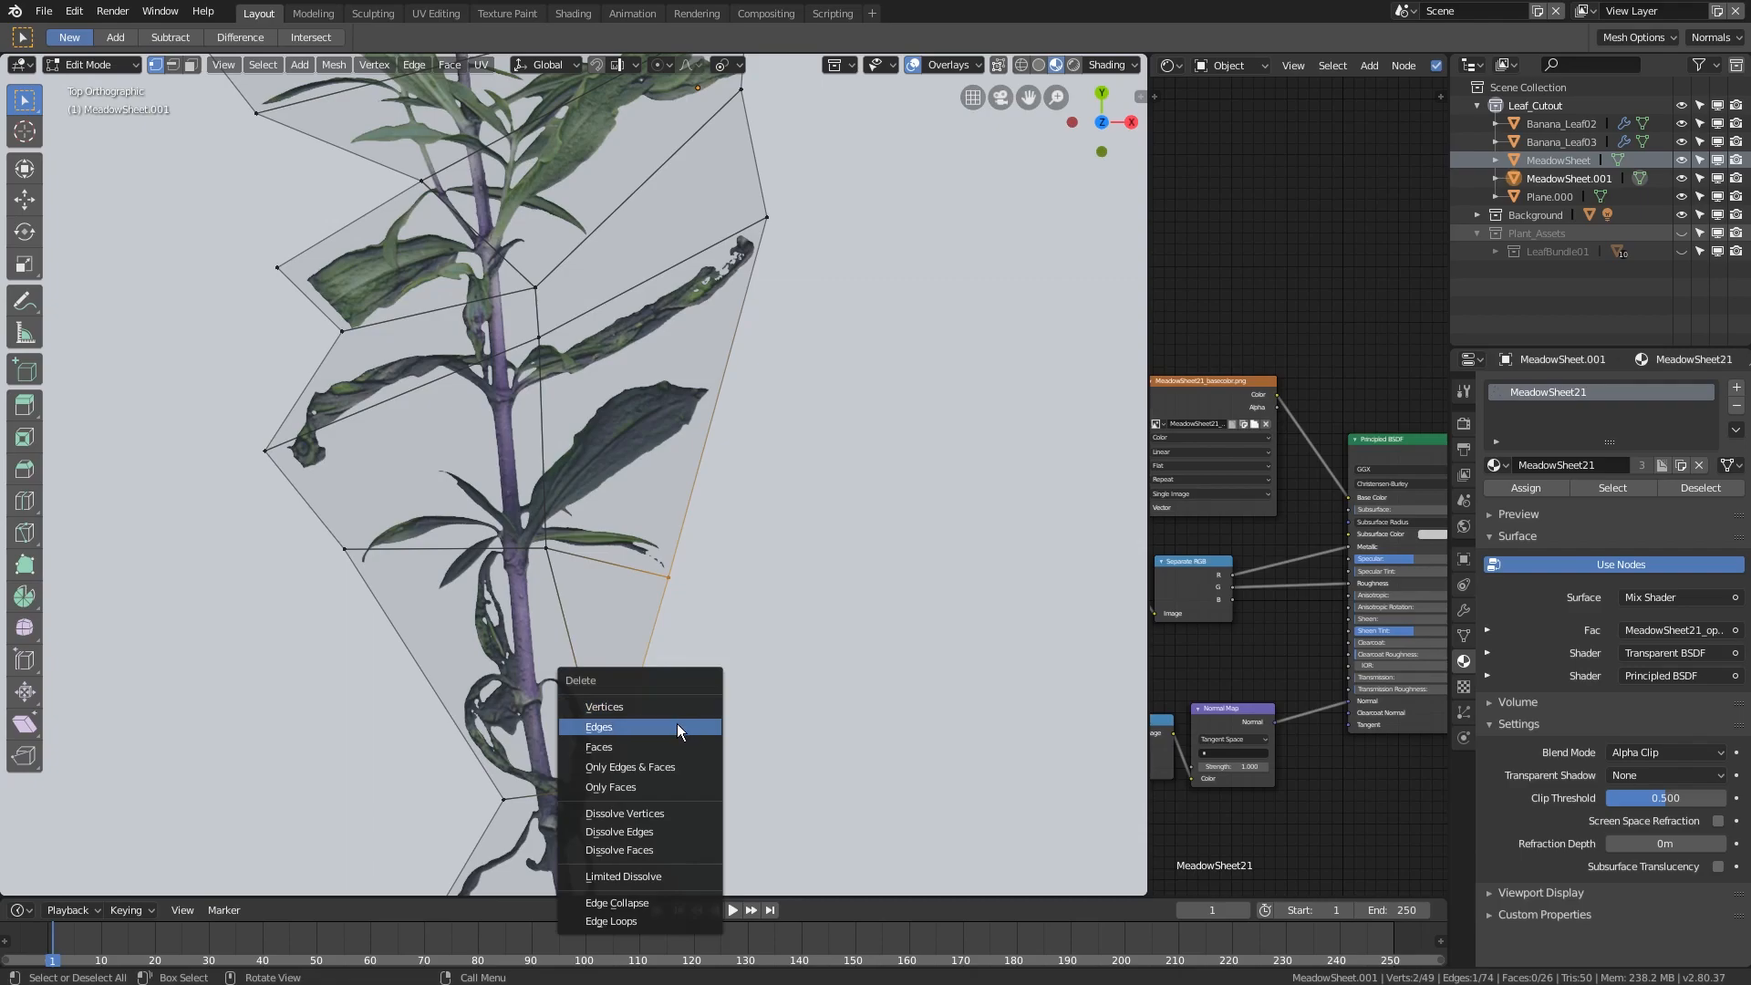
left_click(678, 726)
scroll(678, 730, "down", 2)
middle_click_drag(645, 449, 622, 558, "shift")
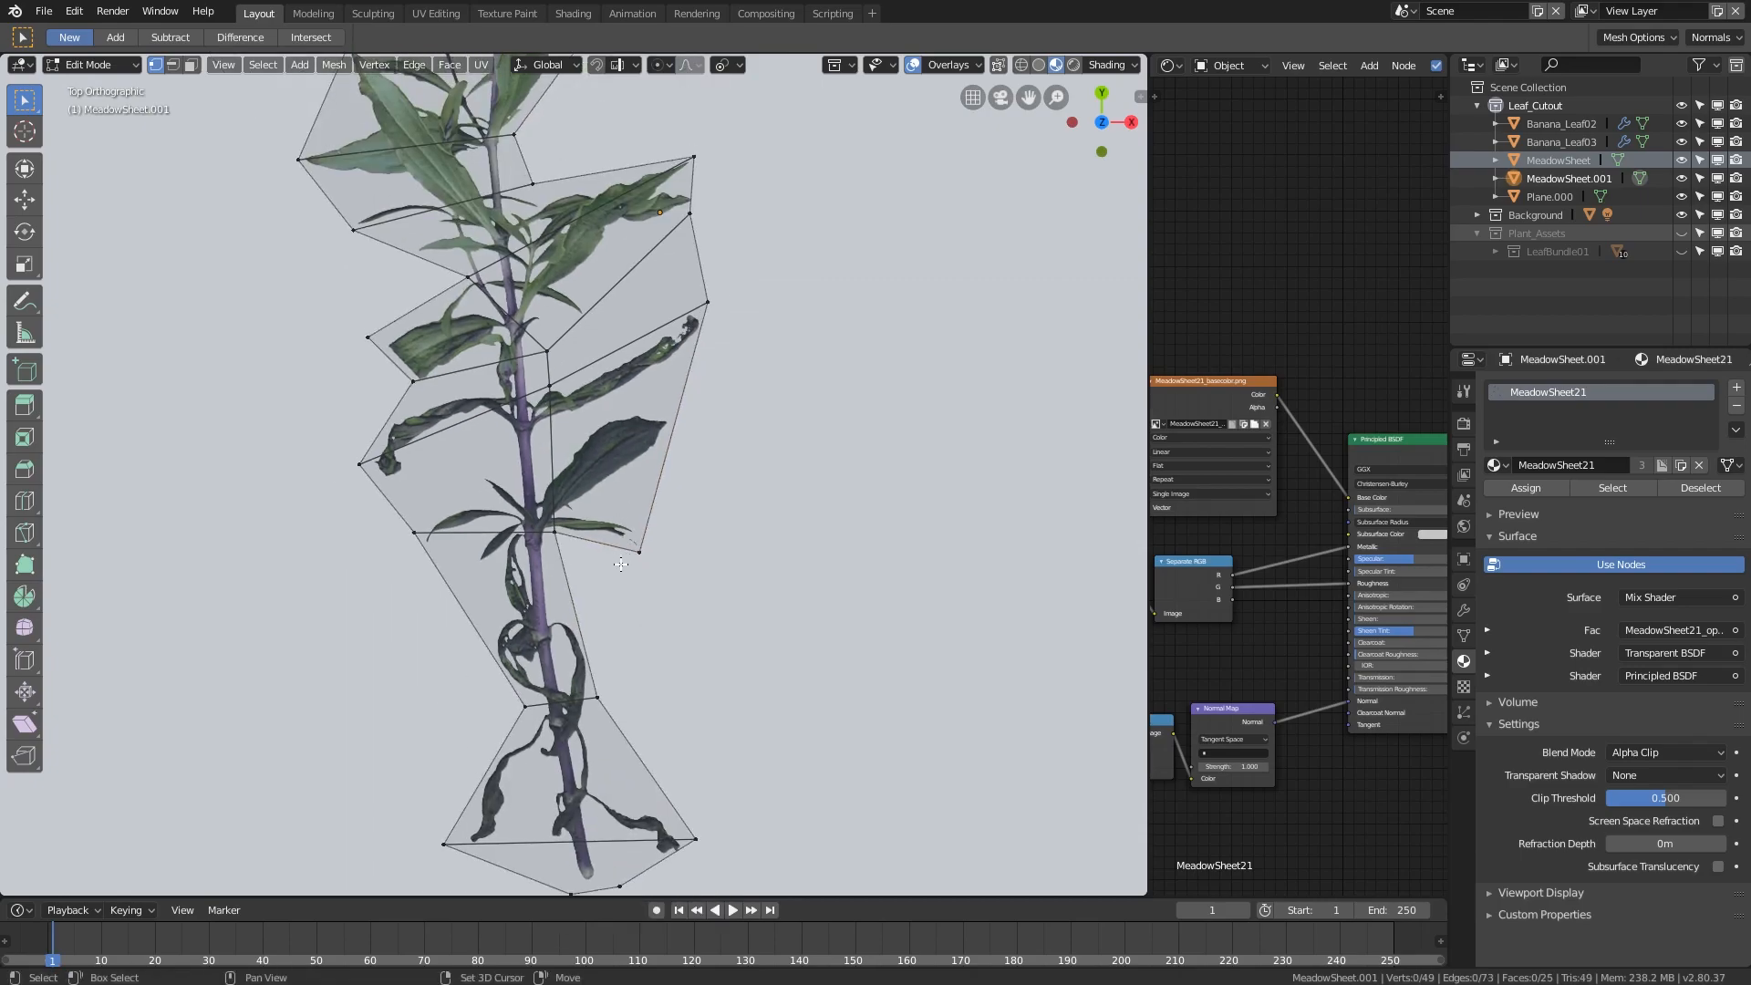
scroll(629, 557, "up", 3)
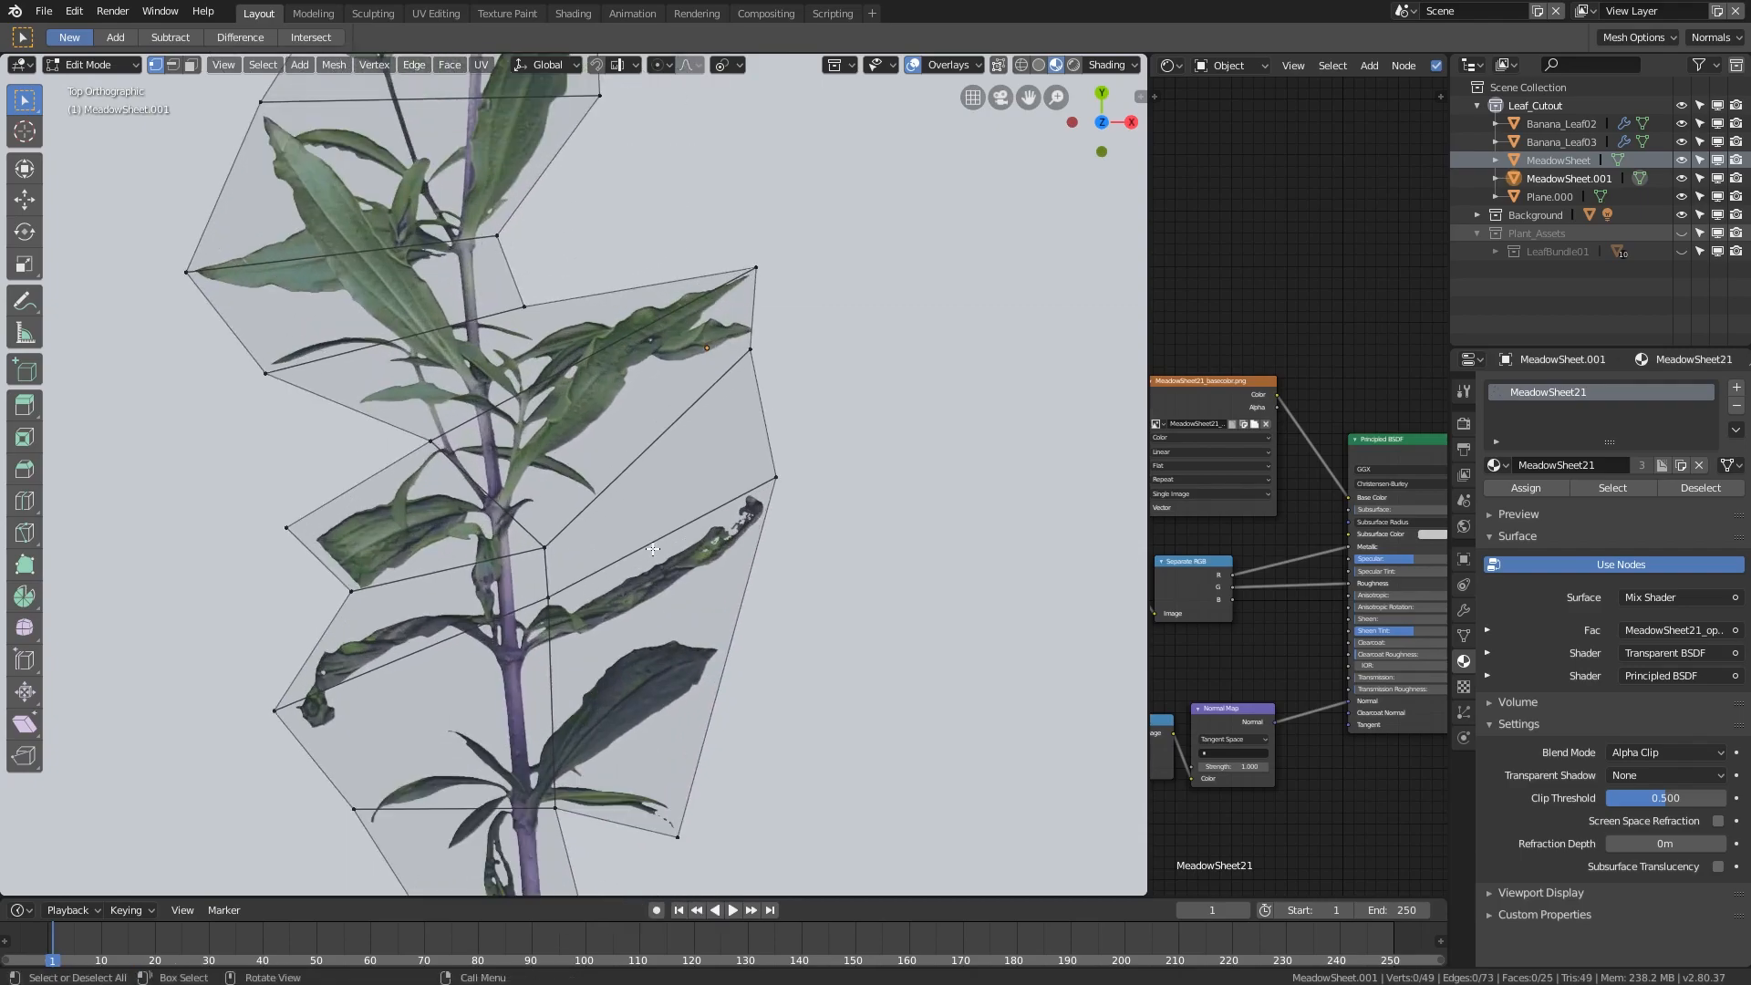
- Delete the outer outline edge between the curled lower leaf's tip vertex and the corner below the right leaf pair above it
left_click(772, 476, "shift")
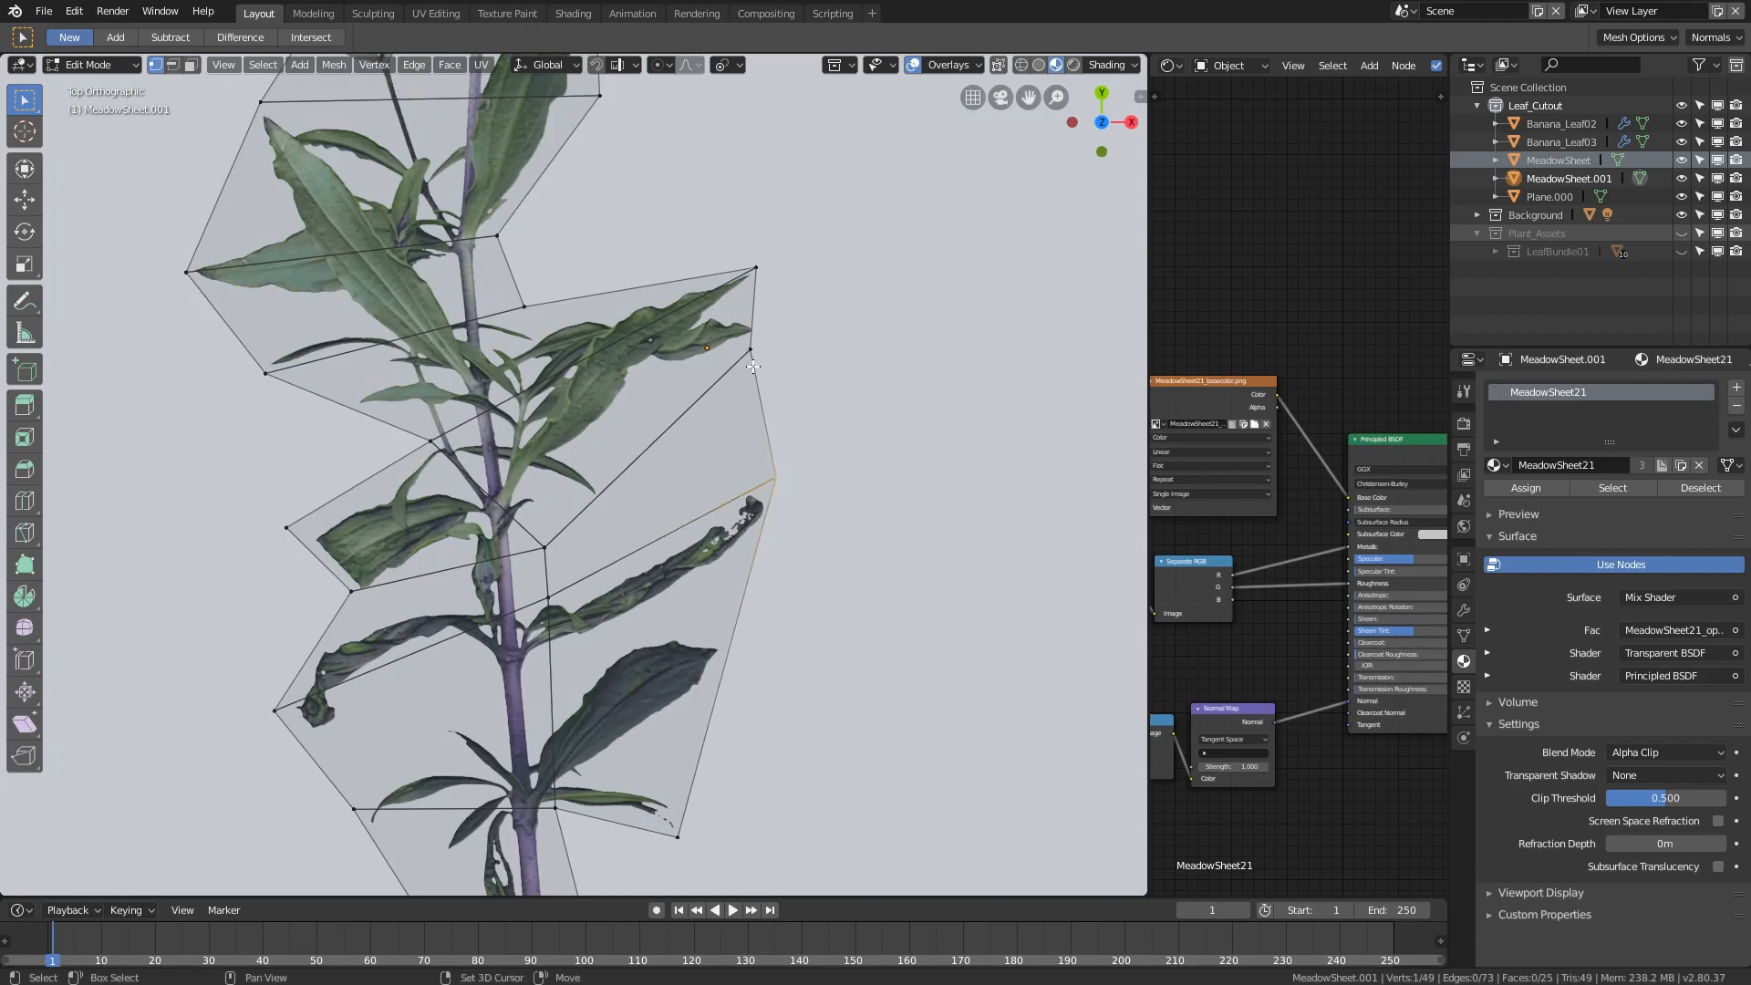
key("x")
left_click(752, 360)
- Slide the notch vertex above the right leaf pair upward, and slide its neighbouring outline vertex in toward the stem
middle_click_drag(601, 380, 641, 479, "shift")
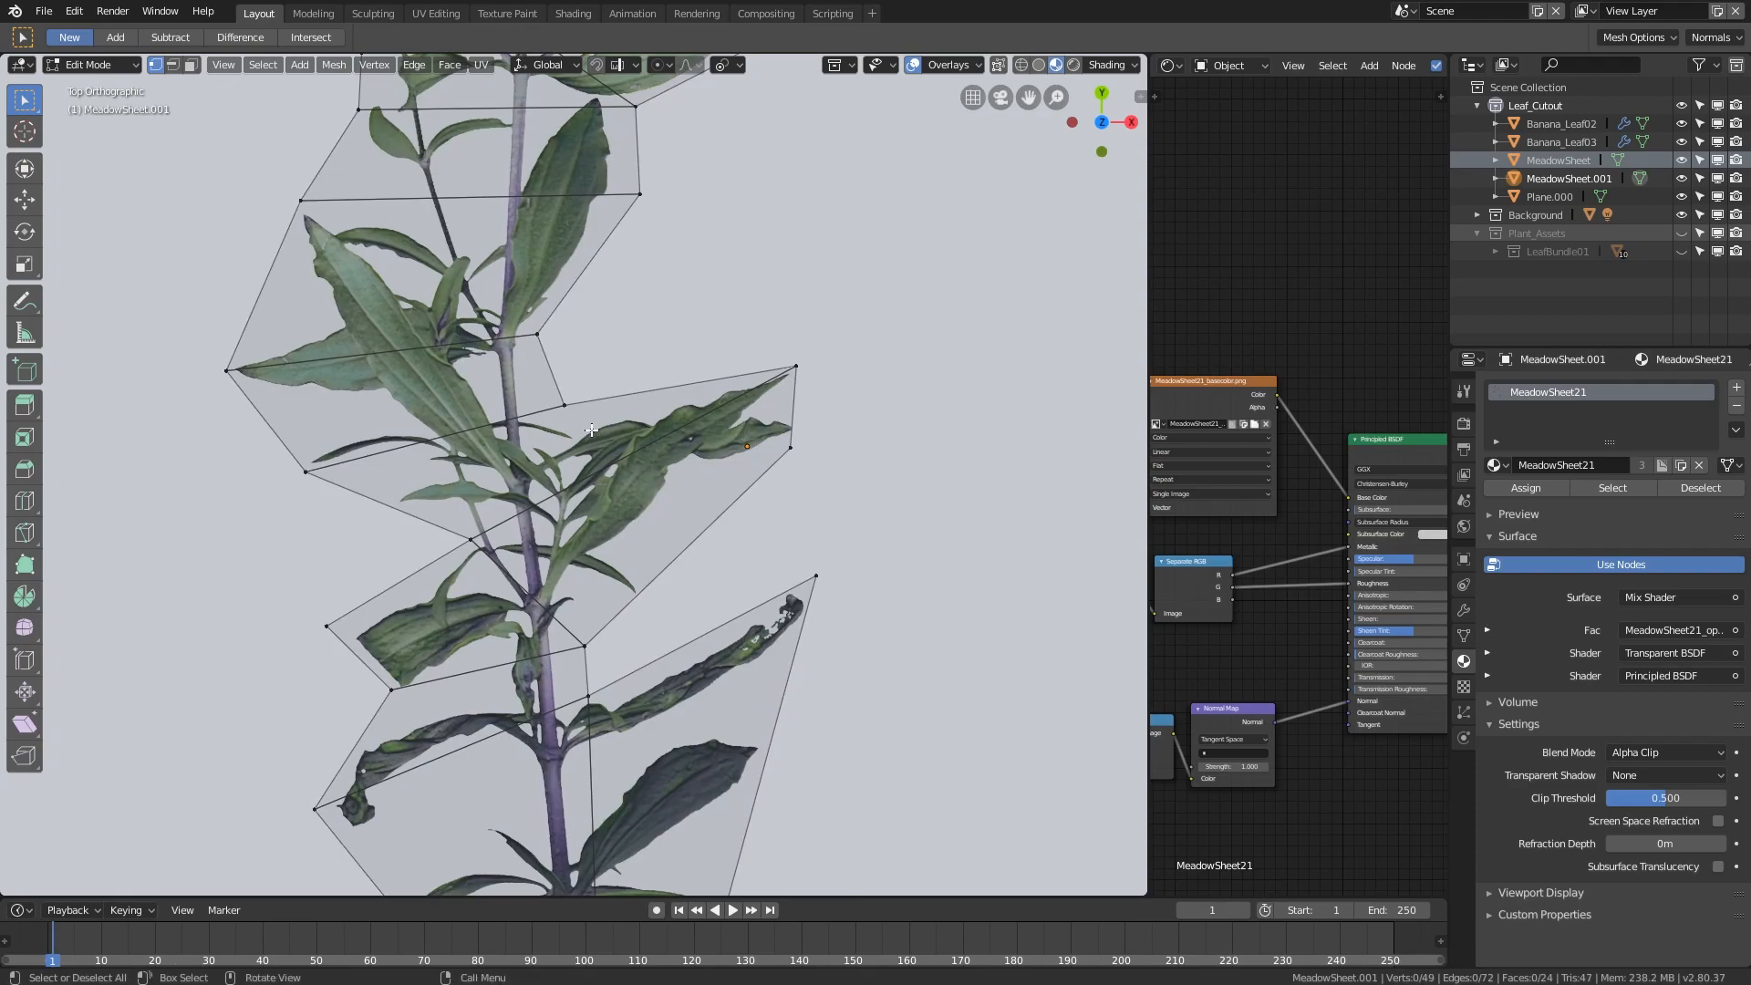
left_click(568, 406)
key("shift+v")
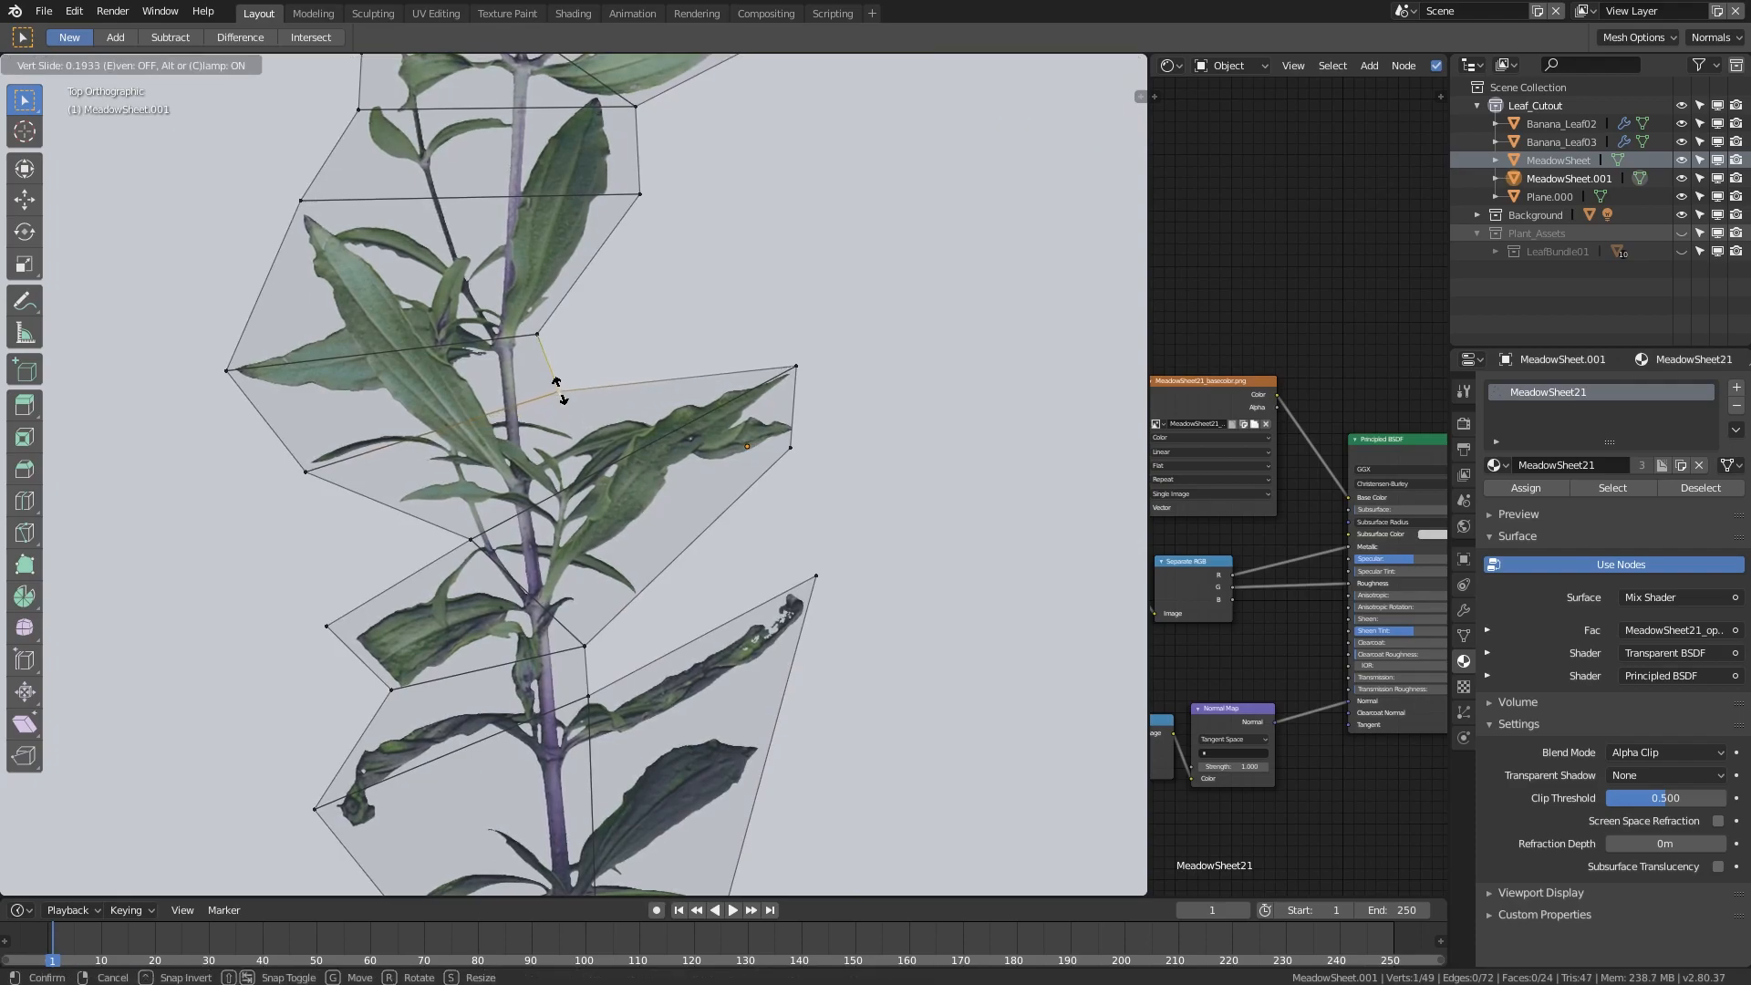
left_click(558, 413)
key("g")
key("g")
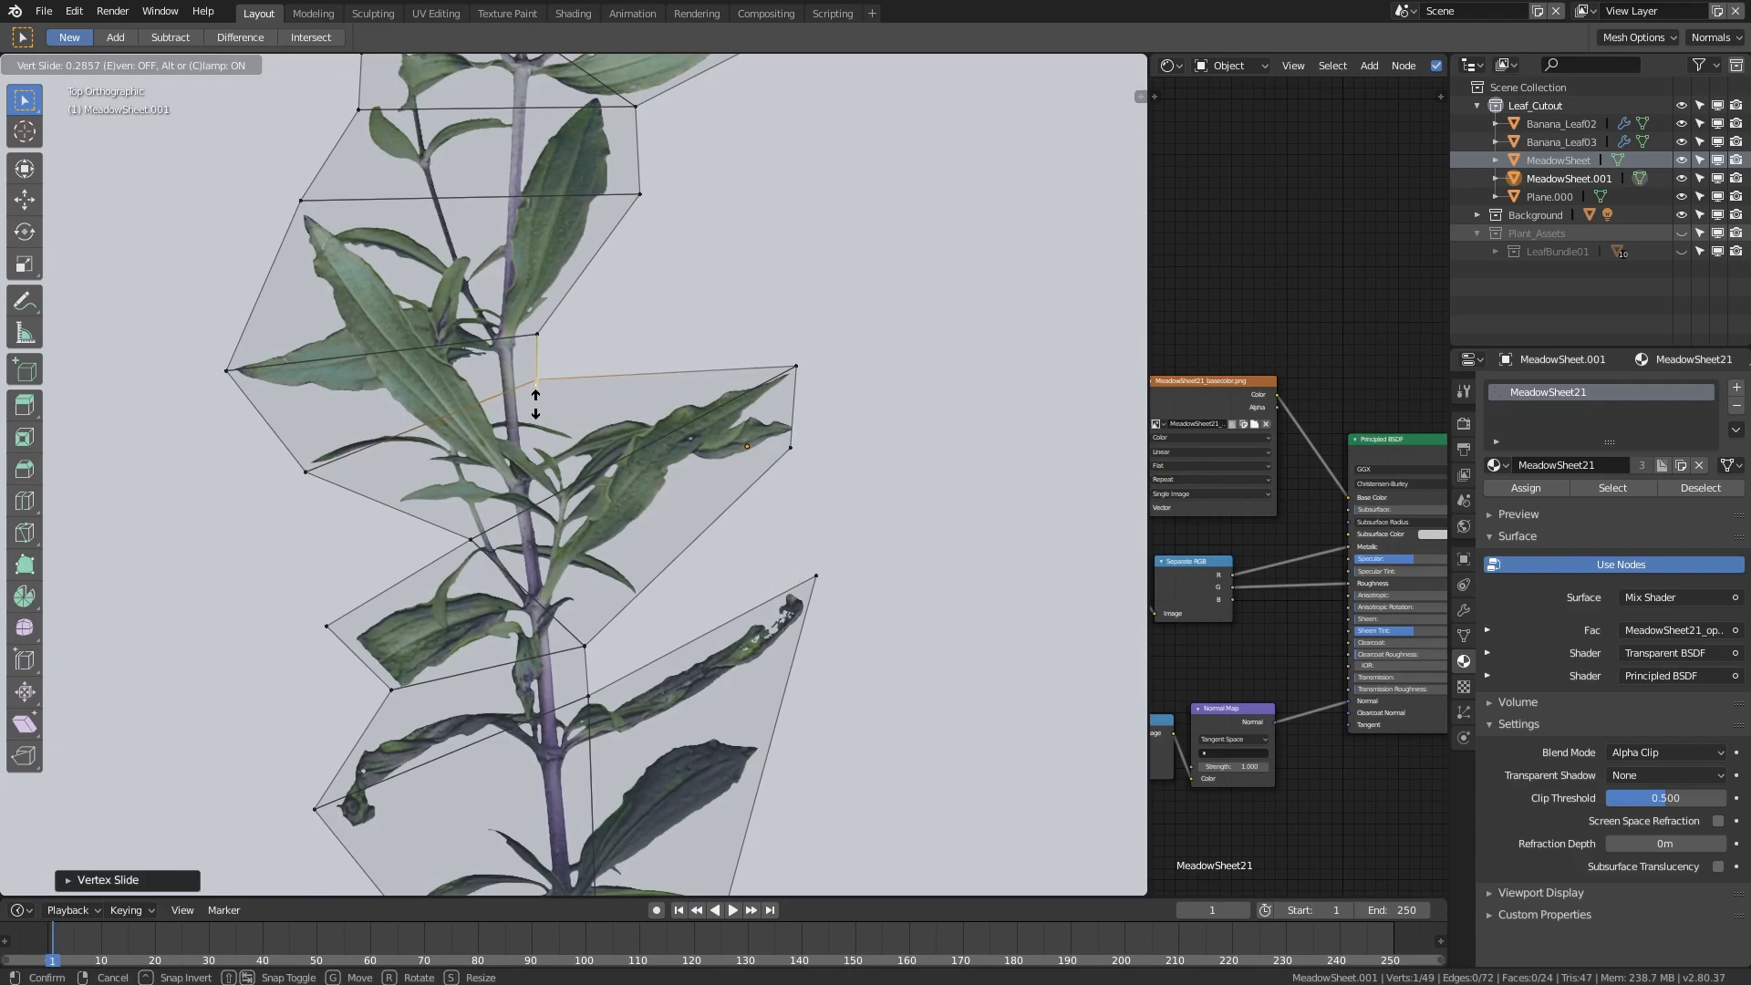
left_click(535, 404)
- Slide the outline vertex at the tip of the middle left leaf closer to the leaf
middle_click_drag(531, 498, 530, 511, "shift")
left_click(473, 559)
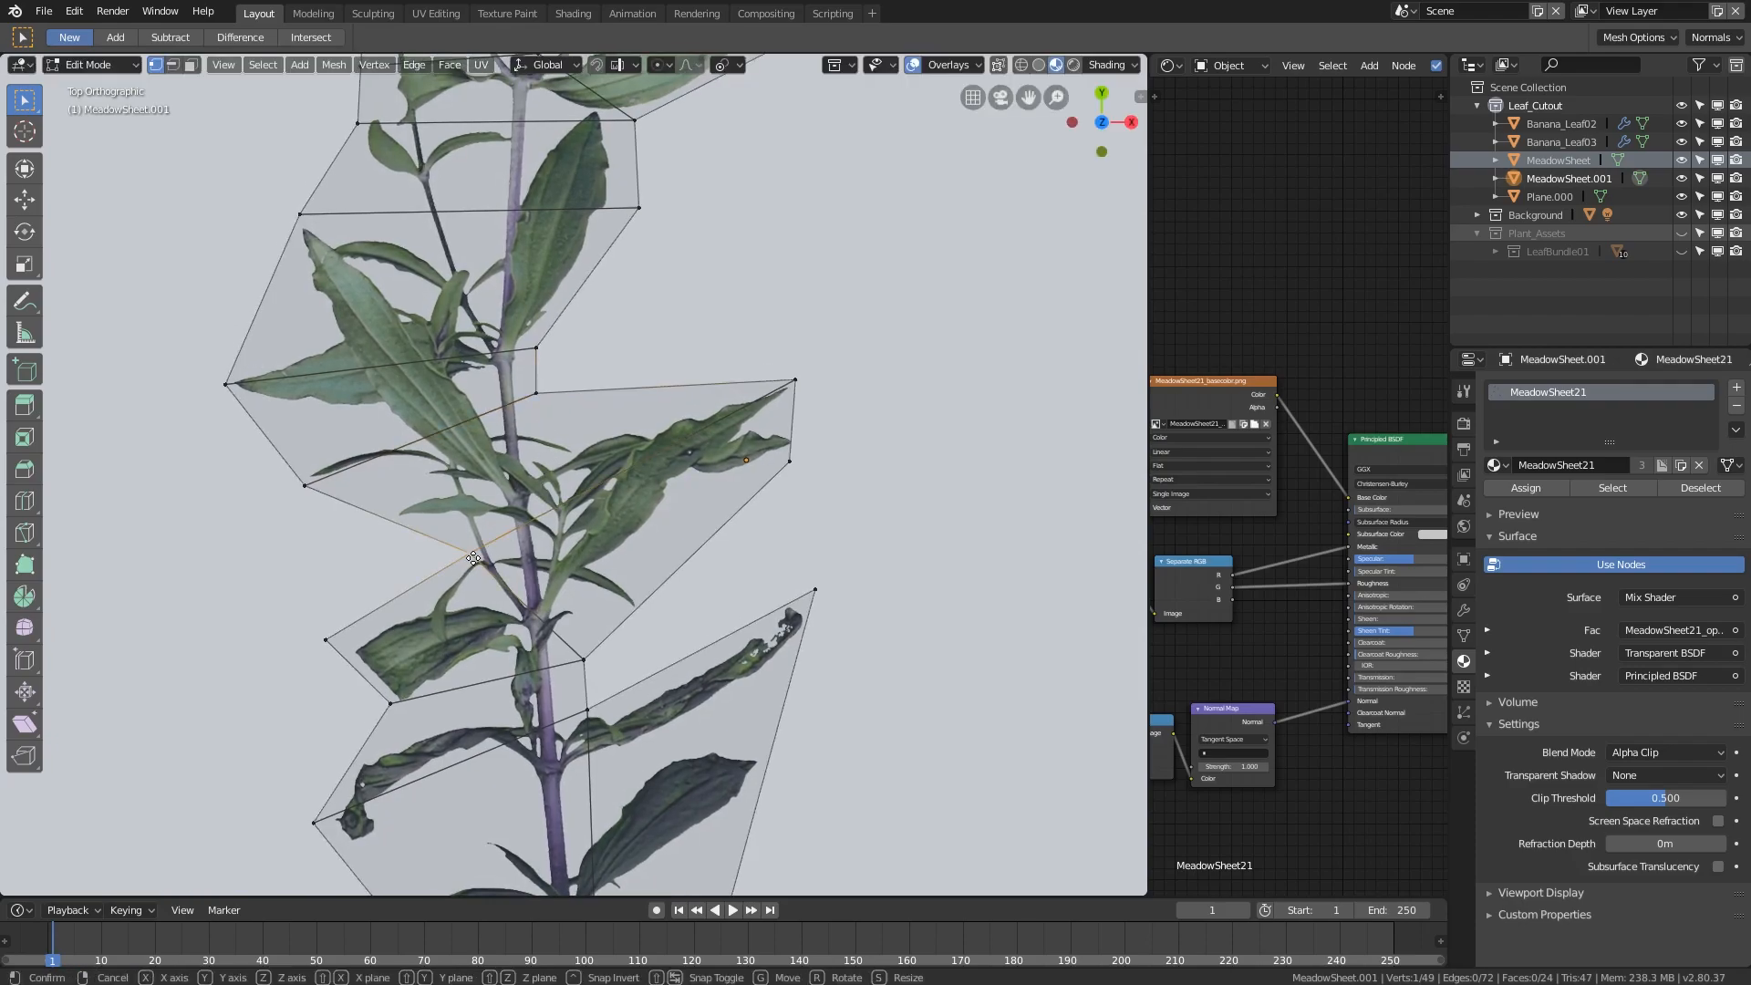
left_click(329, 653)
key("g")
key("g")
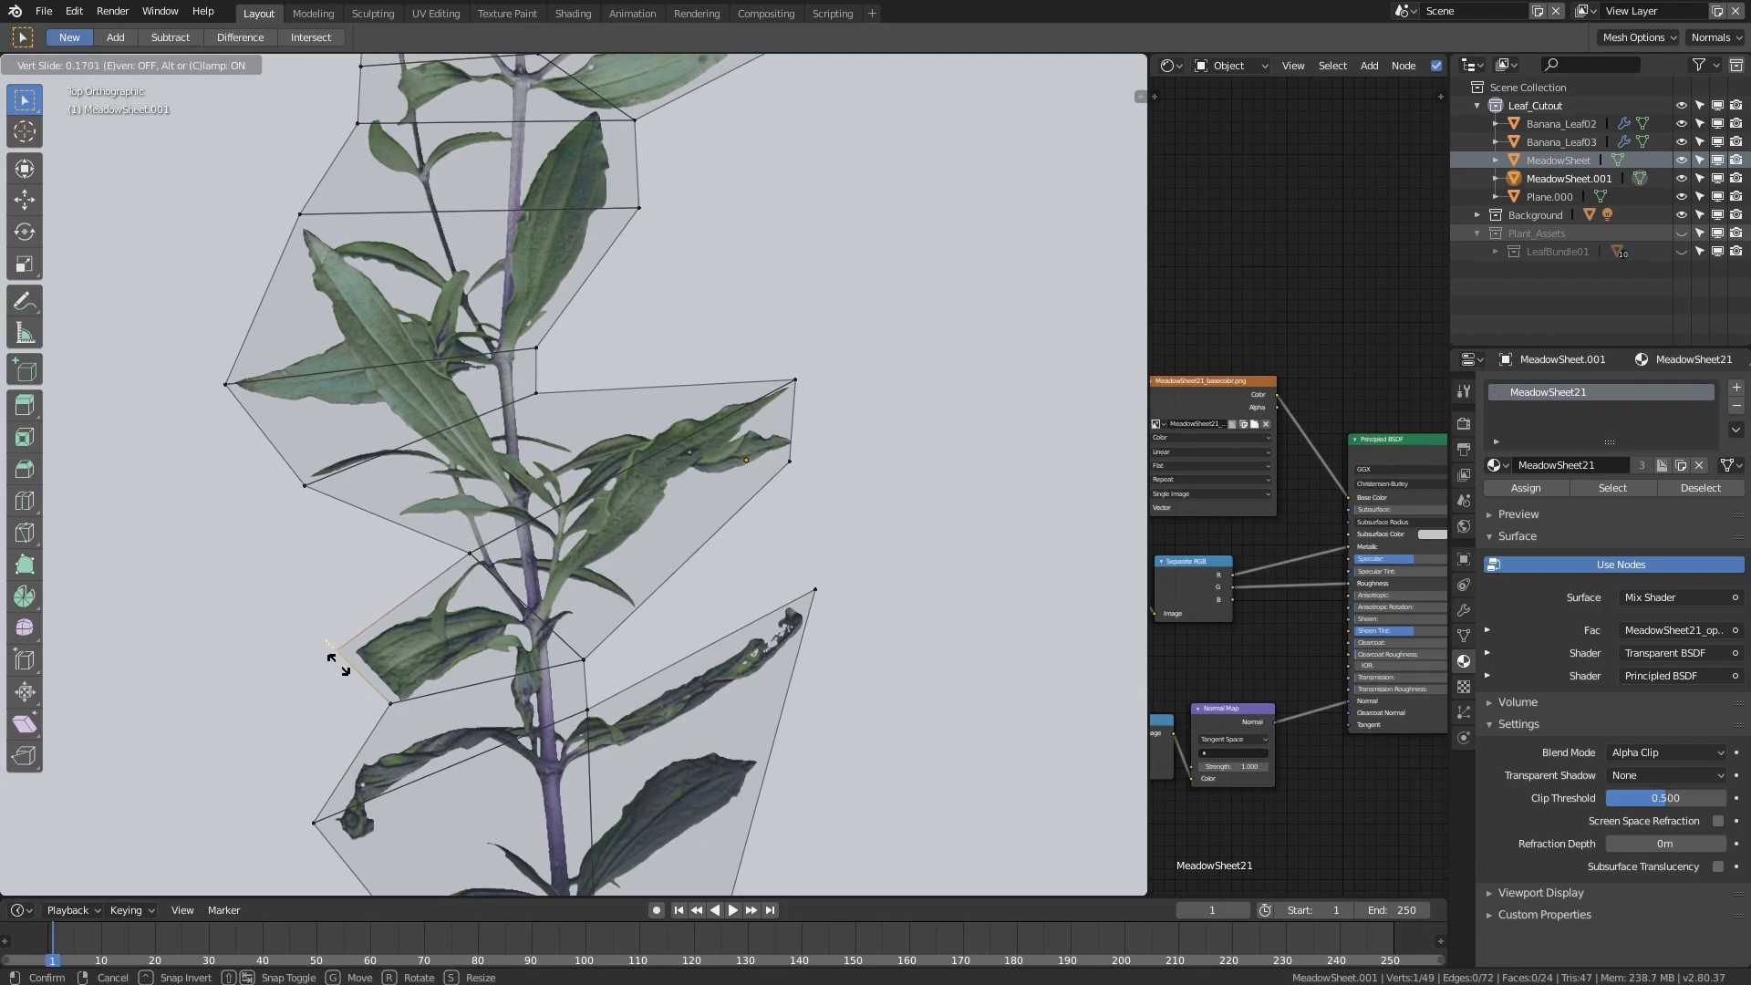
left_click(344, 673)
key("g")
key("g")
left_click(344, 682)
- Slide the left outline vertices below the middle leaf and at the curled leaf's tip closer to the foliage
middle_click_drag(384, 717, 408, 597, "shift")
left_click(409, 591)
key("g")
key("g")
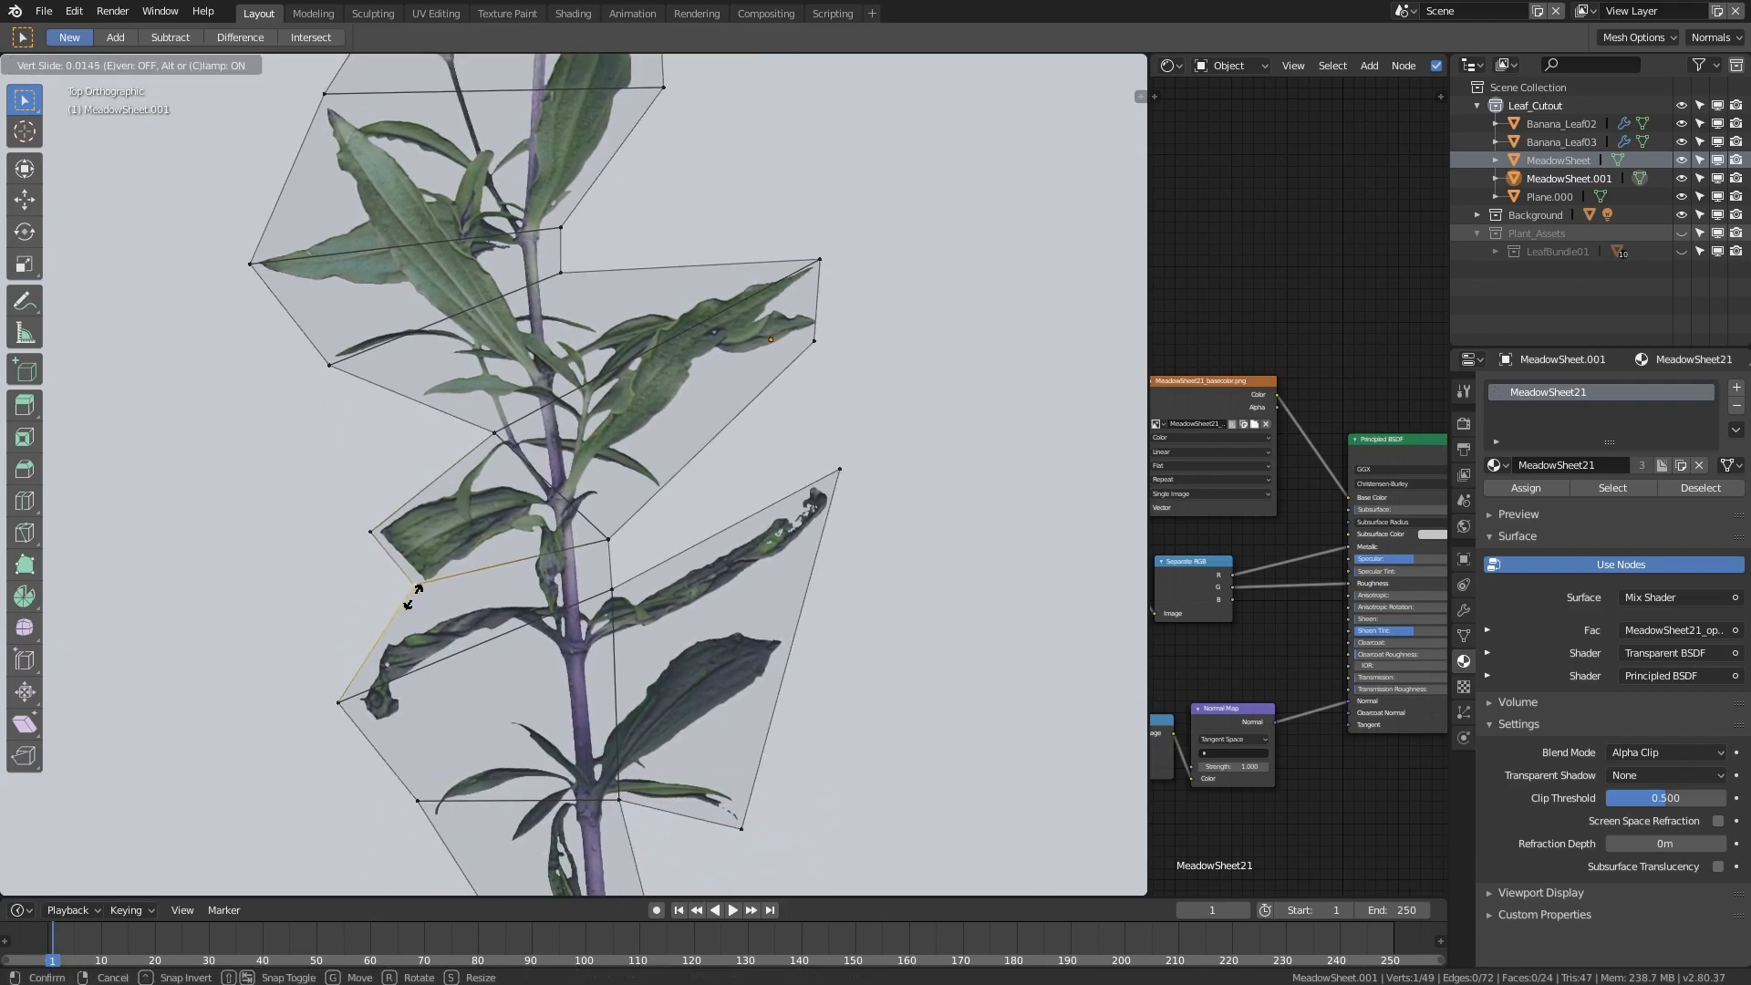
left_click(418, 602)
left_click(346, 708)
key("g")
key("g")
left_click(353, 709)
- Examine the trimmed outline of the second flower from above and at an angle, comparing it with the source sheet and first flower
scroll(353, 708, "down", 4)
middle_click_drag(649, 283, 628, 631, "shift")
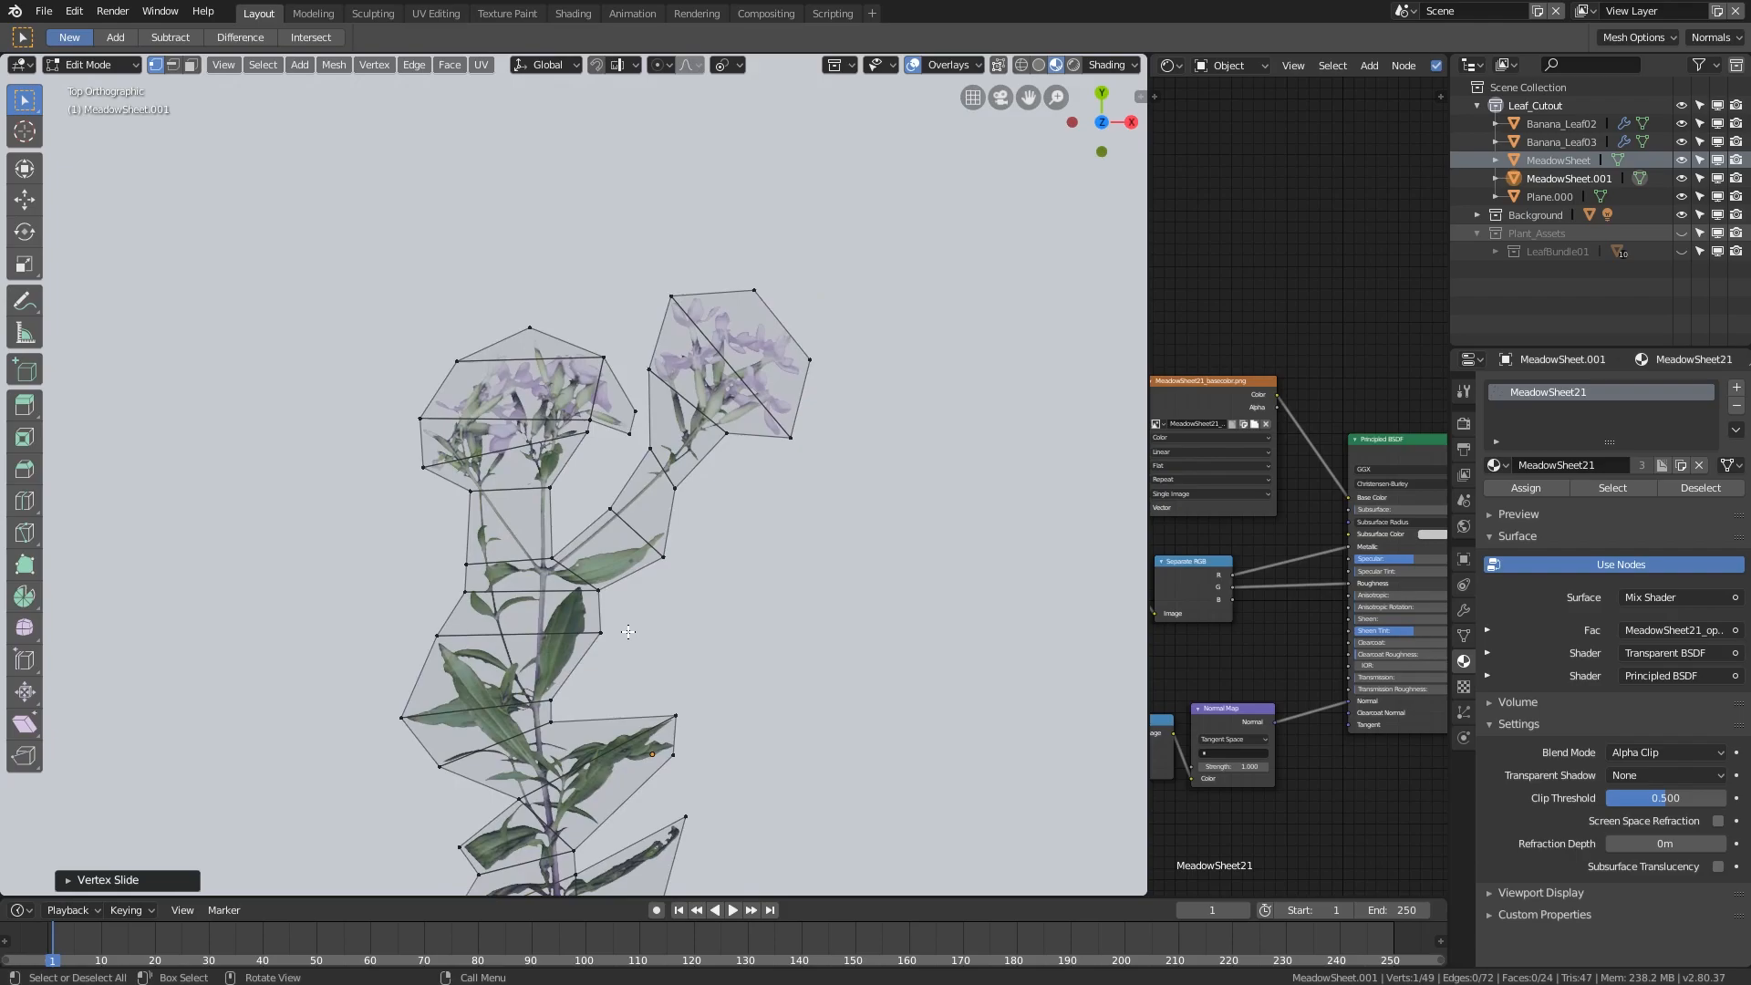
scroll(620, 593, "down", 4)
middle_click_drag(411, 613, 910, 519, "shift")
scroll(392, 629, "down", 2)
middle_click_drag(364, 648, 597, 615, "shift")
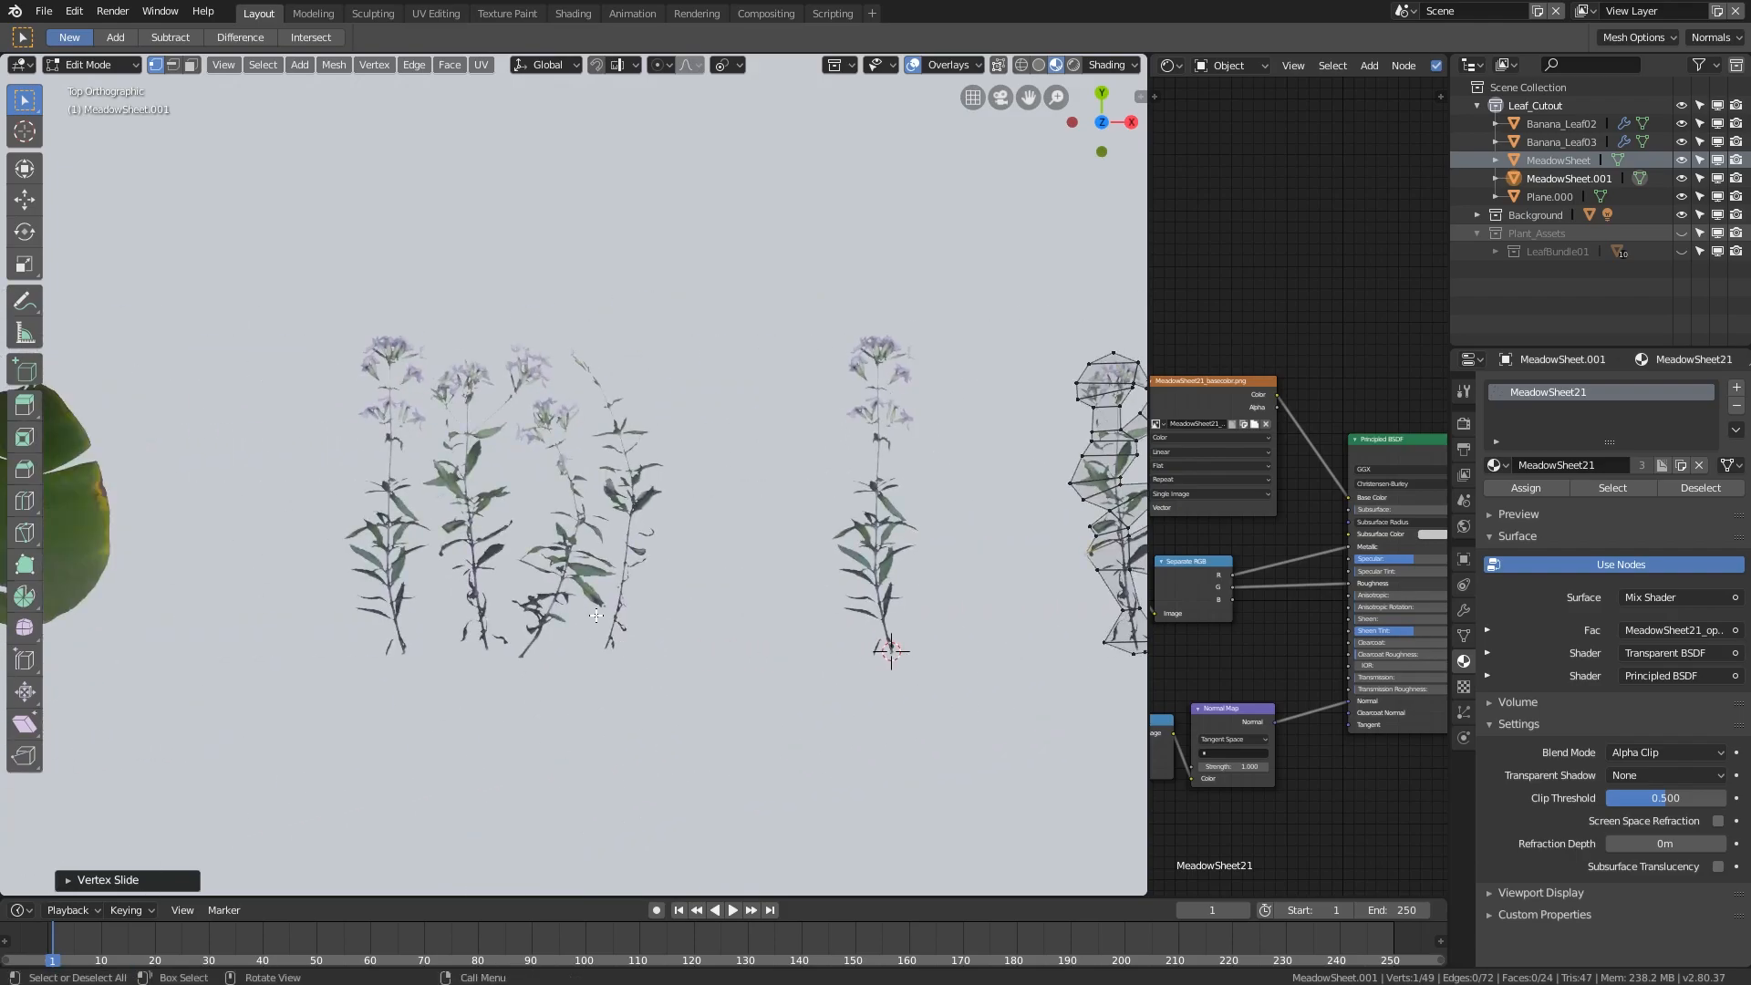
middle_click_drag(629, 397, 229, 458, "shift")
scroll(438, 461, "up", 4)
middle_click_drag(896, 473, 637, 508, "shift")
scroll(638, 508, "up", 3)
middle_click_drag(859, 412, 815, 417, "shift")
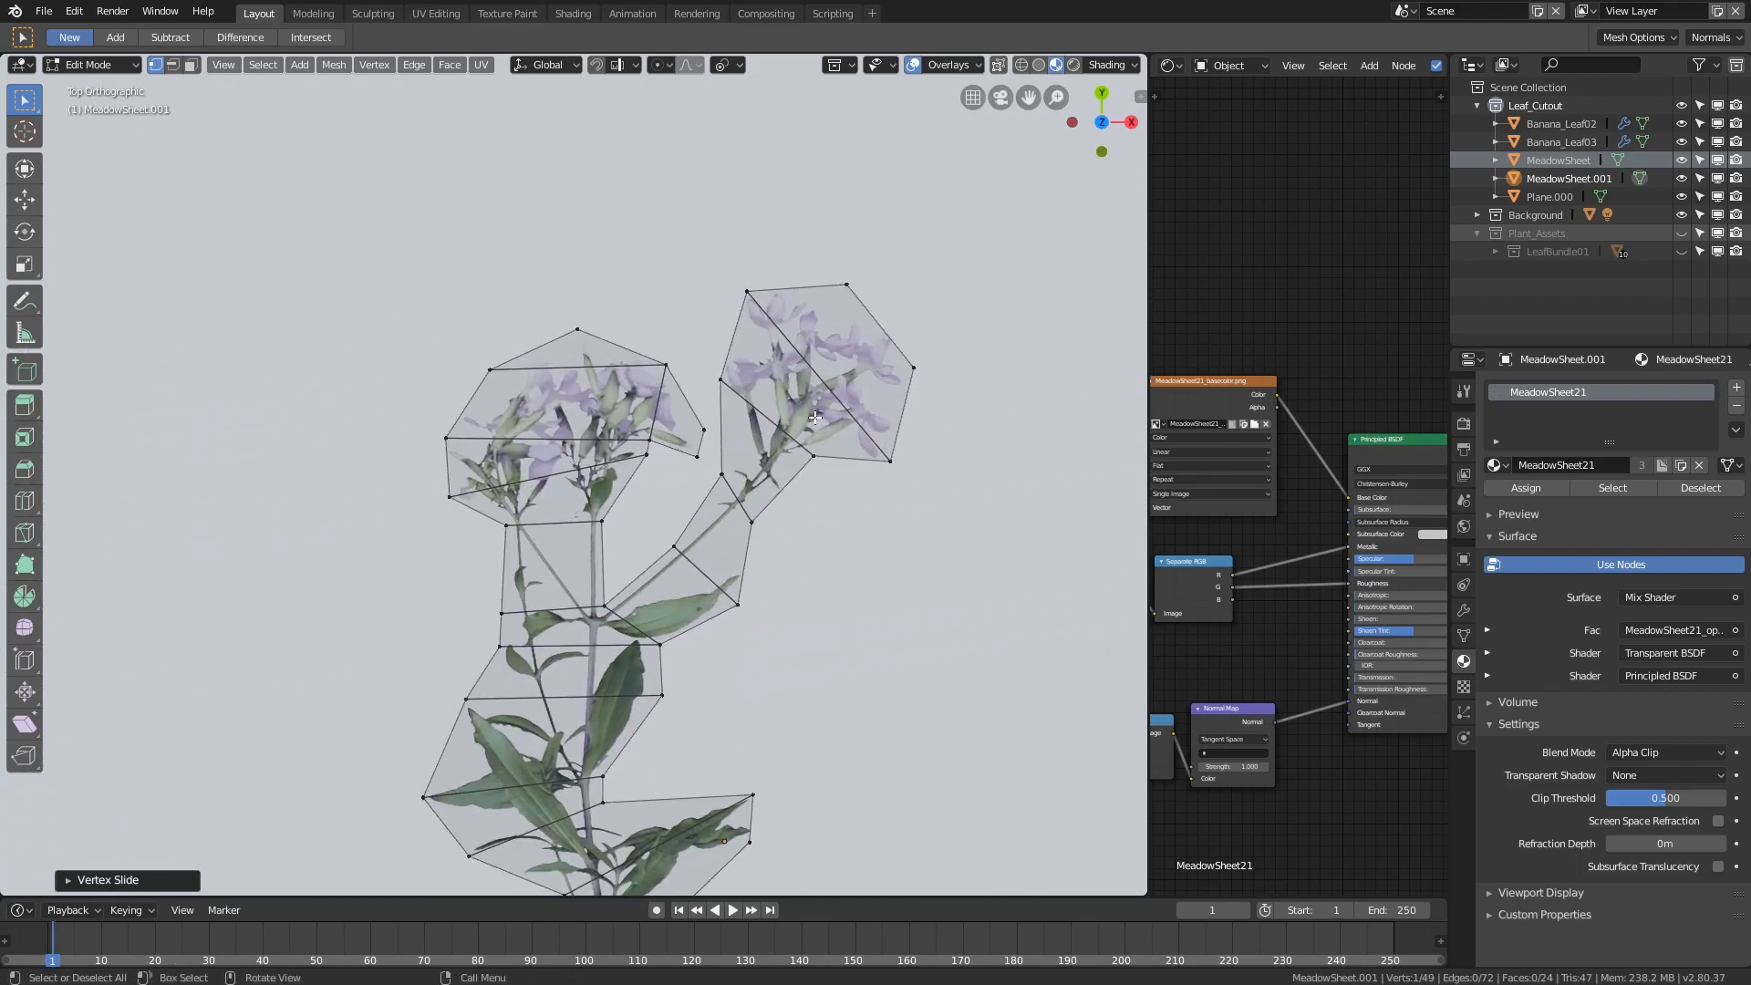
middle_click_drag(725, 477, 467, 486)
middle_click_drag(811, 593, 442, 586)
middle_click_drag(500, 379, 670, 662)
scroll(670, 662, "up", 5)
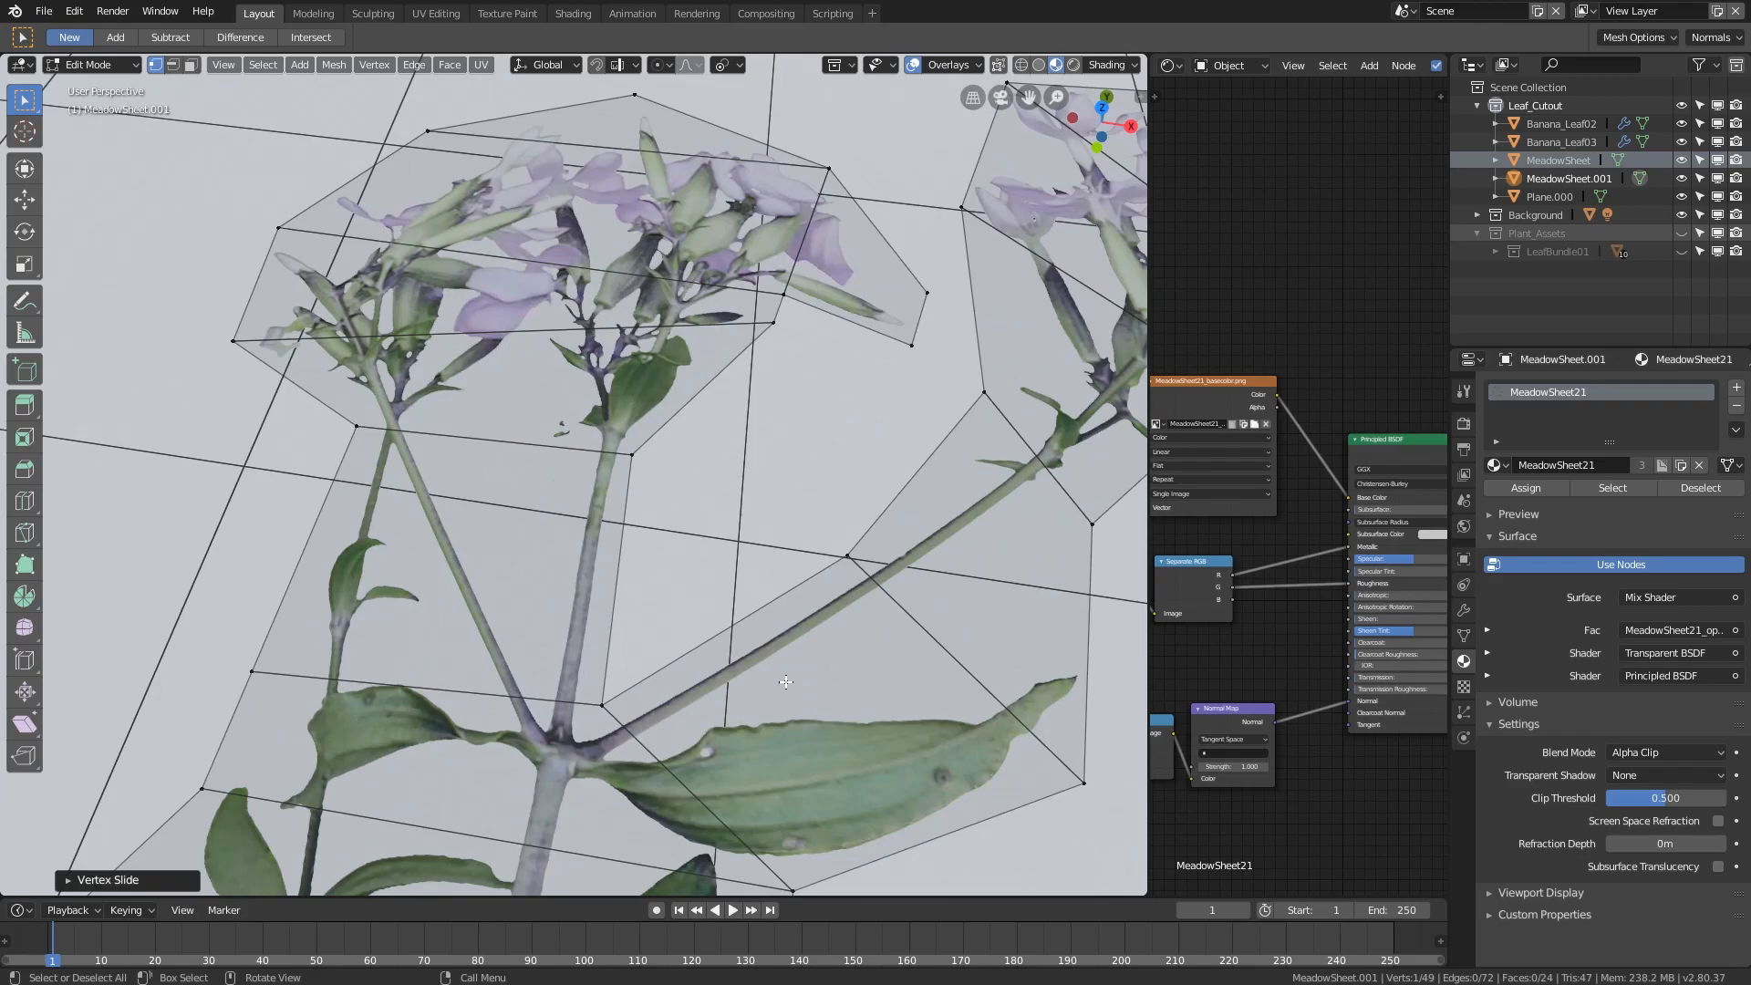
scroll(629, 711, "down", 4)
middle_click_drag(628, 712, 746, 522)
scroll(591, 638, "down", 9)
scroll(704, 599, "up", 2)
scroll(602, 566, "down", 4)
- Select both extracted flowers in Object Mode and compare them with the plants remaining on the source sheet
key("Tab")
left_click(535, 501)
middle_click_drag(534, 502, 599, 538)
left_click(589, 533)
left_click(758, 501, "shift")
middle_click_drag(757, 500, 638, 503)
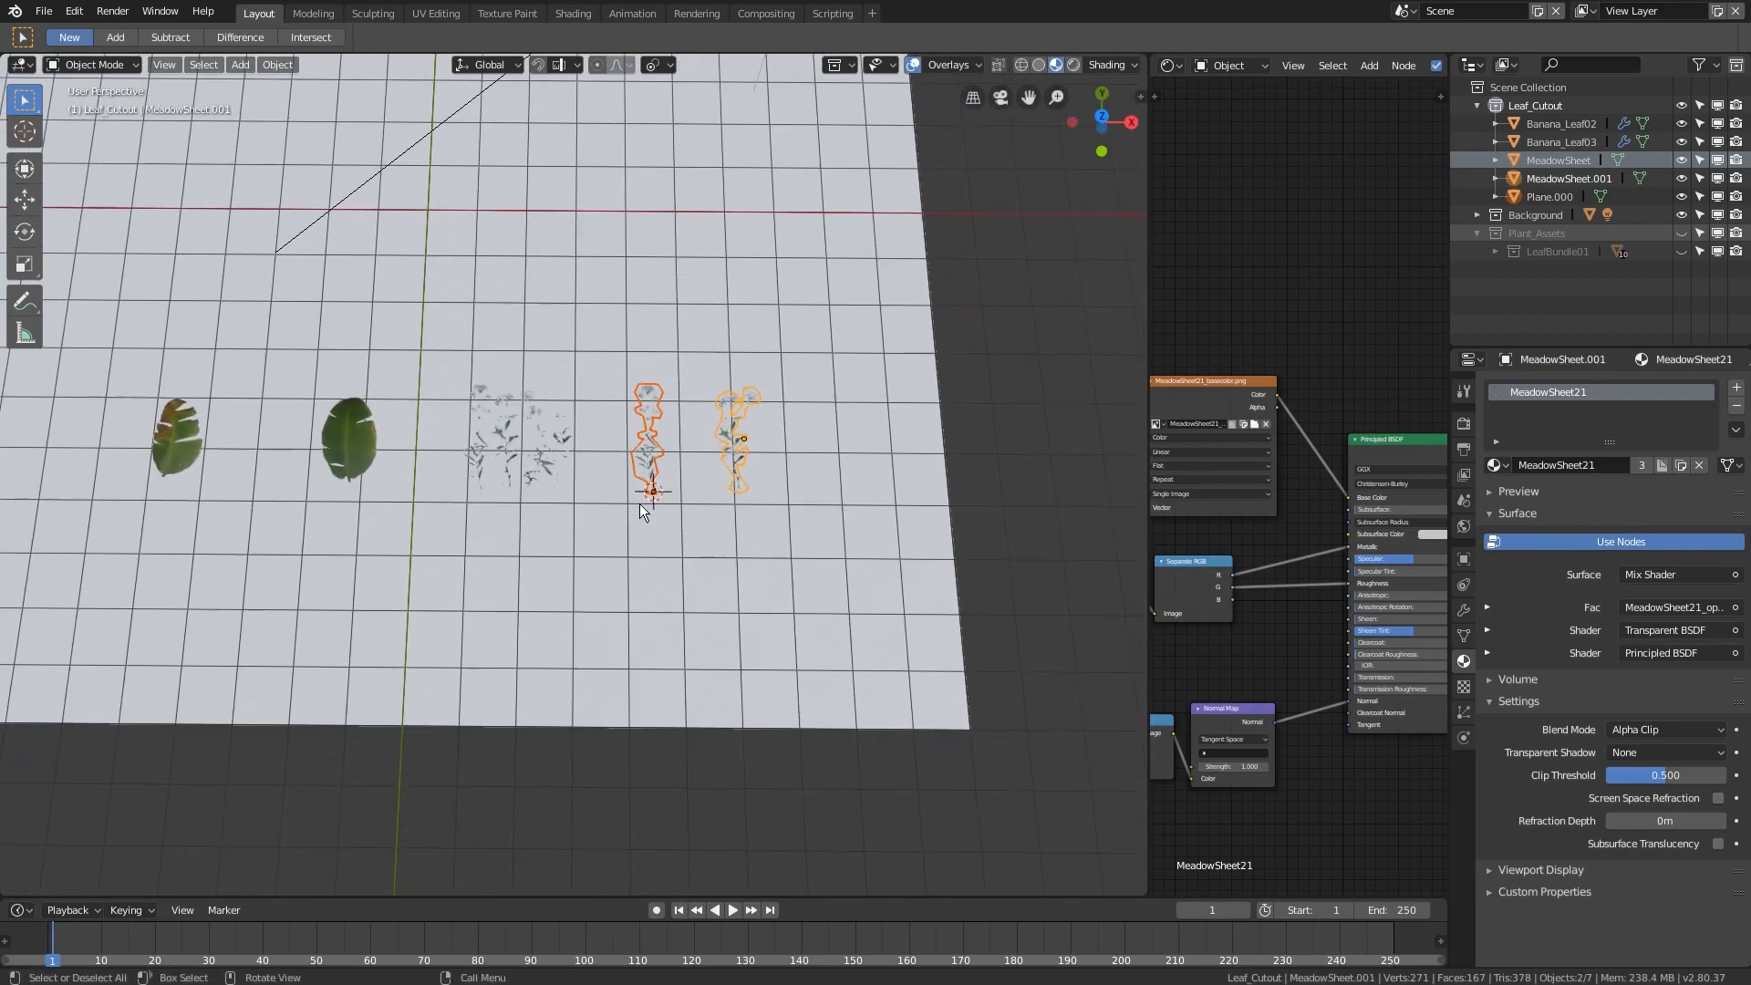
scroll(637, 505, "up", 5)
middle_click_drag(521, 449, 591, 507, "shift")
scroll(592, 501, "up", 3)
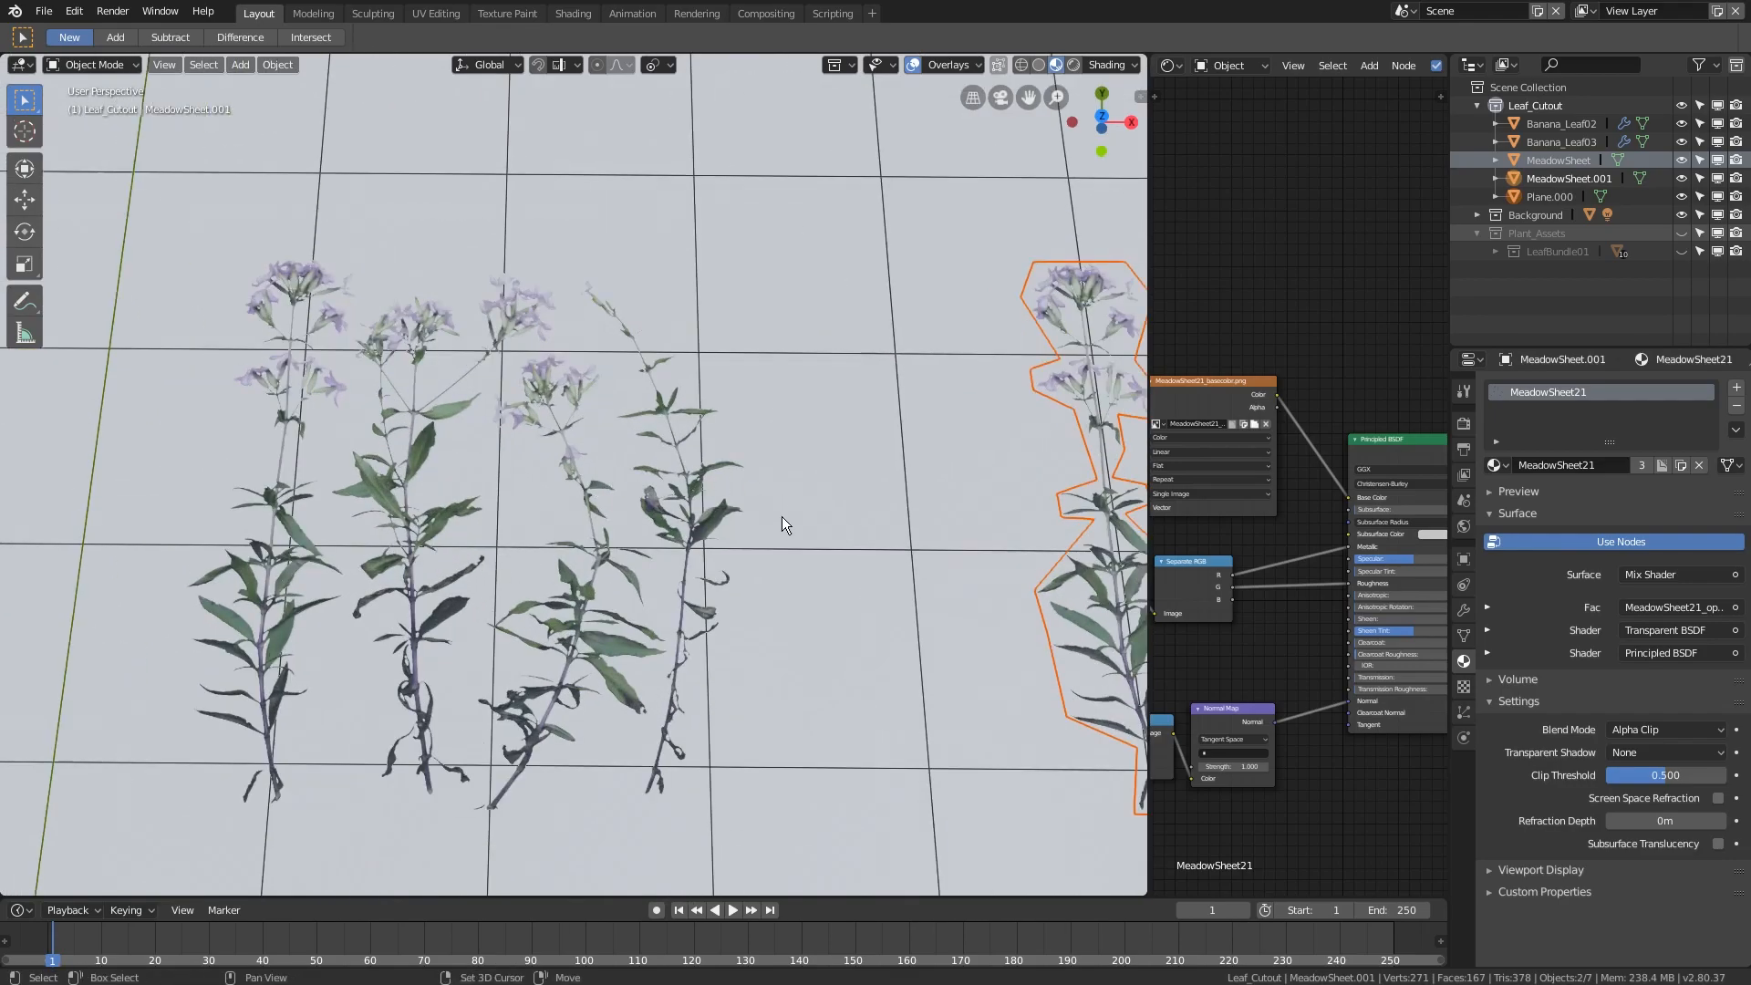
middle_click_drag(1085, 544, 759, 501, "shift")
middle_click_drag(356, 616, 602, 578, "shift")
scroll(602, 578, "up", 2)
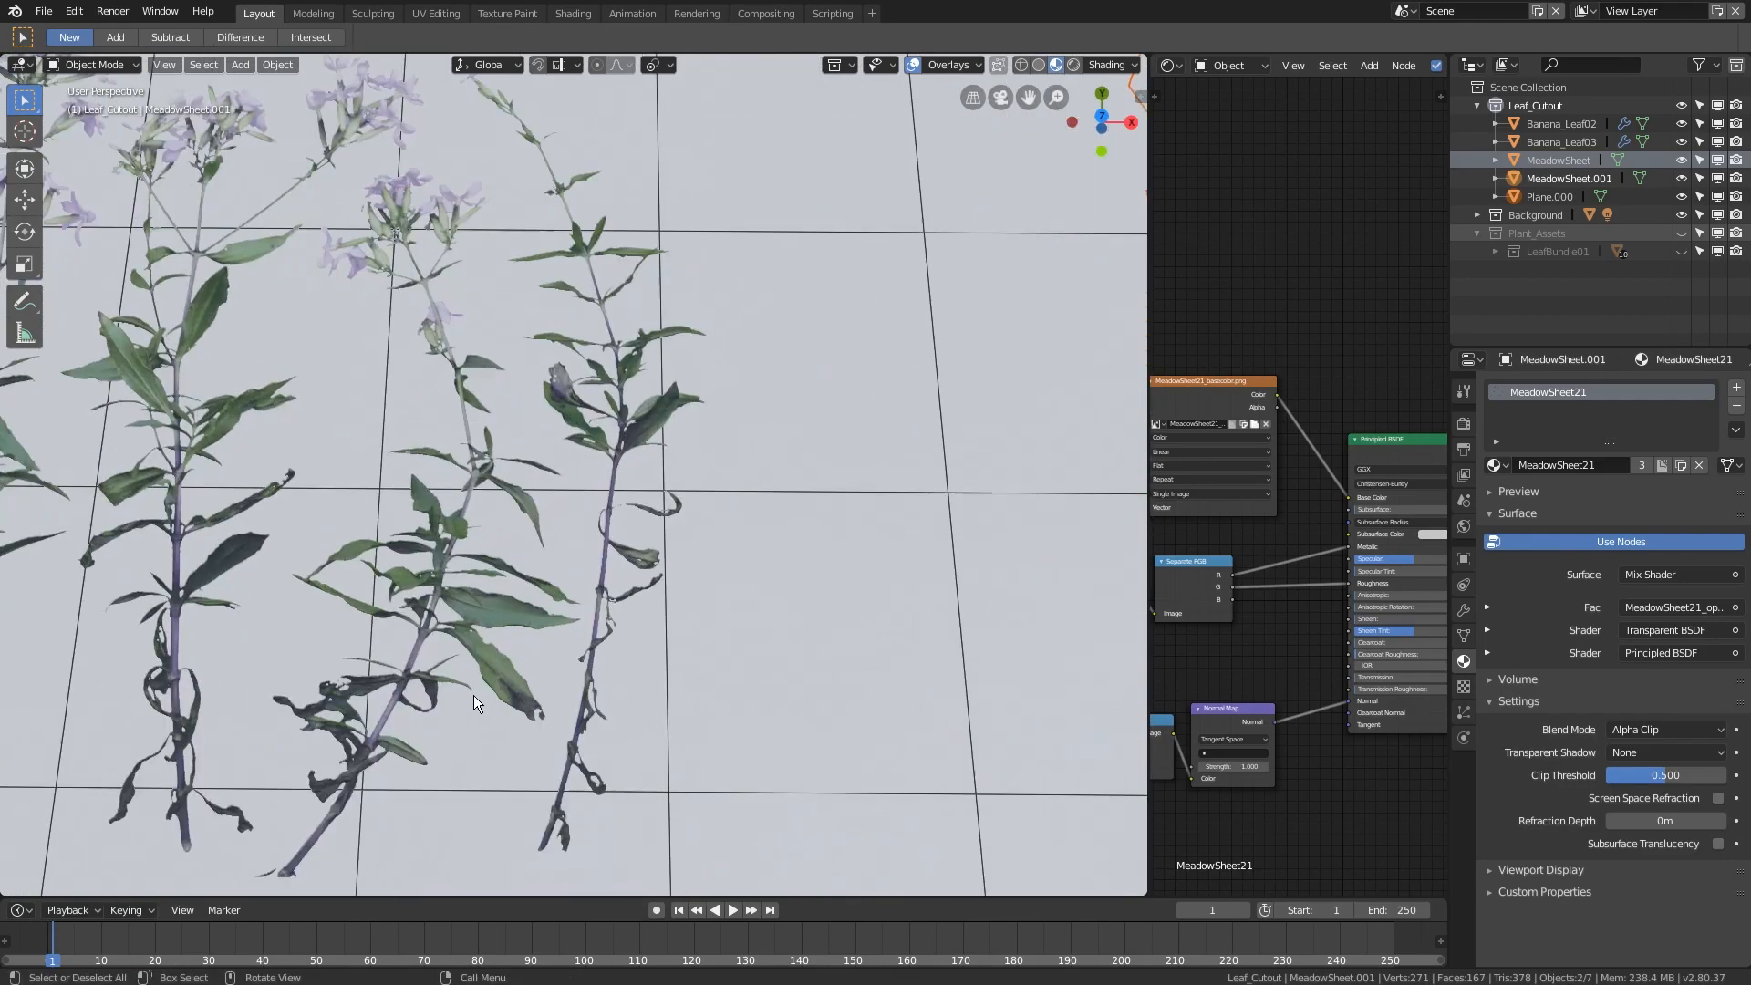
scroll(525, 605, "down", 4)
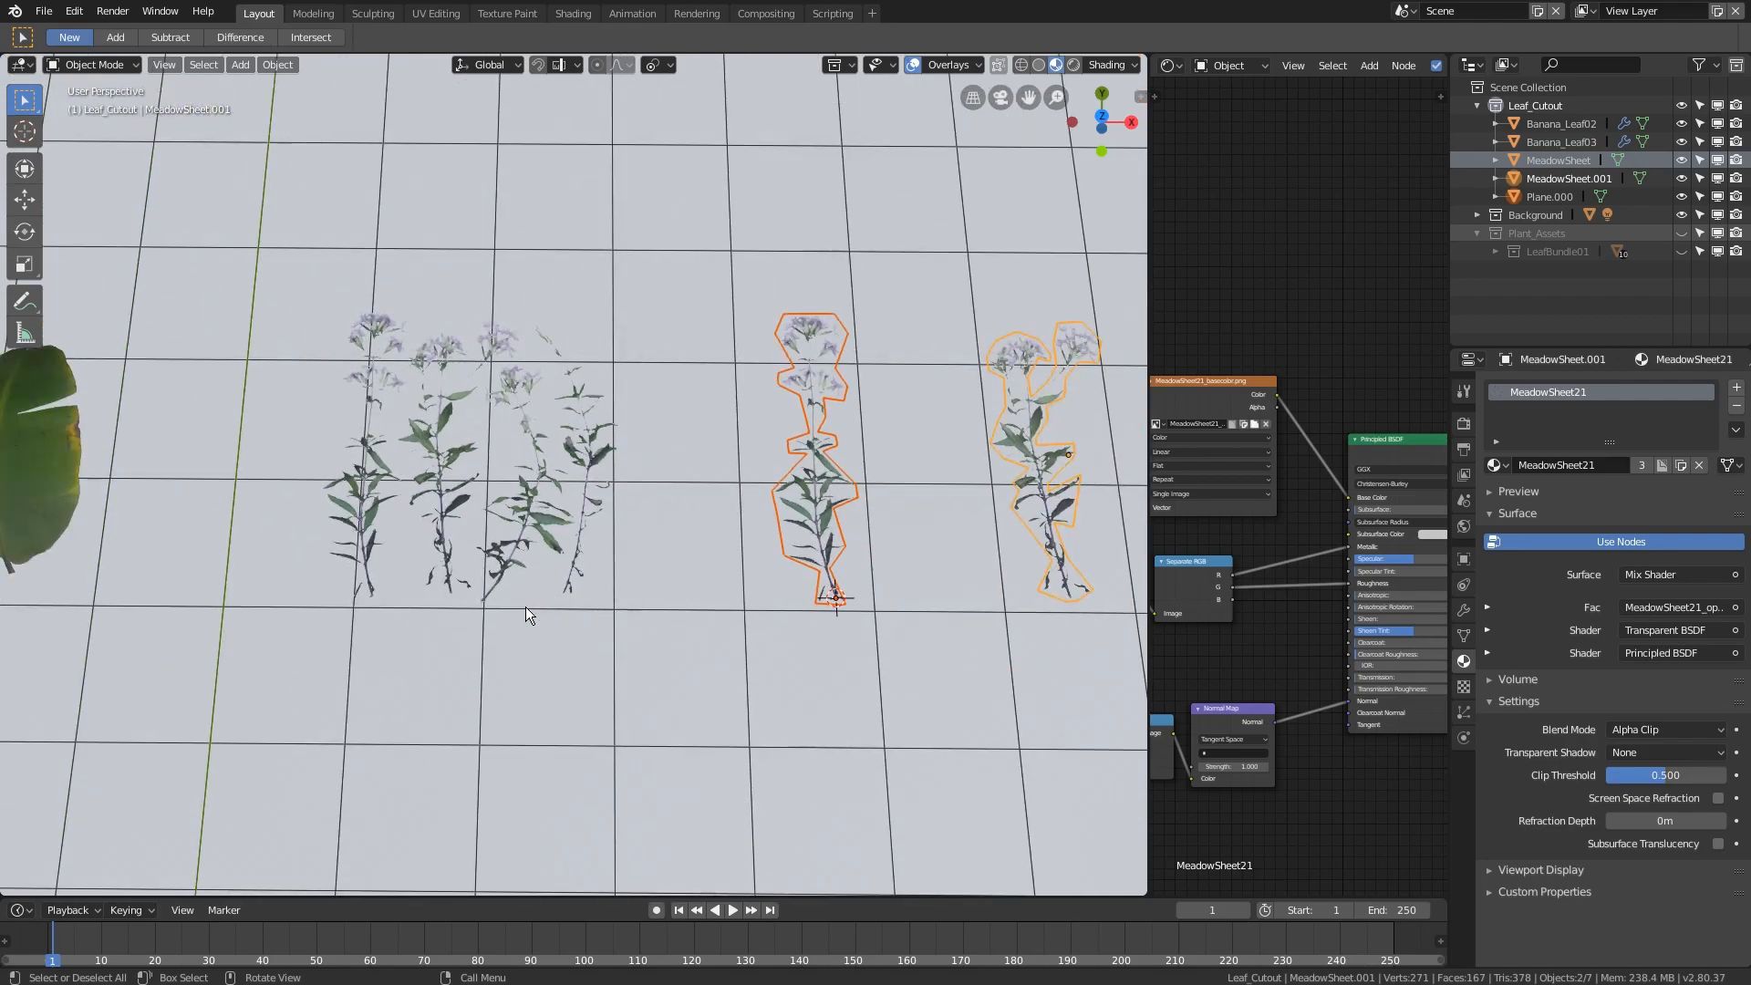
- Select the first extracted flower and save the file
middle_click_drag(851, 420, 609, 505, "shift")
left_click(606, 529)
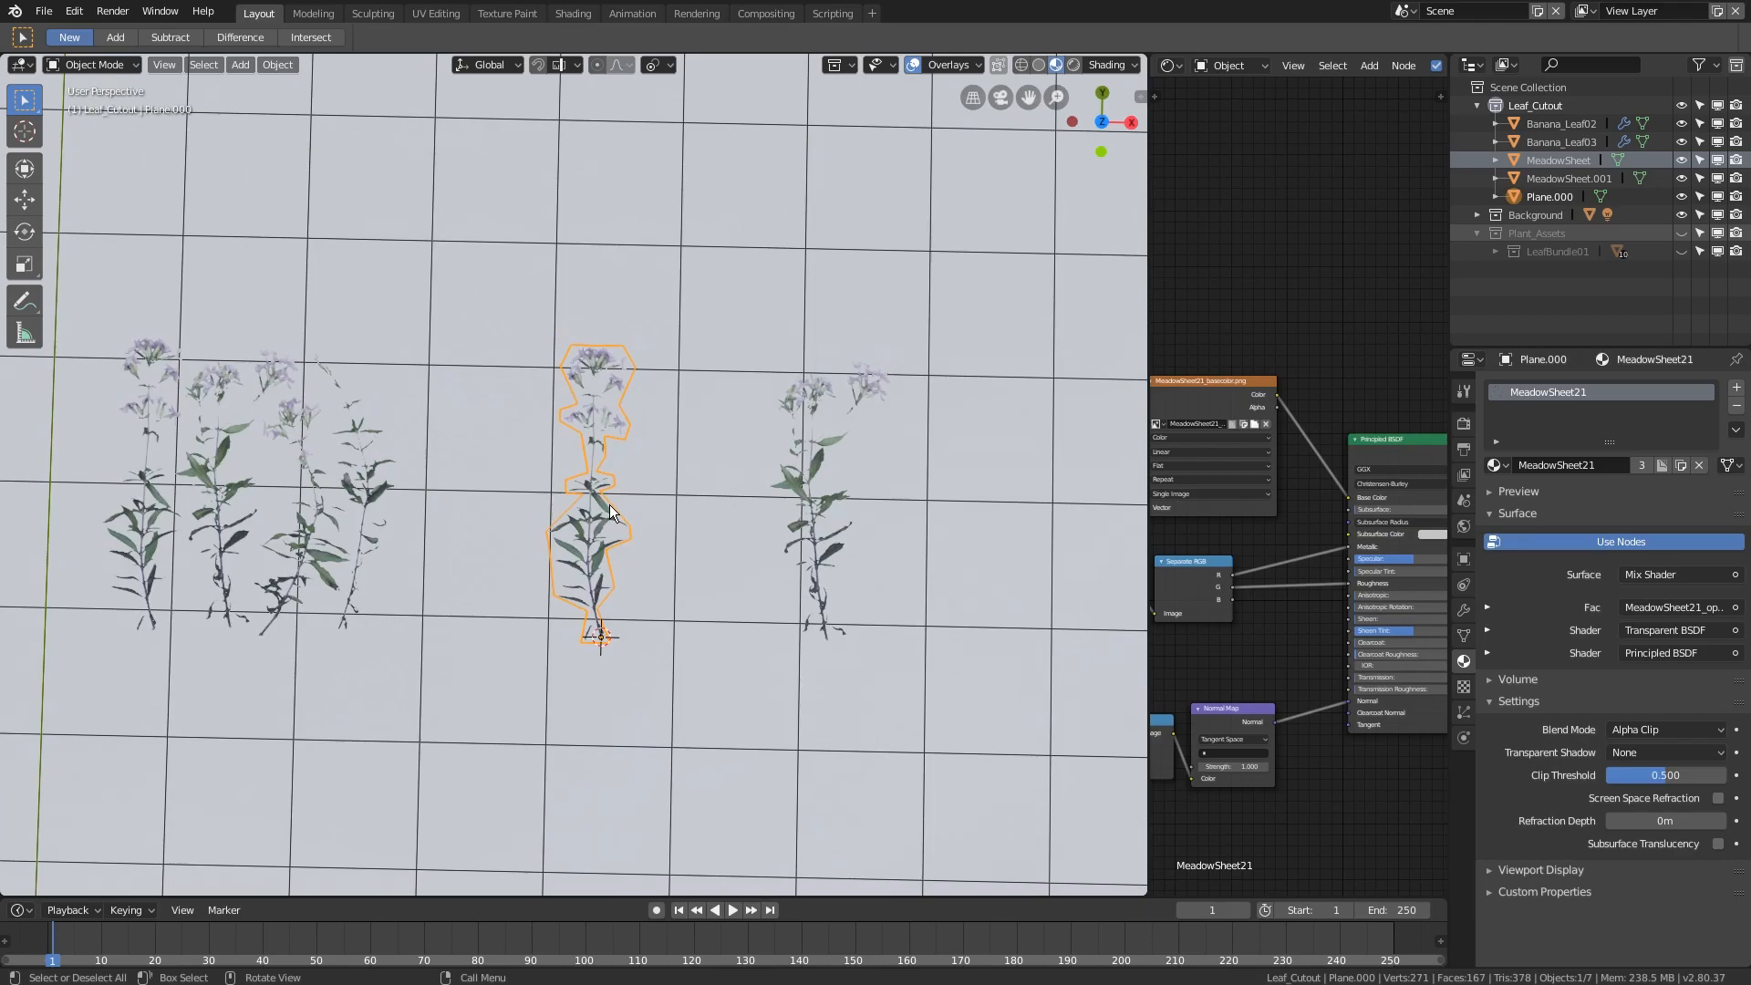
key("ctrl+s")
scroll(609, 505, "down", 2)
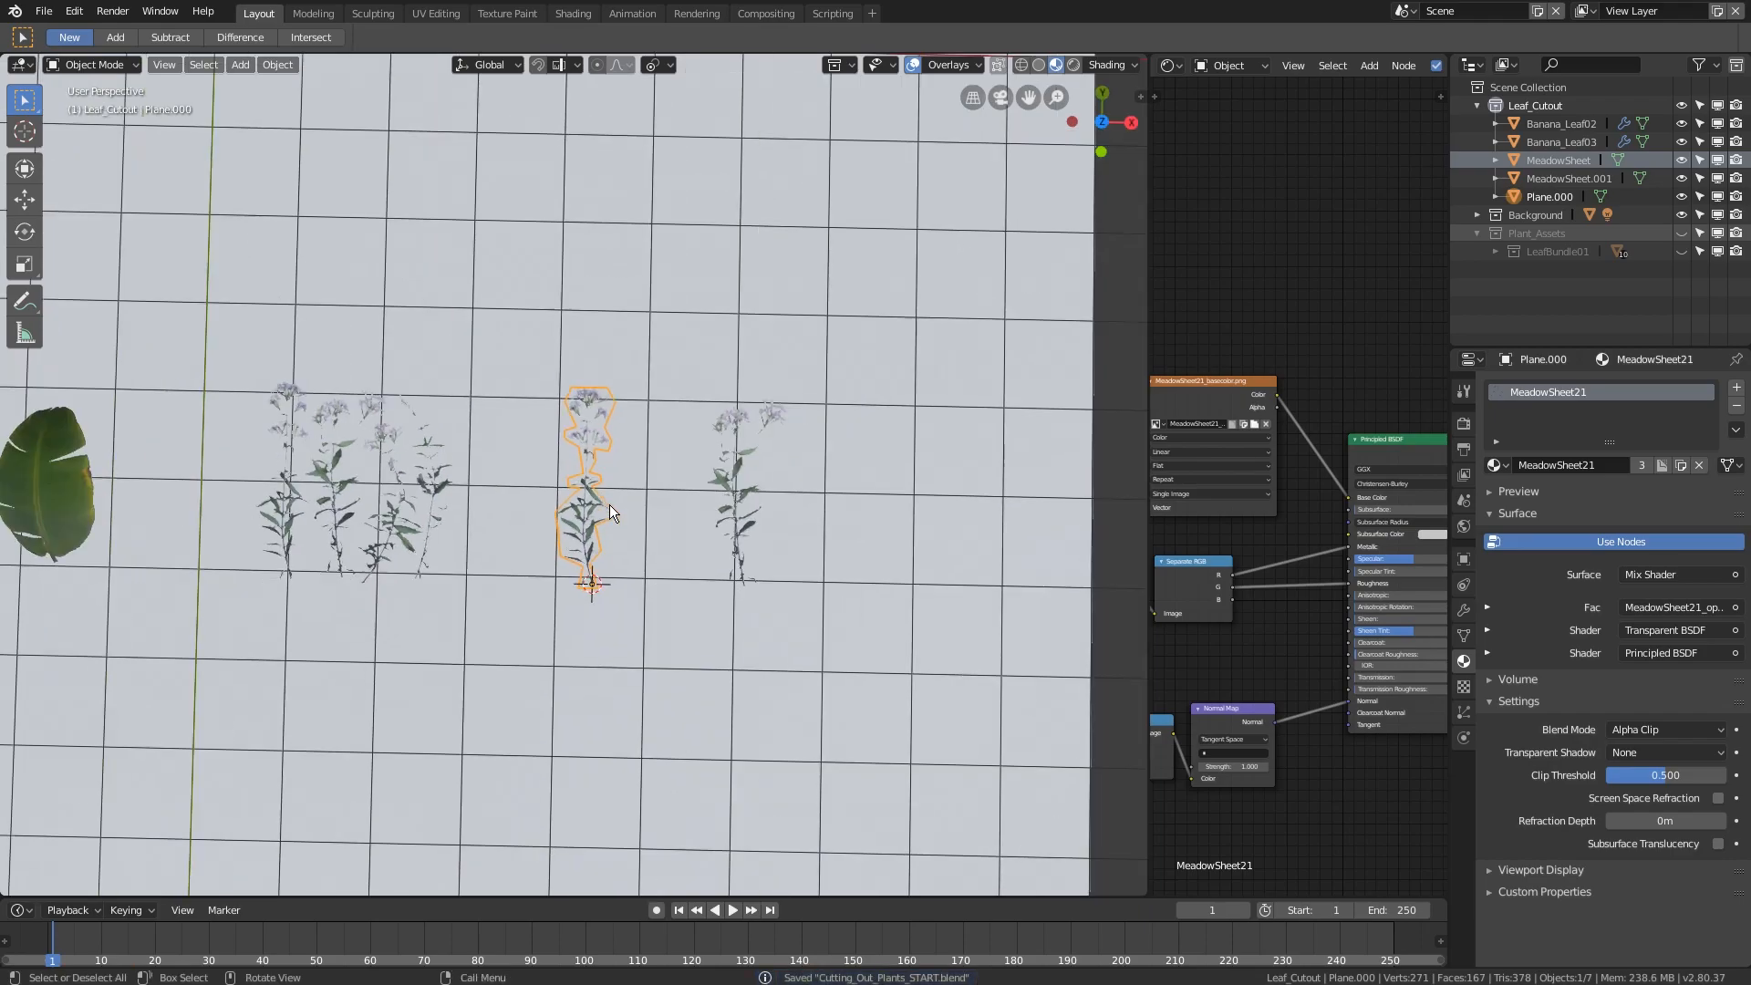
- Place the 3D cursor at the root base of the second extracted flower and set the flower's origin to it
left_click(743, 496)
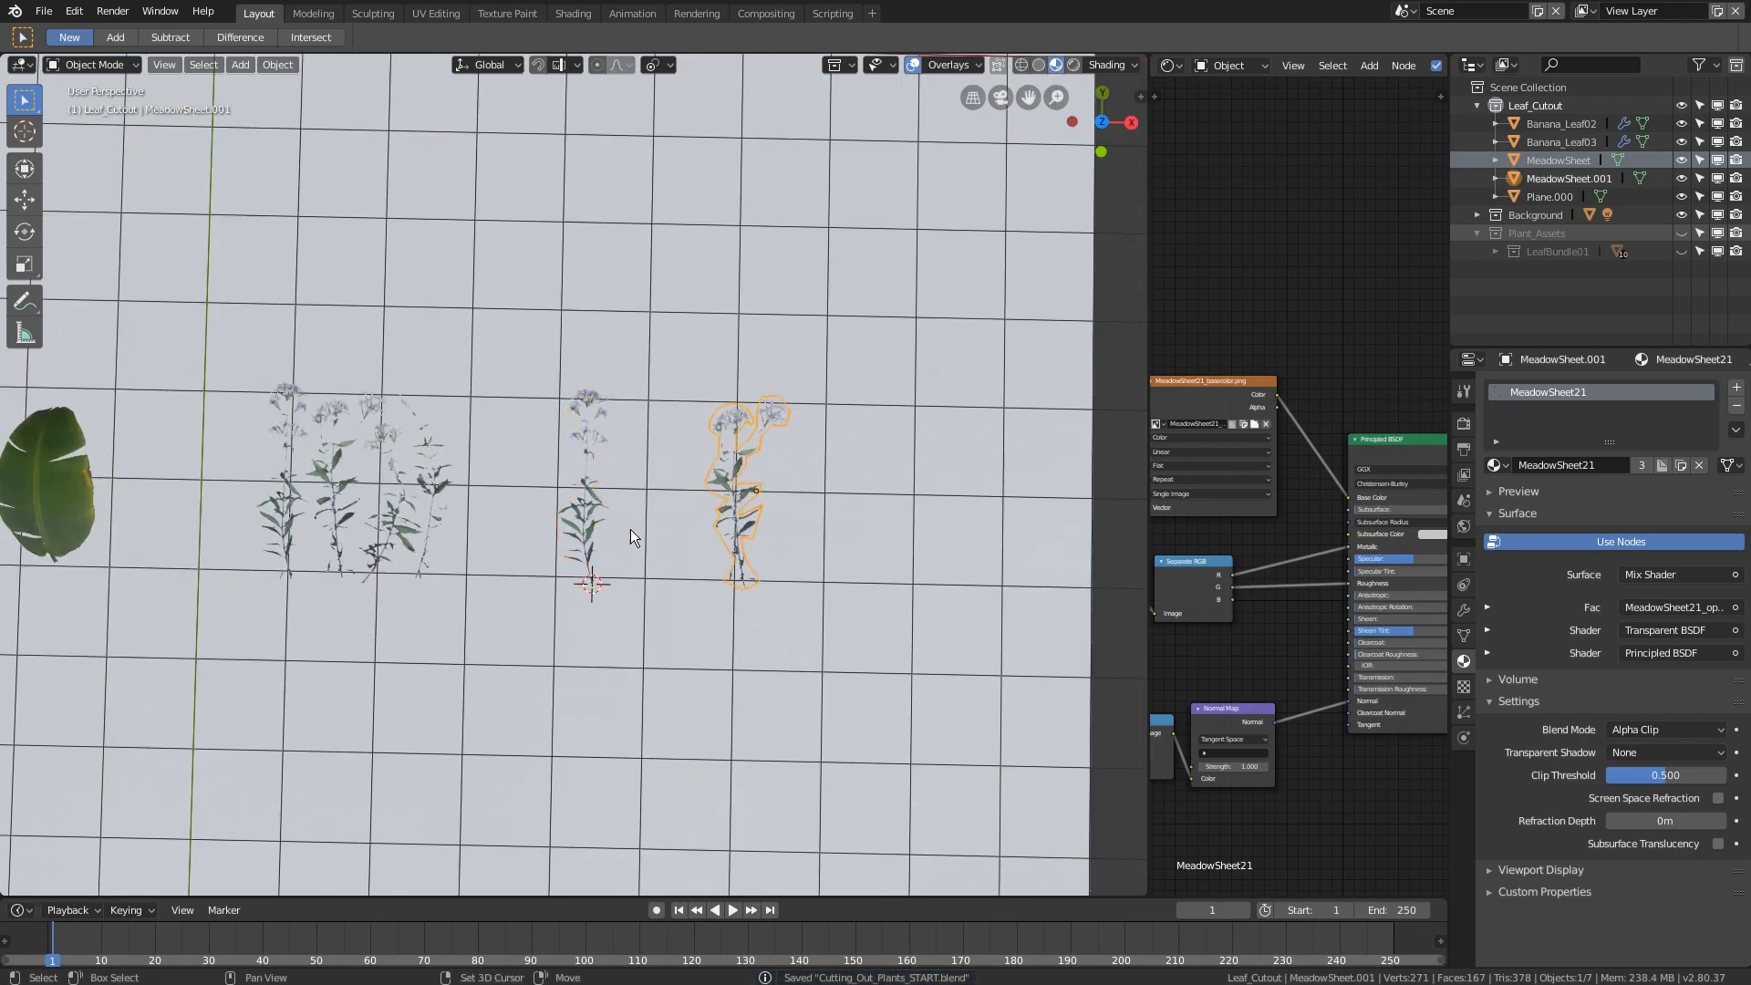
key("KP_7")
scroll(686, 584, "up", 7)
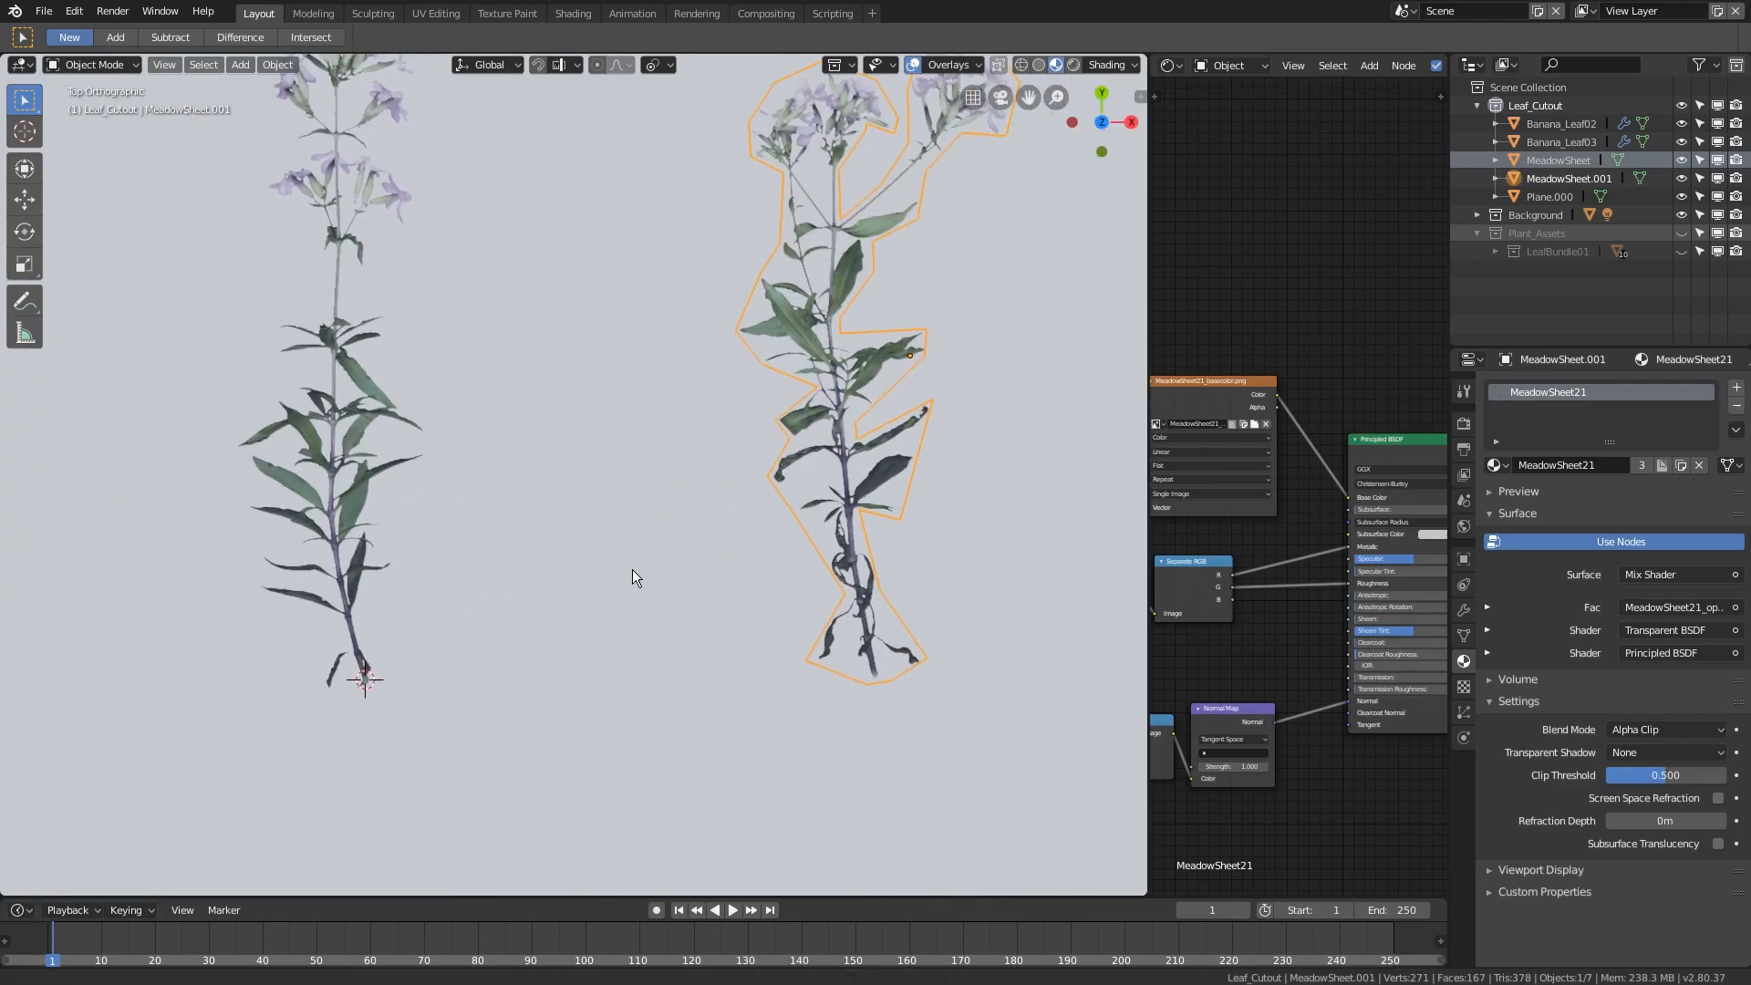
middle_click_drag(686, 584, 252, 450, "shift")
right_click(465, 541, "shift")
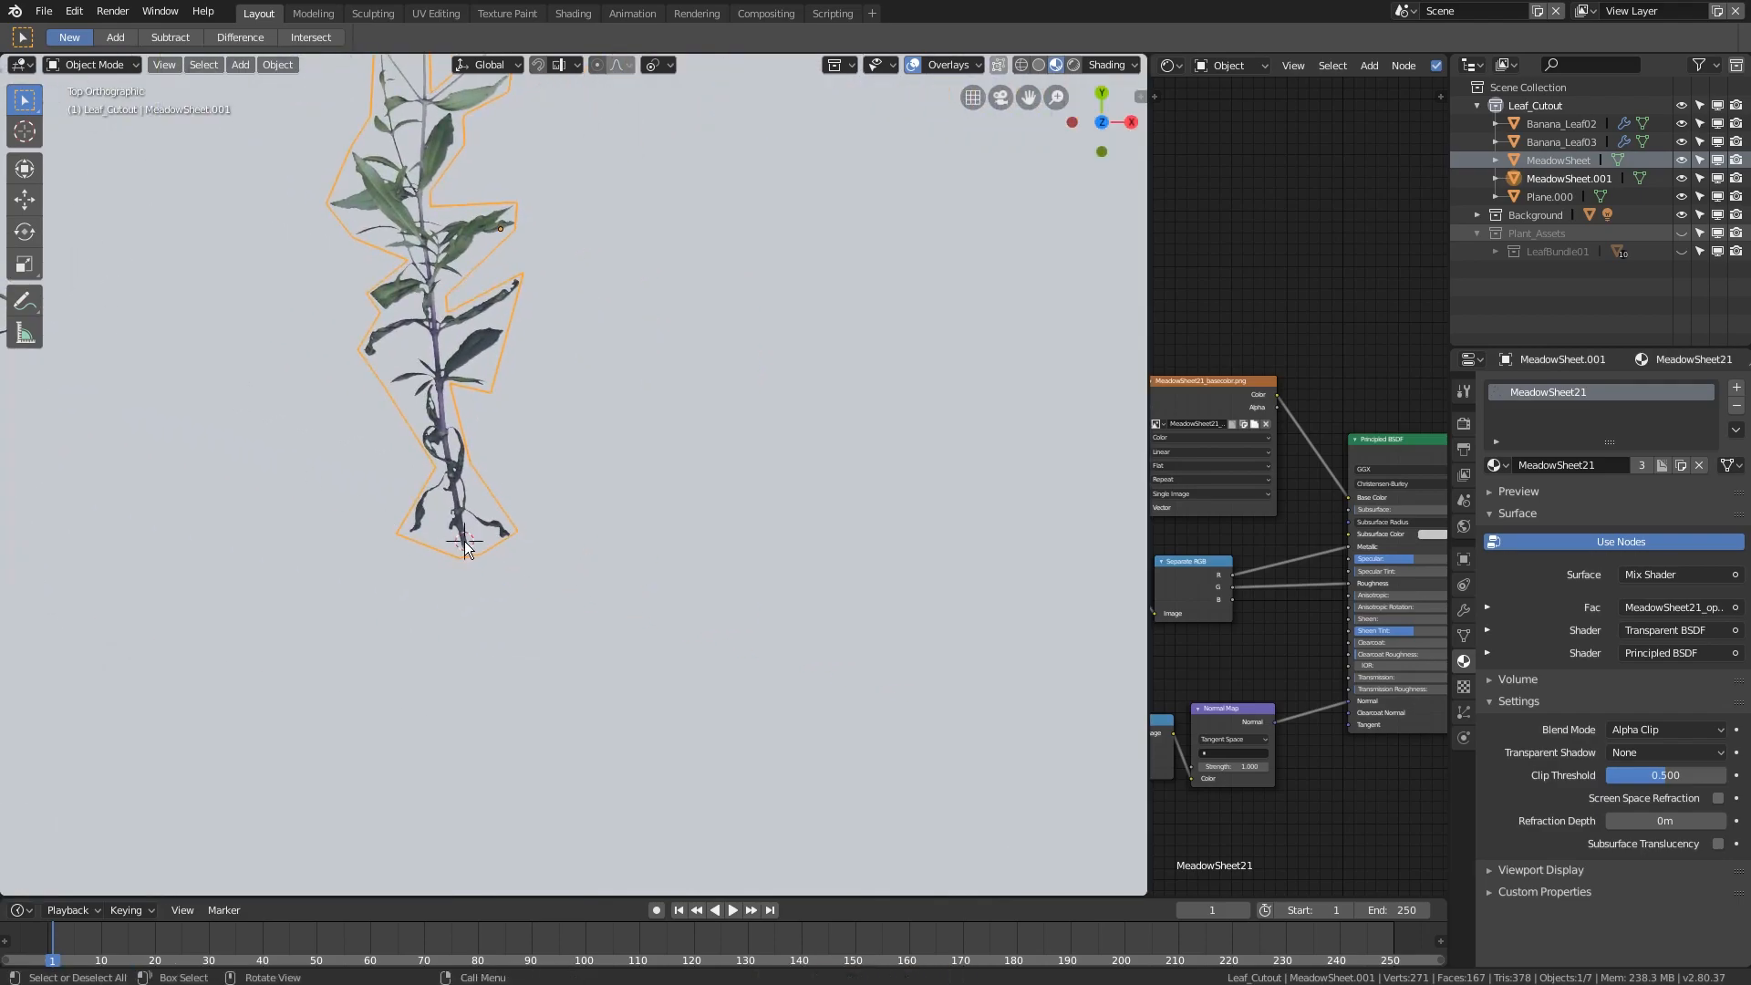
right_click(464, 545)
mouse_move(466, 547)
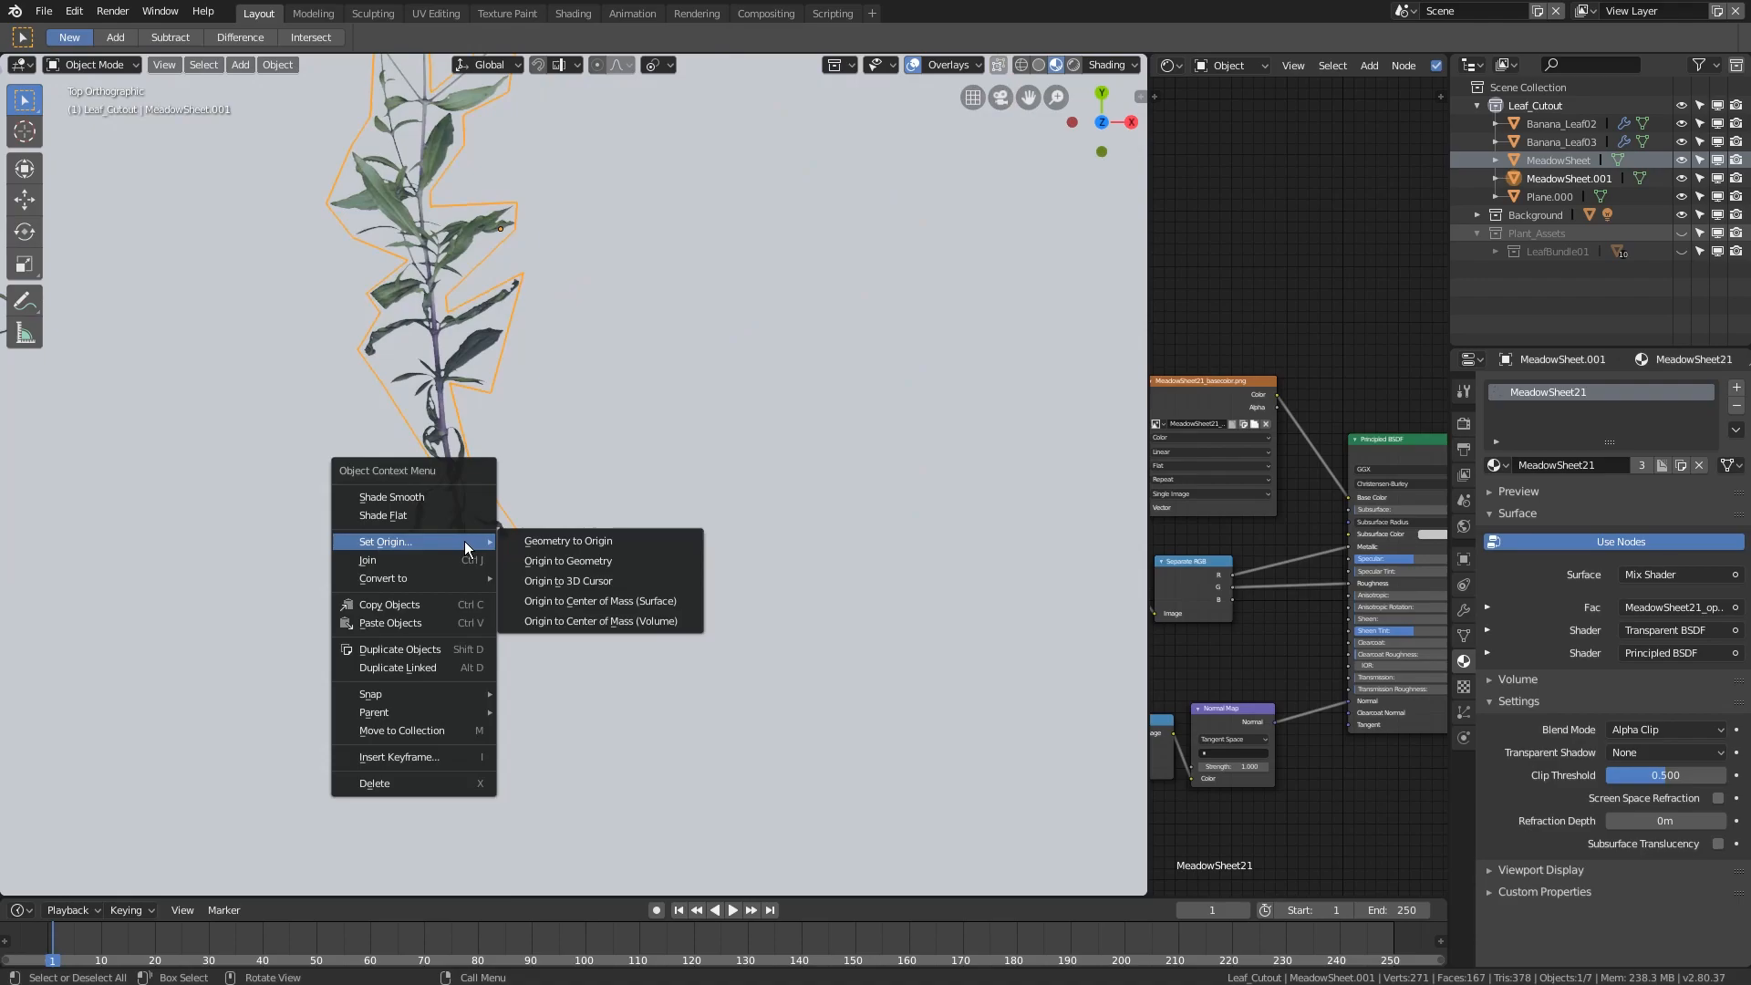
left_click(605, 582)
- Duplicate both extracted flowers together and place the copies in the empty area above the originals
scroll(605, 581, "down", 2)
scroll(606, 582, "down", 1)
middle_click_drag(542, 524, 784, 587, "shift")
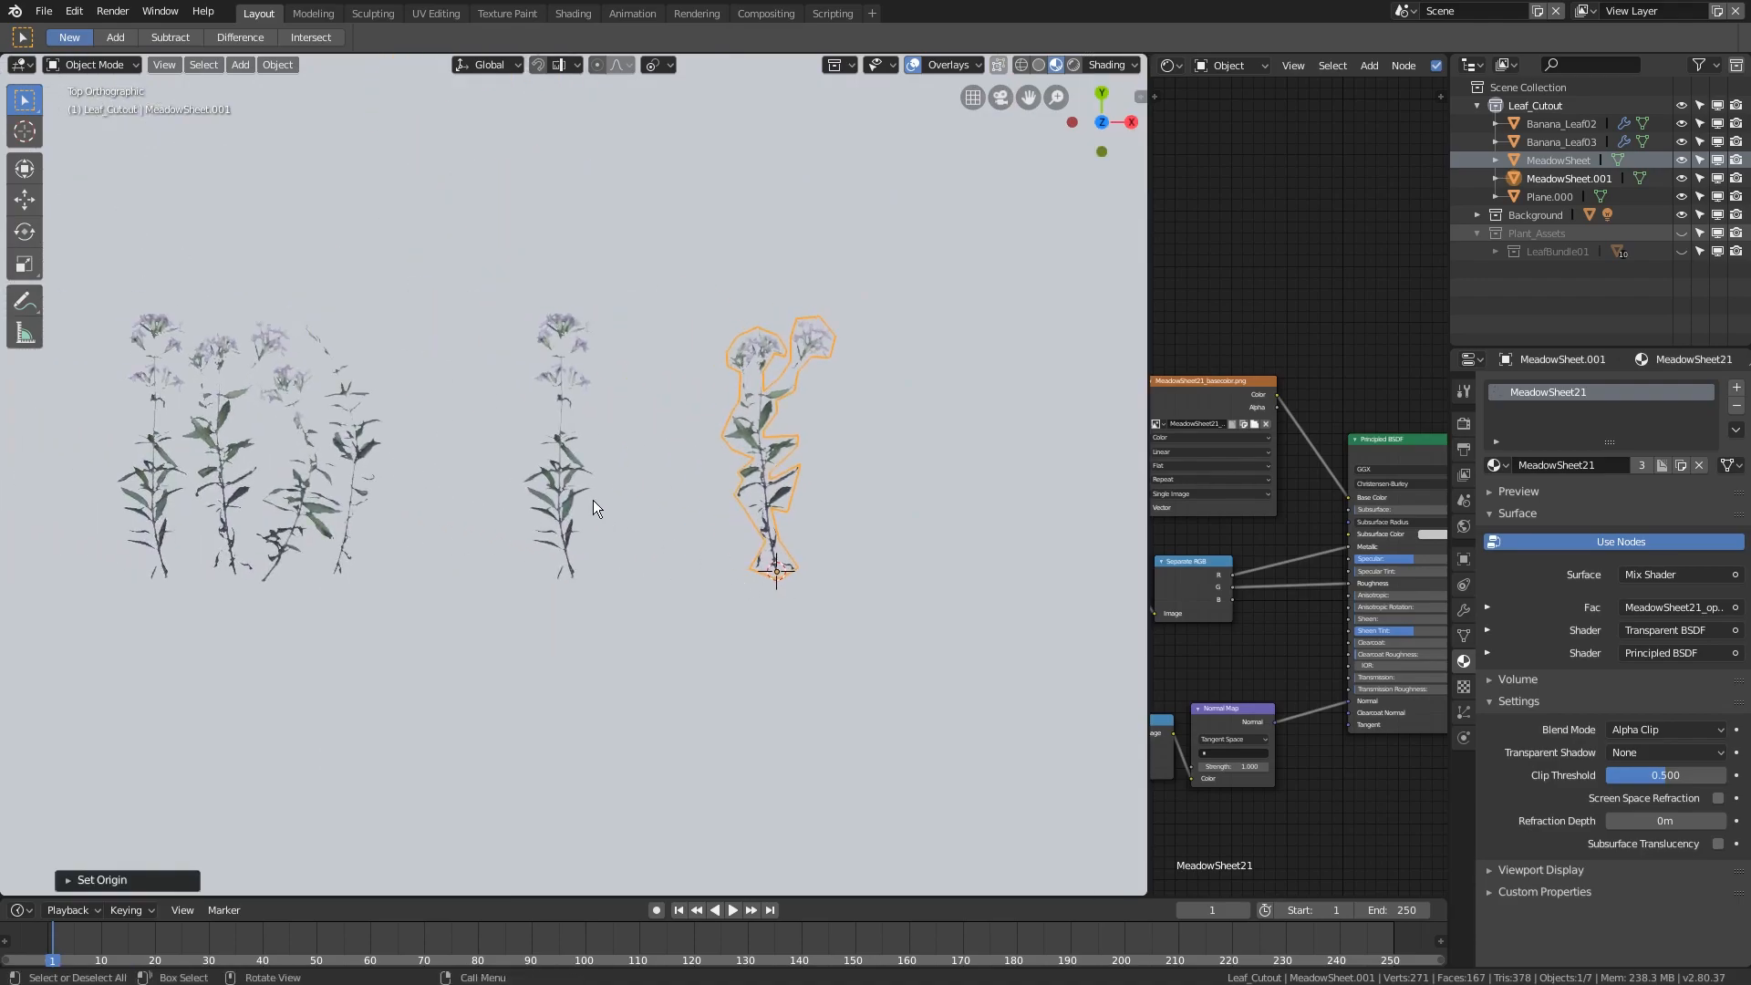
left_click(567, 484)
left_click(768, 467, "shift")
key("shift+d")
right_click(736, 577)
scroll(736, 576, "down", 4)
key("g")
left_click(630, 460)
middle_click_drag(575, 465, 661, 554, "shift")
- Move the two flower copies into a new collection named MeadowFlowers inside Plant_Assets
key("m")
mouse_move(661, 555)
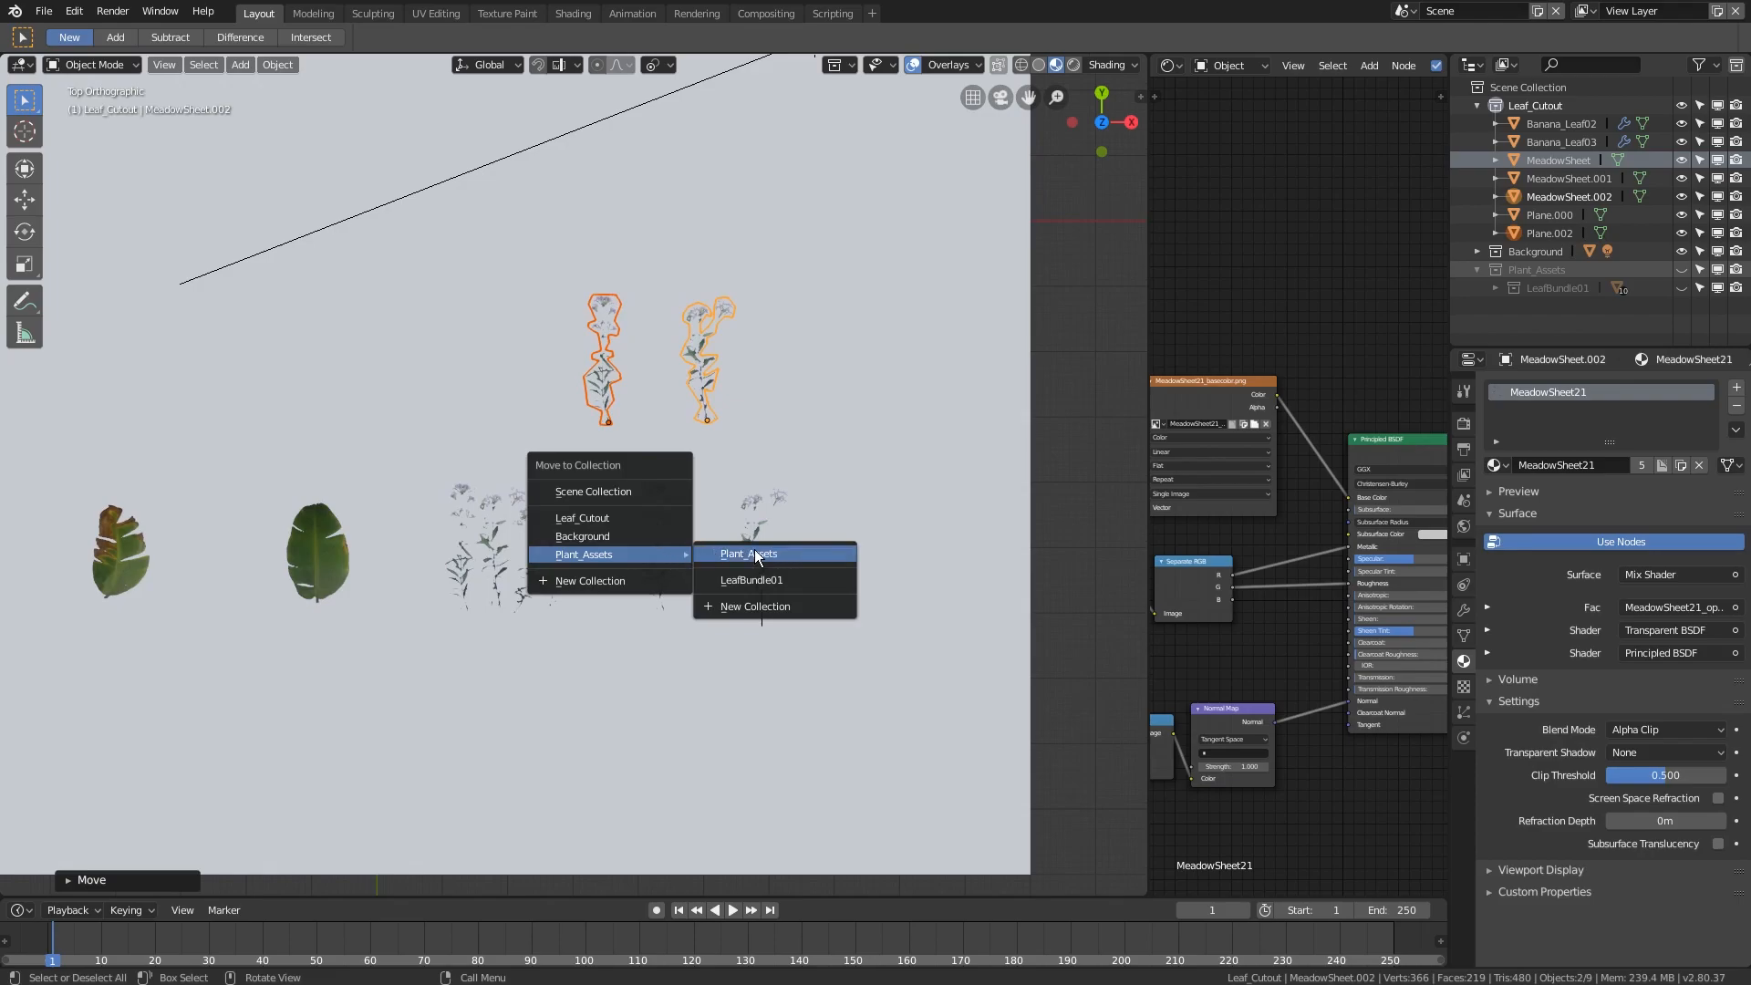
left_click(740, 605)
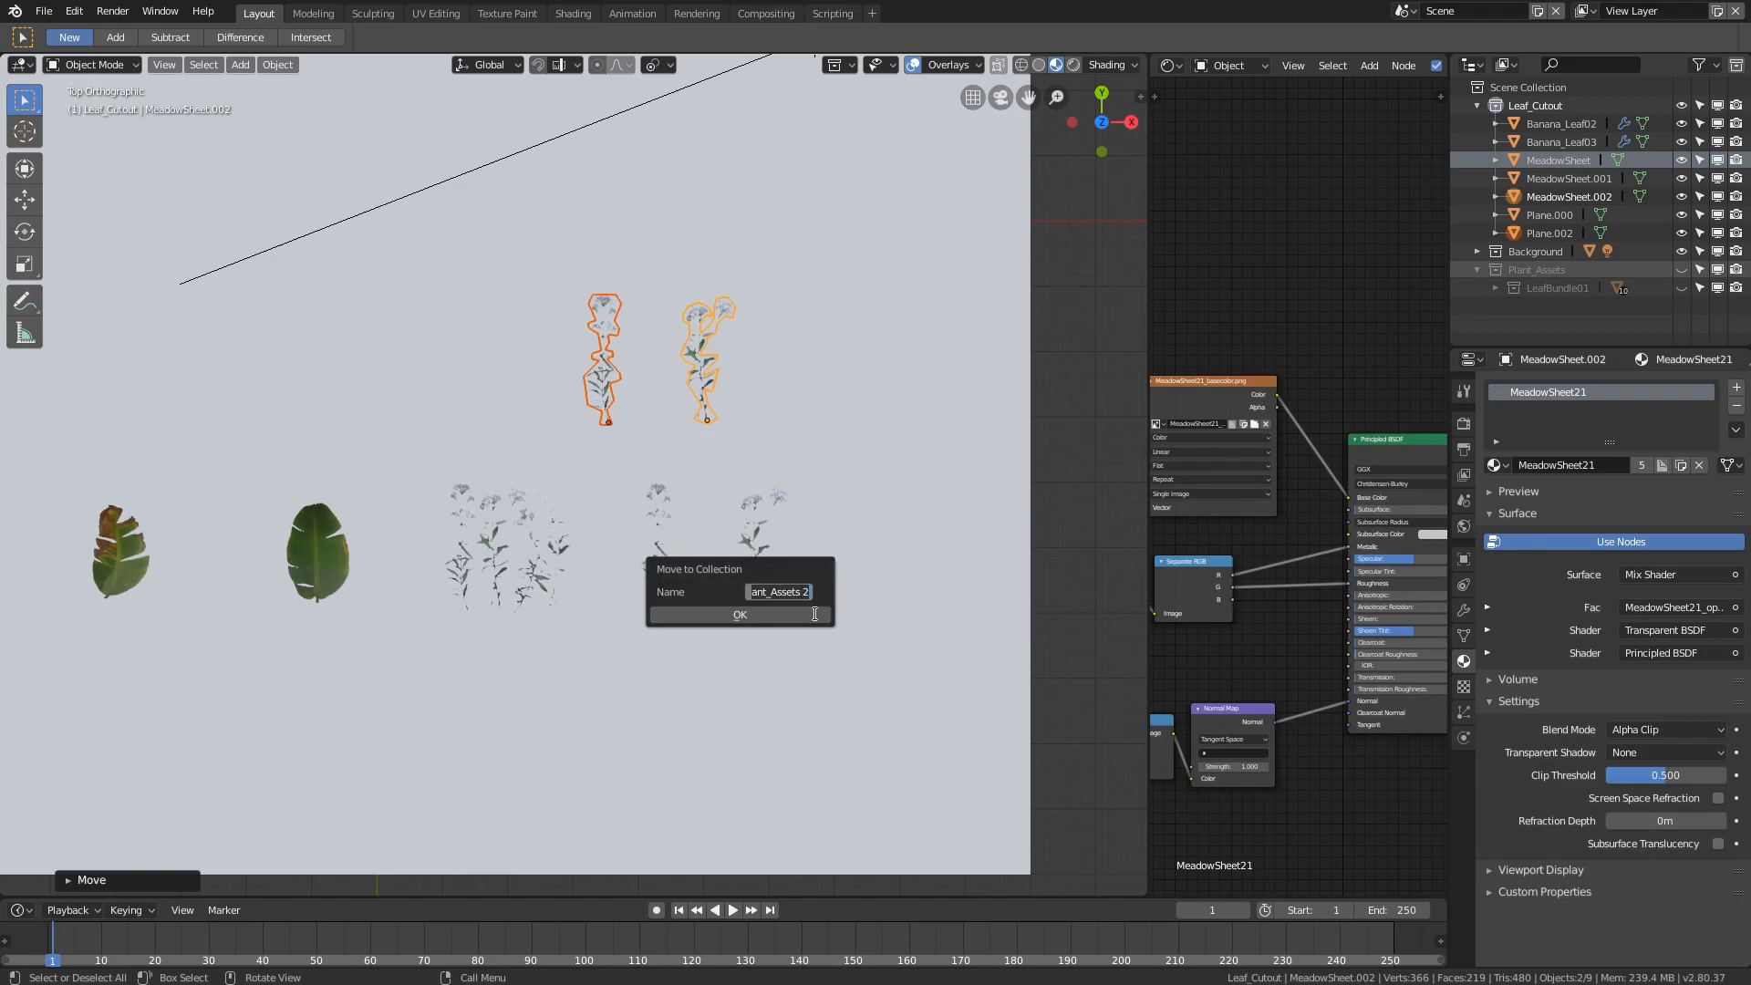
type("MeadowFlo")
left_click(818, 615)
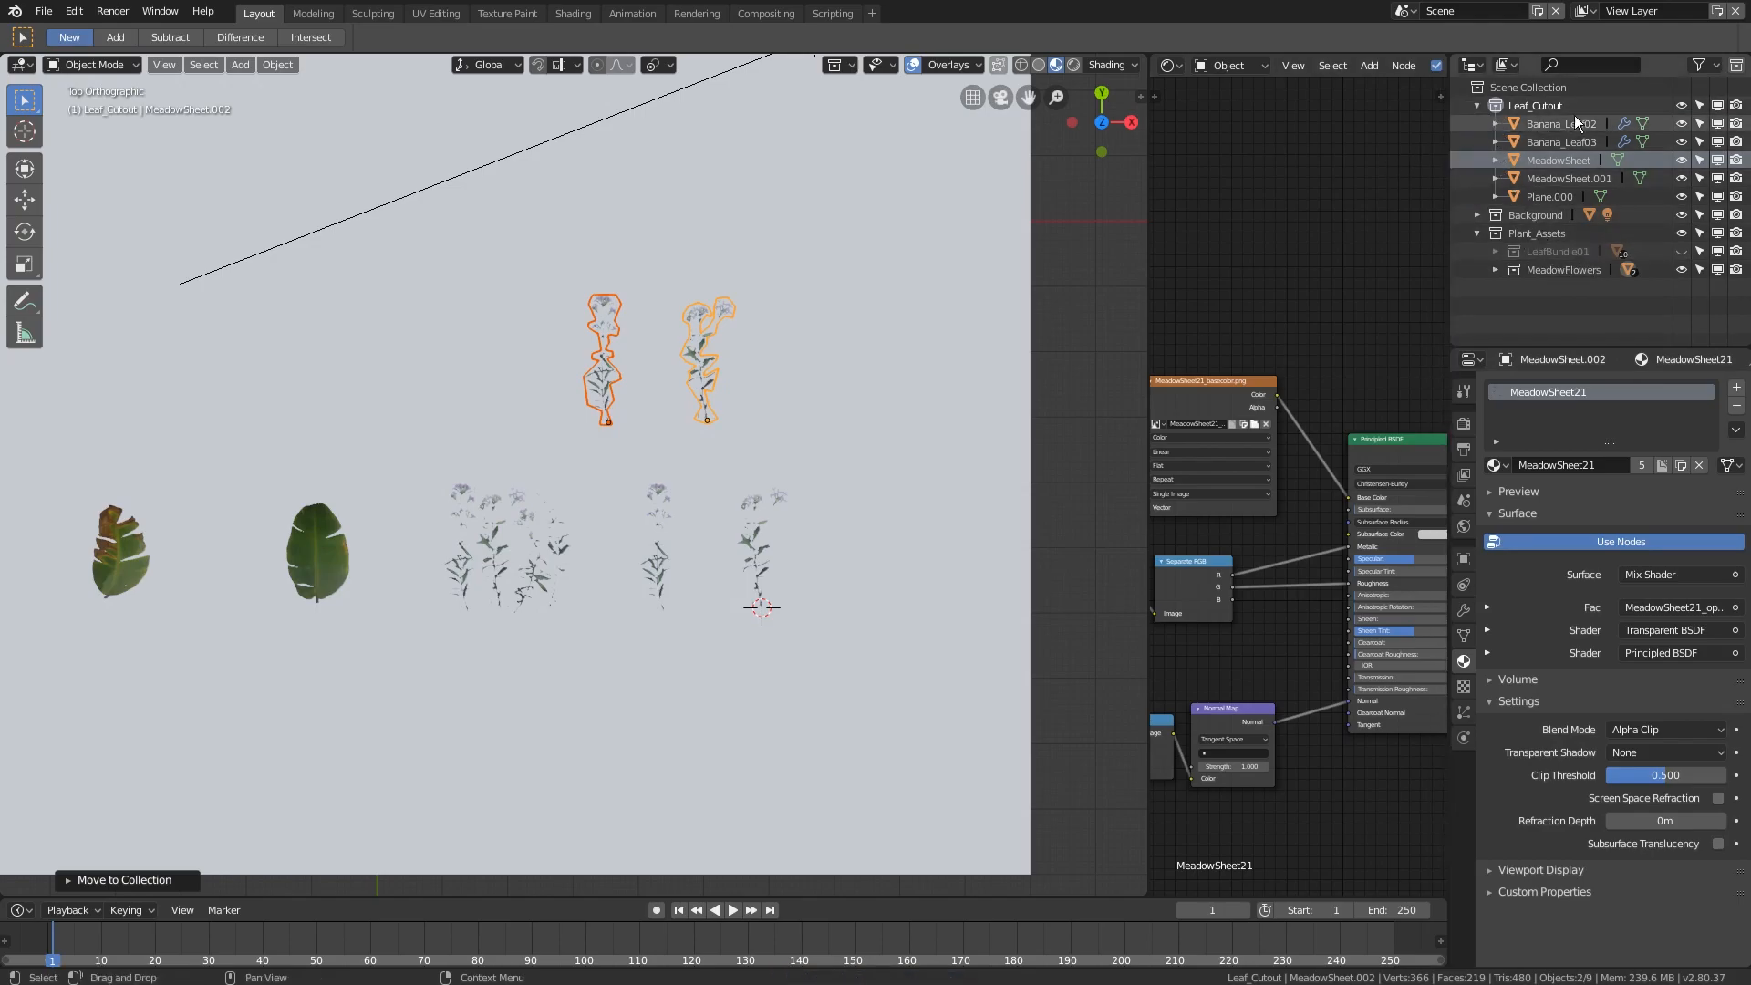
- Hide and collapse the Leaf_Cutout collection, and briefly show the LeafBundle01 collection before hiding it again
left_click(1683, 107)
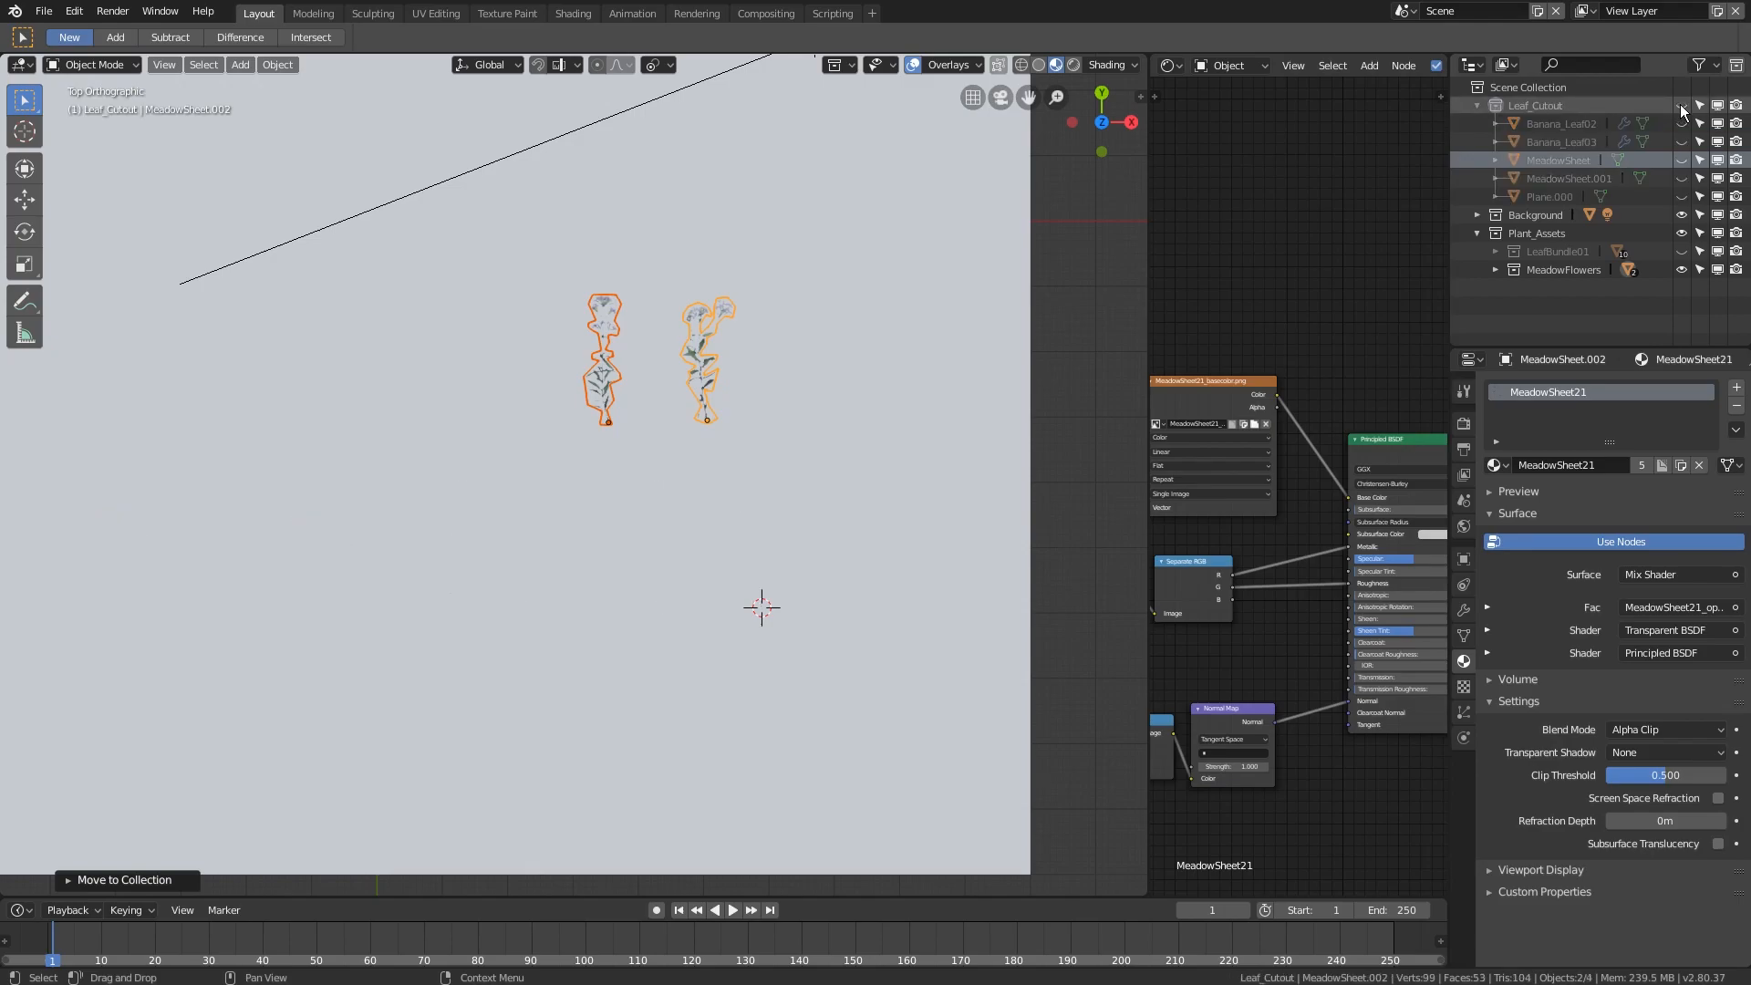
left_click(1477, 105)
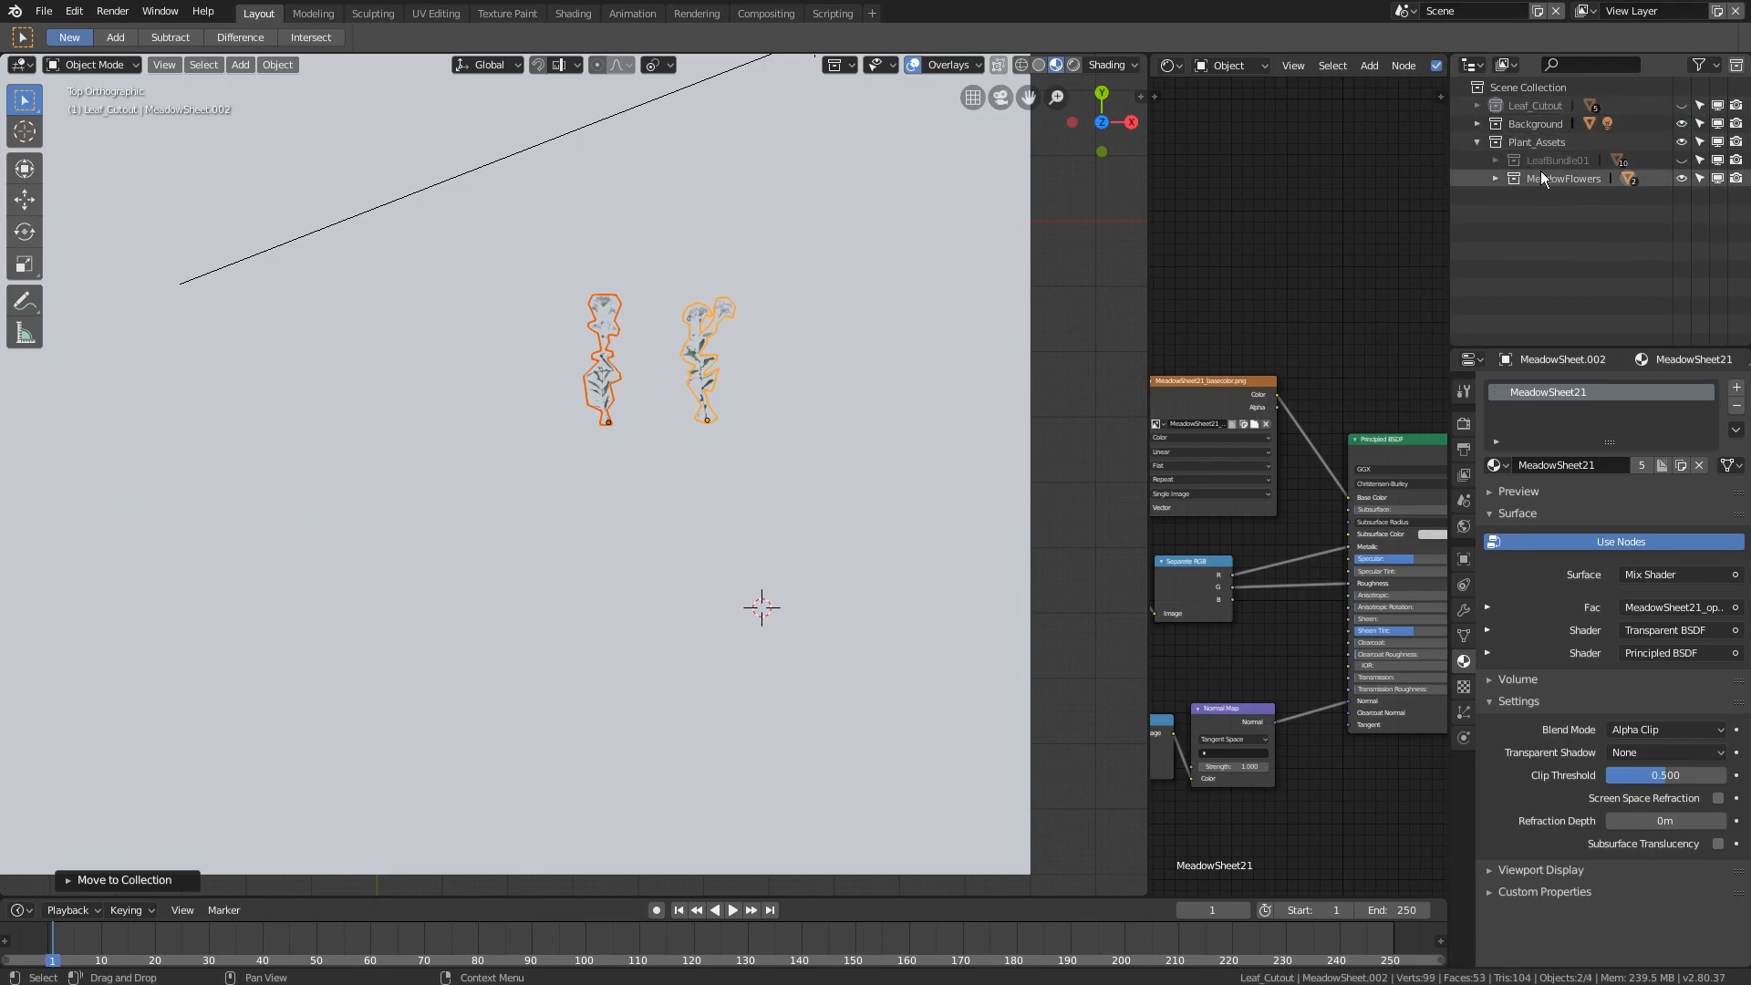
scroll(554, 415, "down", 5)
middle_click_drag(549, 419, 635, 347)
scroll(635, 347, "up", 3)
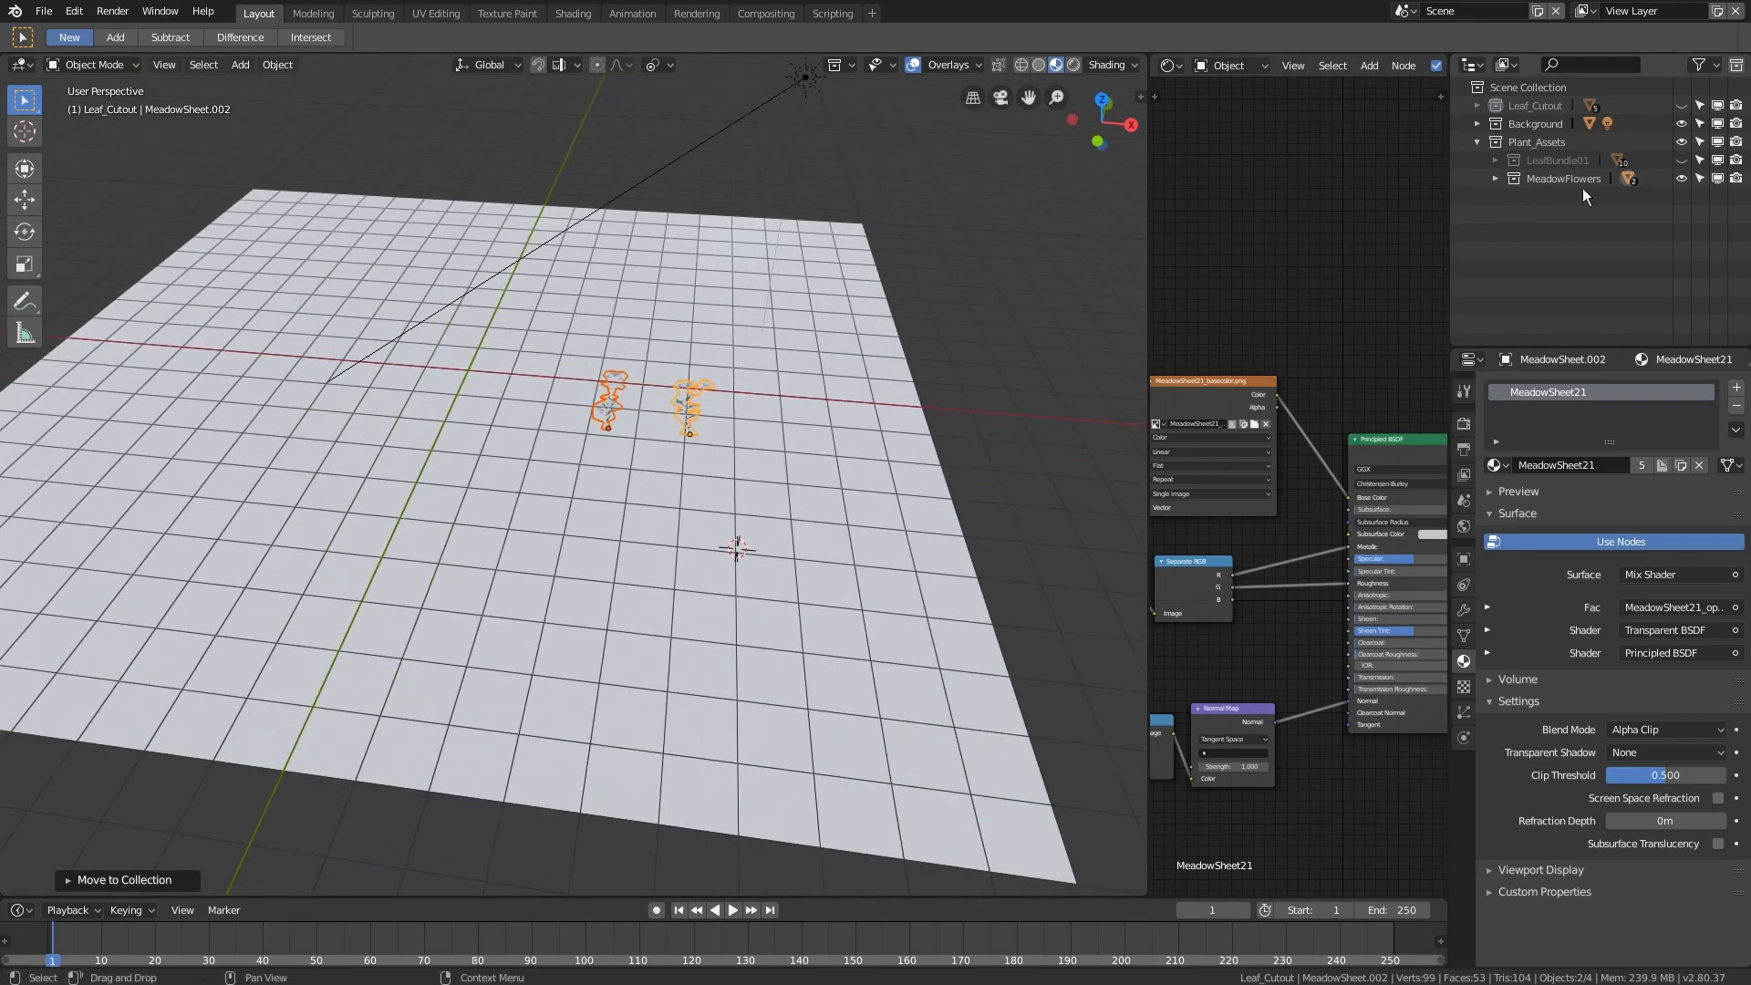
left_click(1682, 161)
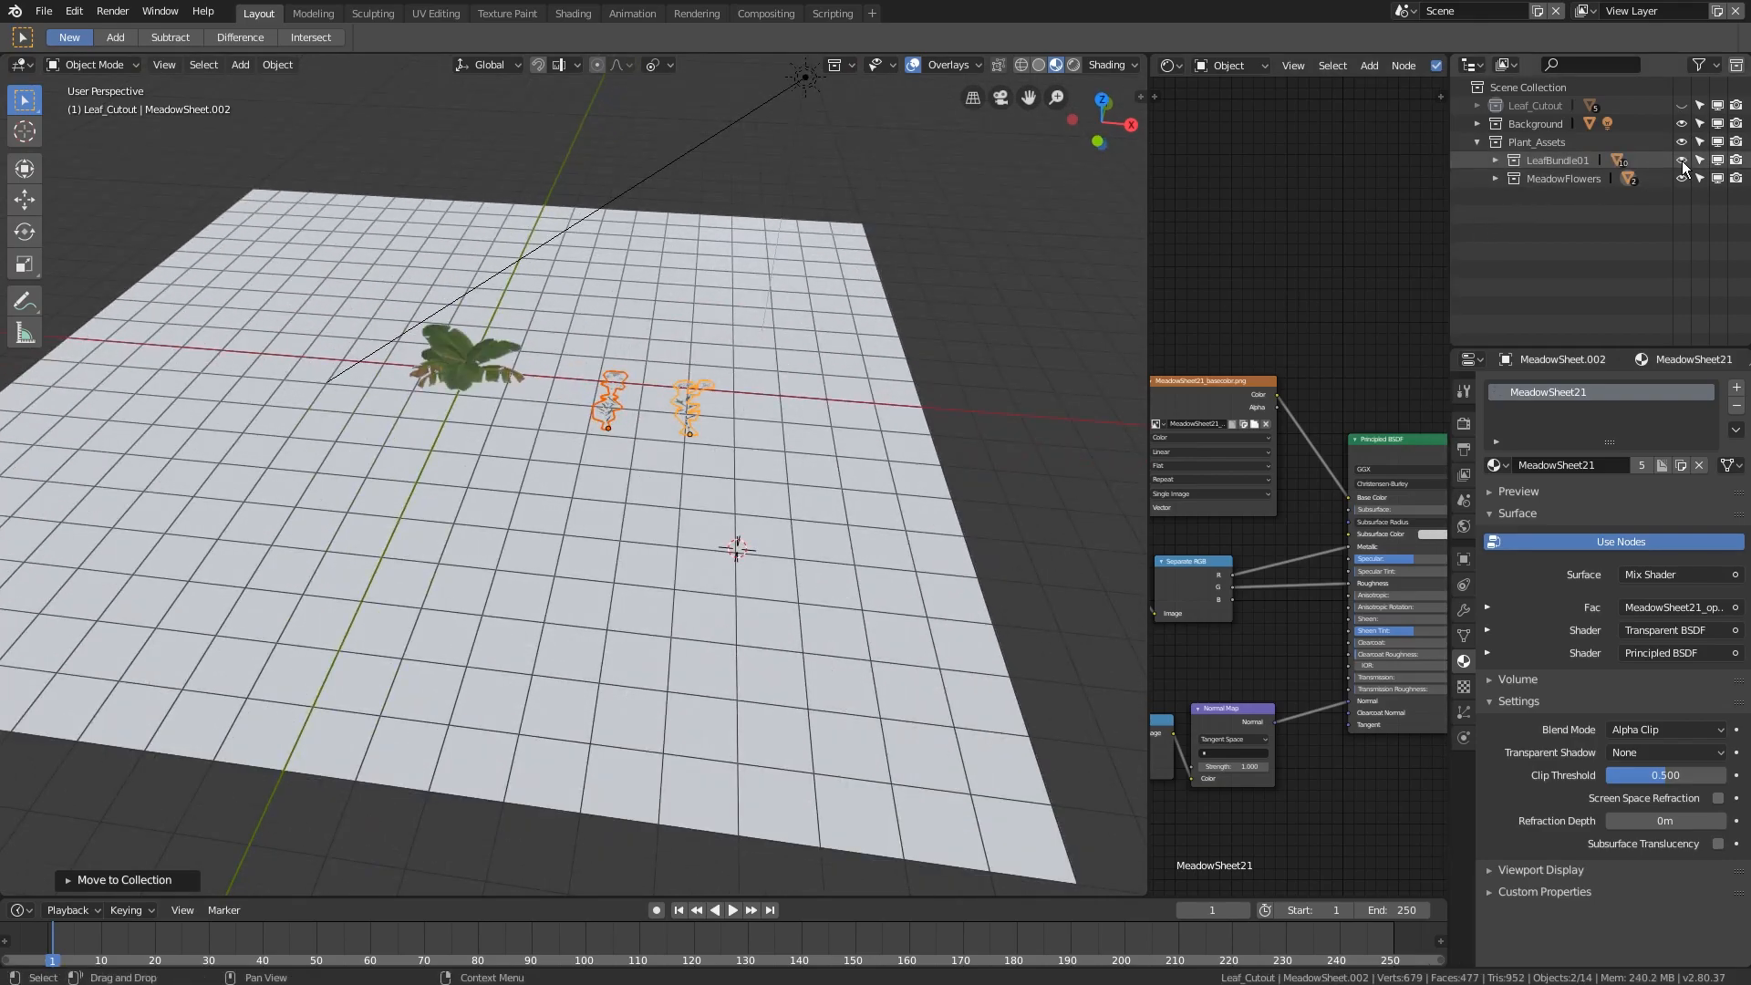
left_click(1682, 161)
- Set the 3D cursor's X, Y and Z location to 0 m
scroll(636, 402, "up", 5)
middle_click_drag(637, 402, 546, 465)
left_click(736, 431)
scroll(729, 434, "down", 2)
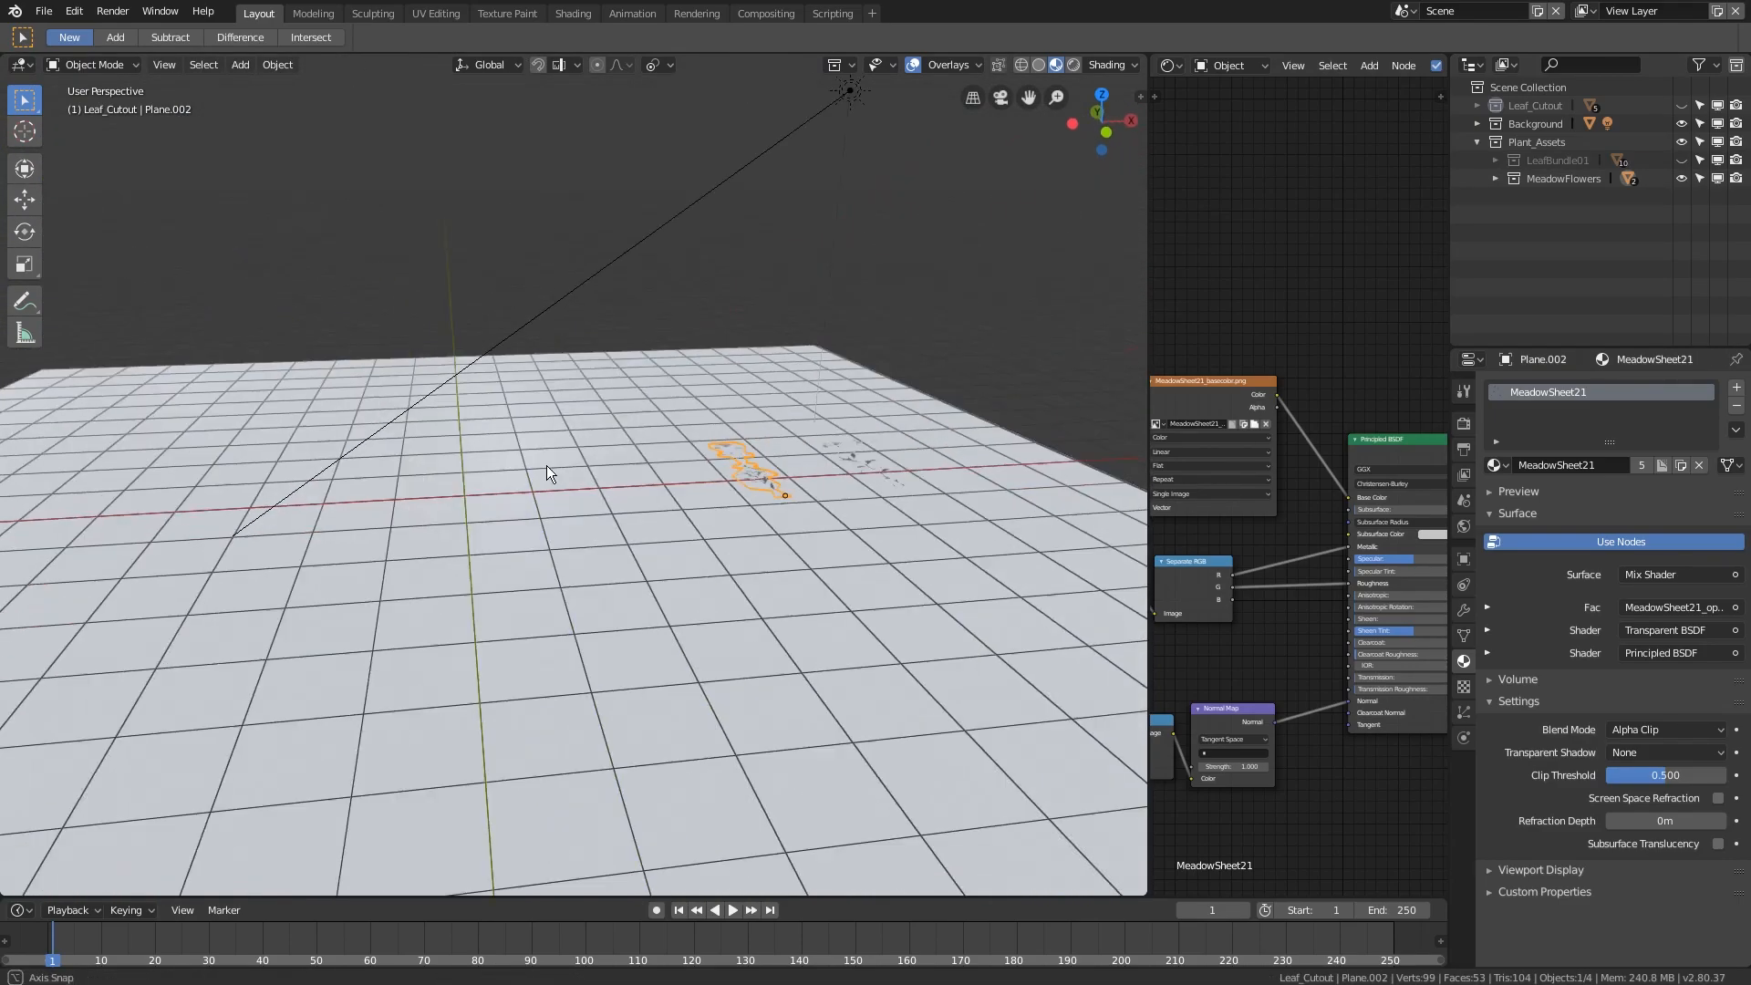
key("n")
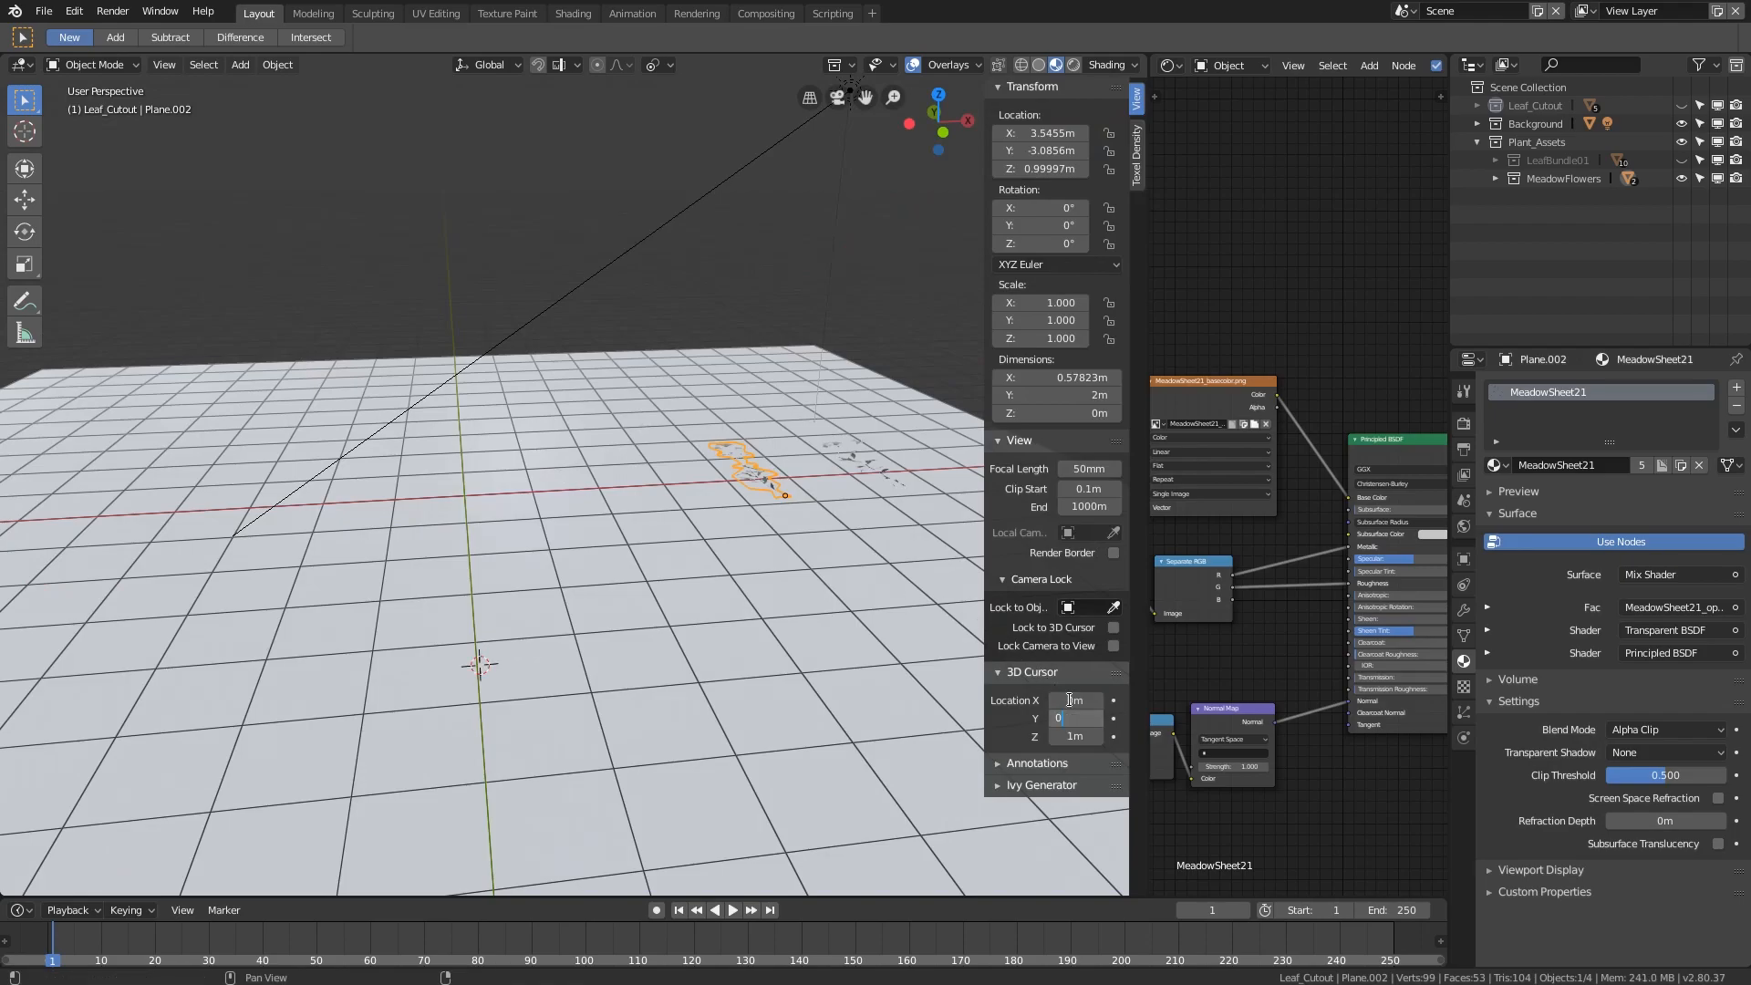
middle_click_drag(513, 562, 582, 569)
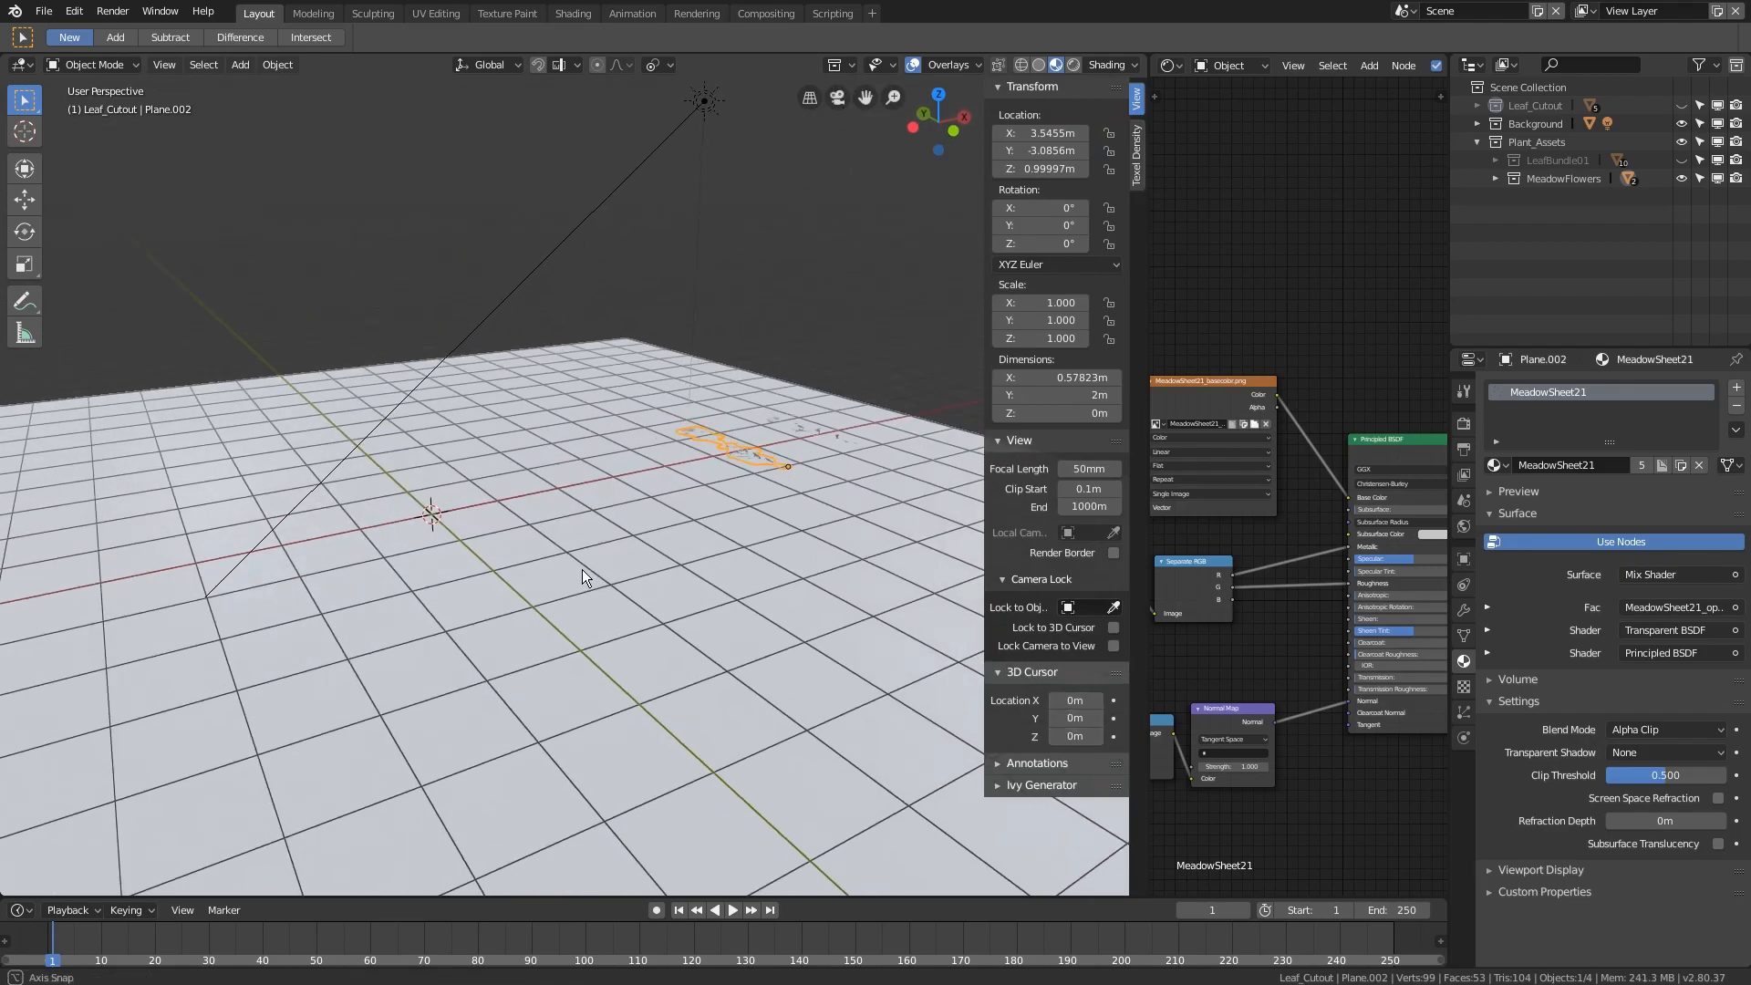
key("n")
- Select both flower copies and snap them to the 3D cursor
middle_click_drag(691, 495, 712, 446)
left_click(846, 423, "shift")
left_click(730, 442)
left_click(754, 403, "shift")
key("shift+s")
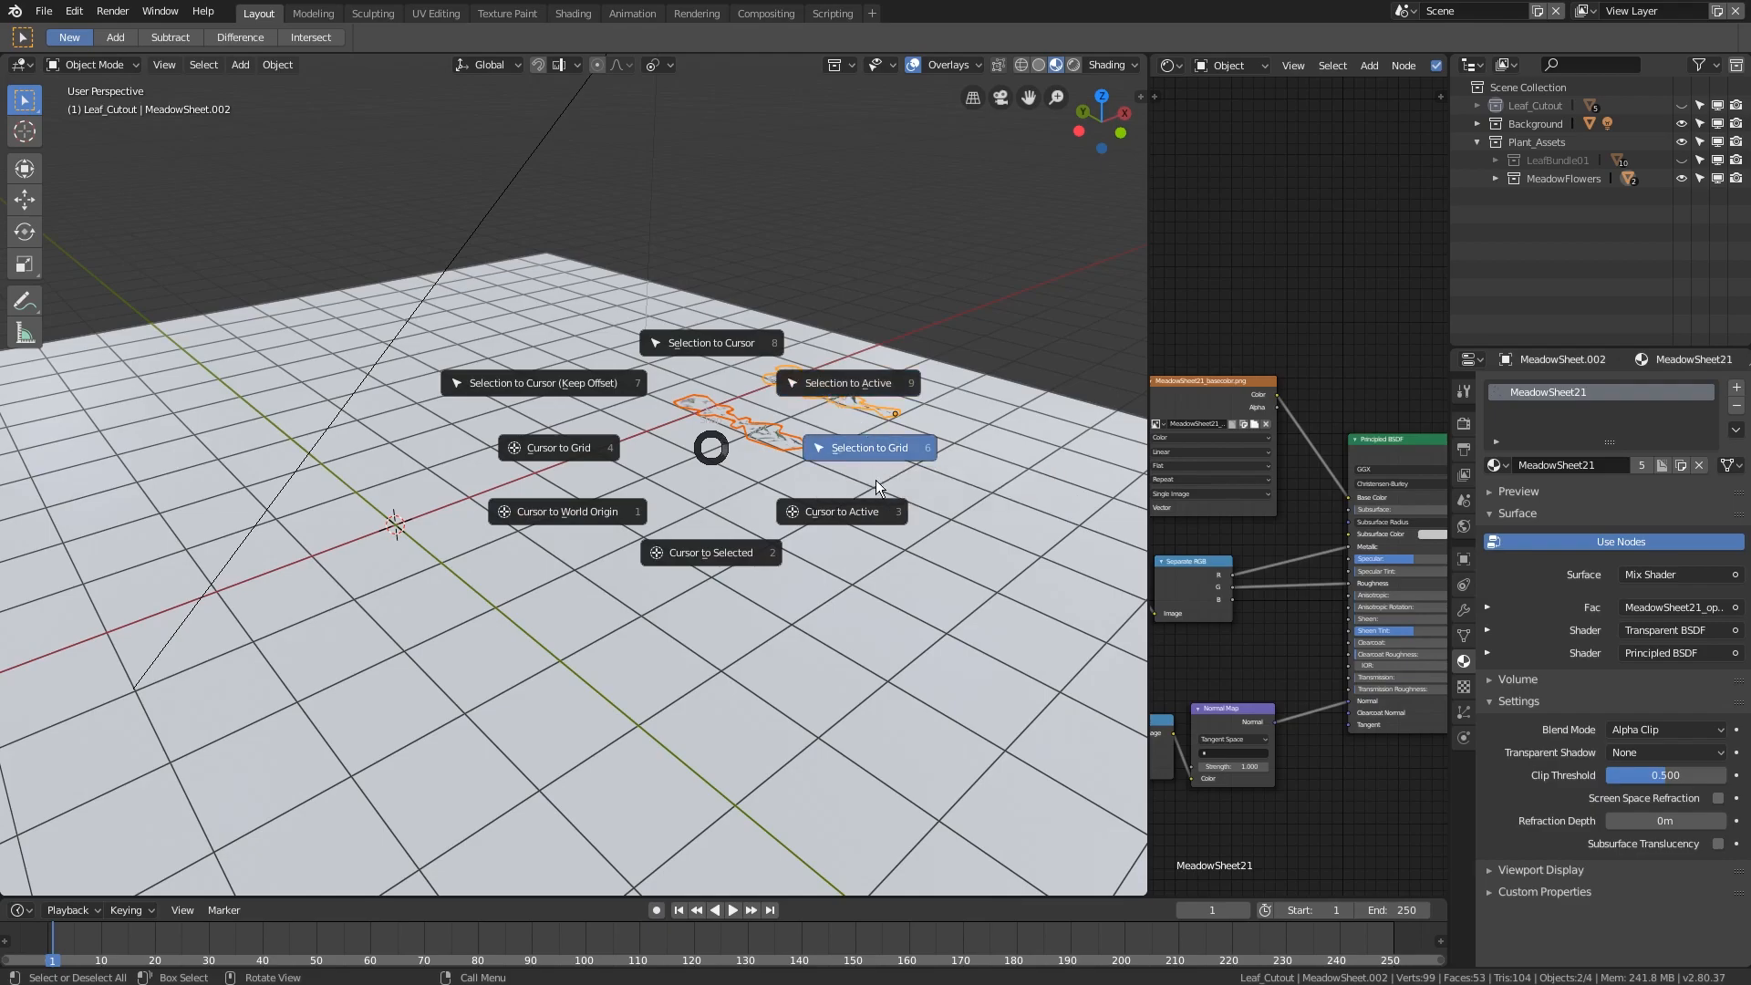
left_click(721, 344)
- Rotate both flower copies 90 degrees about the X axis to stand them upright
middle_click_drag(596, 508, 622, 536)
middle_click_drag(479, 594, 551, 547, "shift")
scroll(619, 556, "up", 3)
type("rx90")
key("Return")
- Select the first flower copy alone, turn it about the Z axis and tilt it freehand away from the second flower
left_click(565, 437)
scroll(593, 447, "up", 2)
middle_click_drag(615, 452, 665, 484)
scroll(644, 463, "up", 1)
key("r")
left_click(730, 456)
key("r")
key("z")
left_click(649, 536)
key("r")
left_click(714, 471)
- Select side outline vertices of the first flower copy in Edit Mode and move them out of plane to bend the leaves
scroll(584, 526, "up", 2)
key("Tab")
middle_click_drag(577, 529, 505, 526)
left_click(398, 574)
left_click(404, 354, "shift")
middle_click_drag(711, 296, 567, 393)
key("g")
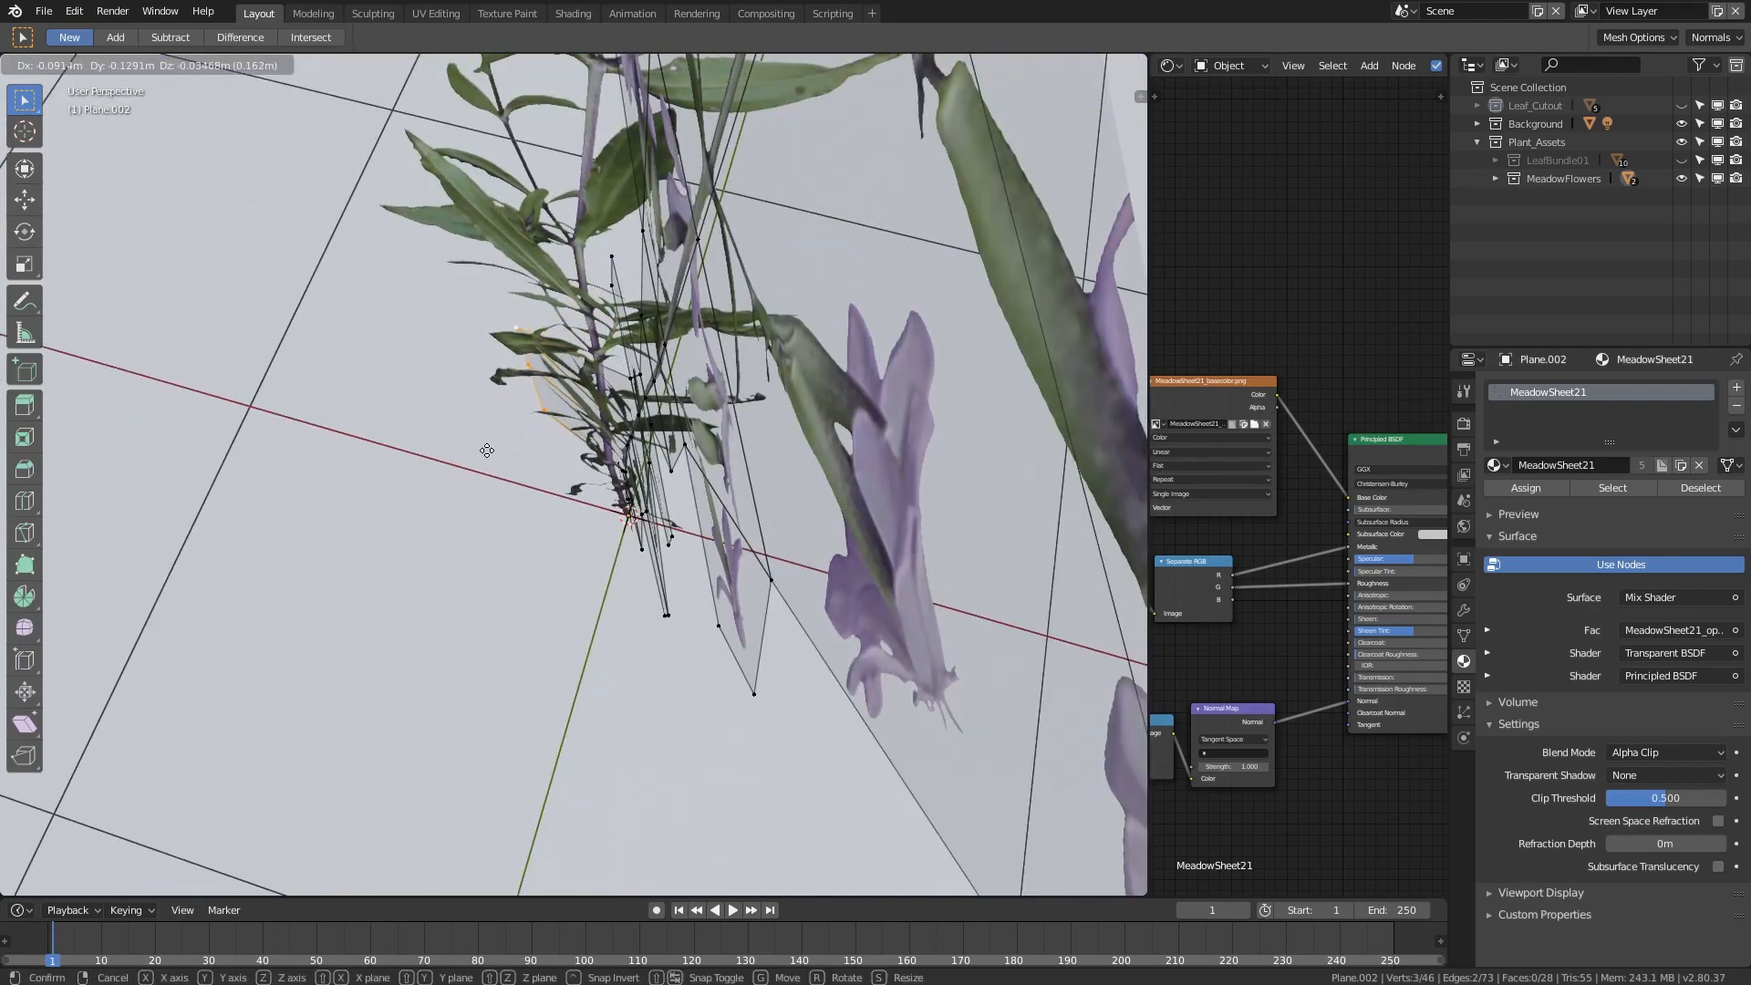
left_click(488, 455)
middle_click_drag(488, 455, 719, 458)
middle_click_drag(785, 433, 671, 343)
key("g")
left_click(645, 484)
- Return to Object Mode and apply smooth shading to the bent first flower copy
key("Tab")
right_click(670, 343)
mouse_move(662, 346)
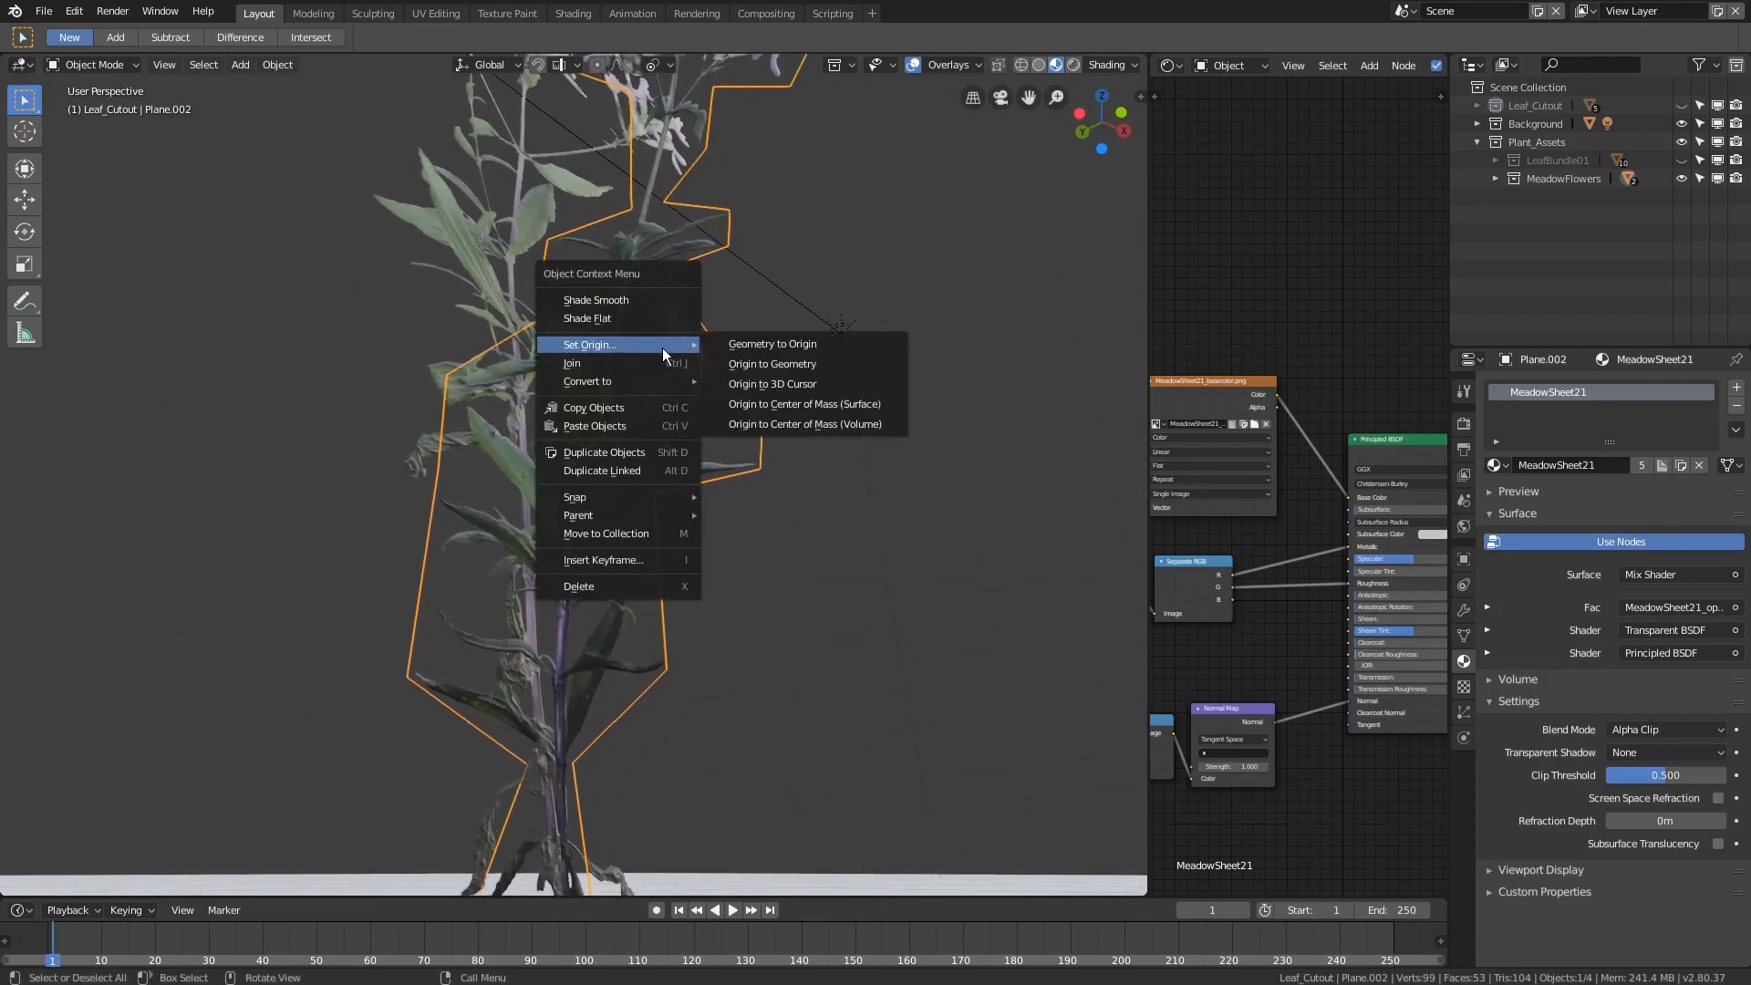
left_click(637, 301)
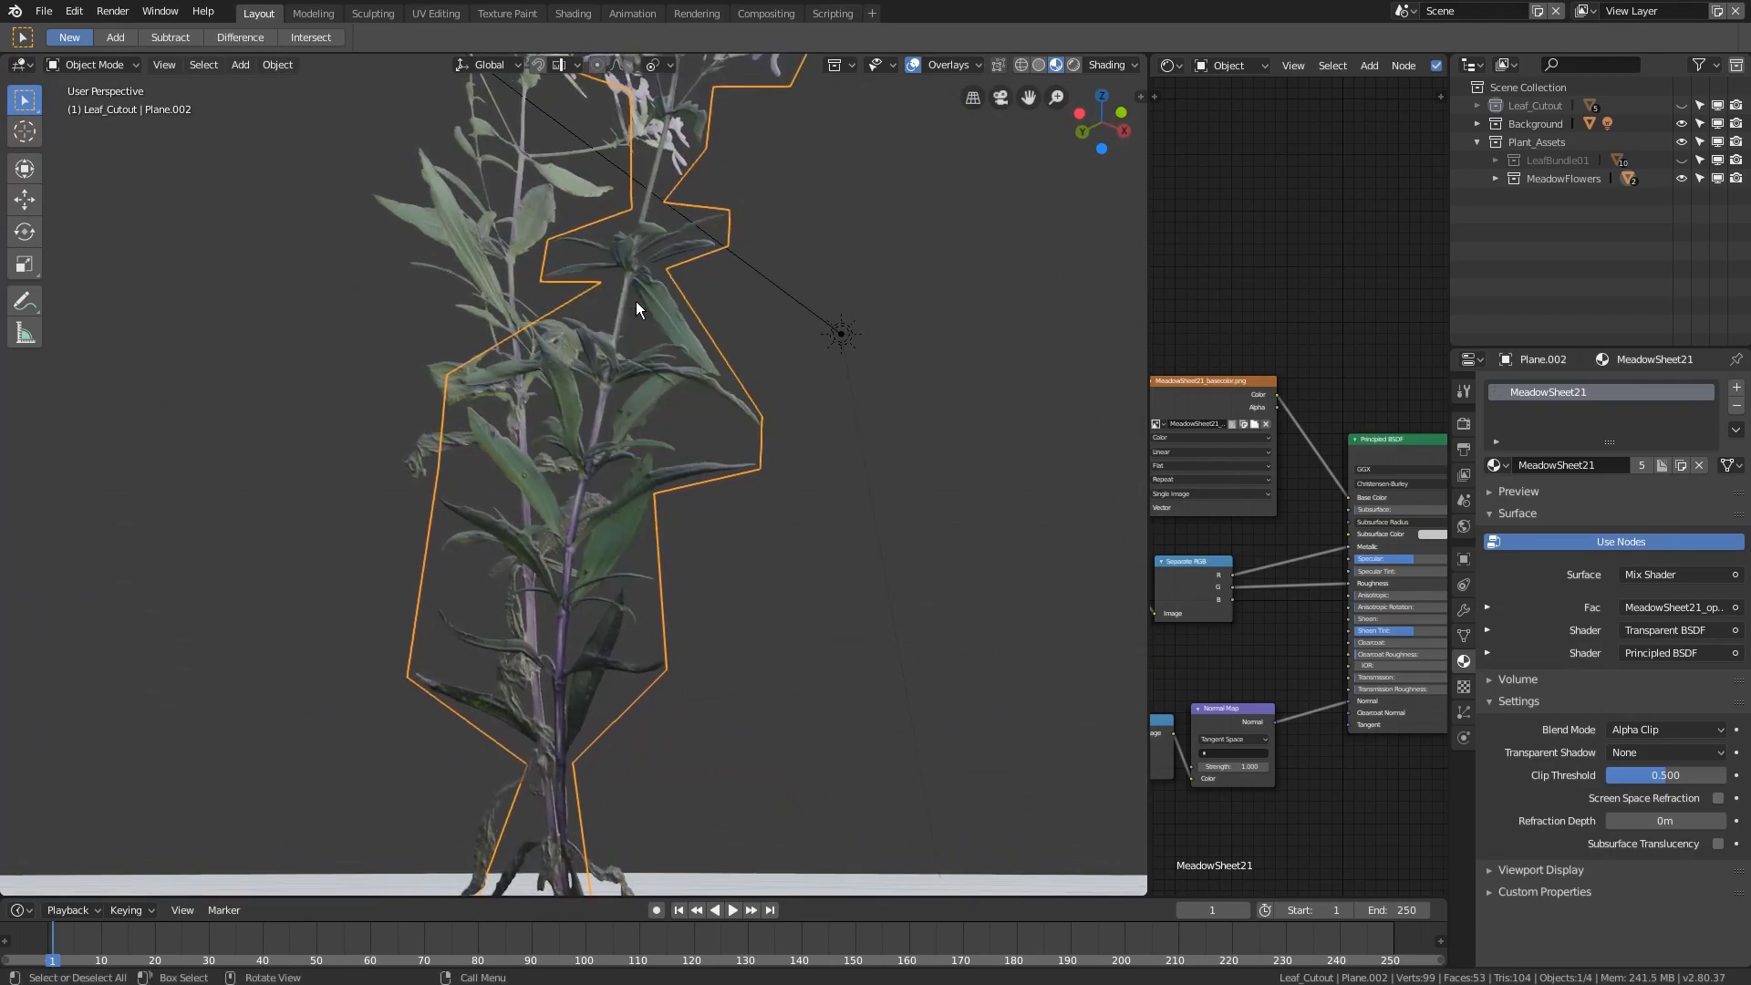
- Select the second flower copy and rotate it freehand to tilt it away from the first one
left_click(492, 234)
right_click(493, 234)
left_click(493, 234)
middle_click_drag(492, 233, 705, 664)
key("r")
left_click(741, 706)
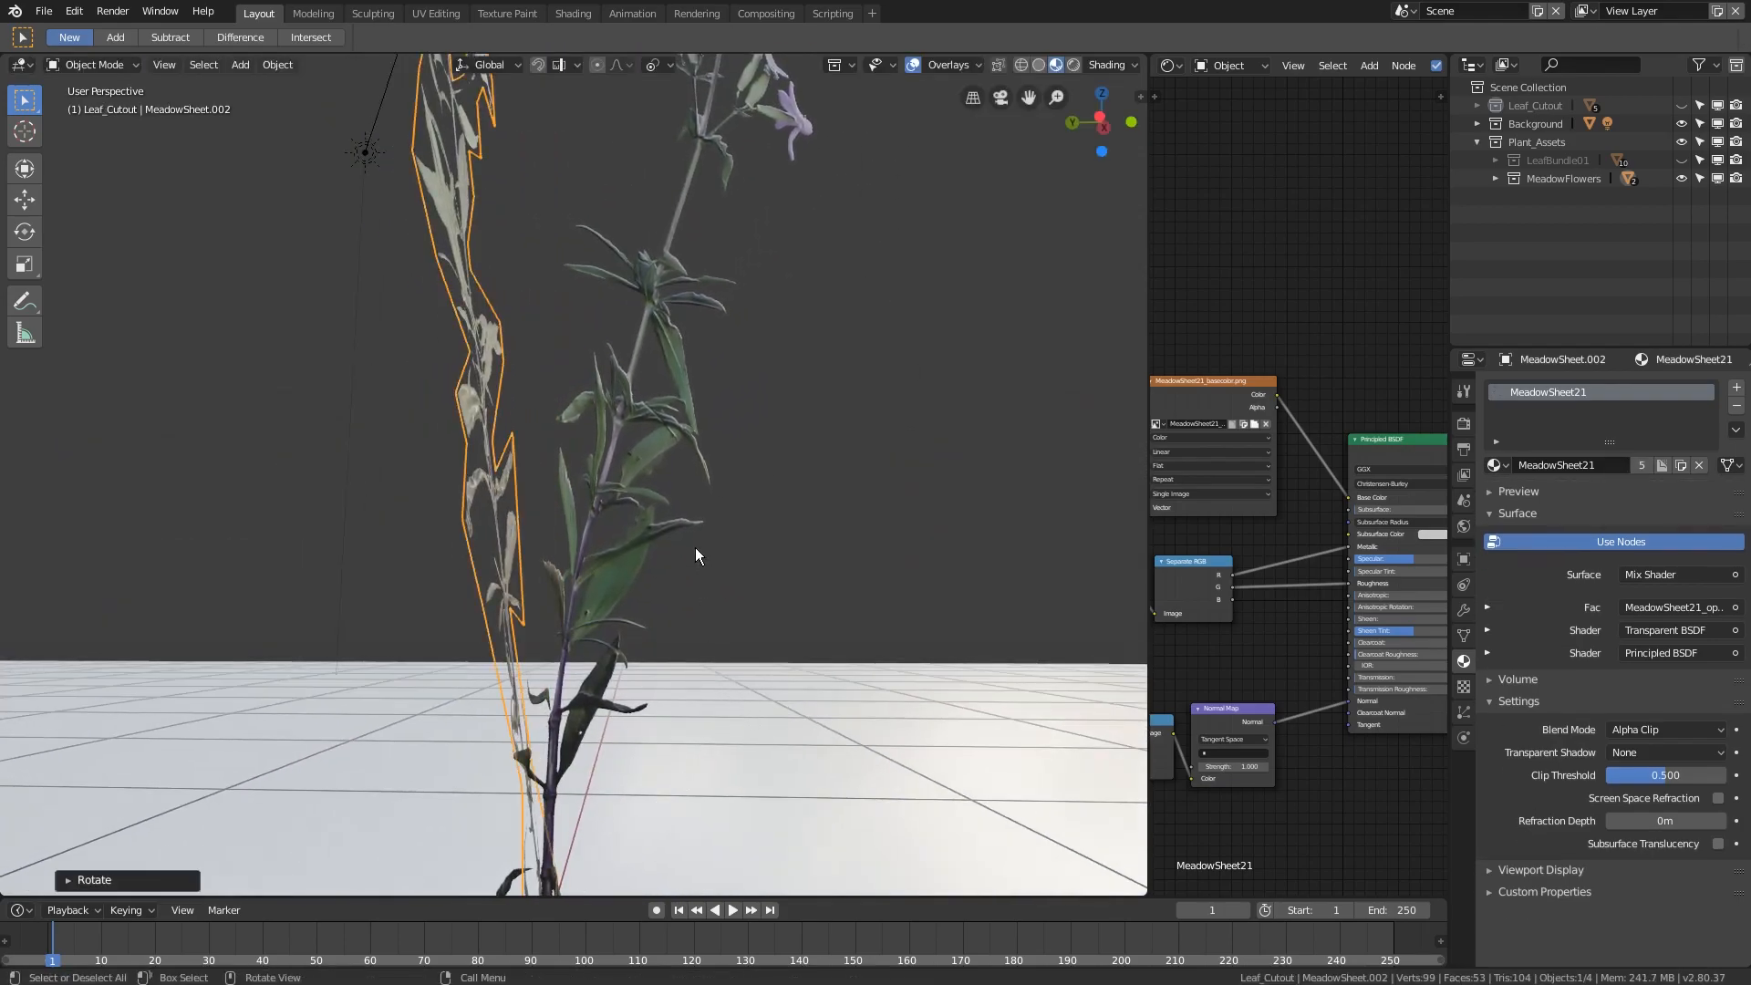
- Select outline vertices beside the lower leaves of the second flower in Edit Mode and move them out of plane
middle_click_drag(695, 547, 653, 638)
key("Tab")
middle_click_drag(611, 493, 551, 472)
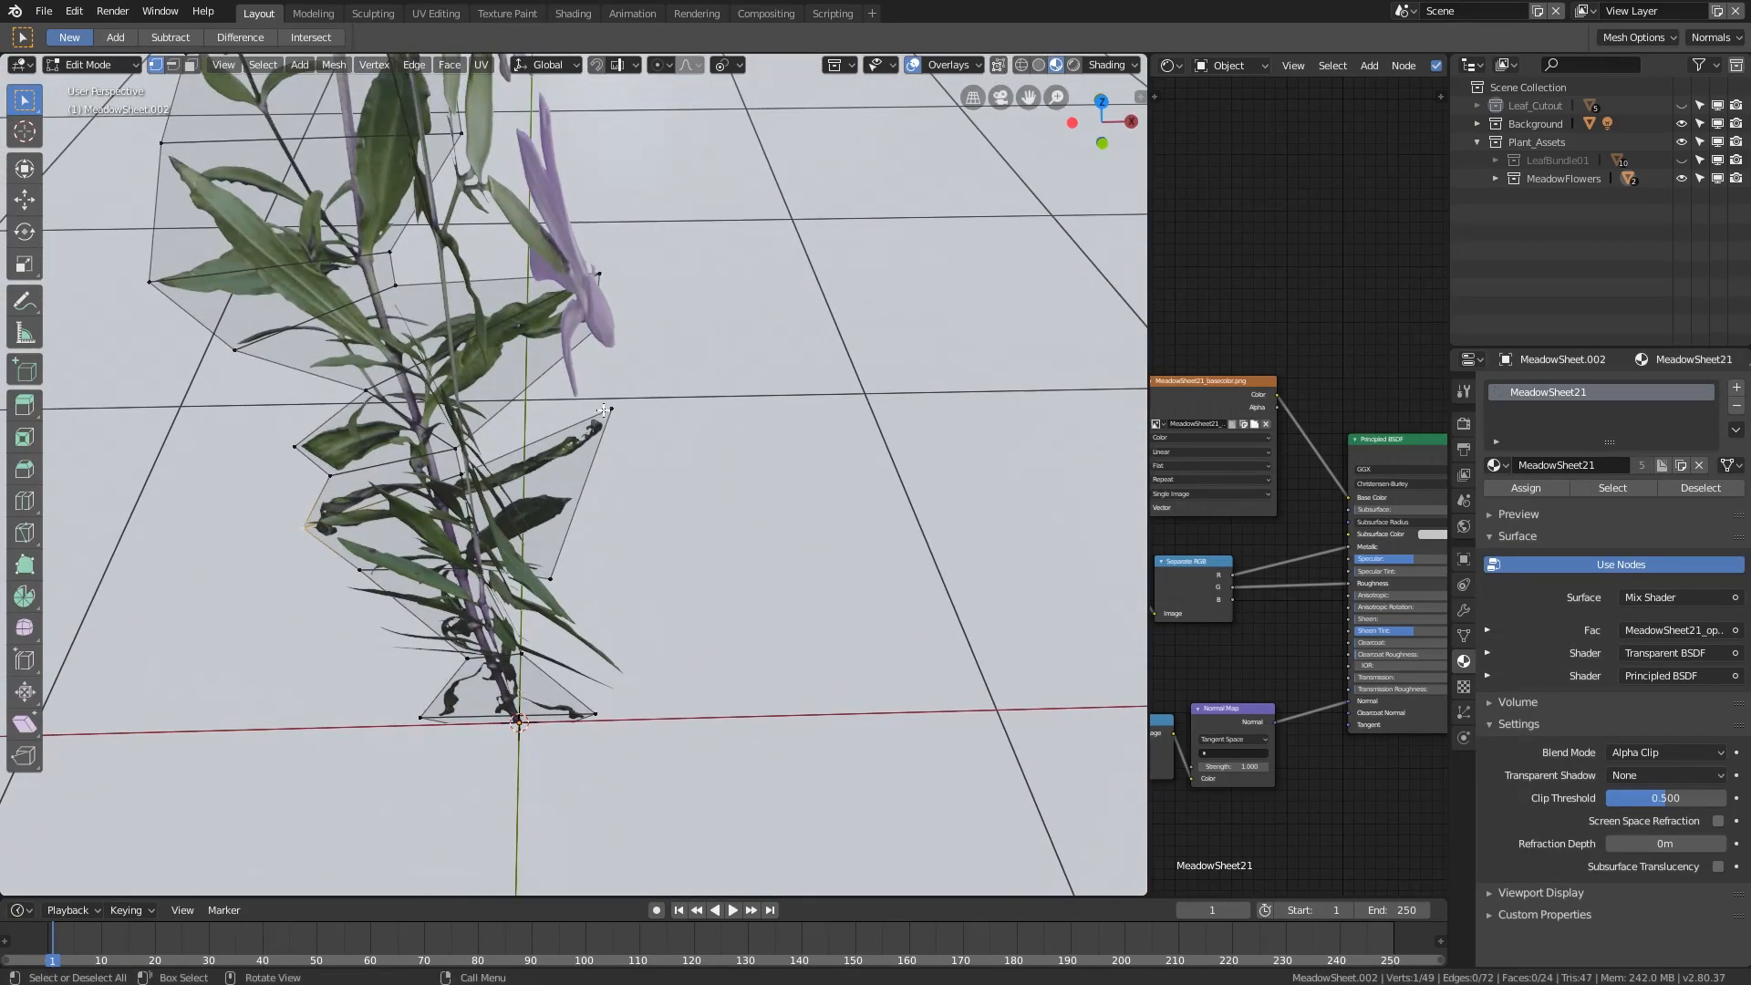
middle_click_drag(552, 580, 515, 400)
key("g")
left_click(519, 626)
key("g")
left_click(619, 551)
- Knife a new edge between vertices across the second flower's stem and move the nearby leaf vertices out of plane
key("a")
key("alt+a")
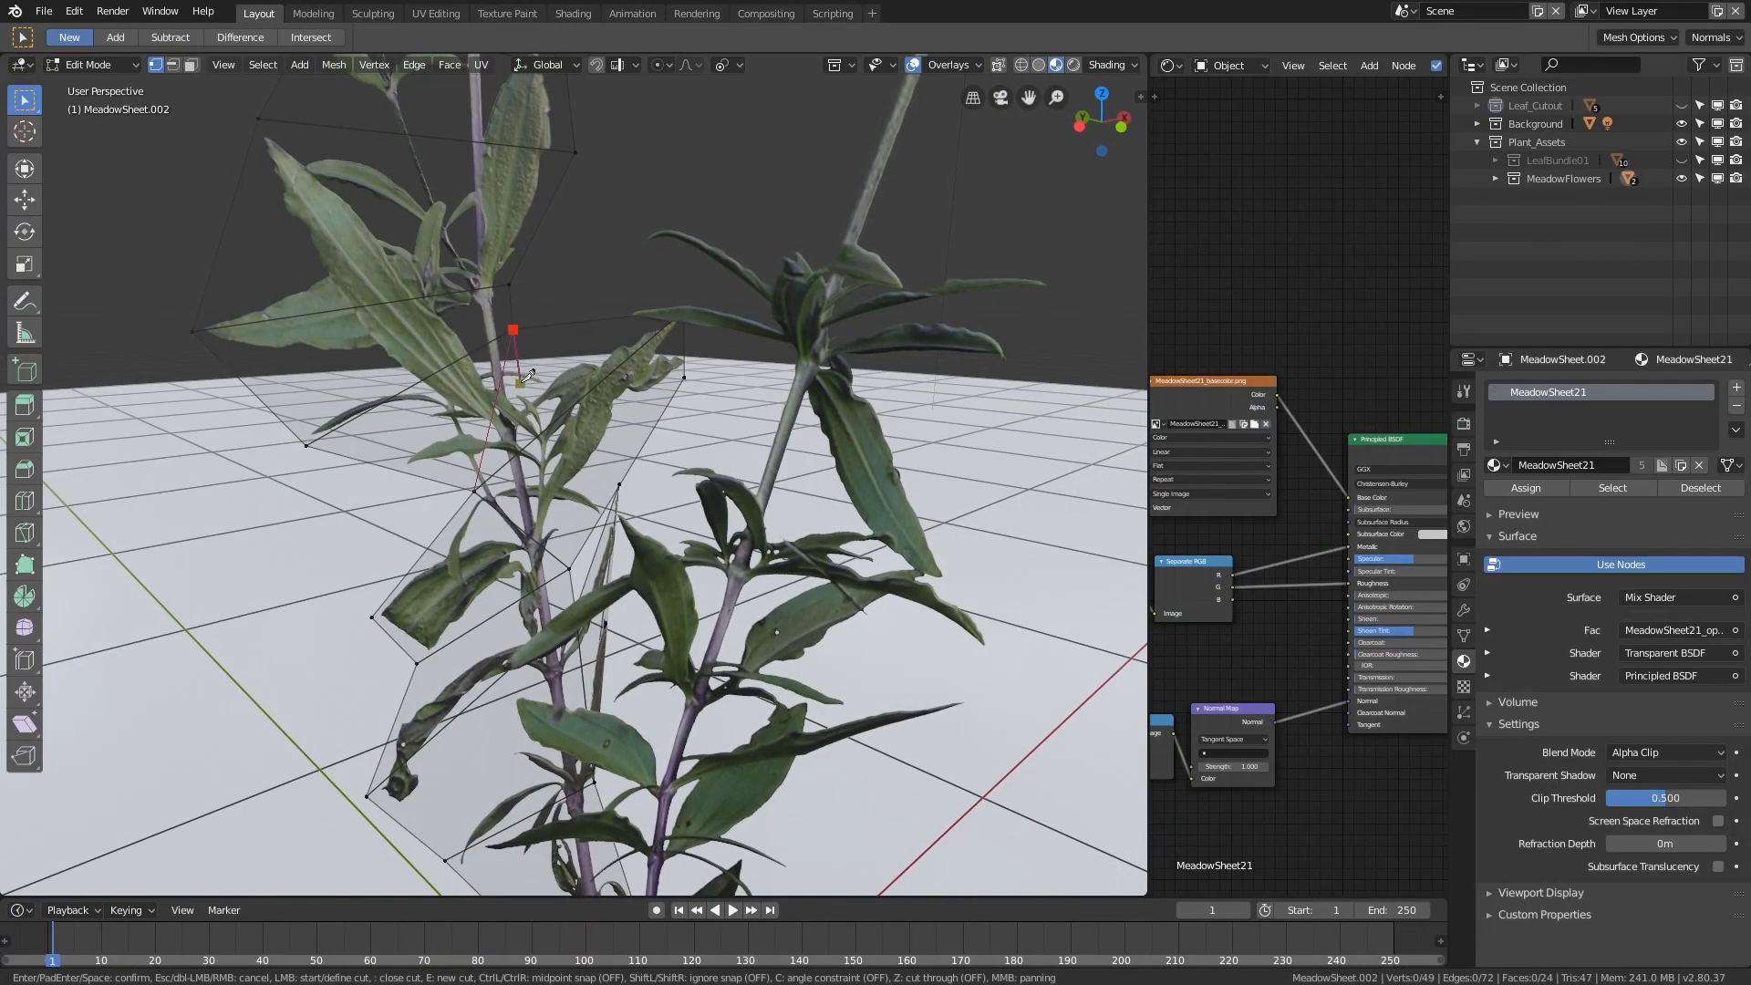
middle_click_drag(541, 412, 639, 429)
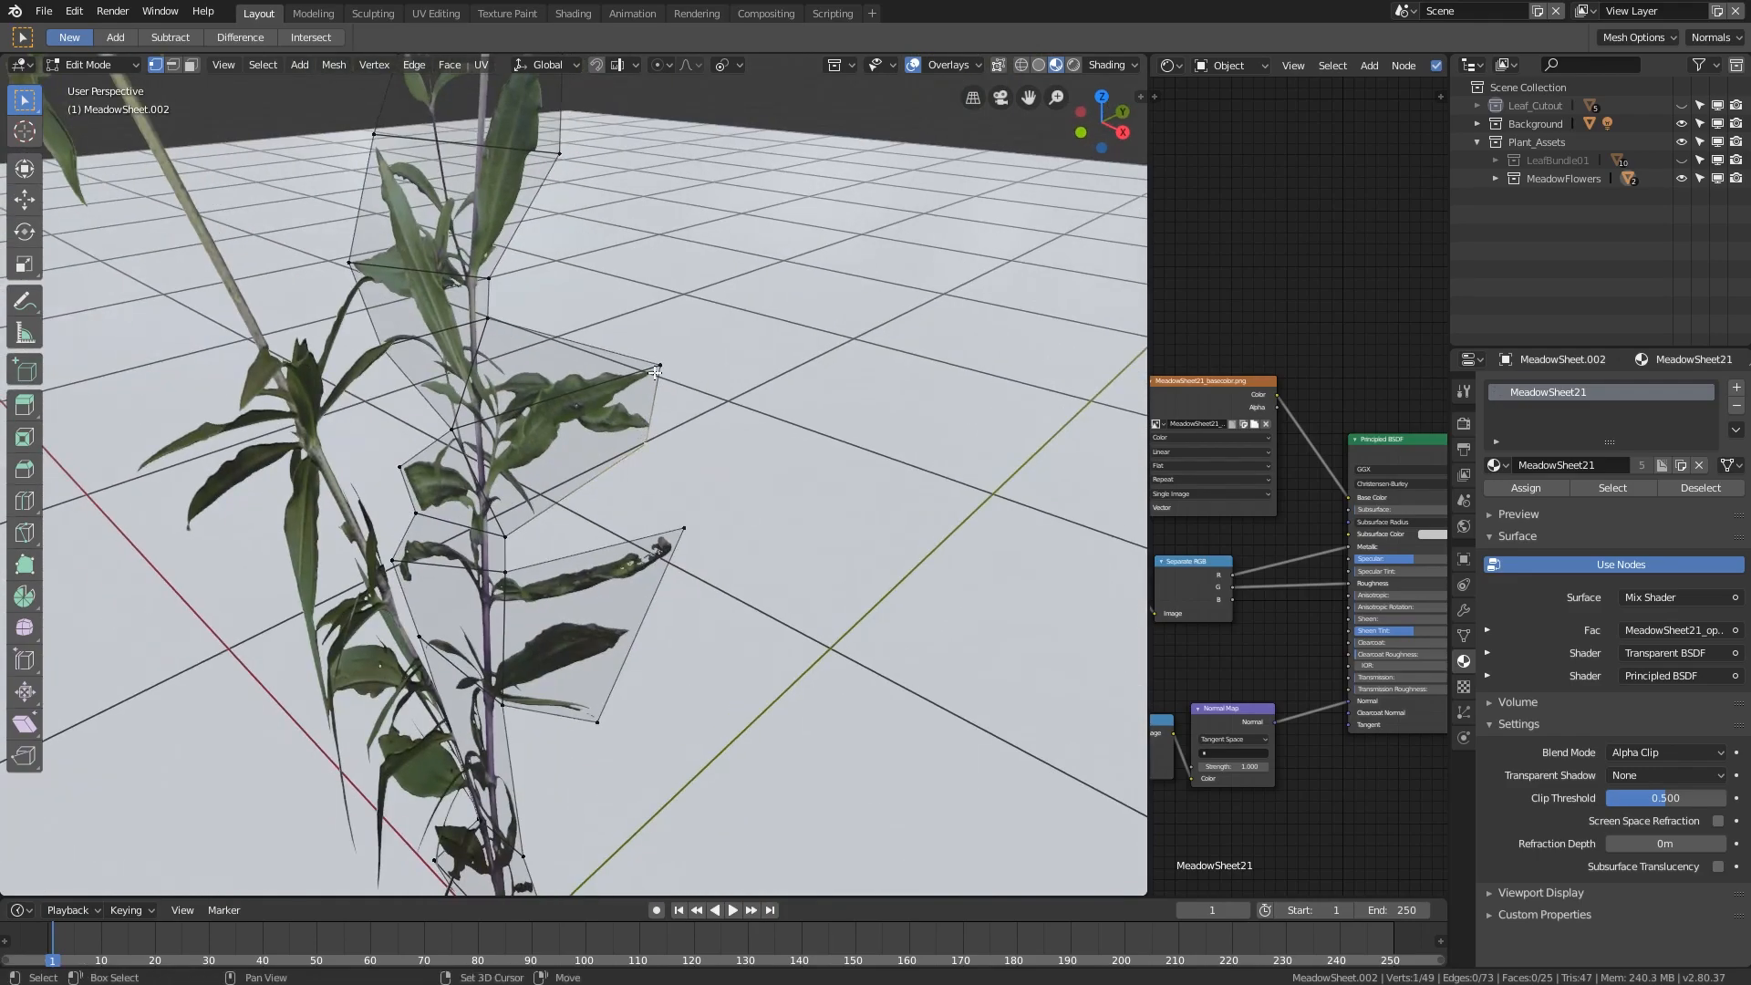
middle_click_drag(649, 493, 682, 385)
key("g")
left_click(588, 528)
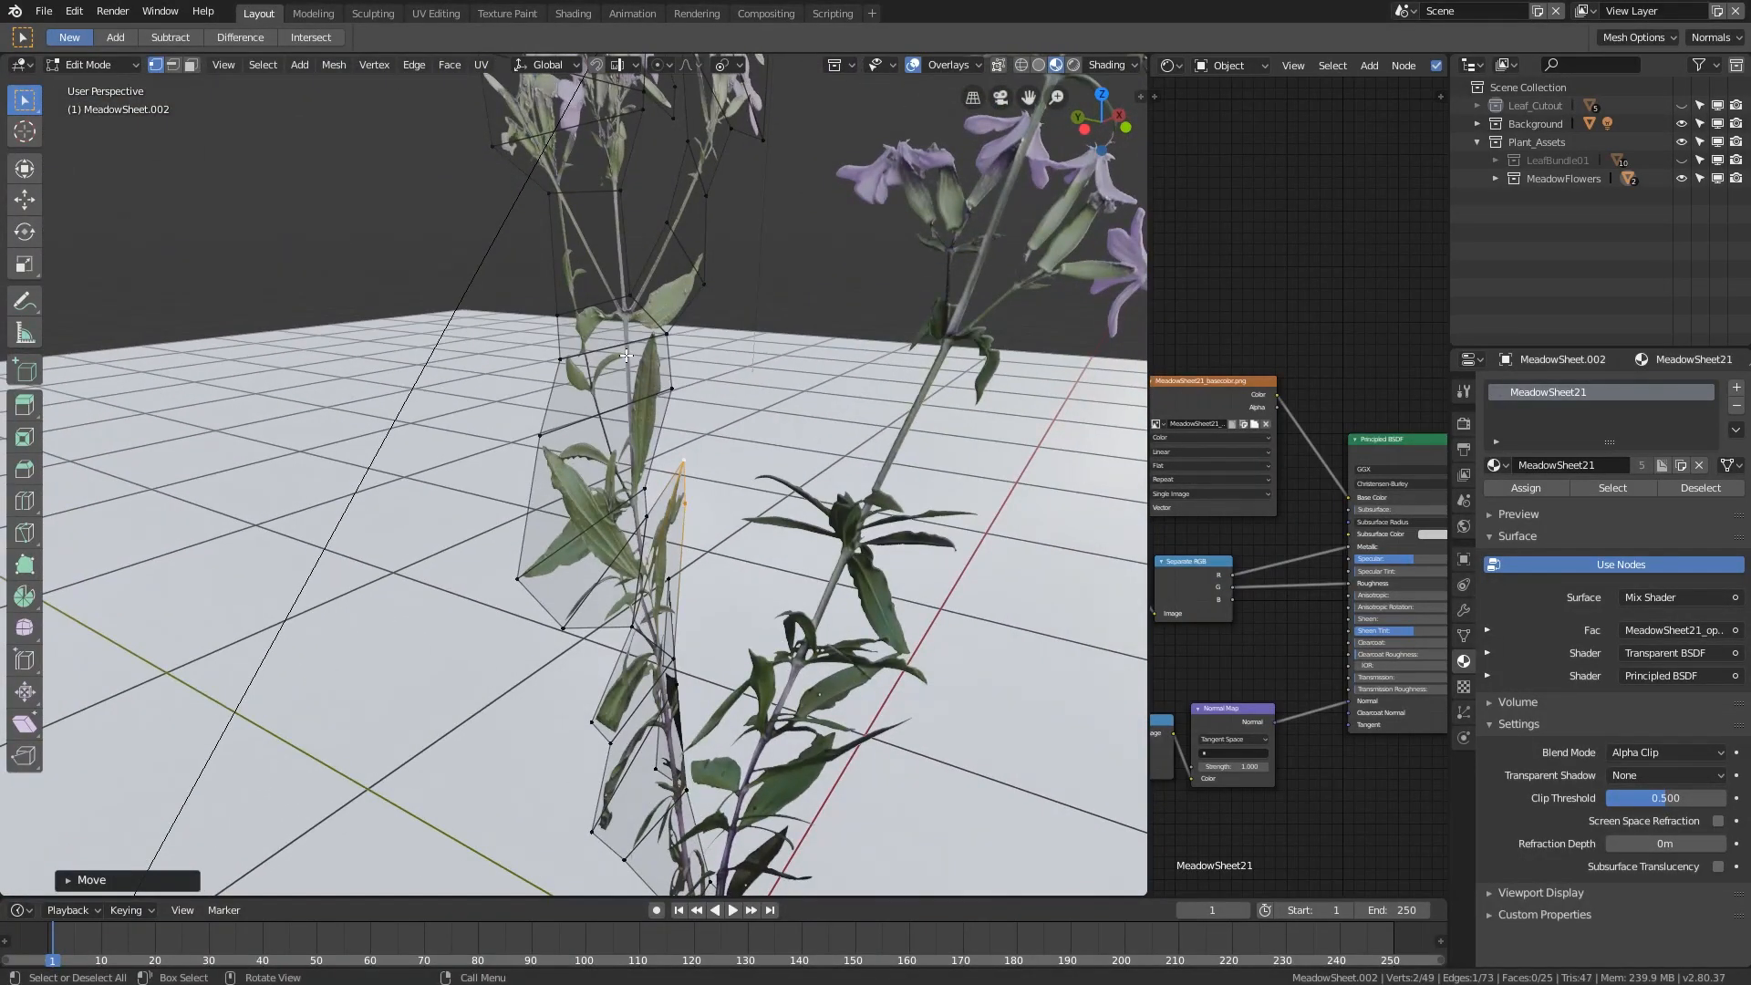
- Circle-select the vertices of one flower head on the second flower and try rotating them
scroll(627, 356, "down", 3)
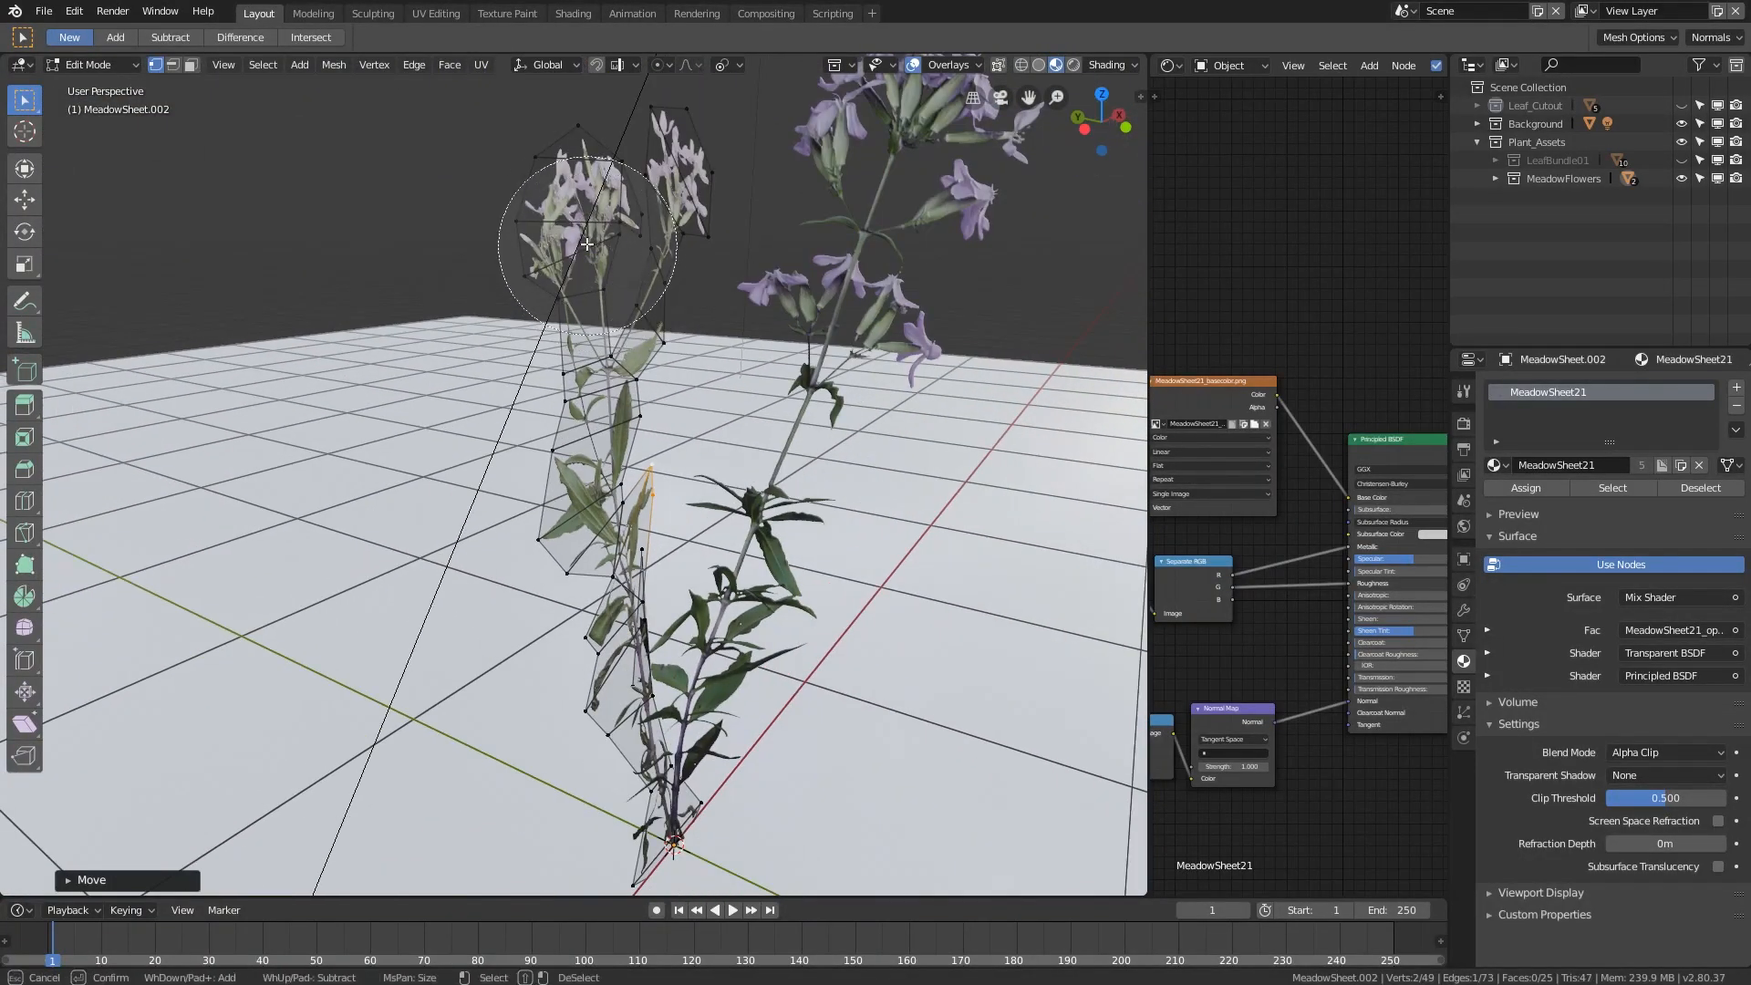
key("c")
right_click(523, 212)
middle_click_drag(523, 213, 667, 247)
middle_click_drag(656, 167, 614, 422, "shift")
scroll(614, 422, "up", 3)
key("r")
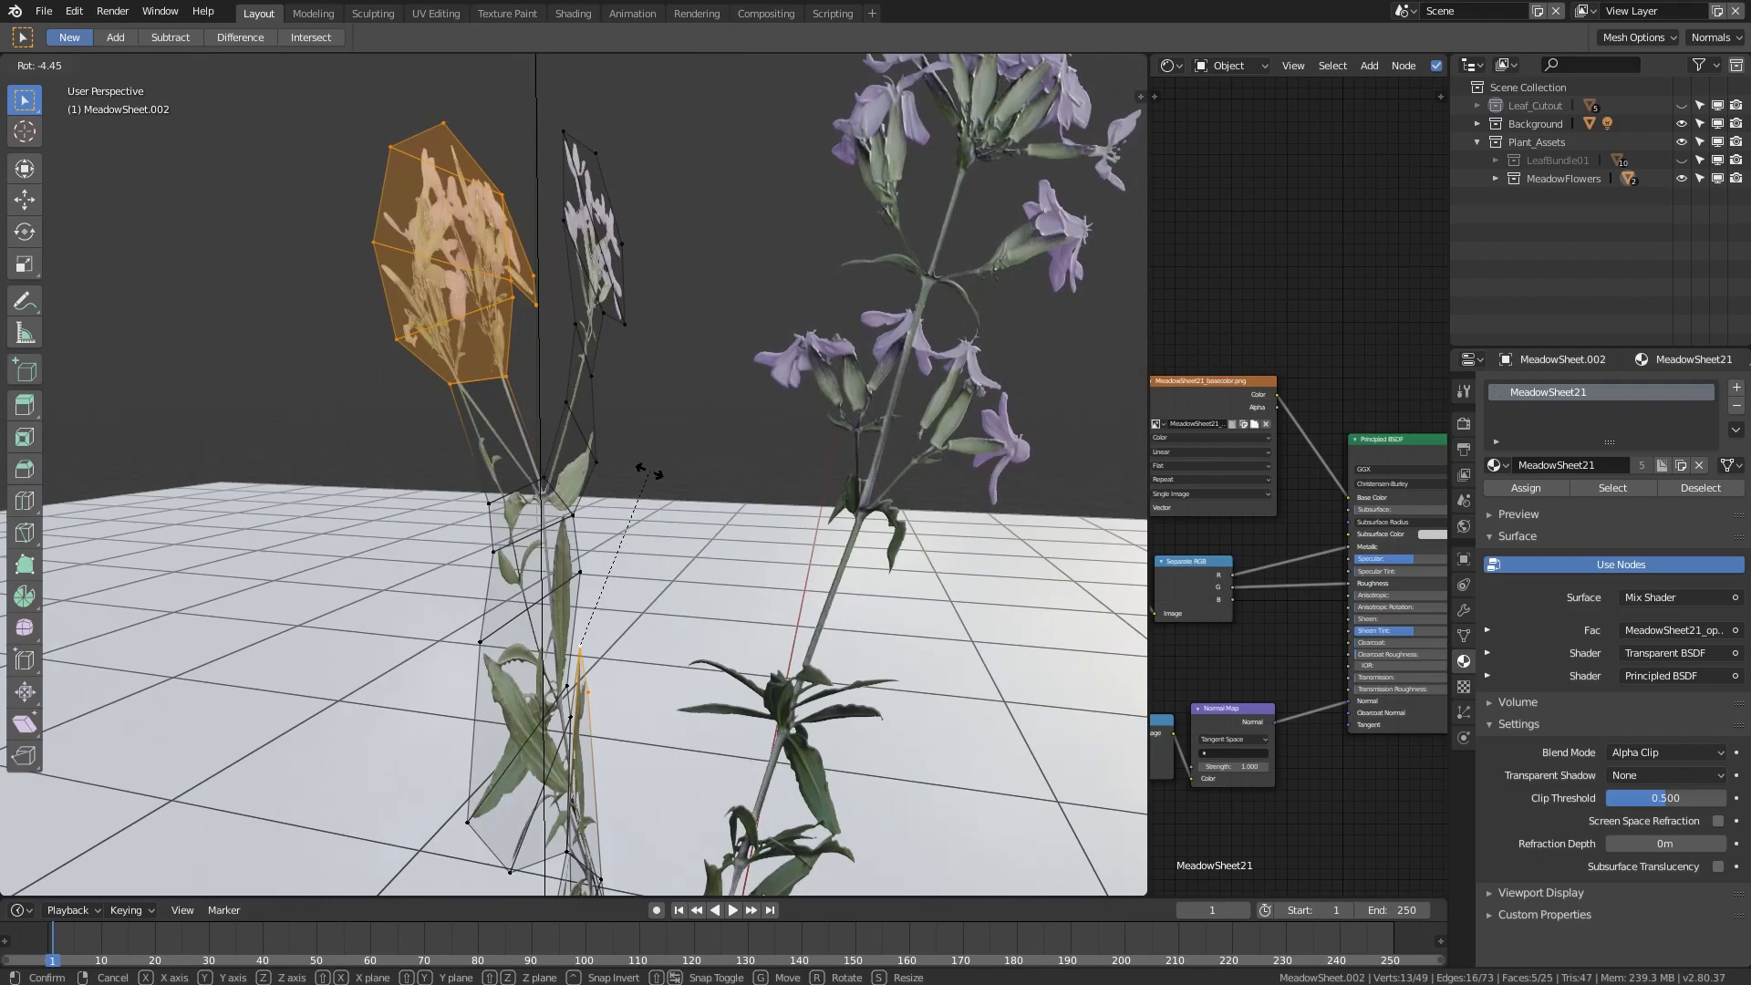
right_click(648, 474)
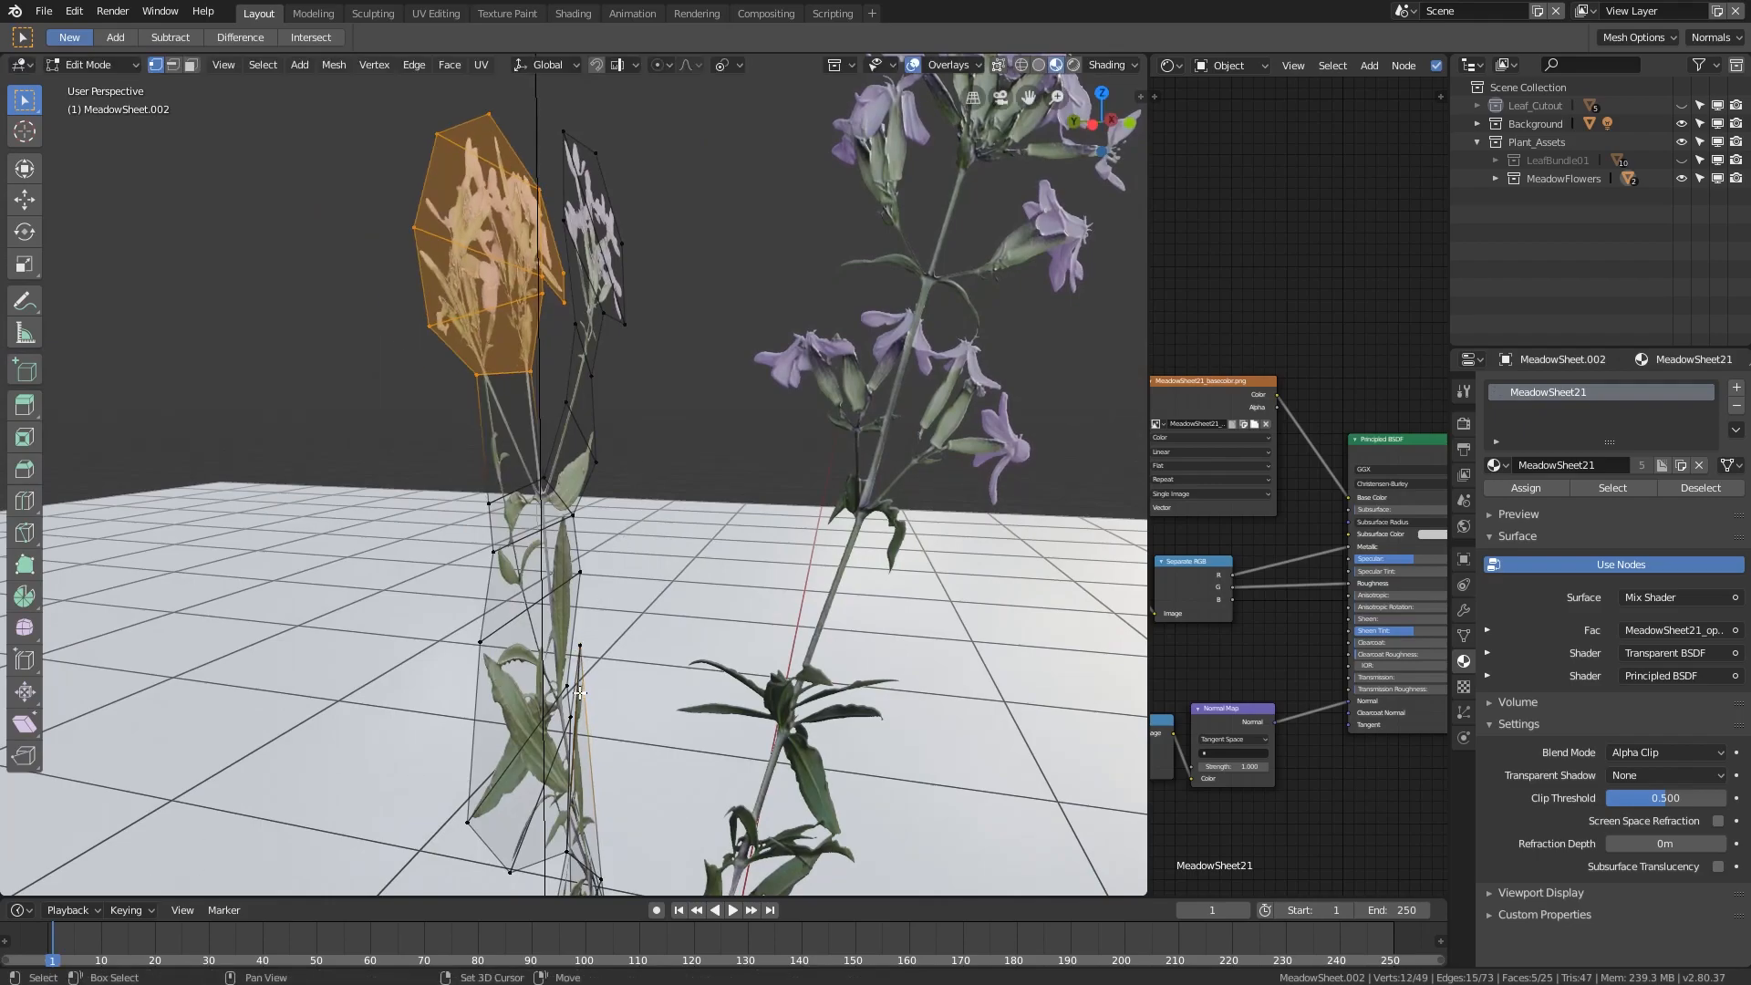
- Rotate the selected flower head about its base vertex by about 21 degrees so it leans off the stem
left_click(719, 66)
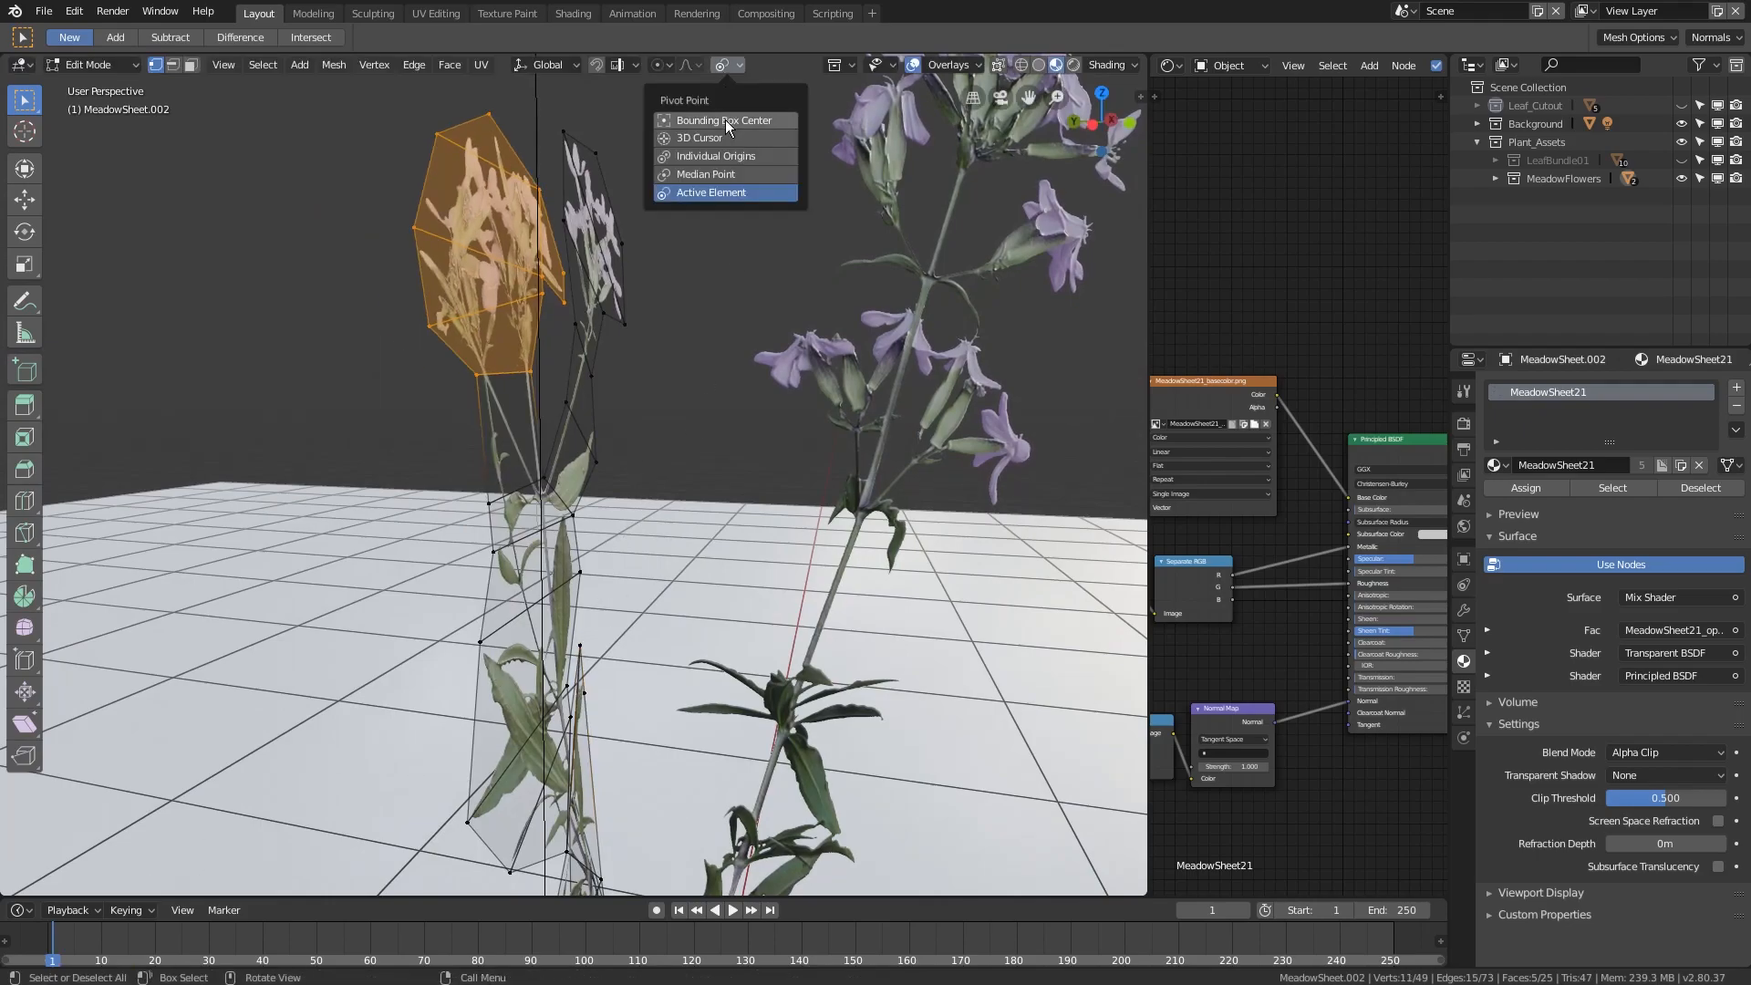
scroll(967, 374, "down", 5)
middle_click_drag(536, 456, 518, 467)
scroll(518, 467, "up", 4)
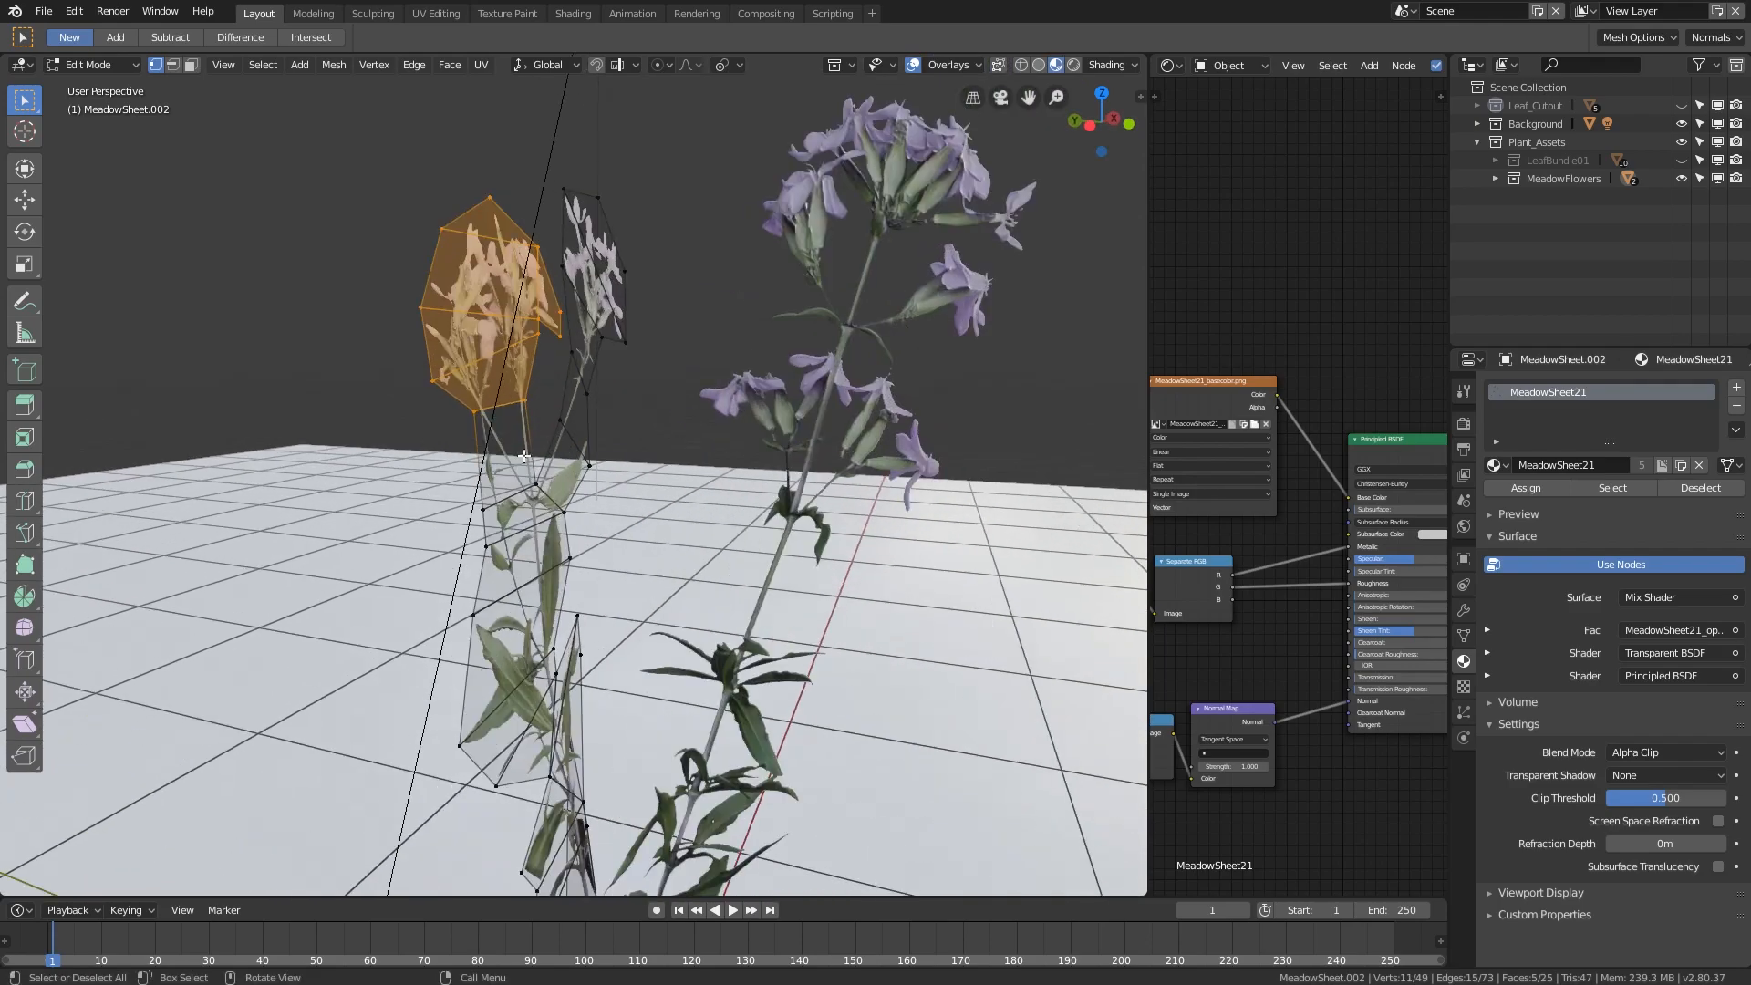
scroll(547, 445, "up", 5)
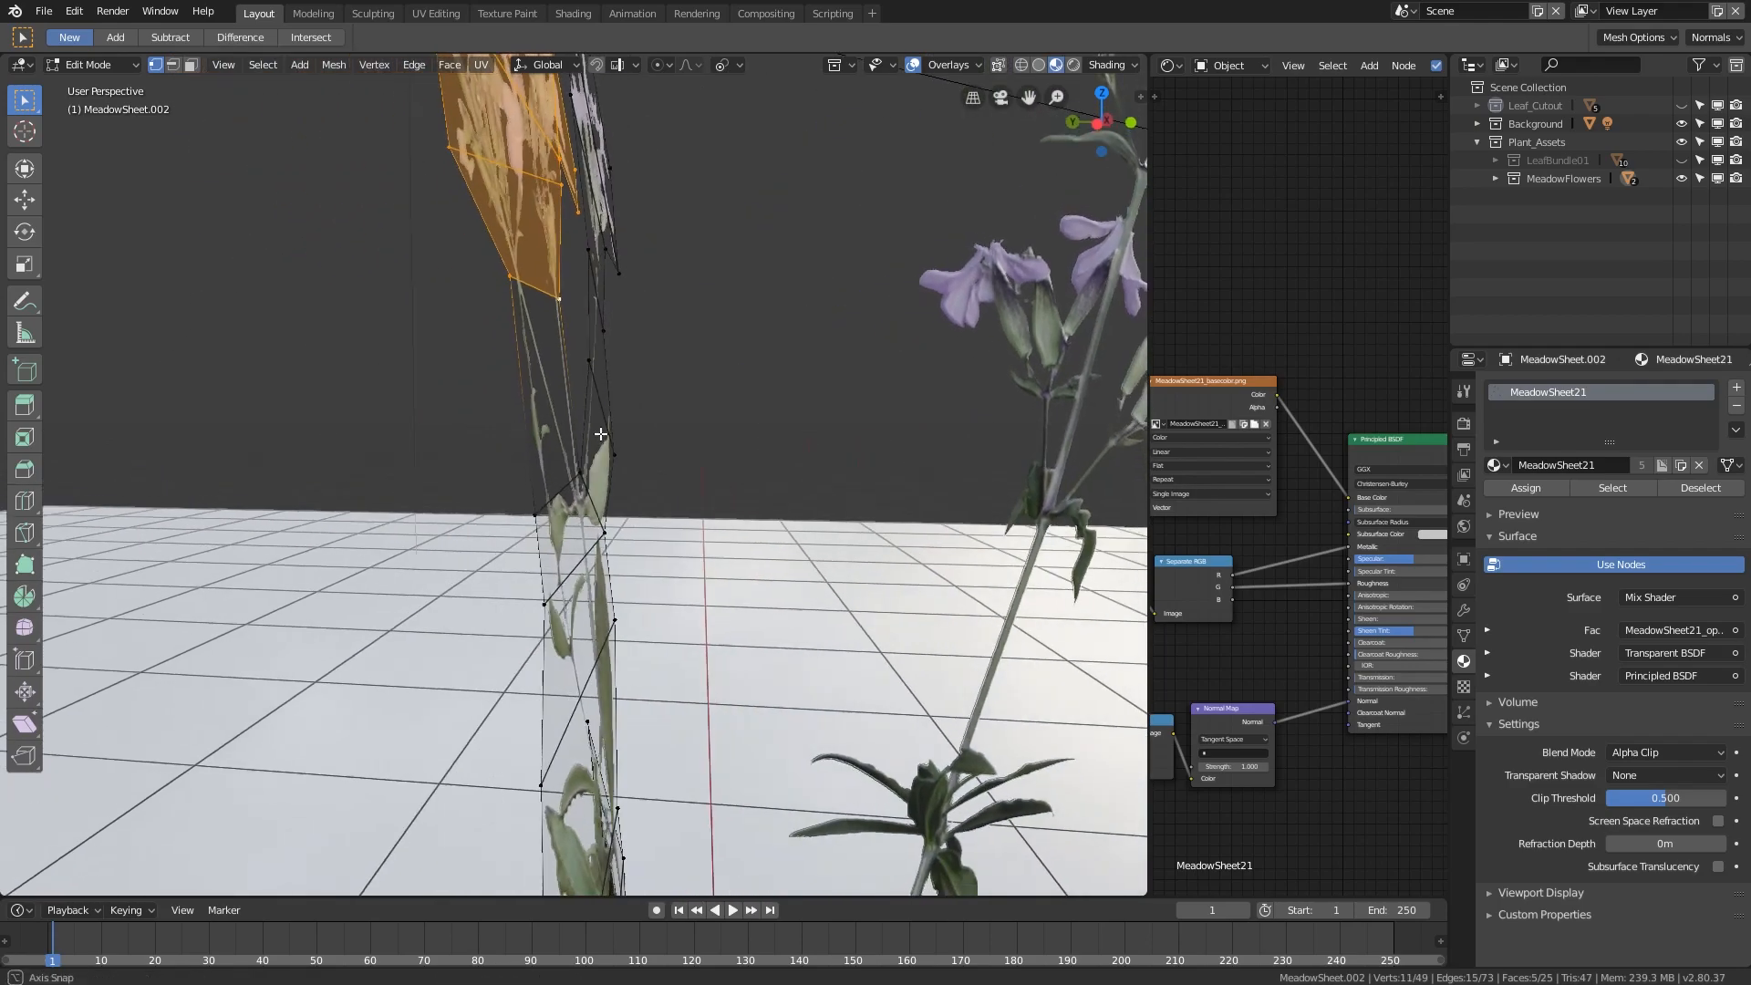
key("r")
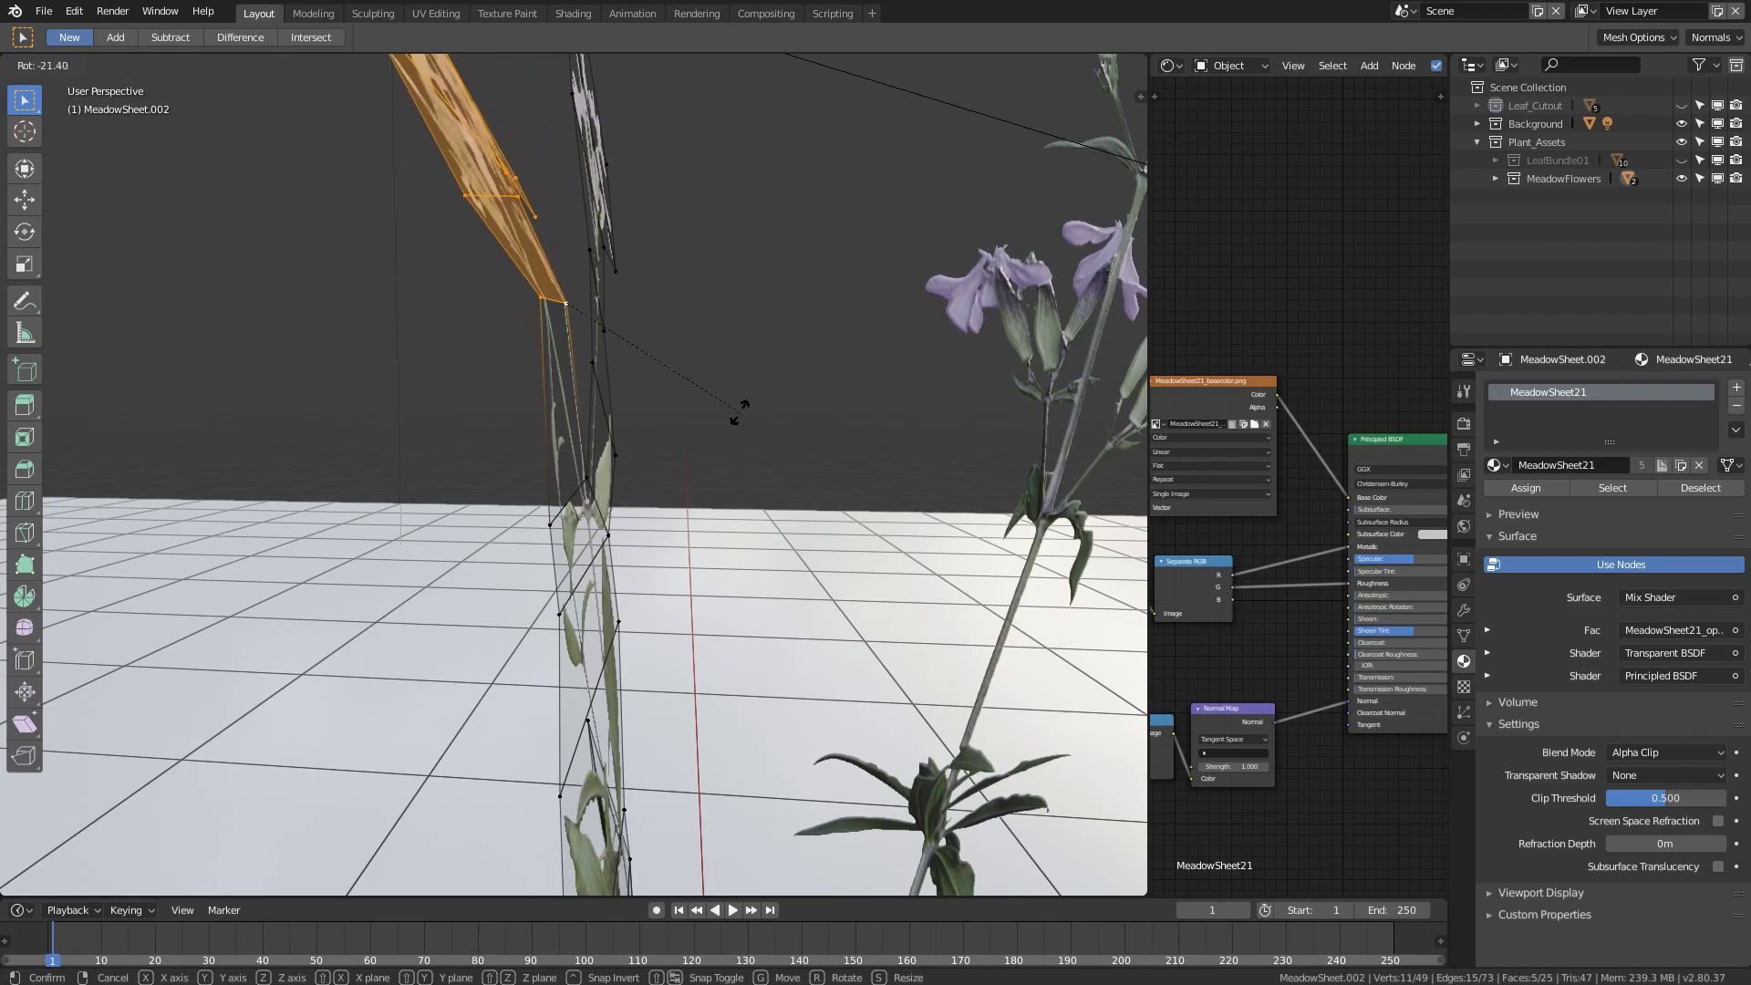
left_click(739, 413)
scroll(703, 438, "down", 3)
middle_click_drag(703, 438, 639, 572)
scroll(667, 461, "up", 5)
- Circle-select the other flower head of the second flower, duplicate its faces and place the copy near the stem
key("Tab")
key("Tab")
scroll(666, 436, "down", 2)
mouse_move(649, 435)
middle_mouse_down()
mouse_move(695, 453)
mouse_move(648, 445)
middle_mouse_up()
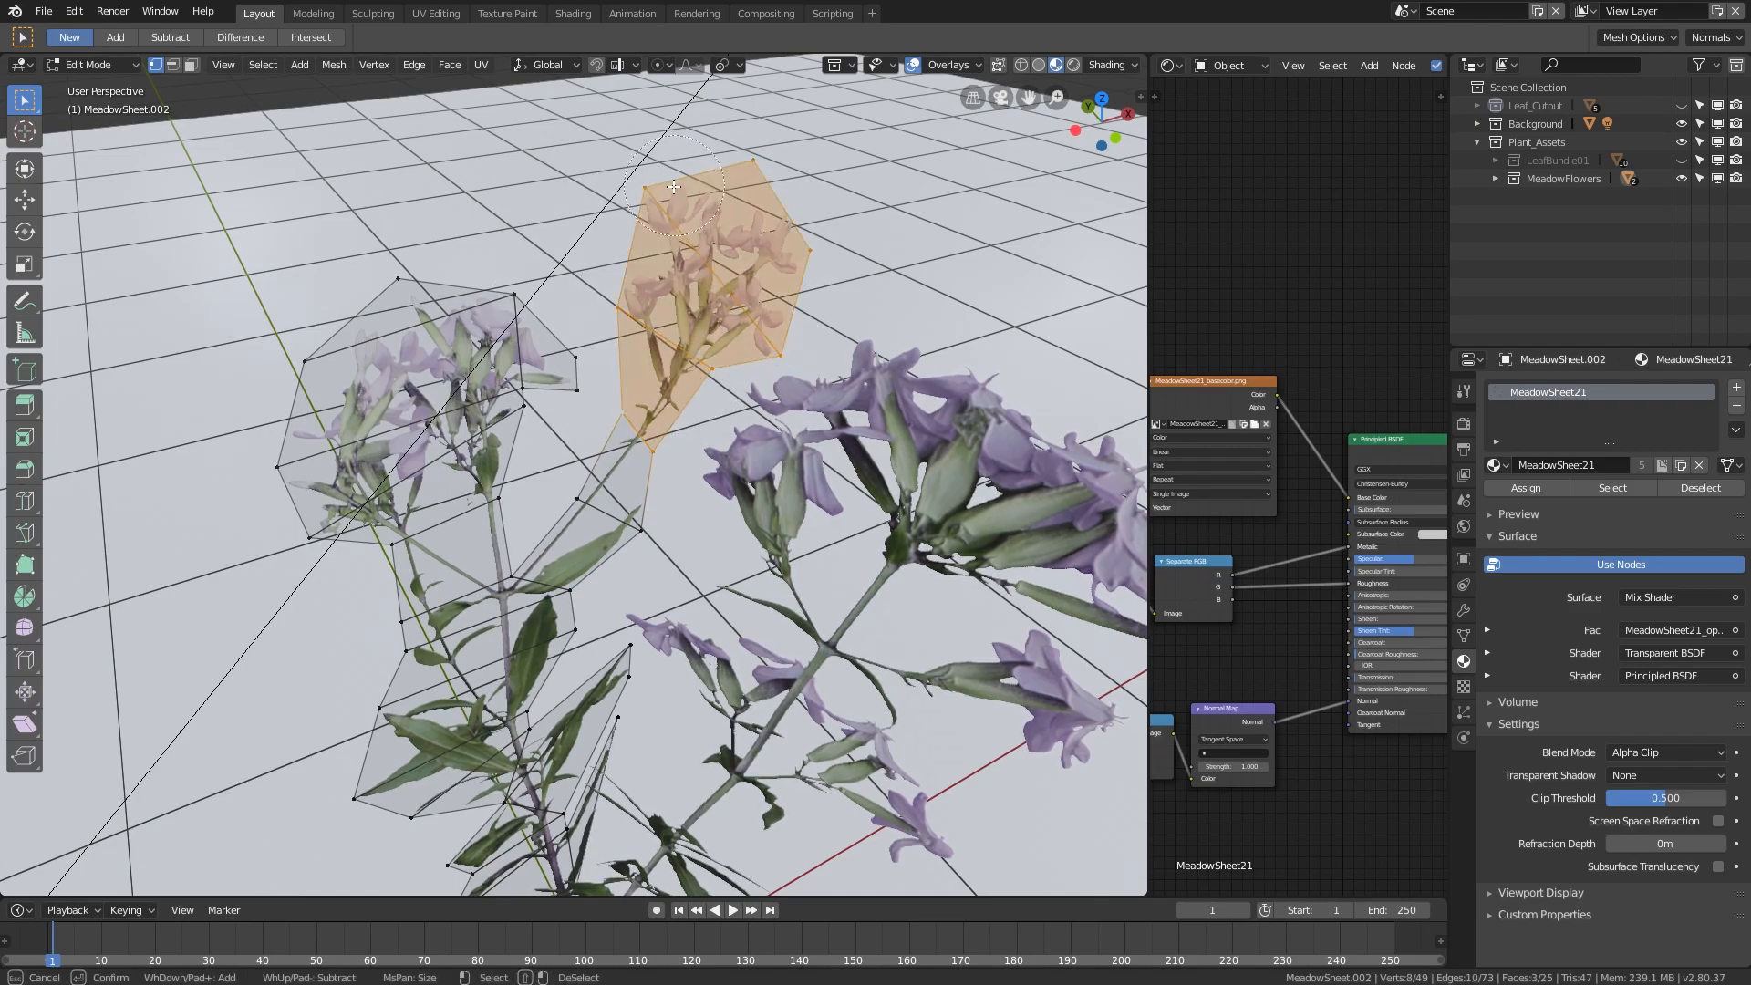
middle_click_drag(662, 241, 629, 265)
middle_click_drag(620, 483, 513, 470)
key("shift+d")
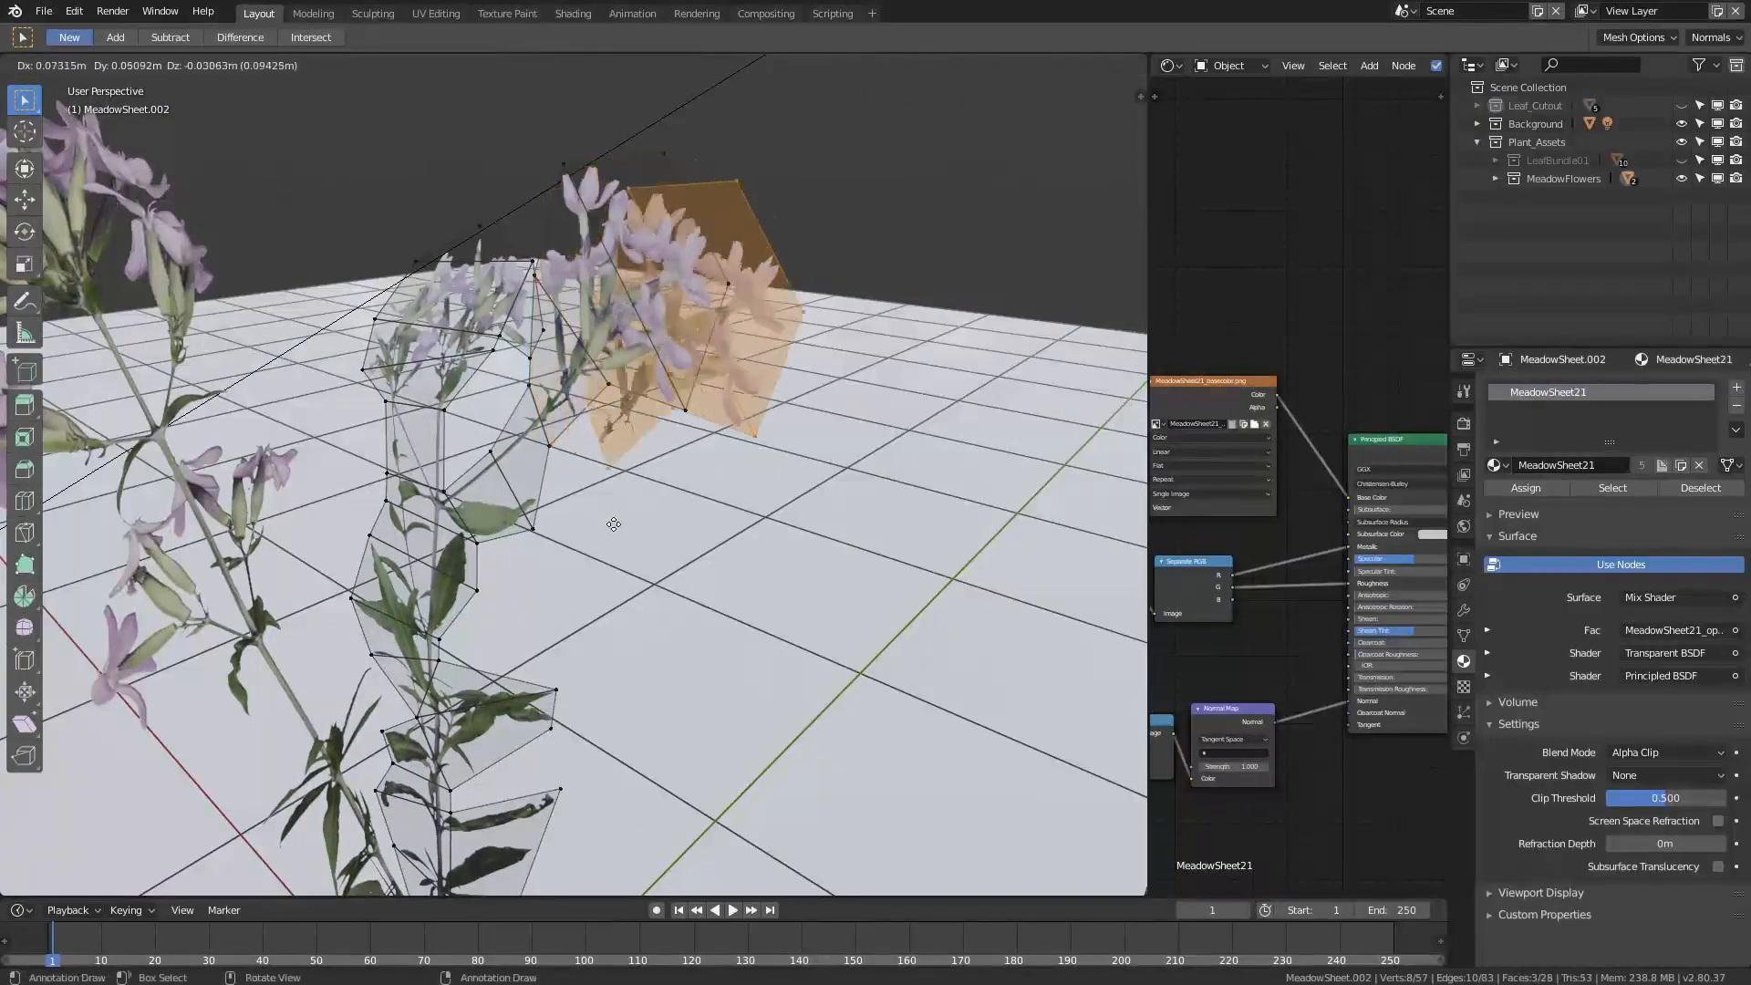
left_click(582, 613)
- Rotate and move the duplicated flower head freehand, including a turn about the Z axis, so it branches from the stem
middle_click_drag(581, 614, 848, 528)
key("r")
left_click(702, 442)
key("g")
left_click(901, 458)
middle_click_drag(901, 458, 854, 563)
key("r")
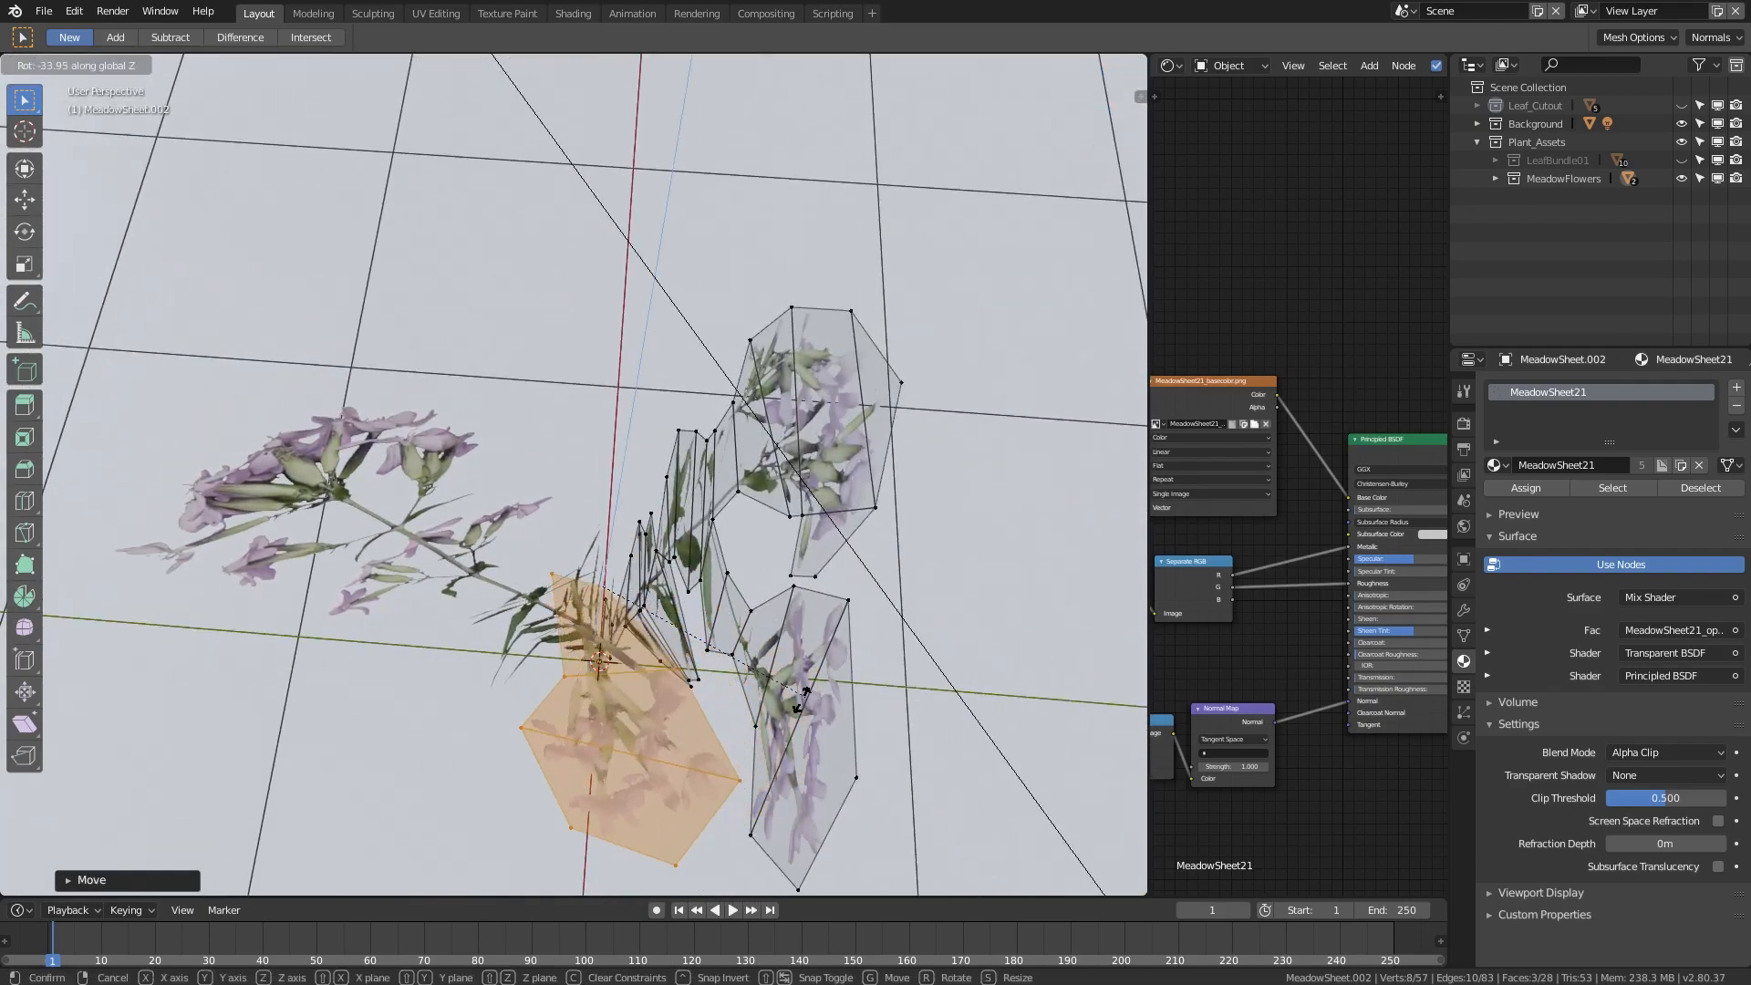
left_click(565, 662)
middle_click_drag(566, 661, 666, 584)
key("g")
key("r")
left_click(651, 323)
- Slide the base vertices of the duplicated flower head along their edges to fit it to the stem, and leave Edit Mode
middle_click_drag(651, 326, 516, 416)
scroll(578, 617, "up", 5)
key("g")
key("g")
left_click(763, 547)
left_click(663, 572)
left_click(493, 447)
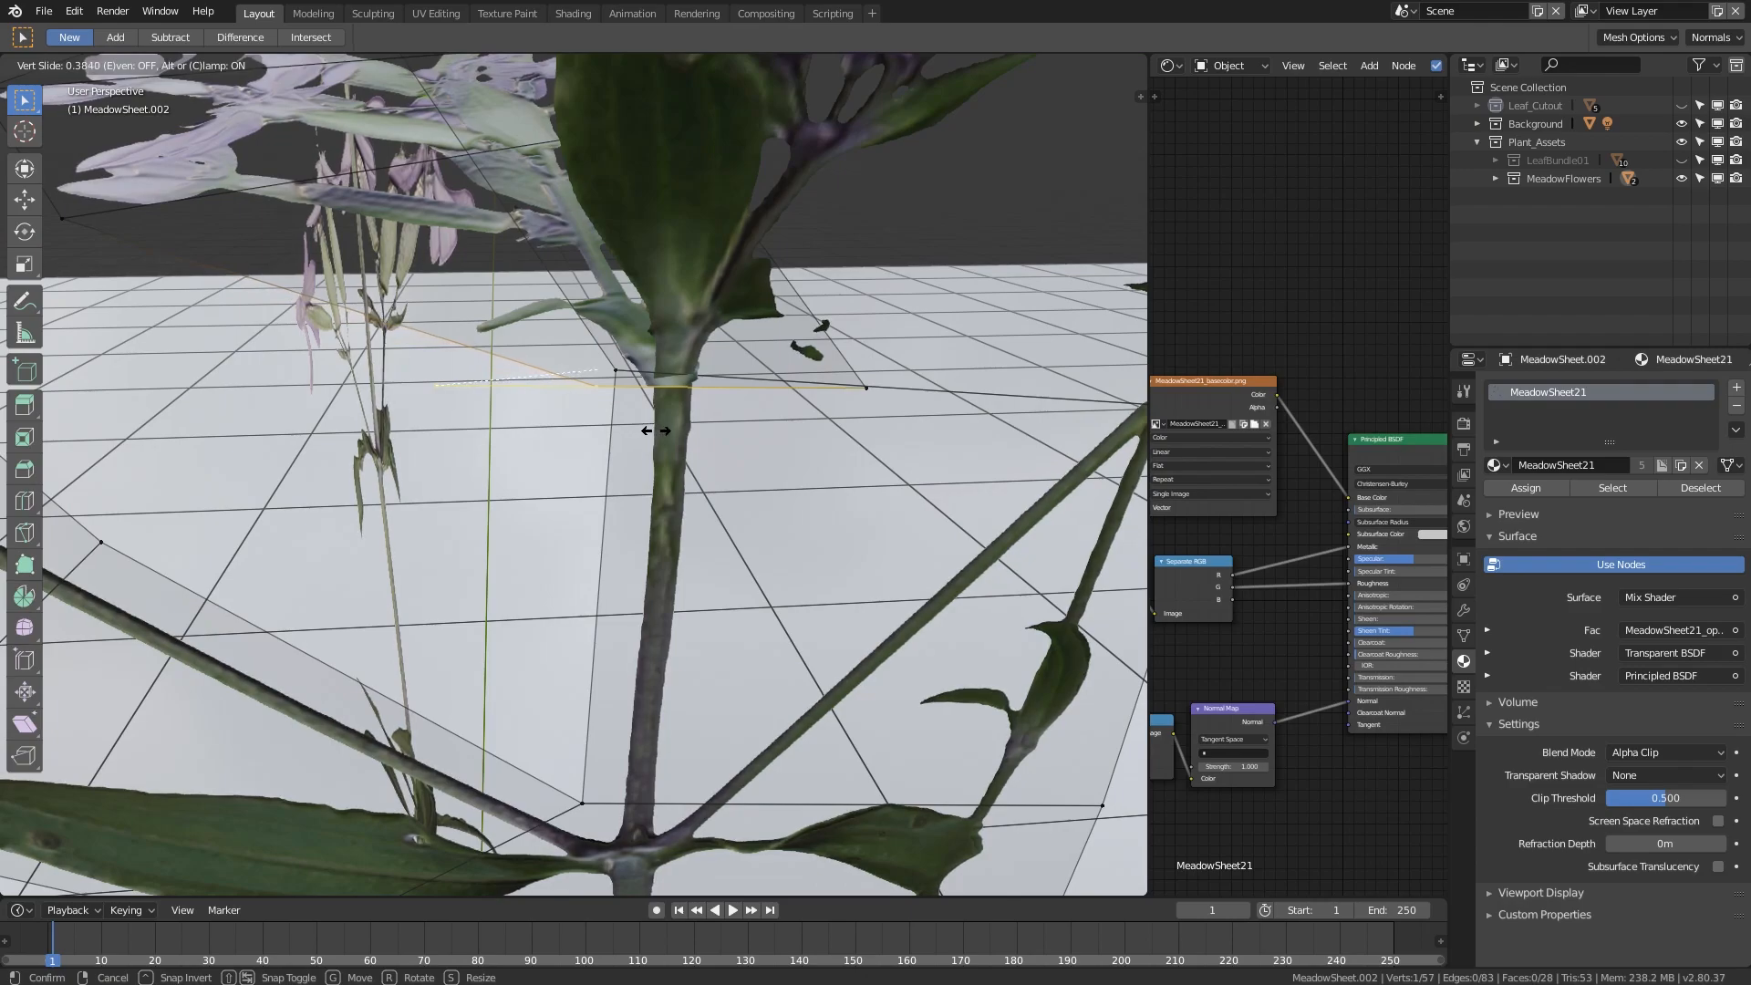
middle_click_drag(864, 402, 784, 484)
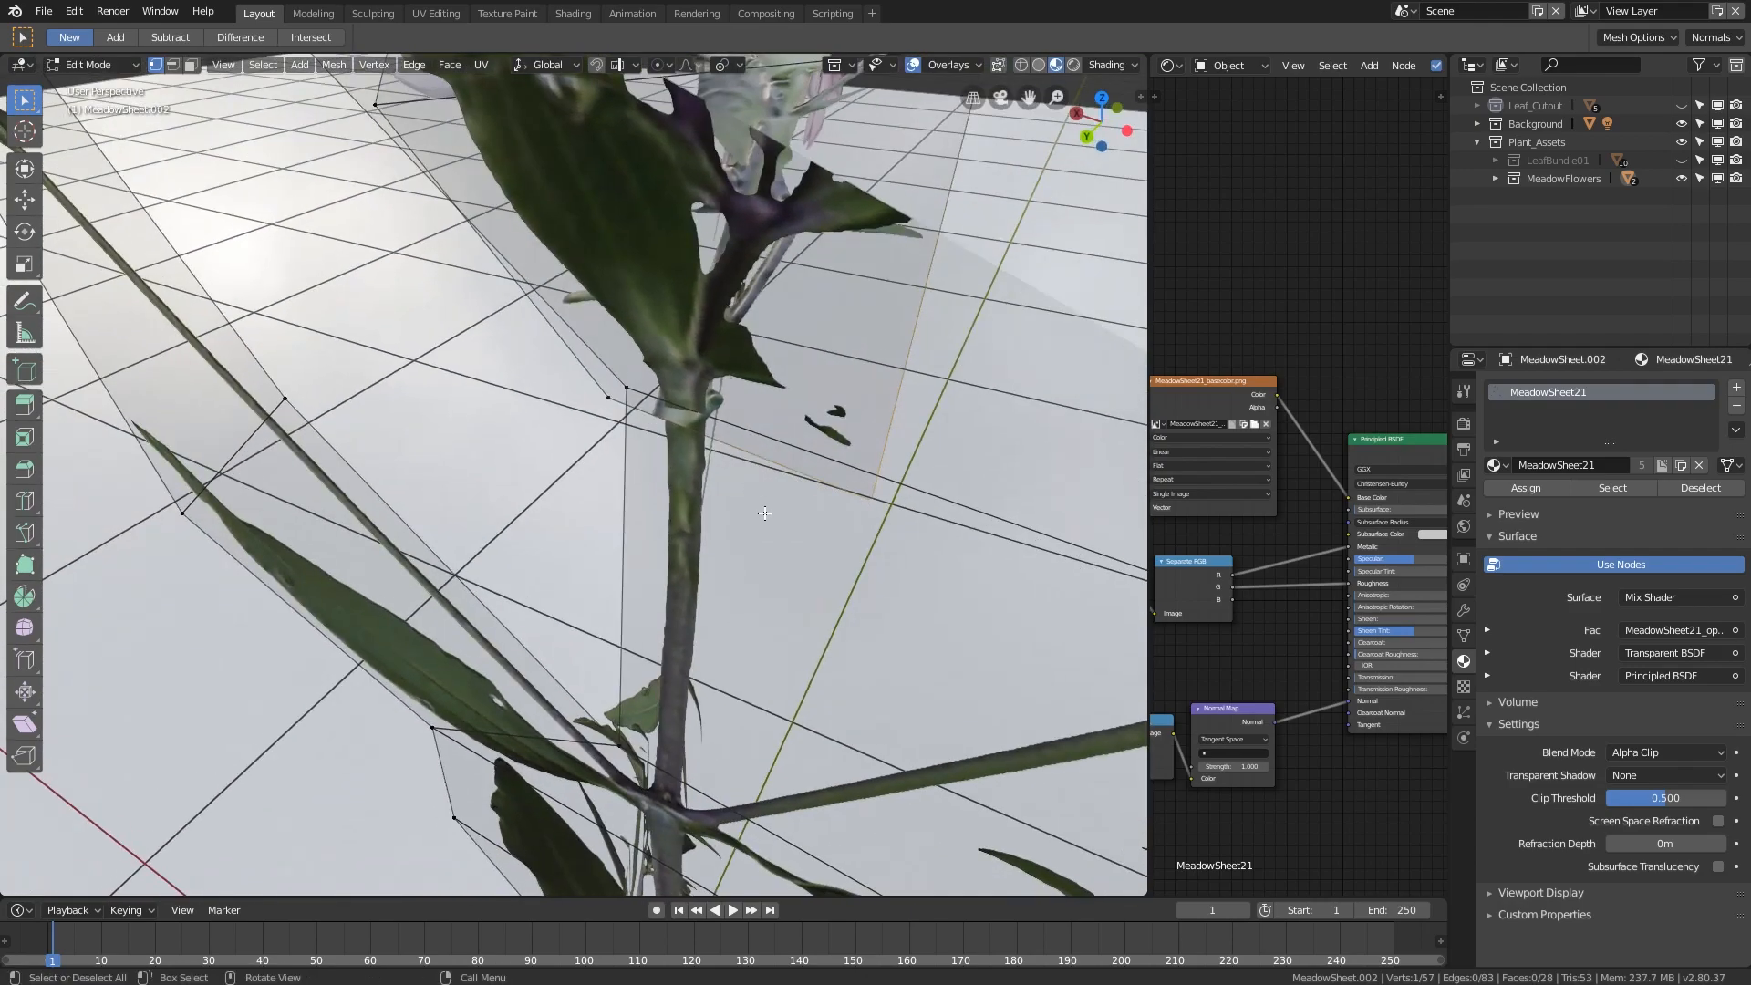
key("shift+v")
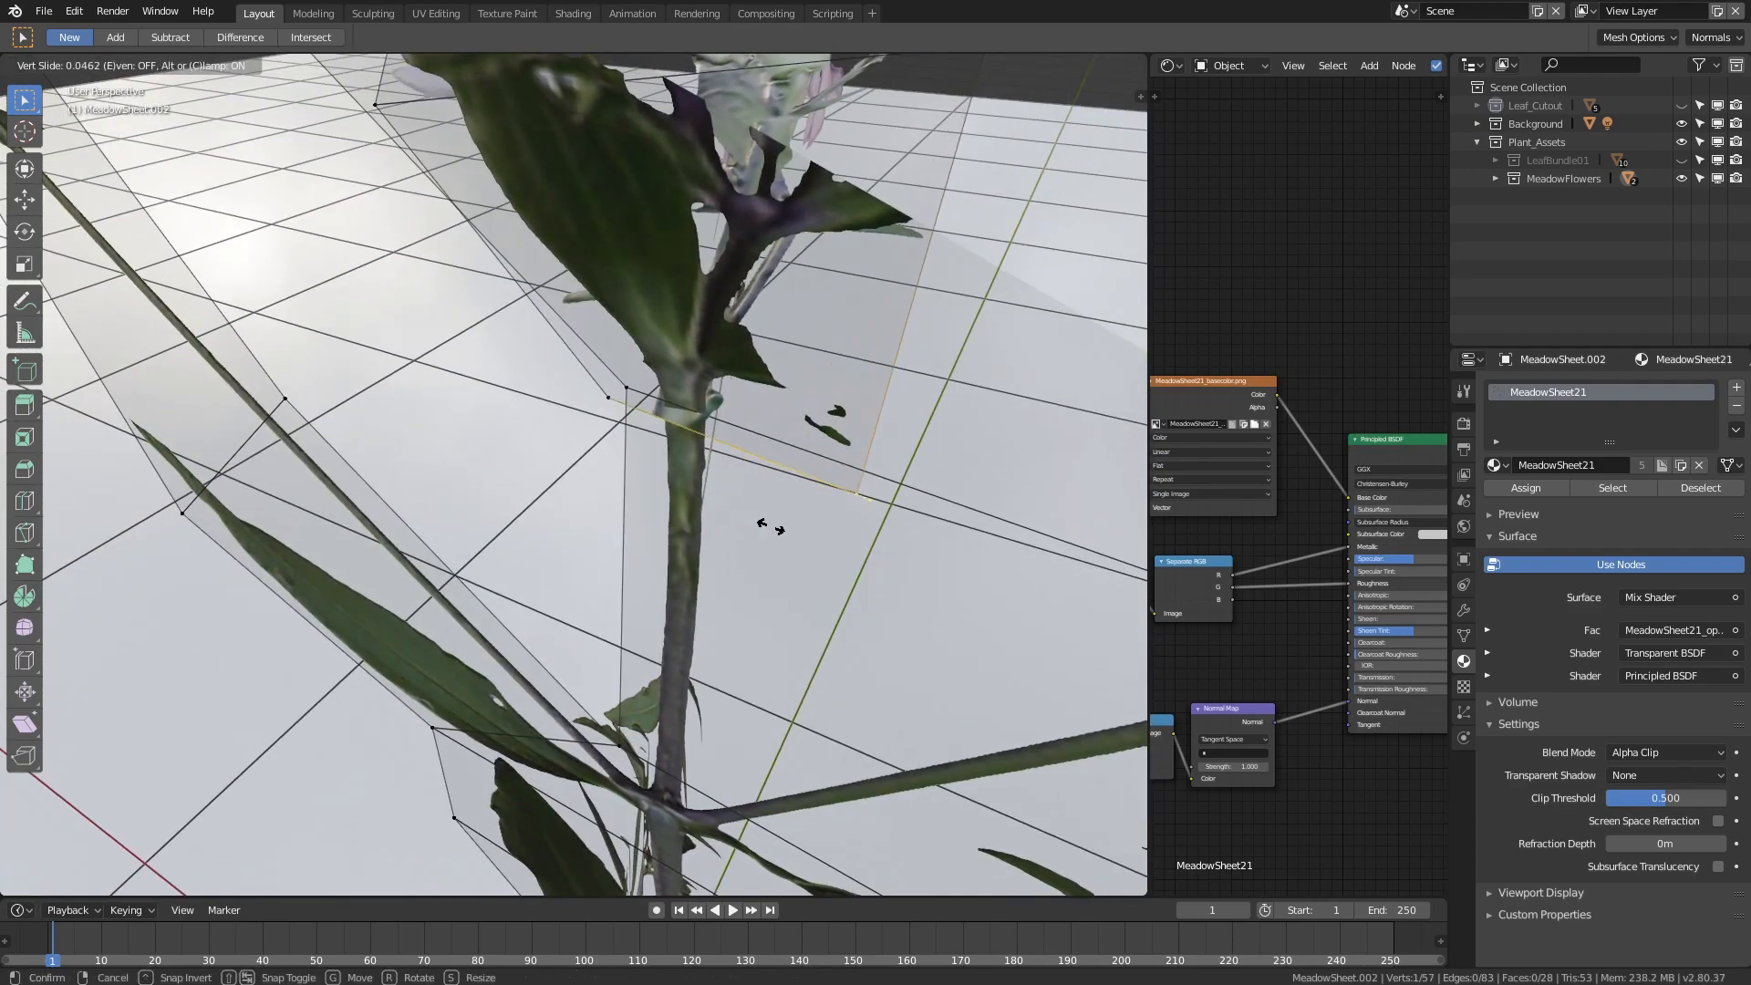
left_click(771, 526)
scroll(863, 508, "down", 5)
middle_click_drag(863, 508, 562, 438)
key("Tab")
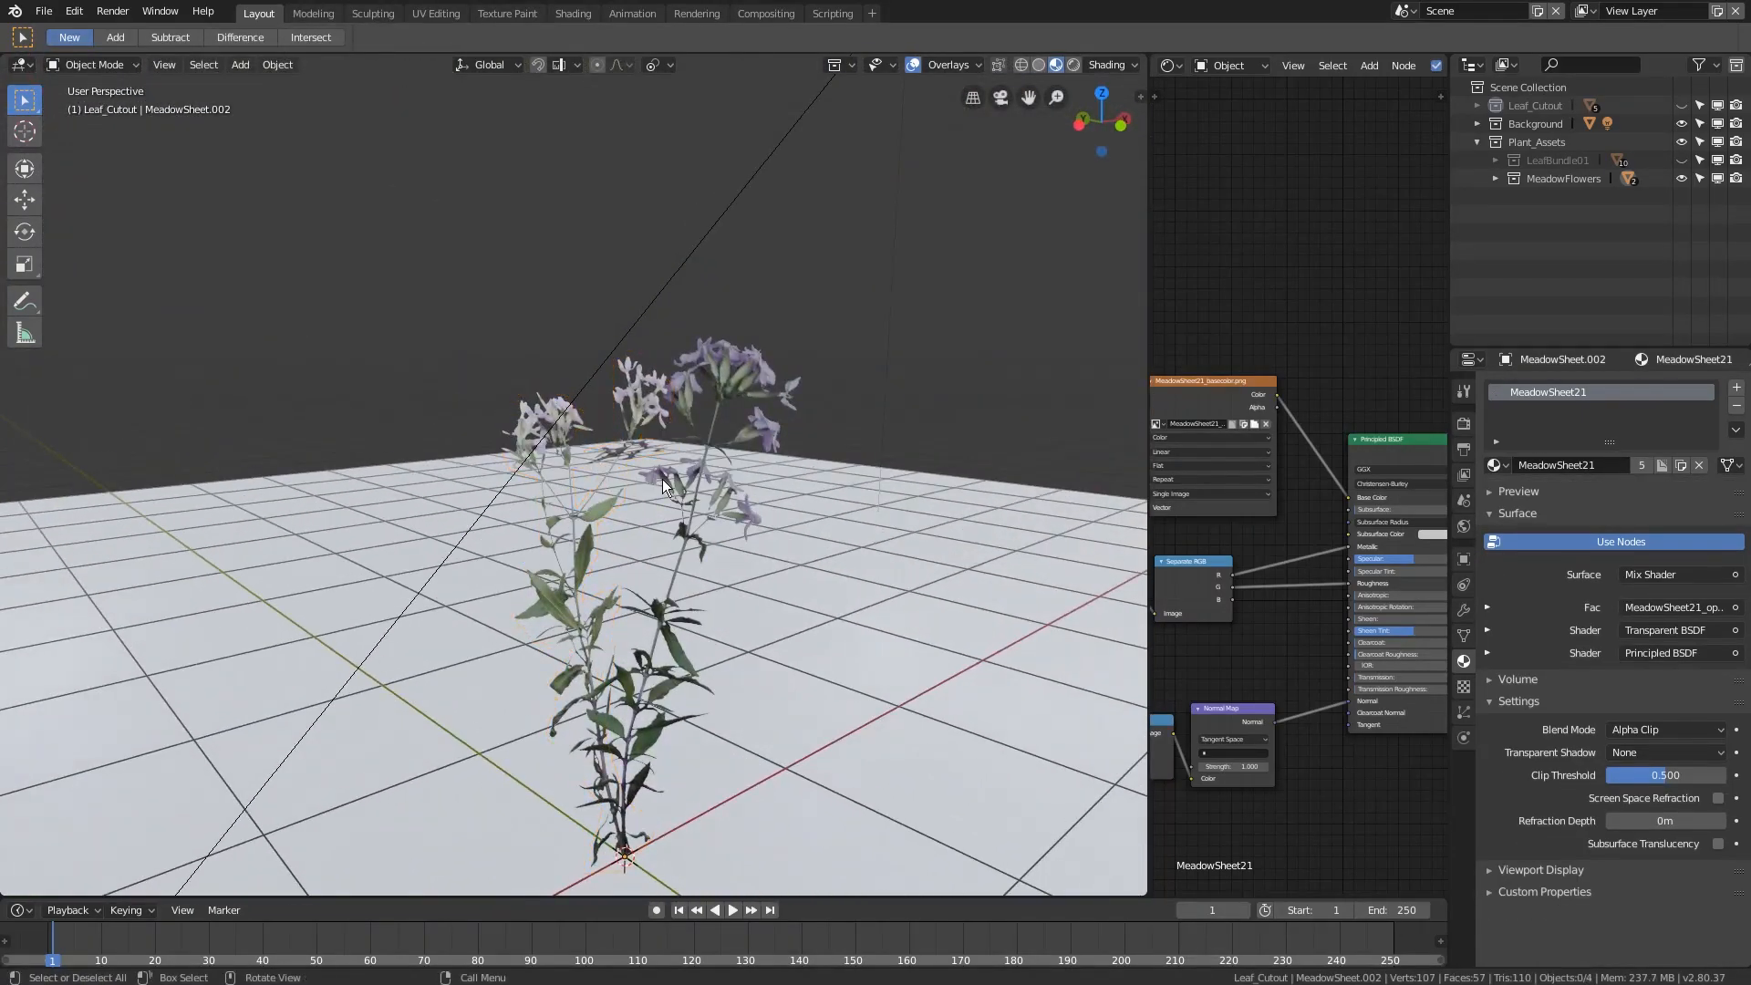
- Select the linked geometry of the duplicated flower head in Edit Mode and rotate it freehand from several views
middle_click_drag(663, 479, 625, 425)
left_click(627, 439)
key("Tab")
scroll(648, 450, "up", 4)
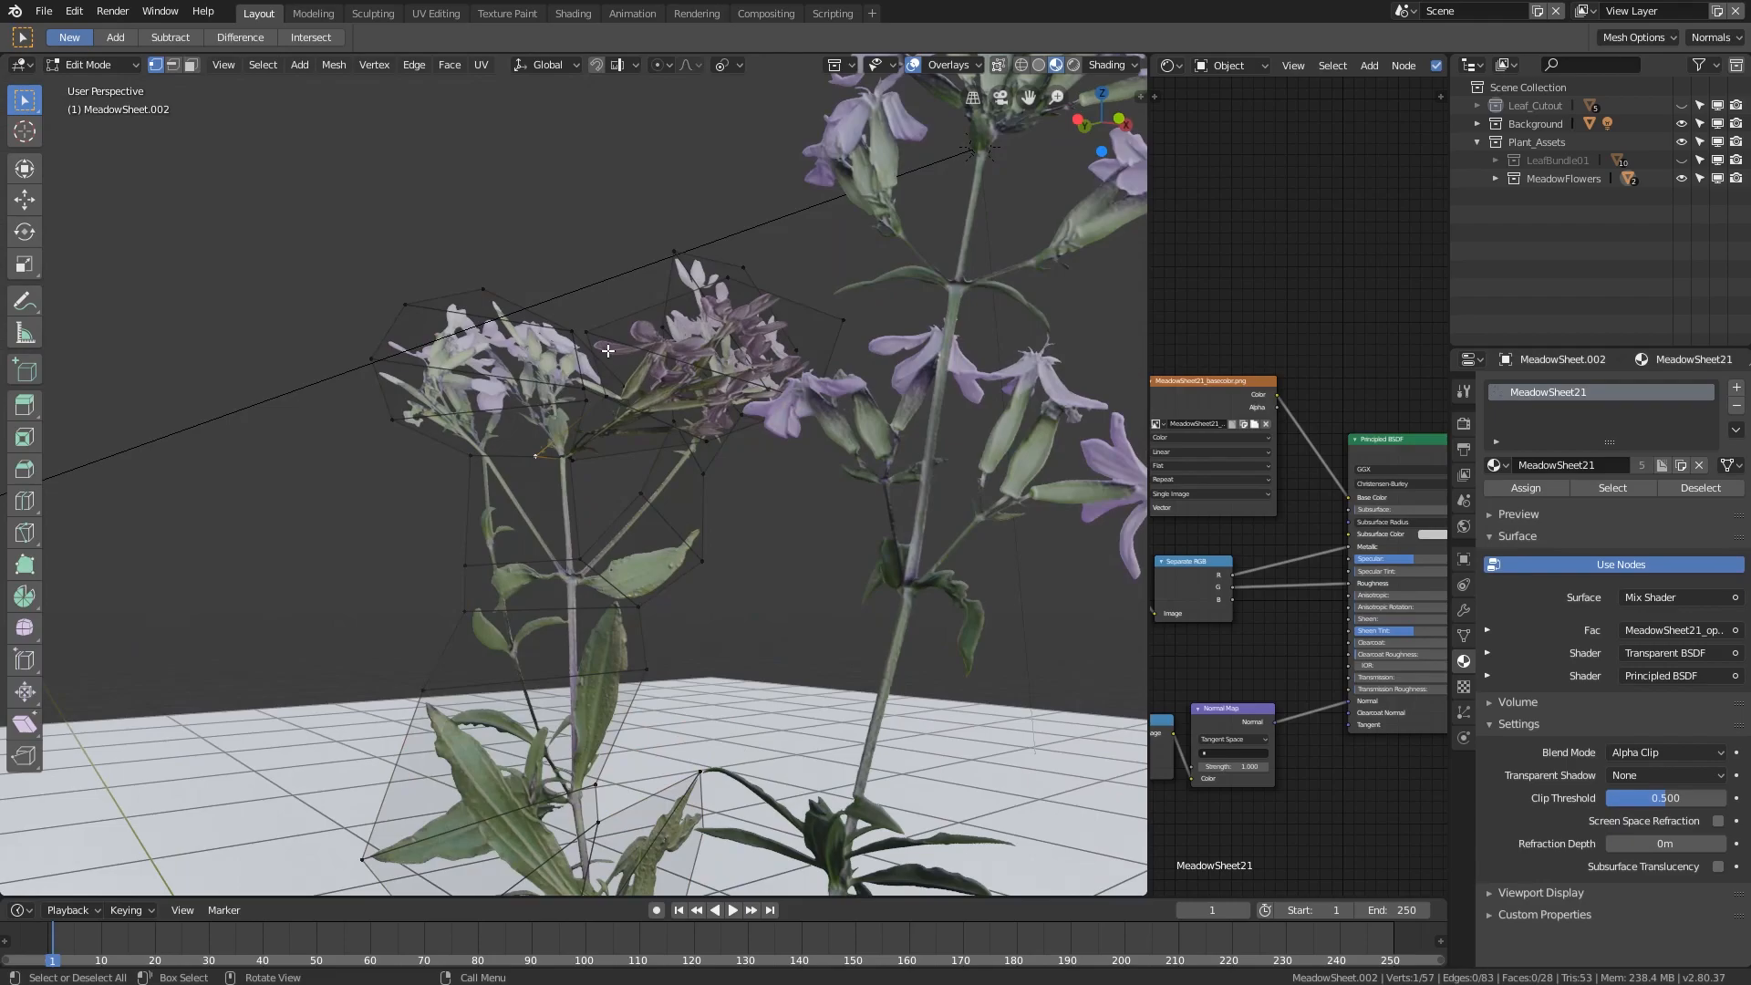
key("l")
middle_click_drag(590, 335, 703, 587)
key("r")
left_click(686, 449)
middle_click_drag(794, 398, 720, 497)
key("r")
left_click(813, 575)
middle_click_drag(811, 538, 876, 529)
key("r")
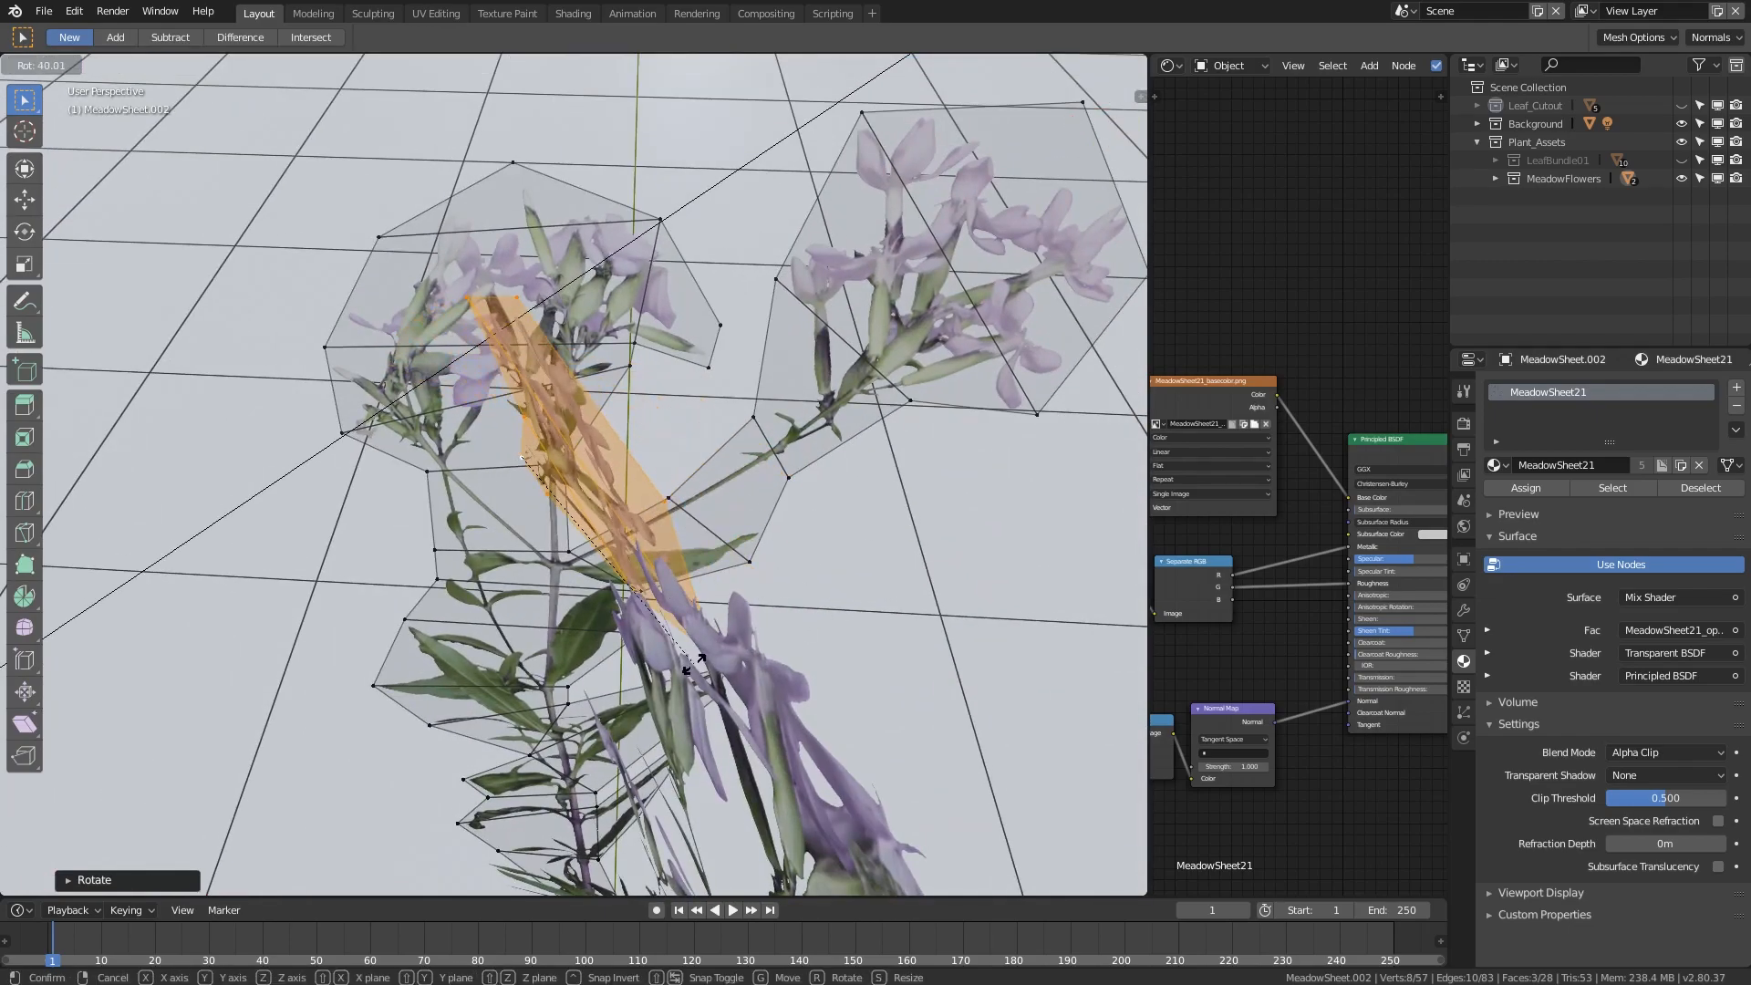
left_click(632, 622)
key("Tab")
- Duplicate the first flower copy in place, and rotate and scale the duplicate freehand
middle_click_drag(632, 622, 654, 519)
left_click(697, 392)
mouse_move(670, 452)
middle_mouse_down()
mouse_move(639, 502)
mouse_move(682, 533)
mouse_move(629, 490)
mouse_move(664, 448)
middle_mouse_up()
key("shift+d")
right_click(681, 550)
key("r")
left_click(648, 562)
key("s")
left_click(649, 496)
- Turn the third flower about the Z axis and tilt it freehand away from the other two
key("r")
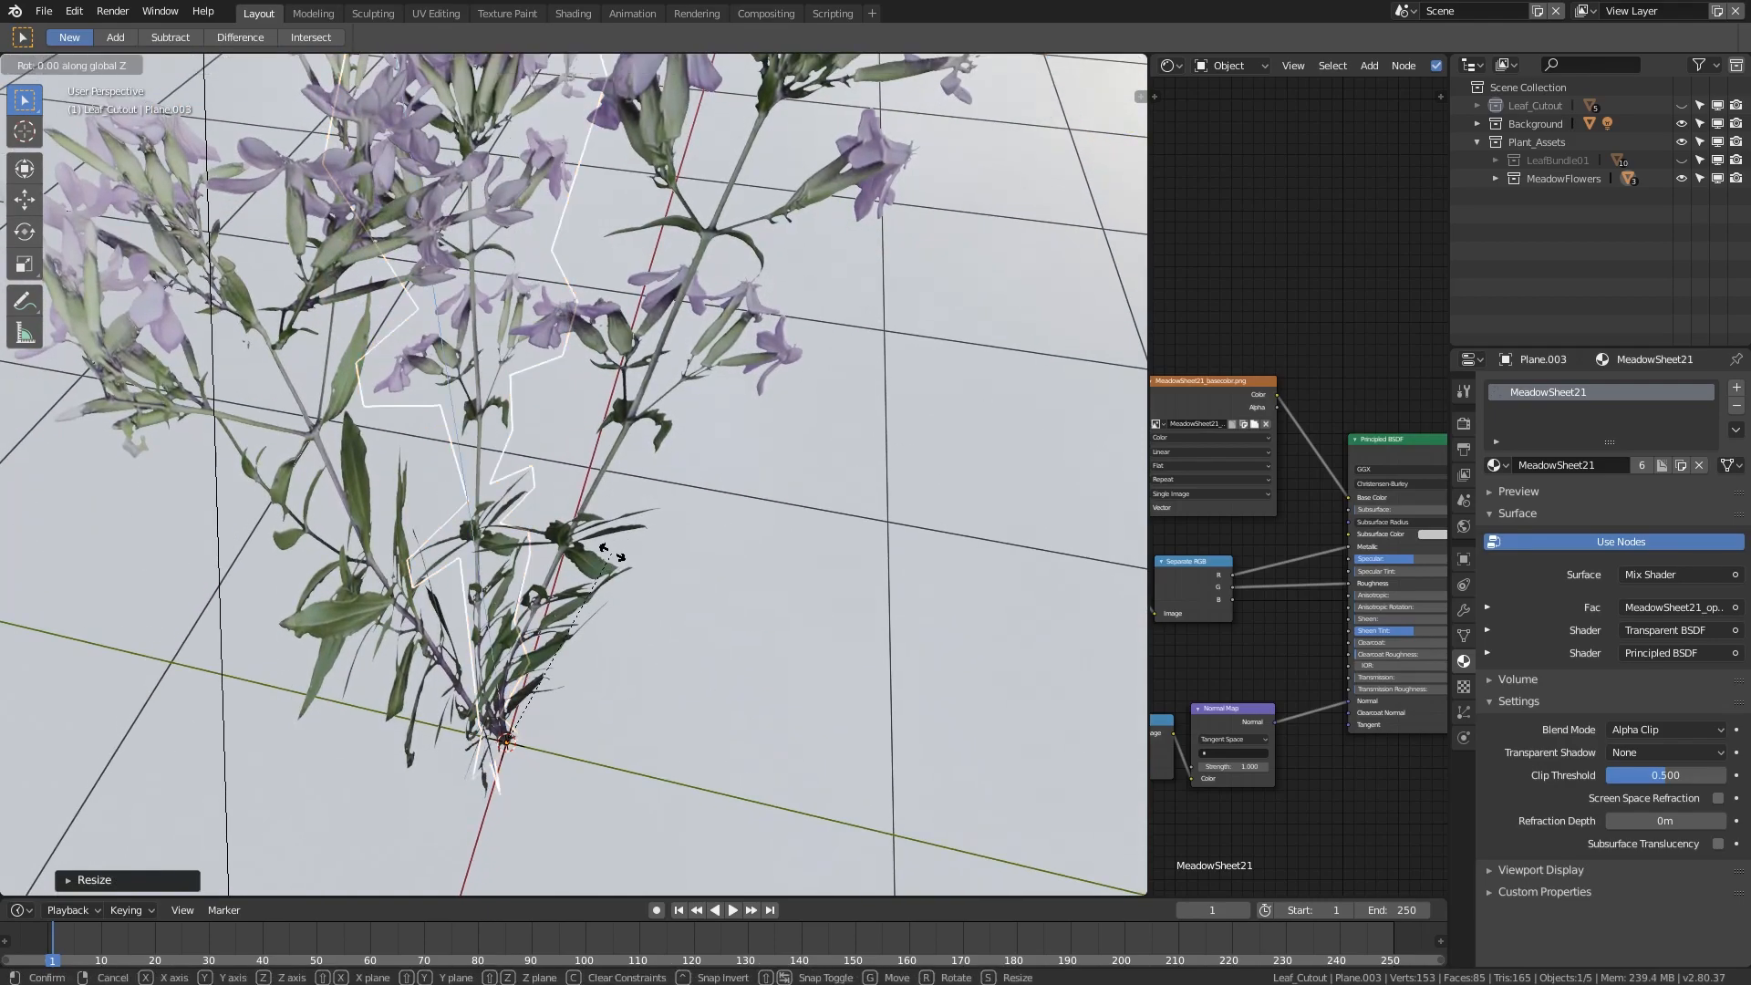
key("Return")
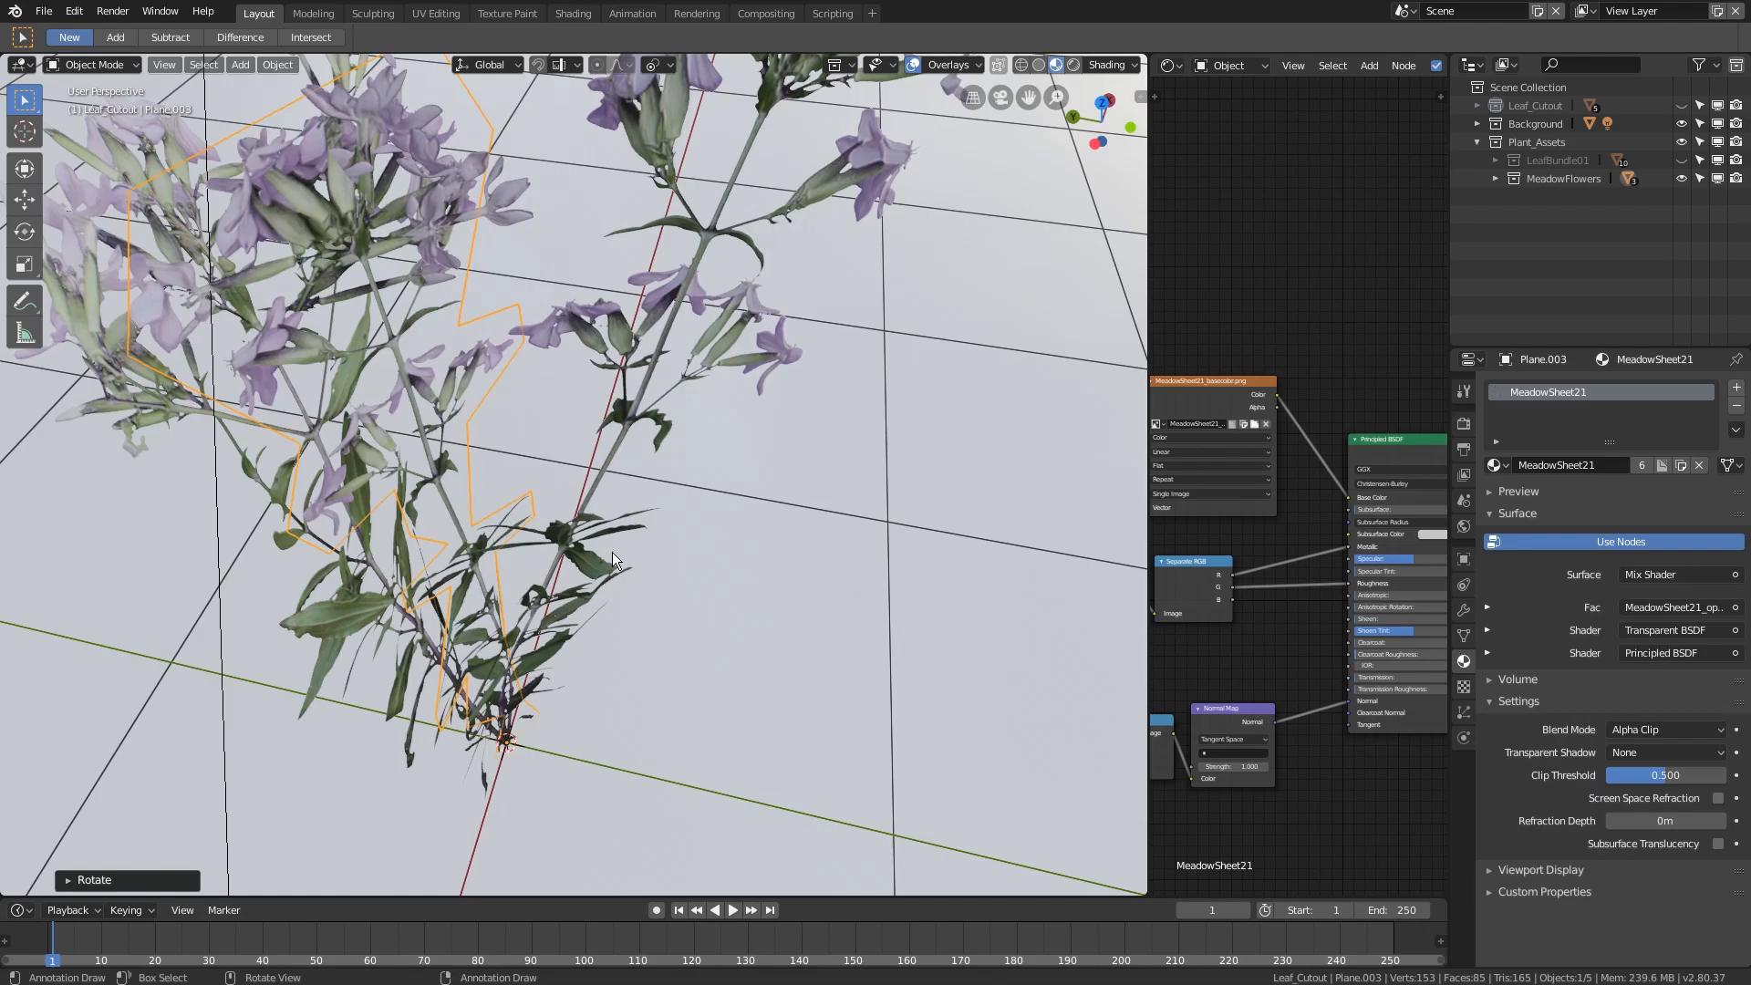
middle_click_drag(579, 625, 658, 510)
key("r")
left_click(573, 560)
key("r")
key("z")
left_click(649, 637)
- Move the third flower into the bundle and adjust its tilt with another freehand rotation
key("g")
left_click(791, 573)
middle_click_drag(792, 573, 828, 574)
key("r")
left_click(917, 566)
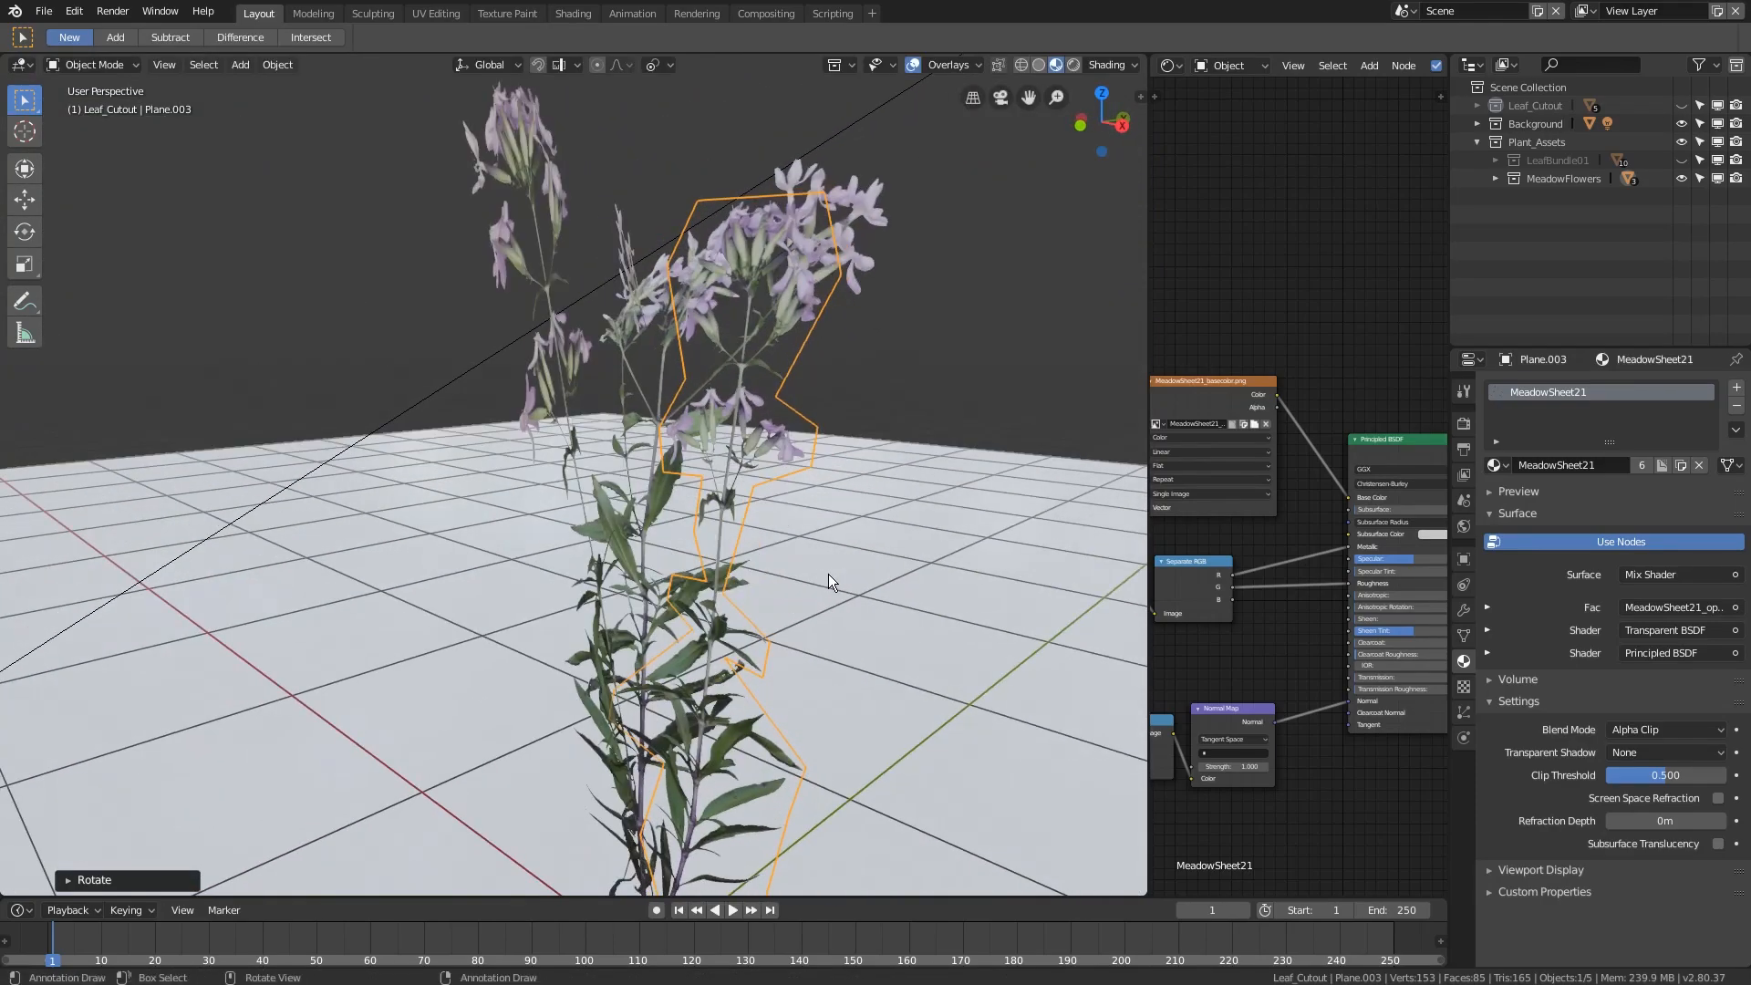
left_click(828, 572)
- Select all three flowers of the bundle and scale them together freehand
scroll(774, 576, "down", 2)
left_click_drag(1079, 122, 994, 509)
middle_click_drag(994, 509, 709, 517)
left_click(671, 377)
left_click(538, 460, "shift")
left_click(546, 396, "shift")
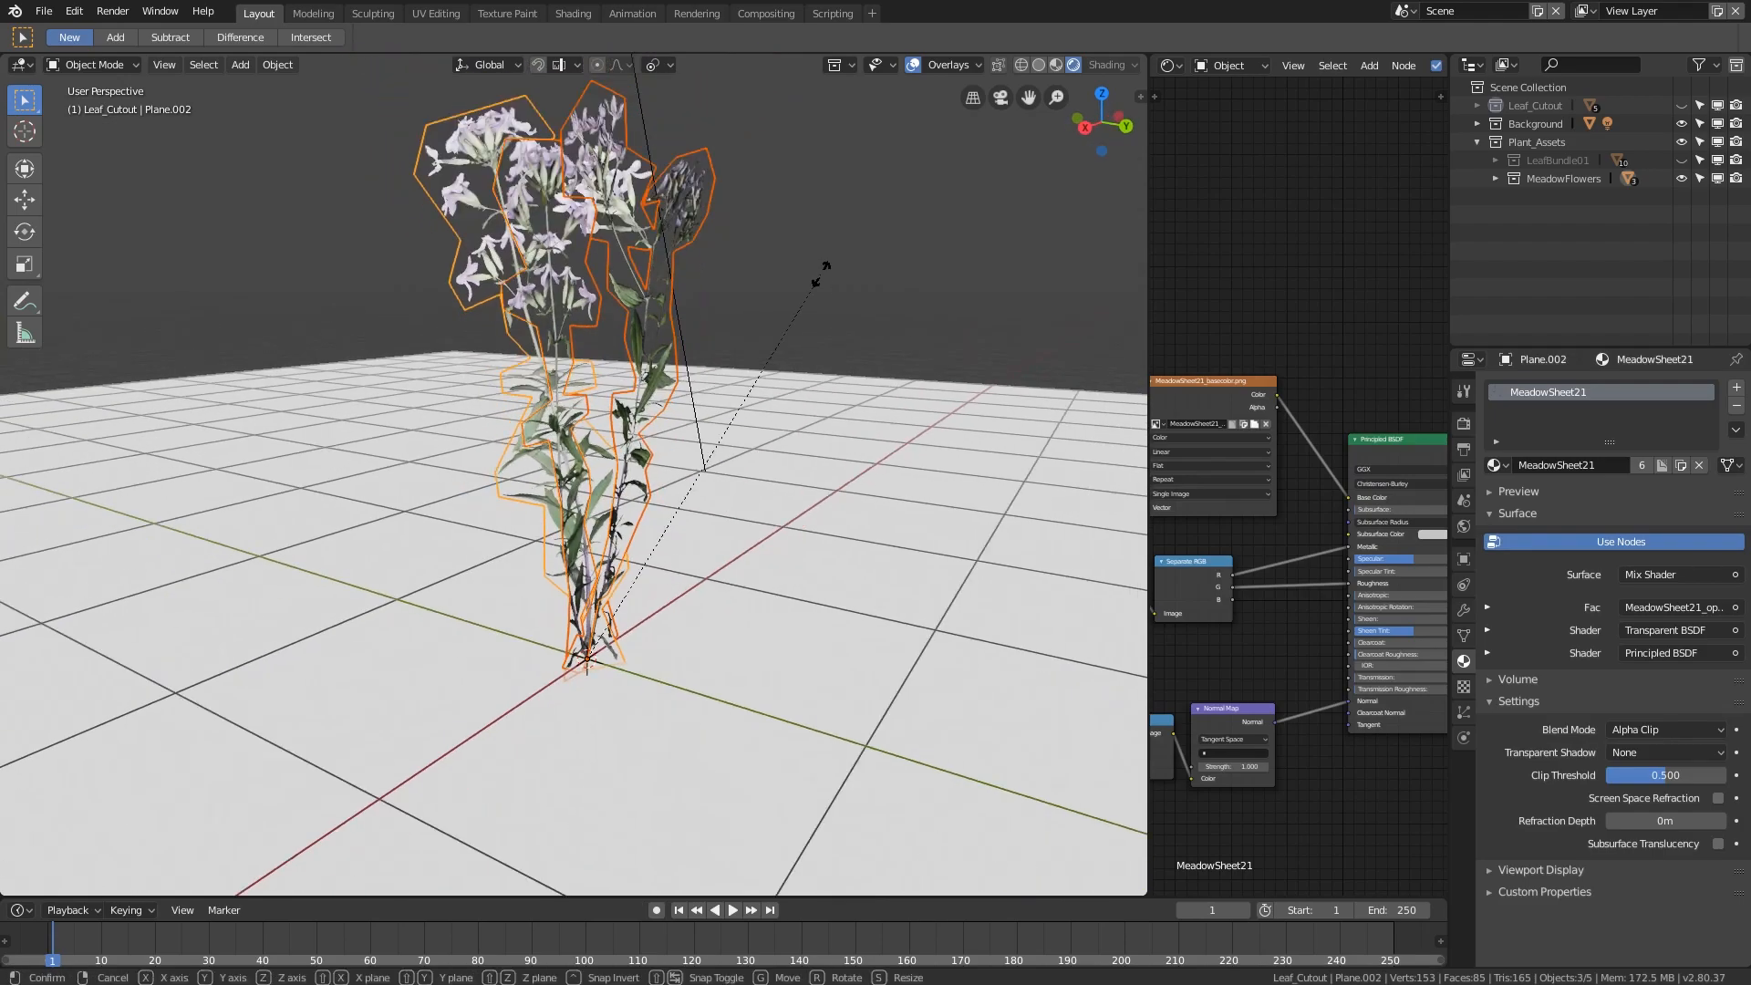
left_click(661, 537)
- Scale the three selected flowers down further about the bundle's base
middle_click_drag(660, 535, 650, 680)
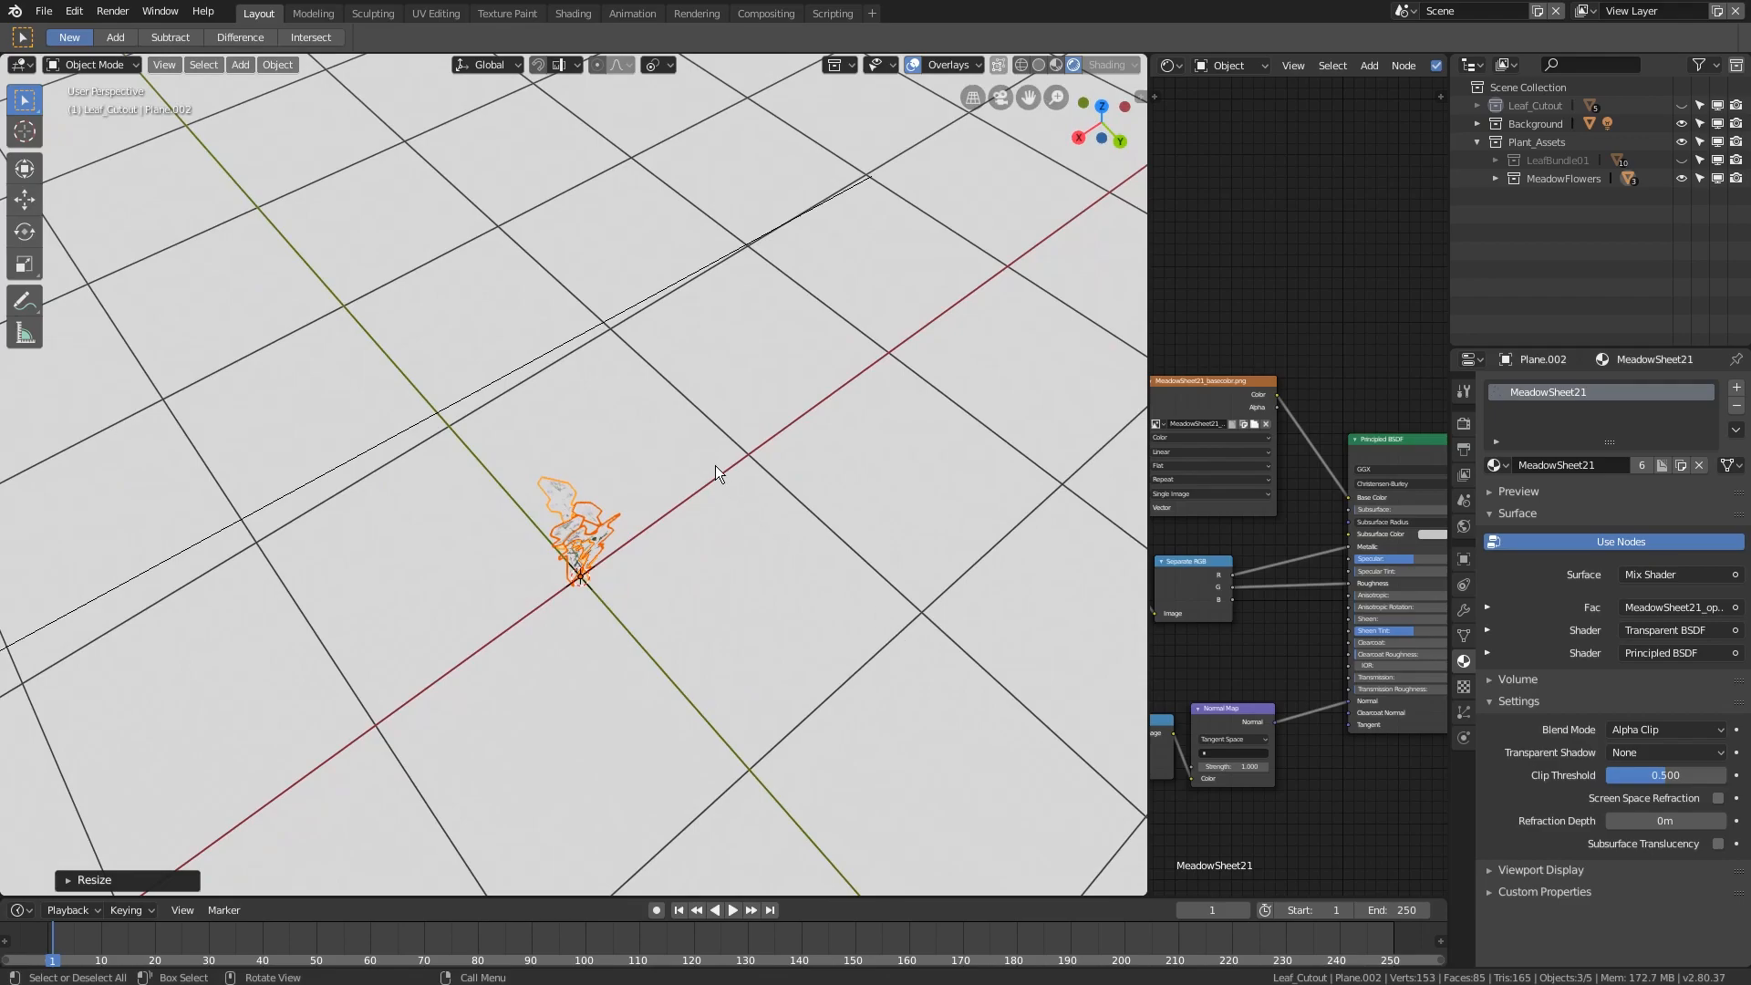
middle_click_drag(748, 490, 564, 342, "shift")
scroll(644, 423, "up", 3)
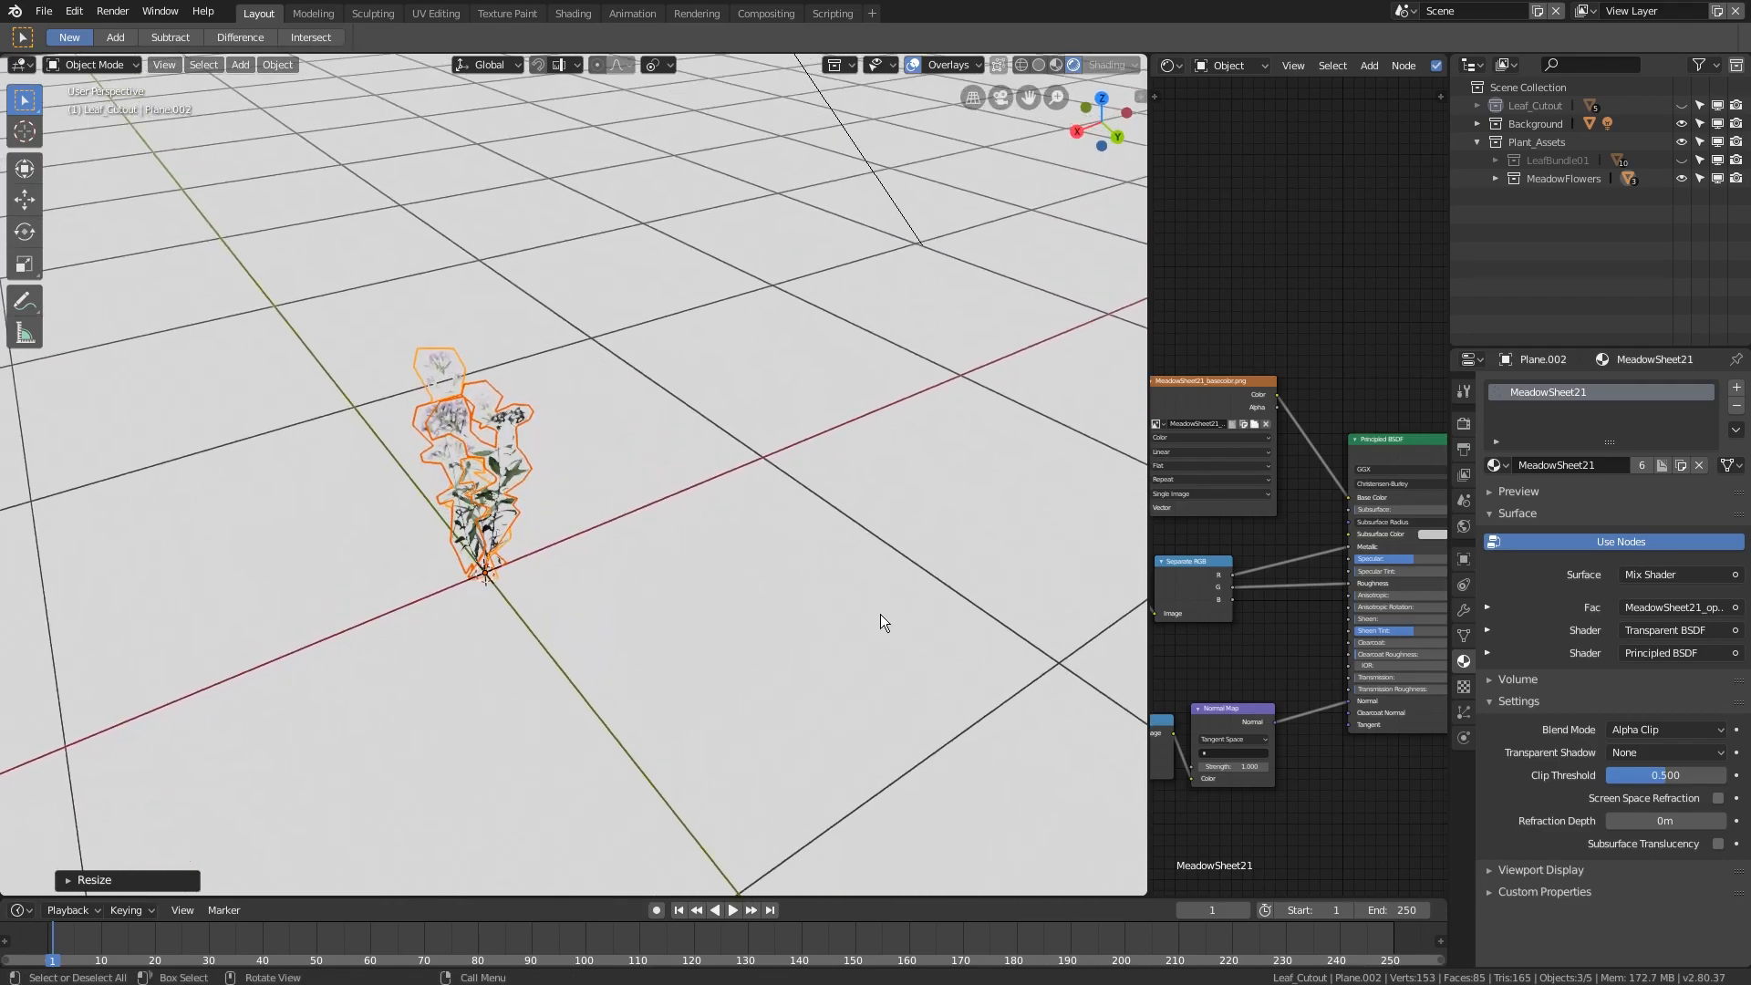
middle_click_drag(500, 542, 582, 468)
scroll(602, 489, "up", 3)
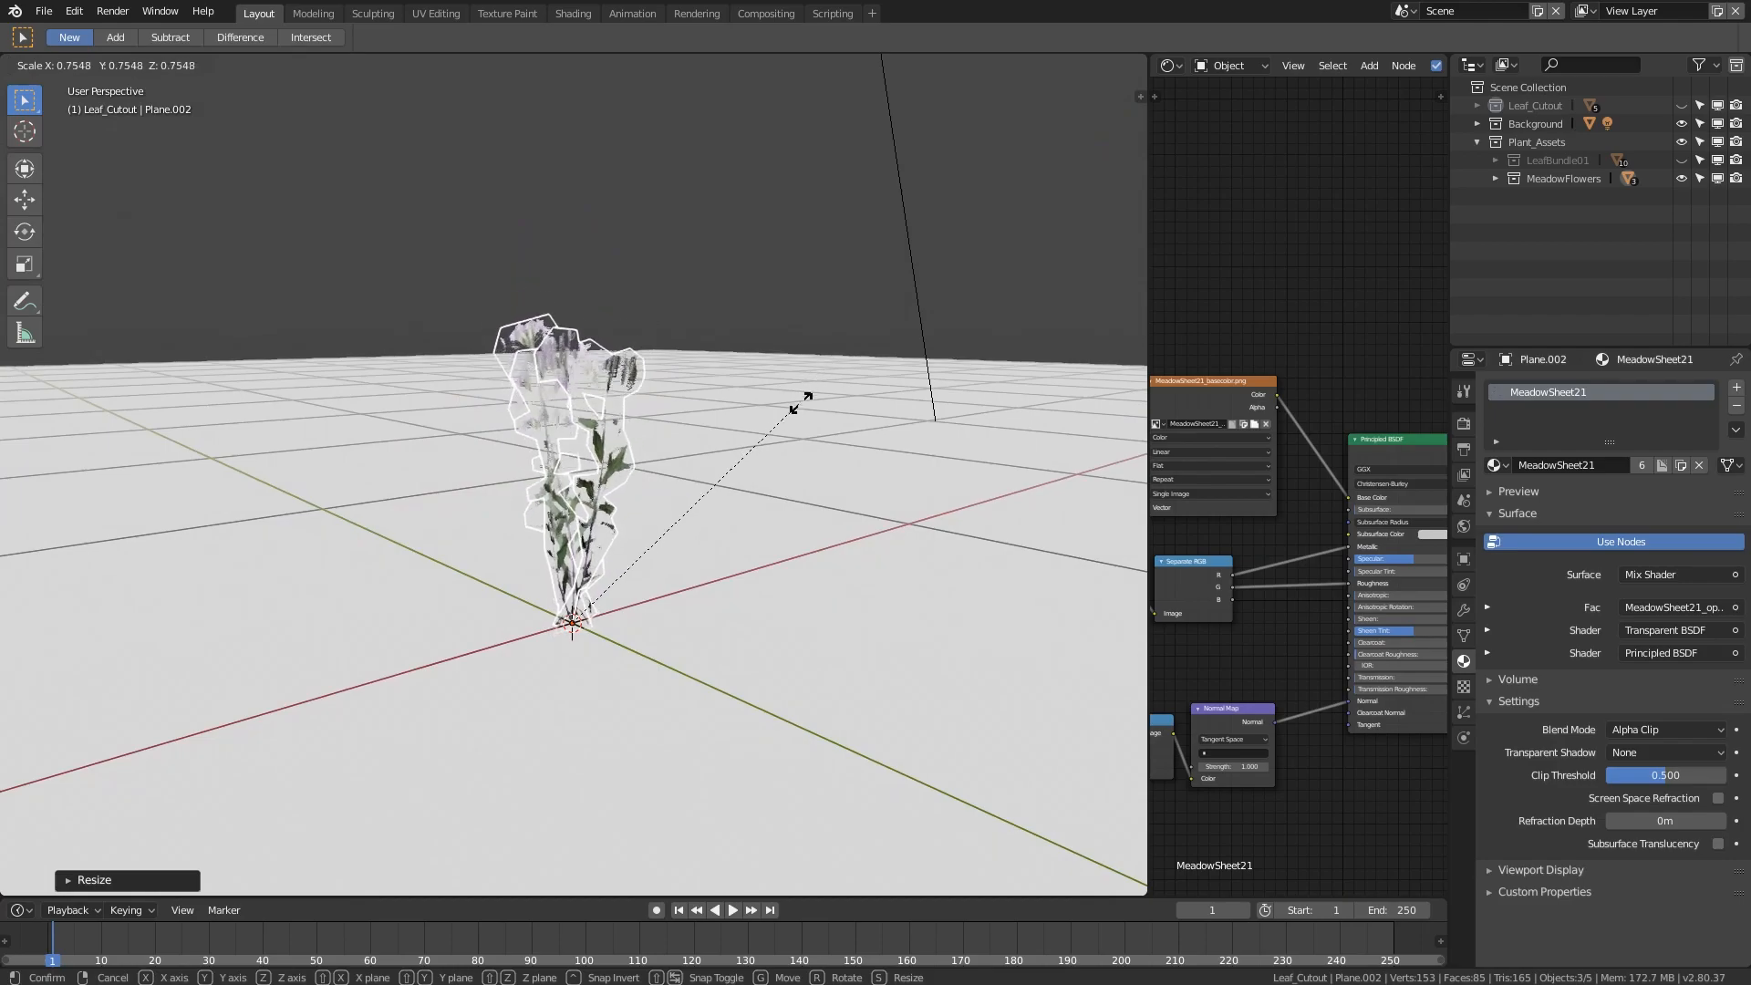
left_click(734, 502)
- Apply the object transform of the three scaled flowers and deselect everything
middle_click_drag(626, 461, 459, 450)
scroll(668, 464, "up", 3)
key("ctrl+a")
left_click(540, 478)
key("alt+a")
- Examine the shape of the flower bundle from several sides and distances
scroll(460, 451, "down", 5)
middle_click_drag(567, 391, 255, 357)
scroll(484, 349, "up", 4)
scroll(620, 476, "down", 4)
middle_click_drag(621, 476, 985, 221)
middle_click_drag(615, 469, 418, 463)
scroll(574, 516, "up", 5)
middle_click_drag(574, 516, 468, 363)
scroll(551, 425, "up", 4)
middle_click_drag(500, 374, 746, 390)
- Save the blend file Cutting_Out_Plants_START.blend and clear the selection
left_click(748, 388)
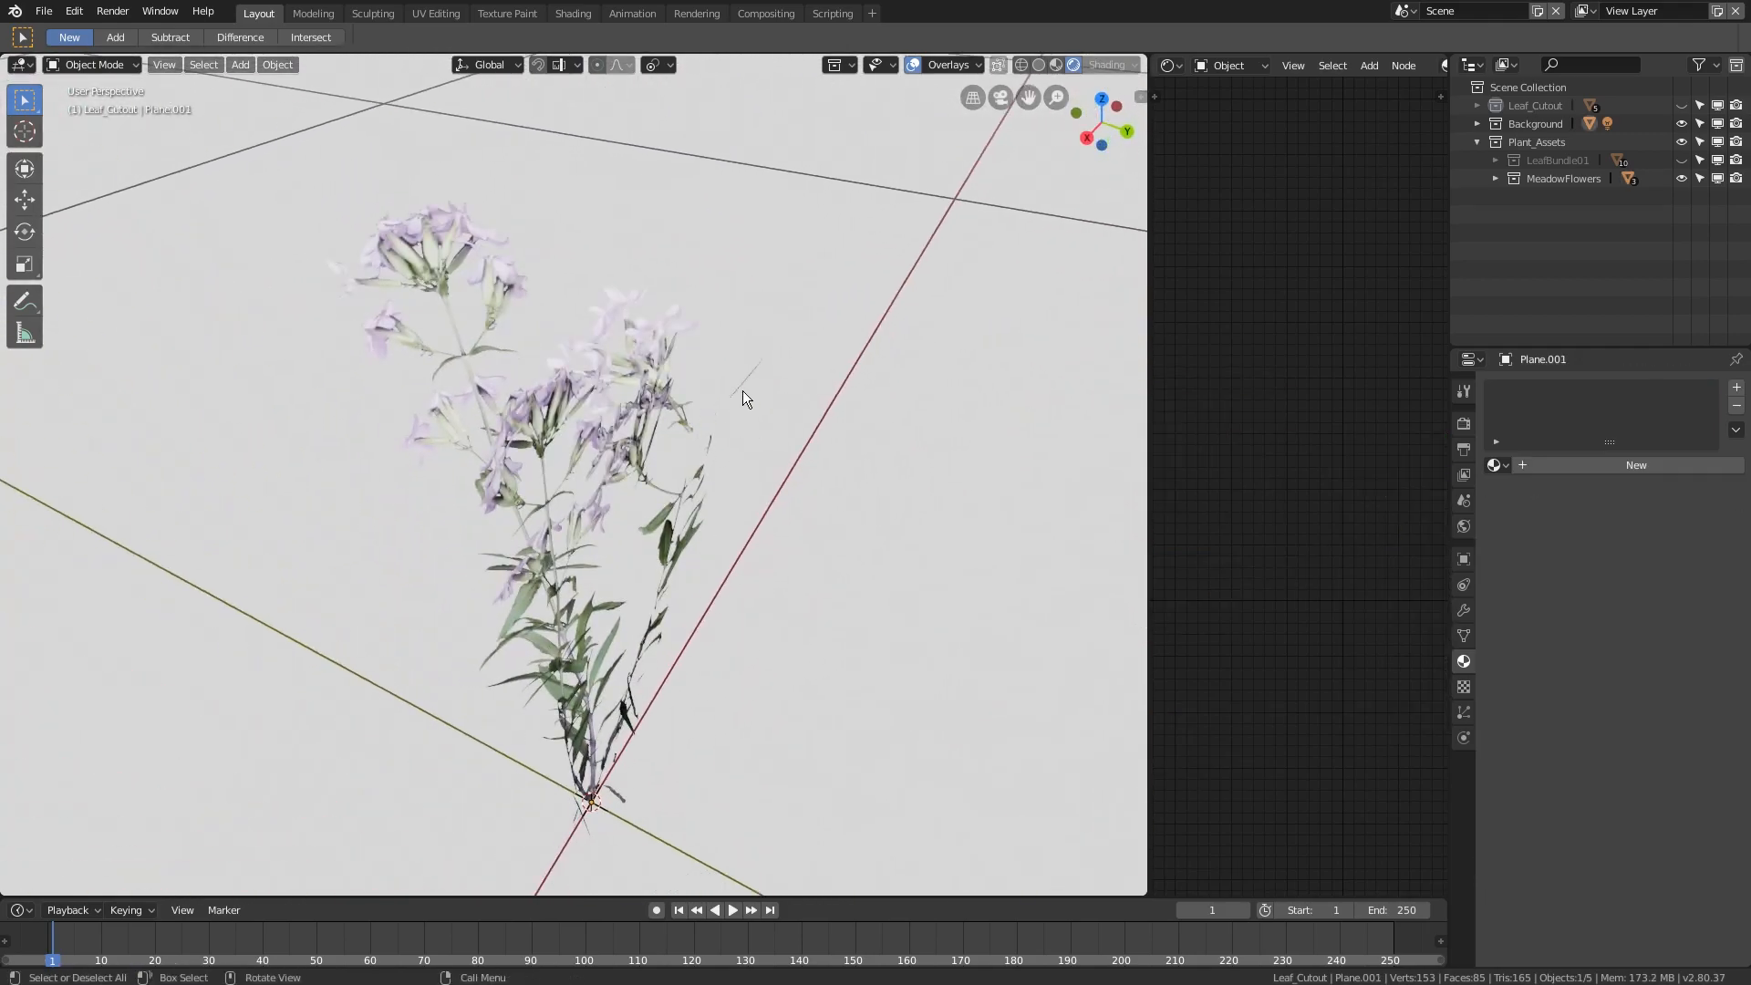
left_click(742, 390)
key("ctrl+s")
scroll(669, 456, "down", 2)
key("alt+a")
scroll(669, 456, "down", 4)
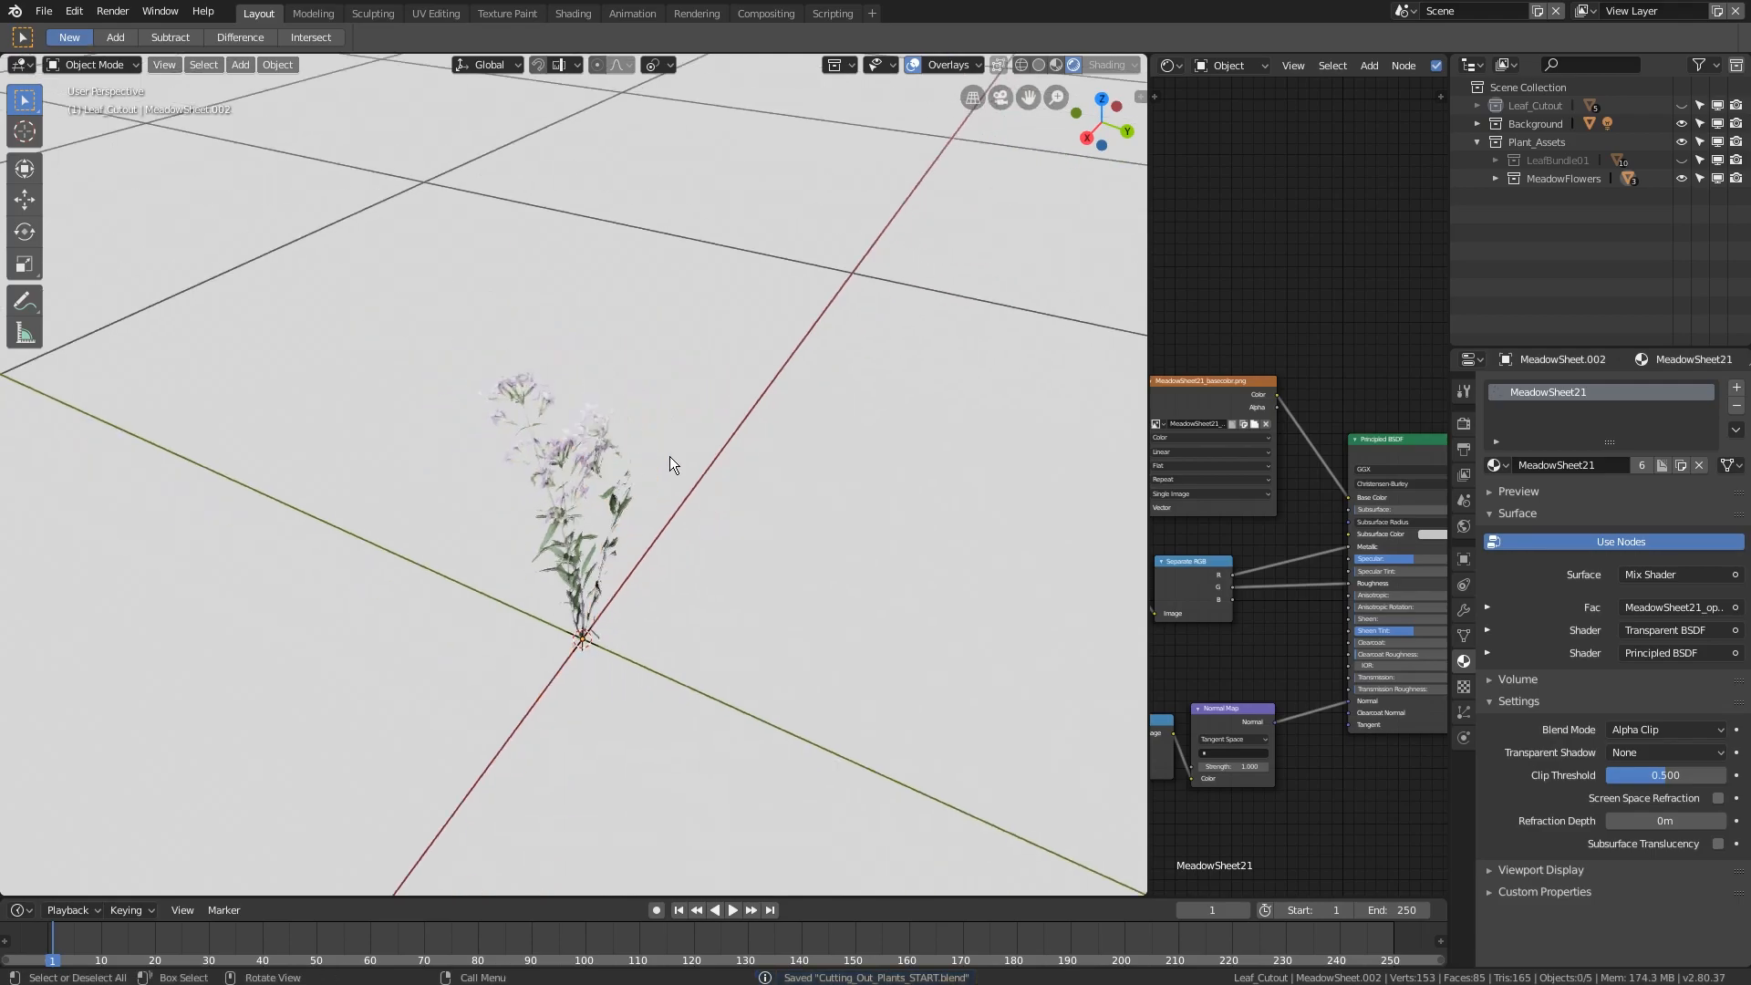
- Check the bundle's stems and flower heads up close and save Cutting_Out_Plants_START.blend again
middle_click_drag(670, 456, 753, 380)
scroll(633, 469, "up", 2)
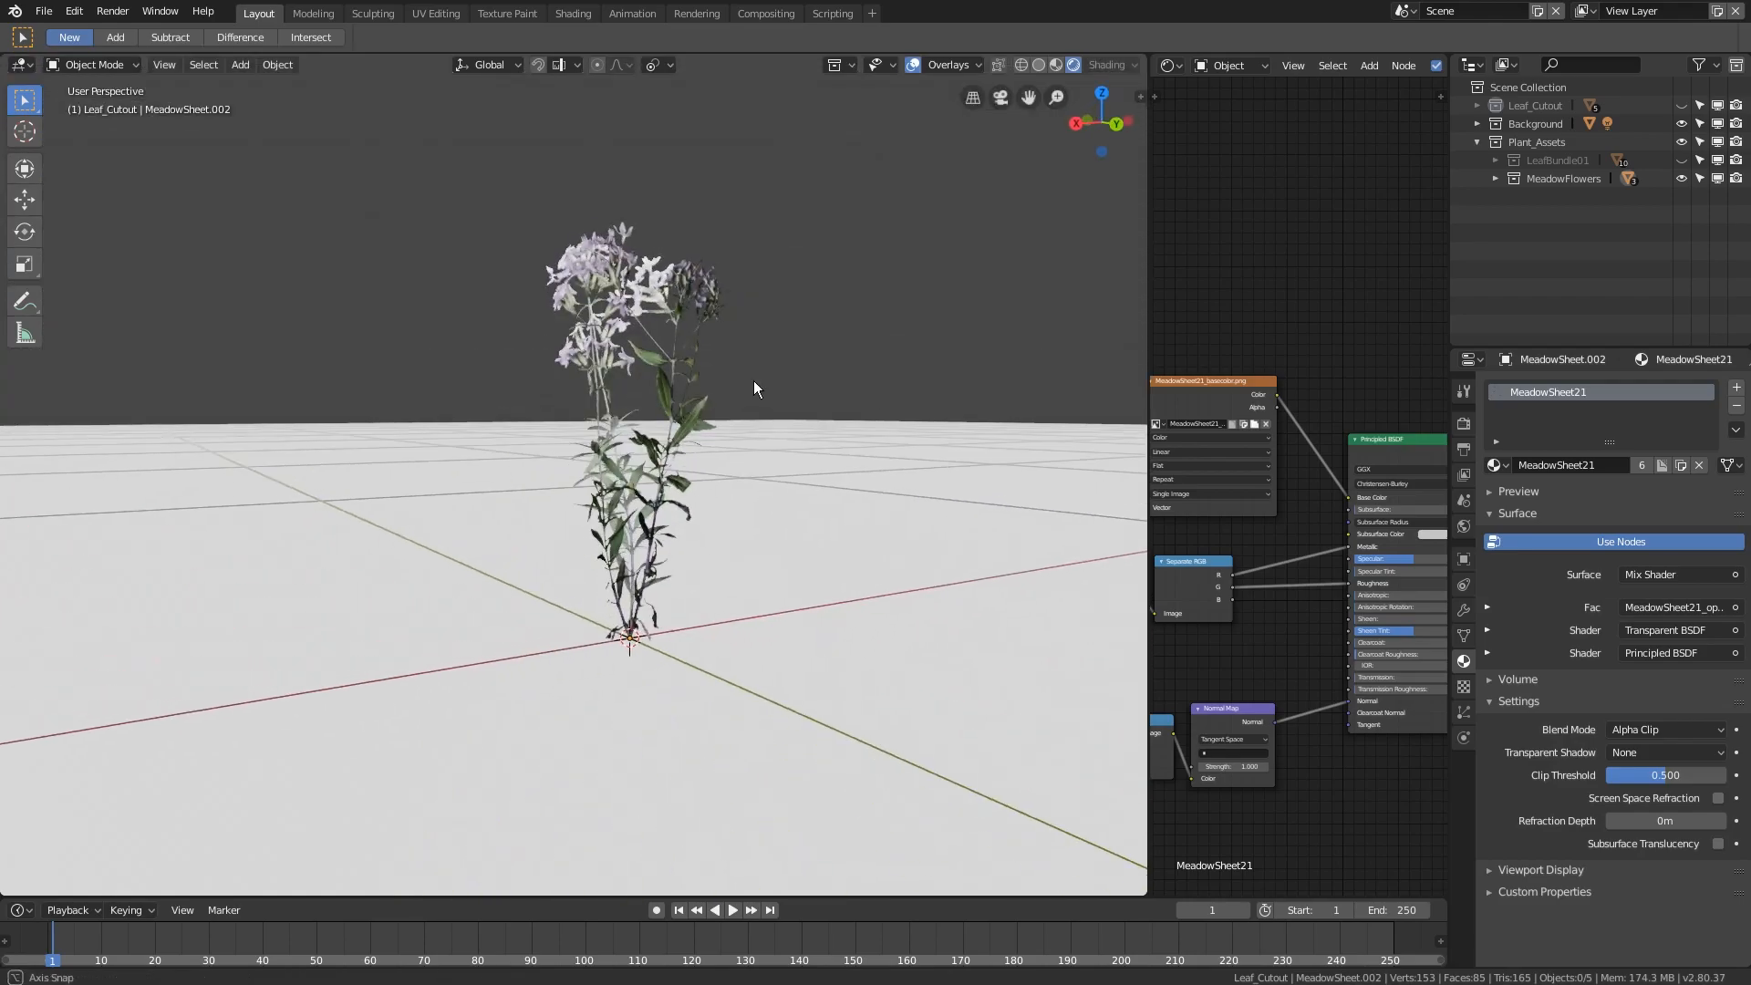
middle_click_drag(689, 533, 633, 496)
scroll(633, 496, "up", 3)
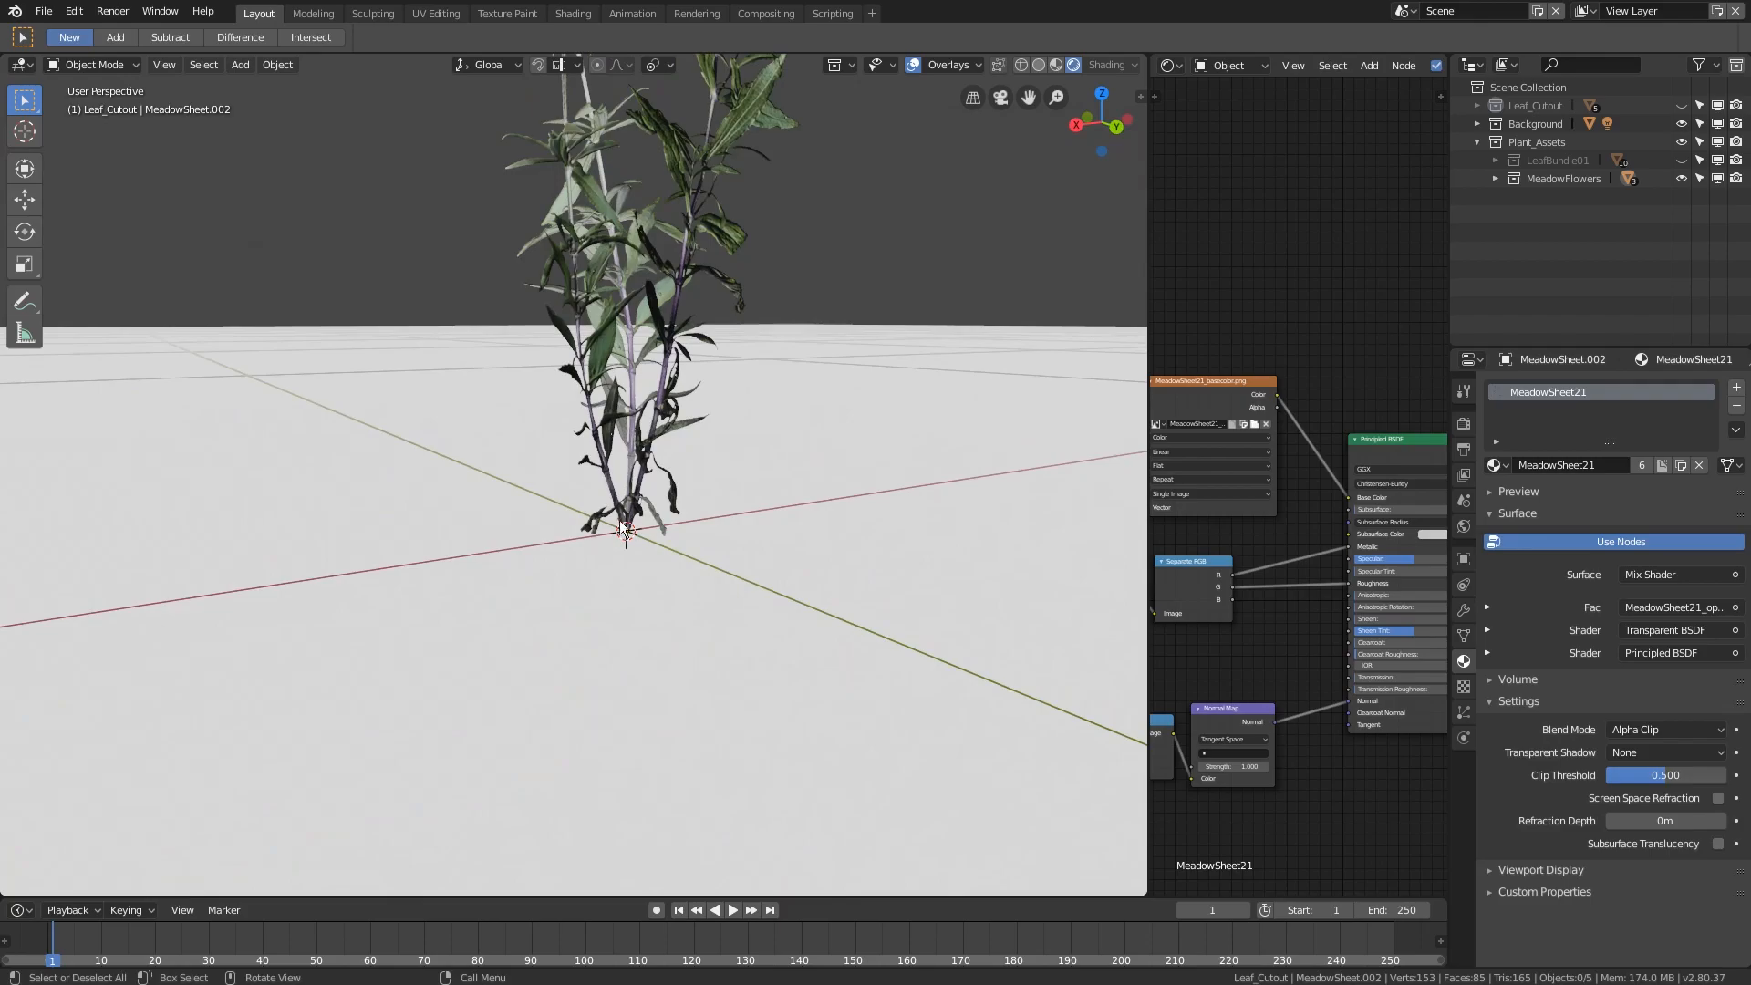
scroll(640, 488, "down", 3)
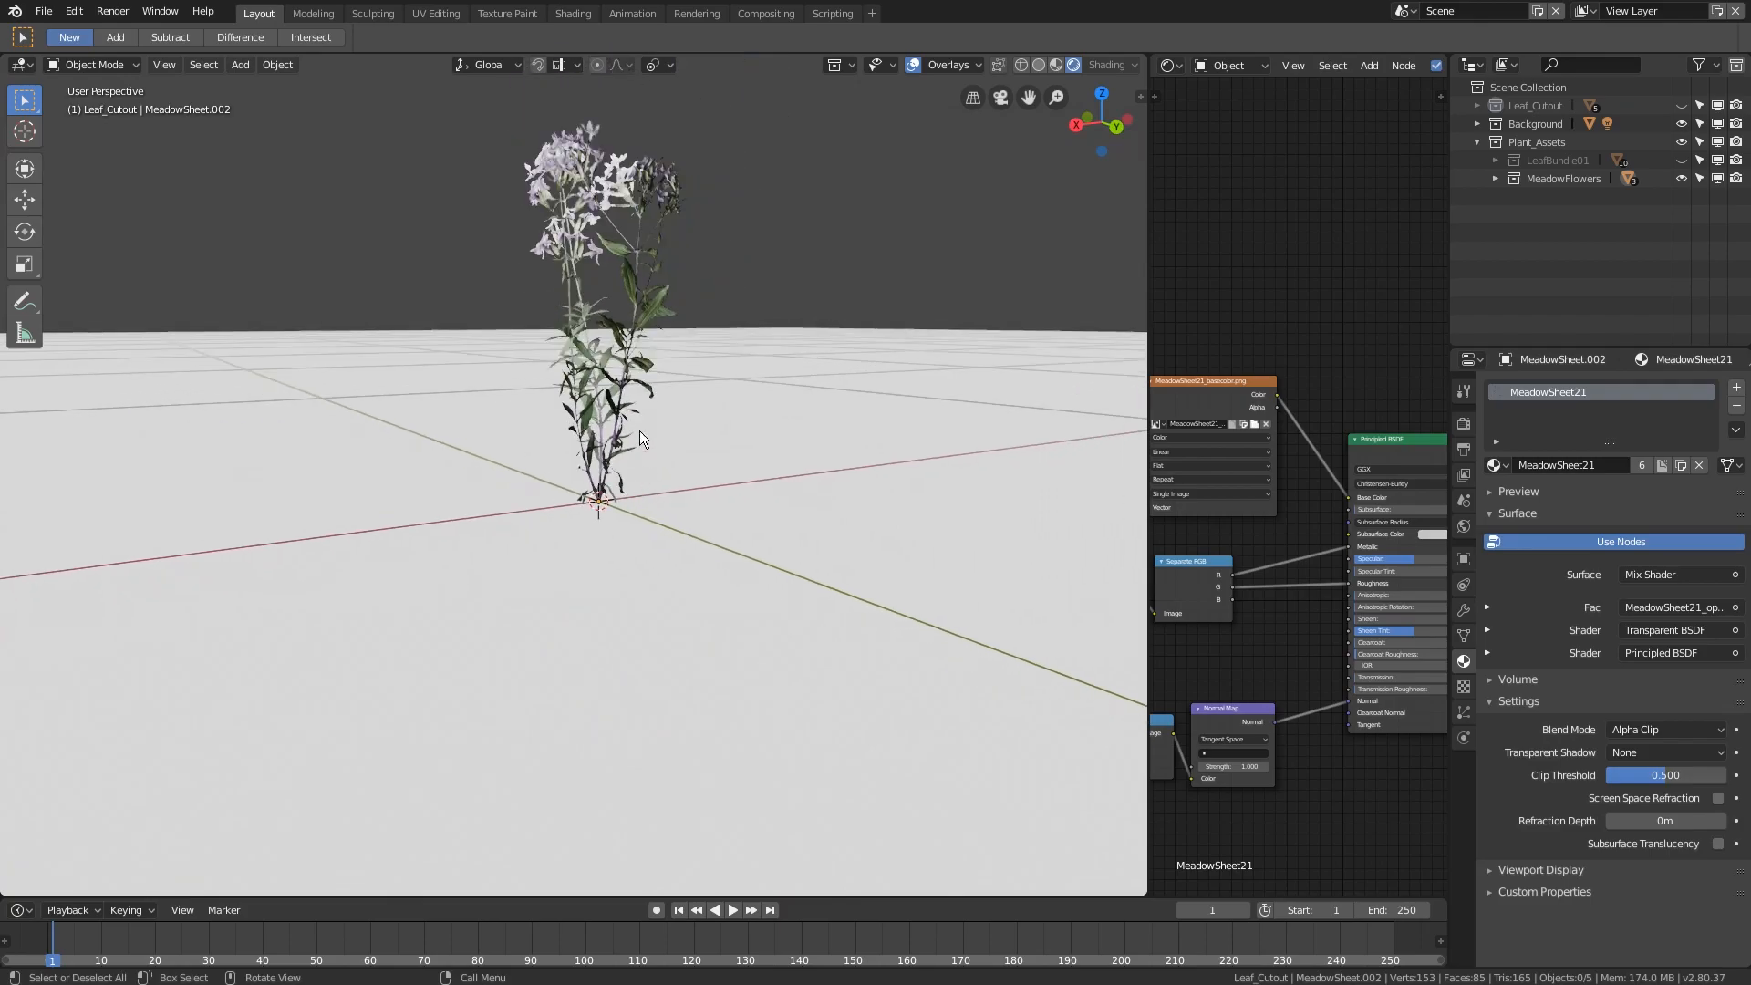
middle_click_drag(655, 219, 452, 359)
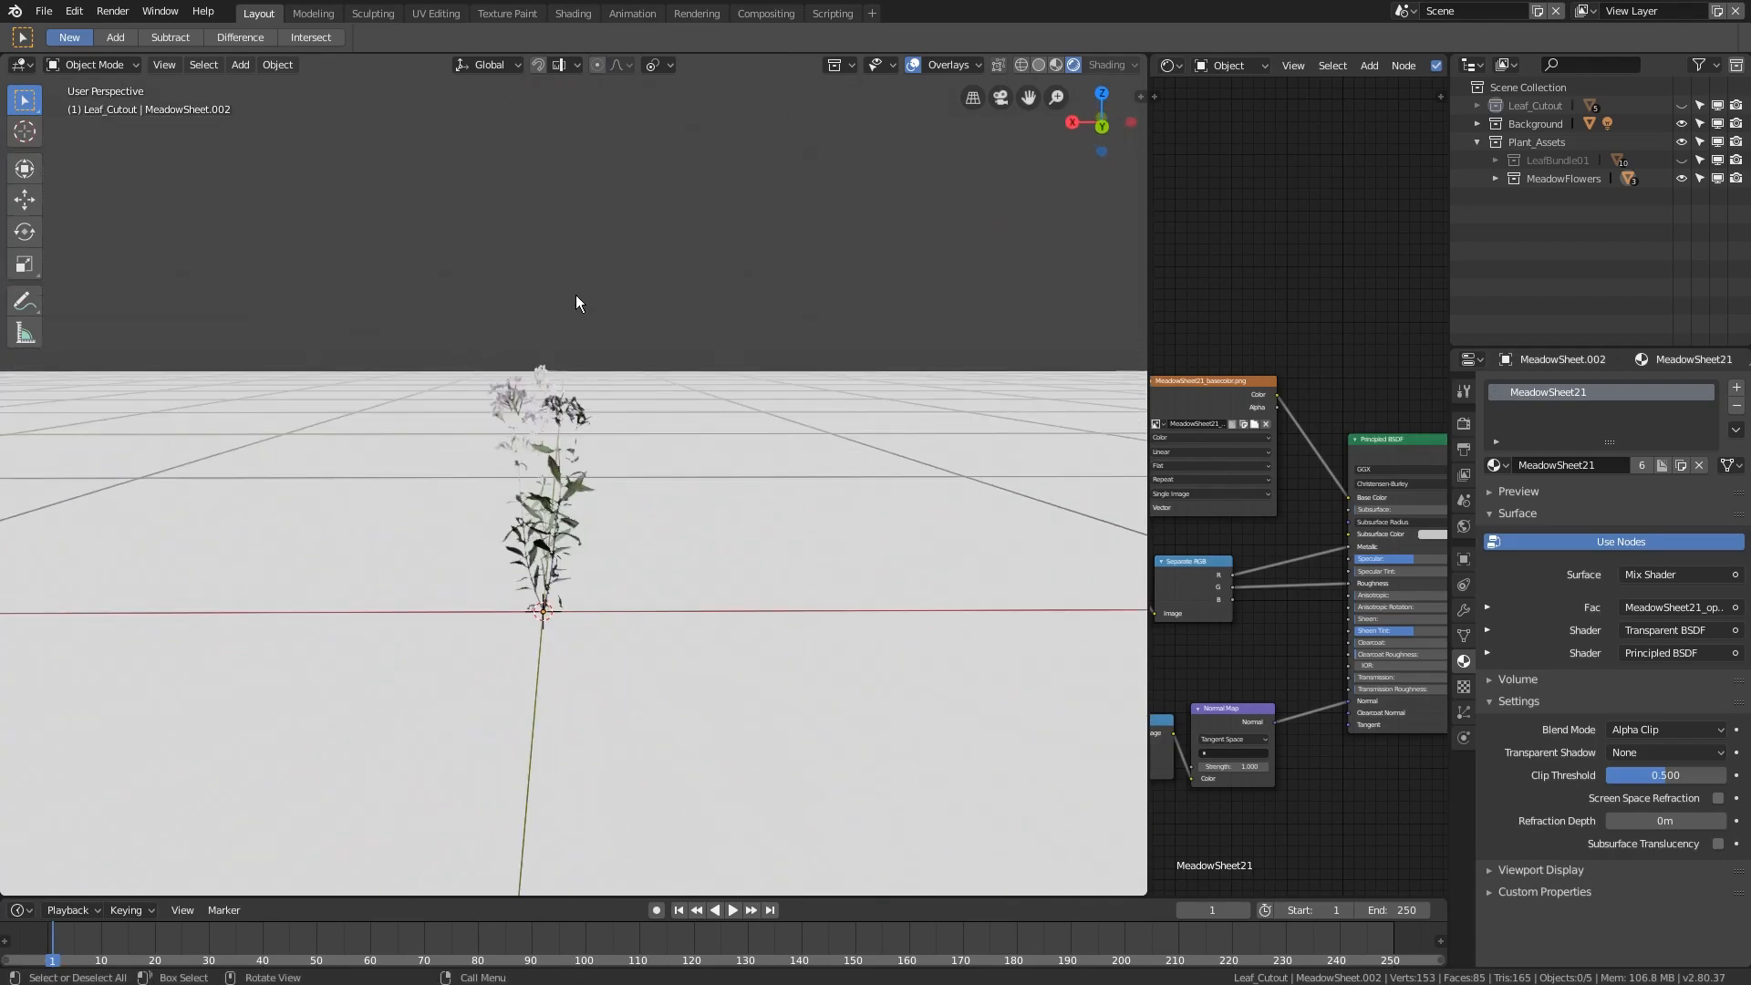
middle_click_drag(683, 340, 744, 282)
key("ctrl+s")
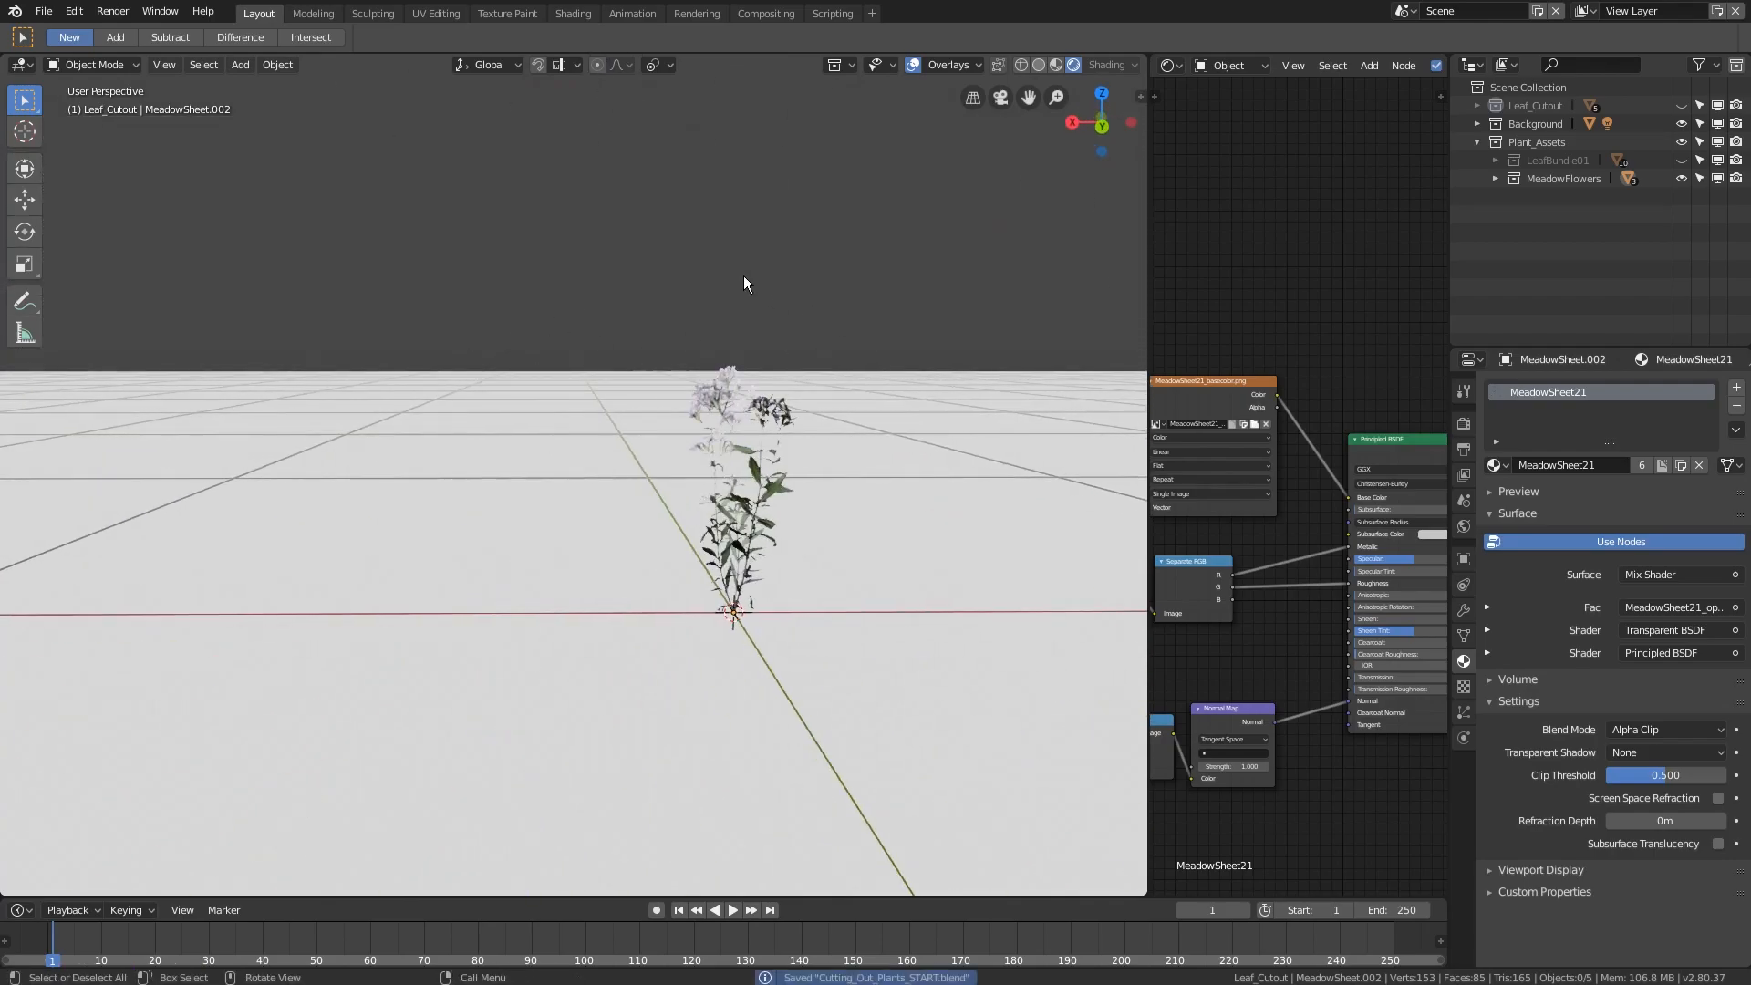